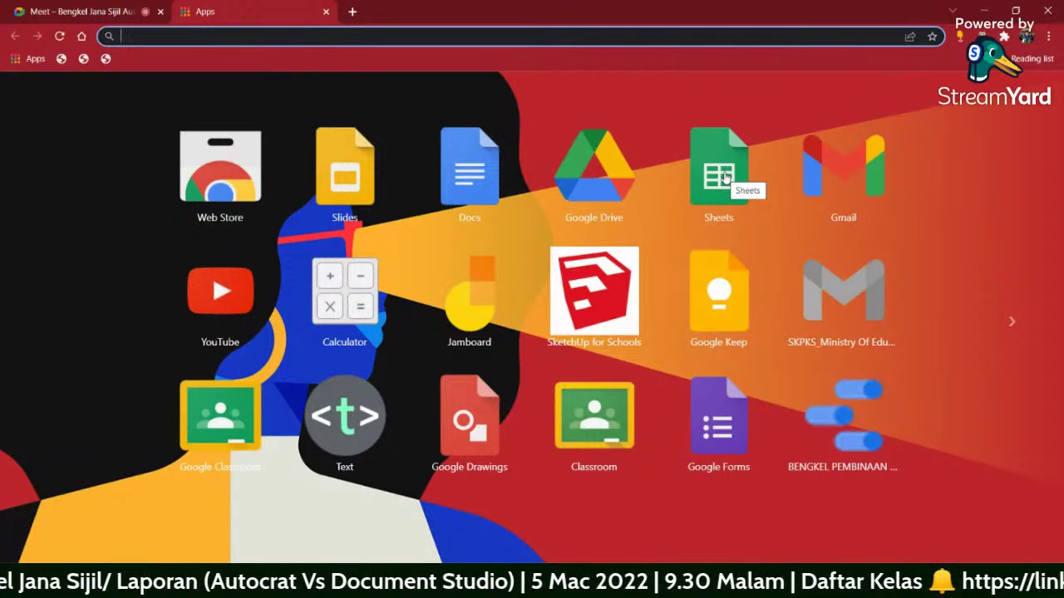
- Start a blank Google Form from the apps page, dismissing the Meet screen-sharing warning on the way
left_click(722, 410)
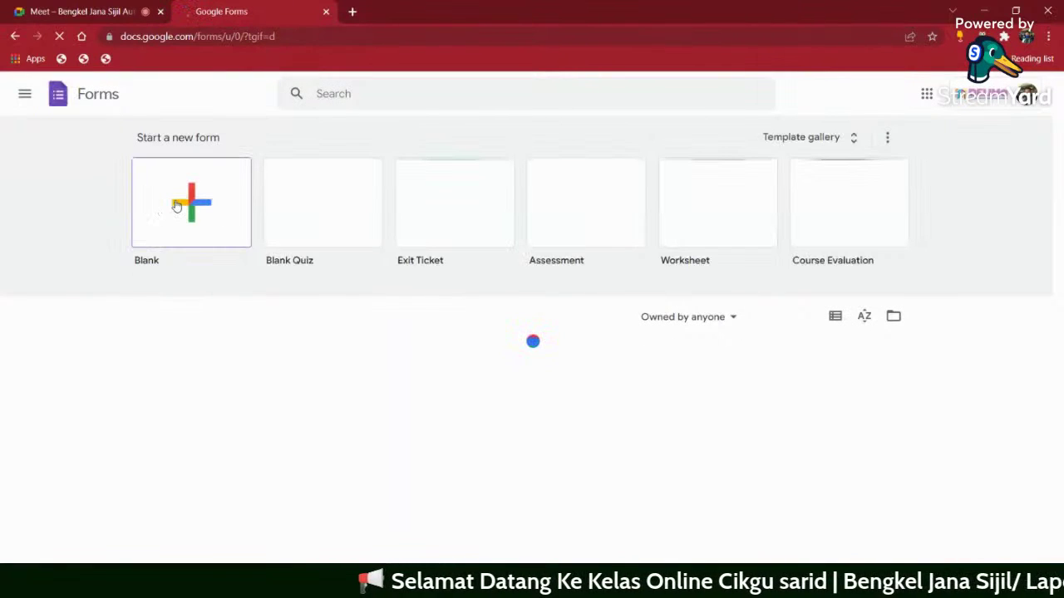
left_click(178, 204)
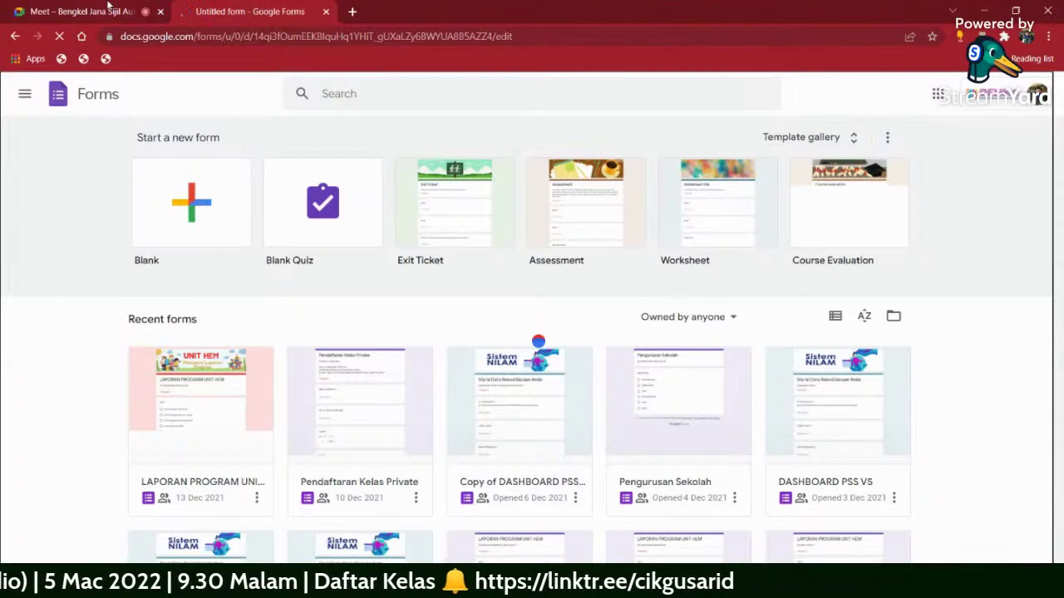
left_click(108, 10)
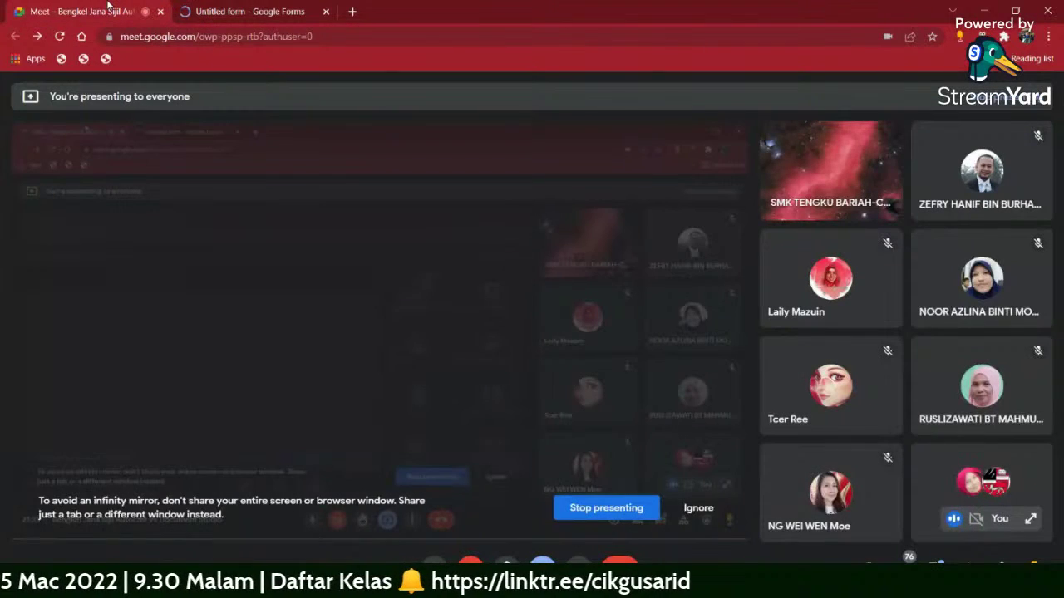
left_click(699, 509)
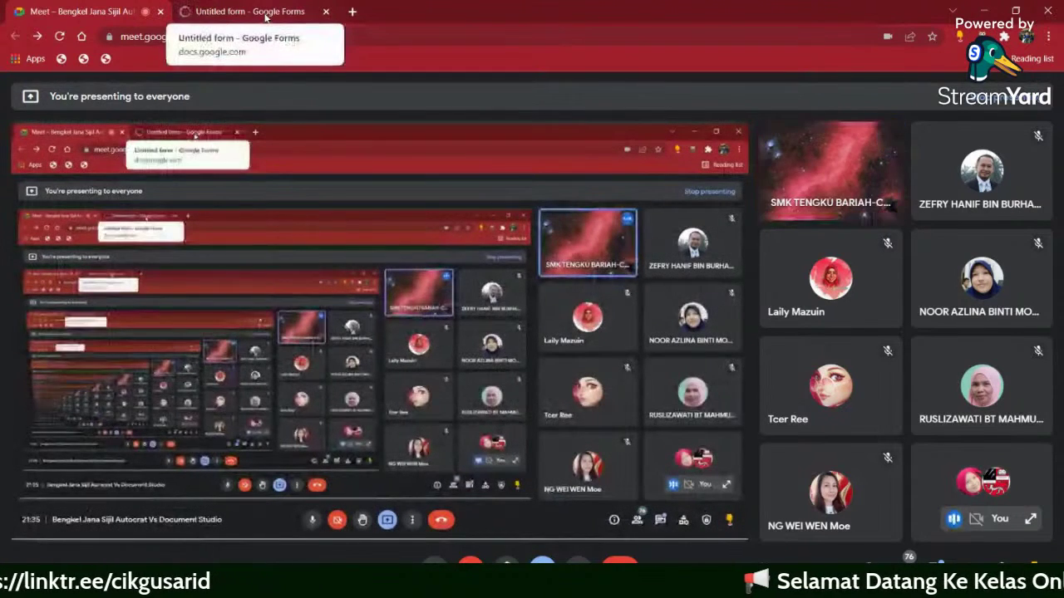
left_click(265, 15)
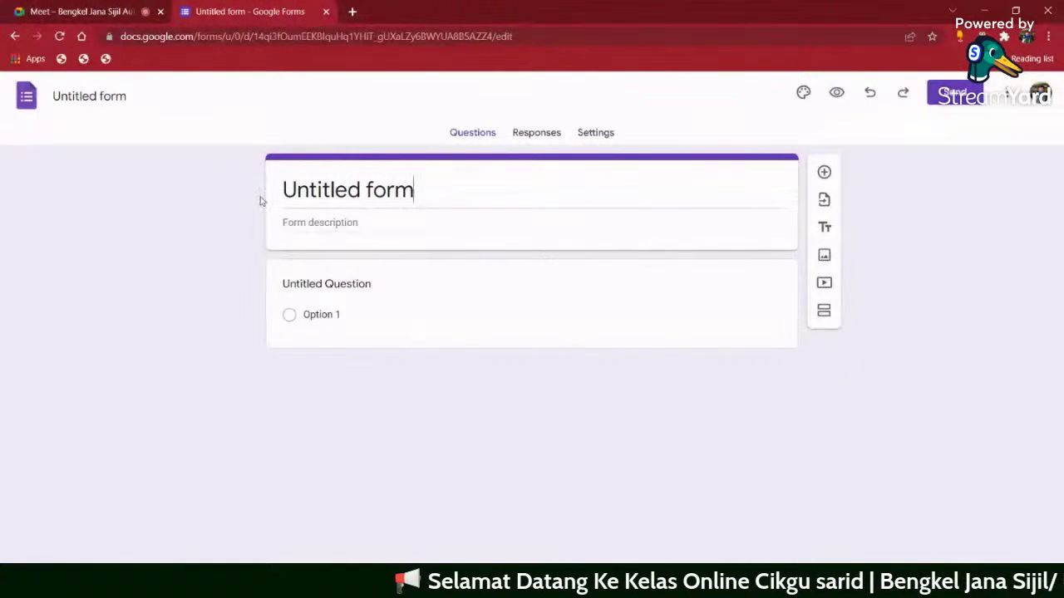
- Replace the 'Untitled form' title with 'Sijil Berhenti Sekolah' and give the file the same name
left_click_drag(283, 190, 418, 189)
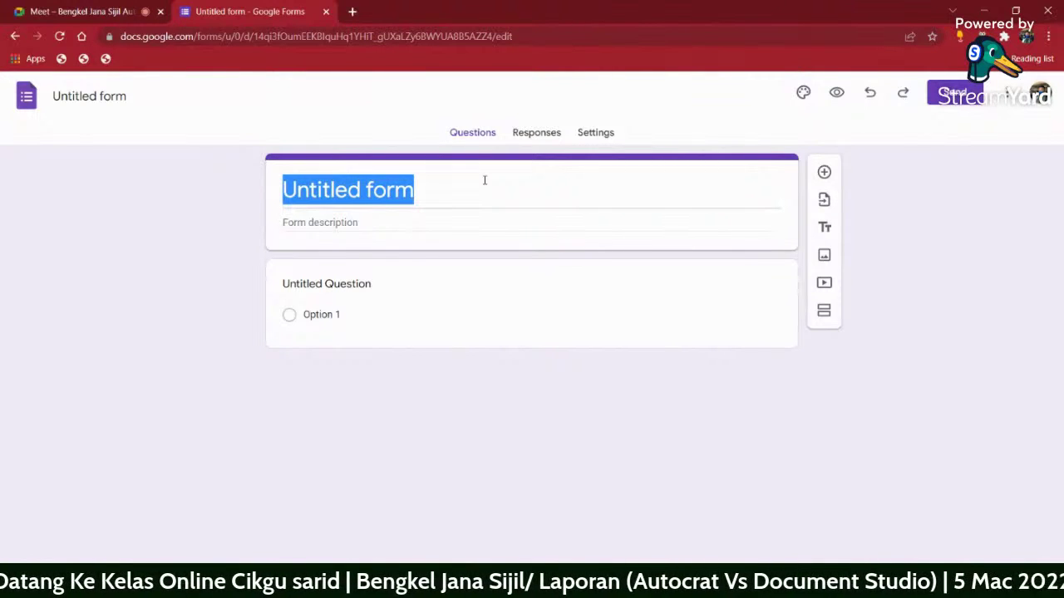
type("Sijil")
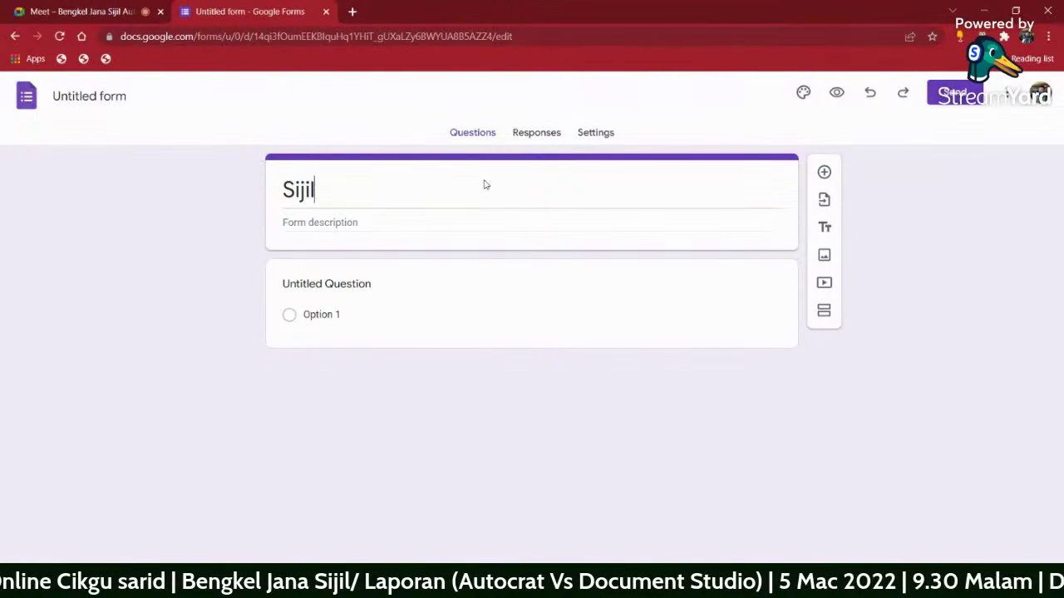
triple_click(437, 189)
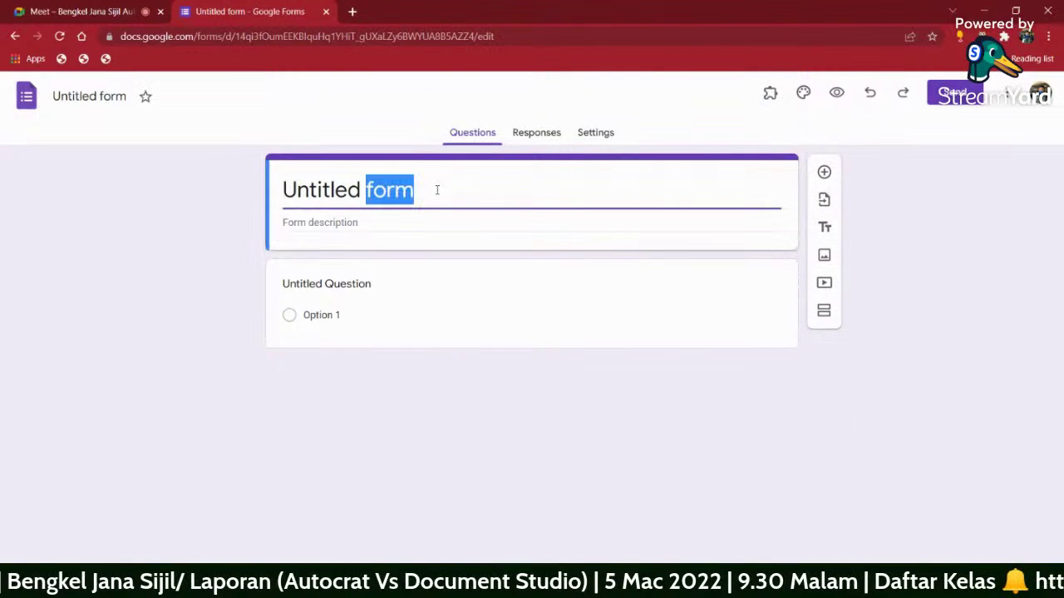
type("S")
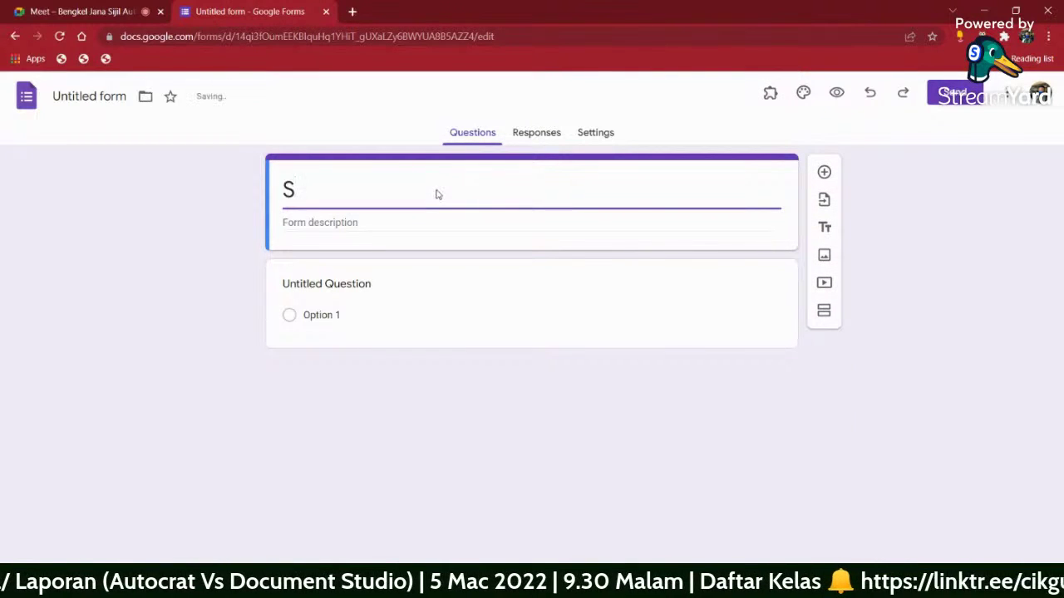
type("ijil Be")
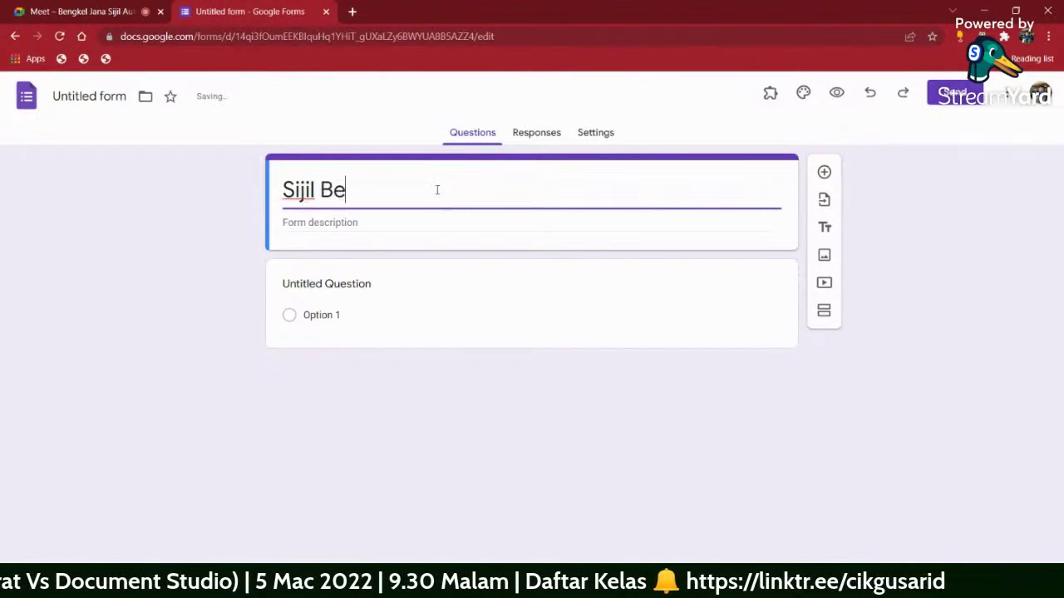
type("rhenti Sekolah")
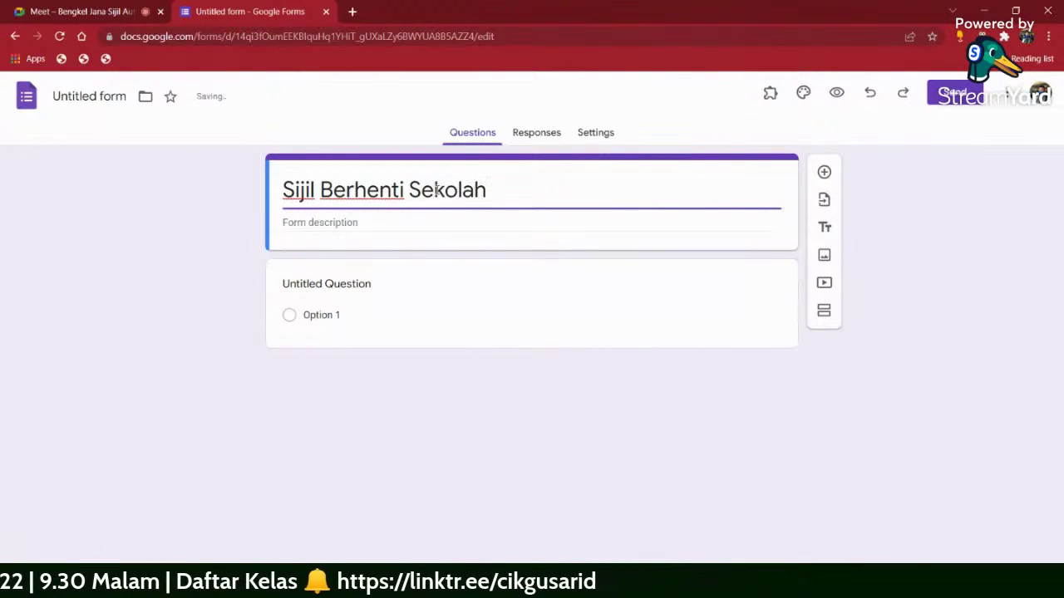
left_click(75, 86)
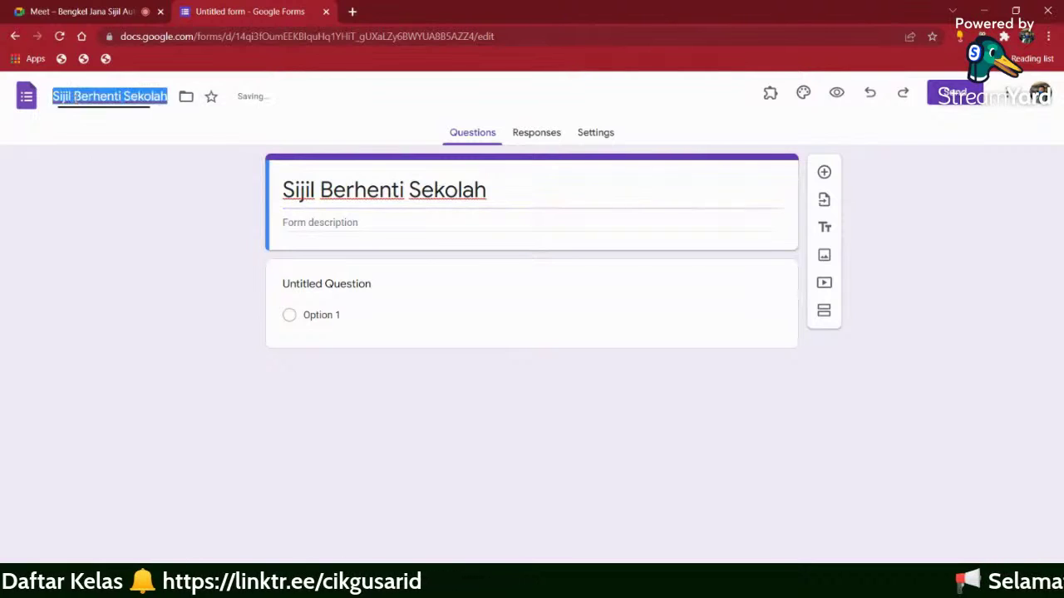
left_click(395, 292)
- Make the first question a required short-answer 'Nama murid' question
type("Nama murid")
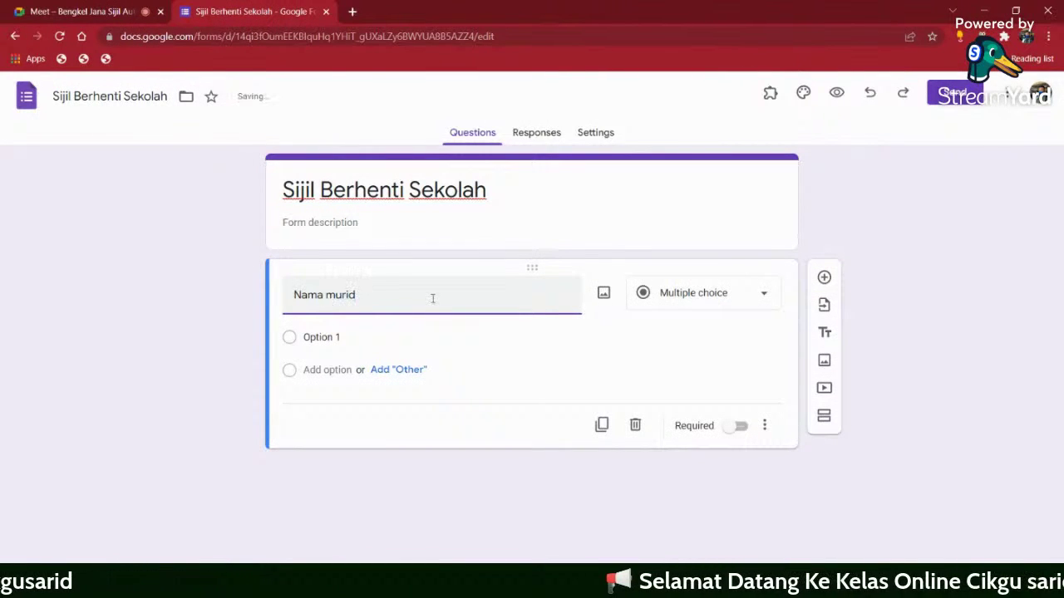
left_click(737, 426)
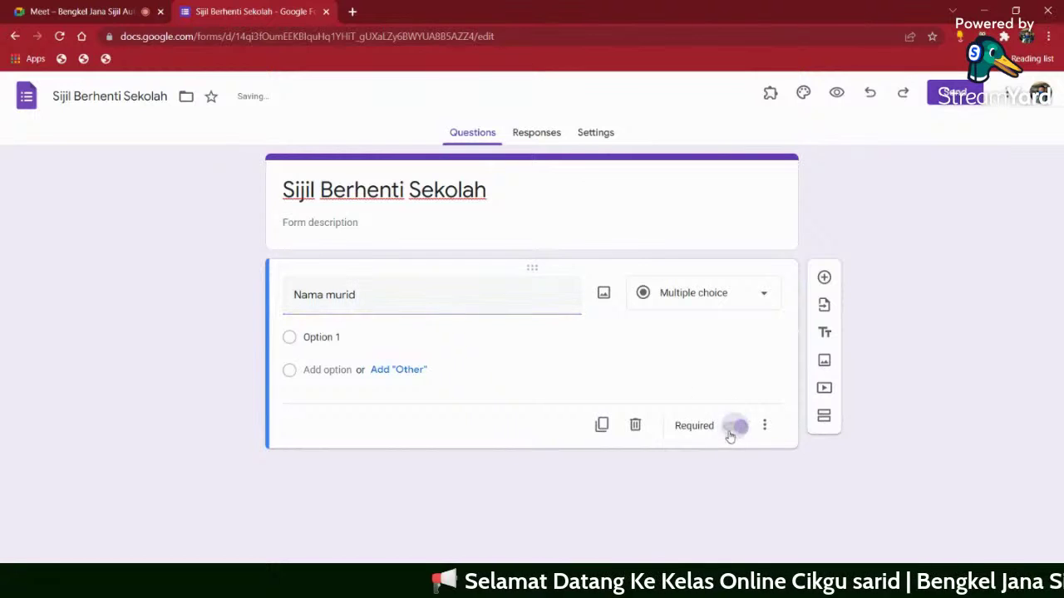
left_click(744, 298)
left_click(680, 188)
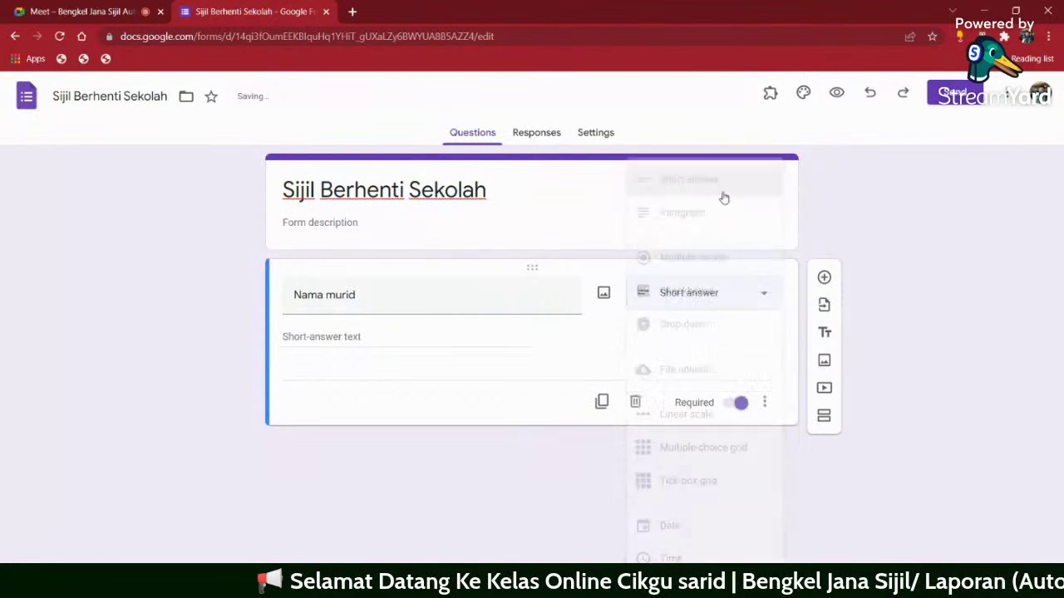
- Duplicate it into a 'Tahun' question set to multiple choice
left_click(600, 403)
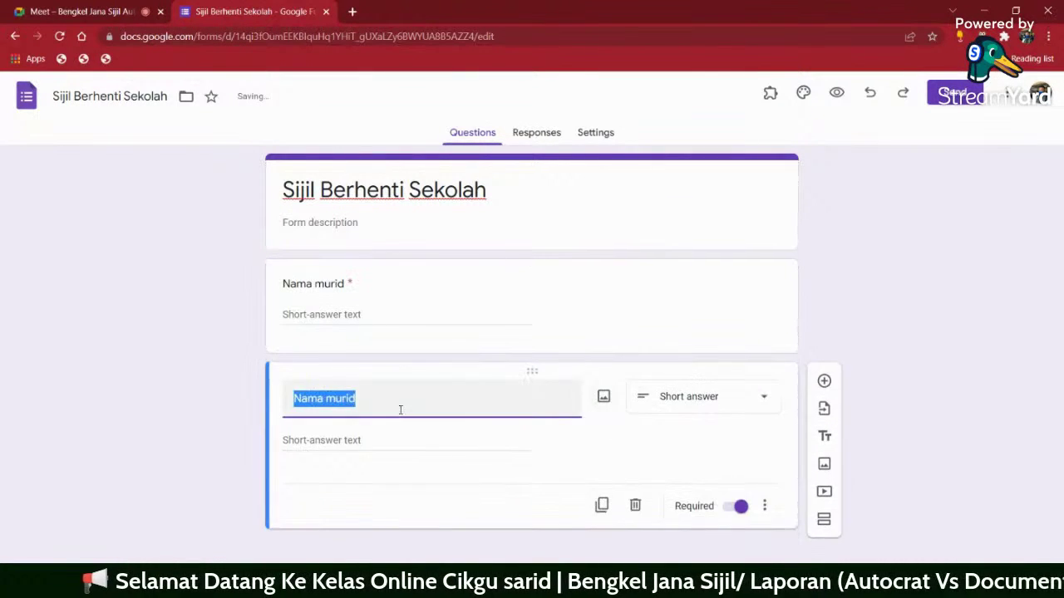
type("Tag")
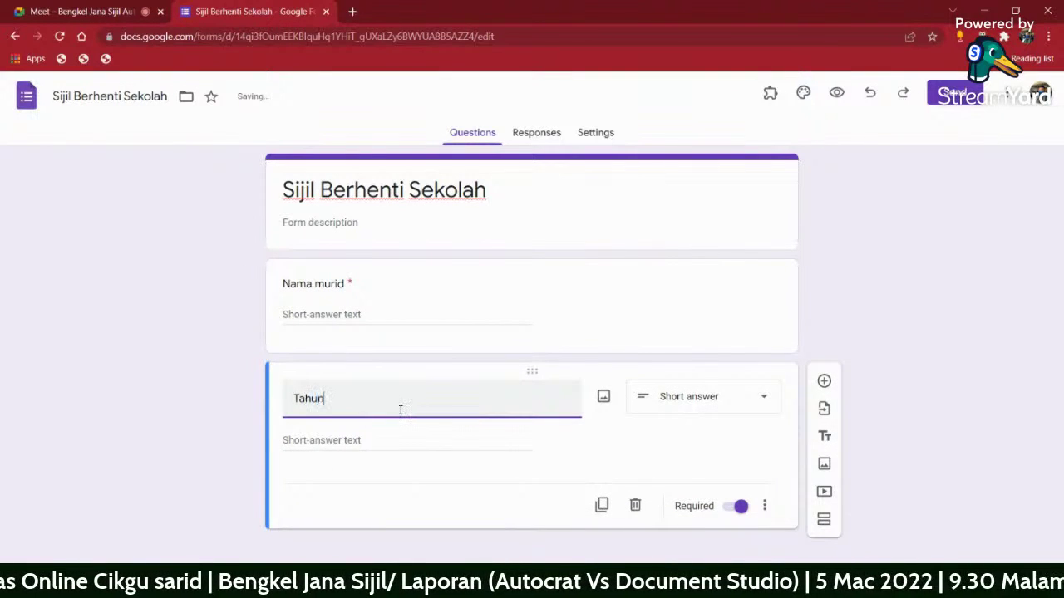
left_click(708, 407)
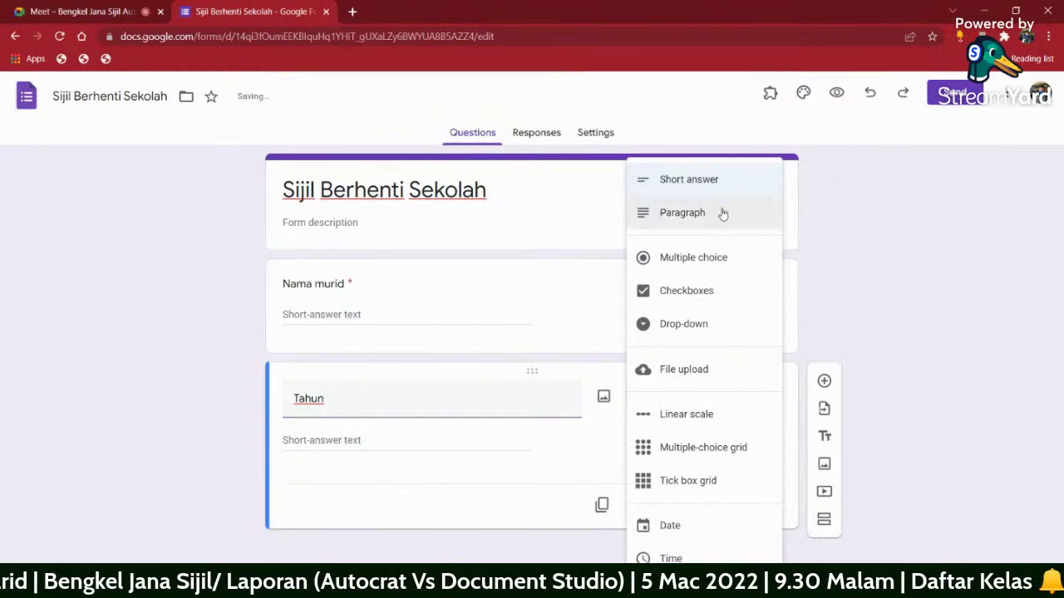
left_click(724, 262)
- Give the Tahun question the answer options D1, D2, D3, D4, D5 and D6
left_click(371, 439)
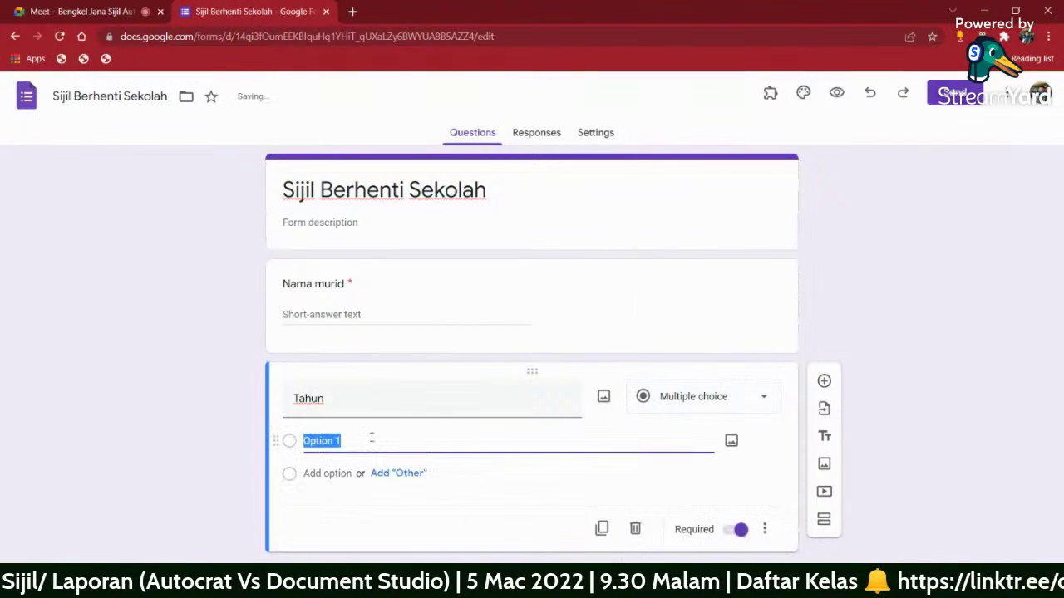
type("D1")
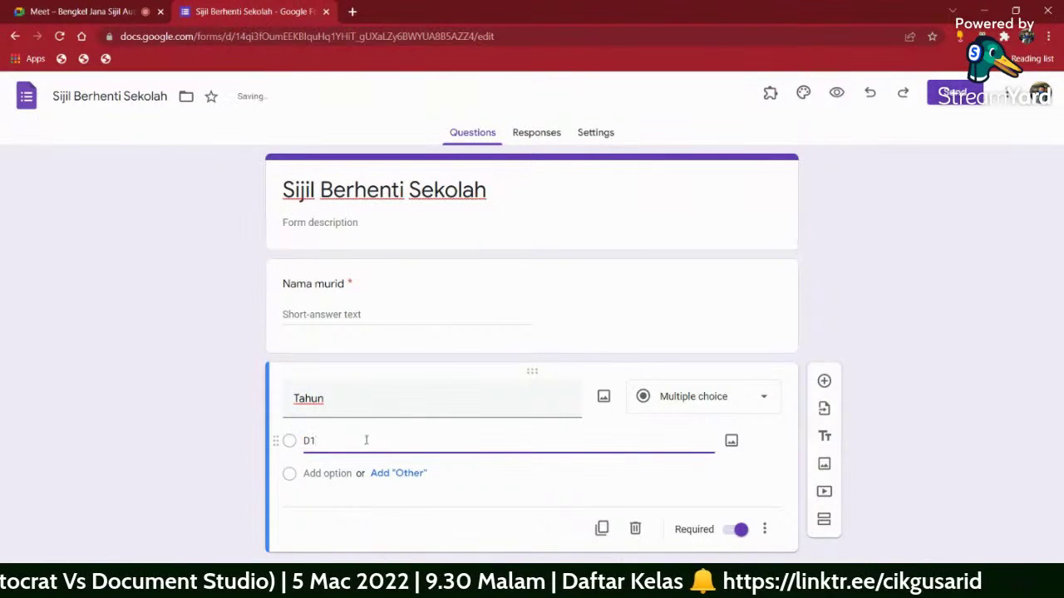
left_click(349, 474)
type("D2")
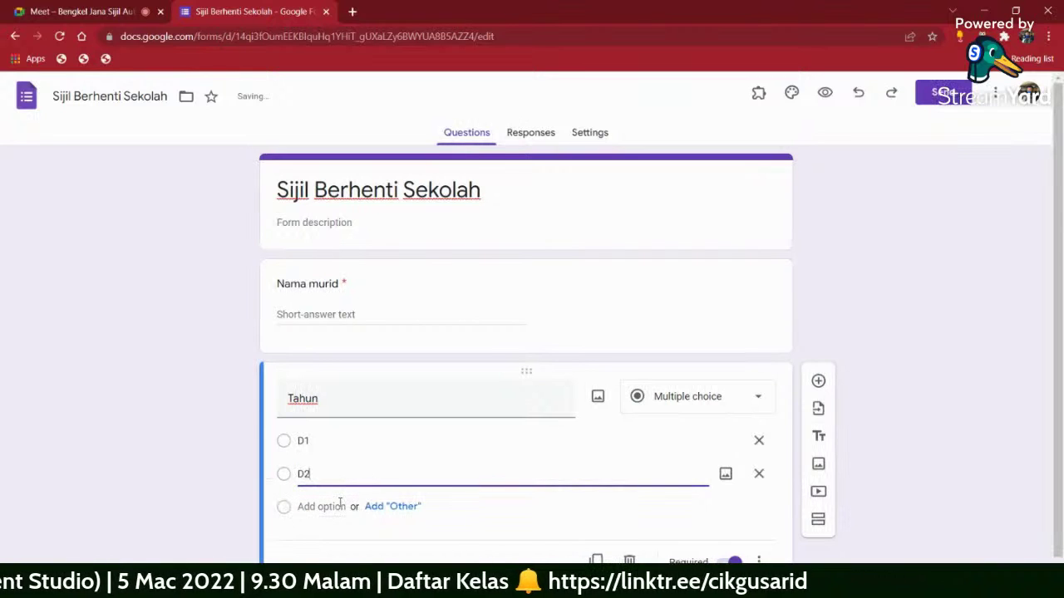
left_click(337, 506)
type("D3")
left_click(322, 539)
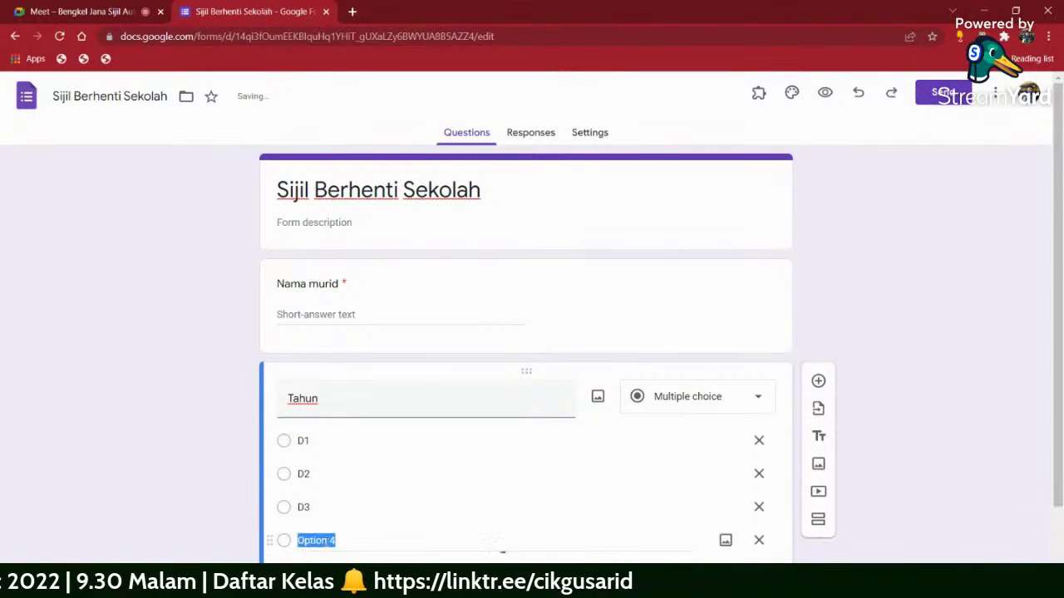
key("Return")
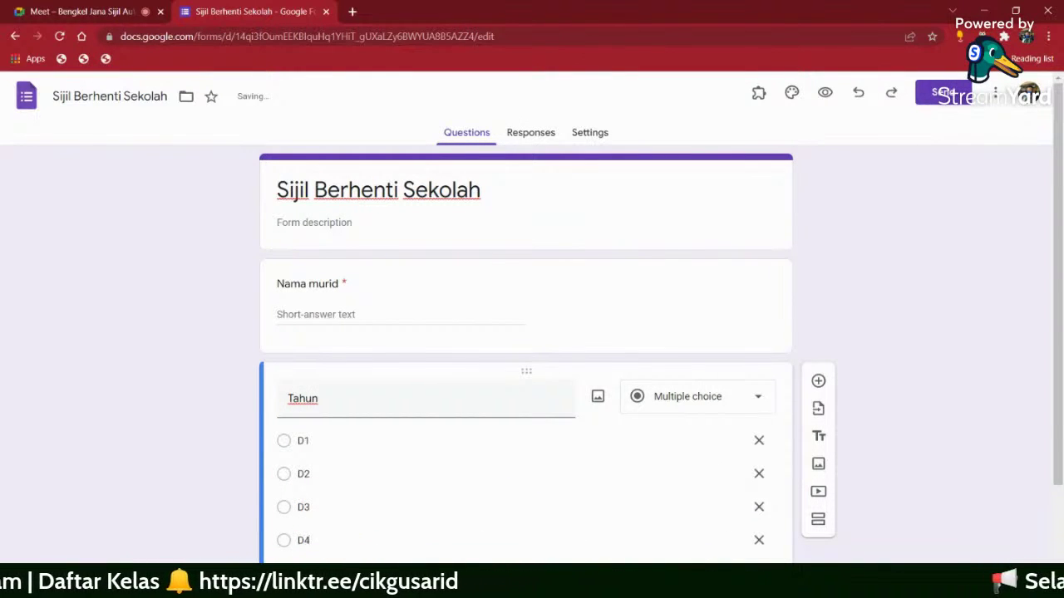
type("D5")
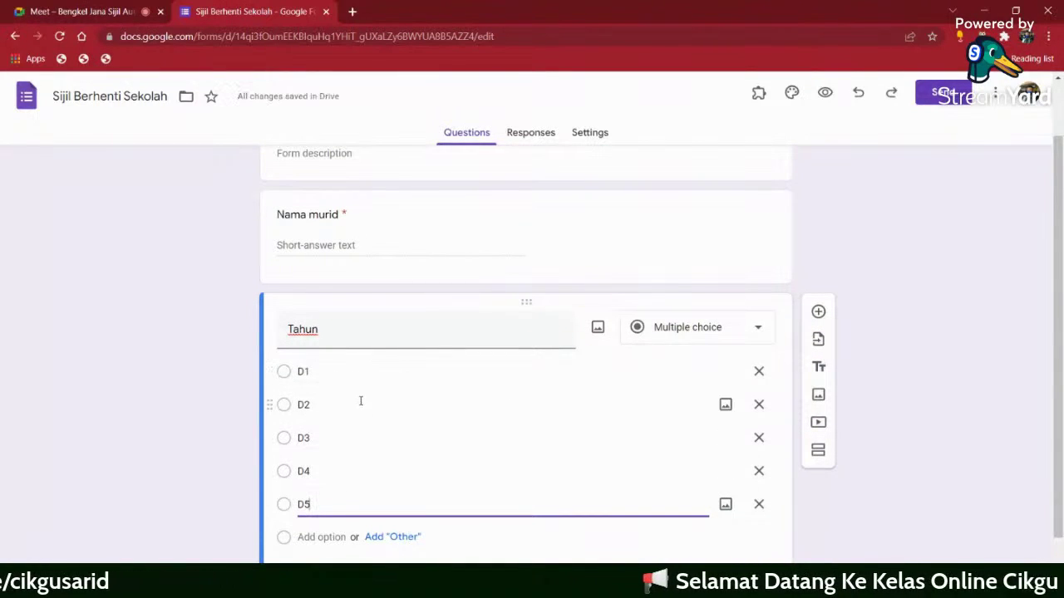
left_click(321, 537)
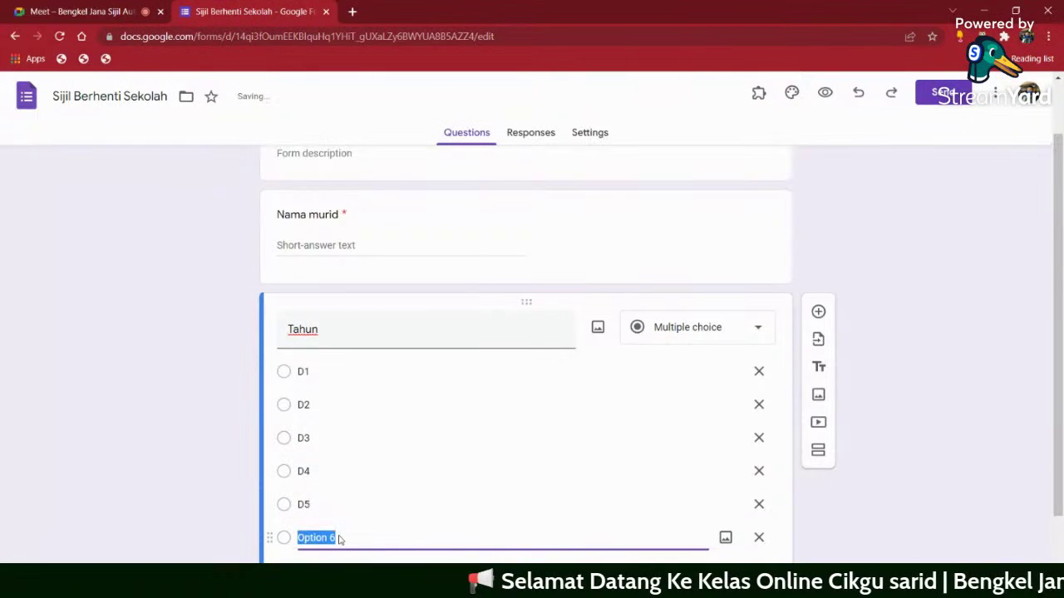
- Add a new blank question below Tahun
scroll(821, 463, "down", 2)
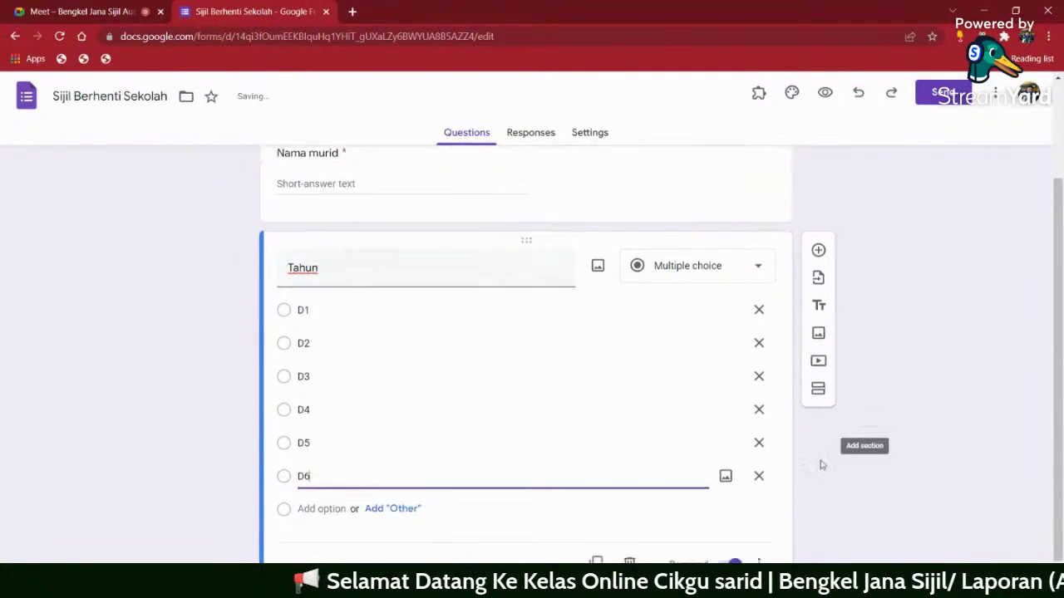
left_click(597, 532)
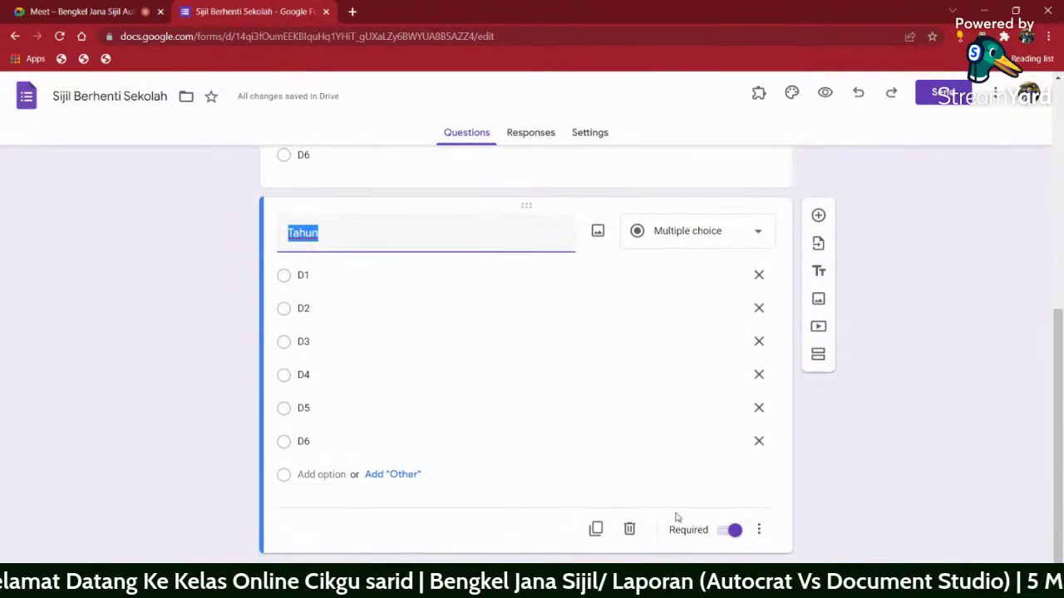
left_click(630, 530)
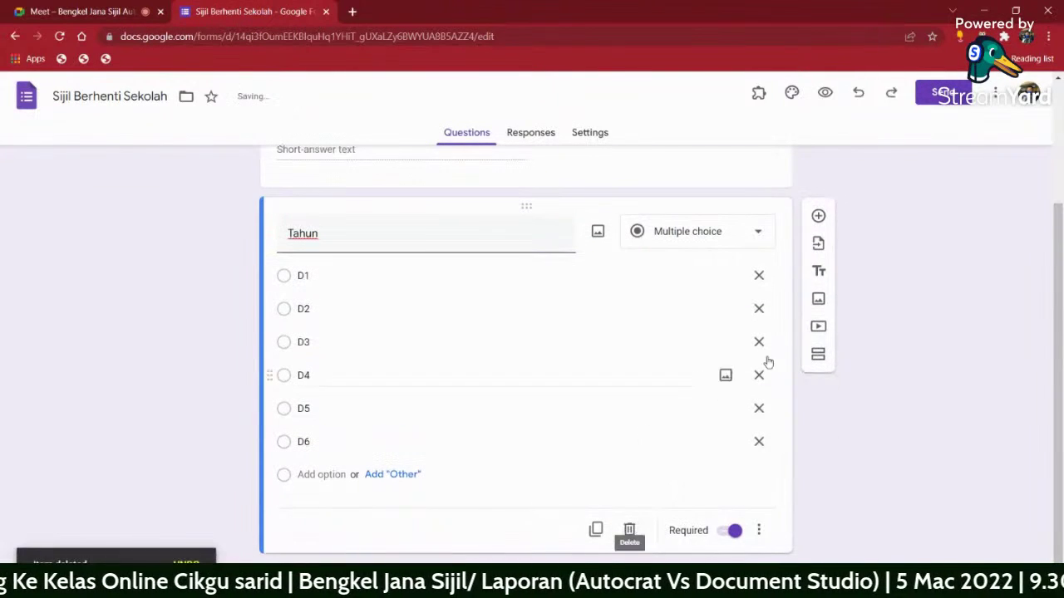
left_click(819, 218)
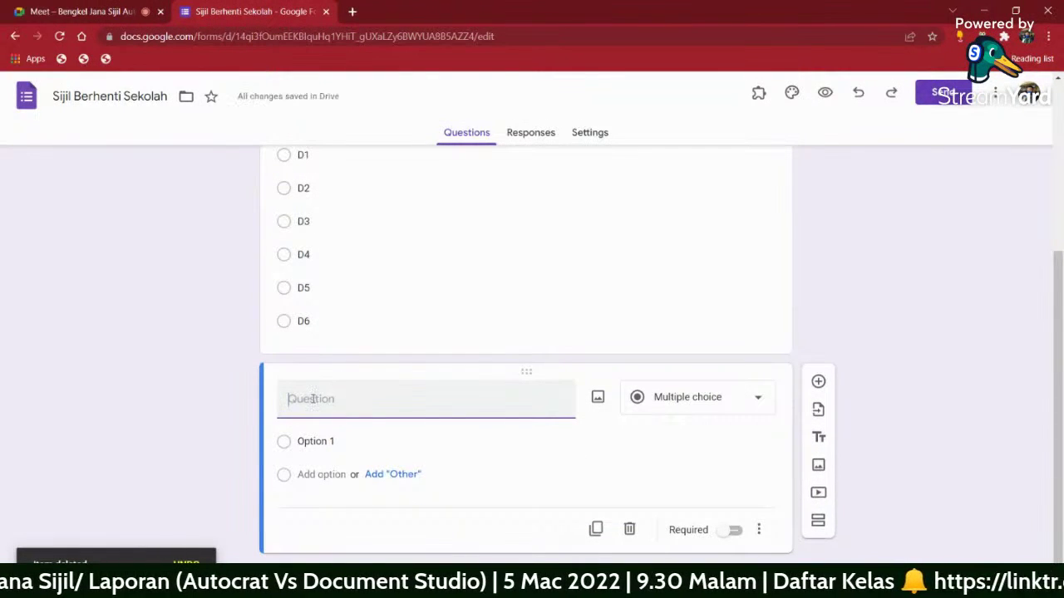
- Title the new question 'BM' and make it short answer
type("b")
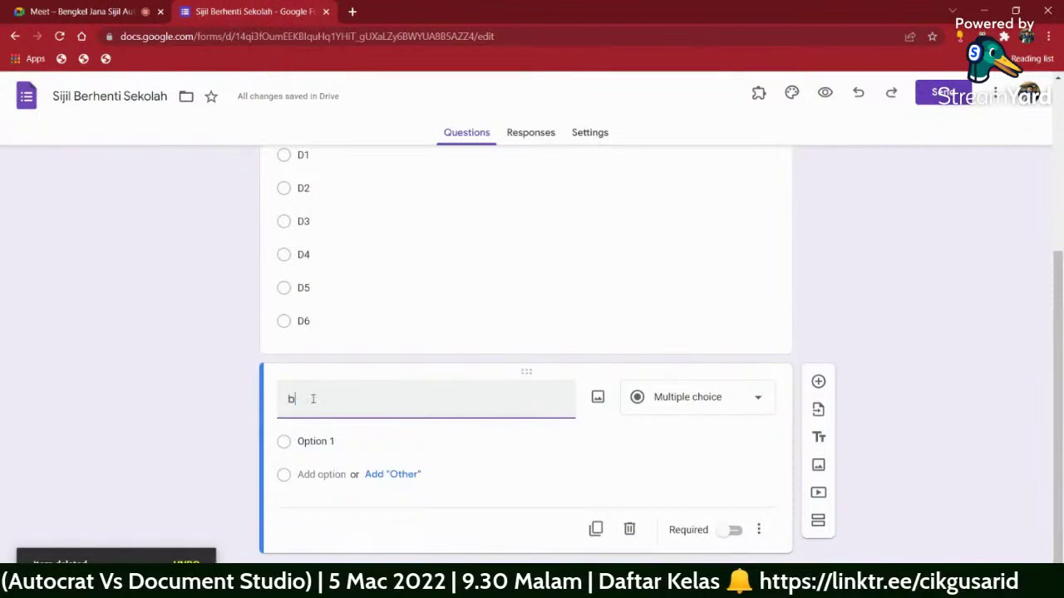
key("BackSpace")
type("BM")
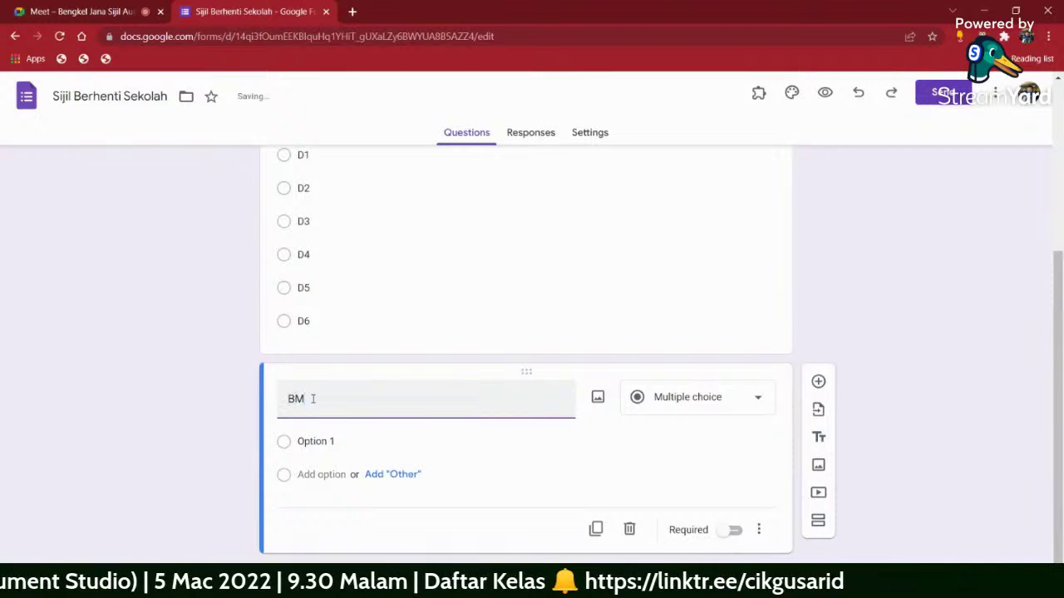
left_click(743, 428)
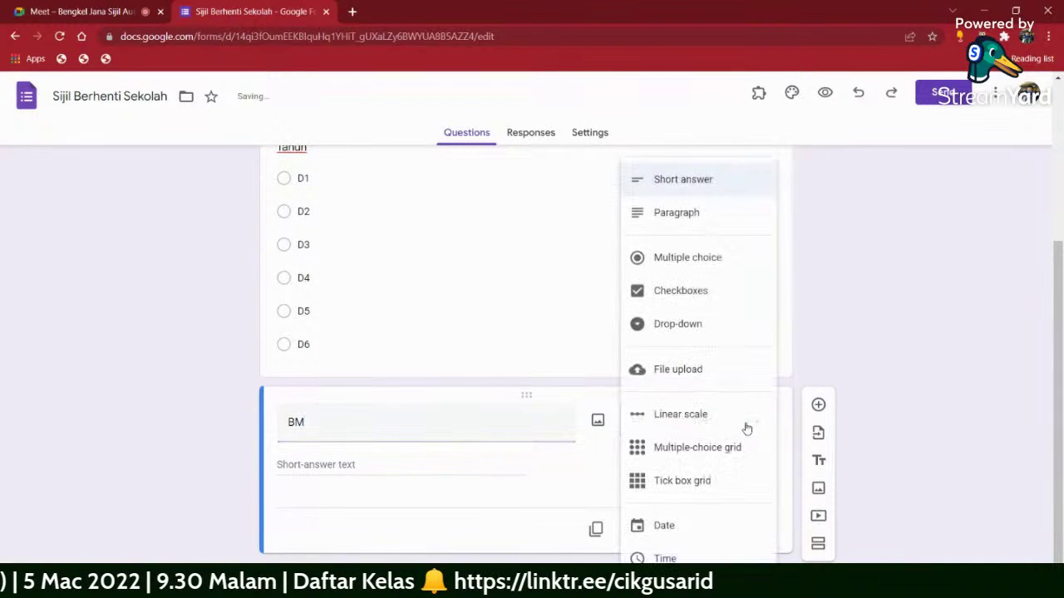
left_click(700, 179)
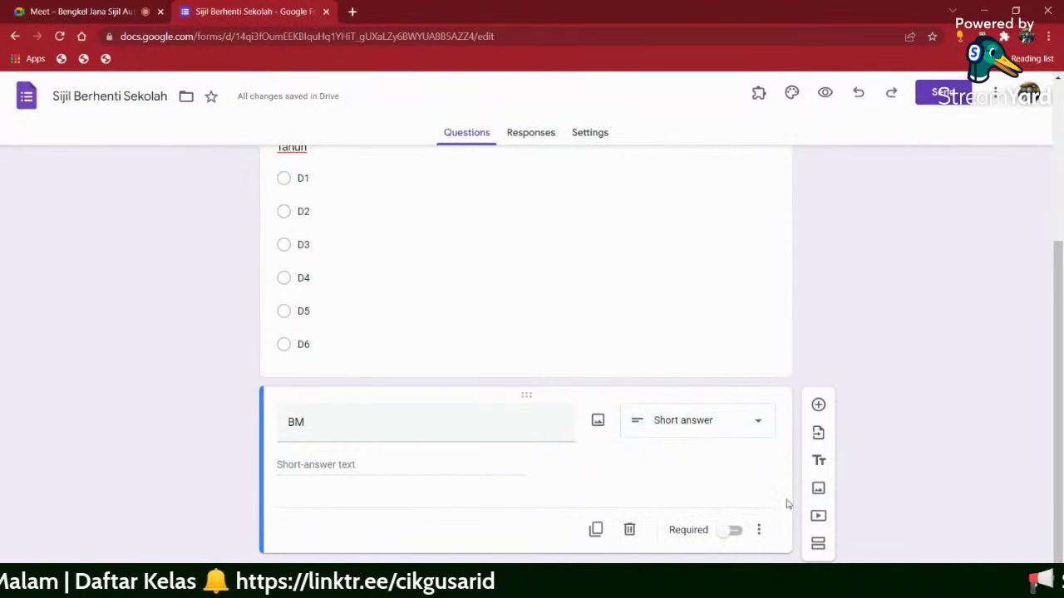
- Add Number > Is number response validation to BM and make it required
left_click(759, 529)
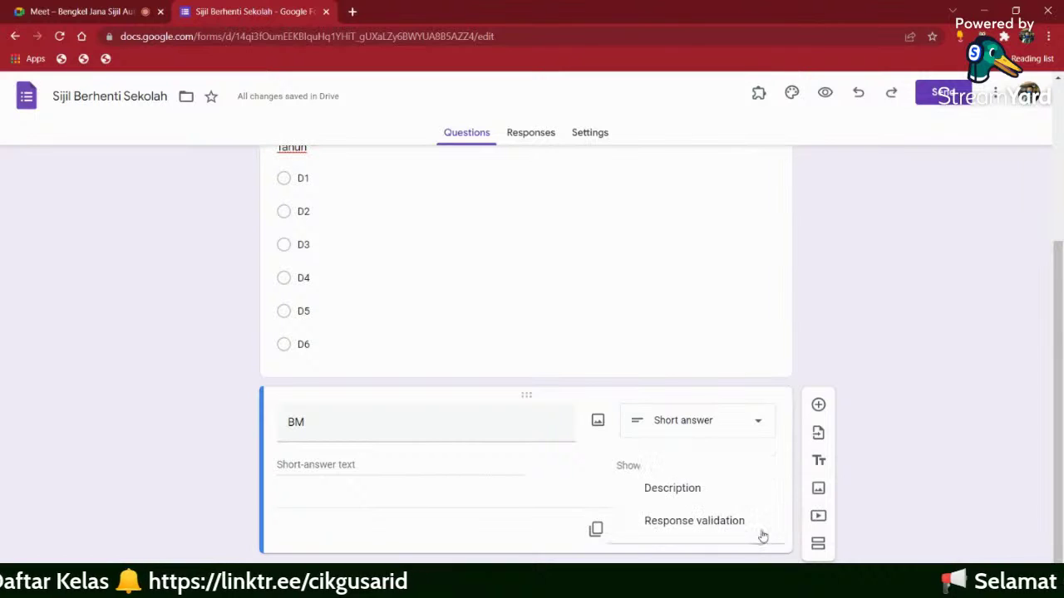
left_click(699, 521)
left_click(475, 509)
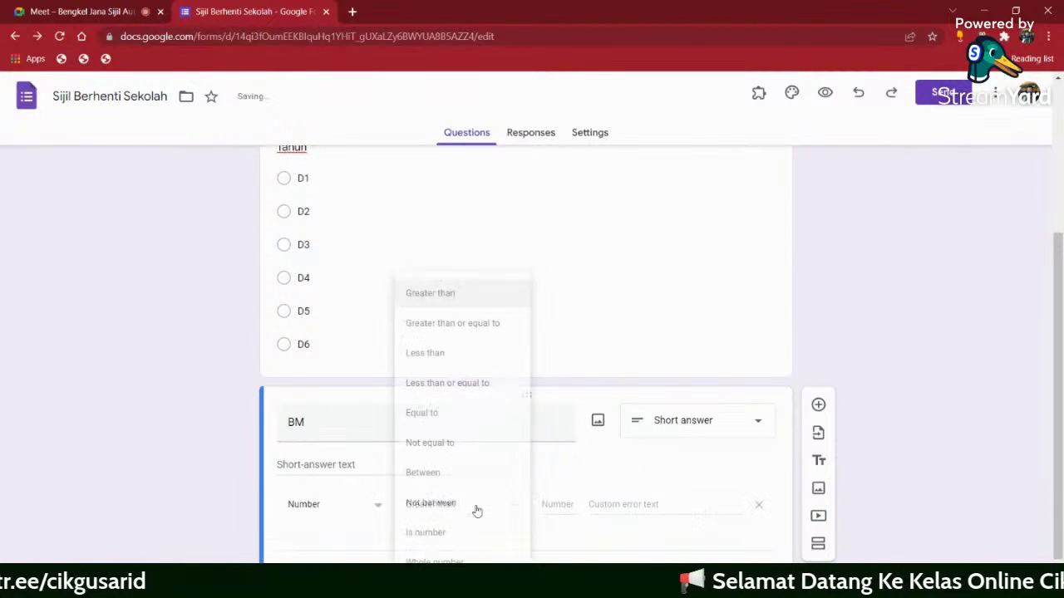
left_click(453, 532)
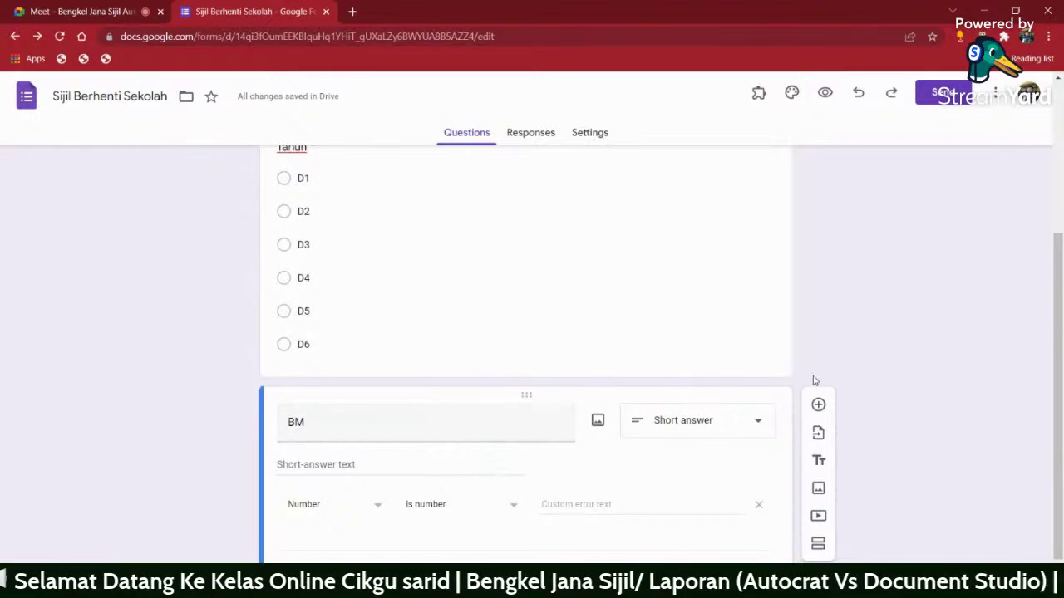
scroll(831, 525, "down", 1)
left_click(733, 531)
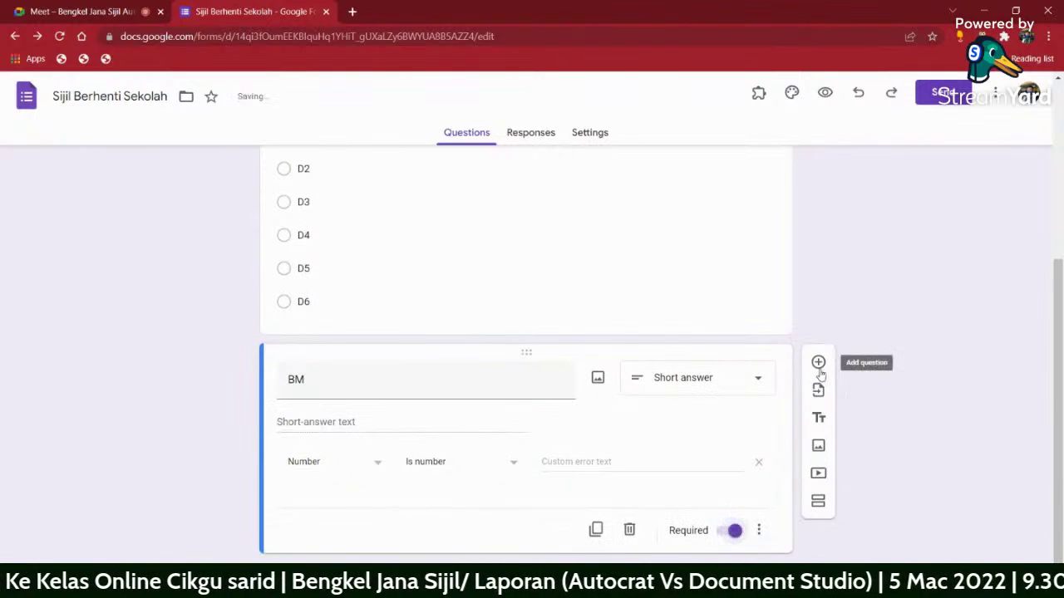
- Duplicate the BM question into copies titled BI and MATEMATIK
left_click(595, 529)
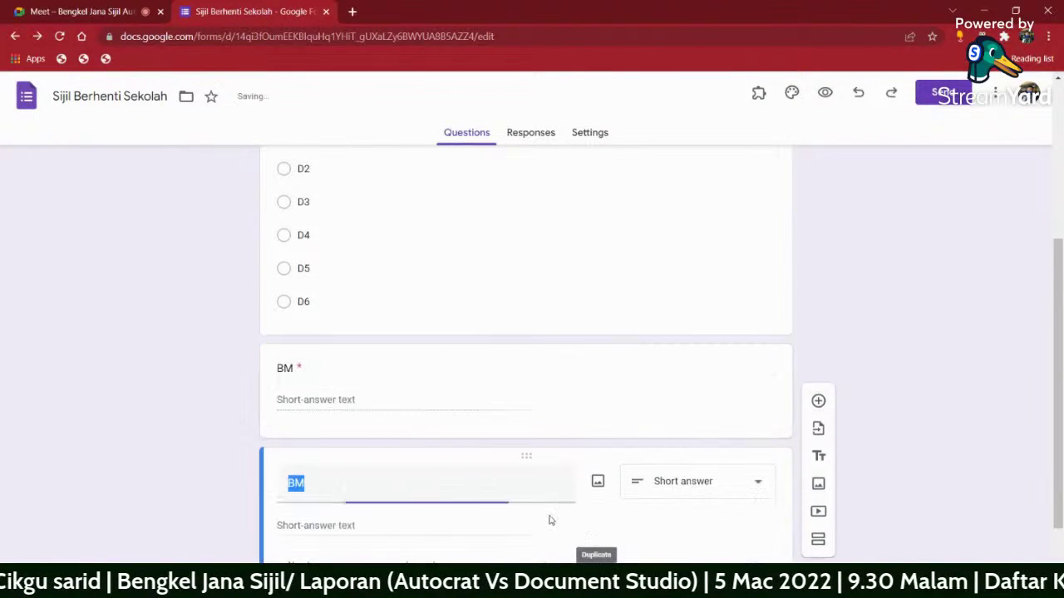
type("BI")
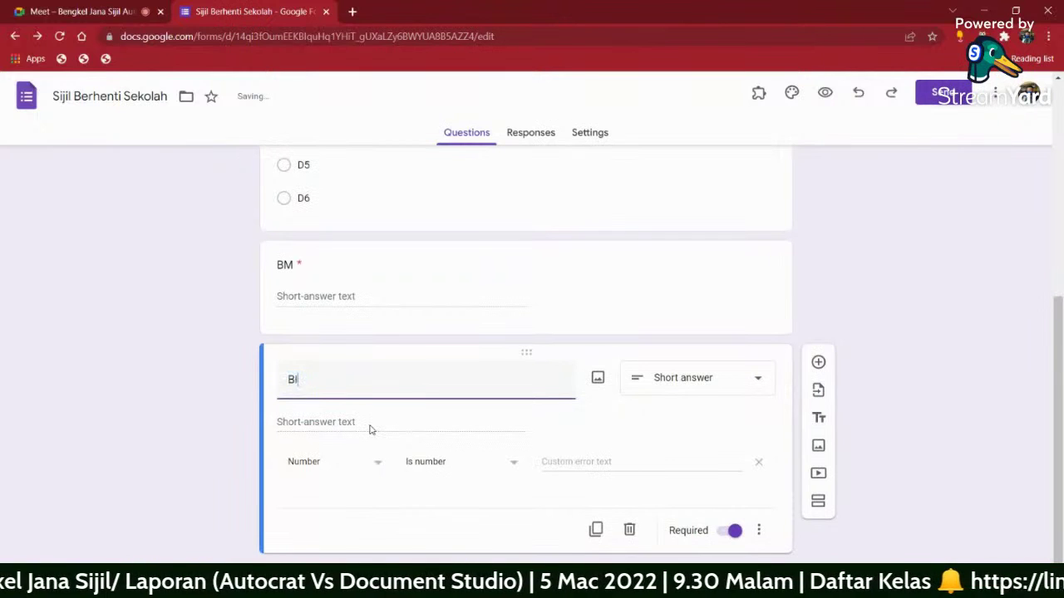
left_click(595, 530)
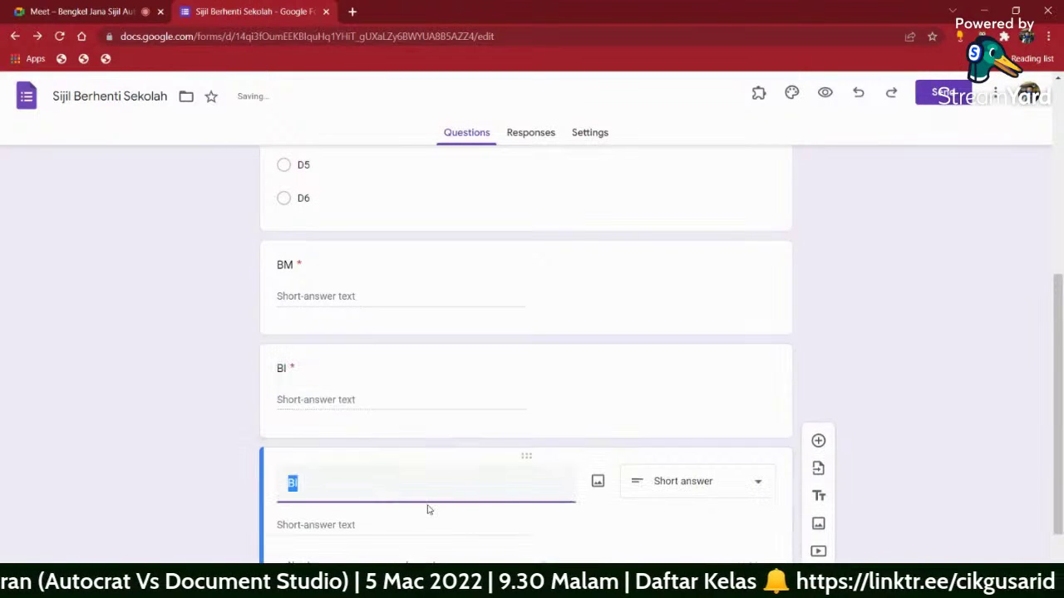
type("MATEMATIK")
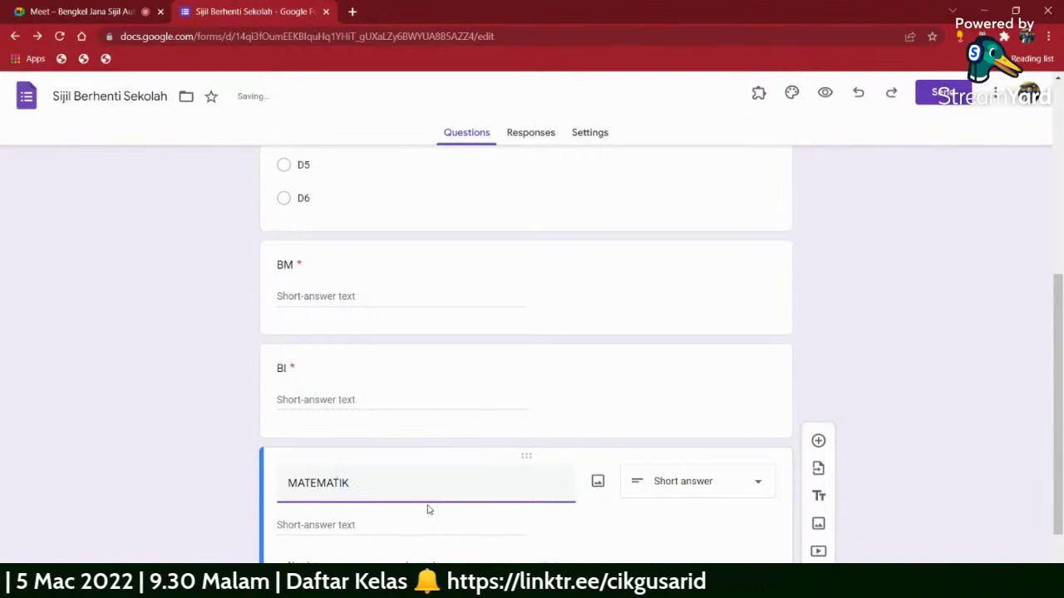
- Add two more copies of the question titled SAINS and PAI
scroll(594, 446, "down", 1)
left_click(583, 527)
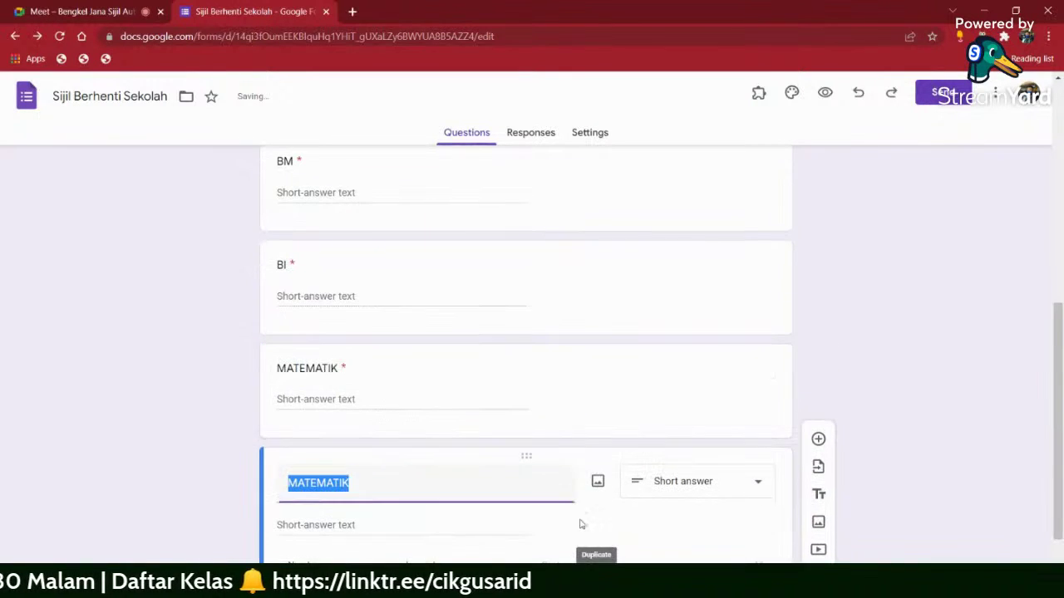
scroll(396, 363, "up", 1)
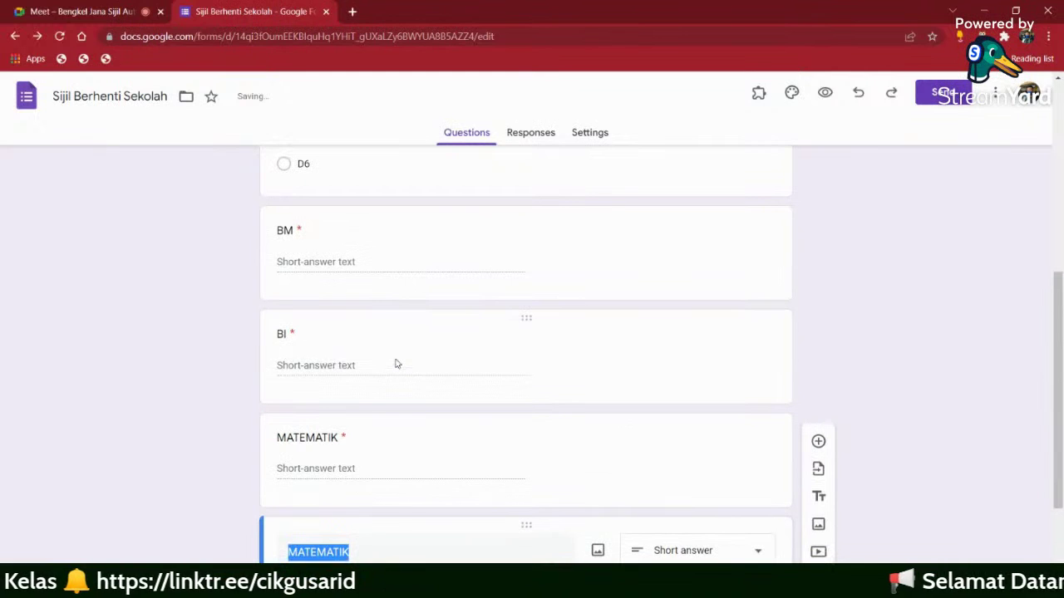
type("SAINS")
scroll(399, 366, "down", 2)
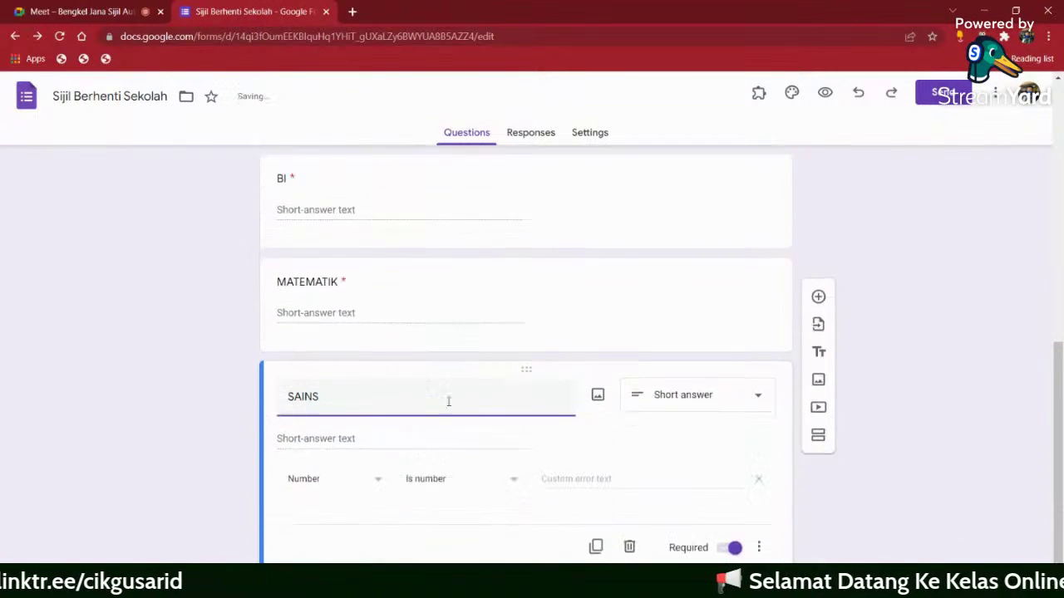
left_click(596, 530)
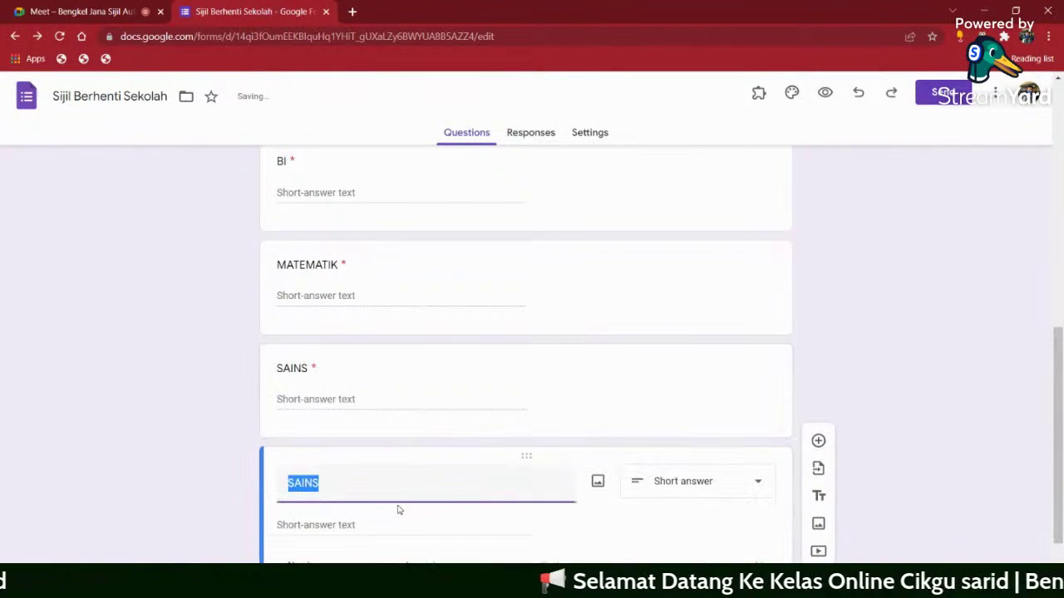
type("AG")
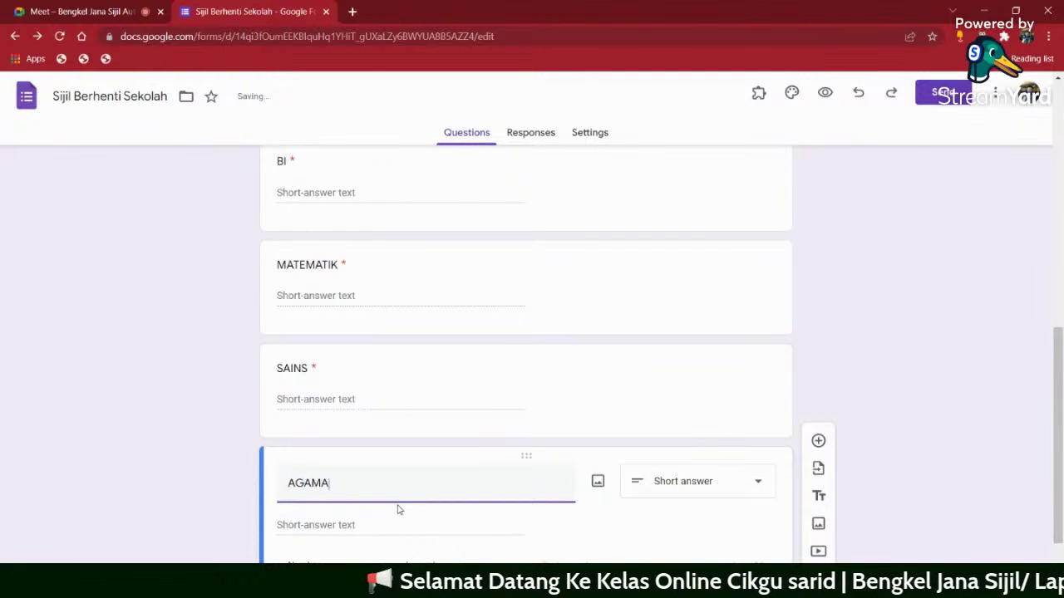
type("AM")
key("BackSpace")
key("BackSpace")
key("BackSpace")
key("BackSpace")
type("PAI")
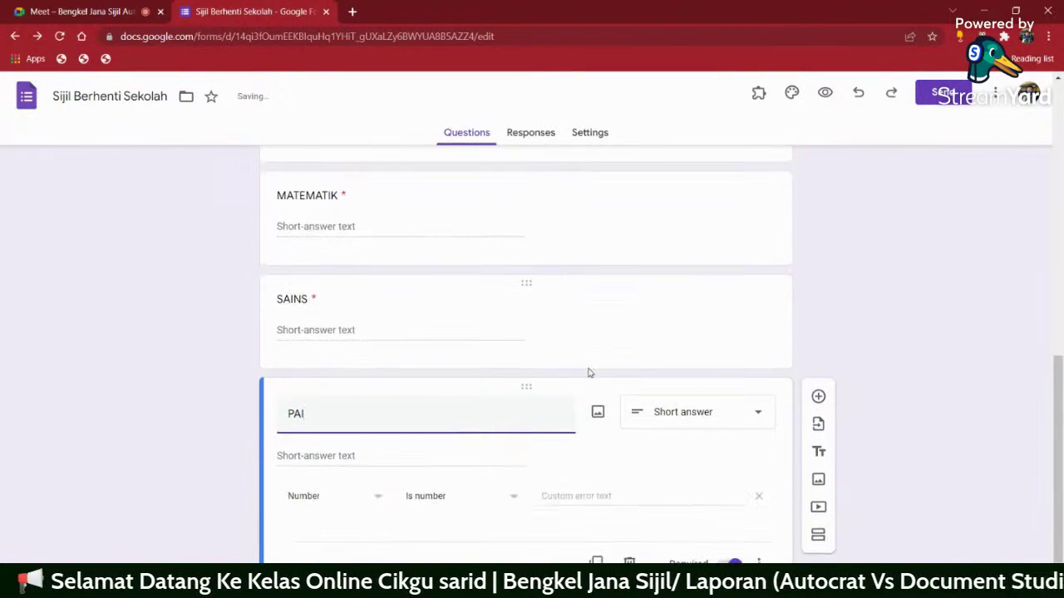
scroll(456, 375, "up", 3)
scroll(308, 311, "down", 4)
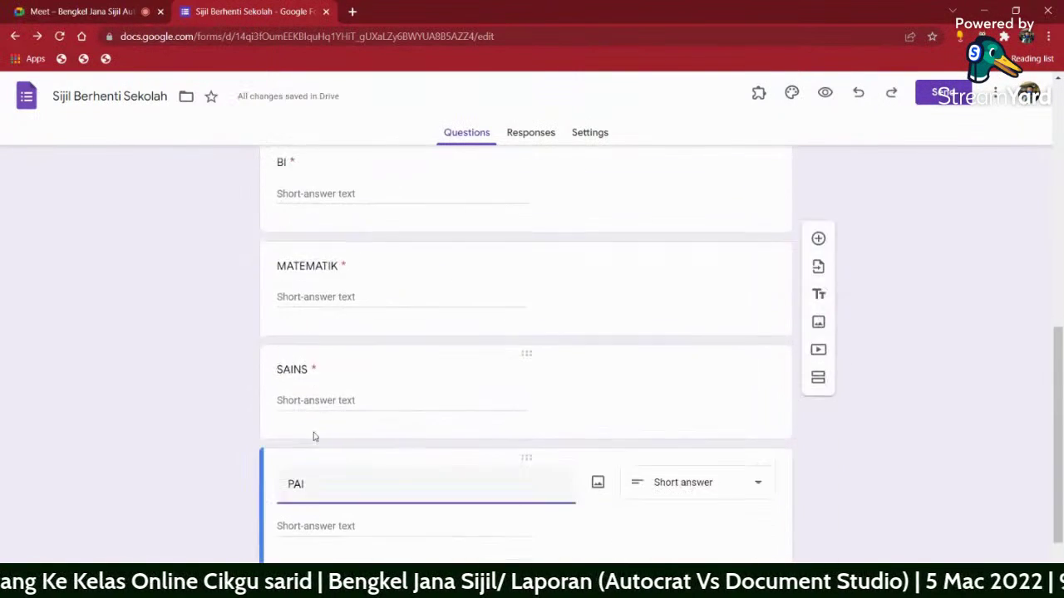
scroll(393, 429, "up", 4)
- Preview the form as respondents see it, scrolling through all the questions
left_click(824, 93)
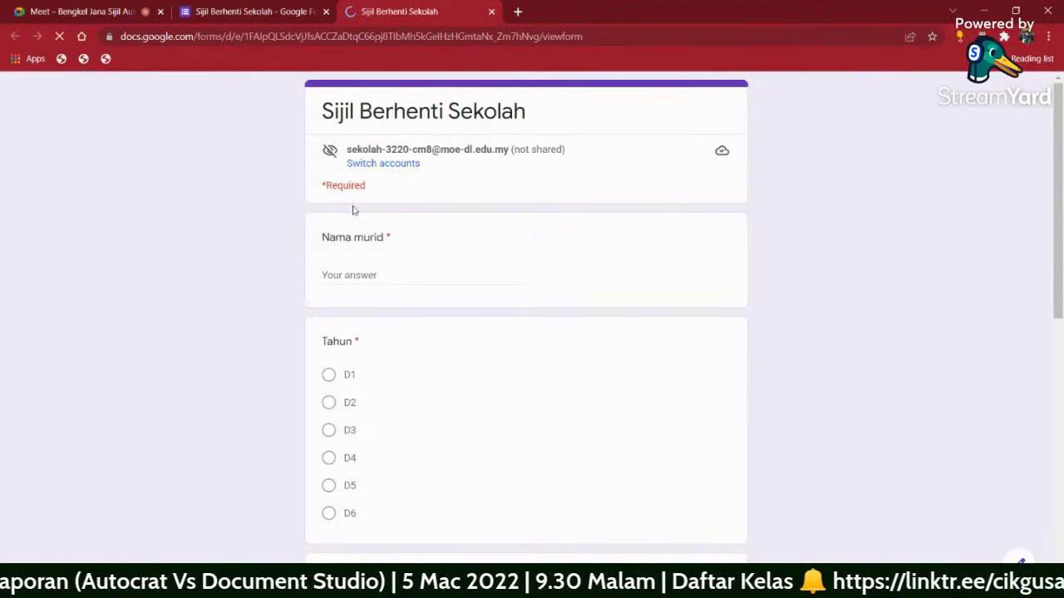
scroll(389, 404, "down", 3)
scroll(390, 394, "up", 1)
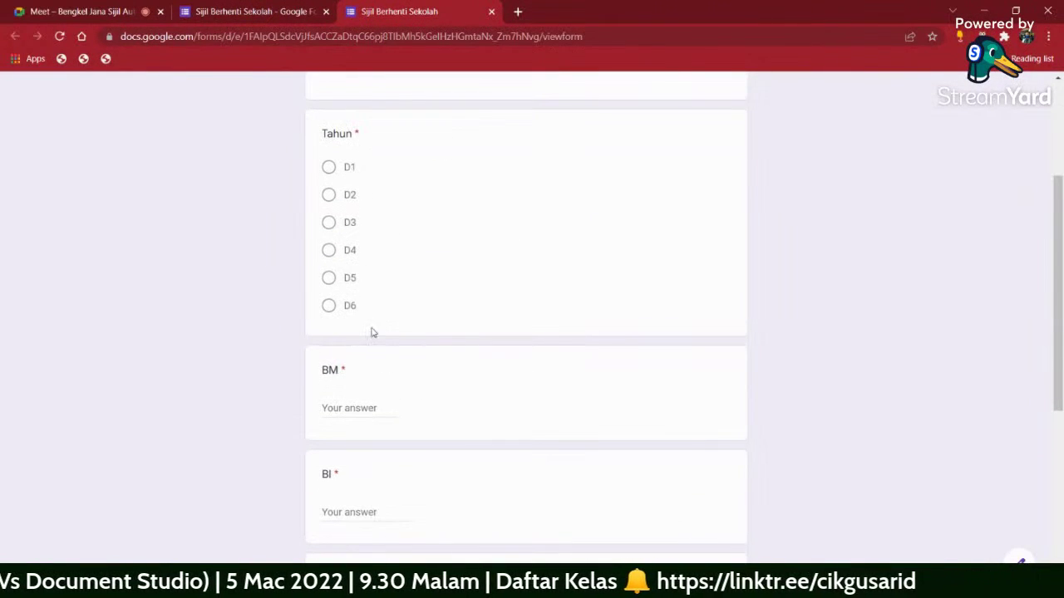
scroll(372, 334, "up", 2)
scroll(374, 335, "up", 1)
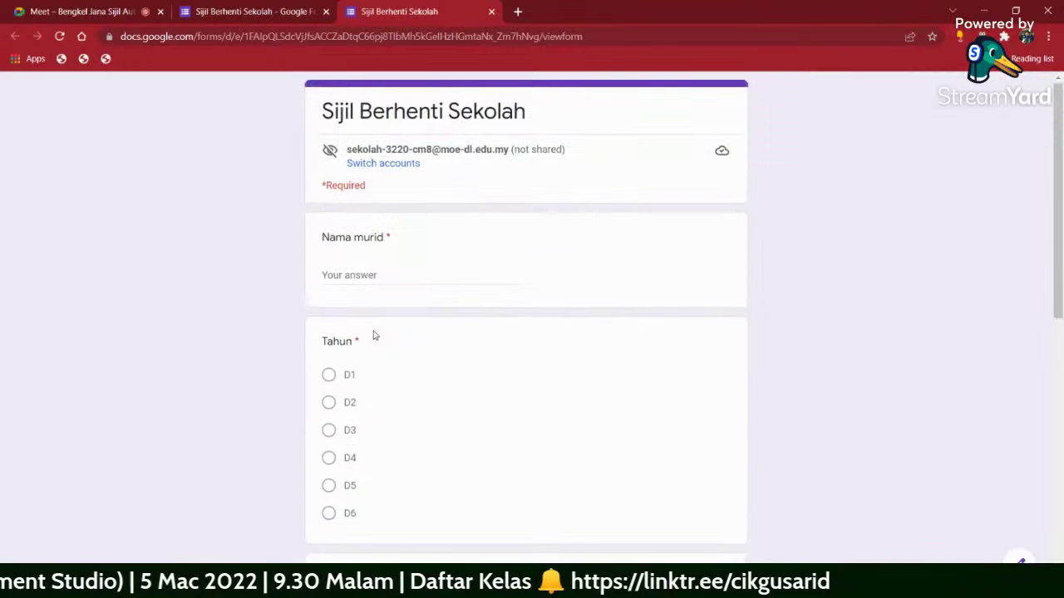
left_click(256, 12)
- From the Responses tab, create a new linked responses spreadsheet
left_click(544, 135)
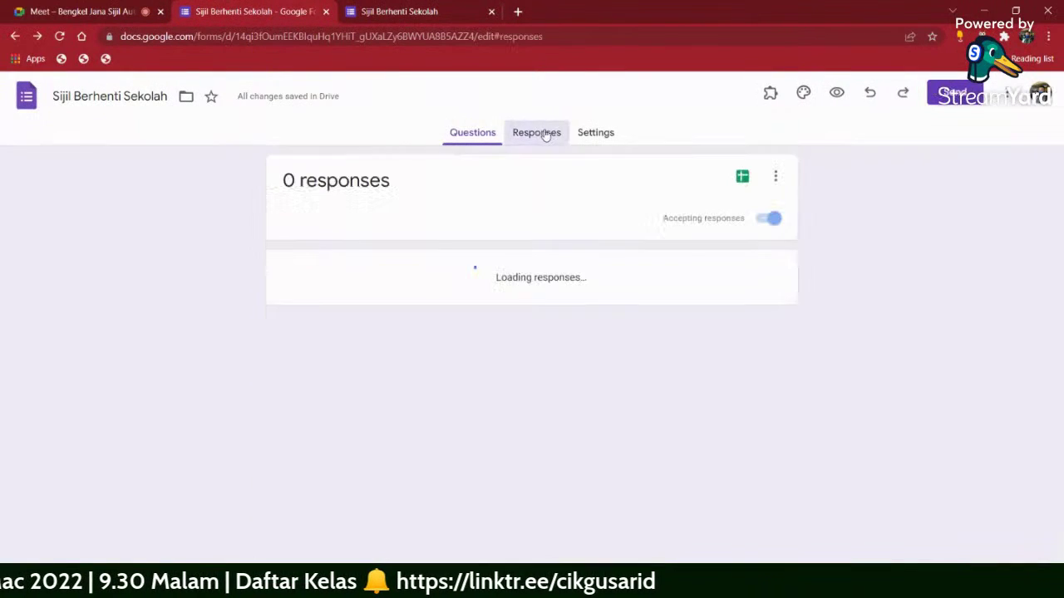
left_click(744, 179)
left_click(680, 261)
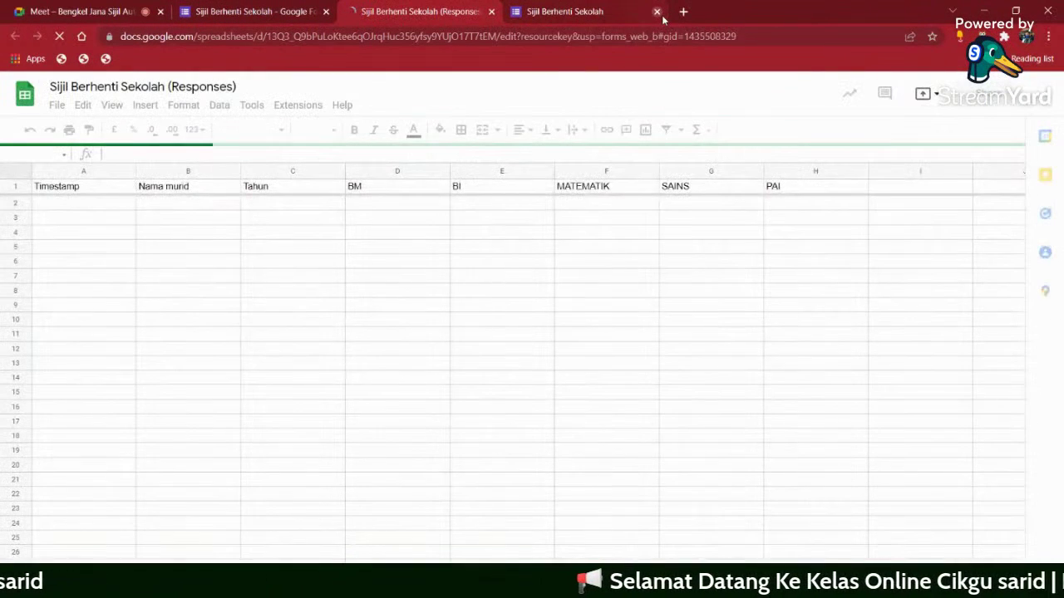
- Close the preview, then enter a sample student name in B2 and D6 in C2
left_click(657, 12)
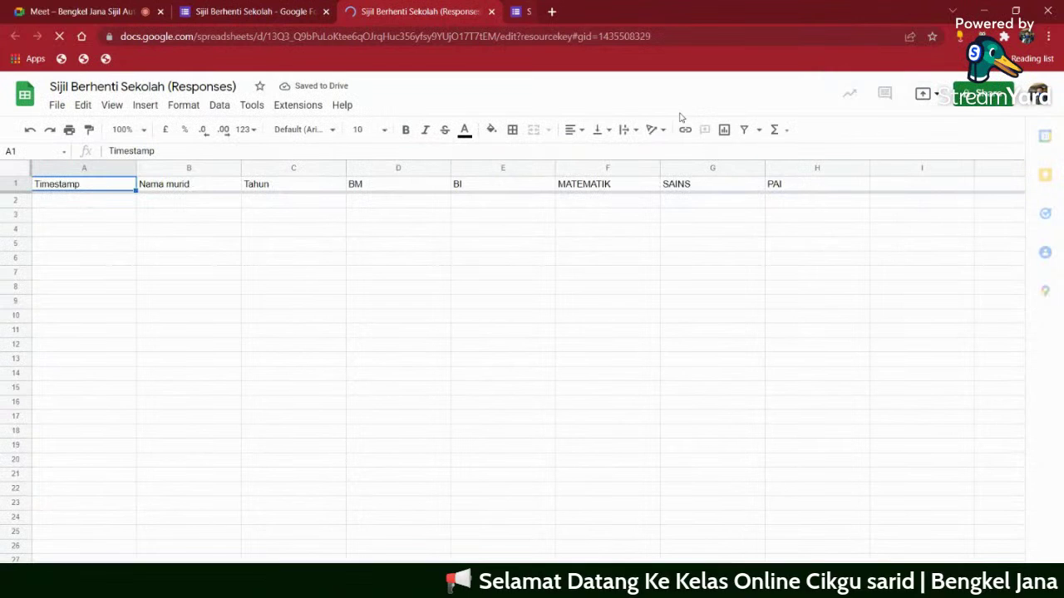
left_click(107, 205)
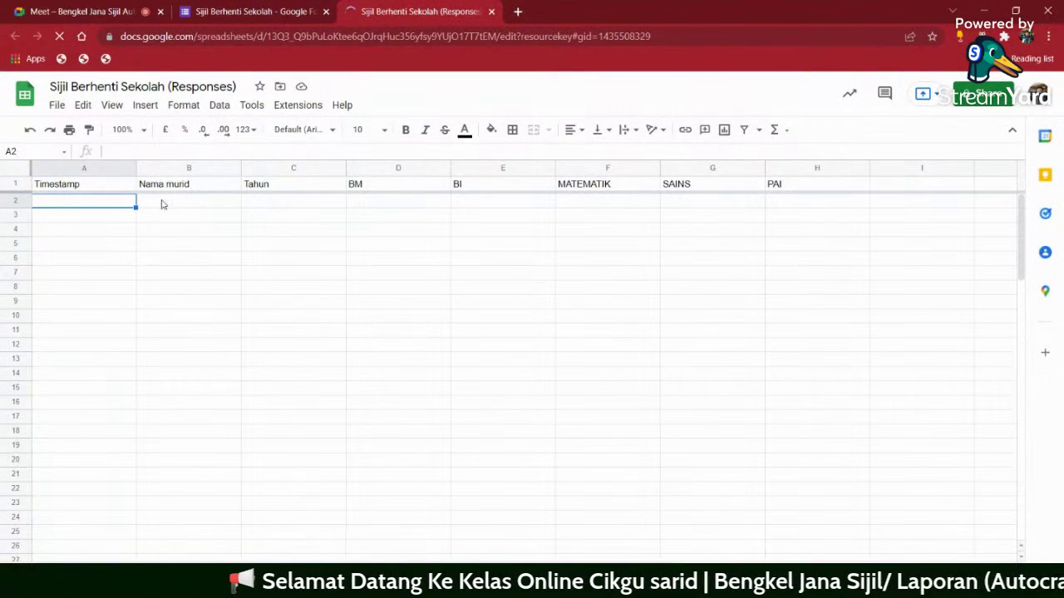
left_click(164, 204)
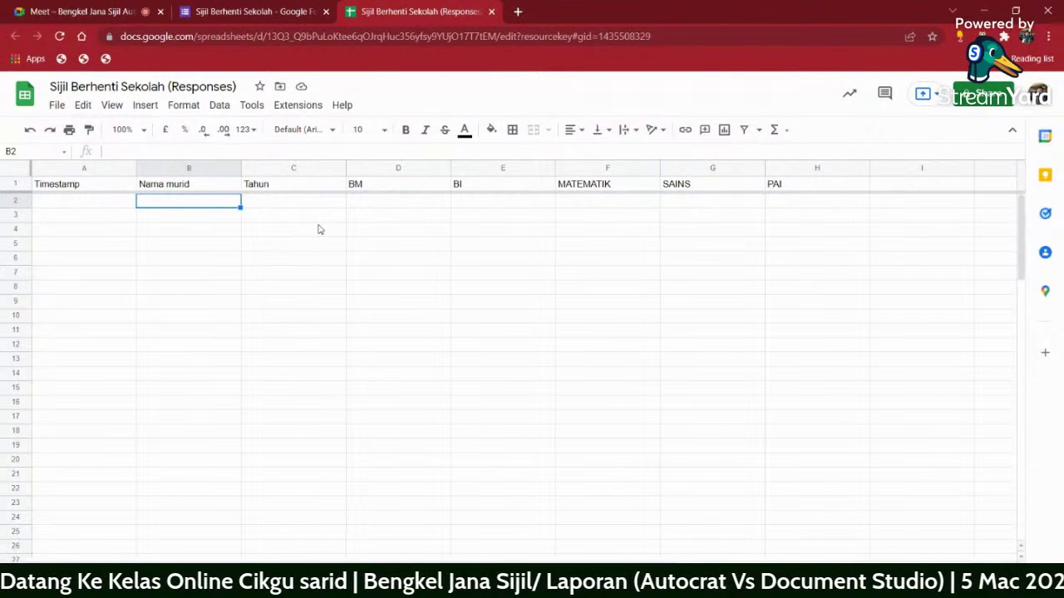
type("RASH")
type("ID")
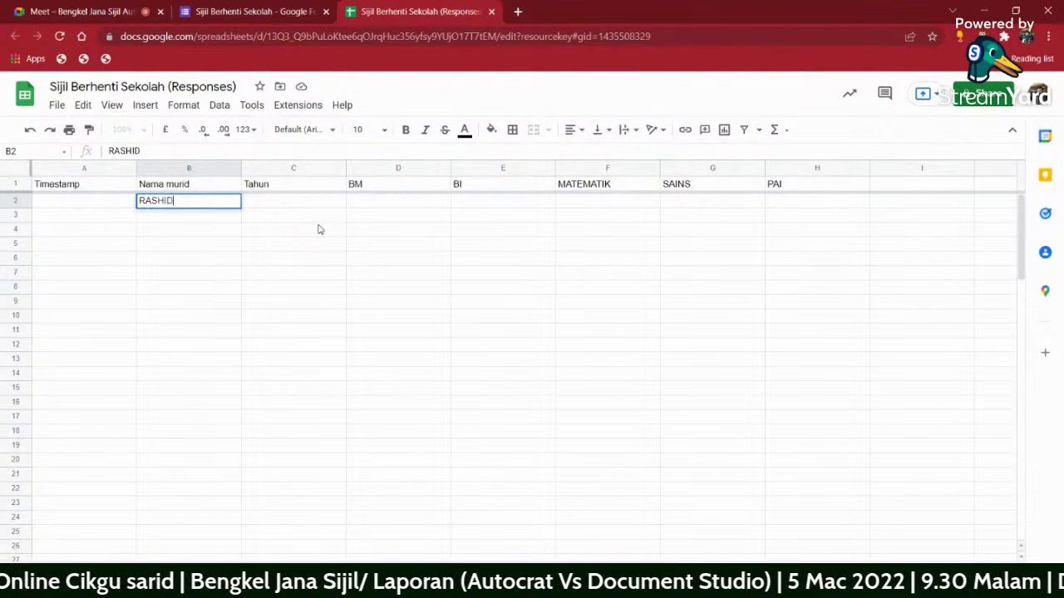
key("Tab")
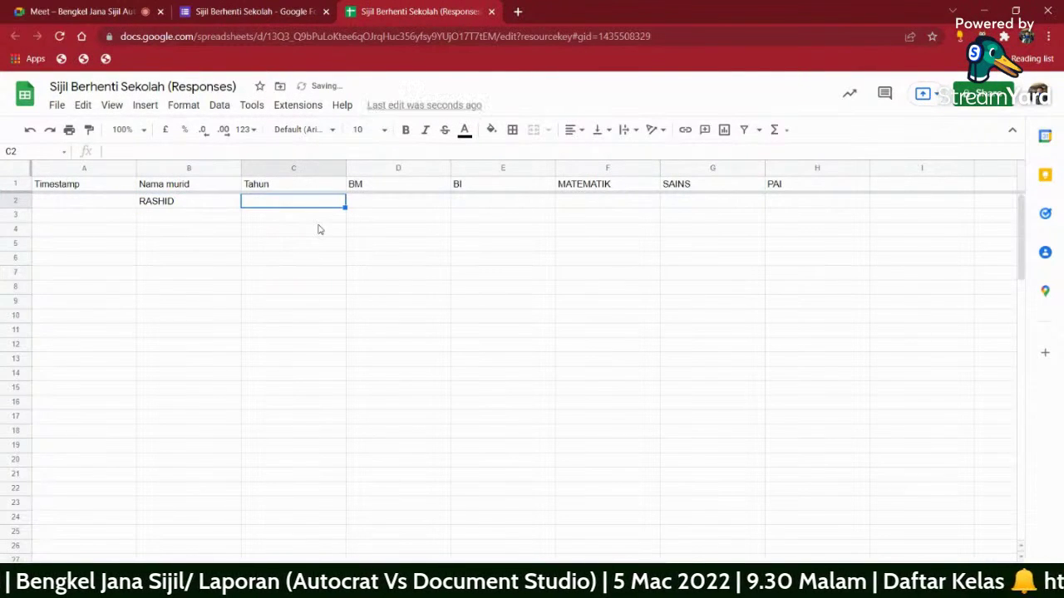
type("D6")
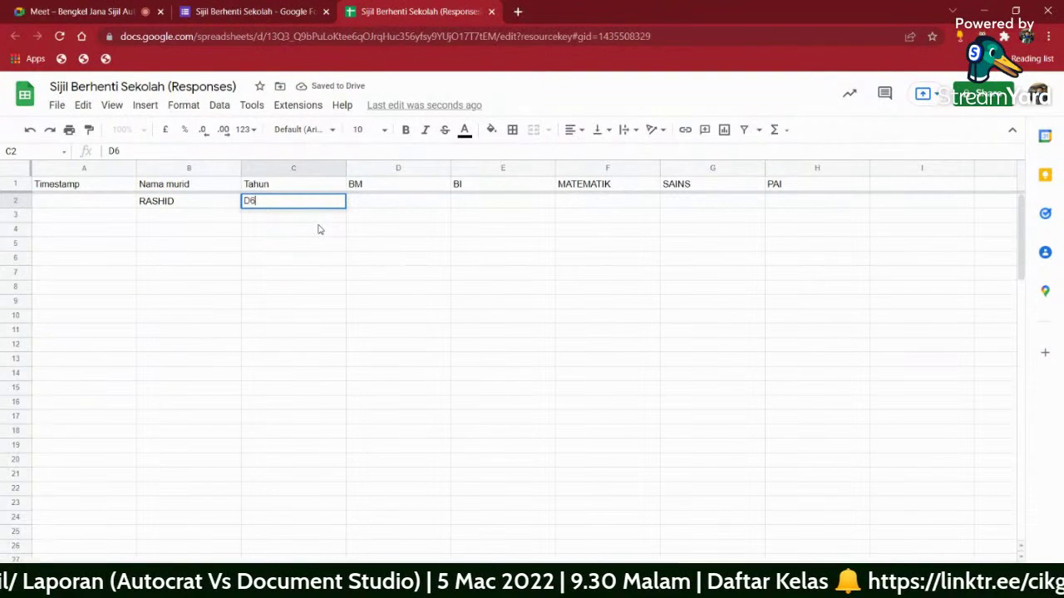
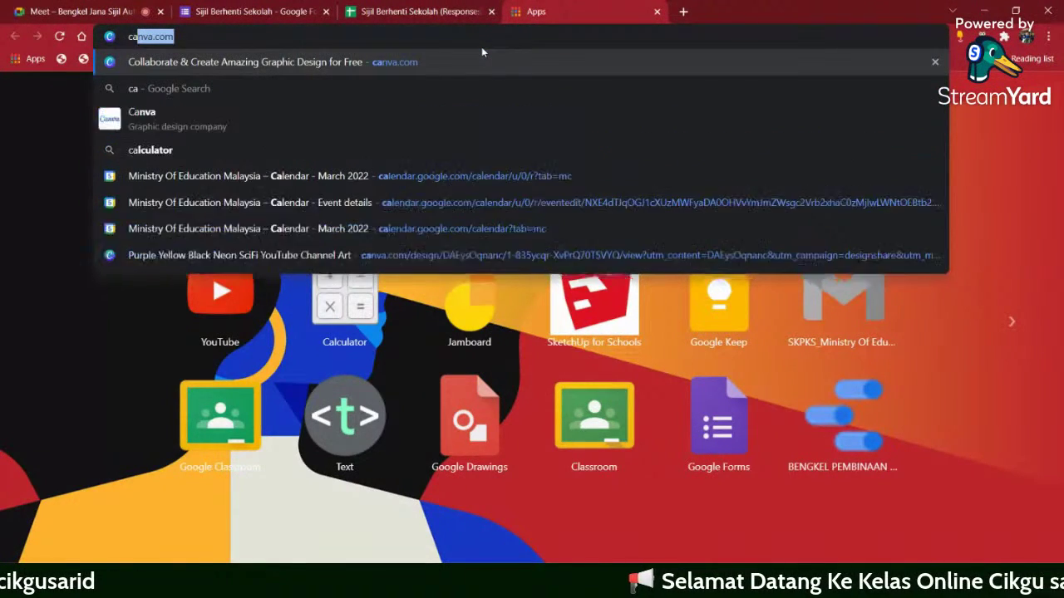
- Load canva.com and scroll through the signed-out home page
key("Return")
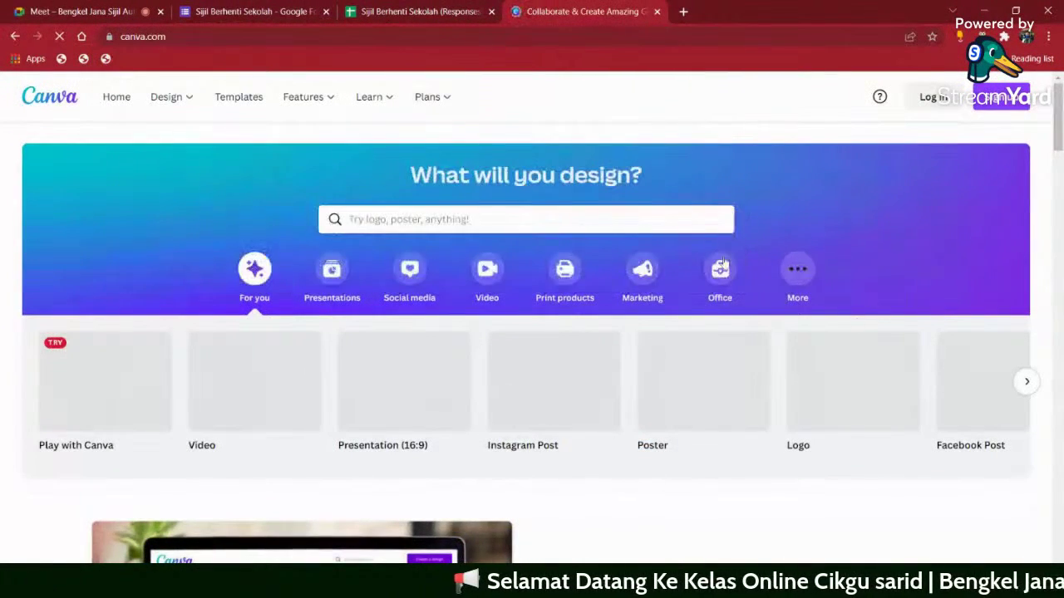
scroll(856, 388, "down", 4)
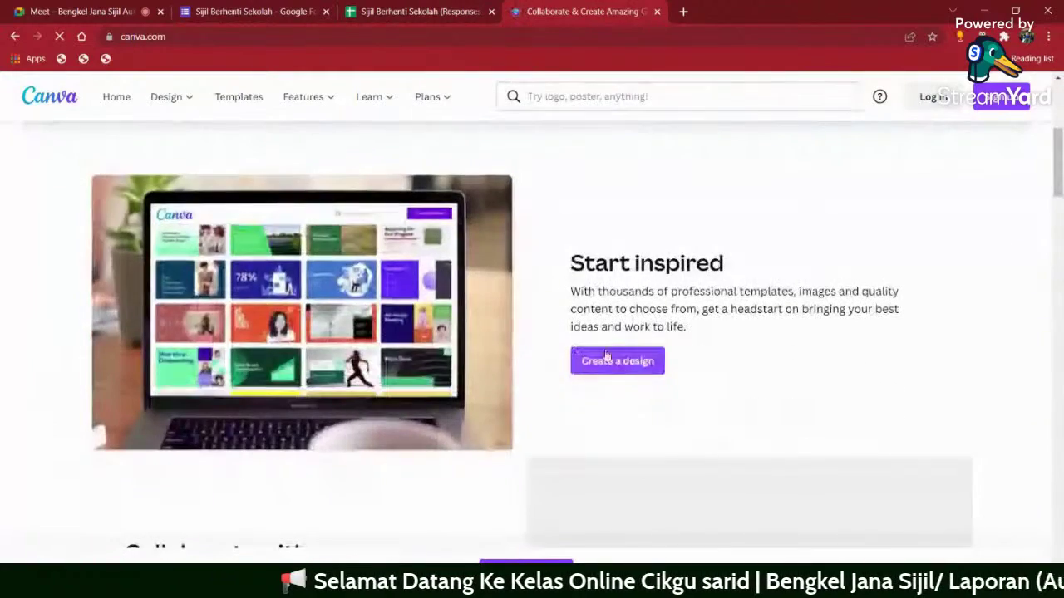
scroll(848, 335, "down", 2)
scroll(848, 335, "down", 2)
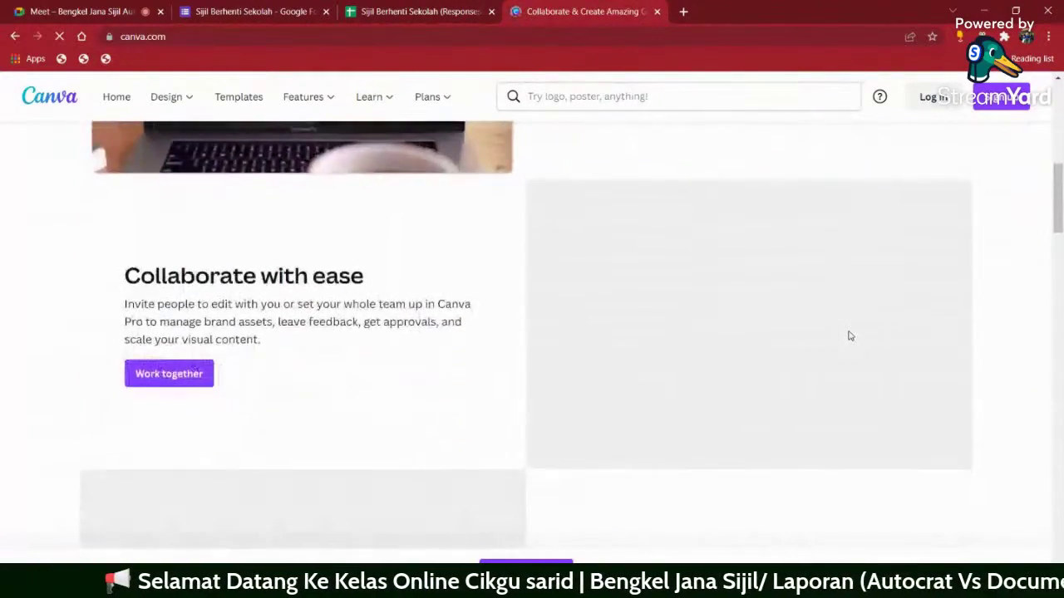
scroll(827, 337, "up", 7)
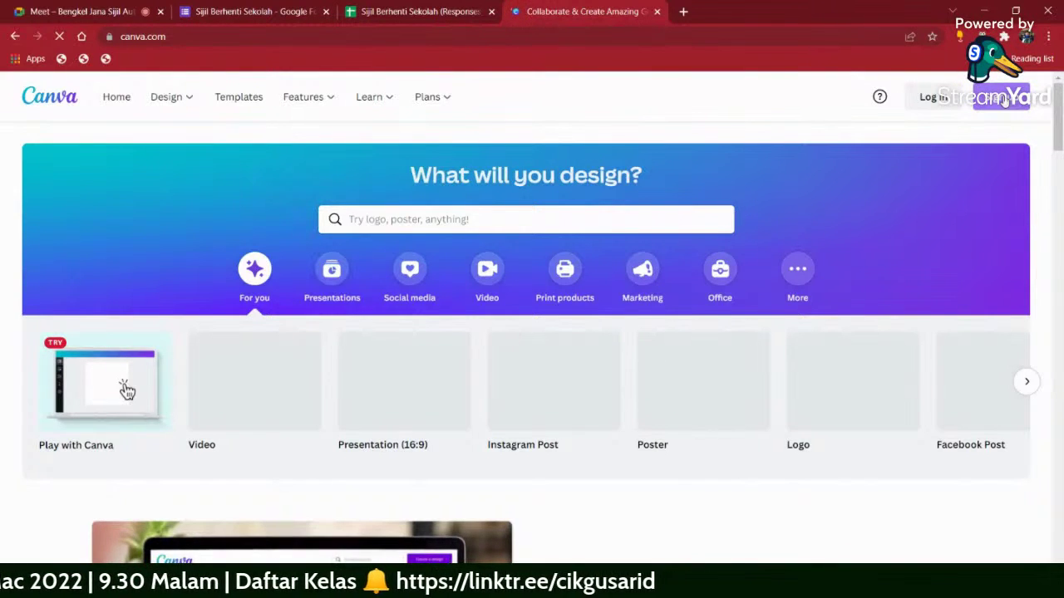
- Open and dismiss the Sign up and Log in windows, then close the Canva tab
left_click(1004, 100)
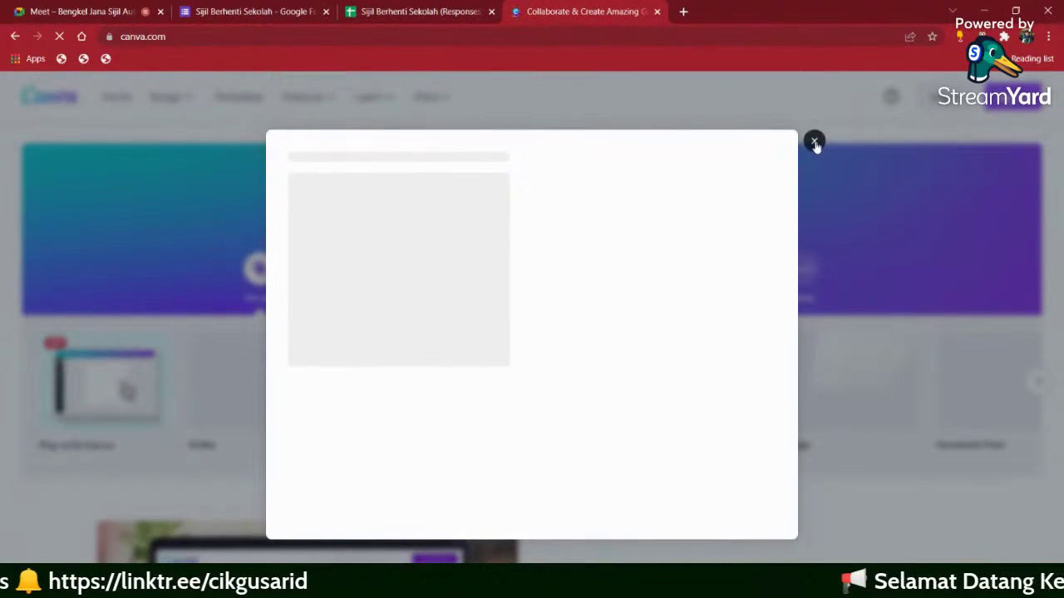
left_click(815, 142)
left_click(934, 98)
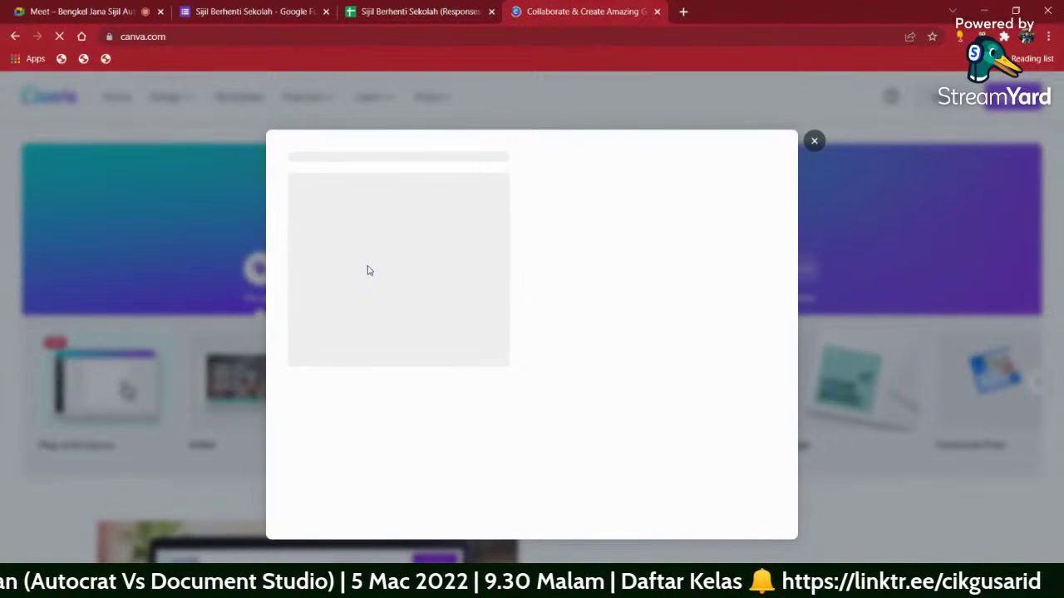
left_click(814, 150)
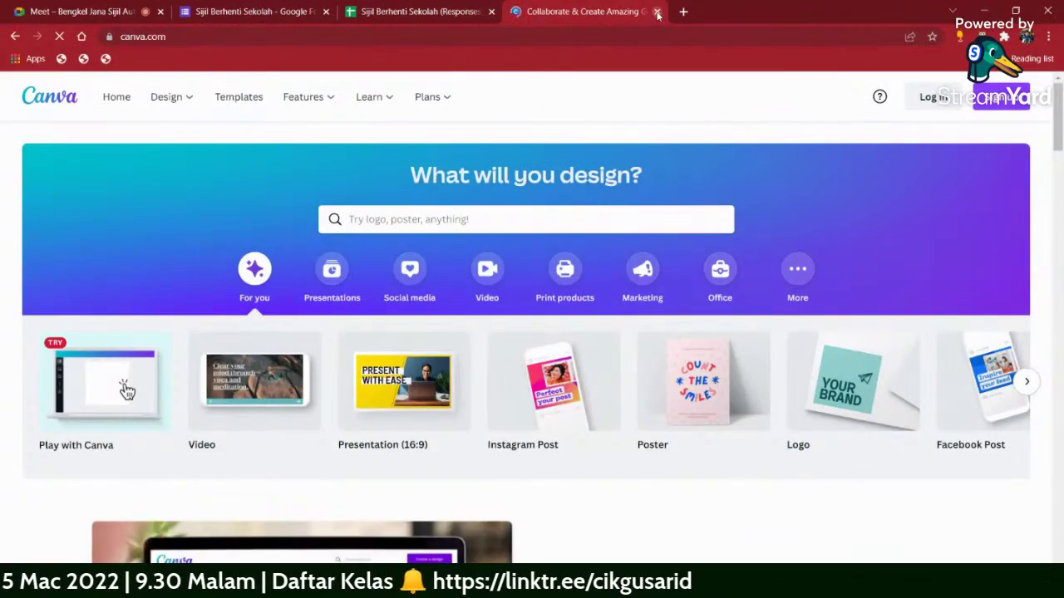
left_click(656, 12)
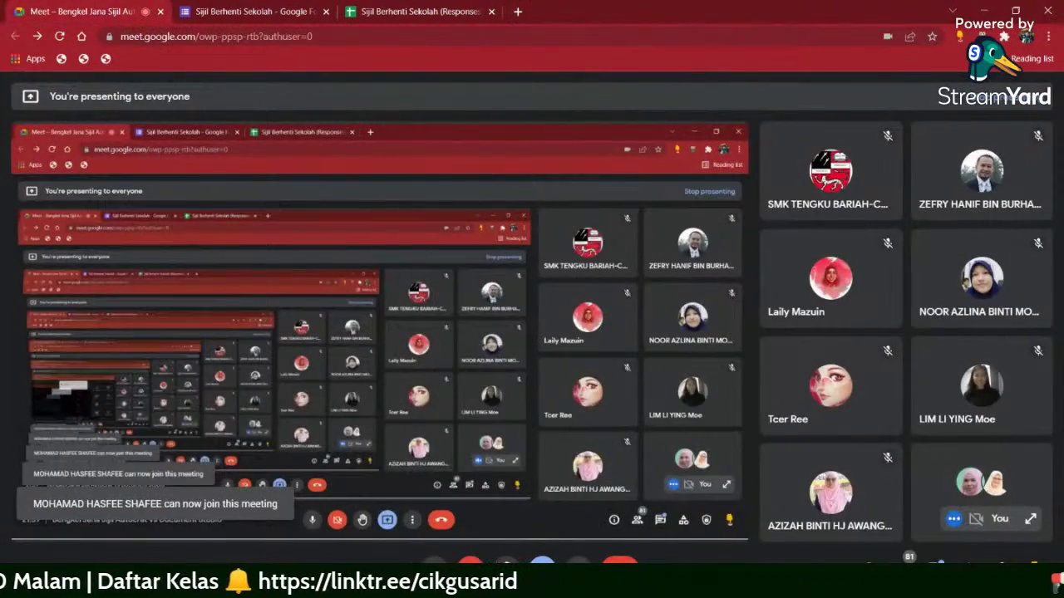
- Switch to the other Chrome window and load canva.com from the 'ca' address-bar suggestion
key("alt+Tab")
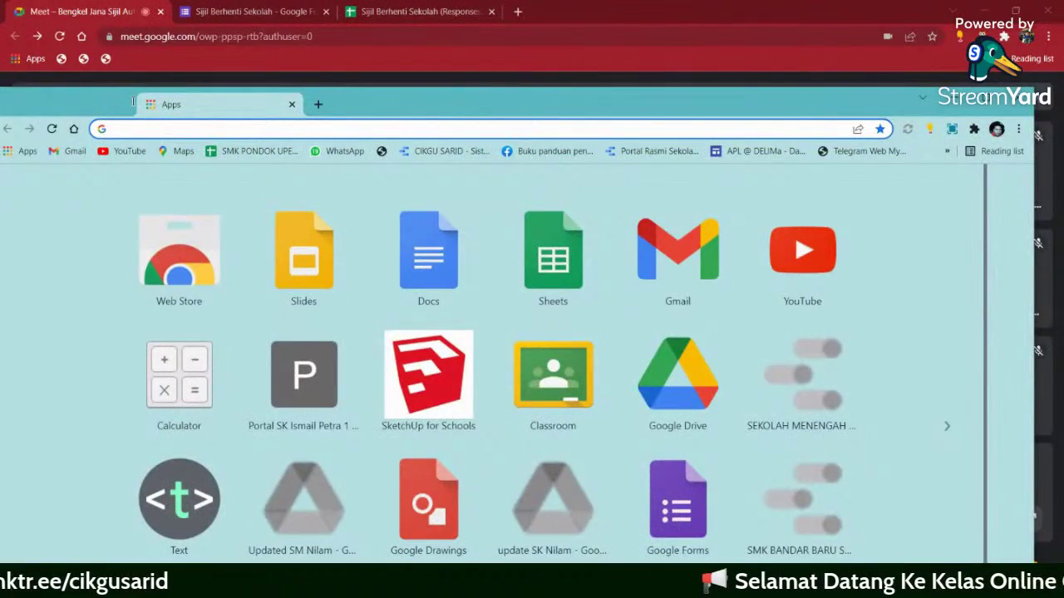
key("alt+Tab")
key("alt+Tab")
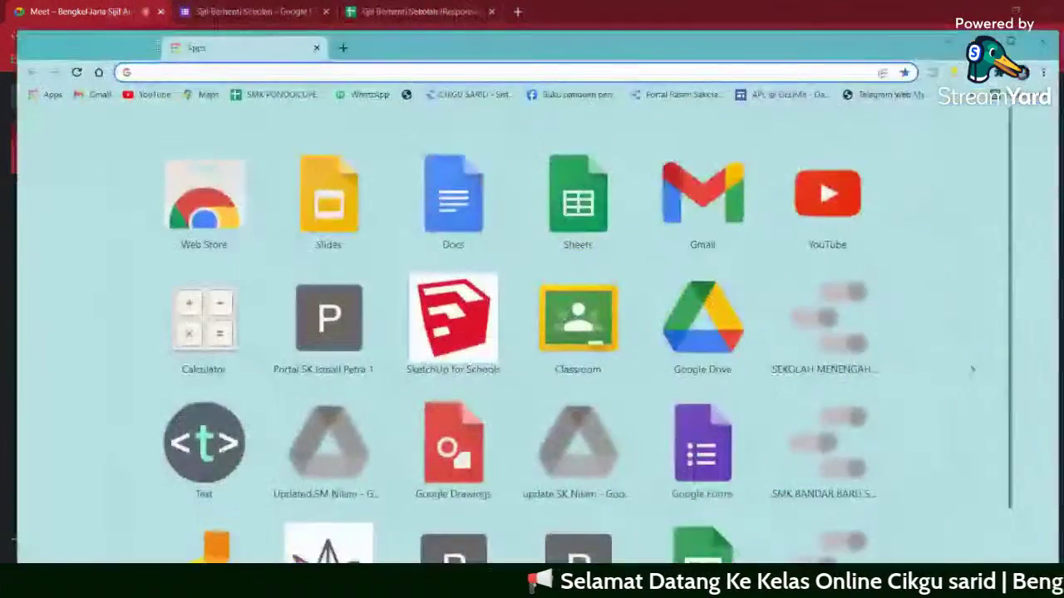
left_click(320, 36)
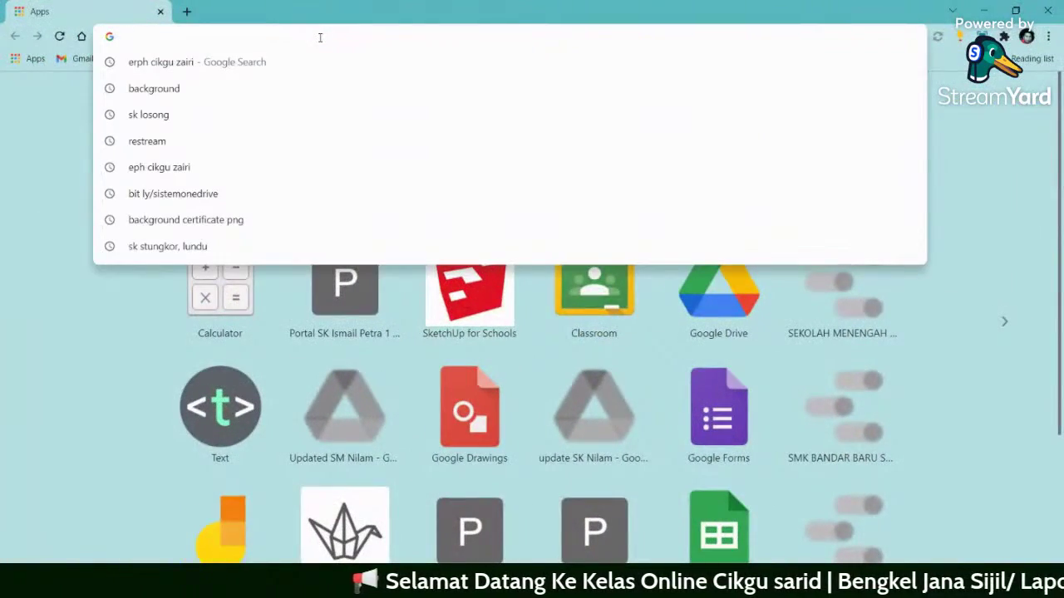
type("ca")
key("Return")
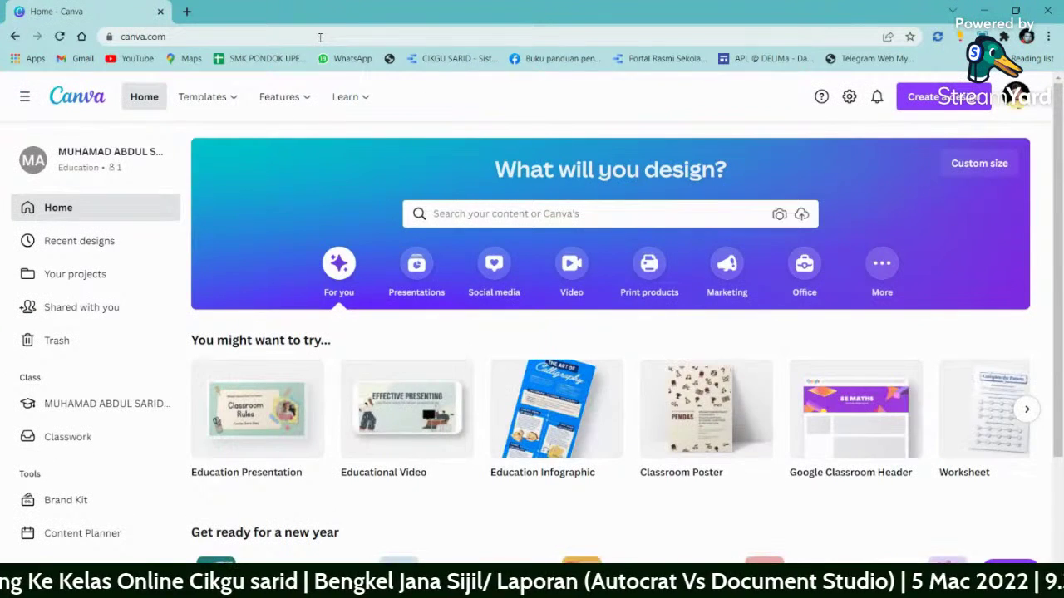
- Check the signed-in account, then search templates for 'cert' and choose Certificate (Portrait)
left_click(1016, 98)
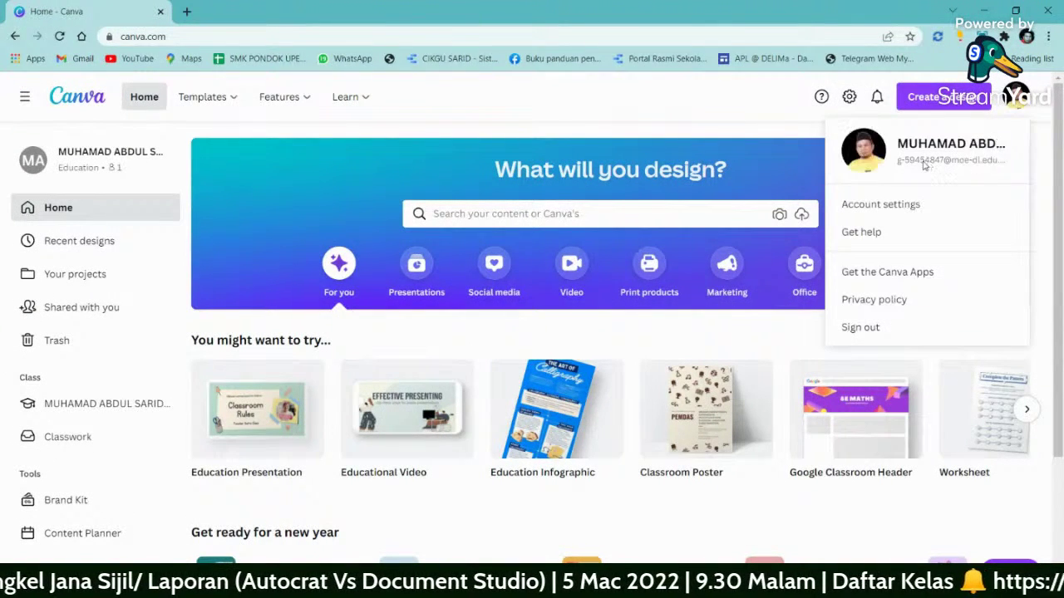
left_click(709, 117)
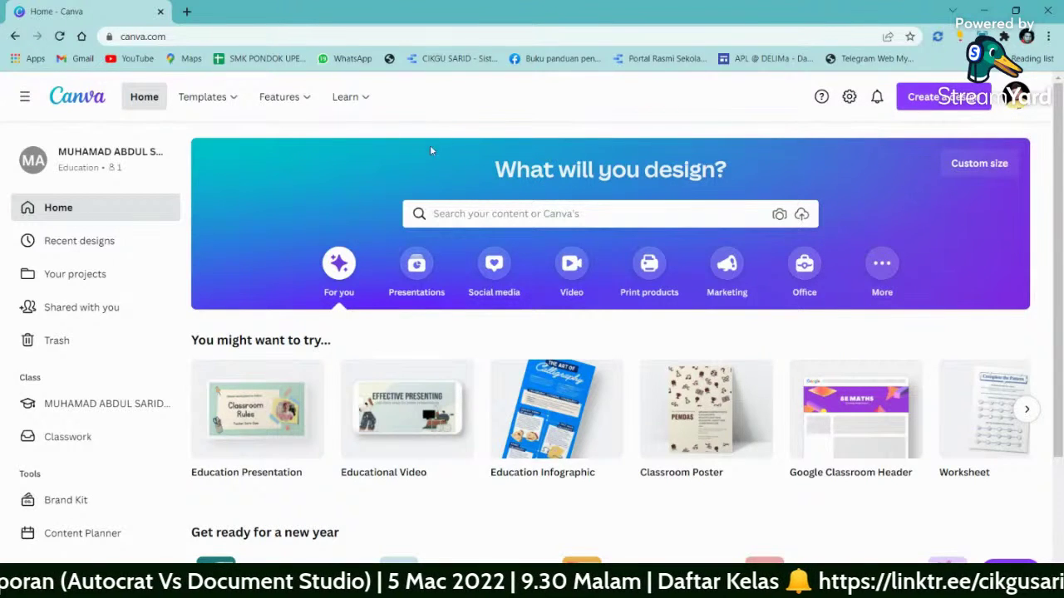
left_click(449, 214)
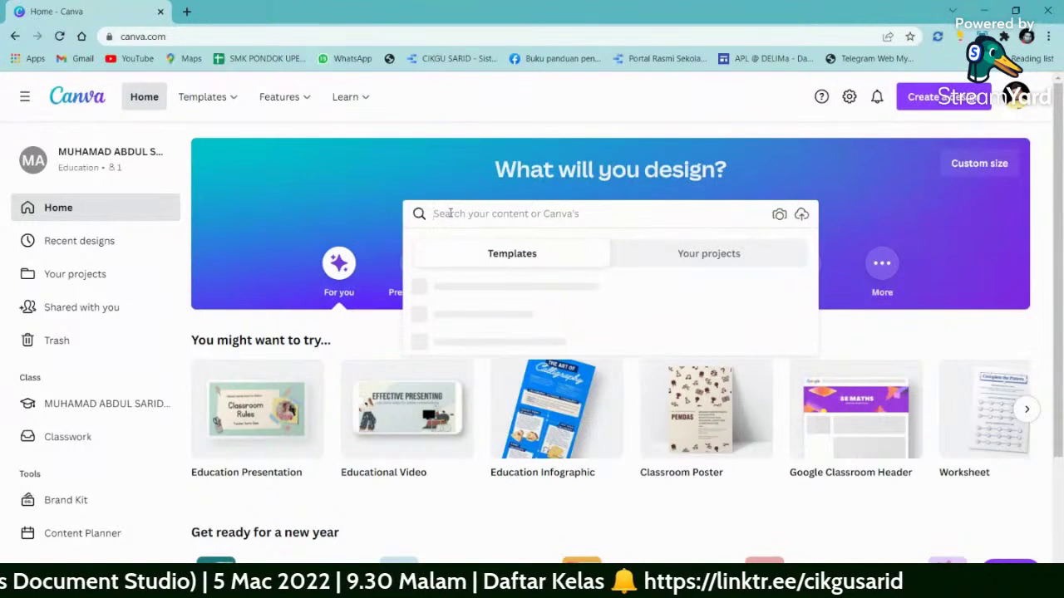
type("cer")
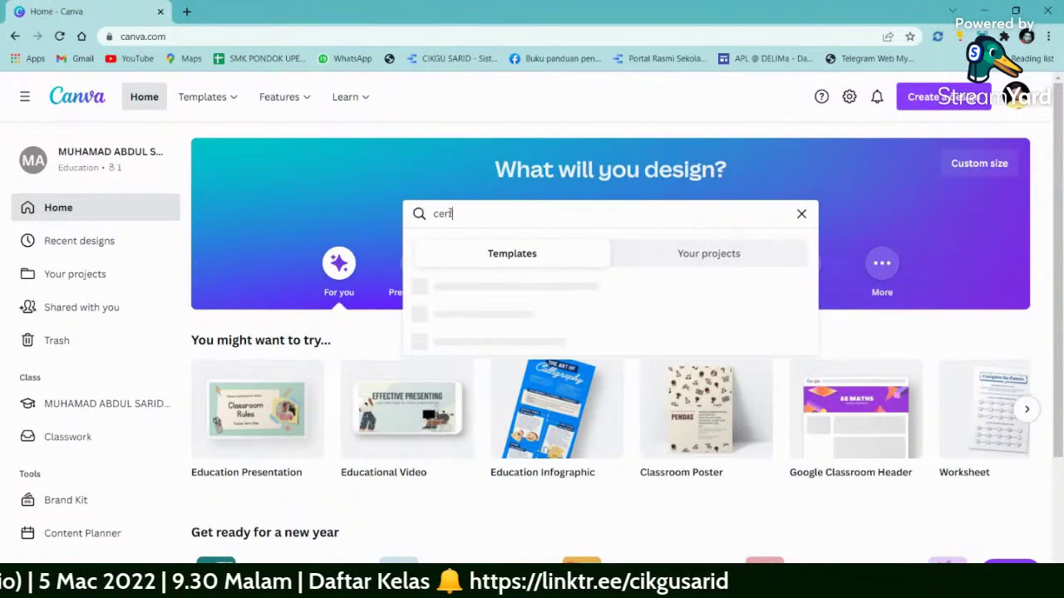
type("t")
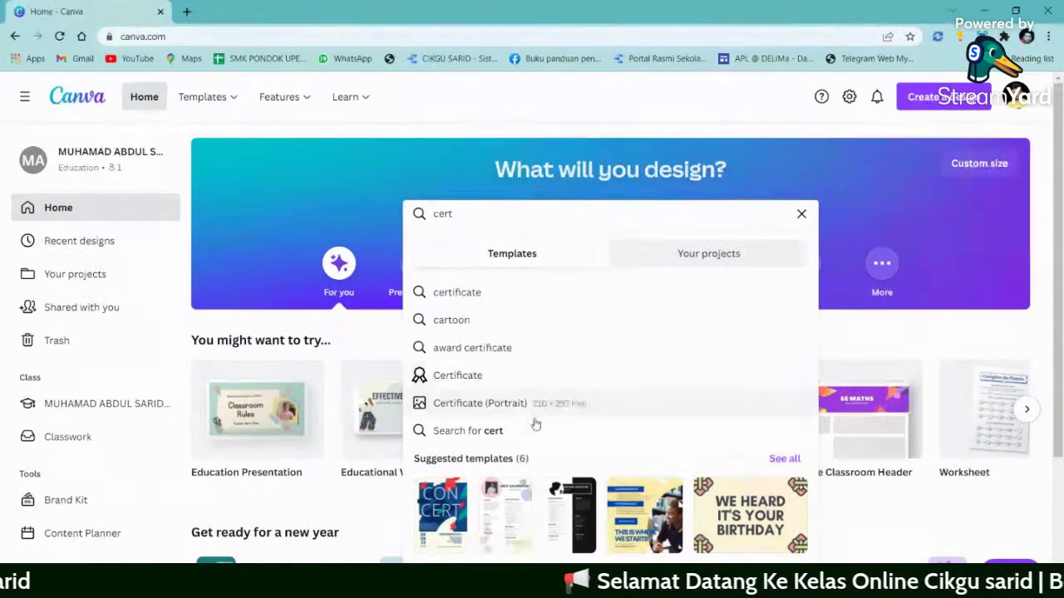
left_click(471, 405)
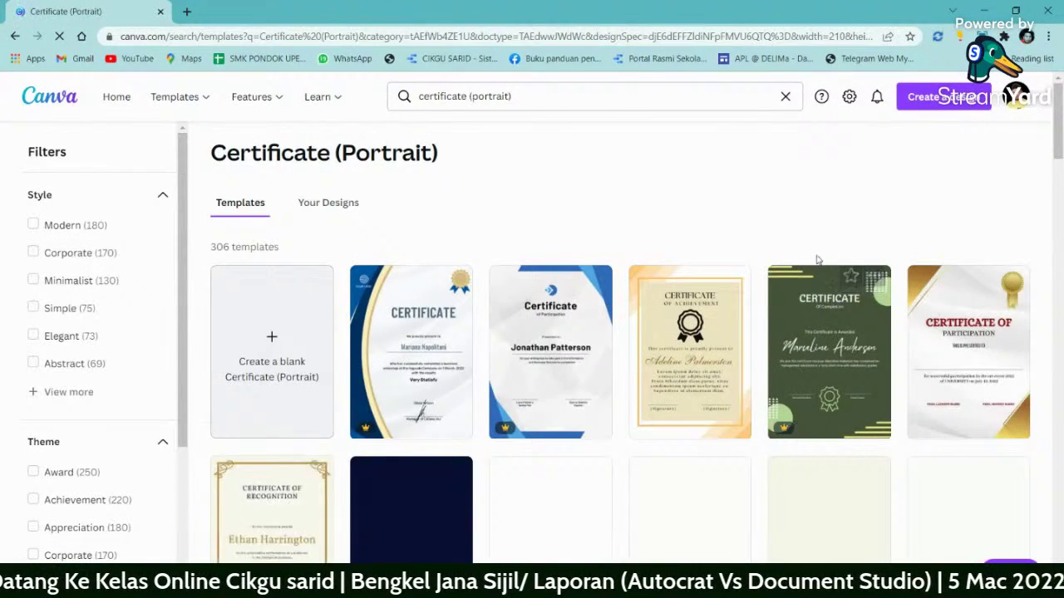
scroll(718, 258, "down", 1)
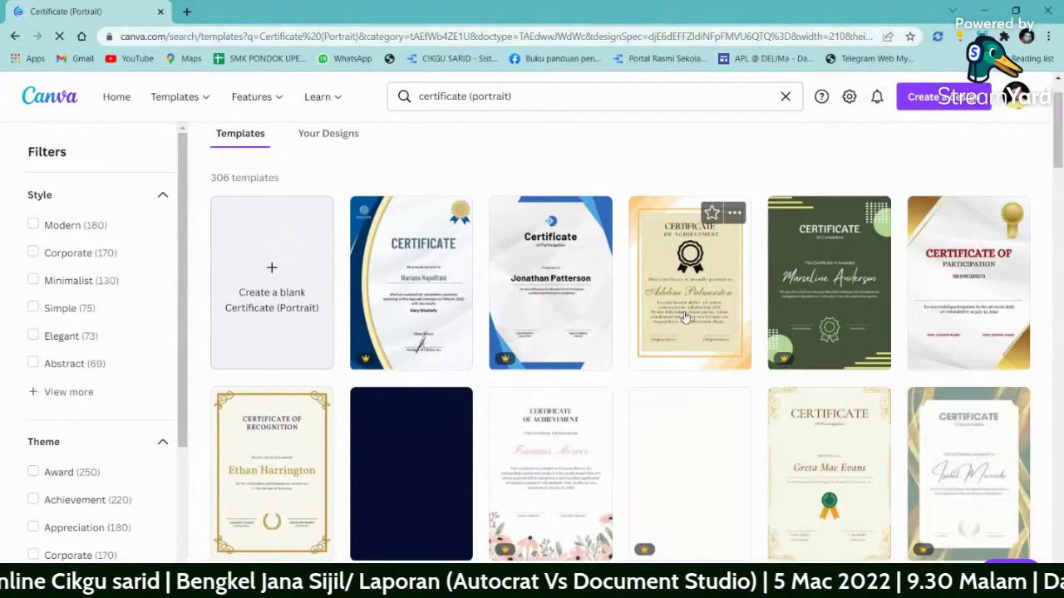
scroll(692, 320, "down", 1)
scroll(688, 339, "down", 6)
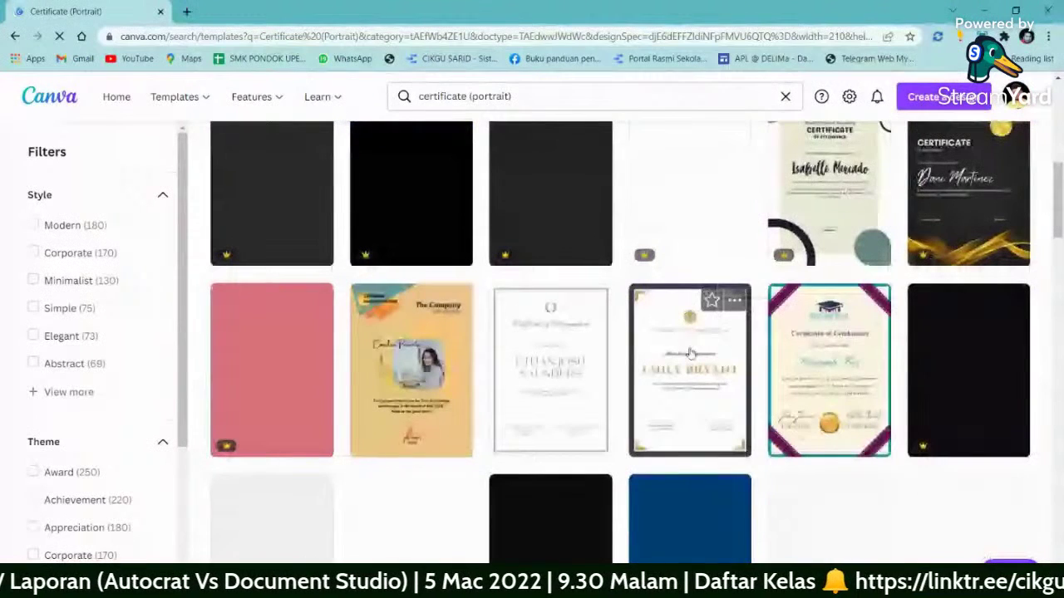
scroll(688, 339, "down", 1)
mouse_move(367, 190)
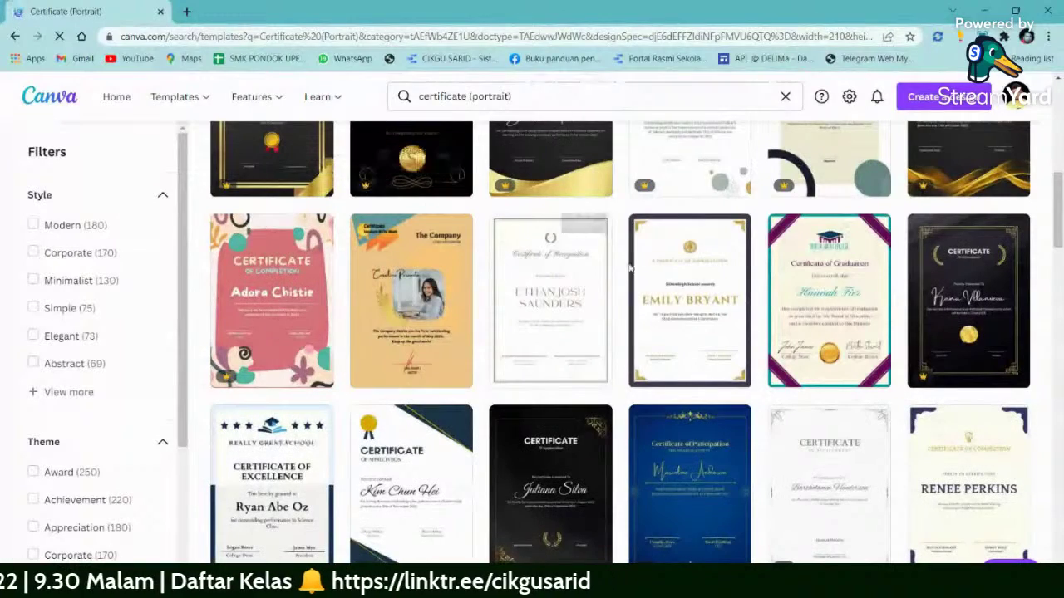
scroll(648, 274, "down", 2)
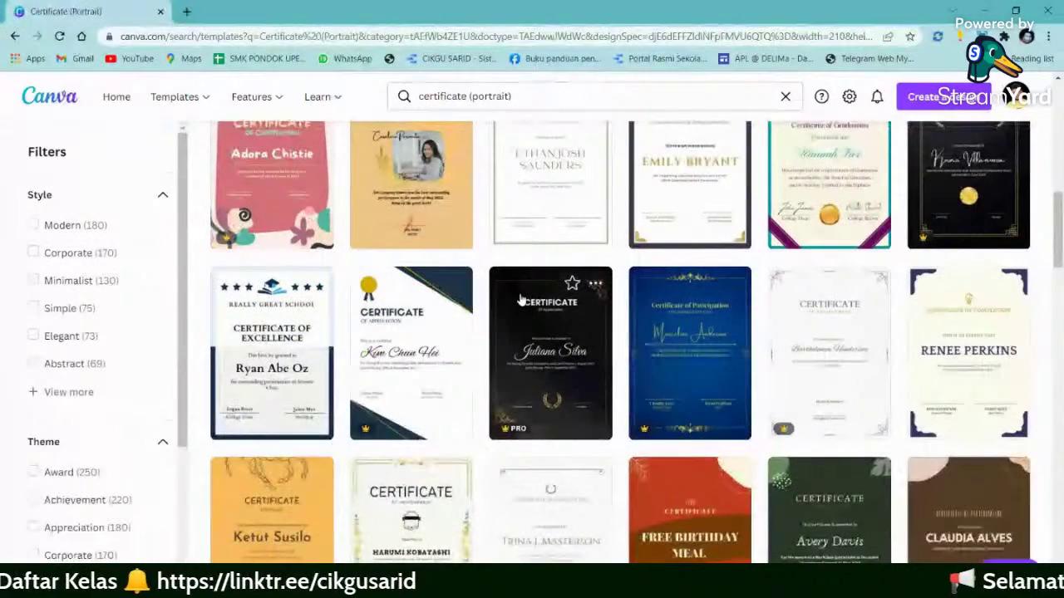
scroll(520, 299, "down", 5)
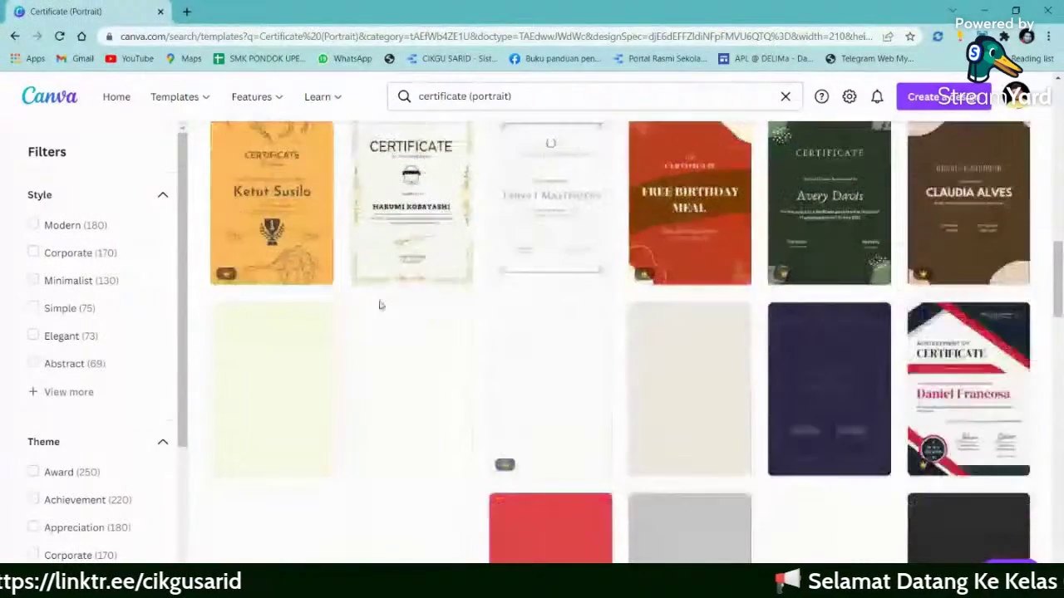
scroll(379, 305, "down", 2)
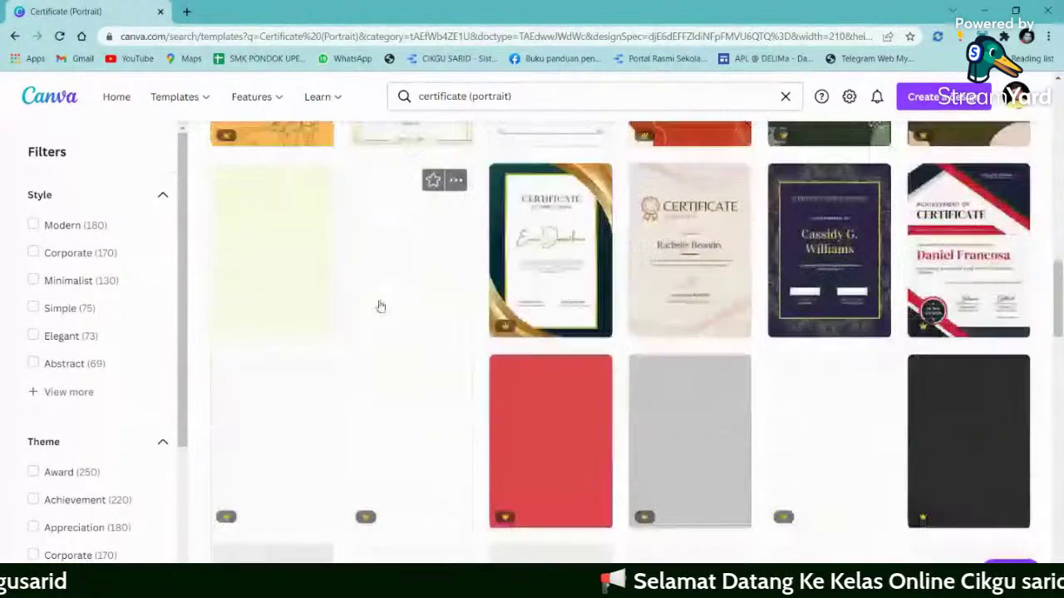
scroll(380, 306, "down", 4)
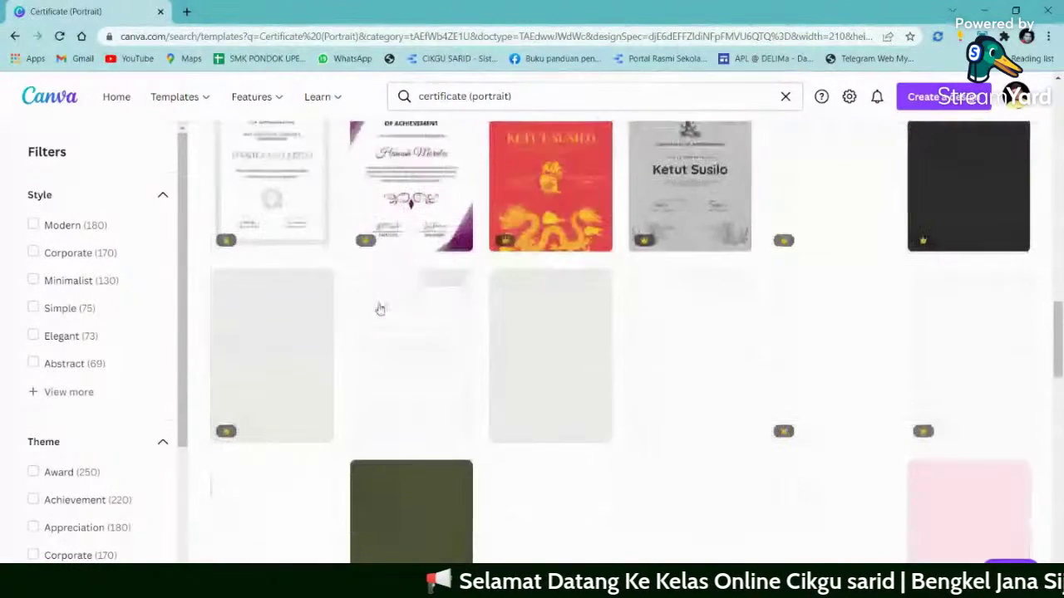
scroll(379, 309, "down", 1)
scroll(378, 309, "up", 2)
scroll(391, 320, "down", 6)
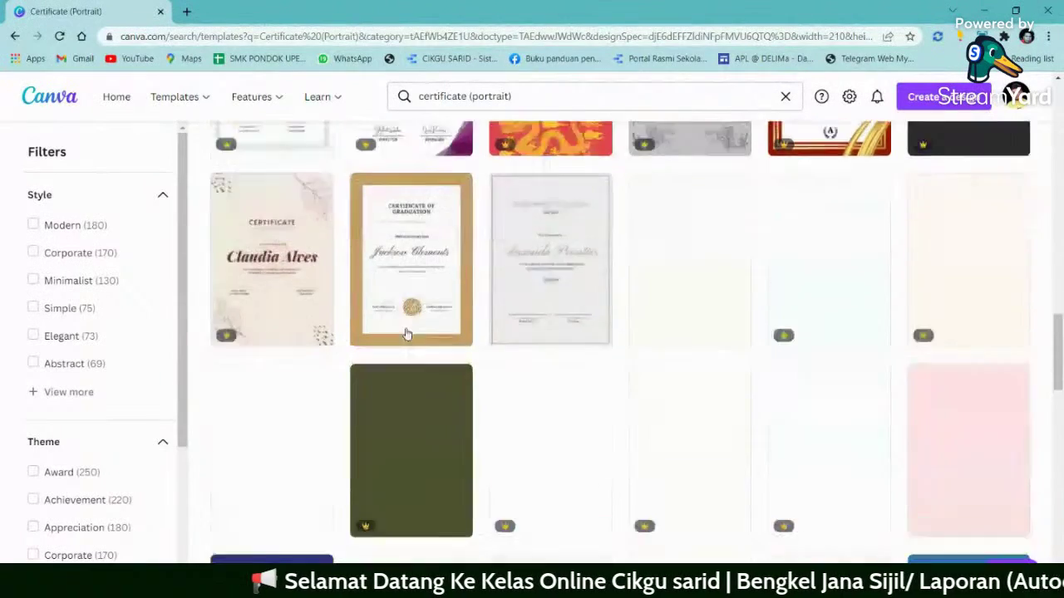
scroll(406, 336, "down", 7)
scroll(404, 339, "up", 8)
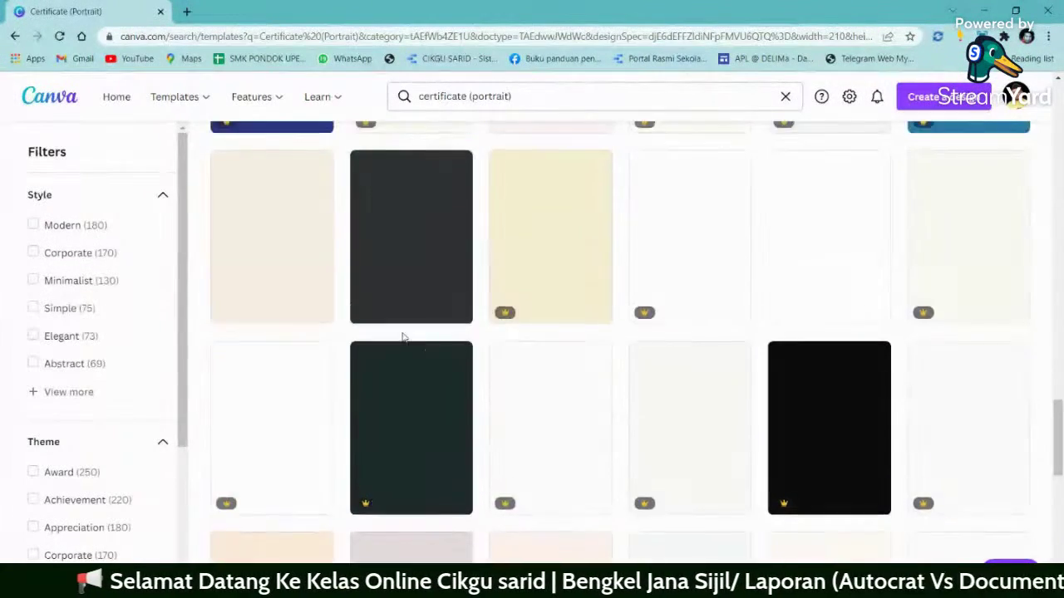
scroll(404, 338, "up", 2)
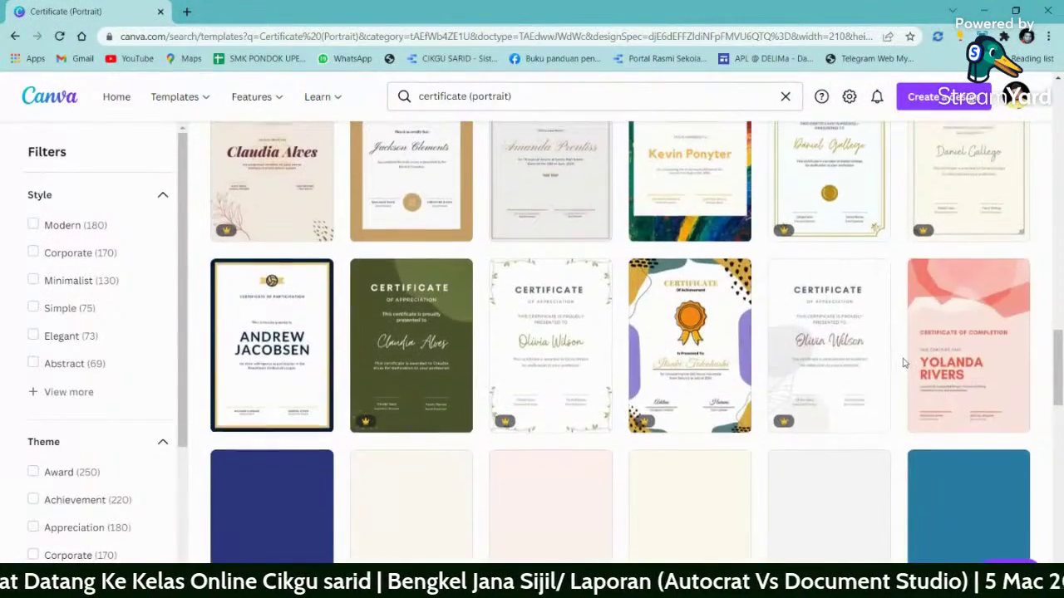
scroll(906, 363, "up", 1)
scroll(905, 367, "up", 3)
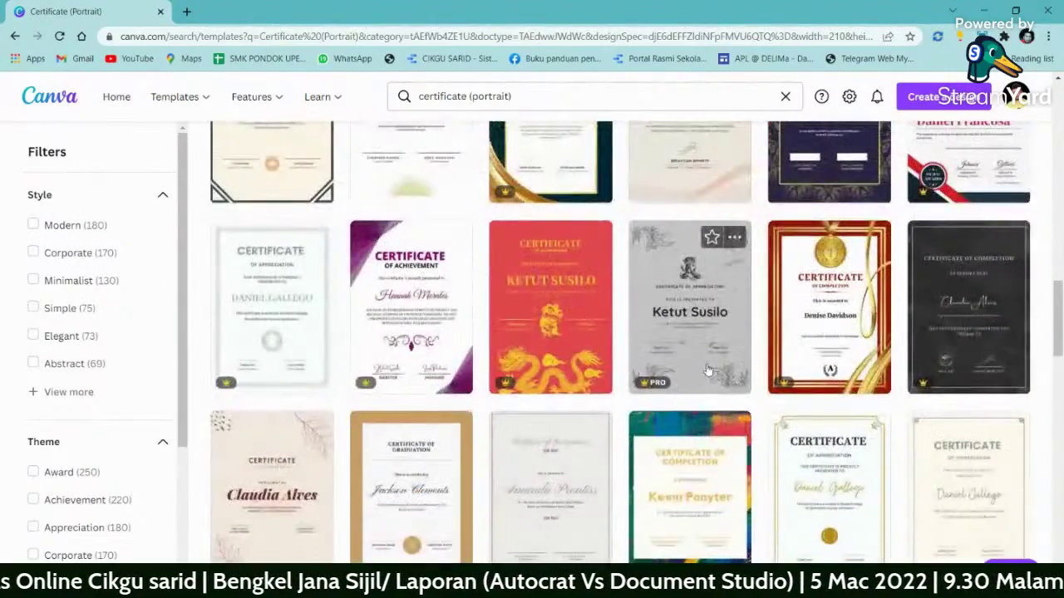
scroll(524, 333, "up", 2)
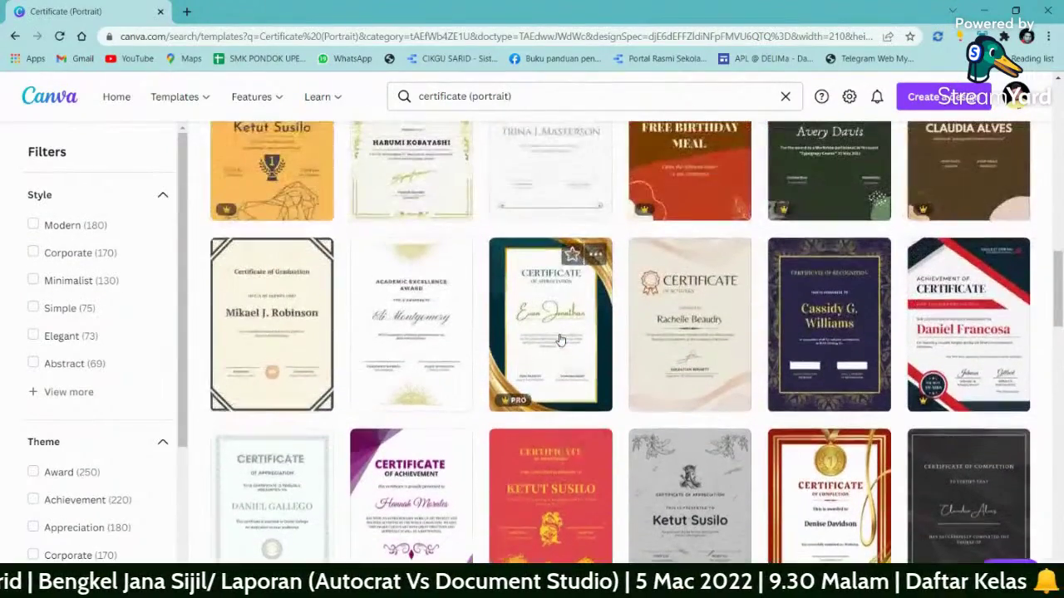
scroll(560, 339, "down", 10)
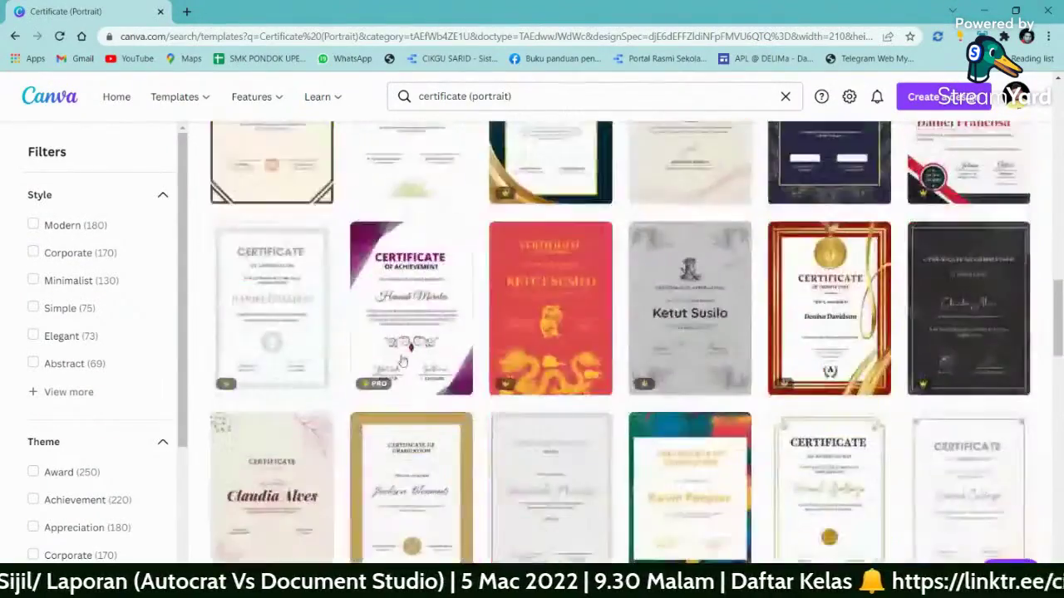
scroll(403, 361, "down", 3)
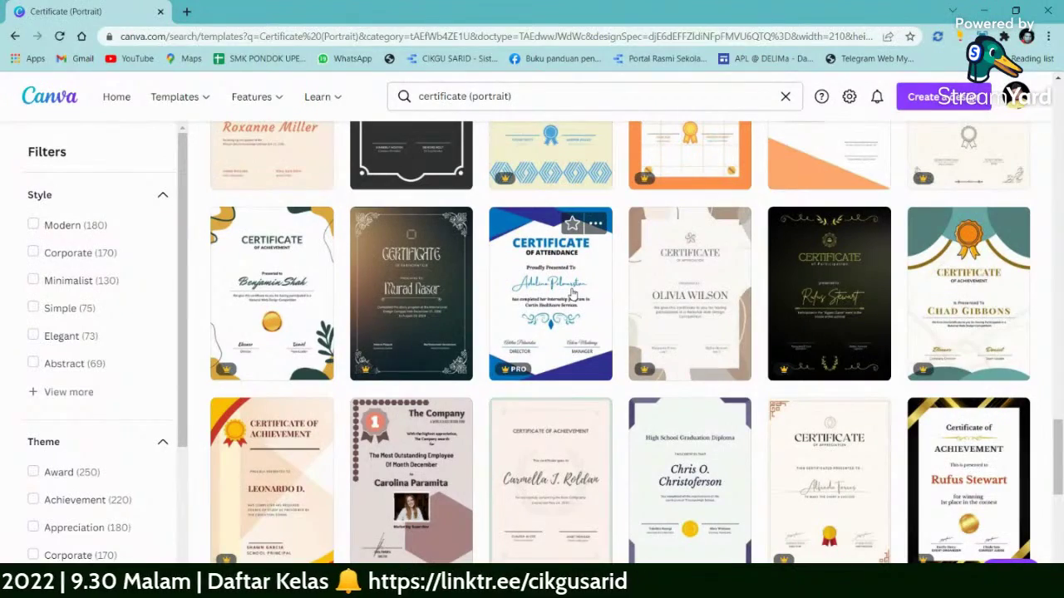
scroll(571, 293, "down", 7)
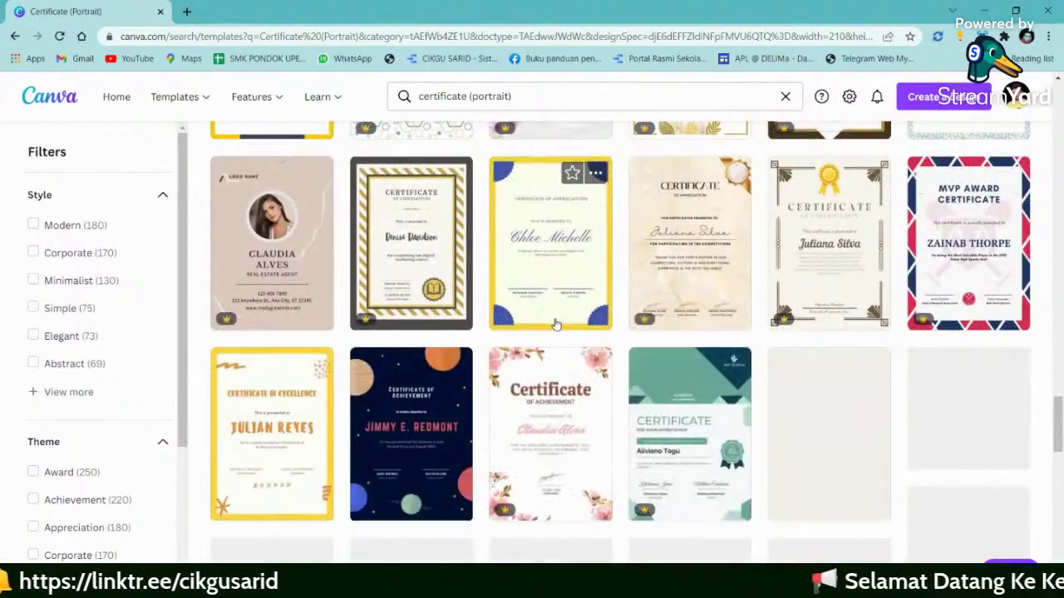
scroll(555, 324, "down", 2)
scroll(556, 325, "down", 10)
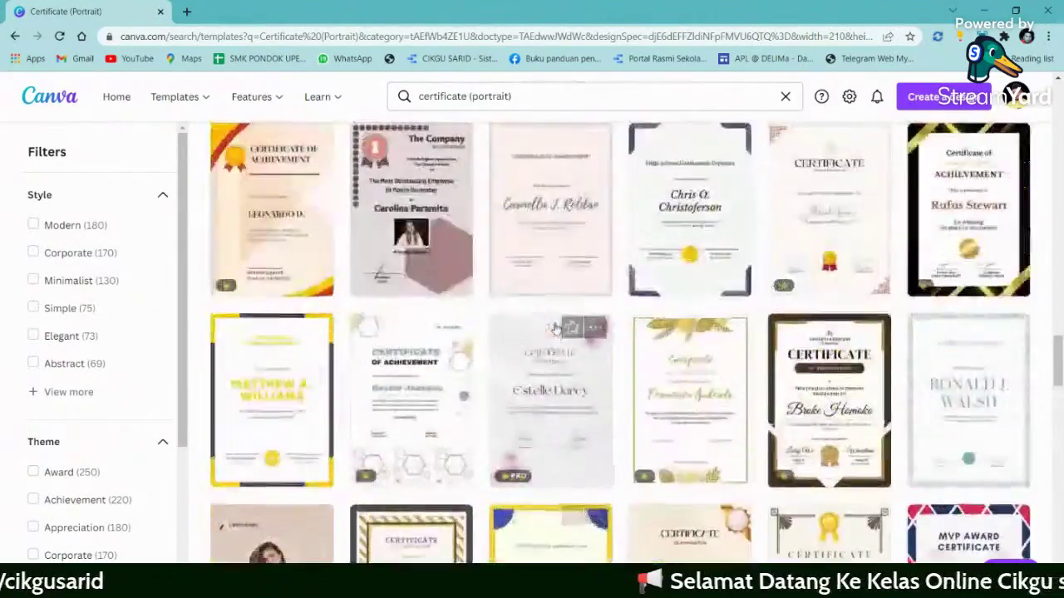
scroll(556, 330, "up", 1)
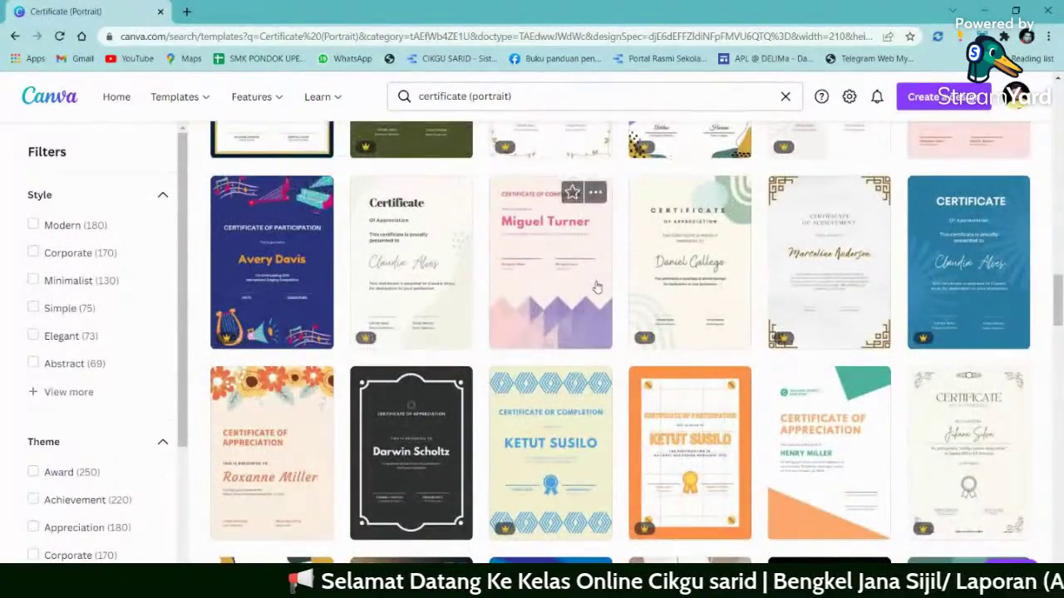
scroll(535, 306, "up", 3)
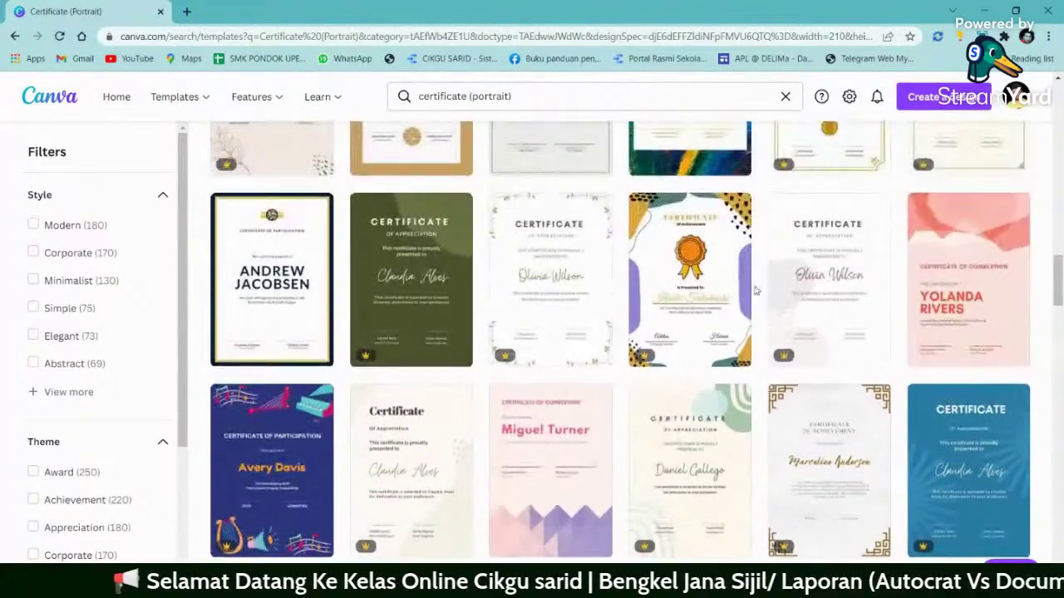
scroll(704, 293, "up", 6)
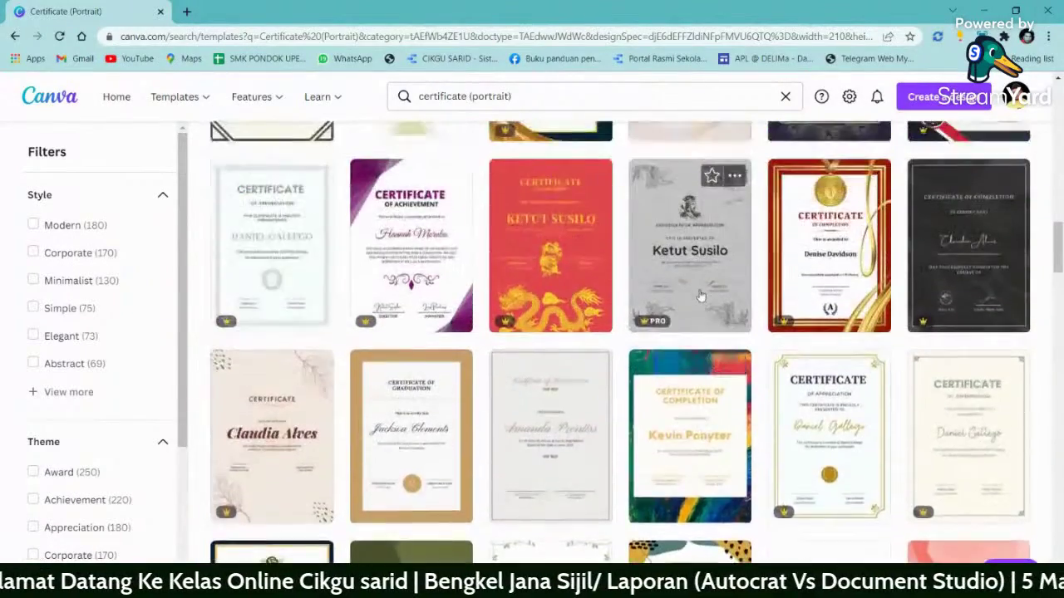
scroll(467, 396, "down", 2)
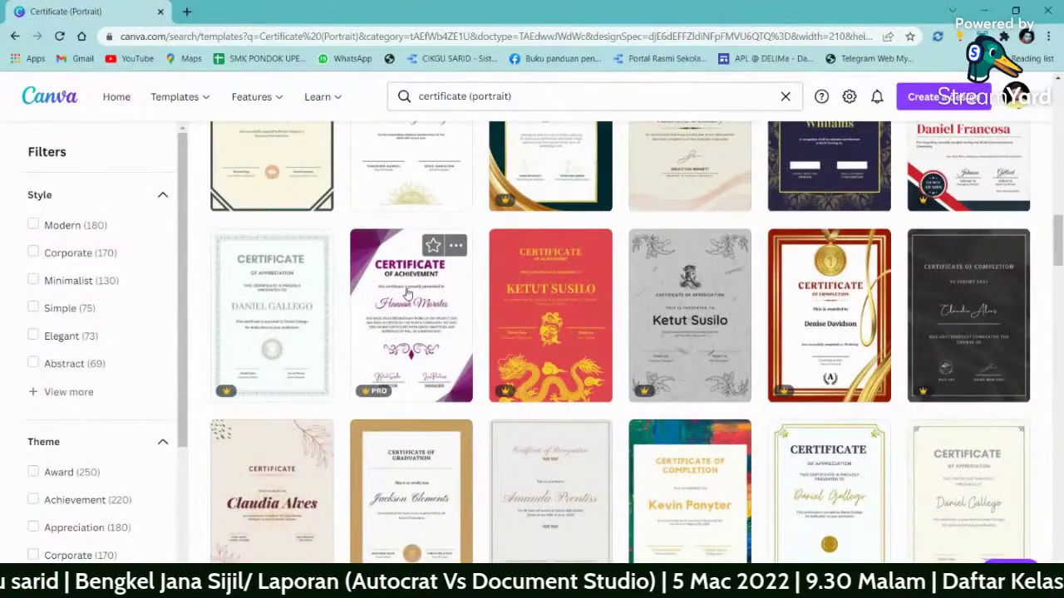
- Open the purple Certificate of Achievement template, then scroll through the remaining certificate results
left_click(407, 293)
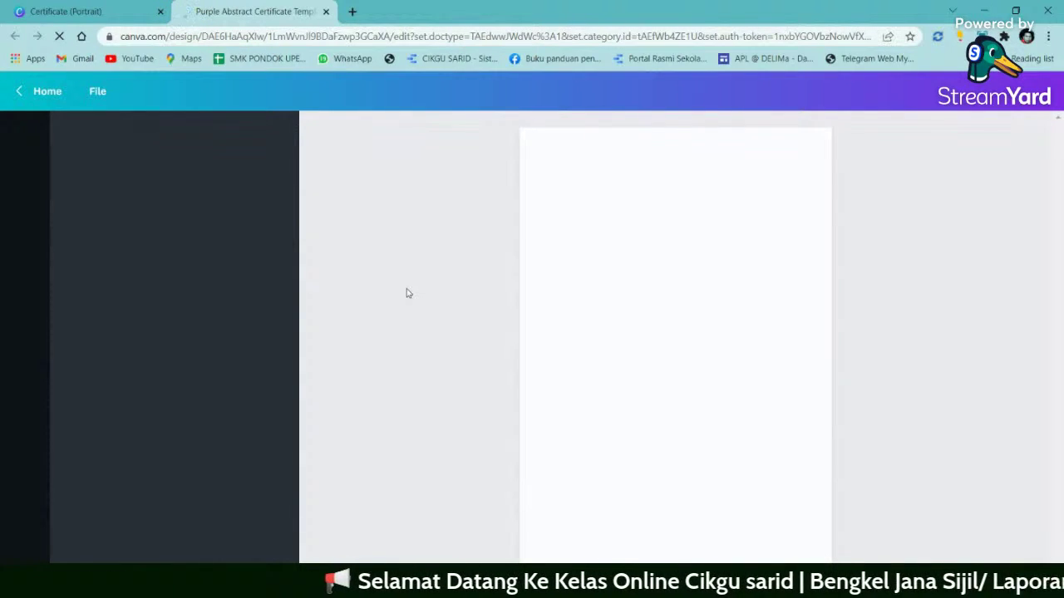
left_click(67, 11)
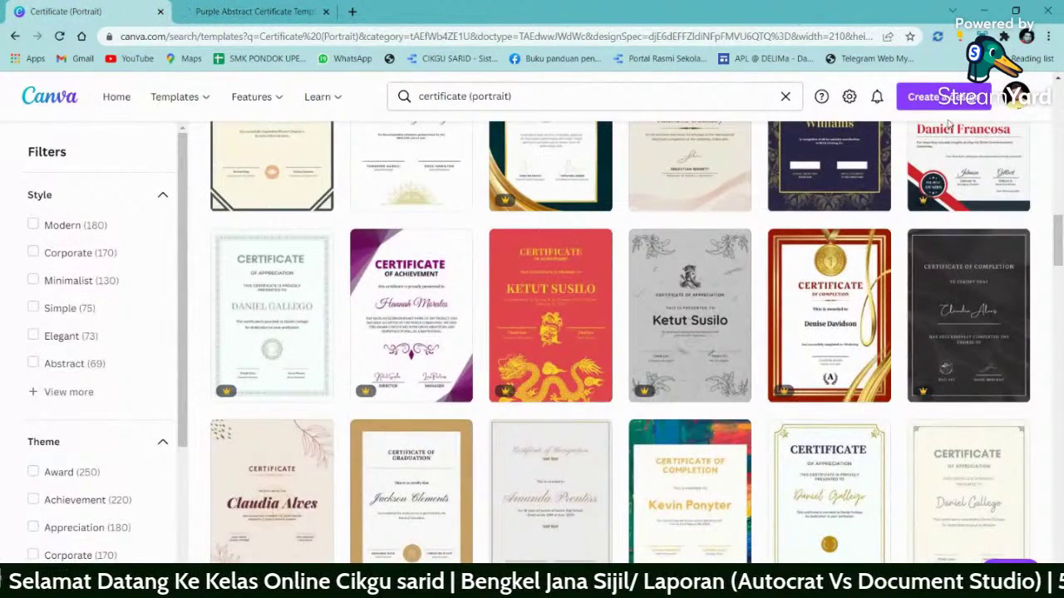
scroll(523, 315, "down", 3)
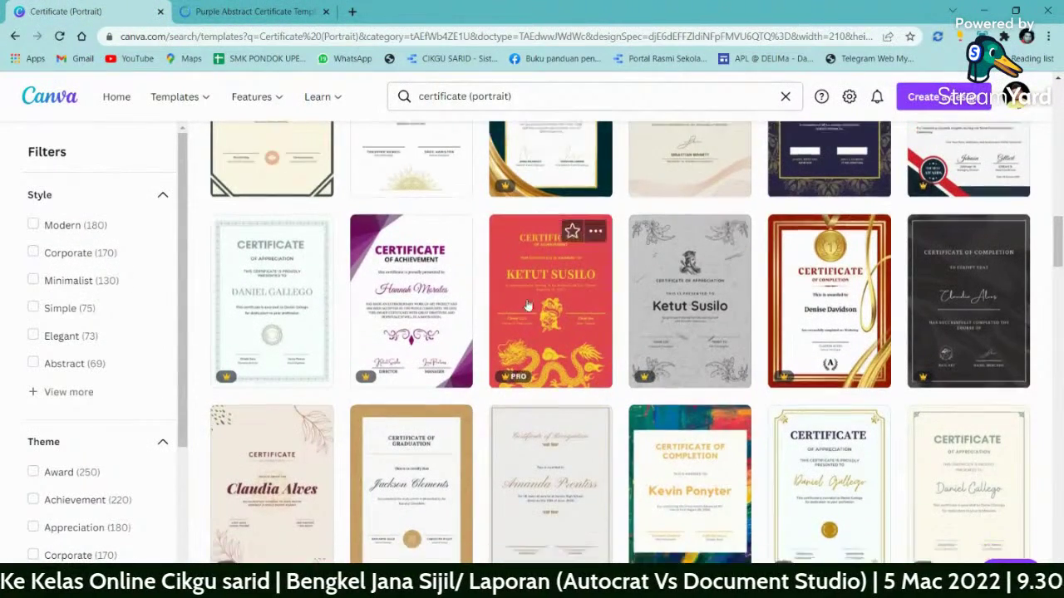
scroll(523, 316, "down", 7)
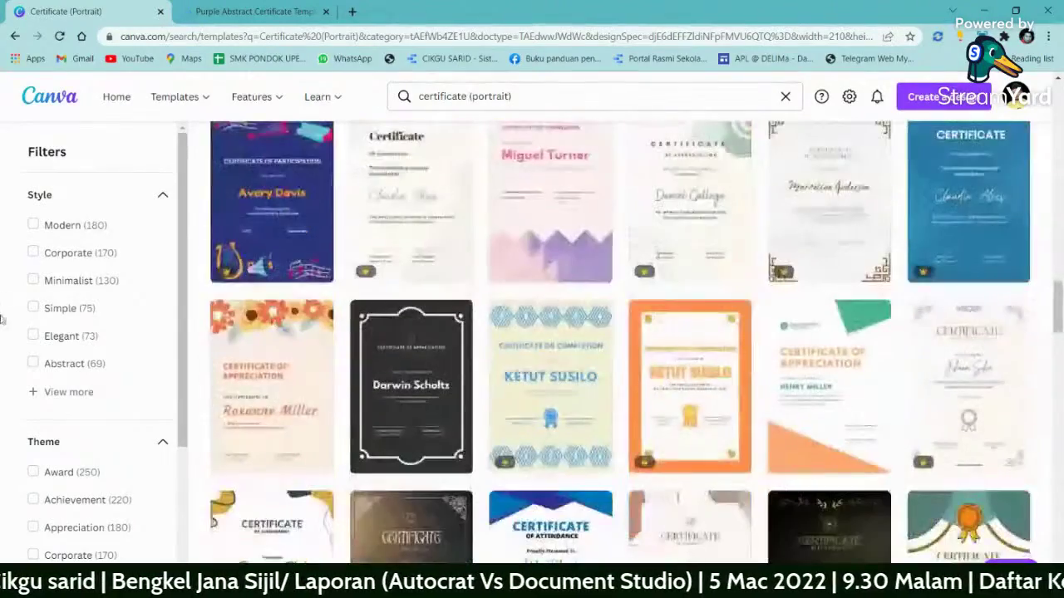
scroll(73, 391, "down", 3)
scroll(73, 390, "up", 1)
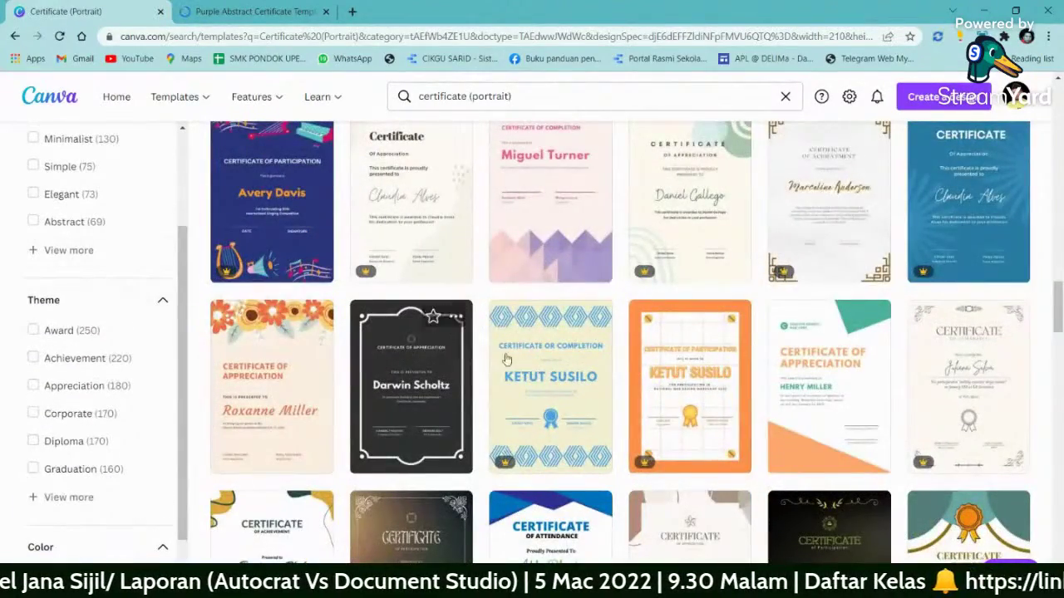
scroll(449, 349, "down", 5)
scroll(461, 407, "down", 10)
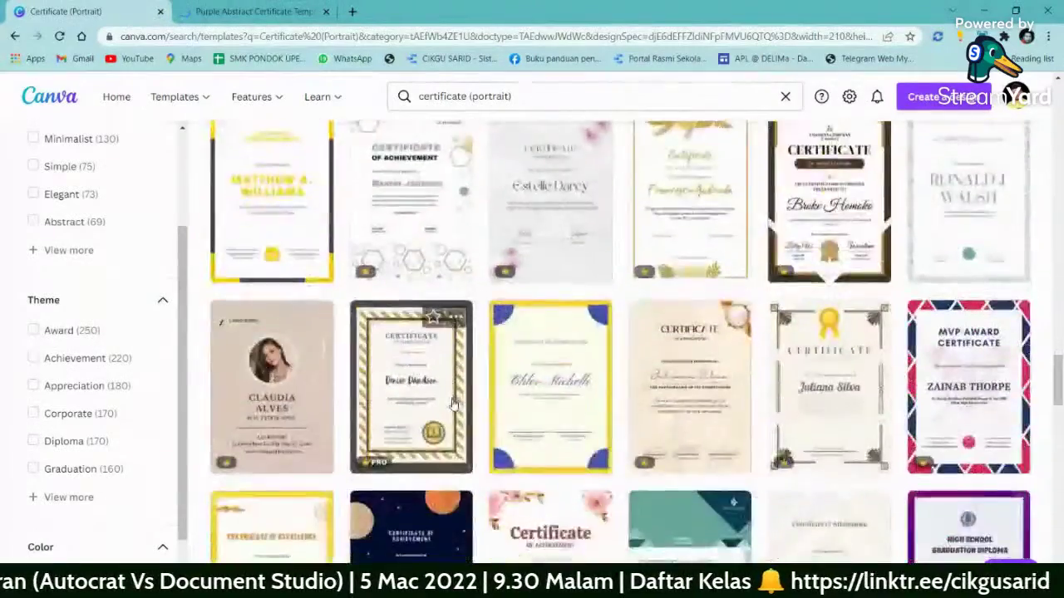
scroll(453, 405, "down", 10)
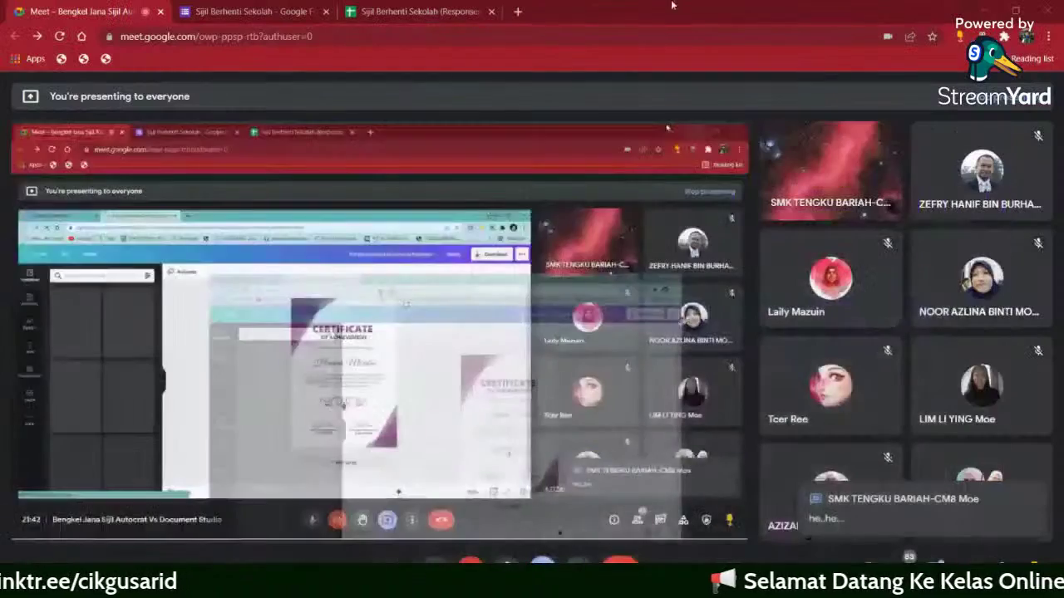
key("alt+Tab")
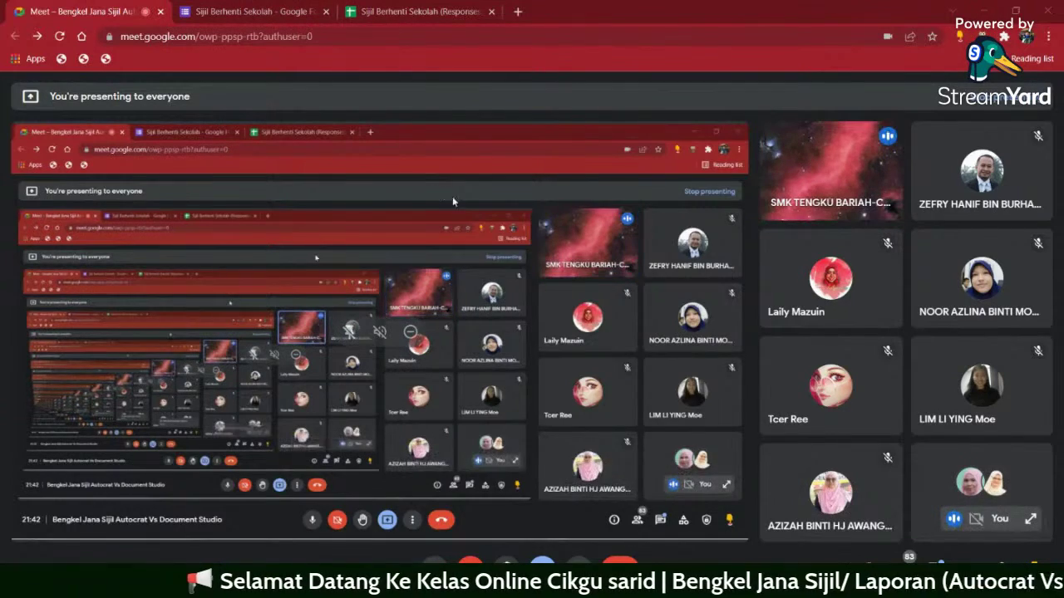
key("ctrl+alt+c")
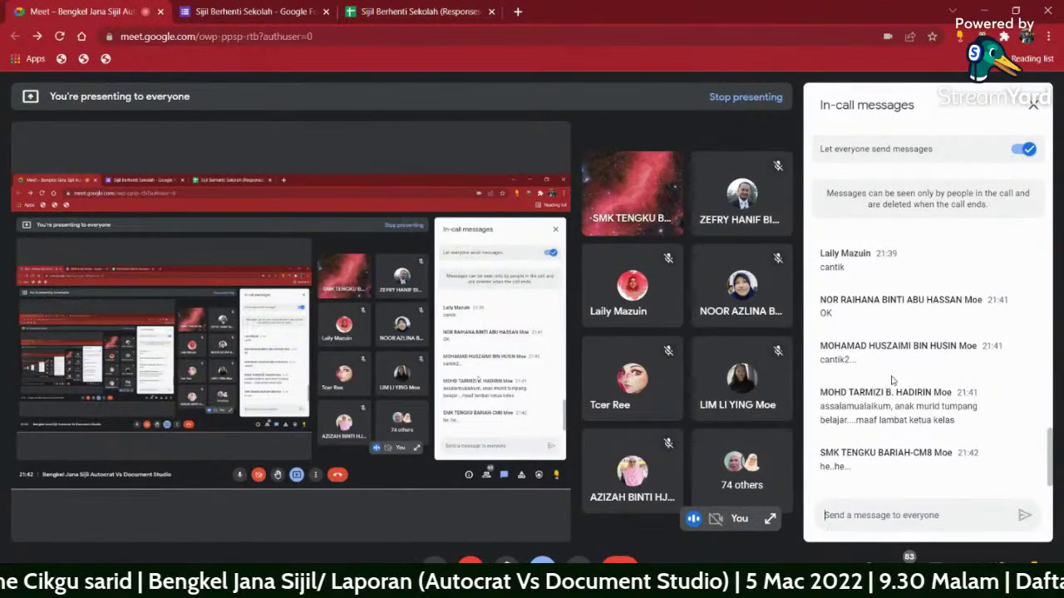
key("ctrl+alt+c")
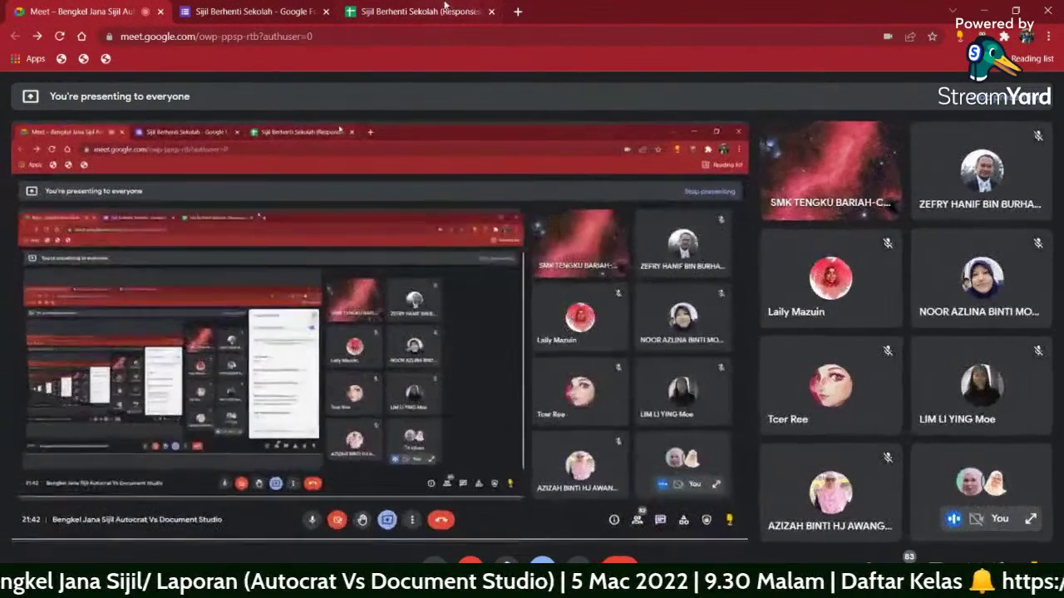
left_click(983, 11)
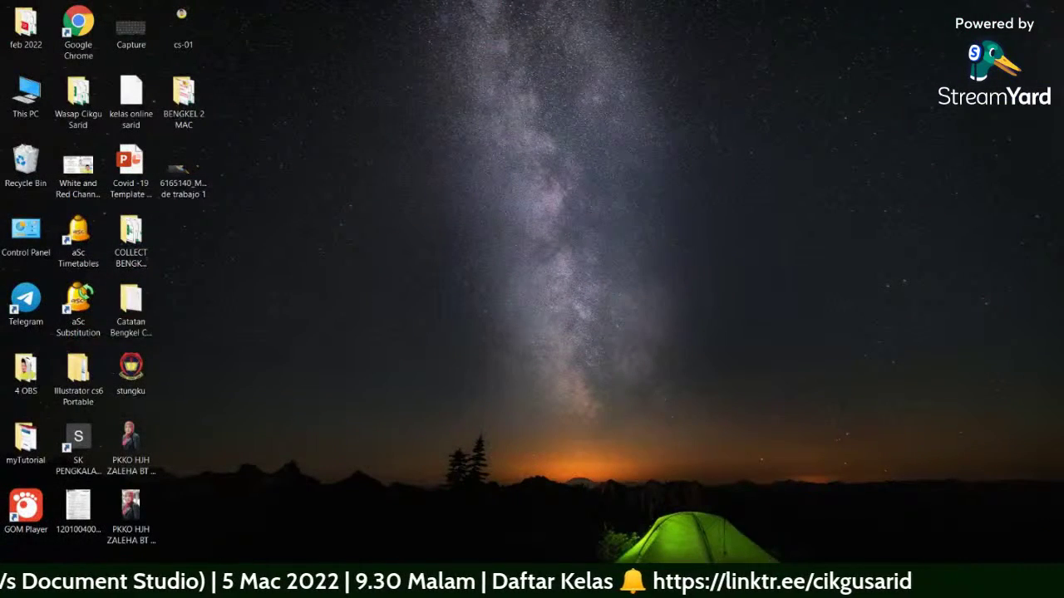
mouse_move(788, 587)
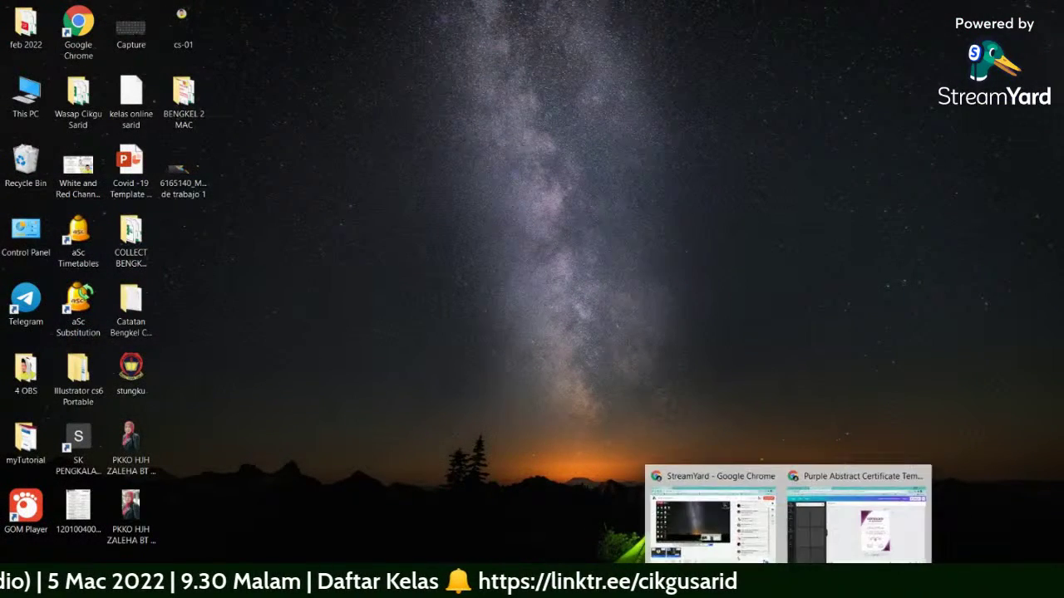
left_click(859, 515)
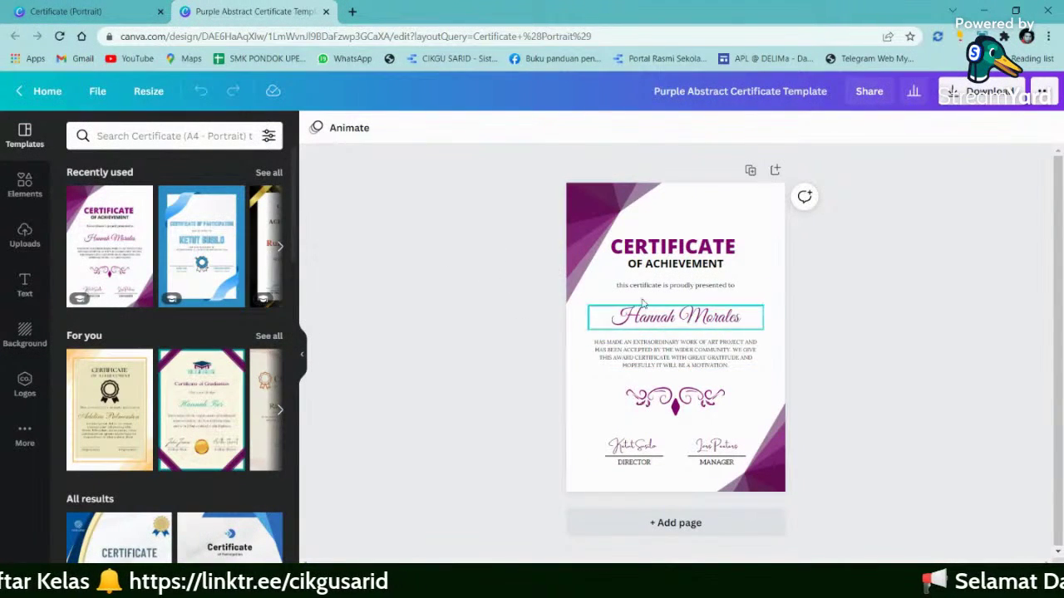
- Change the CERTIFICATE heading to 'SIJIL PENCAPAIAN' and widen its text box
double_click(689, 248)
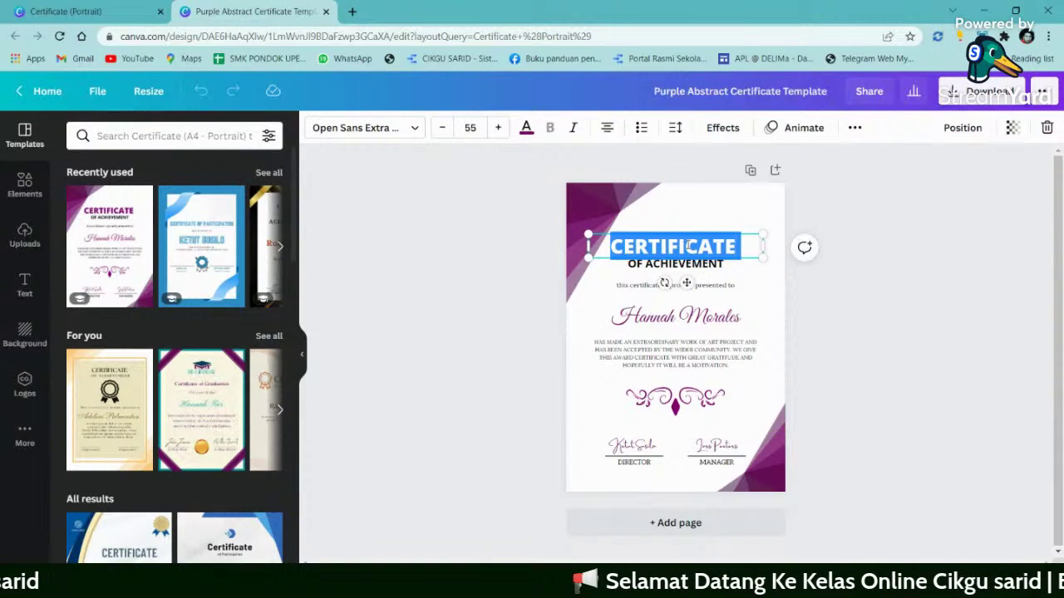
type("SI")
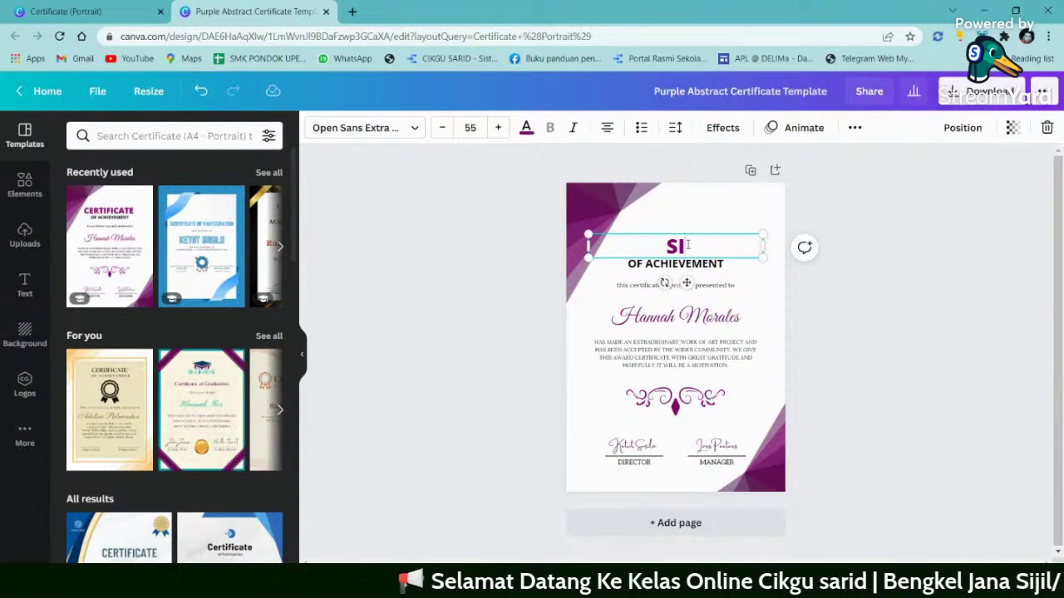
type("JU")
key("BackSpace")
type("IL")
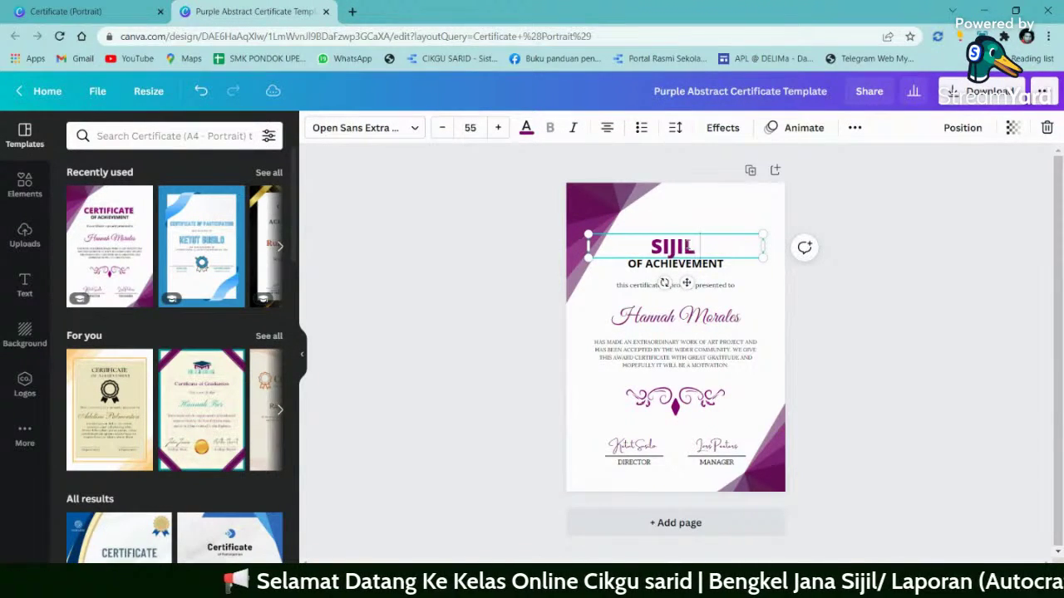
type(" PENCAPAI")
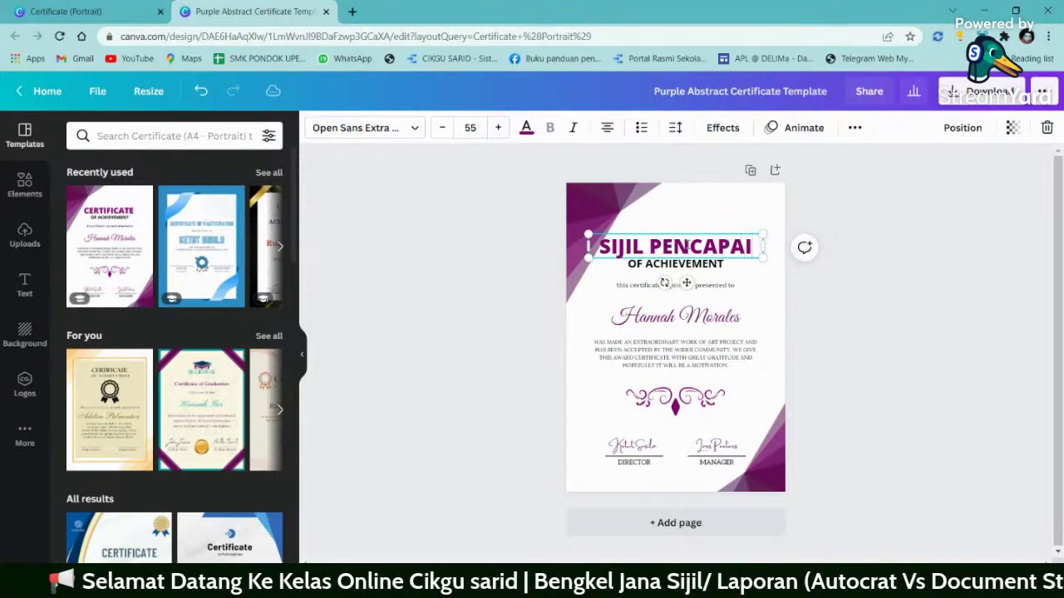
type("AN")
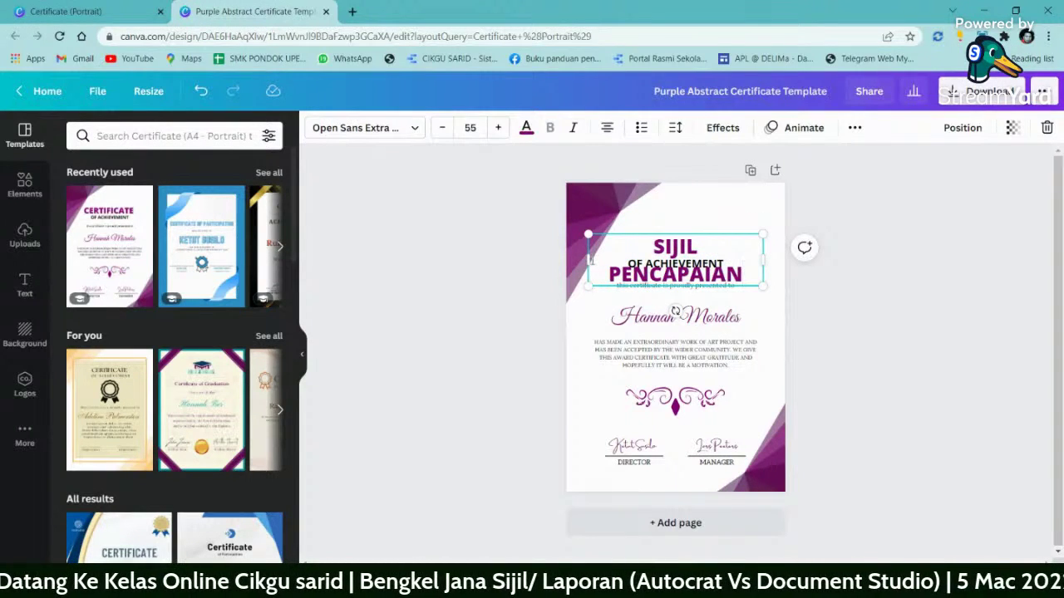
left_click_drag(586, 258, 581, 258)
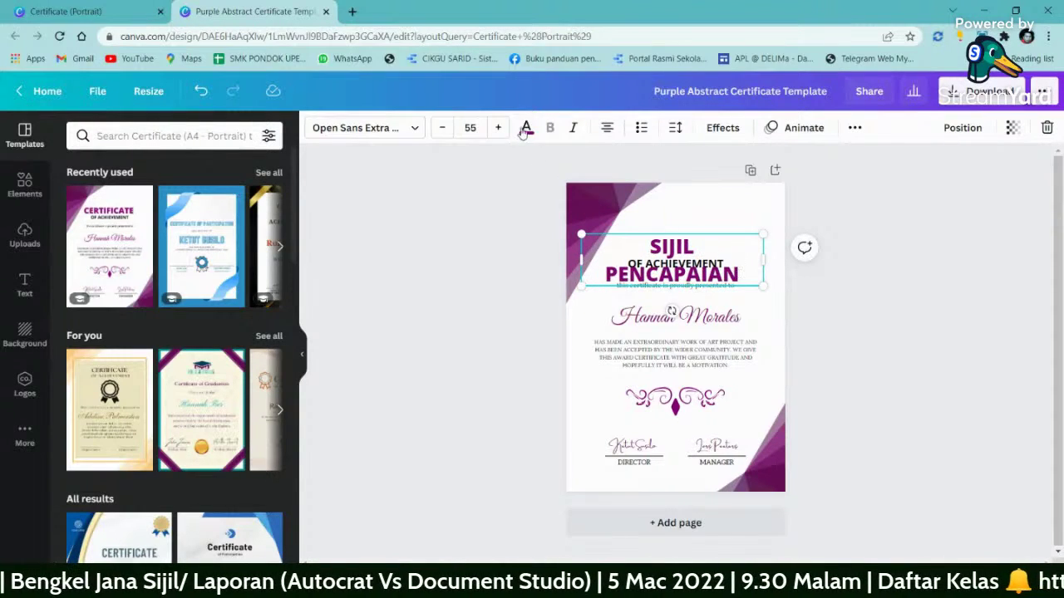
- Reduce the title font size to 42 so it fits on one line
left_click(442, 127)
left_click(442, 128)
left_click(442, 128)
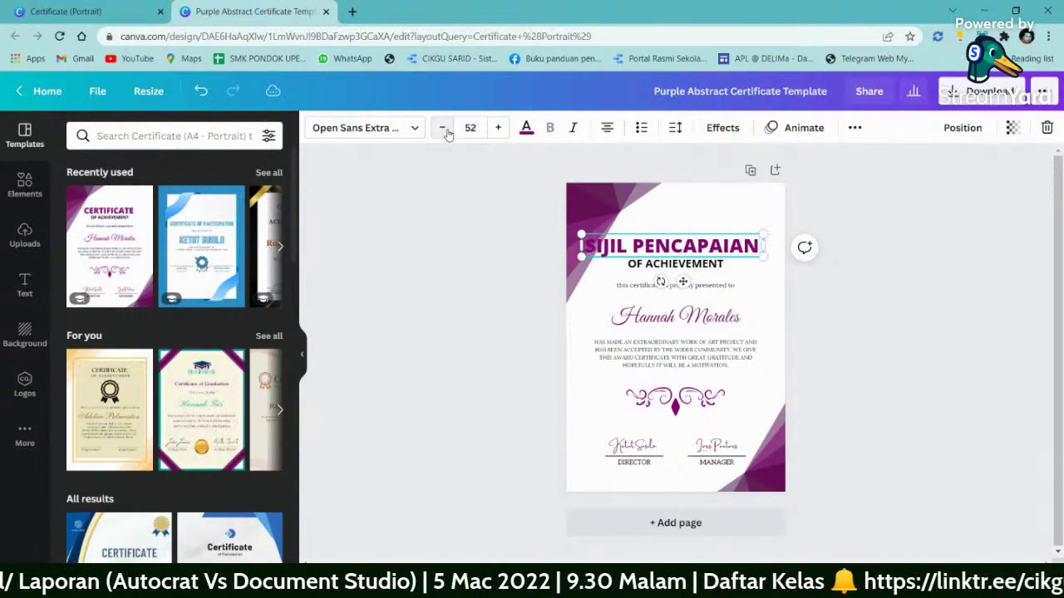
left_click(446, 131)
left_click(446, 131)
left_click(446, 130)
left_click(442, 128)
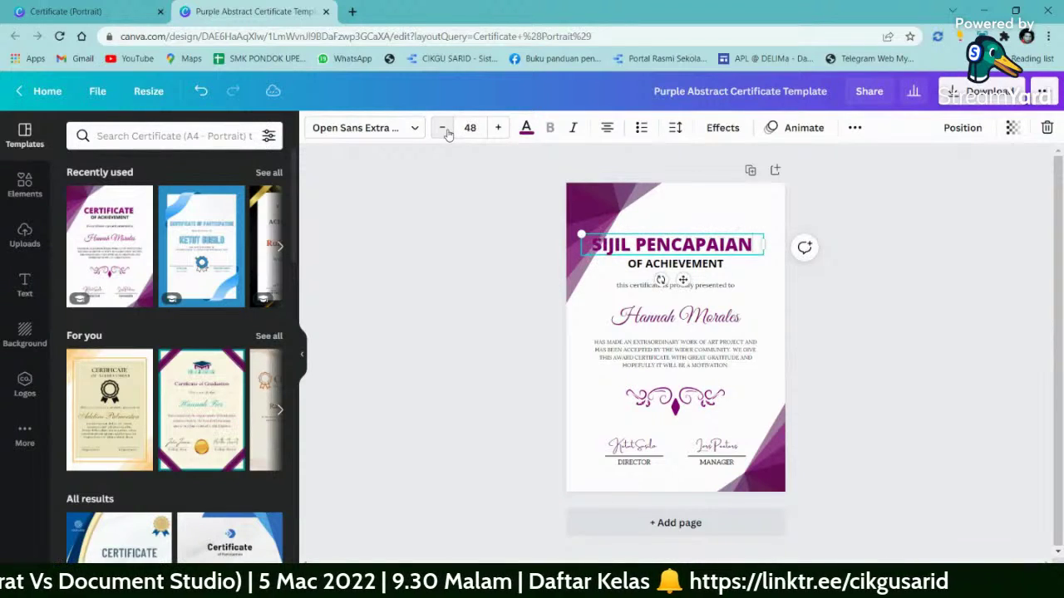
left_click(442, 128)
left_click(442, 128)
left_click(442, 128)
left_click(443, 128)
left_click(442, 128)
left_click(444, 130)
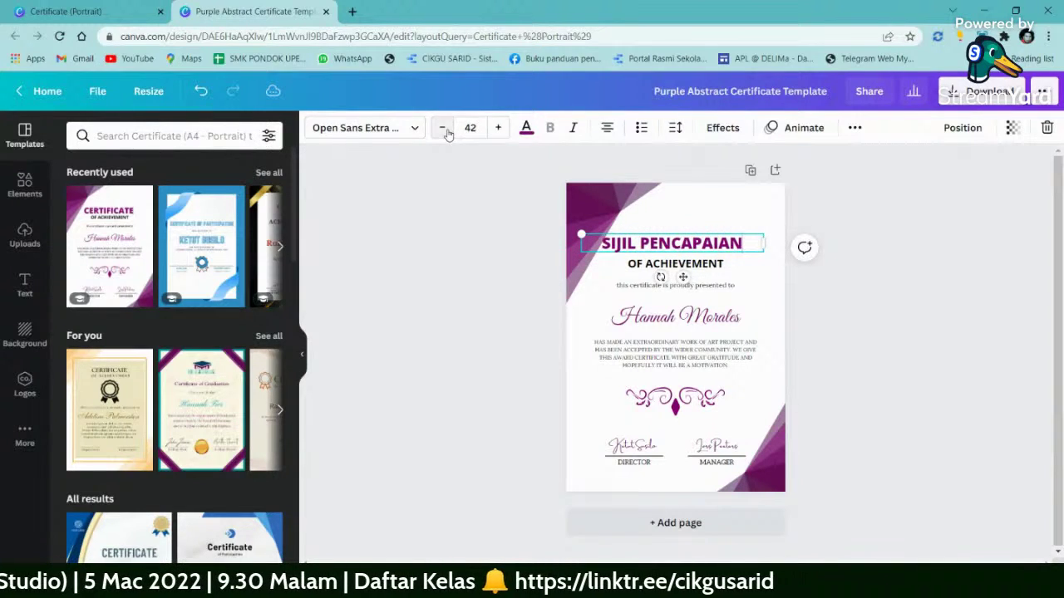
- Delete the OF ACHIEVEMENT line and move the SIJIL PENCAPAIAN title slightly down
left_click(702, 268)
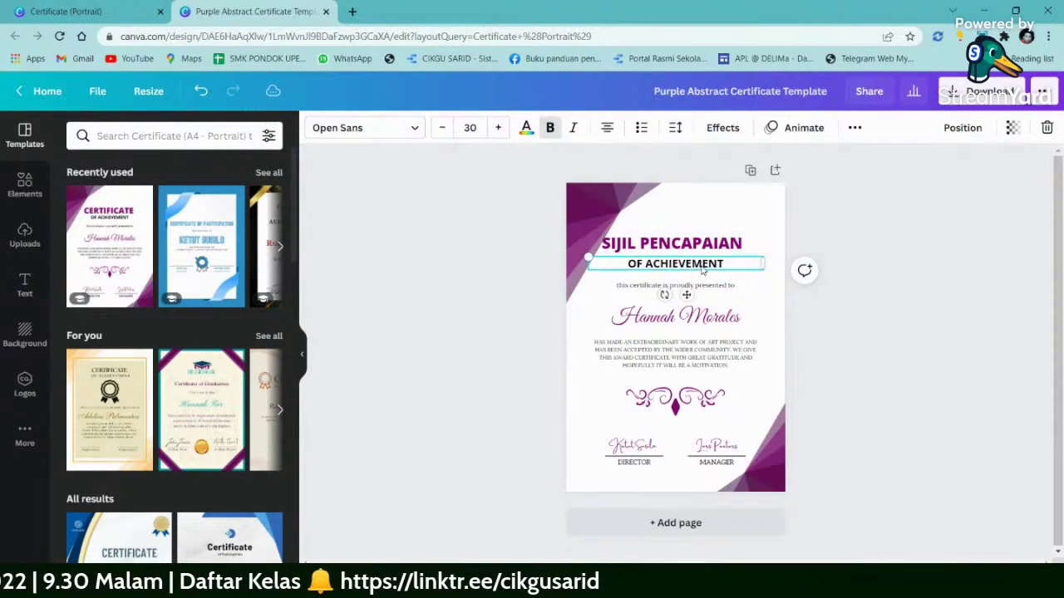
key("Delete")
left_click(673, 243)
left_click_drag(673, 243, 674, 254)
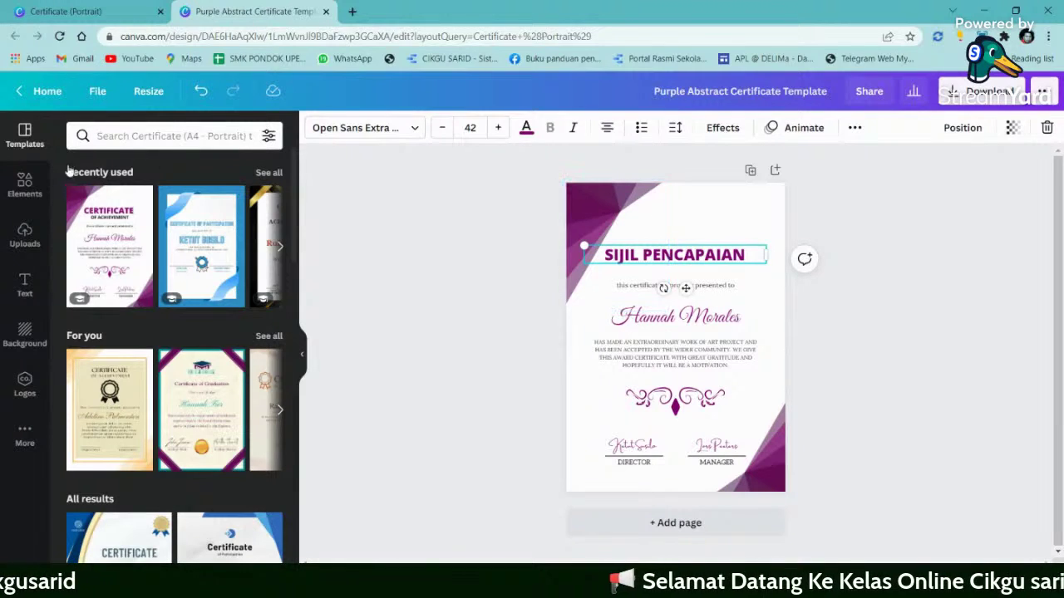
- Upload the SK SIMPANG KUDA logo file from the Downloads folder via Upload media
left_click(25, 236)
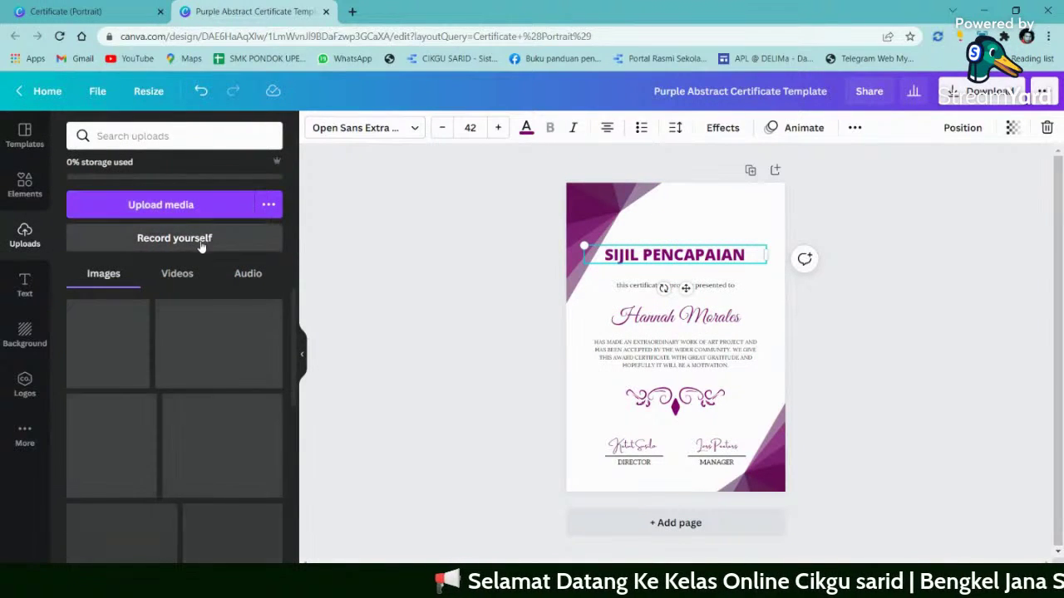
left_click(166, 205)
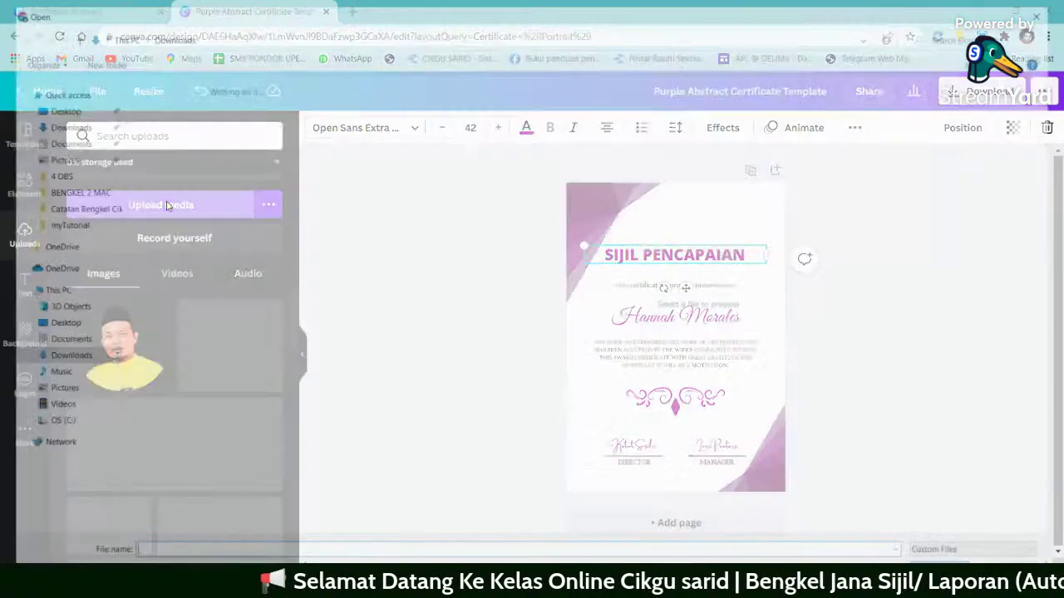
scroll(195, 259, "down", 5)
scroll(195, 259, "up", 3)
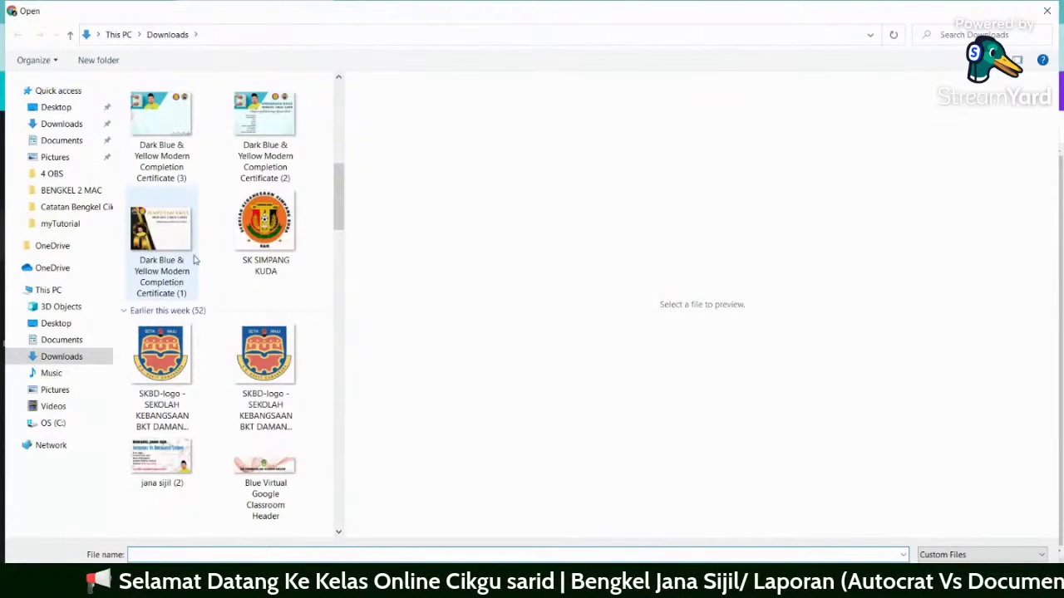
left_click(274, 223)
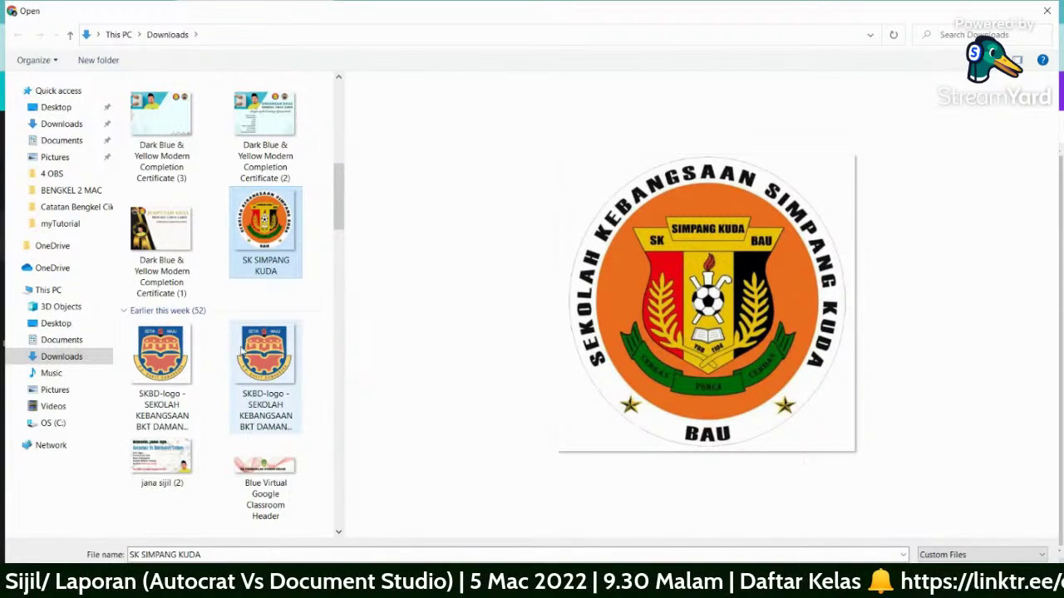
scroll(249, 365, "down", 6)
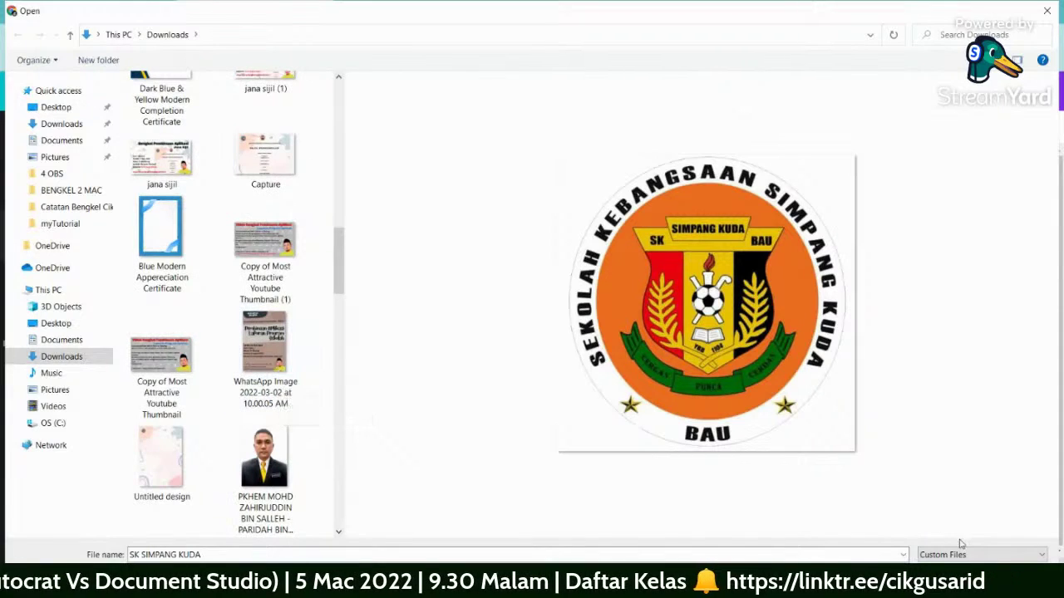
key("Return")
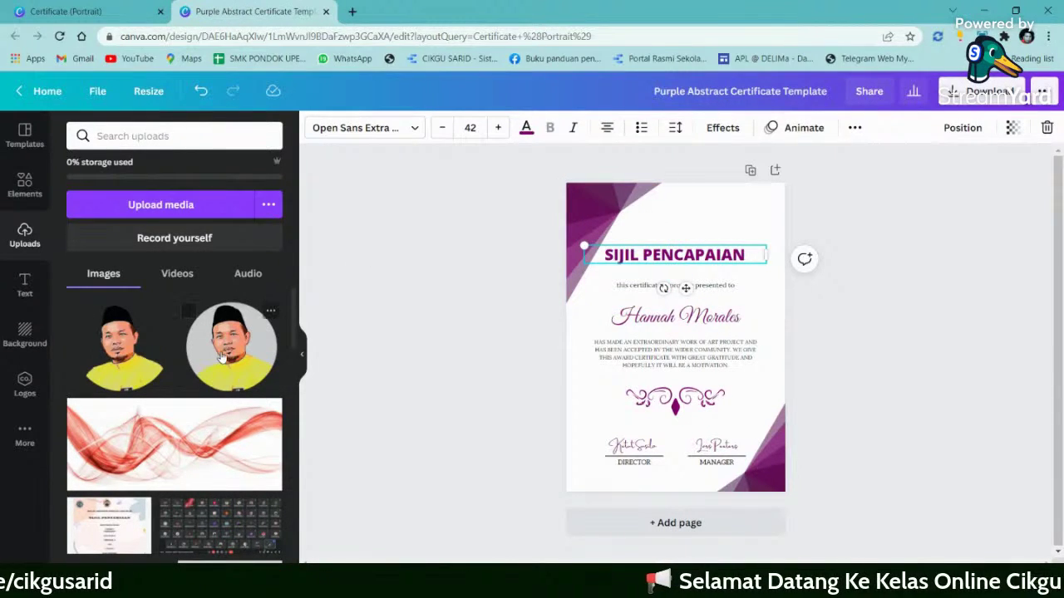
- Place the circular portrait small and centred above the title, shifting the title below it
left_click_drag(223, 358, 655, 239)
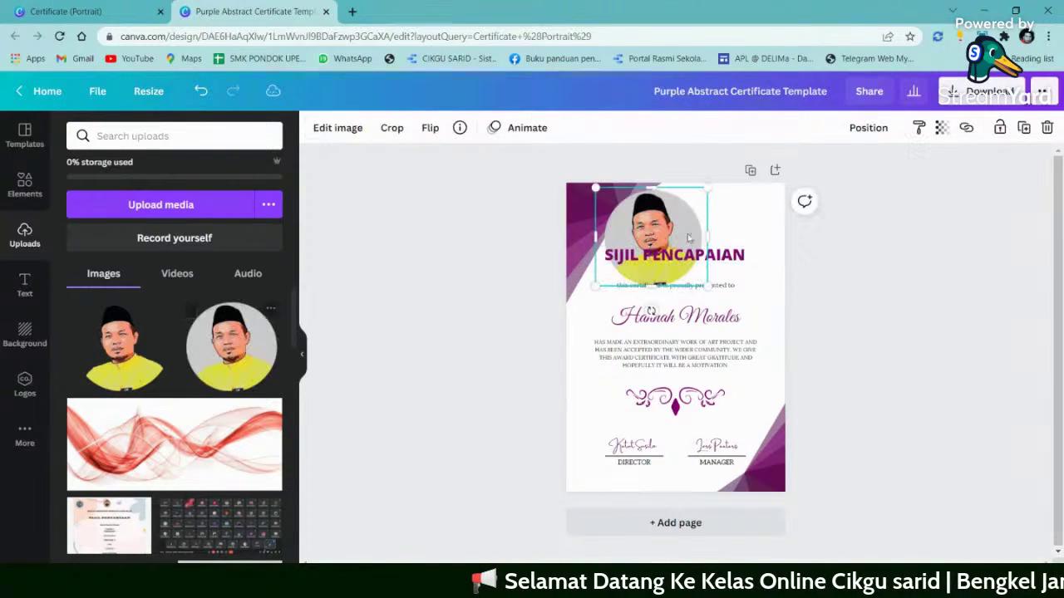
left_click_drag(712, 186, 667, 224)
left_click(697, 245)
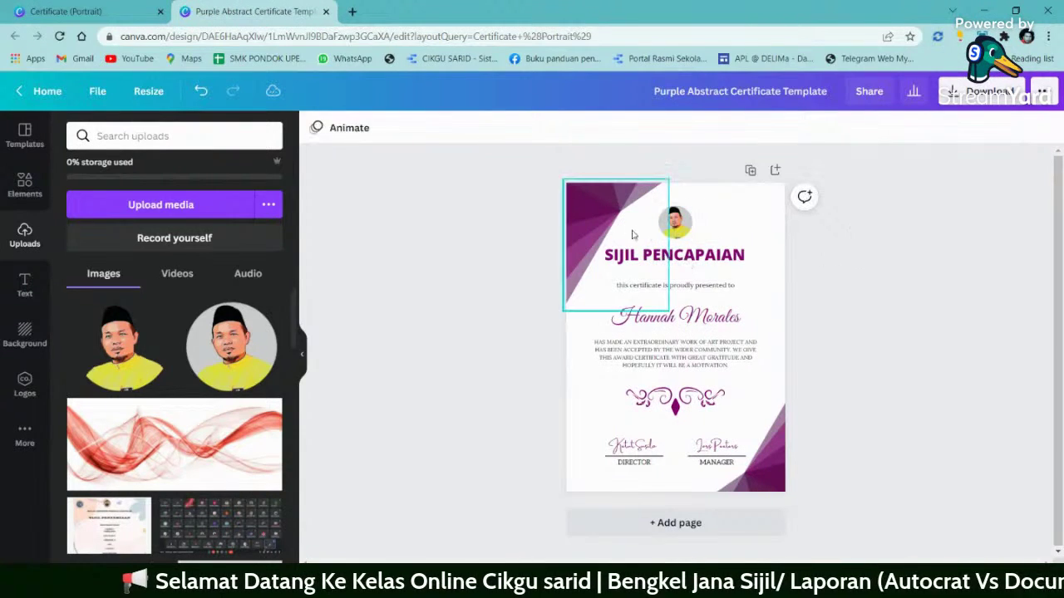
left_click_drag(697, 245, 701, 262)
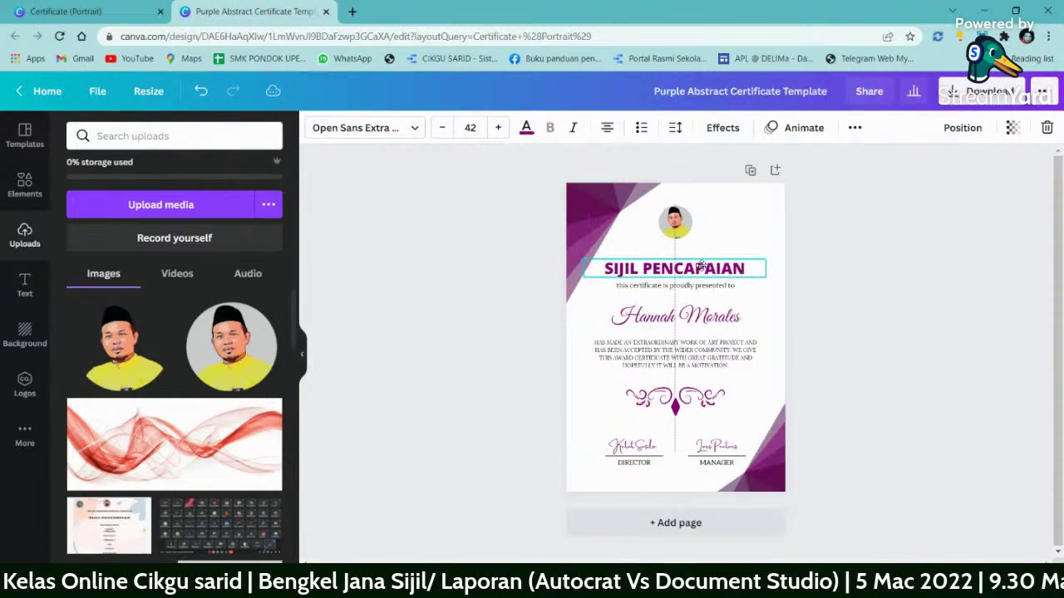
left_click(709, 286, "shift")
- Delete the sample recipient name text box from the certificate
left_click(709, 323)
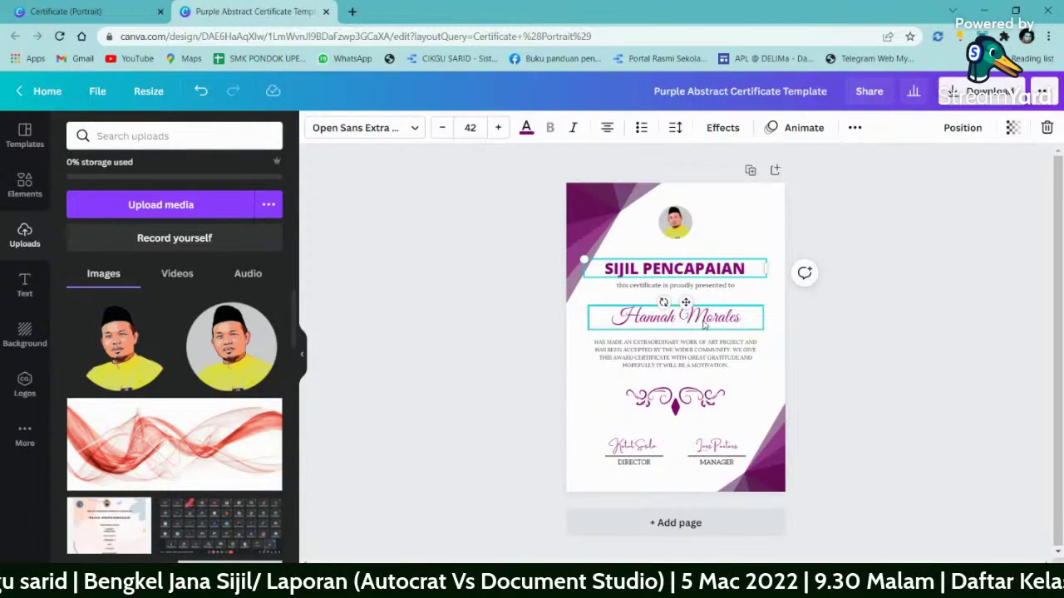
double_click(719, 325)
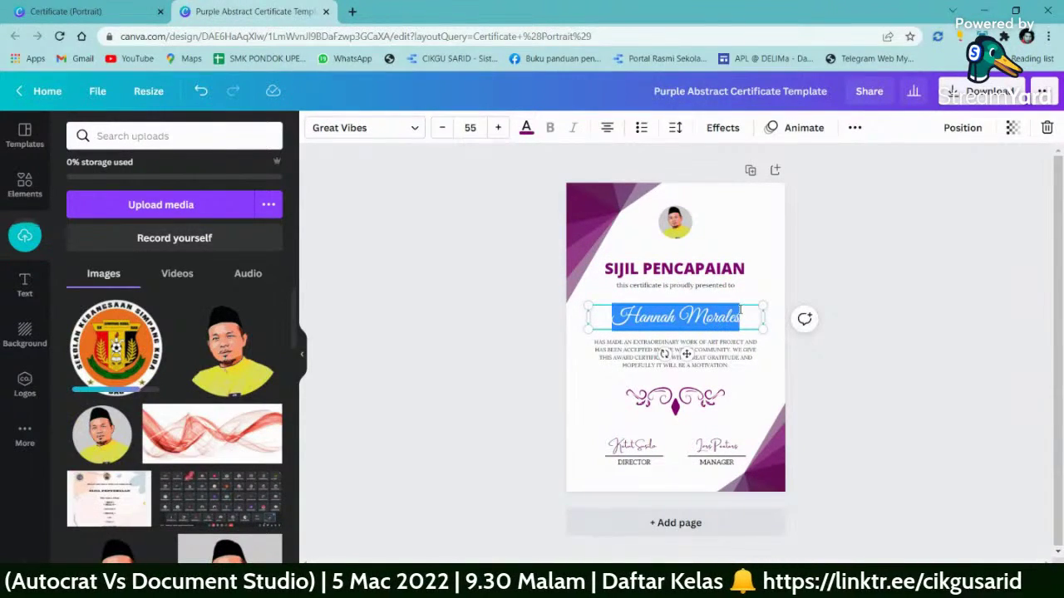
left_click(739, 319)
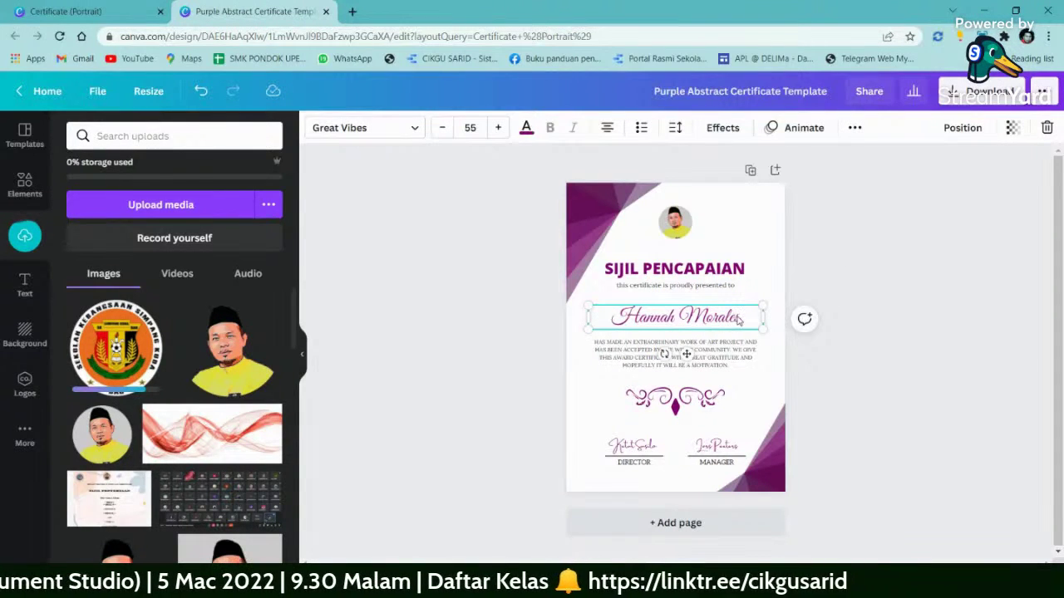
key("Escape")
key("Delete")
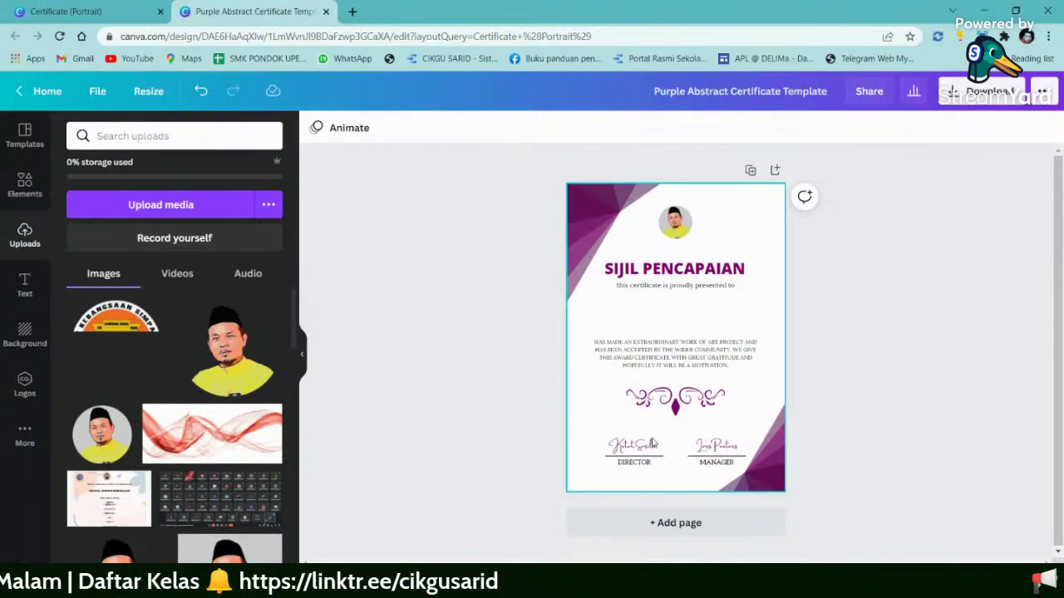
- Delete the MANAGER caption and left signature, and shift the remaining signature toward centre
left_click(645, 466)
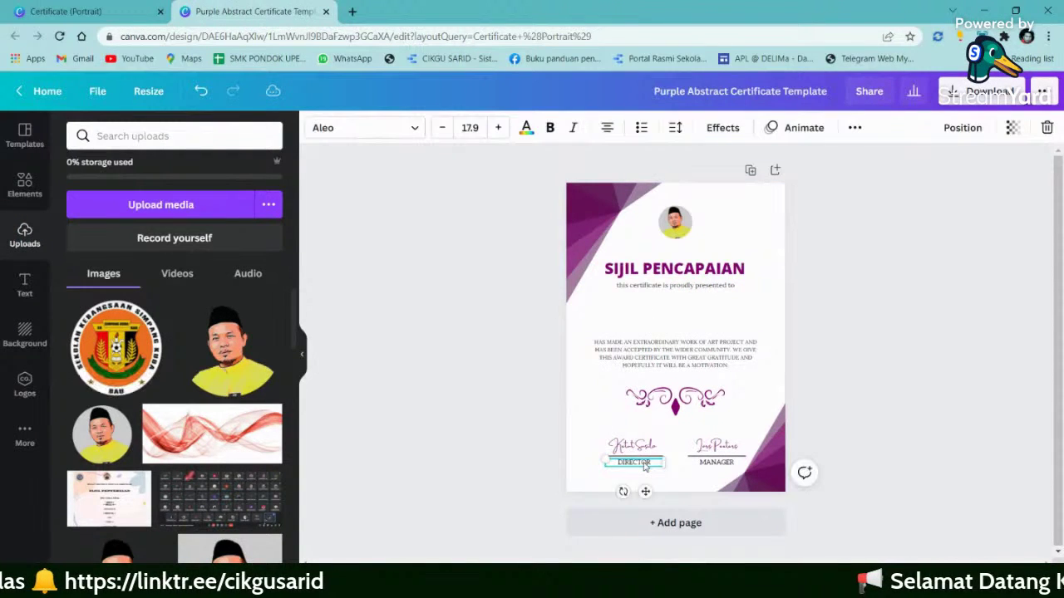
left_click(715, 463)
key("Delete")
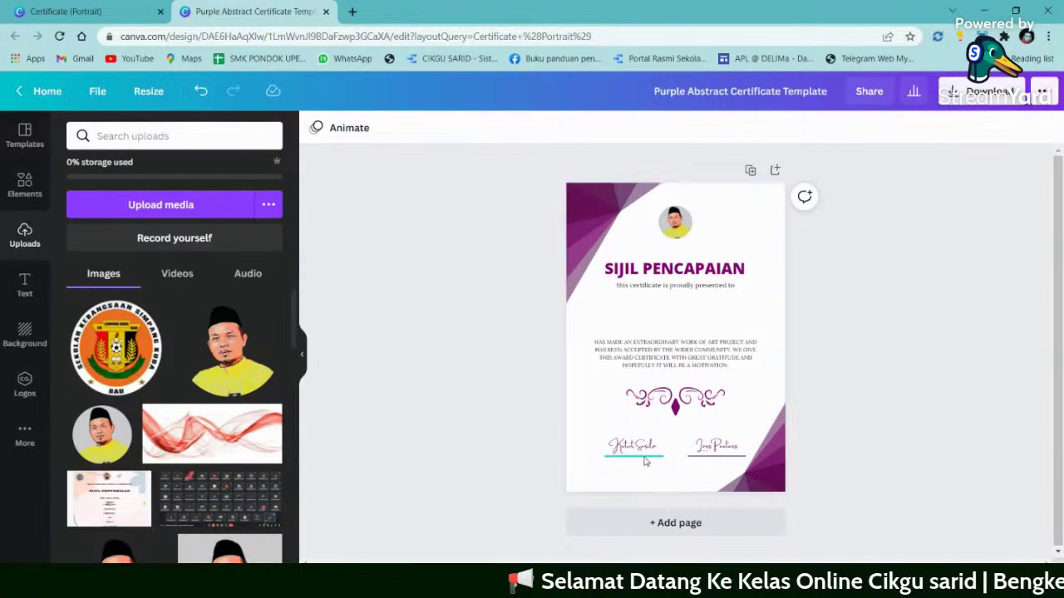
left_click(645, 456)
left_click(638, 449)
key("Delete")
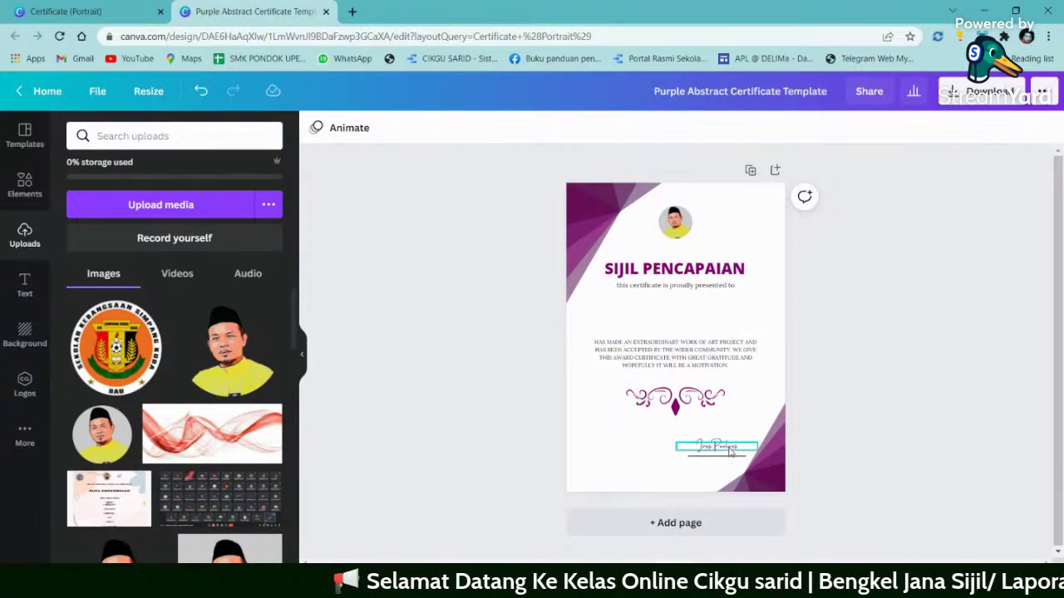
left_click_drag(730, 453, 699, 455)
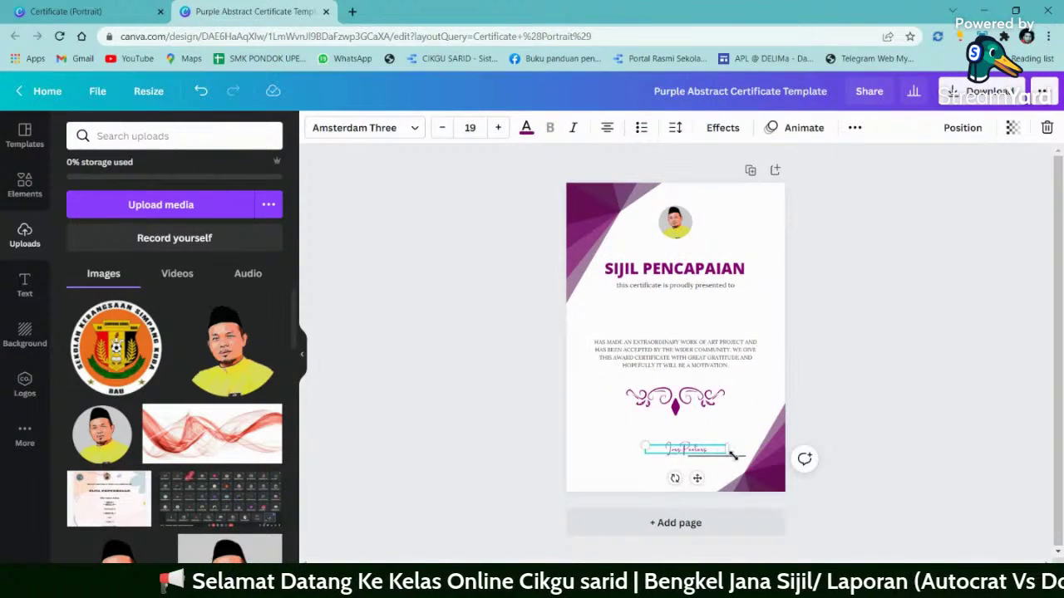
left_click(870, 391)
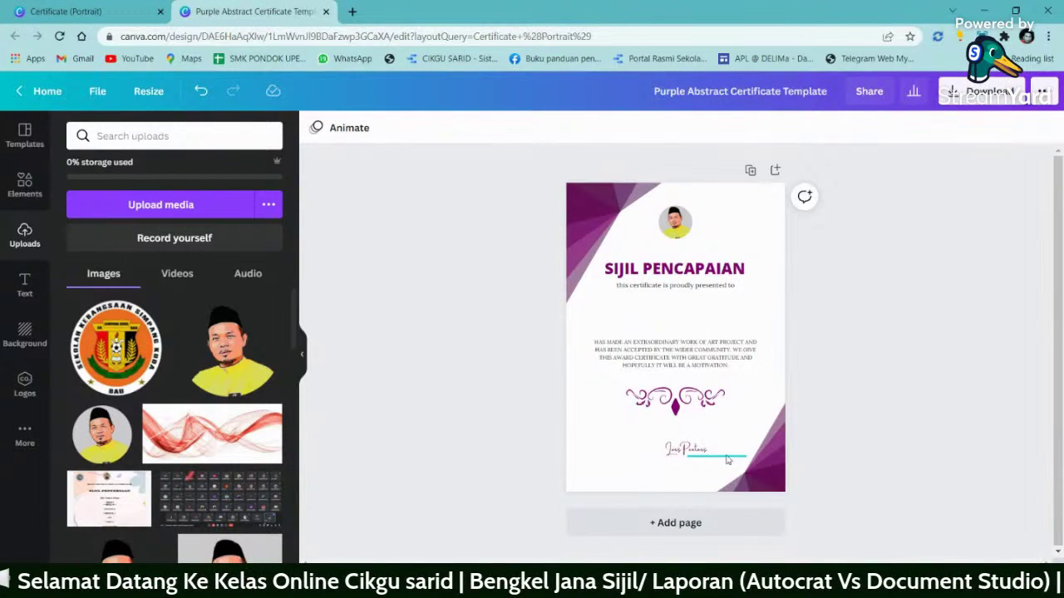
left_click_drag(724, 460, 686, 458)
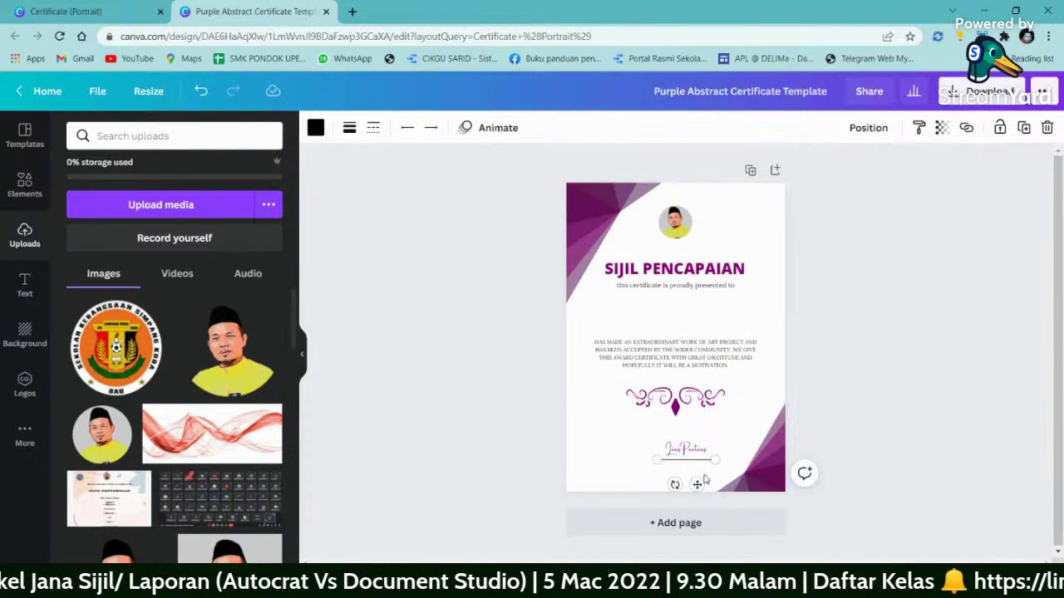
- Undo to restore the MANAGER caption, then delete the left signature text and underline
left_click(200, 91)
left_click(199, 91)
left_click(197, 92)
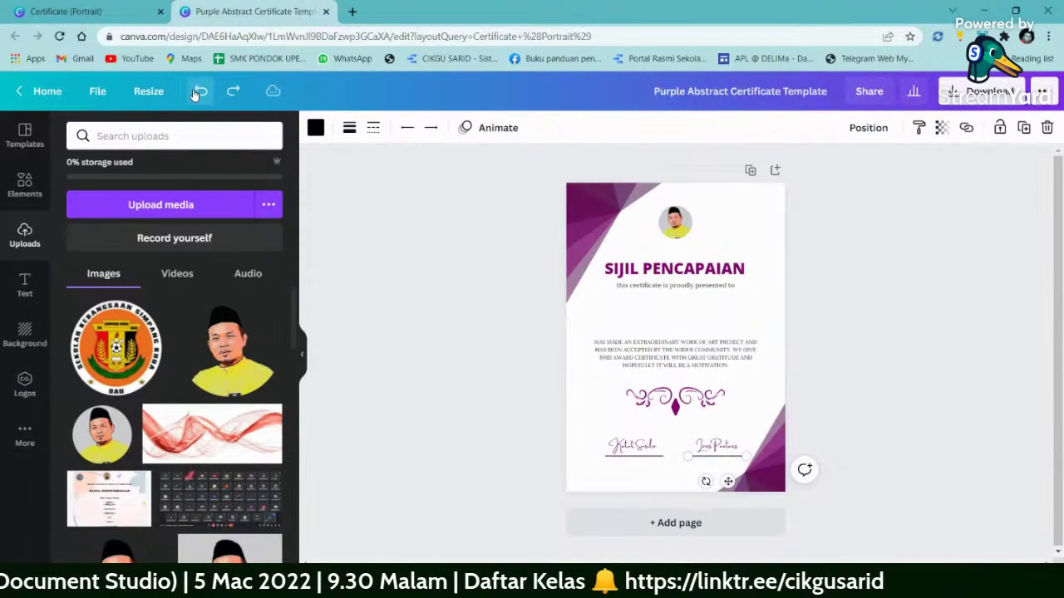
left_click(199, 91)
left_click(636, 447)
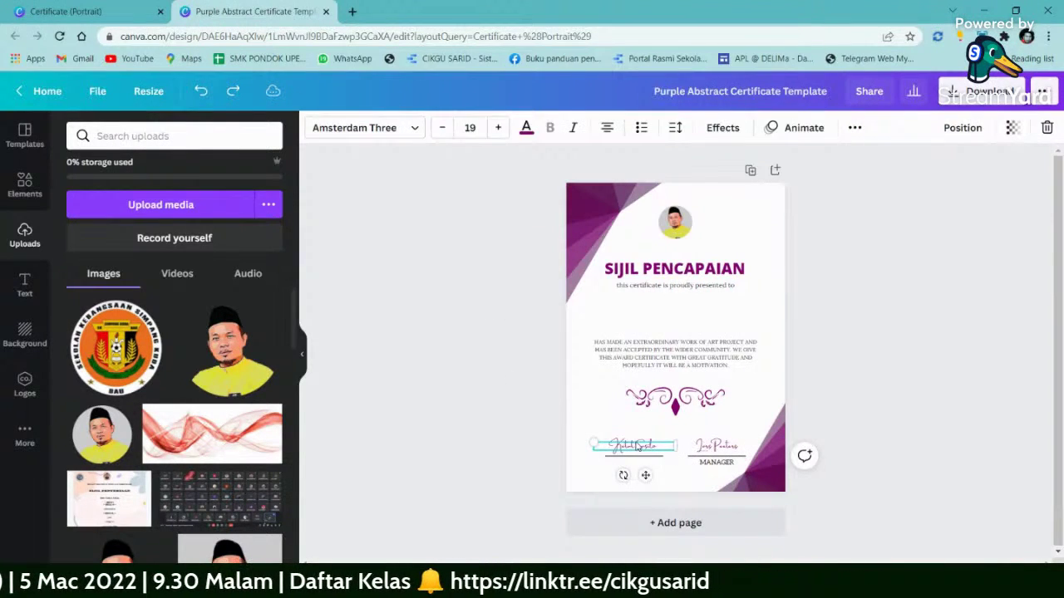
key("Delete")
left_click(640, 456)
key("Delete")
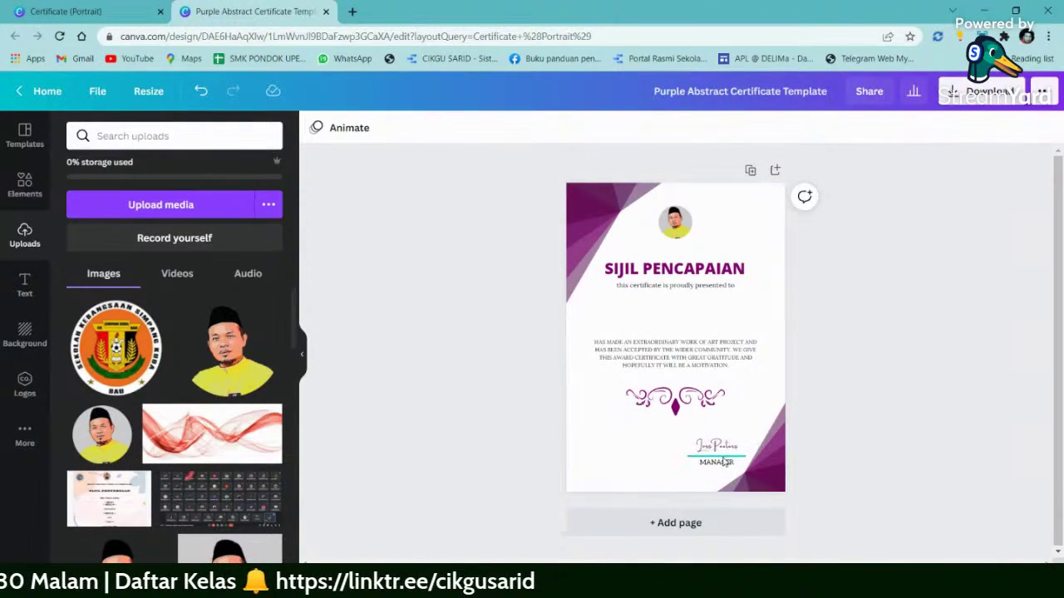
- Centre the signature and MANAGER group and reposition the purple bottom-right corner shape
left_click(725, 452)
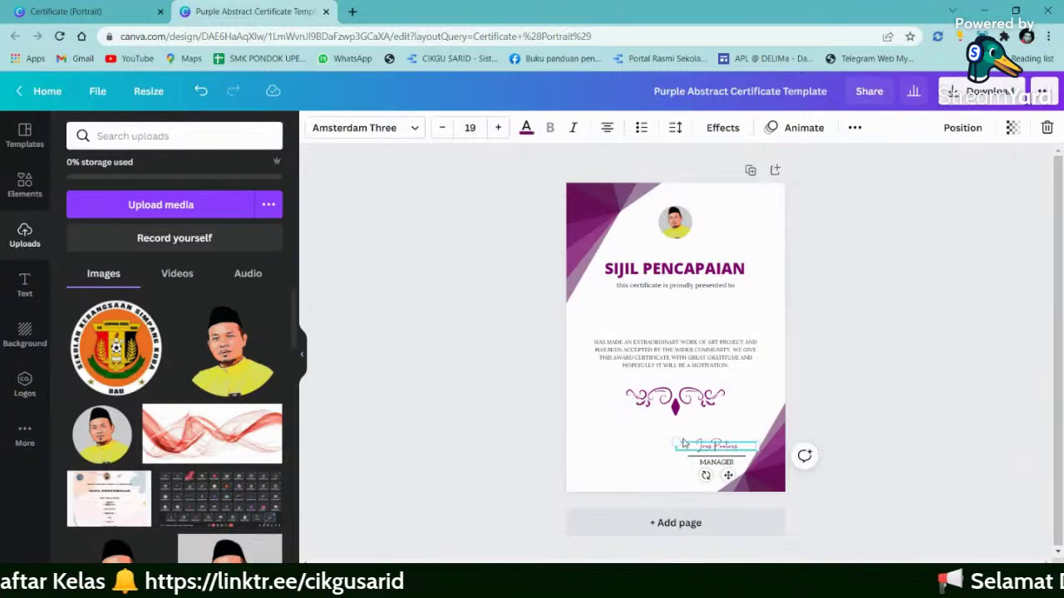
left_click_drag(831, 427, 686, 471)
left_click(843, 435)
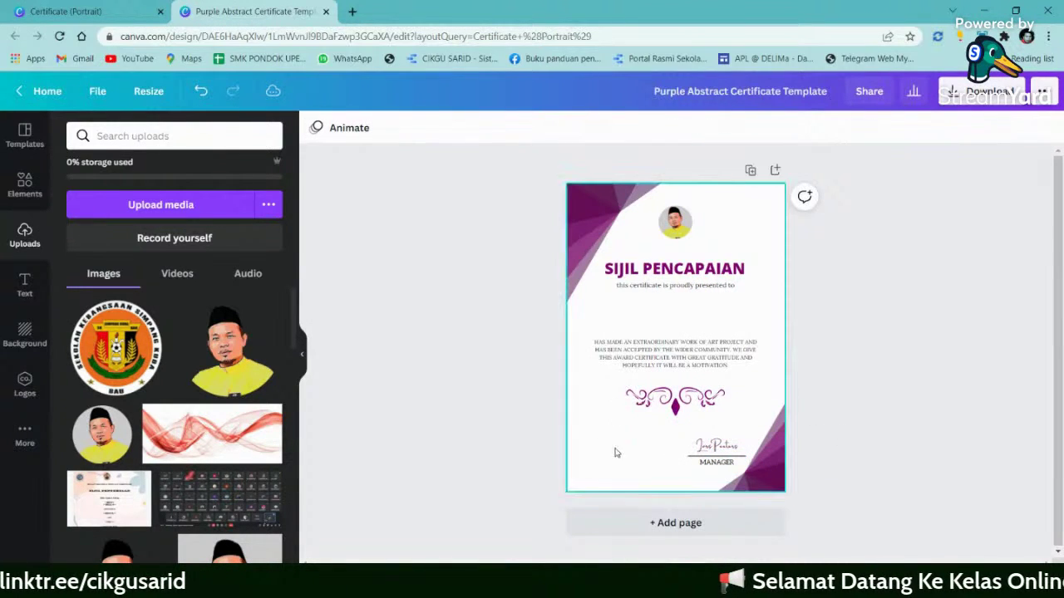
left_click(781, 461)
left_click_drag(792, 438, 822, 439)
mouse_move(678, 440)
left_mouse_down()
mouse_move(756, 470)
mouse_move(735, 482)
mouse_move(684, 444)
left_mouse_up()
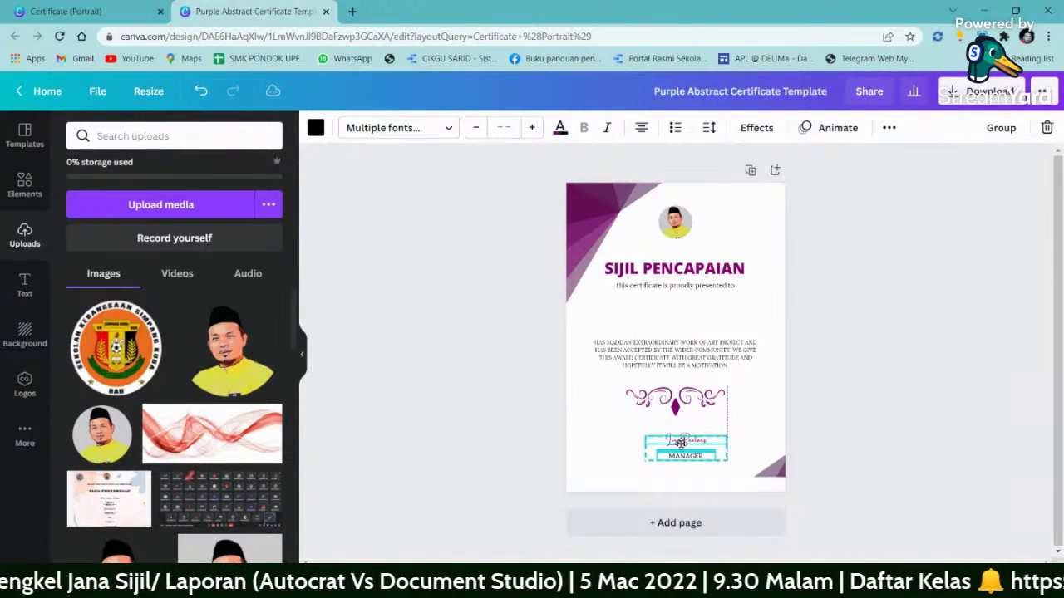
left_click(769, 470)
left_click_drag(769, 471, 721, 484)
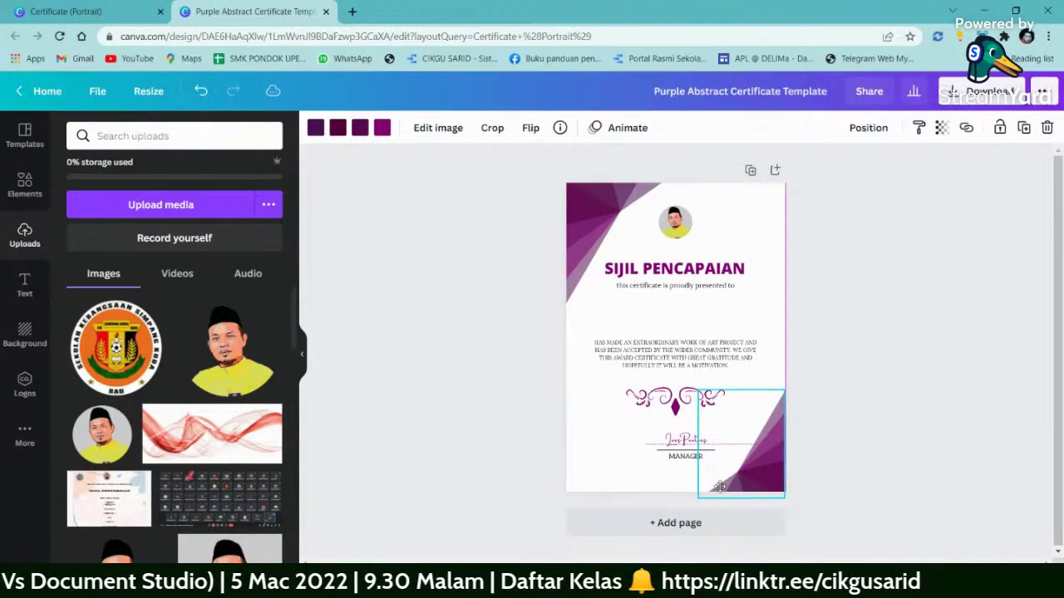
- Replace the MANAGER caption under the signature line with 'GURU BESAR'
left_click(687, 457)
left_click(686, 457)
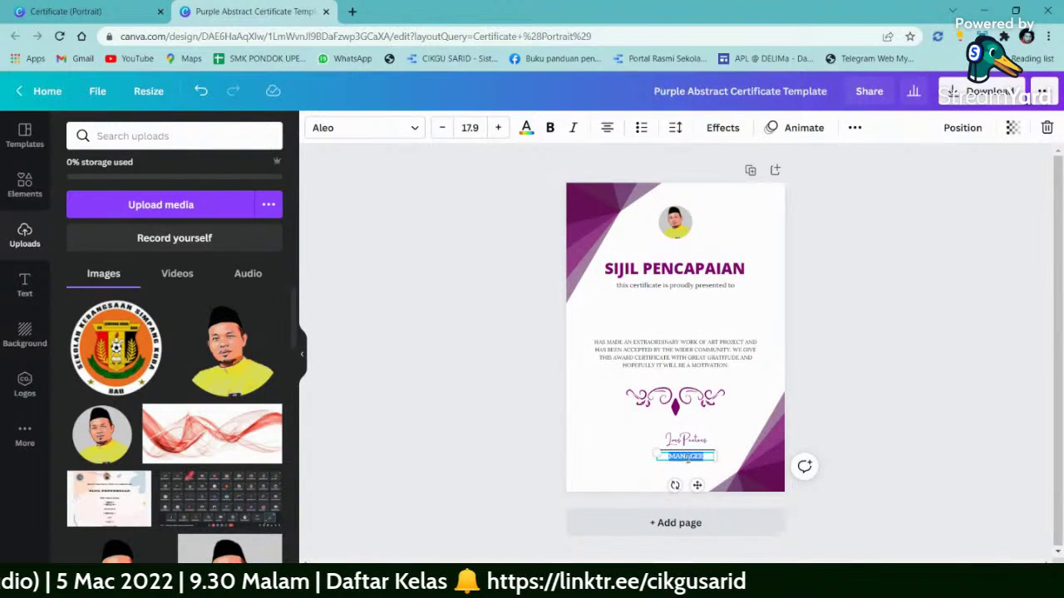
type("GURU")
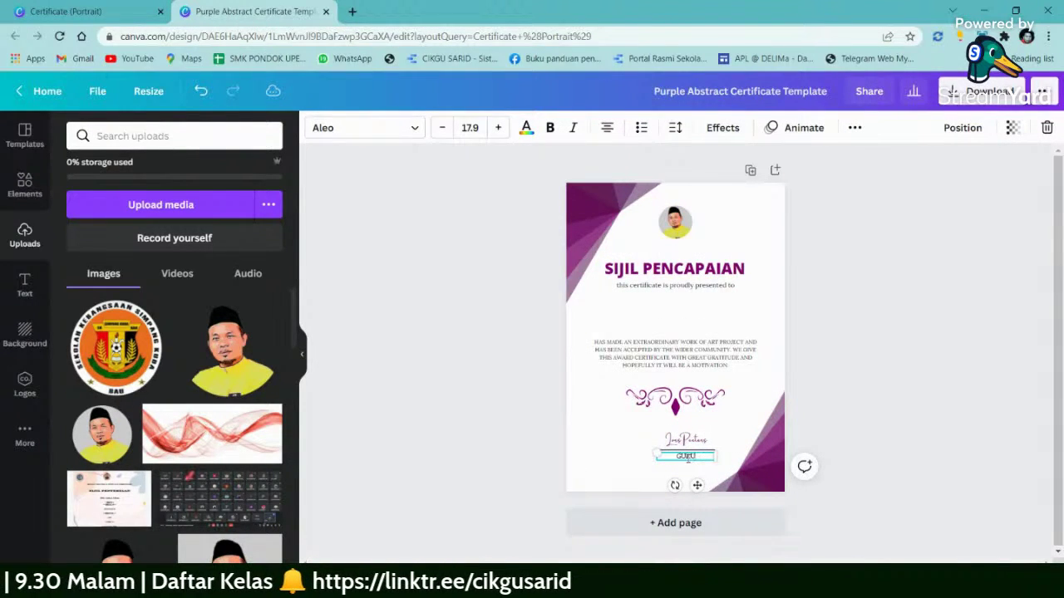
type(" BESAR")
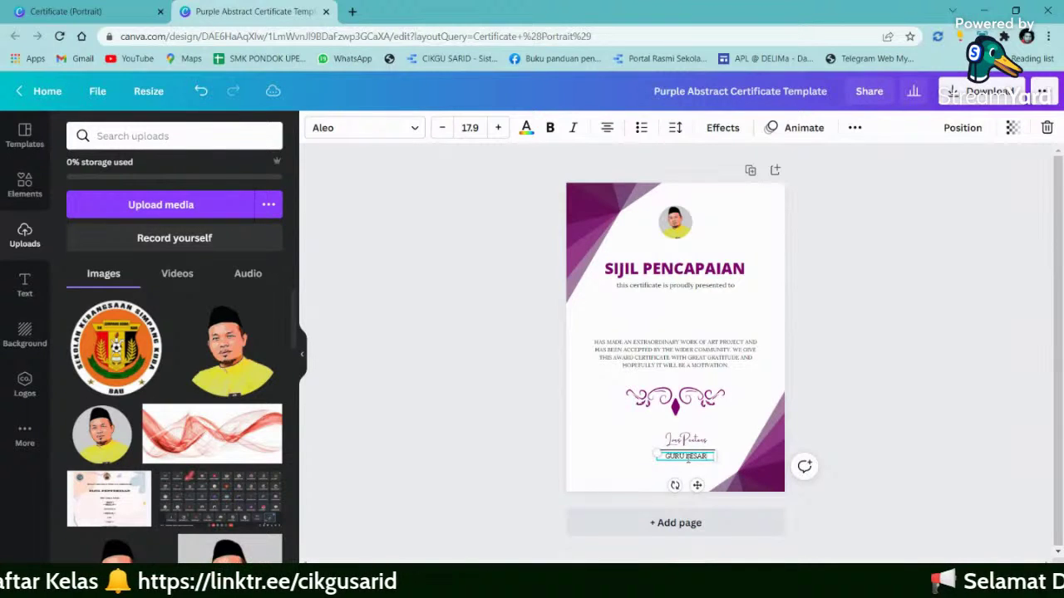
left_click(831, 336)
left_click(689, 356)
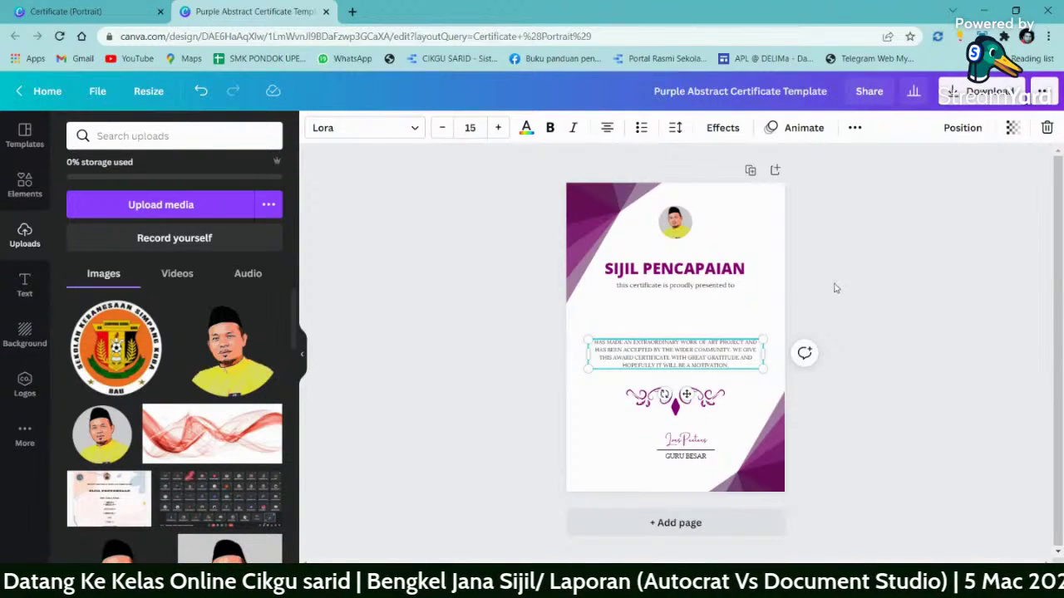
- Remove the body paragraph text and the 'this certificate is proudly presented to' line
double_click(674, 353)
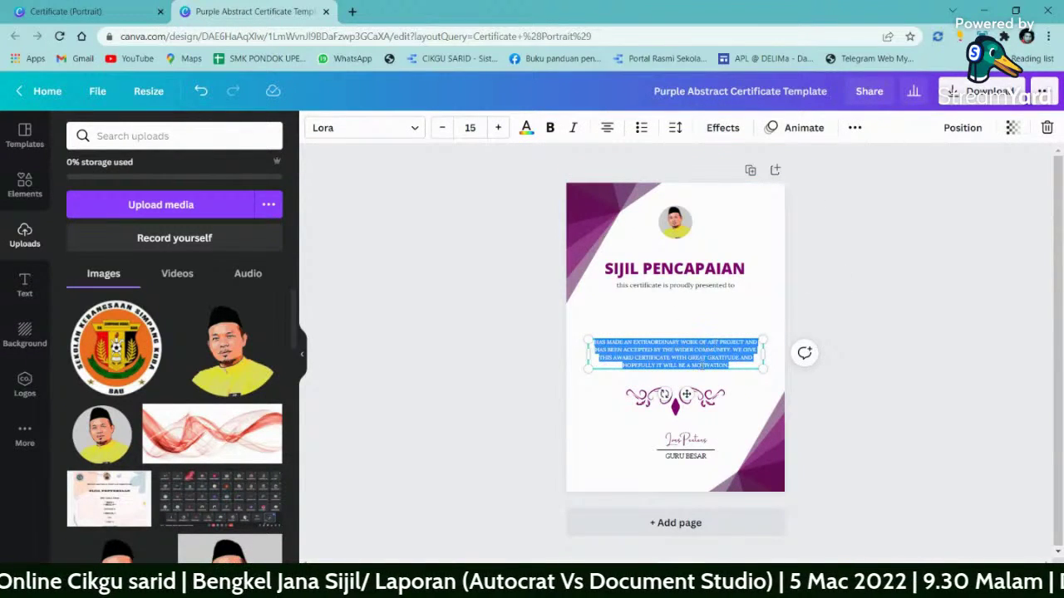
left_click(857, 305)
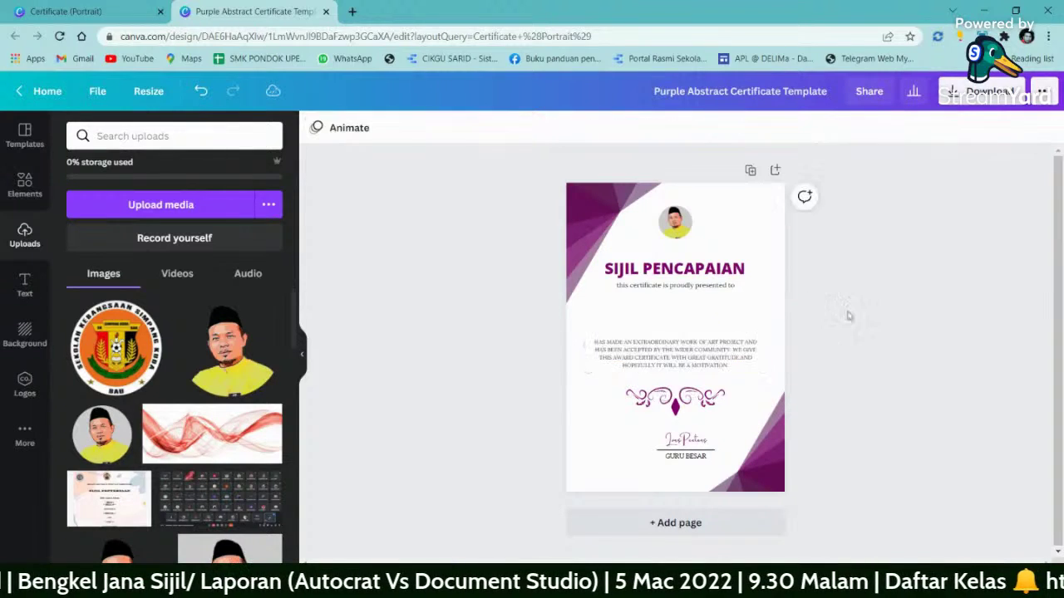
left_click(742, 356)
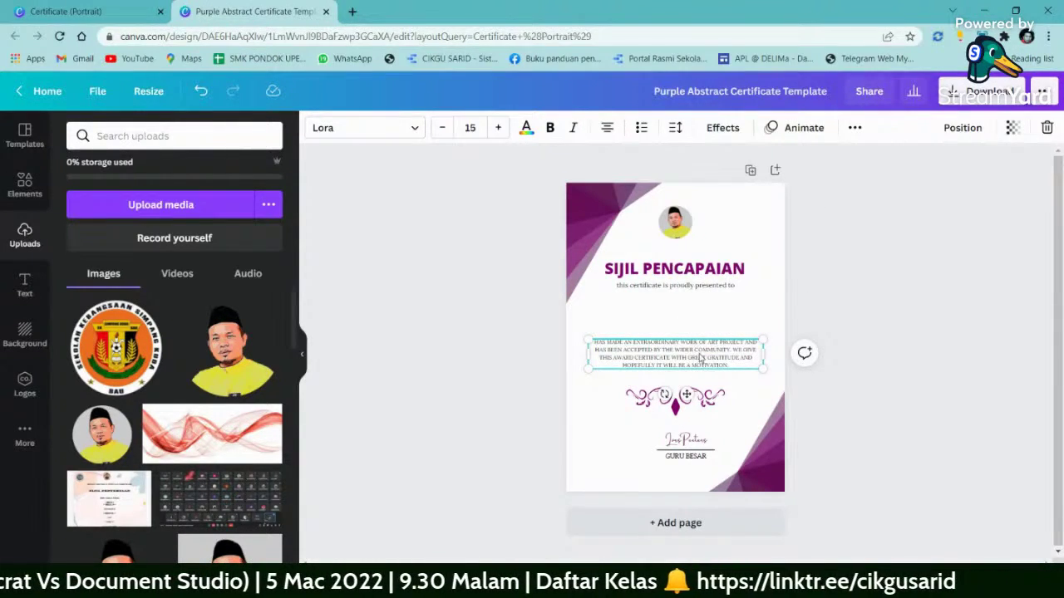
double_click(700, 357)
key("Delete")
left_click(846, 305)
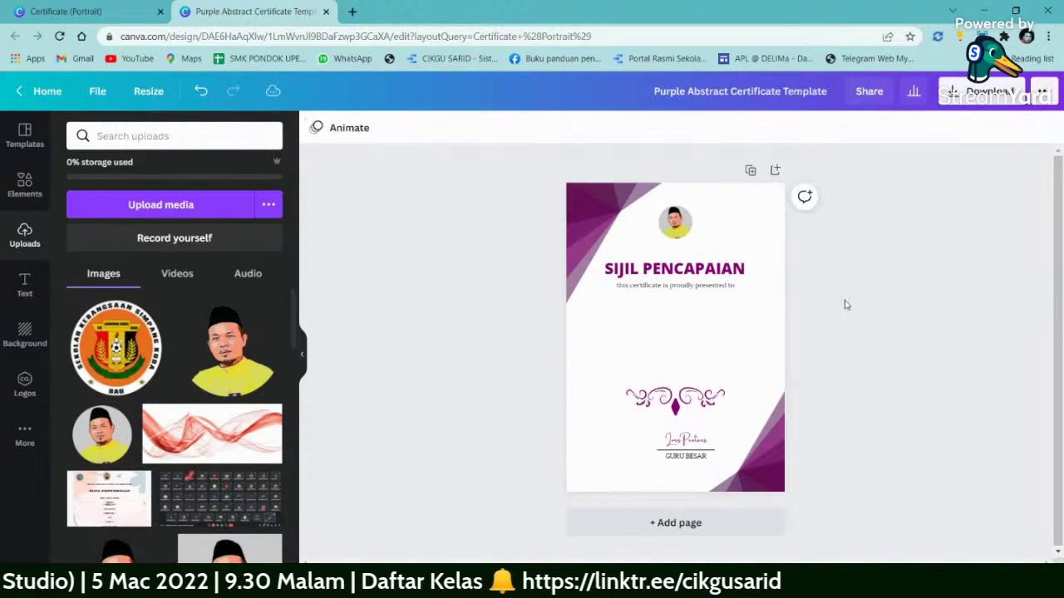
left_click(668, 286)
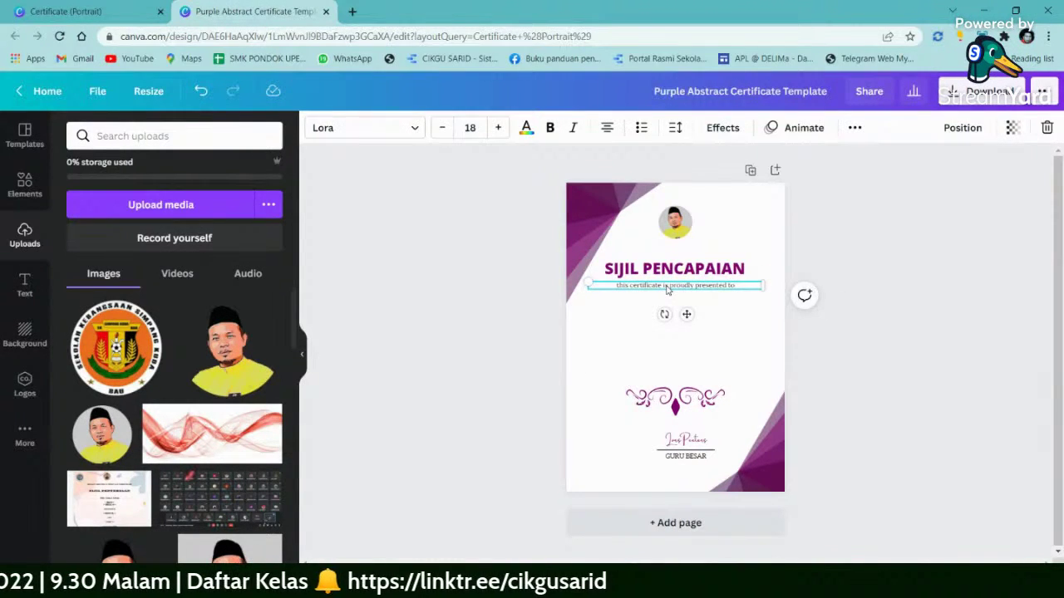
key("Delete")
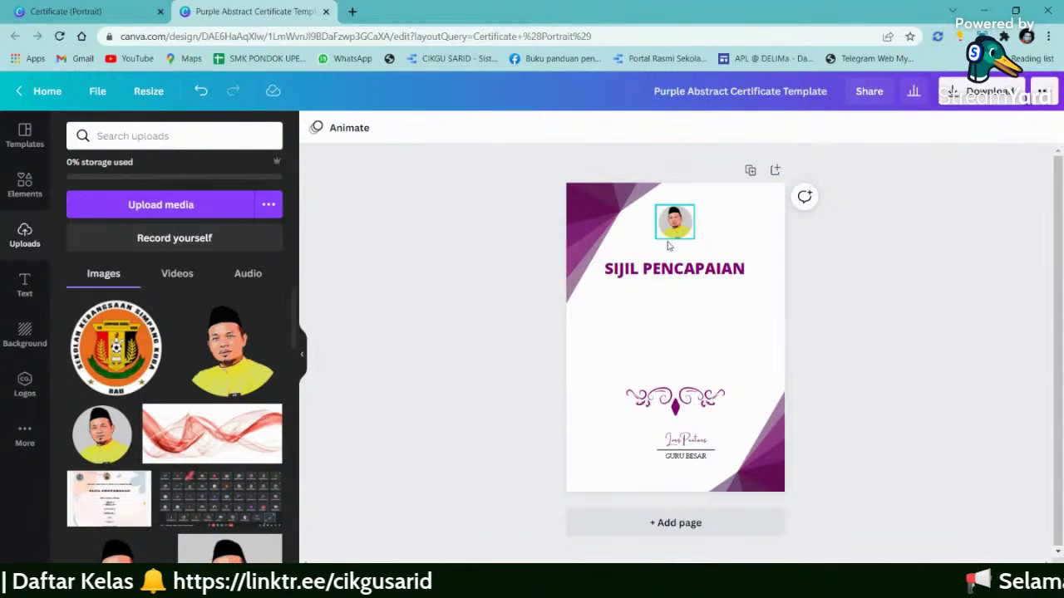
- Nudge the SIJIL PENCAPAIAN title lower and add a subheading reading 'SK MEKASAR'
left_click(669, 268)
left_click_drag(669, 270, 669, 277)
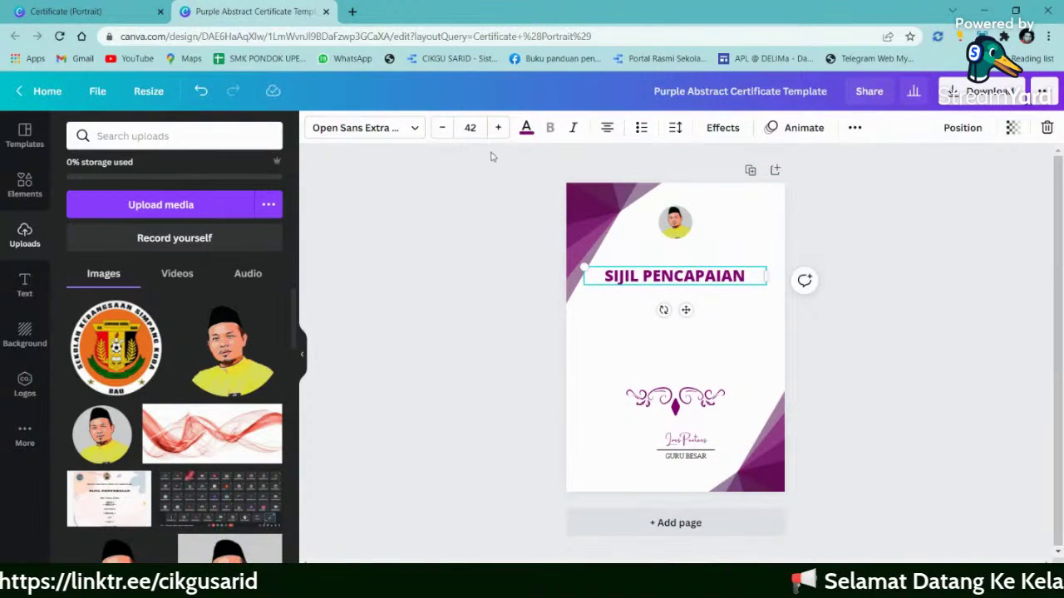
left_click(25, 283)
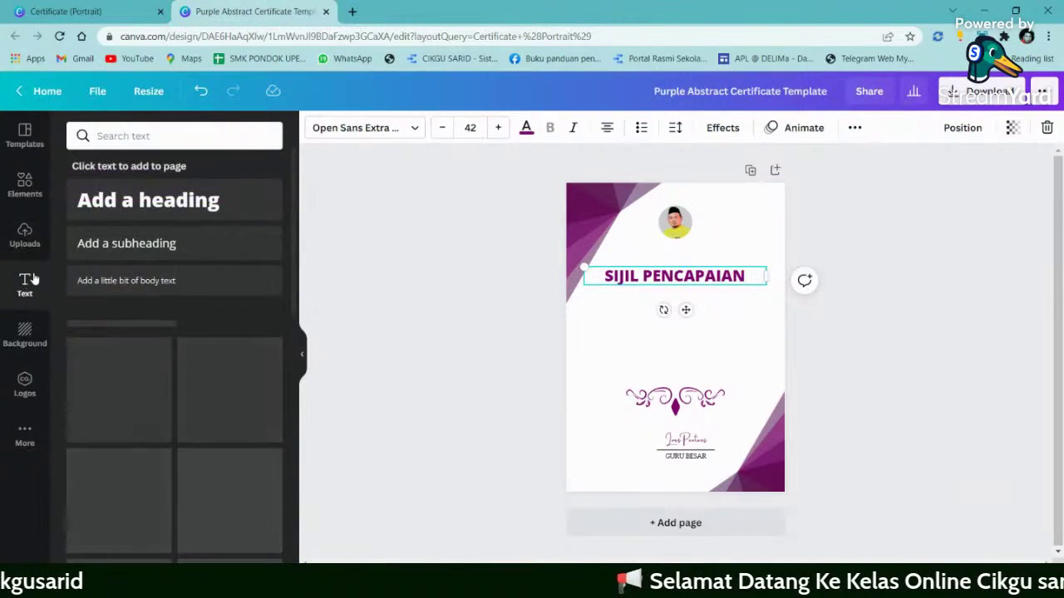
left_click(137, 243)
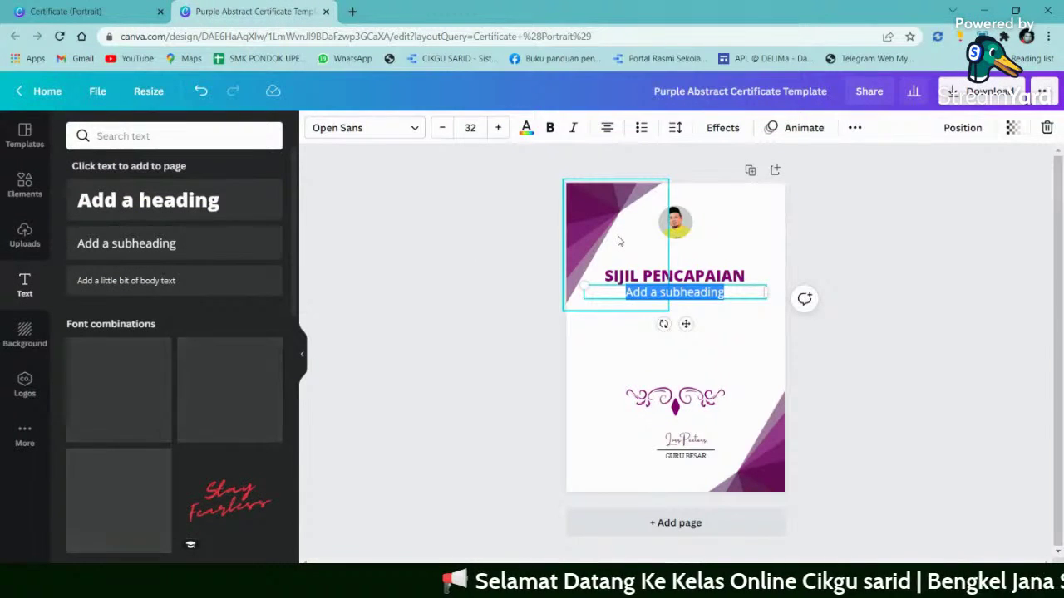
type("SK")
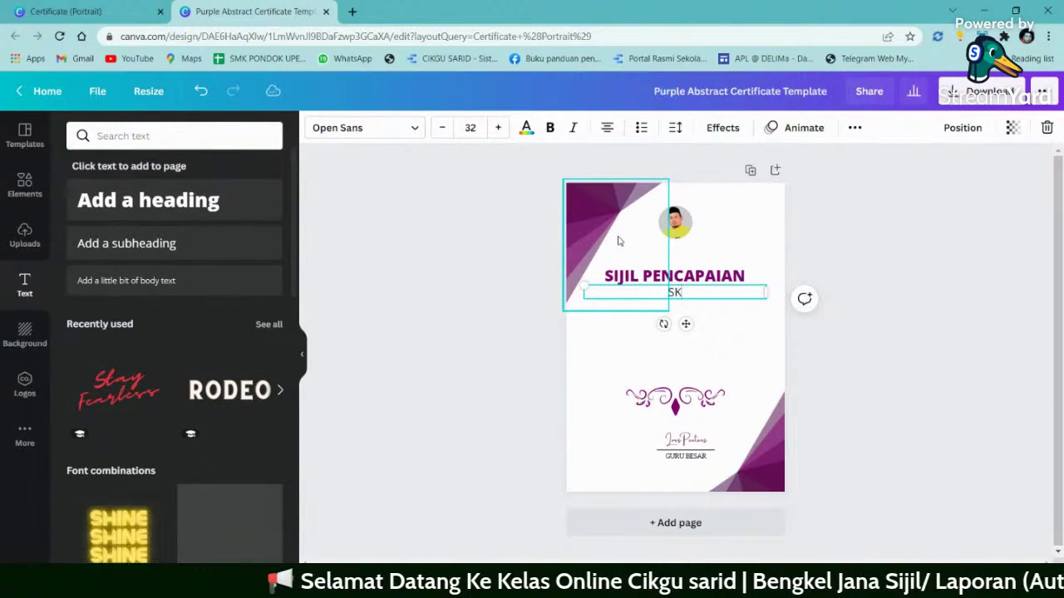
type(" MEKASAR")
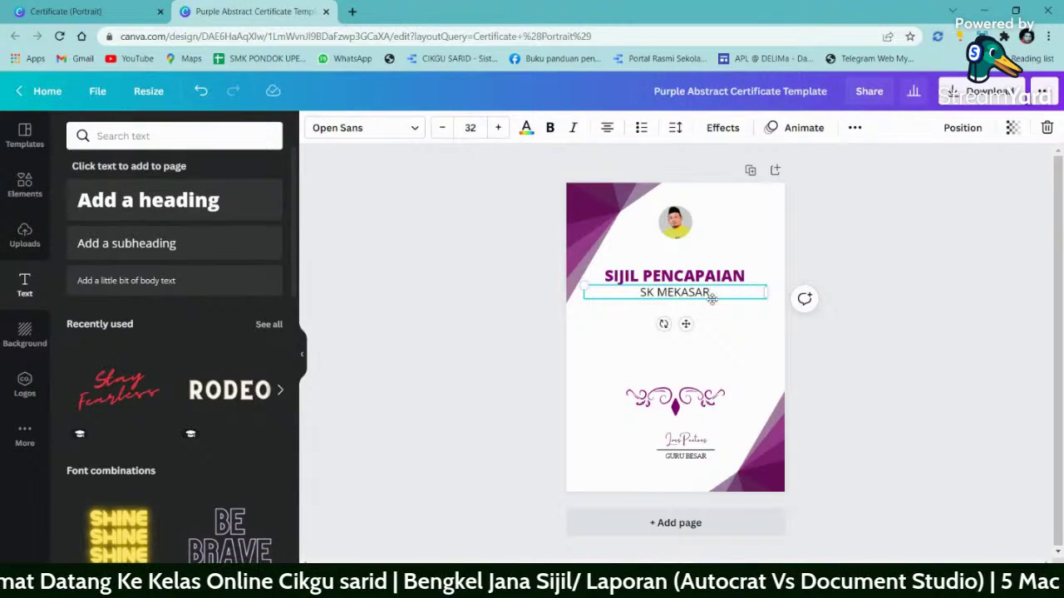
- Move SK MEKASAR above the SIJIL PENCAPAIAN title and make it bold
left_click(828, 255)
left_click_drag(695, 293, 693, 251)
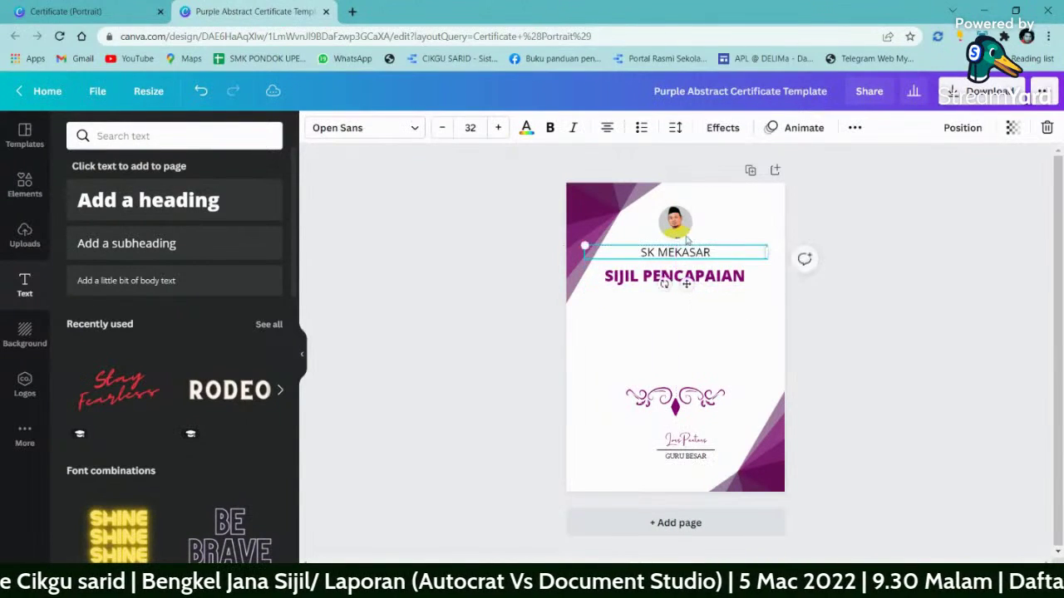
left_click(548, 127)
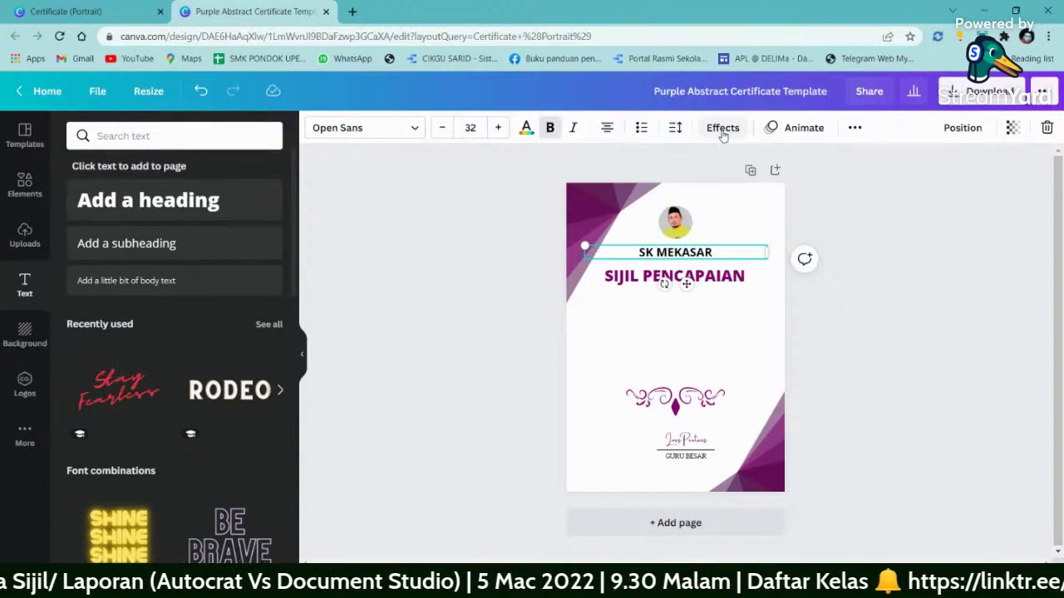
left_click(914, 257)
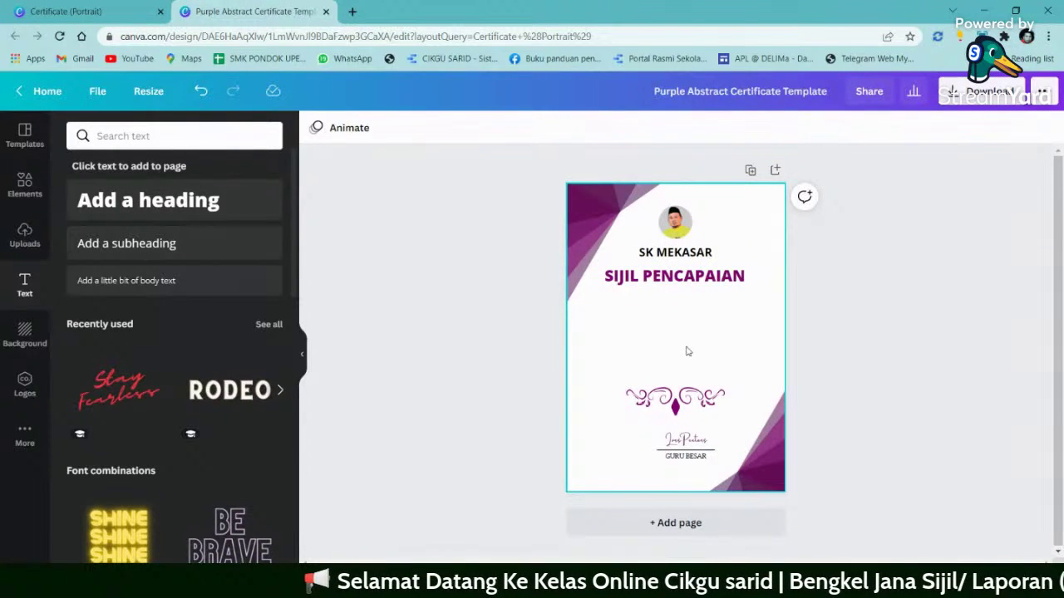
- Download the certificate as a PNG, then delete the purple ornament in the page middle
left_click(981, 98)
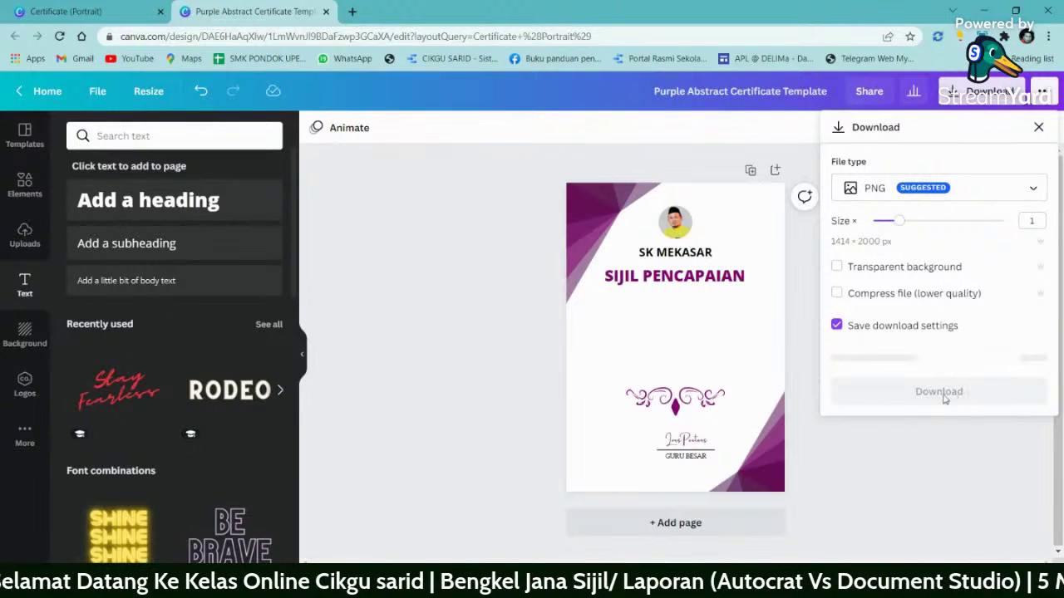
left_click(956, 360)
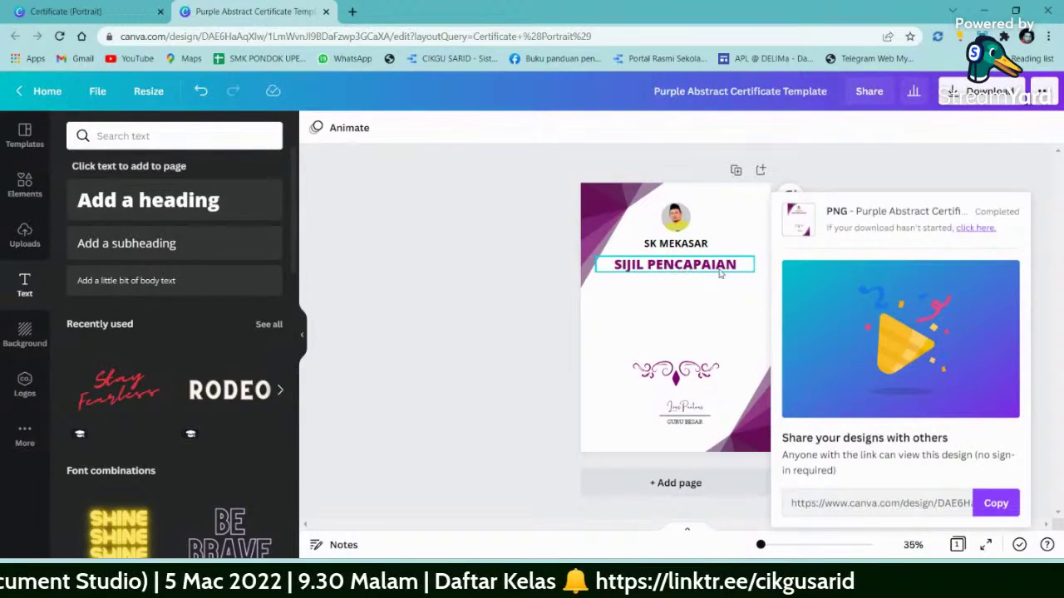
left_click(687, 375)
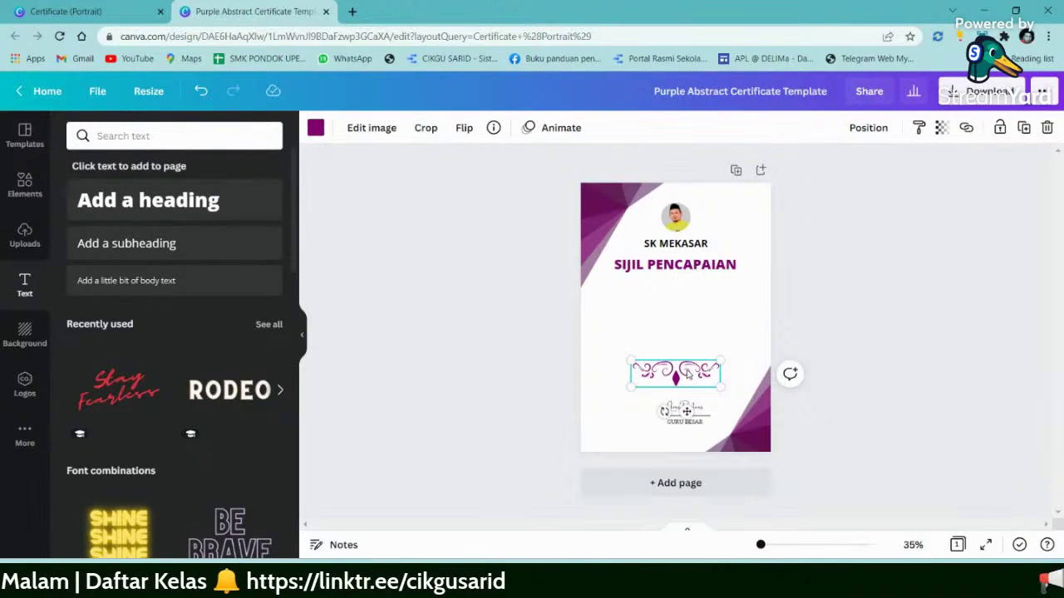
key("Delete")
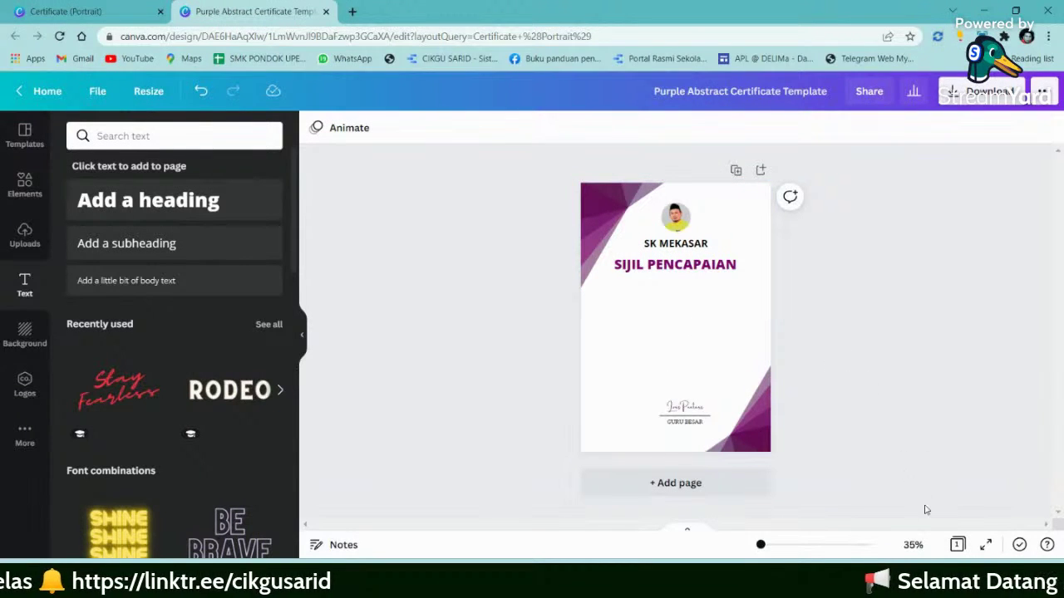
- Download the ornament-free certificate as PNG again and minimize Chrome to the desktop
left_click(989, 92)
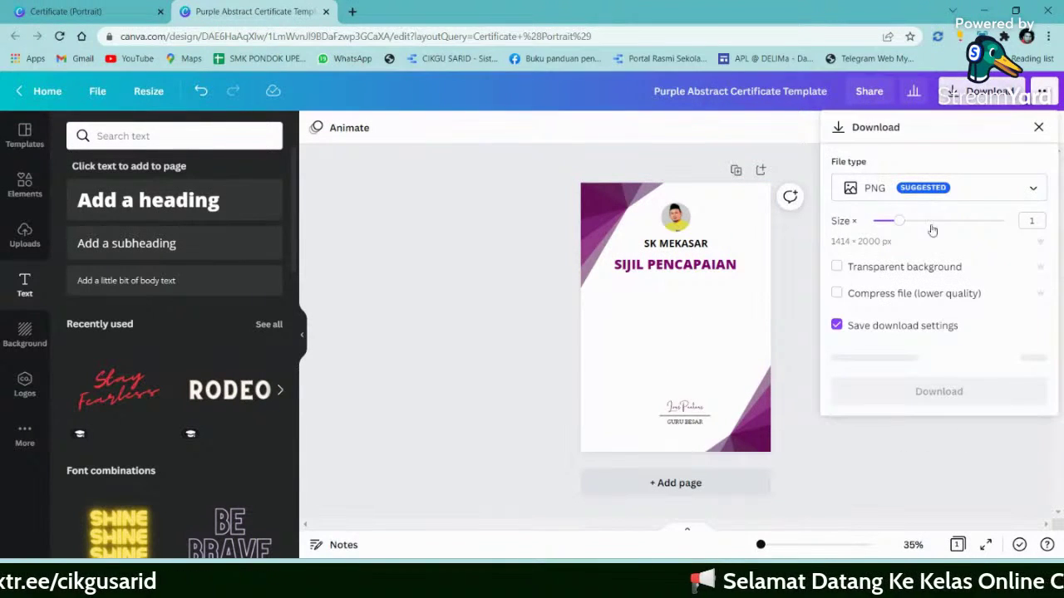
left_click(939, 389)
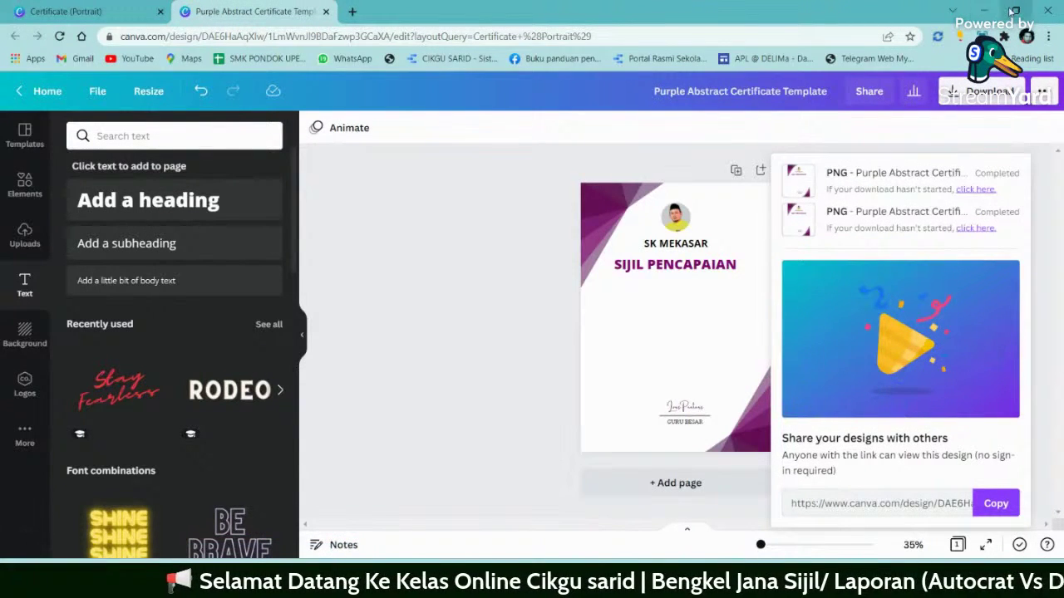
left_click(981, 11)
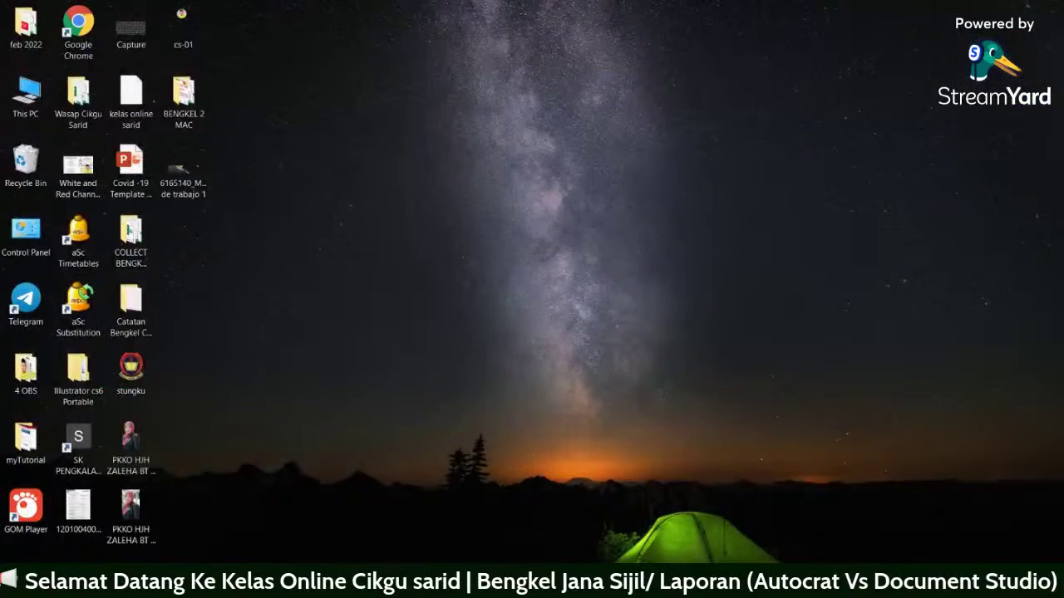
- Switch to the Meet Chrome window and open Google Docs from the Apps page in a new tab
key("alt+Tab")
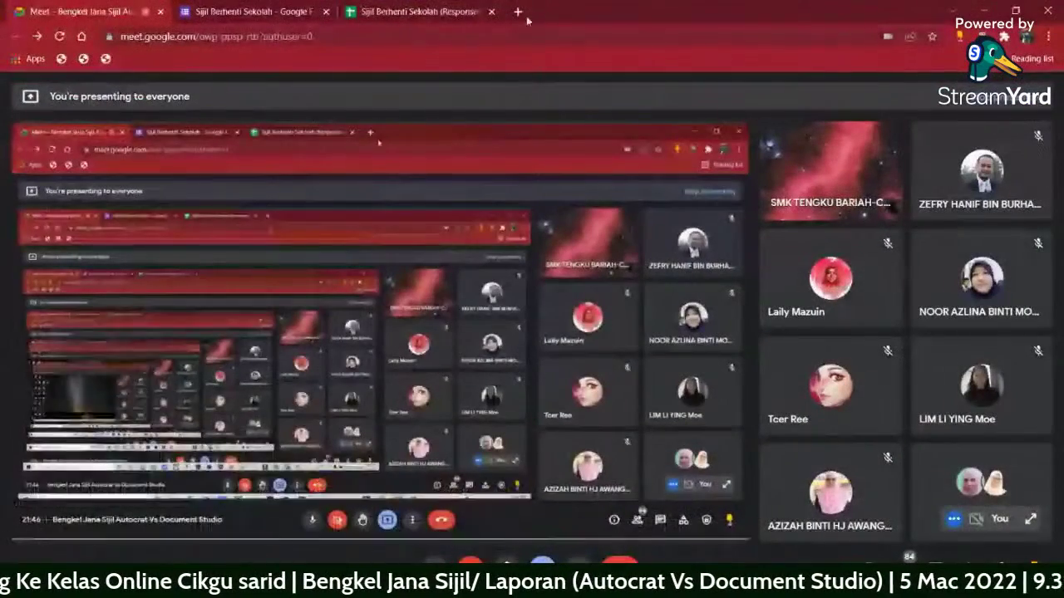
left_click(517, 11)
left_click(416, 12)
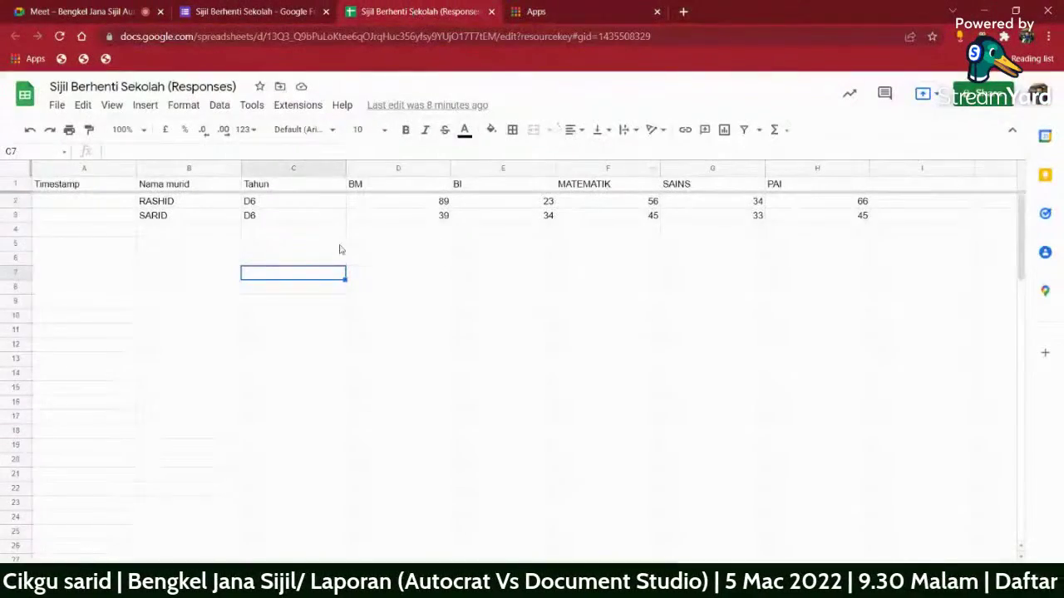
left_click(517, 304)
left_click(536, 10)
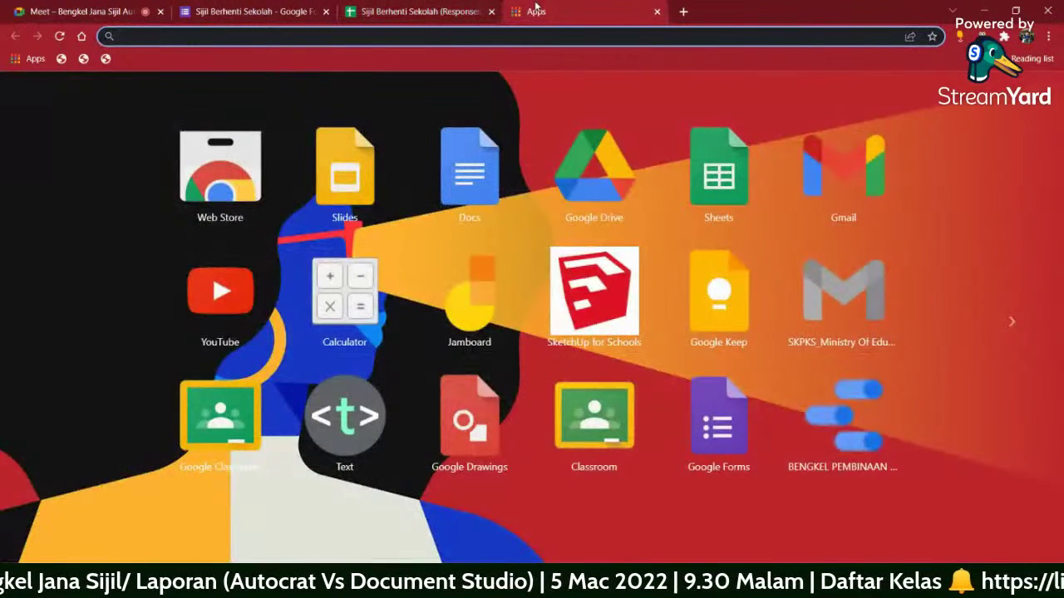
left_click(464, 179)
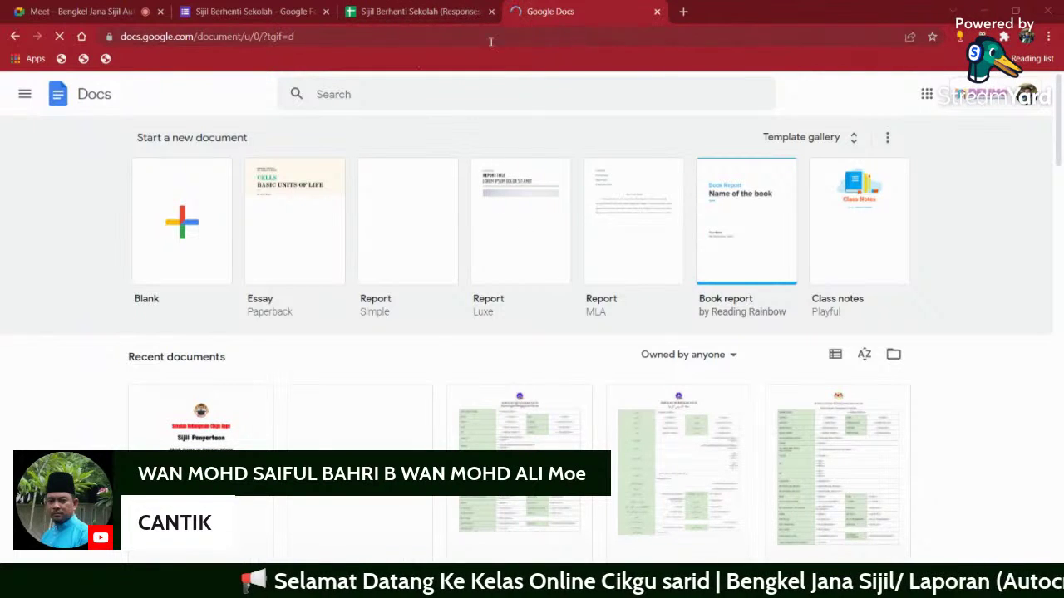
- Start a blank document and title it 'SIJIL'
left_click(185, 229)
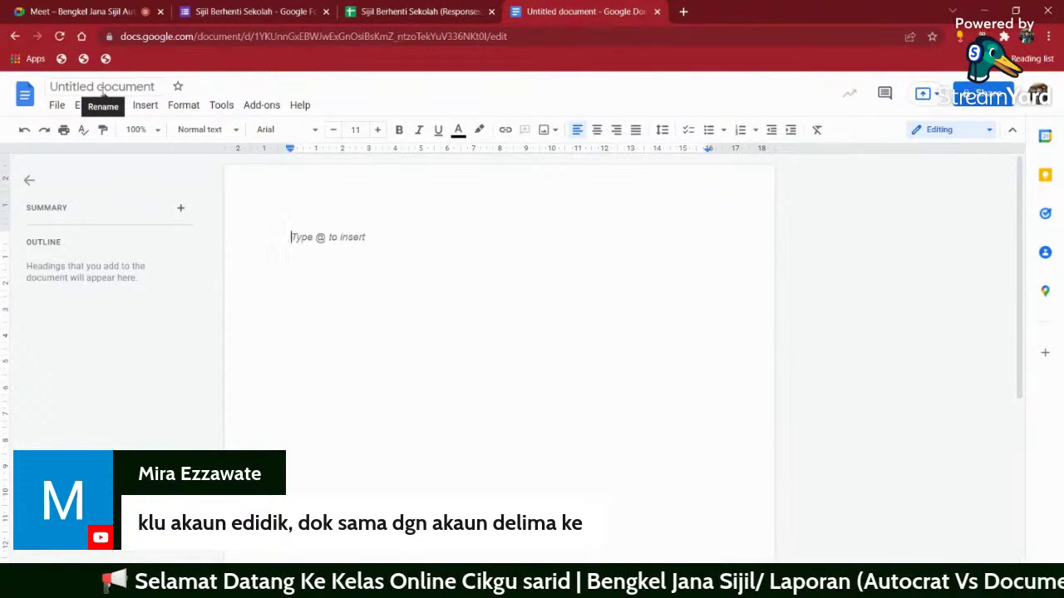
left_click(141, 86)
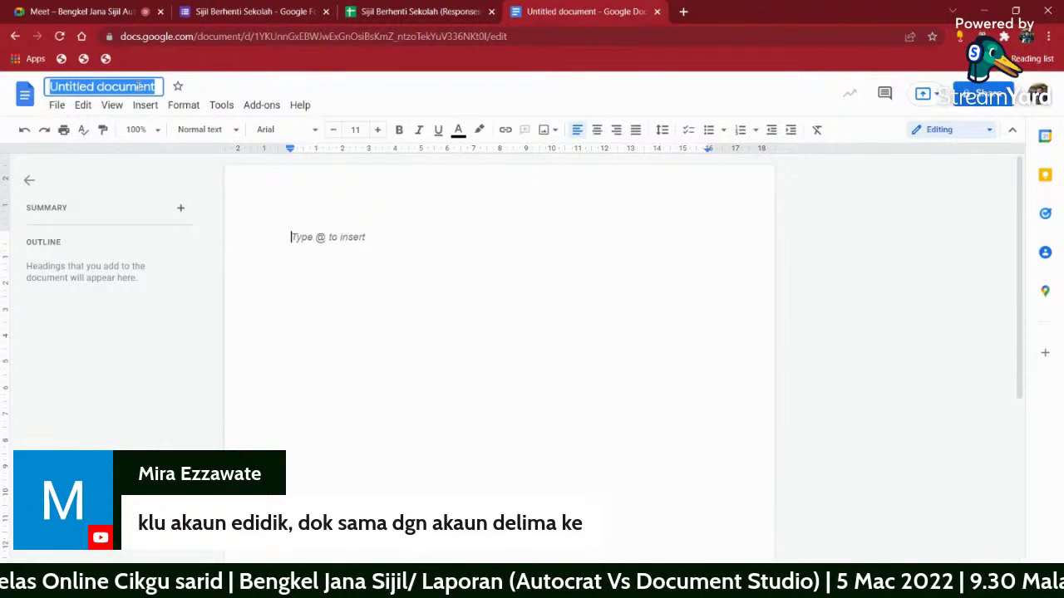
type("SI")
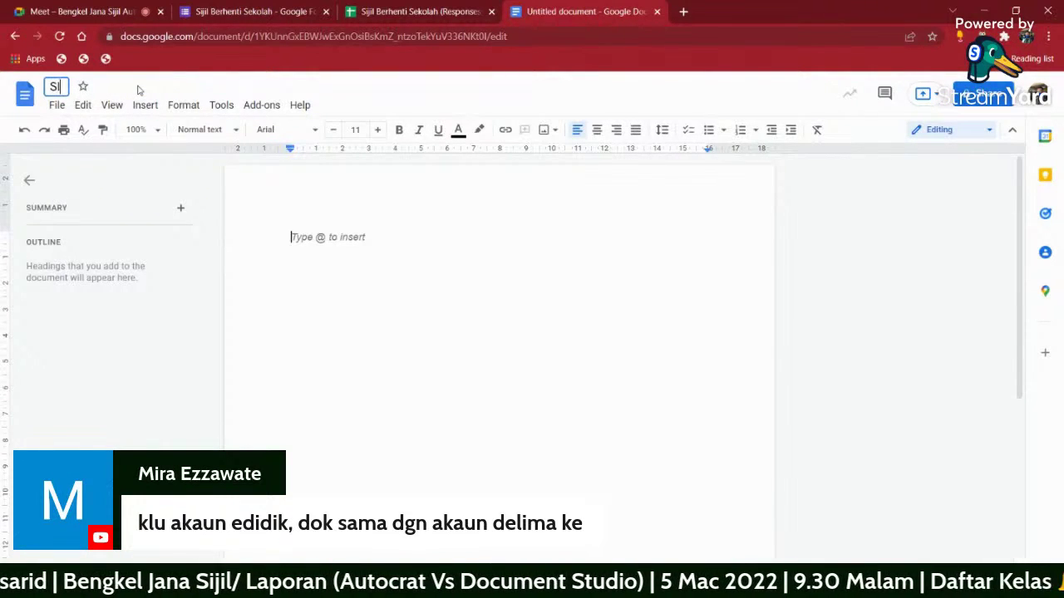
type("JIL")
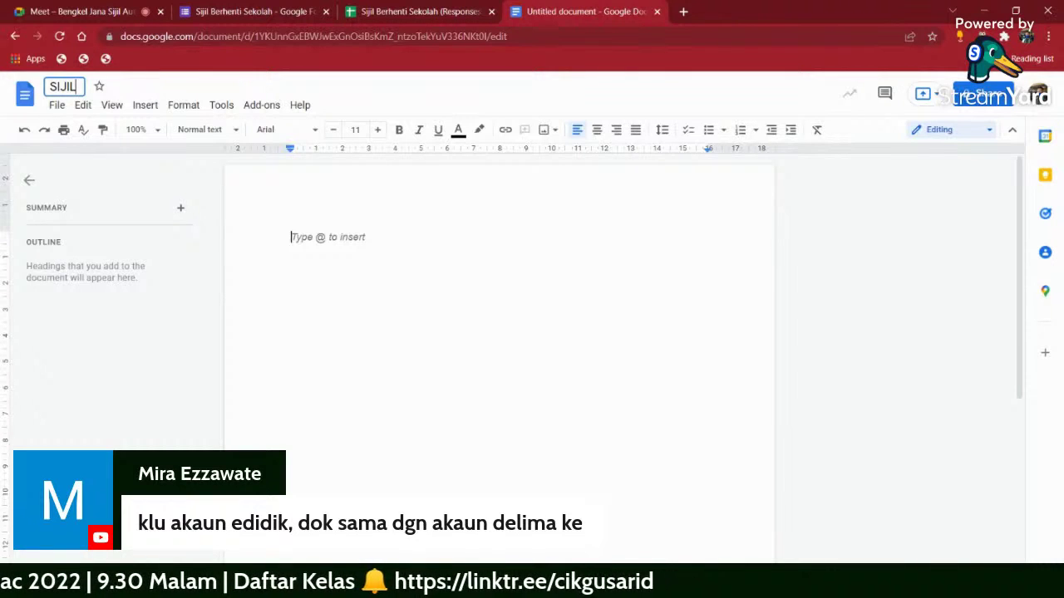
left_click(291, 236)
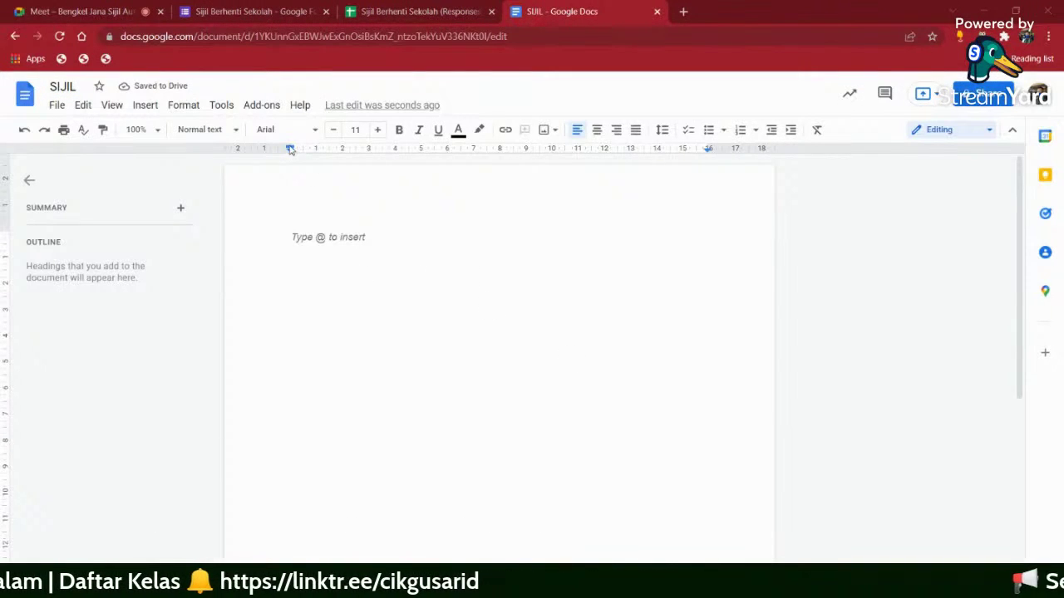
- Drag the ruler's left and right text boundaries out to the page edges, right at 18.47
left_click_drag(291, 151, 224, 158)
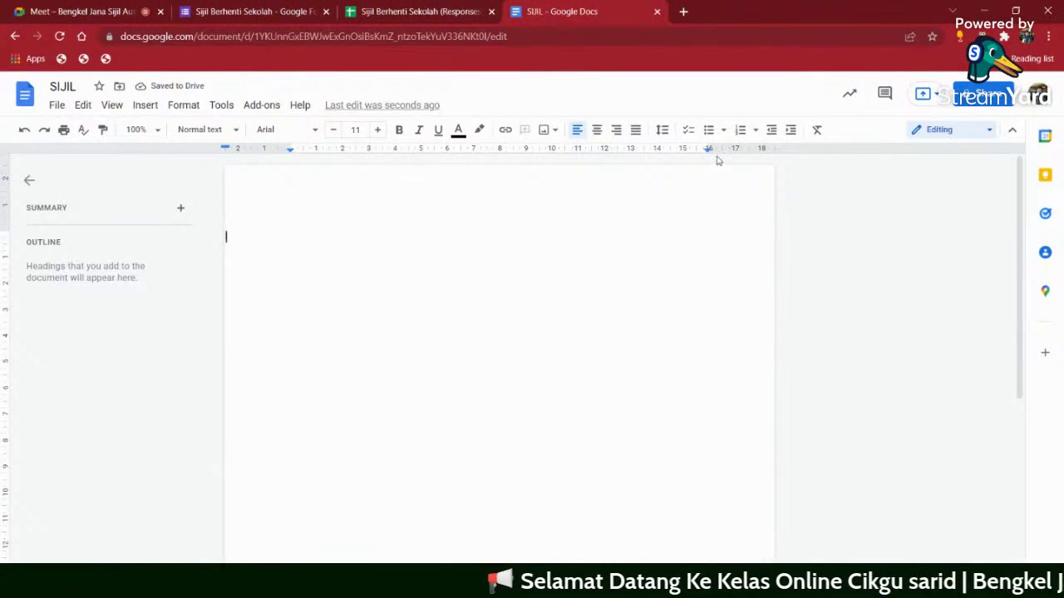
left_click_drag(709, 151, 776, 157)
left_click_drag(711, 150, 776, 159)
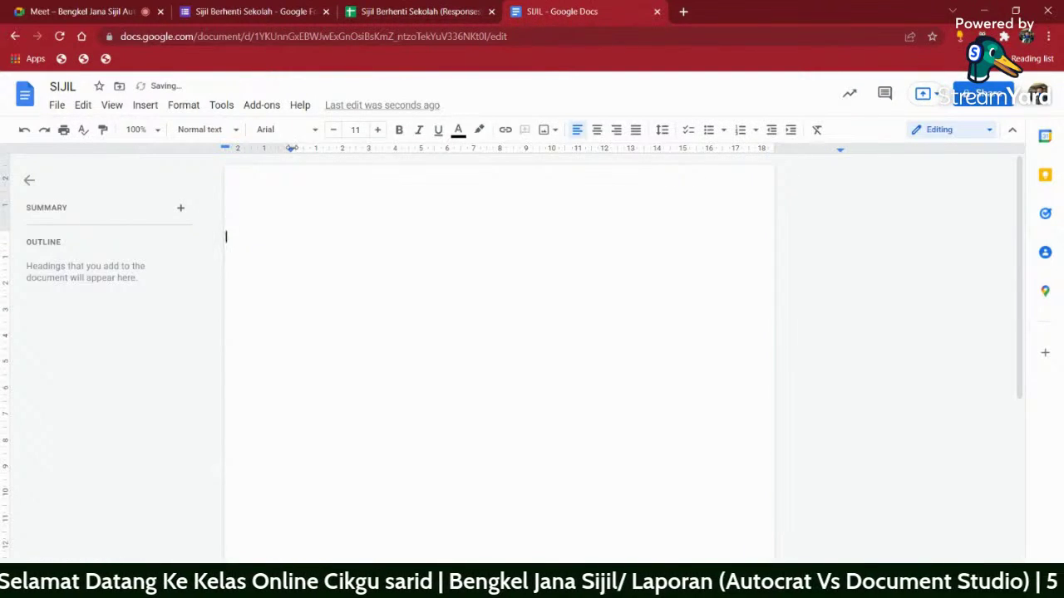
mouse_move(290, 150)
left_mouse_down()
mouse_move(159, 149)
mouse_move(222, 149)
left_mouse_up()
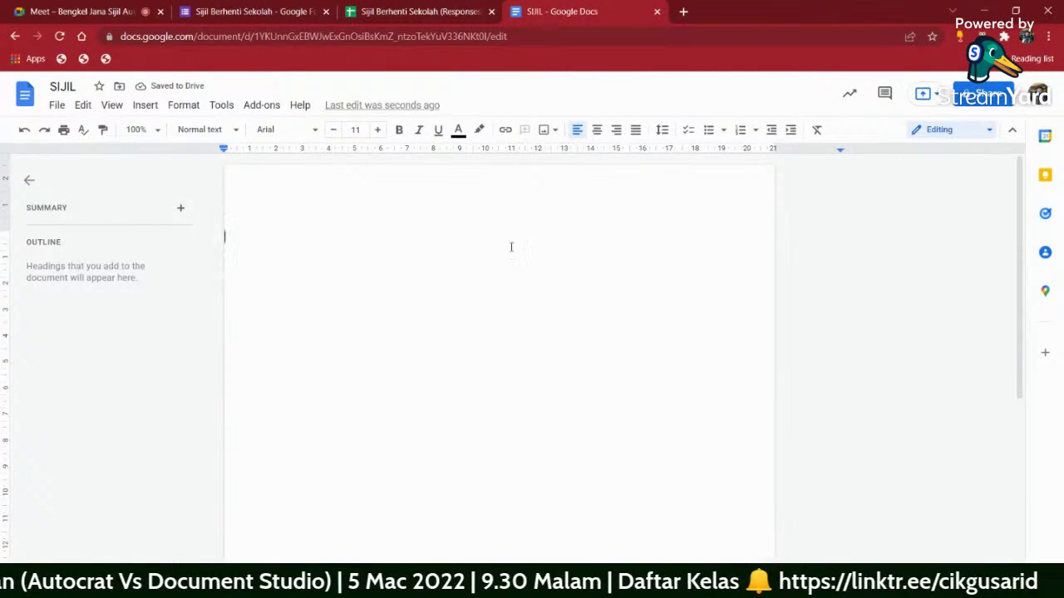
- Upload 'Purple Abstract Certificate Template (1)' from Downloads as an image in the document
left_click(145, 104)
mouse_move(177, 129)
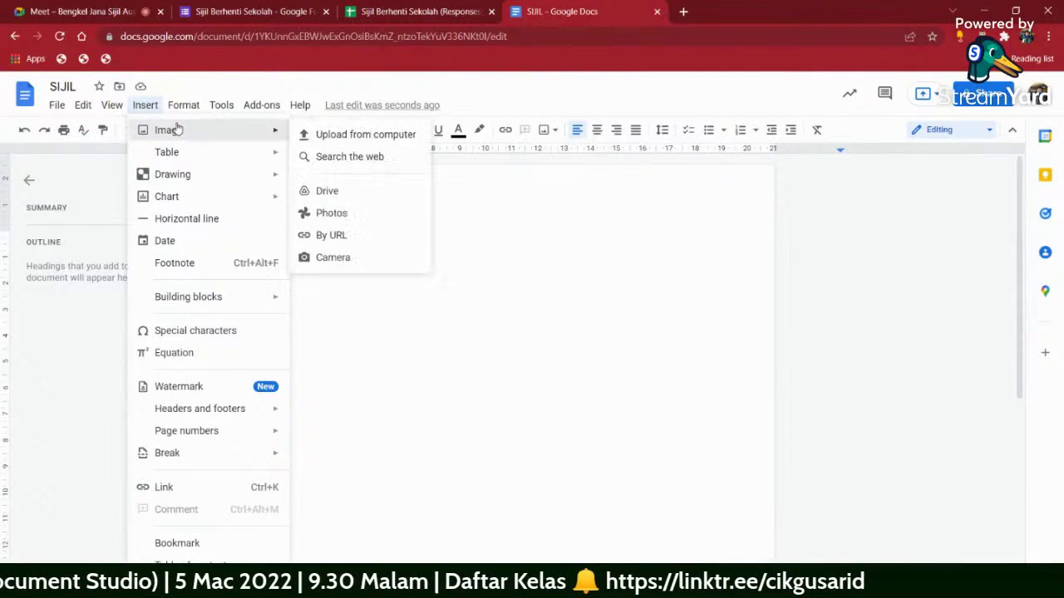
left_click(330, 137)
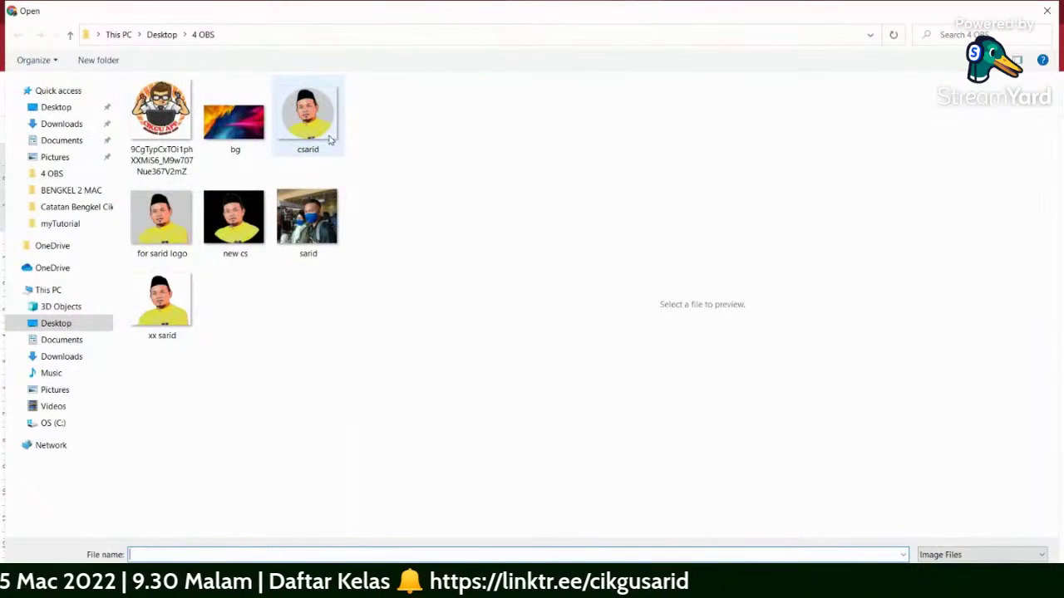
left_click(73, 125)
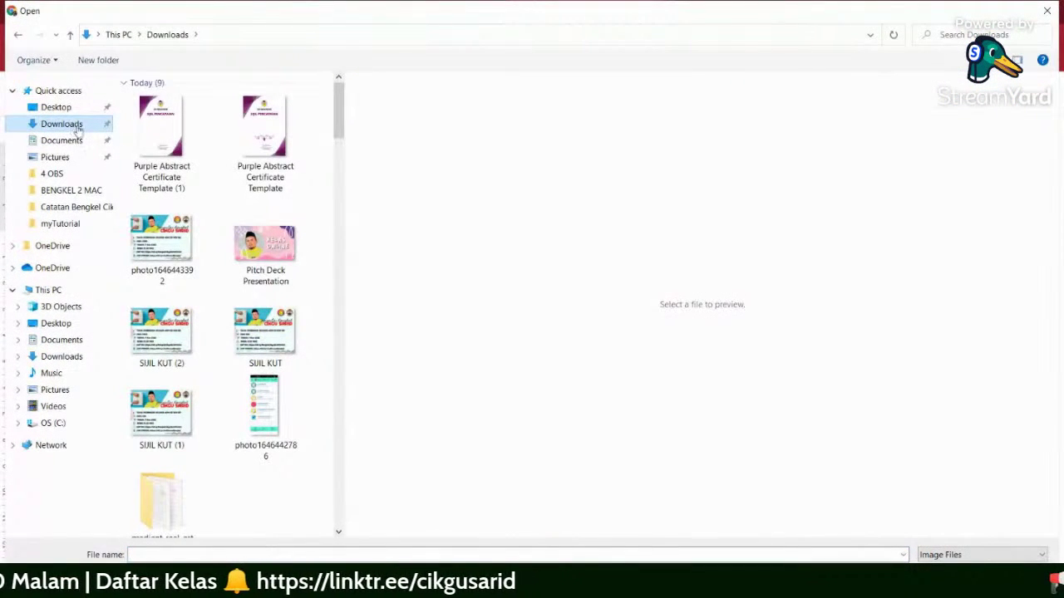
left_click(152, 133)
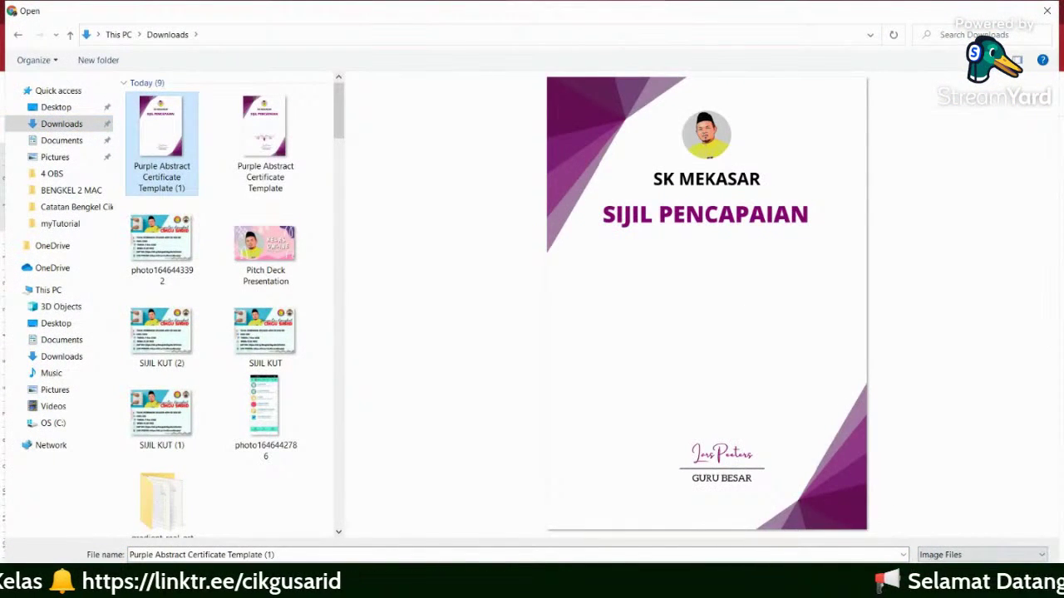
key("Return")
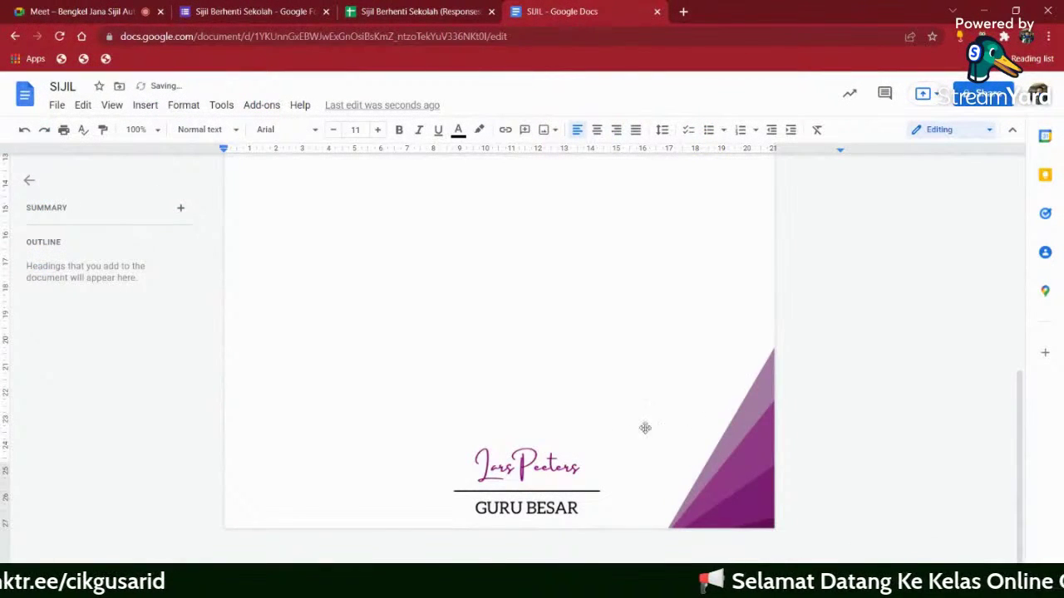
scroll(576, 403, "up", 3)
scroll(576, 404, "down", 5)
scroll(582, 404, "up", 5)
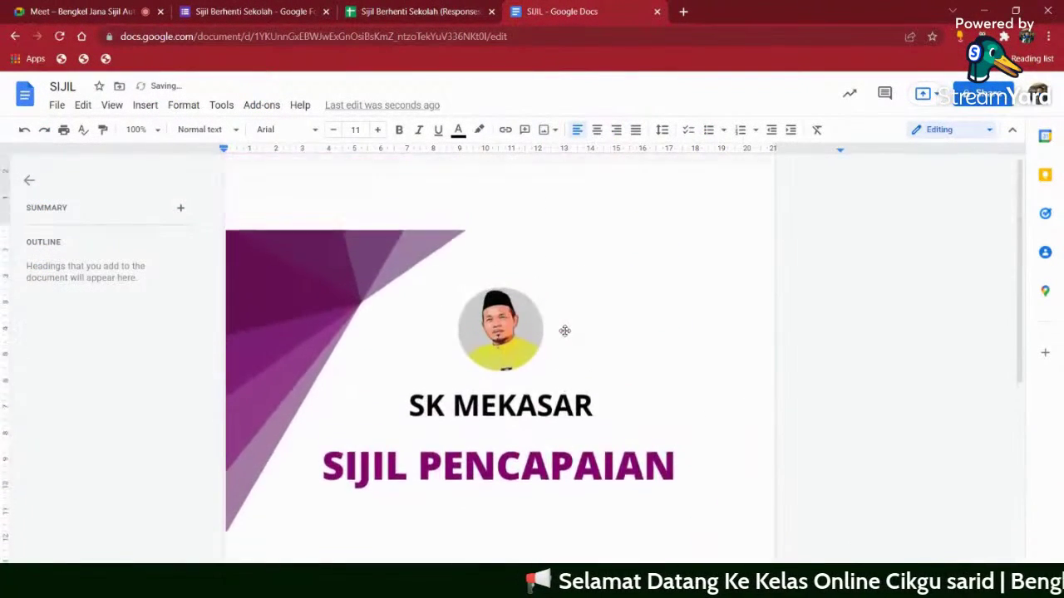
scroll(612, 403, "down", 6)
scroll(612, 403, "up", 6)
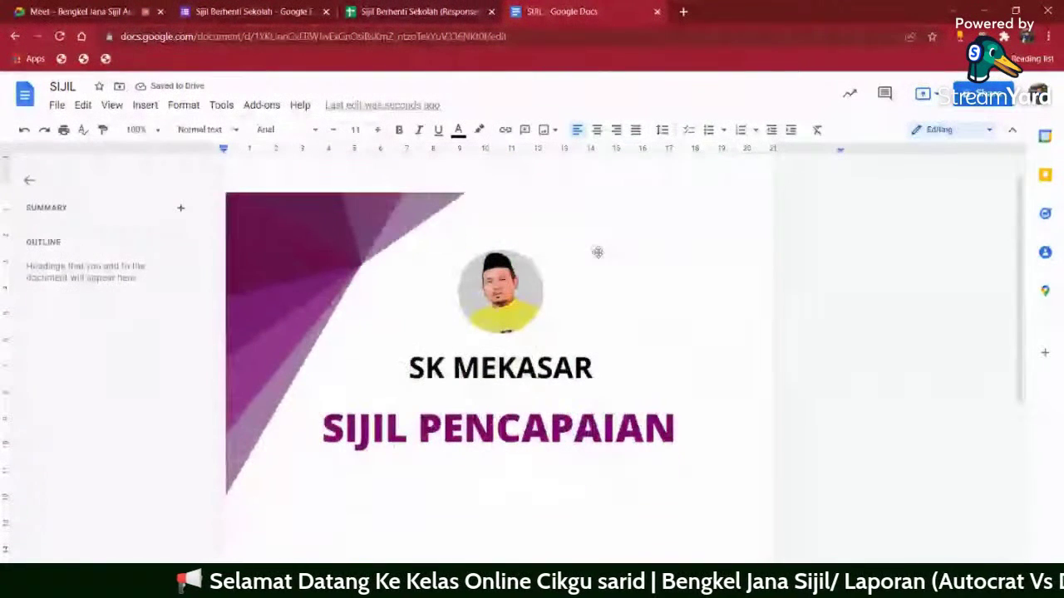
- Set the certificate image to Behind text with Fix position on page
left_click(421, 276)
scroll(457, 268, "down", 6)
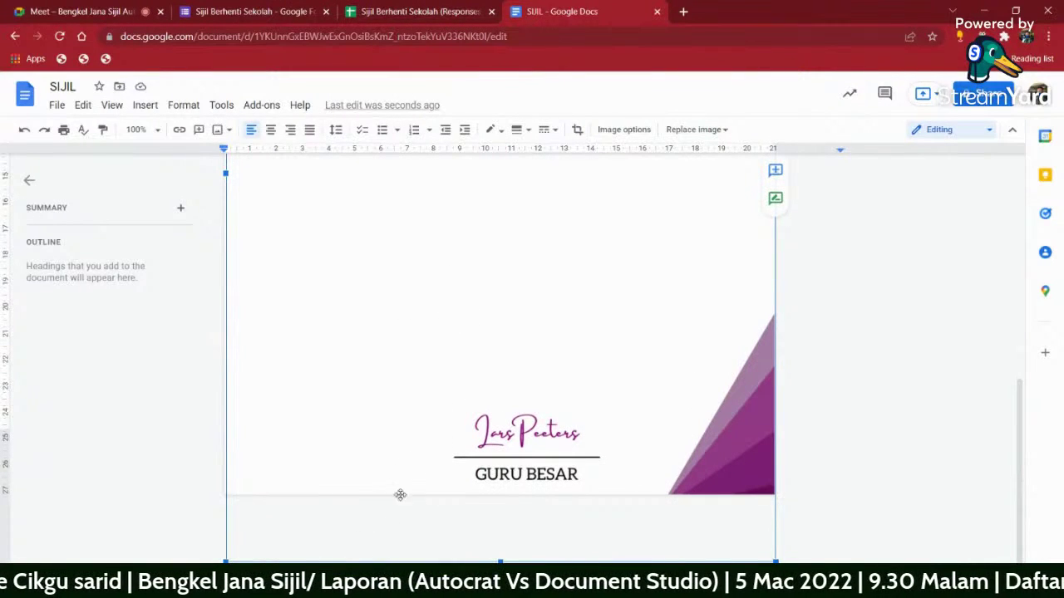
left_click(367, 562)
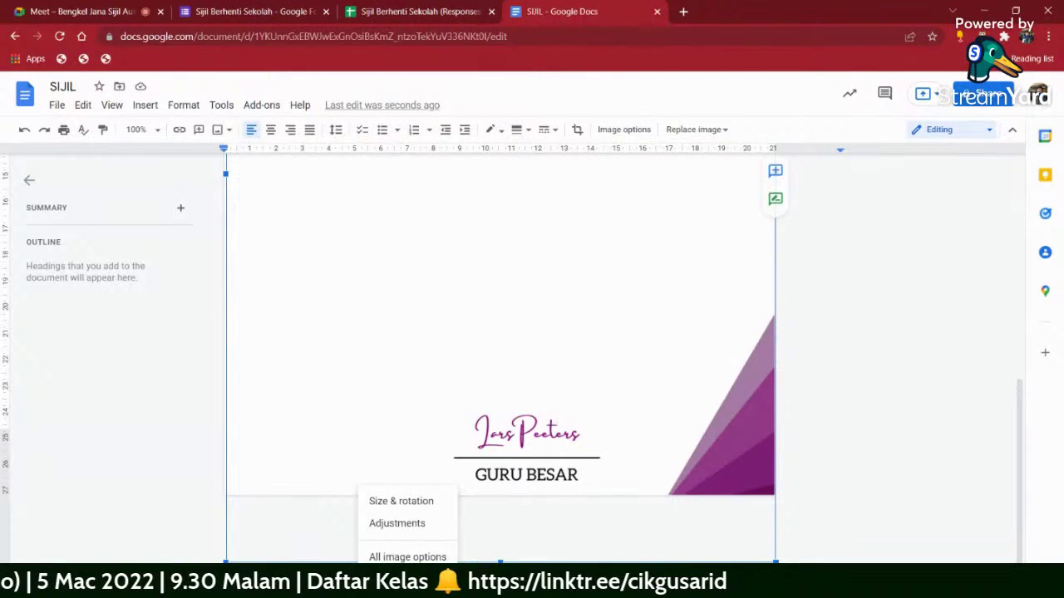
left_click(312, 555)
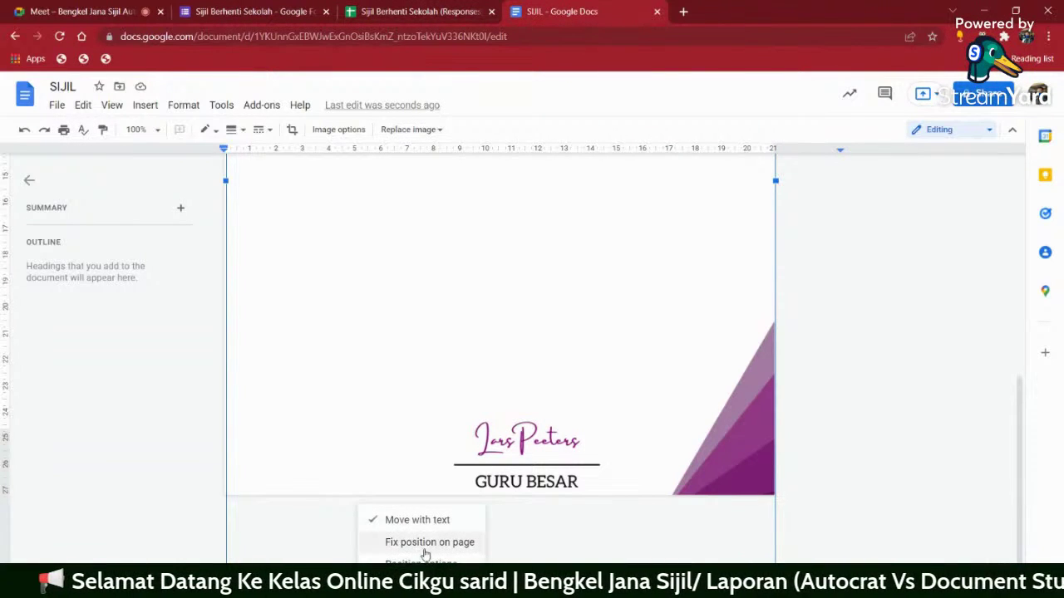
left_click(425, 544)
- Drag the image up to the page's top edge and close the outline panel
scroll(648, 412, "up", 10)
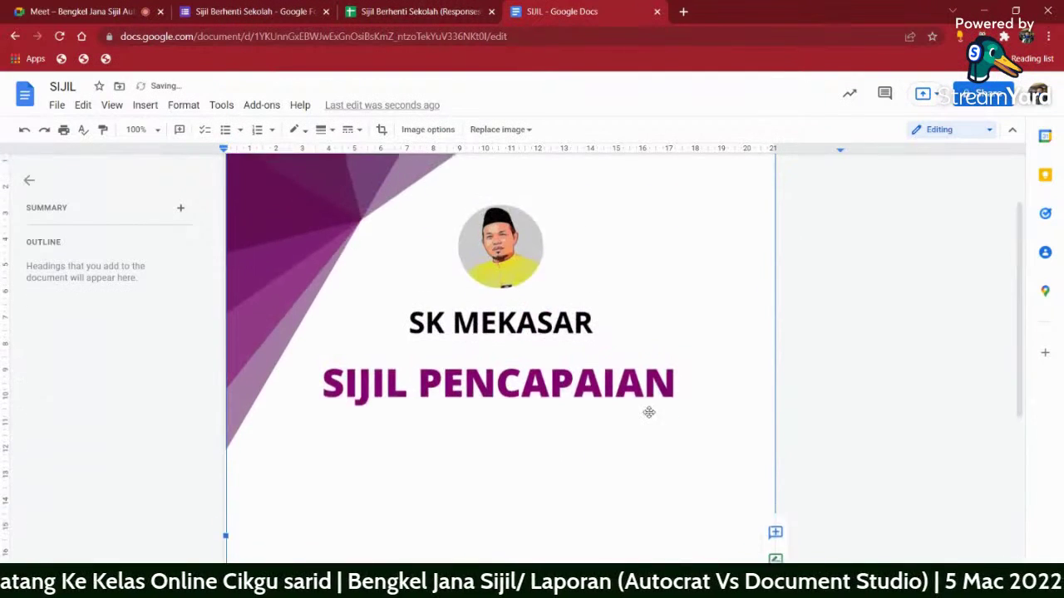
scroll(440, 302, "down", 8)
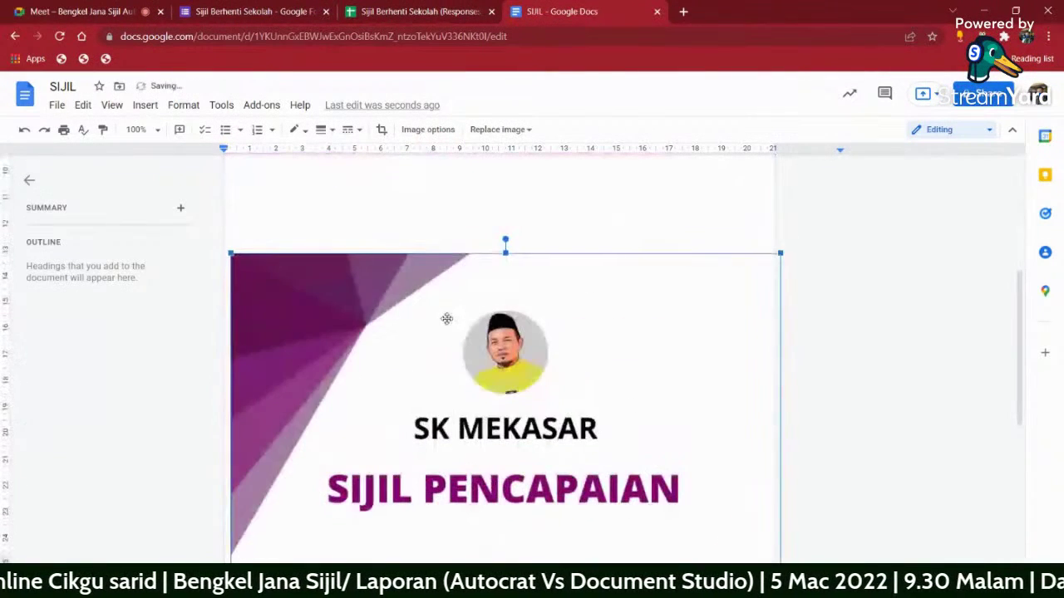
left_click_drag(447, 318, 352, 346)
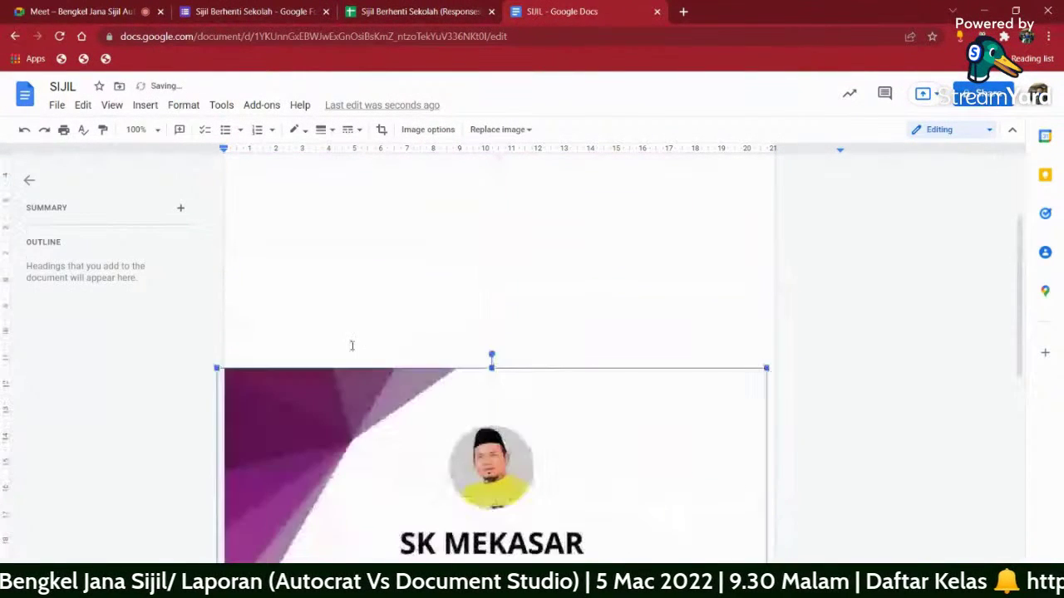
left_click_drag(392, 438, 392, 347)
left_click_drag(379, 396, 409, 283)
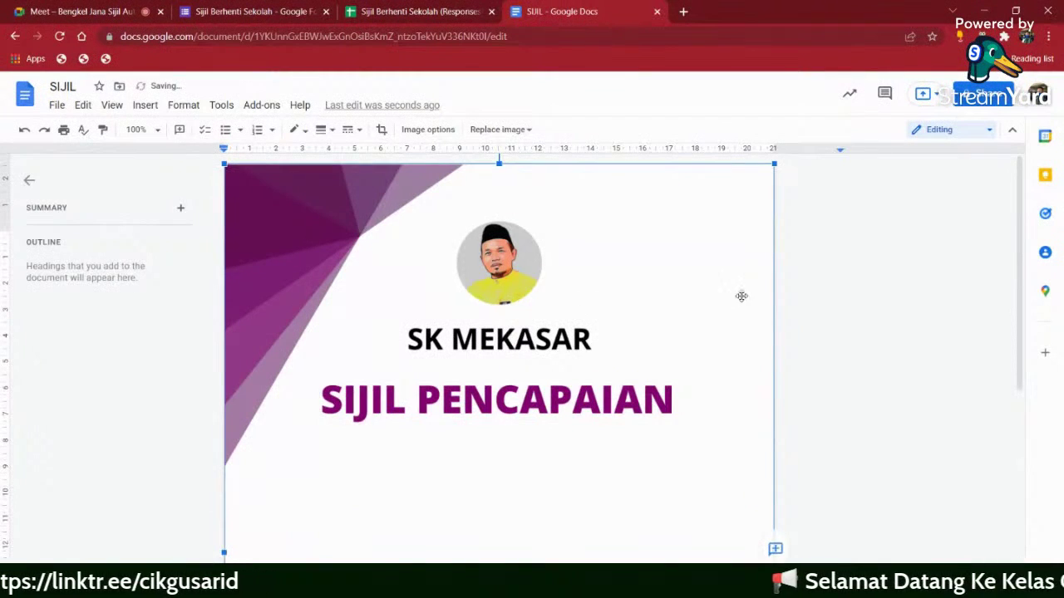
left_click(881, 280)
scroll(390, 249, "down", 5)
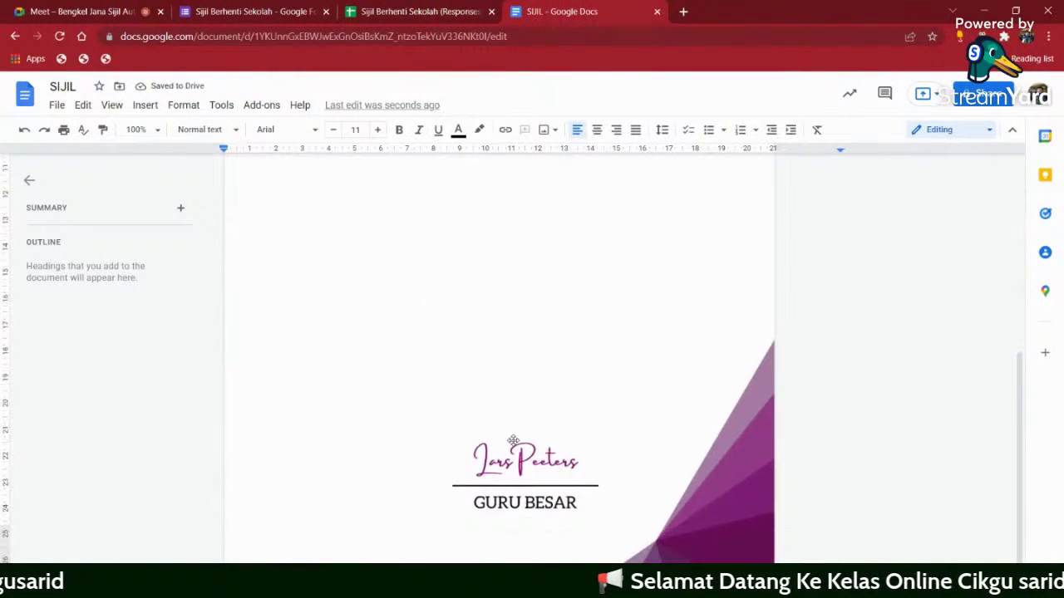
scroll(827, 393, "up", 1)
scroll(827, 393, "up", 3)
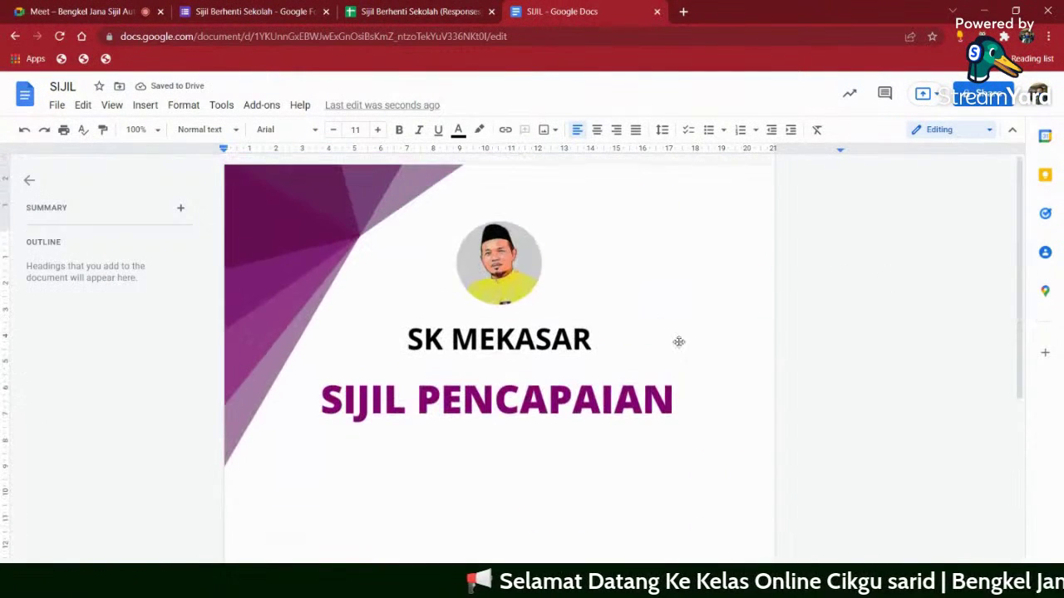
left_click(29, 182)
scroll(823, 268, "down", 1)
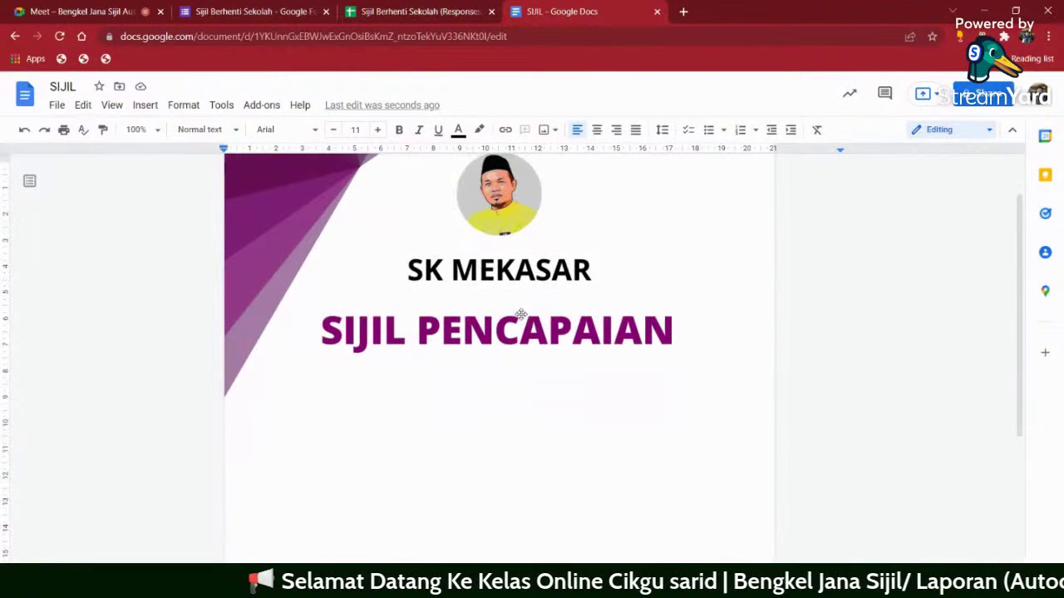
left_click(388, 14)
left_click(174, 189)
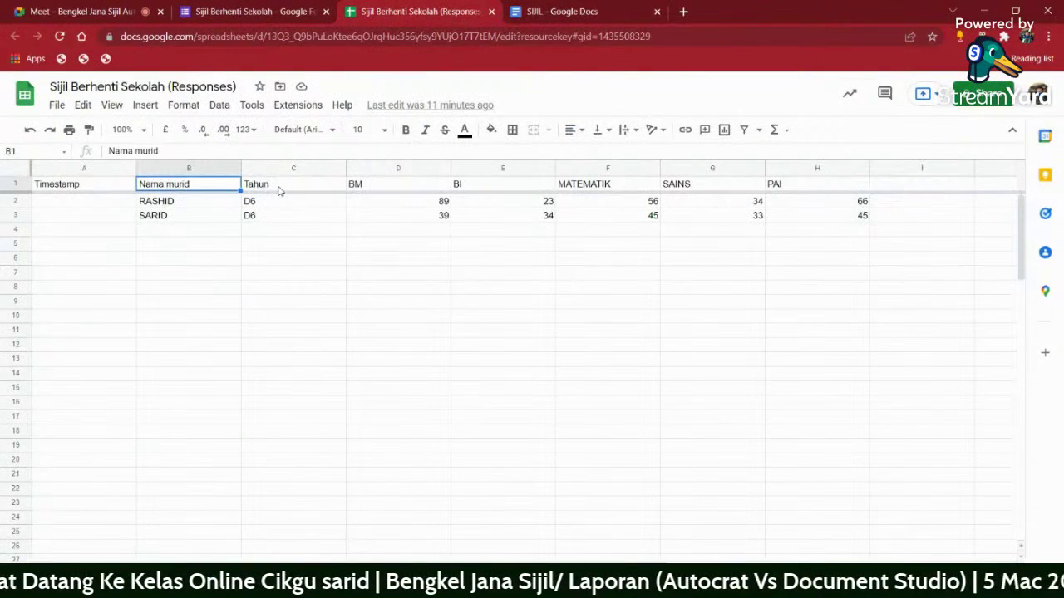
left_click(381, 192)
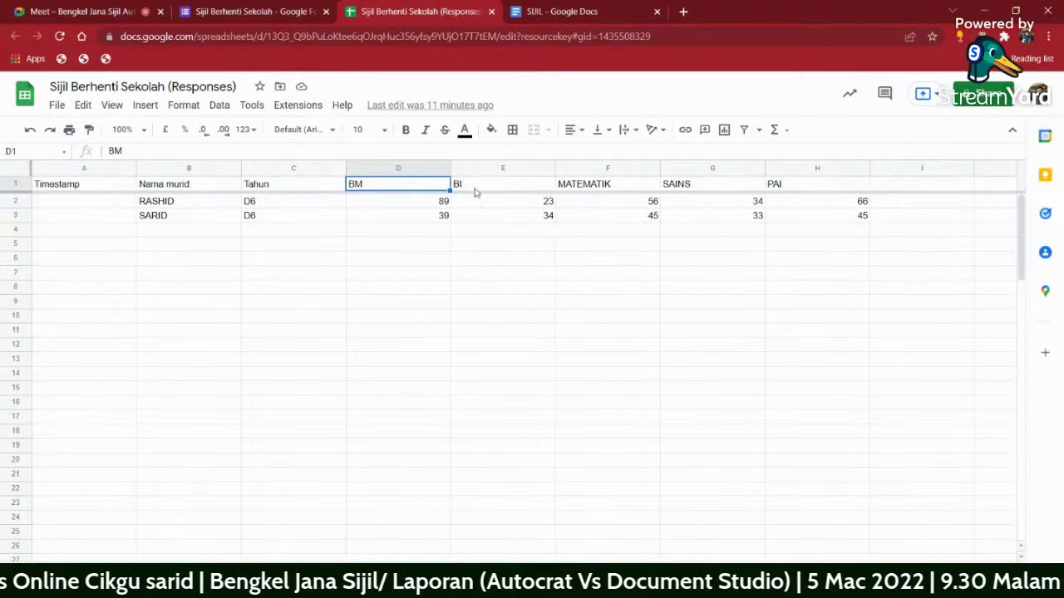
left_click(582, 16)
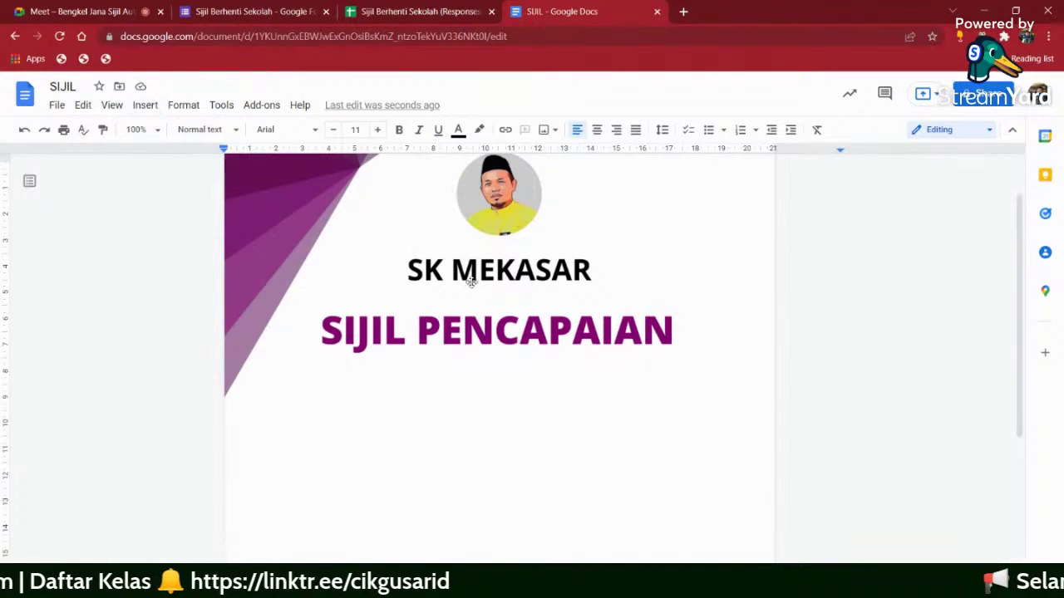
left_click(498, 378)
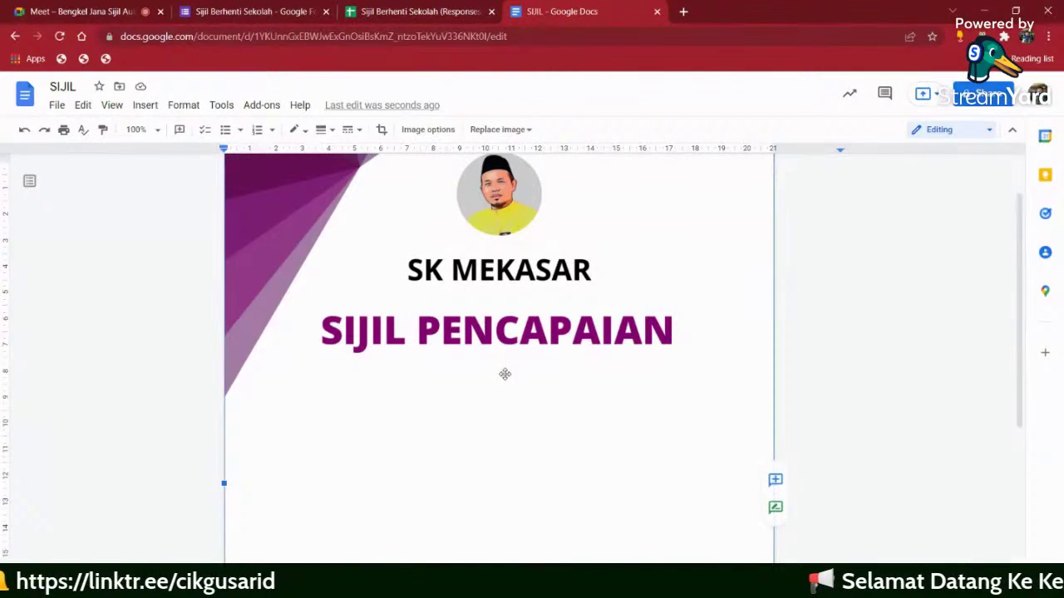
left_click(145, 108)
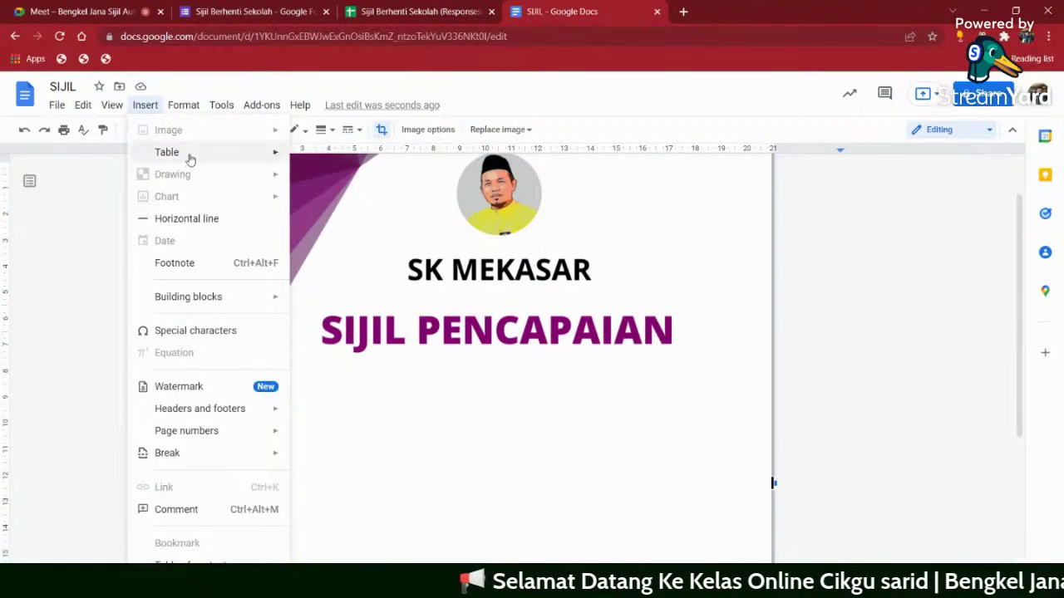
mouse_move(190, 157)
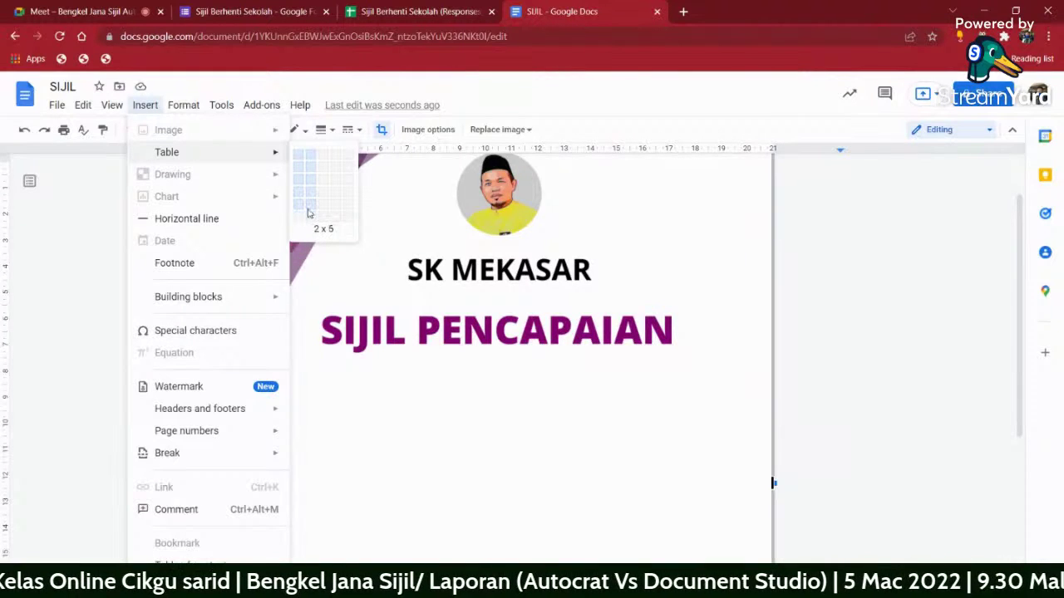
key("Escape")
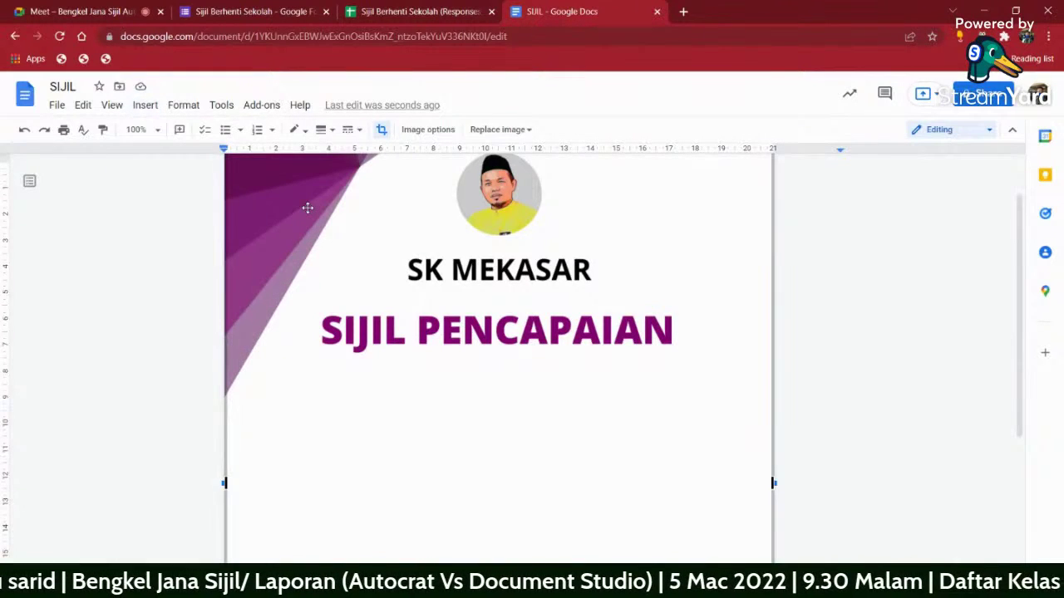
scroll(496, 330, "down", 10)
scroll(495, 330, "up", 10)
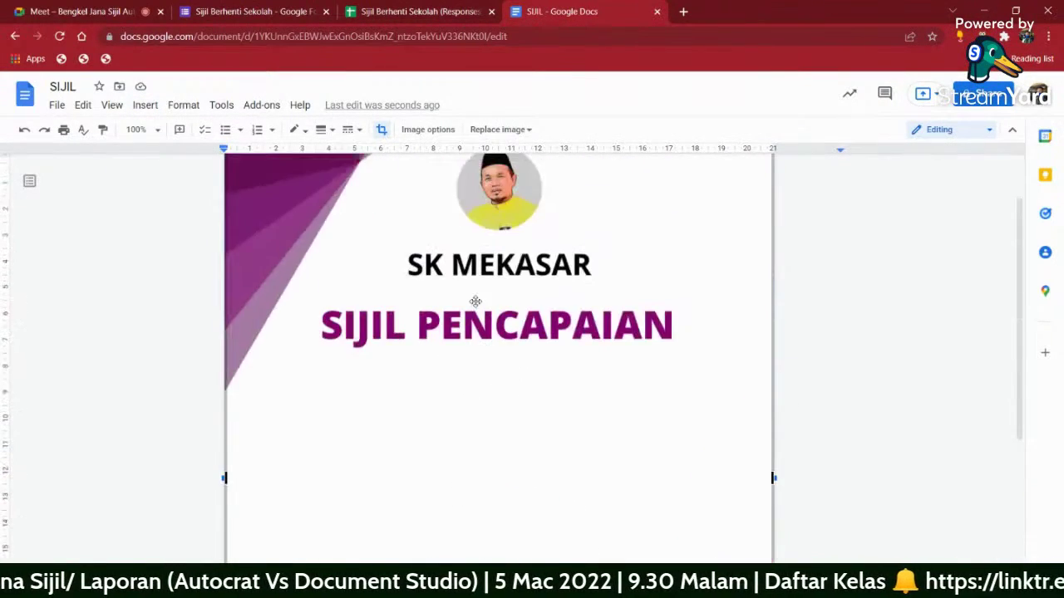
left_click(143, 108)
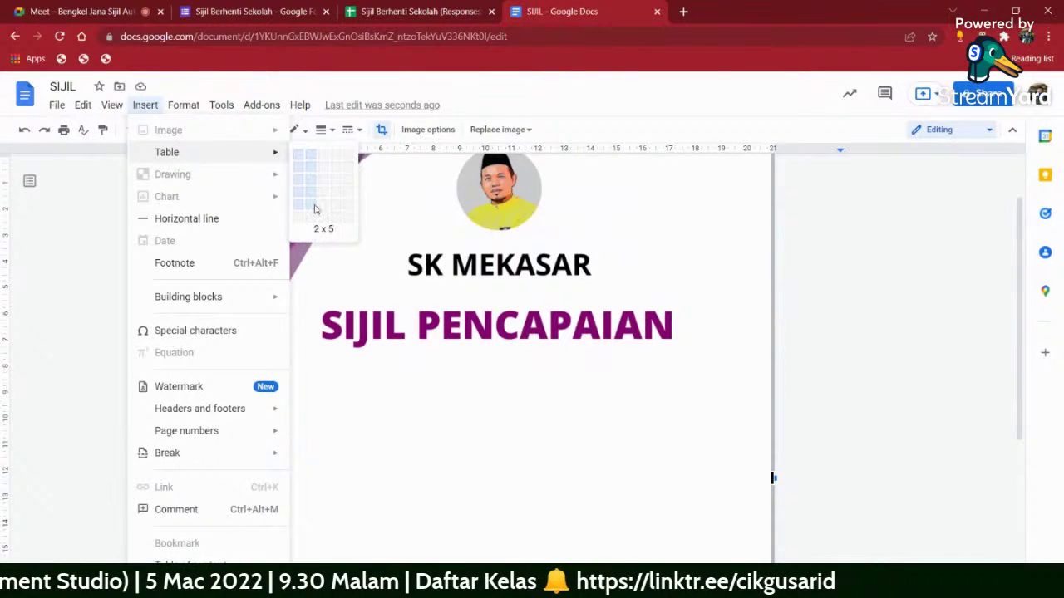
key("Escape")
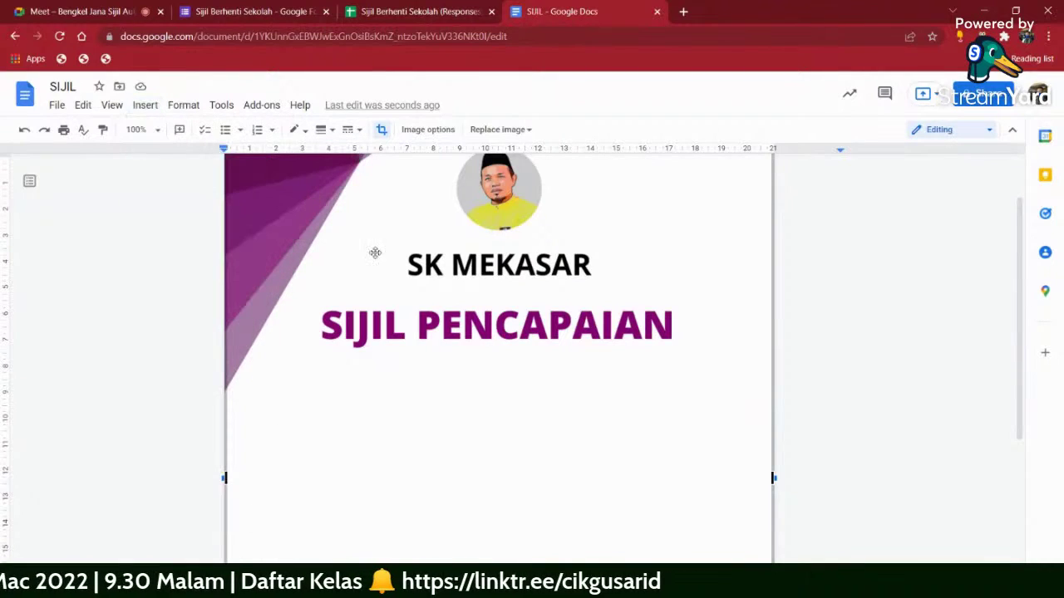
scroll(429, 377, "down", 5)
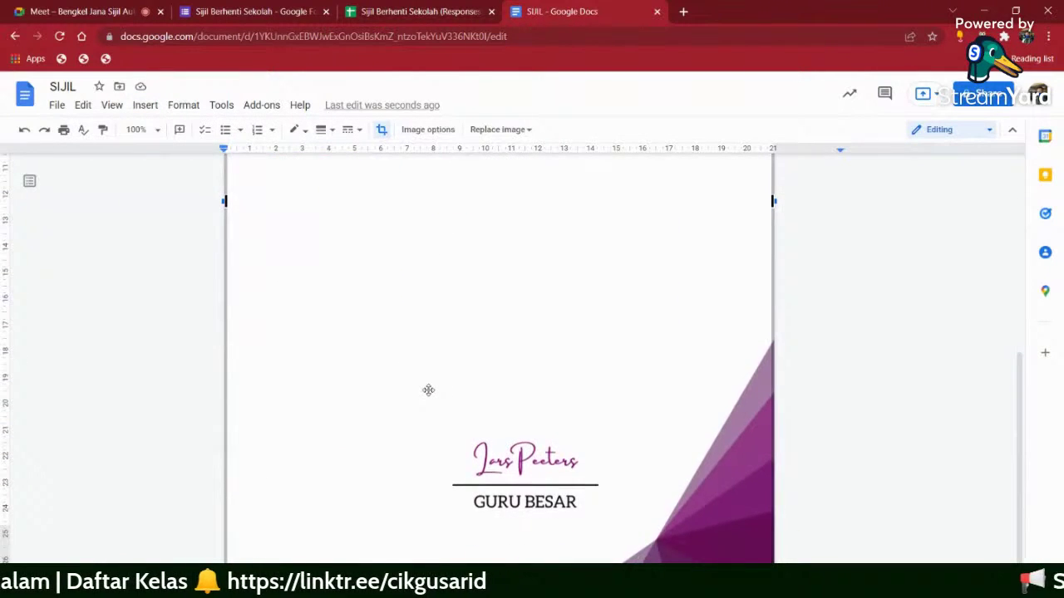
scroll(427, 390, "up", 10)
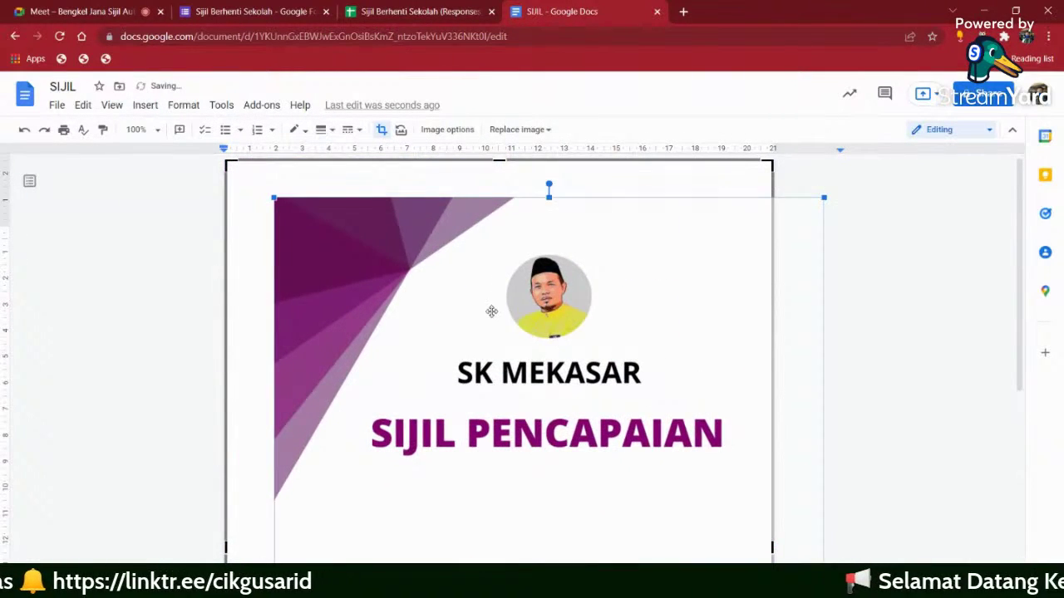
- Shift the image right, dismiss the watermarks announcement and add two blank lines
left_click_drag(492, 308, 683, 297)
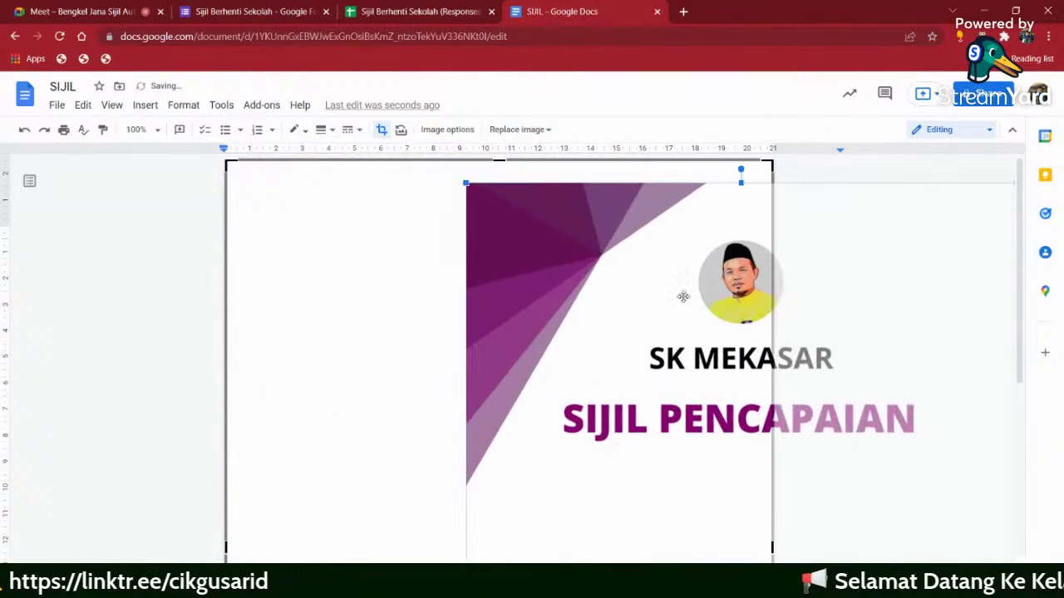
left_click(311, 226)
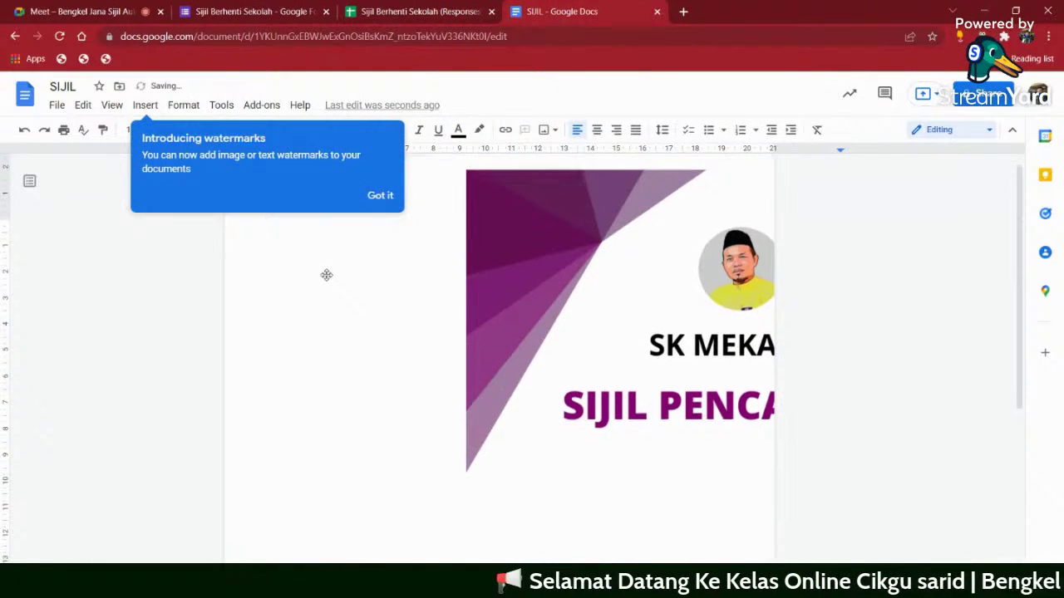
scroll(327, 304, "down", 8)
scroll(335, 316, "up", 9)
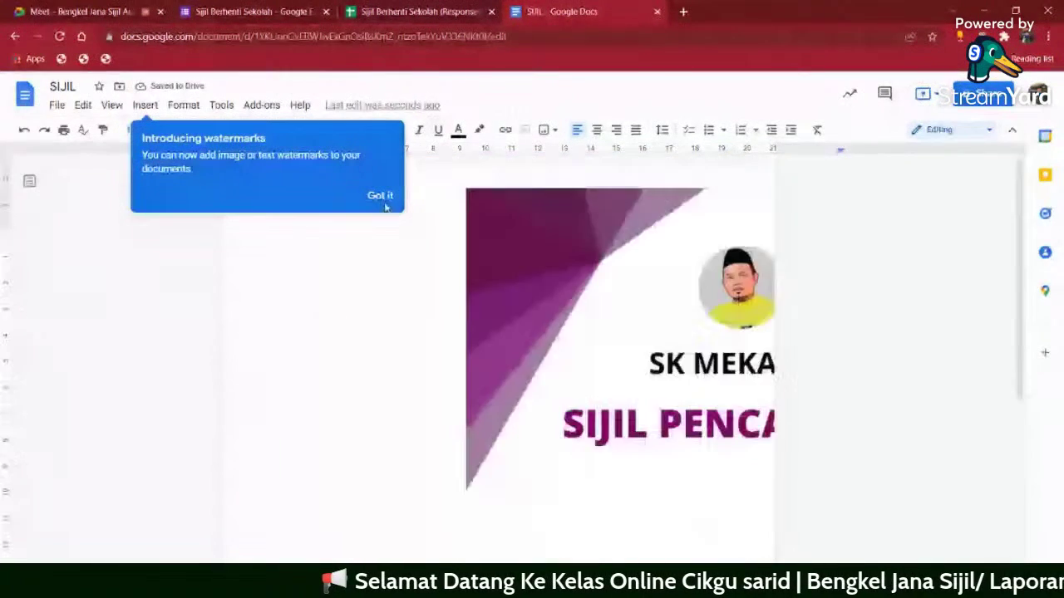
left_click(380, 196)
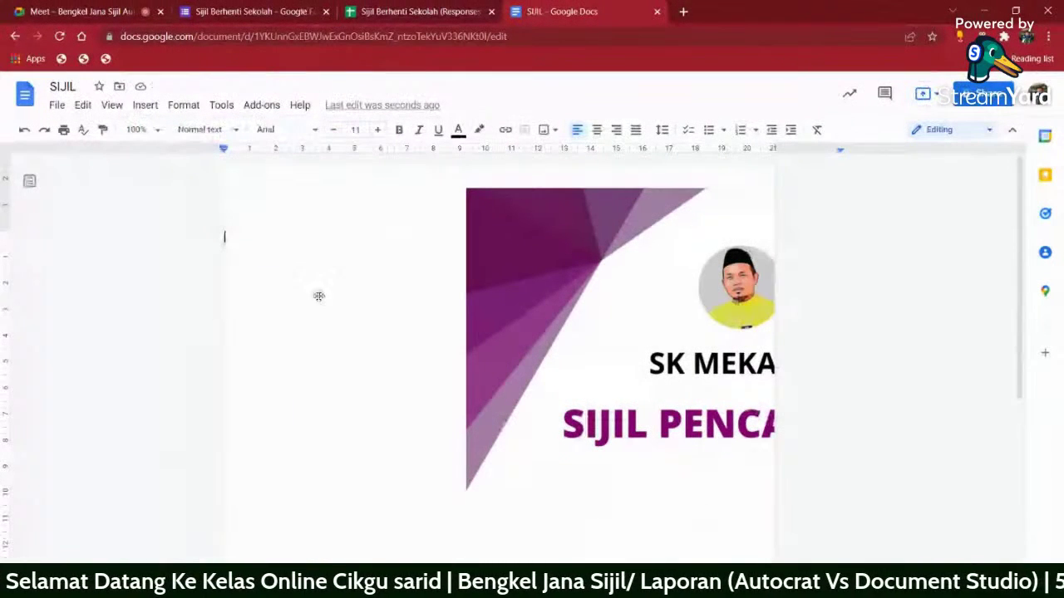
key("Return")
key("Return")
key("Return")
key("Return")
key("Return")
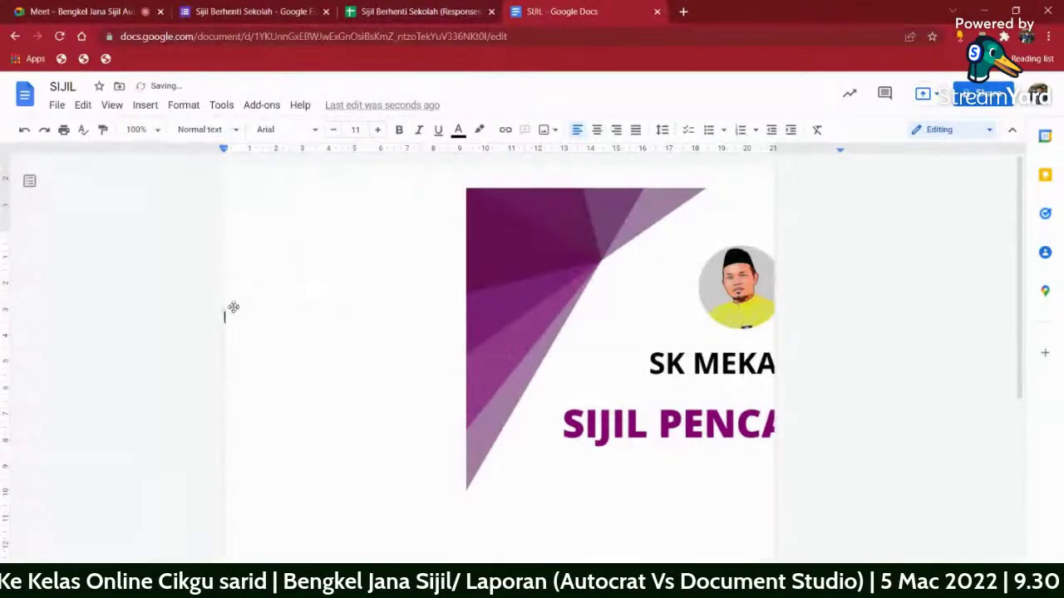
key("Return")
key("Return")
key("Return")
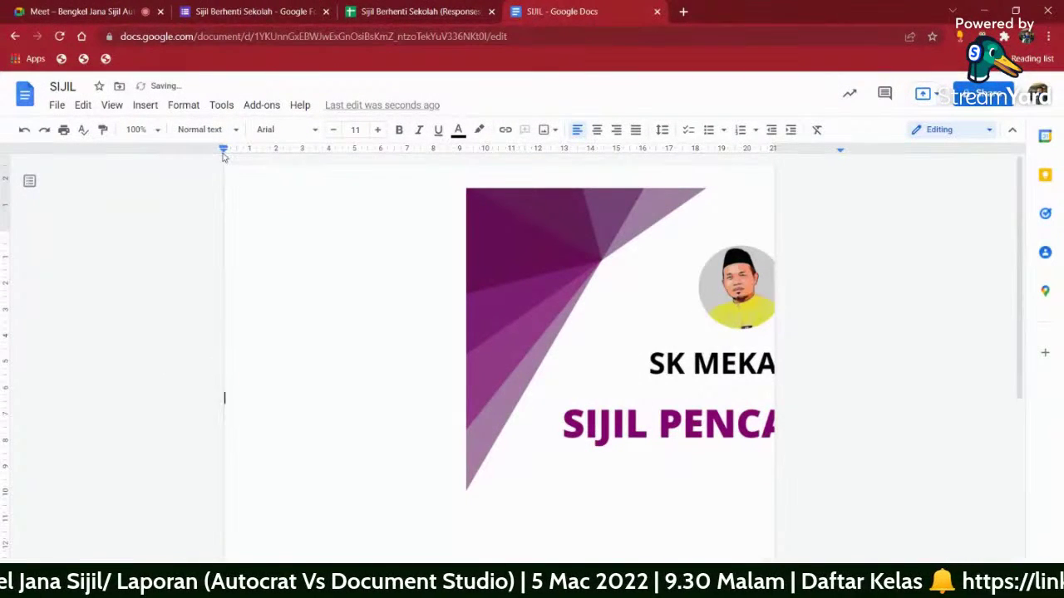
- Move the line's left indent right and delete the certificate image
left_click_drag(223, 155, 289, 153)
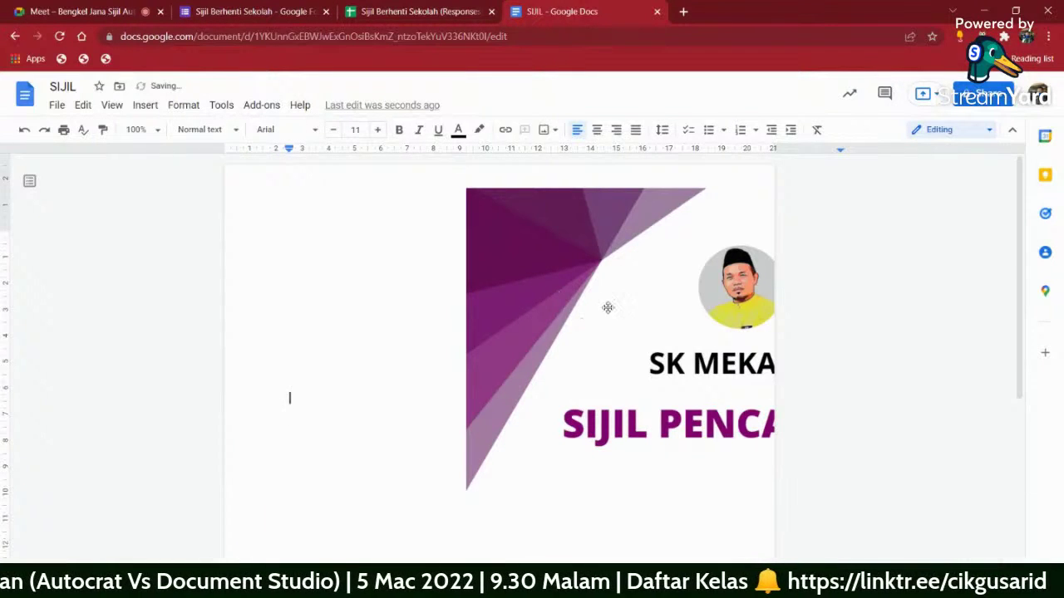
left_click_drag(608, 308, 393, 237)
left_click_drag(466, 324, 621, 313)
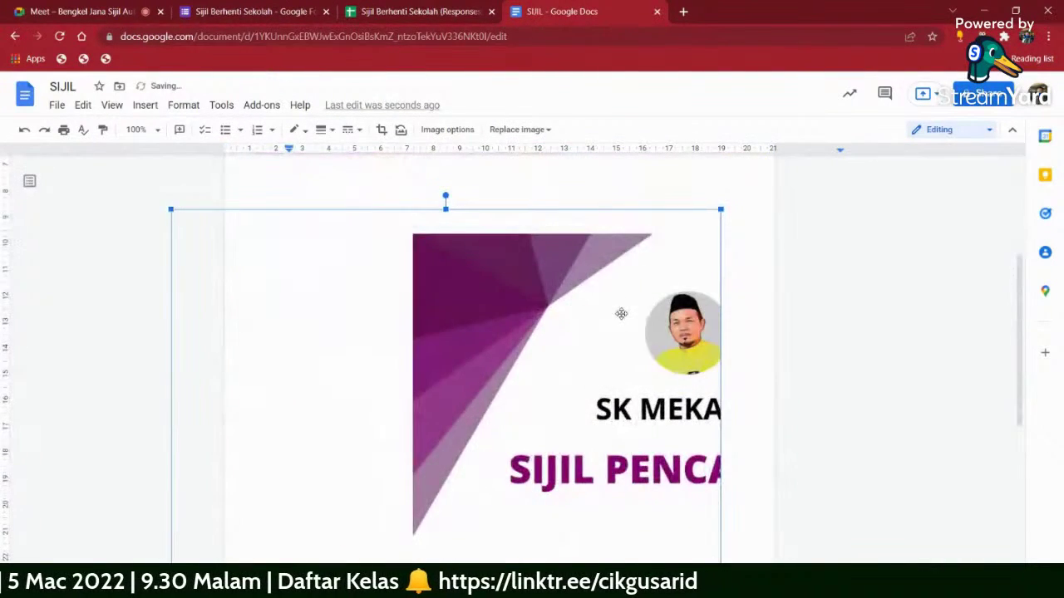
key("Delete")
scroll(541, 285, "up", 3)
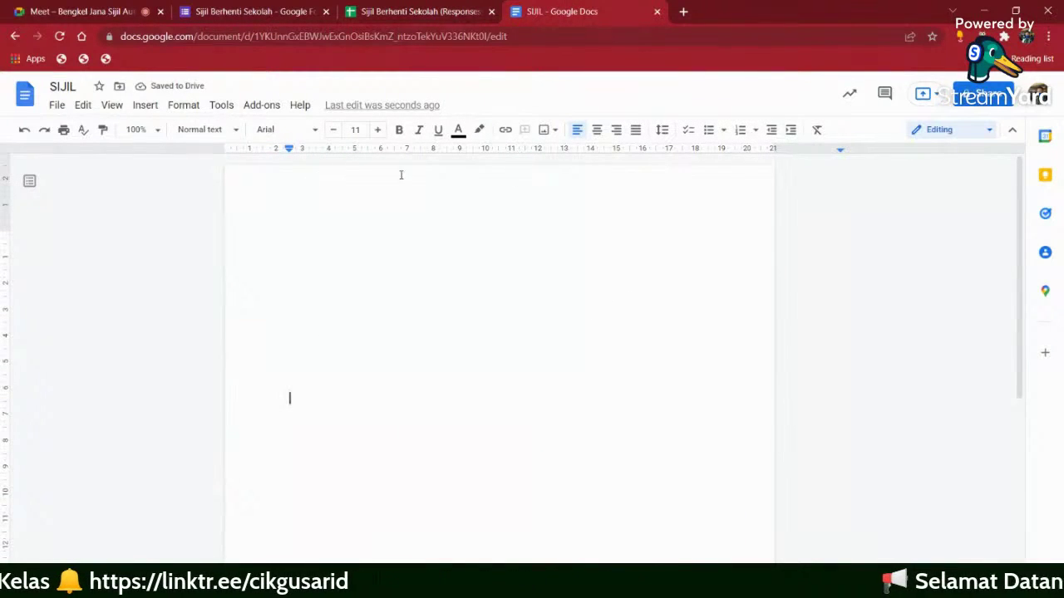
- Adjust the ruler indents and add a centred <<>> placeholder line
left_click_drag(226, 158, 289, 158)
left_click_drag(359, 151, 314, 149)
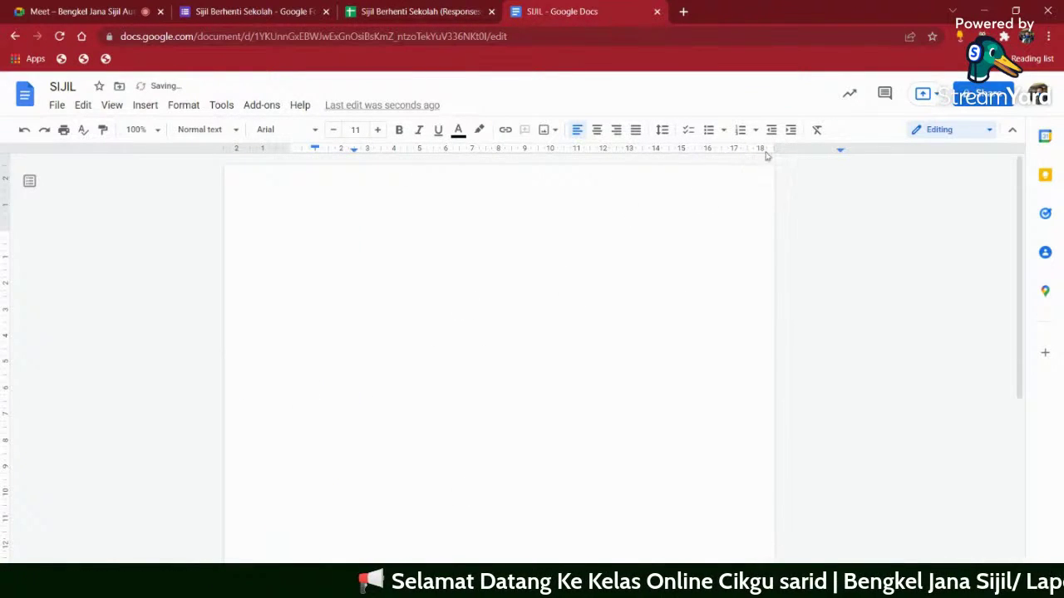
left_click_drag(761, 150, 722, 150)
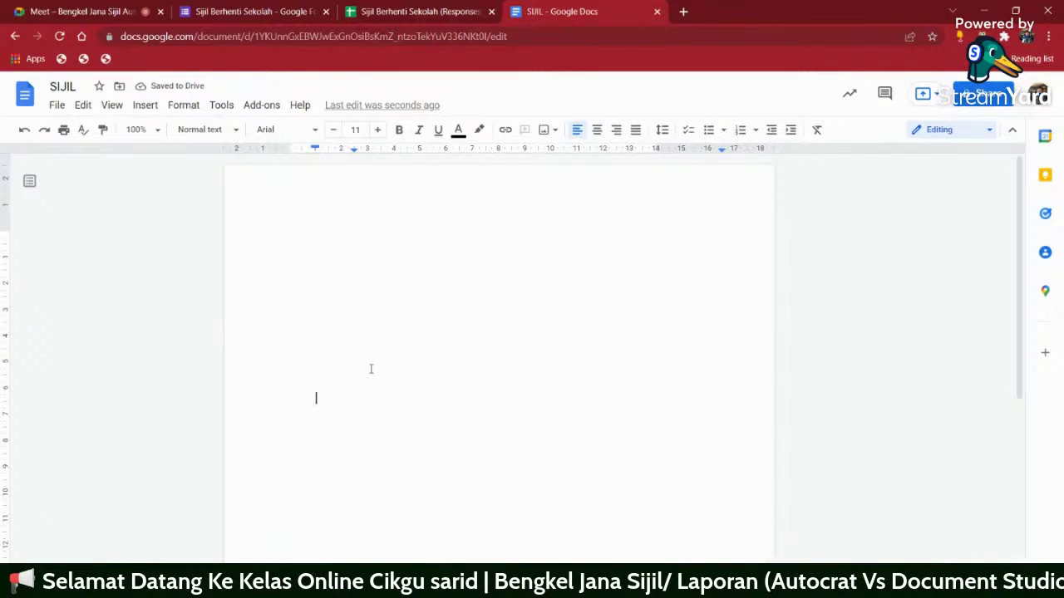
type("<<>>")
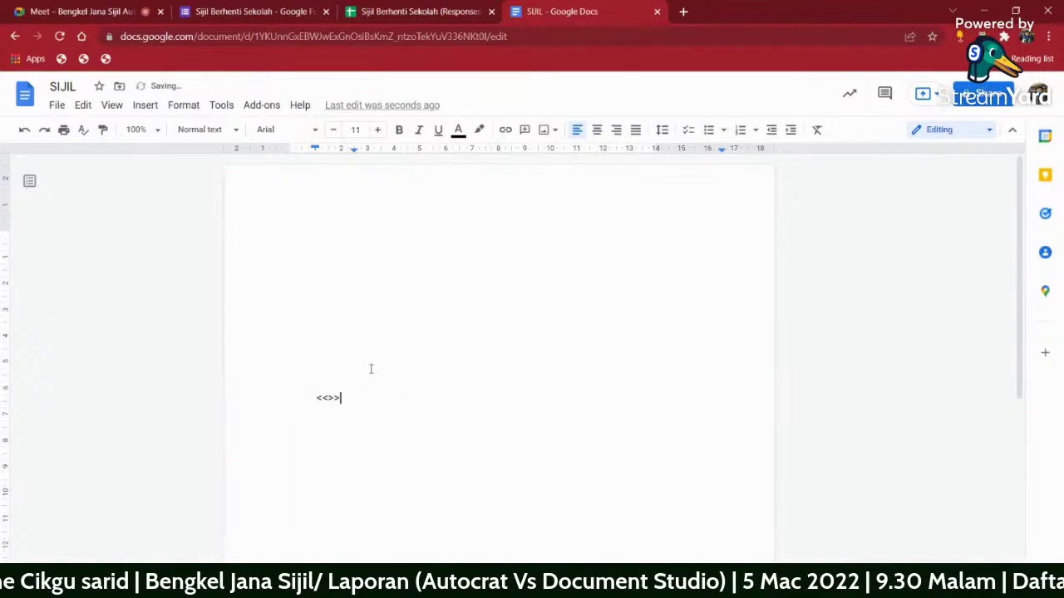
left_click_drag(331, 396, 330, 375)
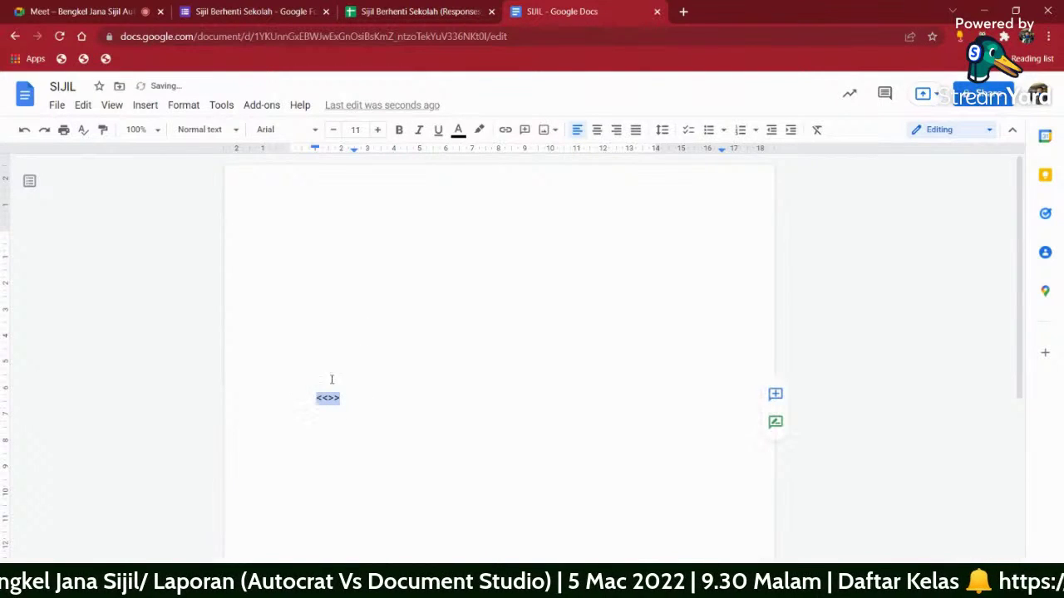
left_click(596, 131)
left_click(534, 395)
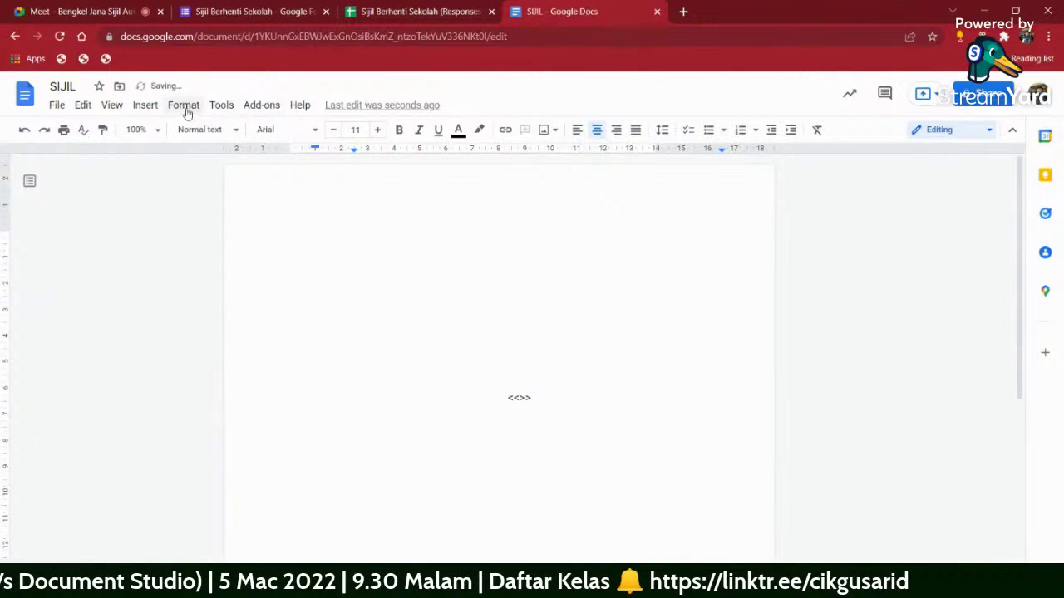
- Insert a two-column, five-row table below the placeholder
left_click(145, 106)
mouse_move(204, 158)
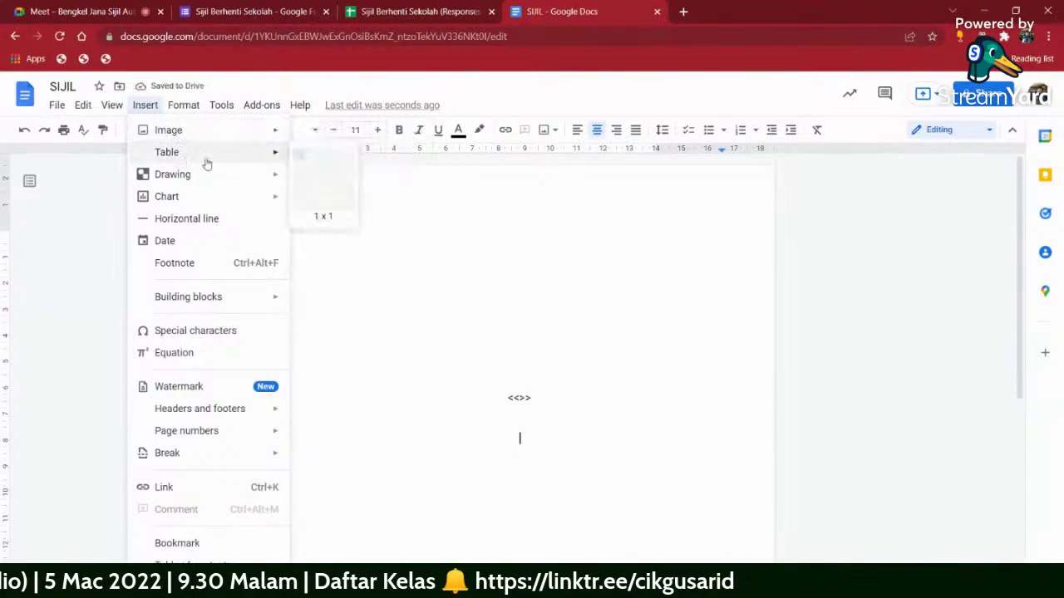
left_click(307, 210)
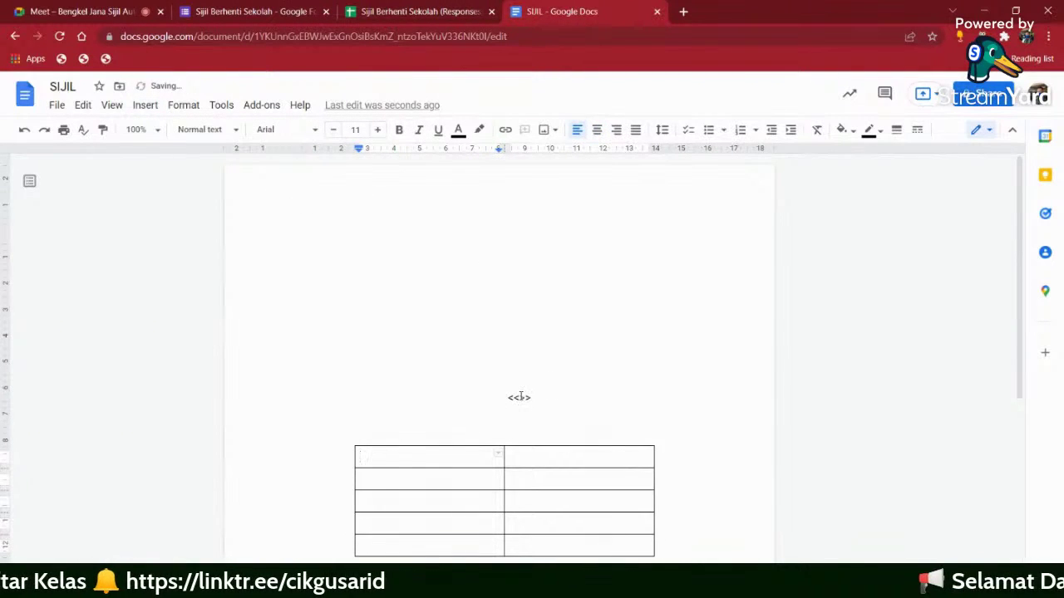
- Copy the 'Nama murid' header from the responses sheet and paste it inside the brackets
left_click(415, 11)
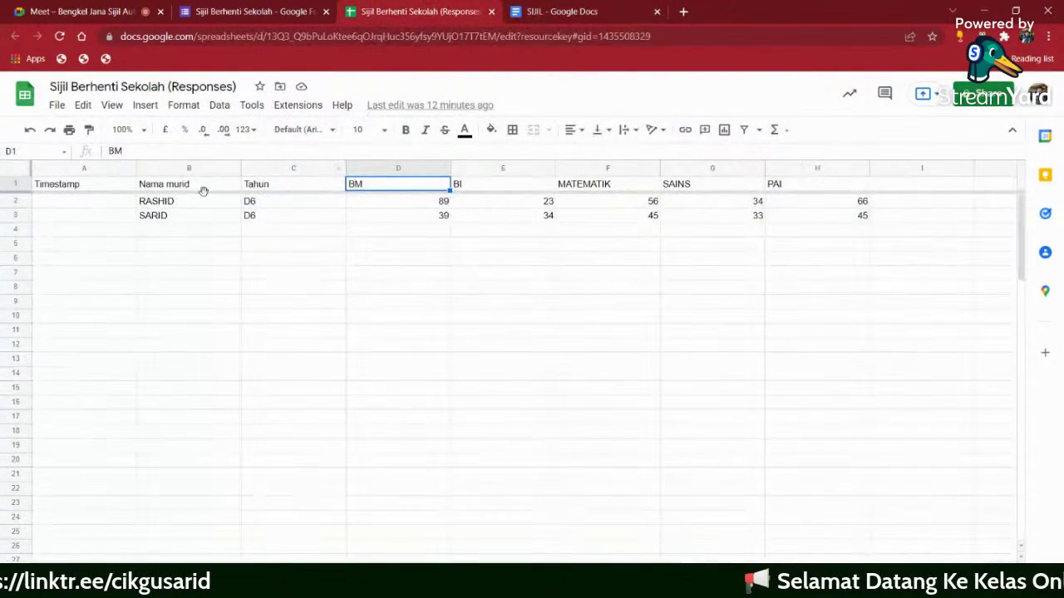
right_click(174, 190)
left_click(210, 223)
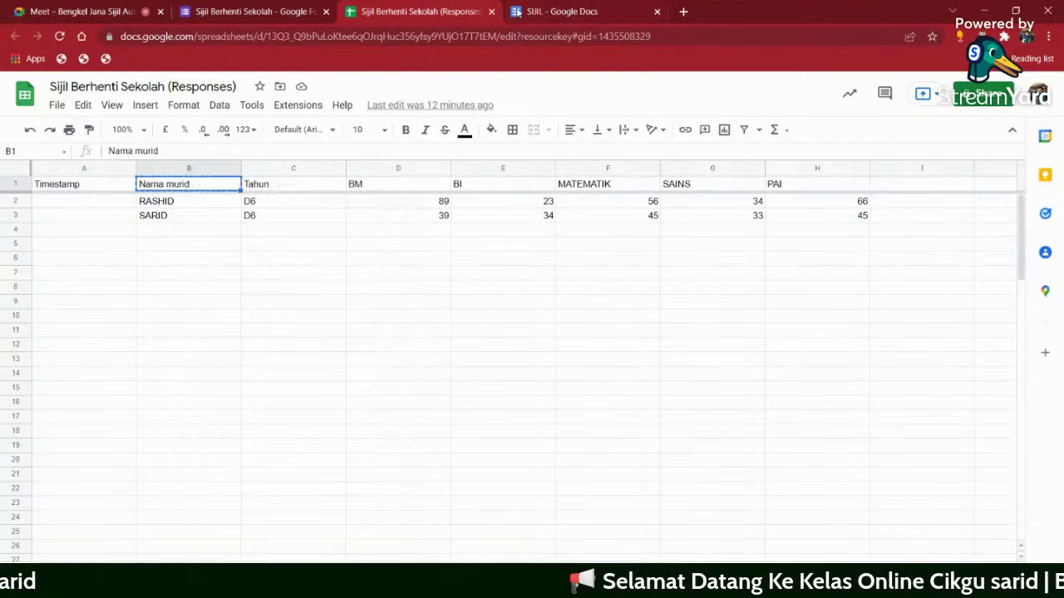
left_click(516, 12)
right_click(519, 399)
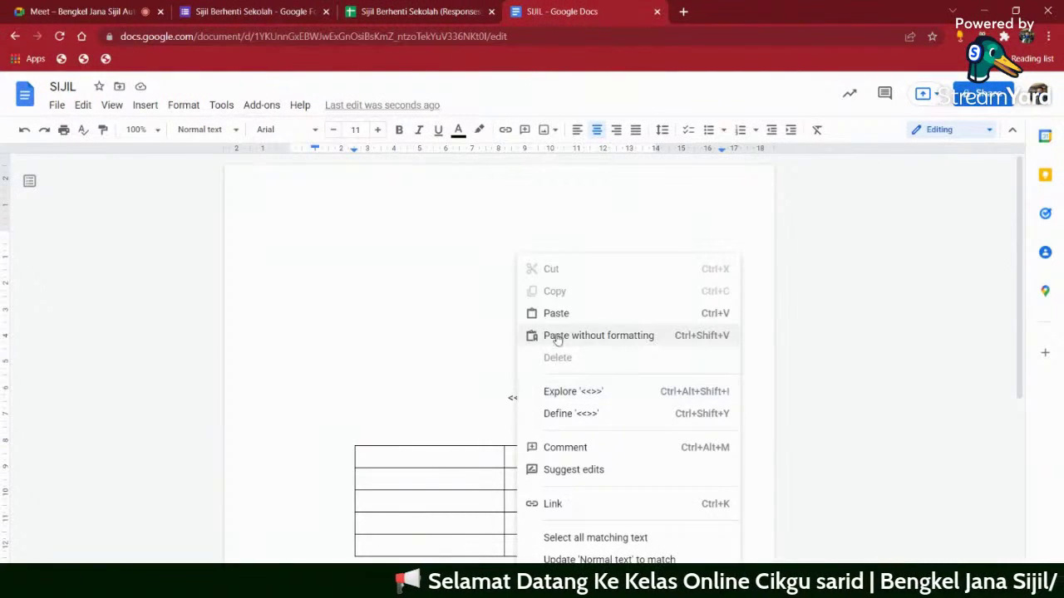
left_click(562, 335)
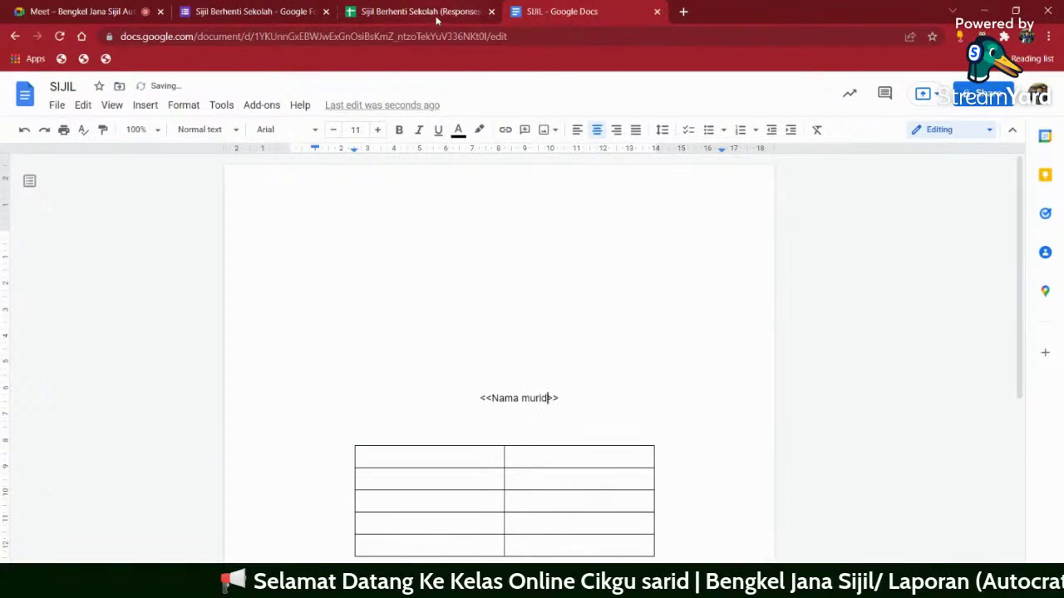
- Copy the subject headers BM through PAI (D1:H1) from the responses spreadsheet
left_click(436, 13)
left_click_drag(374, 188, 823, 190)
right_click(778, 191)
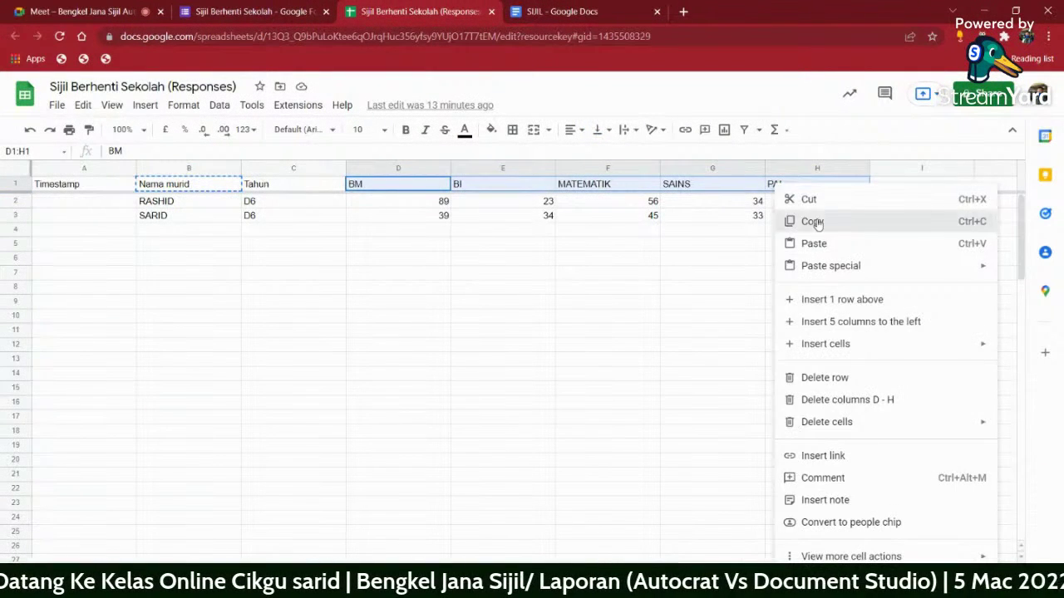
left_click(806, 221)
left_click(569, 12)
- Copy the BM header from the responses sheet into the table's first label cell
left_click(427, 458)
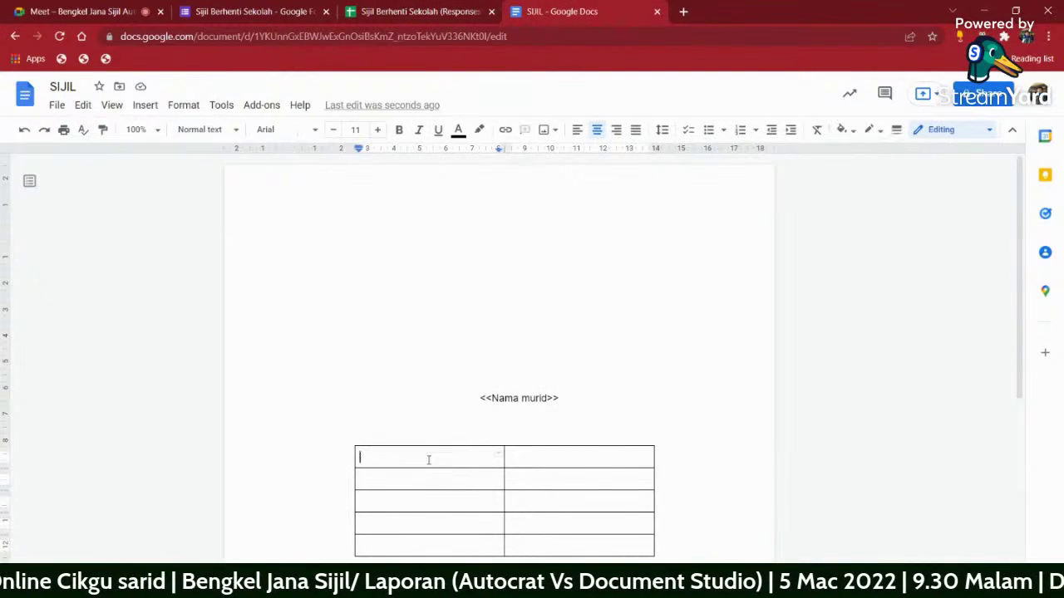
right_click(427, 458)
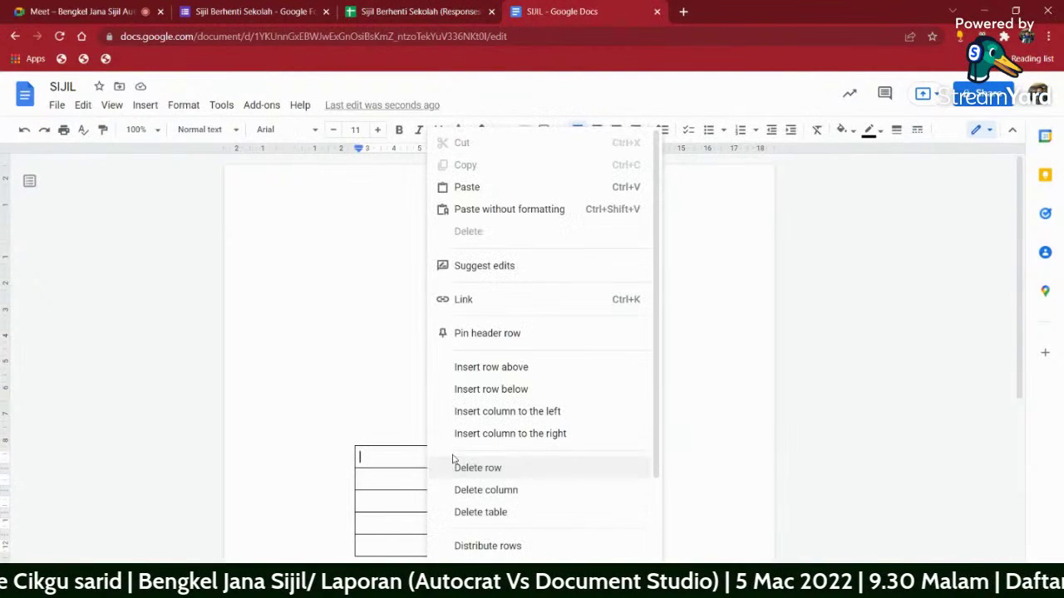
left_click(385, 482)
left_click(387, 458)
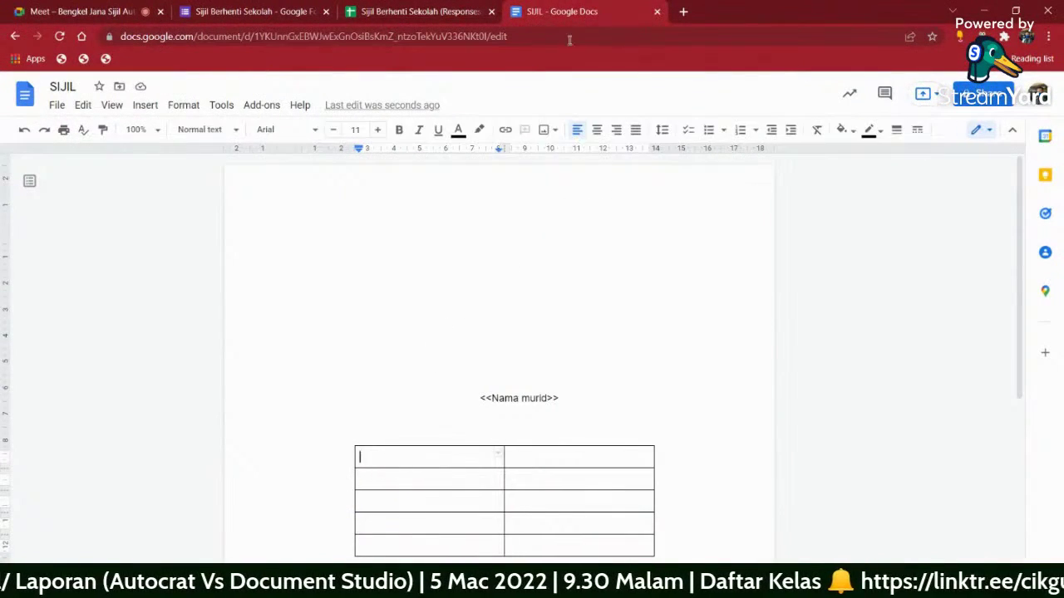
left_click(431, 8)
left_click(390, 190)
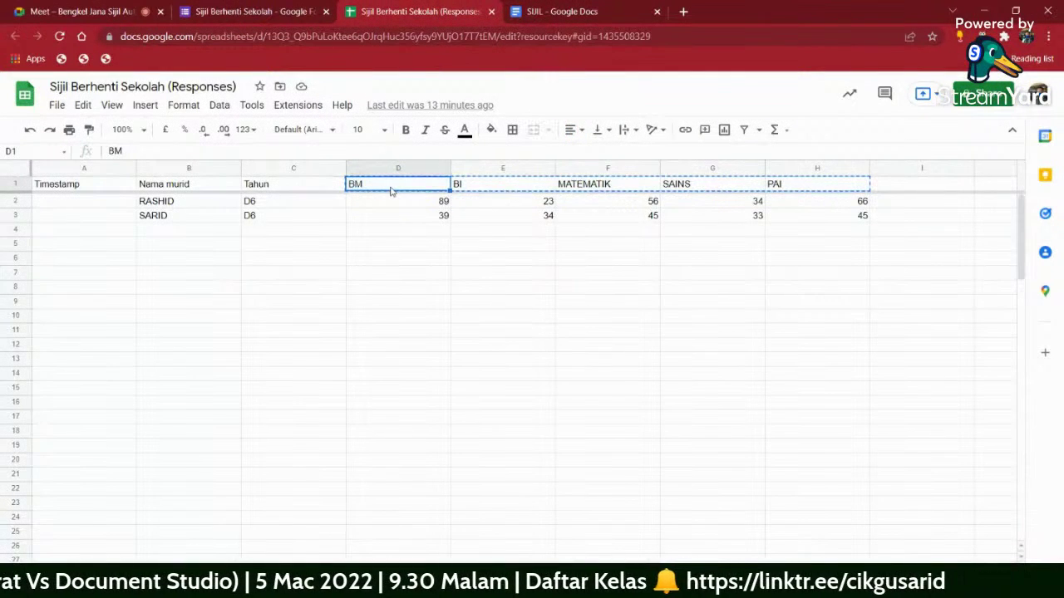
right_click(390, 191)
left_click(428, 225)
left_click(565, 11)
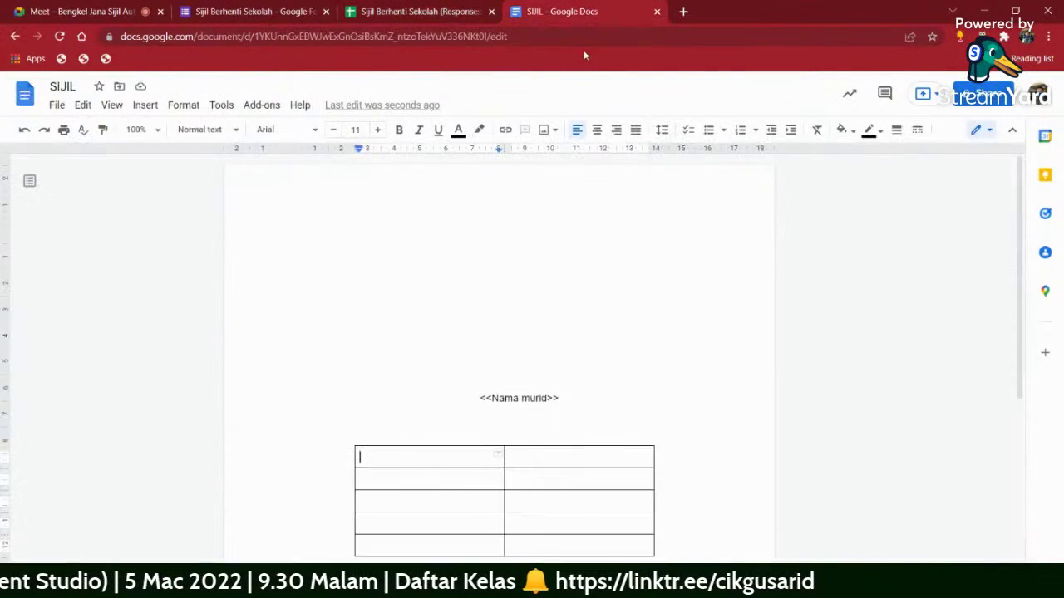
right_click(393, 463)
left_click(461, 189)
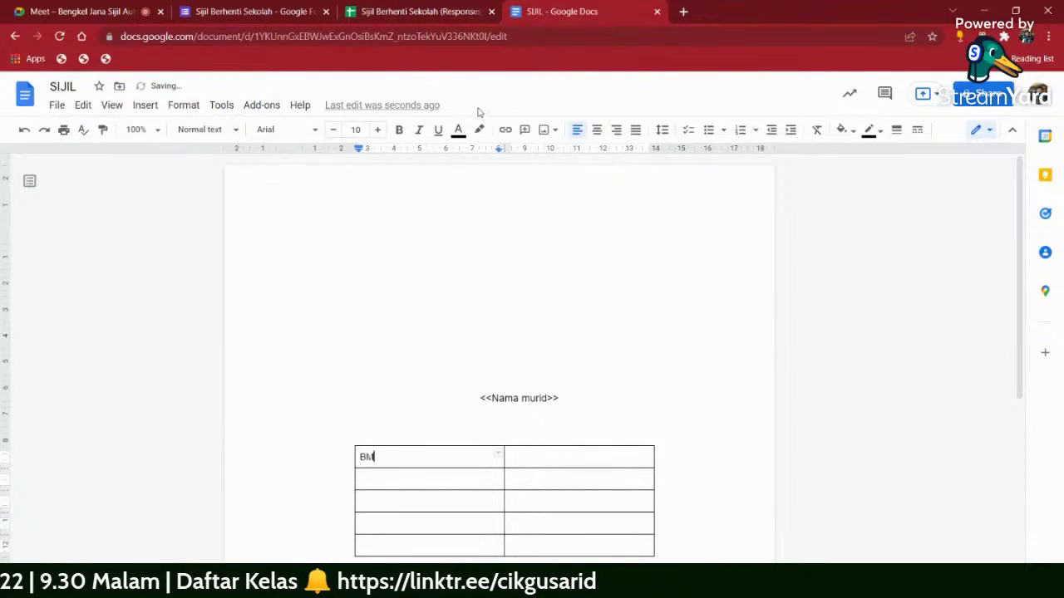
- Type an empty <<>> placeholder in the first value cell and paste it into rows 2-5
left_click(562, 459)
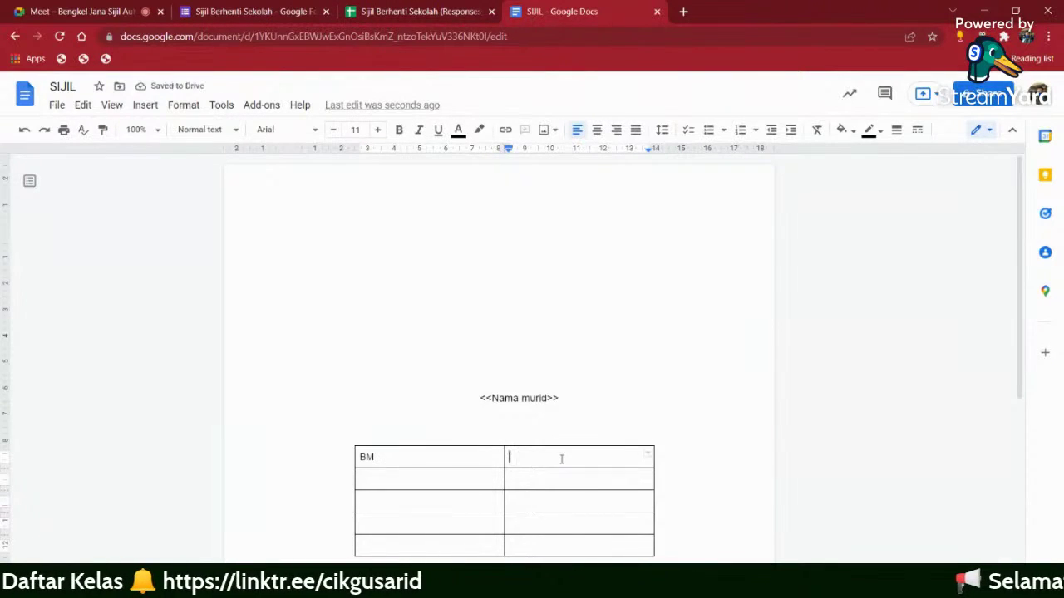
type("<<")
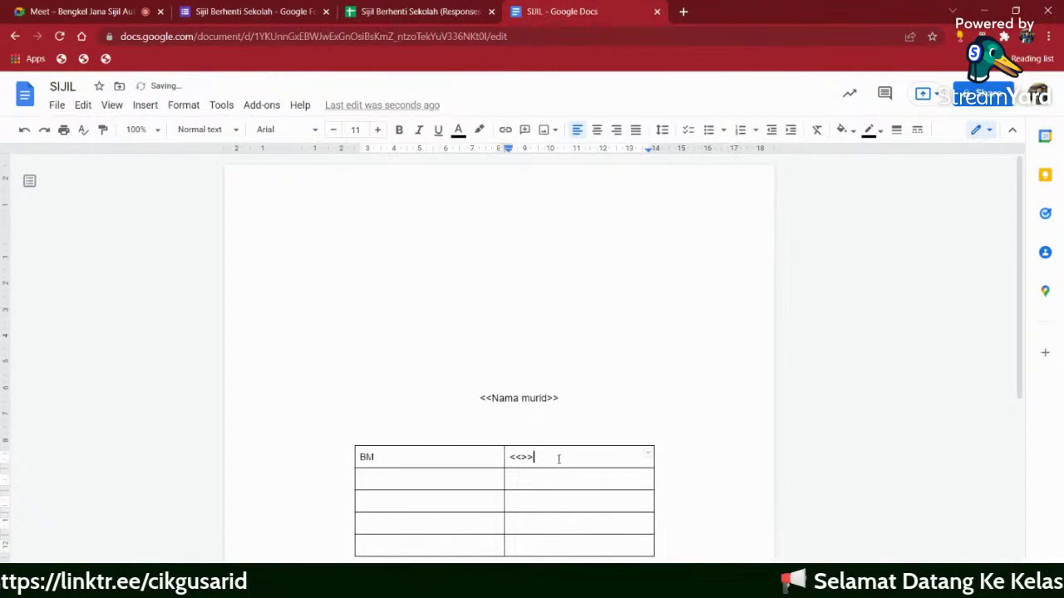
type(">>")
triple_click(551, 455)
left_click(506, 456)
left_click(539, 453)
left_click_drag(539, 454, 509, 457)
right_click(511, 457)
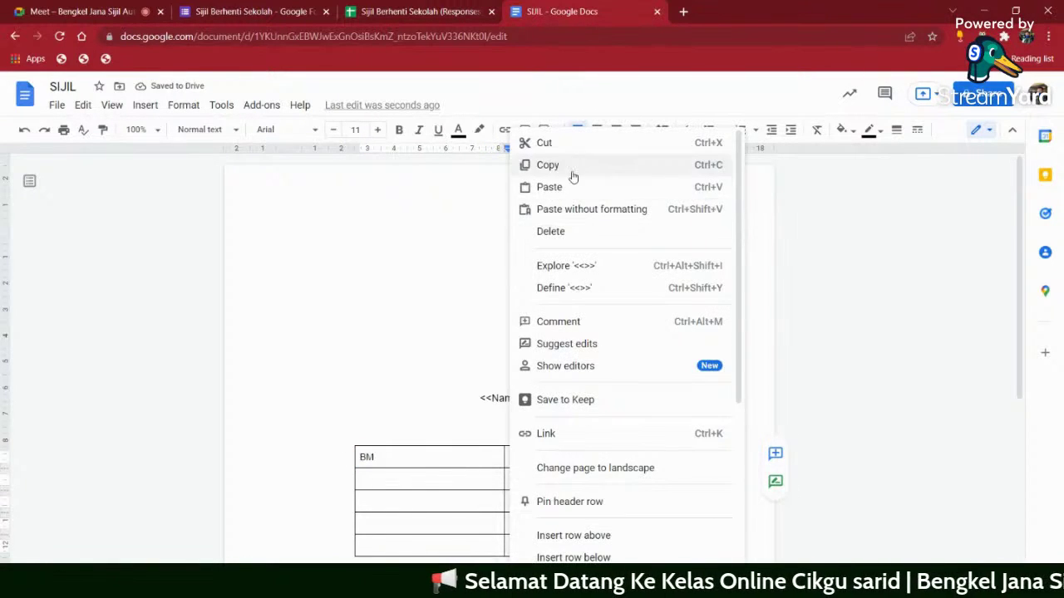
left_click(548, 165)
left_click_drag(567, 484, 563, 541)
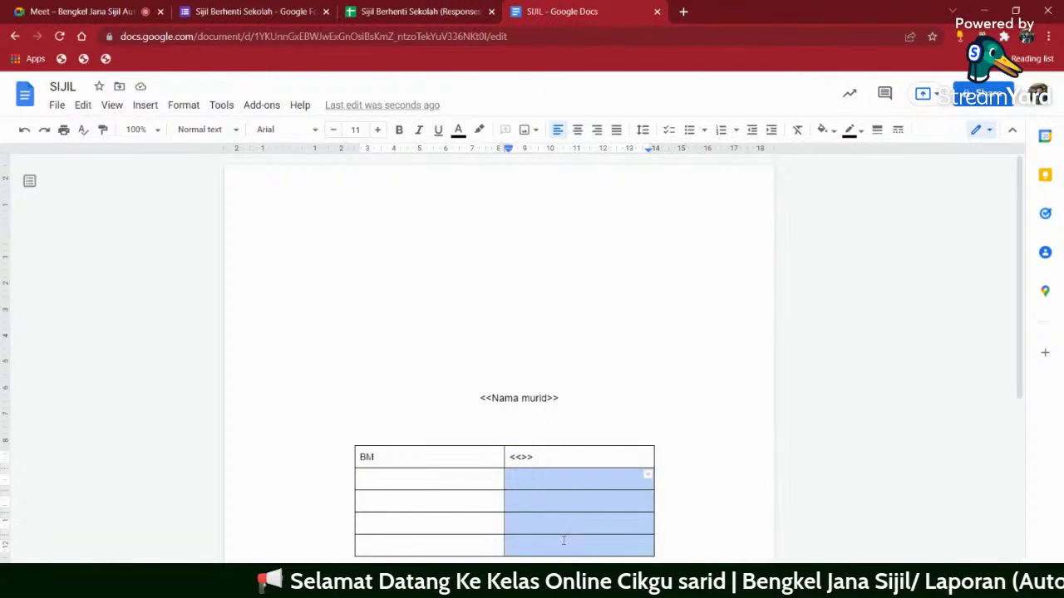
right_click(559, 508)
left_click(642, 211)
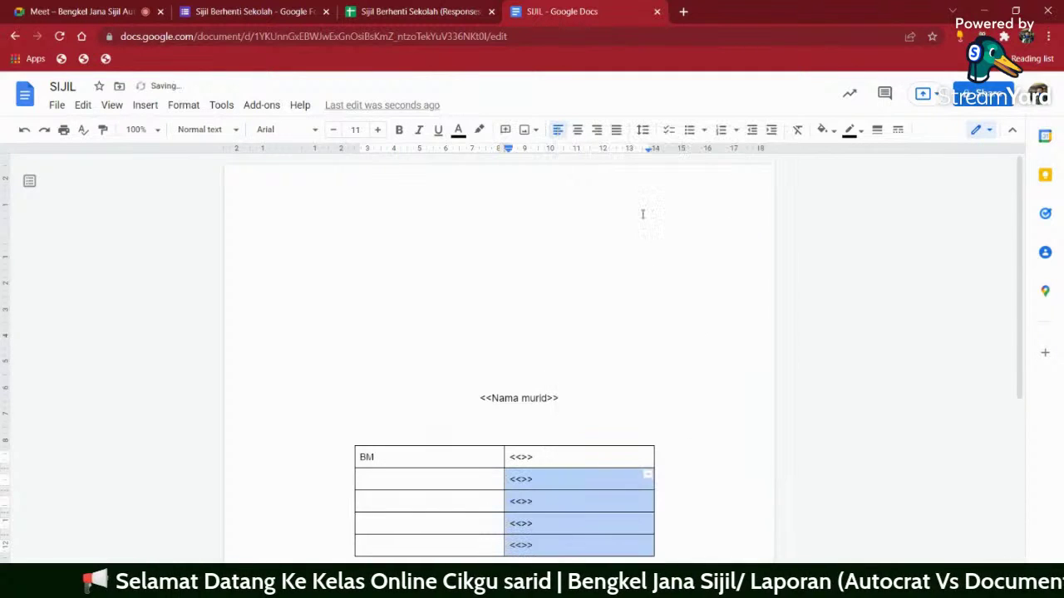
- Paste the BI header into row 2 as its label and as the <<BI>> placeholder
left_click(423, 12)
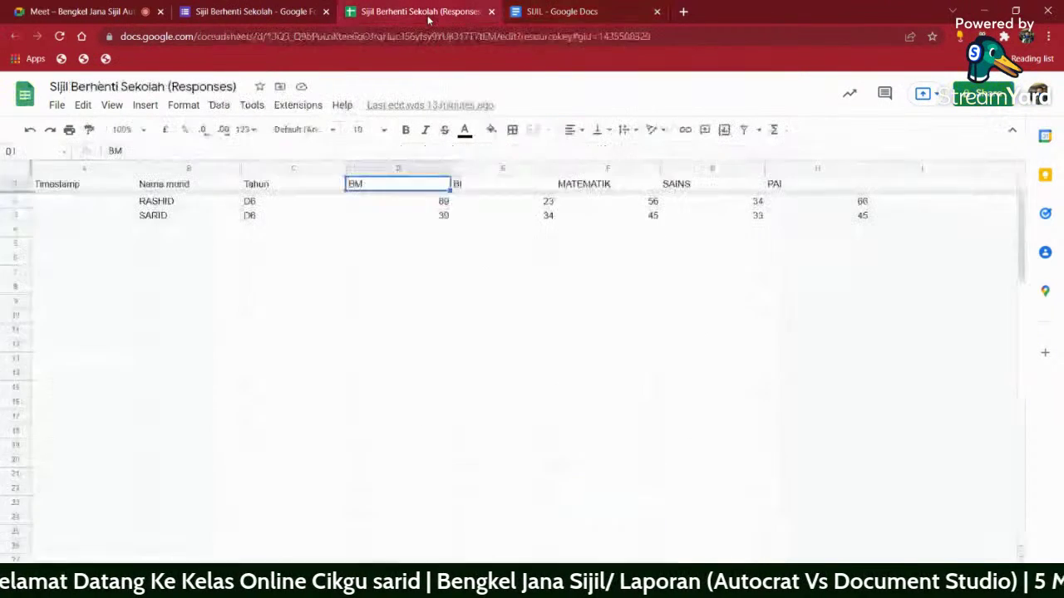
left_click(478, 186)
right_click(479, 188)
left_click(512, 225)
key("ctrl+Tab")
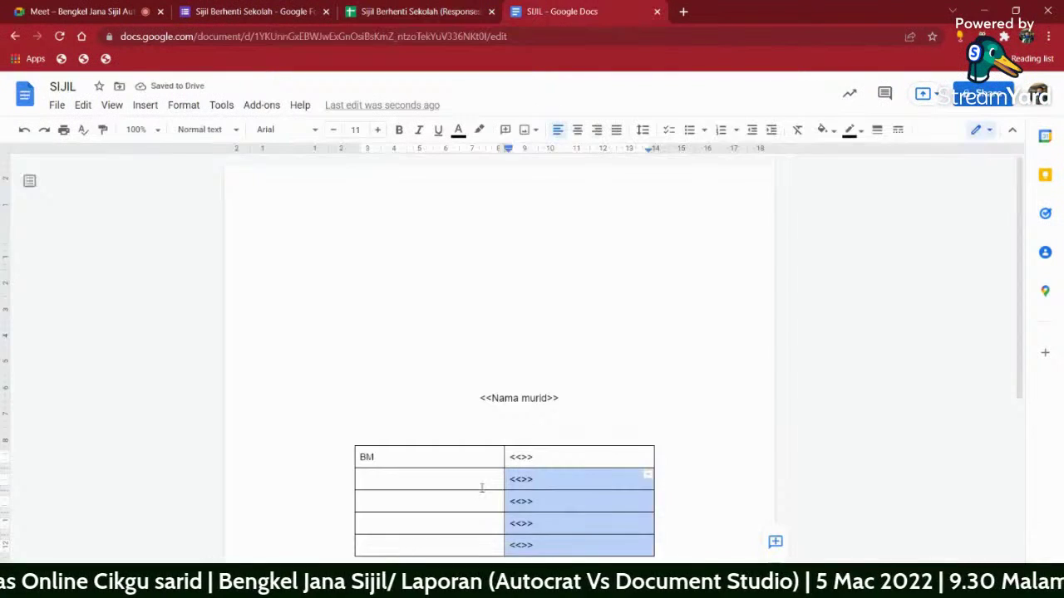
left_click(408, 490)
right_click(407, 490)
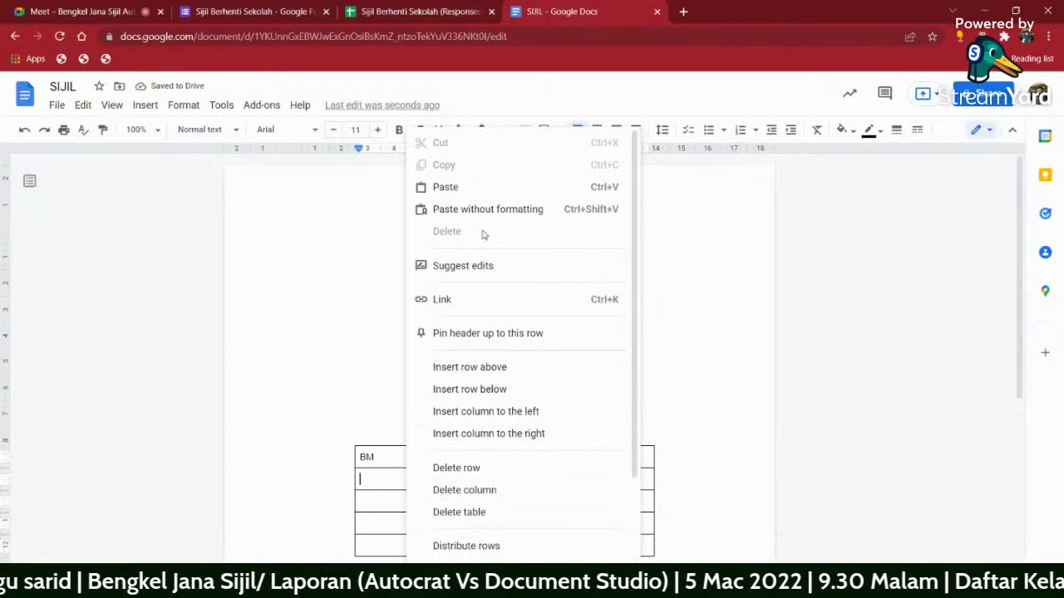
left_click(468, 187)
left_click(525, 478)
right_click(526, 479)
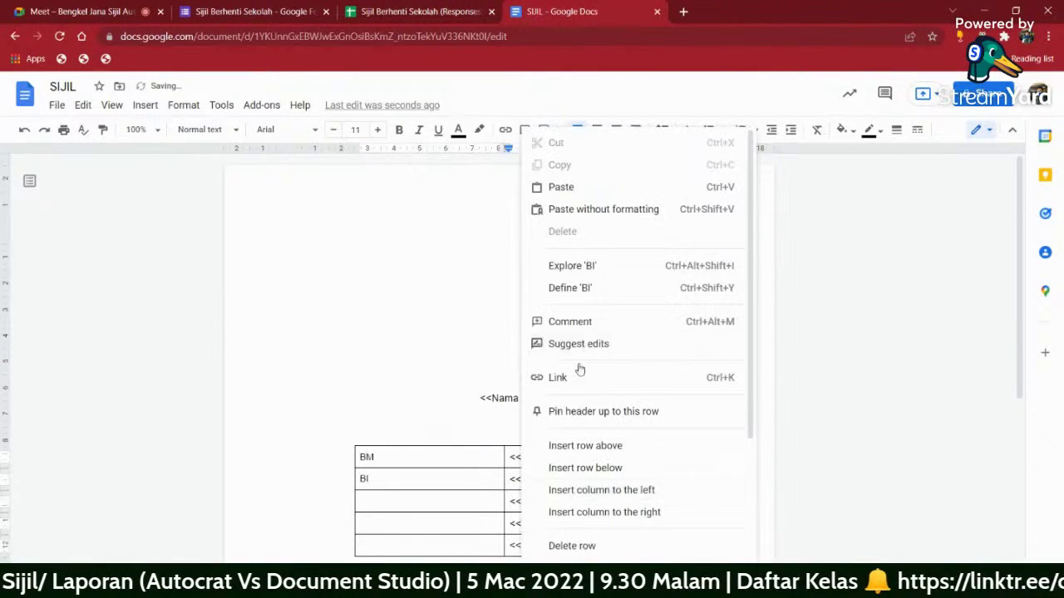
left_click(565, 186)
- Paste the MATEMATIK header into row 3 as its label and as <<MATEMATIK>>
key("ctrl+shift+Tab")
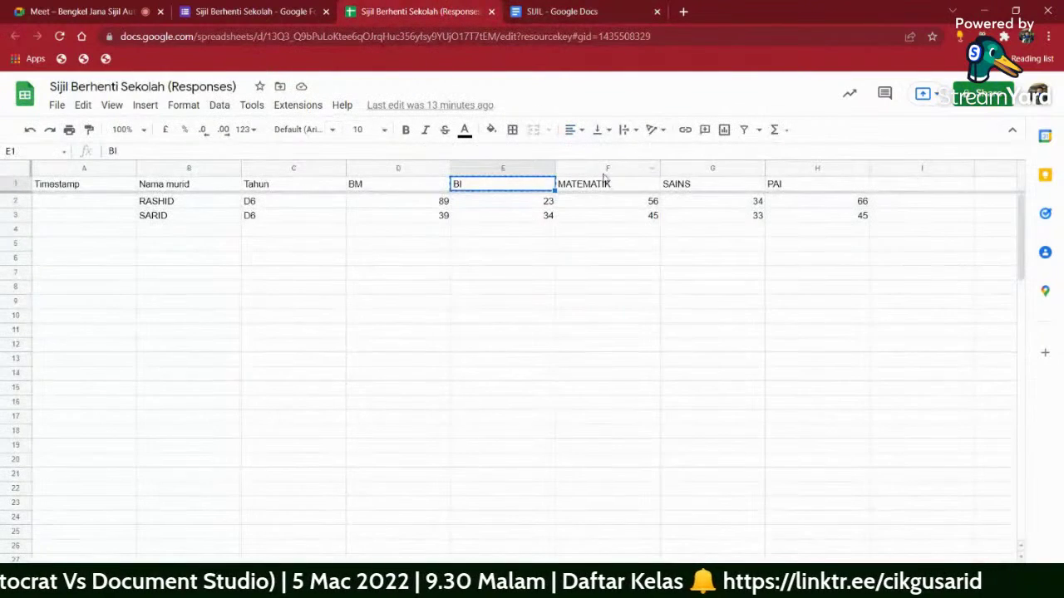
right_click(601, 182)
left_click(631, 219)
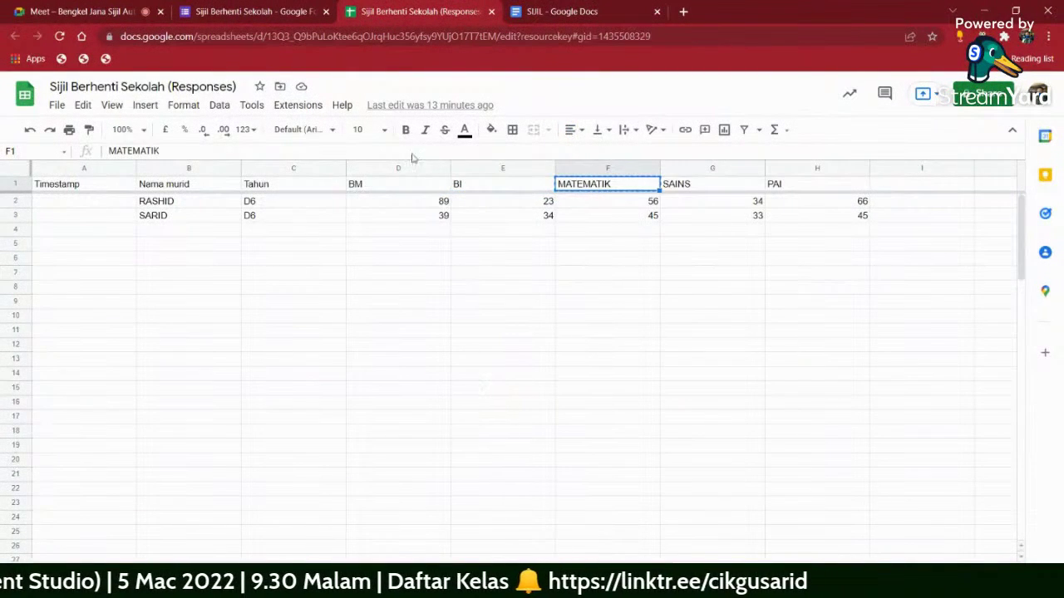
left_click(532, 13)
left_click(395, 499)
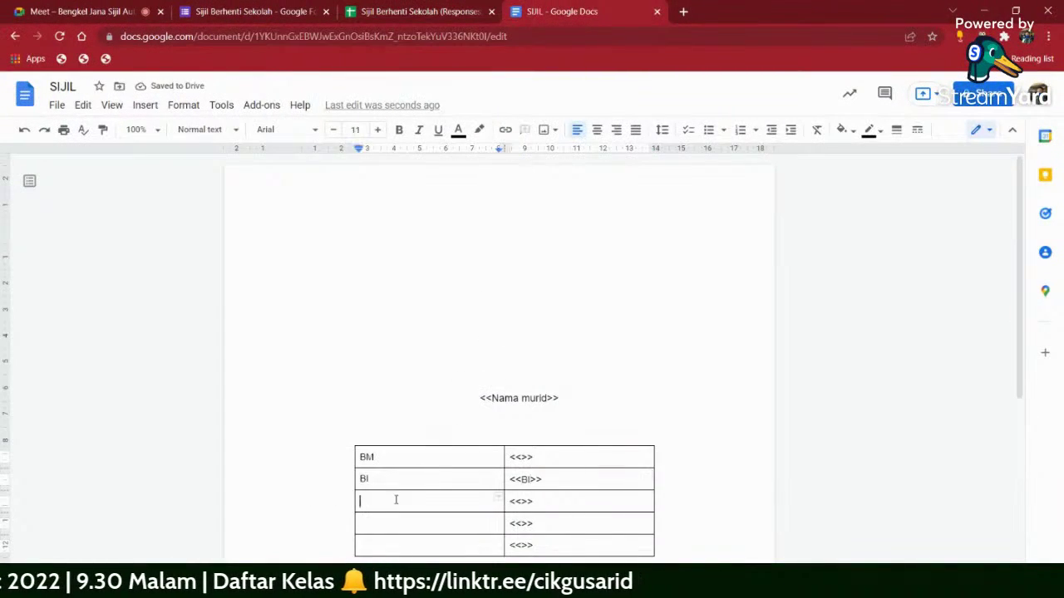
right_click(395, 499)
left_click(465, 184)
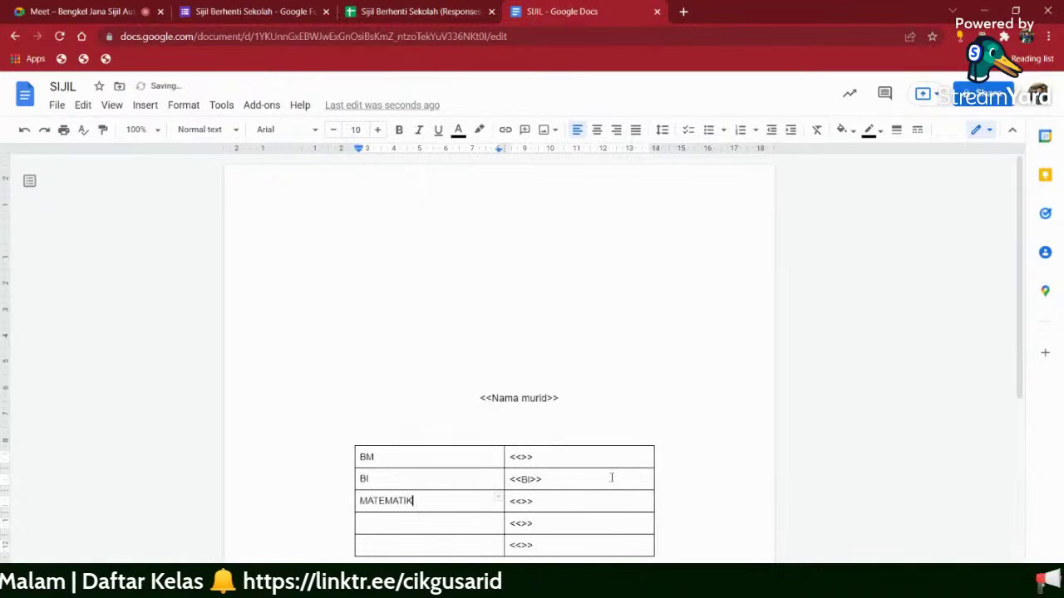
left_click(521, 501)
right_click(521, 501)
left_click(550, 190)
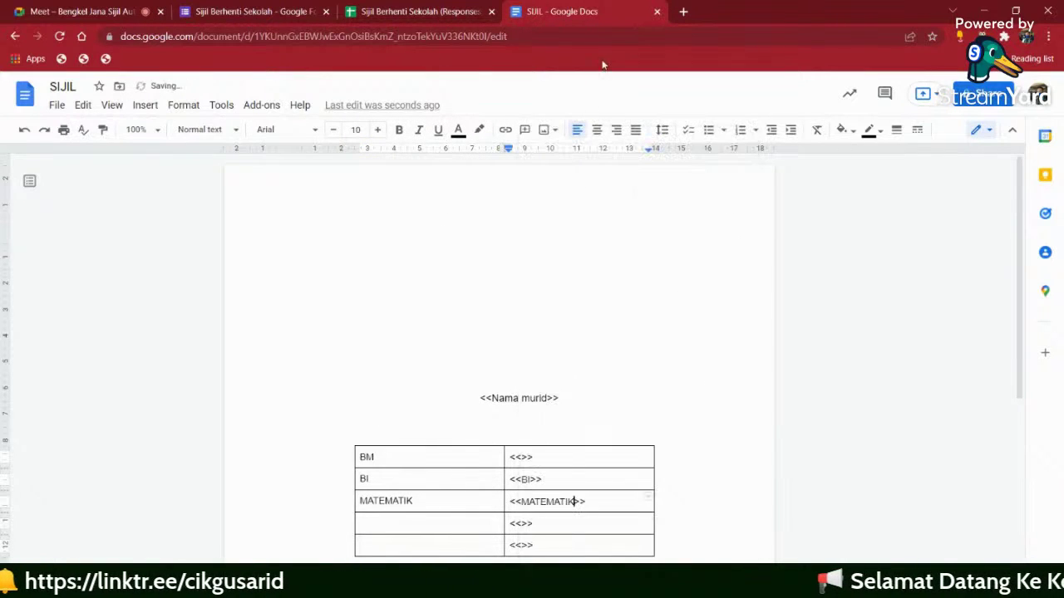
- Paste the SAINS header into row 4 as its label and as <<SAINS>>
left_click(455, 15)
right_click(692, 186)
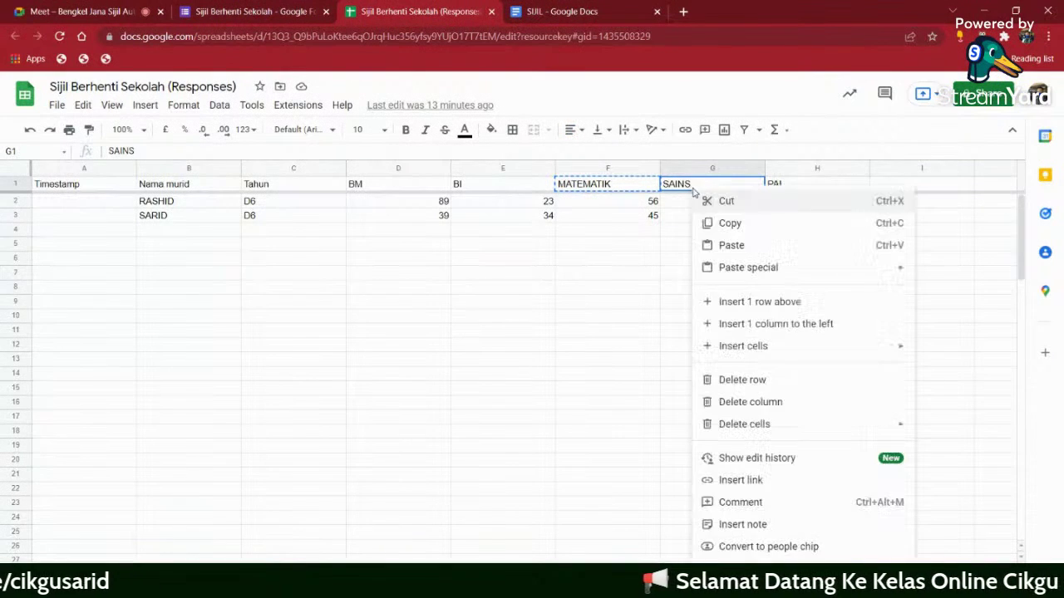
left_click(729, 222)
left_click(561, 12)
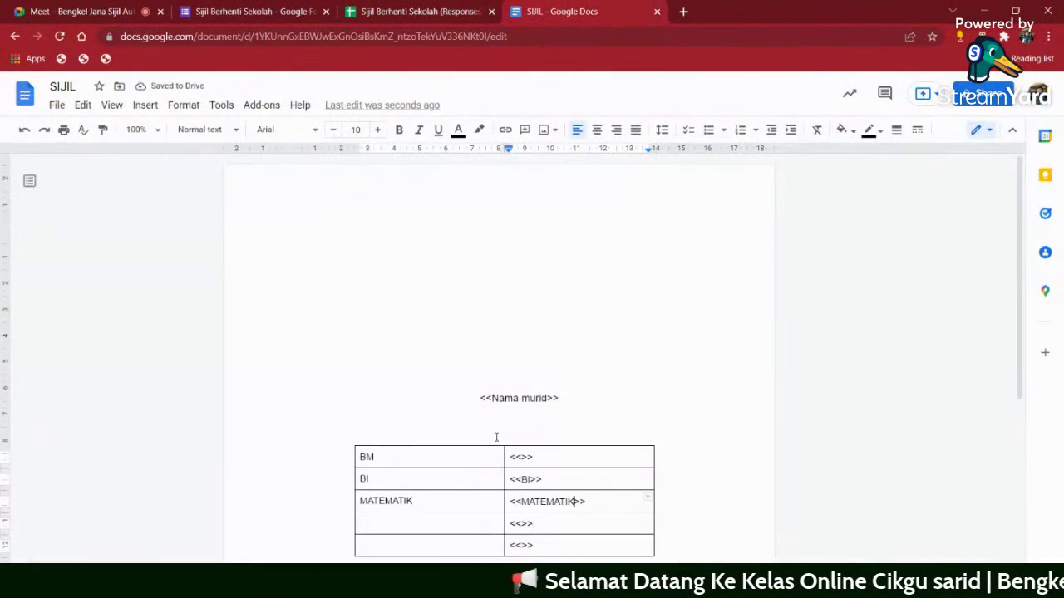
left_click(407, 531)
right_click(406, 530)
left_click(476, 209)
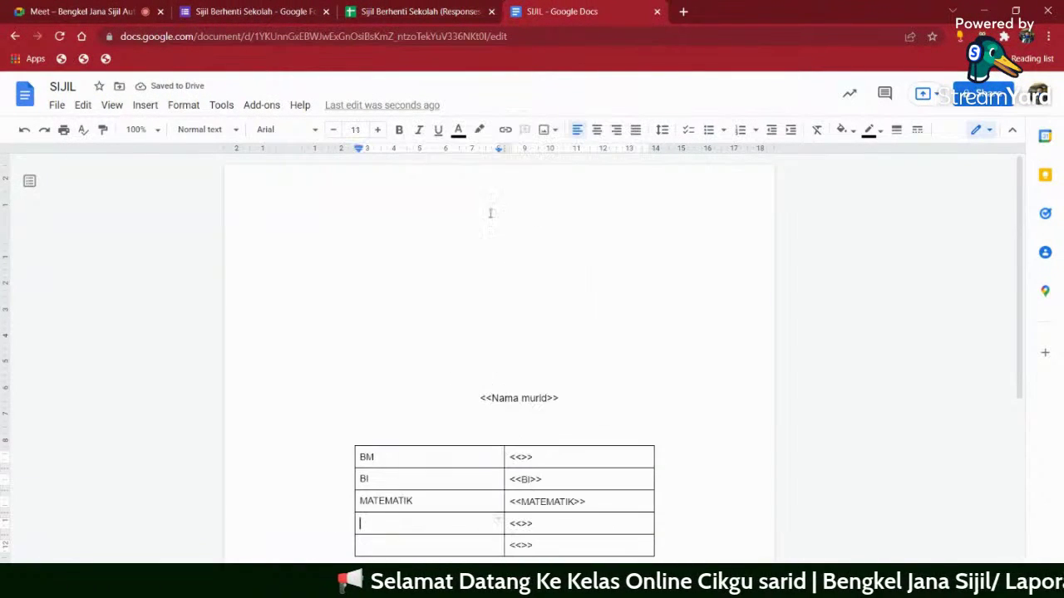
left_click(523, 524)
right_click(523, 524)
left_click(623, 209)
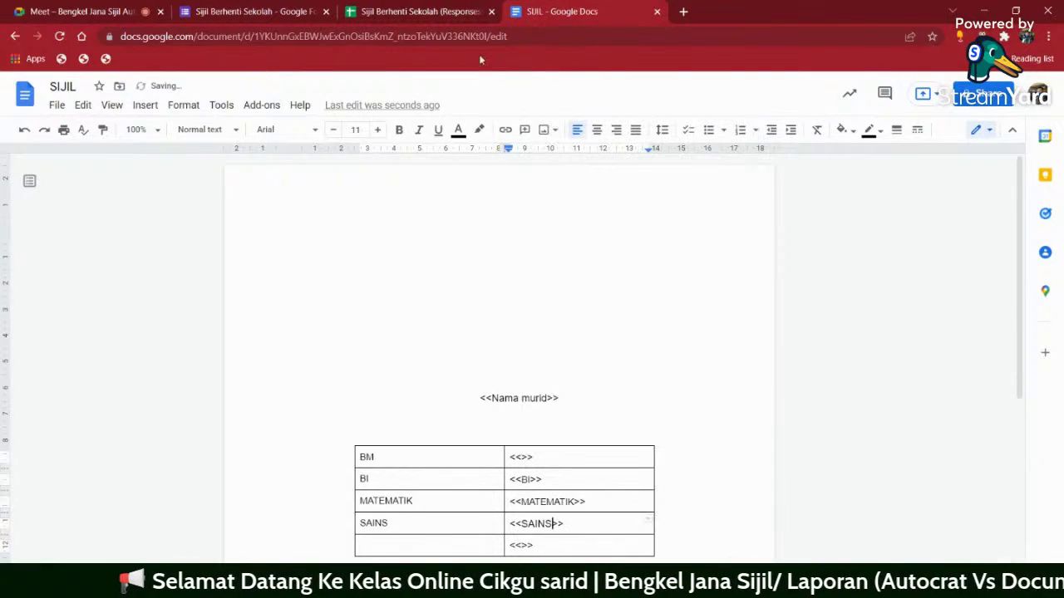
- Paste the PAI header into the last row as its label and as <<PAI>>
left_click(422, 18)
right_click(791, 184)
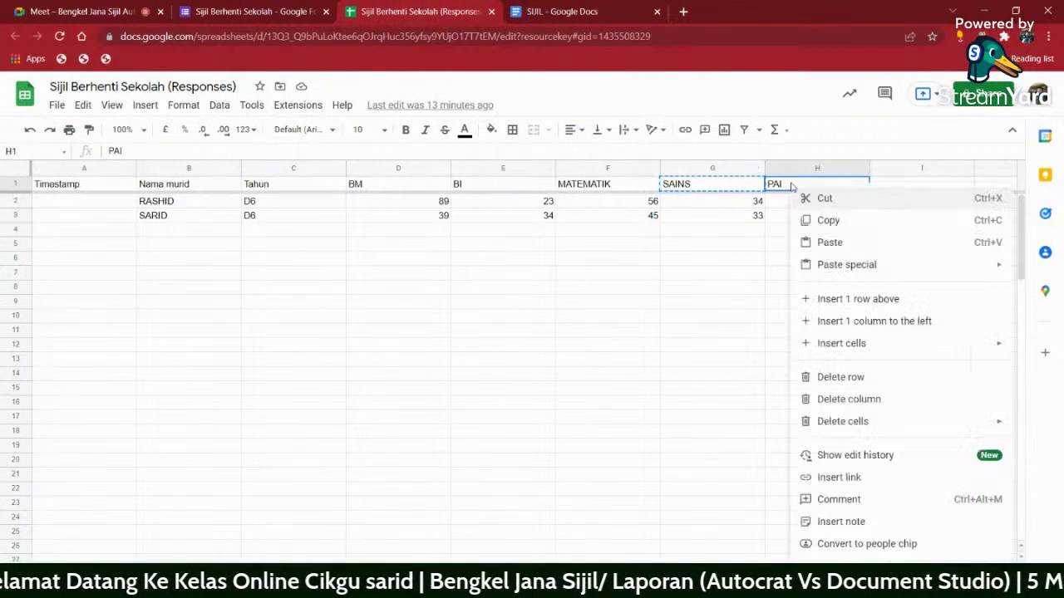
left_click(825, 220)
left_click(562, 11)
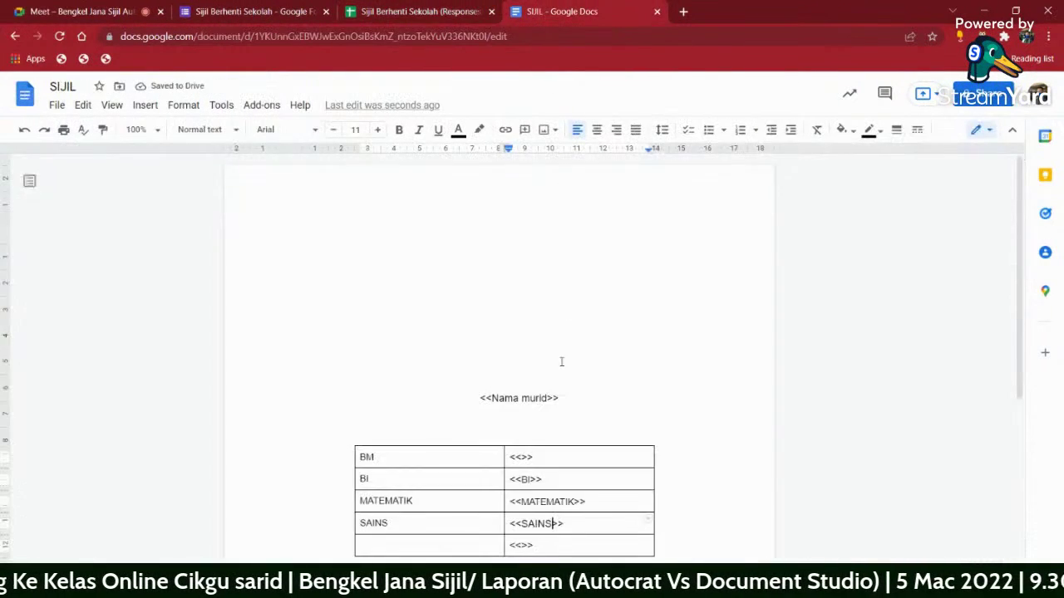
left_click(408, 546)
right_click(409, 546)
left_click(456, 137)
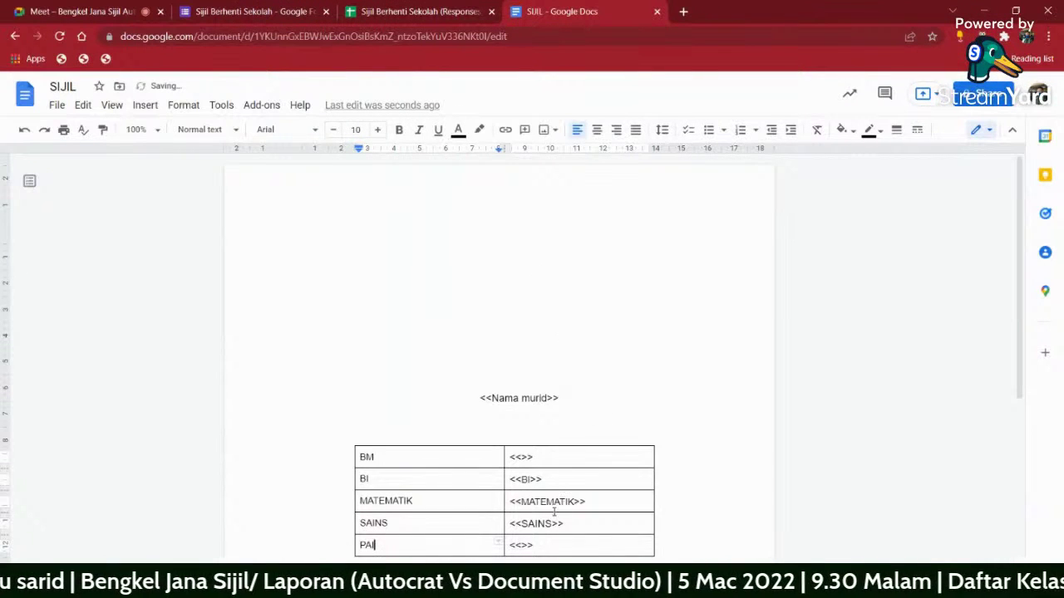
right_click(521, 545)
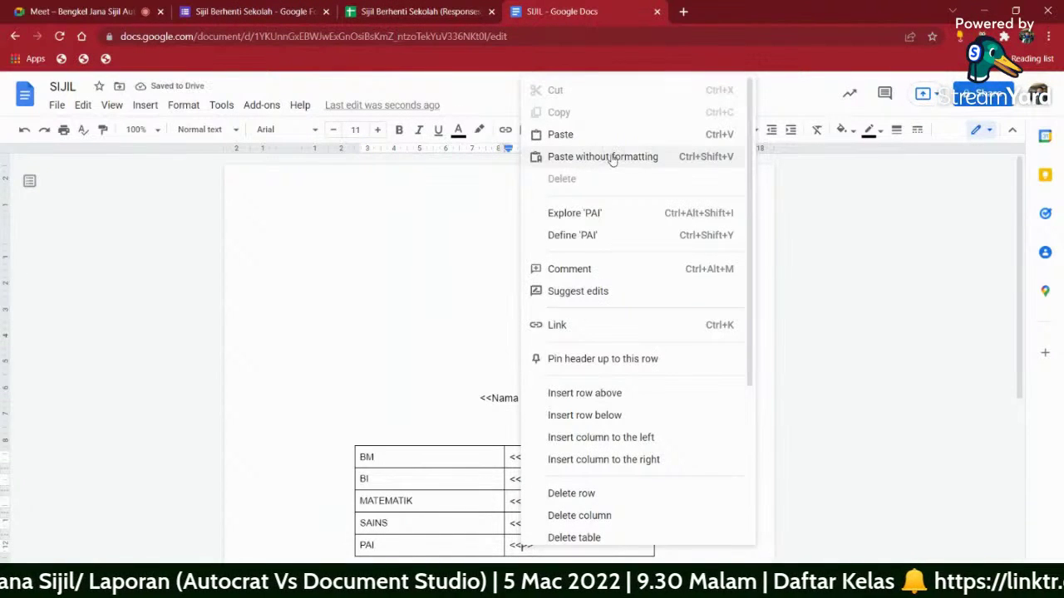
left_click(573, 134)
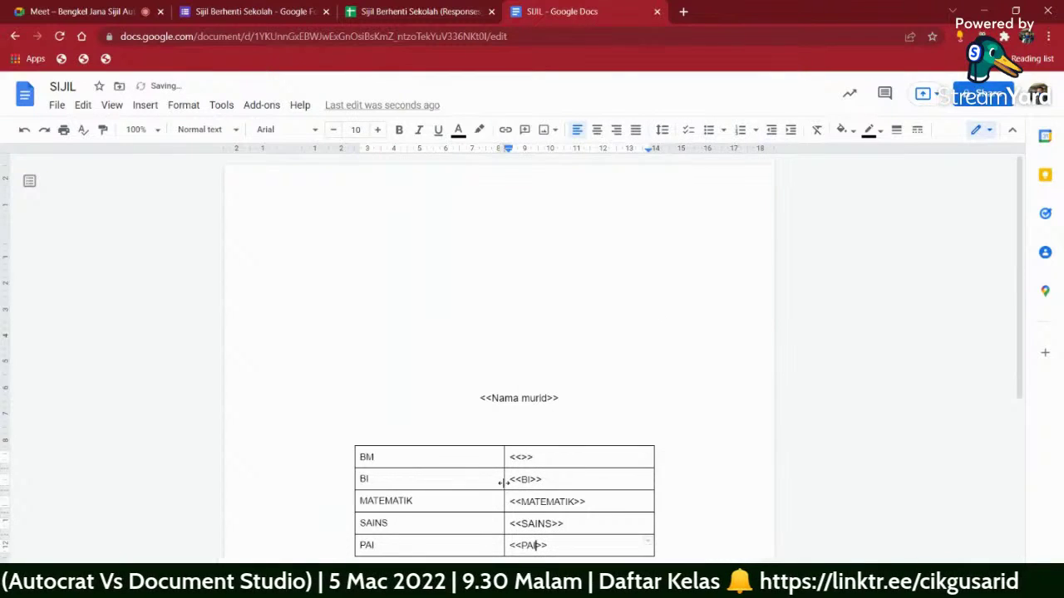
- Widen the subject and placeholder columns to fit the long subject name
left_click_drag(504, 482, 535, 487)
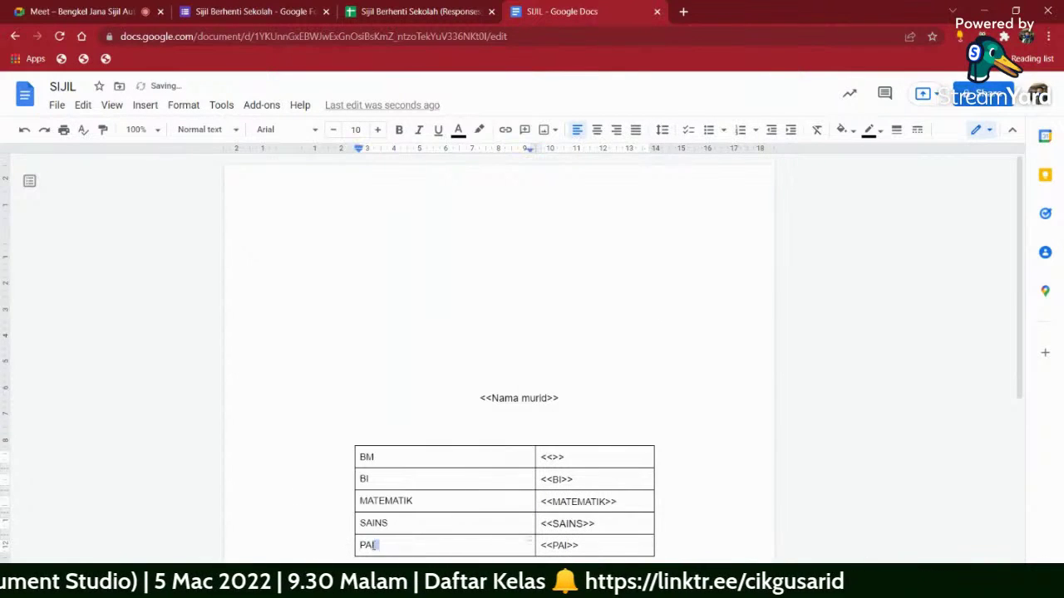
type("ENGETAHUAN AGAMA ISLAM")
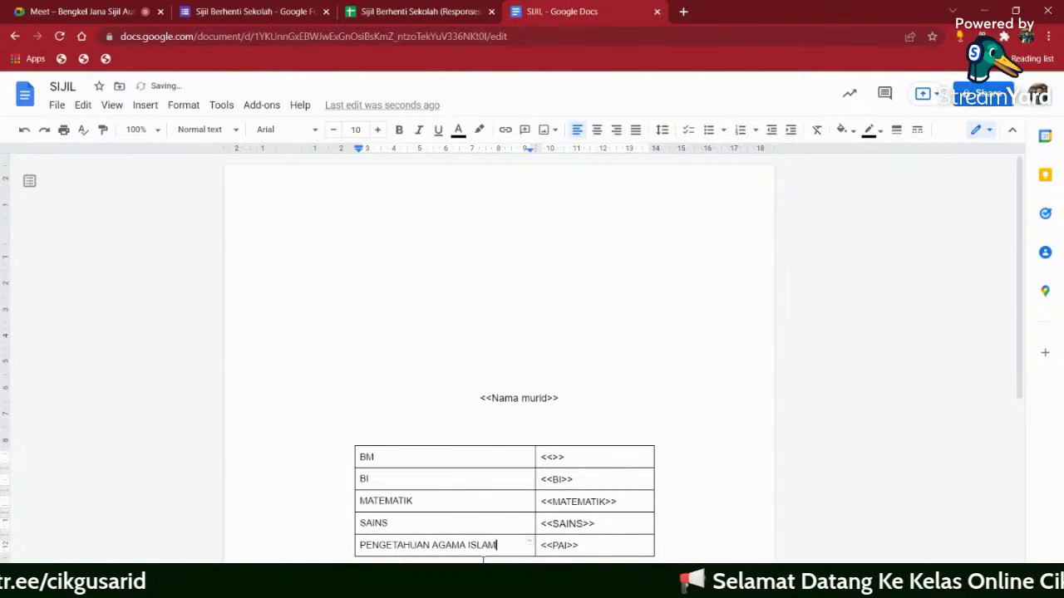
left_click_drag(656, 480, 696, 480)
left_click_drag(535, 477, 607, 478)
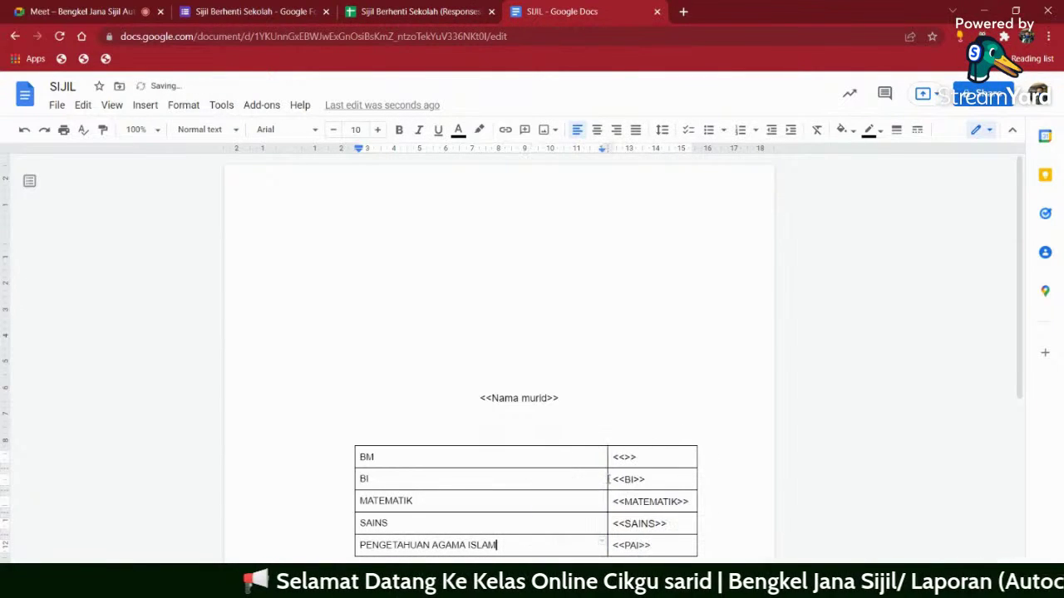
- Resize the name placeholder and table text to 24 pt, then shrink it to 14 pt
left_click(399, 435)
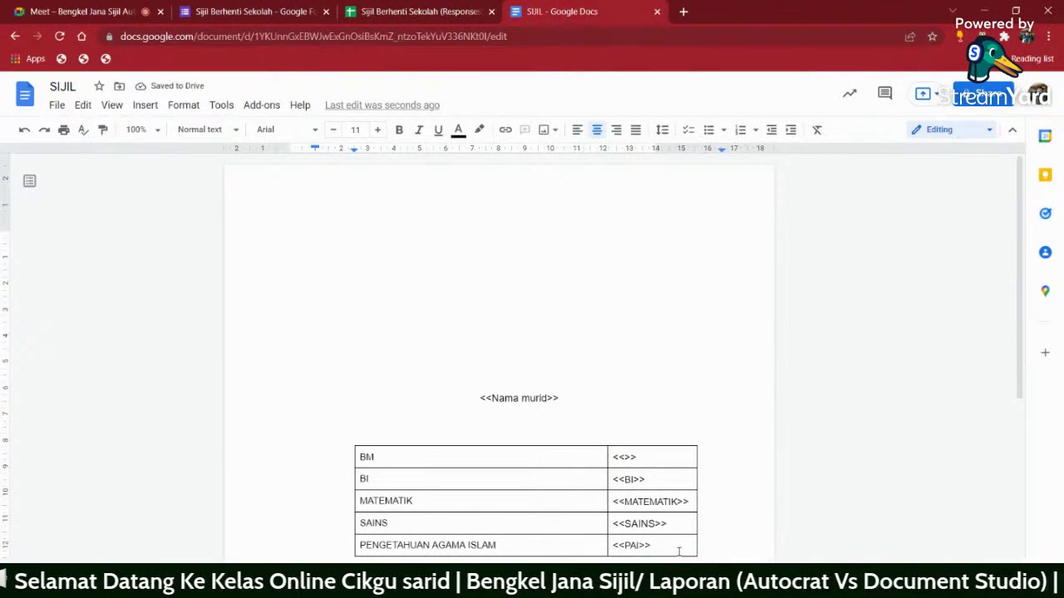
left_click_drag(679, 552, 482, 392)
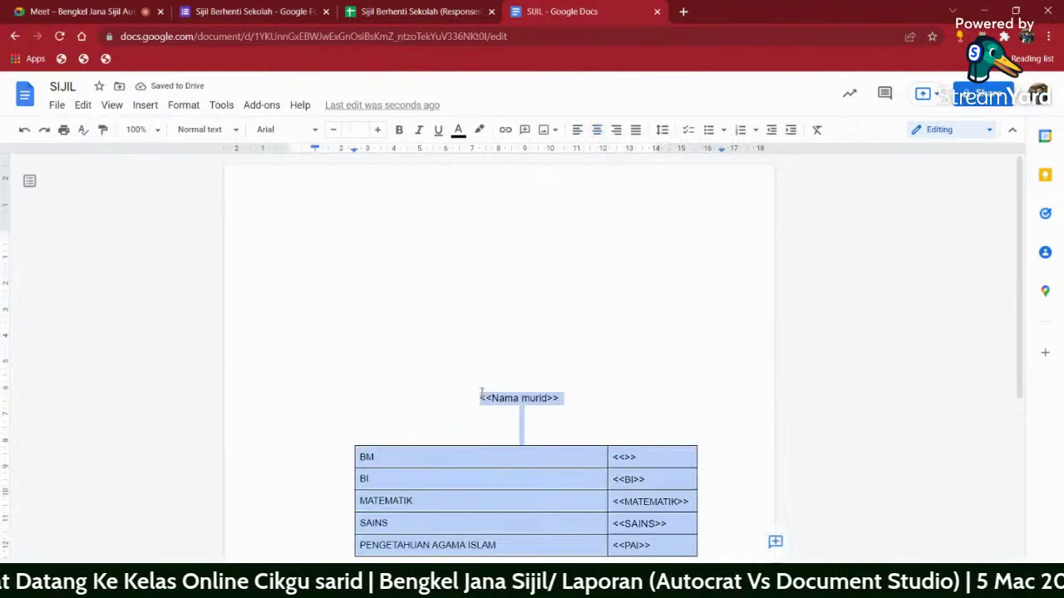
left_click(356, 130)
left_click(358, 311)
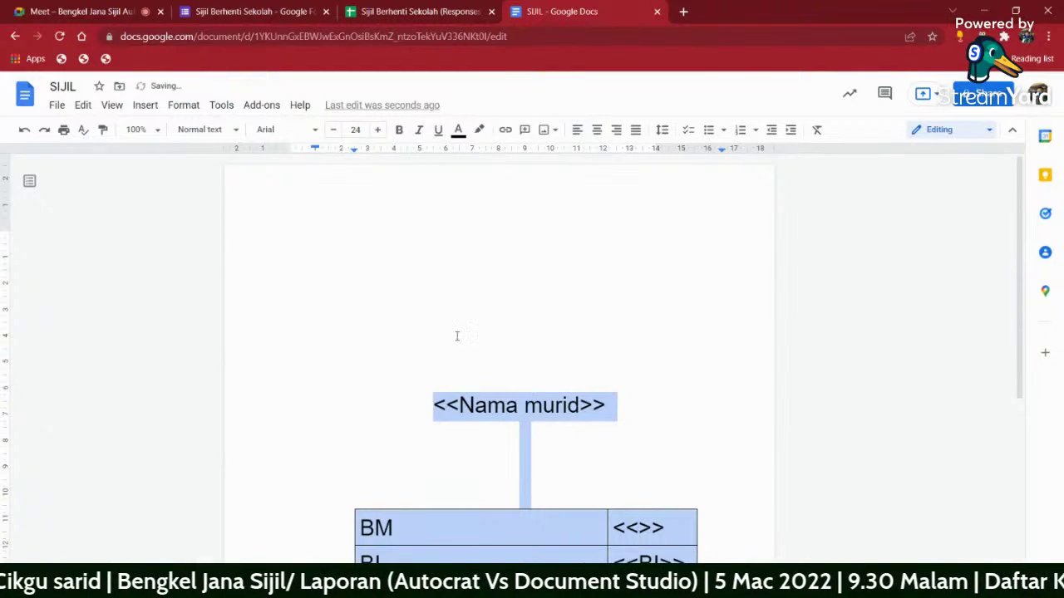
scroll(591, 427, "down", 3)
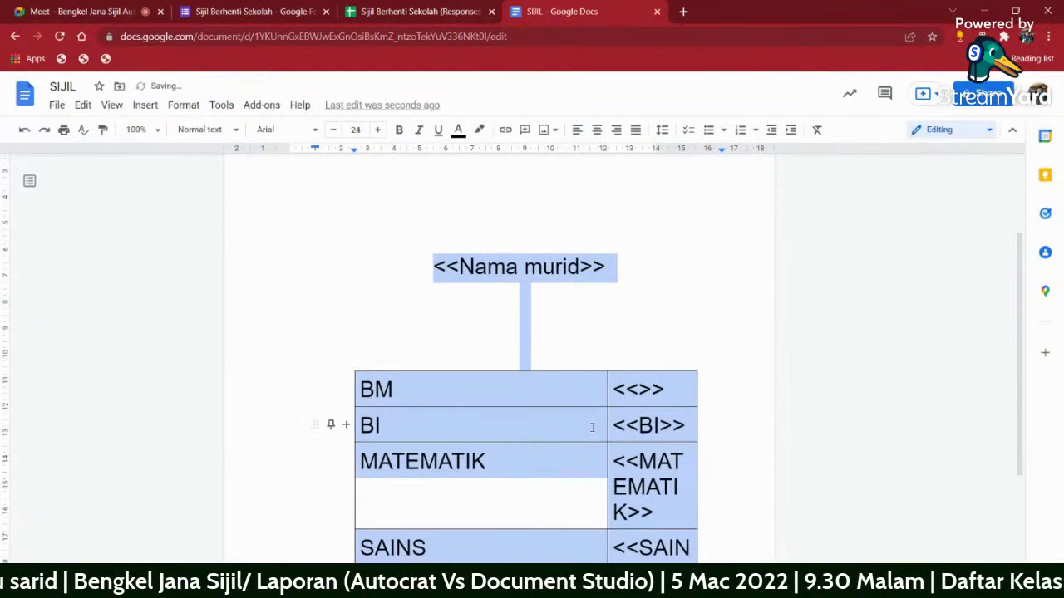
left_click(332, 130)
left_click(332, 130)
left_click(333, 129)
left_click(332, 130)
left_click(333, 130)
left_click(333, 130)
left_click(332, 130)
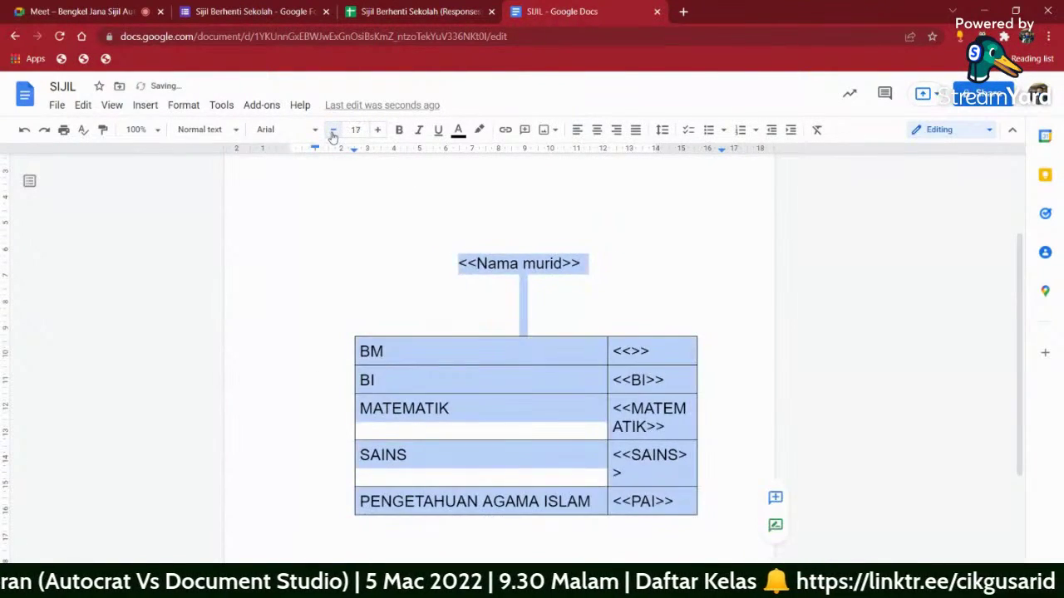
left_click(333, 129)
left_click(332, 130)
left_click(333, 130)
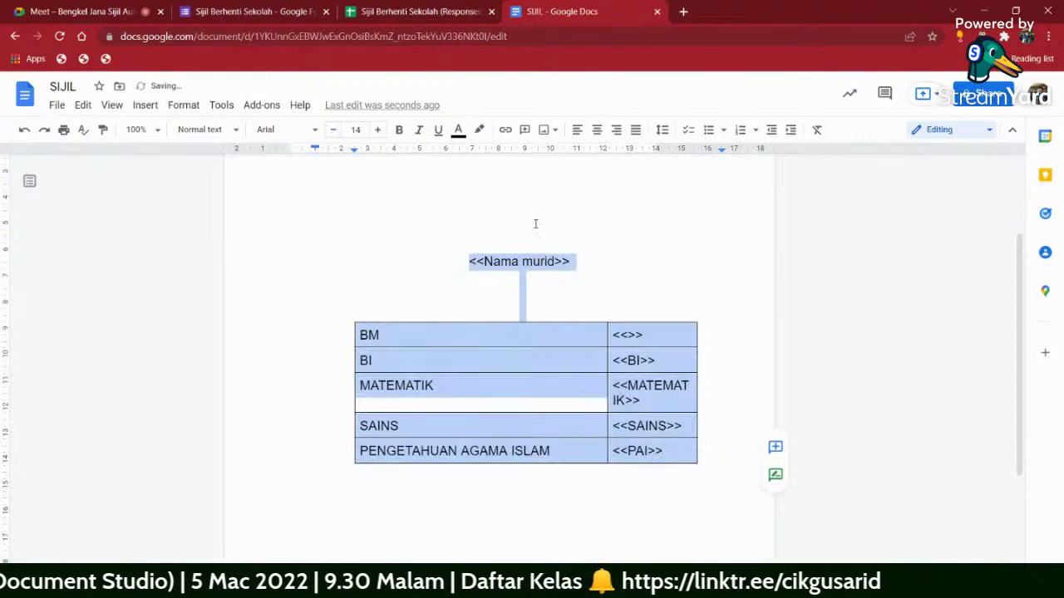
- Enlarge the <<Nama murid>> placeholder to 23 pt
left_click(599, 256)
triple_click(598, 256)
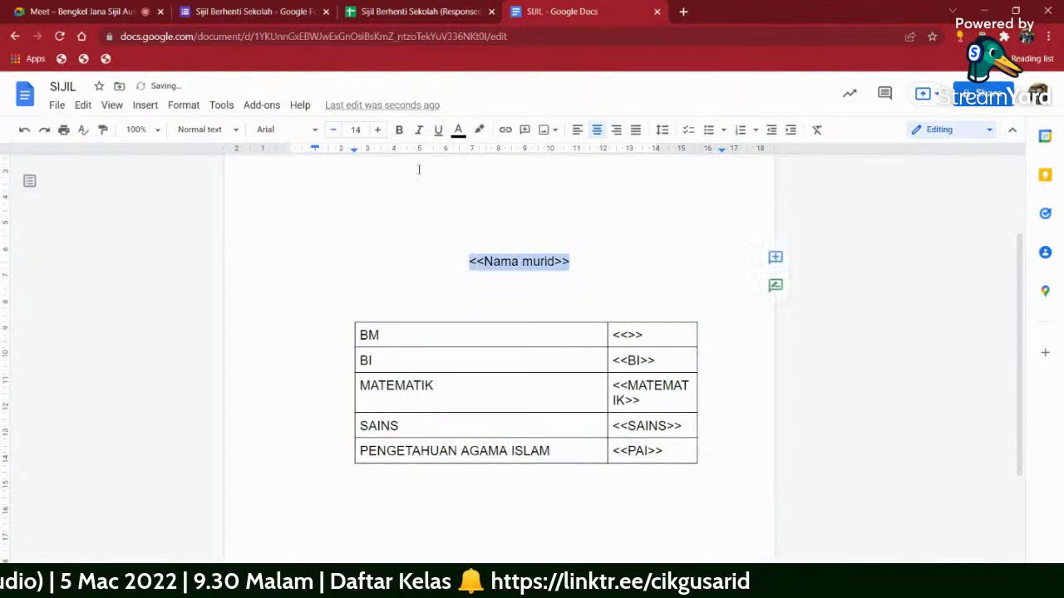
left_click(377, 129)
left_click(376, 130)
left_click(376, 129)
left_click(376, 129)
left_click(377, 130)
left_click(377, 130)
left_click(377, 130)
left_click(377, 130)
left_click(377, 130)
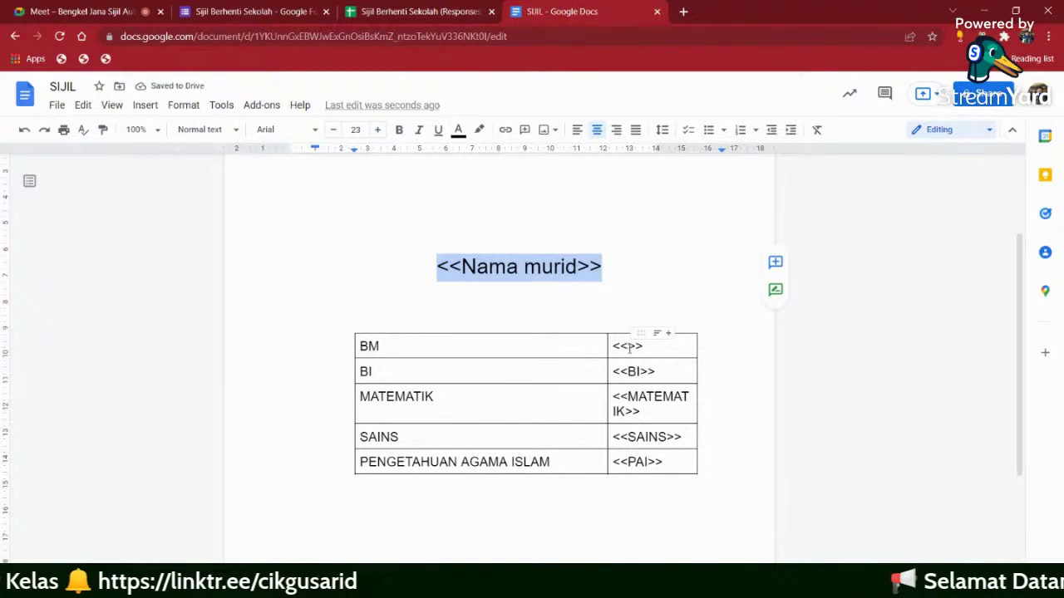
- Copy BM into the empty <<>> cell to make the <<BM>> placeholder
double_click(369, 347)
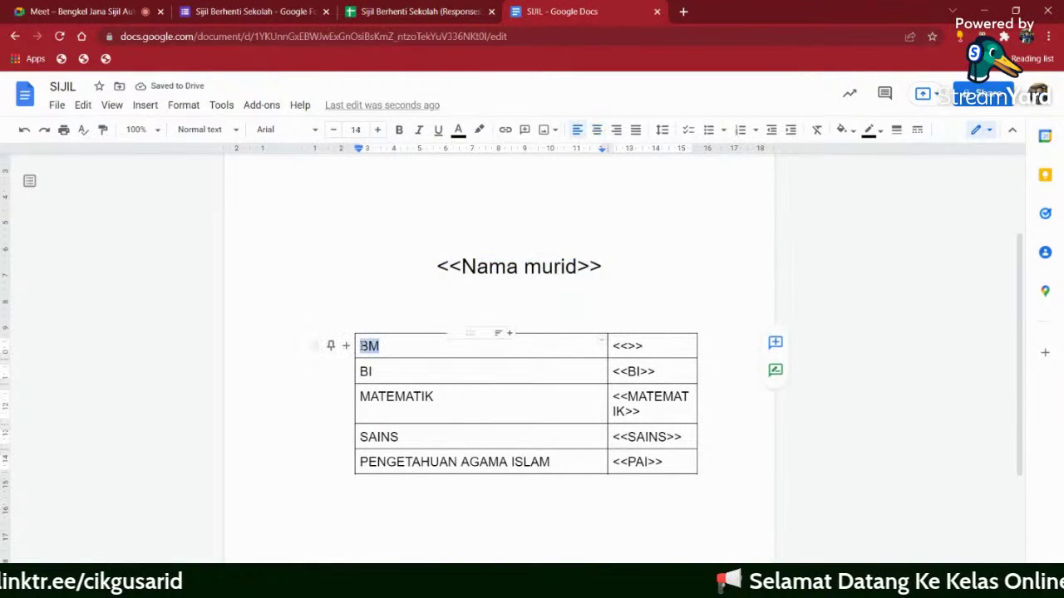
right_click(367, 352)
left_click(403, 165)
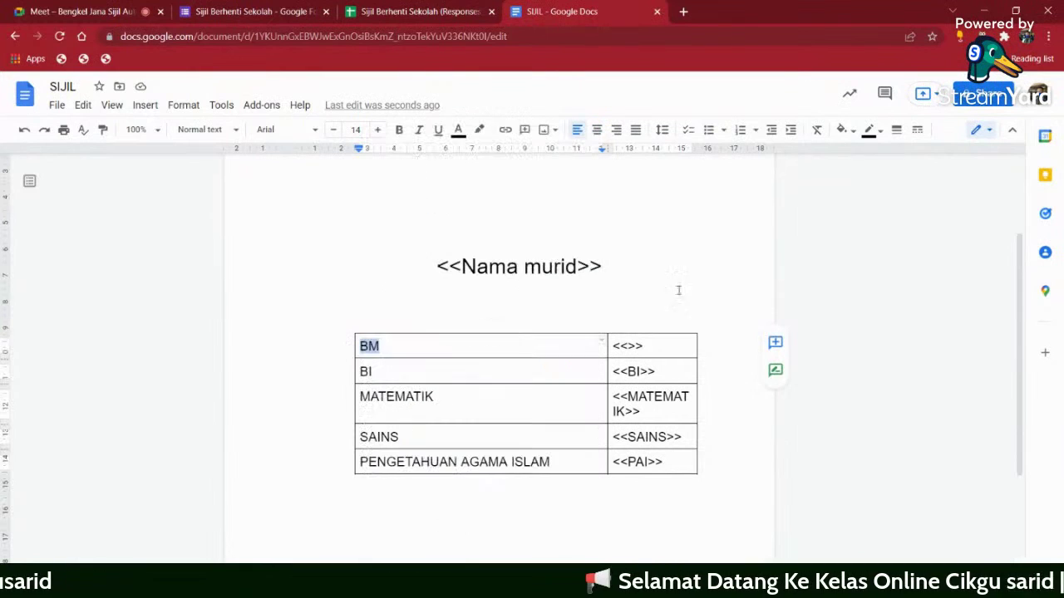
left_click(632, 345)
right_click(632, 345)
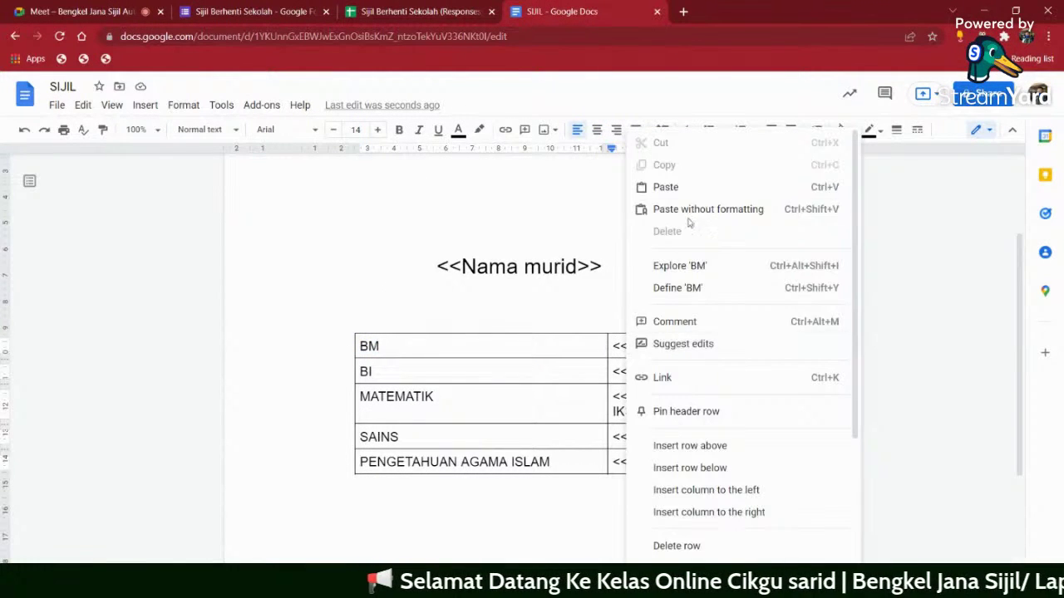
left_click(689, 188)
left_click(416, 322)
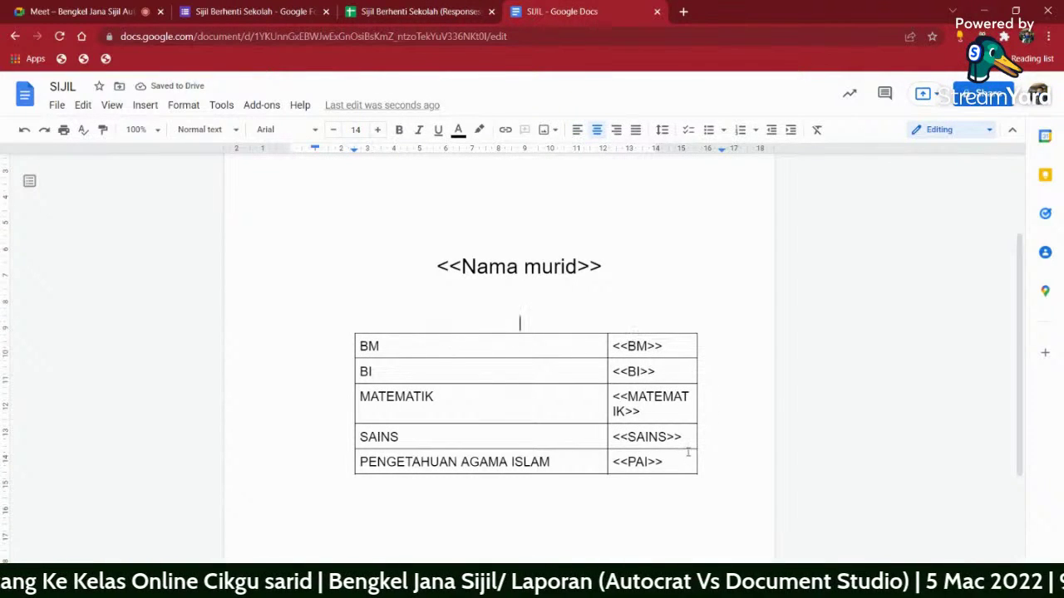
left_click(669, 348)
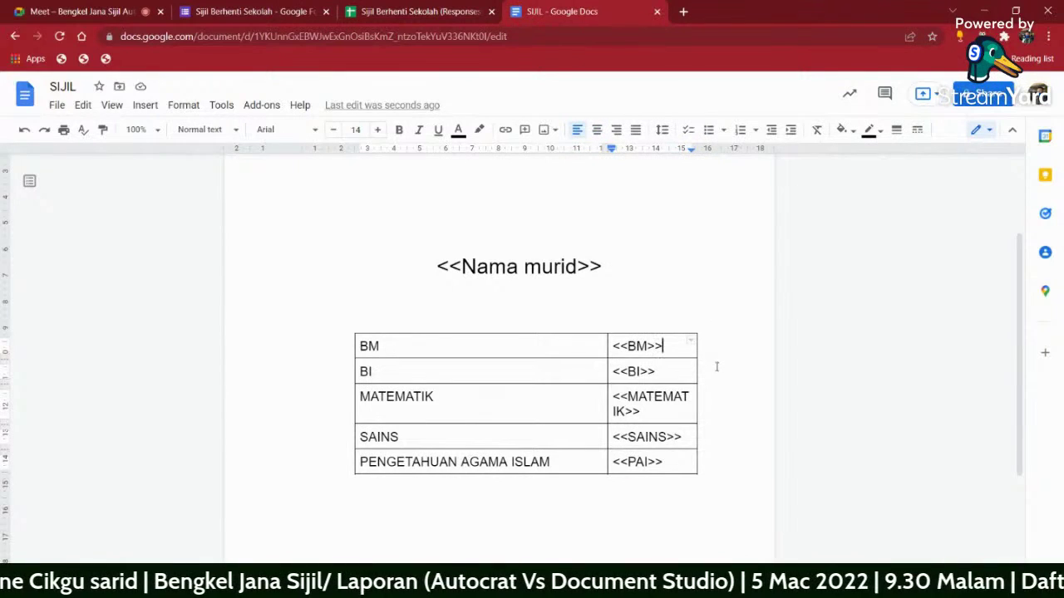
- Add a new table row and shift the subject rows down to free the top row
key("Tab")
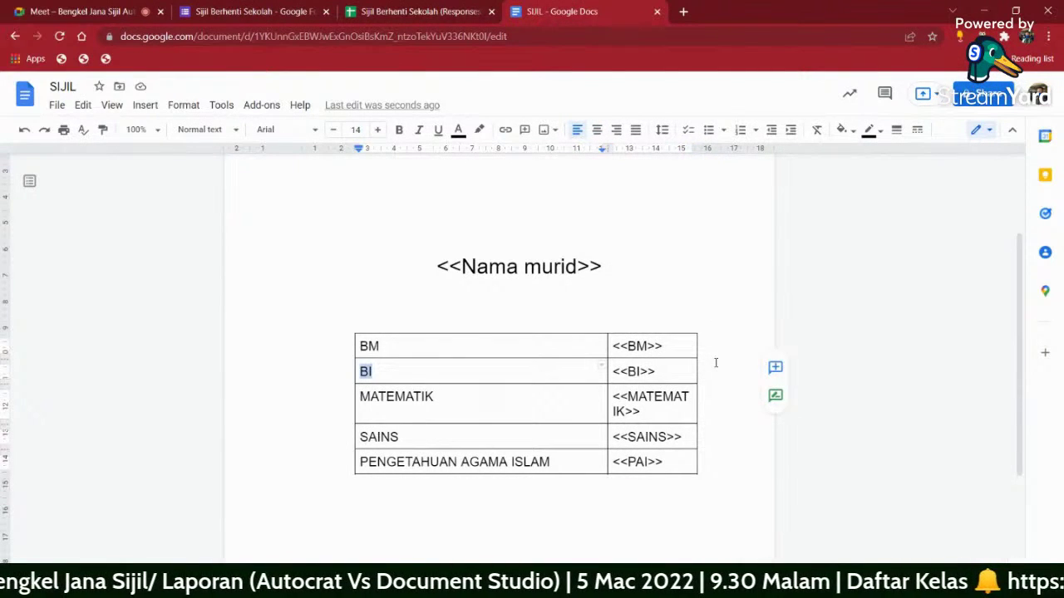
key("Tab")
key("Tab")
key("Tab")
key("Tab")
key("Tab")
key("Tab")
key("Tab")
key("Tab")
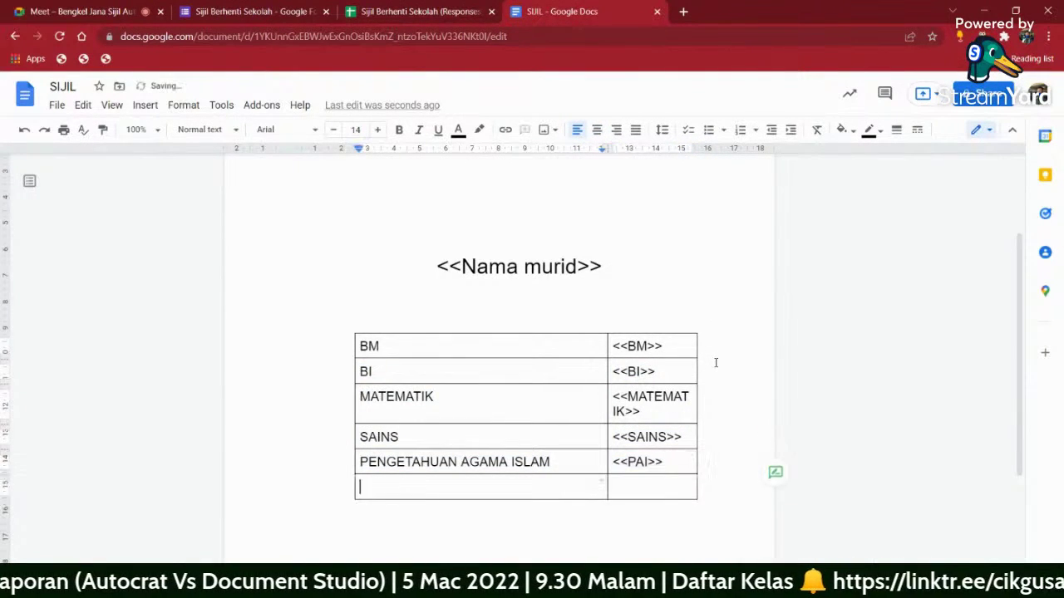
left_click_drag(667, 463, 362, 349)
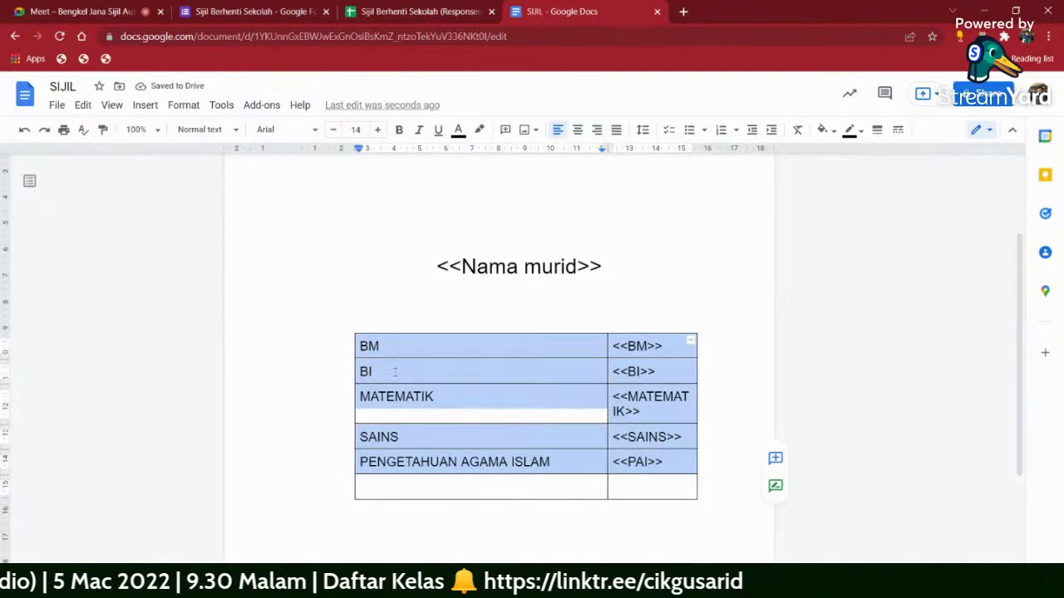
left_click(403, 374)
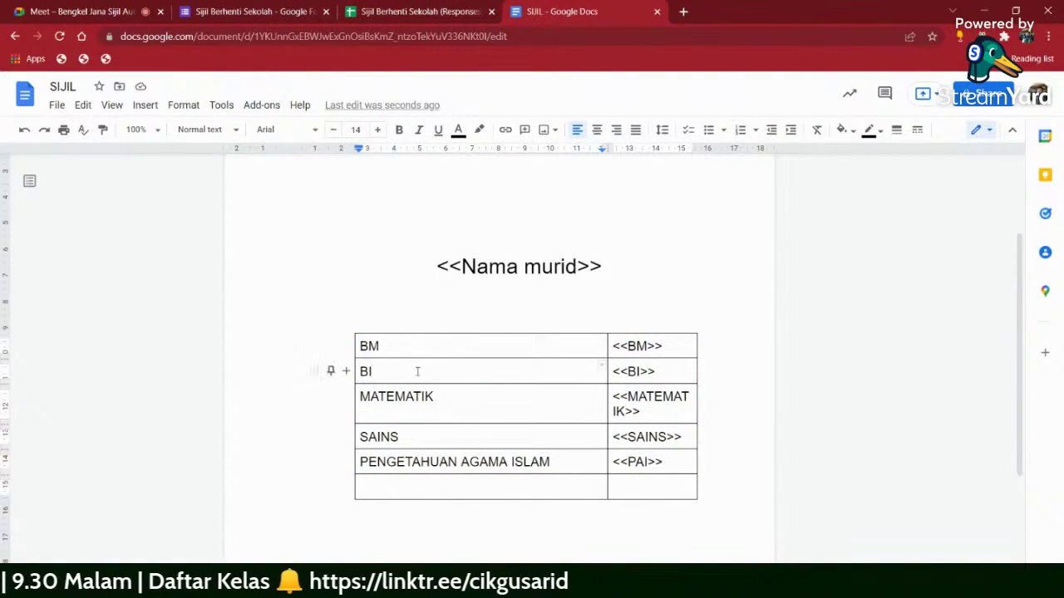
left_click_drag(665, 462, 391, 351)
key("Delete")
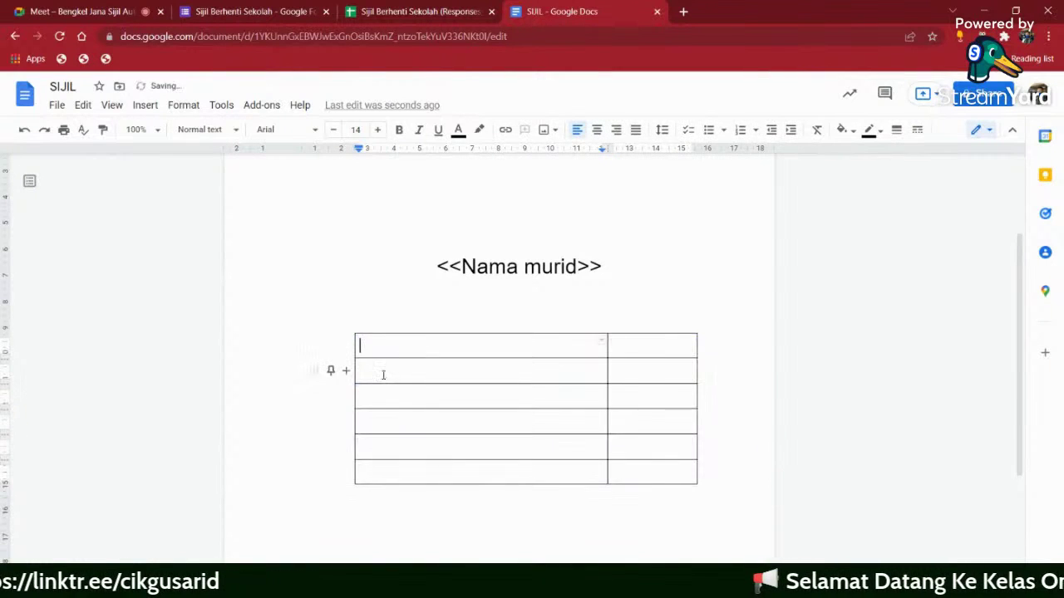
left_click(377, 371)
key("ctrl+z")
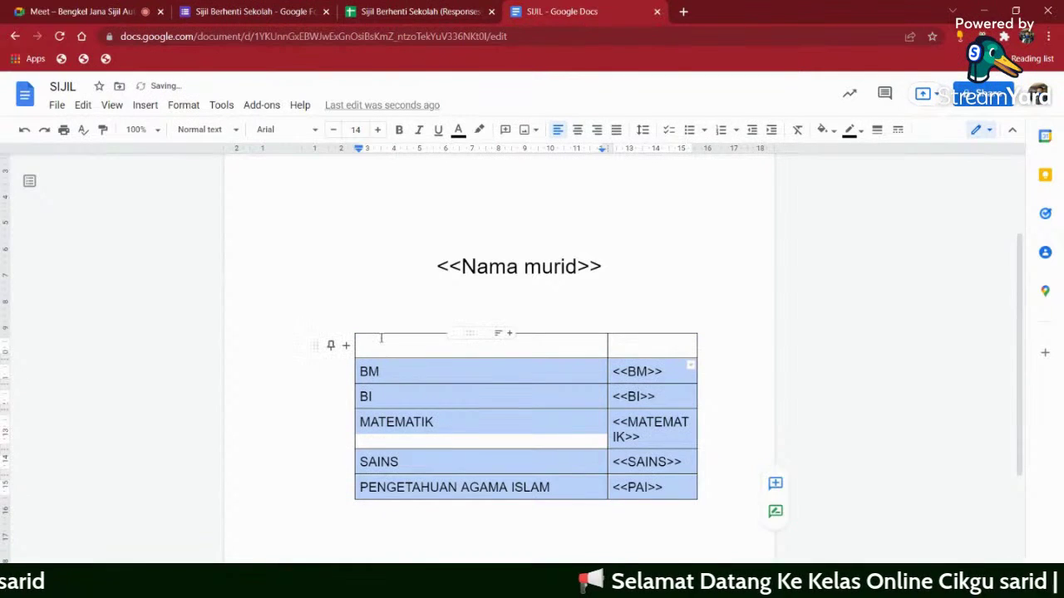
key("Left")
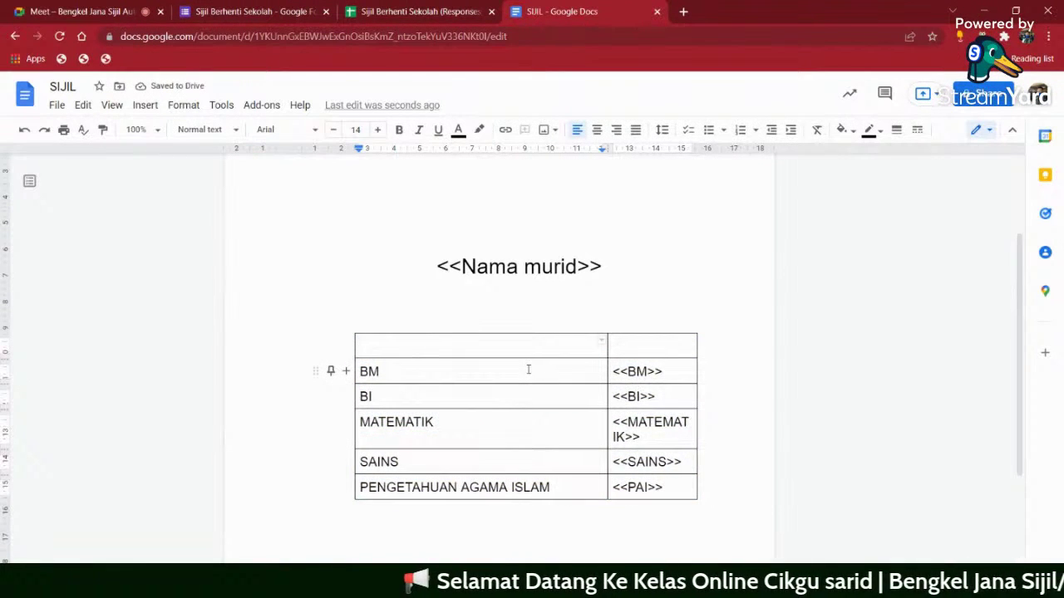
- Type the headings SUBJEK and MARKAH into the top row
type("SUBJEK")
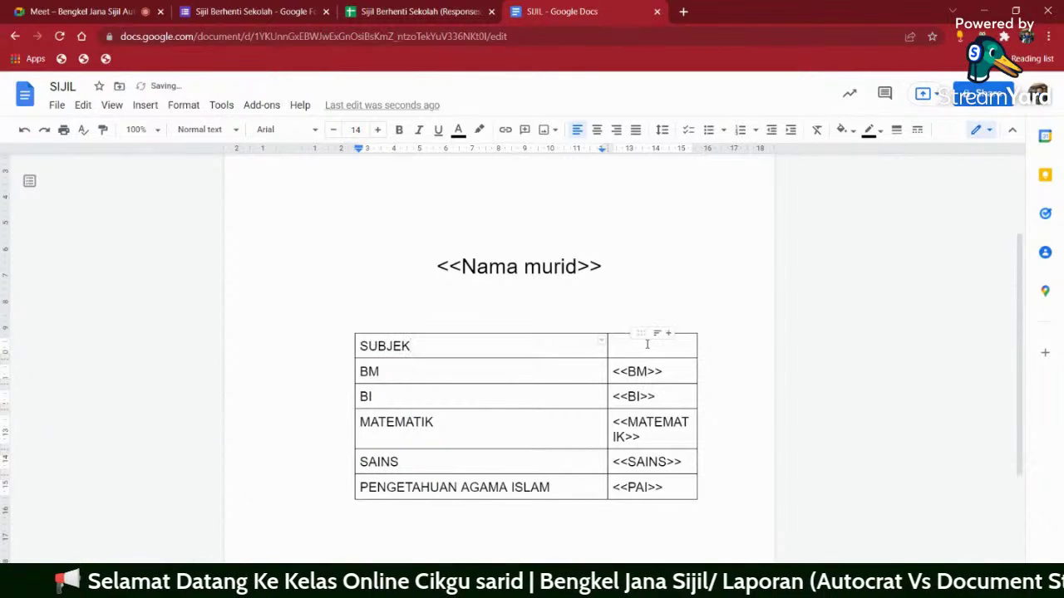
left_click(646, 344)
type("MARKAH")
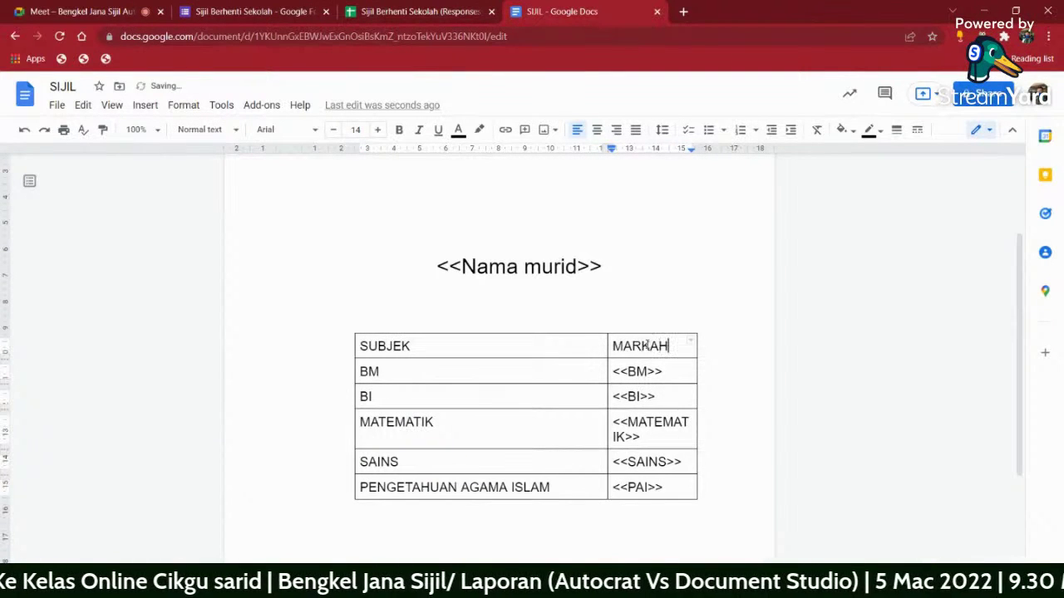
scroll(681, 294, "up", 3)
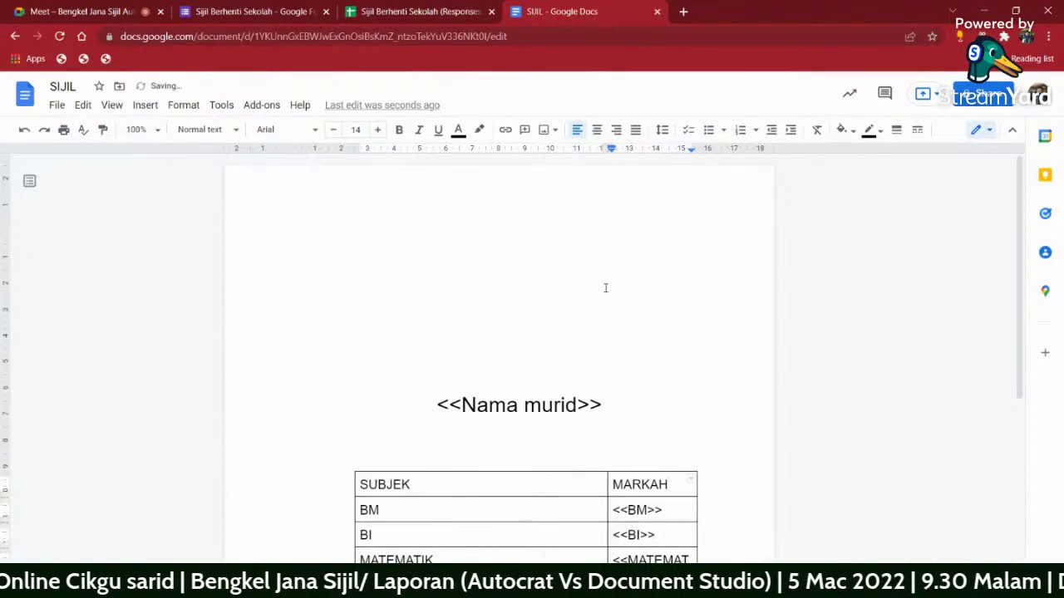
- Upload the Purple Abstract Certificate Template image, then undo it when it lands in the MARKAH cell
left_click(158, 111)
mouse_move(171, 133)
left_click(329, 133)
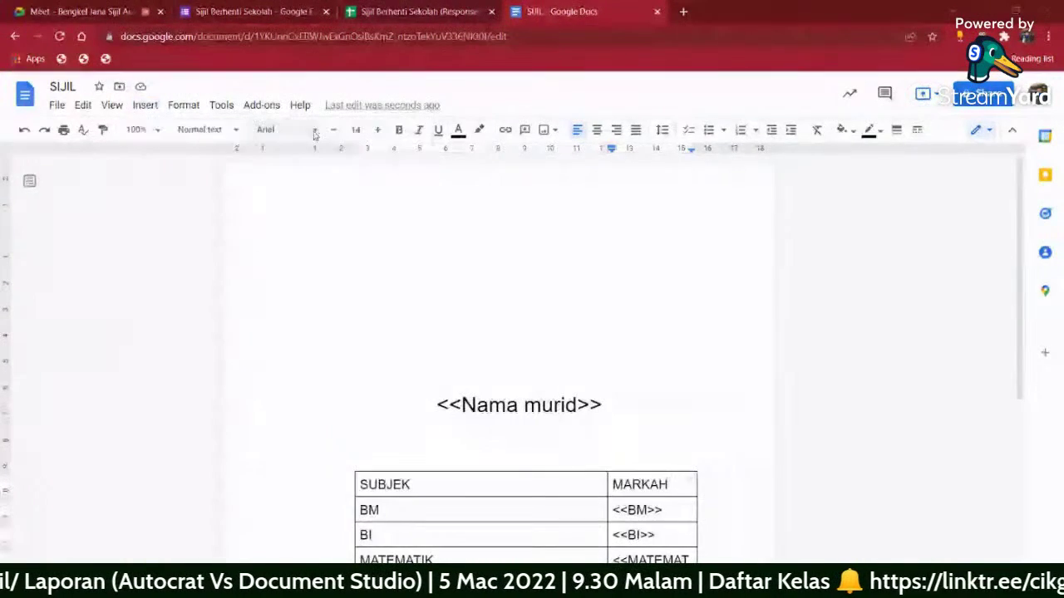
left_click(162, 131)
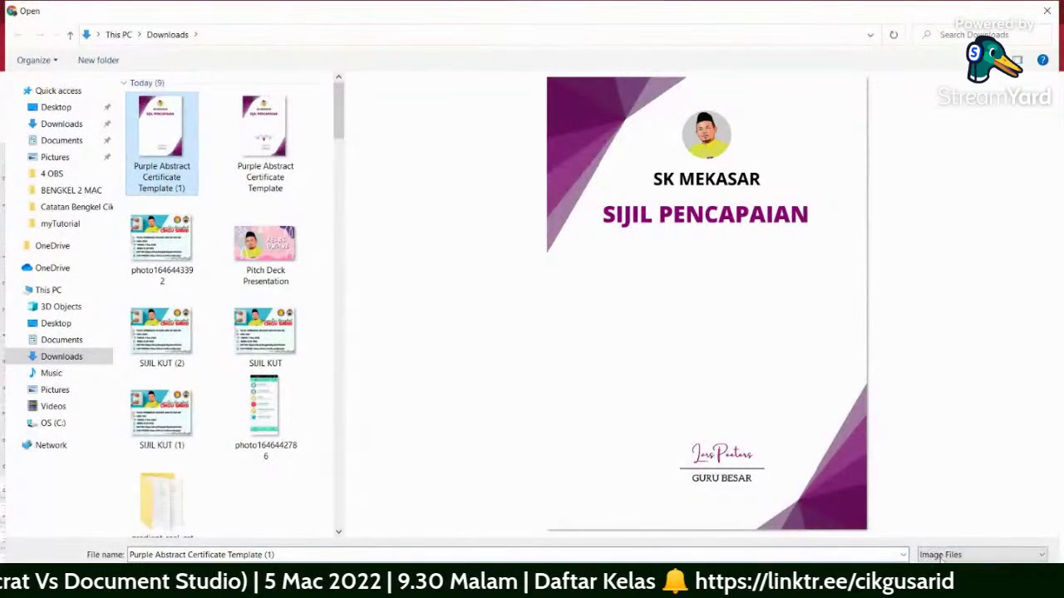
double_click(181, 176)
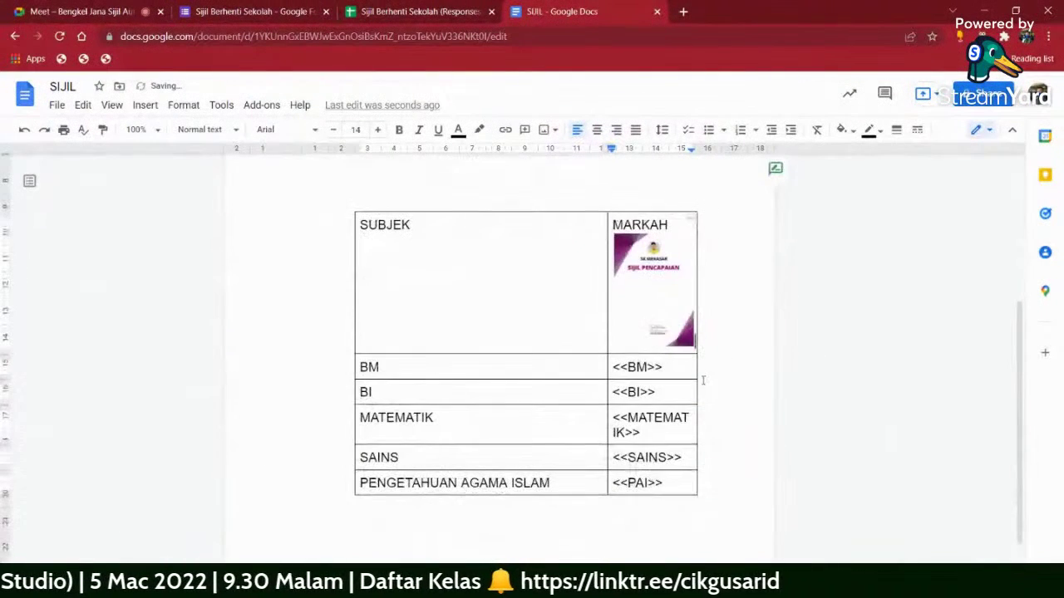
left_click(24, 129)
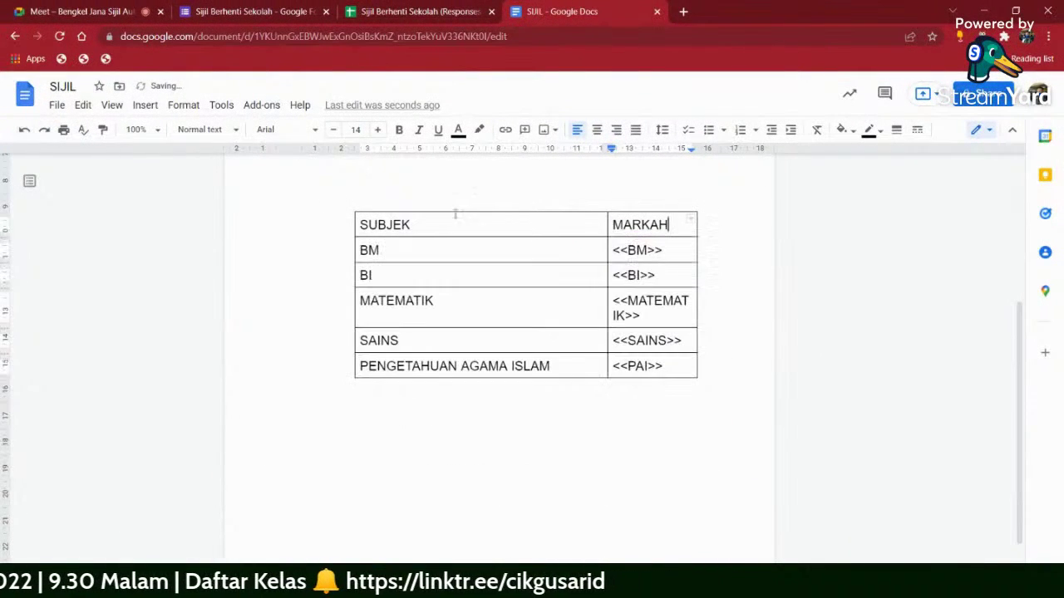
- Insert the certificate image again on the empty line below the table
left_click(564, 439)
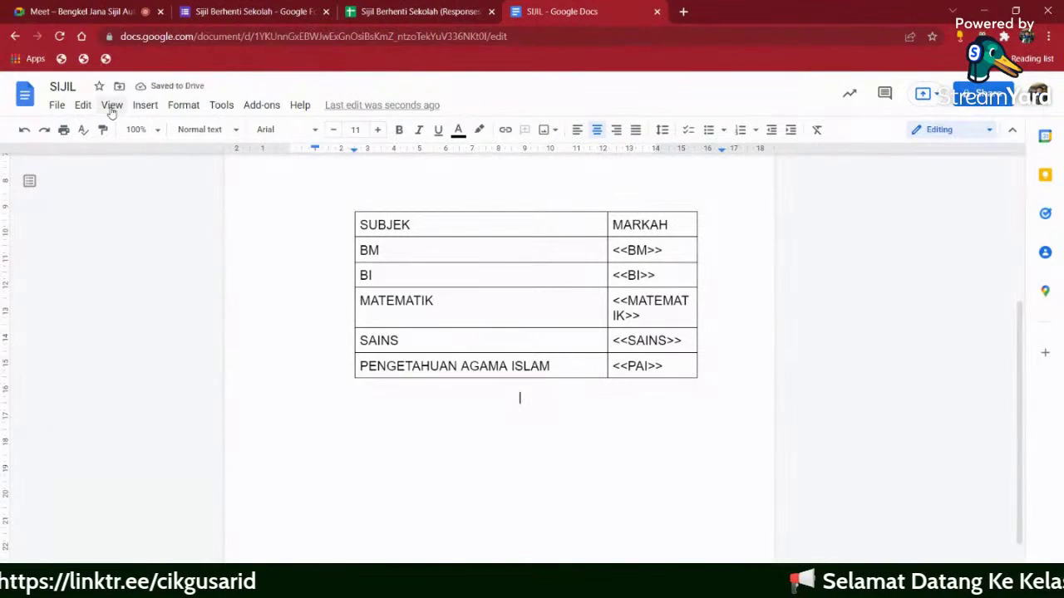
left_click(144, 105)
mouse_move(210, 133)
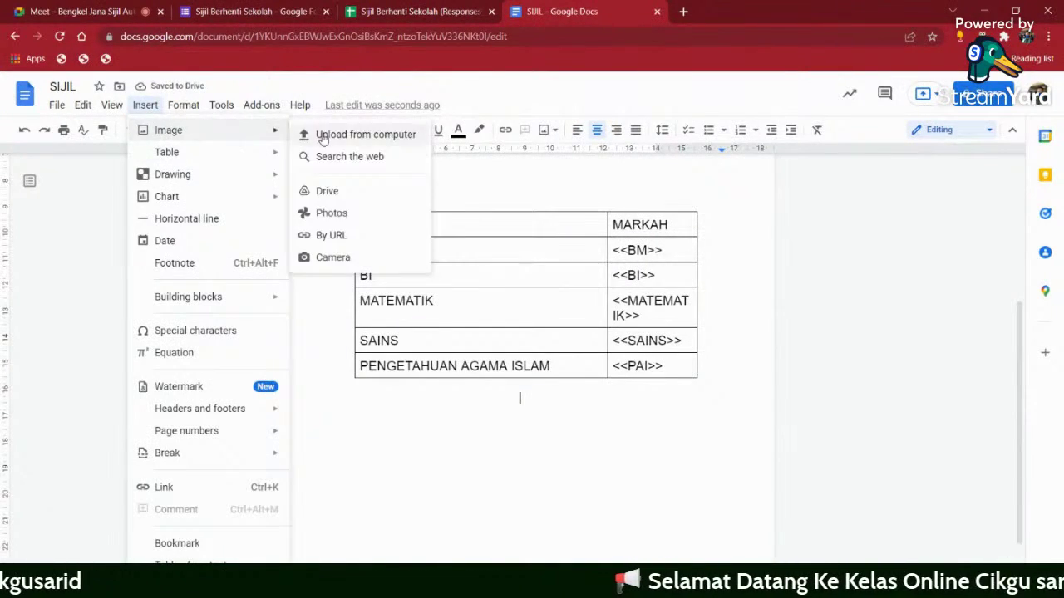
left_click(349, 135)
left_click(133, 141)
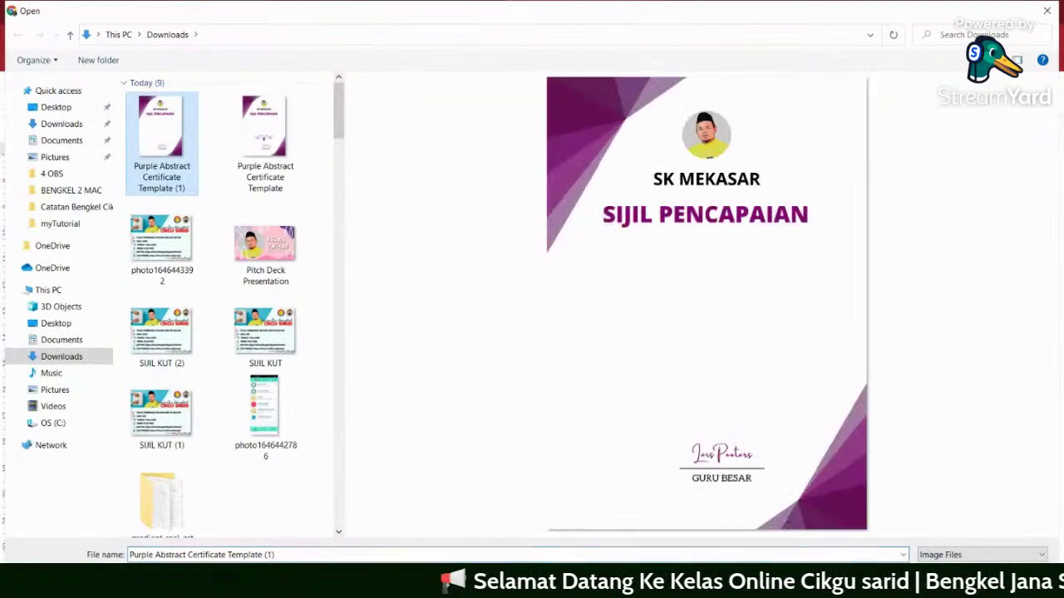
key("Return")
left_click(553, 332)
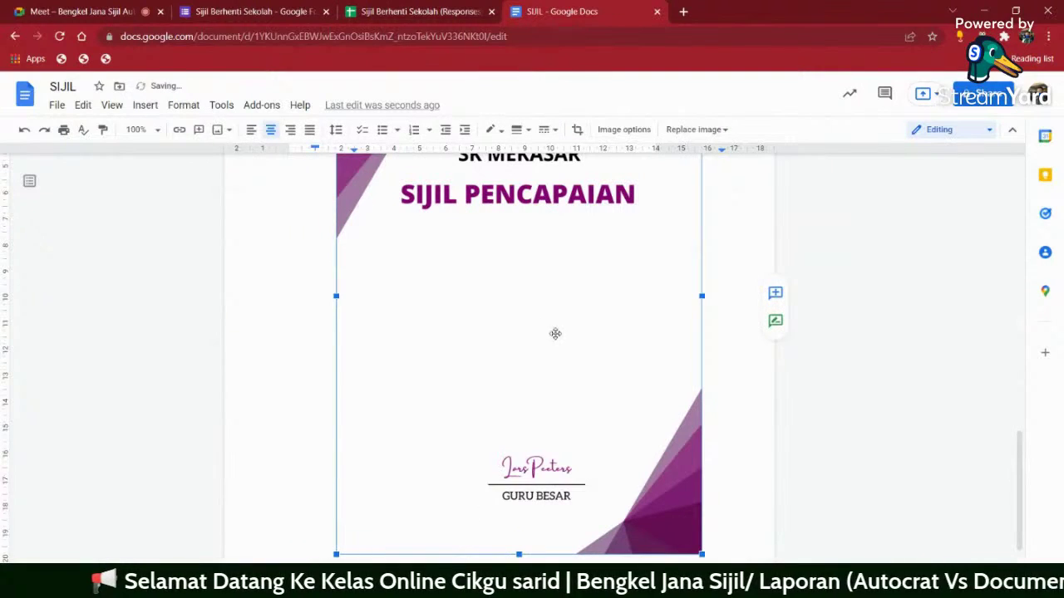
- Set the image behind text and move it to the top of the page, undoing the accidental widening
left_click(451, 573)
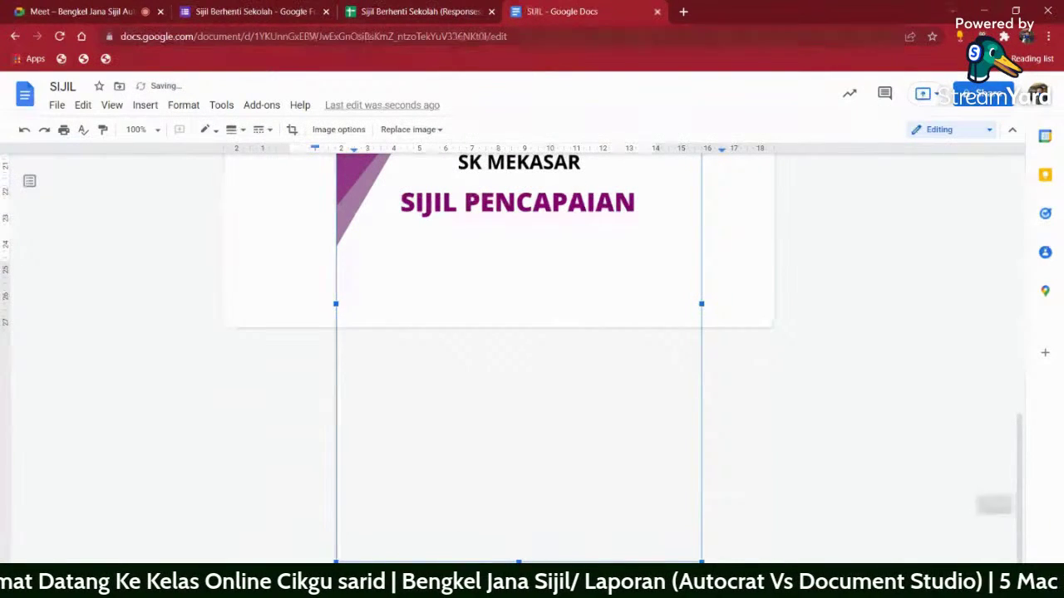
left_click(491, 573)
left_click(494, 537)
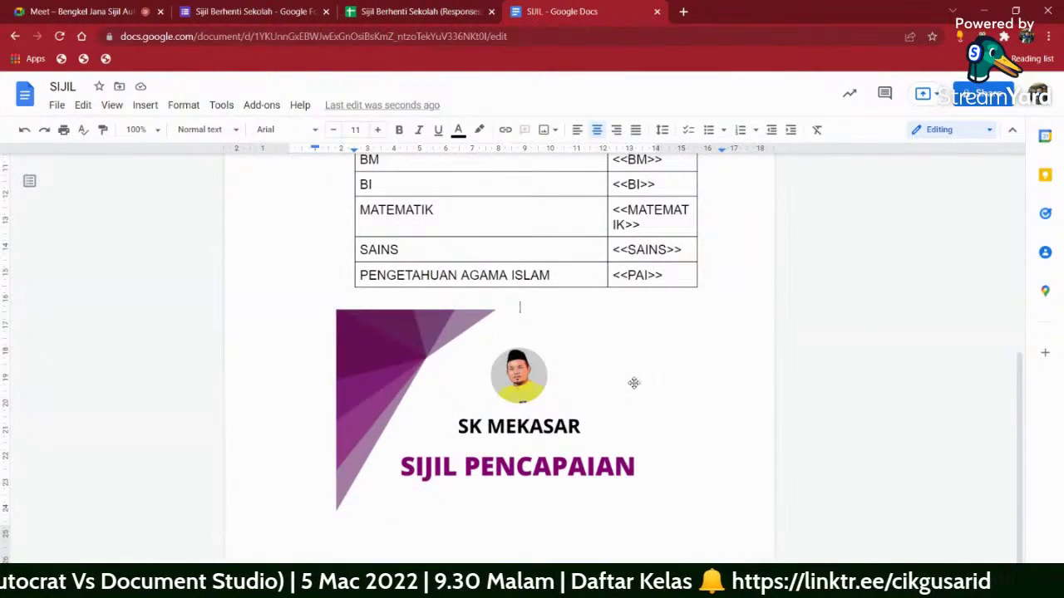
left_click_drag(632, 378, 642, 263)
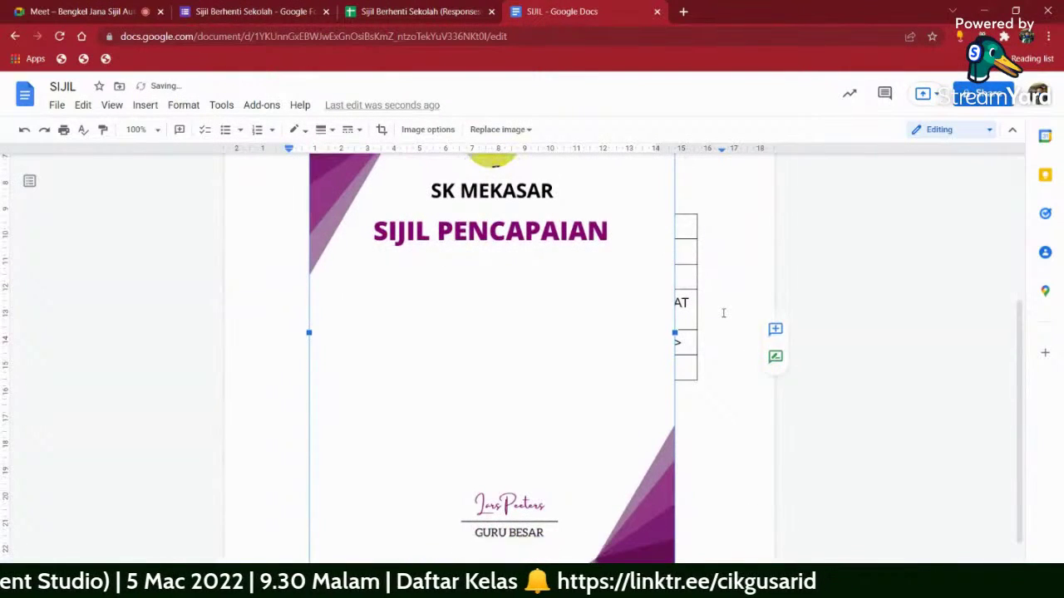
scroll(723, 313, "up", 2)
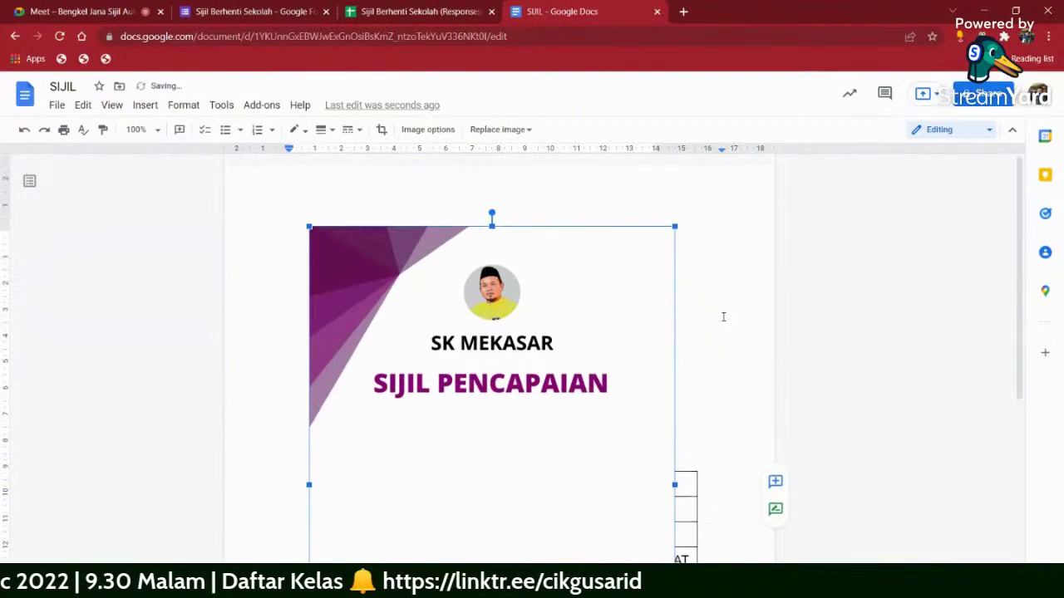
scroll(716, 299, "down", 2)
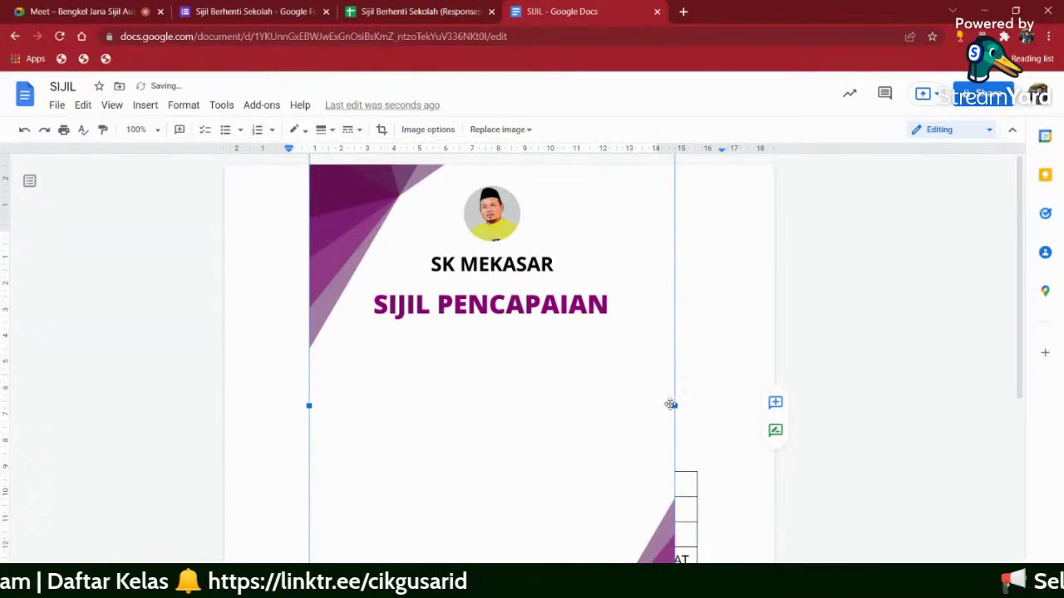
left_click_drag(675, 405, 774, 409)
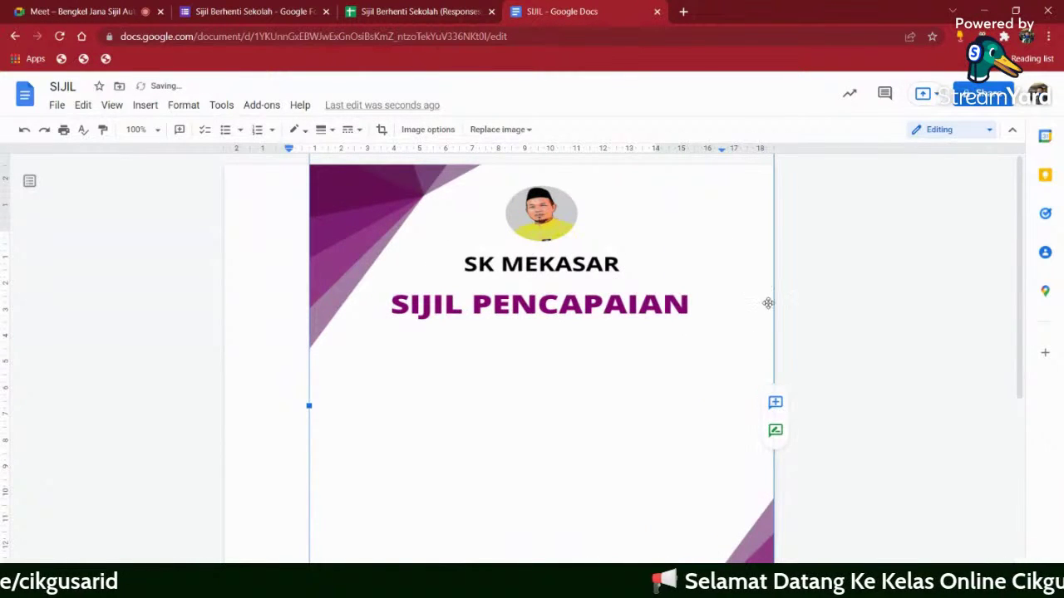
left_click(24, 130)
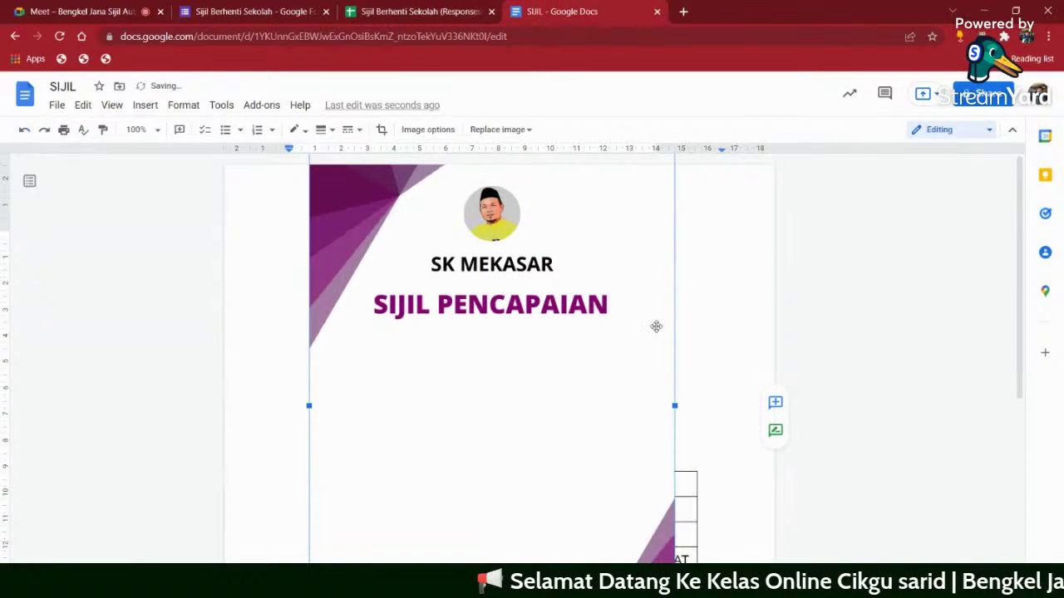
scroll(660, 314, "down", 5)
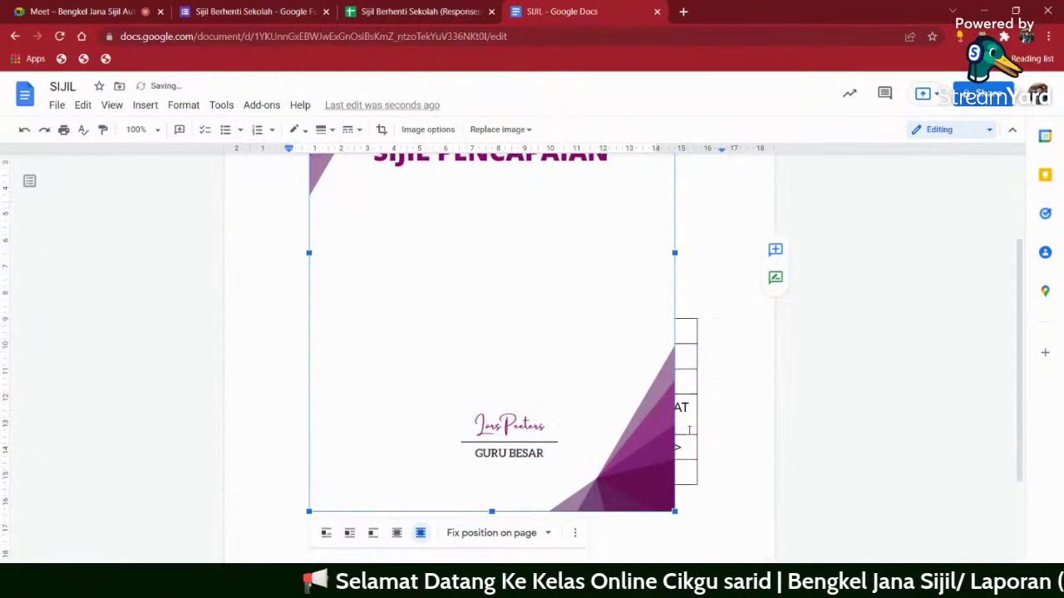
scroll(682, 419, "down", 2)
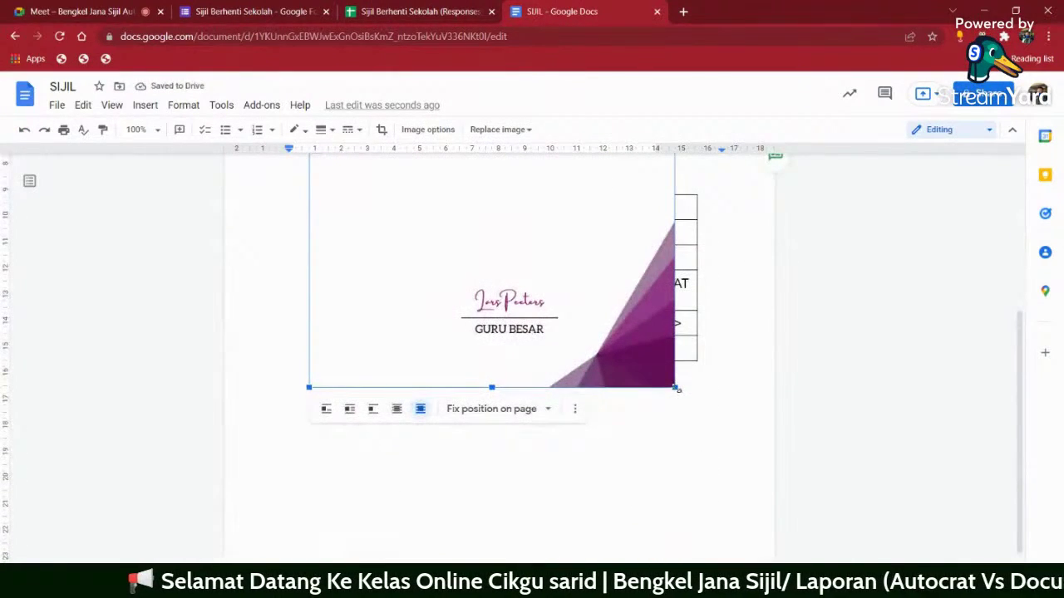
- Stretch the image's corners until it fills the whole page behind the text
left_click_drag(677, 389, 772, 526)
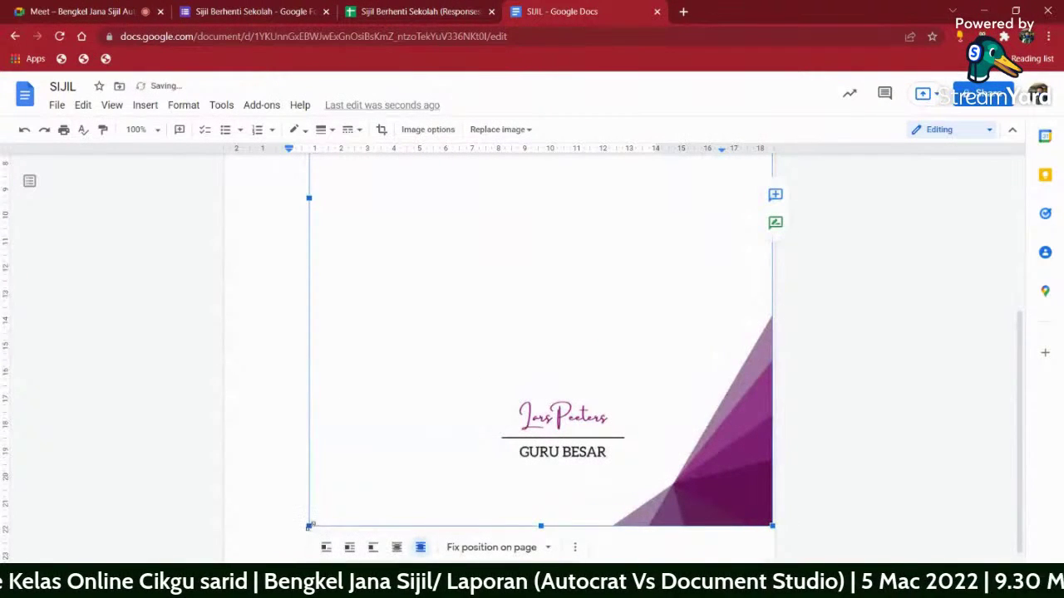
left_click_drag(308, 526, 226, 597)
scroll(831, 410, "up", 10)
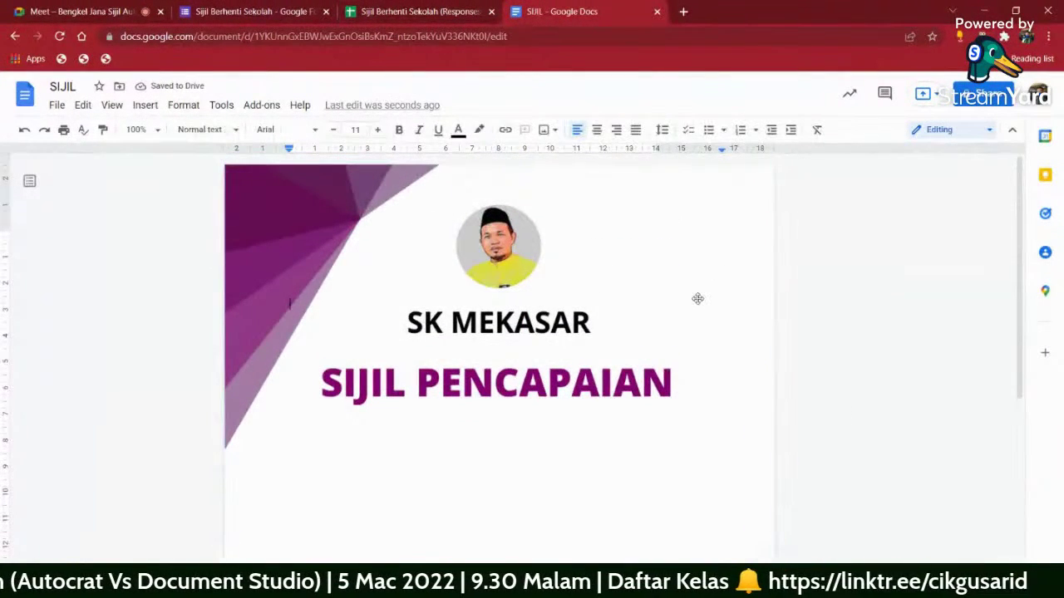
scroll(665, 324, "down", 3)
scroll(493, 287, "down", 2)
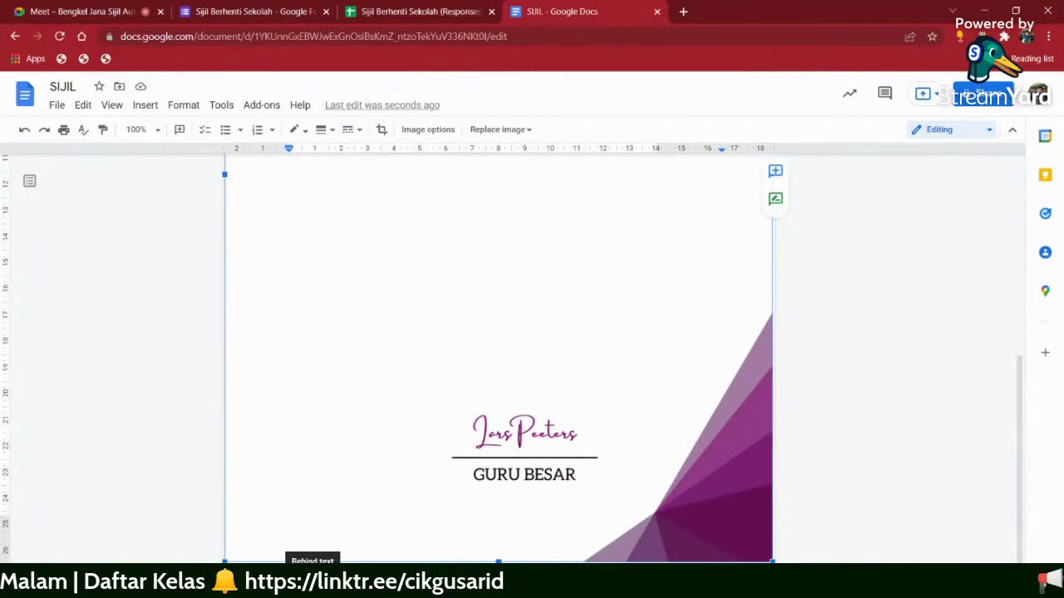
scroll(841, 351, "up", 2)
left_click(843, 353)
scroll(846, 353, "up", 3)
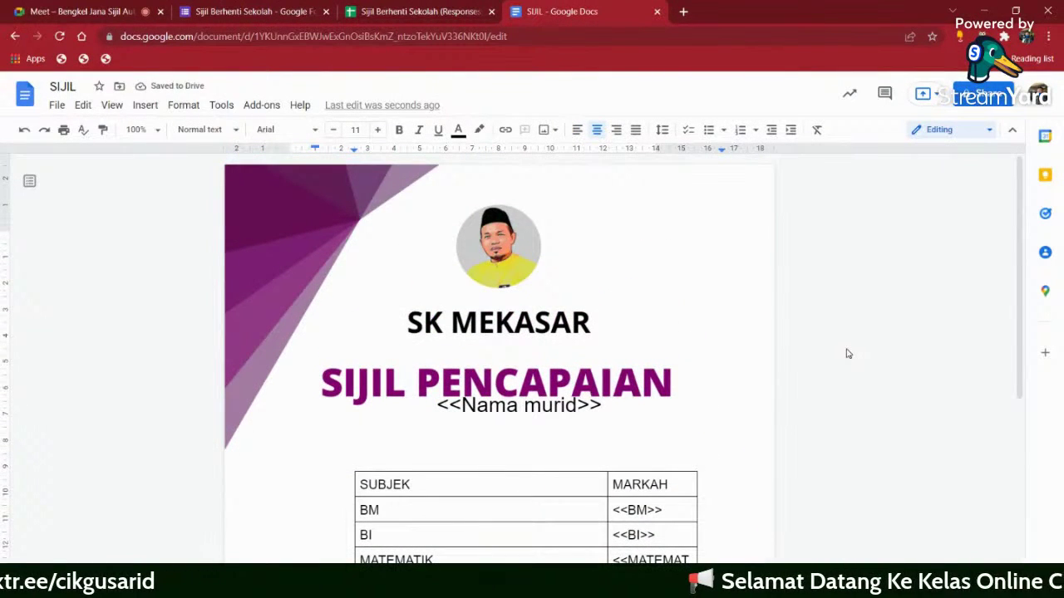
- Insert two blank lines before <<Nama murid>> to move it down below SIJIL PENCAPAIAN
left_click(443, 406)
key("Home")
key("Return")
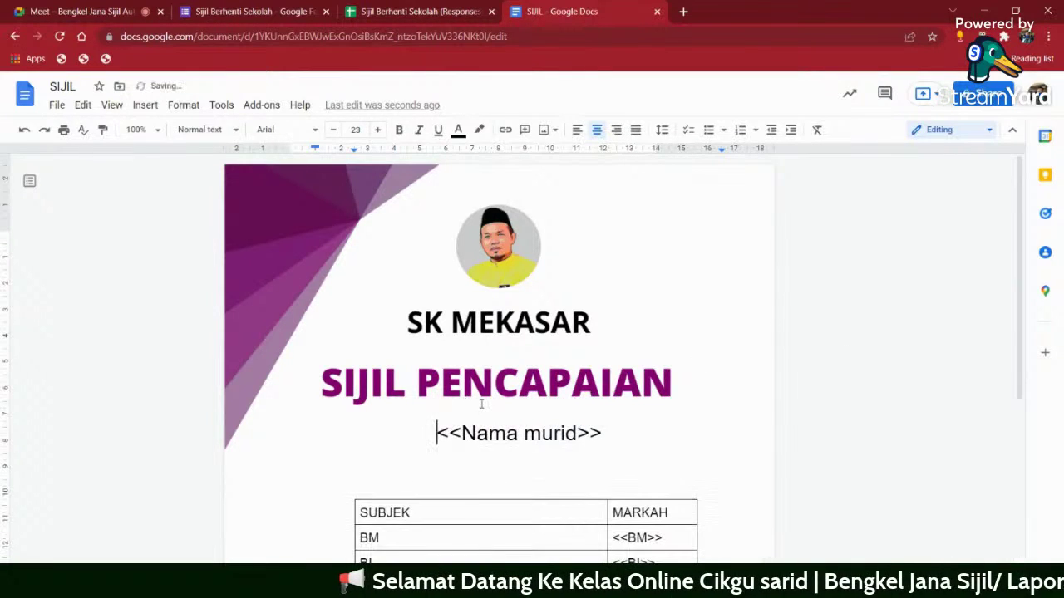
key("Return")
- Delete the extra blank line between <<Nama murid>> and the SUBJEK/MARKAH table
scroll(541, 449, "down", 1)
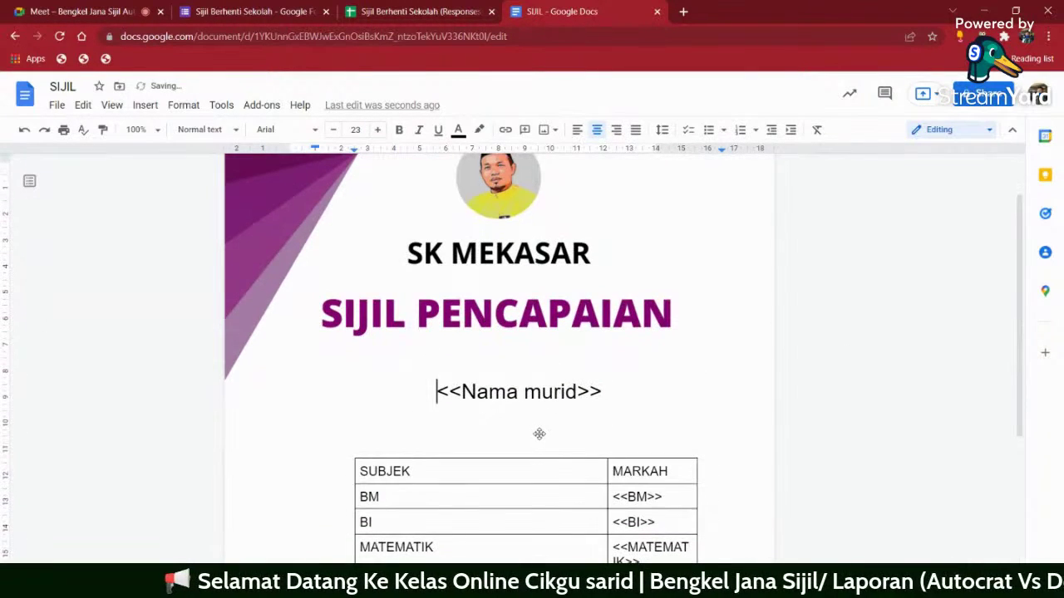
left_click(601, 401)
left_click(598, 391)
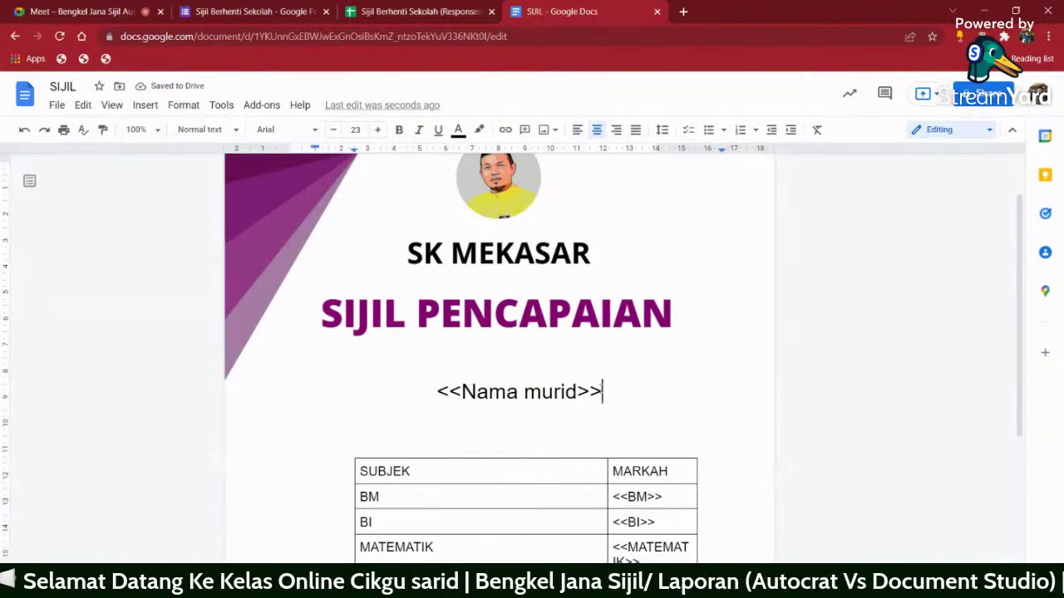
key("Delete")
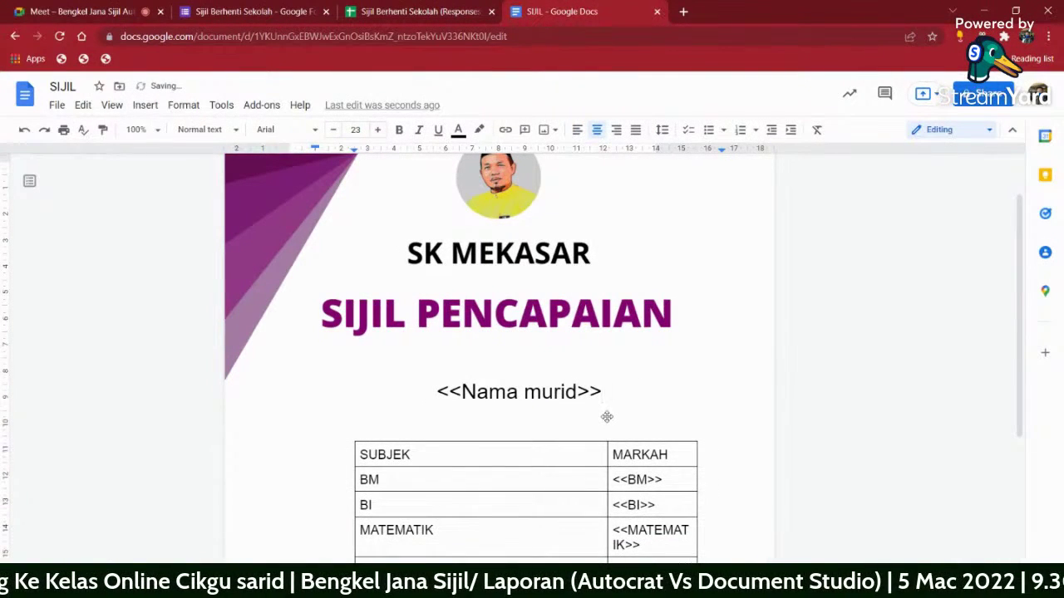
scroll(814, 423, "down", 3)
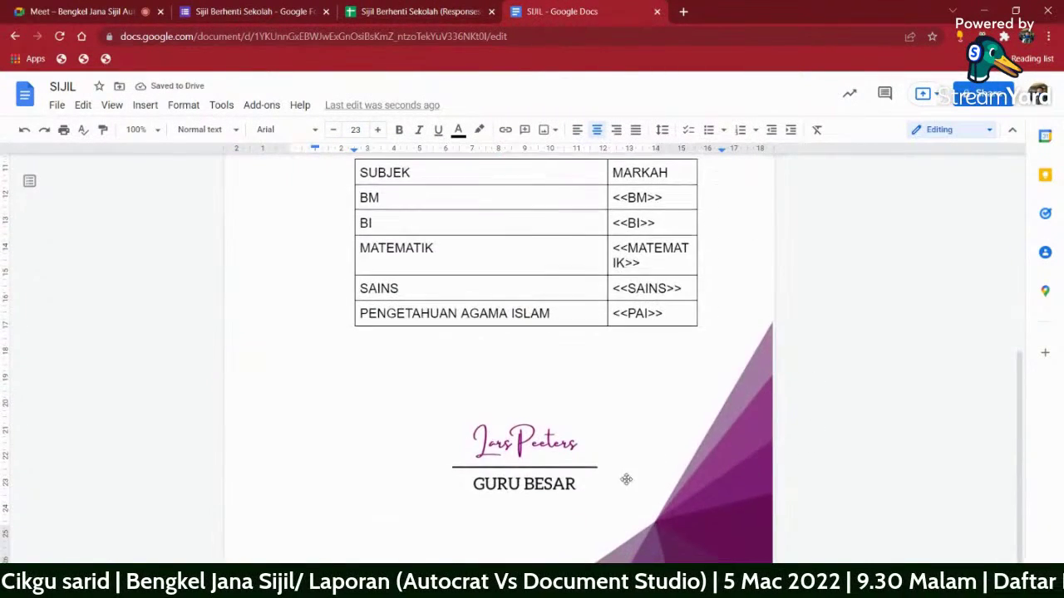
scroll(774, 429, "up", 4)
scroll(774, 428, "down", 1)
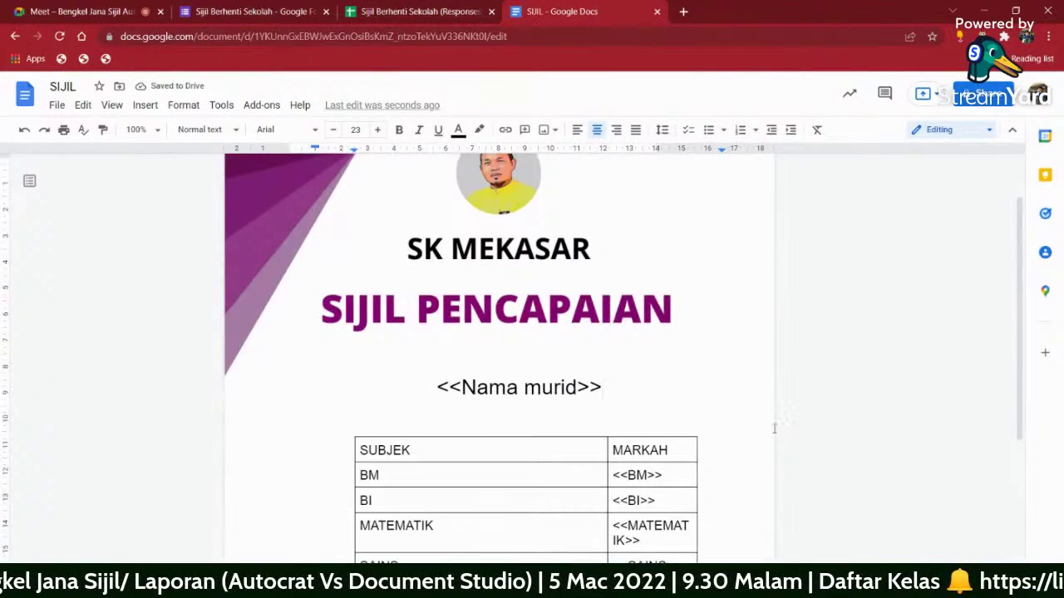
scroll(774, 429, "up", 1)
scroll(774, 429, "up", 1)
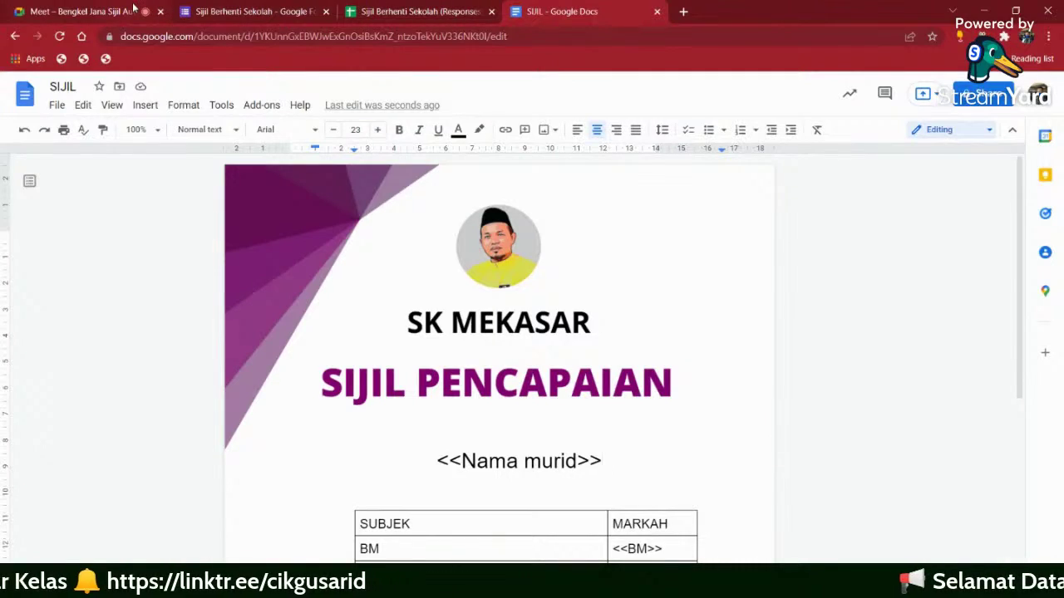
- Return to the Google Meet call to view the participant's shared SIJIL certificate document
left_click(133, 10)
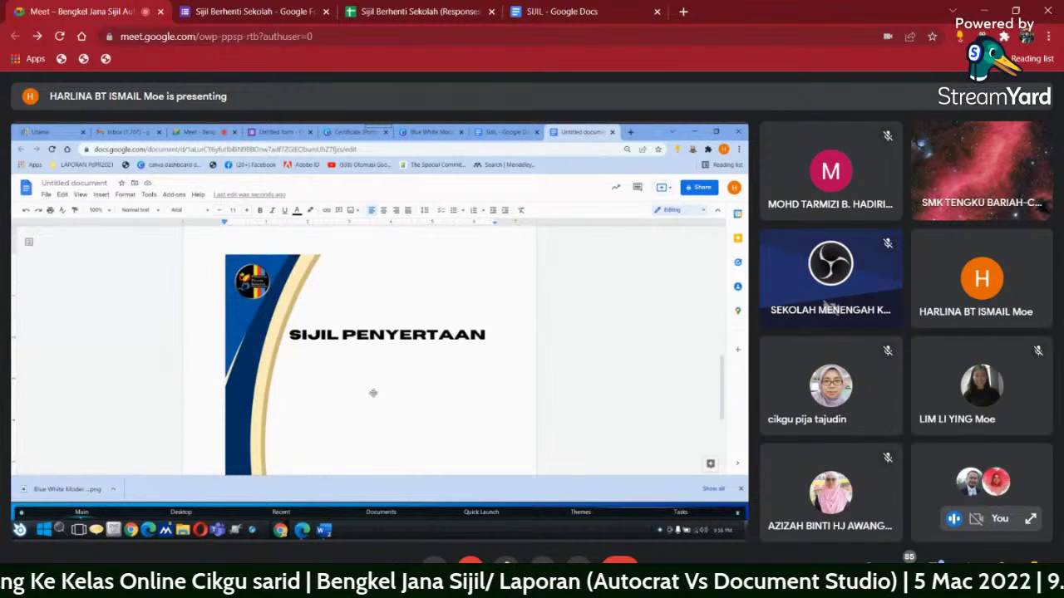
scroll(349, 383, "down", 3)
scroll(351, 380, "up", 3)
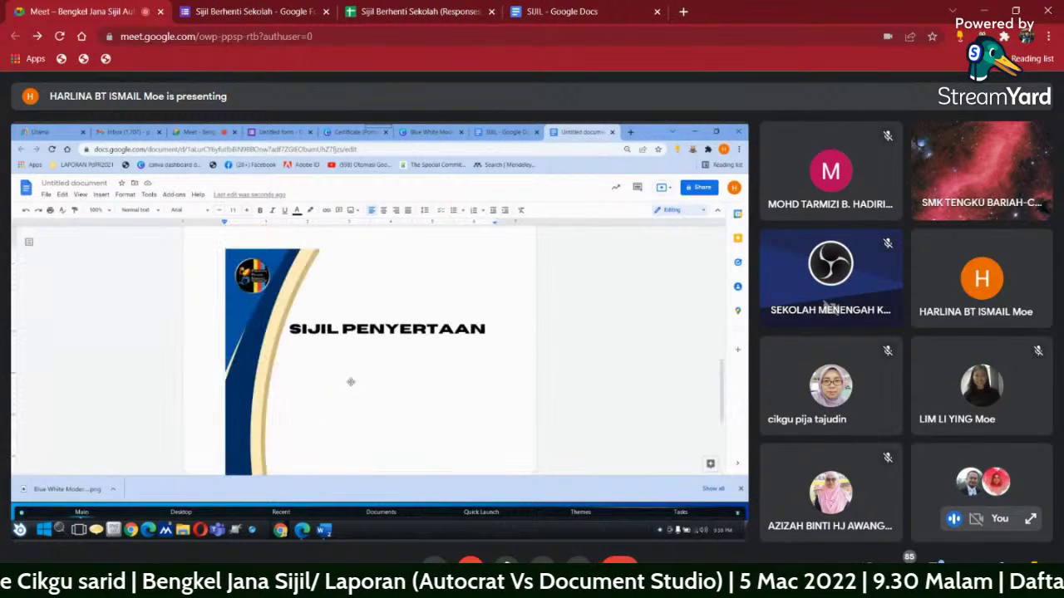
right_click(339, 351)
left_click(319, 359)
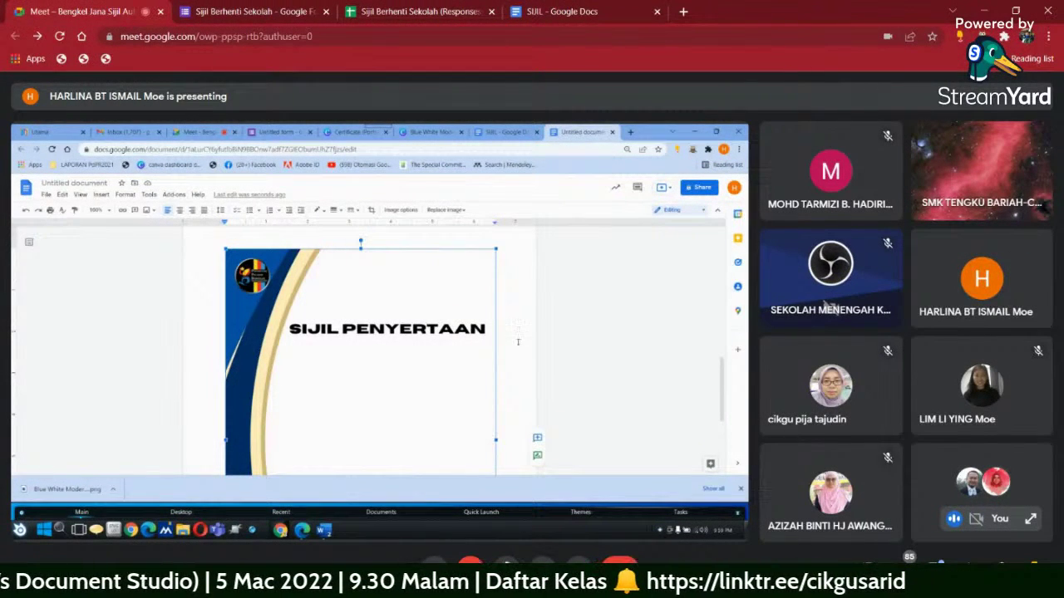
scroll(518, 342, "down", 5)
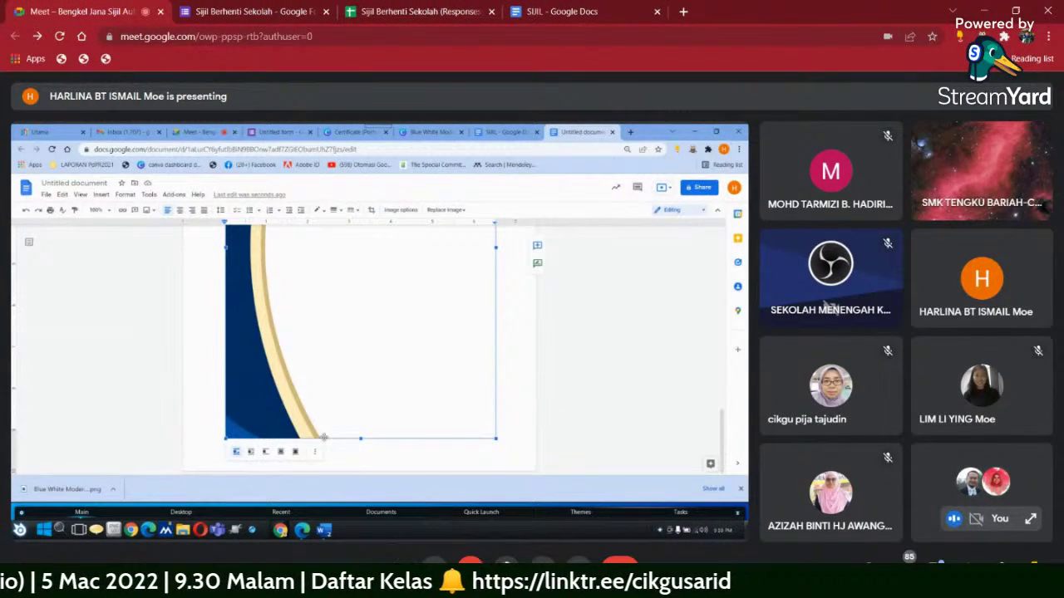
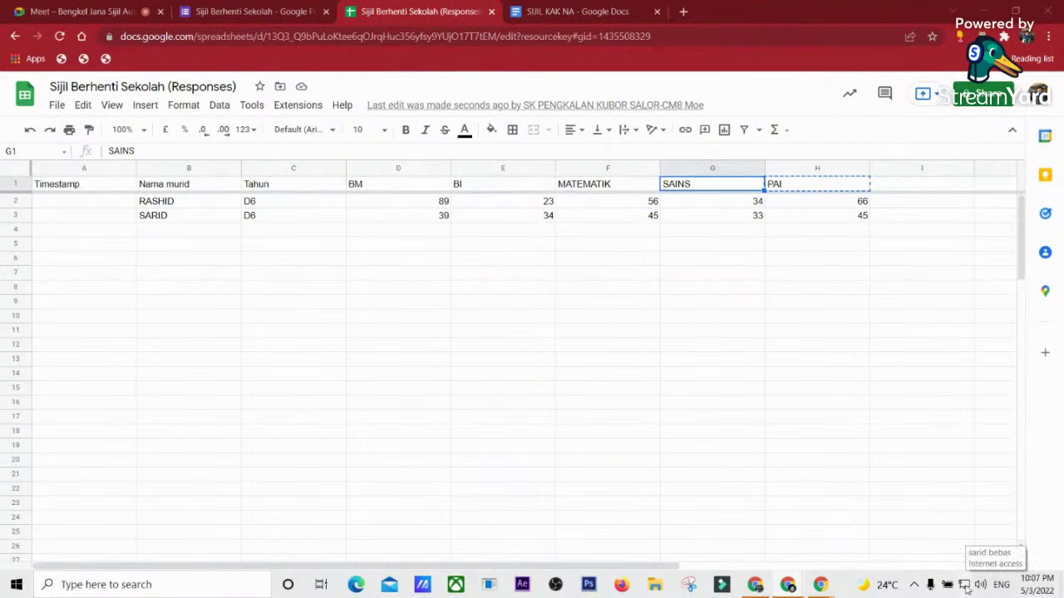
- From the network tray icon's Network & Internet settings, open the Change adapter options list
left_click(965, 589)
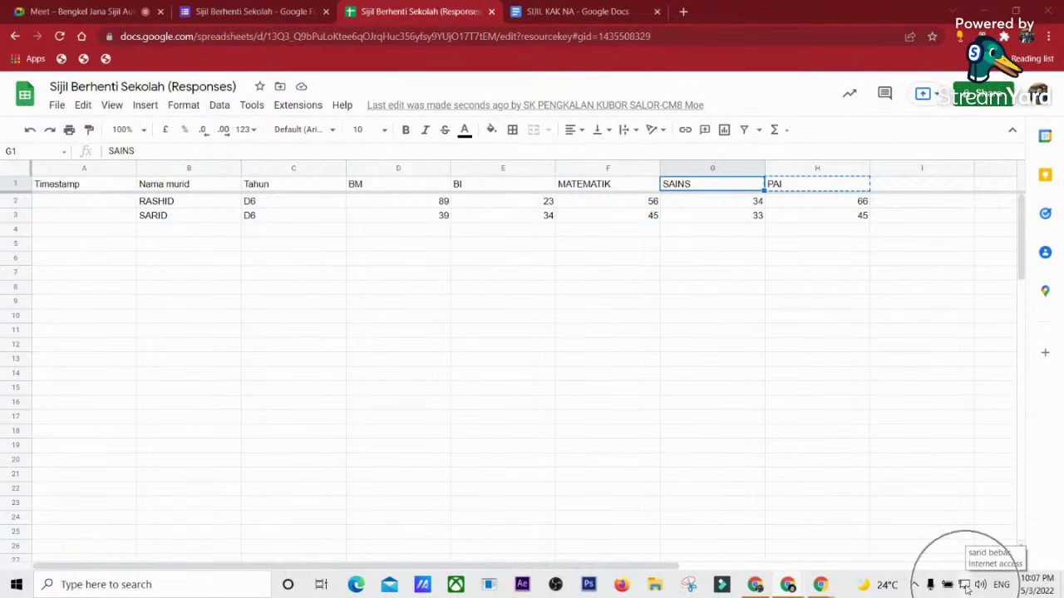
right_click(966, 588)
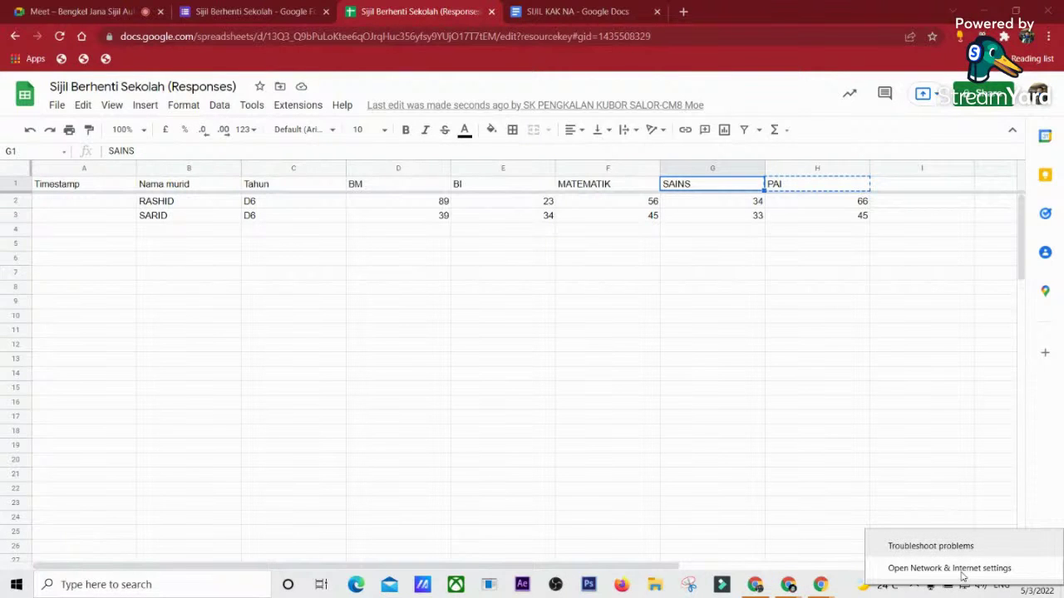
left_click(962, 573)
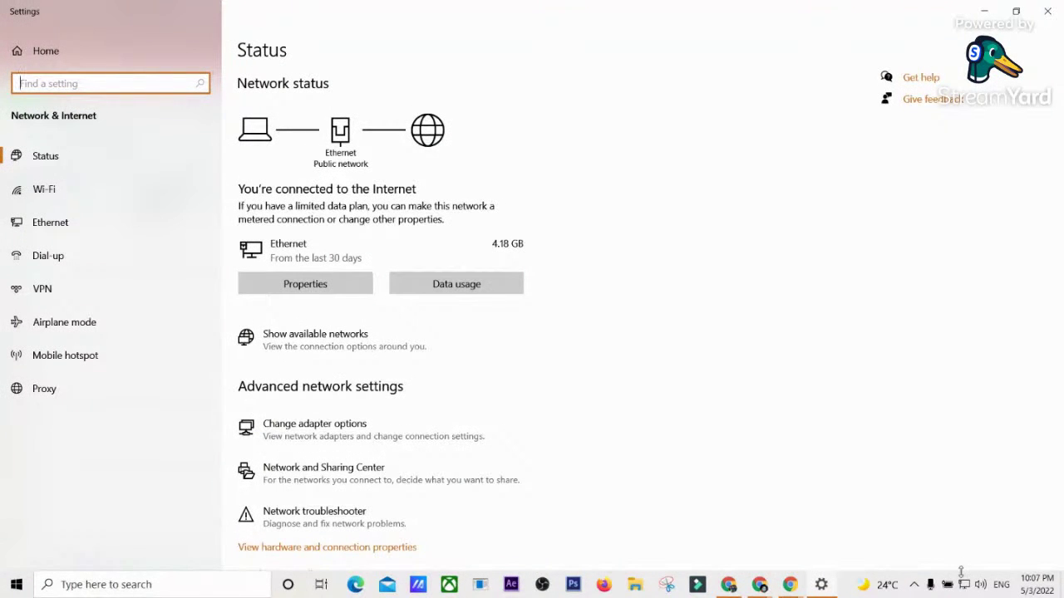
left_click(305, 427)
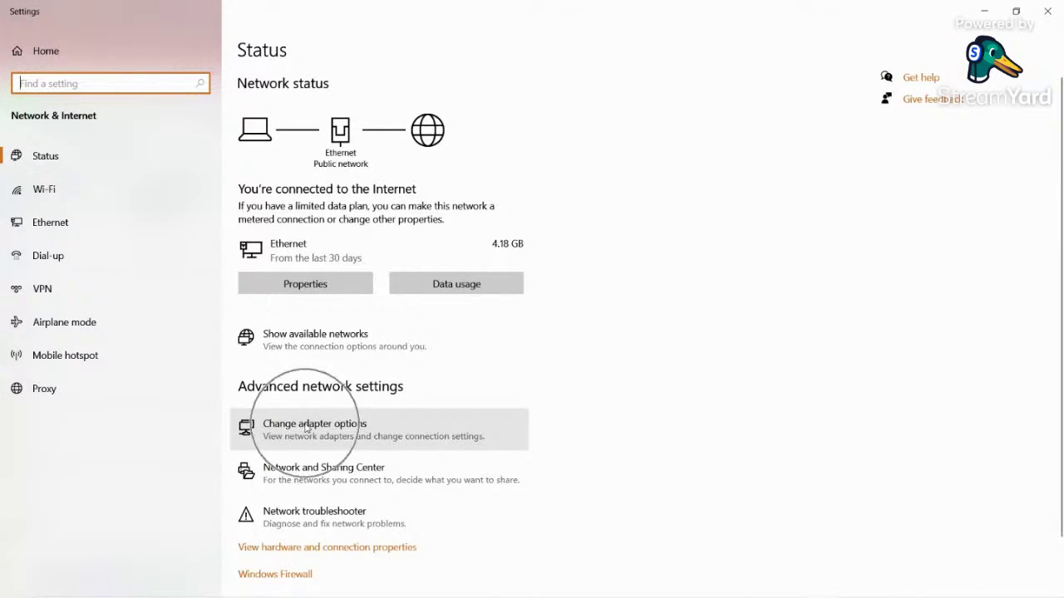
left_click(305, 427)
left_click(305, 427)
left_click(305, 426)
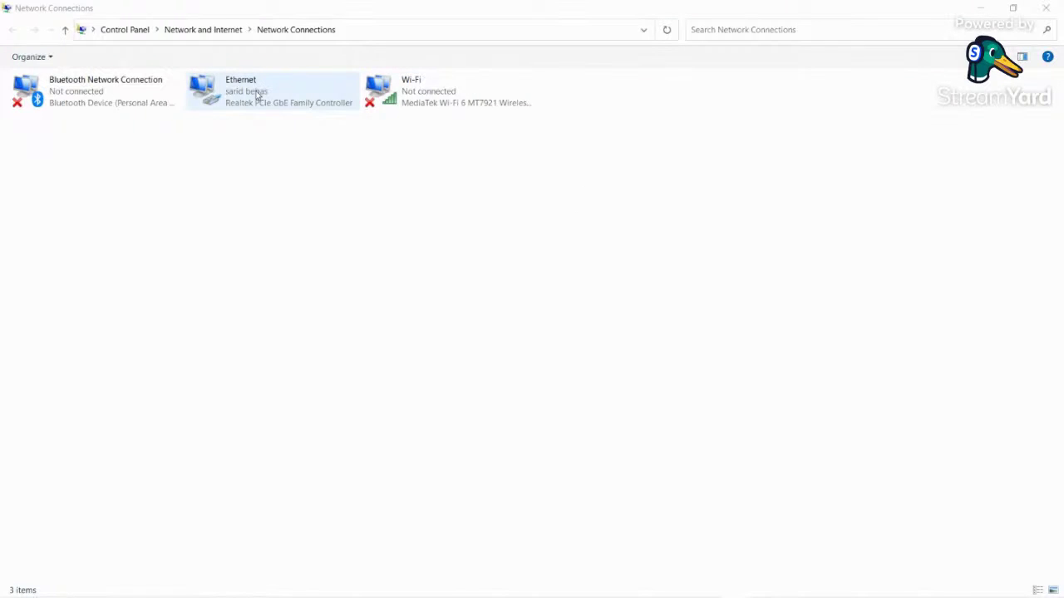
- Open the Ethernet adapter's Properties and bring up its Internet Protocol Version 4 (TCP/IPv4) settings
left_click(456, 97)
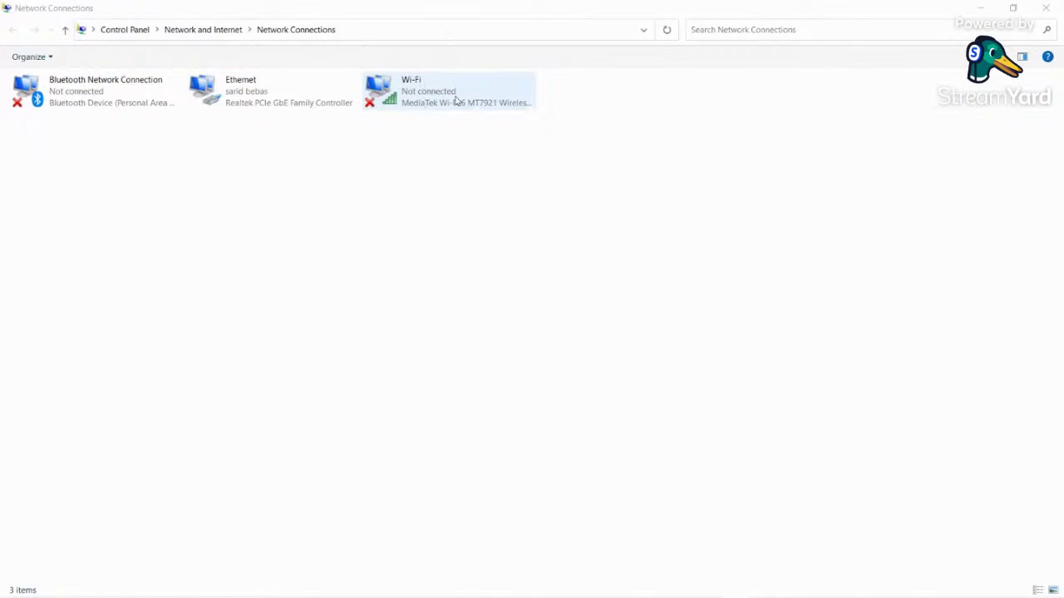
right_click(293, 102)
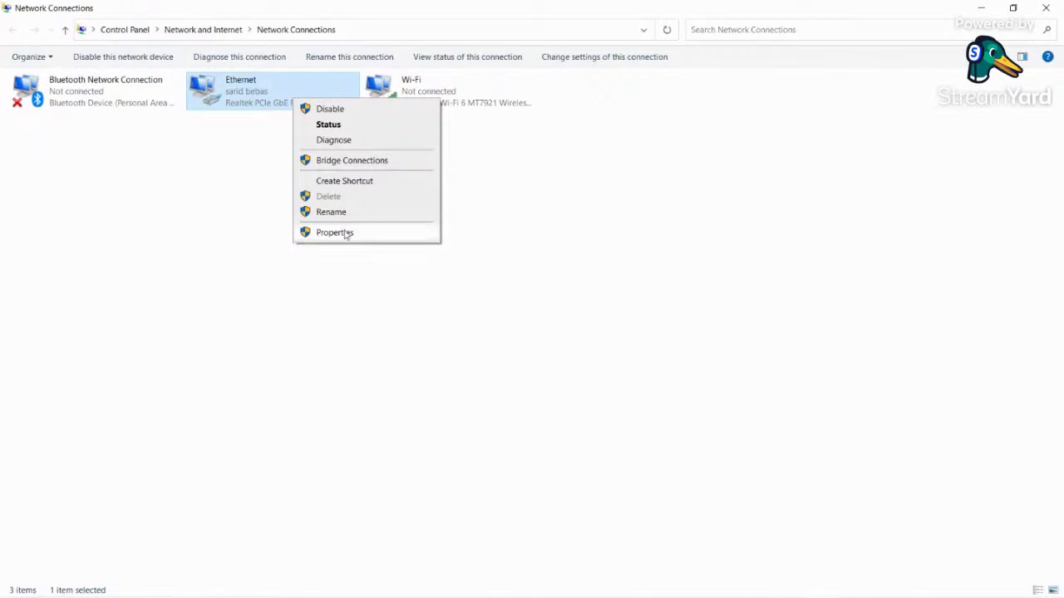
right_click(447, 88)
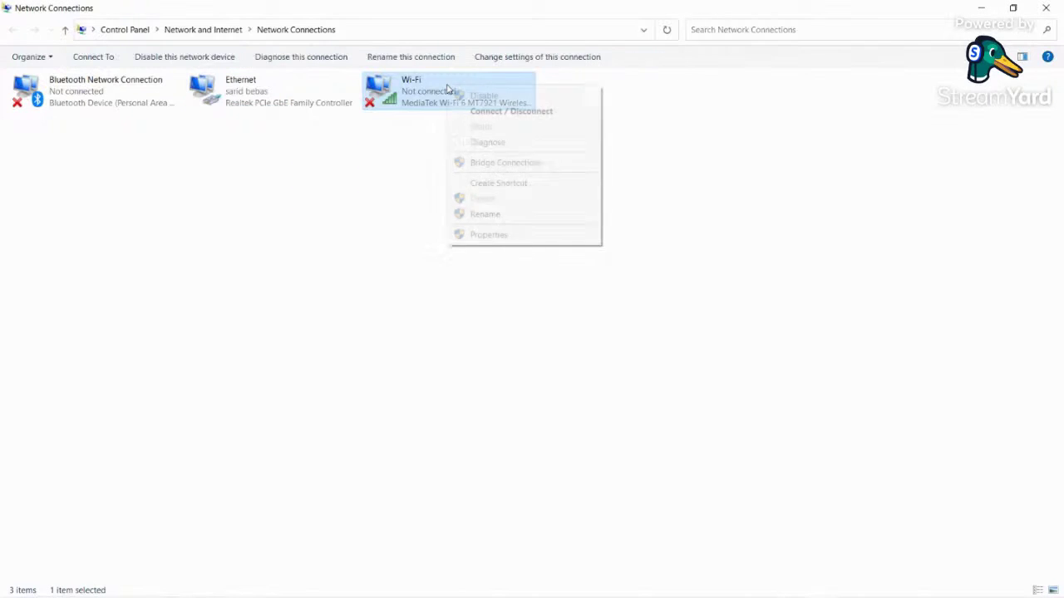
right_click(264, 93)
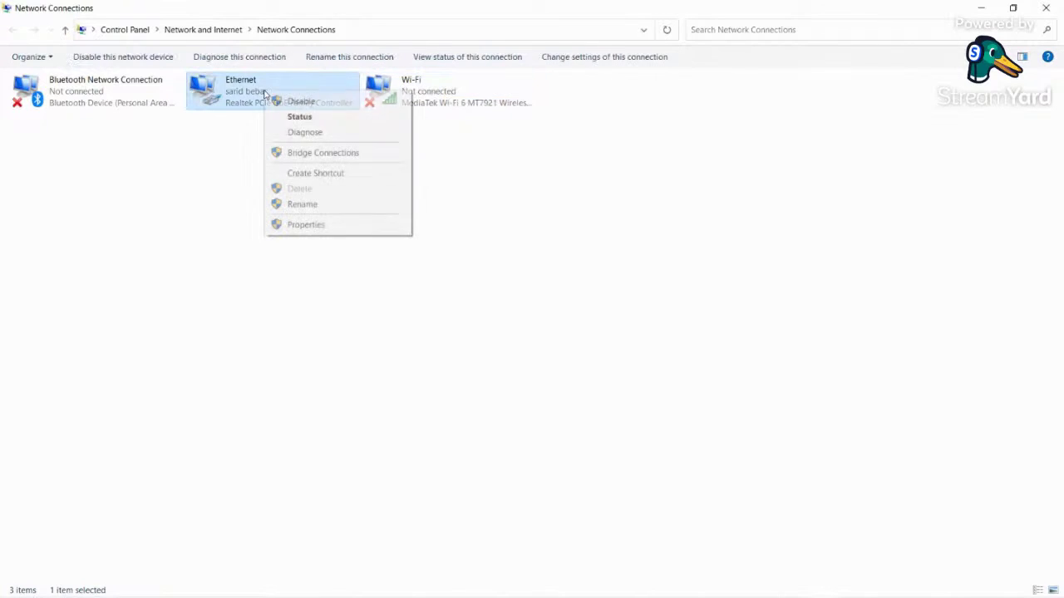
left_click(318, 226)
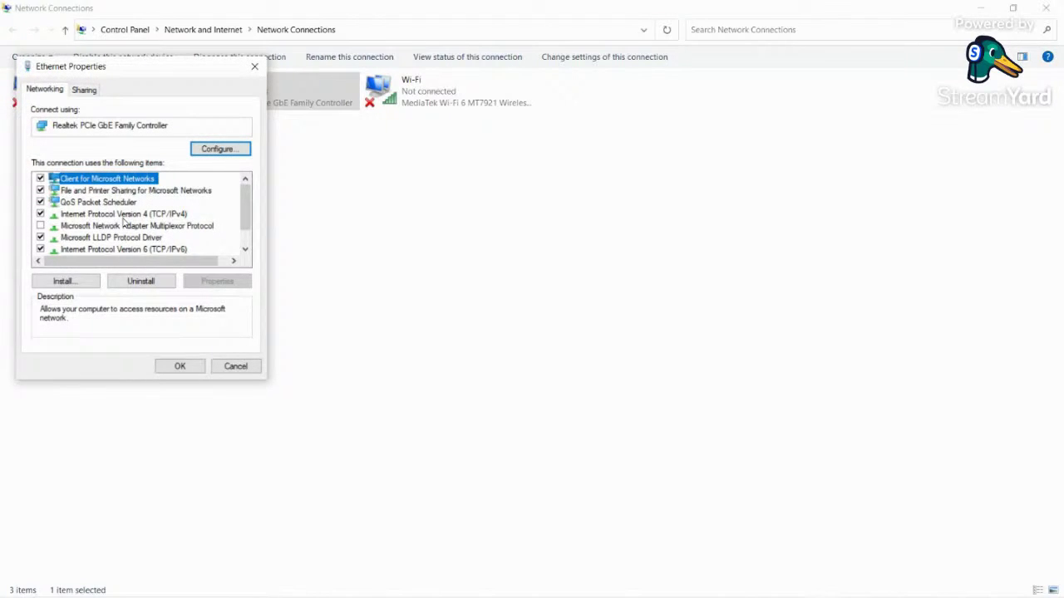
left_click(123, 218)
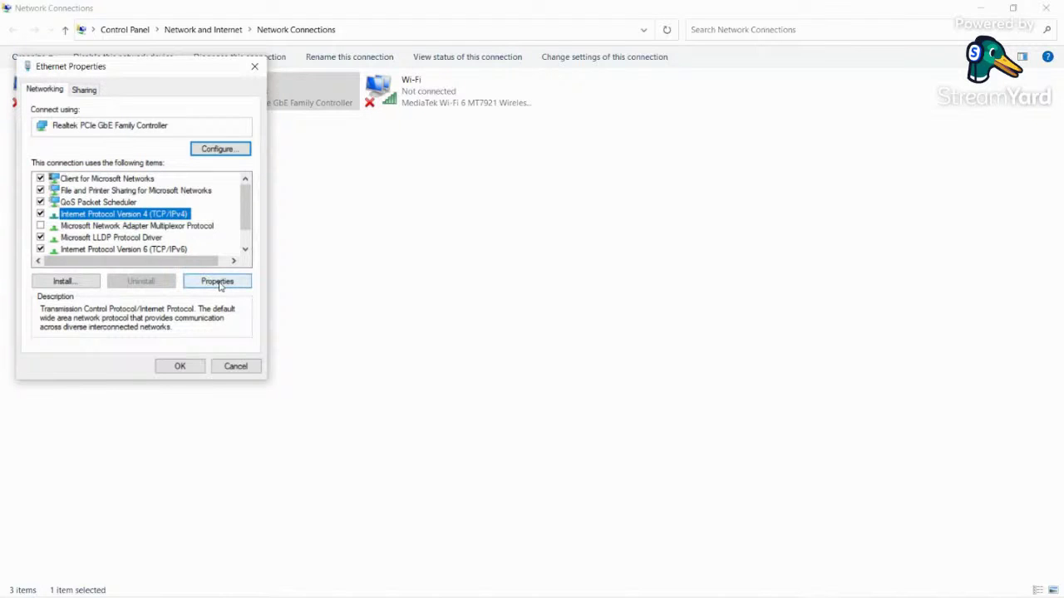
left_click(218, 283)
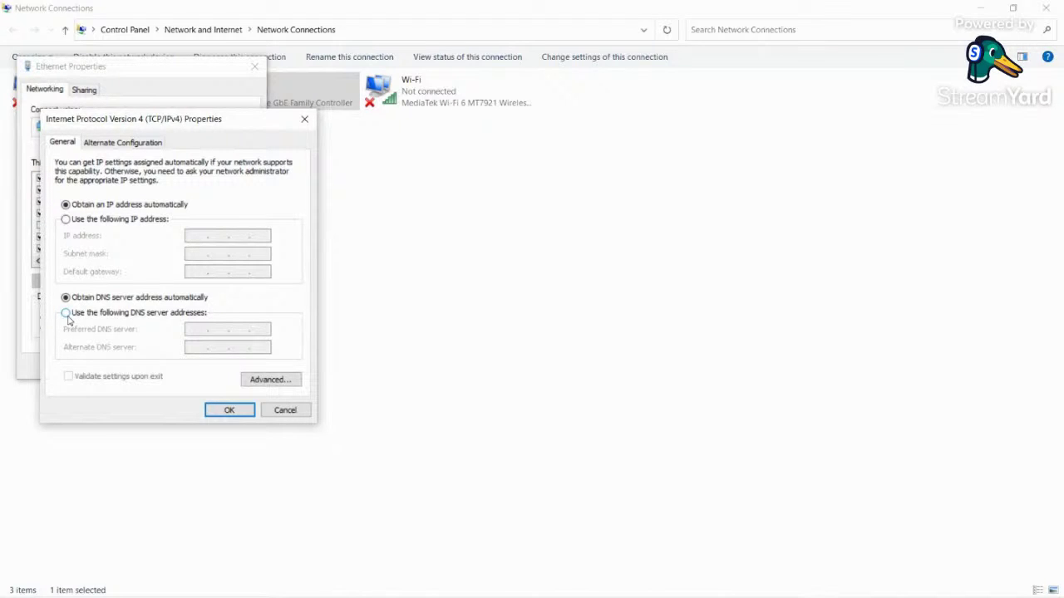
- Set Ethernet DNS servers to 8.8.8.8 and 1.0.0.1, save, and close Network Connections
left_click(68, 315)
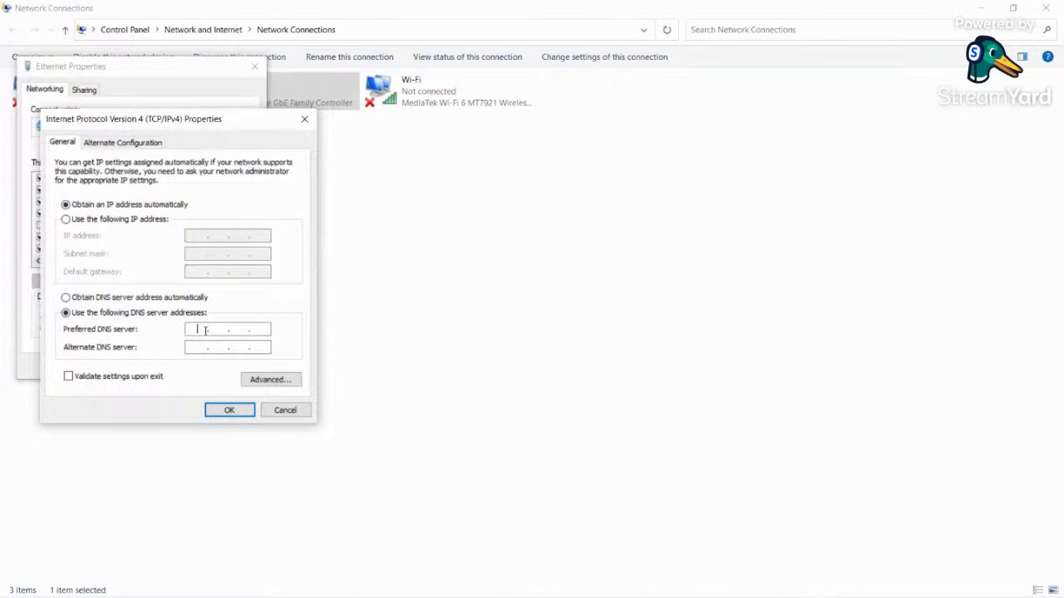
type("8.8.8.8")
left_click(203, 347)
type("1.0.0.1")
left_click(231, 412)
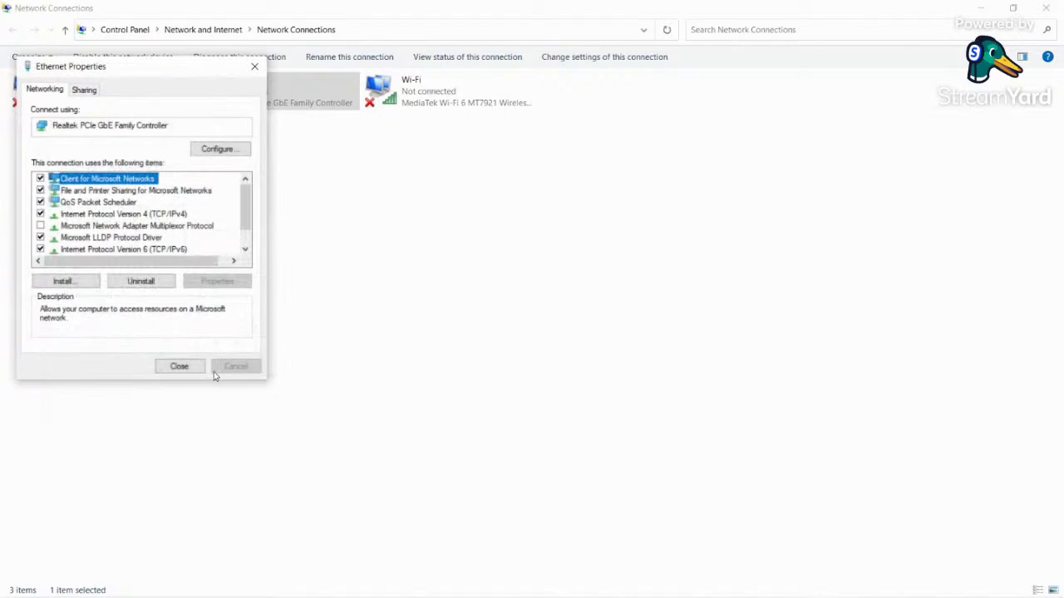
left_click(193, 369)
left_click(1049, 9)
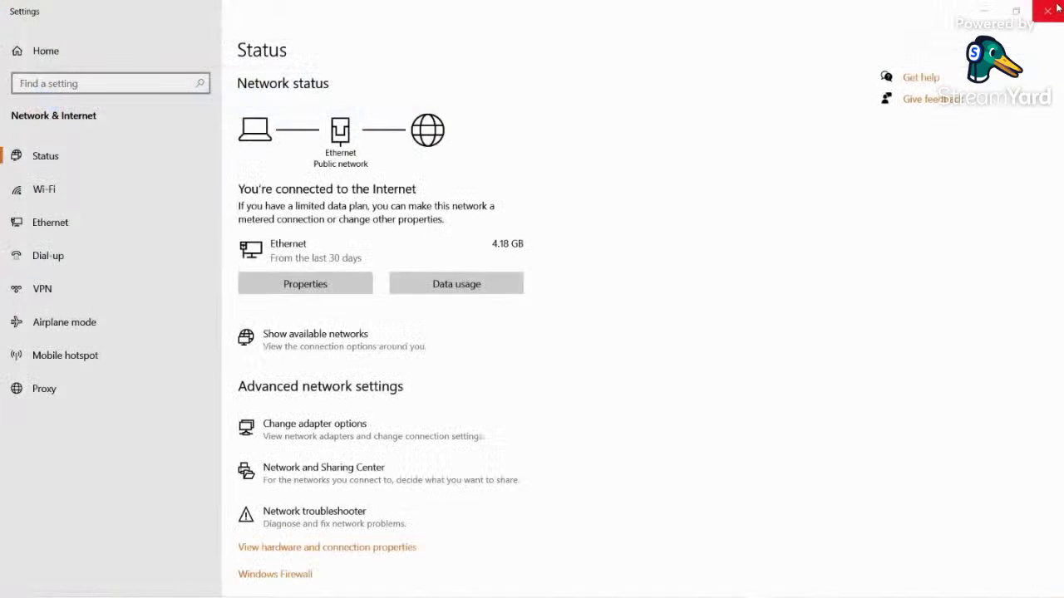
- Close Settings and launch AutoCrat from the Extensions menu on the marks spreadsheet
left_click(1057, 8)
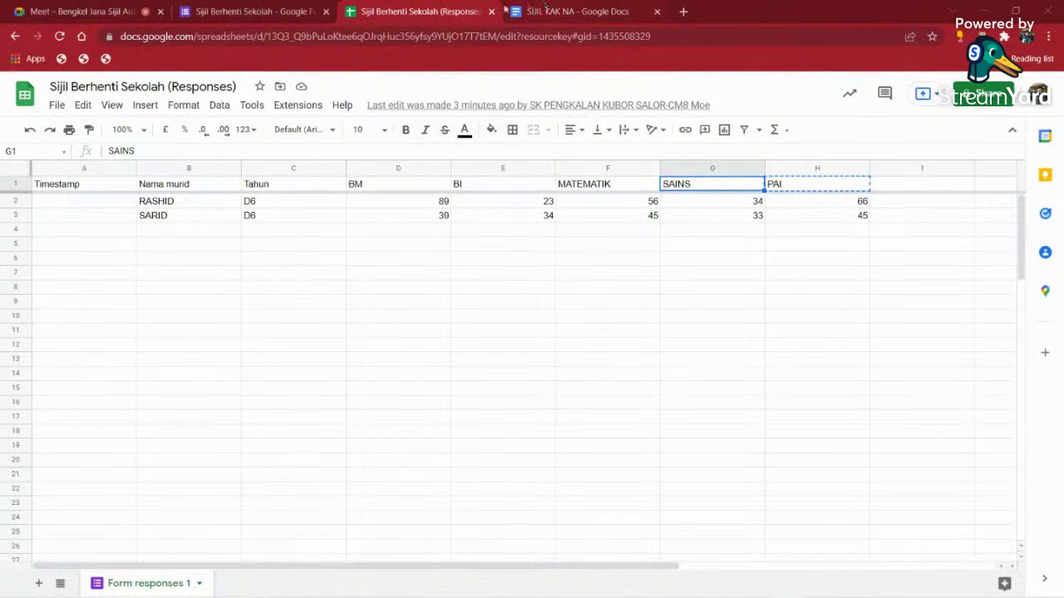
left_click(312, 109)
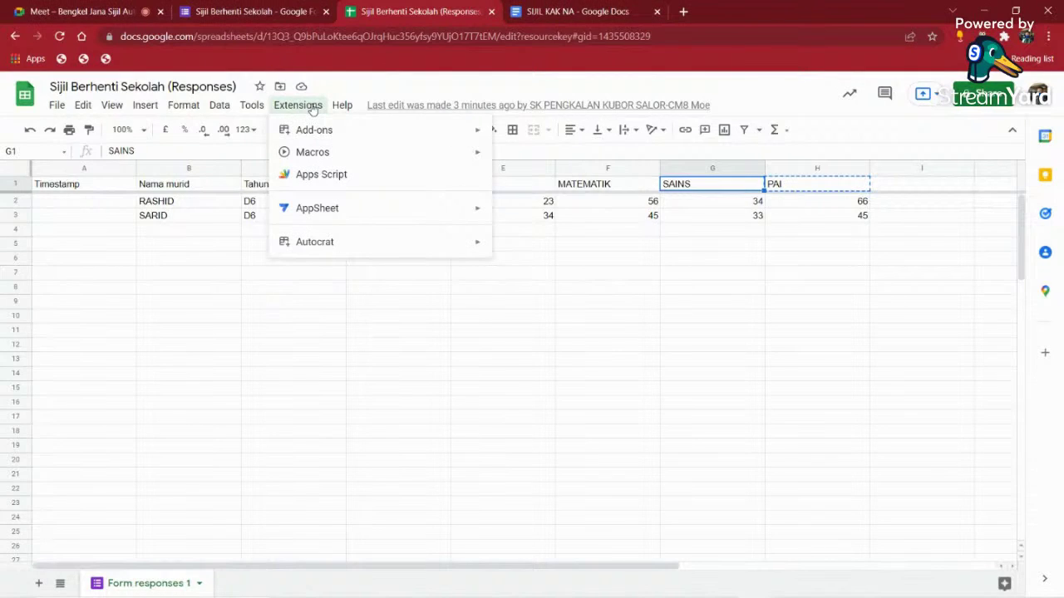
mouse_move(457, 250)
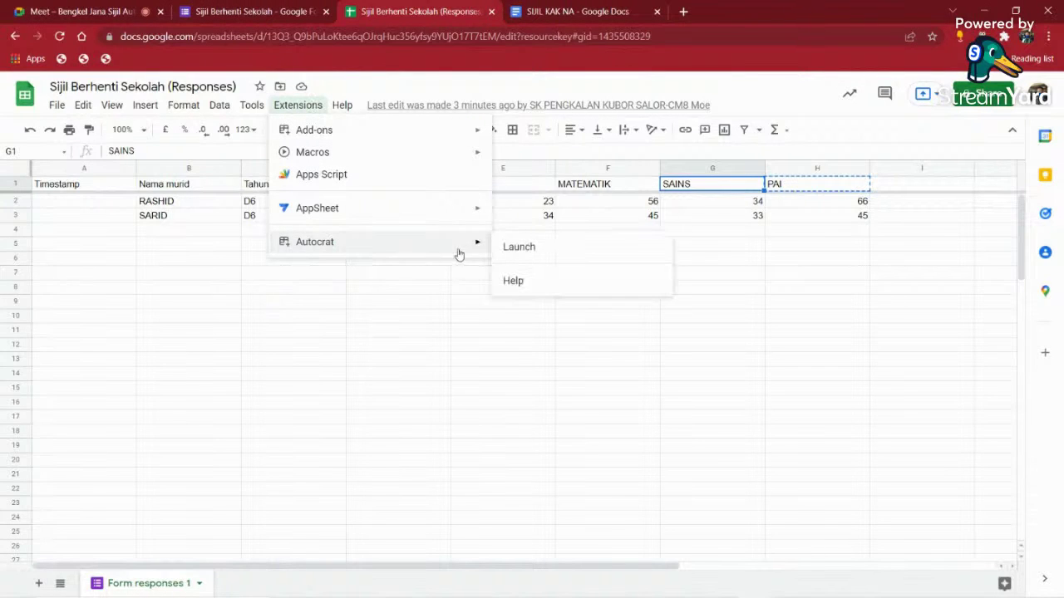
left_click(533, 249)
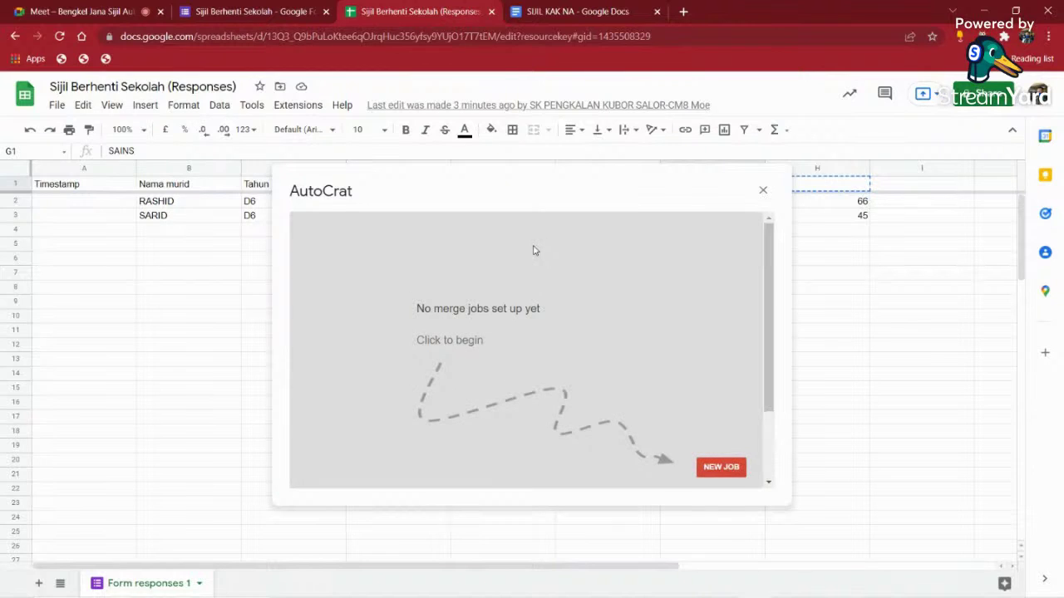
- Start a new AutoCrat job, close the add-on without saving, and reload the spreadsheet
left_click(720, 467)
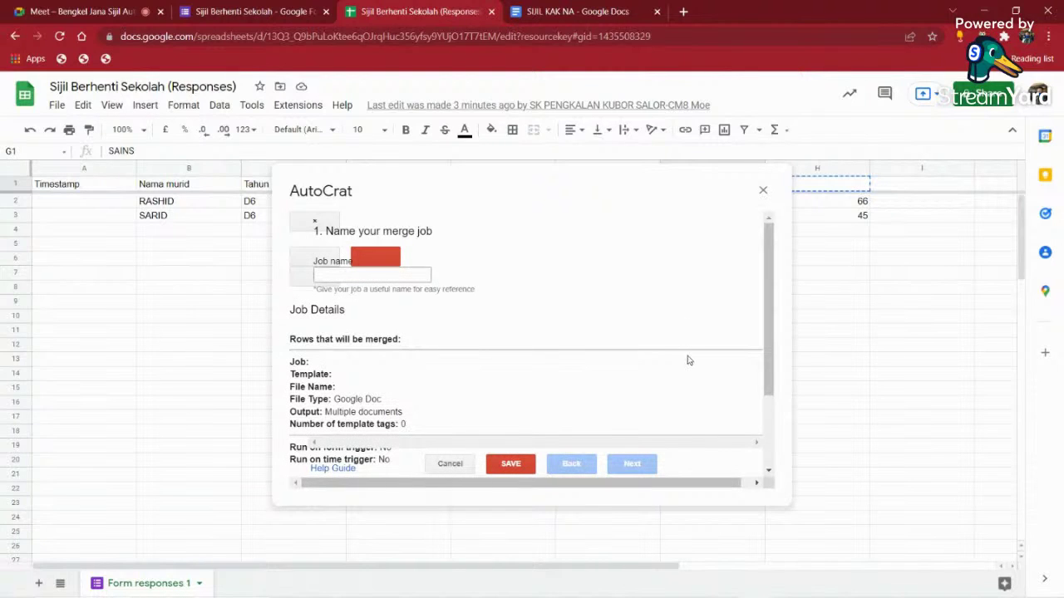
left_click(763, 191)
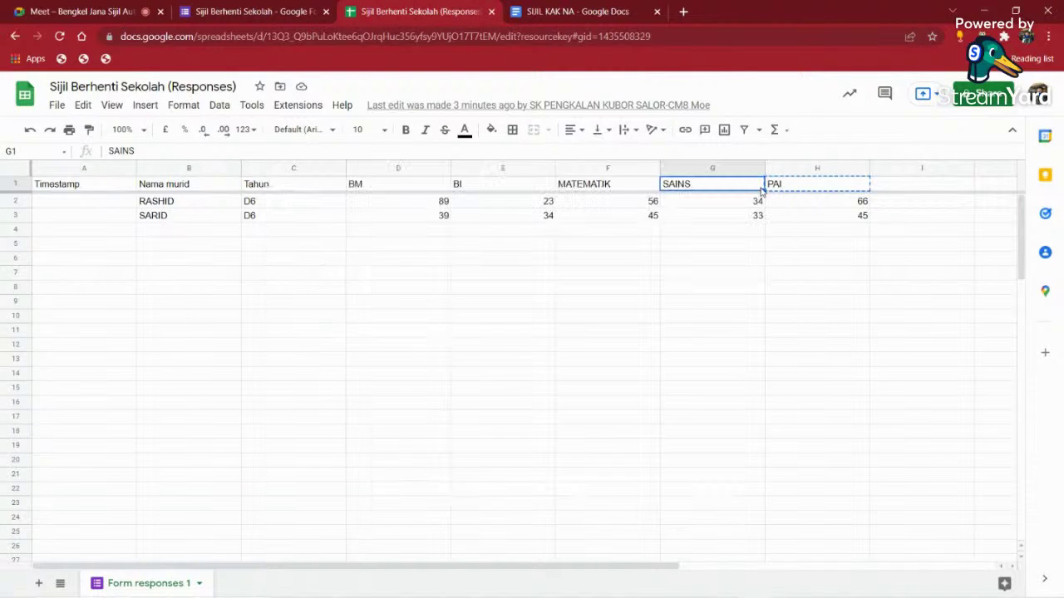
left_click(60, 37)
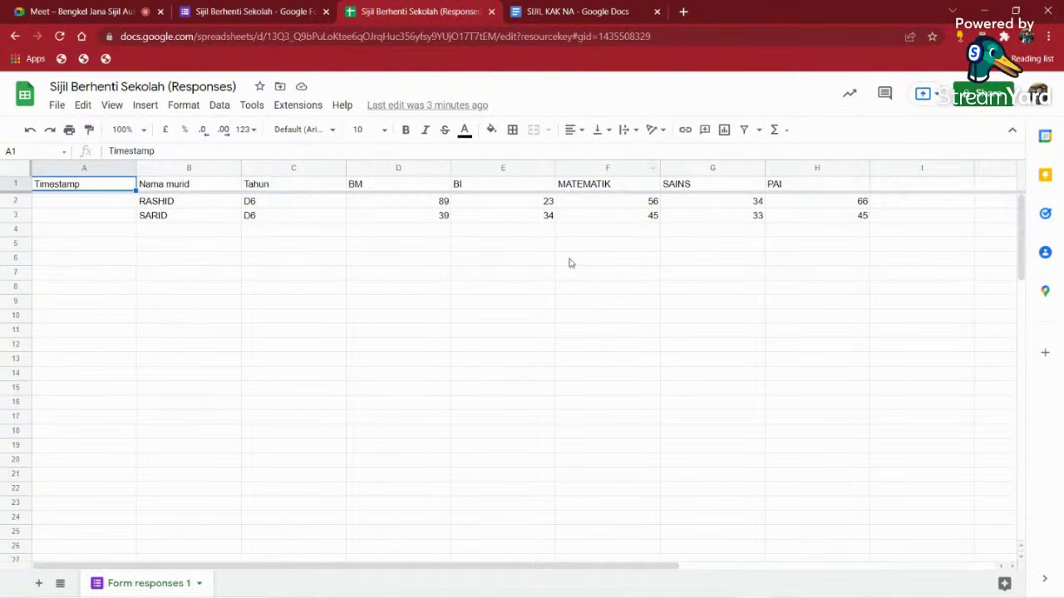
left_click(298, 105)
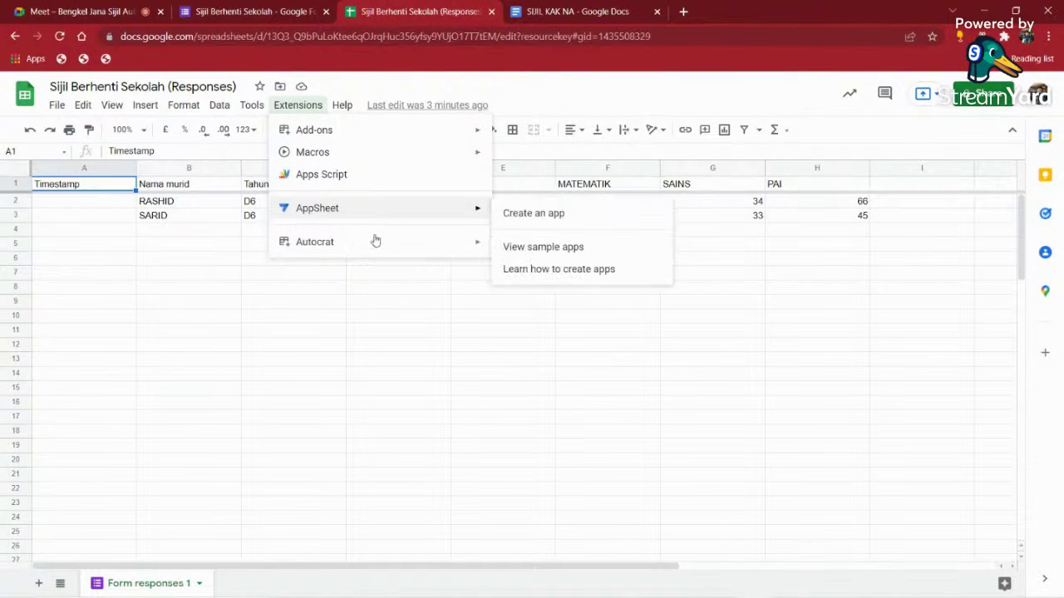
mouse_move(424, 246)
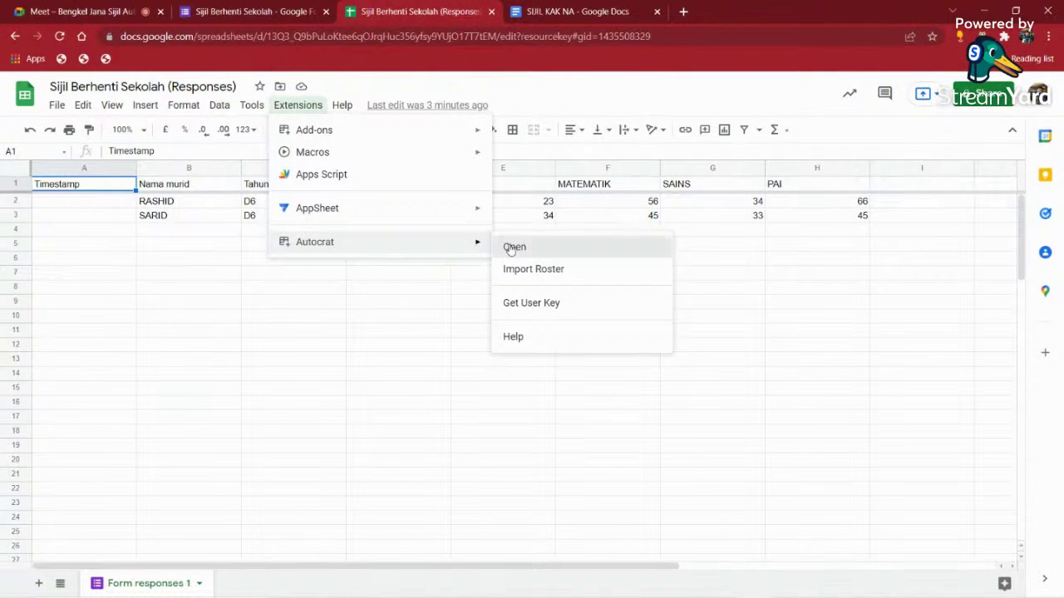
left_click(505, 247)
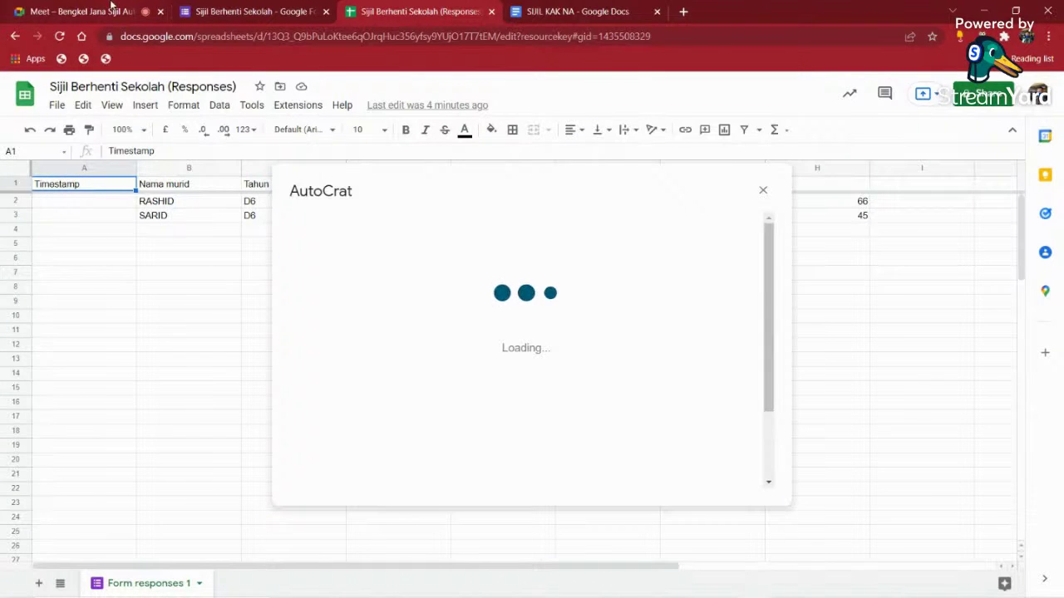
left_click(109, 6)
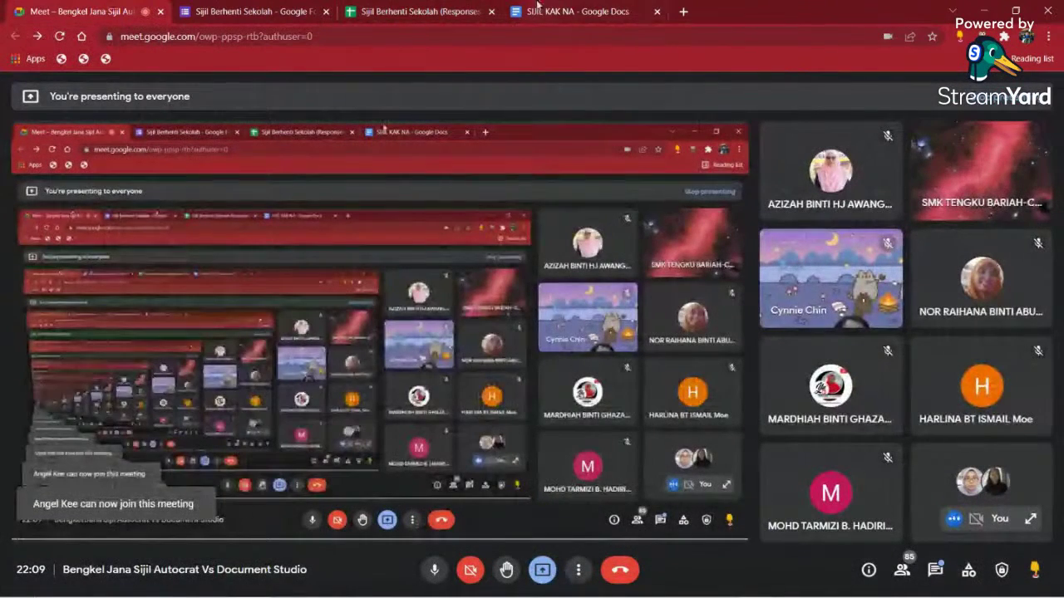
left_click(420, 12)
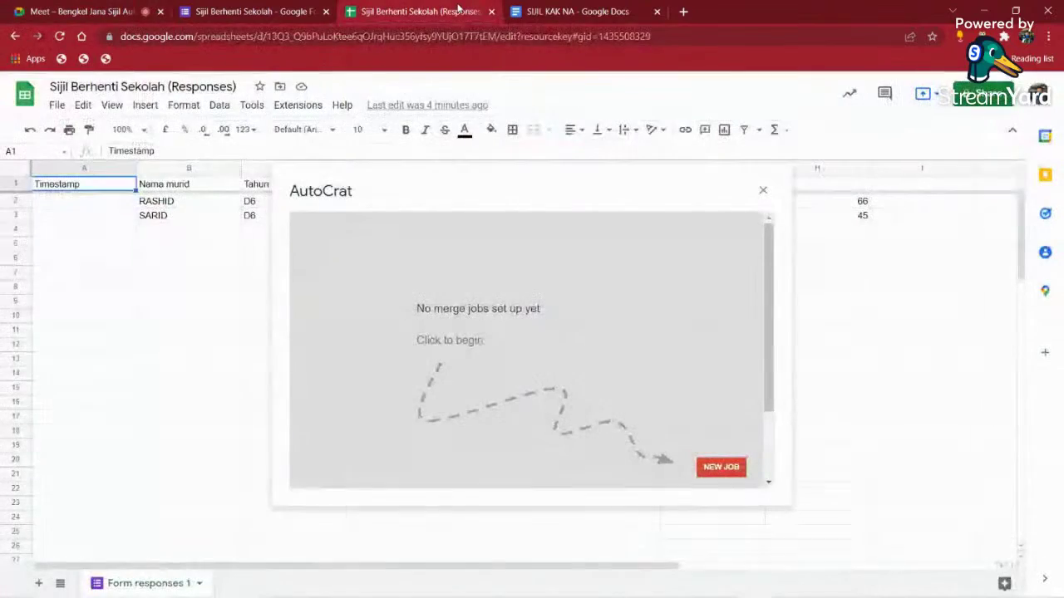
left_click(721, 467)
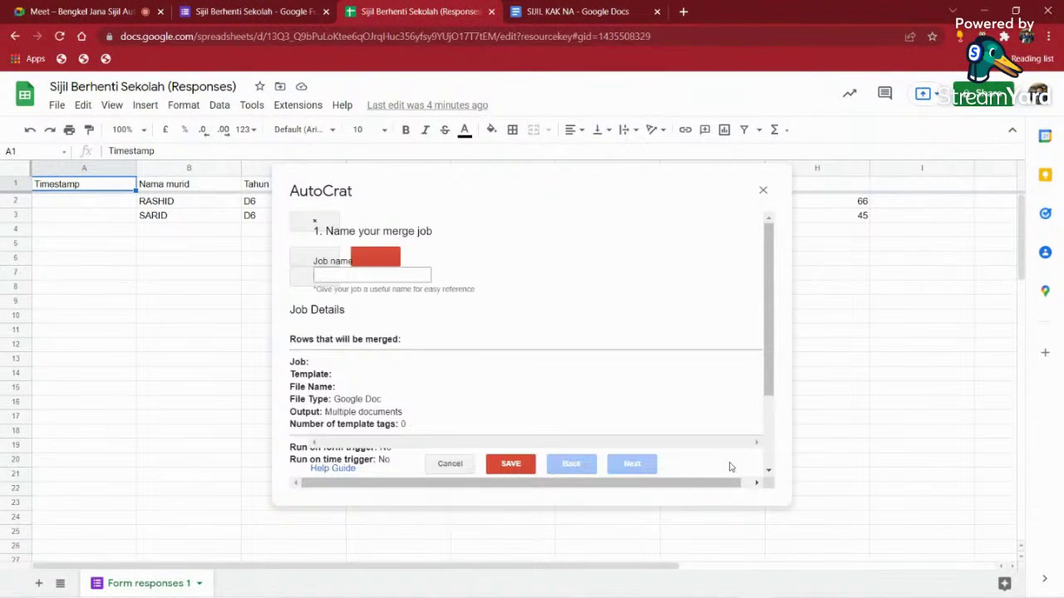
scroll(478, 310, "down", 2)
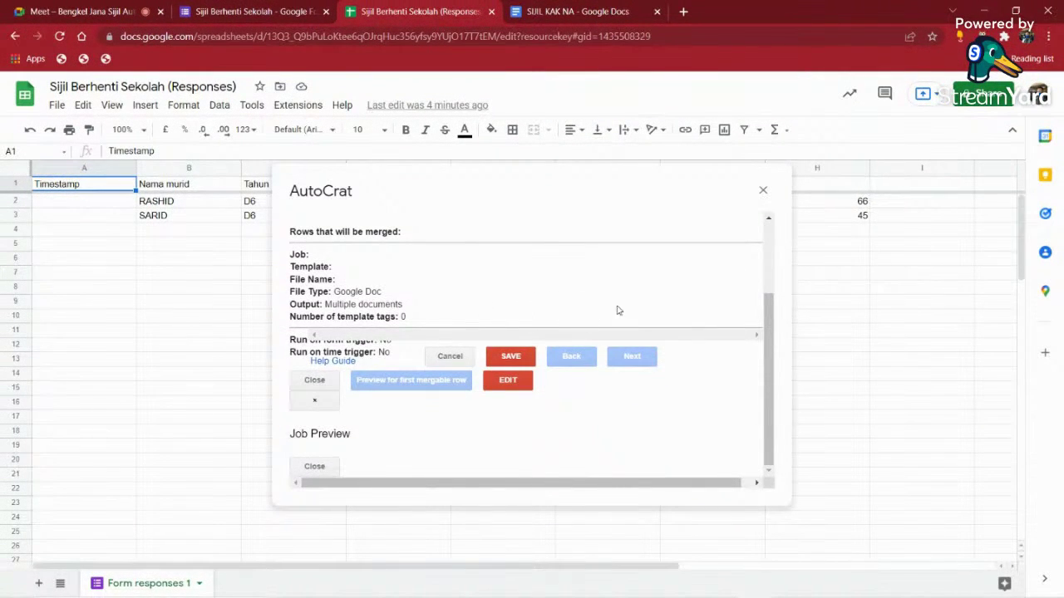
left_click(759, 191)
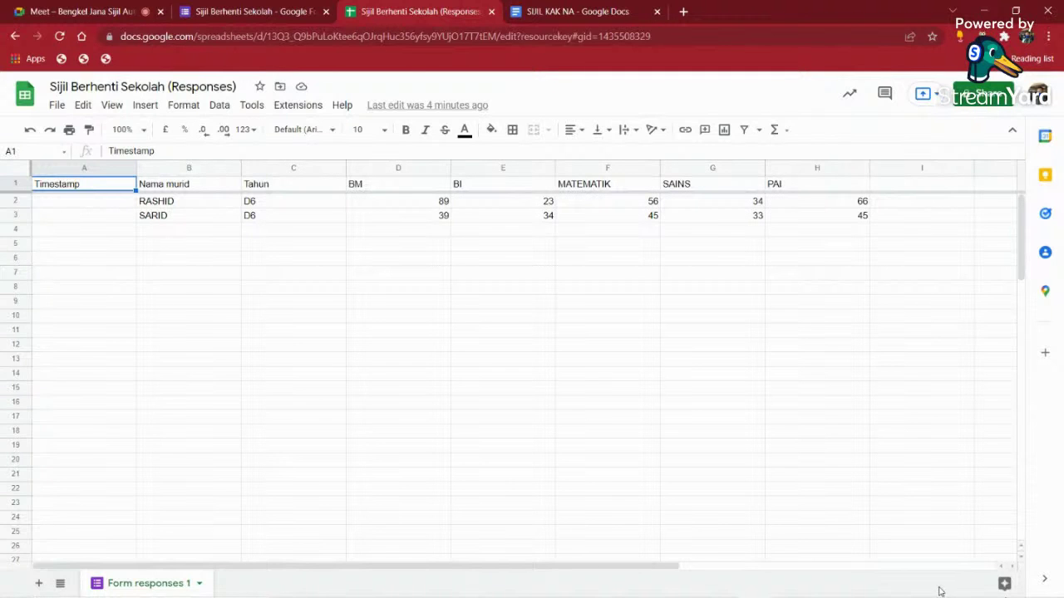
- Reopen the Ethernet IPv4 properties to confirm DNS 8.8.8.8 and 1.0.0.1, then close the dialogs
right_click(963, 586)
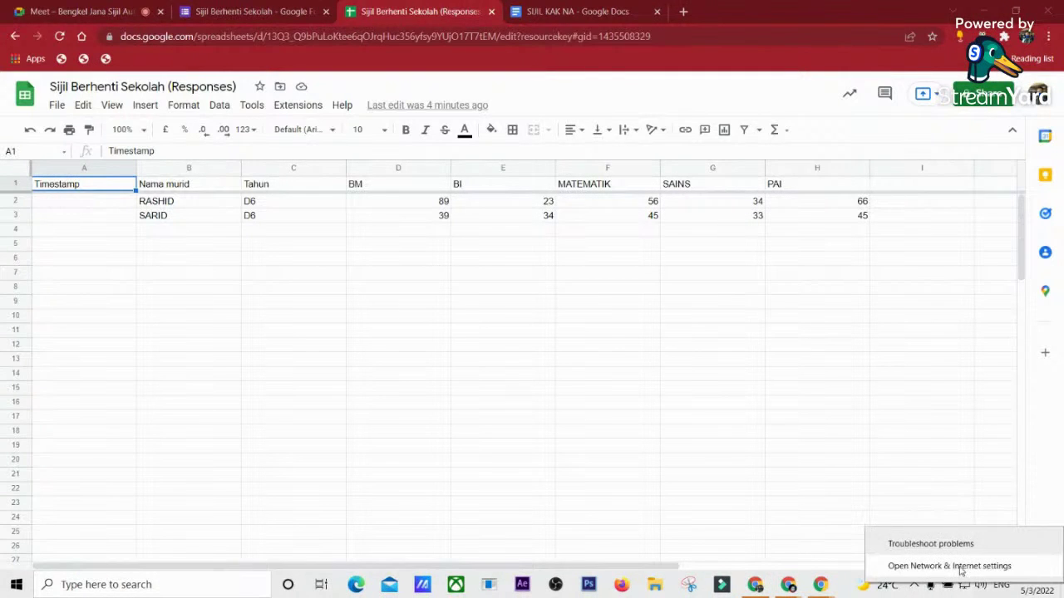
left_click(961, 568)
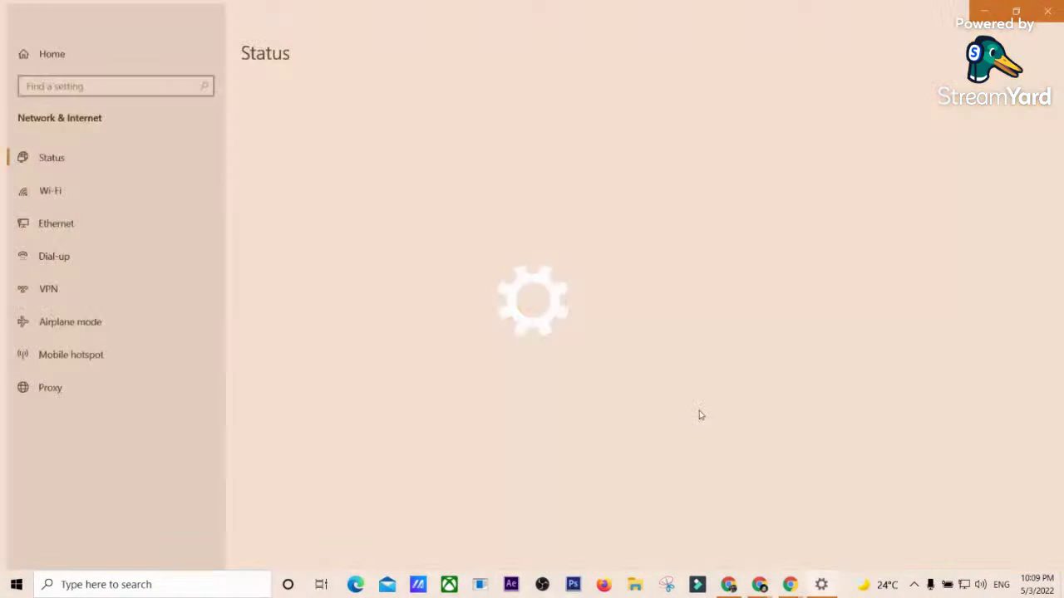
left_click(325, 436)
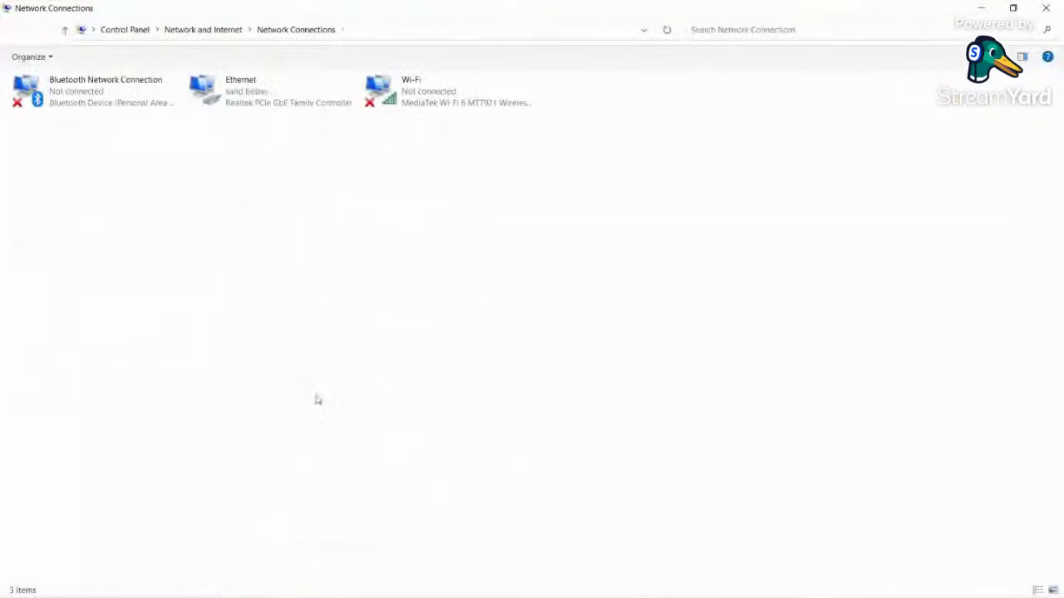
right_click(266, 94)
left_click(327, 229)
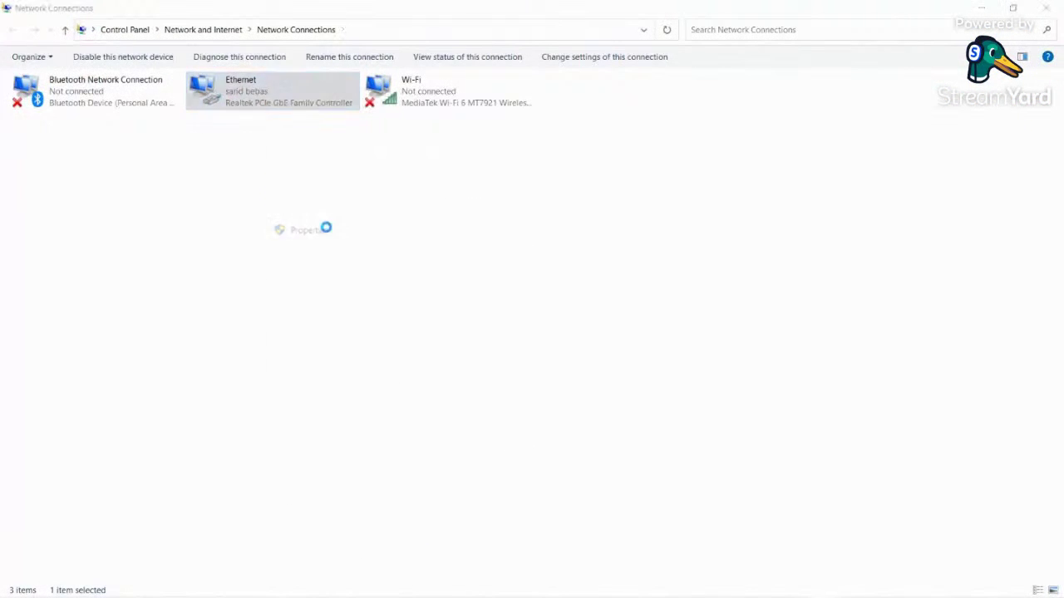
left_click(143, 216)
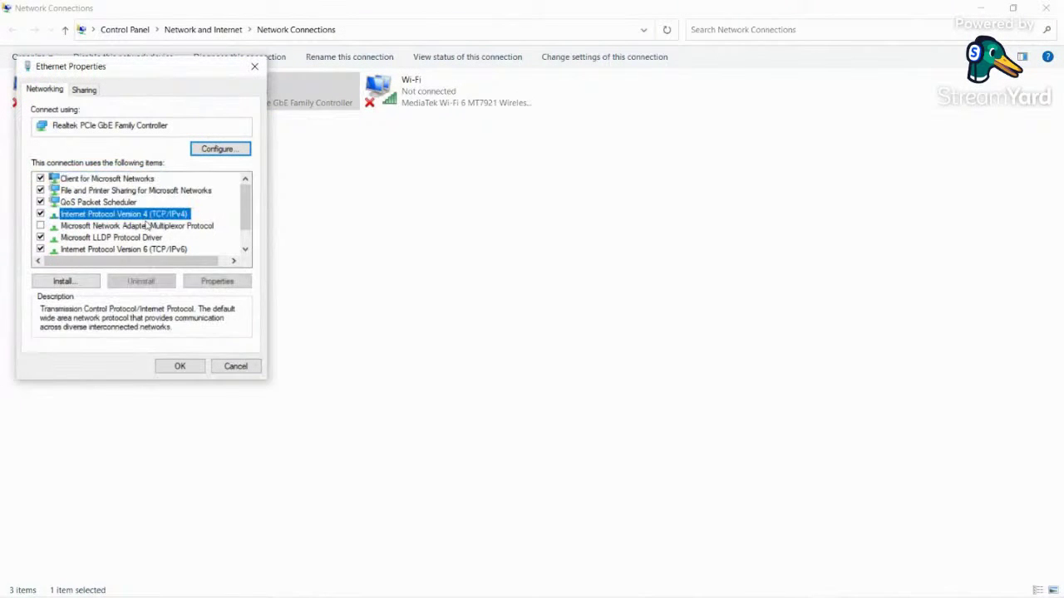
left_click(220, 281)
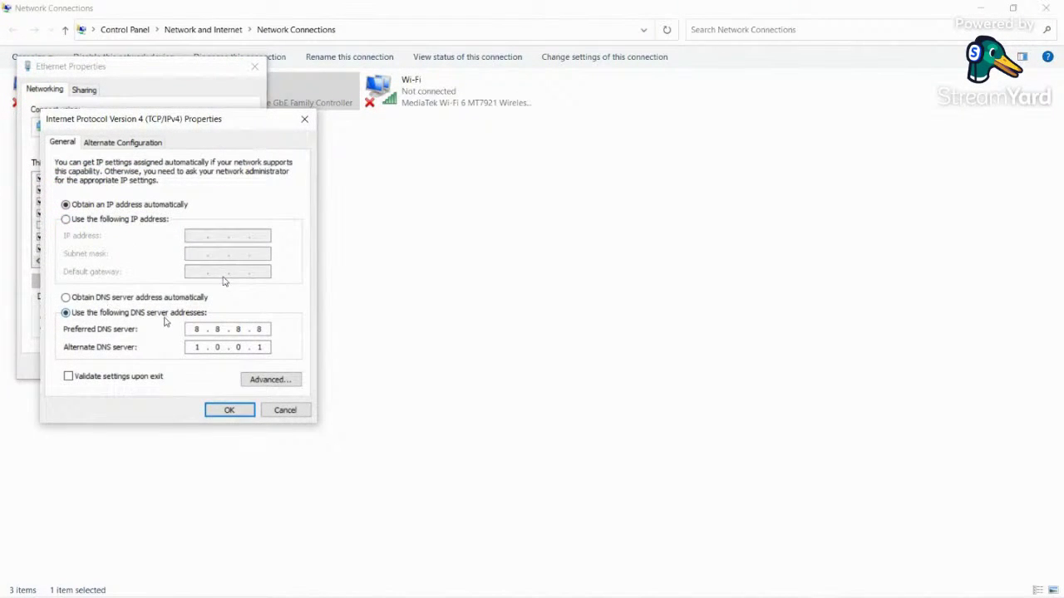
left_click(227, 410)
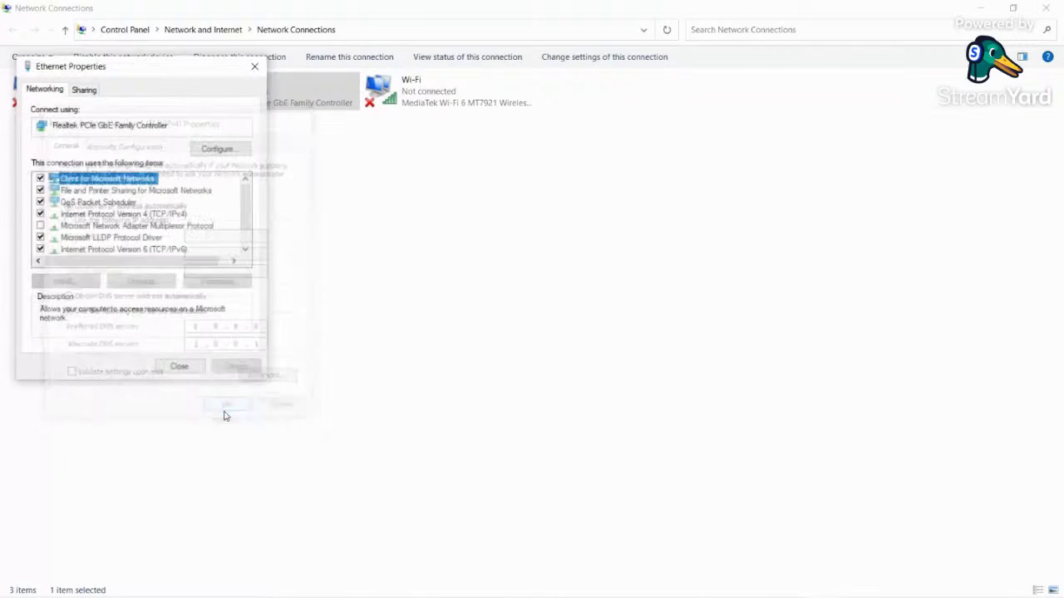
left_click(178, 365)
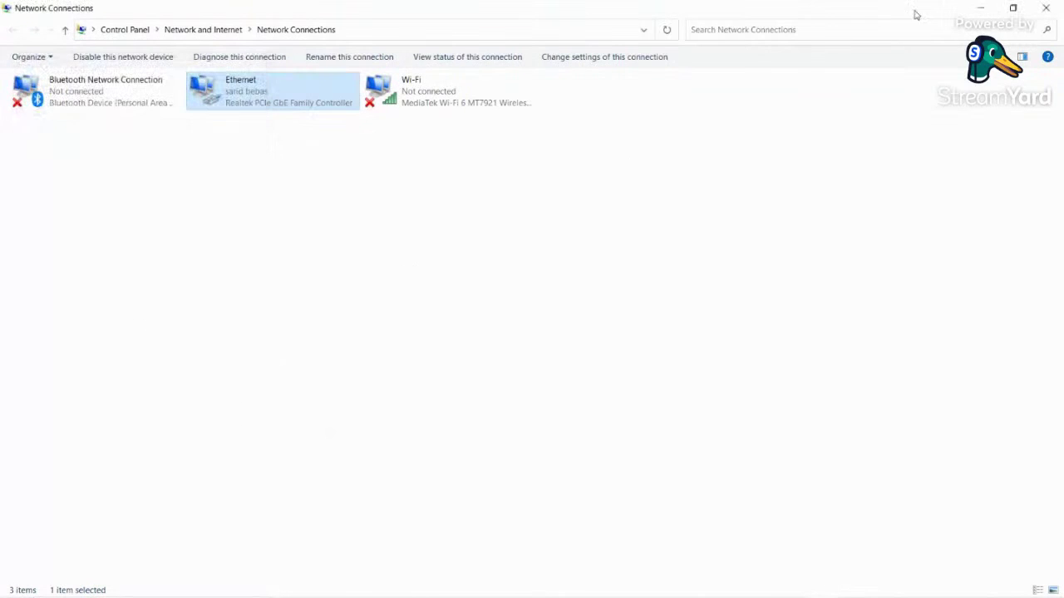
left_click(1041, 9)
- Close Settings, reload the sheet, relaunch AutoCrat from Extensions, then switch to the Google Meet tab
left_click(1047, 11)
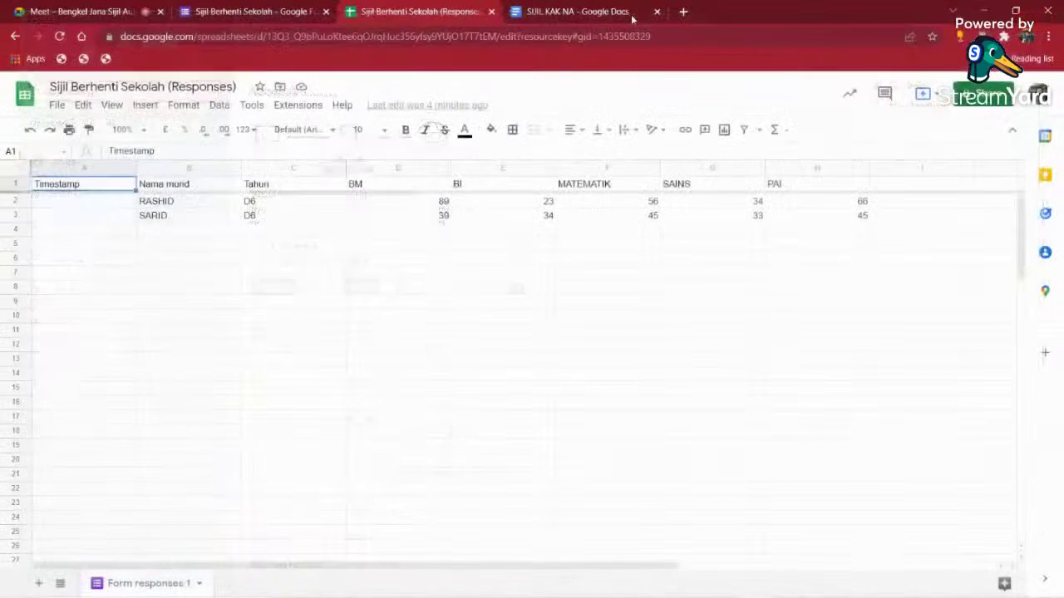
left_click(59, 36)
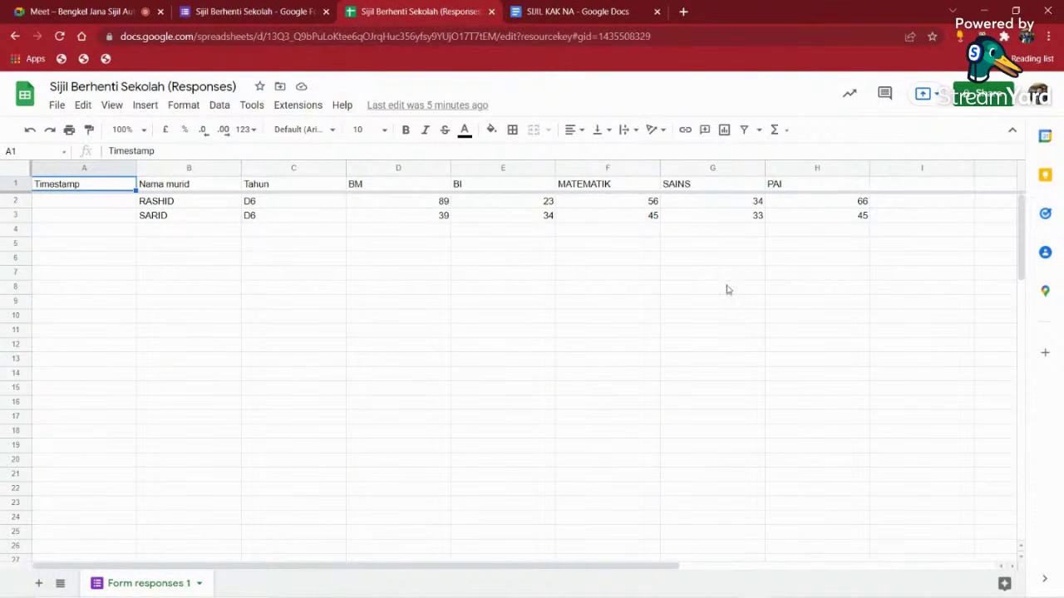
left_click(504, 263)
left_click(298, 106)
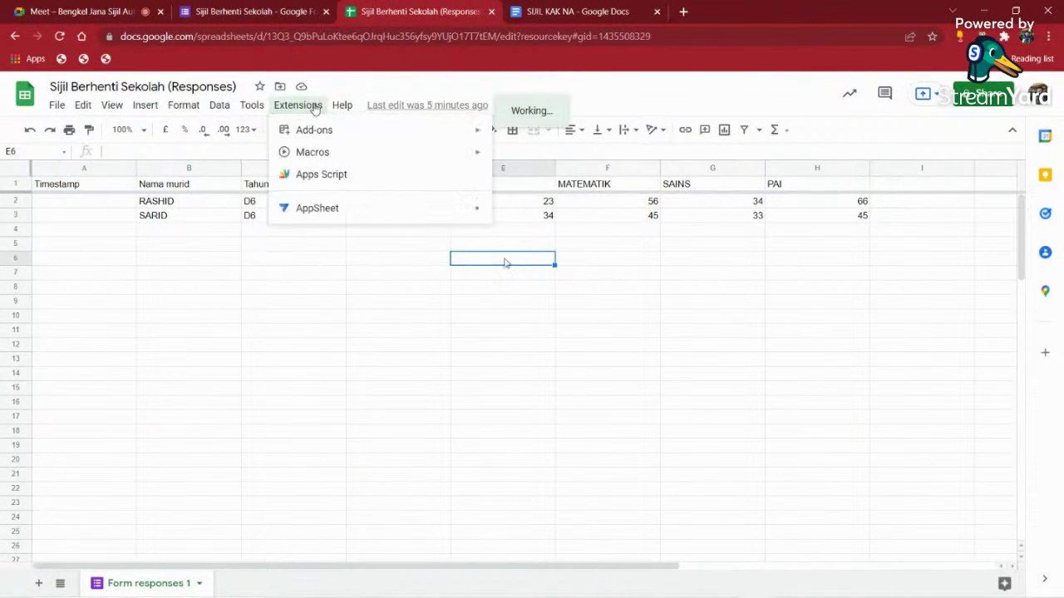
mouse_move(442, 247)
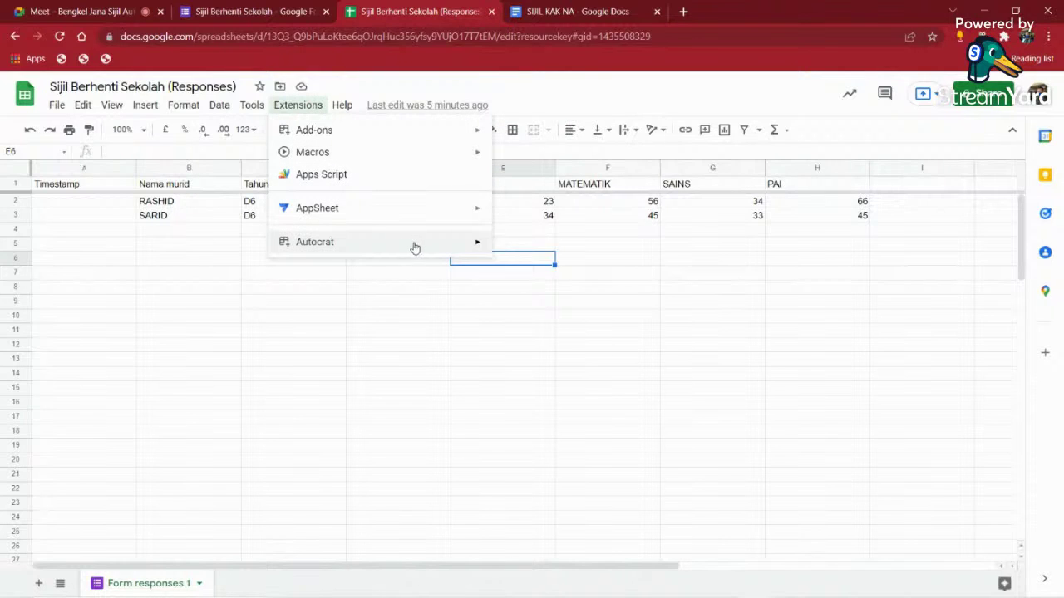
left_click(522, 252)
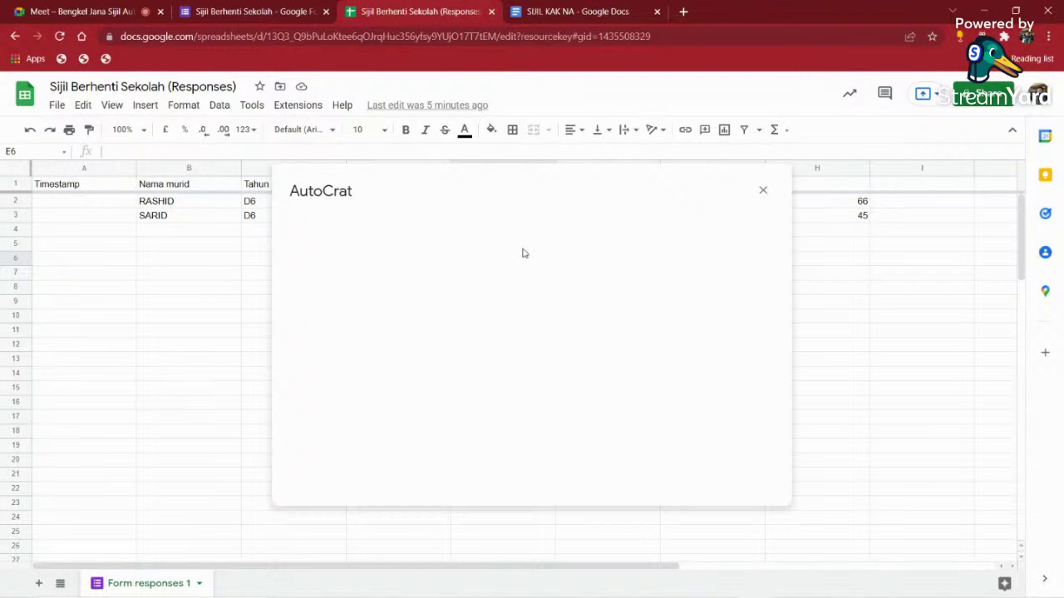
left_click(66, 8)
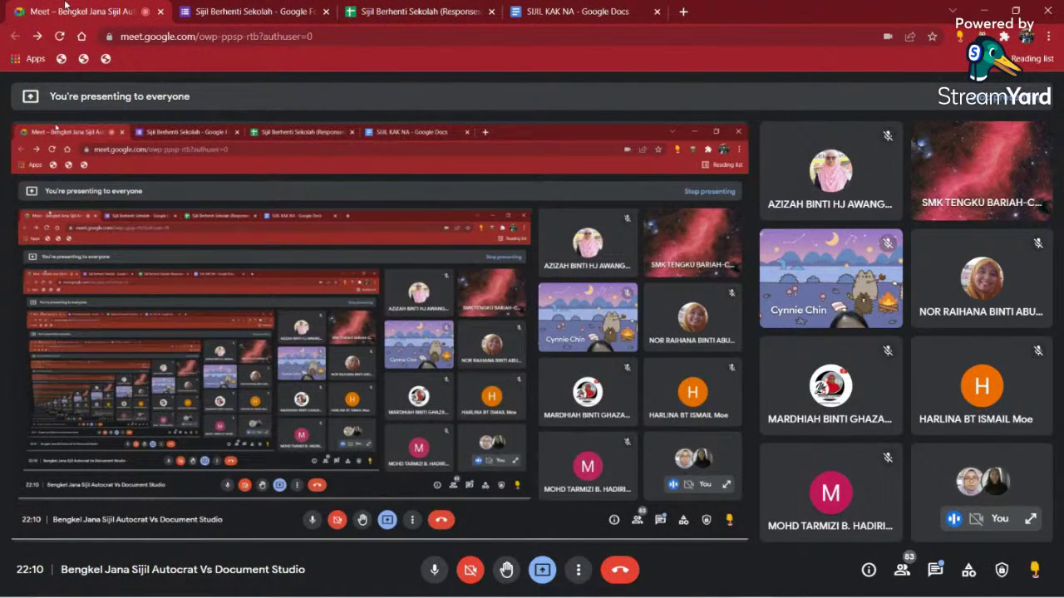
- Switch back to the Sijil Berhenti Sekolah (Responses) spreadsheet tab
left_click(379, 10)
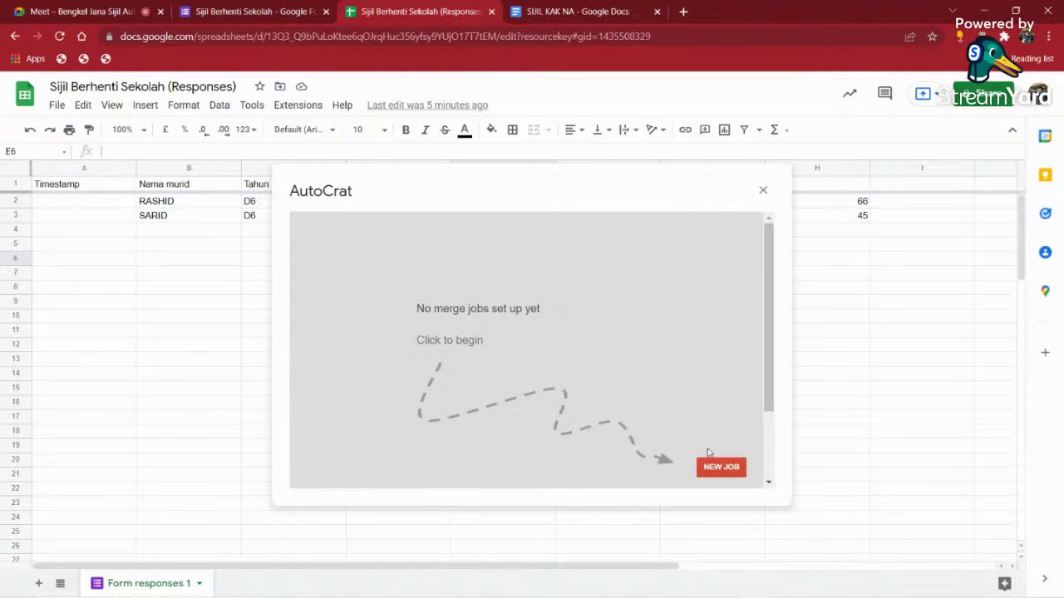
- Open AutoCrat's NEW JOB naming form, look over it, and close the dialog unsaved
left_click(718, 466)
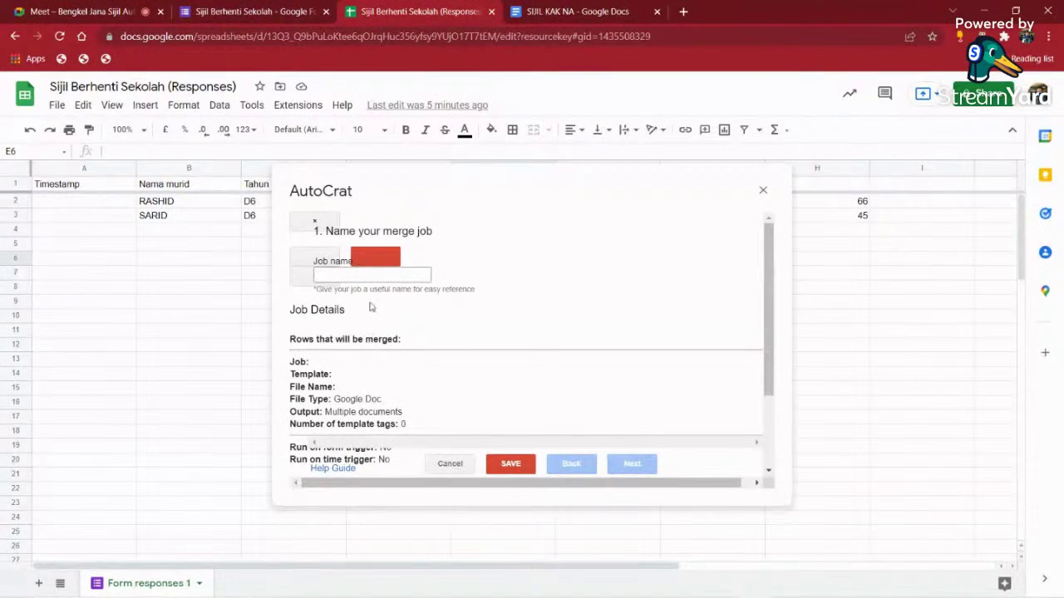
scroll(439, 349, "down", 1)
scroll(490, 321, "up", 1)
left_click(763, 190)
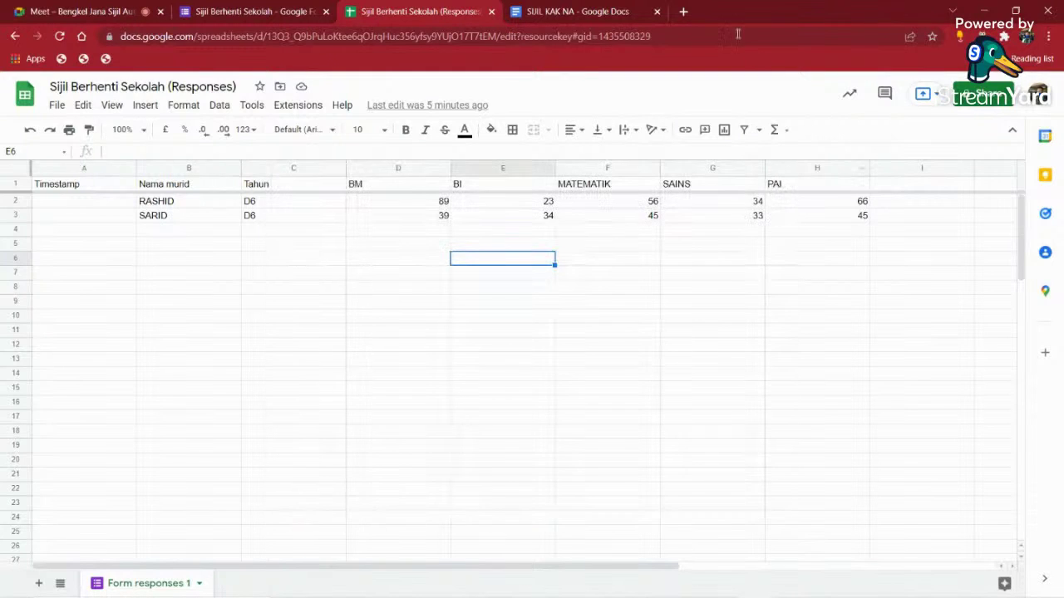
- Go from Chrome's Manage extensions page to the Chrome Web Store in a new tab
left_click(1003, 37)
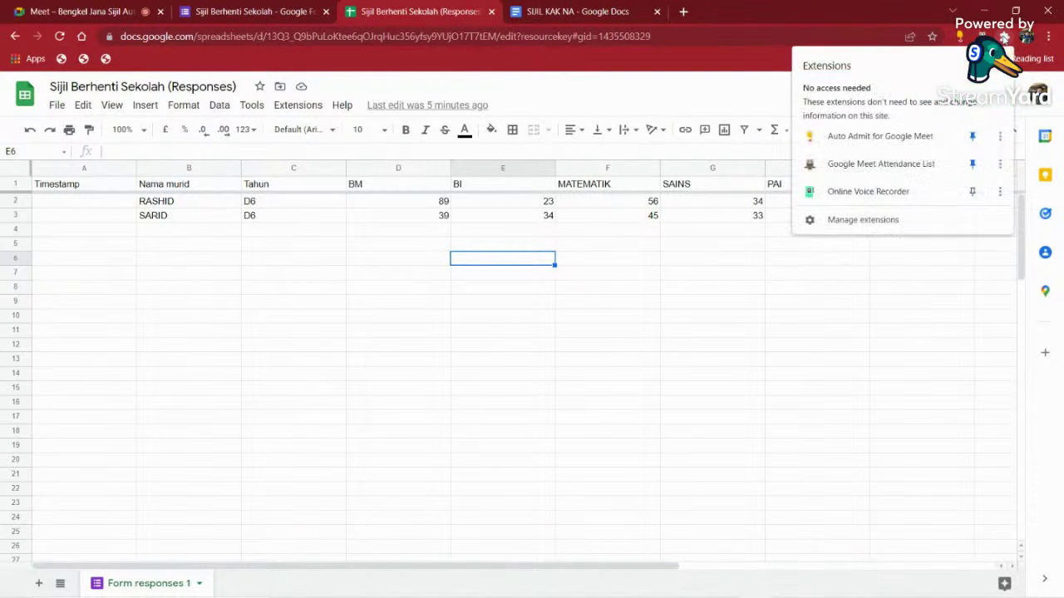
left_click(885, 226)
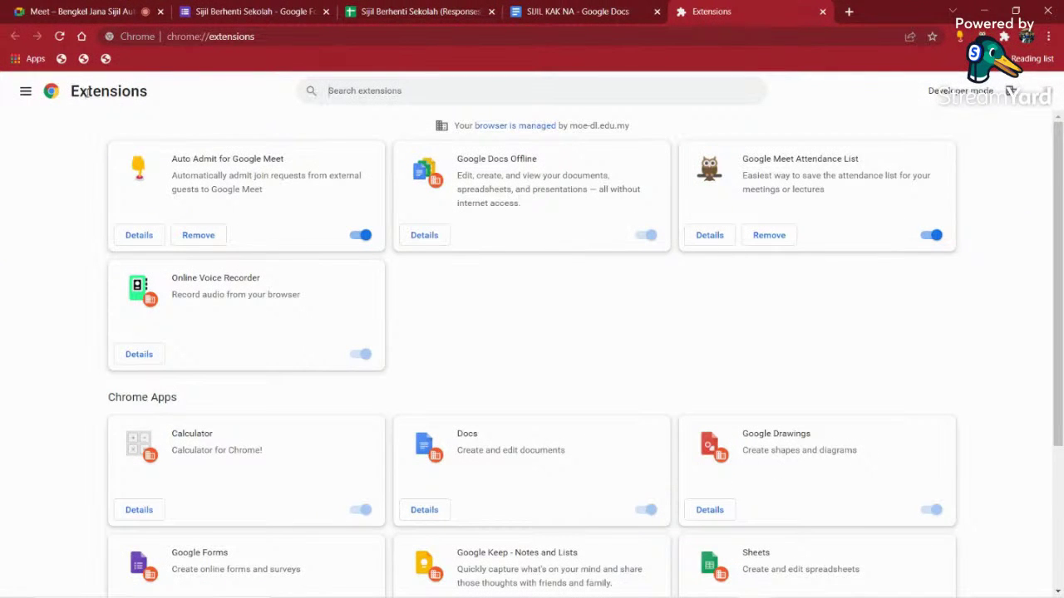
left_click(26, 92)
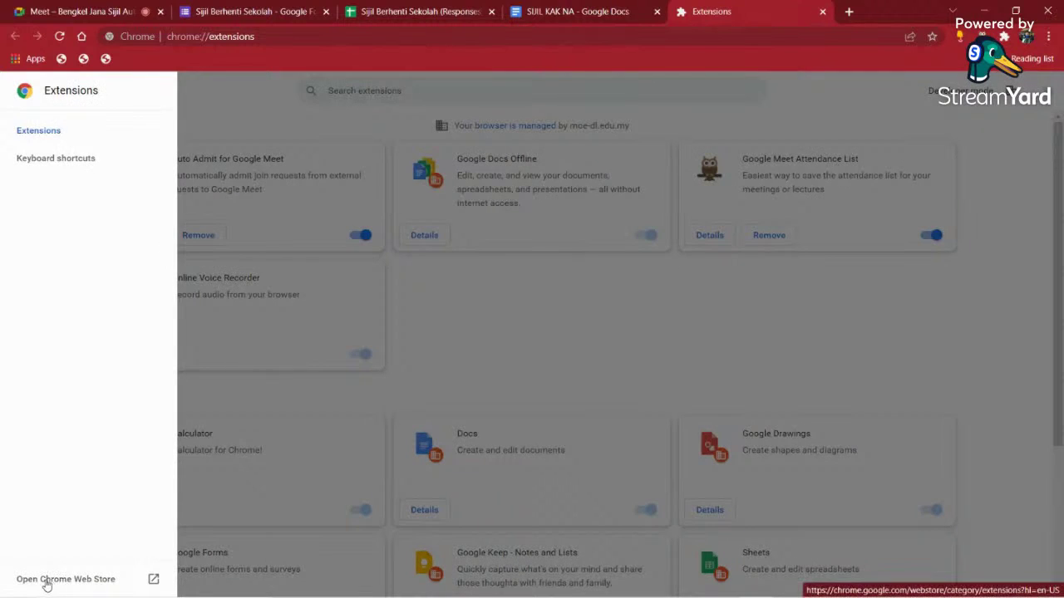
left_click(46, 579)
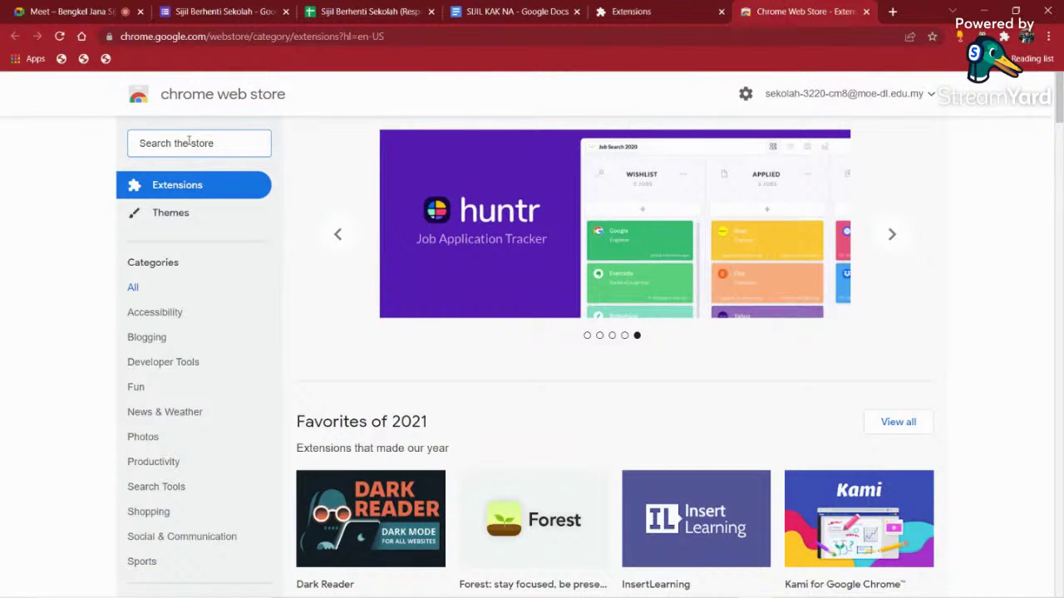
- Search the Chrome Web Store for VPN and add the ZenMate Free VPN extension to Chrome
type("VPN")
key("Return")
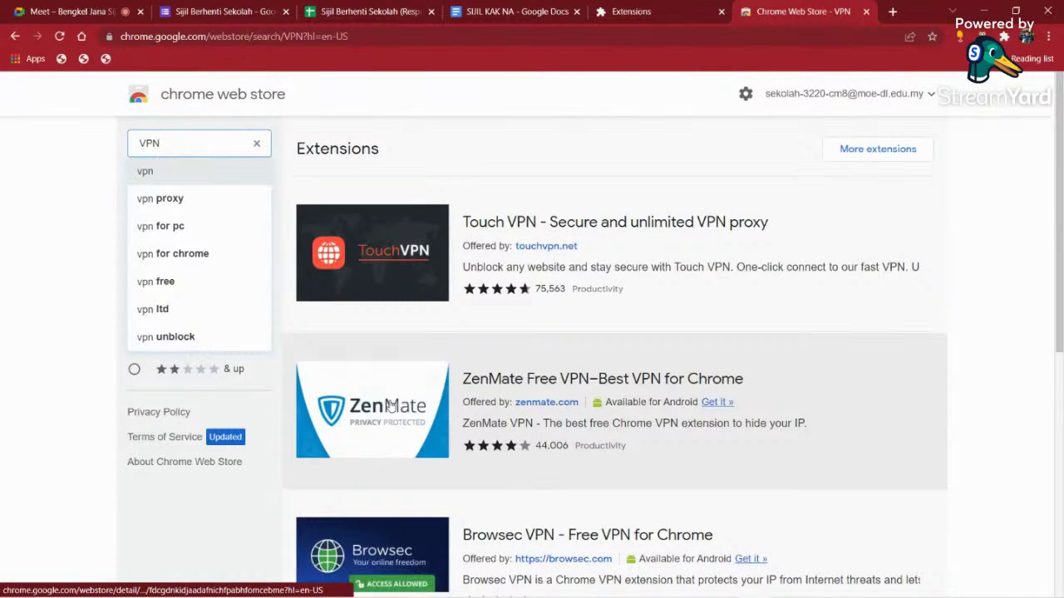
scroll(391, 399, "down", 1)
left_click(386, 309)
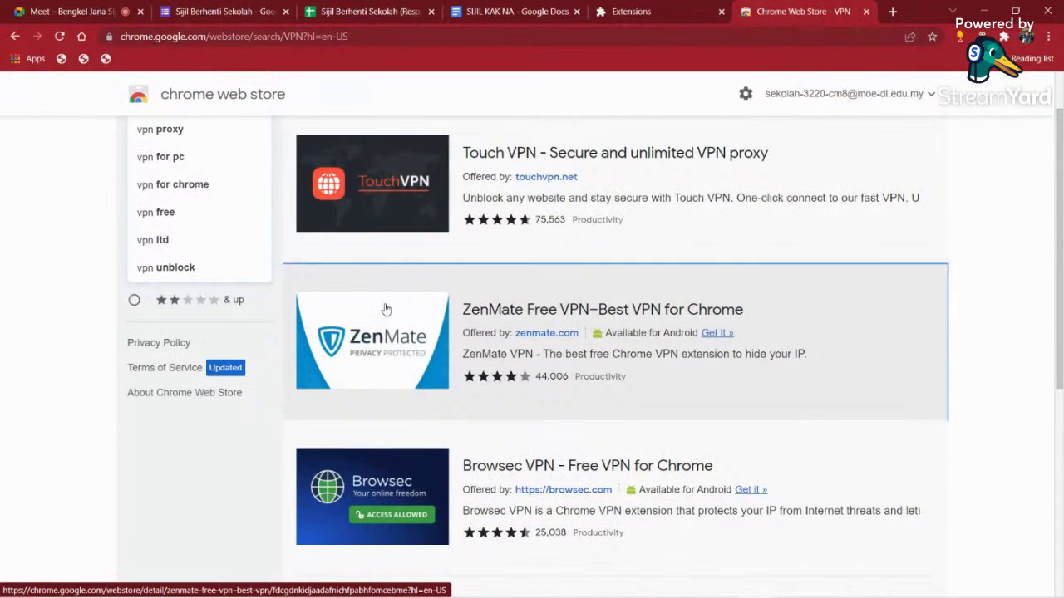
left_click(790, 198)
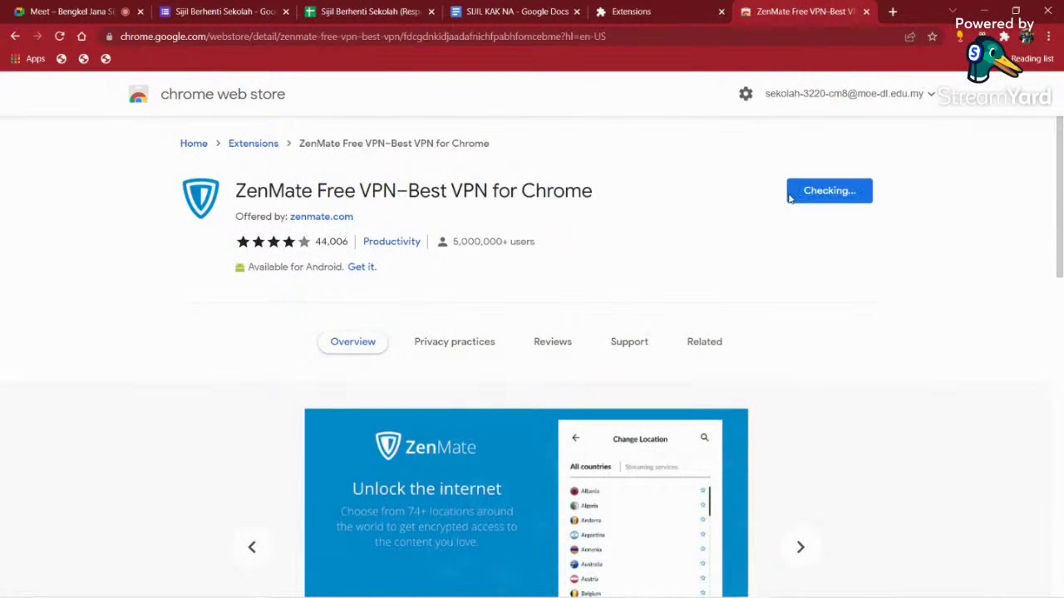
left_click(556, 191)
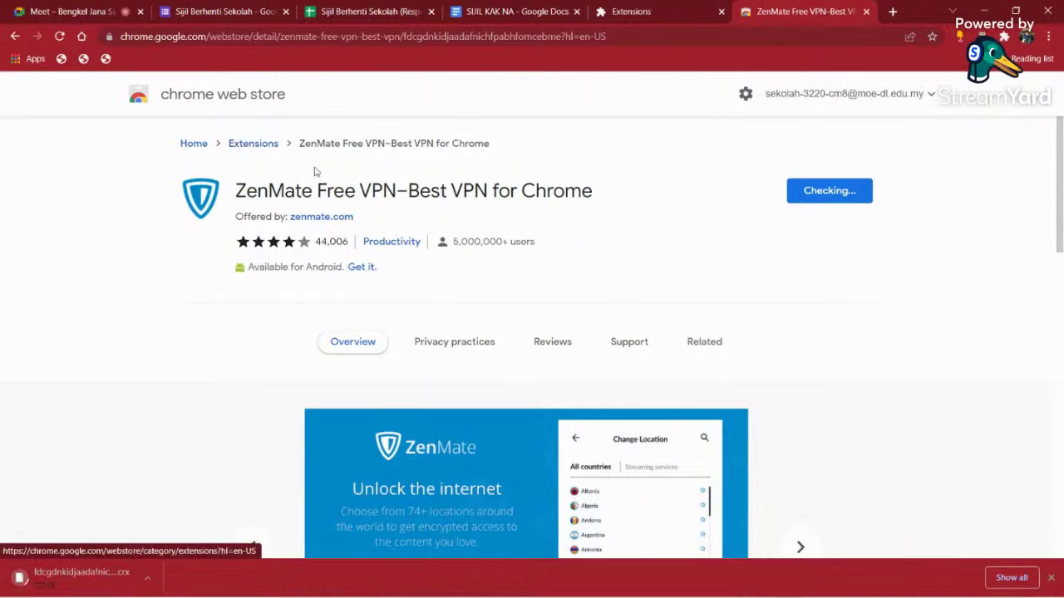
left_click_drag(240, 191, 628, 188)
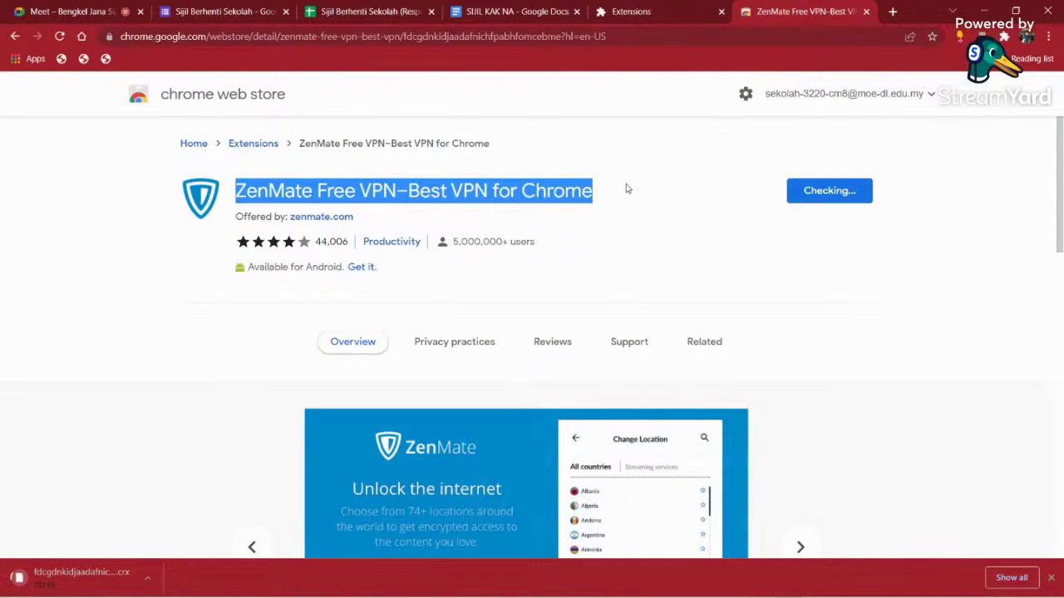
left_click(627, 189)
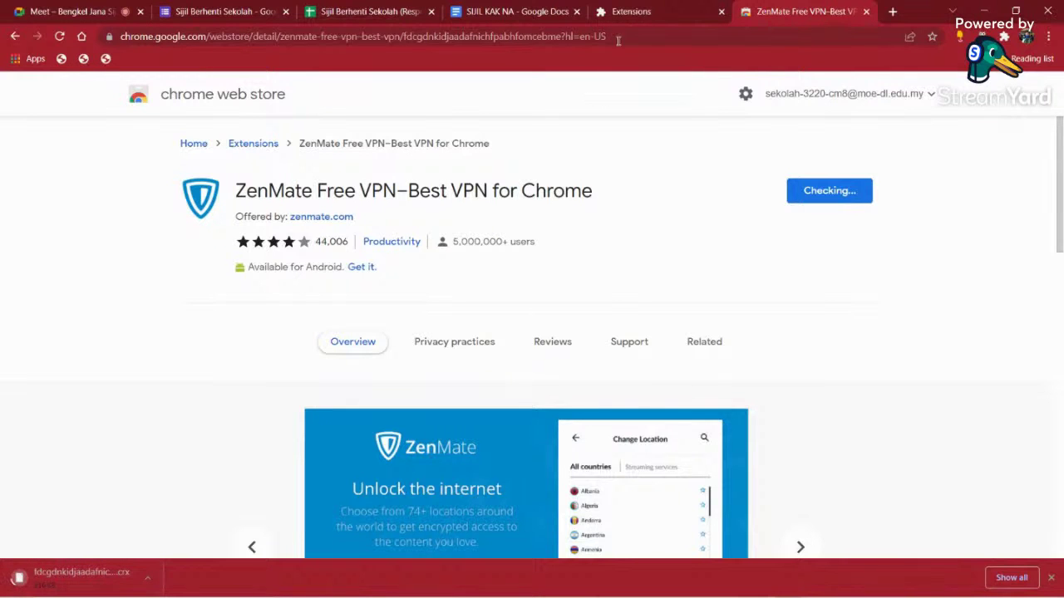
- On the Sijil Berhenti Sekolah (Responses) sheet, launch AutoCrat from the Extensions menu
left_click(414, 5)
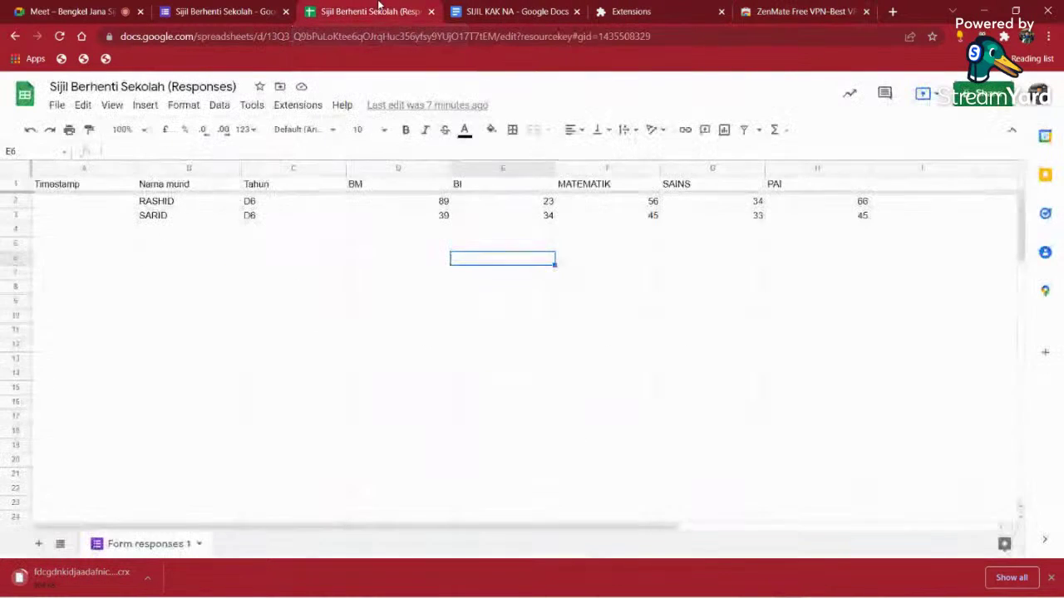
left_click(340, 105)
left_click(312, 108)
left_click(312, 109)
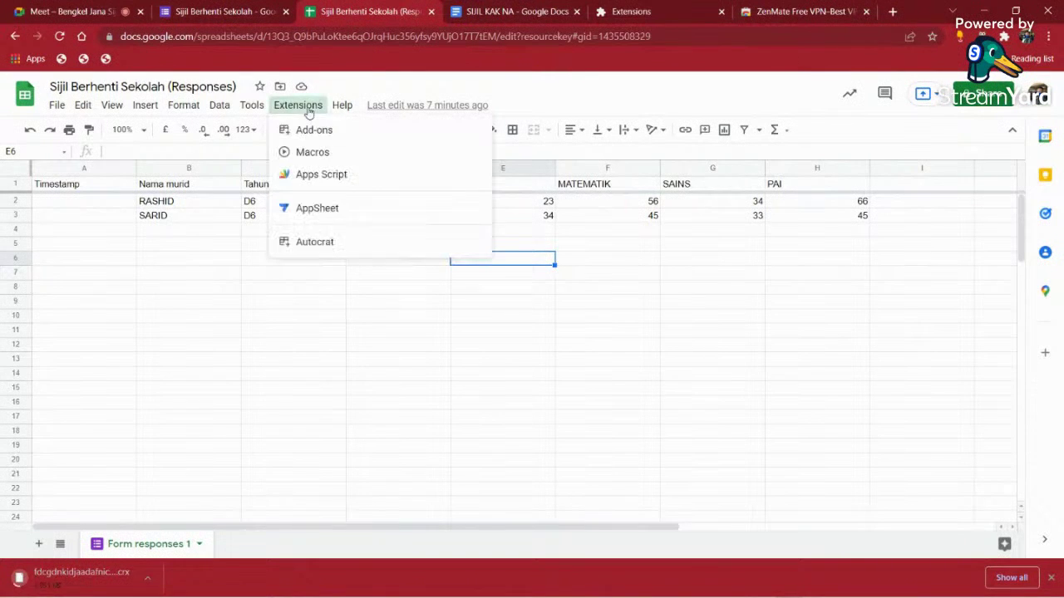
mouse_move(357, 242)
left_click(529, 249)
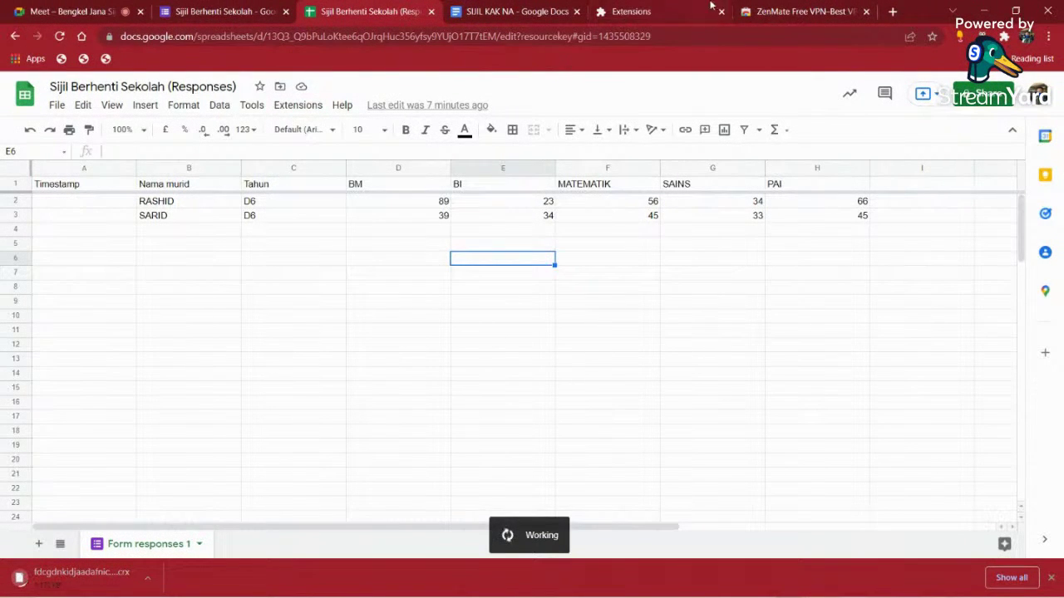
- Check the ZenMate install, then start a new AutoCrat merge job
left_click(799, 10)
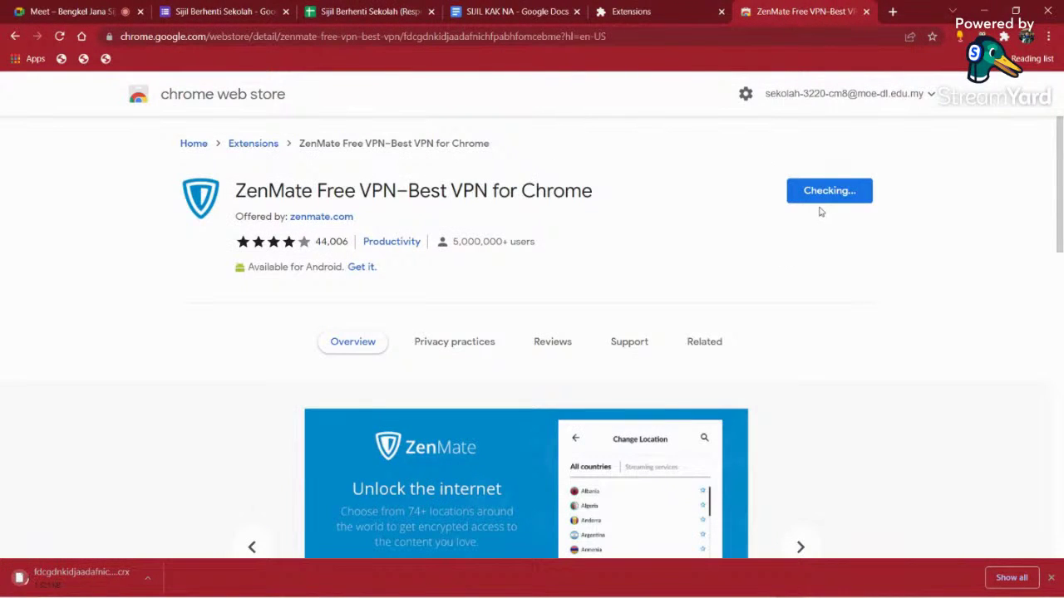
left_click(387, 15)
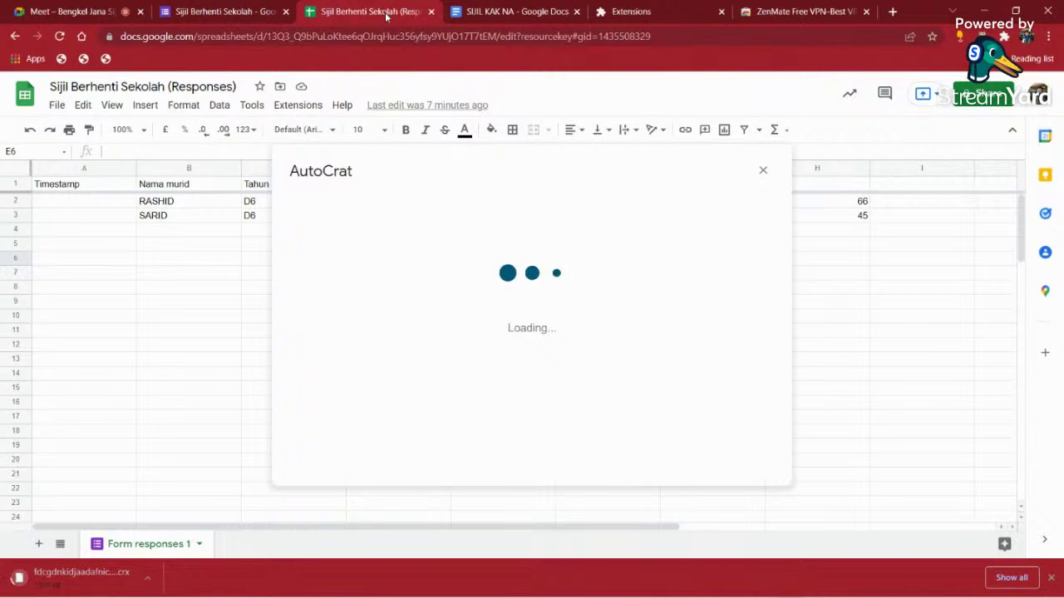
left_click(745, 448)
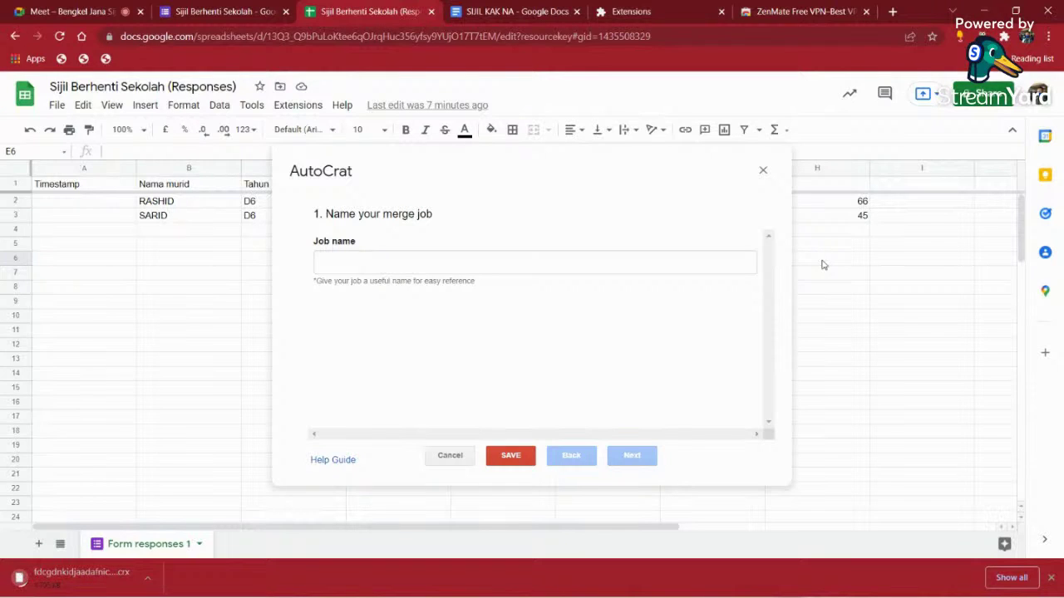
- Begin entering the merge job name as 'JANA SIJI'
left_click(345, 268)
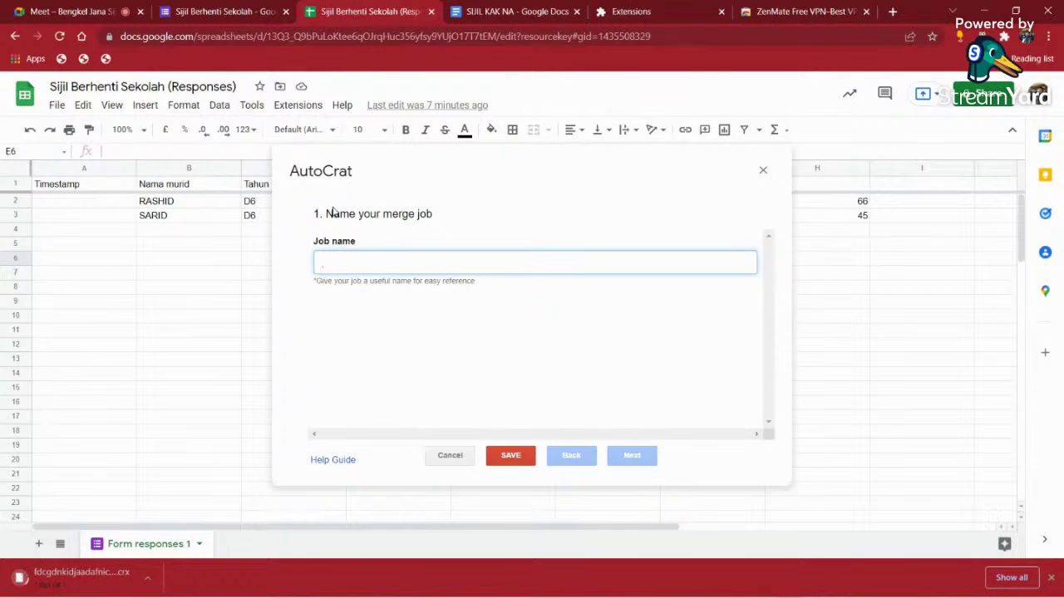
type("j")
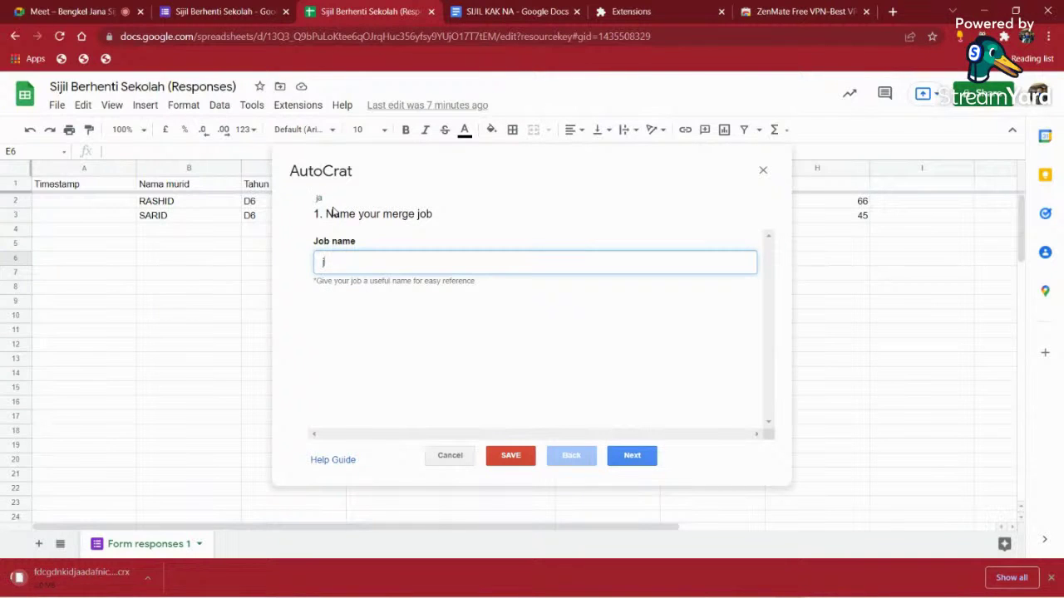
type("aJANA")
key("BackSpace")
key("BackSpace")
key("BackSpace")
key("BackSpace")
key("BackSpace")
type("JANA SIJIL")
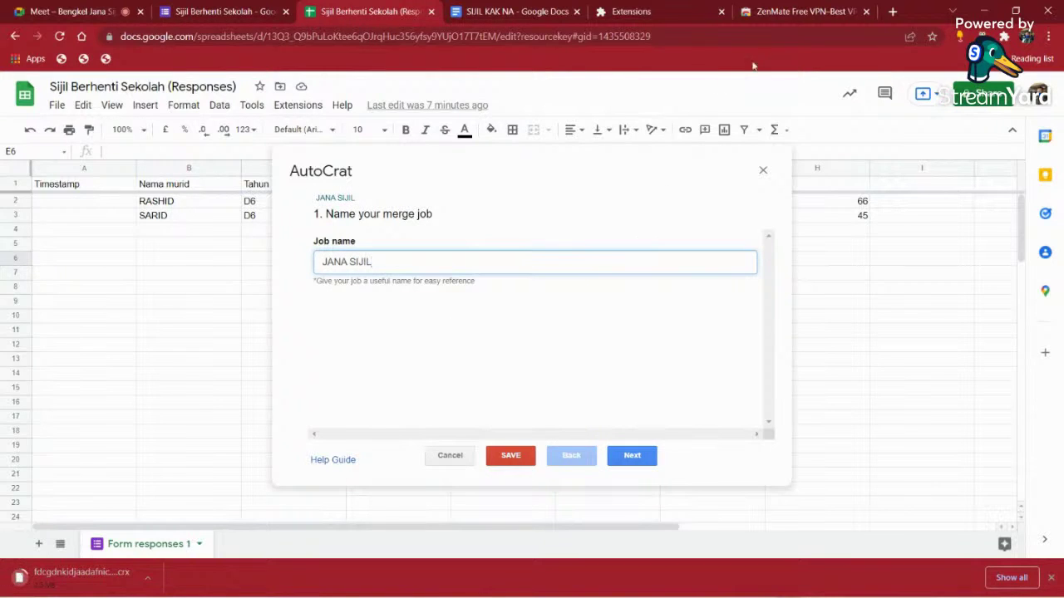
- Close the ZenMate store and extensions management tabs and return to the sheet
left_click(806, 13)
left_click(866, 12)
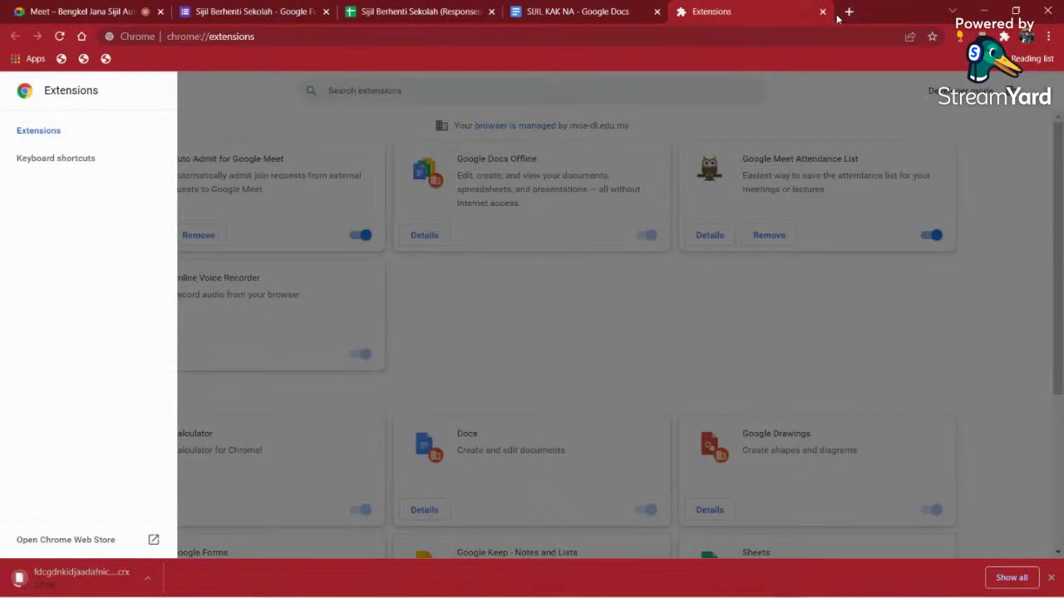
left_click(822, 11)
left_click(420, 12)
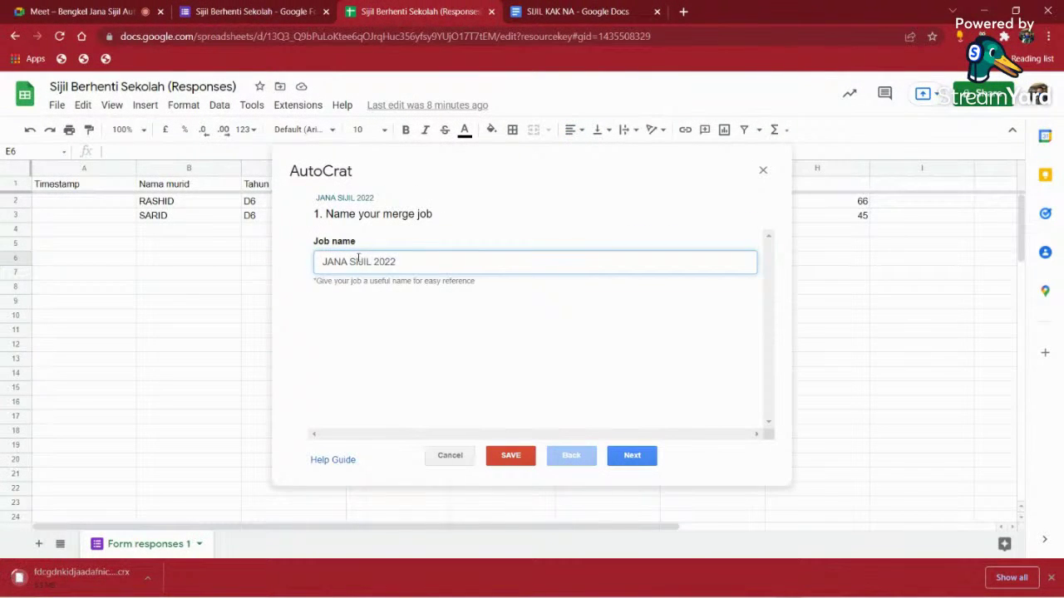
- Finish the job name as JANA SIJIL SKPKS, advance to template choice, and view SIJIL KAK NA
left_click_drag(378, 262, 414, 260)
key("BackSpace")
type("SKPKS")
left_click(632, 456)
left_click(562, 15)
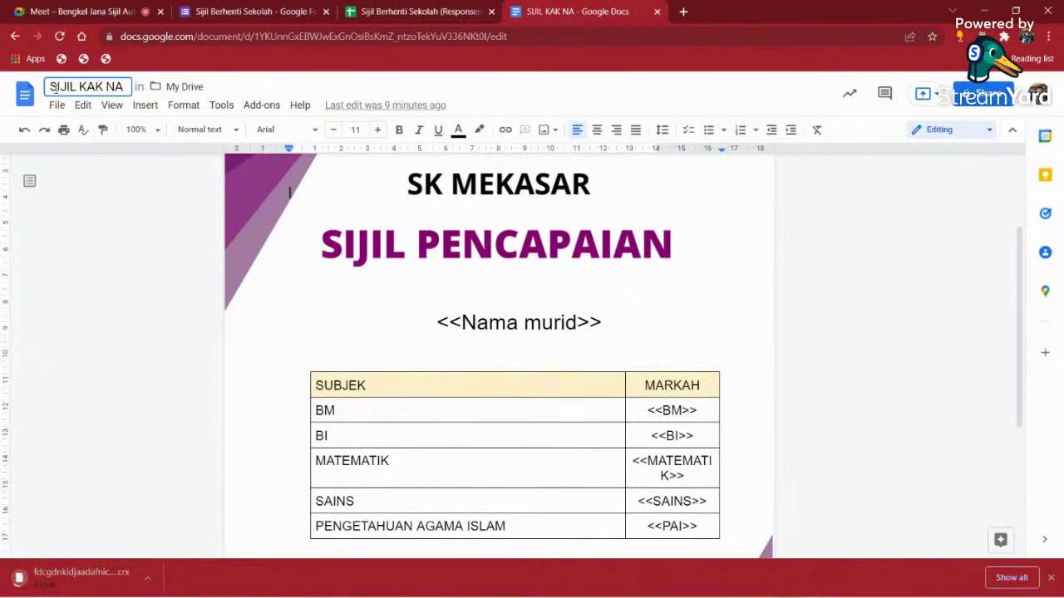
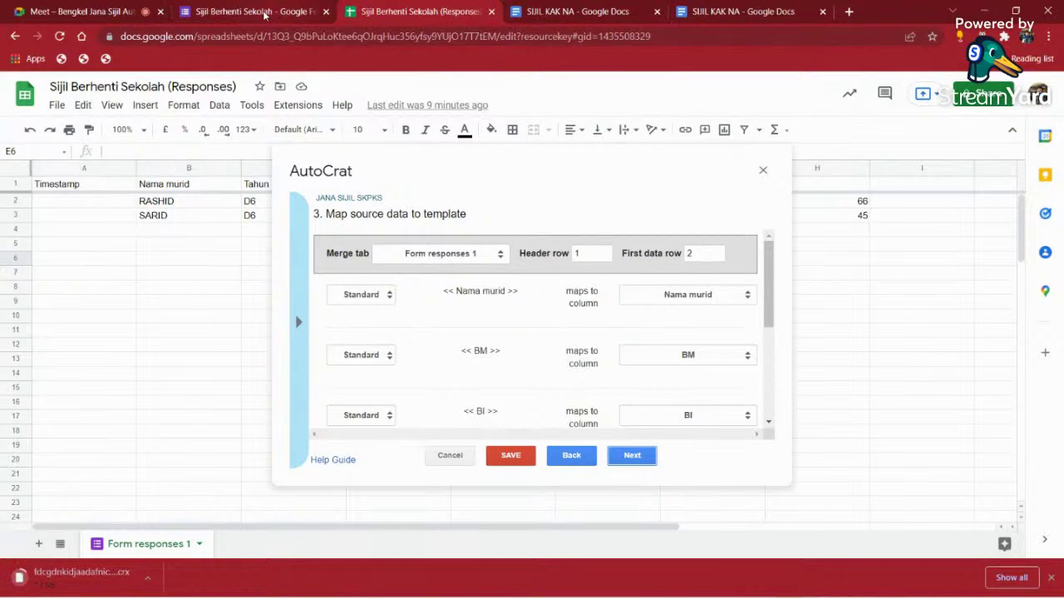
- Finish the Nama murid field mappings and advance AutoCrat to step 4, File settings
left_click(181, 188)
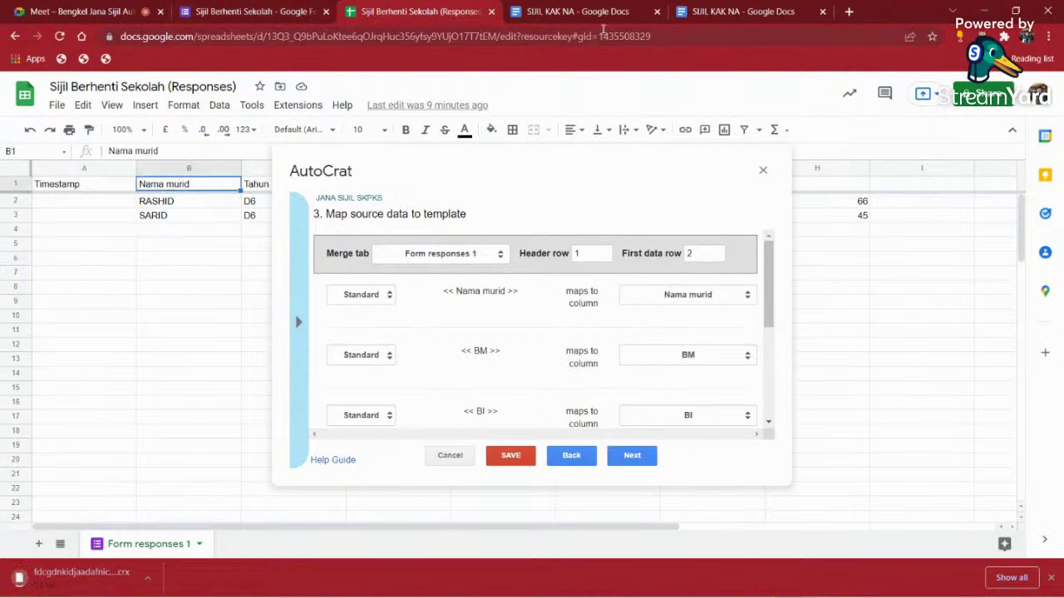
scroll(663, 333, "down", 5)
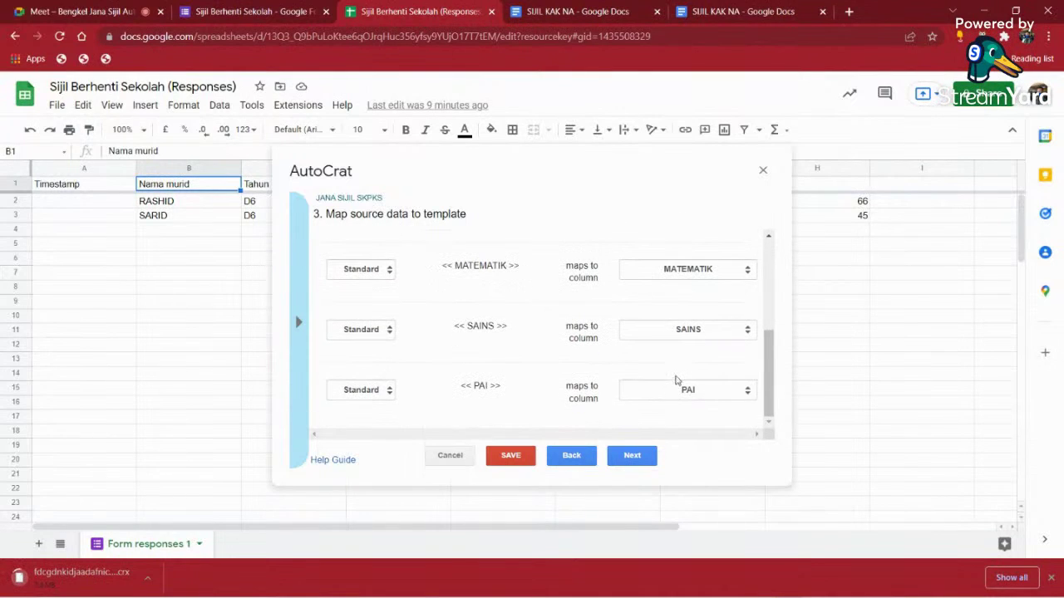
left_click(631, 456)
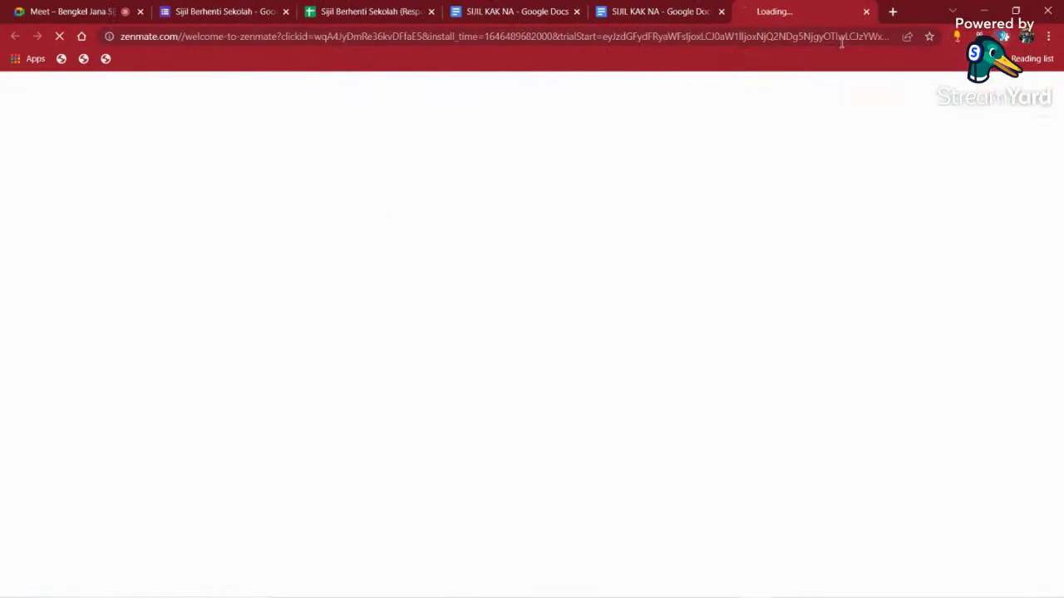
left_click(866, 12)
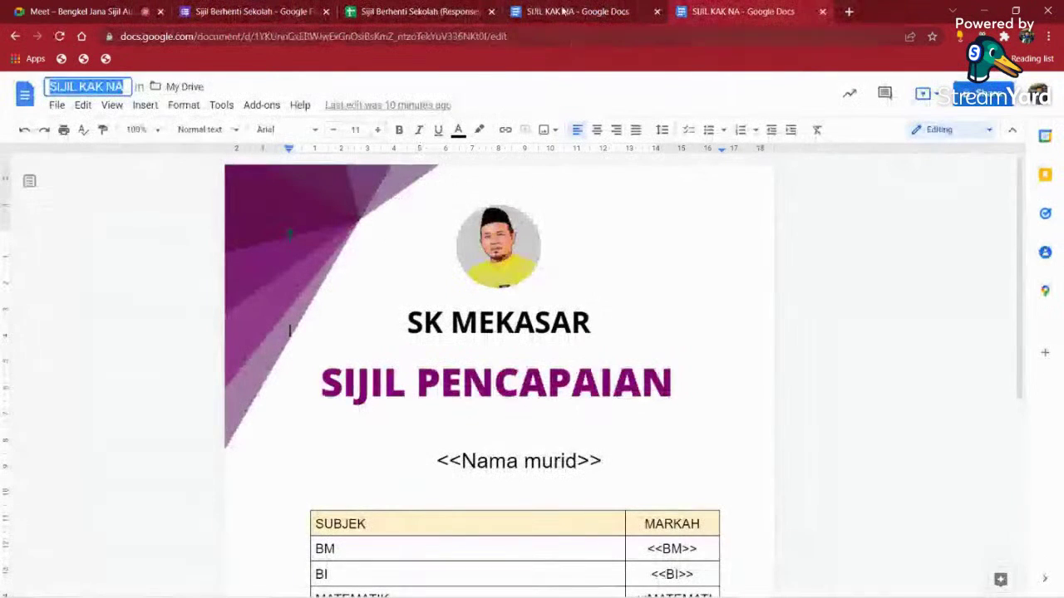
left_click(453, 12)
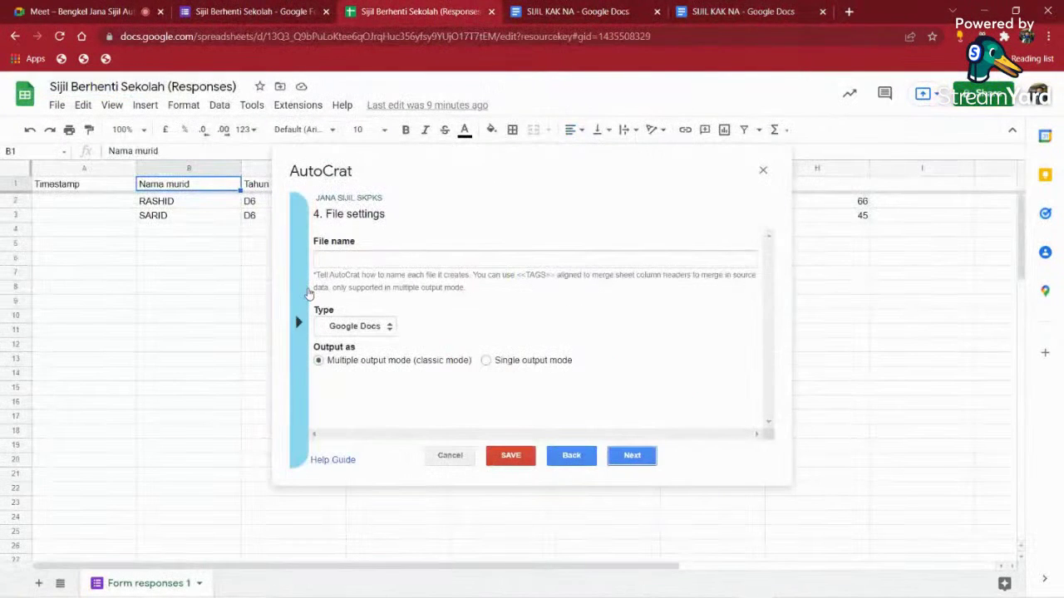
- Set the AutoCrat file name to the <<Nama murid>> tag and the output type to PDF
left_click(304, 293)
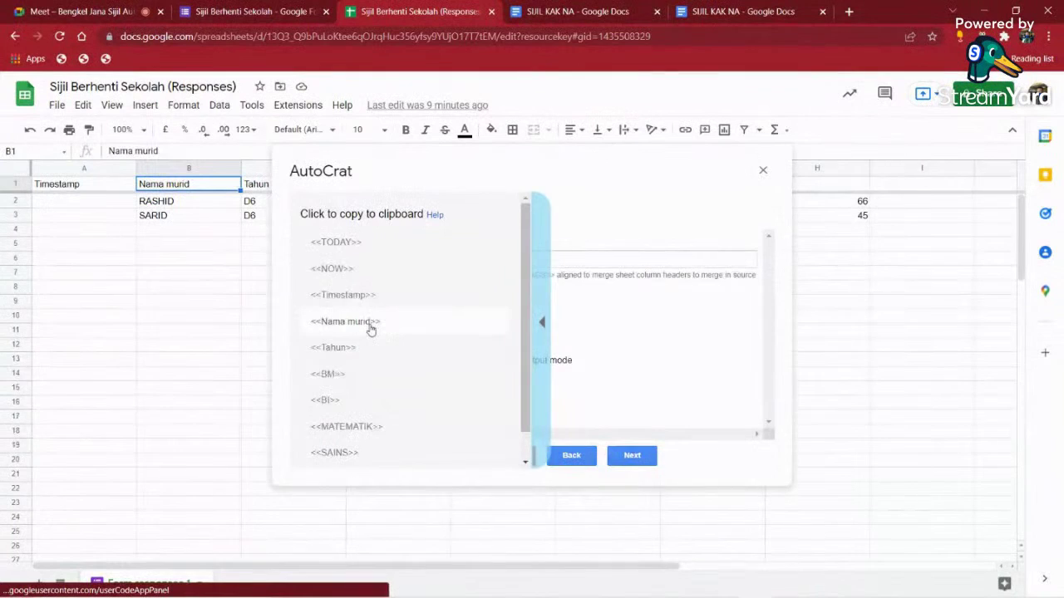
left_click(370, 329)
right_click(366, 266)
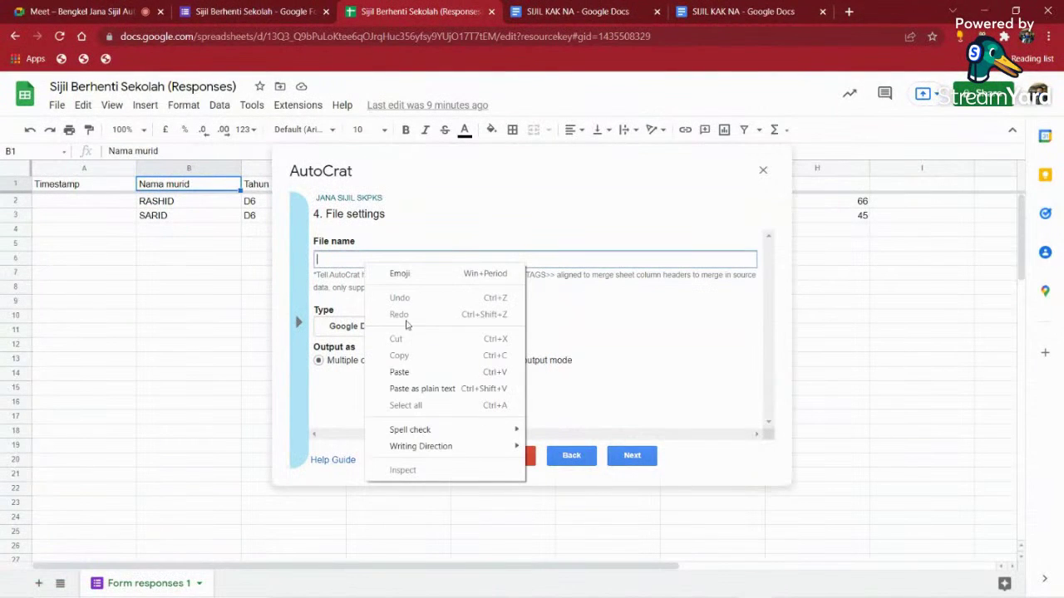
left_click(411, 371)
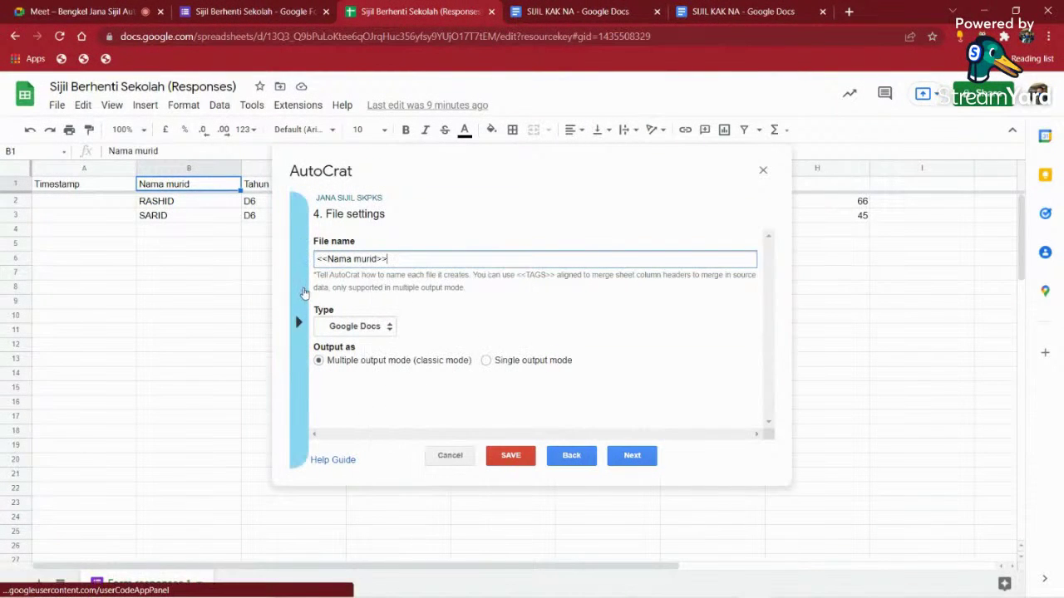
left_click(388, 327)
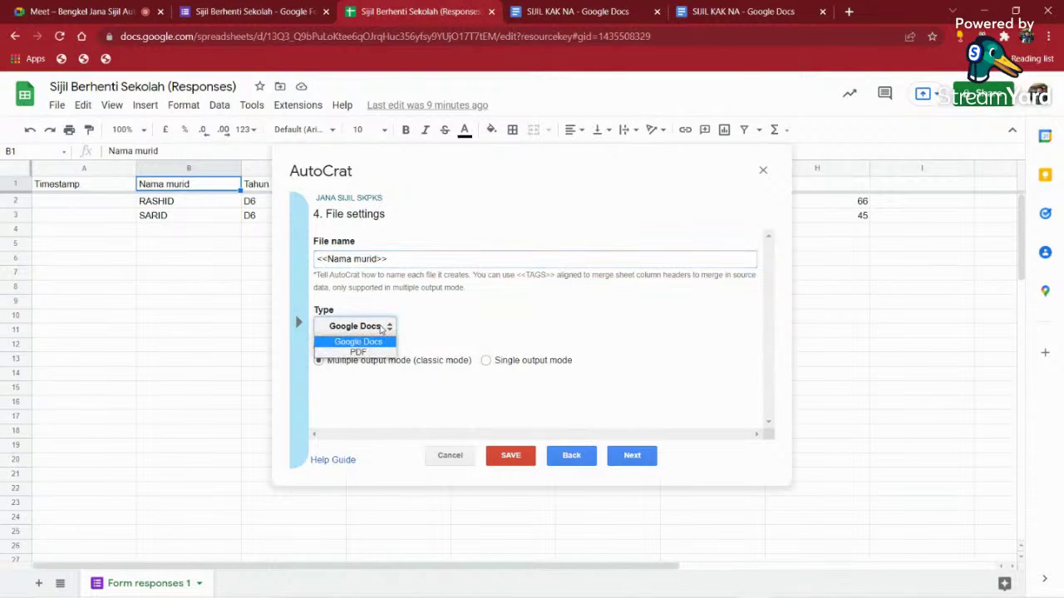
left_click(366, 352)
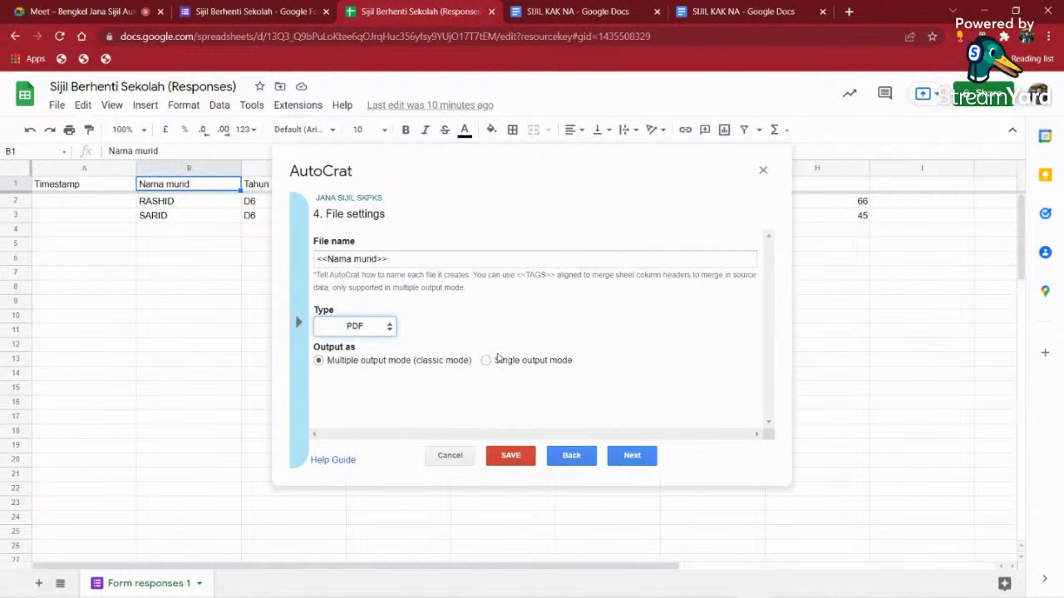
- Remove My Drive as a destination folder, then open a new browser tab
left_click(631, 455)
mouse_move(381, 263)
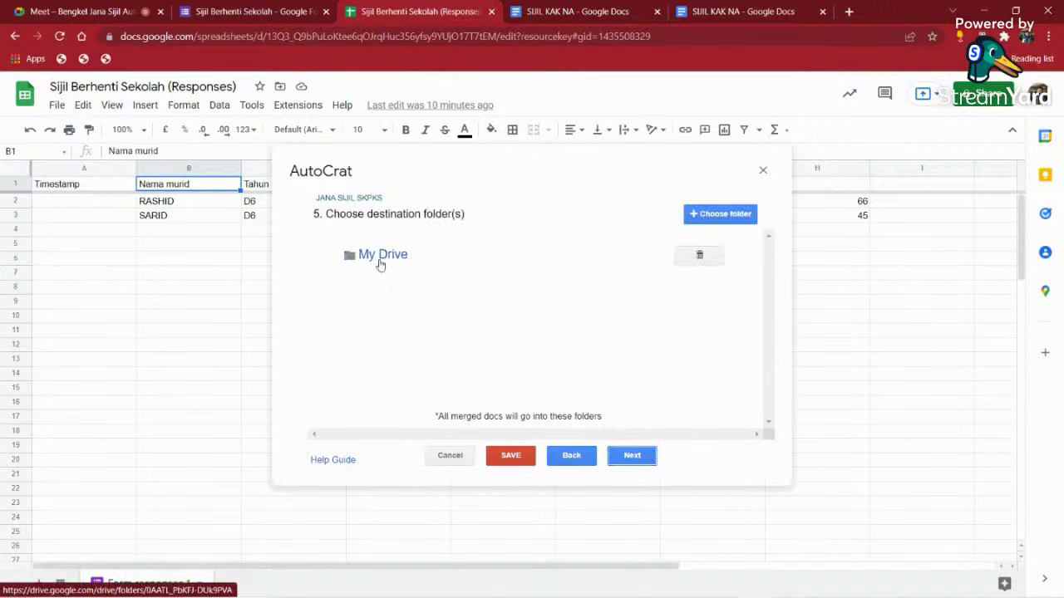
left_click(690, 257)
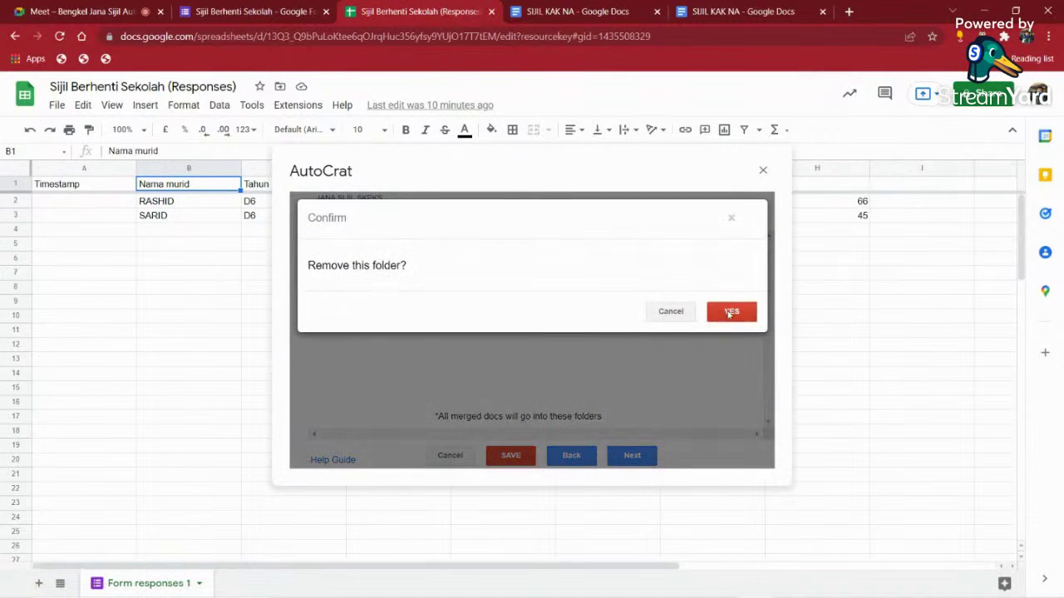
left_click(716, 314)
left_click(849, 12)
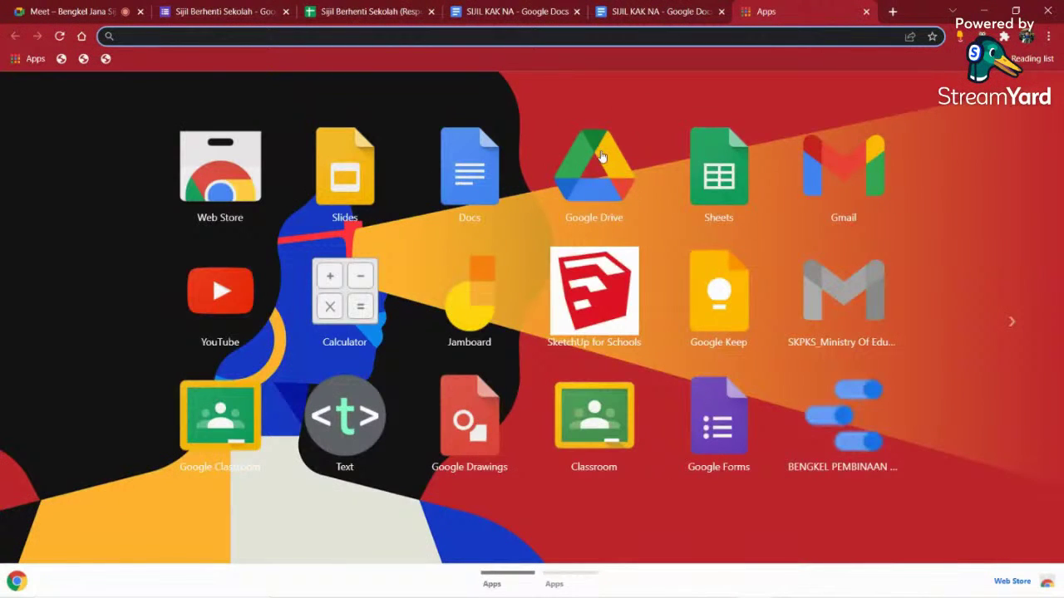
- Launch Google Drive from the Chrome Apps page
left_click(595, 173)
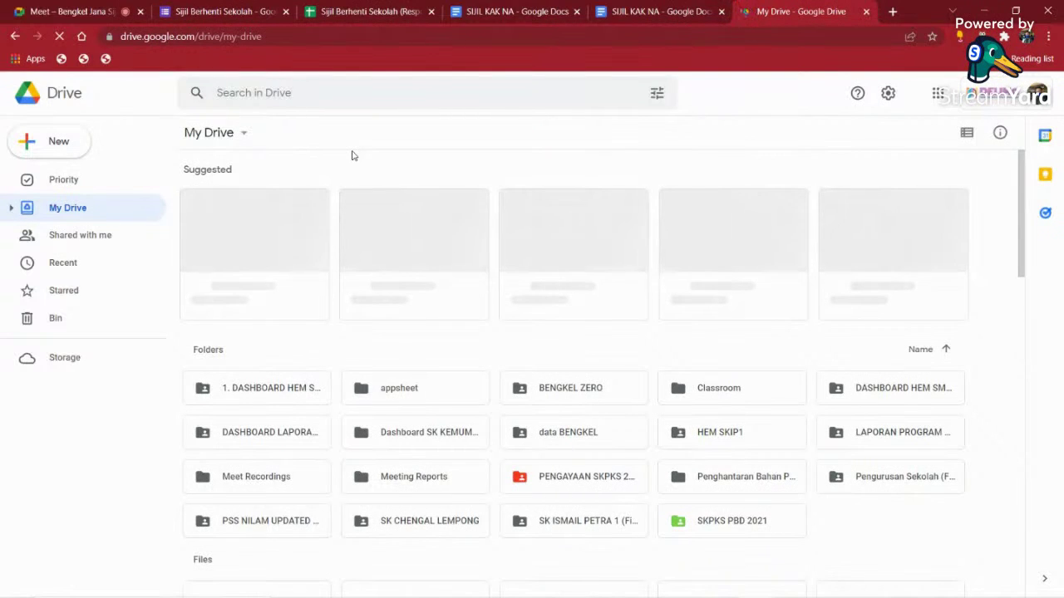
- Create a folder named FOLDER SKPKS TEST from the My Drive menu
left_click(241, 138)
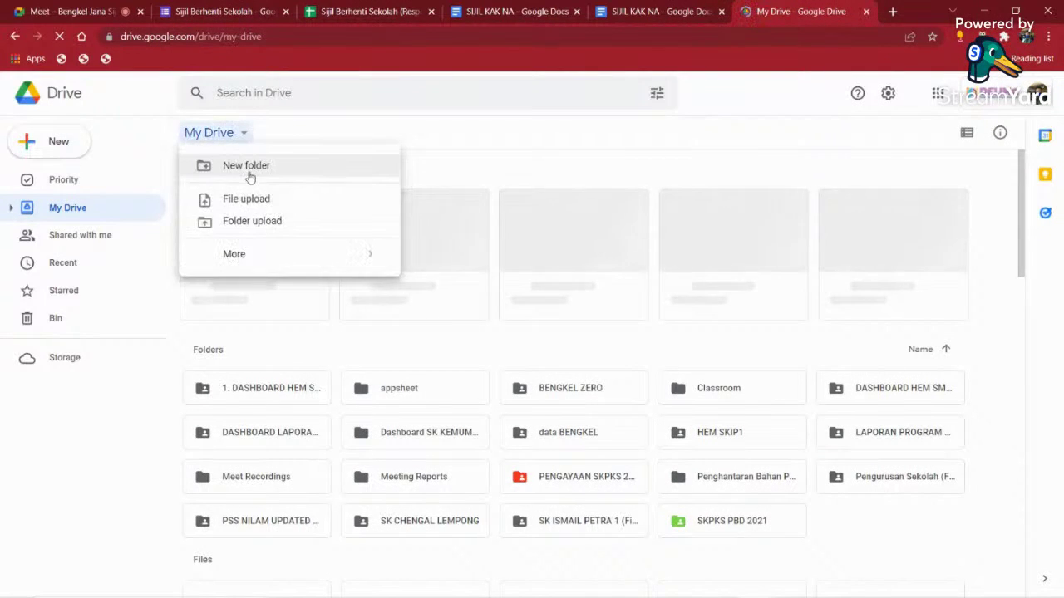
left_click(249, 176)
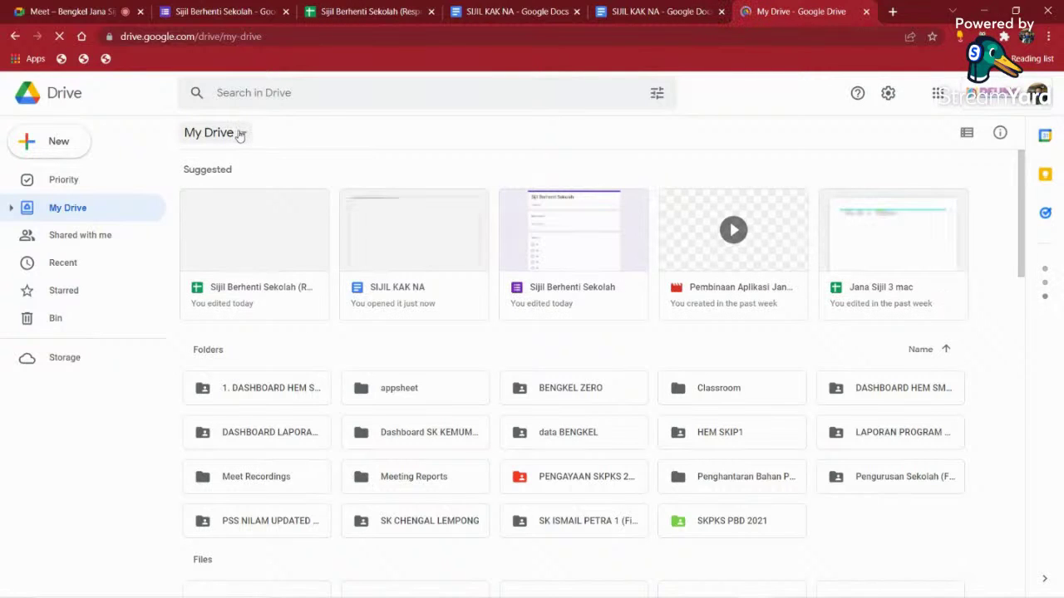
left_click(241, 135)
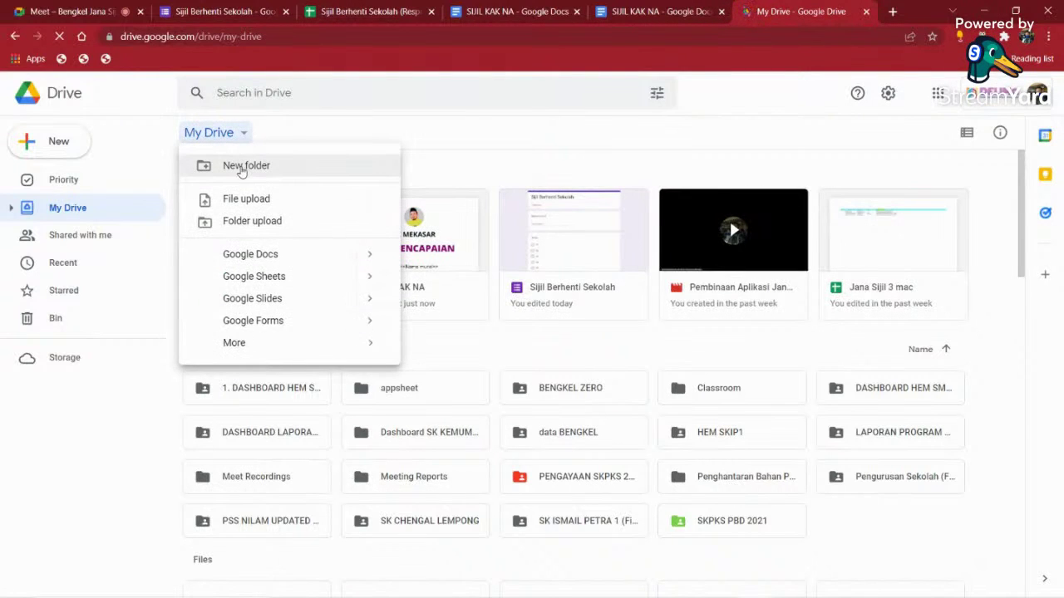
left_click(241, 168)
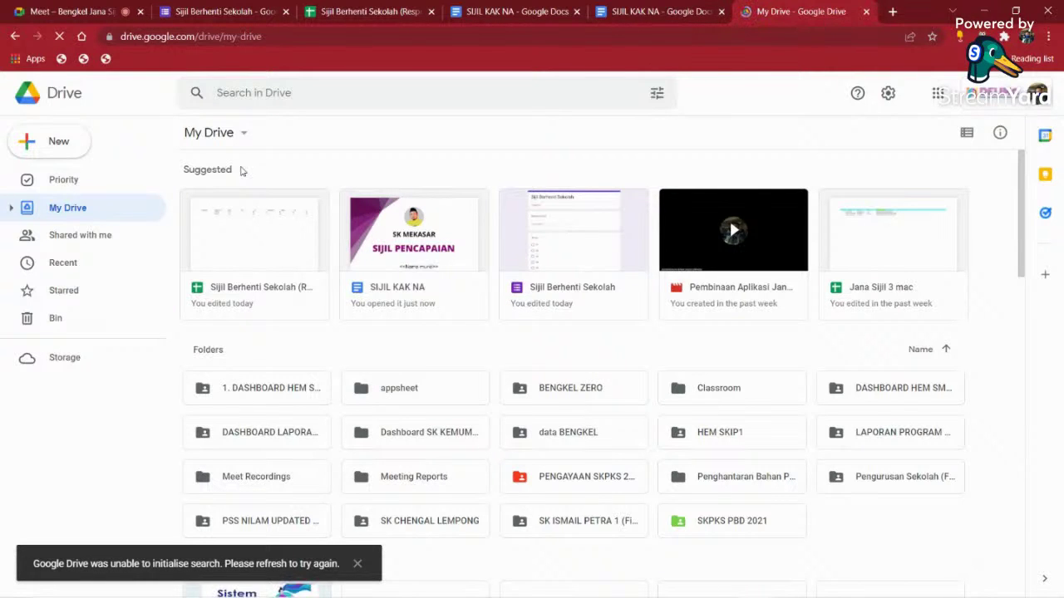
key("shift+f")
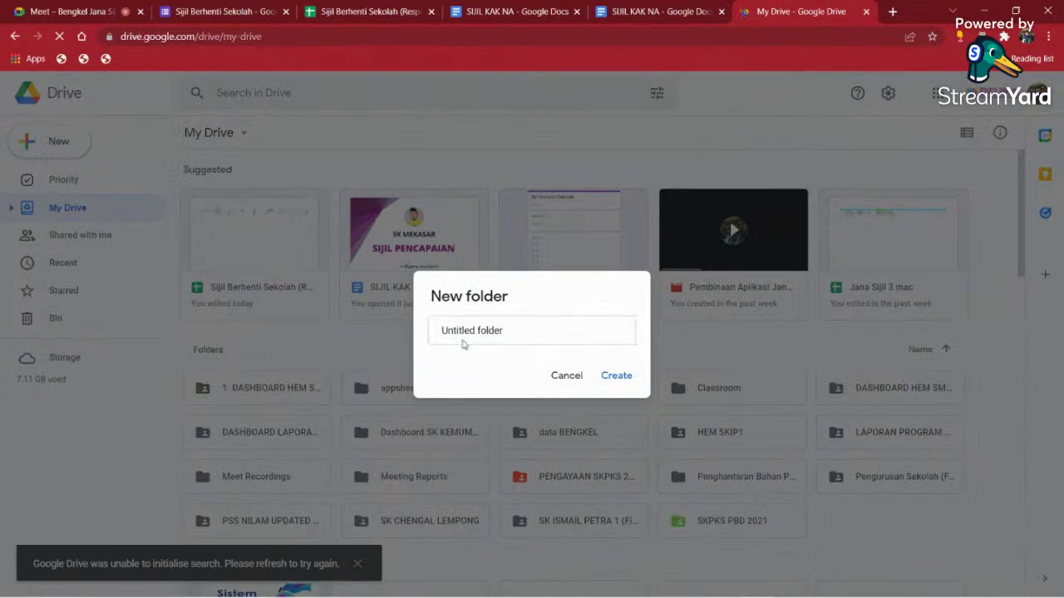
left_click(509, 329)
left_click_drag(509, 329, 416, 332)
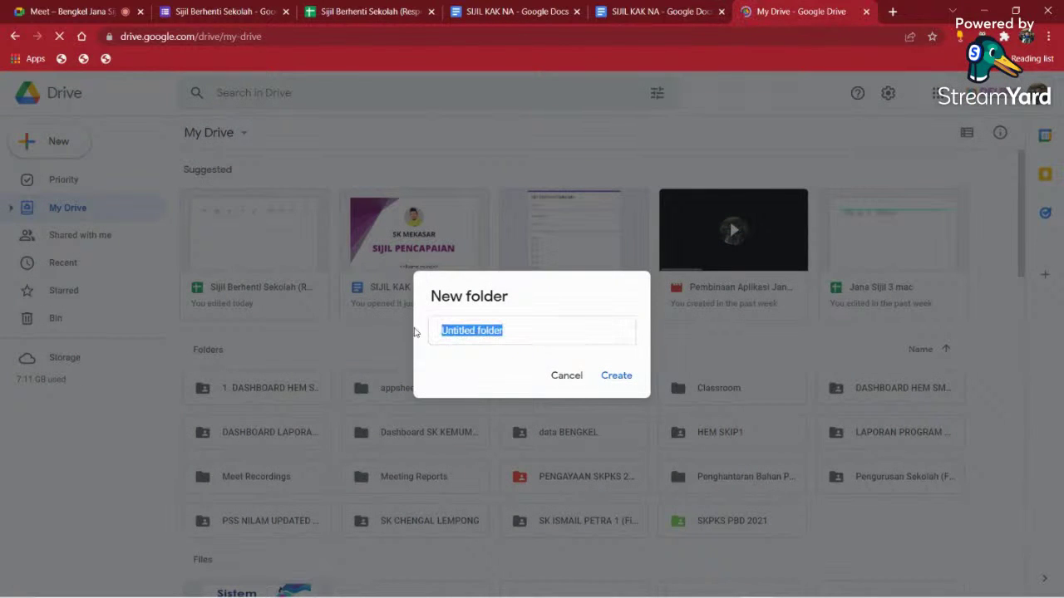
type("ER")
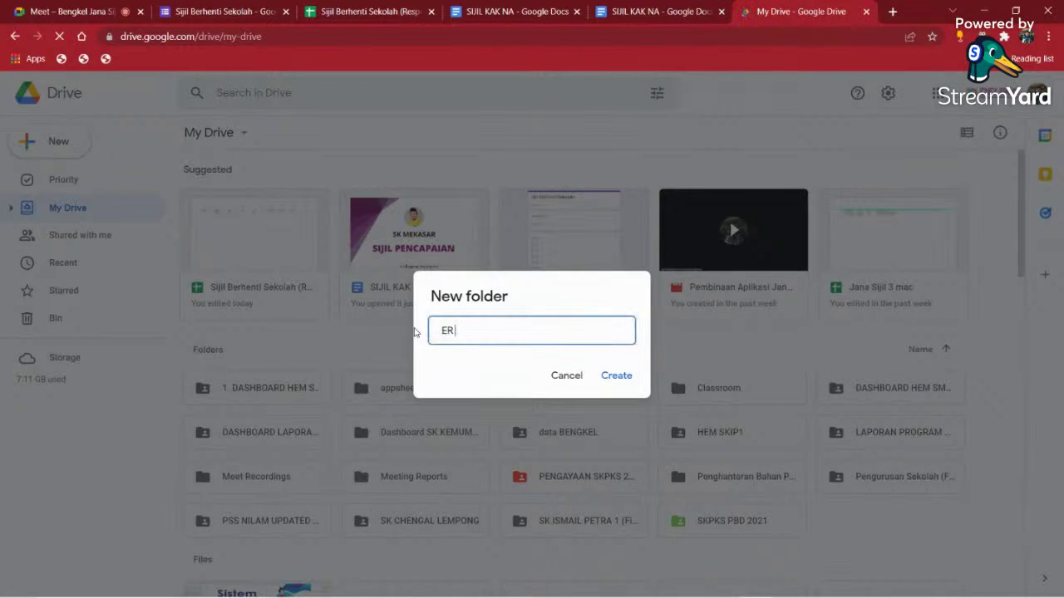
key("BackSpace")
key("BackSpace")
type("FOLDER SKPKS TEST")
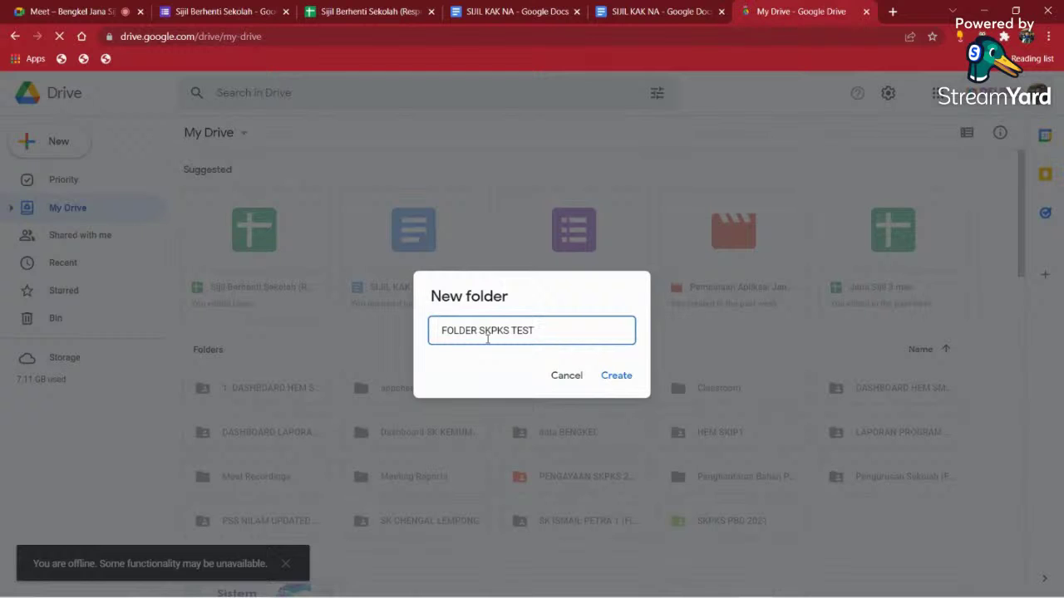
left_click(612, 374)
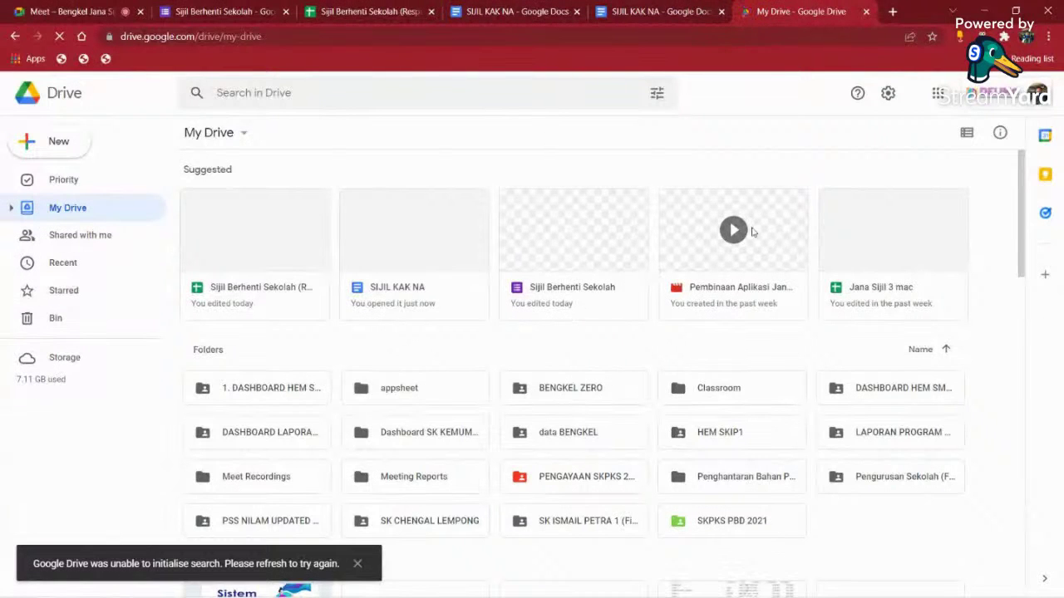
scroll(676, 274, "down", 1)
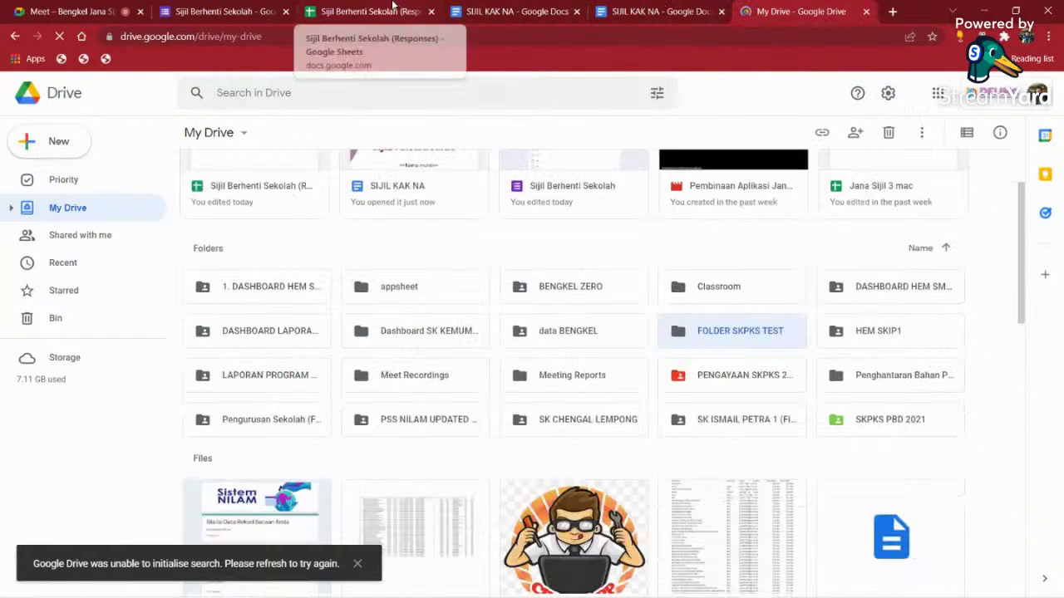
- Share FOLDER SKPKS TEST so anyone with the link is an Editor, then return to Sheets
right_click(743, 332)
left_click(766, 311)
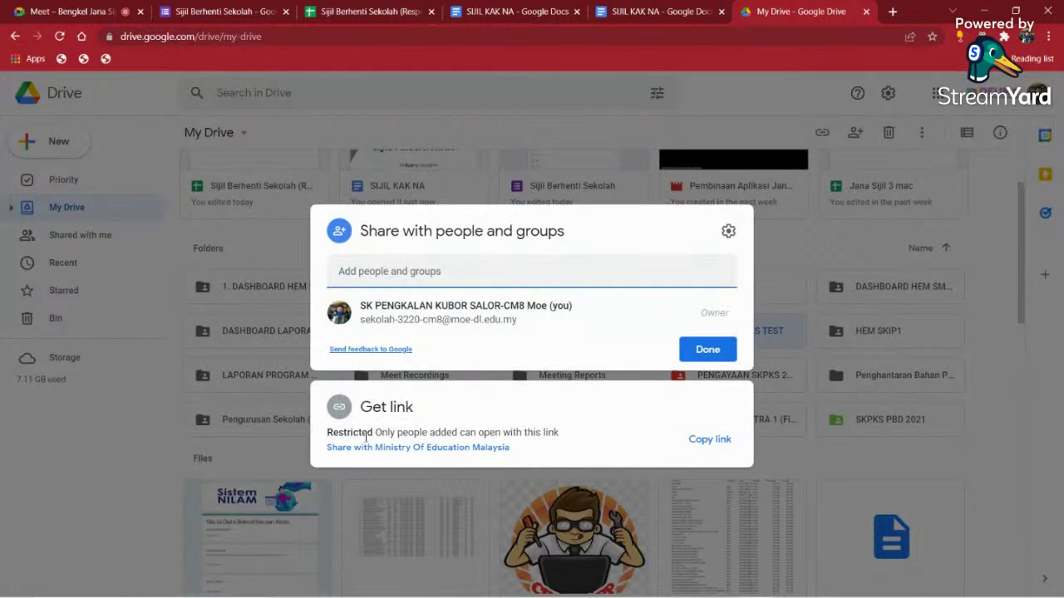
left_click(370, 448)
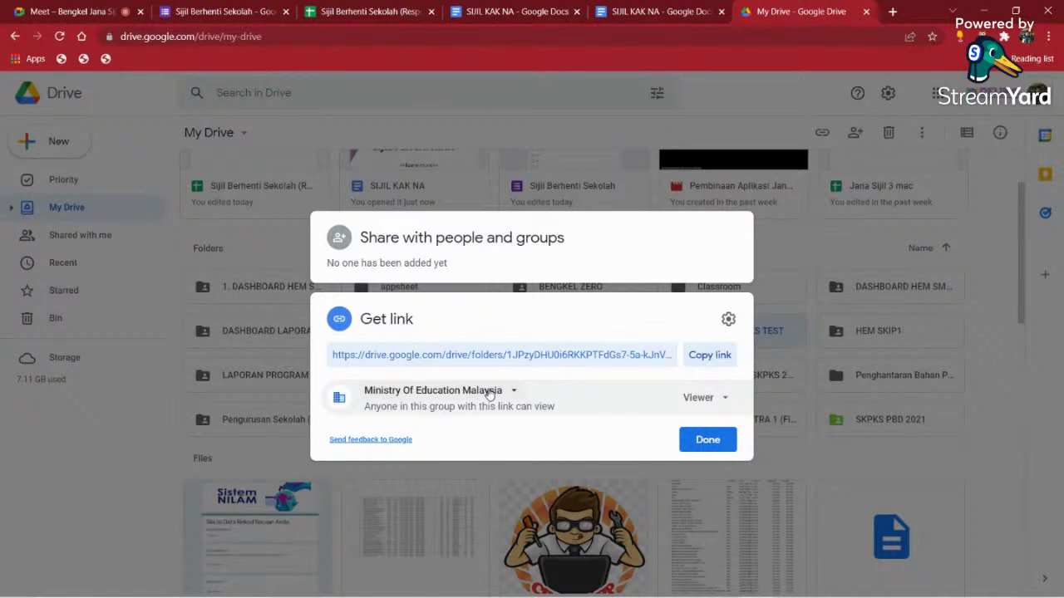
left_click(490, 396)
left_click(436, 511)
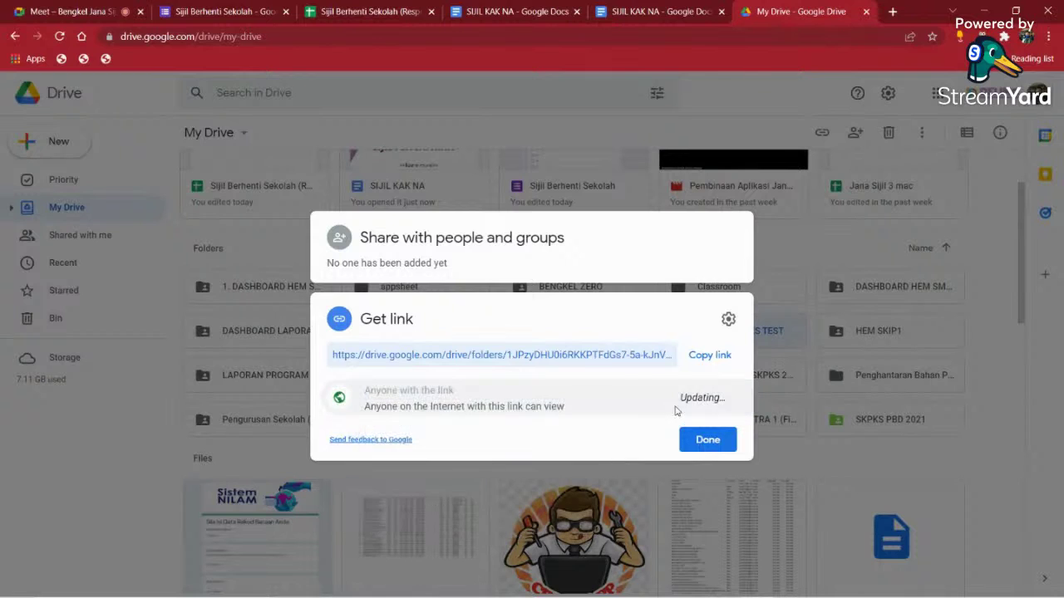
left_click(707, 399)
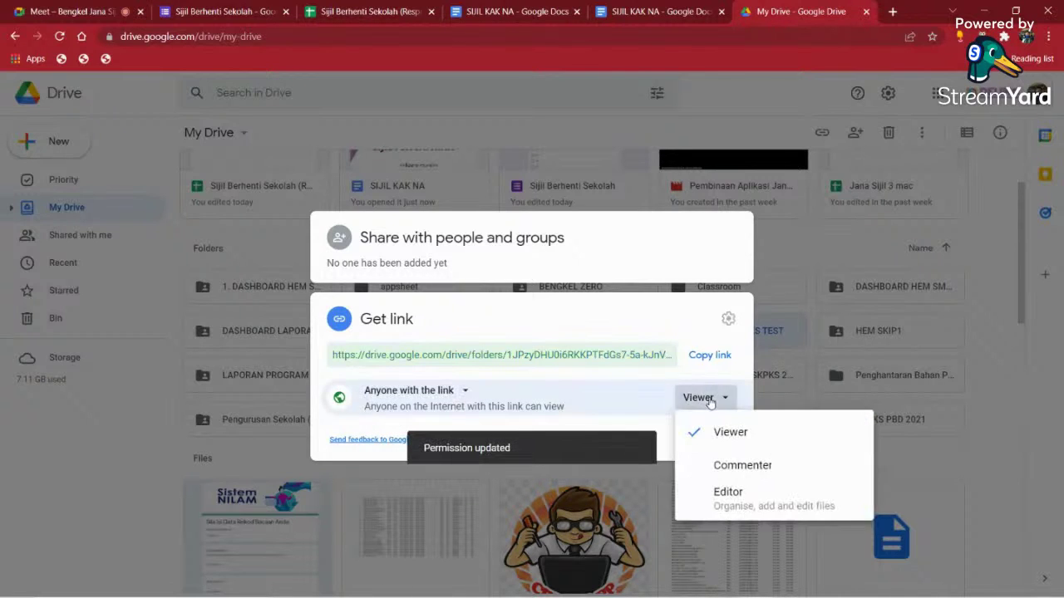
left_click(729, 494)
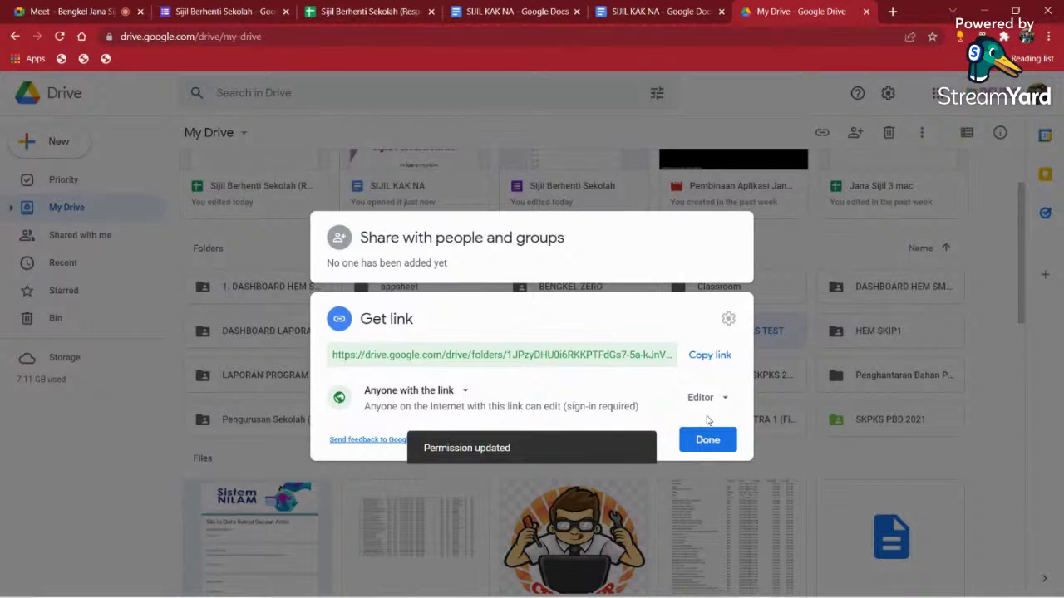
left_click(701, 440)
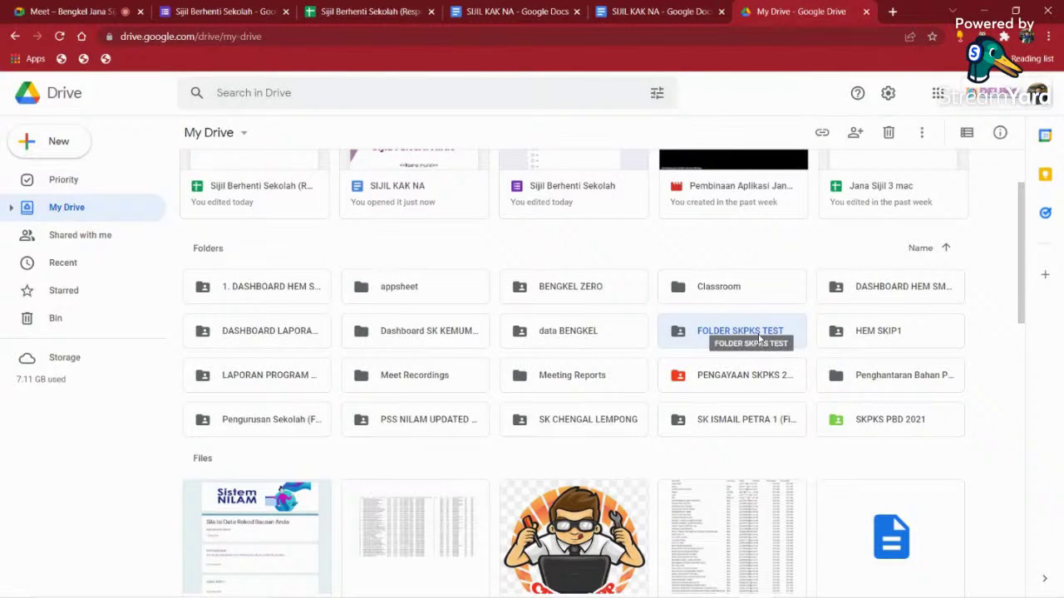
left_click(366, 12)
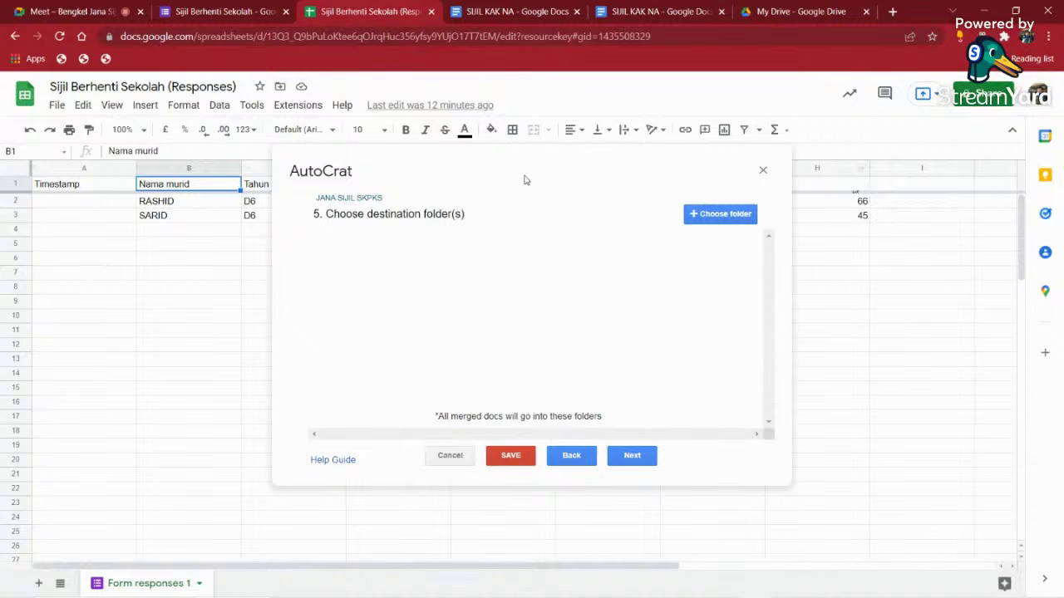
- Choose FOLDER SKPKS TEST as AutoCrat's destination folder and continue to step 6
left_click(712, 218)
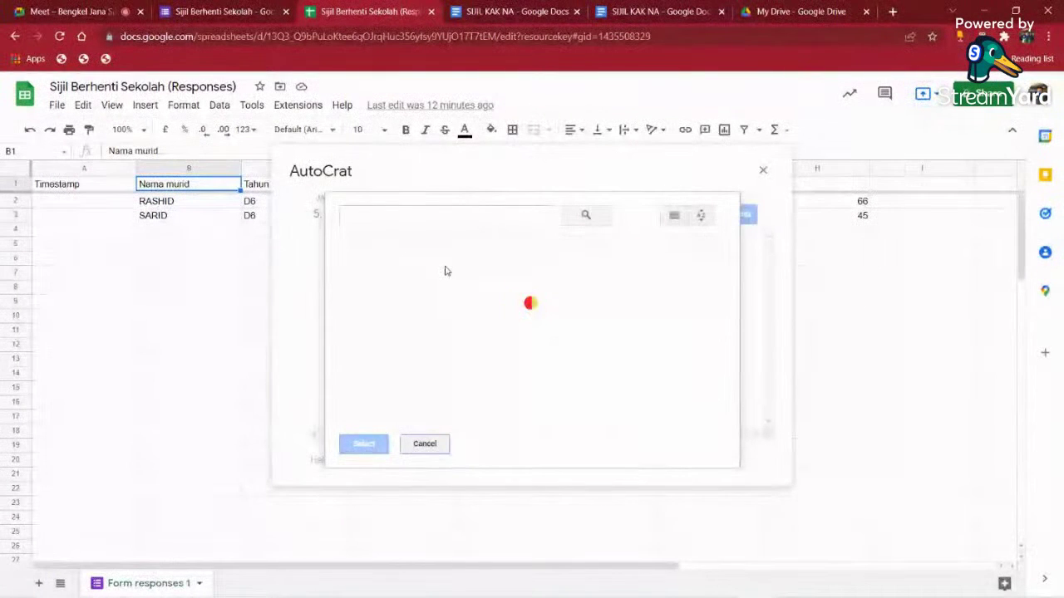
left_click(408, 302)
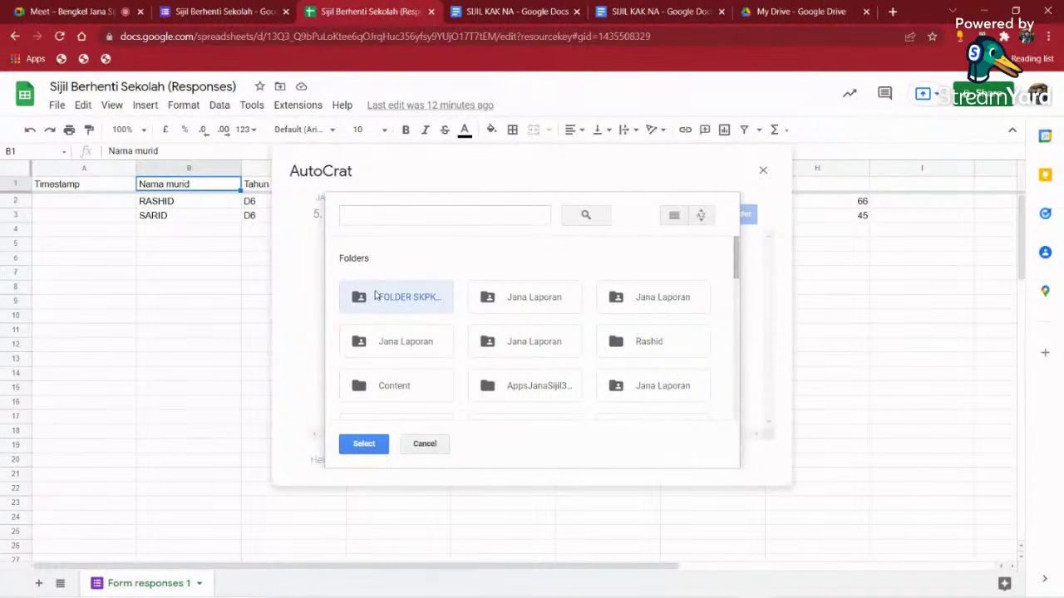
left_click(371, 442)
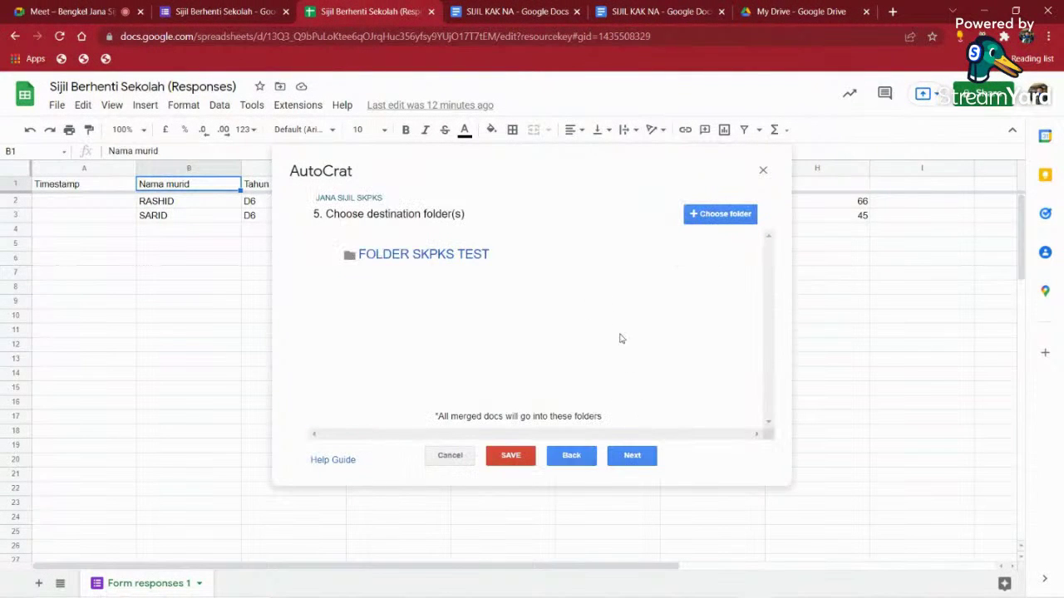
left_click(632, 462)
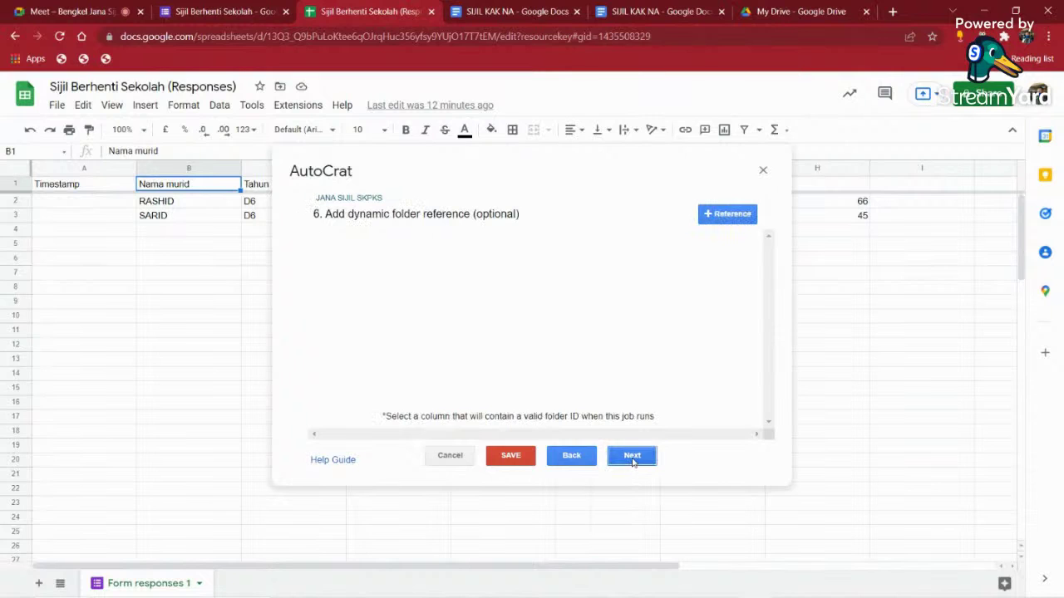
- Skip the dynamic folder and merge condition steps, then try Share doc set to Yes and view the tags
left_click(631, 459)
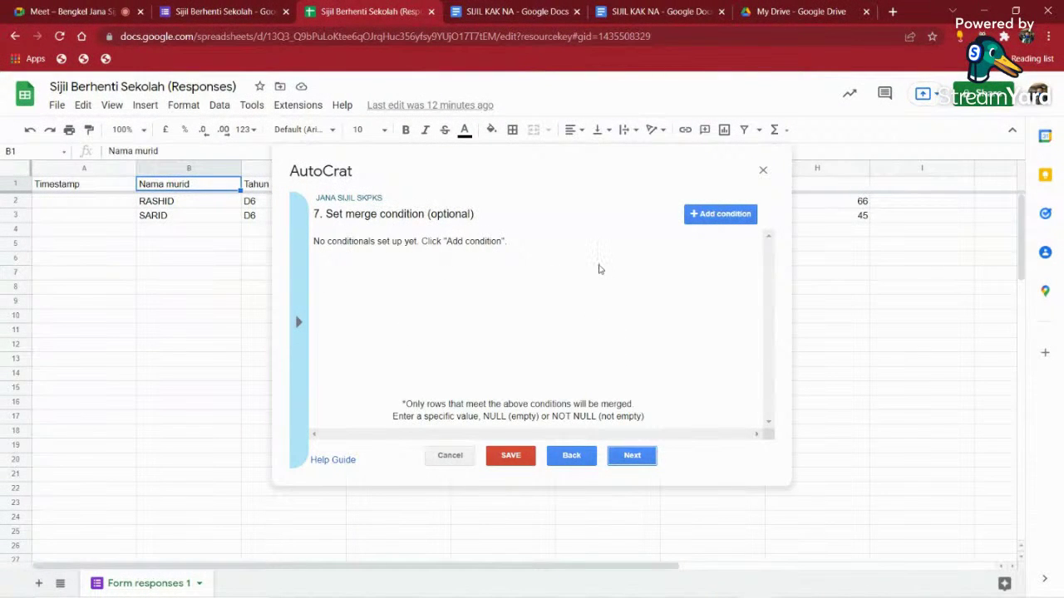
left_click(634, 457)
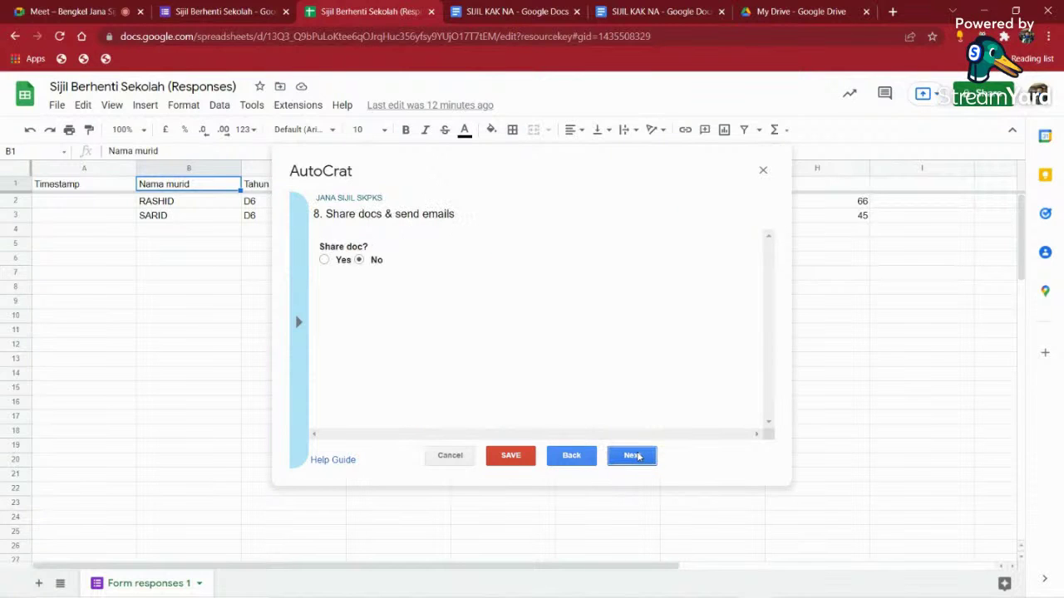
left_click(324, 260)
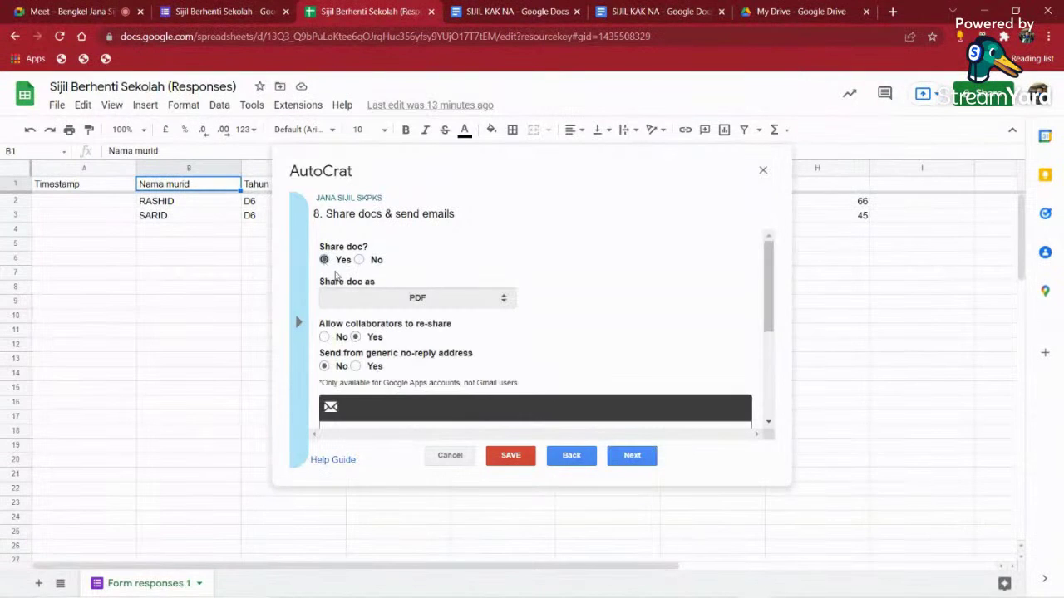
scroll(365, 316, "down", 3)
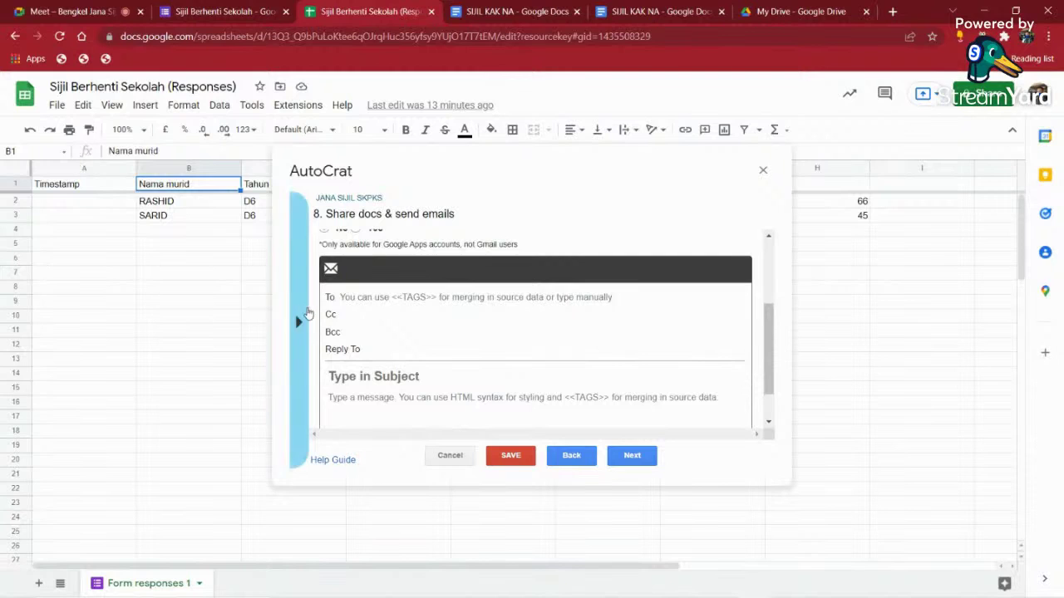
left_click(299, 322)
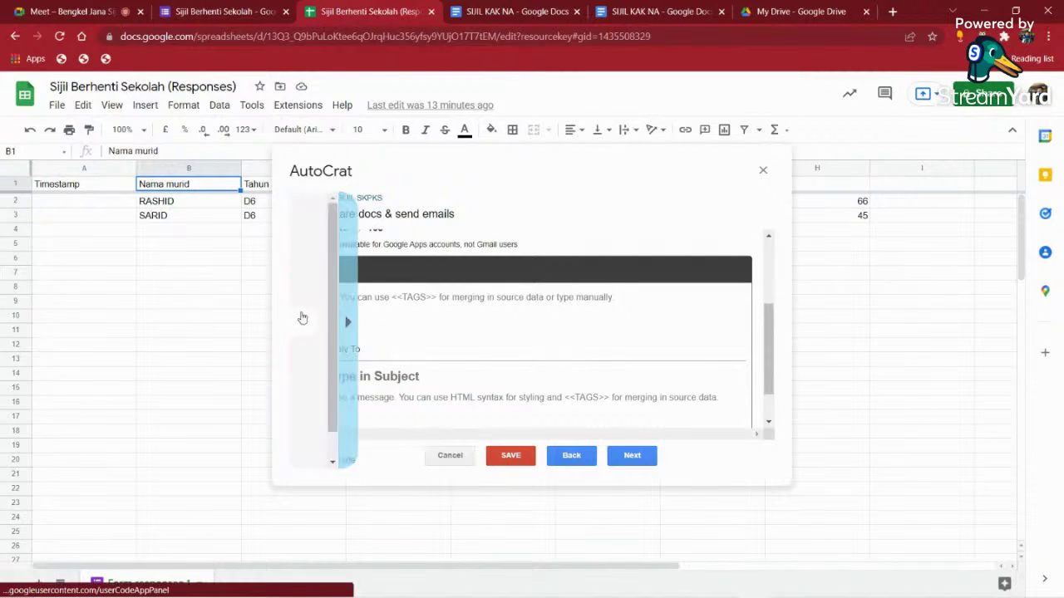
scroll(368, 428, "down", 1)
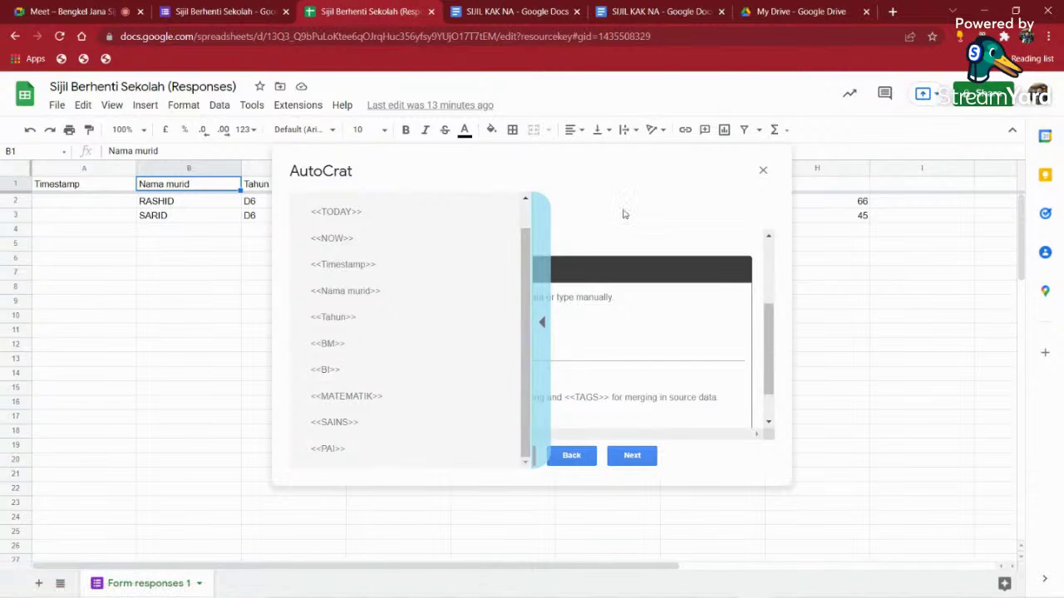
left_click(542, 320)
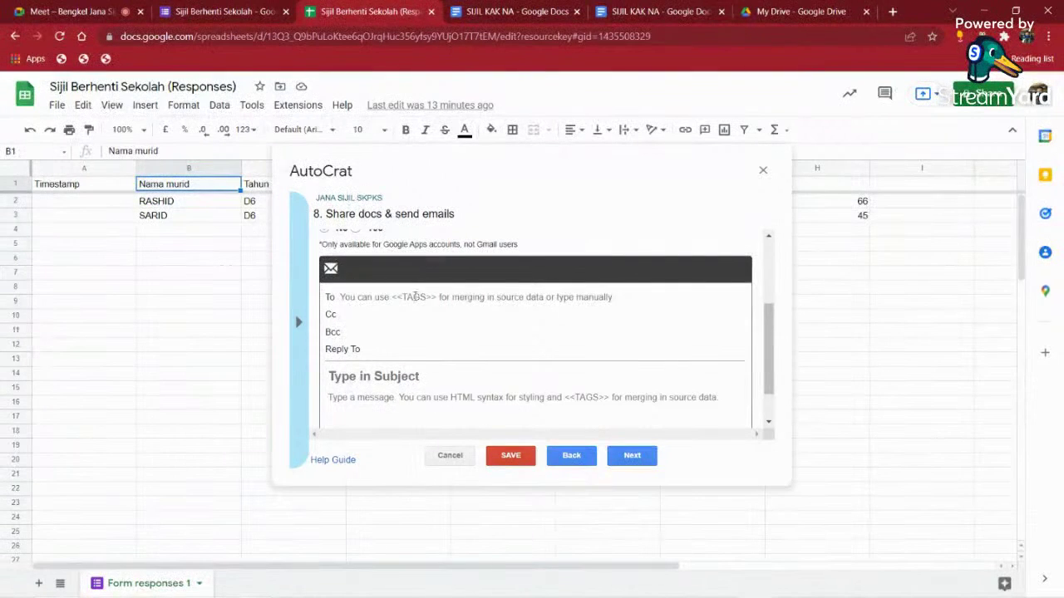
scroll(408, 300, "up", 2)
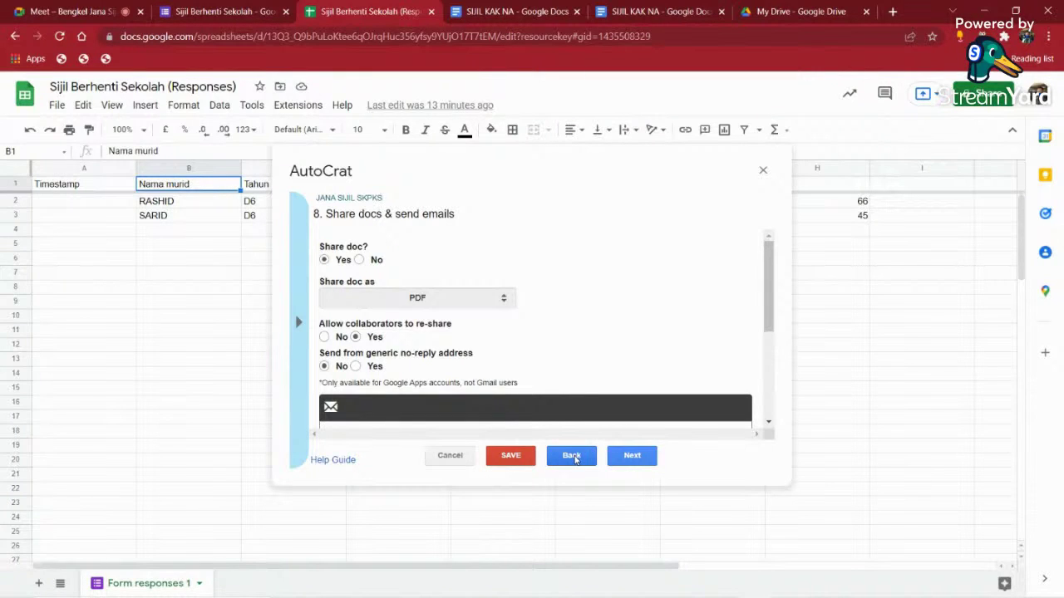
- Set Share doc back to No and continue to the job triggers step
left_click(572, 457)
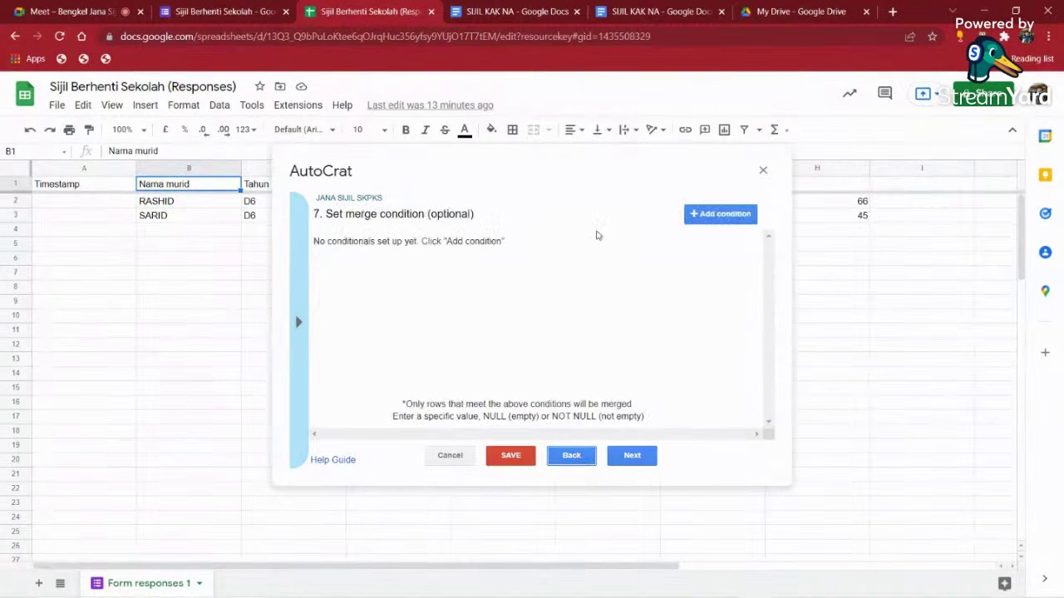
left_click(634, 453)
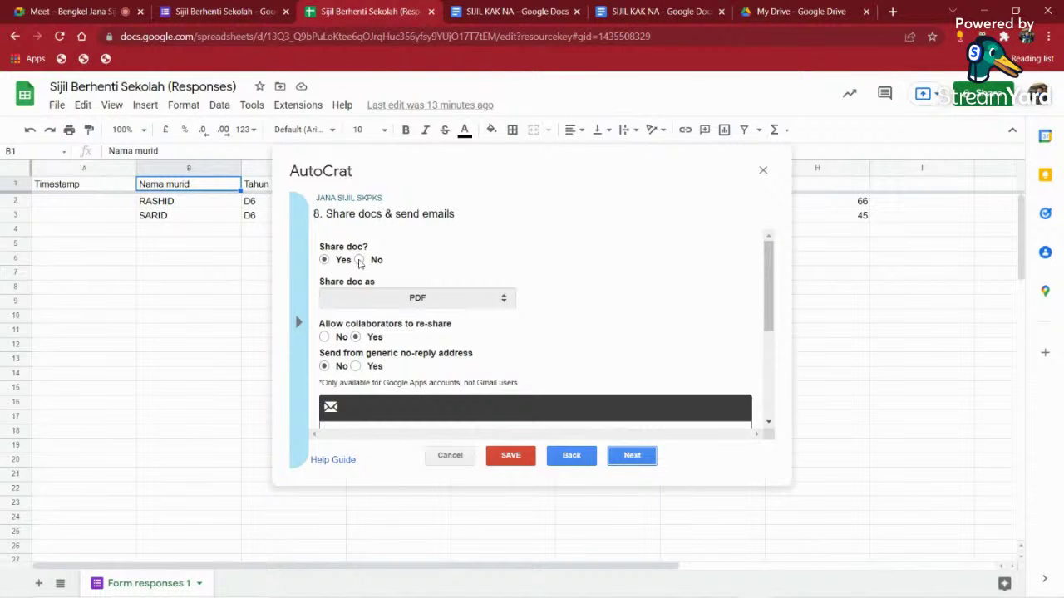
left_click(359, 259)
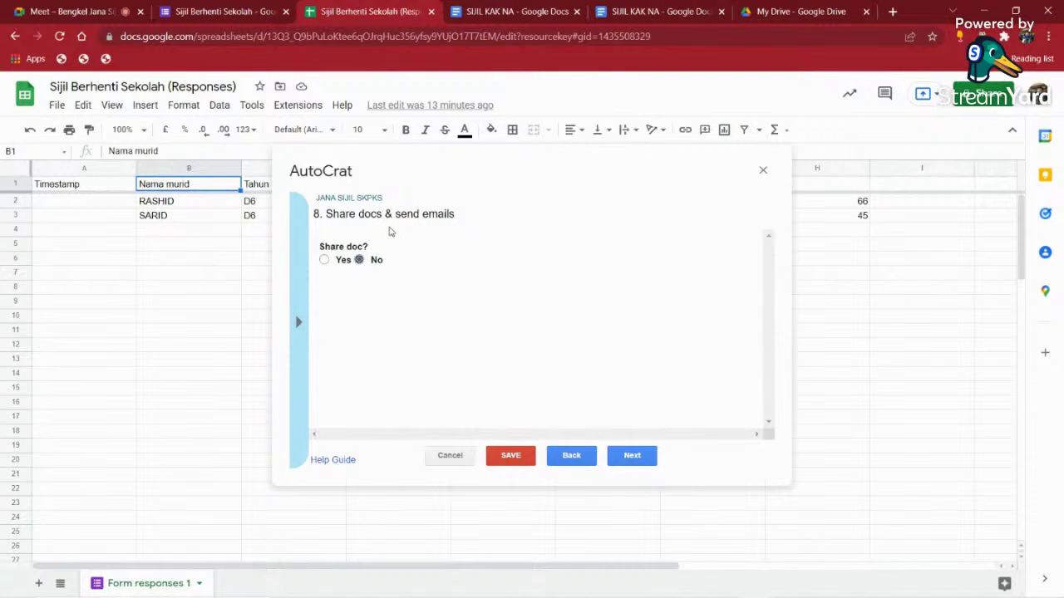
left_click(632, 455)
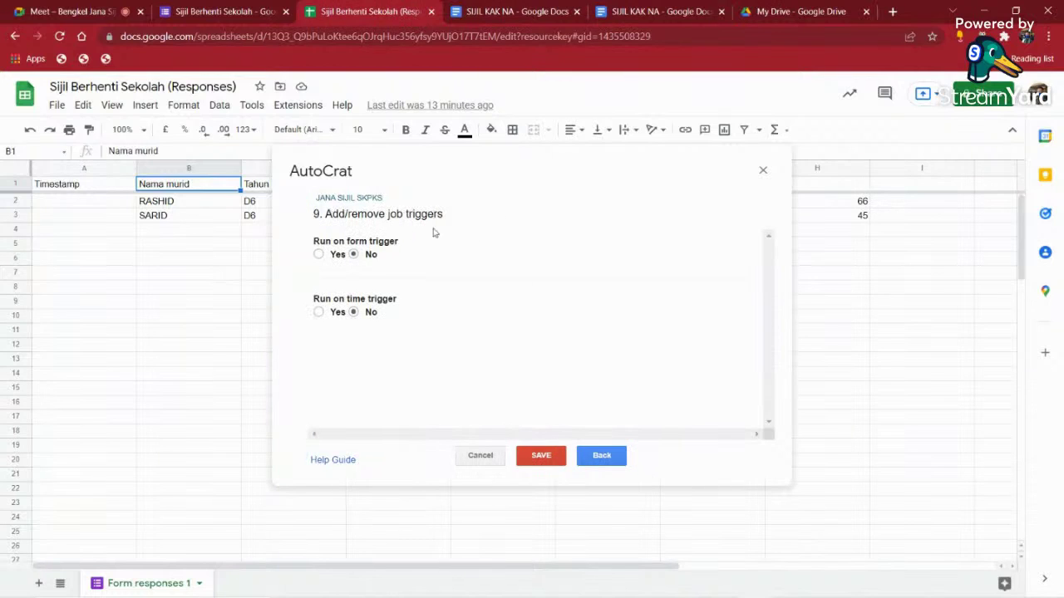
- Turn on the form-submission trigger for JANA SIJIL SKPKS and save the job
left_click(320, 256)
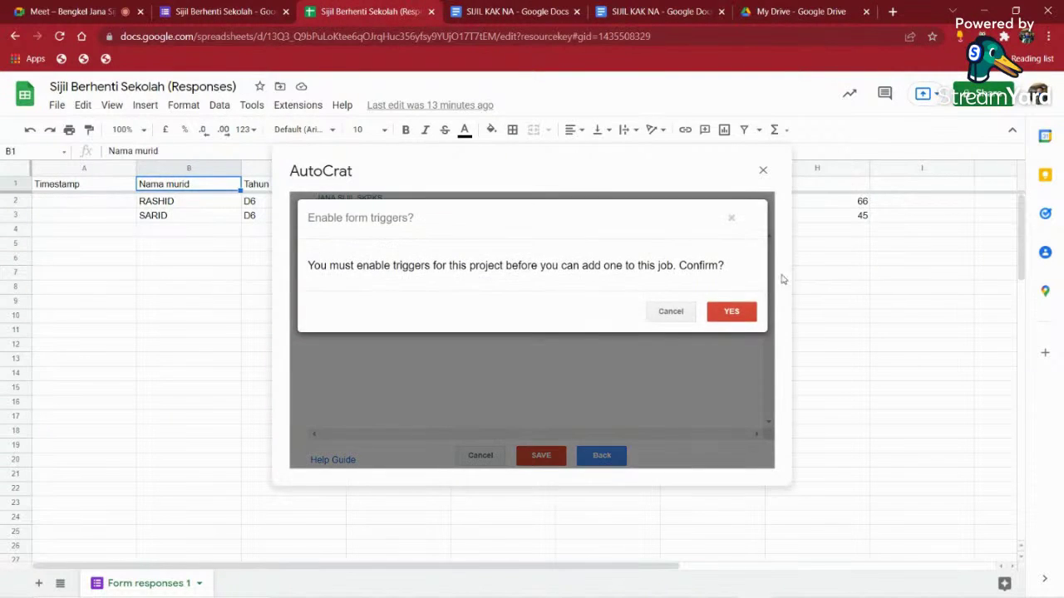
left_click(736, 311)
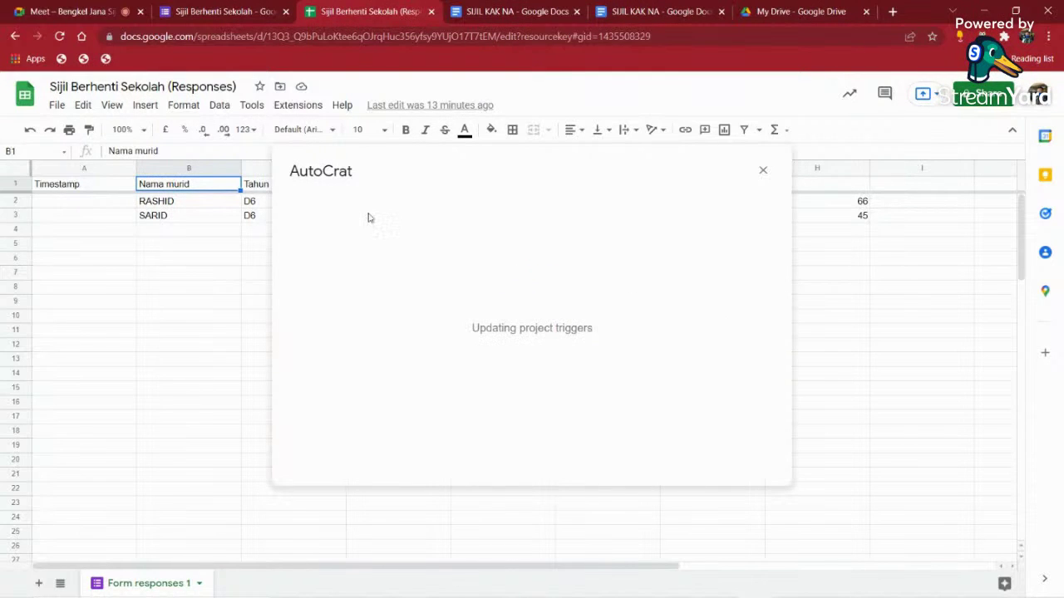
left_click(63, 204)
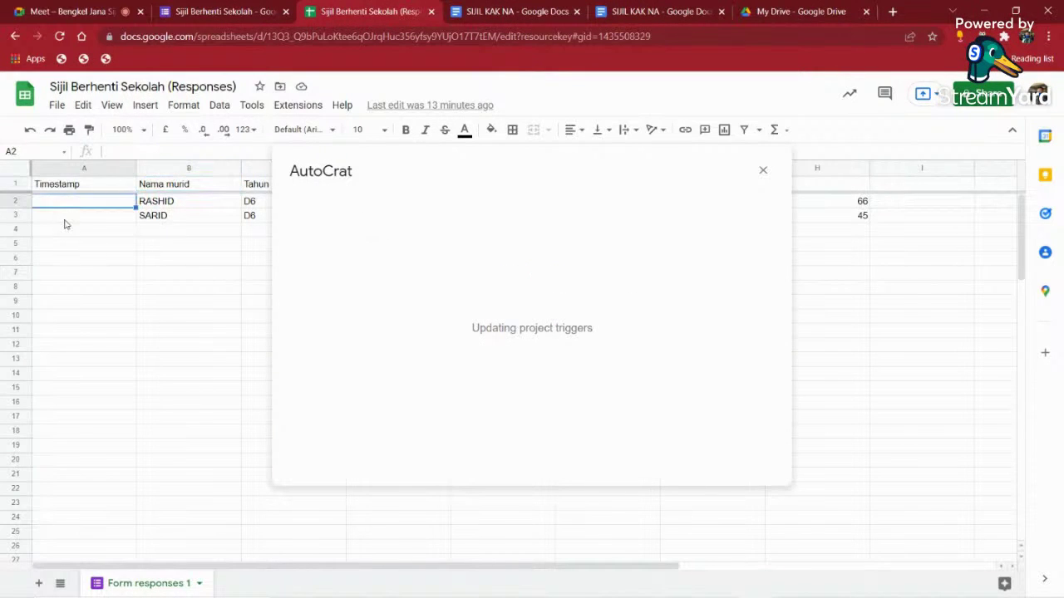
left_click(67, 223)
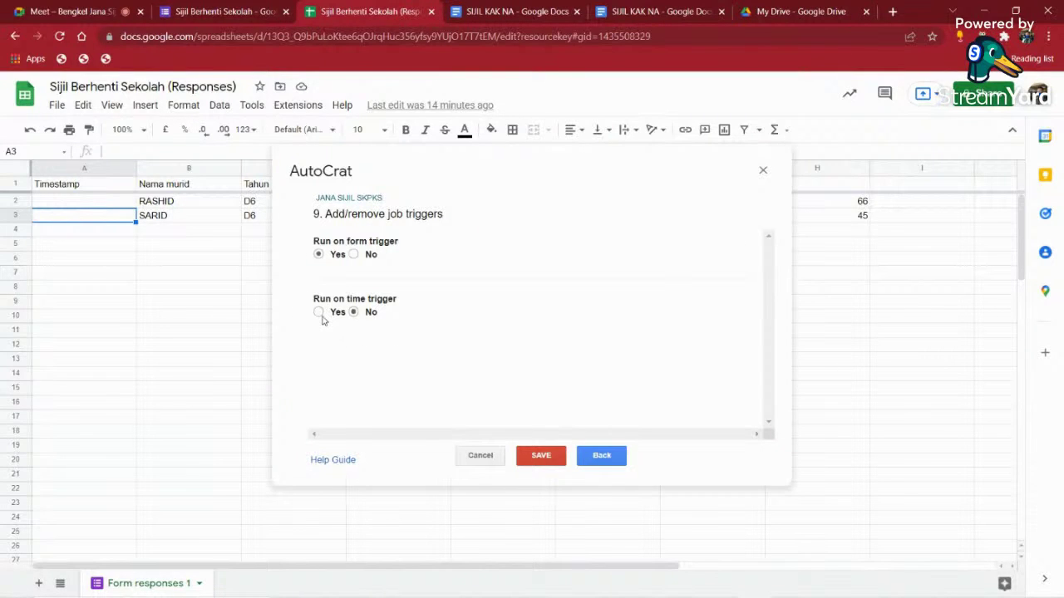
left_click(548, 461)
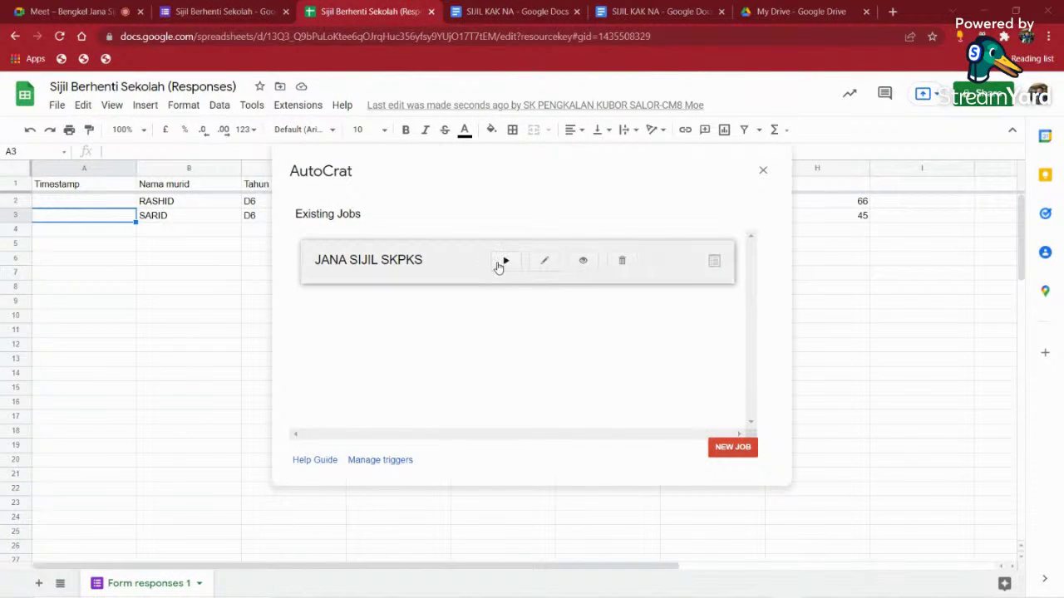
- Select student names B2:B3, run JANA SIJIL SKPKS, then switch to the form's Responses page
left_click(154, 202)
left_click(152, 214)
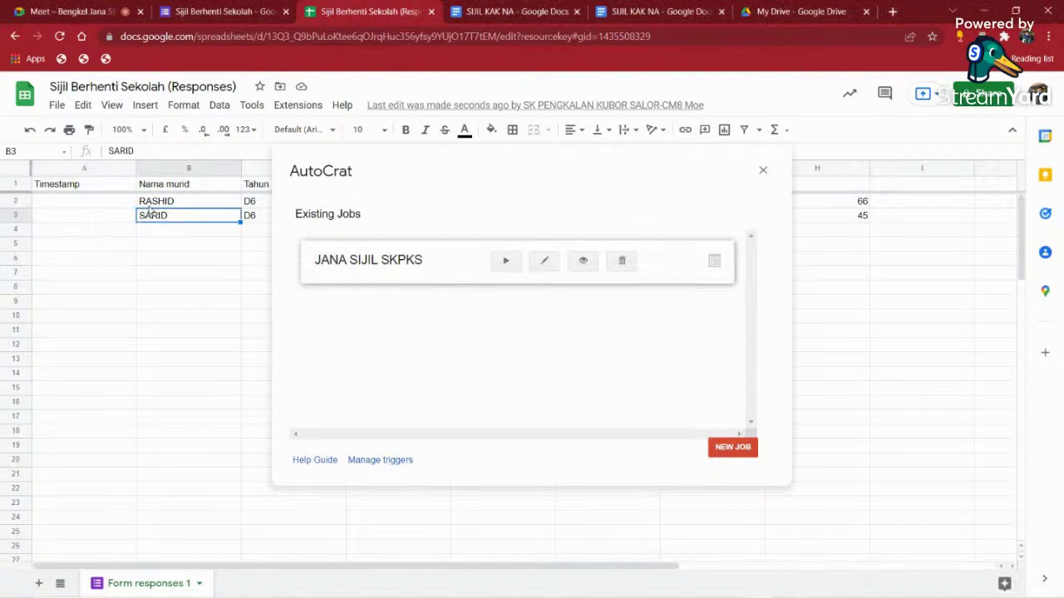
left_click(153, 205)
left_click_drag(157, 257, 158, 349)
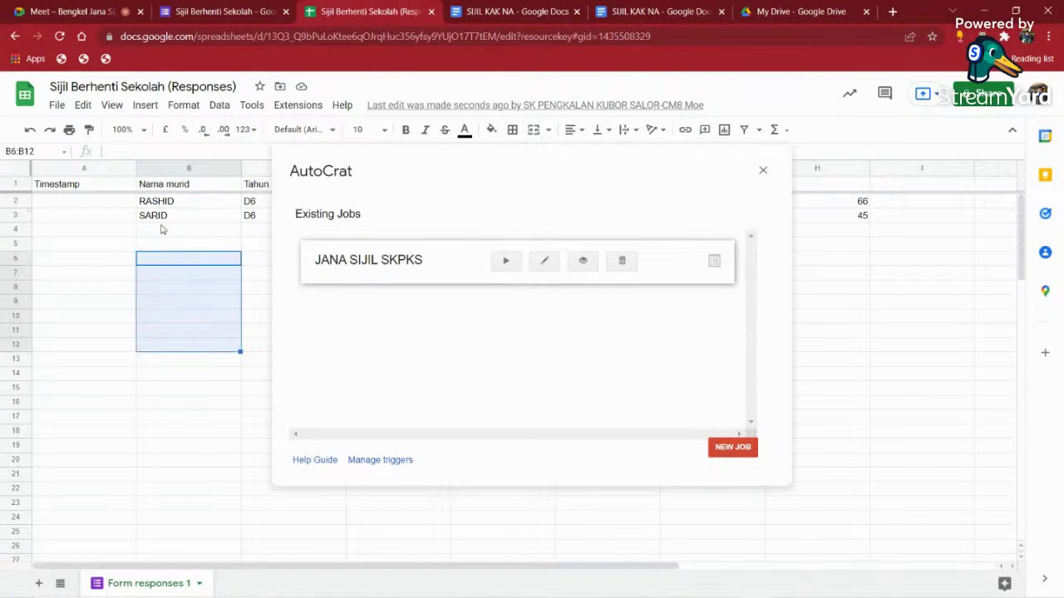
left_click(174, 207)
left_click_drag(174, 212, 166, 217)
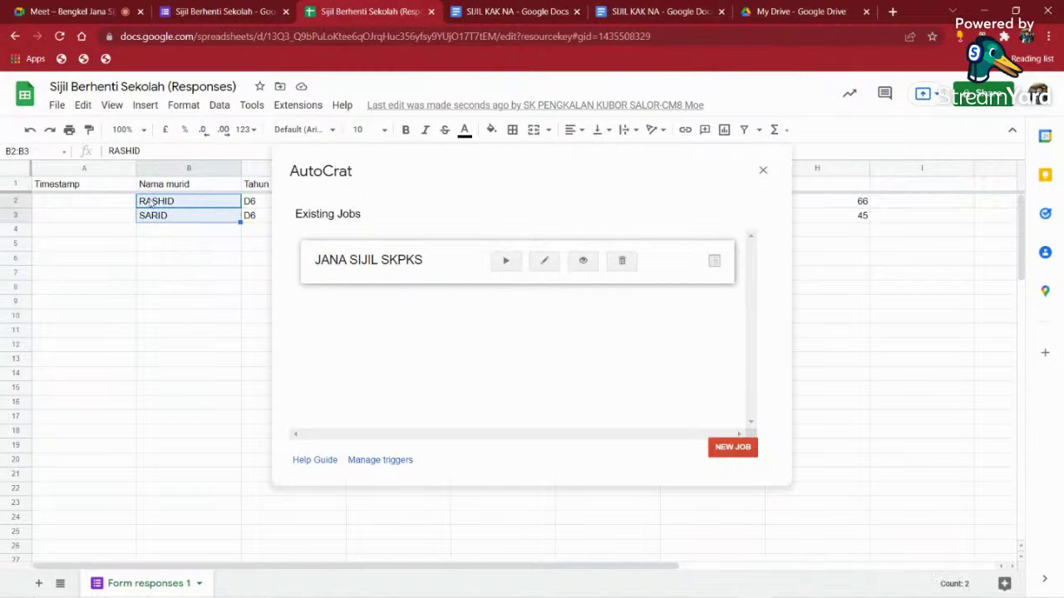
left_click(505, 263)
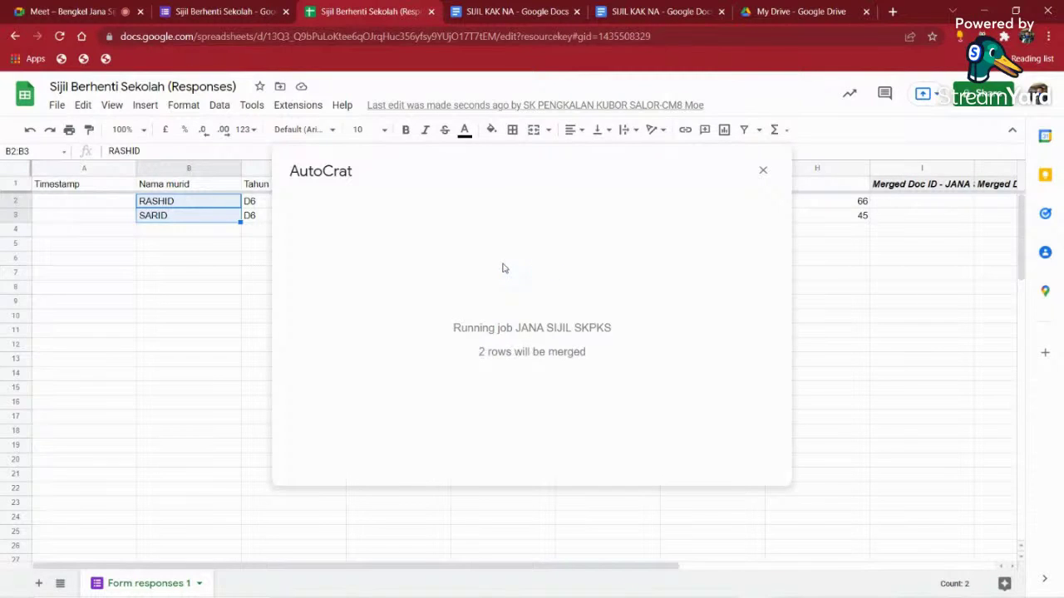
left_click_drag(670, 567, 948, 574)
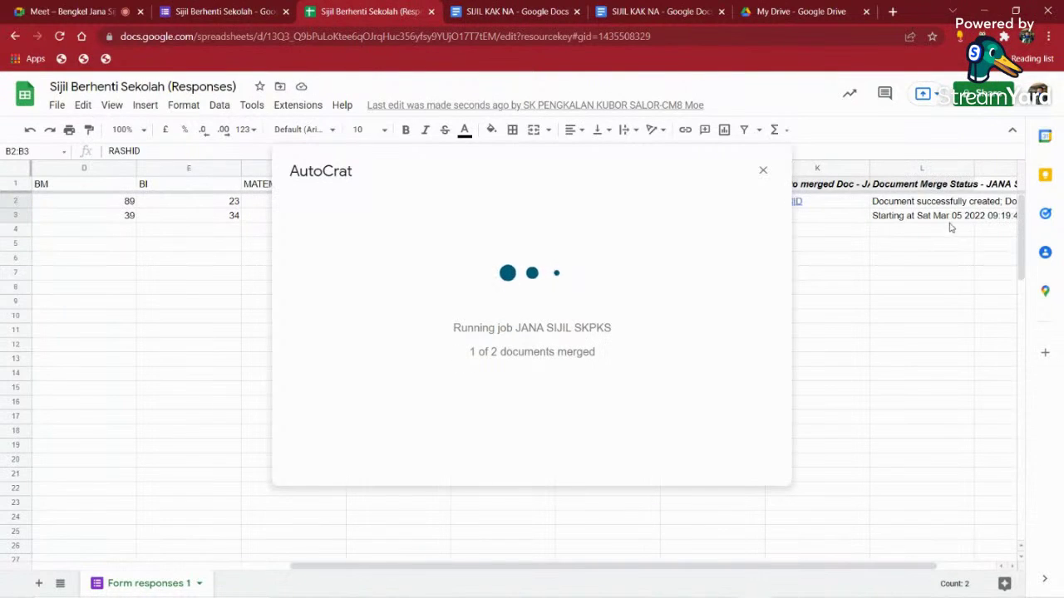
left_click(242, 11)
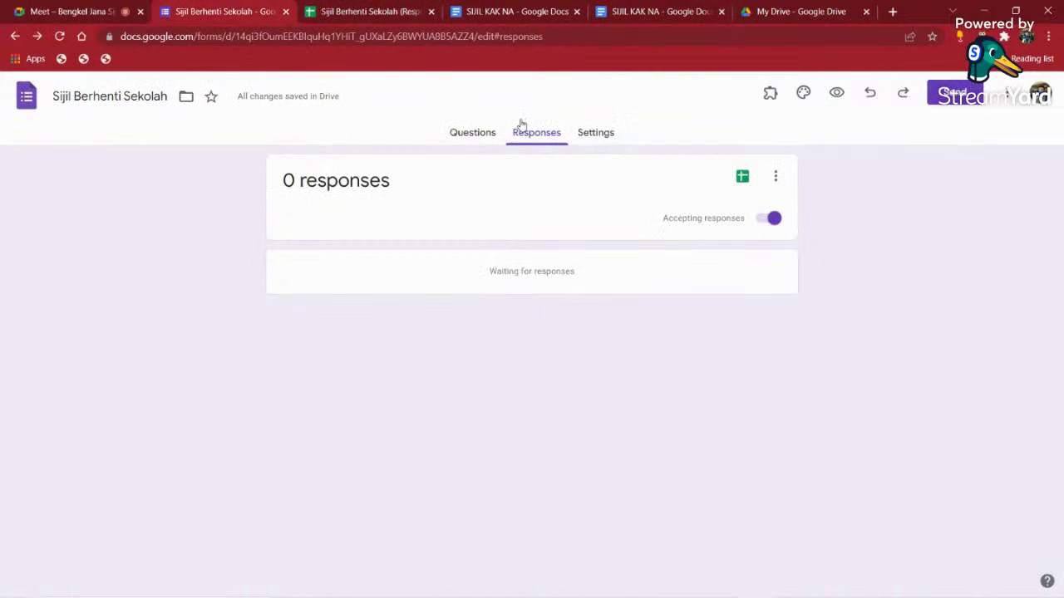
- Open the live form, enter the student's name and choose year D5
left_click(836, 93)
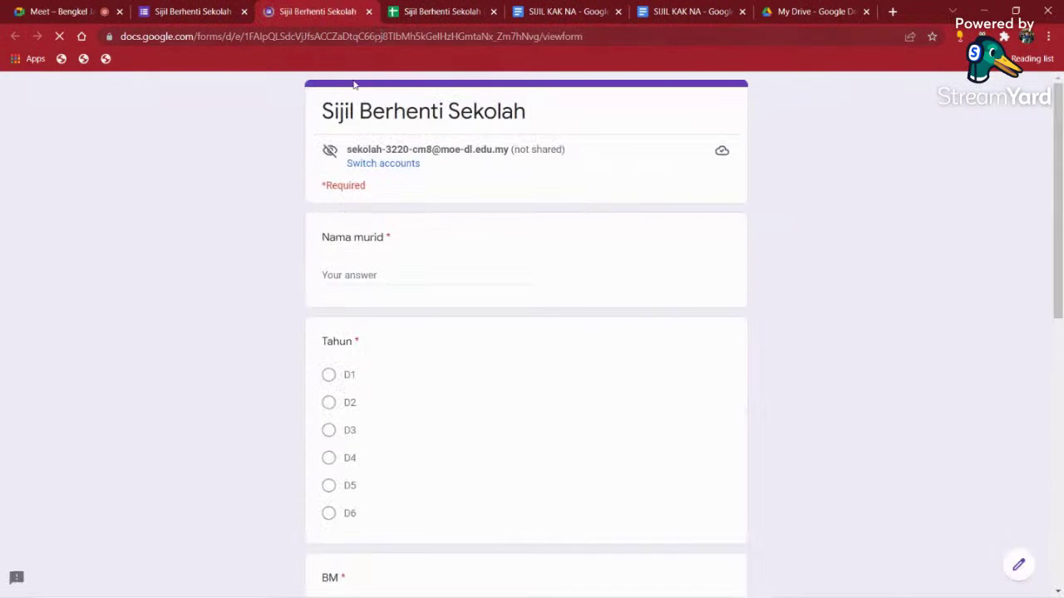
left_click(375, 280)
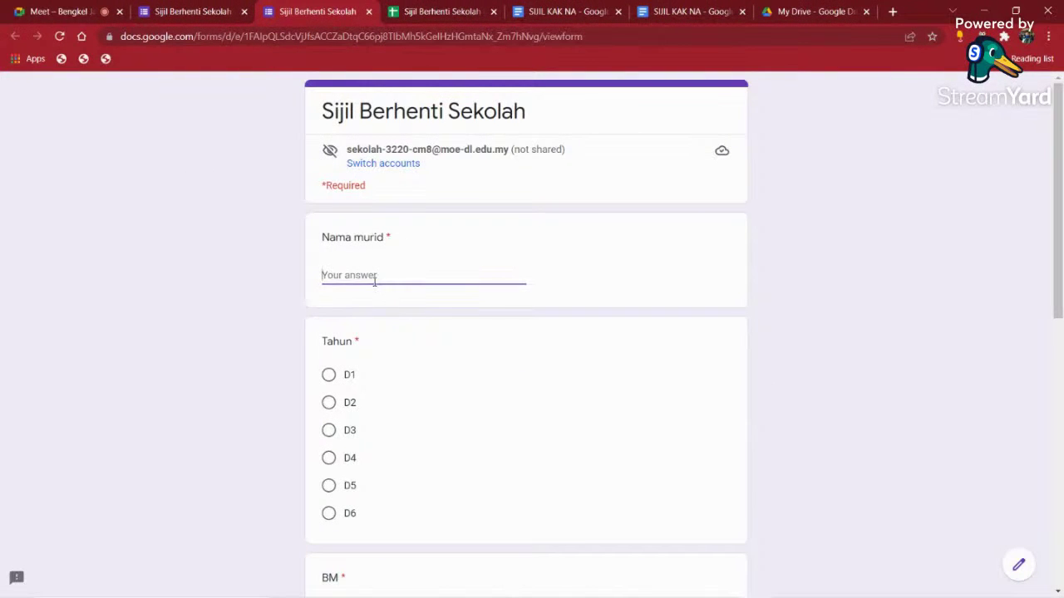
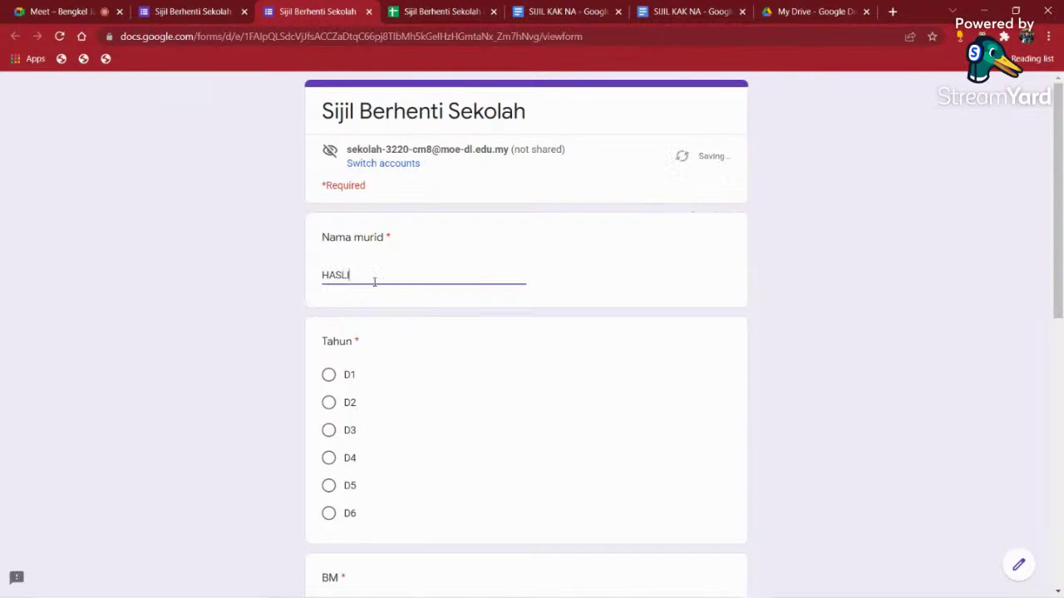
left_click(328, 486)
scroll(381, 468, "down", 2)
- Enter marks BM 67, BI 77, MATEMATIK 34, SAINS 78, PAI 90 and submit the form
left_click(342, 408)
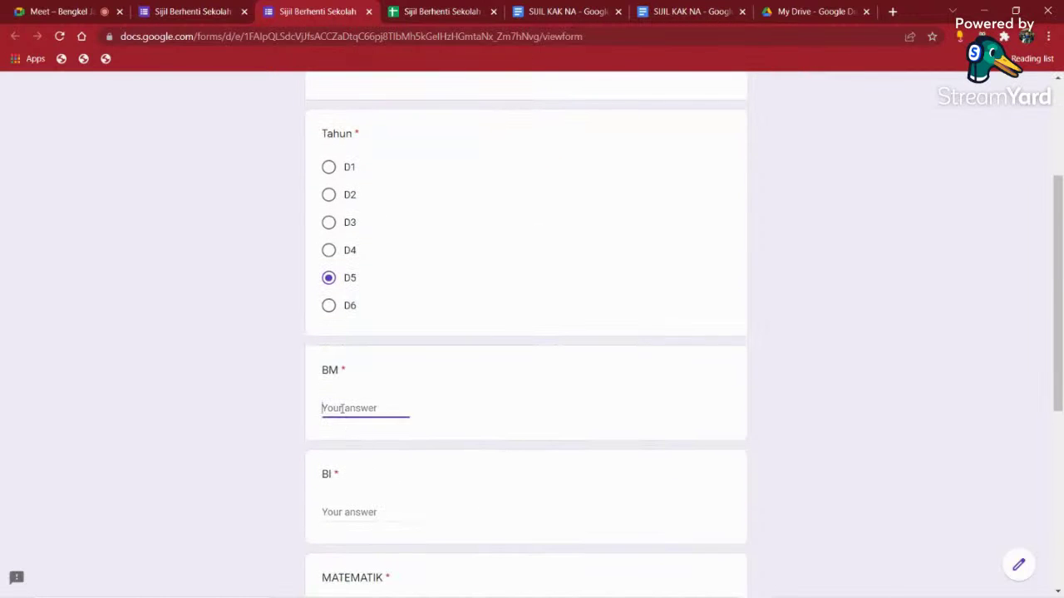
type("67")
scroll(352, 459, "down", 1)
left_click(344, 442)
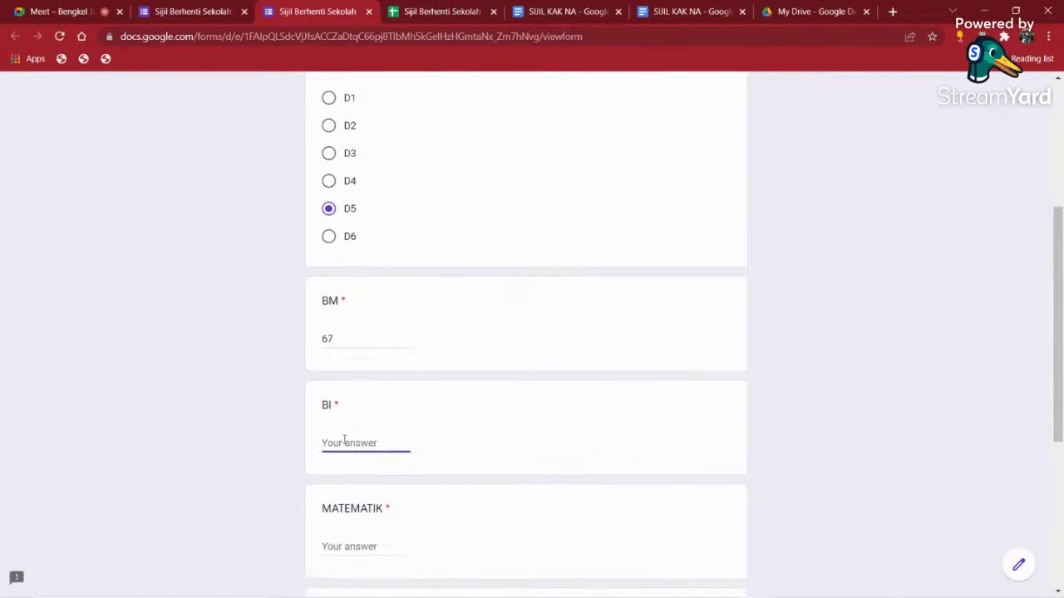
type("77")
scroll(344, 453, "down", 1)
left_click(343, 480)
type("34")
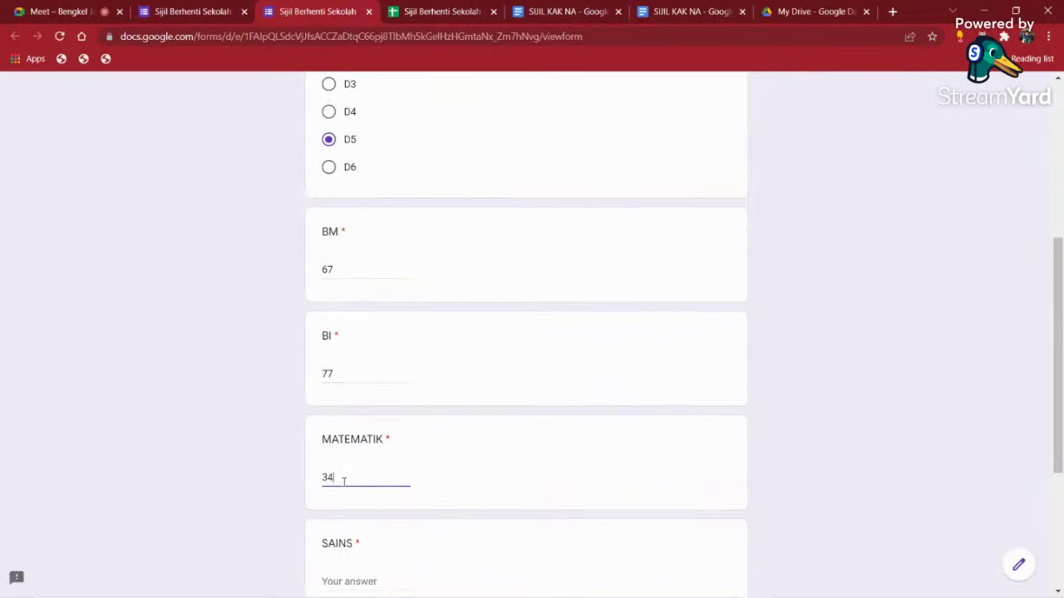
scroll(343, 480, "down", 1)
left_click(359, 511)
type("78")
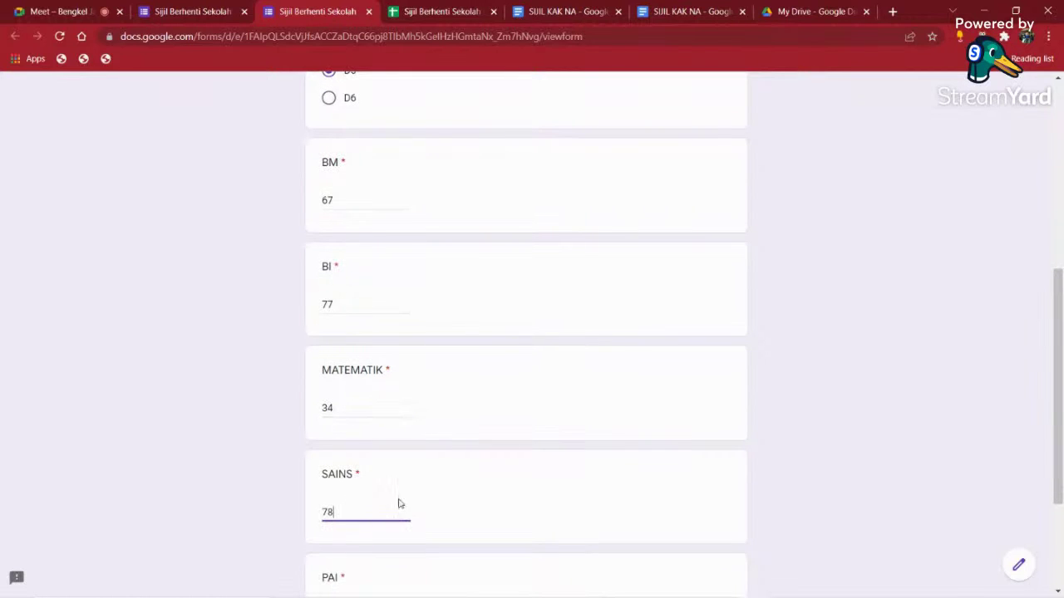
scroll(399, 503, "down", 1)
left_click(342, 542)
type("90")
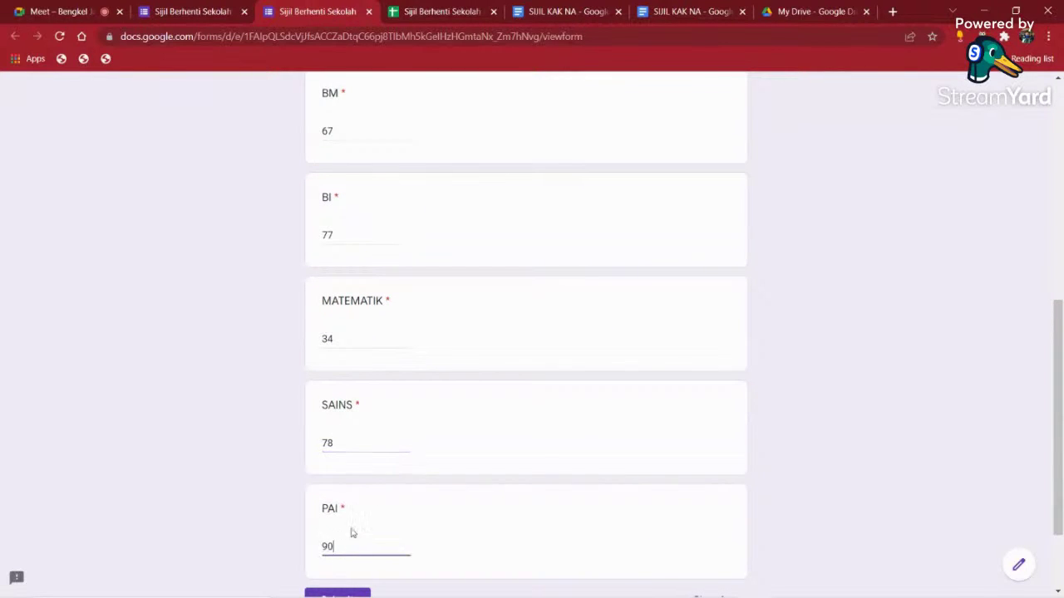
scroll(352, 532, "down", 2)
left_click(341, 487)
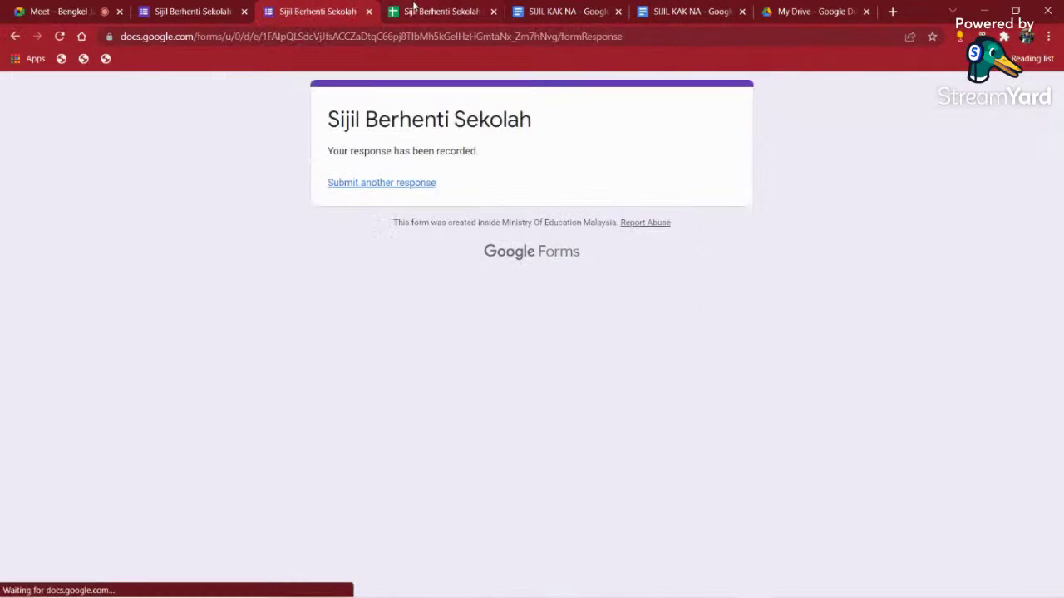
left_click(413, 6)
- Confirm the newest student's row reads merged in L2 and open its certificate PDF from K2
left_click(761, 175)
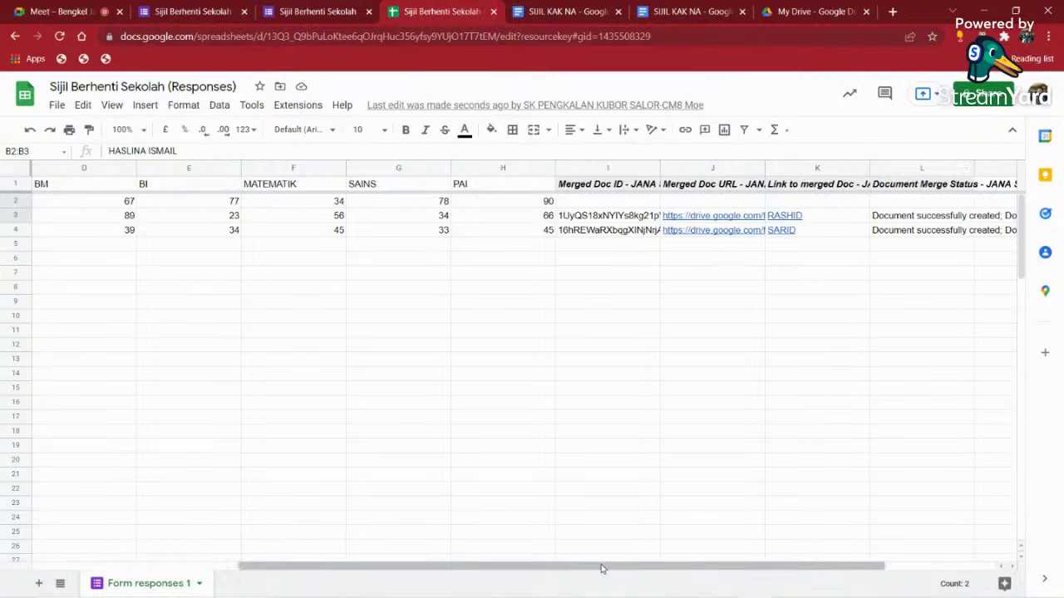
left_click_drag(602, 569, 396, 569)
left_click(173, 233)
left_click(196, 203)
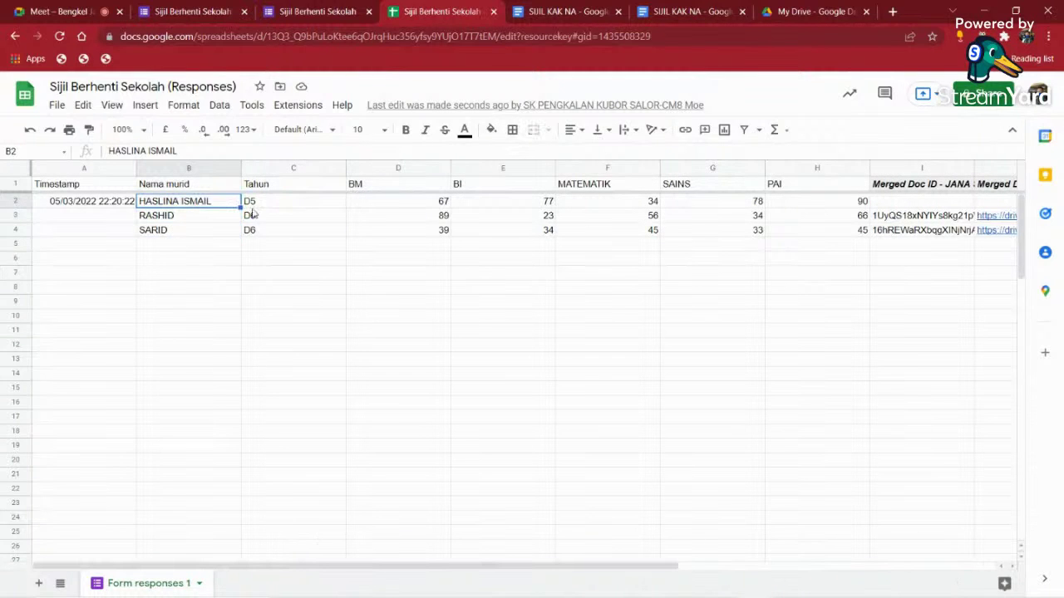
left_click_drag(468, 565, 823, 570)
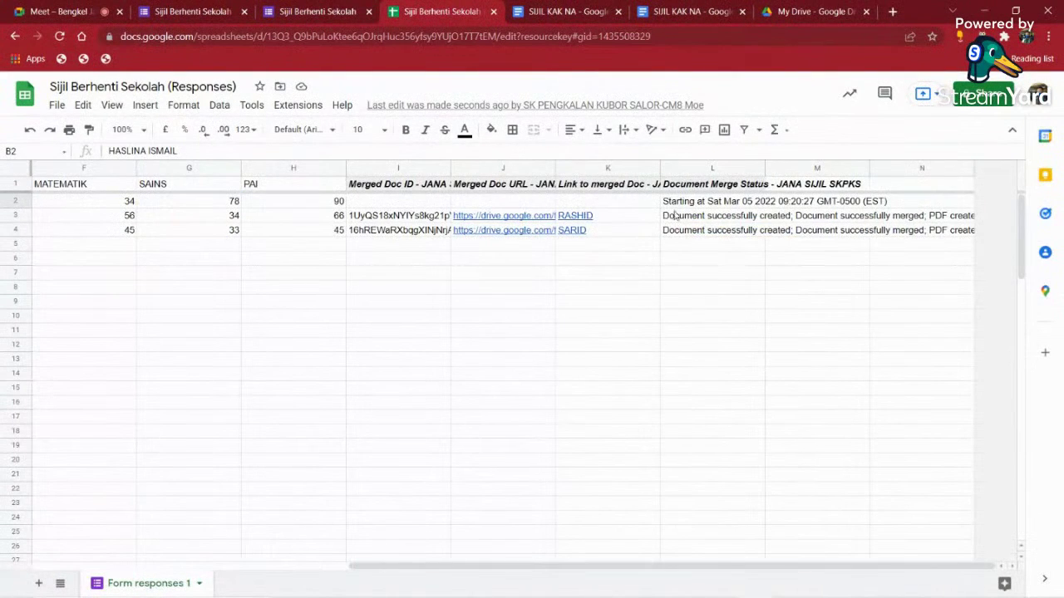
left_click(702, 204)
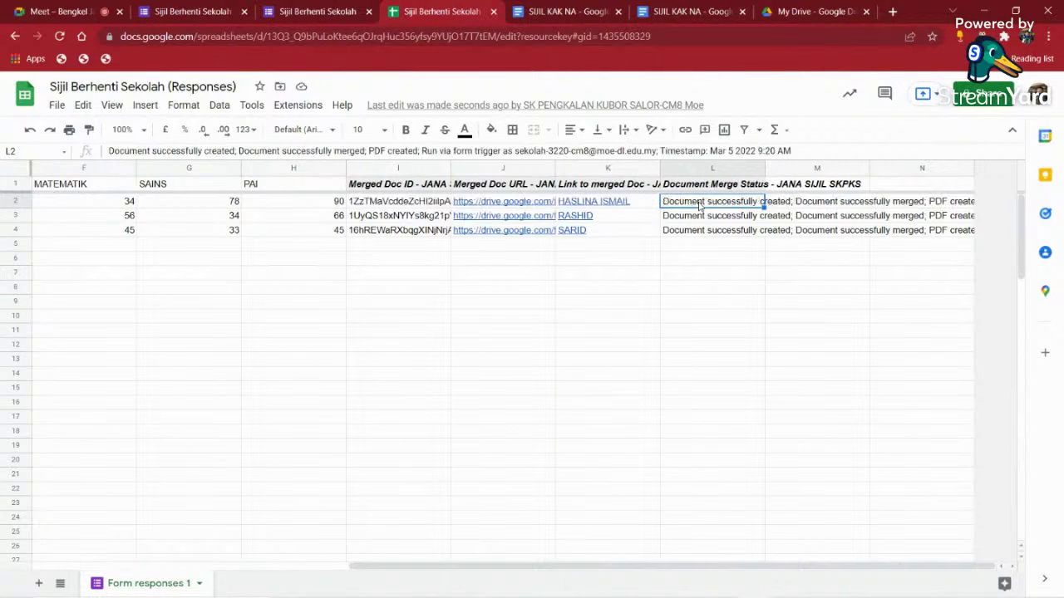
left_click(612, 205)
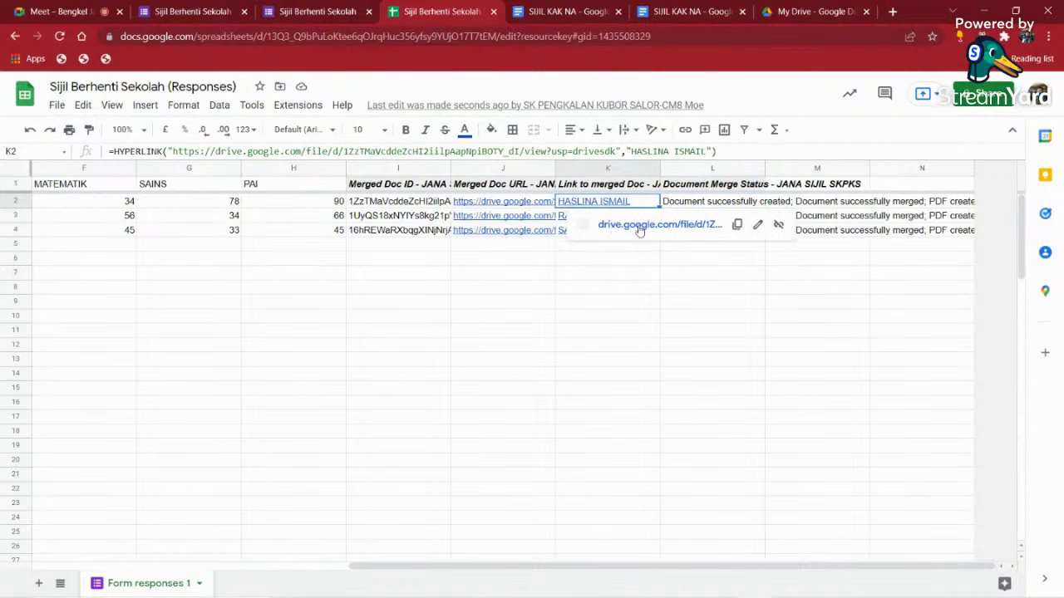
left_click(653, 225)
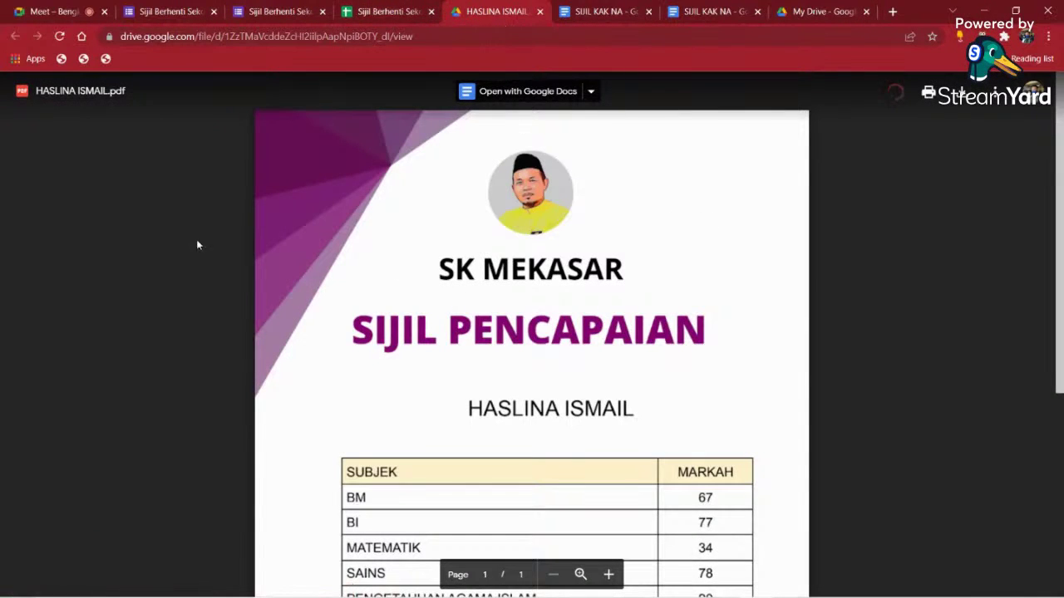
- Scroll the certificate PDF down to the signature and back up, then return to the spreadsheet
scroll(646, 297, "down", 3)
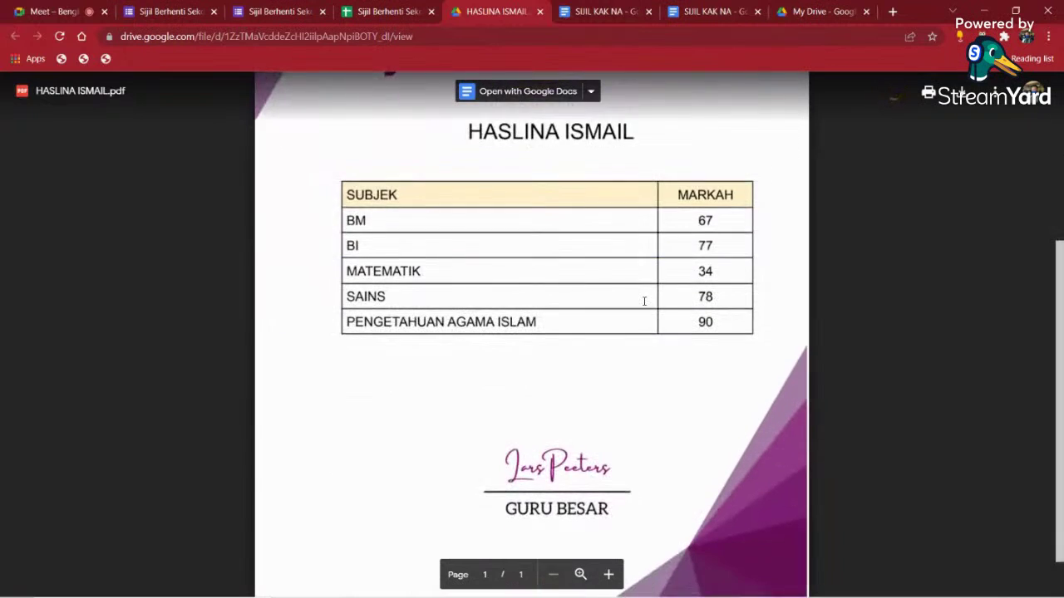
scroll(644, 301, "down", 1)
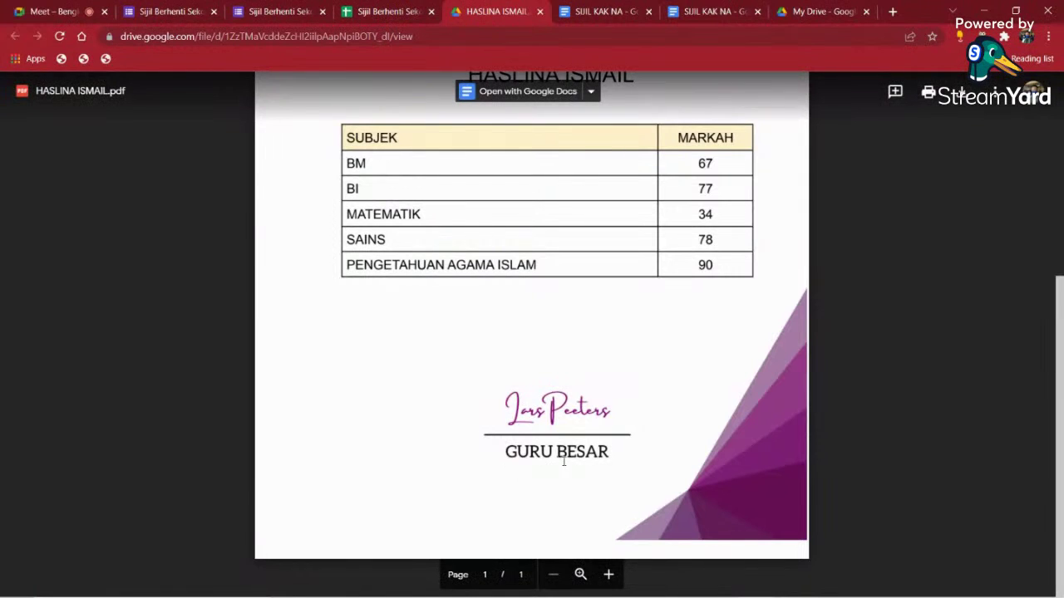
scroll(563, 461, "up", 4)
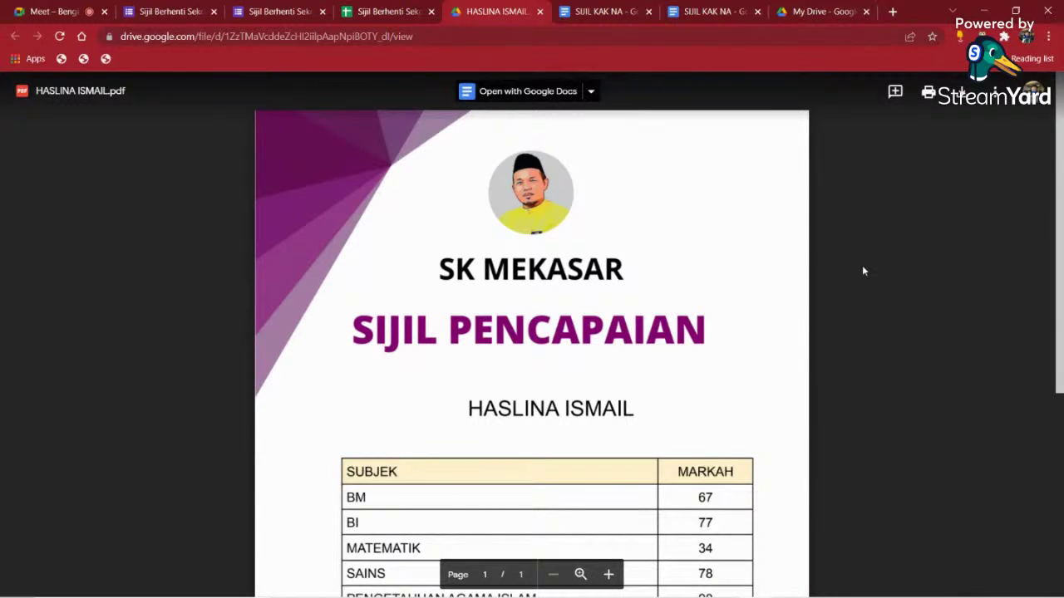
left_click(359, 15)
- Check the new row's merge status and merged document ID
left_click(742, 207)
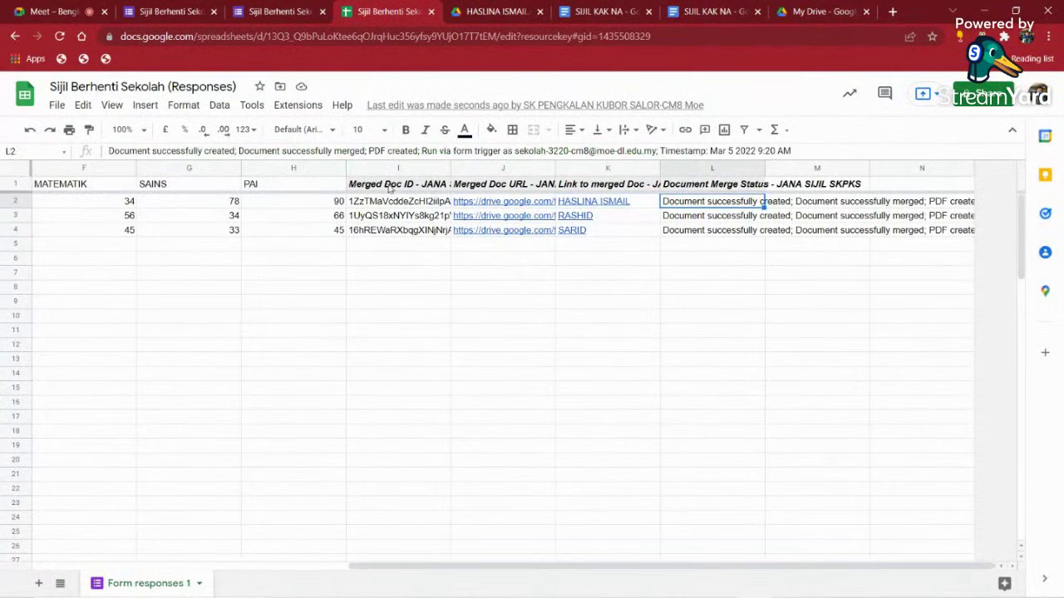
left_click(384, 202)
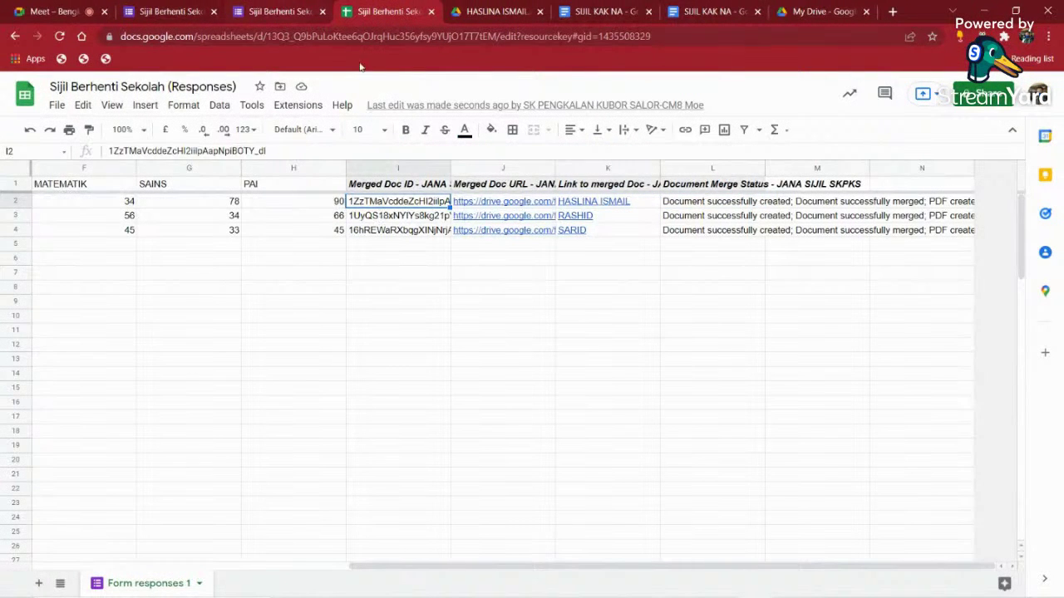
left_click(524, 304)
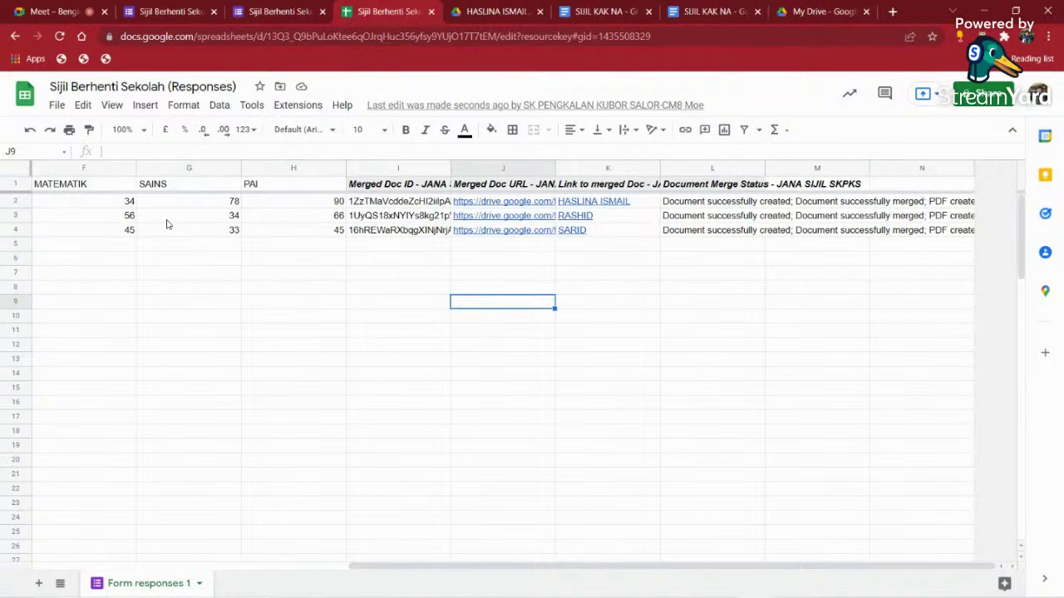
- Check the PAI and SAINS marks of the three students, then go back to the Meet call
left_click(290, 202)
left_click(200, 216)
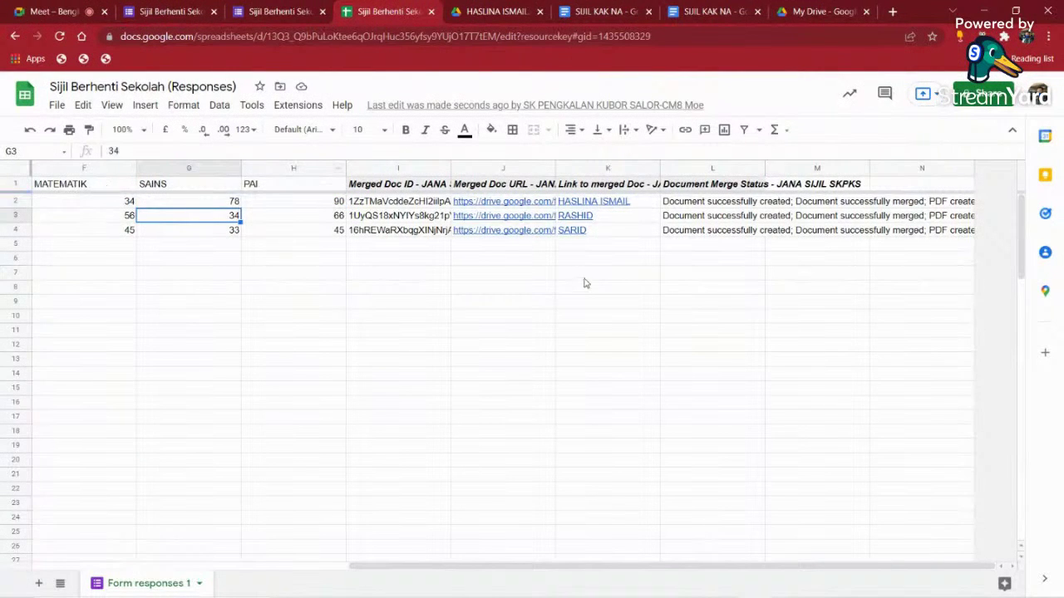
mouse_move(576, 218)
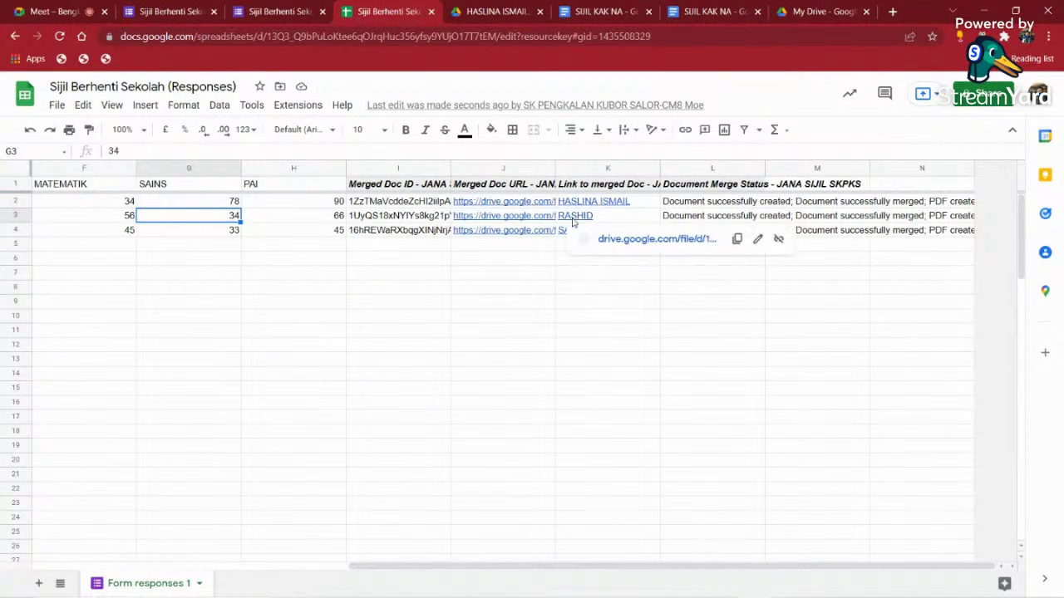
left_click(250, 236)
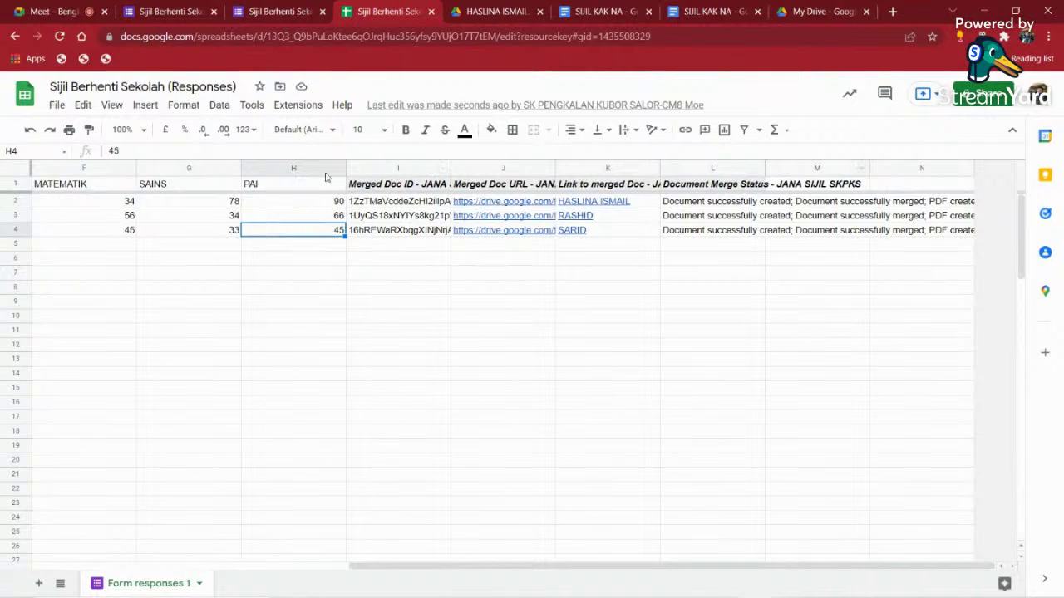
left_click(211, 226)
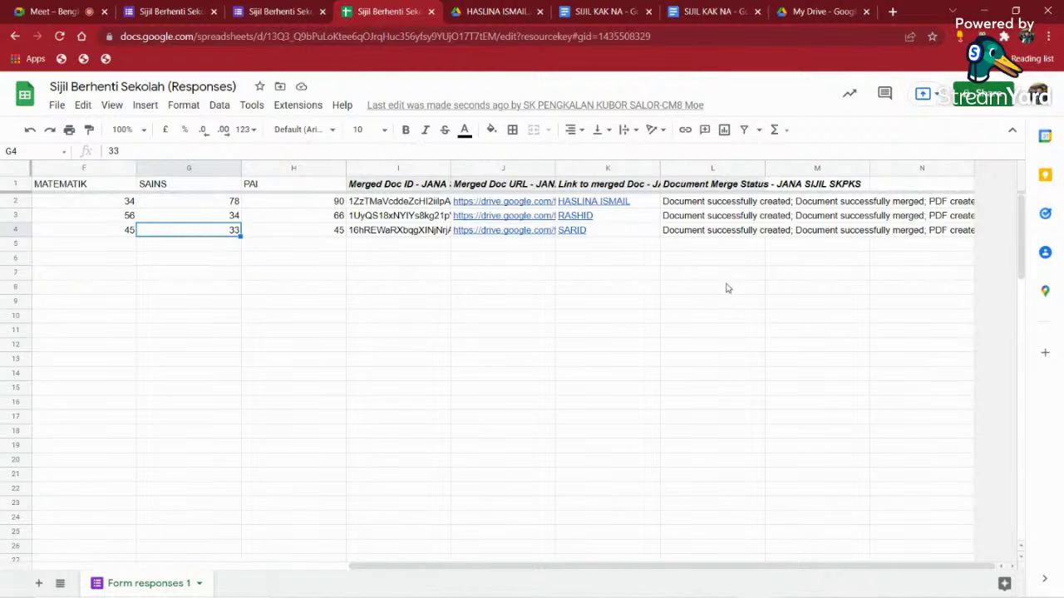
left_click(781, 289)
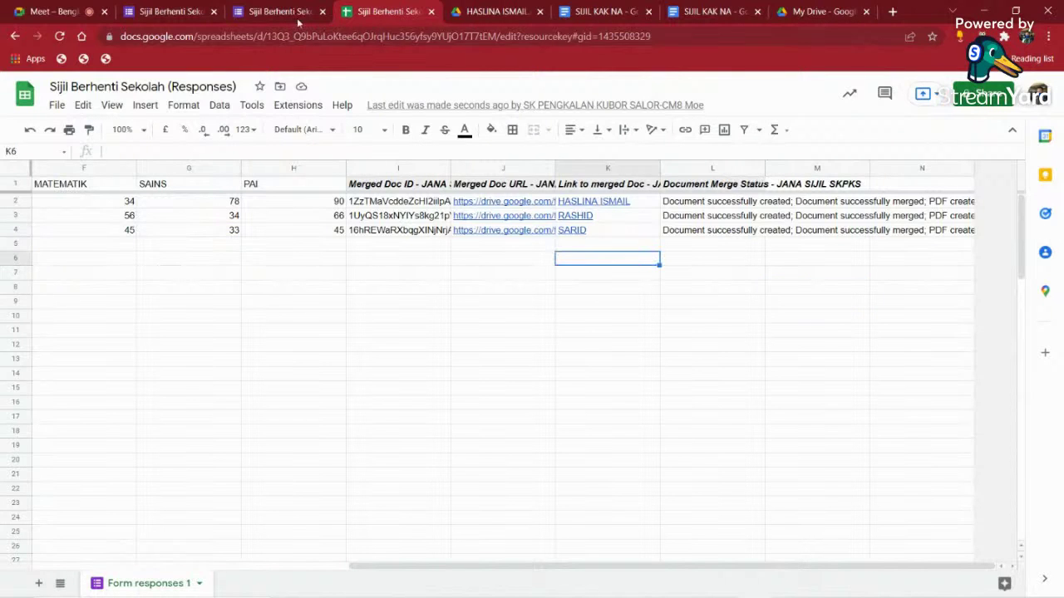
key("ctrl+1")
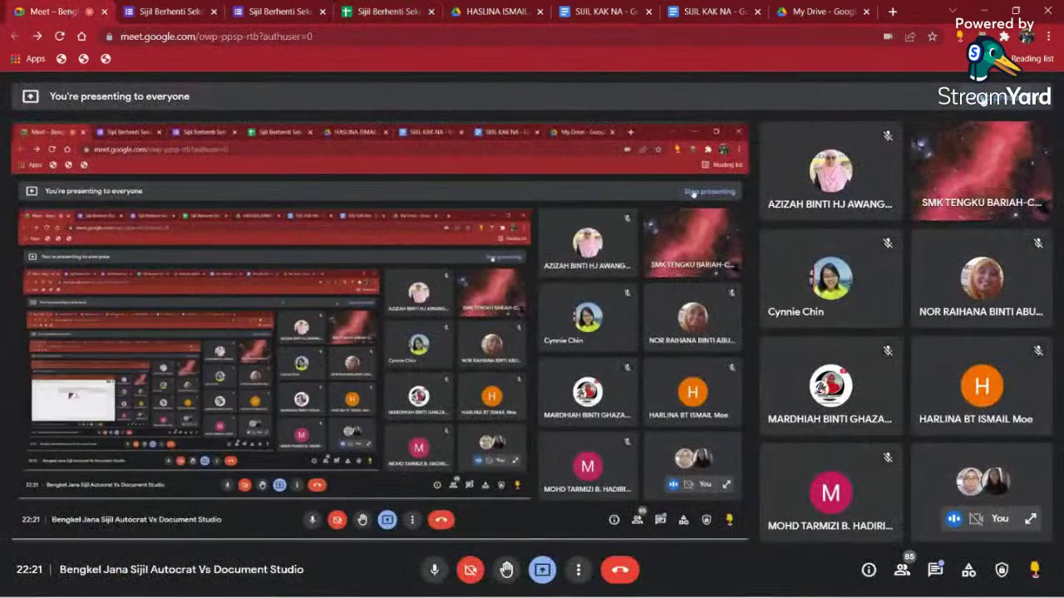
- Stop presenting in Meet and return to the Sijil Berhenti Sekolah (Responses) spreadsheet
left_click(1006, 96)
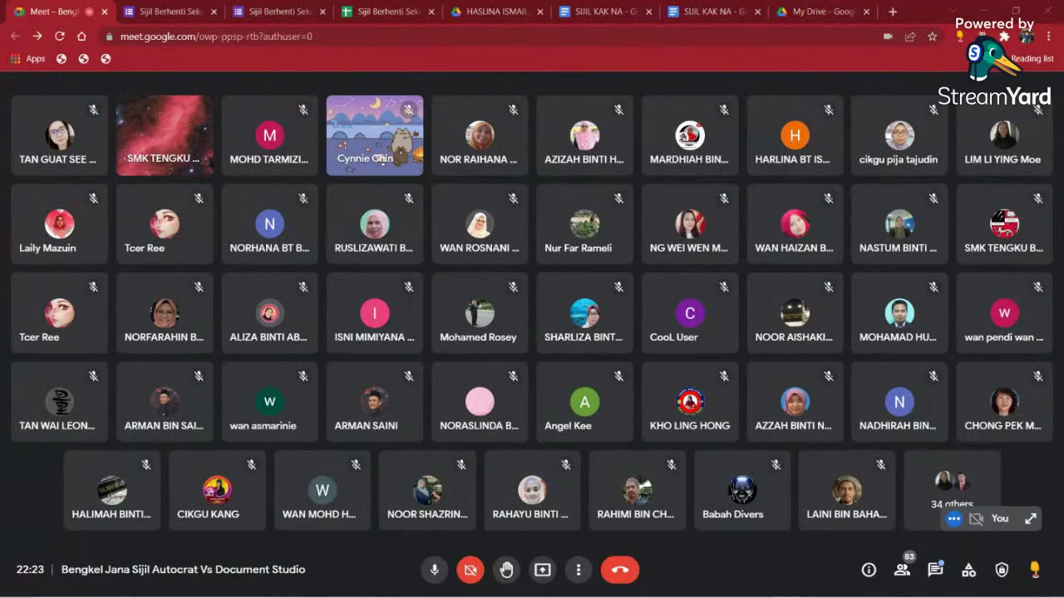
mouse_move(167, 138)
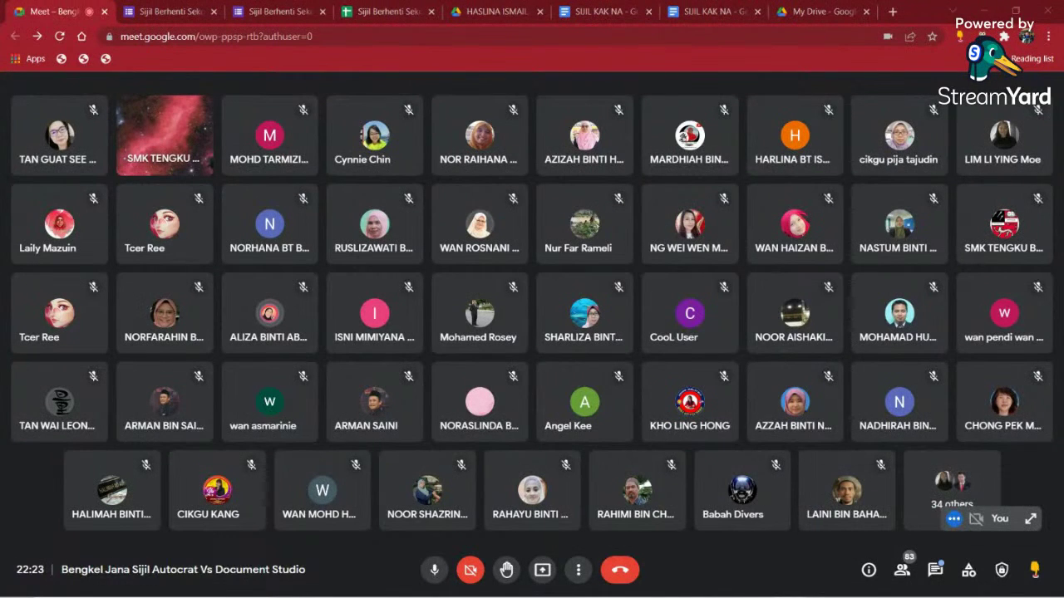
left_click(278, 12)
left_click(388, 13)
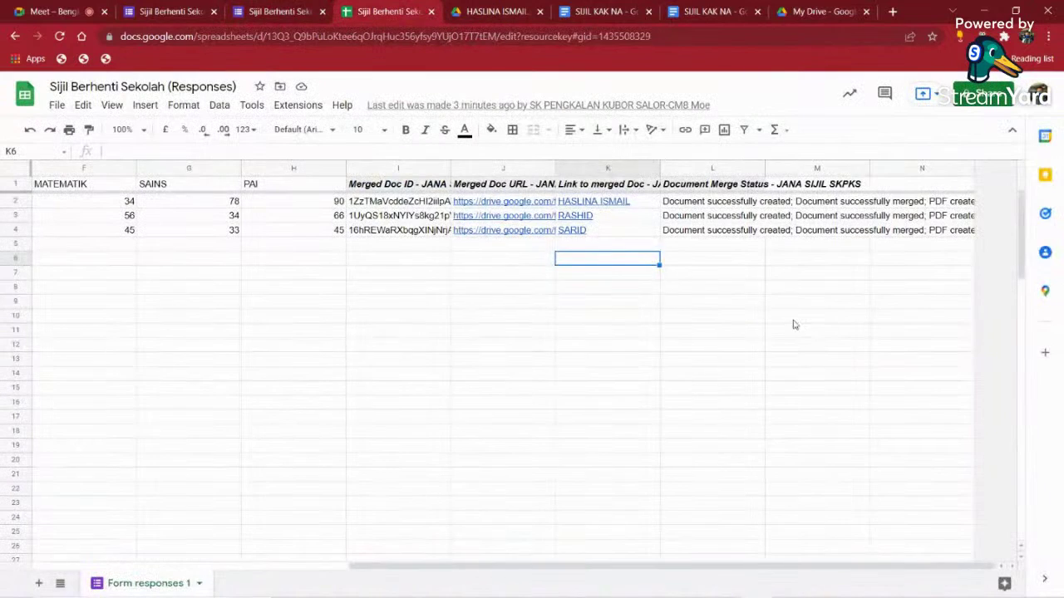
- Clear the merged links, statuses and document IDs from J2:N7 and I2:J5
left_click(793, 319)
left_click_drag(507, 201, 897, 283)
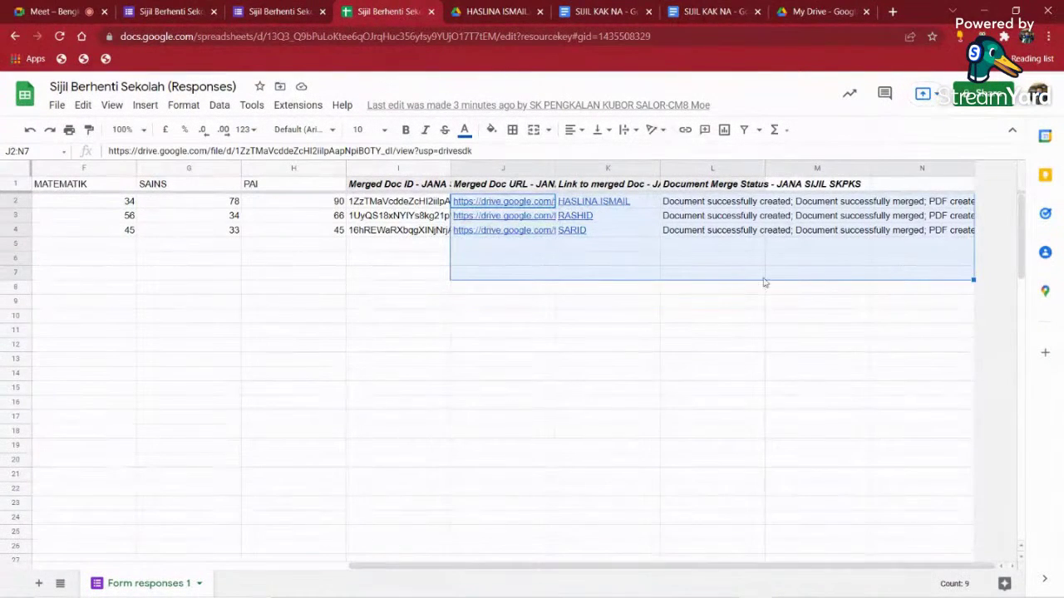
key("Delete")
left_click_drag(392, 202, 491, 251)
key("Delete")
left_click(567, 323)
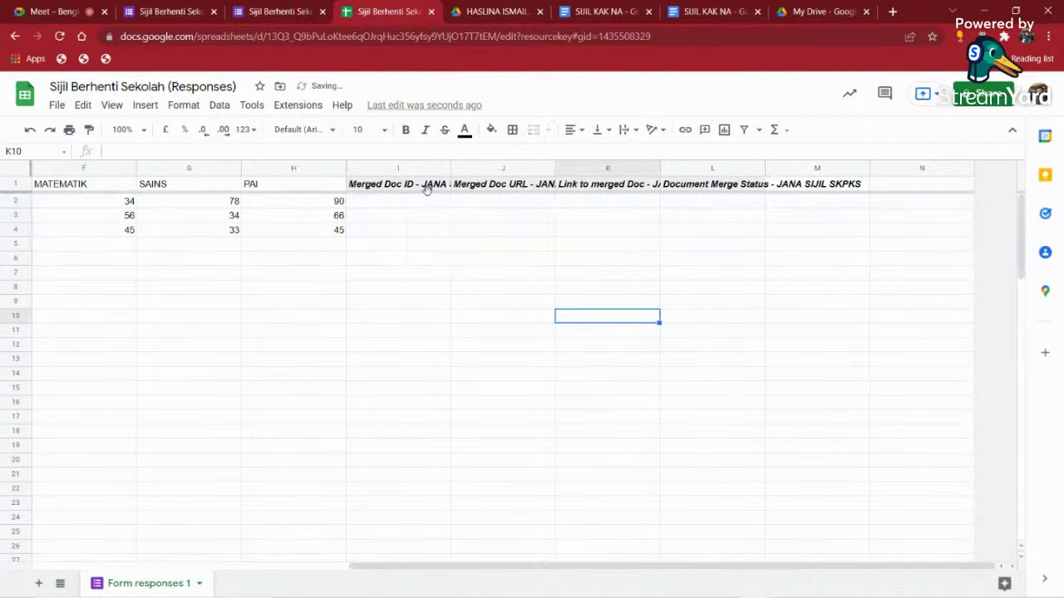
- Fill the AutoCrat header cells I1:M1 with cyan
left_click_drag(425, 187, 801, 184)
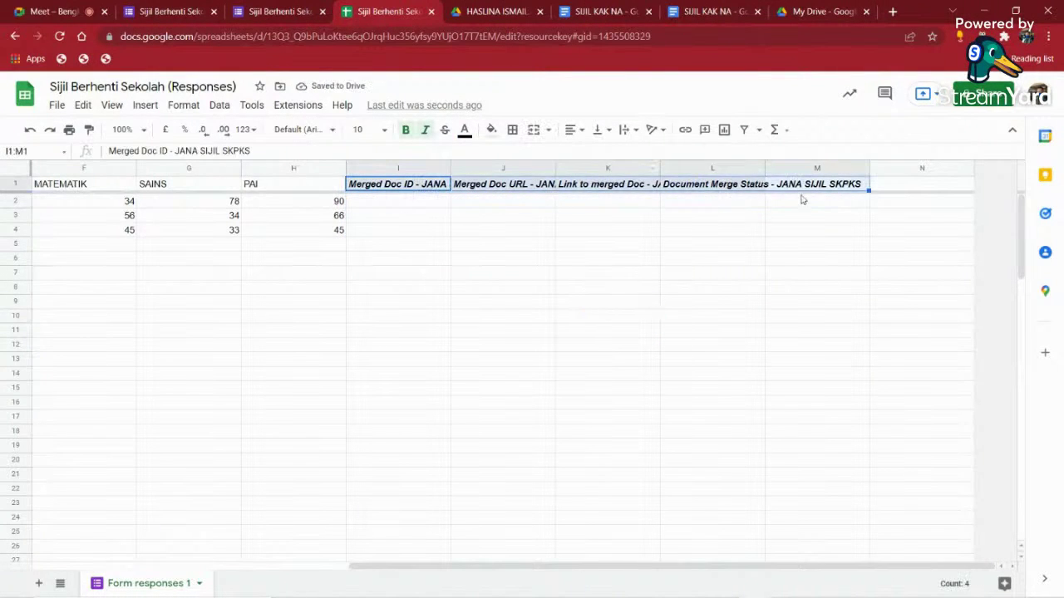
left_click(492, 129)
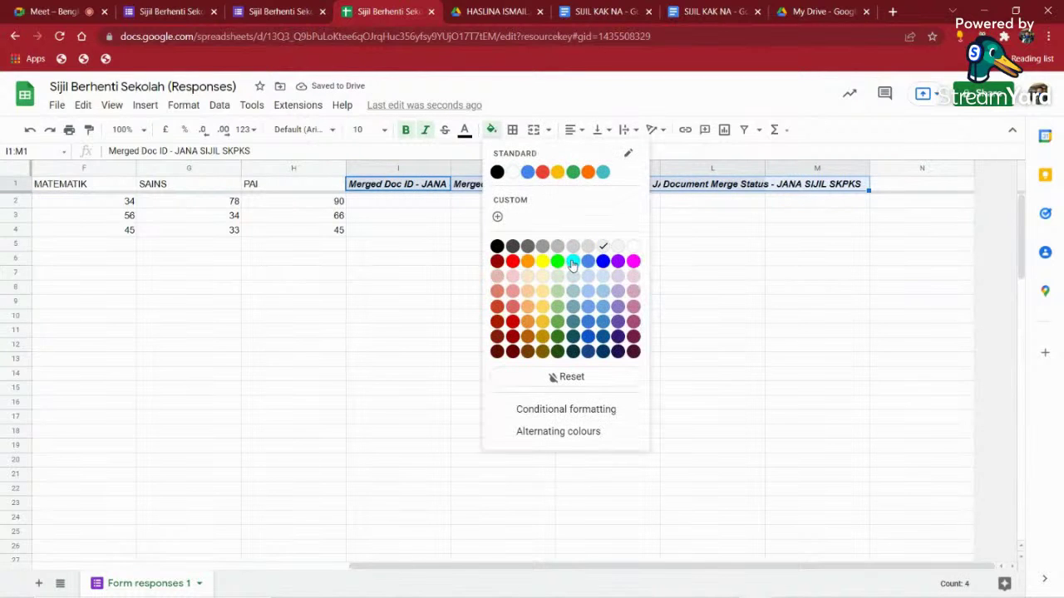
left_click(573, 256)
left_click(489, 230)
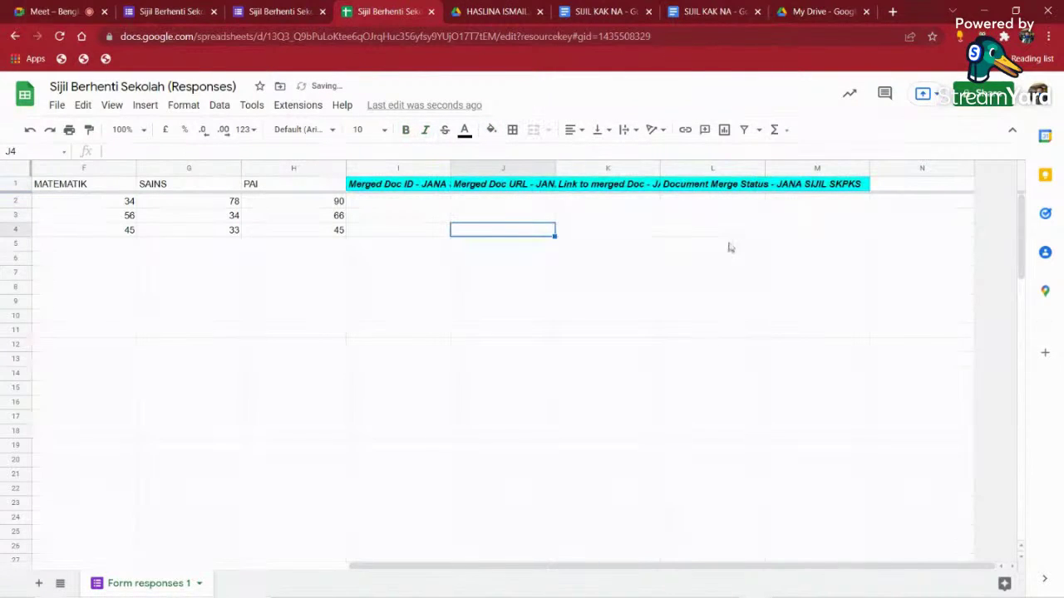
- Present the entire screen (Screen 1) to the meeting and bring the responses spreadsheet back into view
left_click(68, 11)
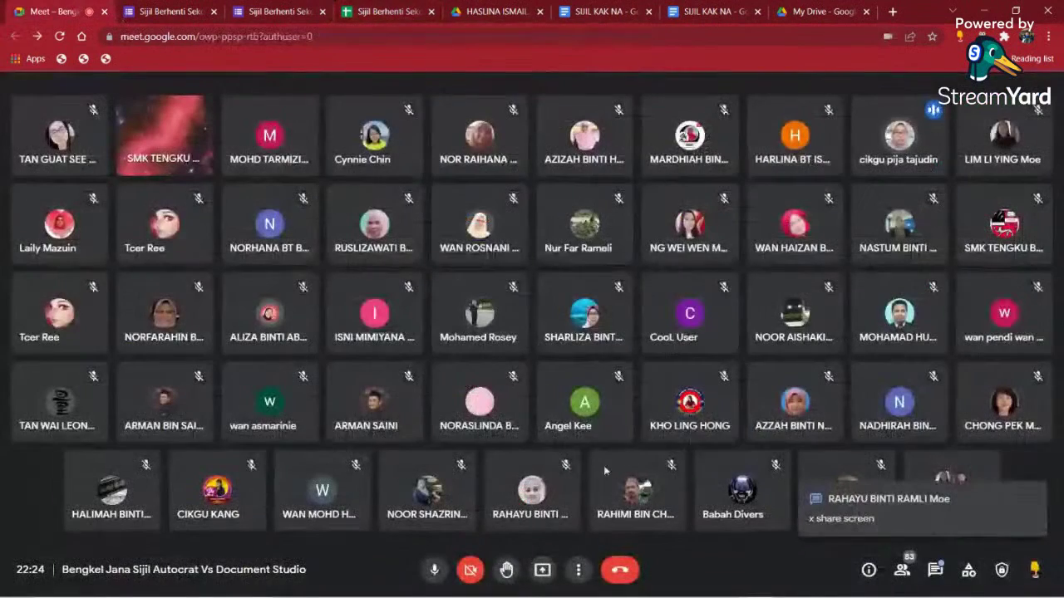
left_click(542, 570)
left_click(571, 471)
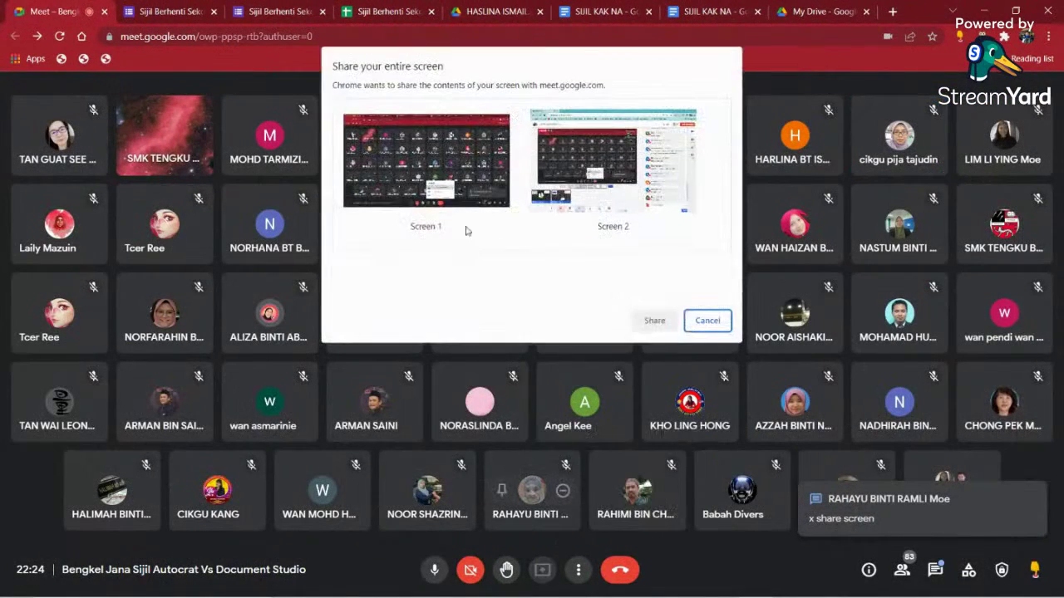
left_click(468, 230)
left_click(654, 321)
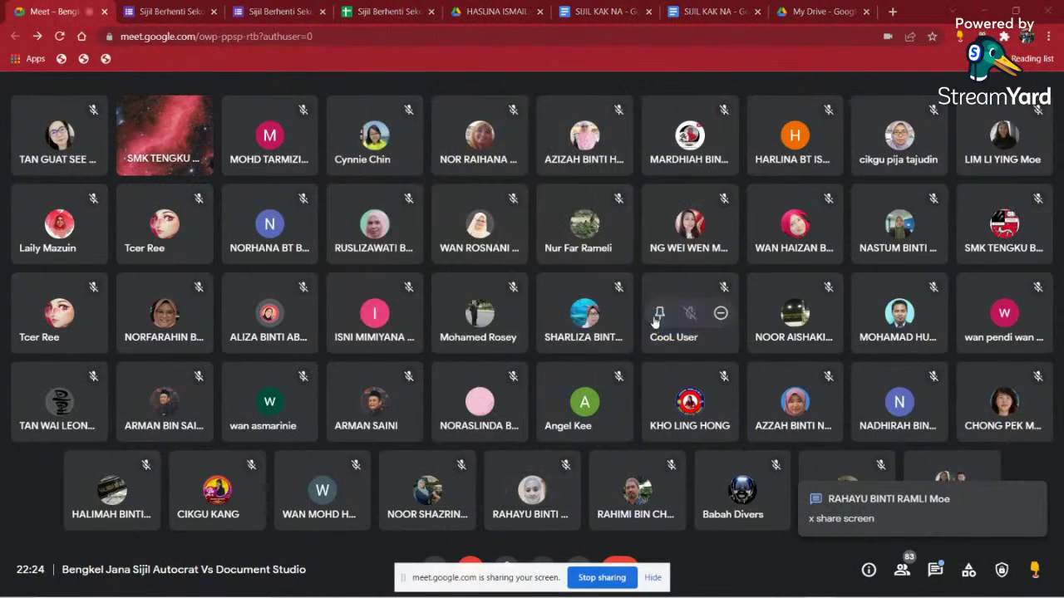
left_click(653, 579)
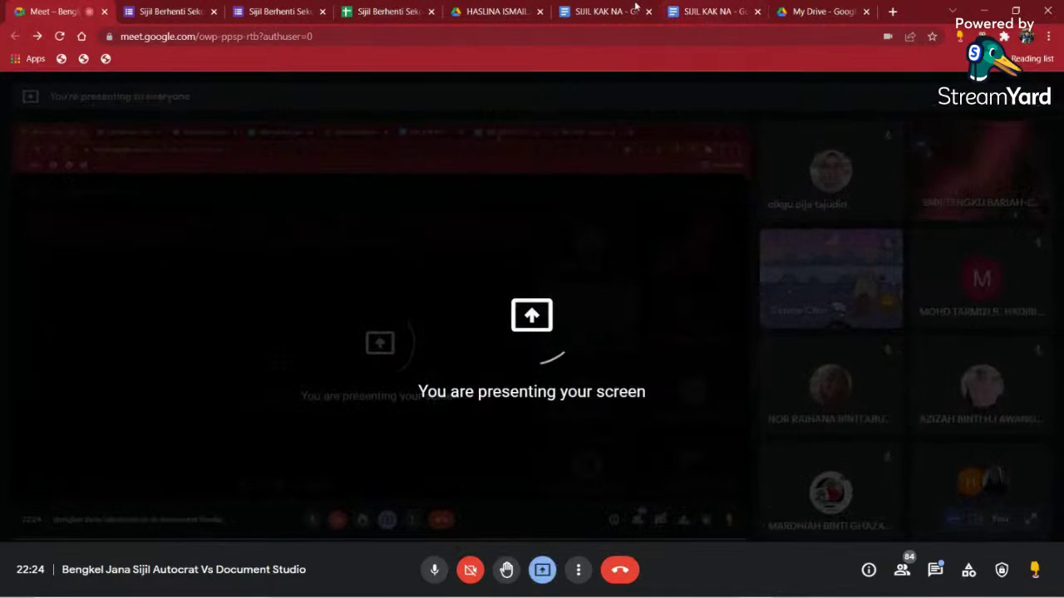
left_click(387, 12)
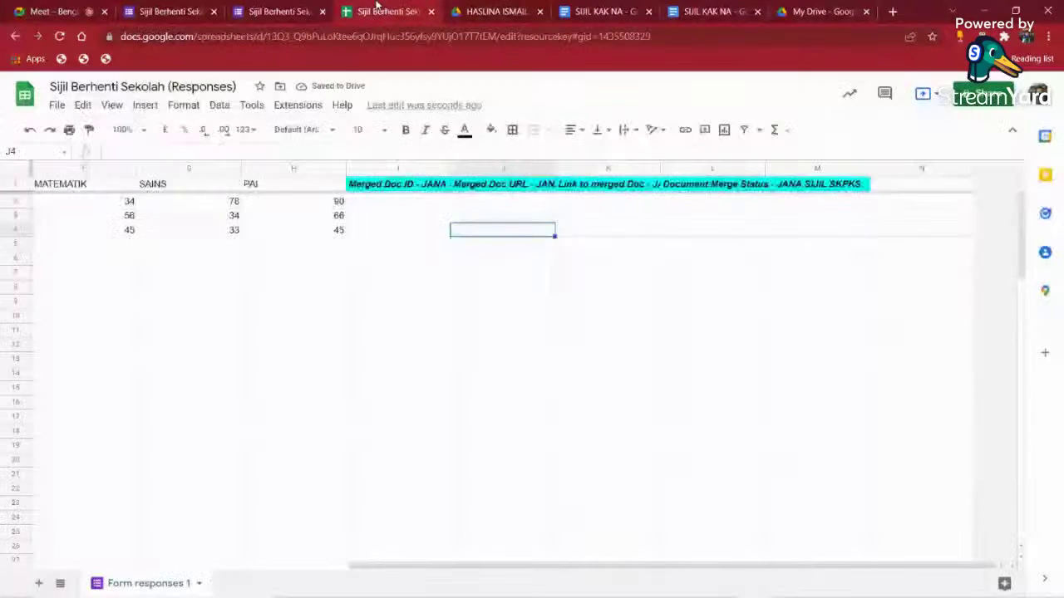
- Undo three changes, then clear the generated merge results in I2:M6
left_click(32, 130)
left_click(33, 131)
left_click(33, 131)
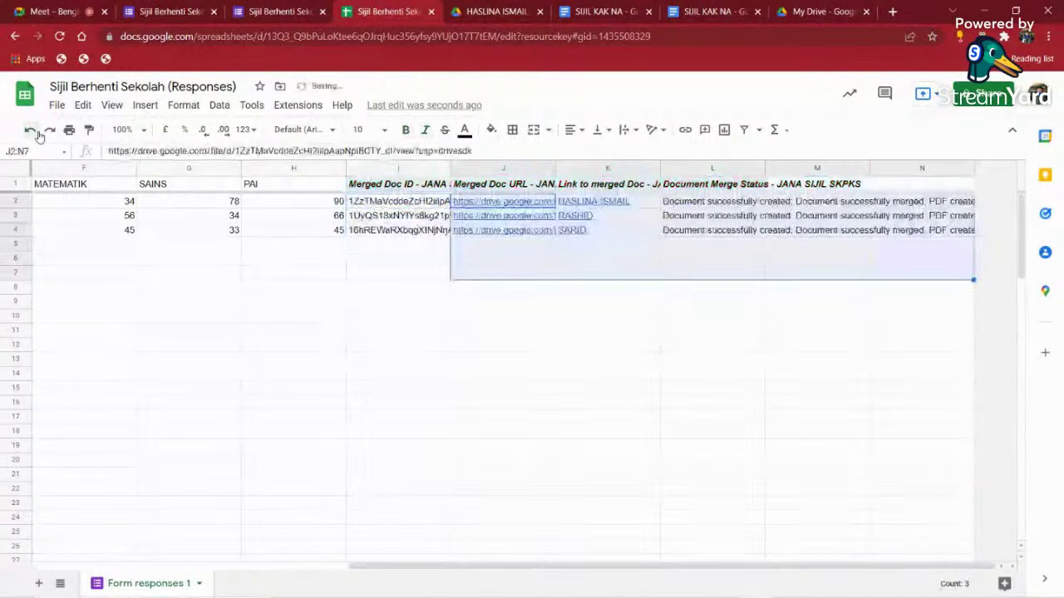
left_click(399, 358)
left_click_drag(399, 201, 800, 270)
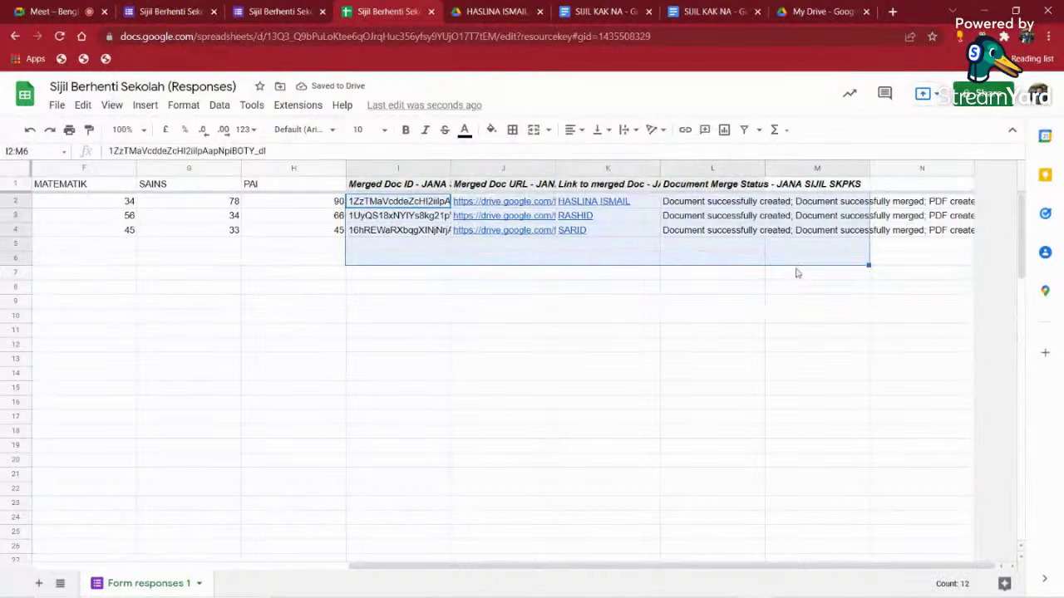
key("Delete")
left_click(565, 326)
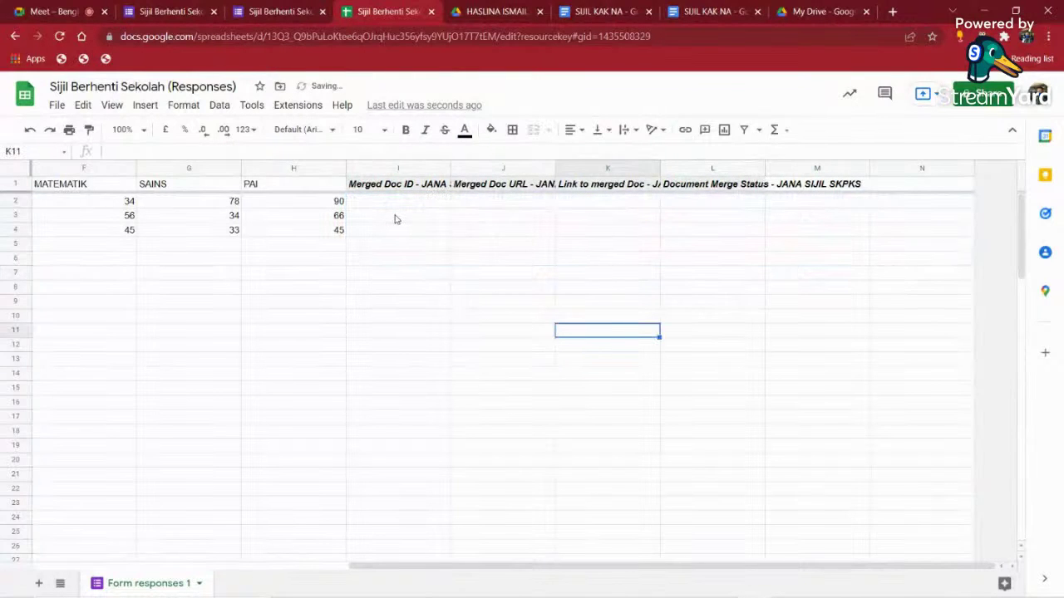
- Insert a blank column to the left of Merged Doc ID in column I
left_click(364, 169)
right_click(364, 168)
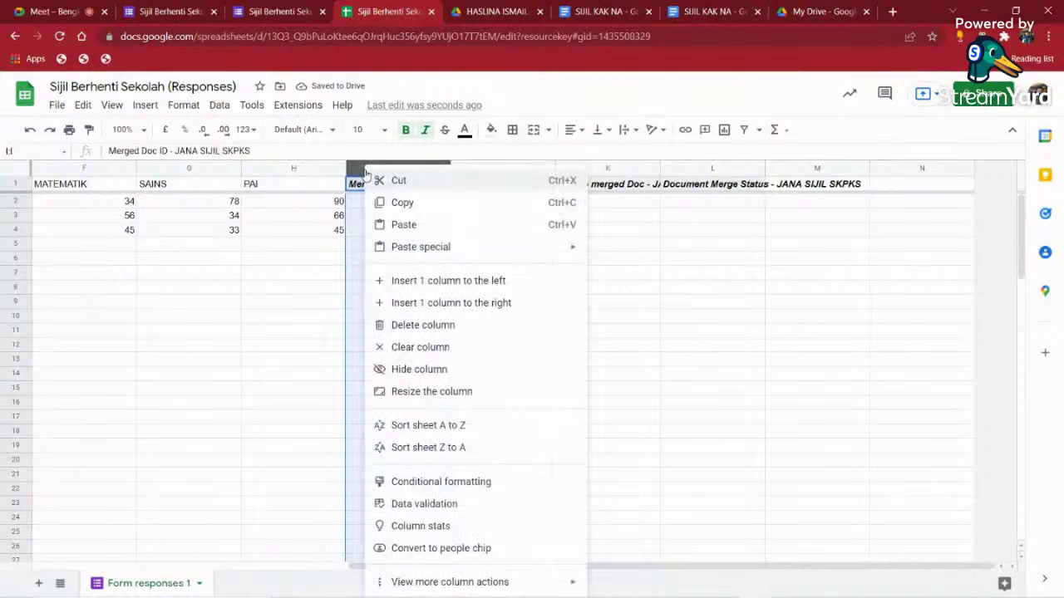
left_click(479, 286)
left_click(477, 287)
left_click(292, 6)
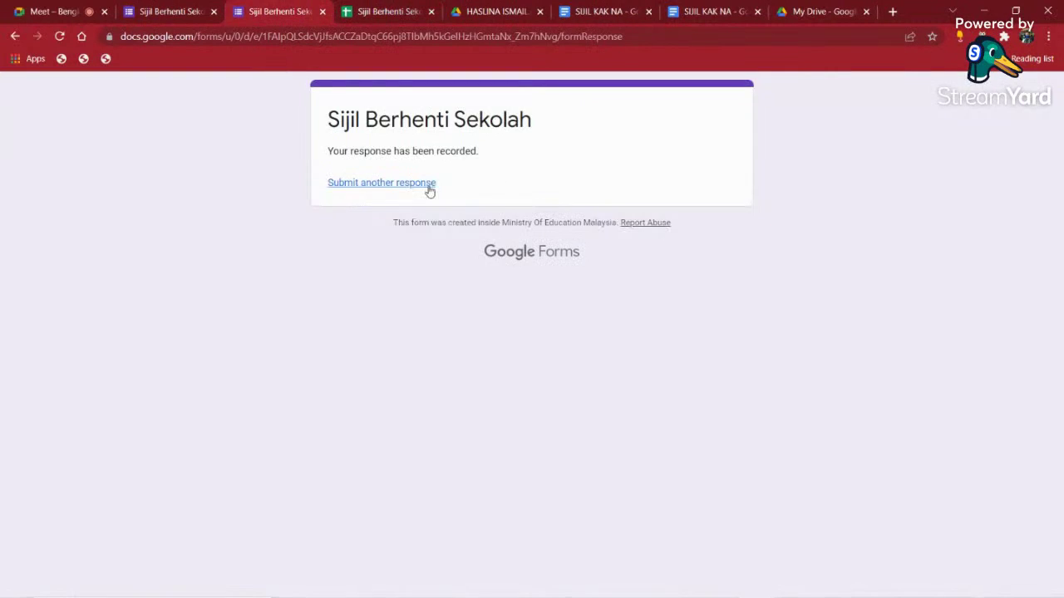
- Add a new question titled EMAIL below PAI in the form editor
left_click(171, 12)
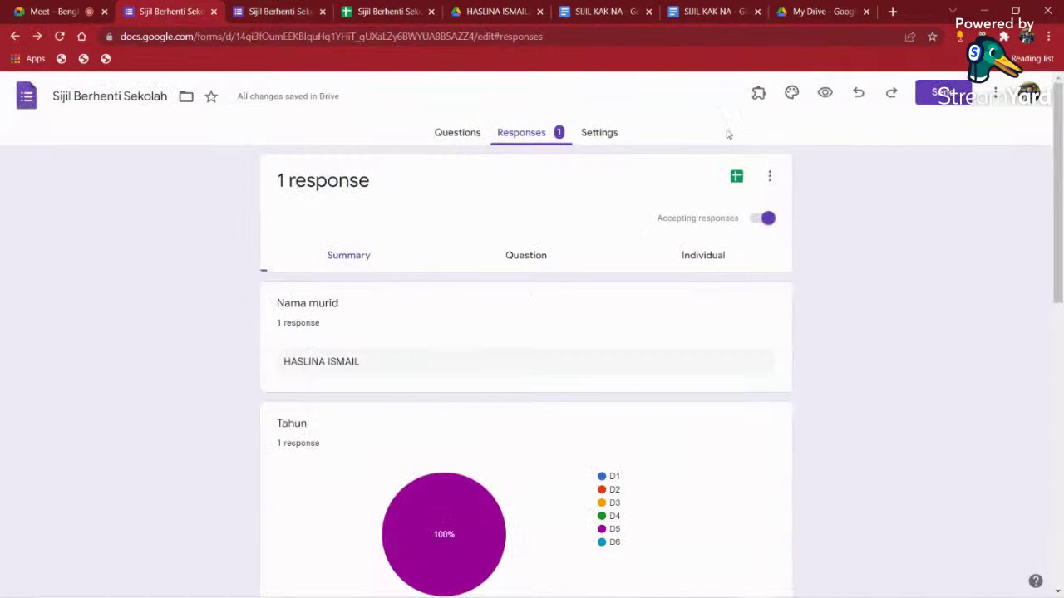
left_click(455, 135)
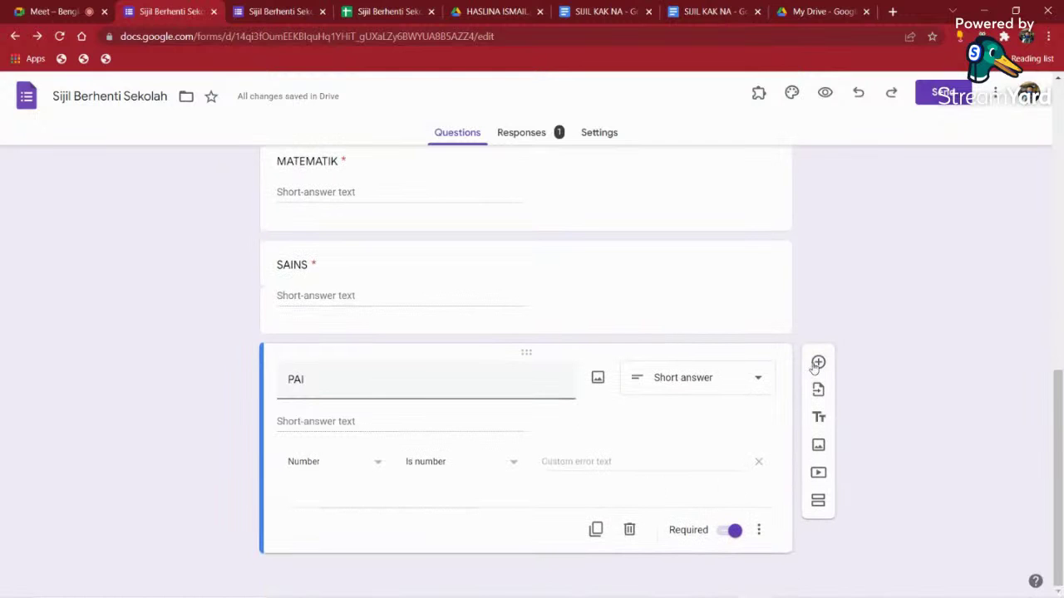
left_click(818, 363)
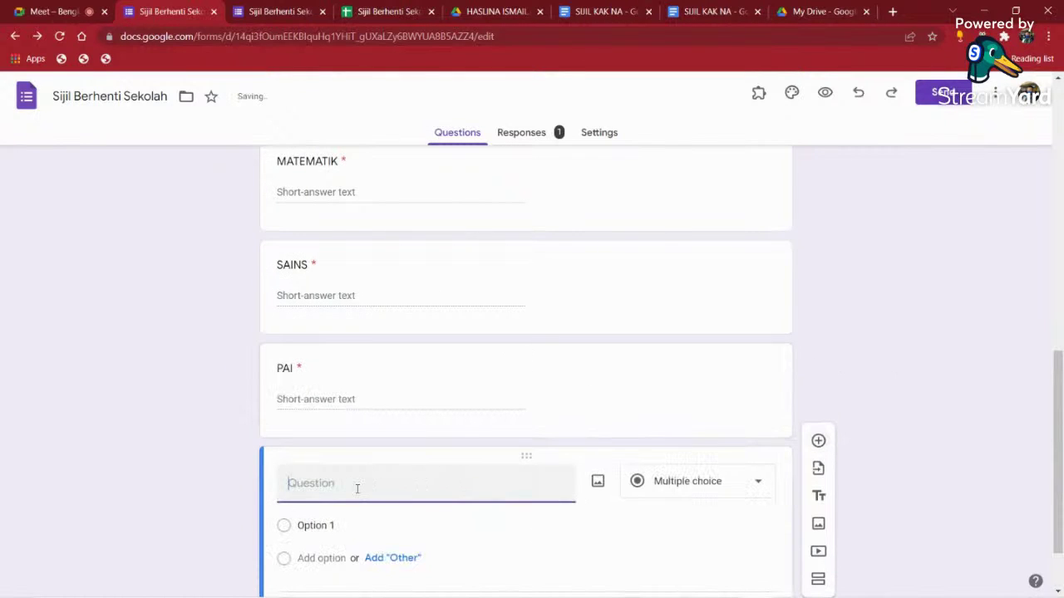
type("EMAIL")
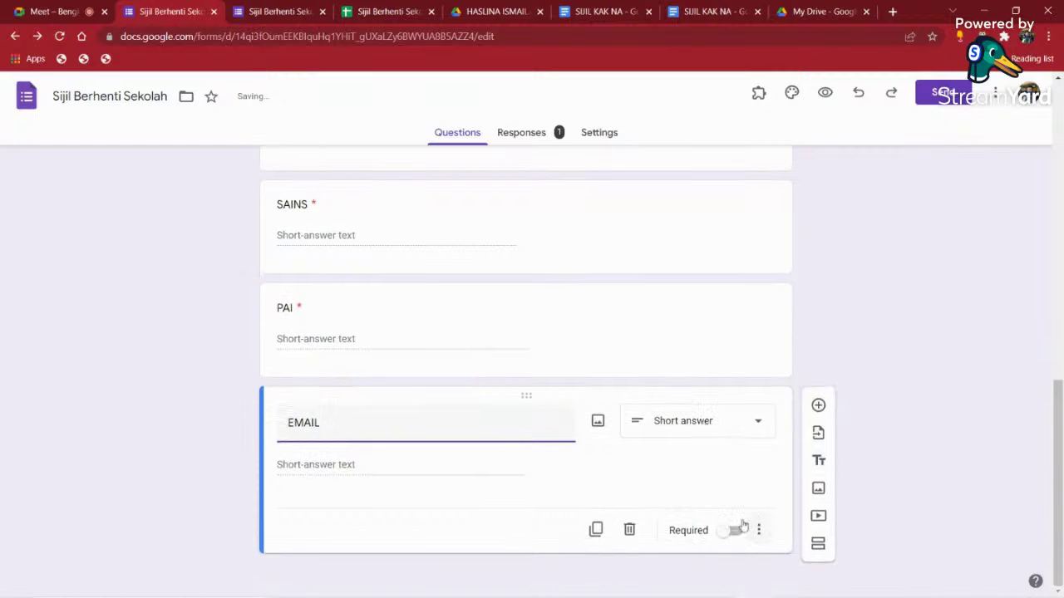
- Turn on response validation requiring EMAIL answers to be text in email format
left_click(758, 530)
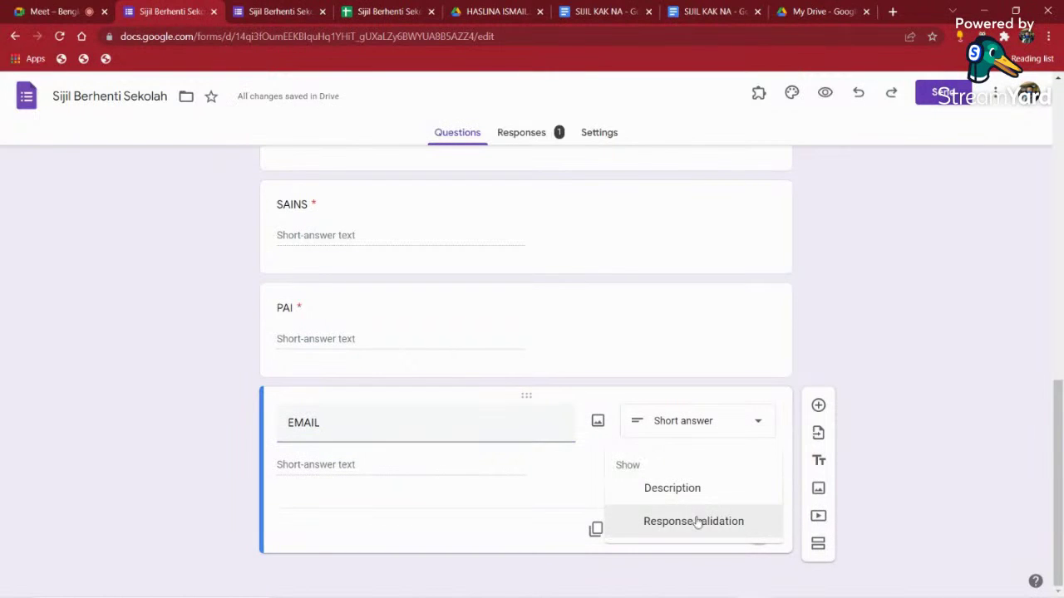
left_click(697, 521)
left_click(368, 507)
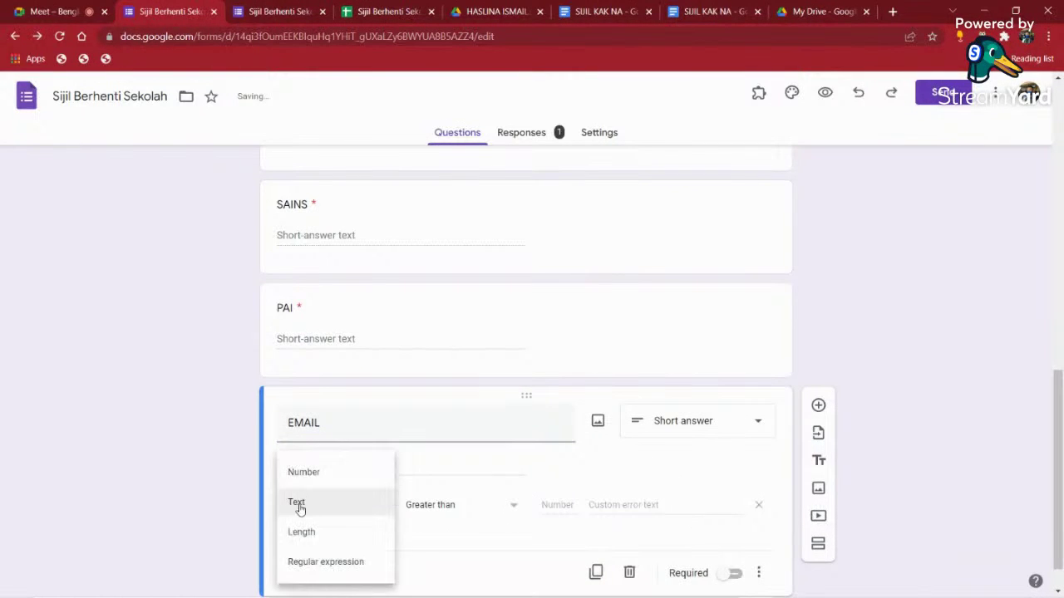
left_click(299, 509)
left_click(445, 507)
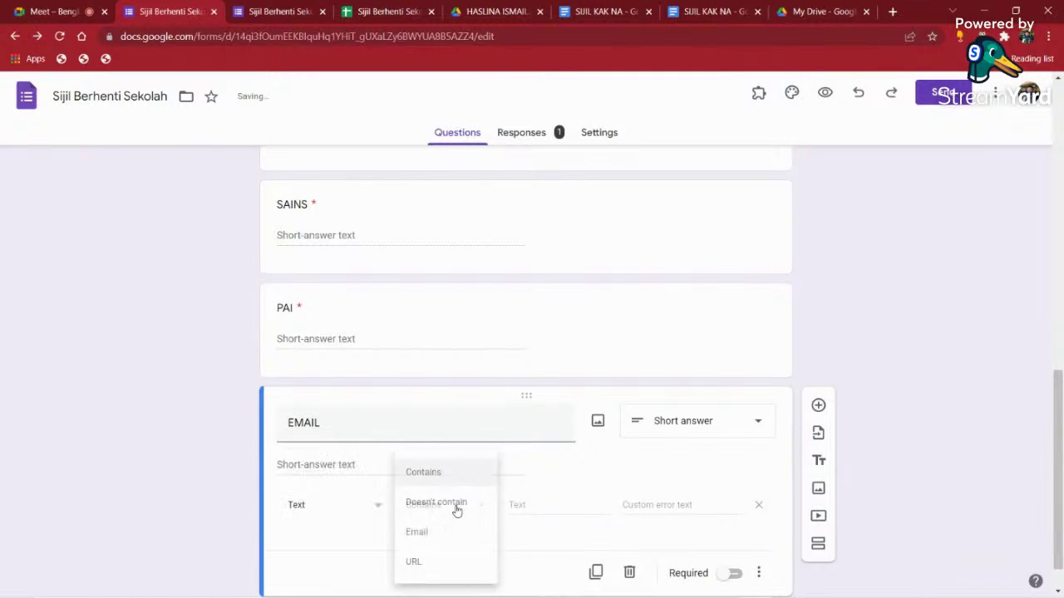
left_click(419, 533)
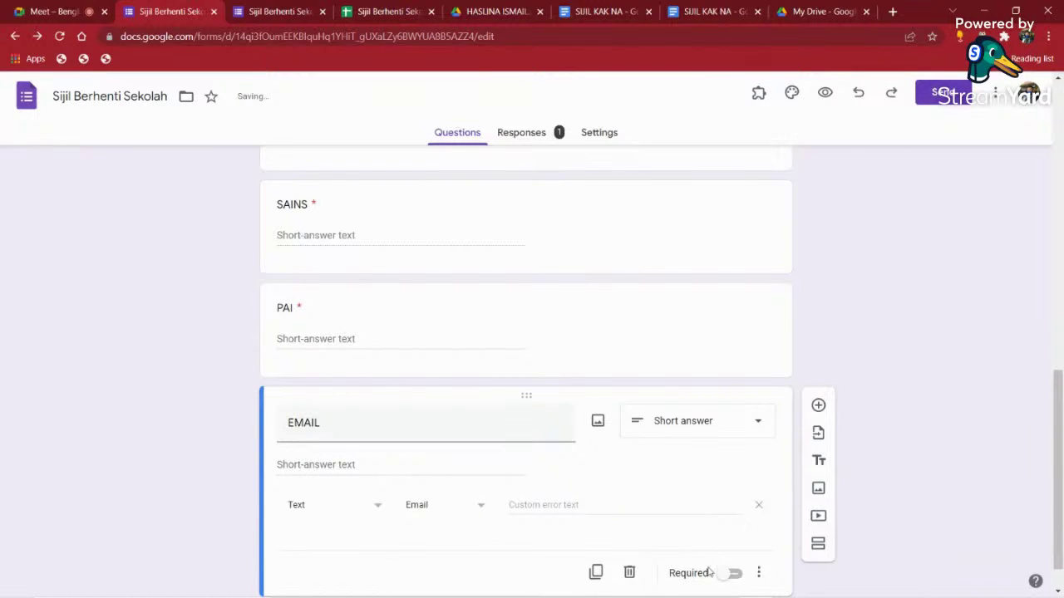
- Preview the form as respondents see it
scroll(831, 237, "up", 8)
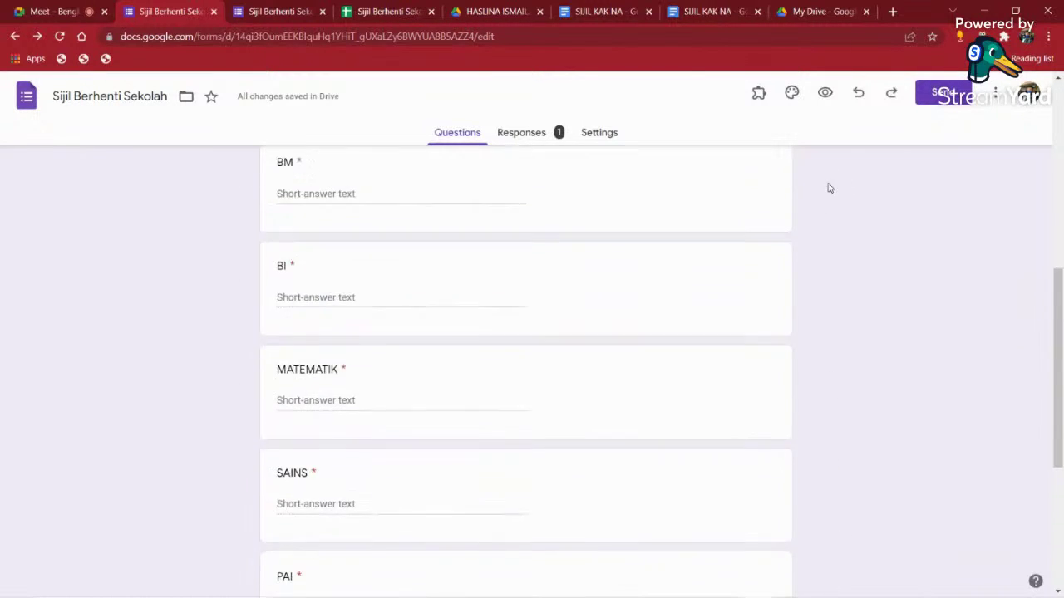
left_click(824, 93)
scroll(358, 423, "down", 8)
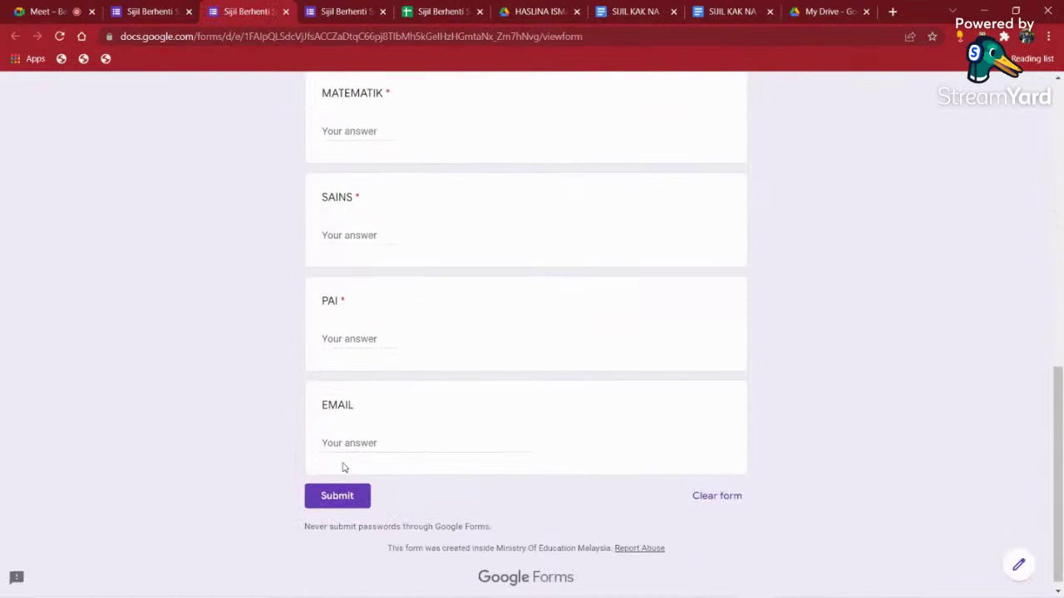
- Enter the first and second students' email addresses in cells I2 and I3
left_click(440, 12)
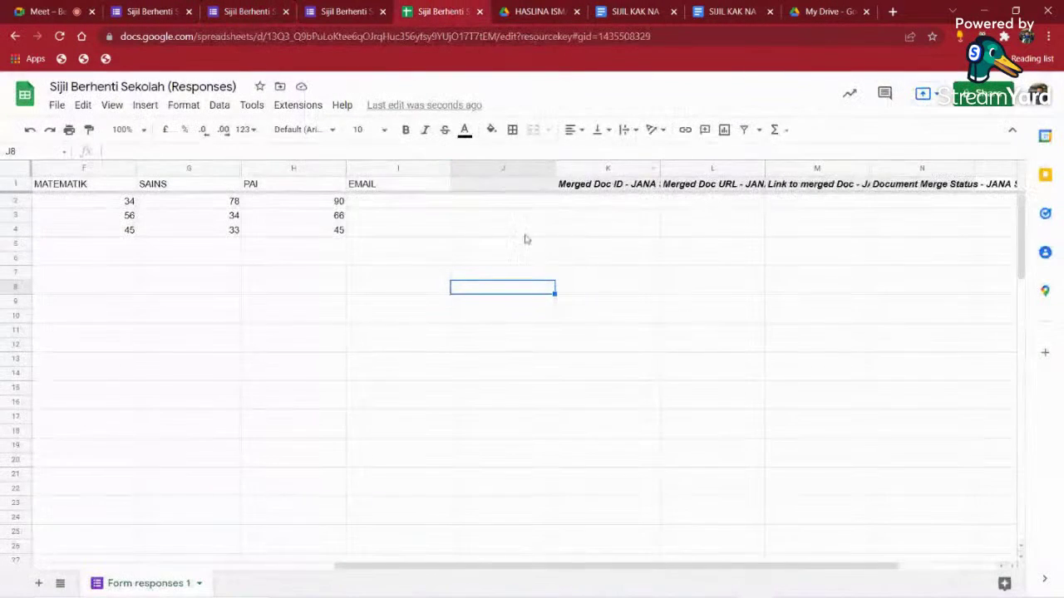
left_click(389, 207)
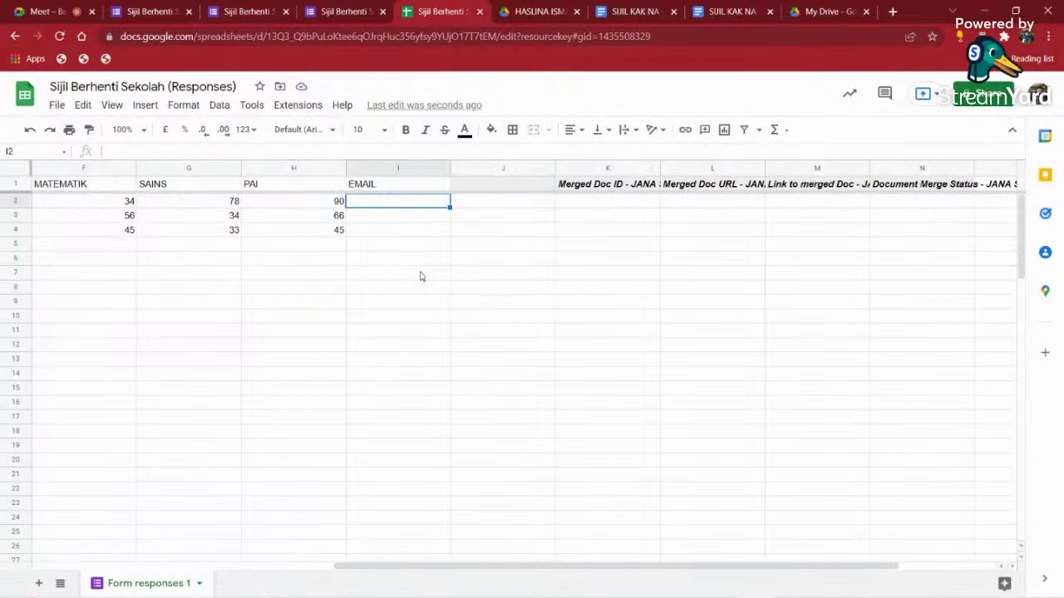
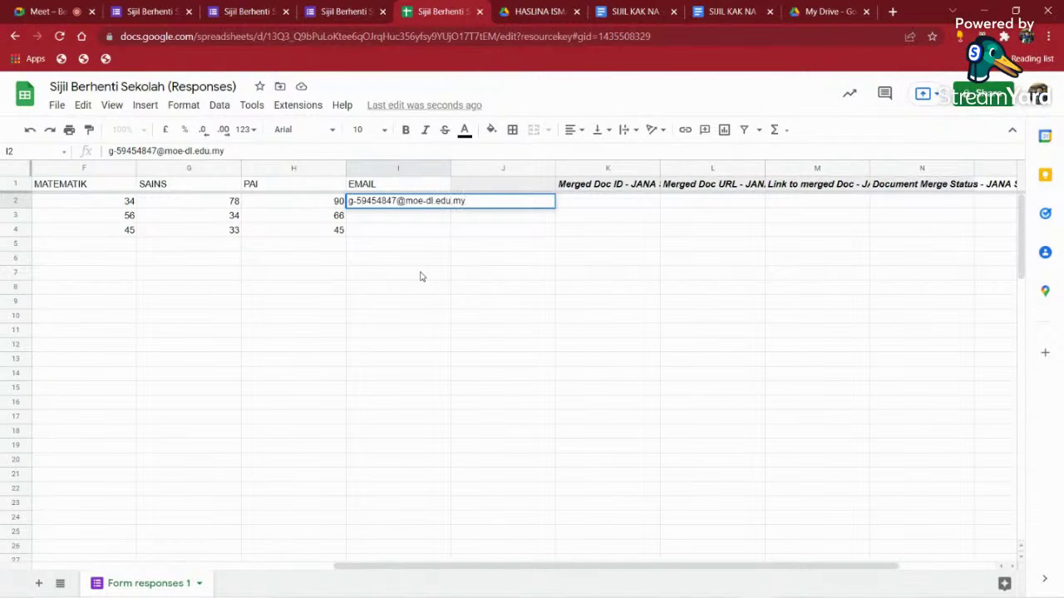
left_click(420, 276)
left_click(385, 215)
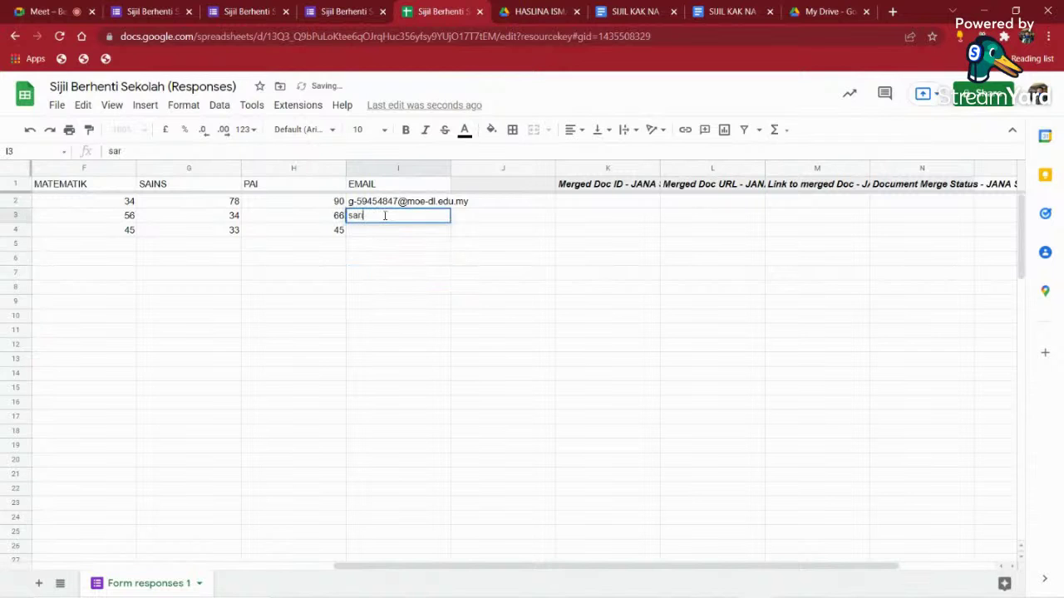
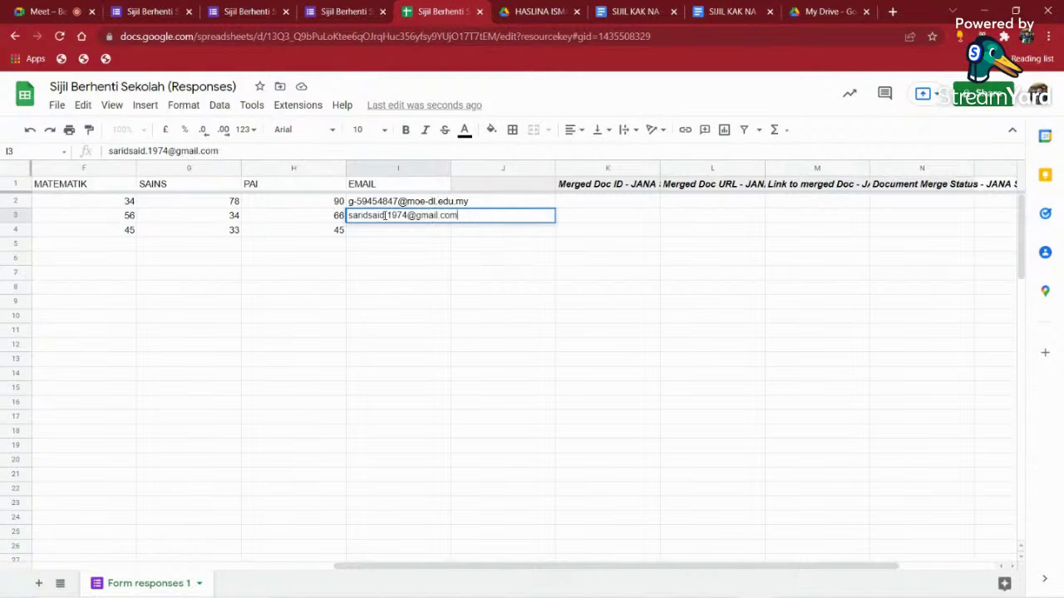
key("Return")
left_click(385, 218)
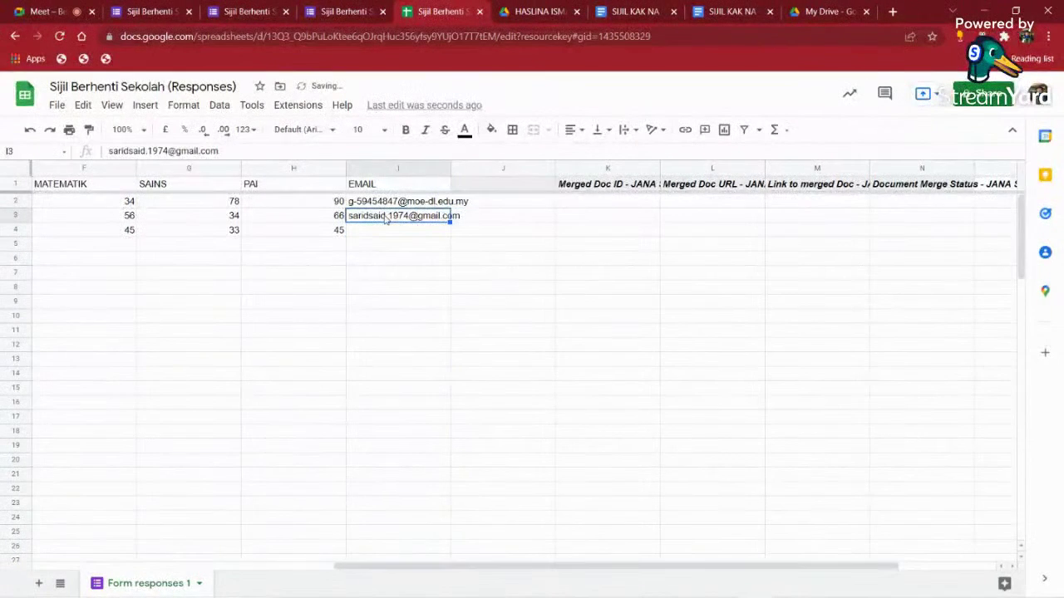
- Copy the first student's email from I2 into I4 for the third student
left_click(386, 202)
key("ctrl+c")
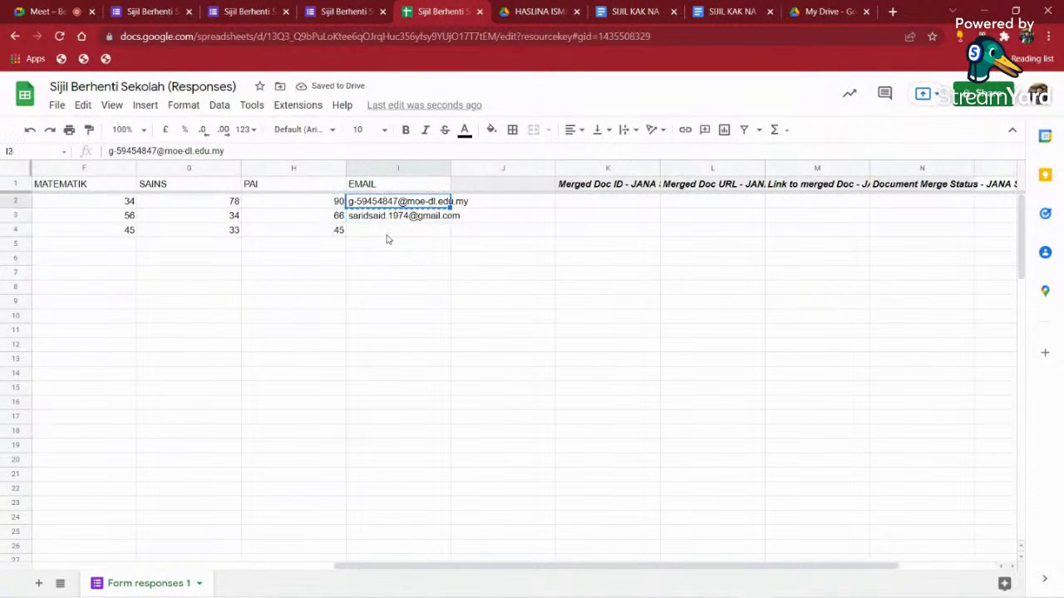
left_click(387, 231)
key("ctrl+v")
left_click(441, 345)
- Delete the empty column J next to the EMAIL column
left_click(489, 169)
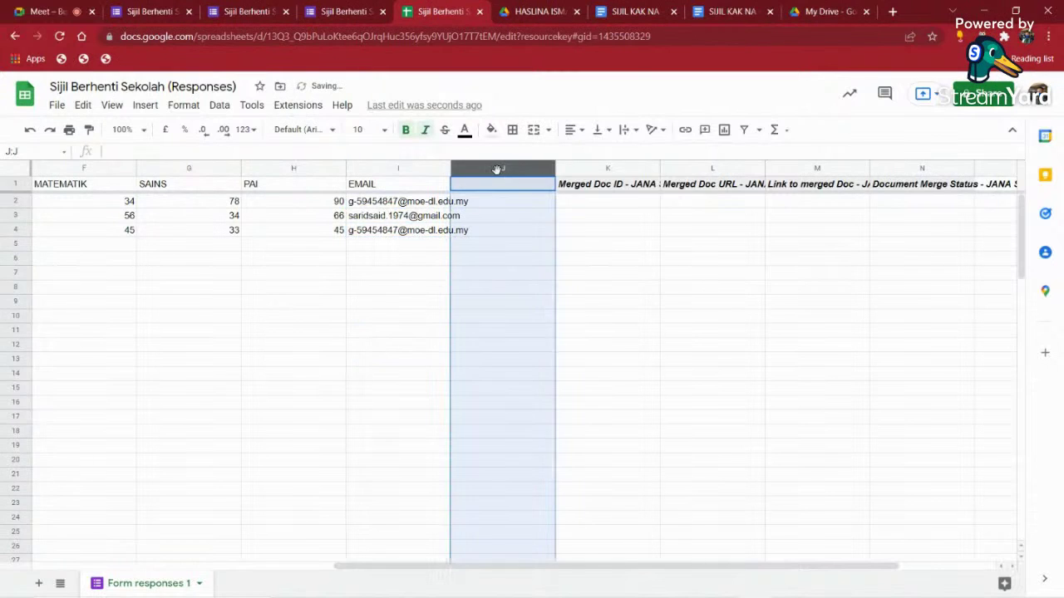
right_click(495, 169)
left_click(570, 327)
left_click(674, 350)
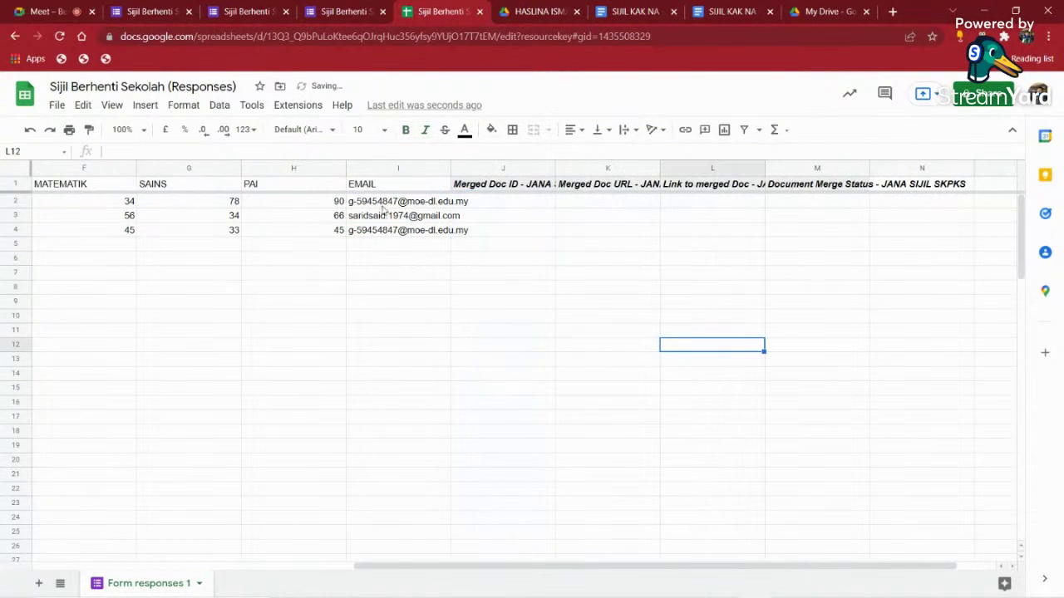
- Widen column I so the full email addresses are visible
left_click(362, 188)
left_click(374, 232)
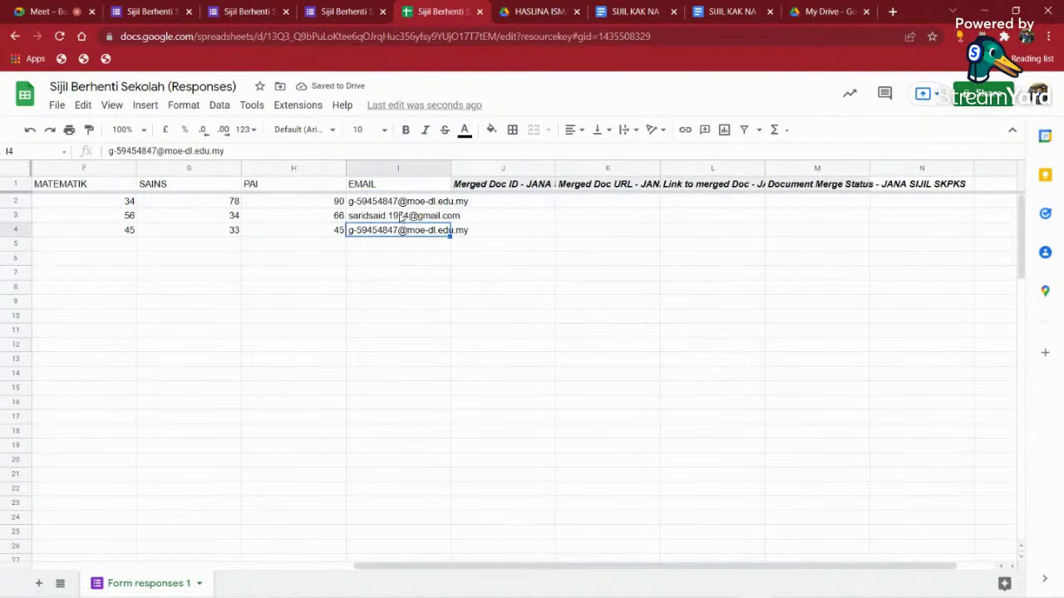
left_click(536, 204)
left_click_drag(450, 169, 480, 170)
left_click(605, 333)
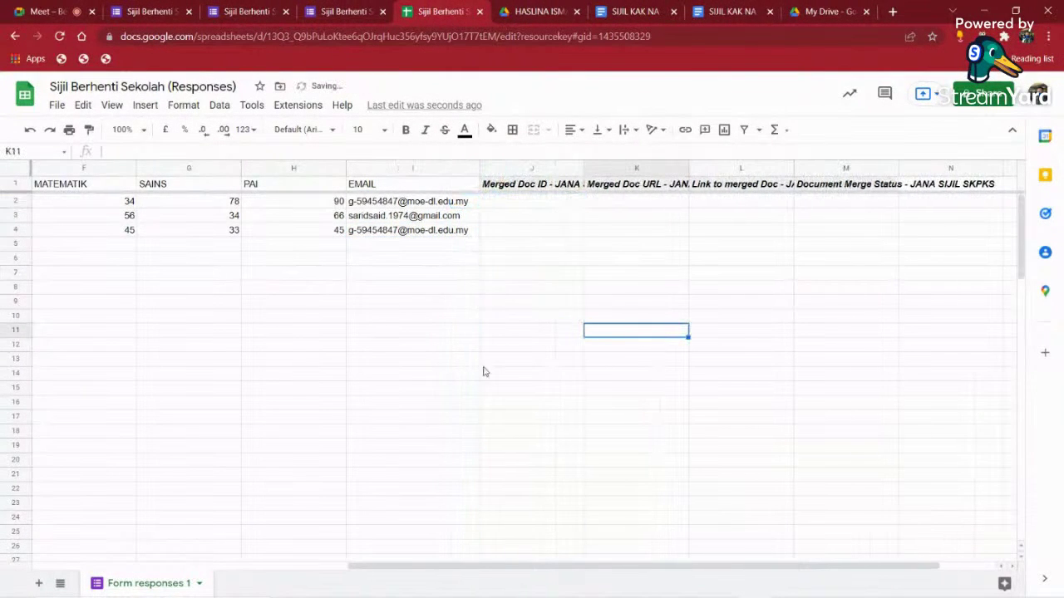
- Scroll back across the sheet and select the three students' Tahun values
left_click_drag(473, 566, 186, 526)
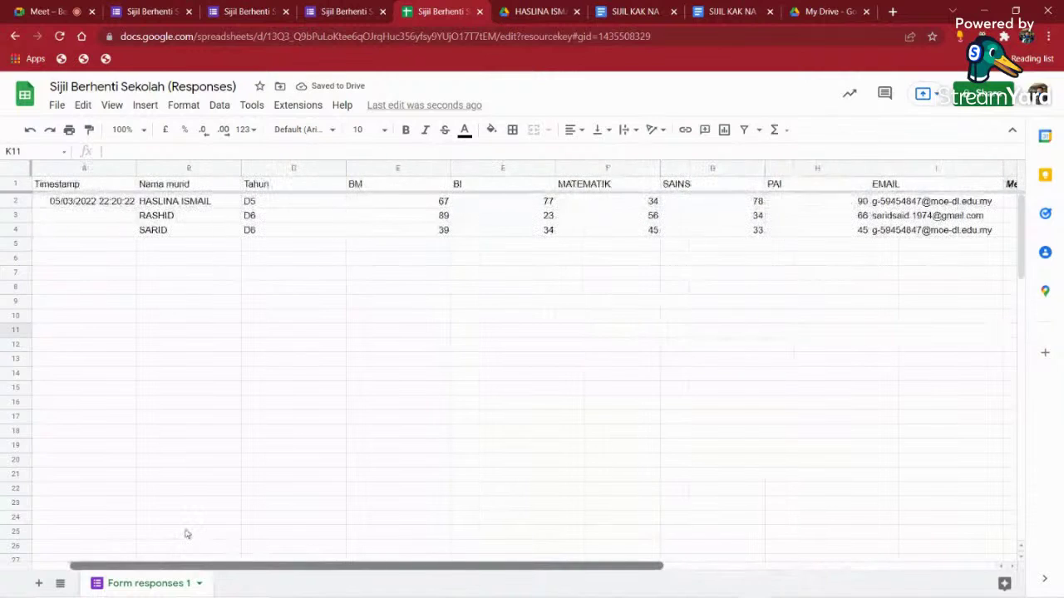
left_click_drag(263, 207, 271, 237)
left_click(276, 302)
left_click(344, 303)
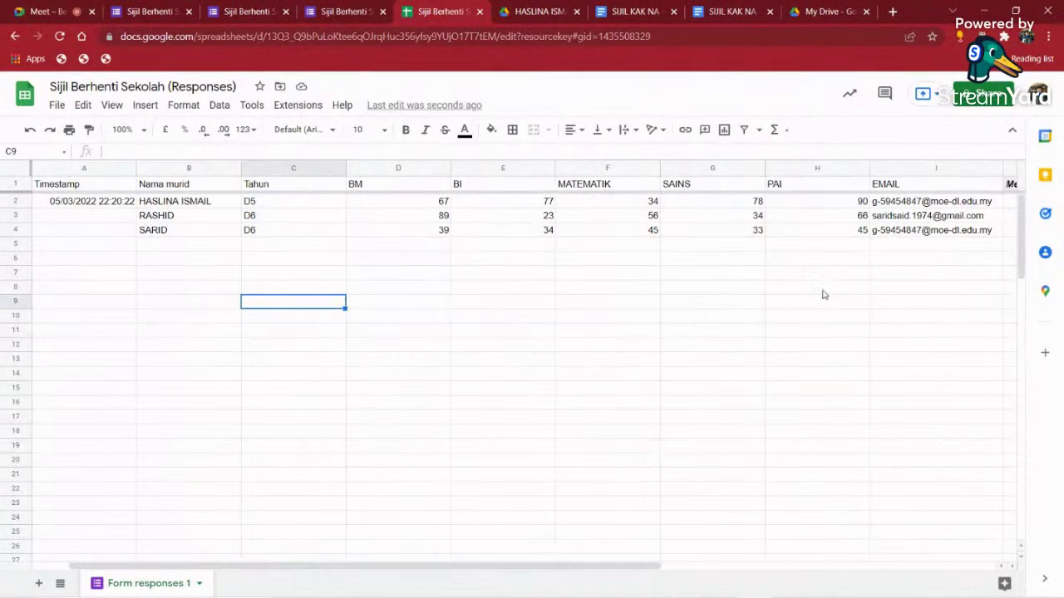
- After checking the Meet call, select the Tahun cells and the empty merge columns J–N
left_click(45, 16)
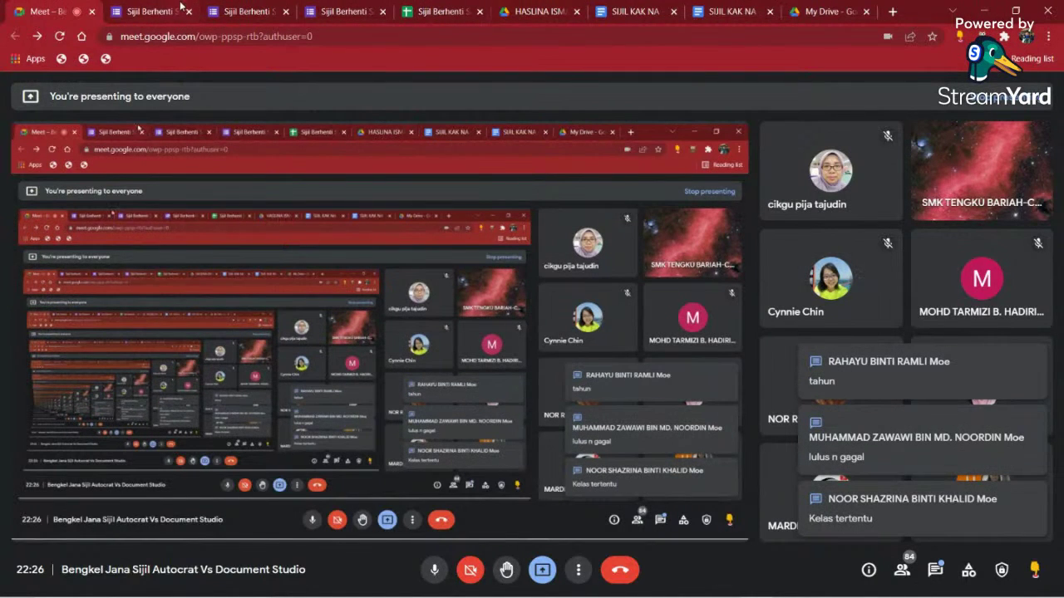
left_click(449, 11)
left_click(619, 333)
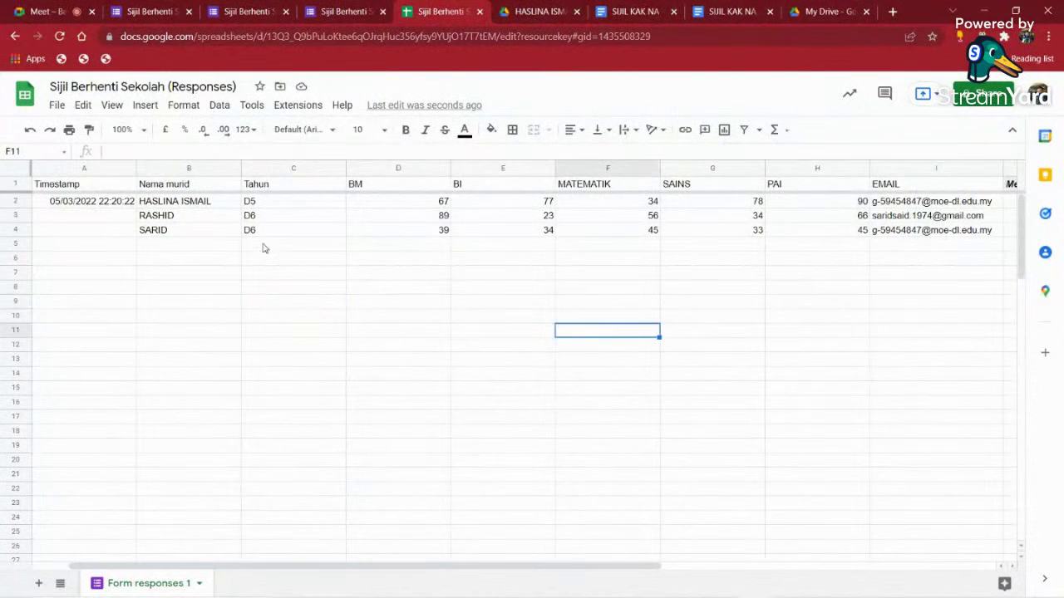
left_click_drag(269, 215, 269, 242)
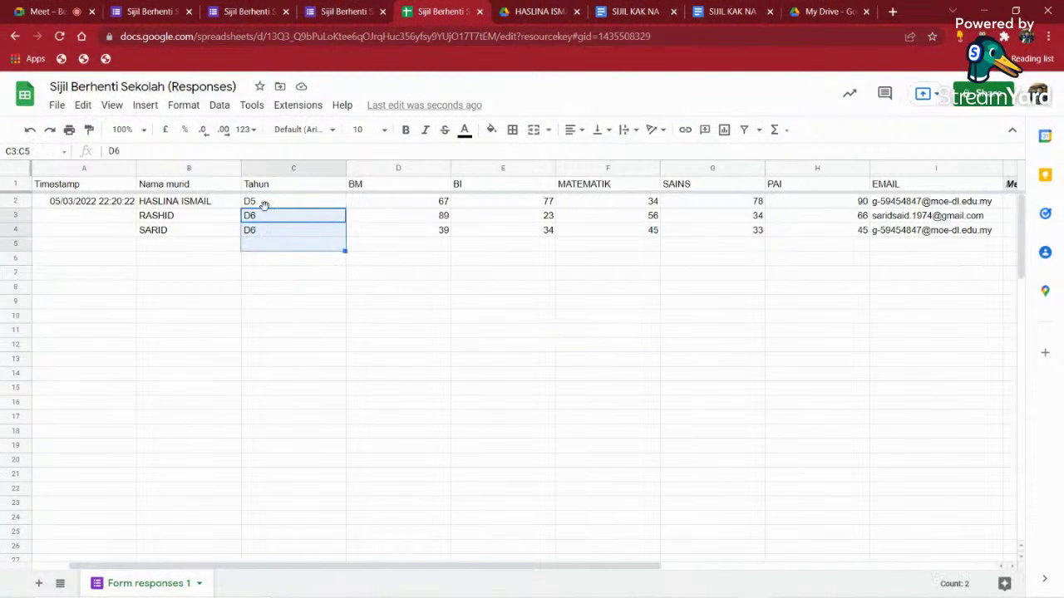
left_click(263, 205)
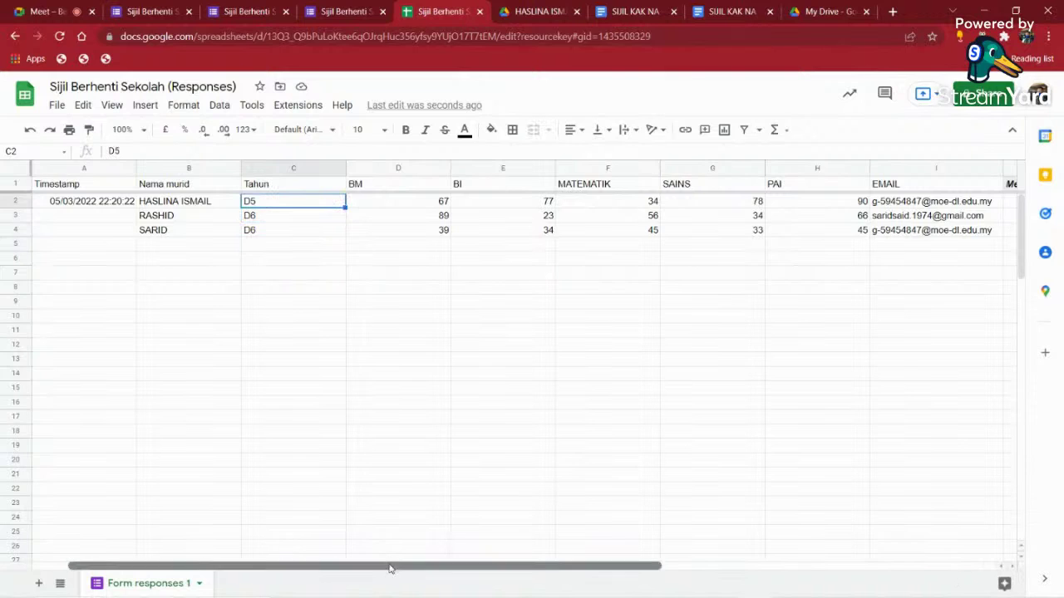
left_click_drag(390, 568, 872, 575)
left_click_drag(411, 204, 836, 272)
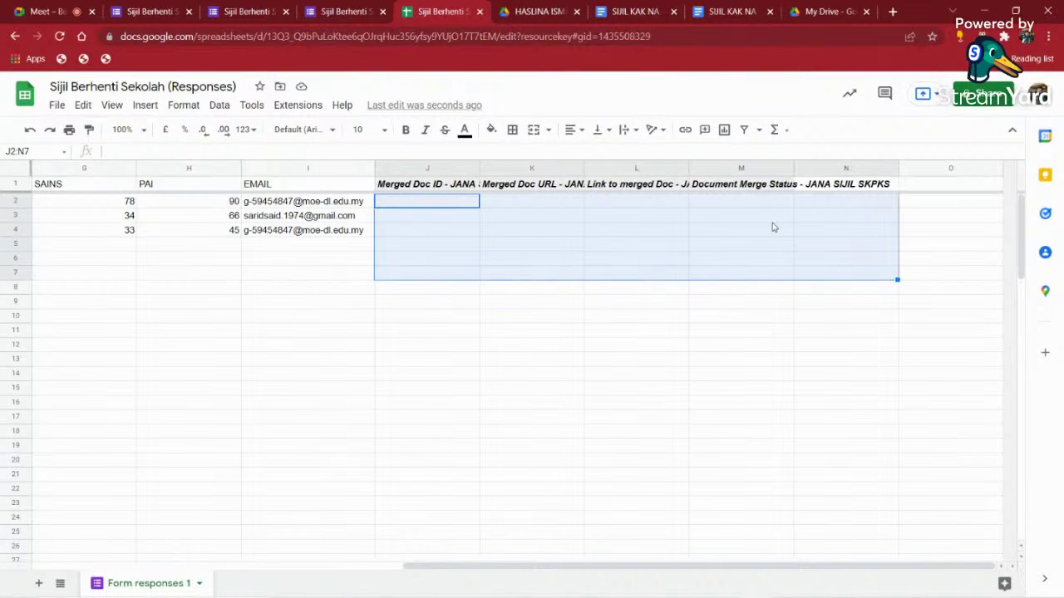
- Launch AutoCrat from Extensions and edit the JANA SIJIL SKPKS merge job
left_click(288, 111)
mouse_move(353, 213)
mouse_move(352, 242)
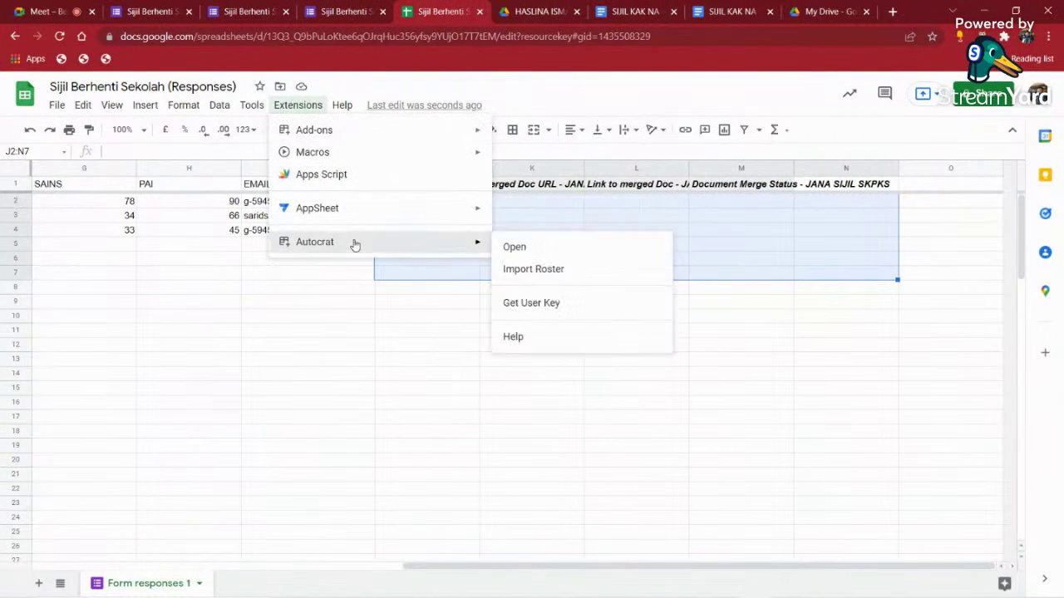
left_click(554, 254)
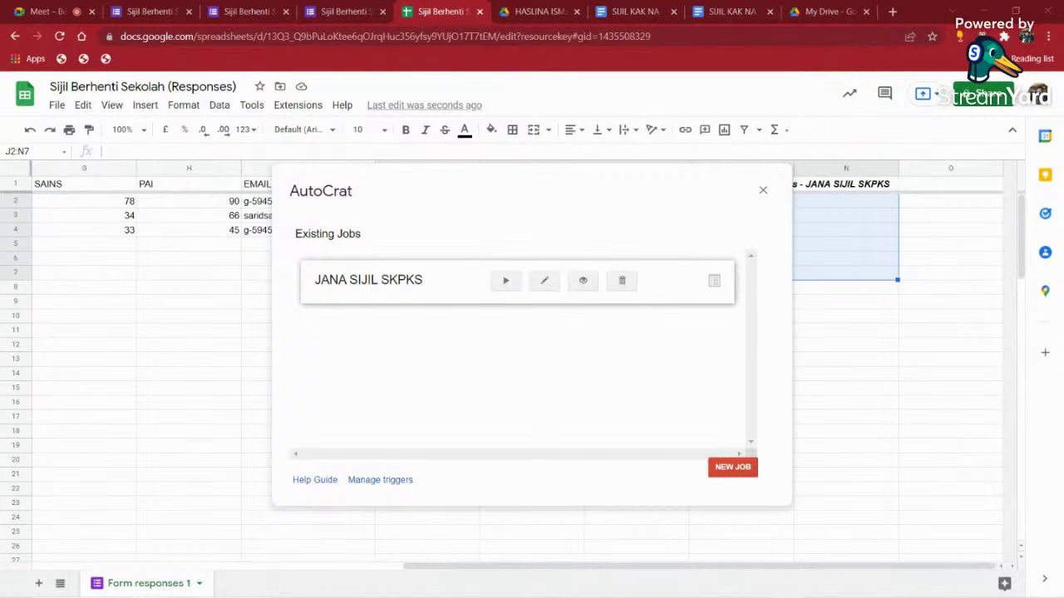
left_click(544, 283)
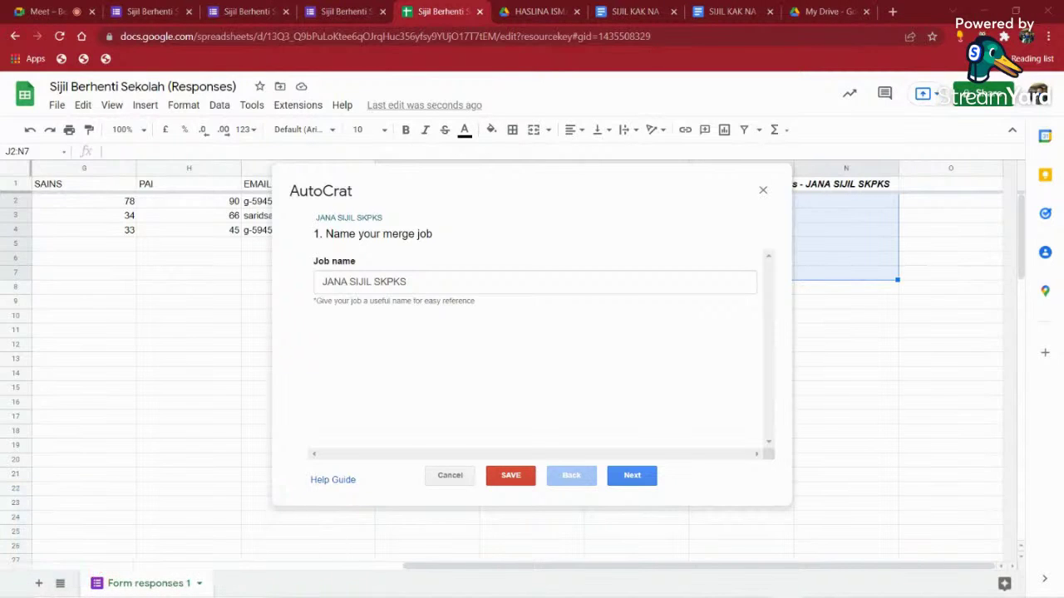
- Page through the template, mapping, file, folder and dynamic-folder steps to reach step 7
left_click(633, 476)
left_click(636, 475)
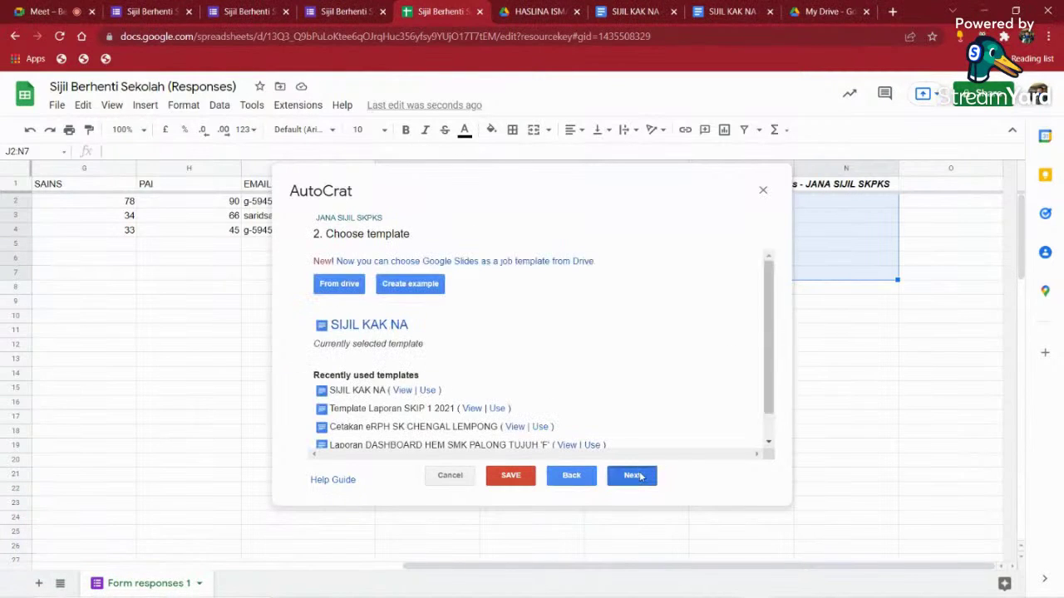
left_click(633, 475)
left_click(634, 475)
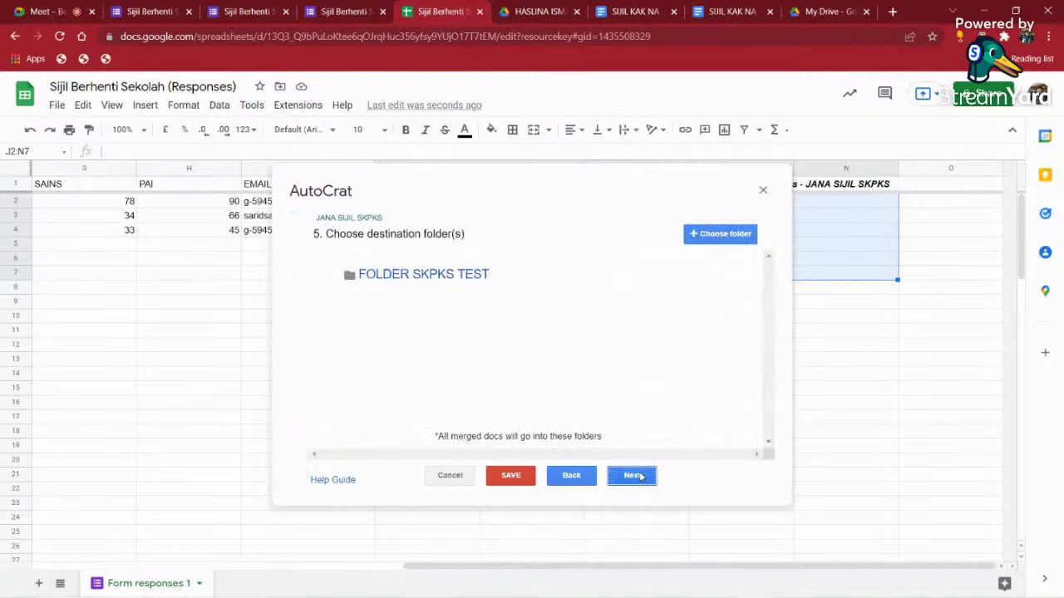
left_click(638, 476)
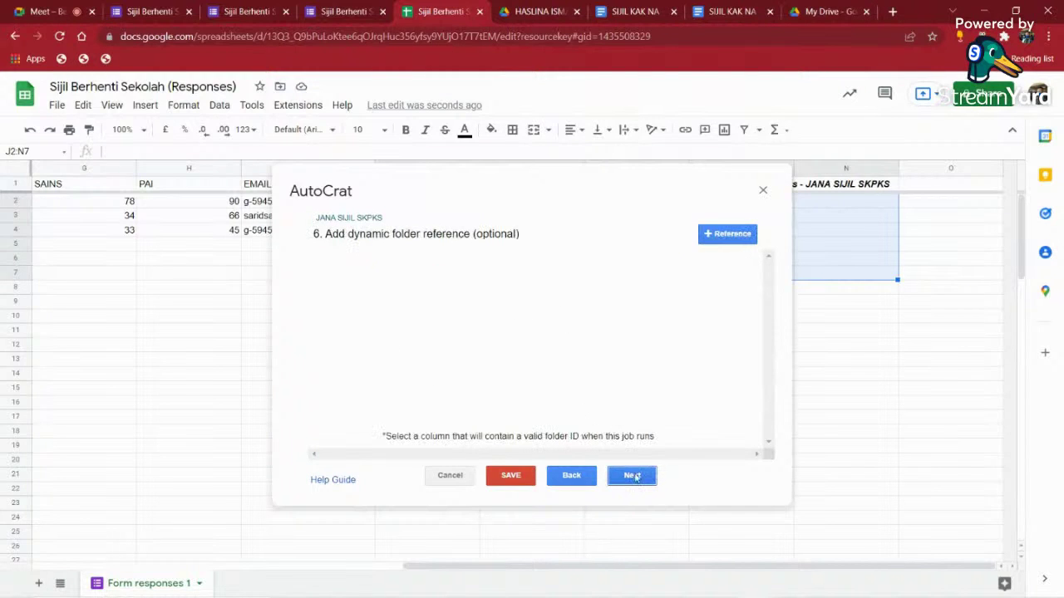
left_click(637, 476)
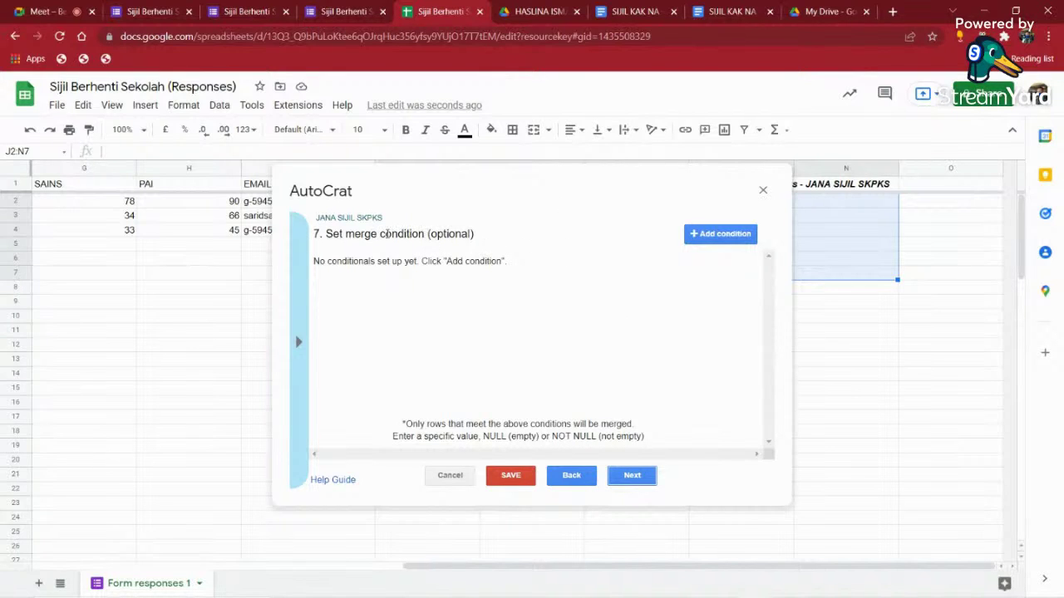
left_click_drag(380, 235, 424, 235)
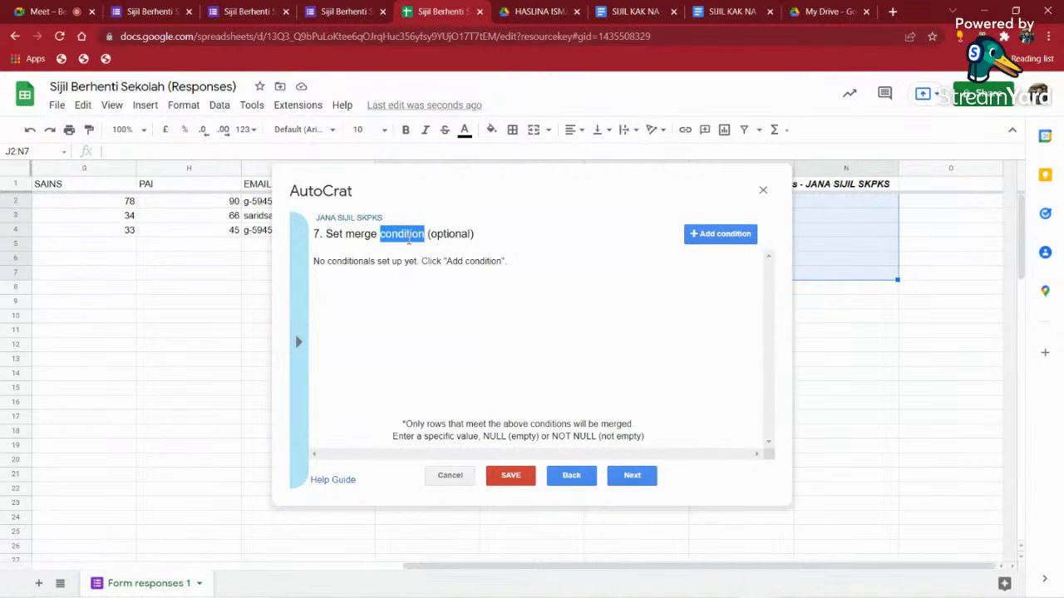
left_click_drag(404, 564, 152, 537)
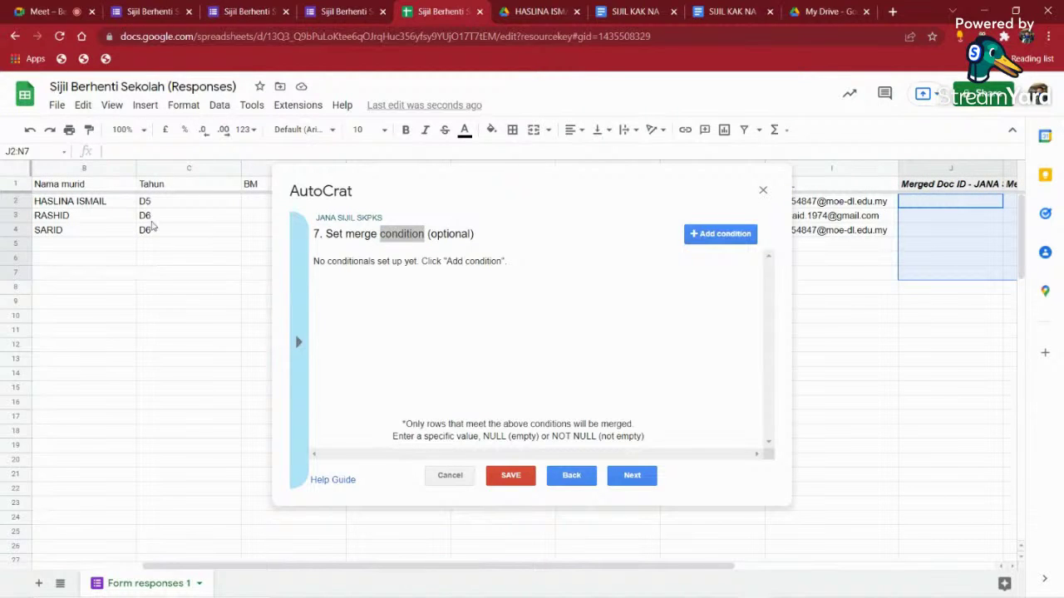
- Add a merge condition where Tahun equals D6 in place of NOT NULL, and save the job
left_click(708, 235)
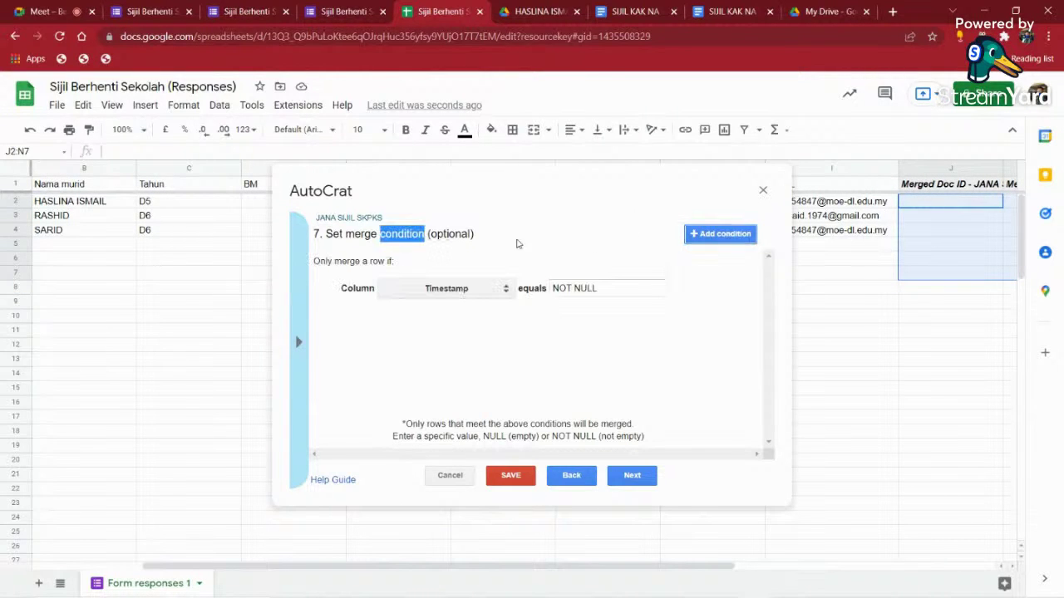
left_click(156, 183)
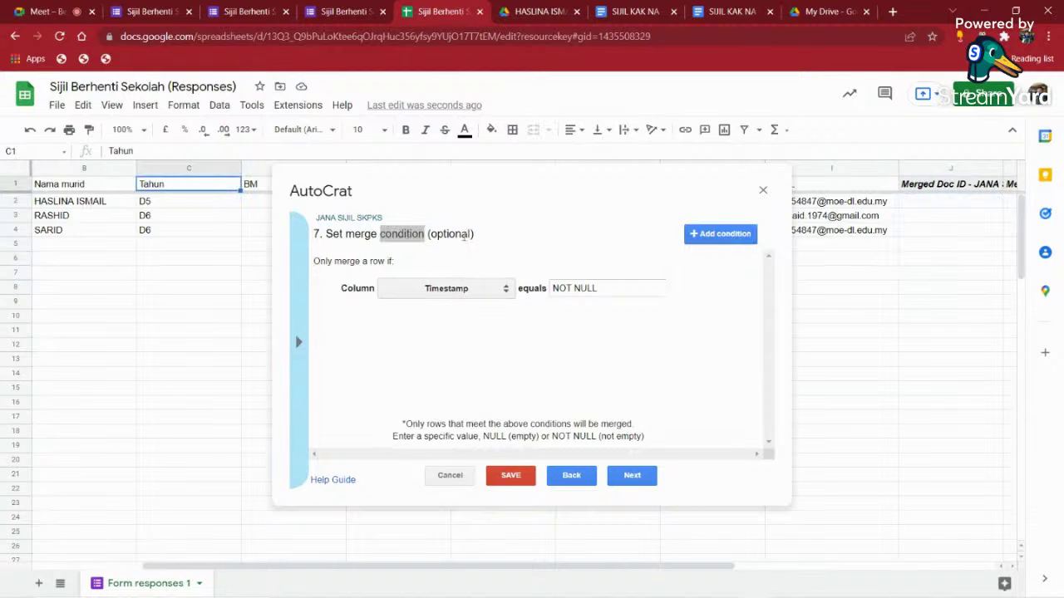
left_click(470, 286)
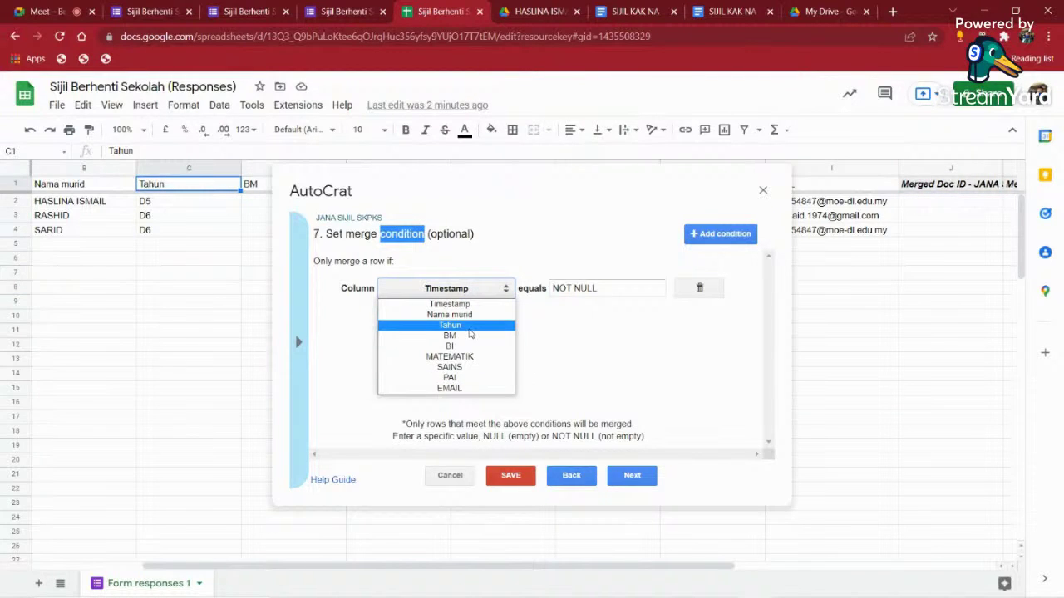
left_click(466, 328)
left_click_drag(602, 286, 537, 288)
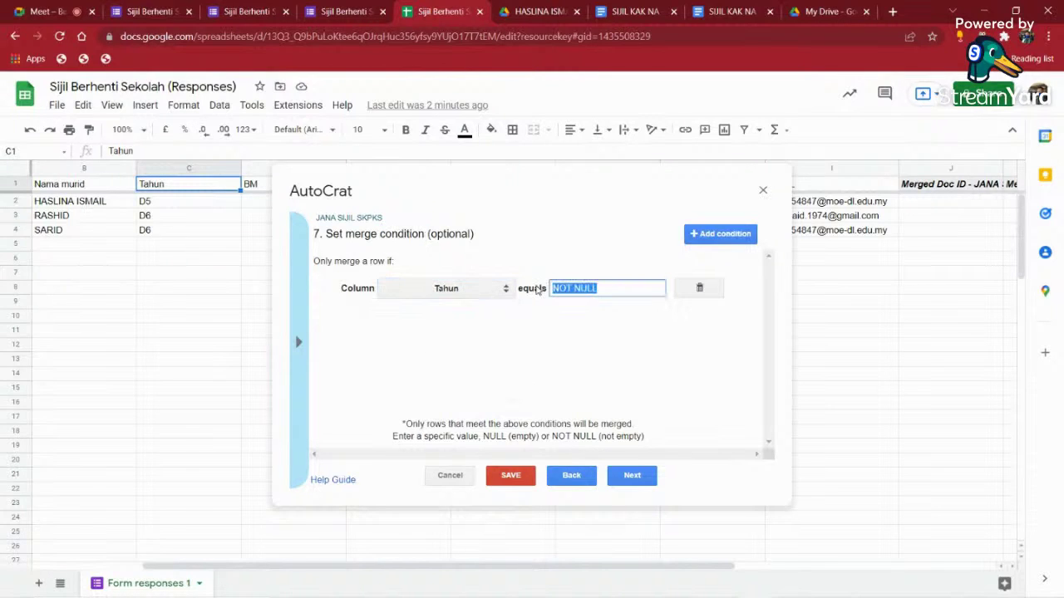
type("d")
key("BackSpace")
key("BackSpace")
type("D6")
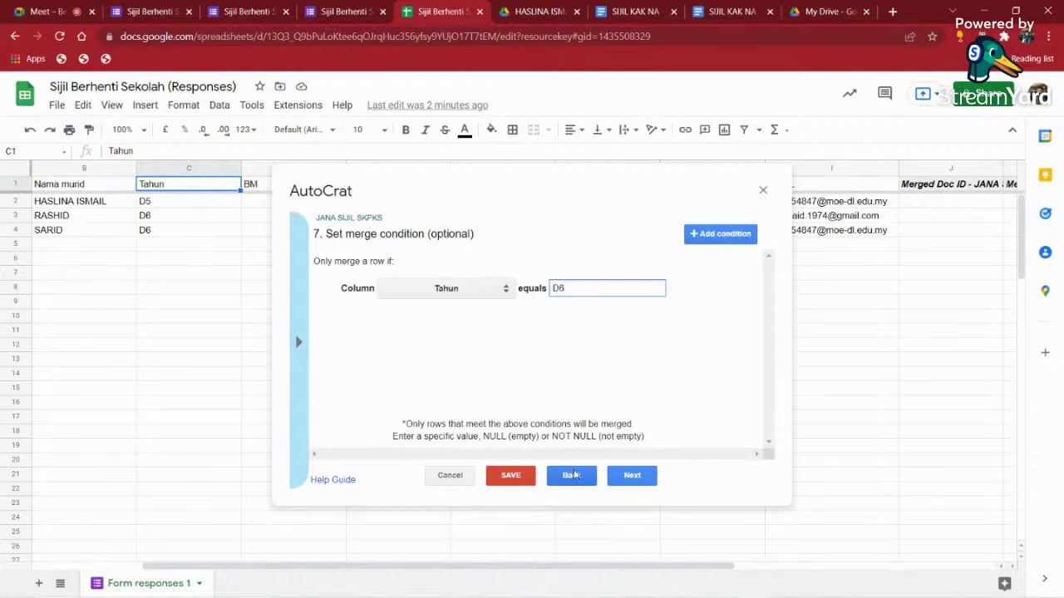
left_click(513, 476)
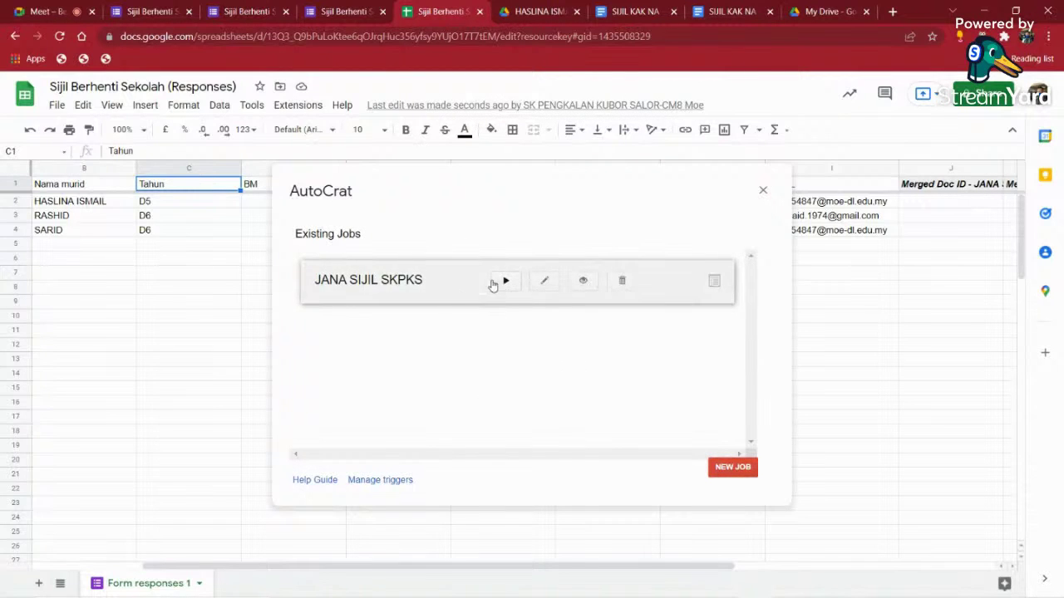
- Close AutoCrat and start a new response on the Google Form
left_click(763, 191)
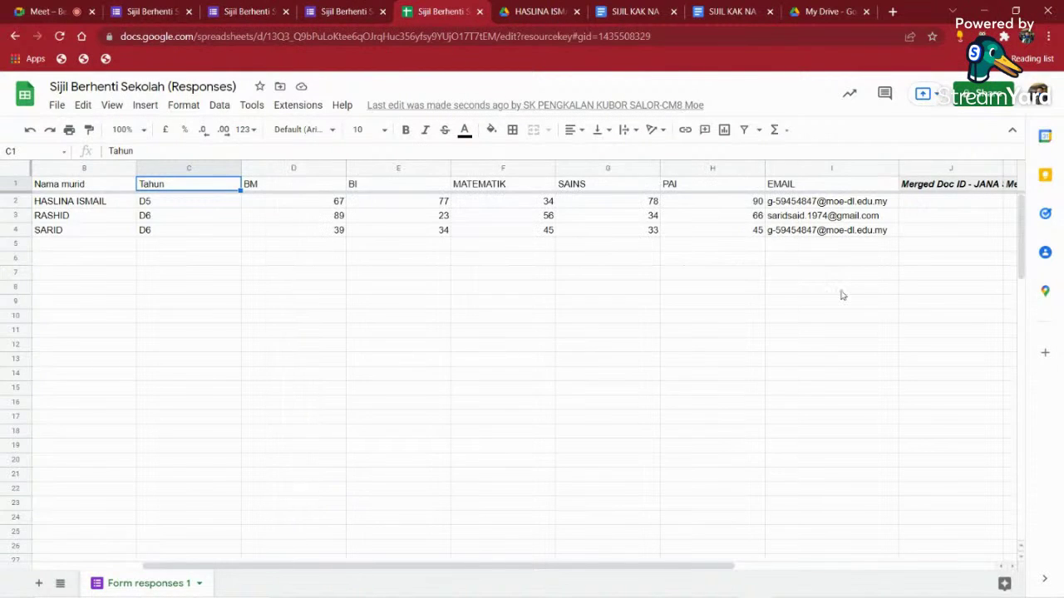
left_click(840, 287)
left_click(340, 10)
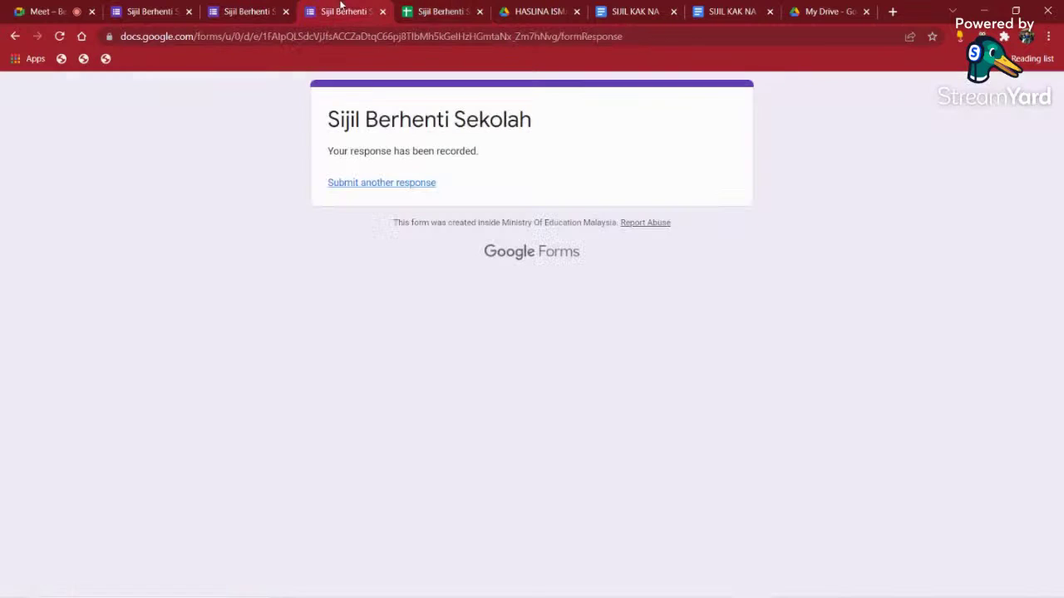
left_click(381, 184)
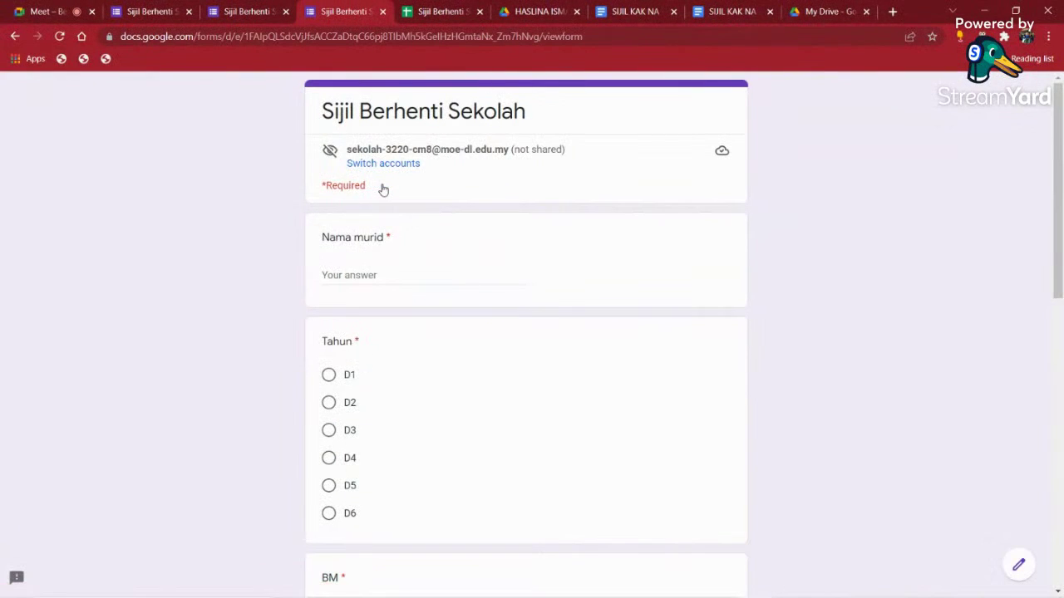
- Enter the student's name and set the year to D6
left_click(375, 280)
type("TA")
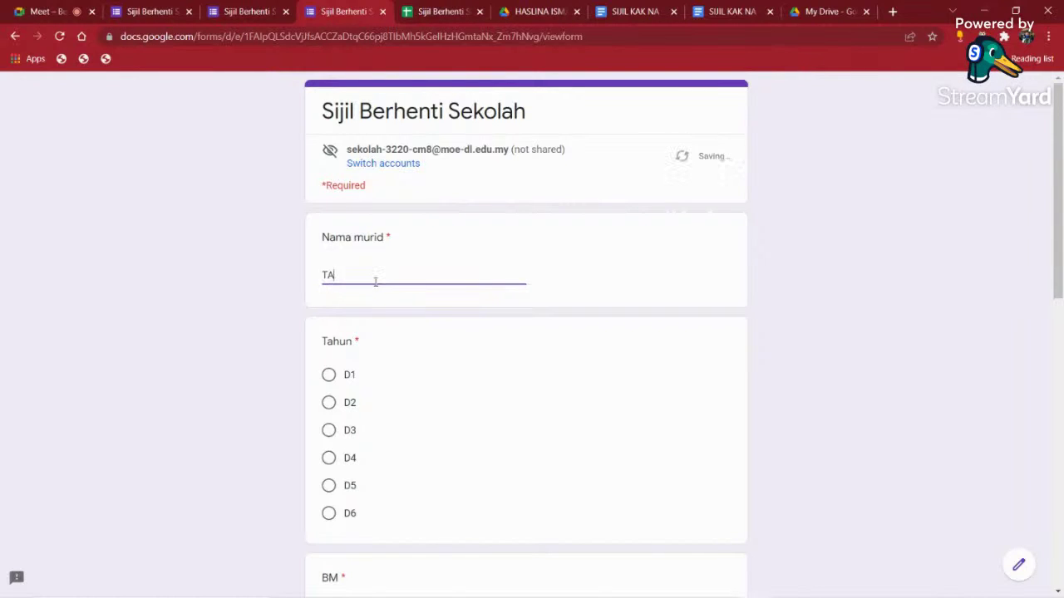
type("RMM")
type("C")
key("BackSpace")
type("T")
left_click(329, 513)
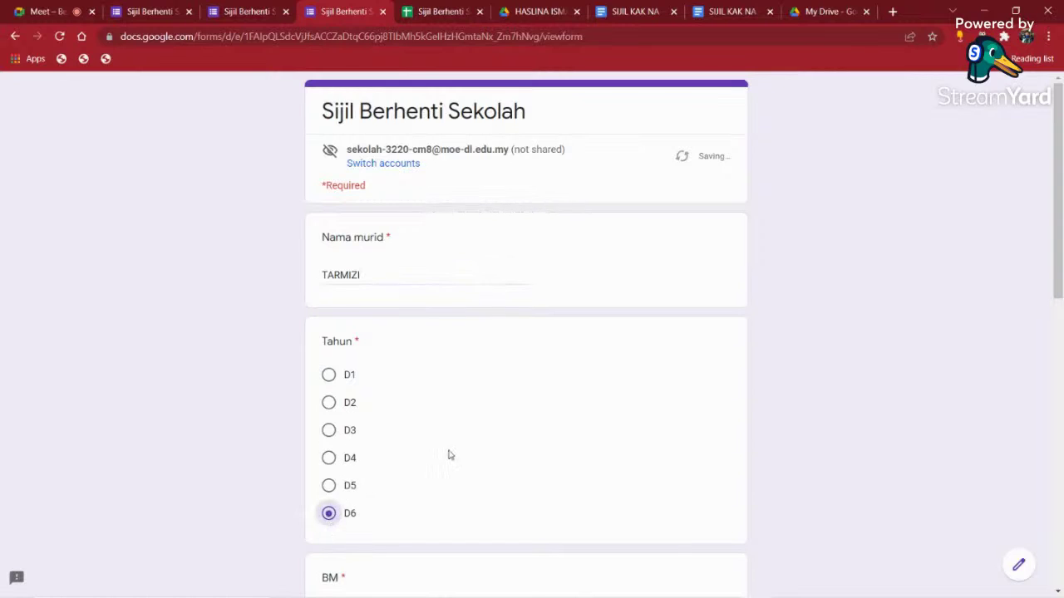
- Enter the BM mark 15 and the BI mark 10
scroll(453, 461, "down", 2)
left_click(354, 484)
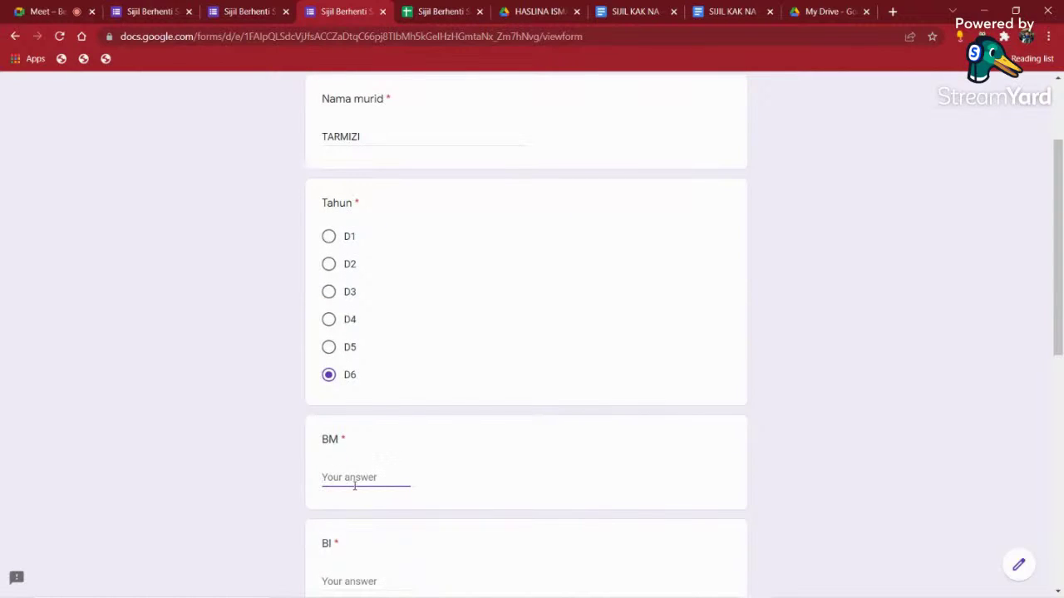
type("15")
scroll(359, 499, "down", 1)
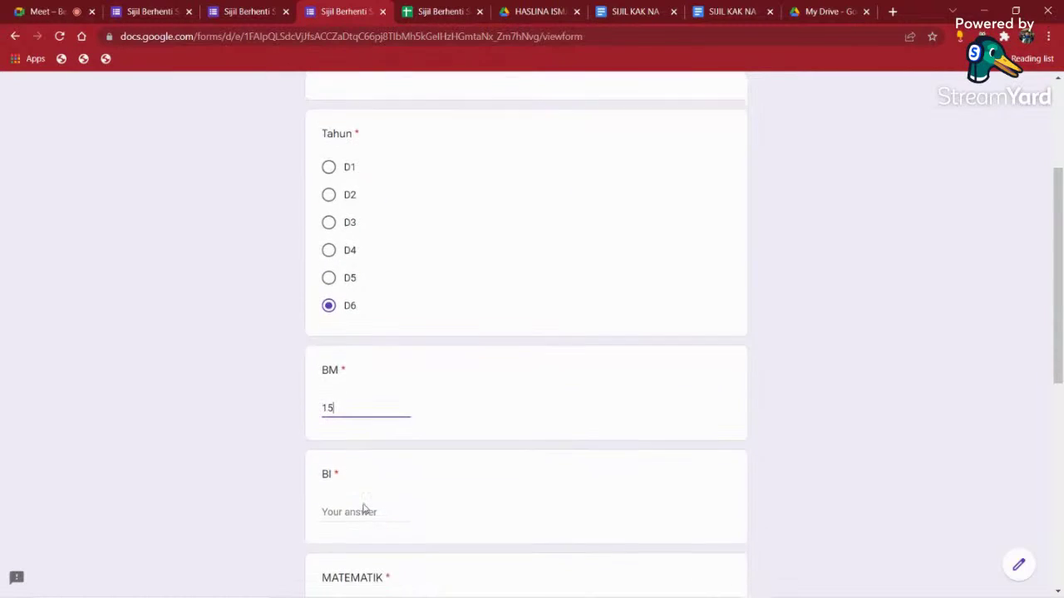
left_click(363, 511)
type("10")
- Enter marks 100 for MATEMATIK, 34 for SAINS and 99 for PAI
scroll(346, 510, "down", 2)
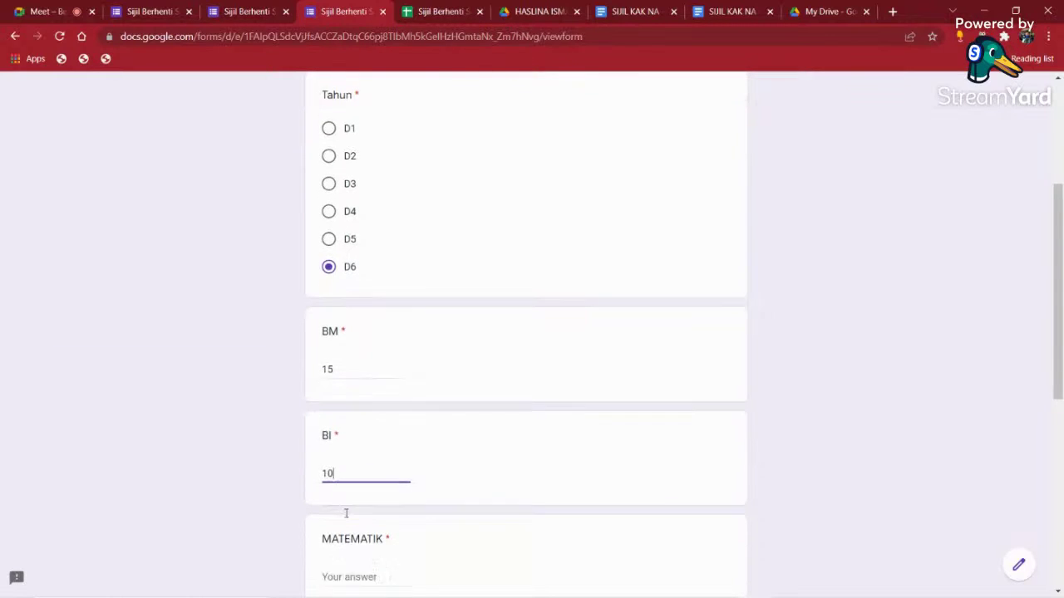
left_click(346, 482)
type("100")
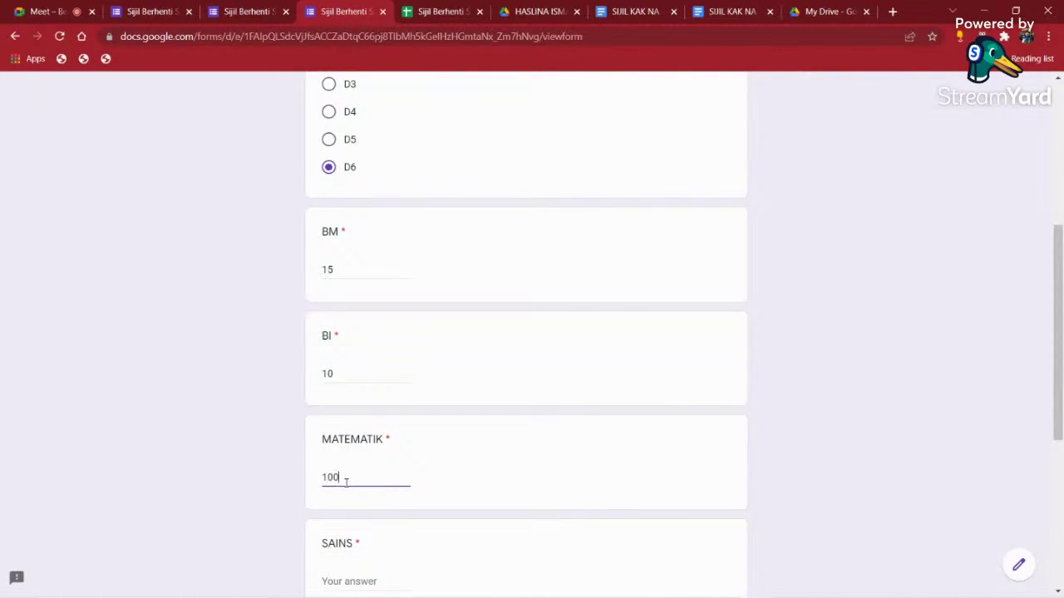
scroll(346, 480, "down", 1)
left_click(341, 514)
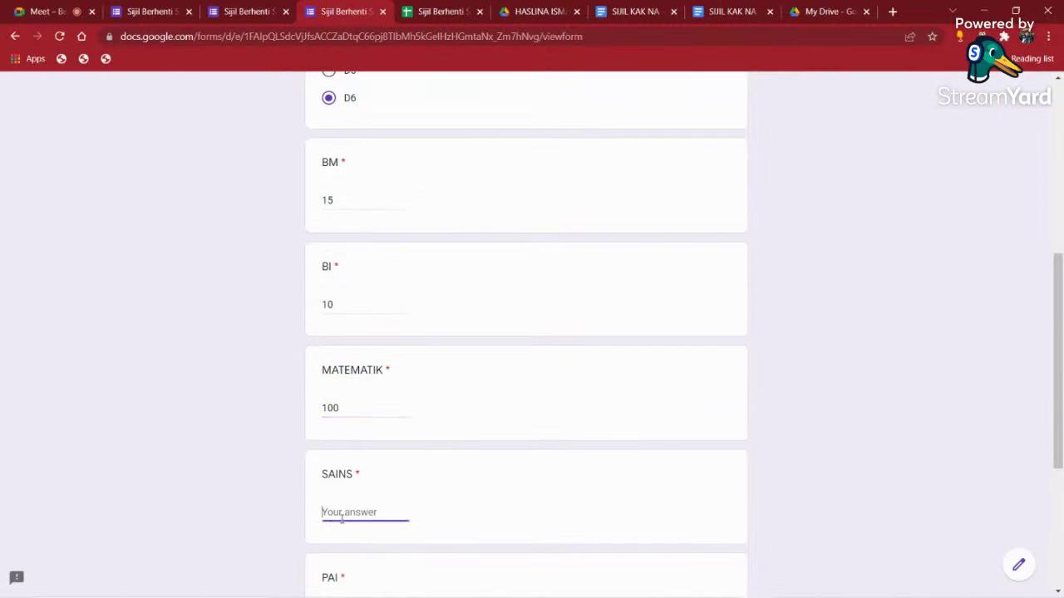
type("34")
scroll(340, 515, "down", 2)
left_click(345, 478)
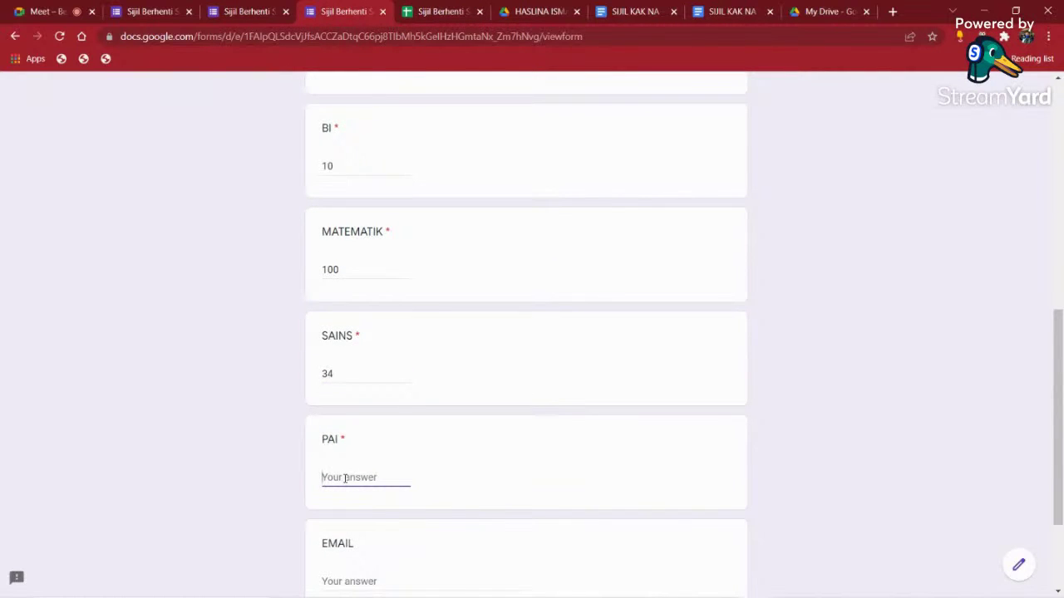
type("99")
- Fill in the student's e-mail address and submit the response
scroll(345, 477, "down", 2)
left_click(345, 446)
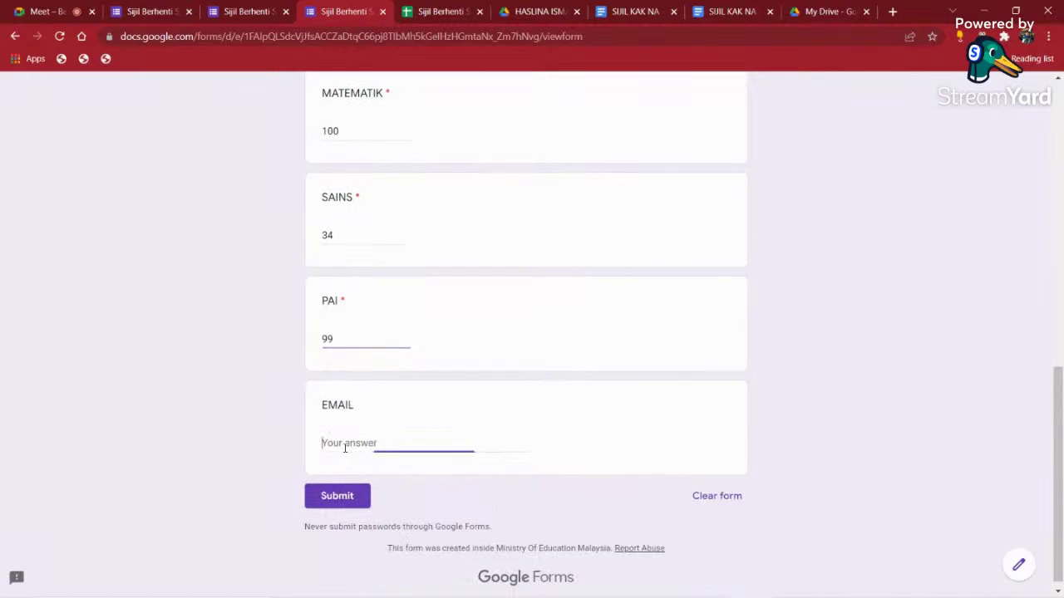
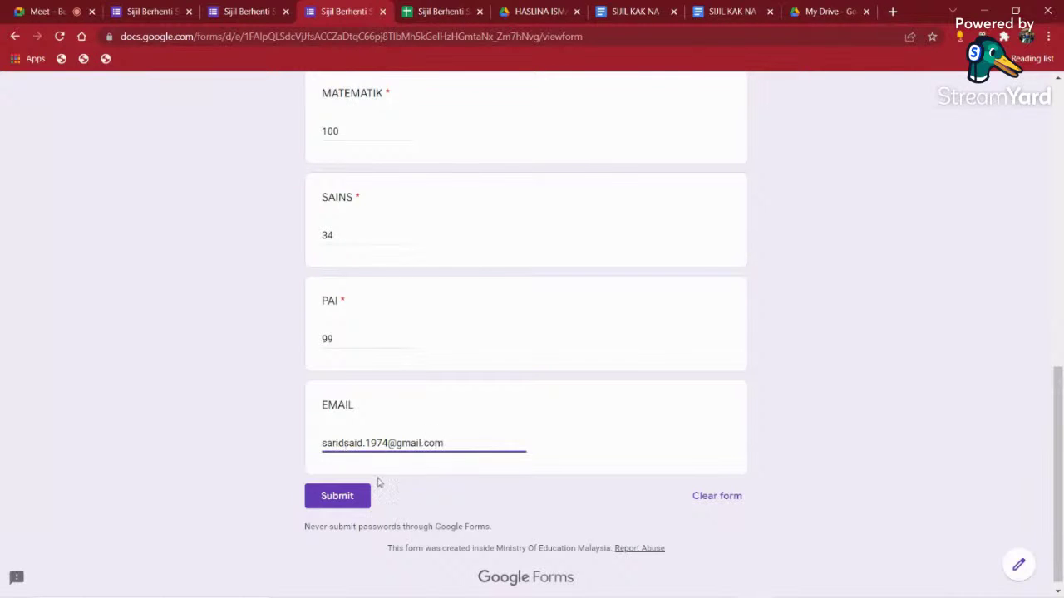
left_click(336, 499)
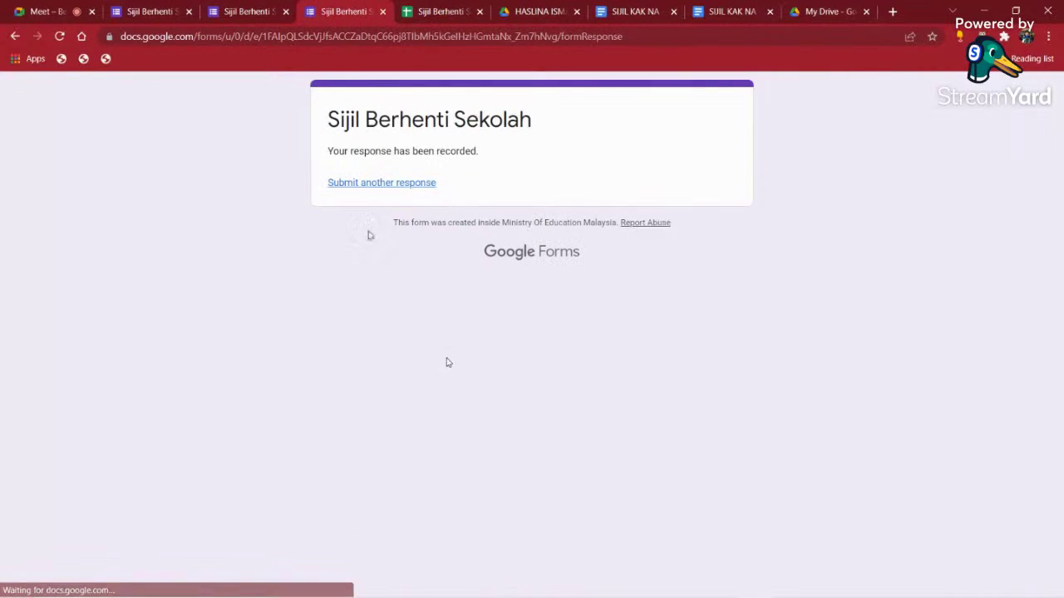
- In the responses sheet, review the merged document IDs and merge statuses of the new rows
left_click(436, 12)
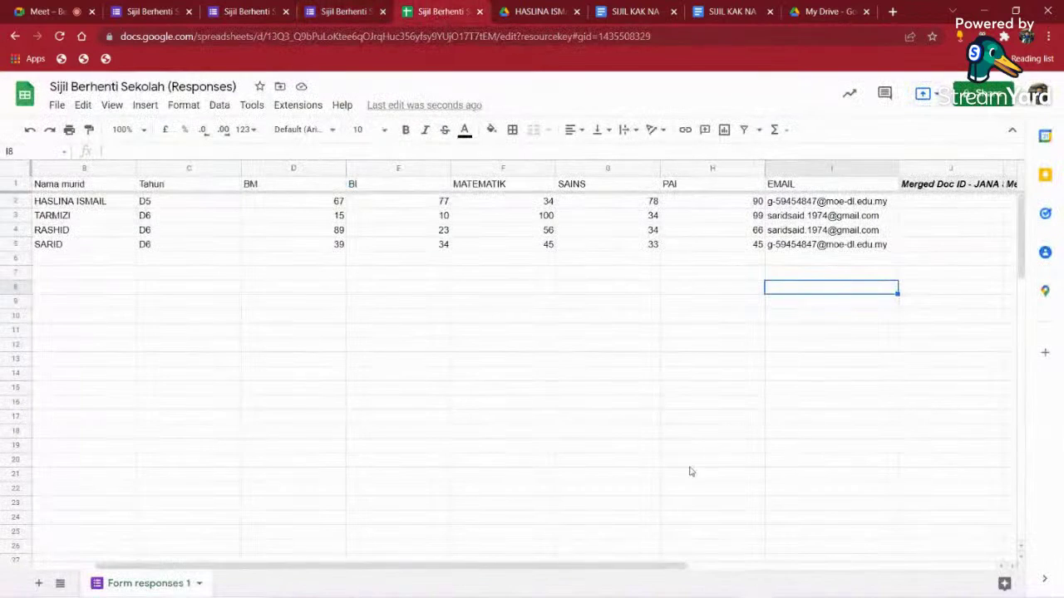
left_click_drag(631, 573, 919, 573)
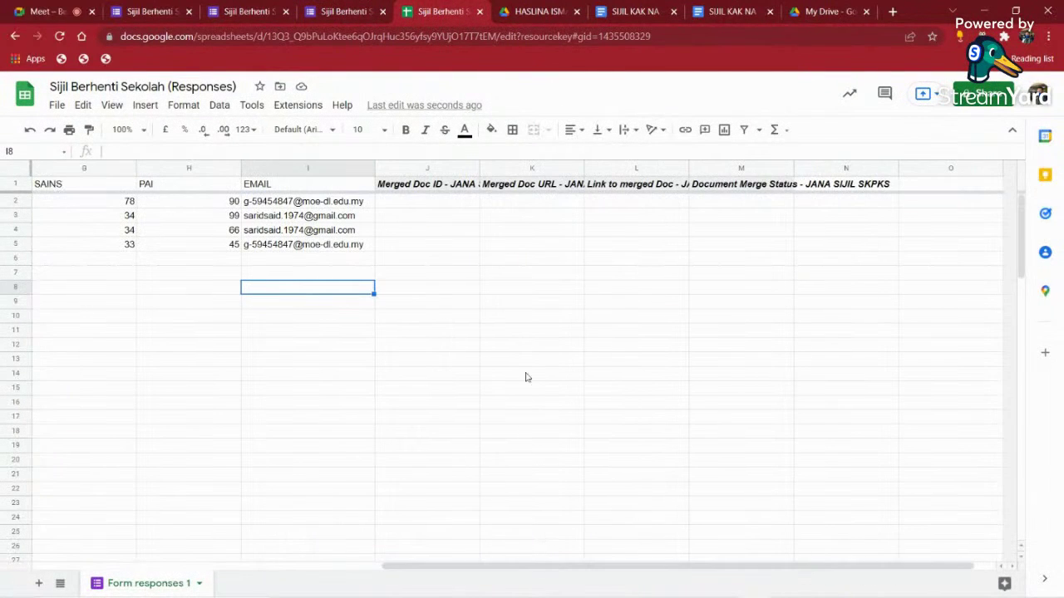
left_click(332, 247)
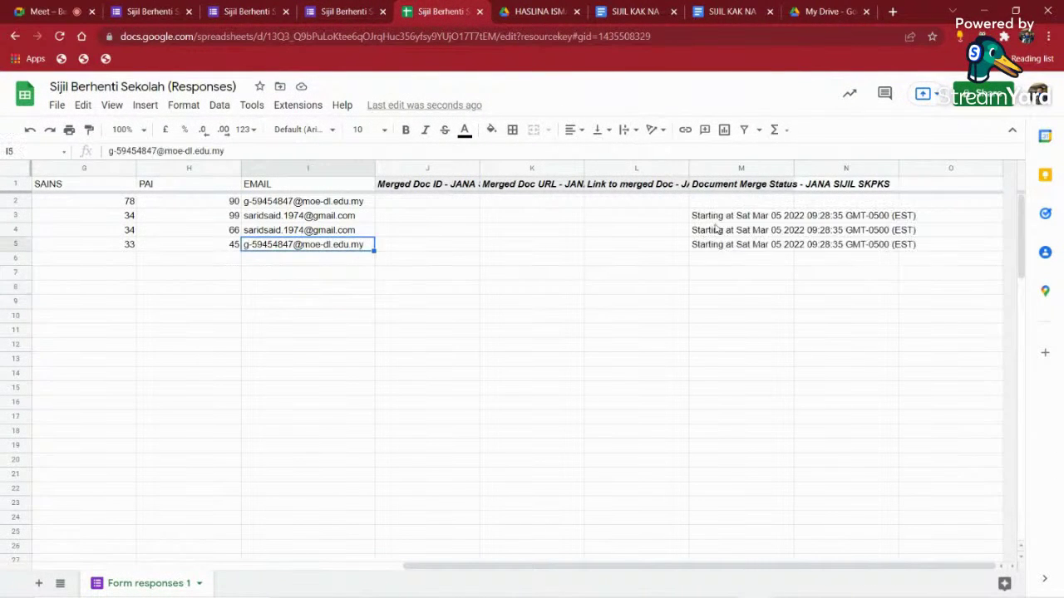
left_click(750, 218)
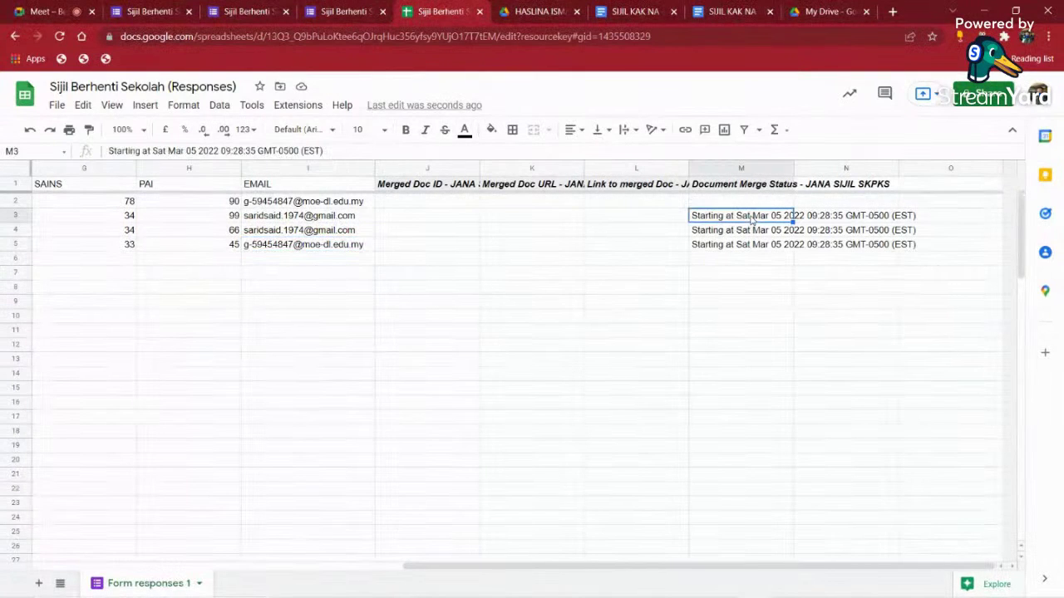
left_click_drag(410, 203, 647, 255)
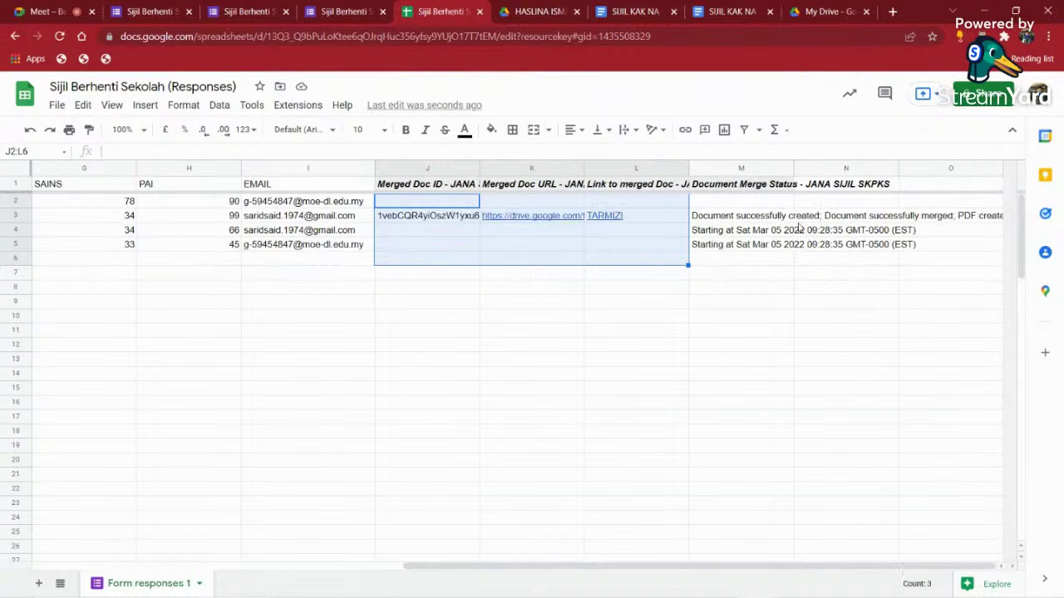
left_click(870, 218)
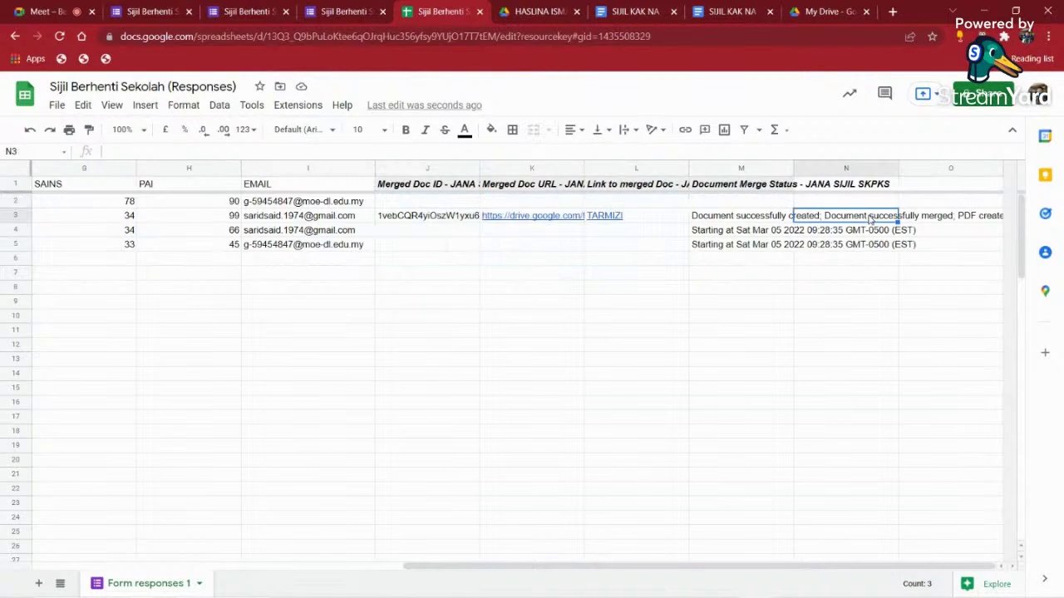
left_click(738, 220)
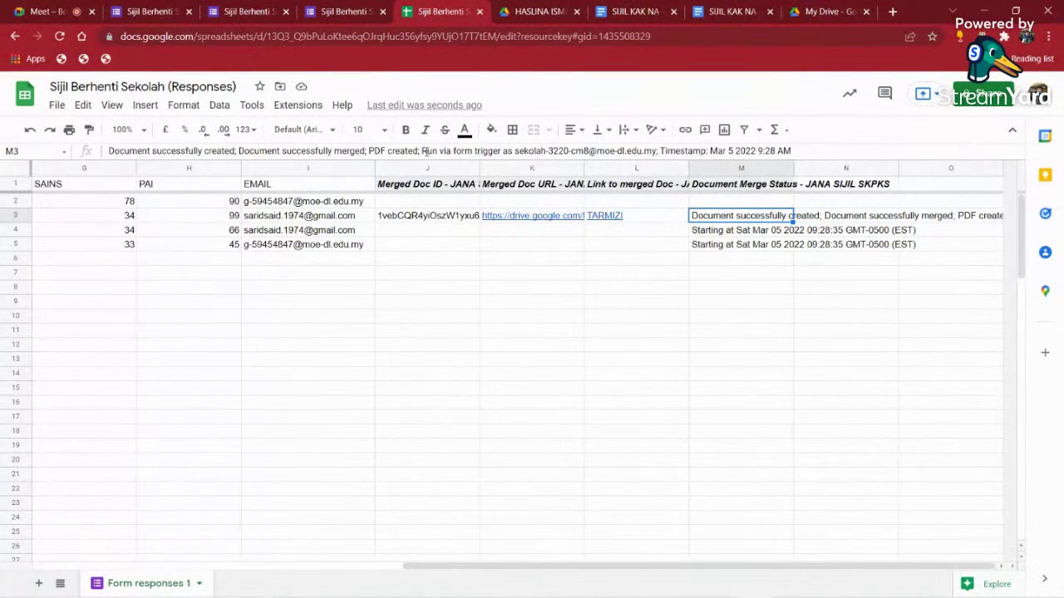
left_click(709, 301)
- Check the Tahun values and bring up the newest student's certificate link preview
left_click(623, 221)
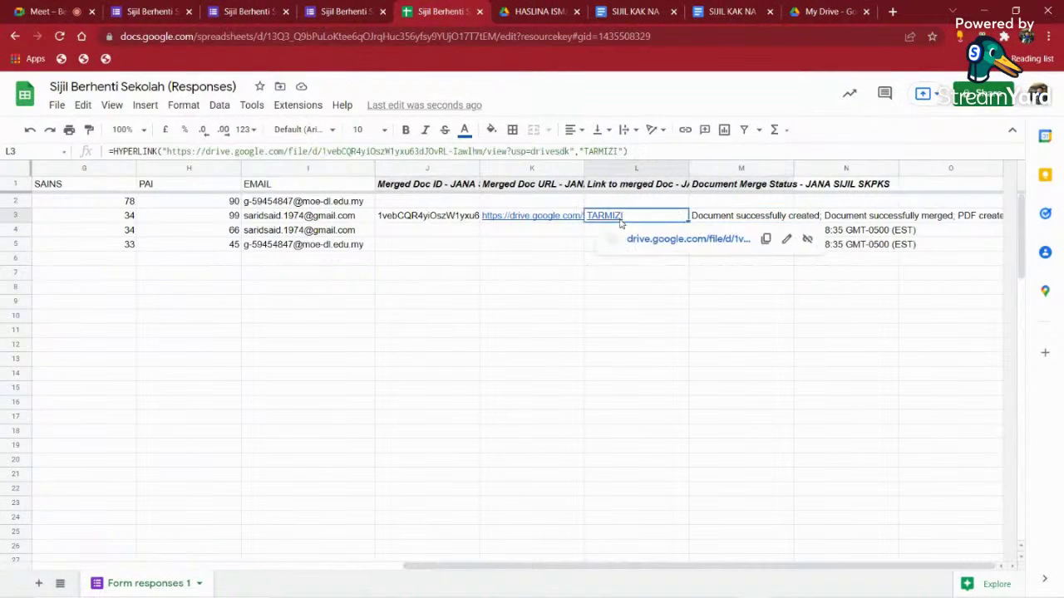
left_click(607, 299)
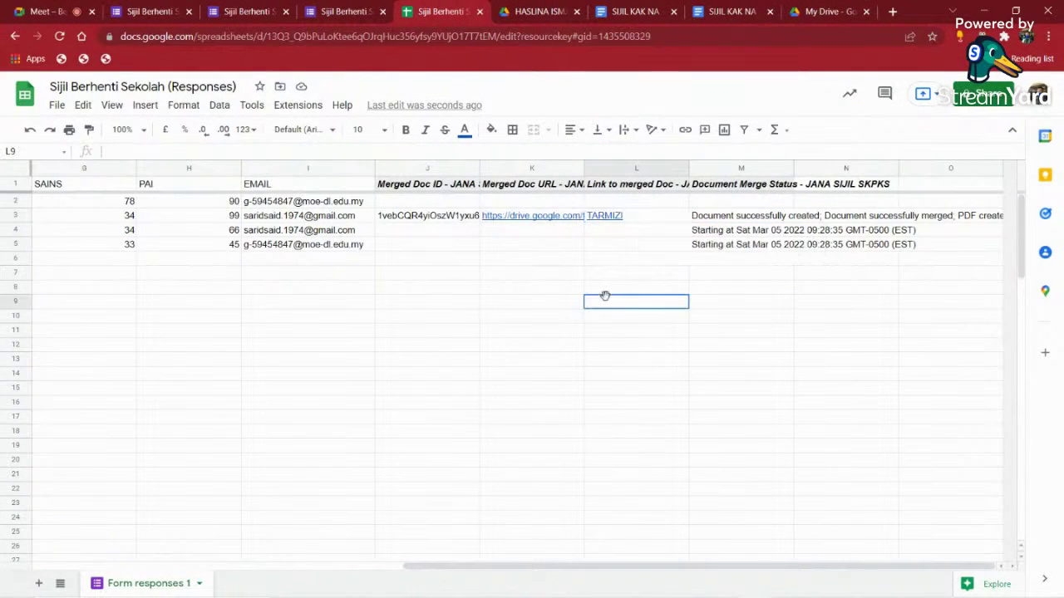
left_click(387, 204)
left_click_drag(529, 570, 294, 567)
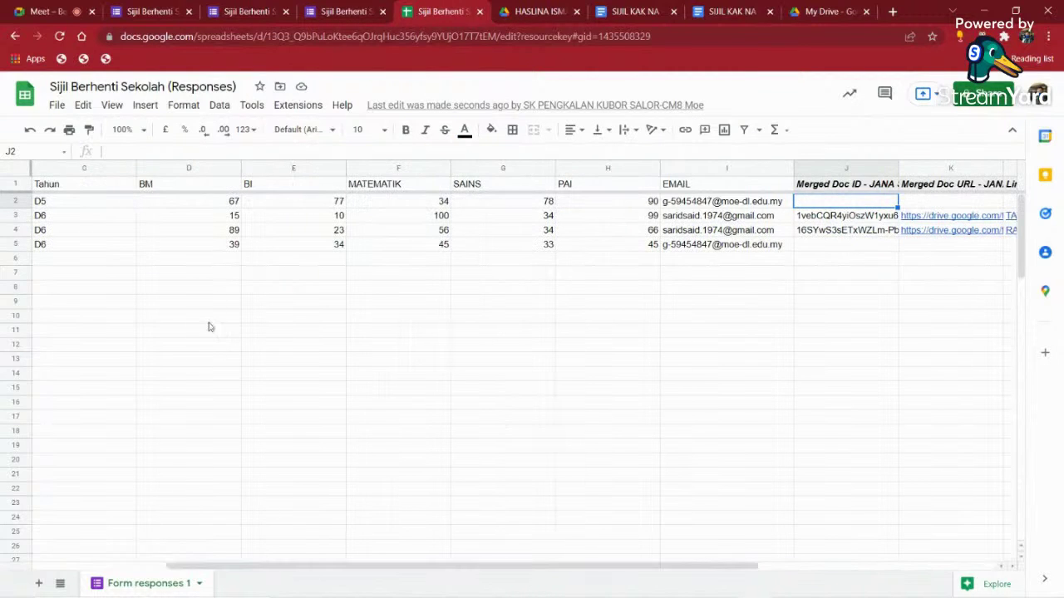
left_click(80, 206)
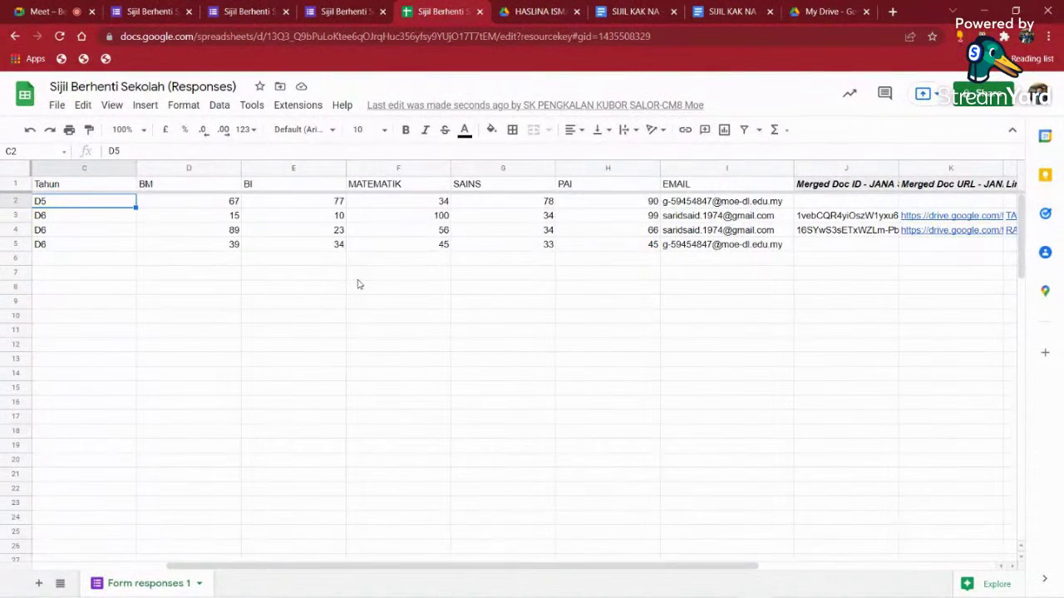
left_click_drag(470, 559, 715, 566)
left_click(606, 218)
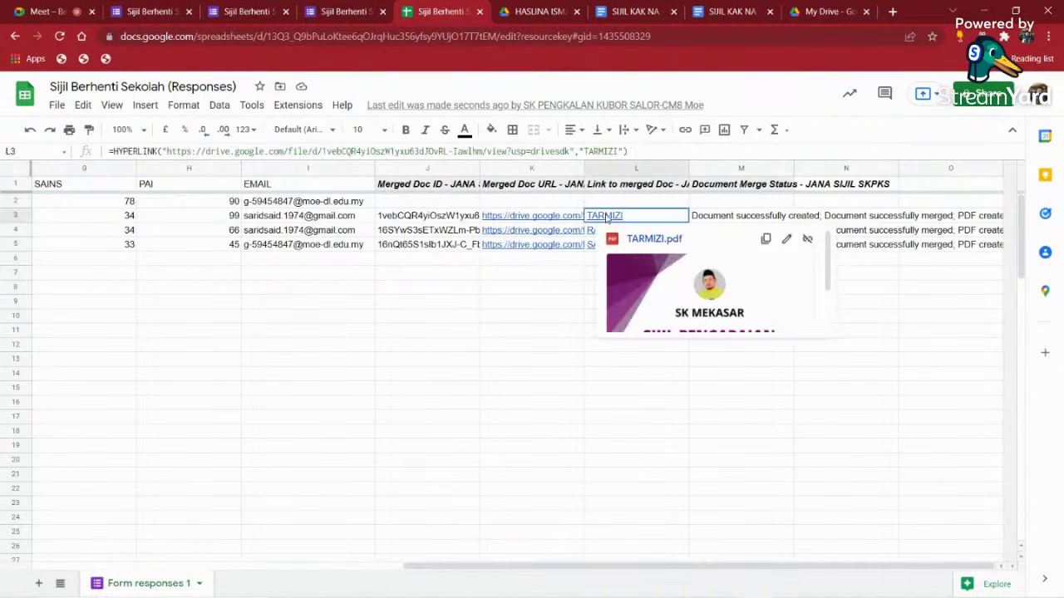
- Open the newest student's certificate PDF, close unneeded tabs, review the PDF, then close it
left_click(643, 237)
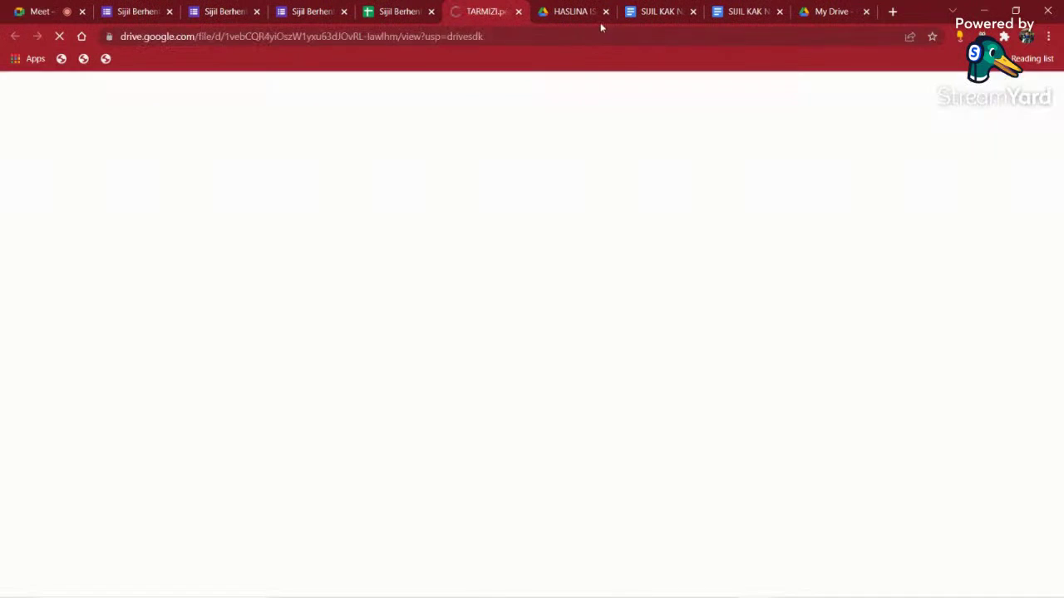
left_click(604, 15)
left_click(605, 12)
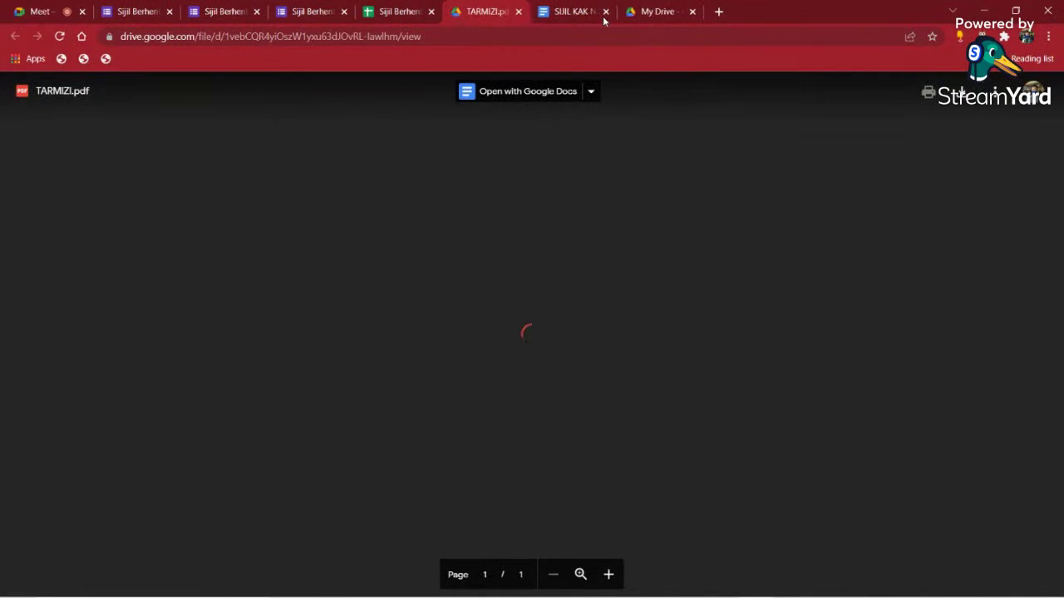
left_click(691, 12)
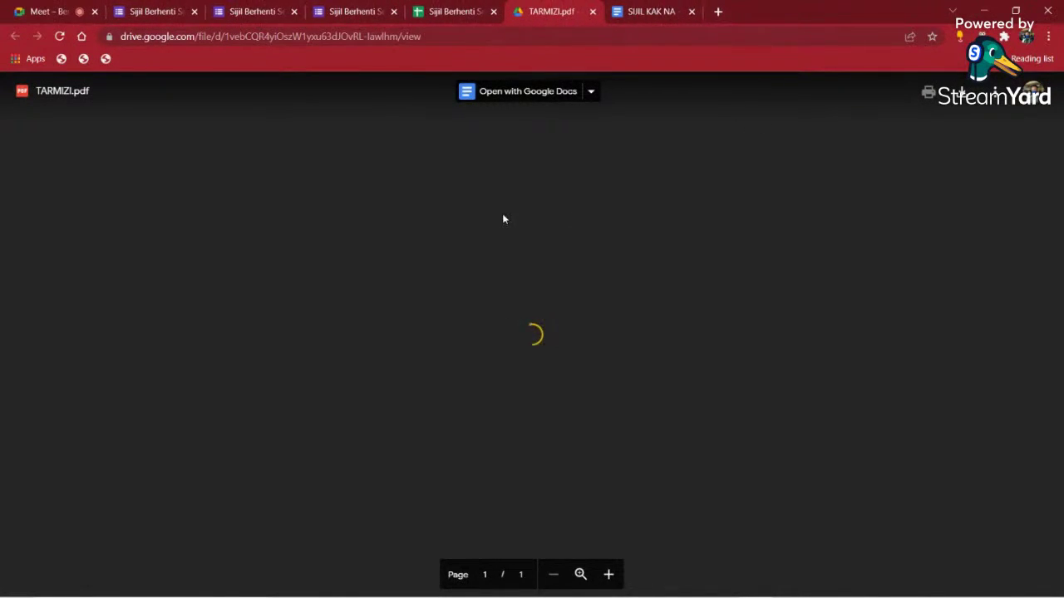
scroll(424, 305, "down", 3)
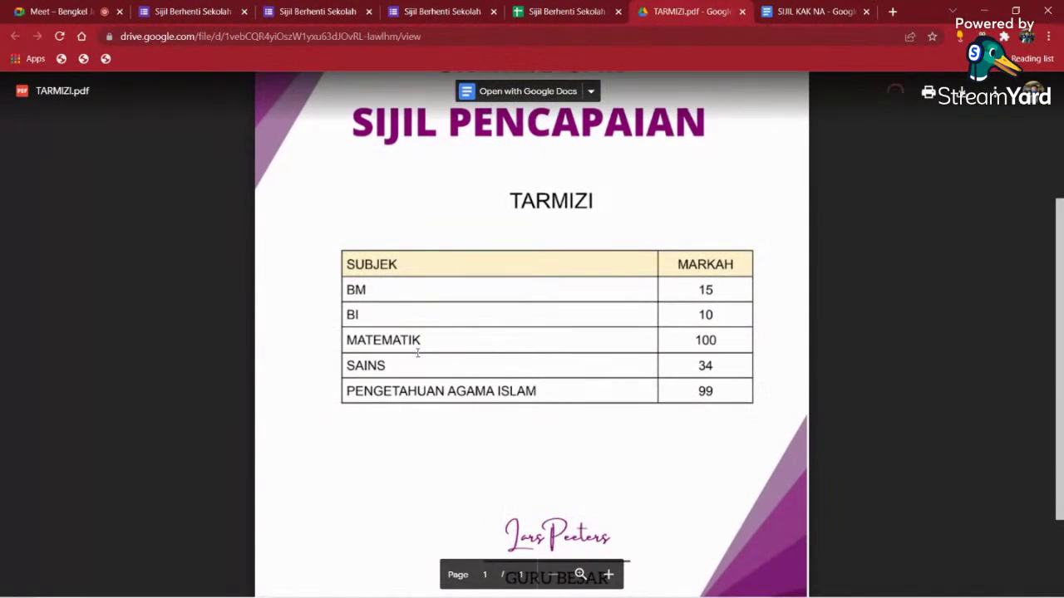
scroll(650, 397, "down", 2)
scroll(649, 396, "up", 1)
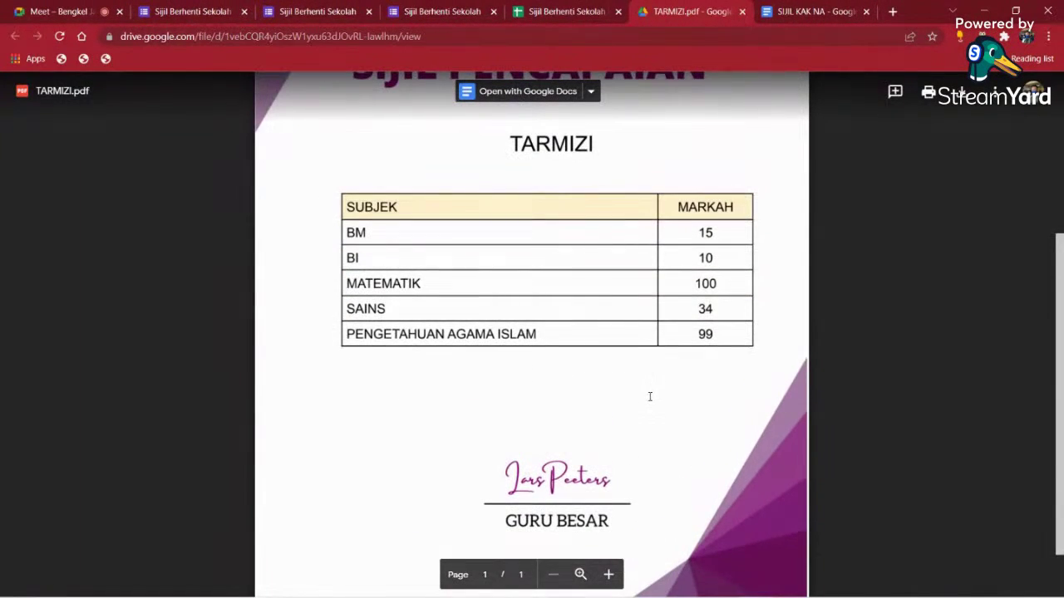
scroll(650, 397, "up", 3)
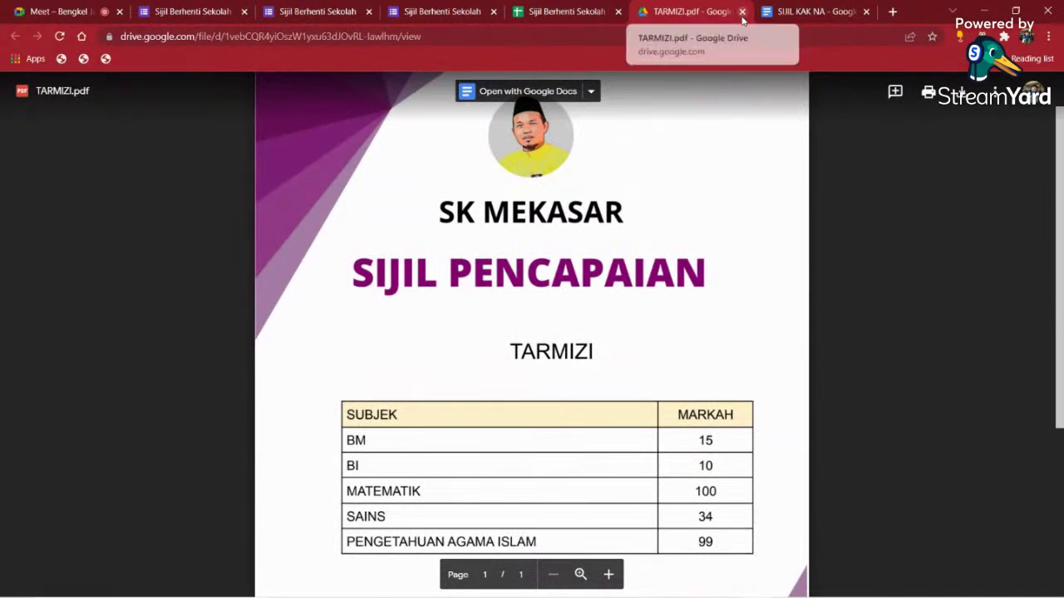
left_click(742, 12)
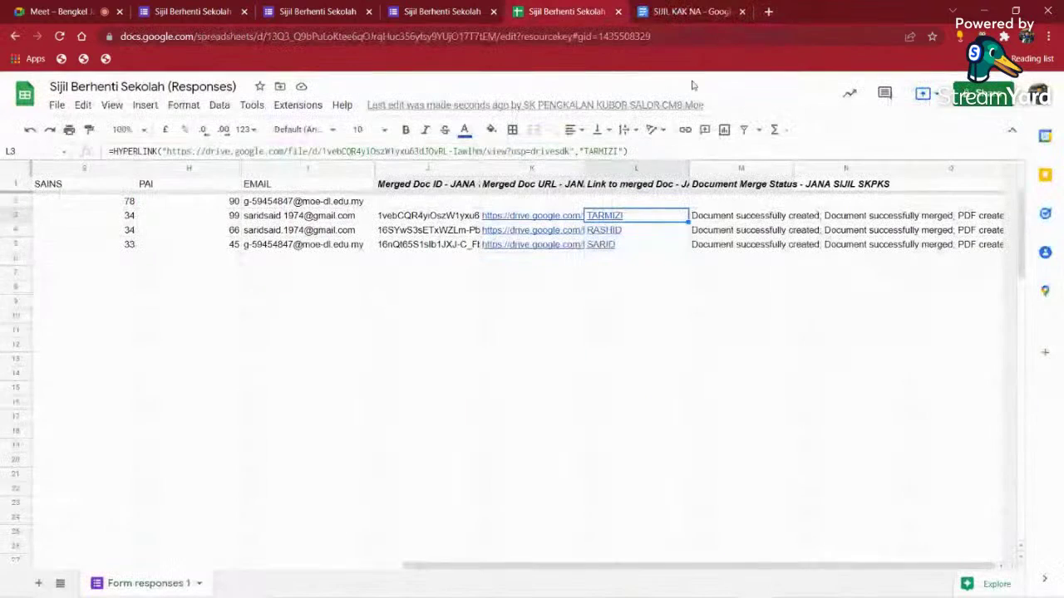
- Check each student's Tahun value, including D6 for the newest, then switch to the video meeting
left_click(525, 311)
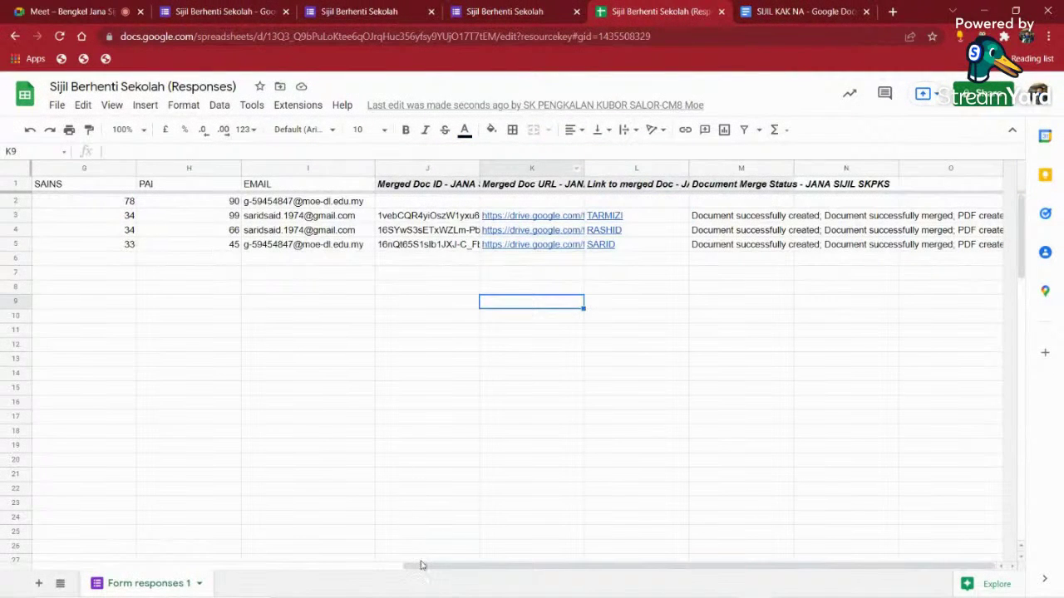
left_click_drag(415, 567, 81, 567)
left_click(202, 350)
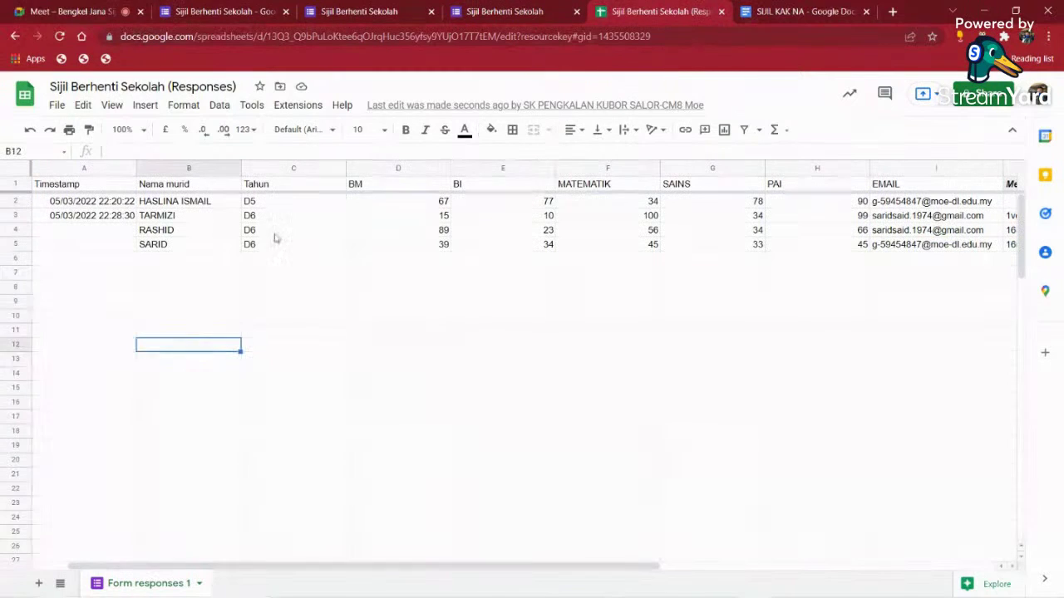
left_click(308, 232)
left_click(302, 306)
left_click(289, 220)
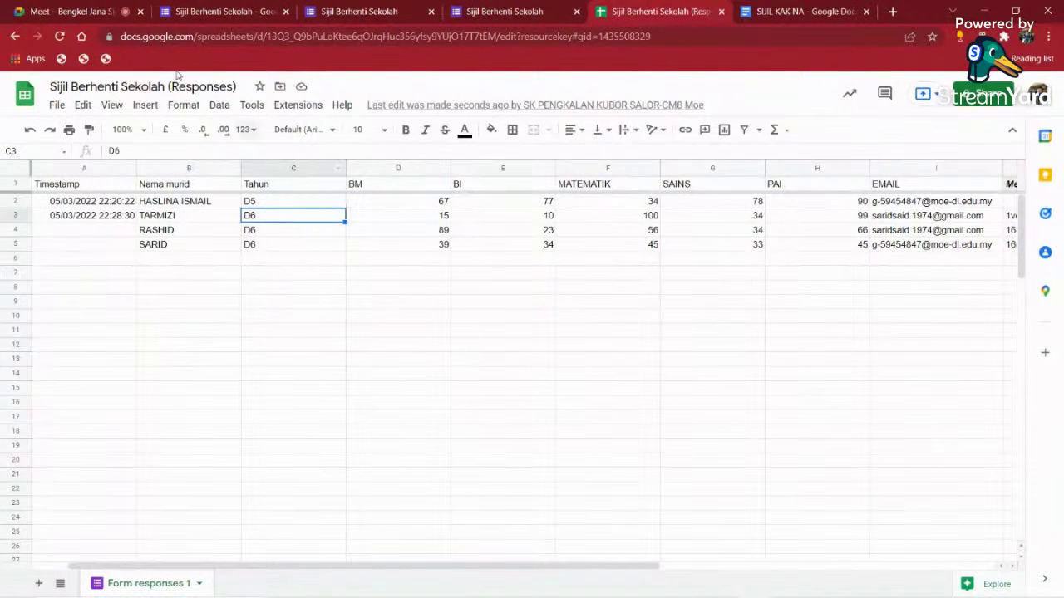
key("ctrl+1")
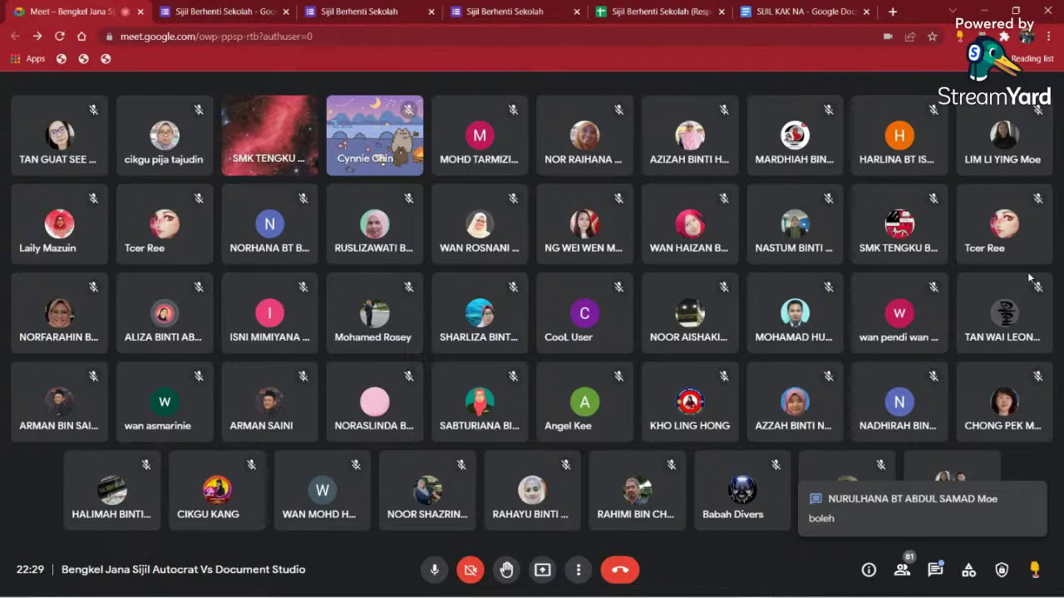
- Back in the responses sheet, select the EMAIL column and open its context menu
left_click(631, 10)
left_click_drag(487, 572, 745, 574)
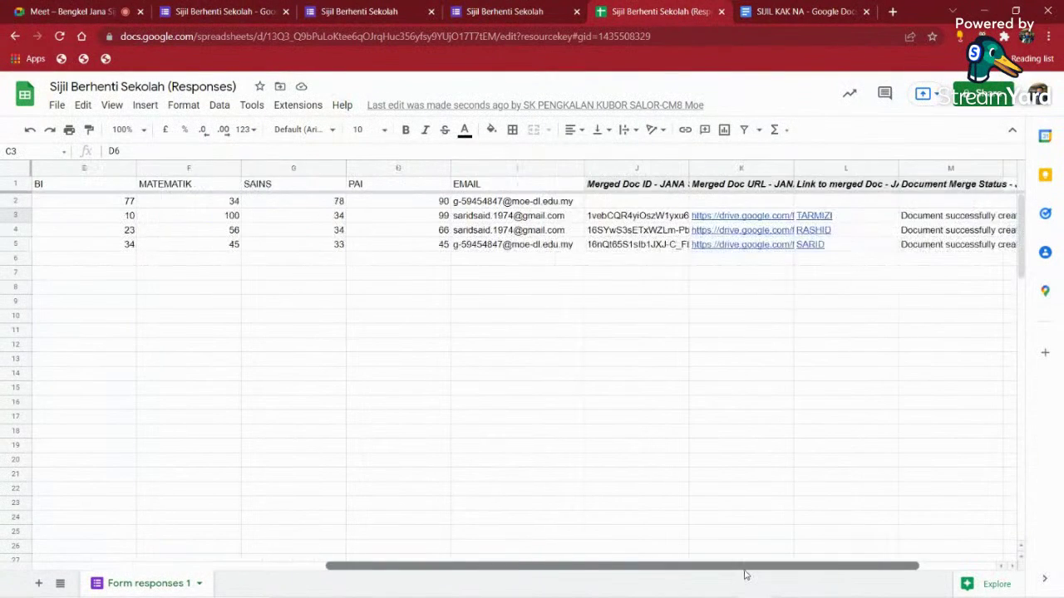
left_click(484, 172)
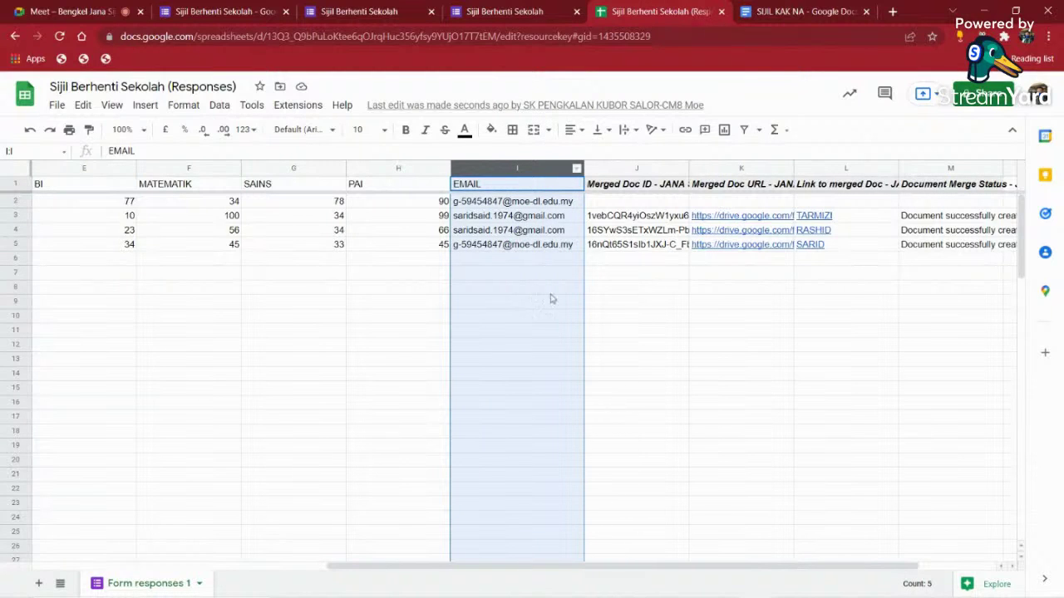
right_click(509, 169)
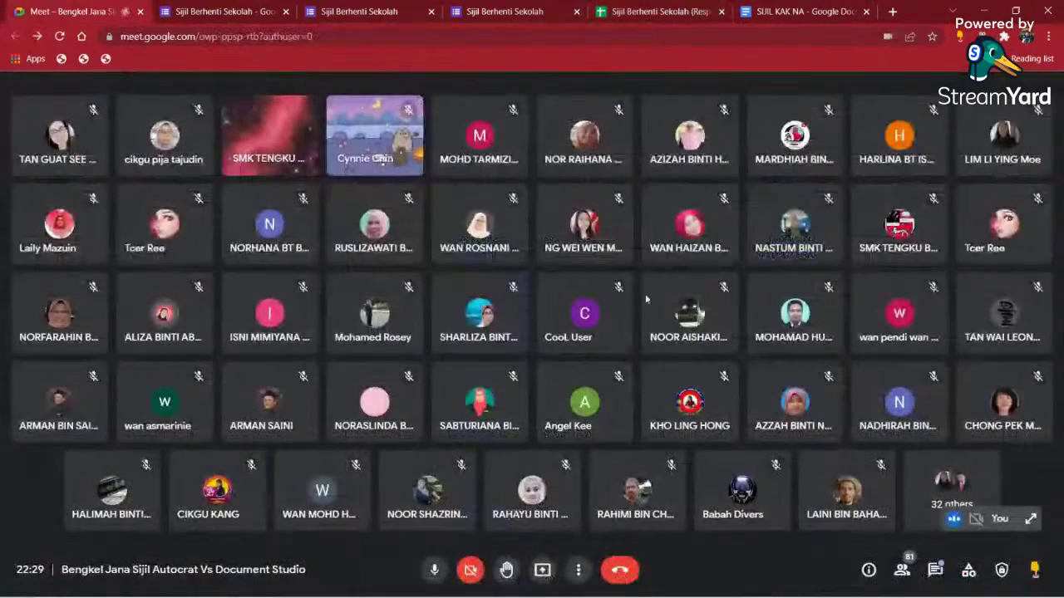
- Share the entire Screen 1 in Google Meet and return to the responses spreadsheet
left_click(98, 11)
left_click(542, 572)
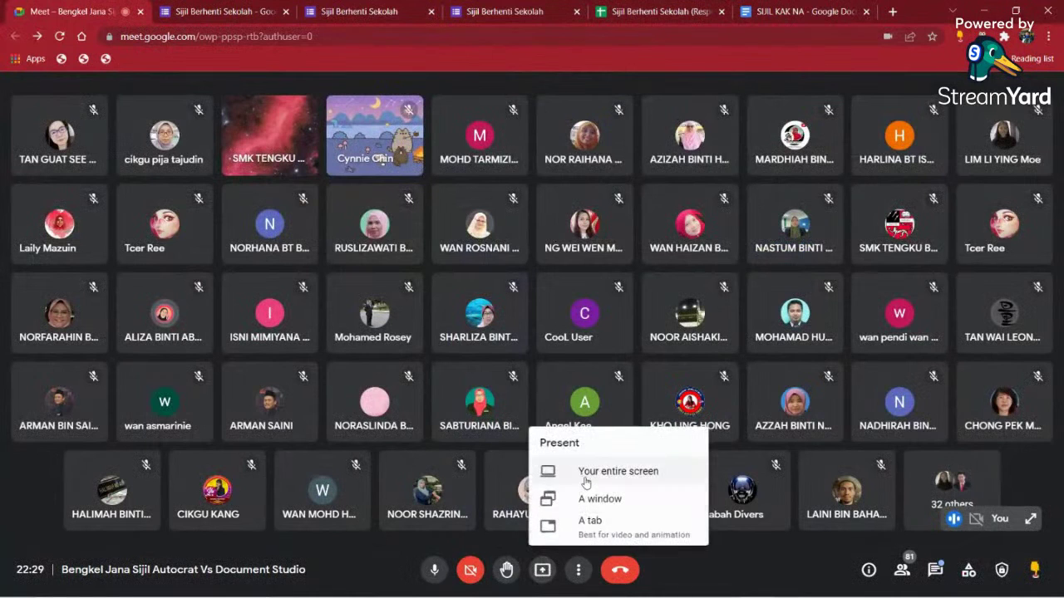
left_click(581, 470)
left_click(491, 227)
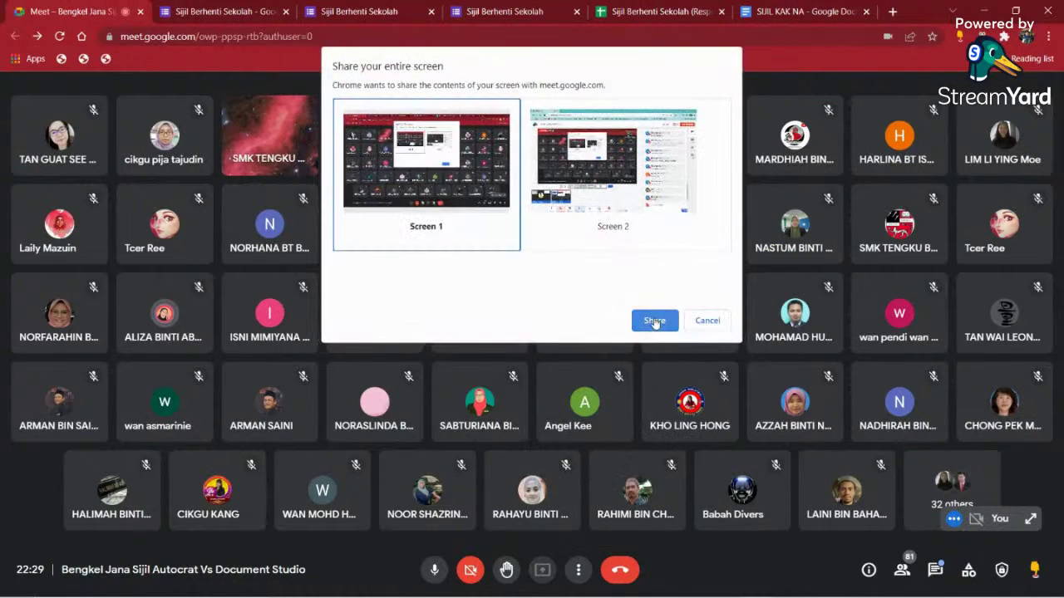
left_click(654, 320)
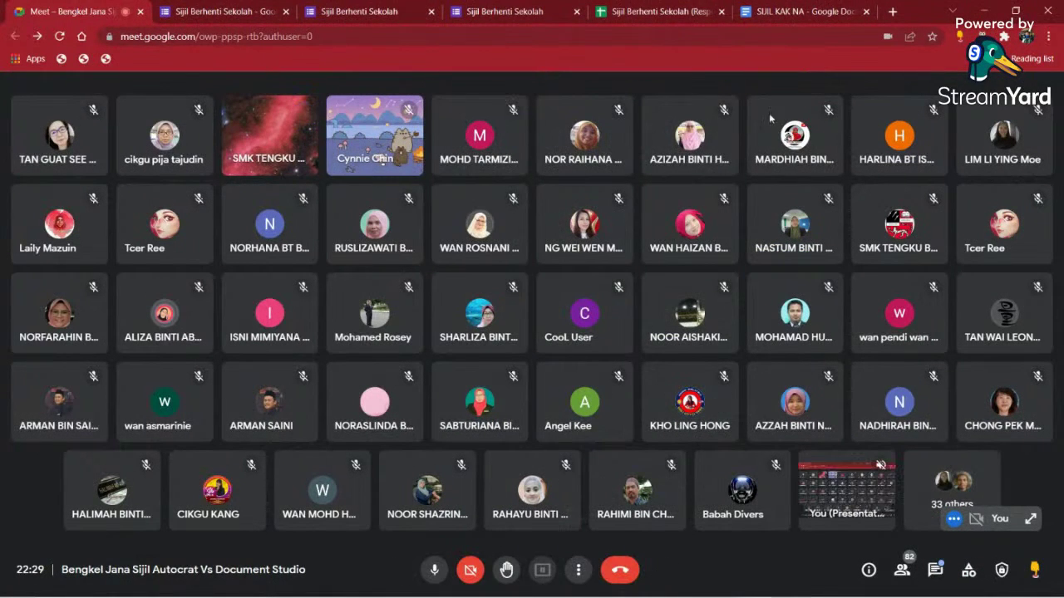
left_click(673, 11)
left_click(640, 355)
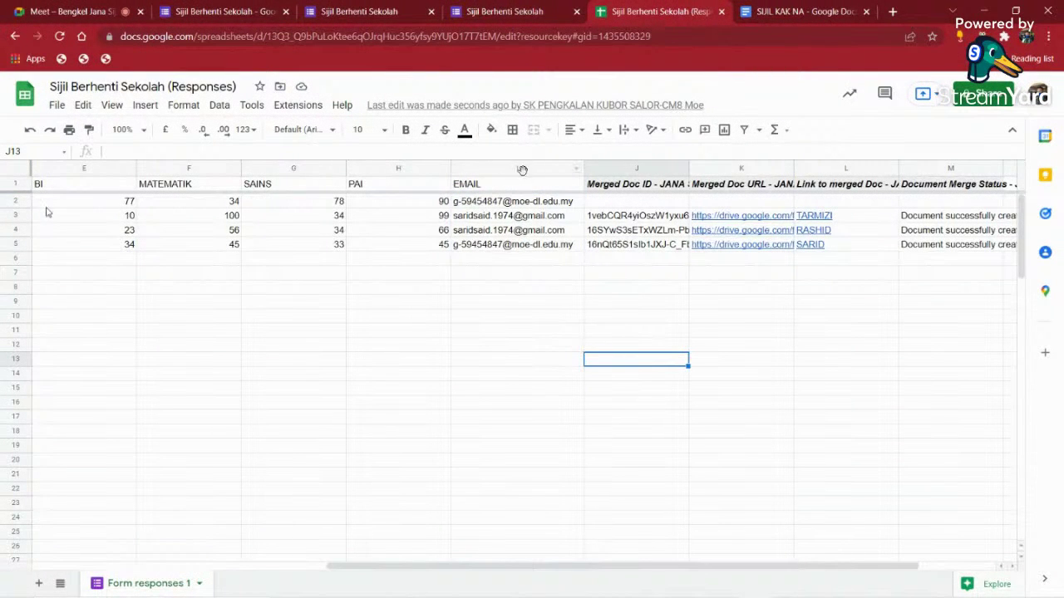
- Insert a column left of EMAIL and give it the header 'Status' in I1
left_click(522, 170)
right_click(522, 169)
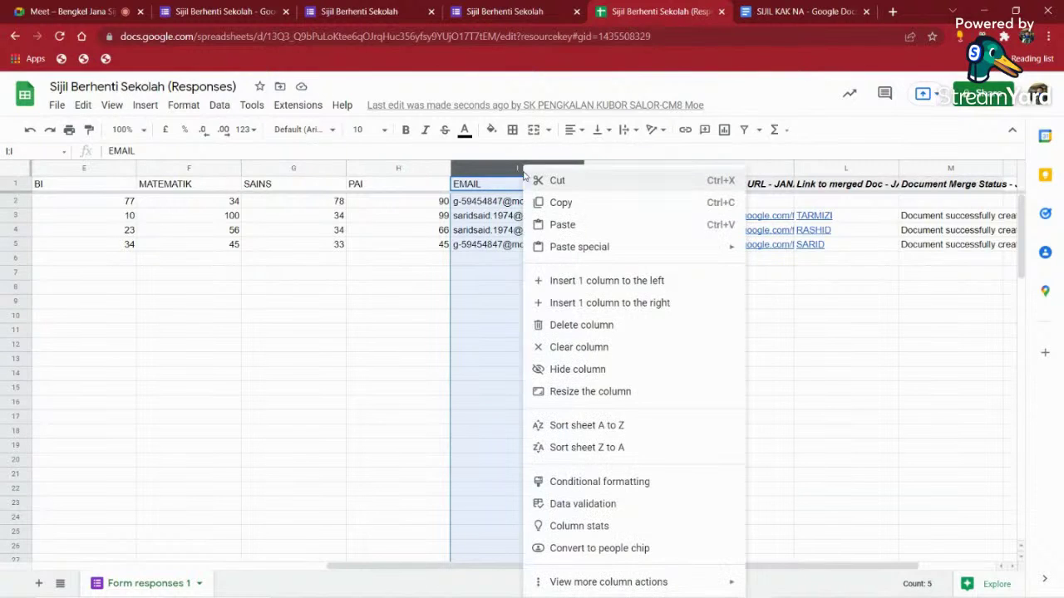
left_click(599, 280)
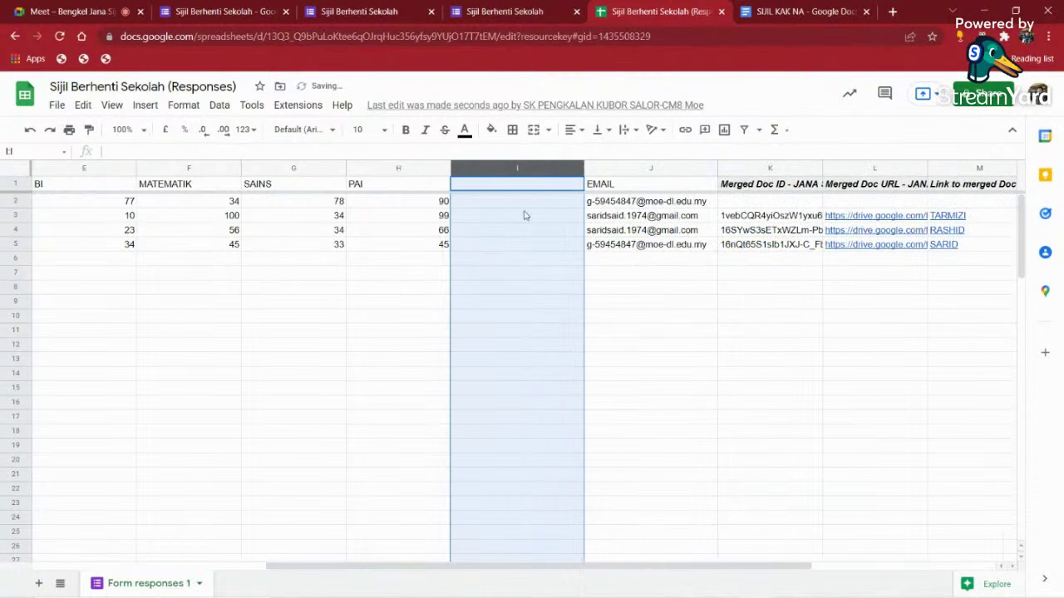
left_click(510, 186)
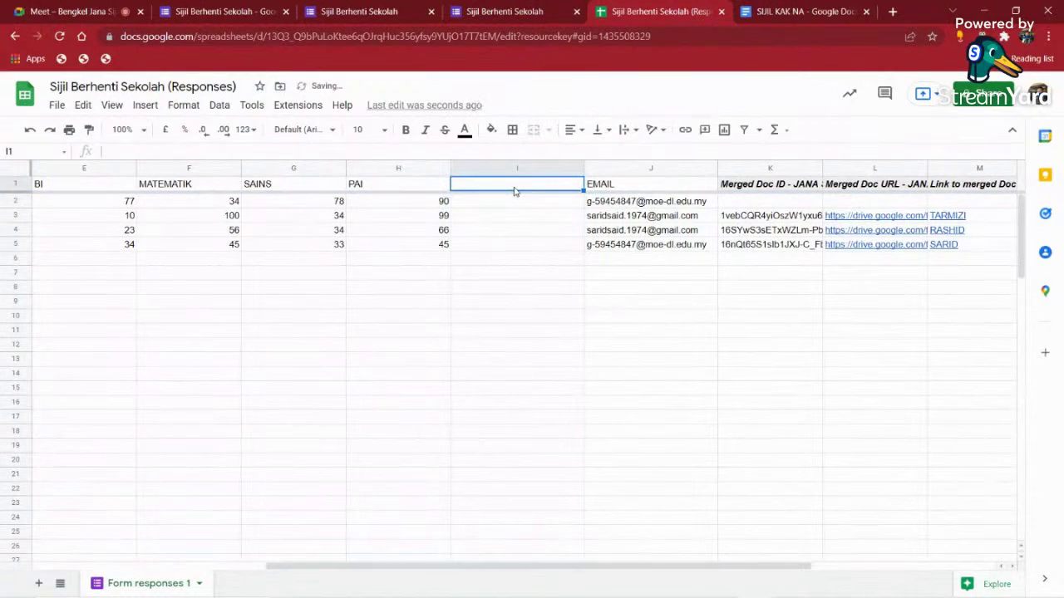
type("Stat")
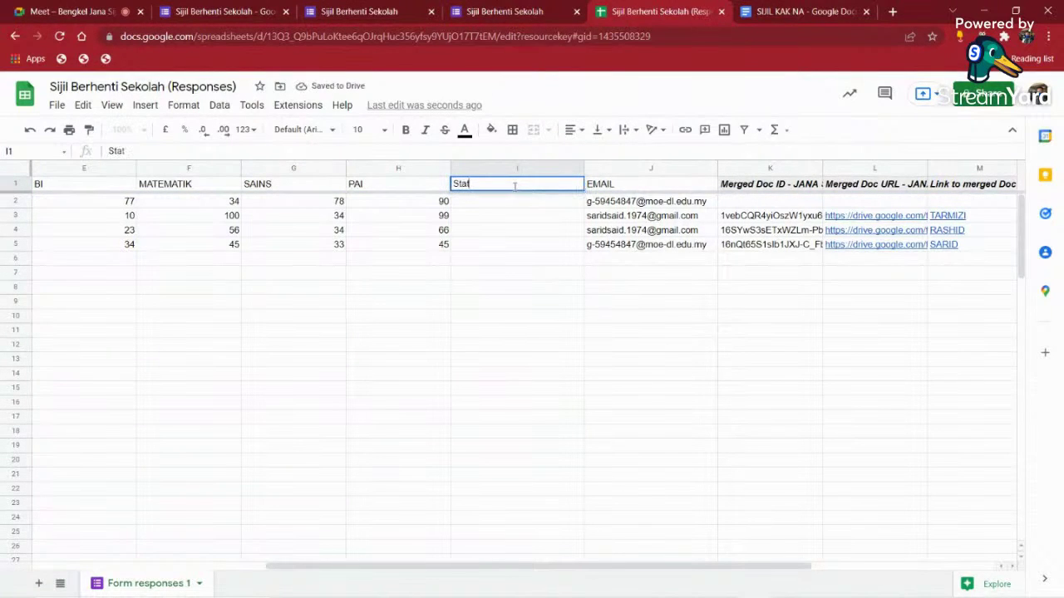
type("us")
key("Return")
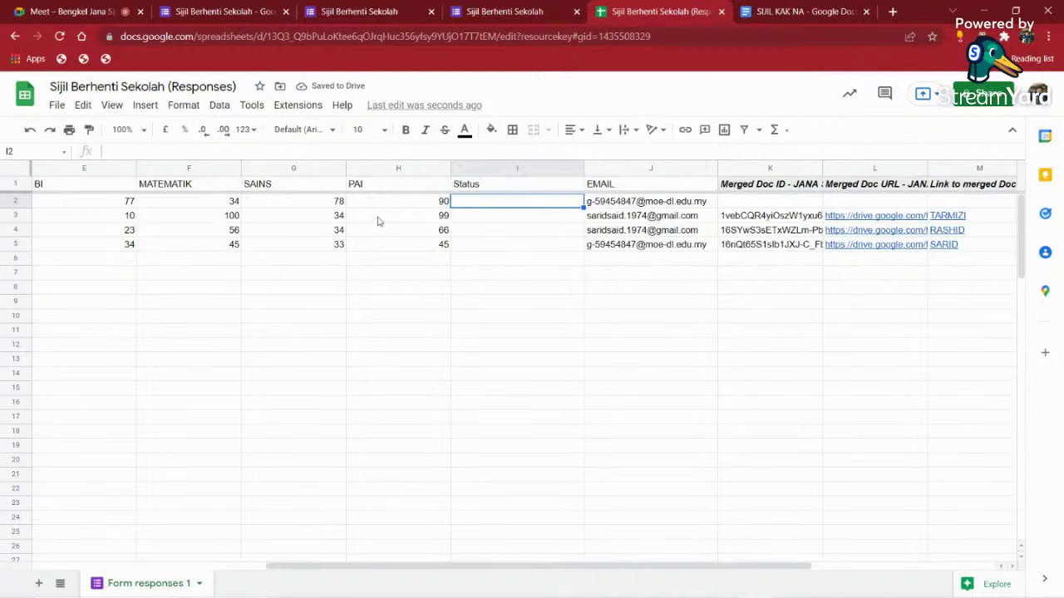
- Review the first students' subject marks and select I2 under Status
left_click_drag(558, 565, 449, 565)
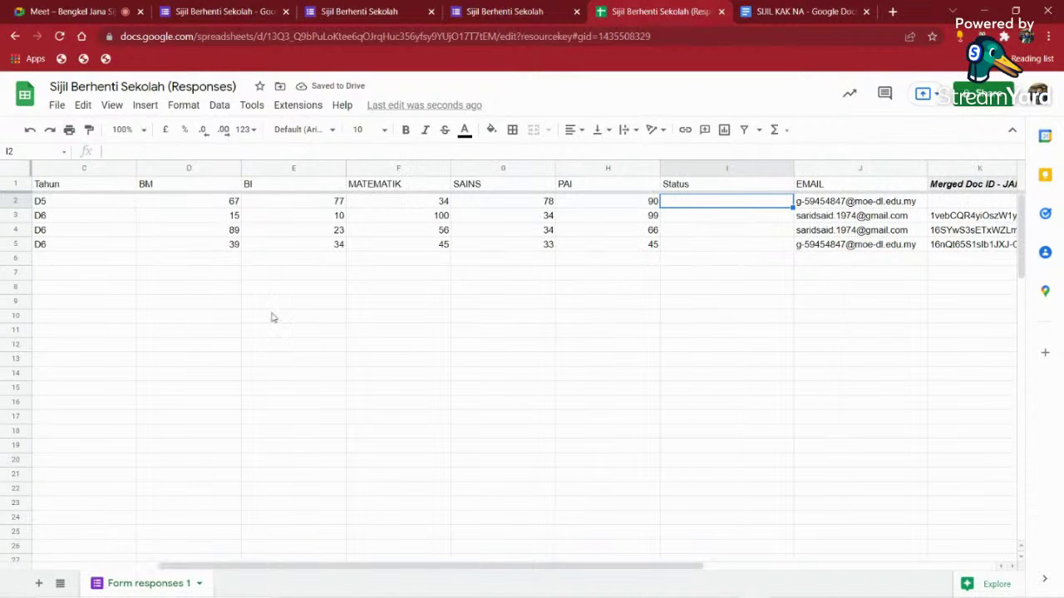
left_click_drag(198, 206, 632, 225)
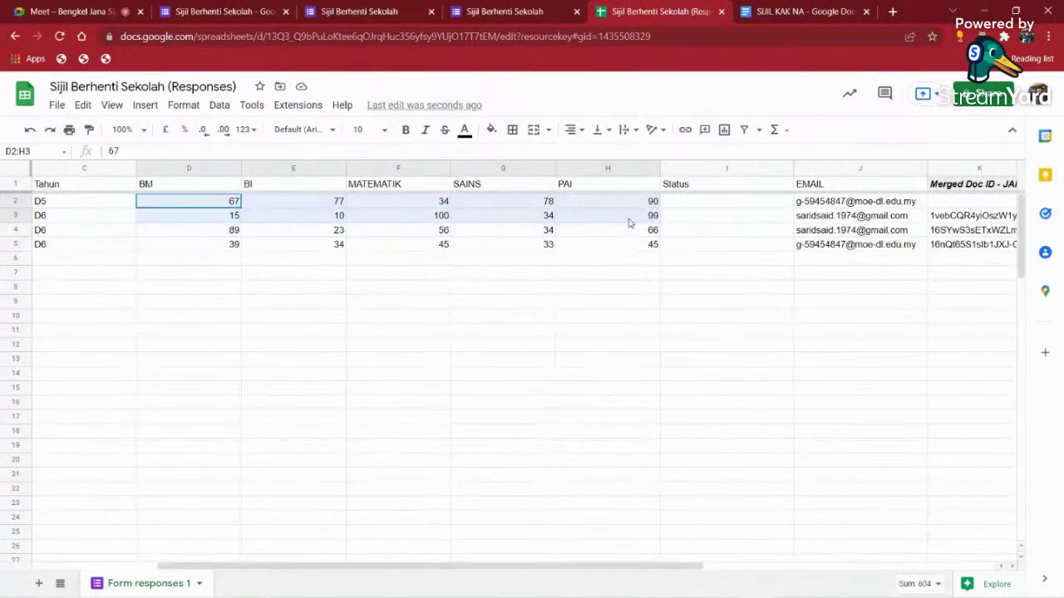
left_click(689, 201)
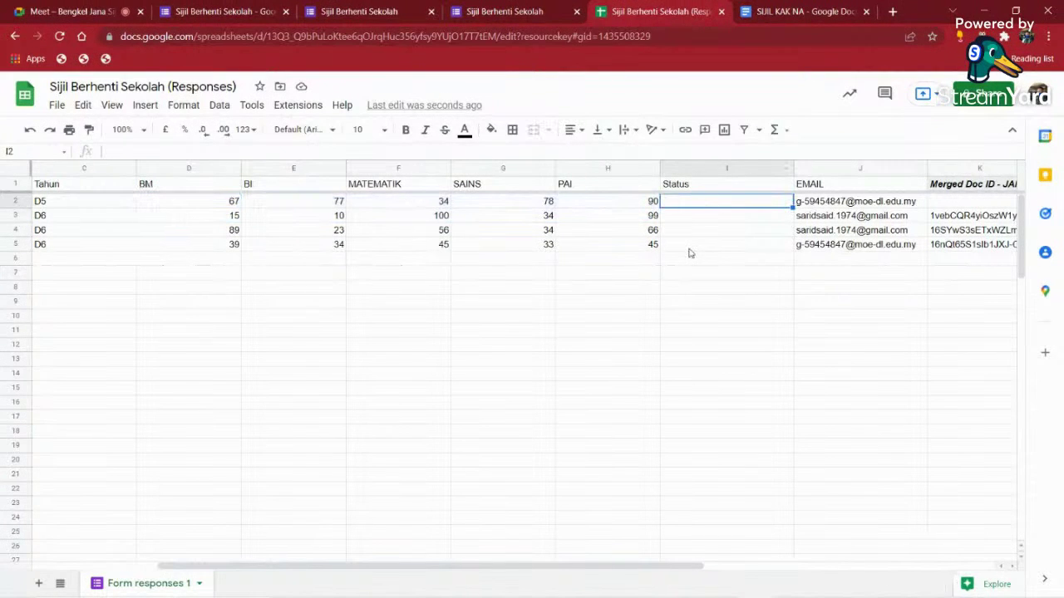
- Enter =AVERAGE(D2:H2) in I2 and accept the suggested auto-fill down the column
type("=a")
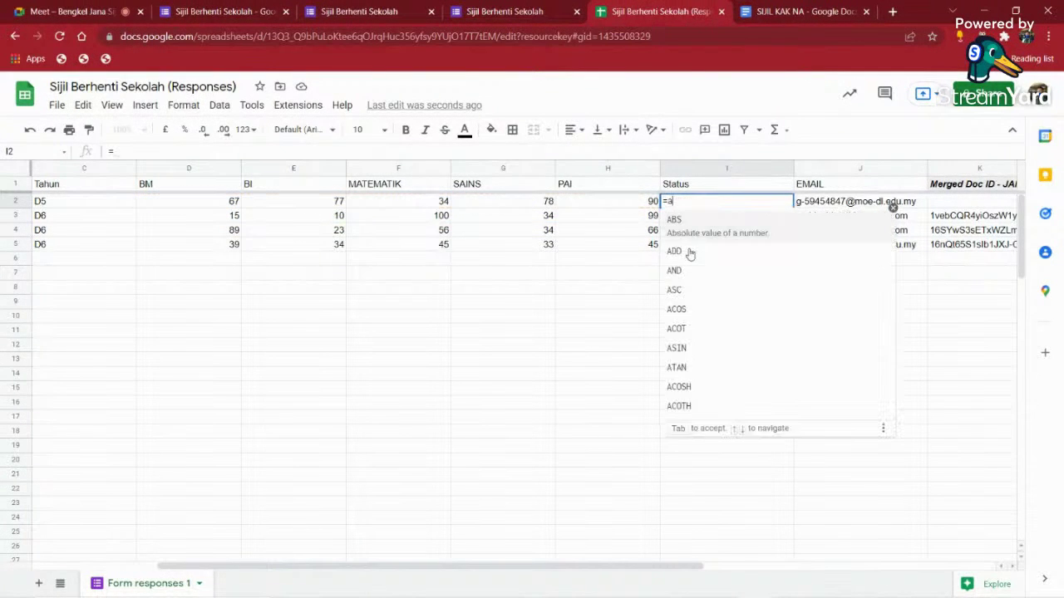
type("v")
left_click(689, 252)
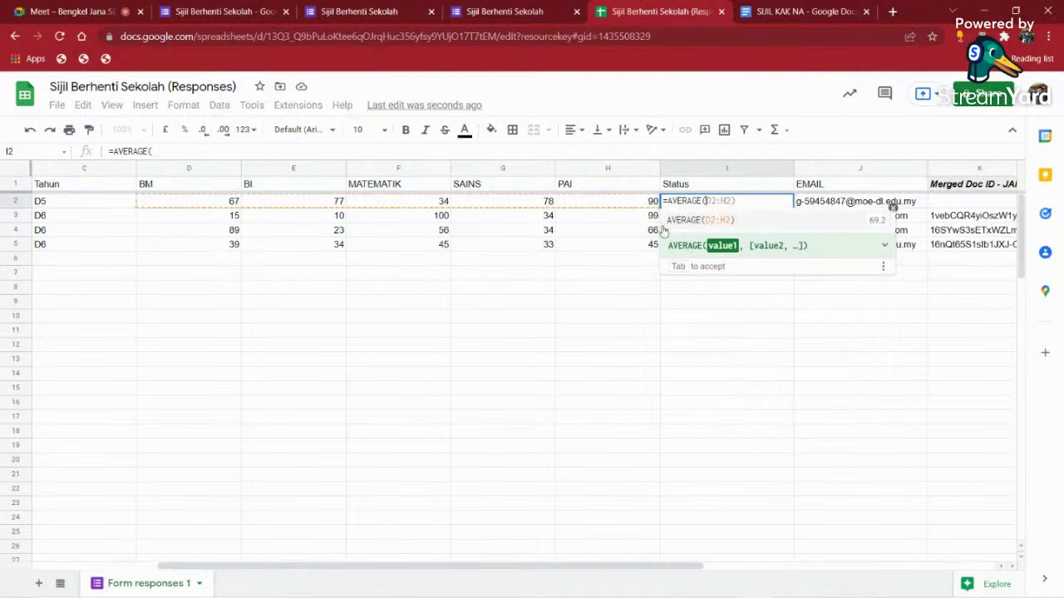
left_click_drag(646, 207, 221, 206)
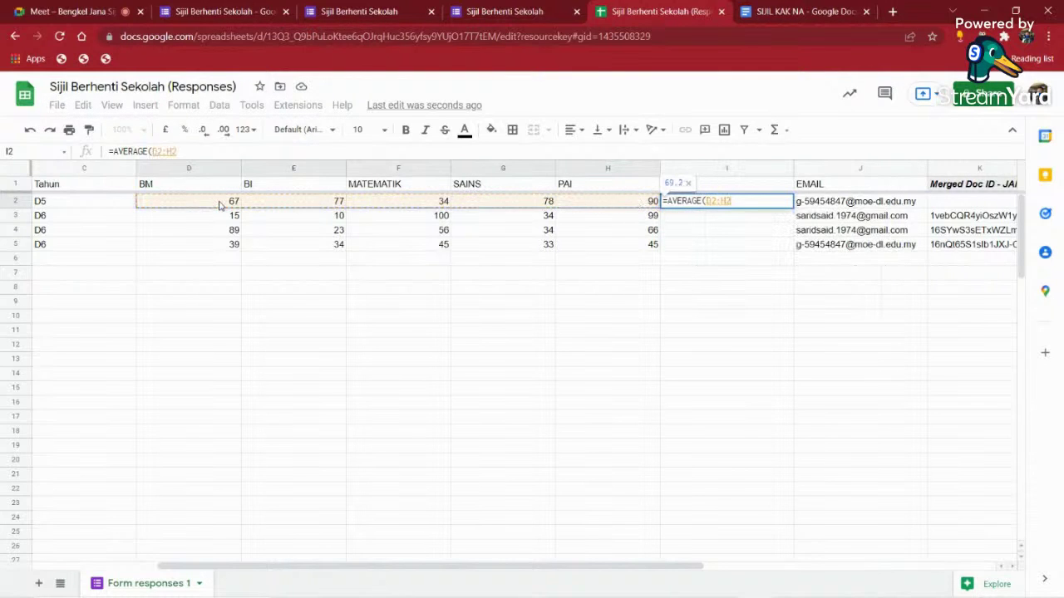
key("Return")
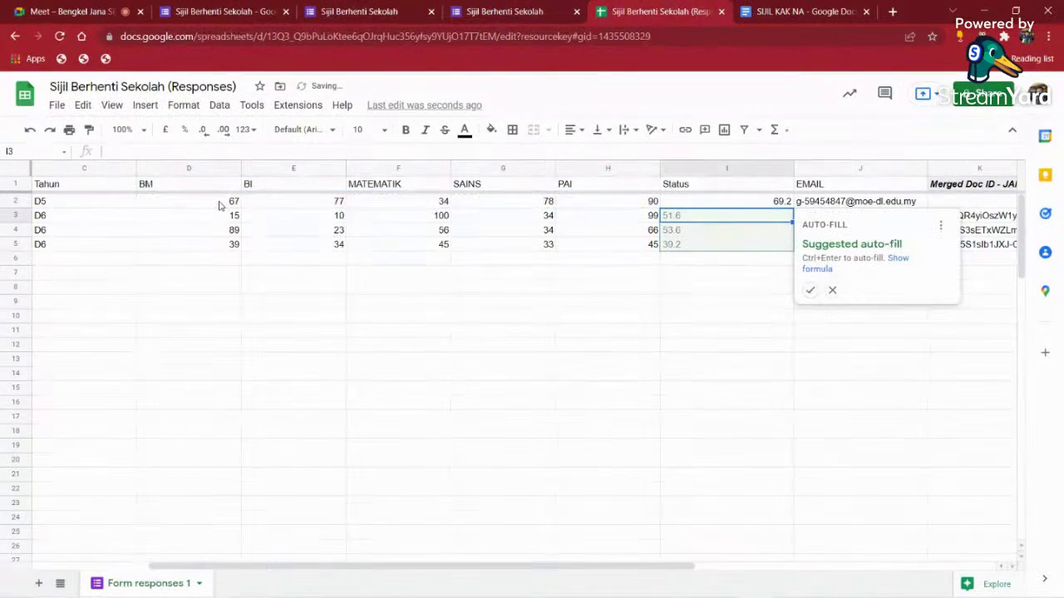
left_click(810, 291)
left_click(790, 362)
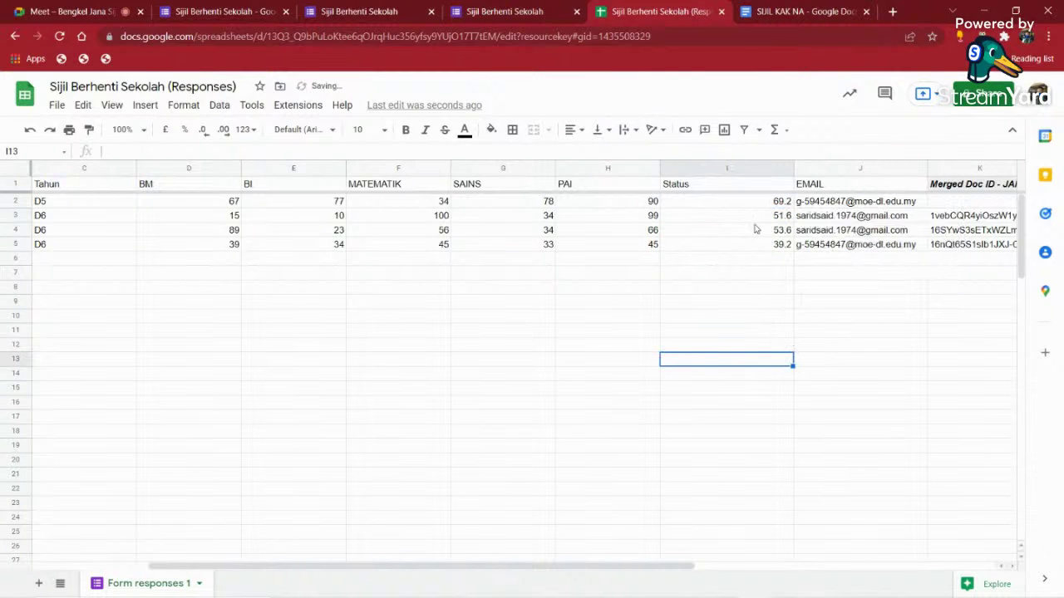
- Centre-align the whole Status column
left_click(750, 203)
left_click_drag(750, 203, 753, 243)
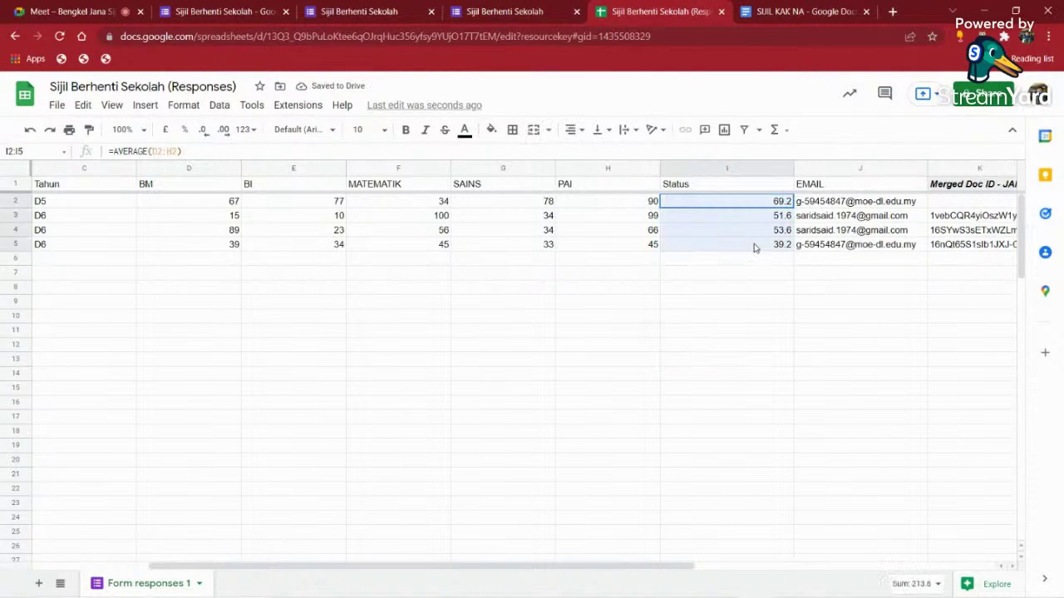
left_click(723, 168)
left_click(570, 130)
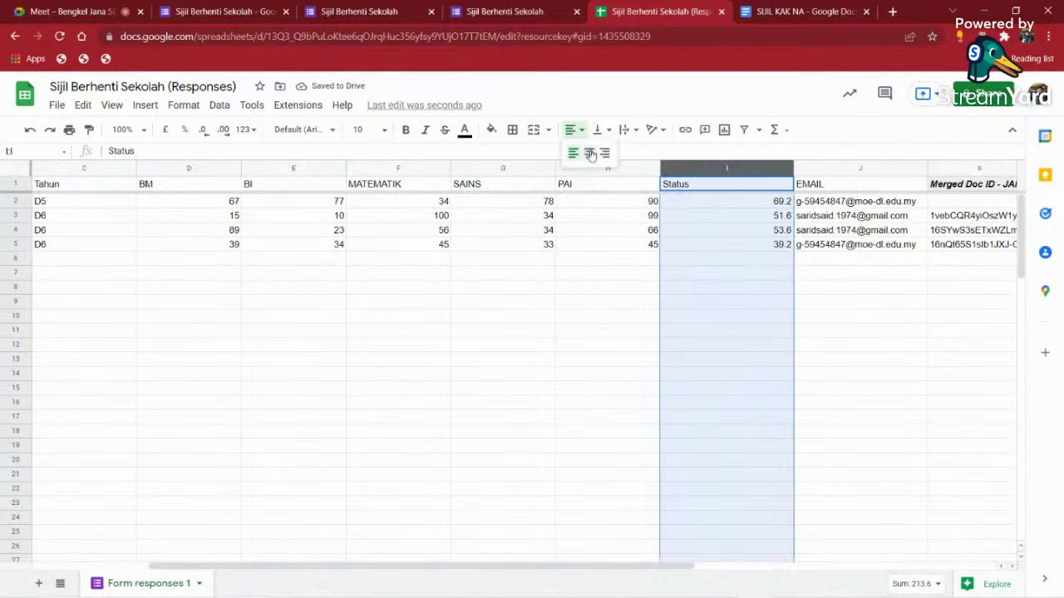
left_click(591, 156)
left_click(771, 326)
- Inspect the computed averages and the formula in I2
left_click(755, 207)
left_click(752, 247)
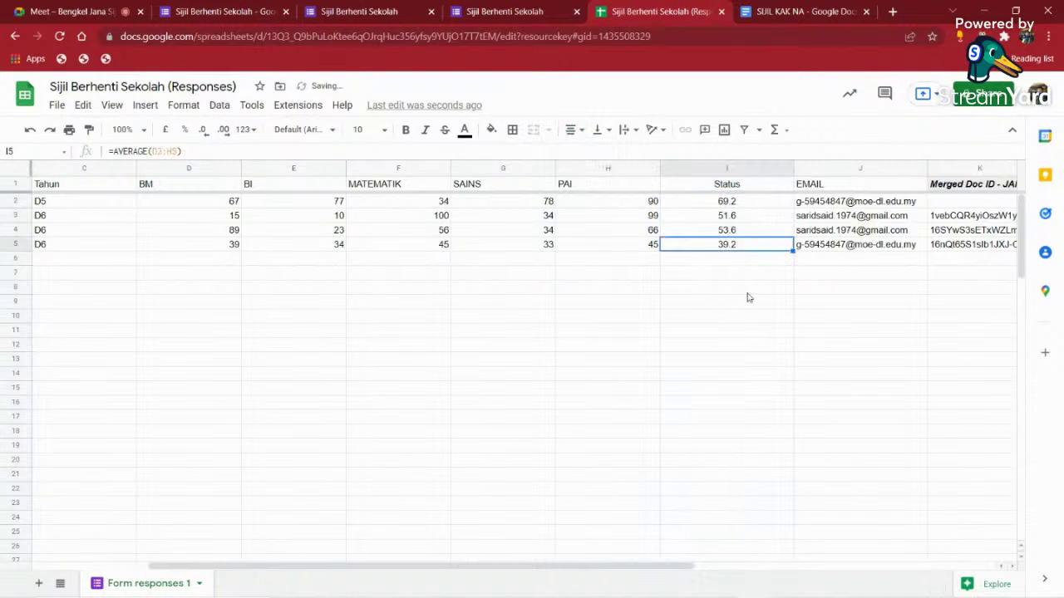
left_click(744, 296)
left_click(753, 206)
left_click(735, 319)
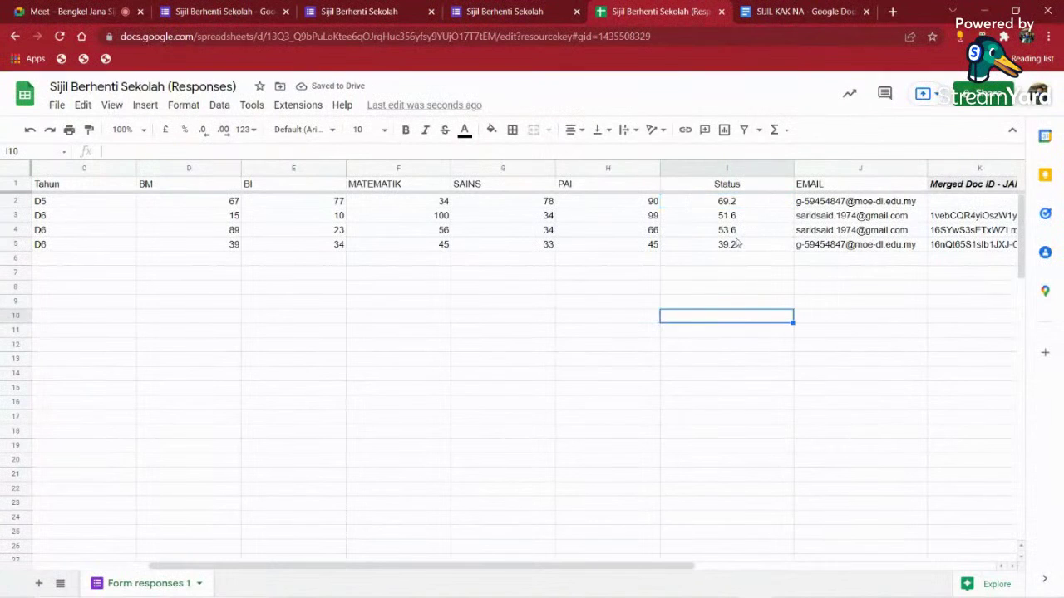
left_click(131, 272)
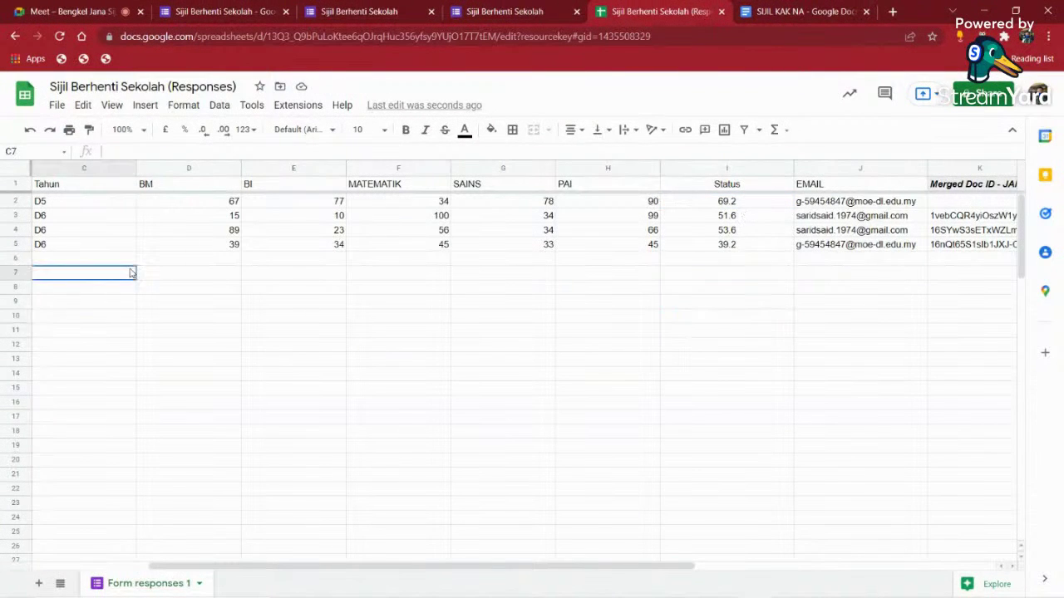
left_click(368, 302)
left_click(447, 371)
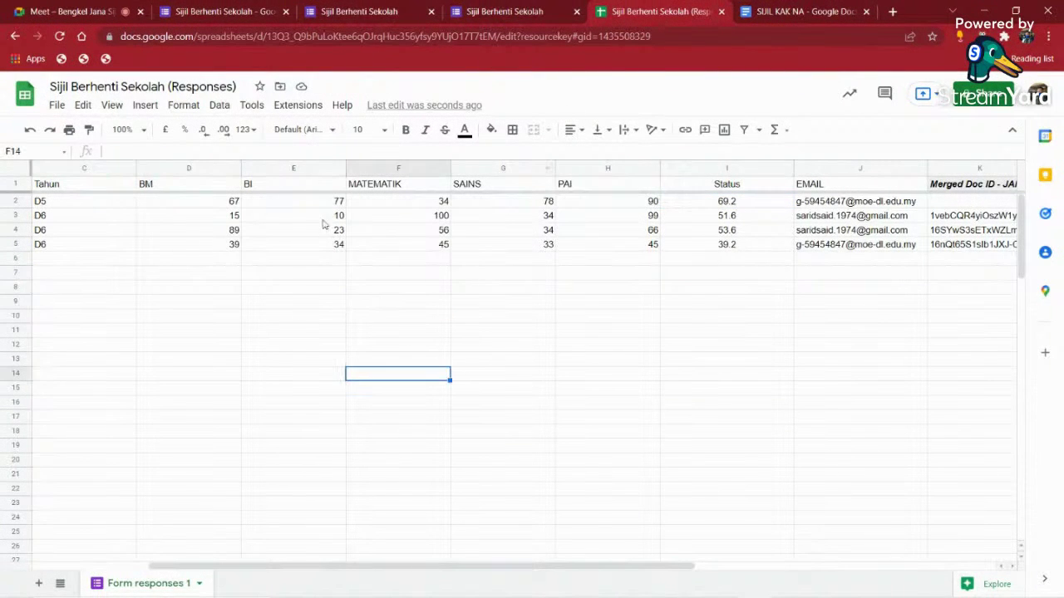
- Delete the averages from I2:I8, leaving the Status column empty, and reselect I2
left_click_drag(719, 262, 733, 408)
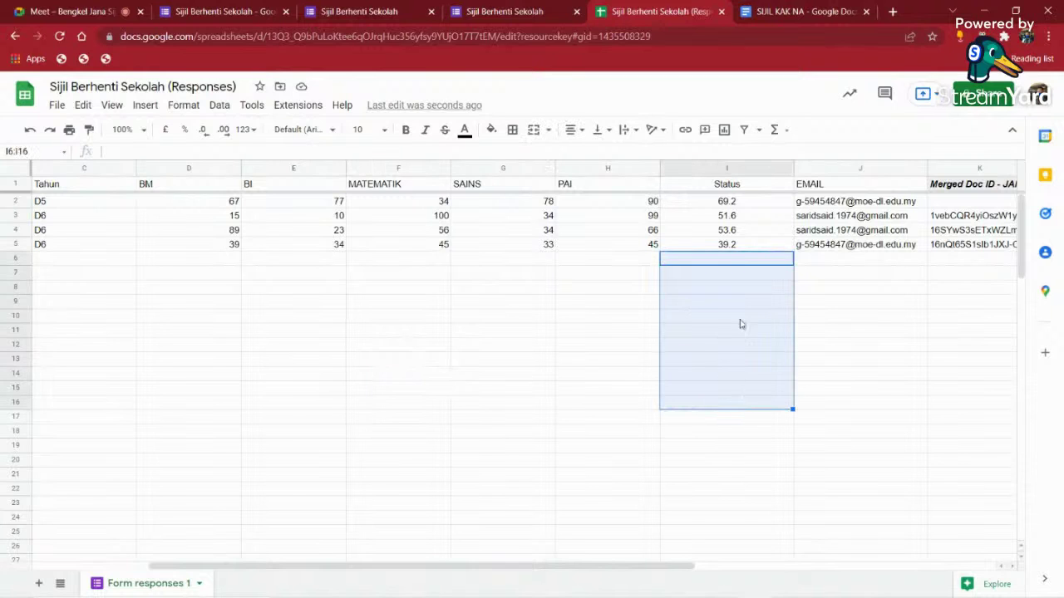
left_click_drag(743, 202, 742, 301)
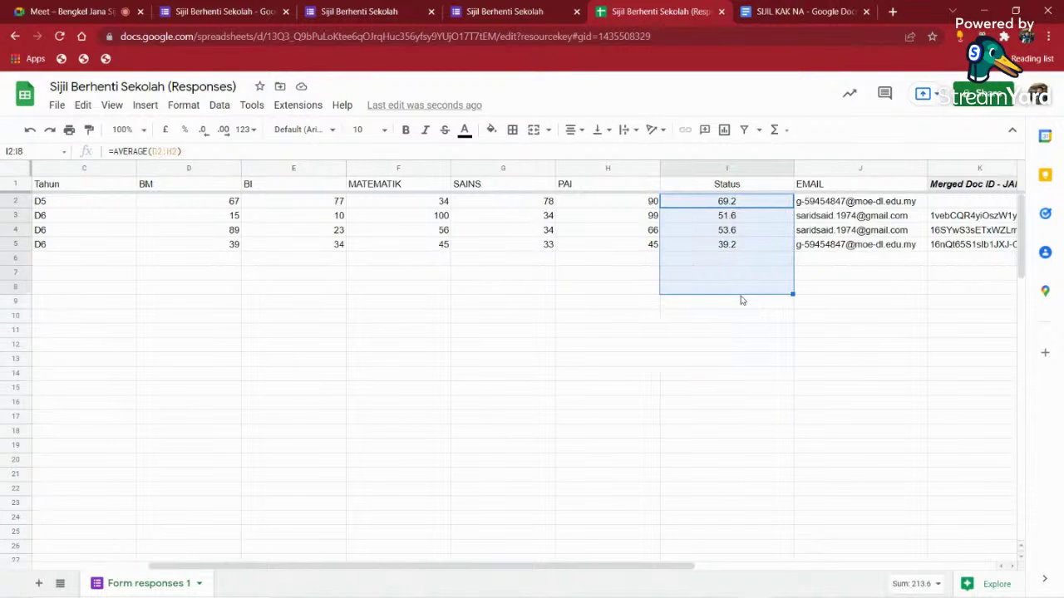
key("Delete")
left_click(732, 202)
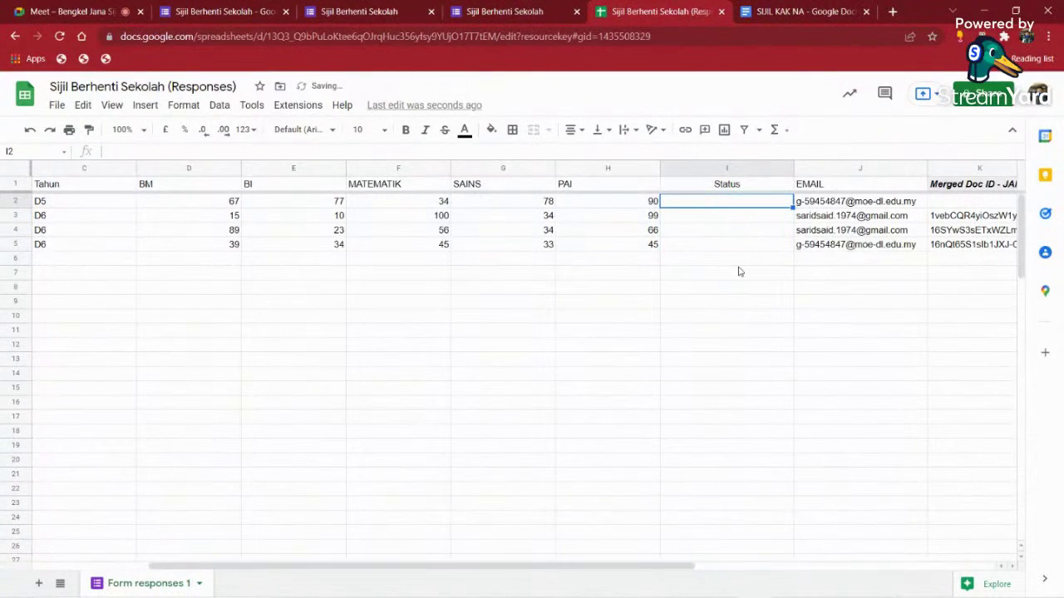
- Start an =AVERAGE( formula in cell I2, correcting the mistyped =arr entry first
type("=arra")
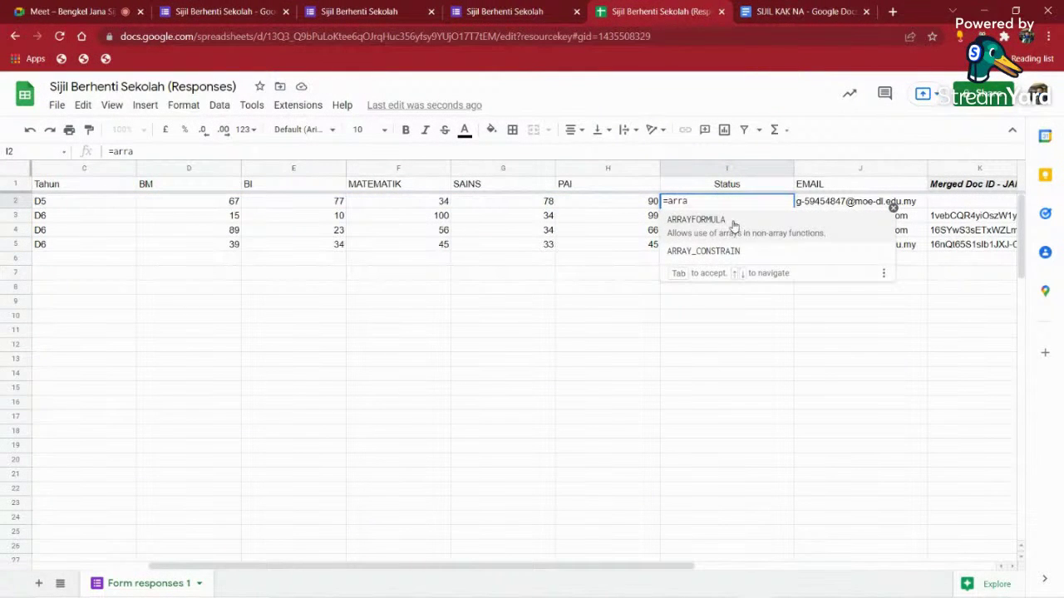
key("BackSpace")
key("BackSpace")
key("BackSpace")
key("BackSpace")
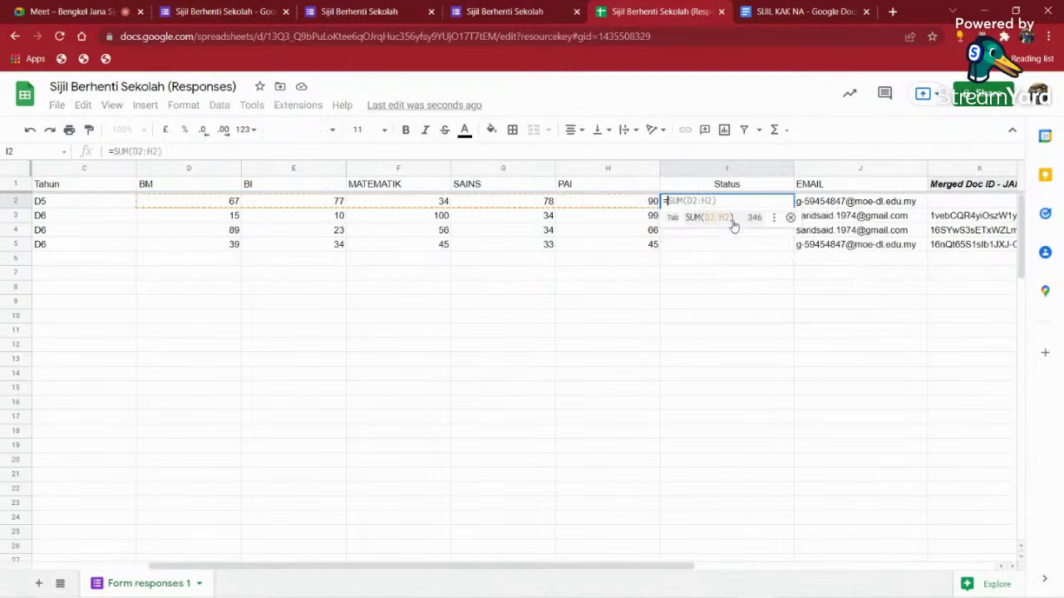
type("av")
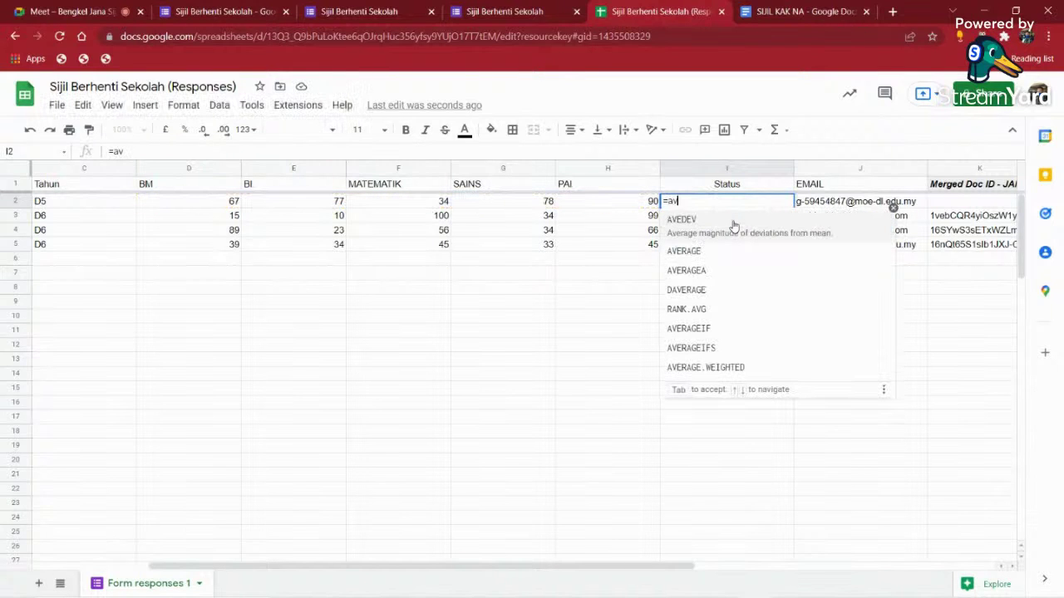
left_click(710, 249)
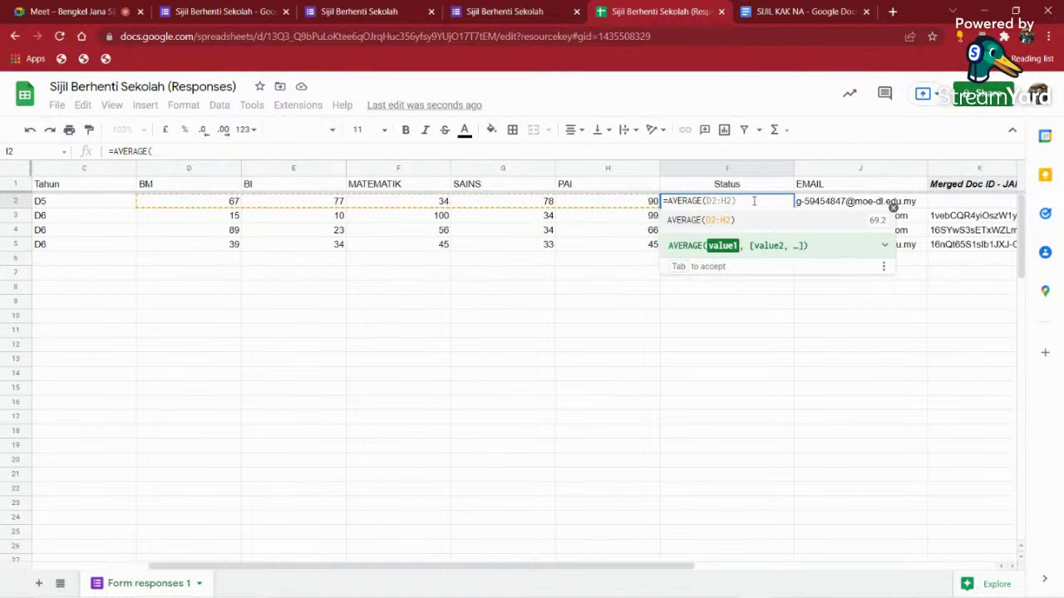
- Enter =AVERAGE(D2:H2) in I2, then try wrapping it in ARRAYFORMULA
key("Tab")
key("Return")
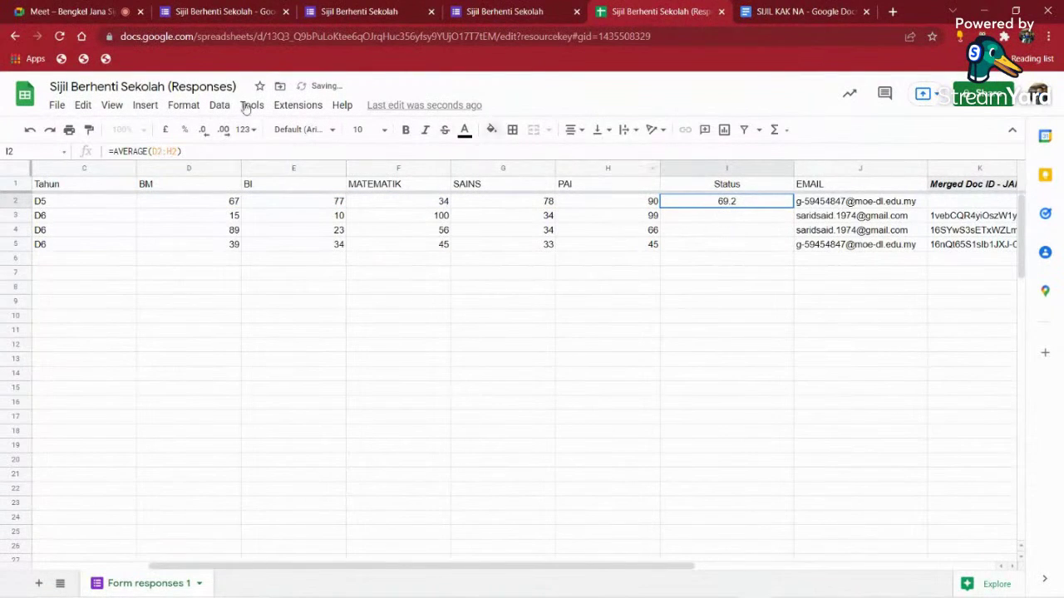
left_click(114, 150)
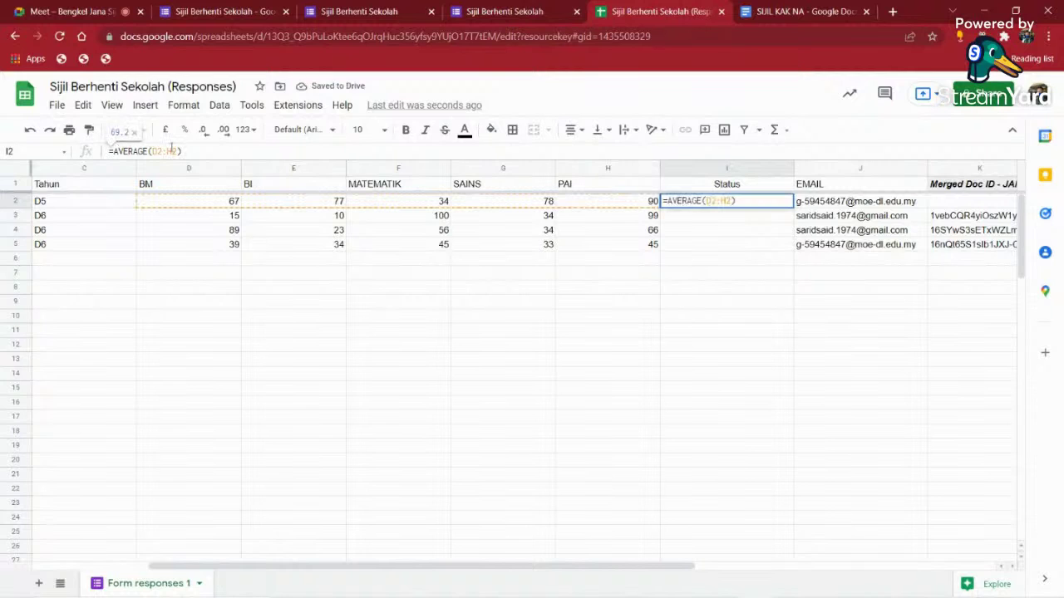
type("arrayf")
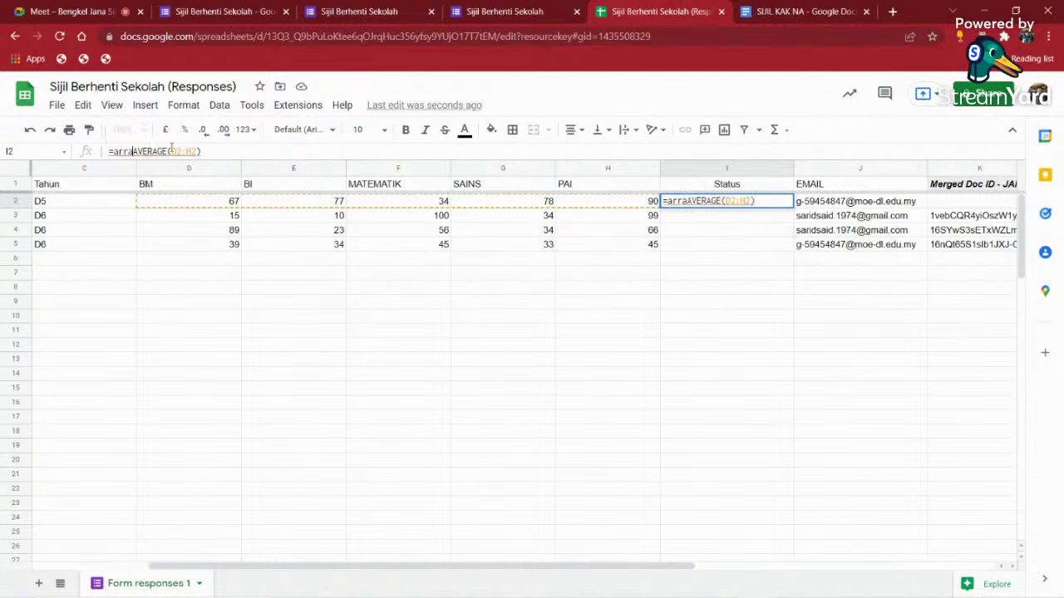
type("ormula(")
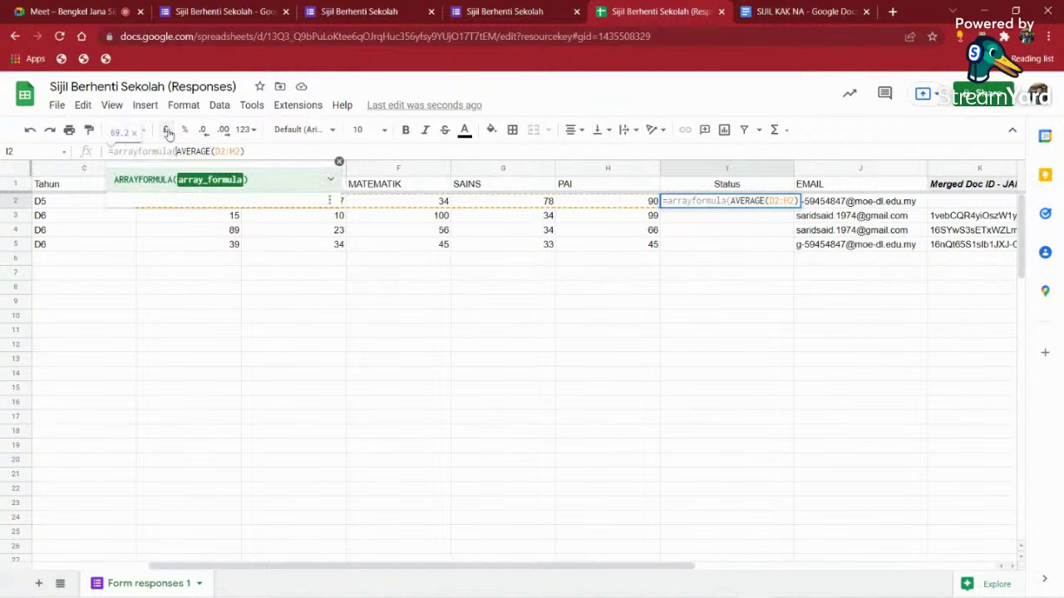
left_click(226, 150)
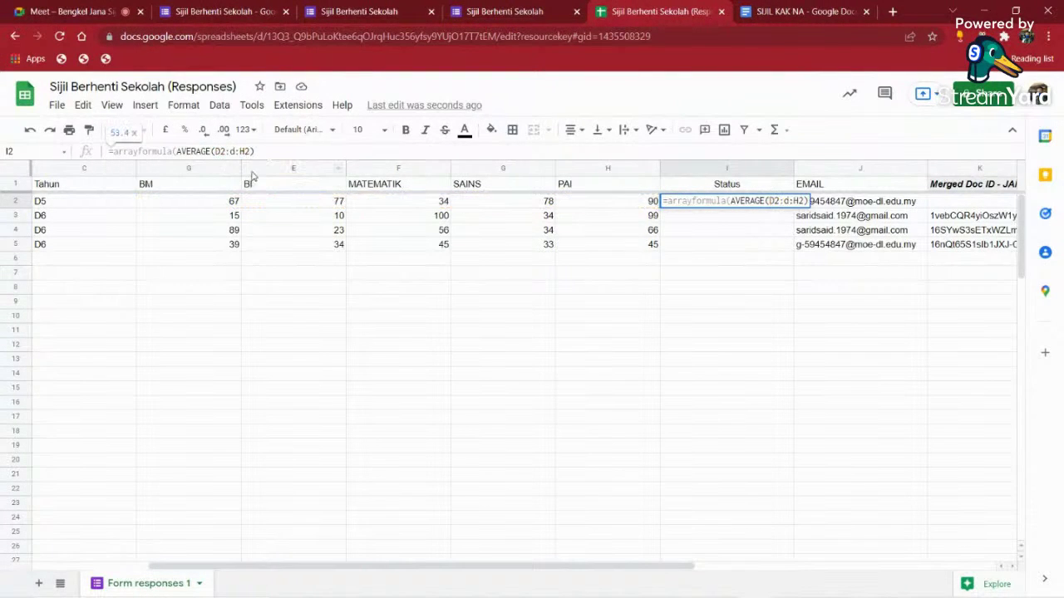
type(":d")
left_click(251, 150)
type(":h")
key("Return")
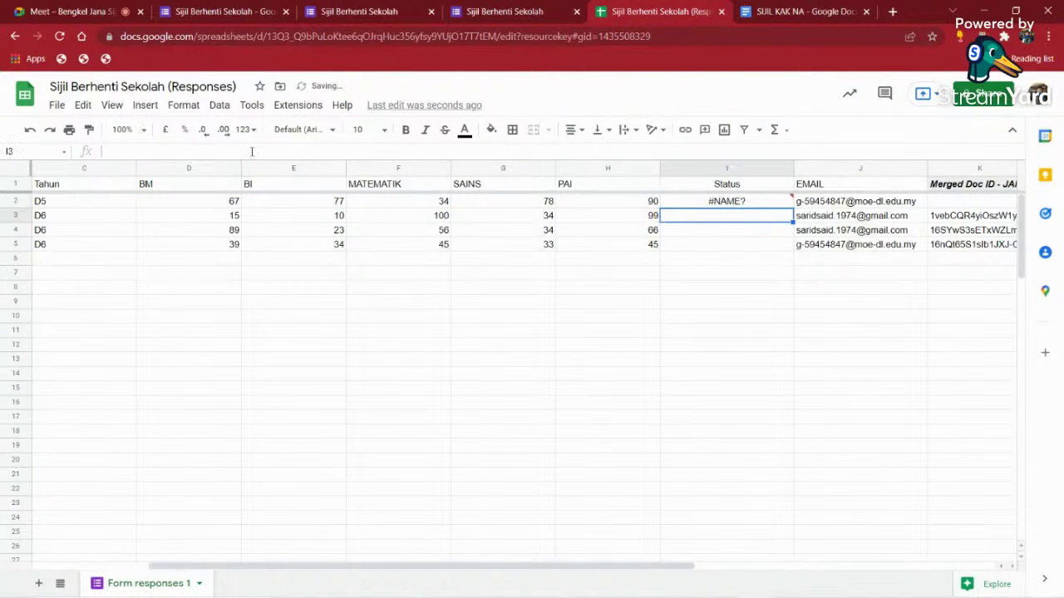
- Remove the ARRAYFORMULA wrapper from I2 and restore the formula's leading equals sign
left_click(684, 203)
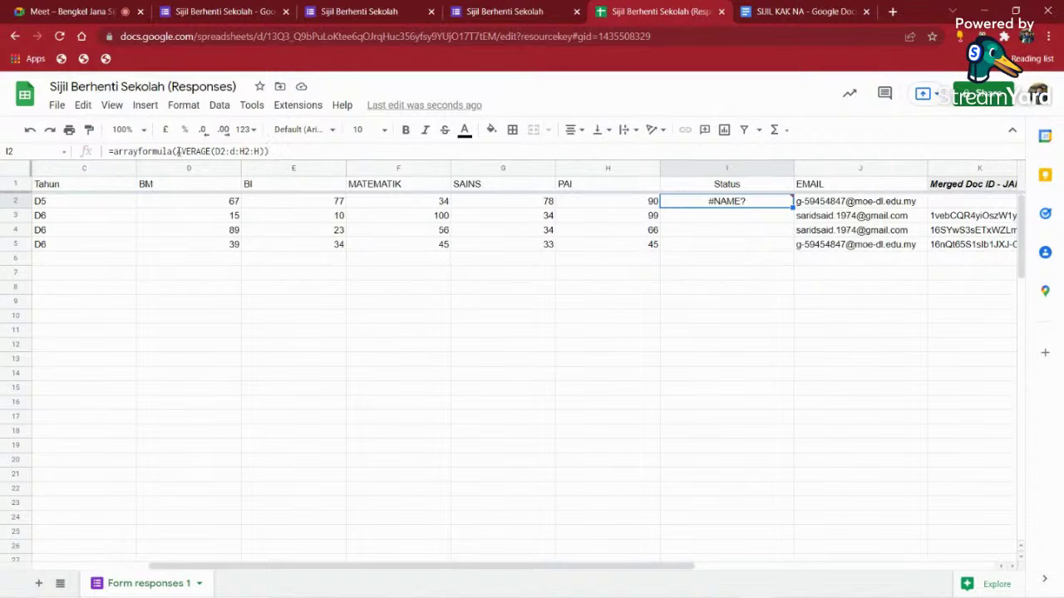
left_click_drag(178, 152, 101, 158)
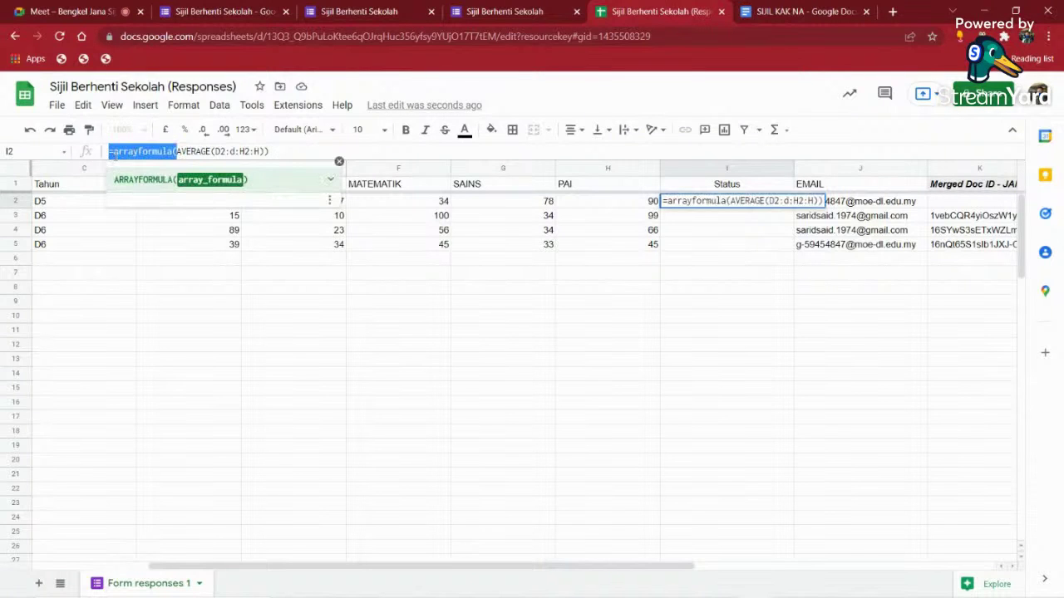
key("BackSpace")
left_click(731, 321)
left_click(713, 208)
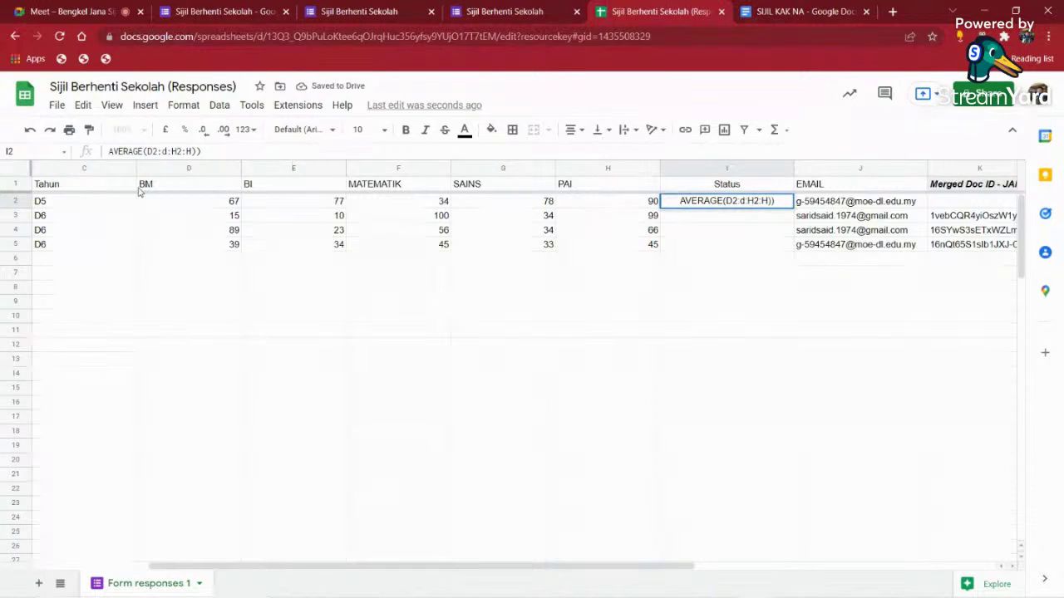
key("F2")
key("Home")
type("=")
key("Return")
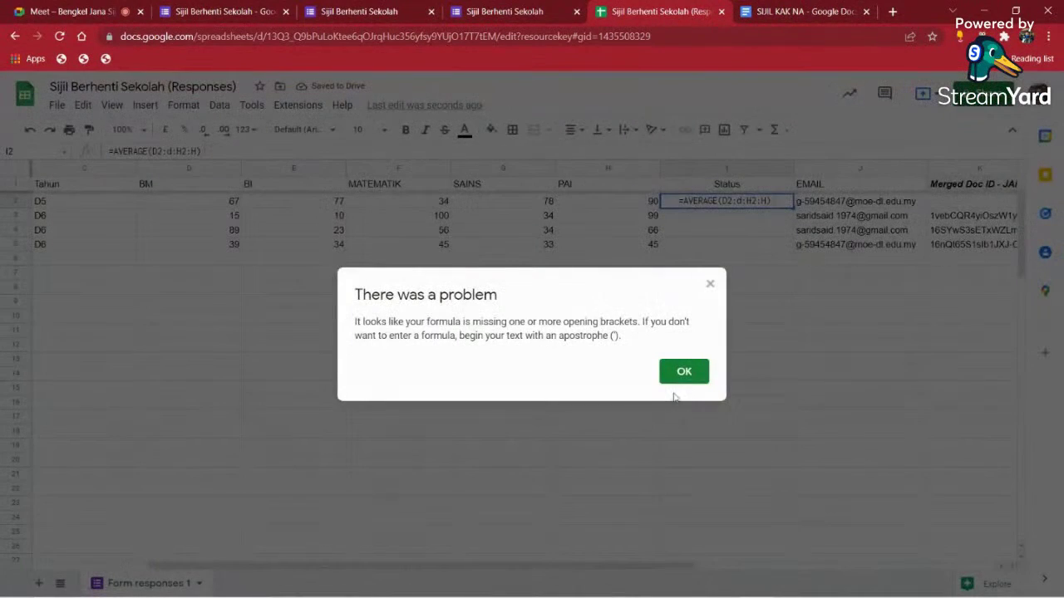
left_click(683, 374)
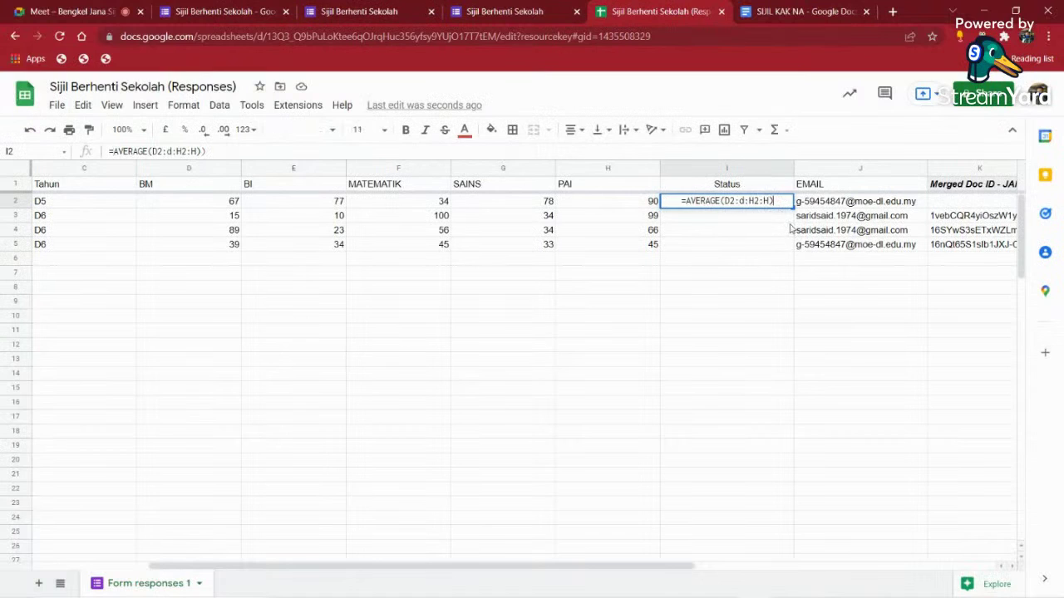
left_click(797, 347)
- Rebuild I2 as =AVERAGE(D2:H2) to clear the #NAME? error
left_click(734, 203)
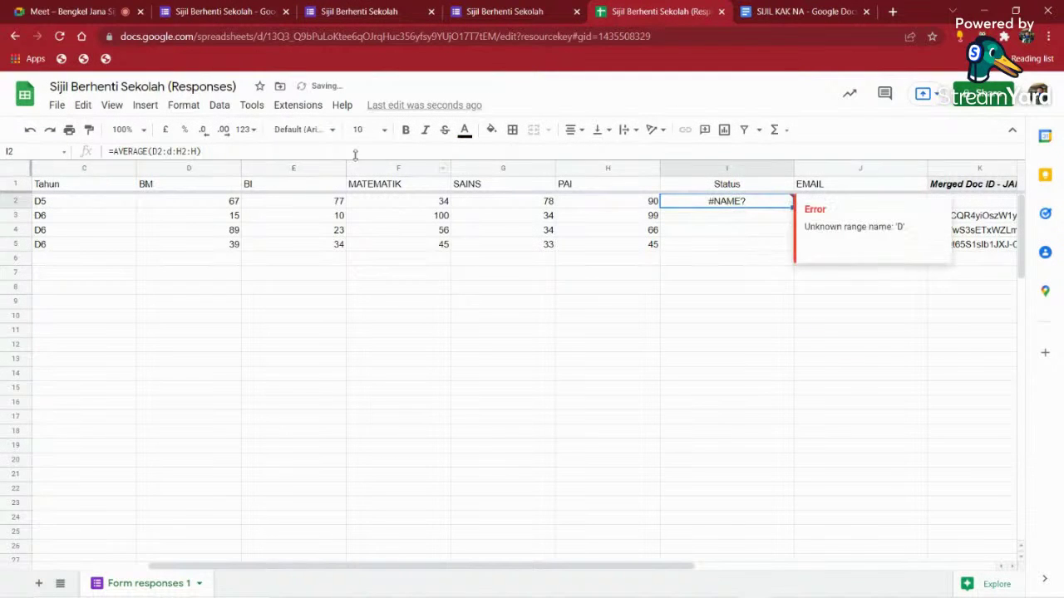
left_click_drag(220, 149, 148, 151)
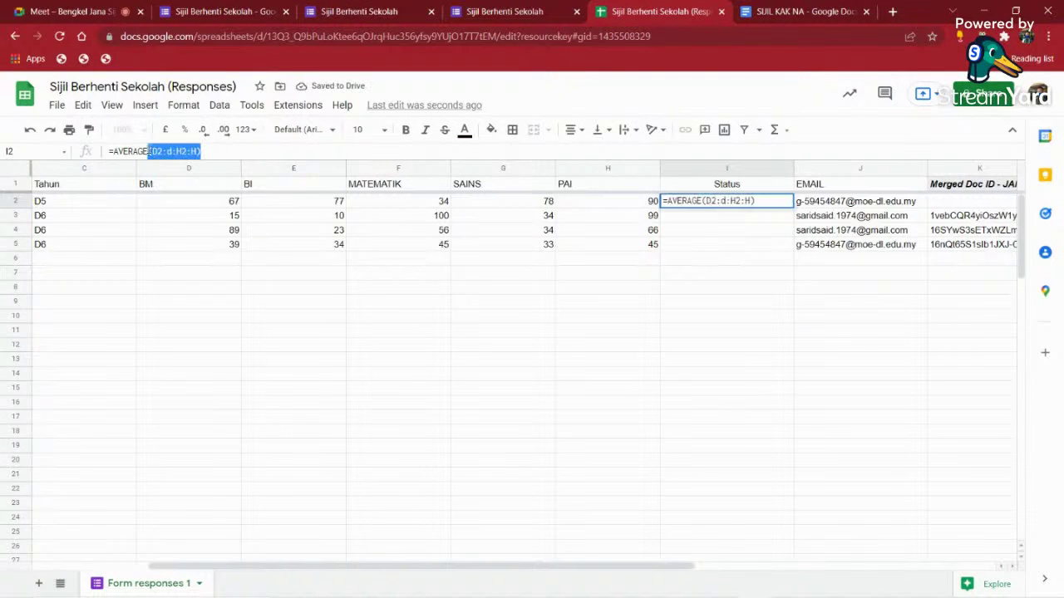
key("BackSpace")
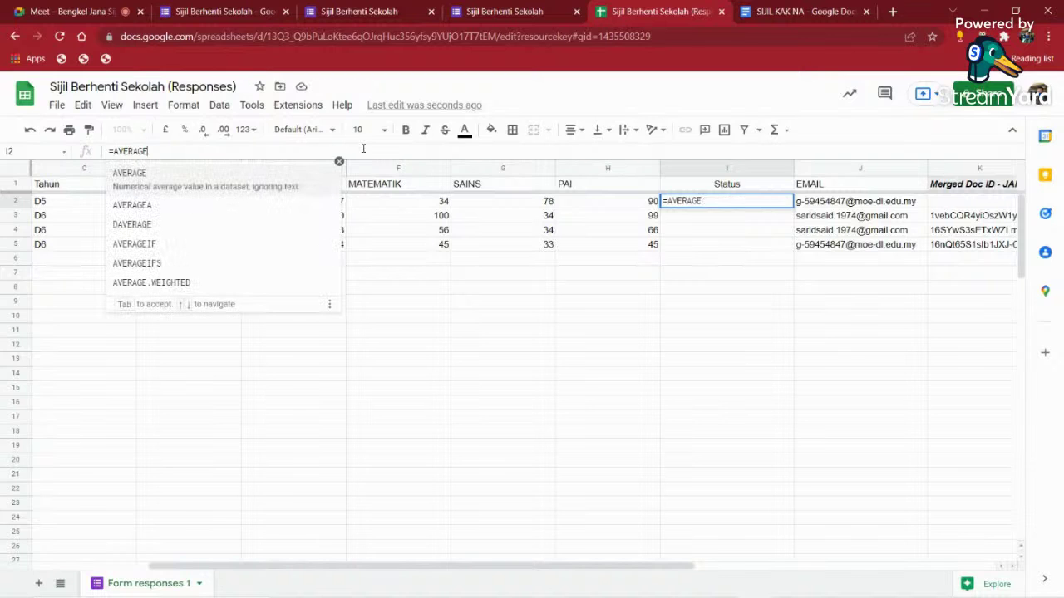
type("(")
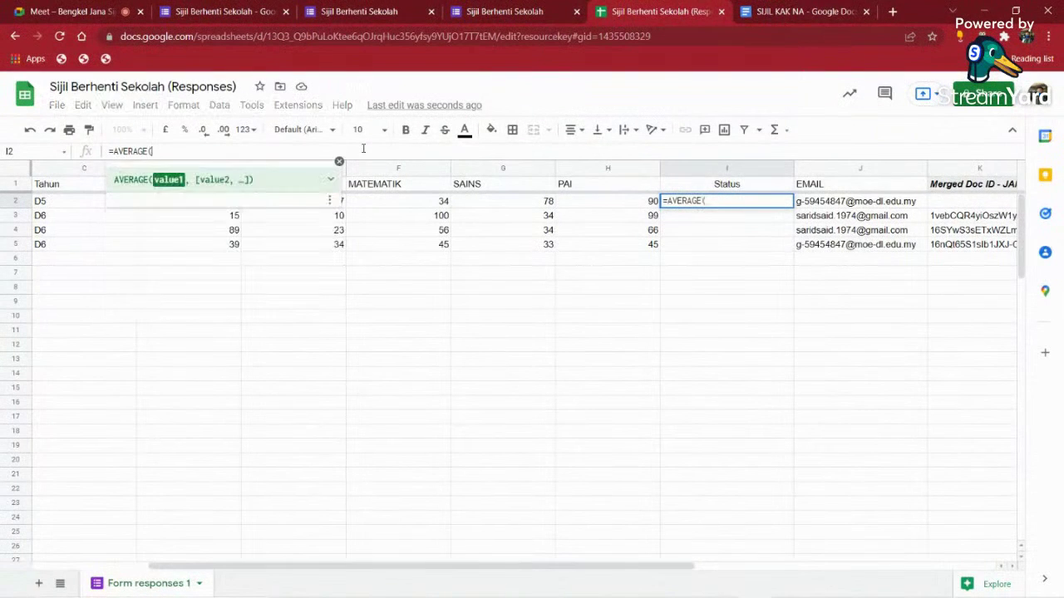
left_click_drag(647, 205, 231, 208)
type(")")
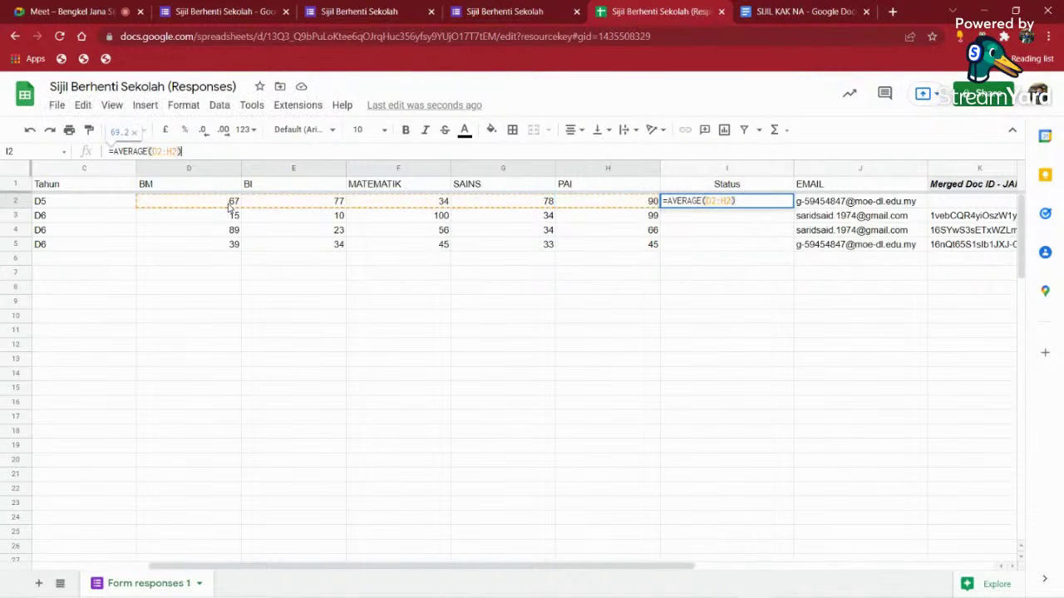
key("Return")
left_click(810, 290)
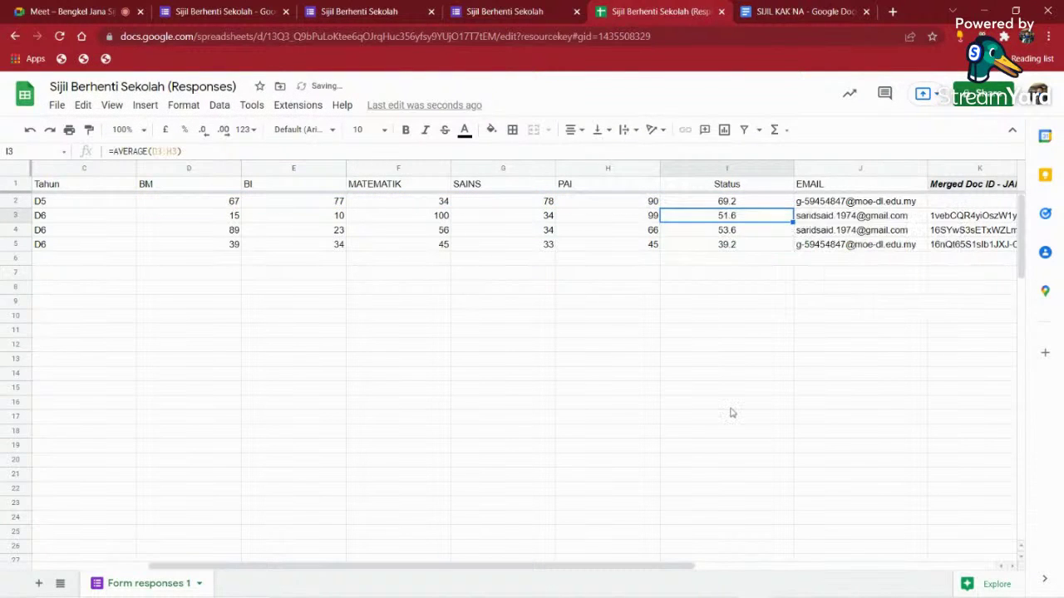
left_click(728, 404)
left_click(739, 320)
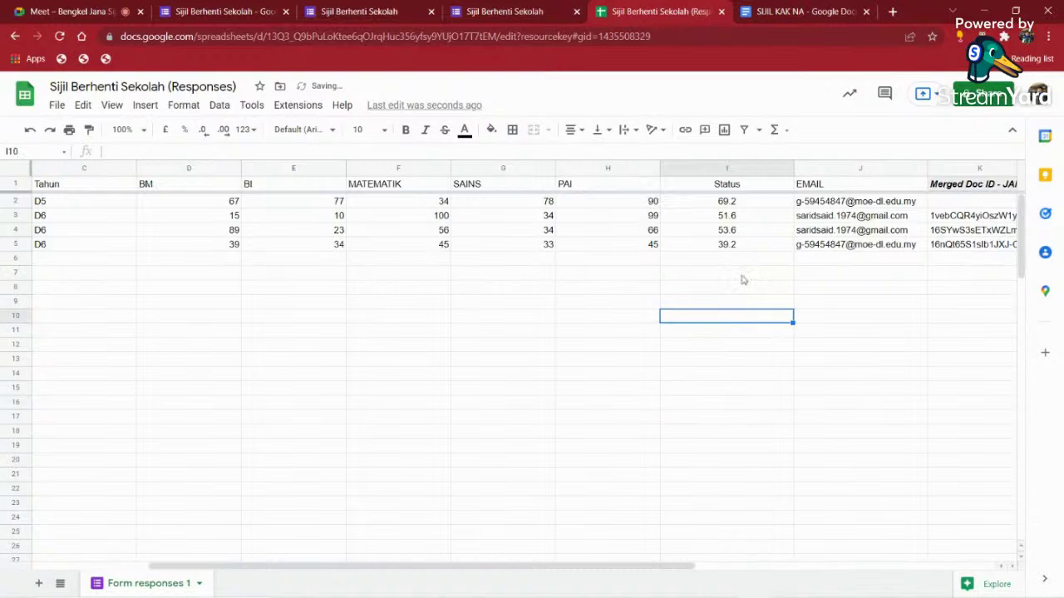
left_click(745, 206)
left_click(746, 258)
left_click(741, 217)
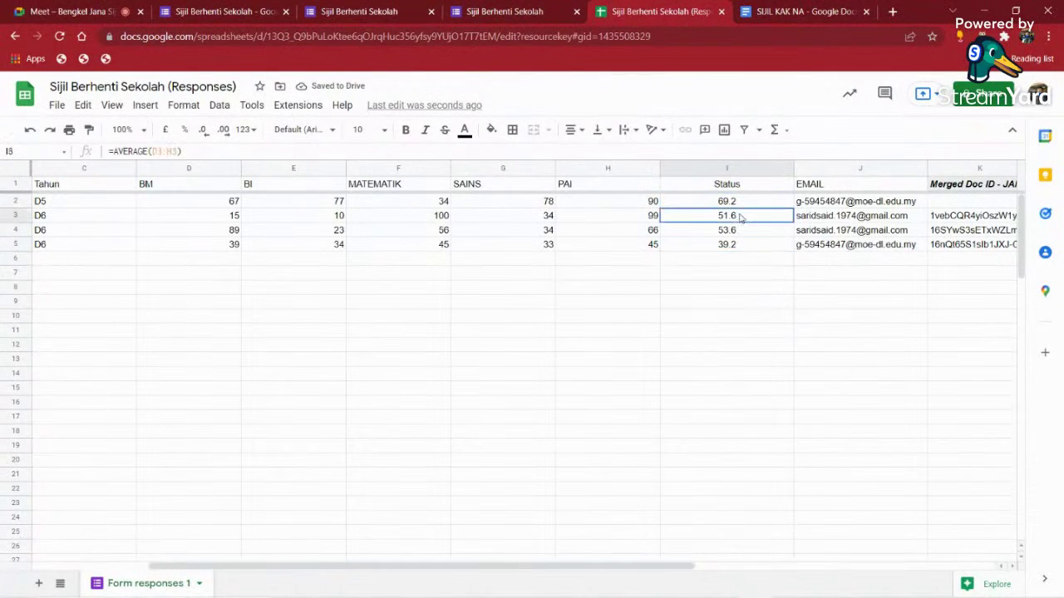
left_click(741, 258)
left_click(735, 203)
left_click(734, 190)
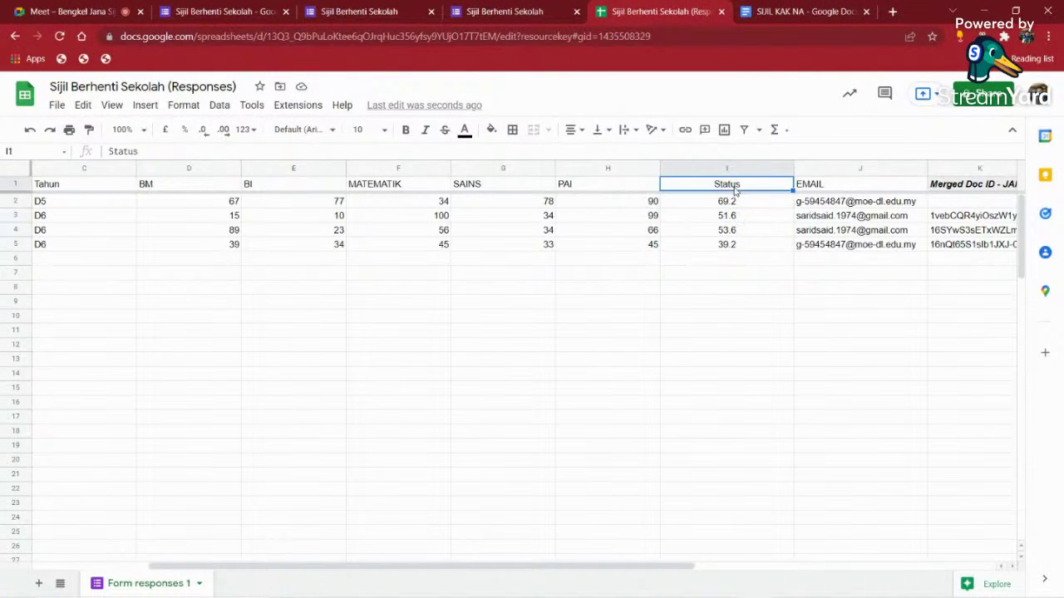
type("m")
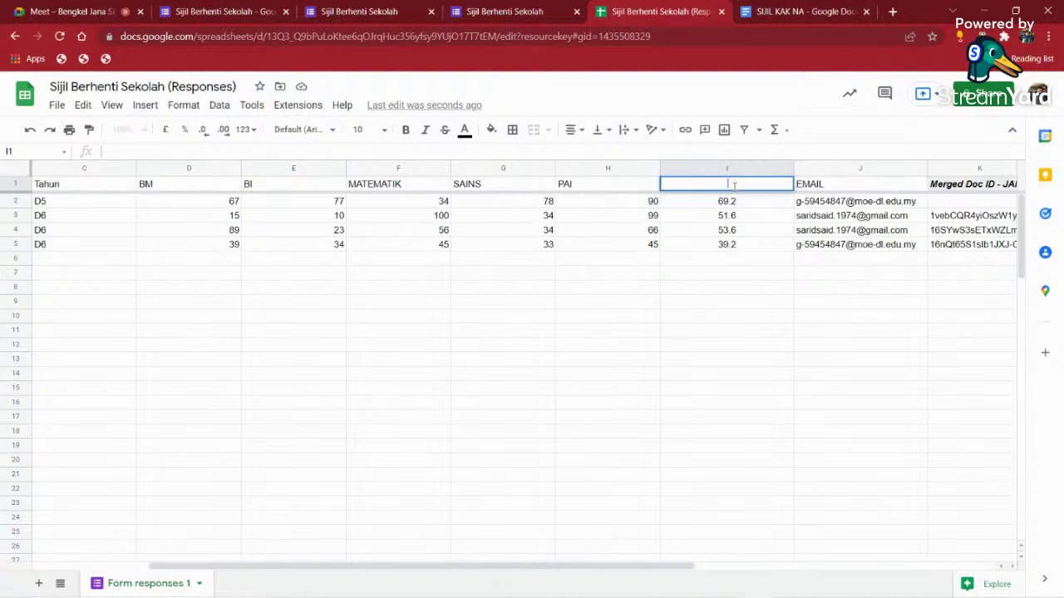
type("Matkah kes")
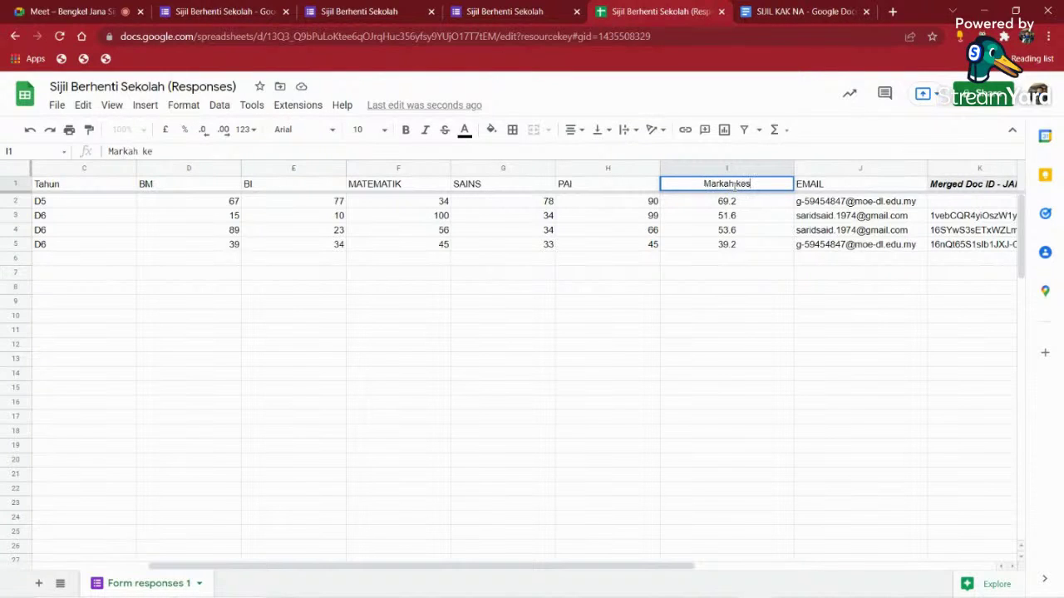
type("eluruhan")
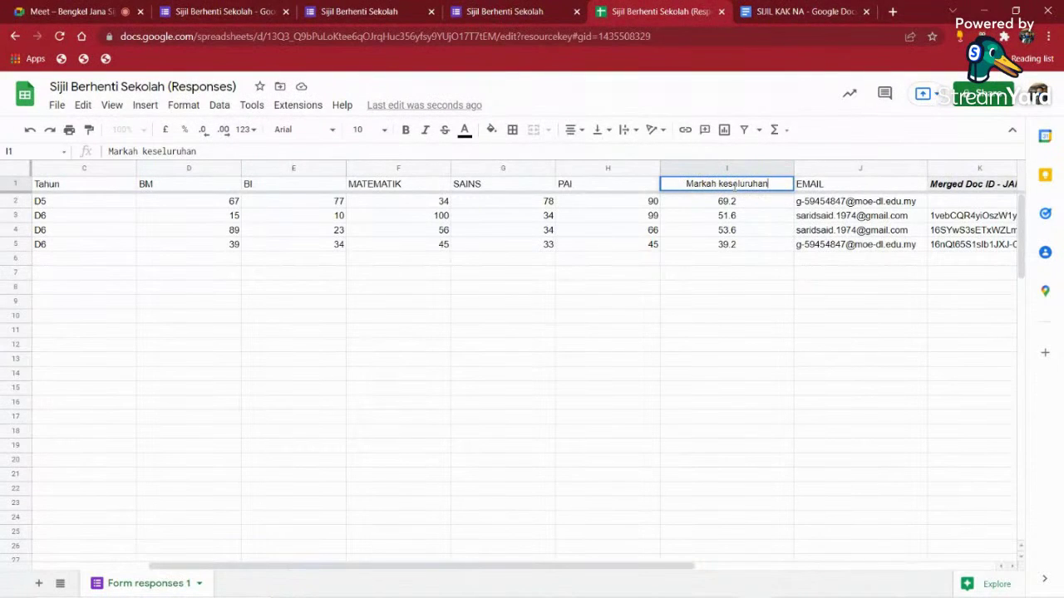
left_click(753, 278)
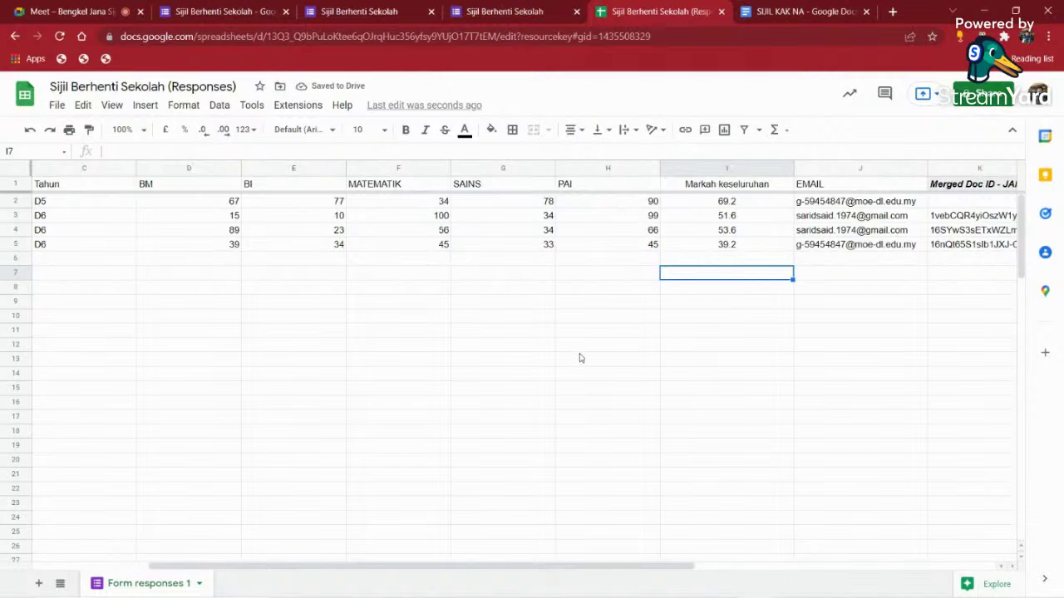
left_click(779, 172)
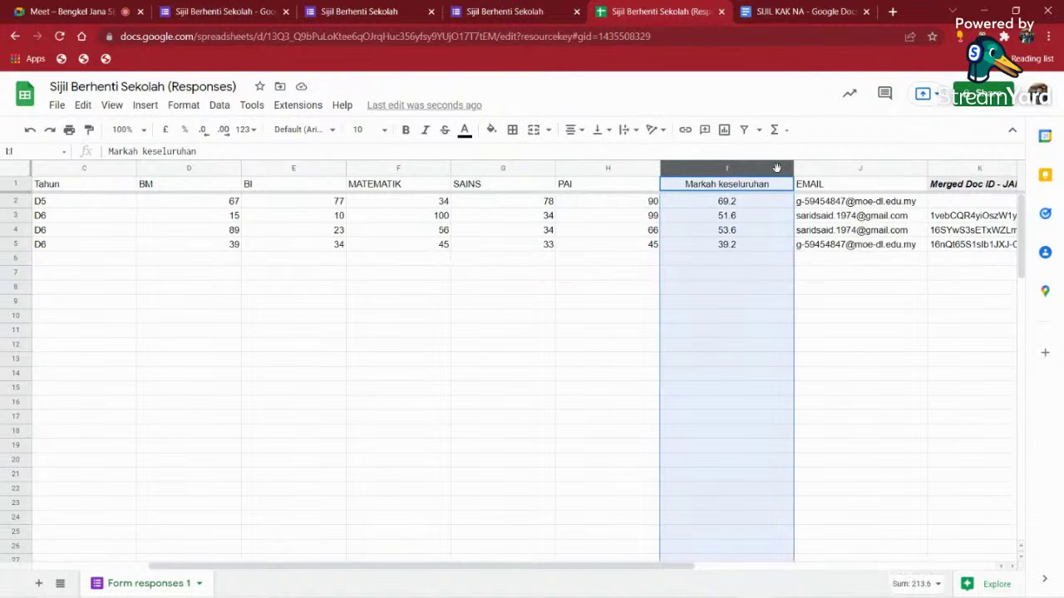
right_click(779, 172)
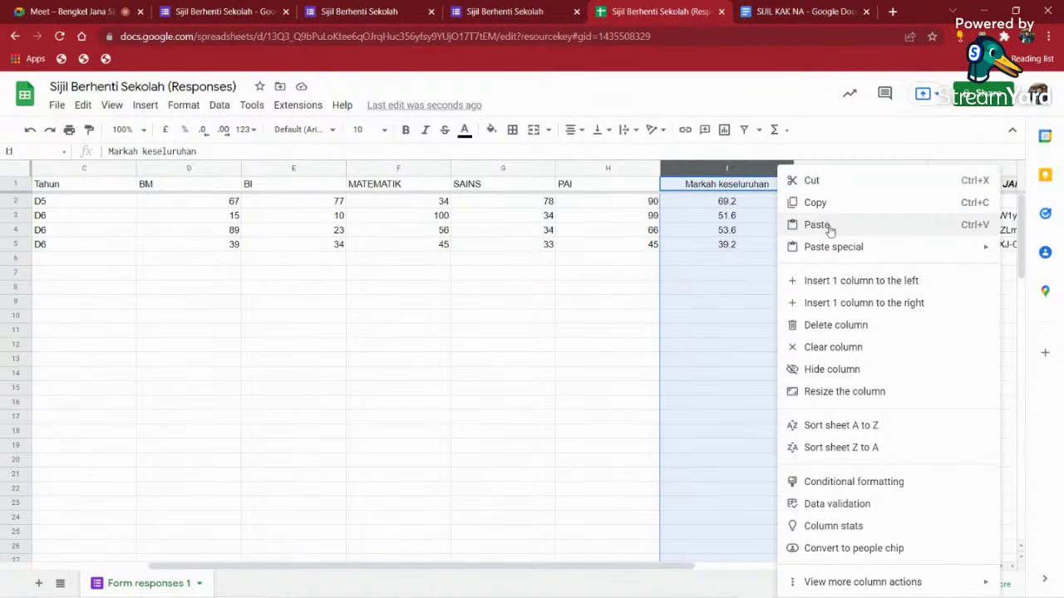
left_click(868, 303)
type("S")
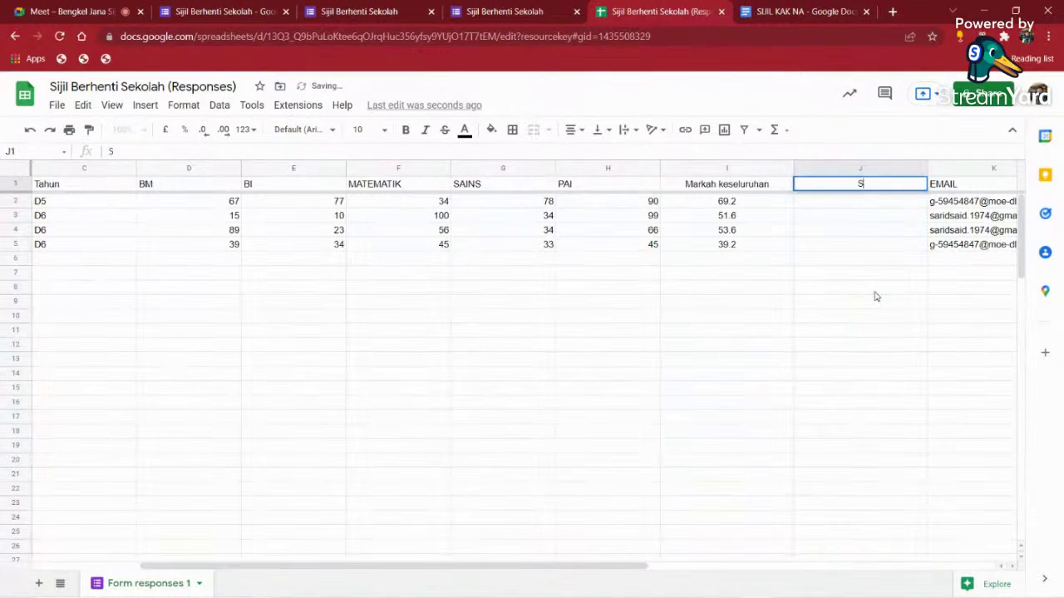
type("tatus")
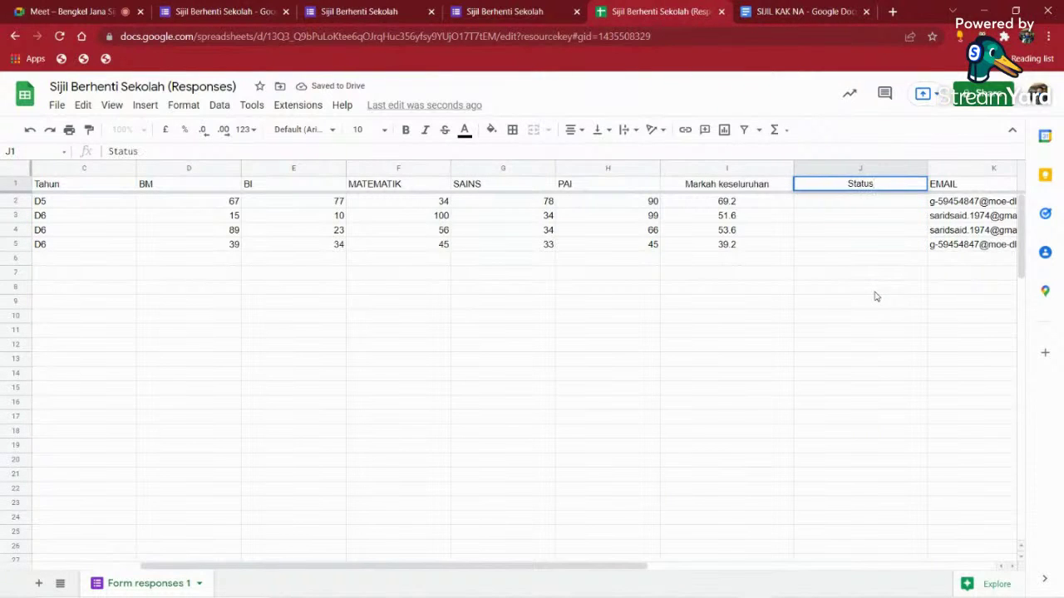
key("Return")
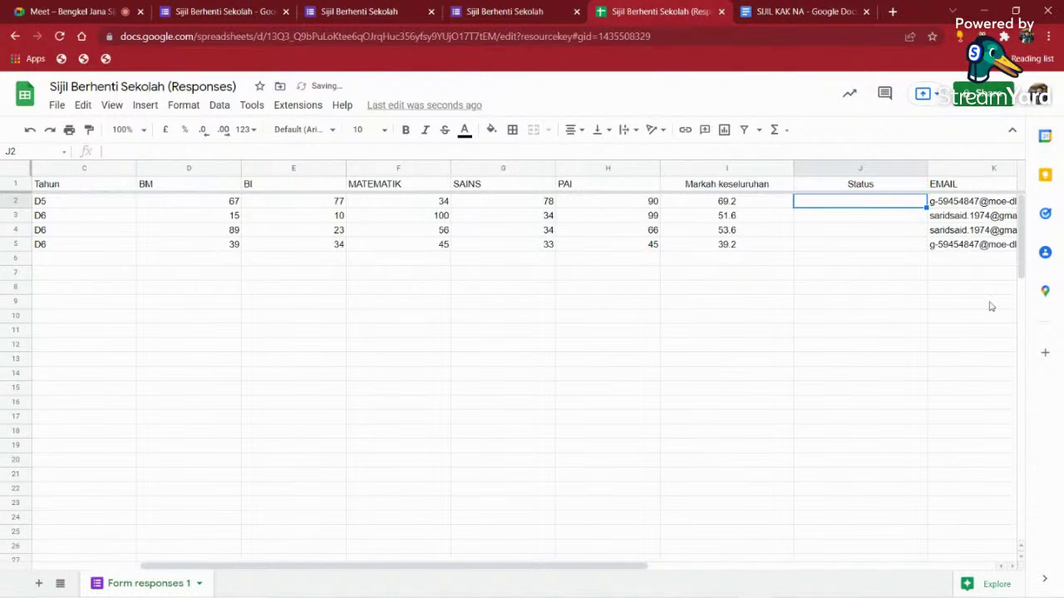
- Add a new Sheet2 and enter marks 0, 50 and 100 in B1:B3
left_click(40, 586)
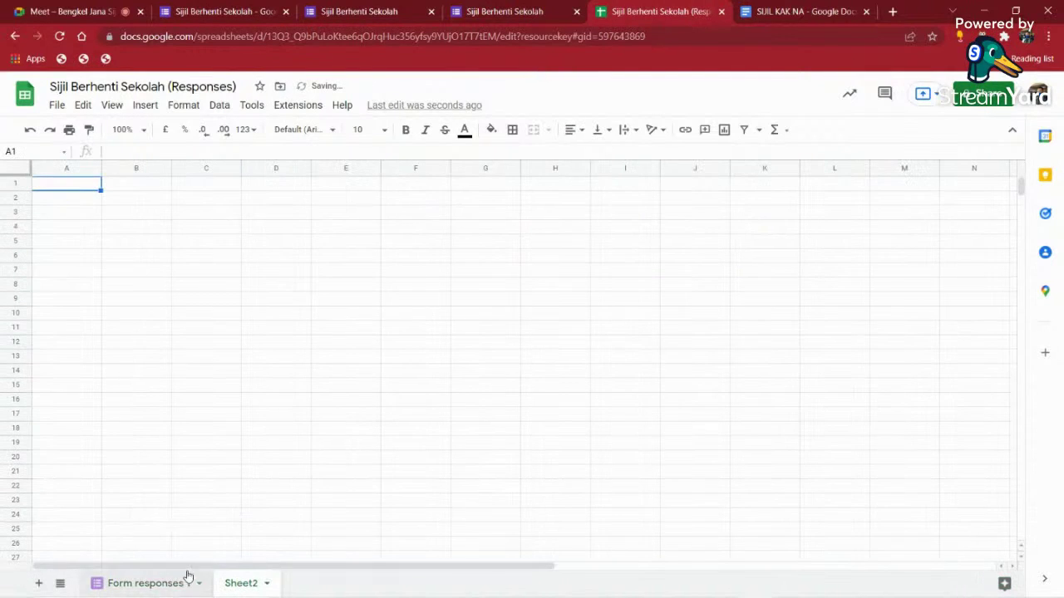
double_click(233, 588)
left_click(277, 400)
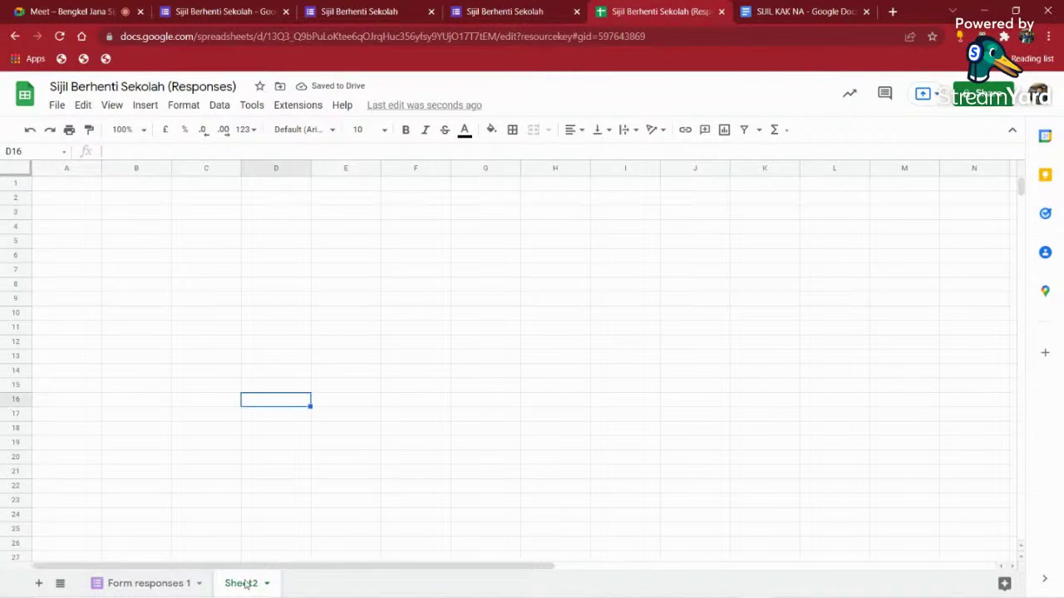
left_click(119, 184)
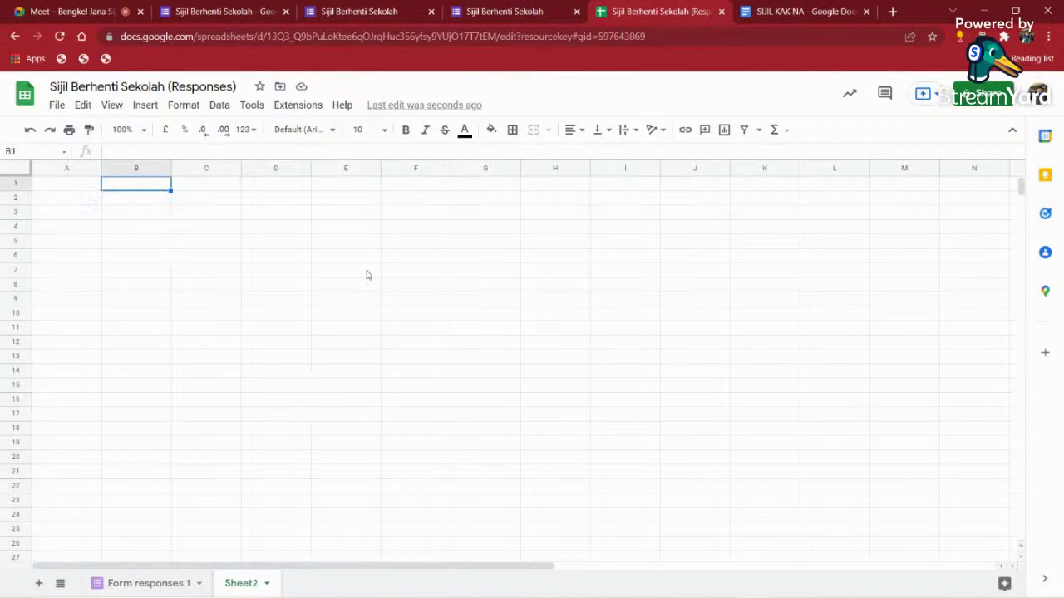
type("0")
key("Return")
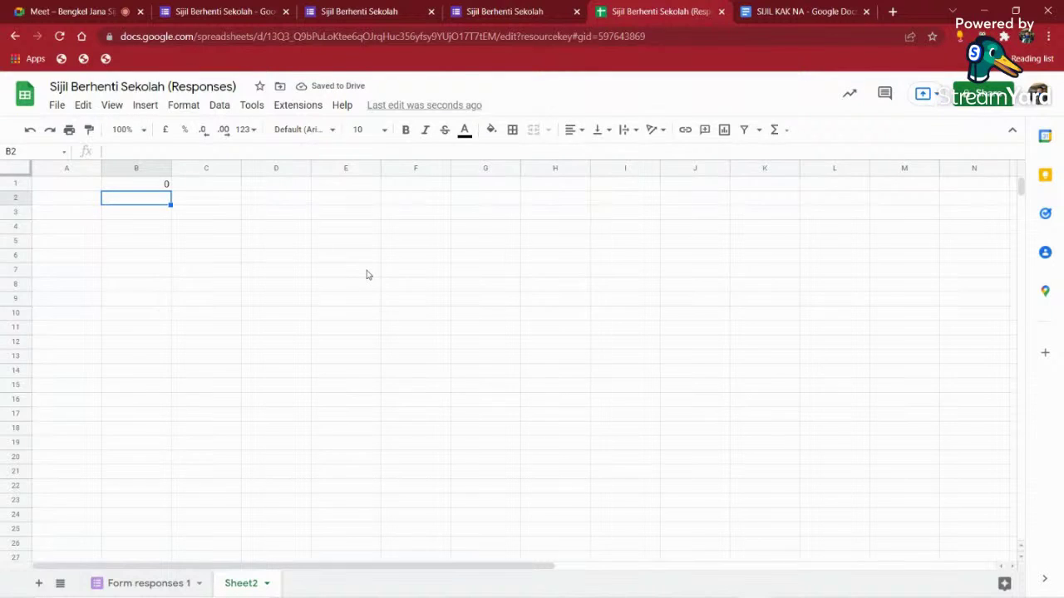
type("50")
key("Return")
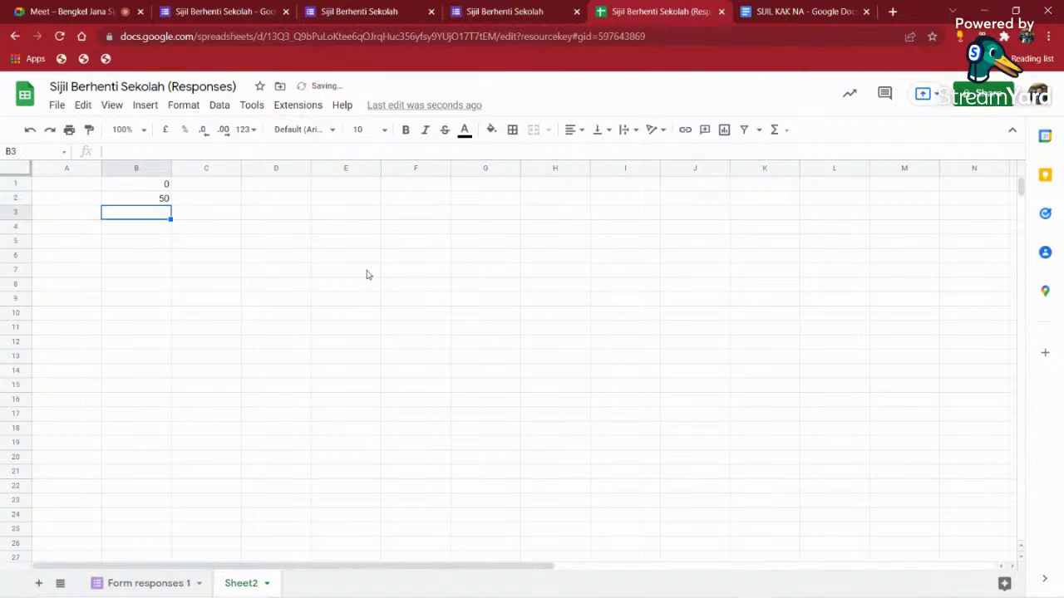
type("100")
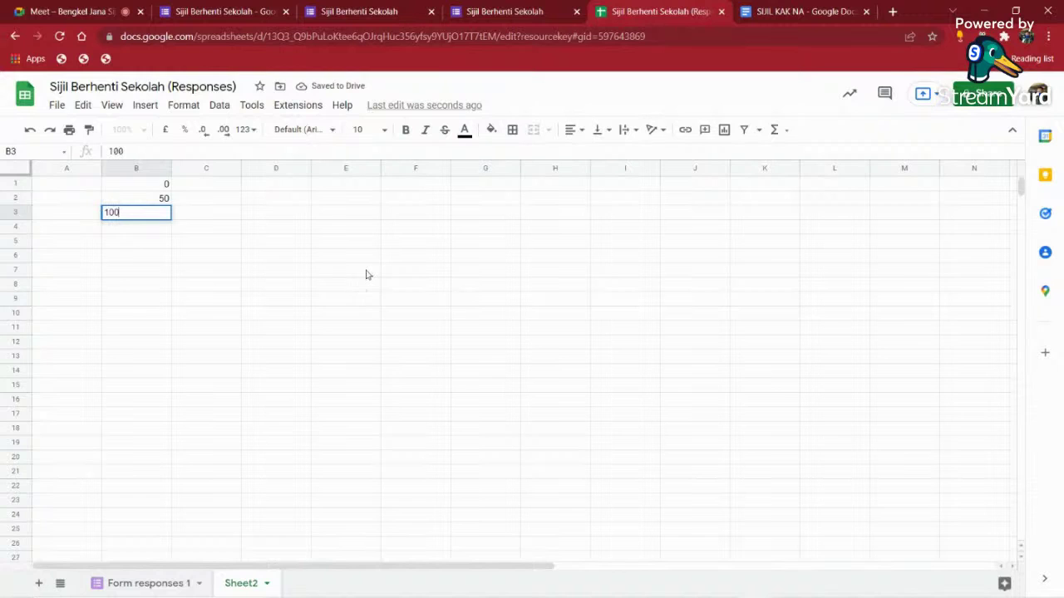
left_click(212, 218)
- Enter GAGAL, LULUS, LULUS in C1:C3 and 101 in B4
left_click(205, 184)
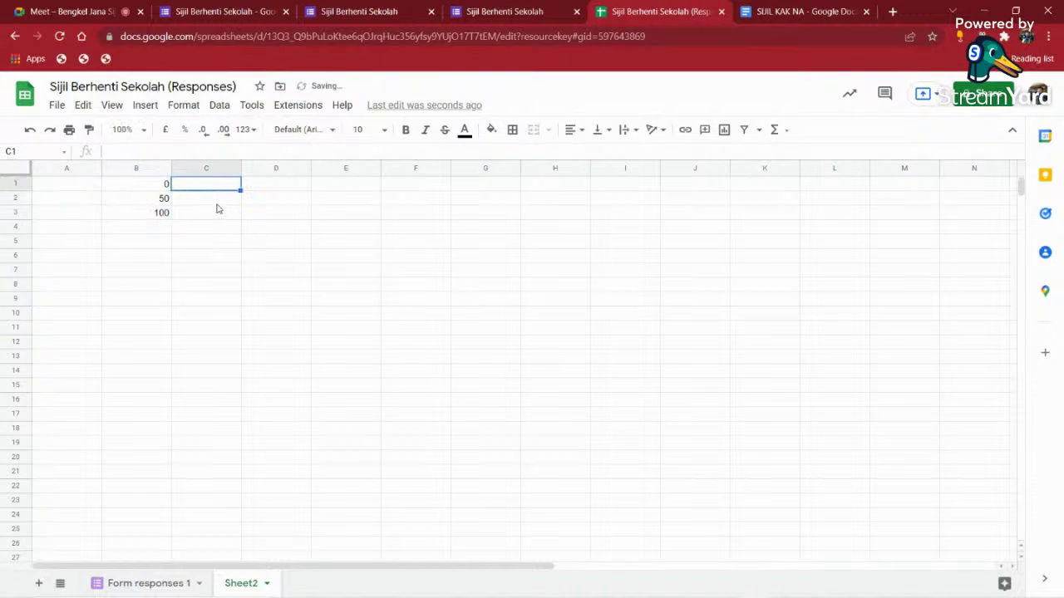
type("gaga")
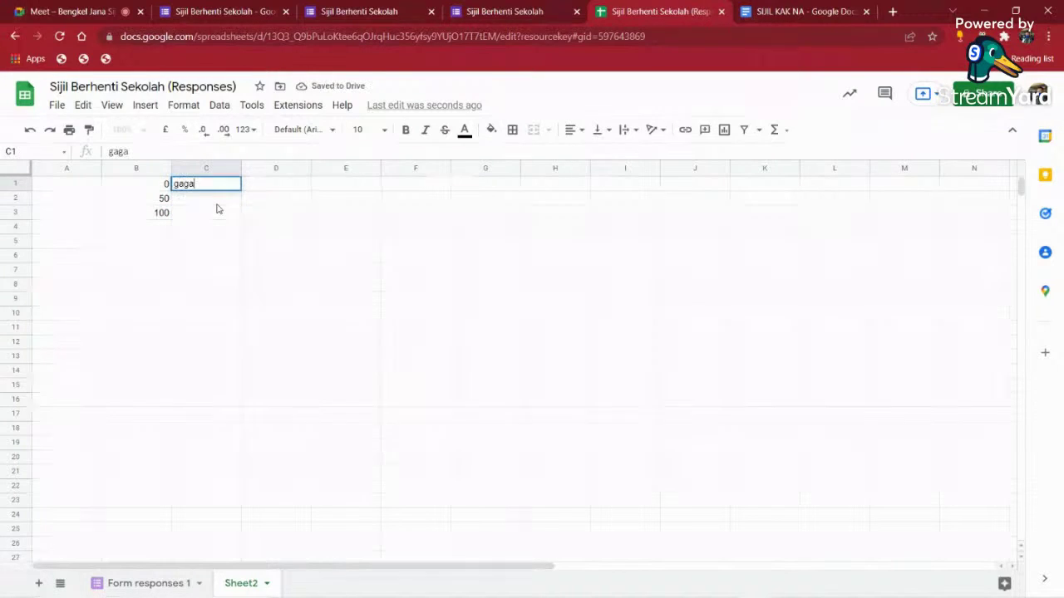
key("BackSpace")
key("BackSpace")
key("BackSpace")
key("BackSpace")
type("GAGAL")
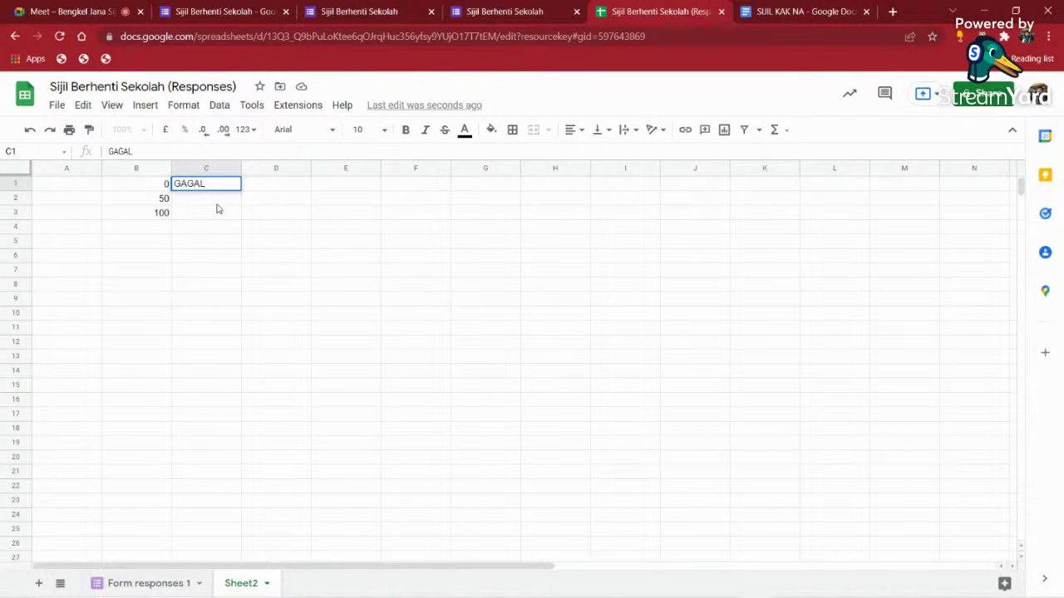
key("Return")
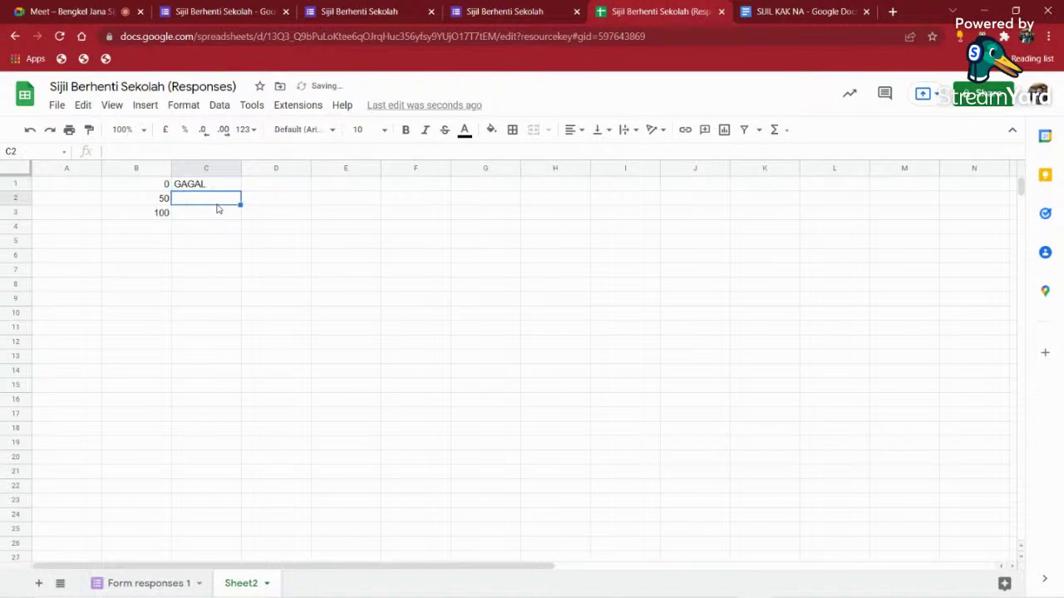
type("LUL")
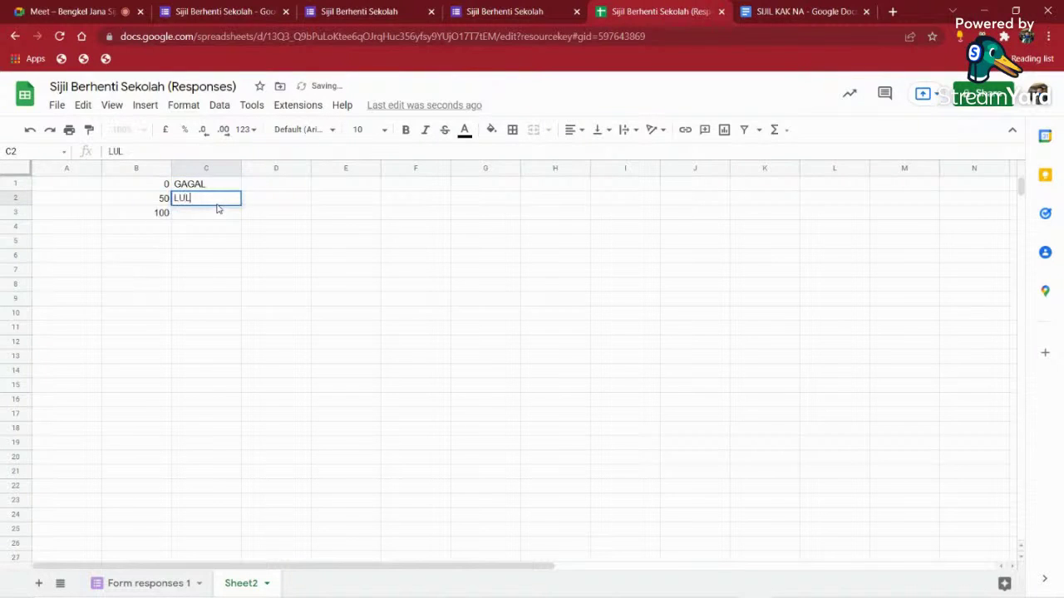
type("US")
key("Return")
type("LU")
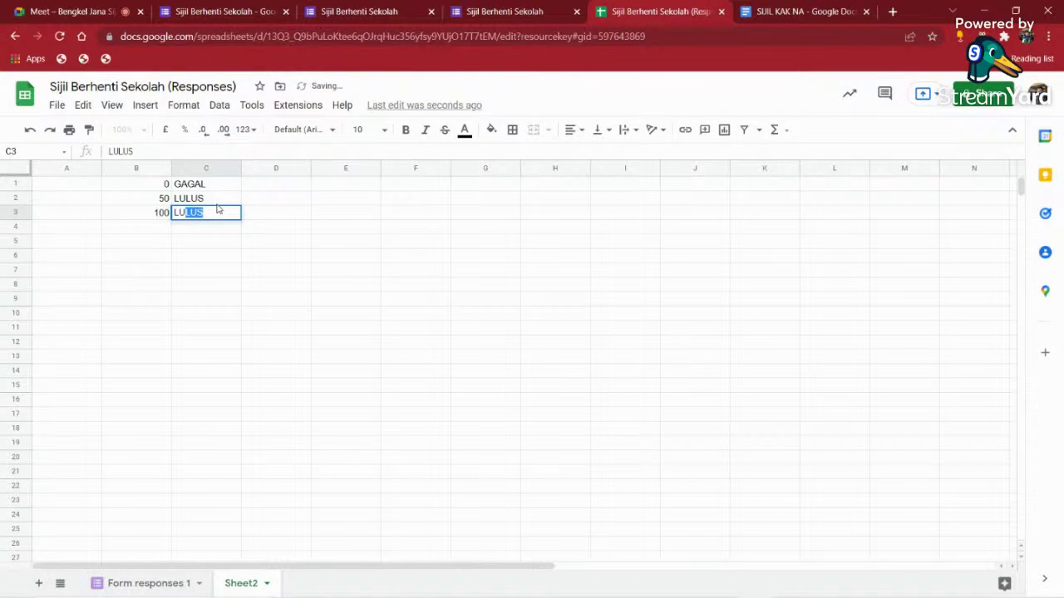
key("Return")
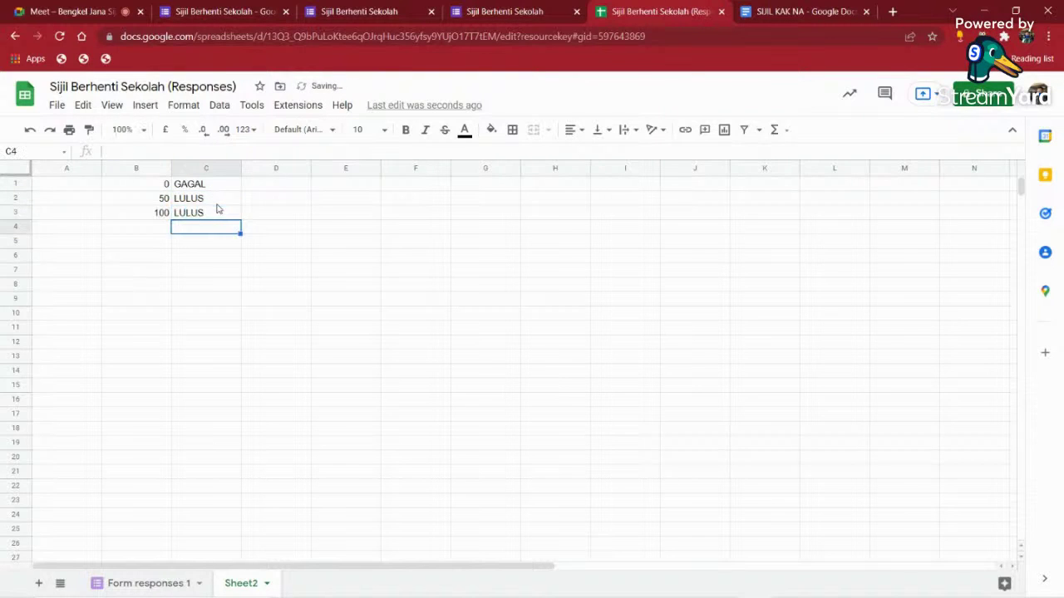
key("Left")
type("10")
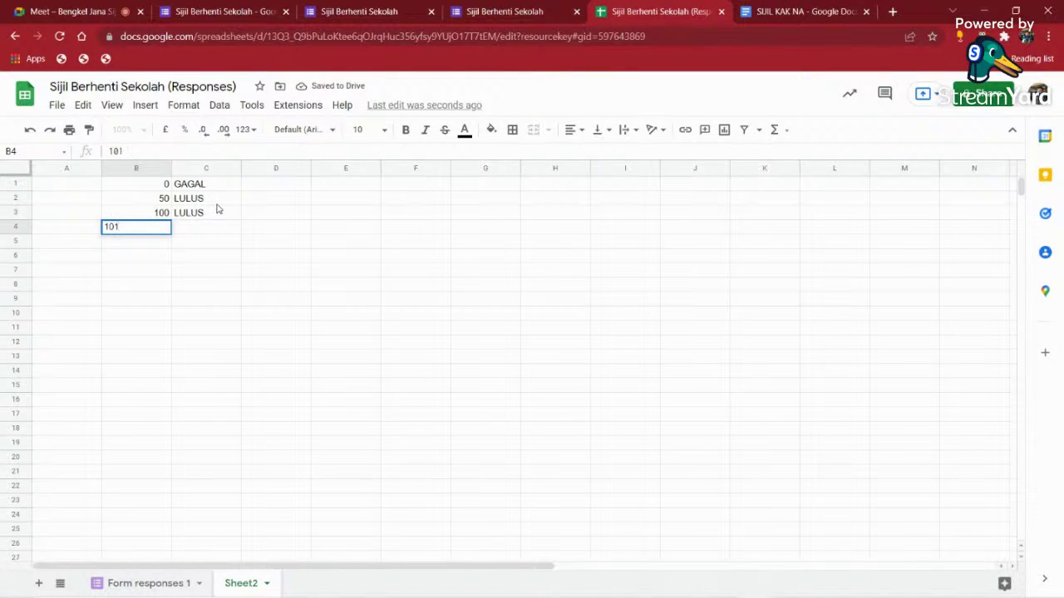
key("Tab")
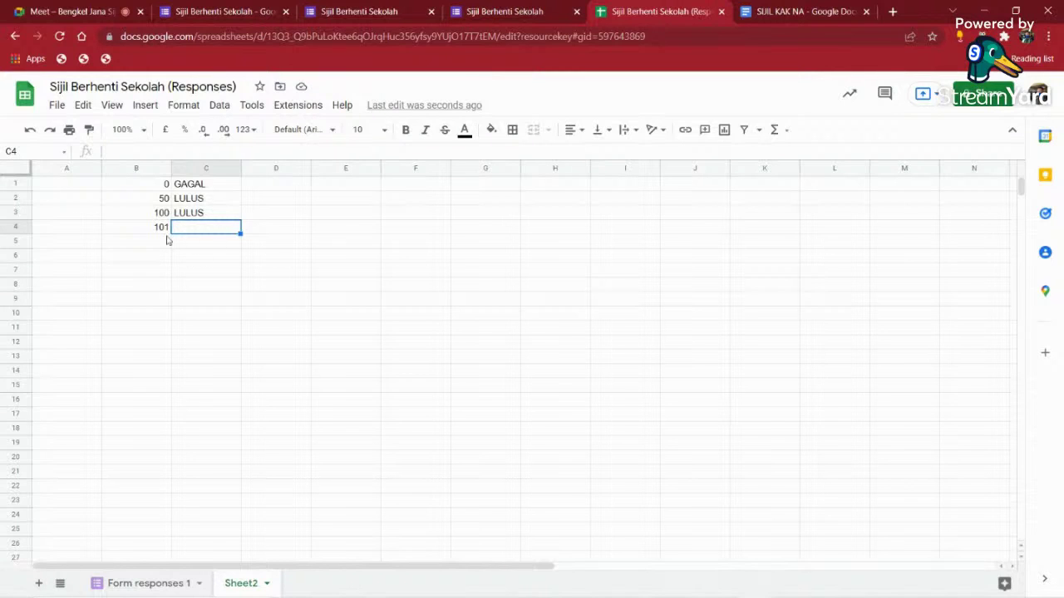
left_click(299, 259)
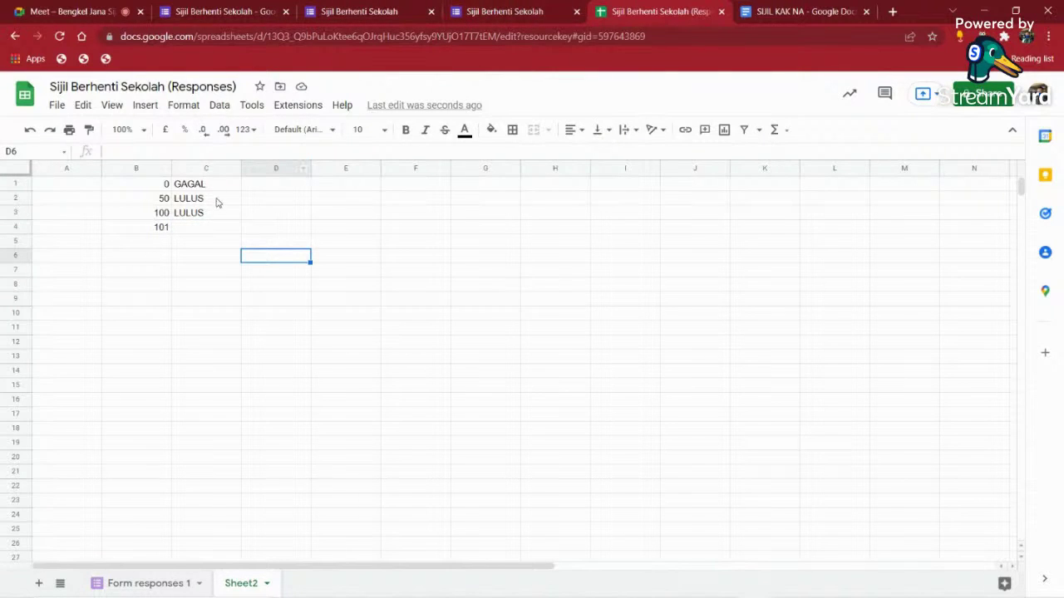
left_click_drag(208, 185, 207, 225)
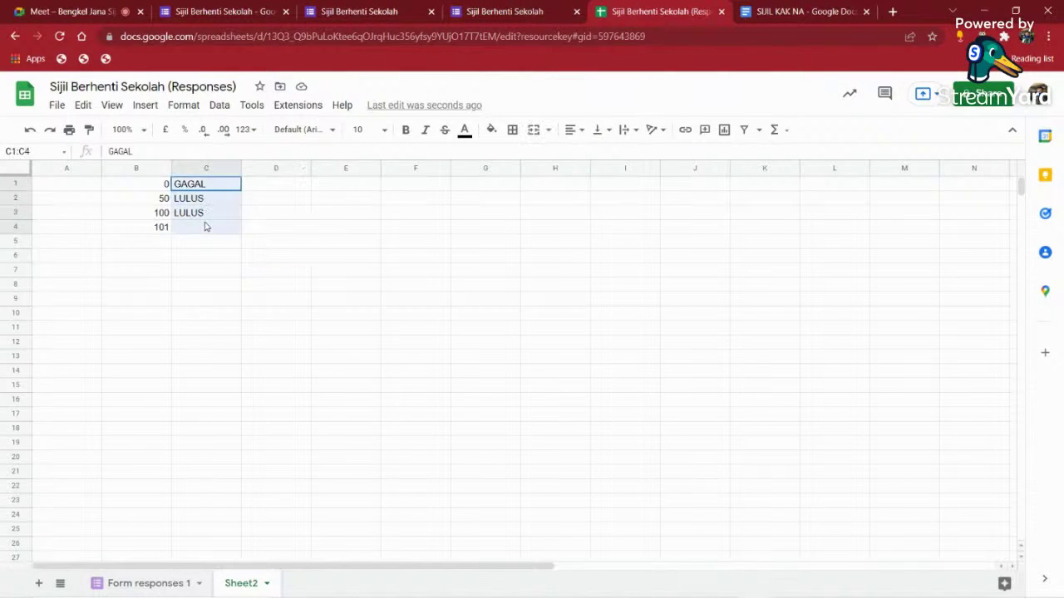
- In J2 of Form responses 1, enter =VLOOKUP(I2,Sheet2!B:C,2,0)
left_click(173, 582)
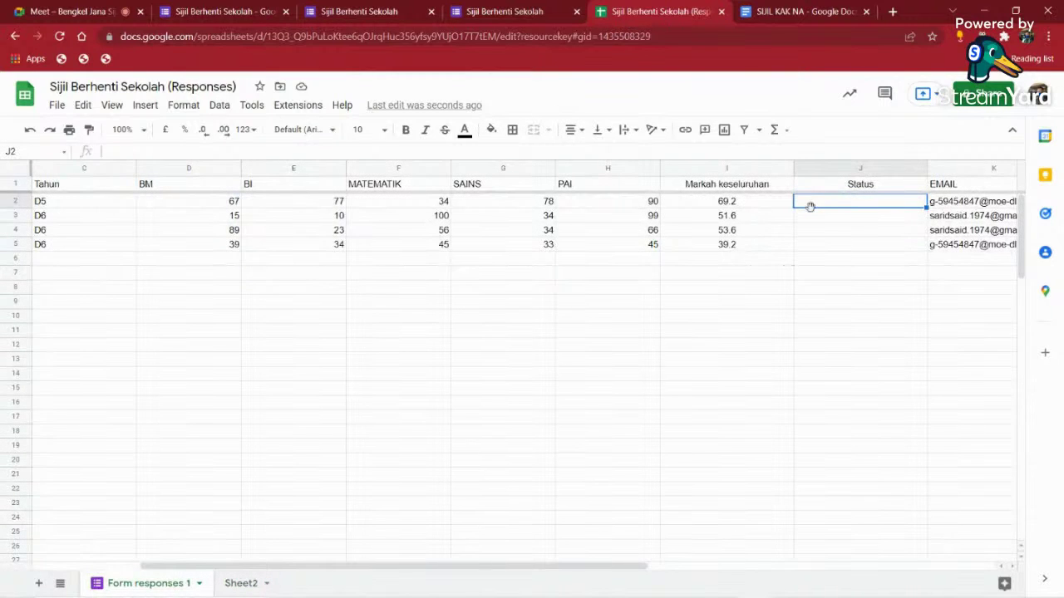
type("=V")
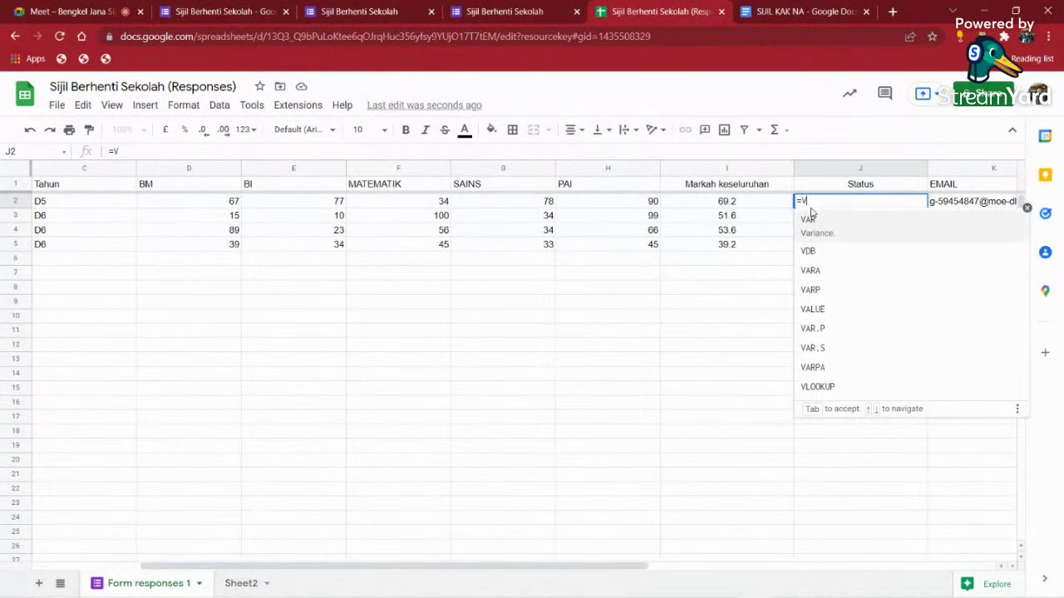
left_click(848, 386)
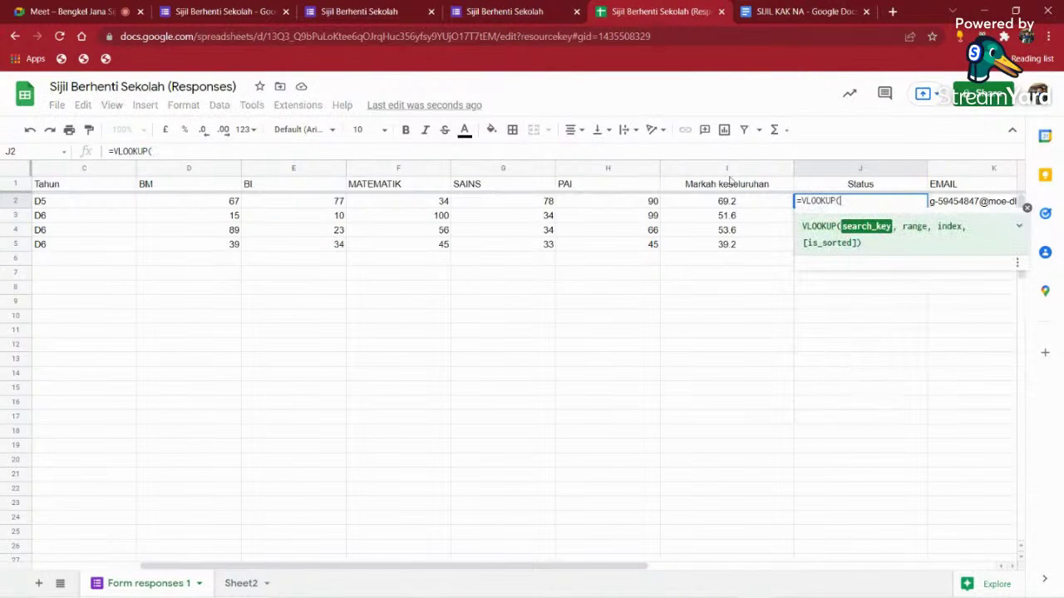
left_click(728, 204)
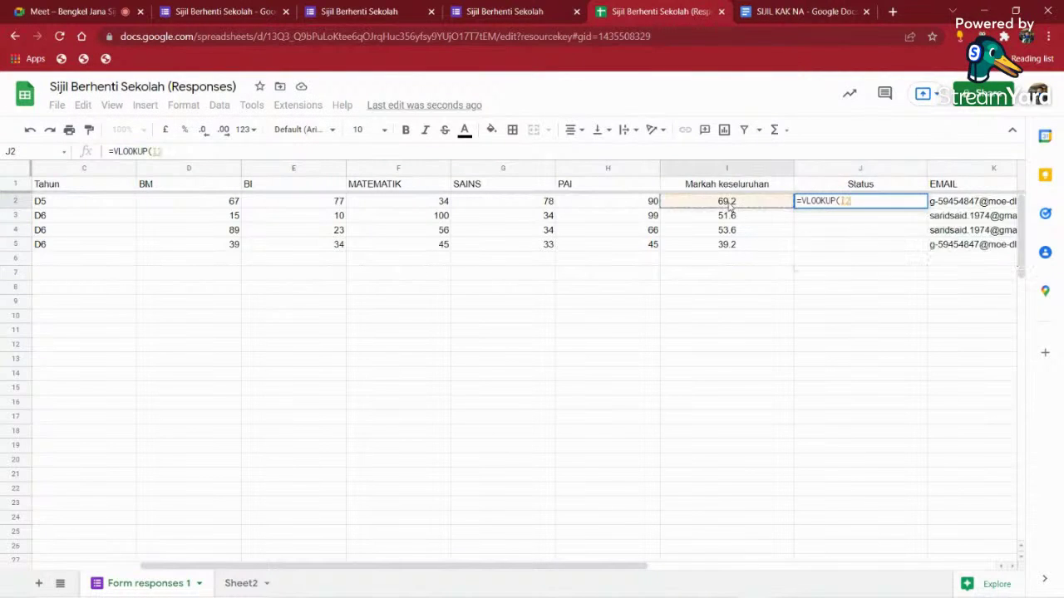
type(",")
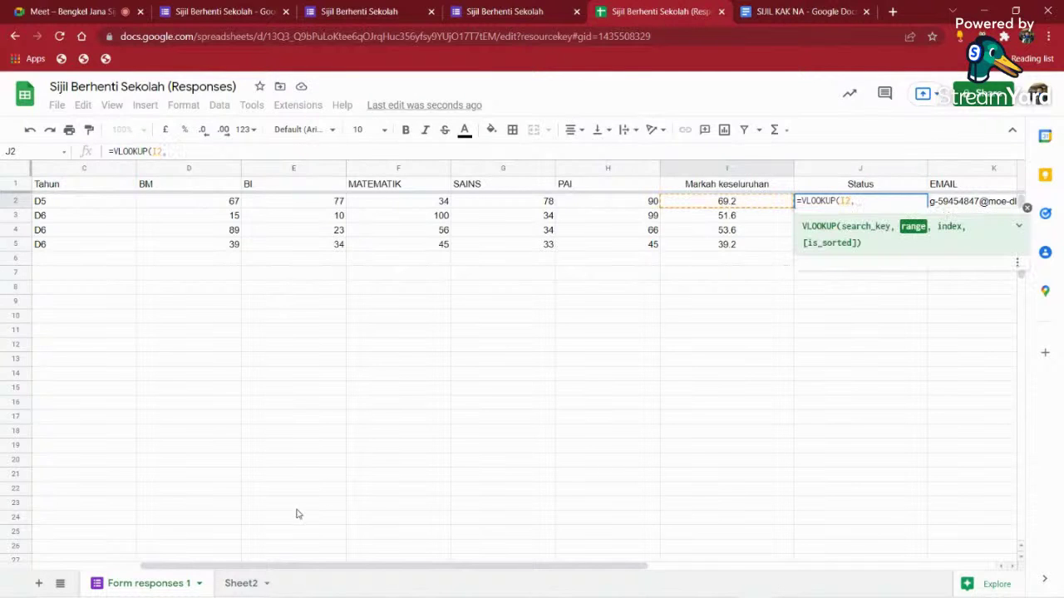
left_click(241, 583)
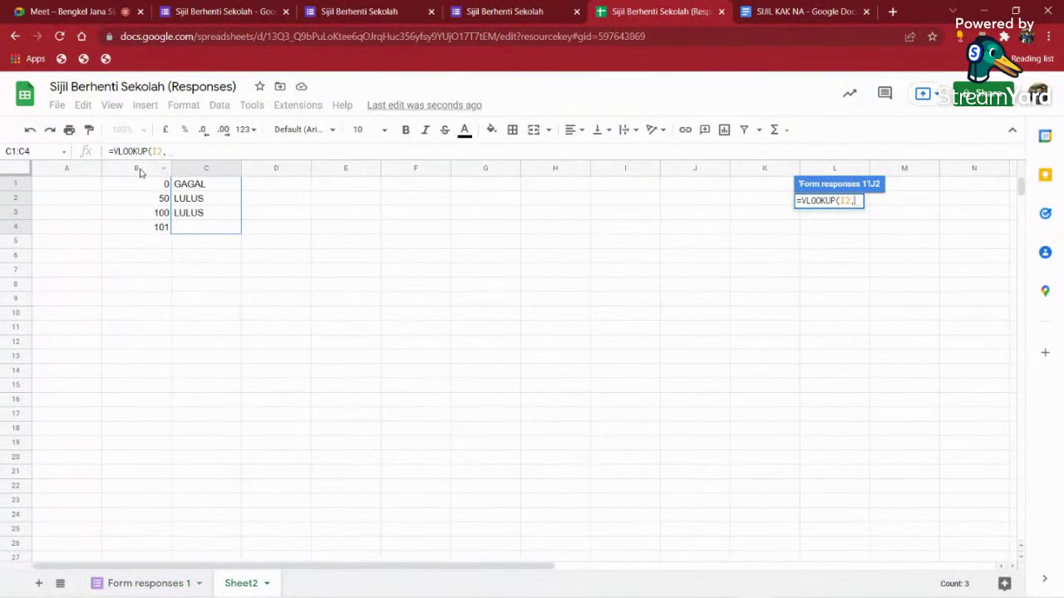
left_click_drag(141, 169, 204, 168)
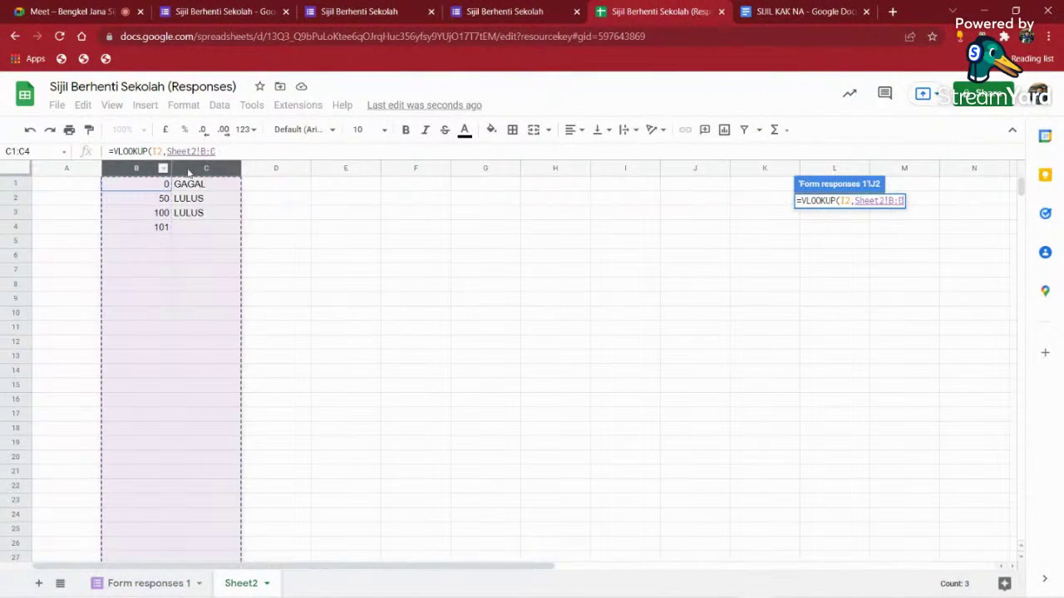
left_click(227, 153)
type(",")
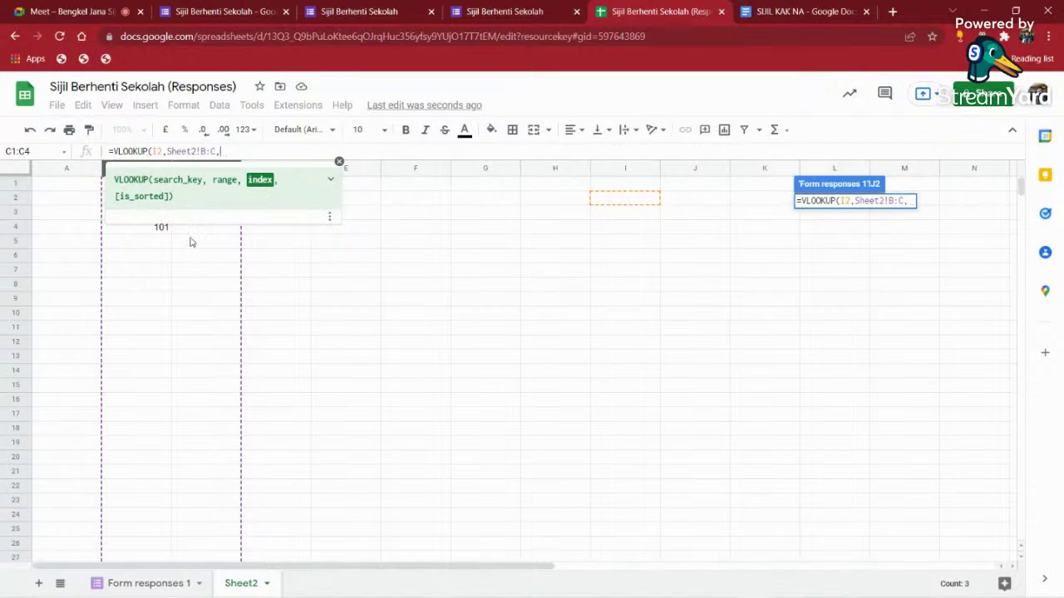
type("2")
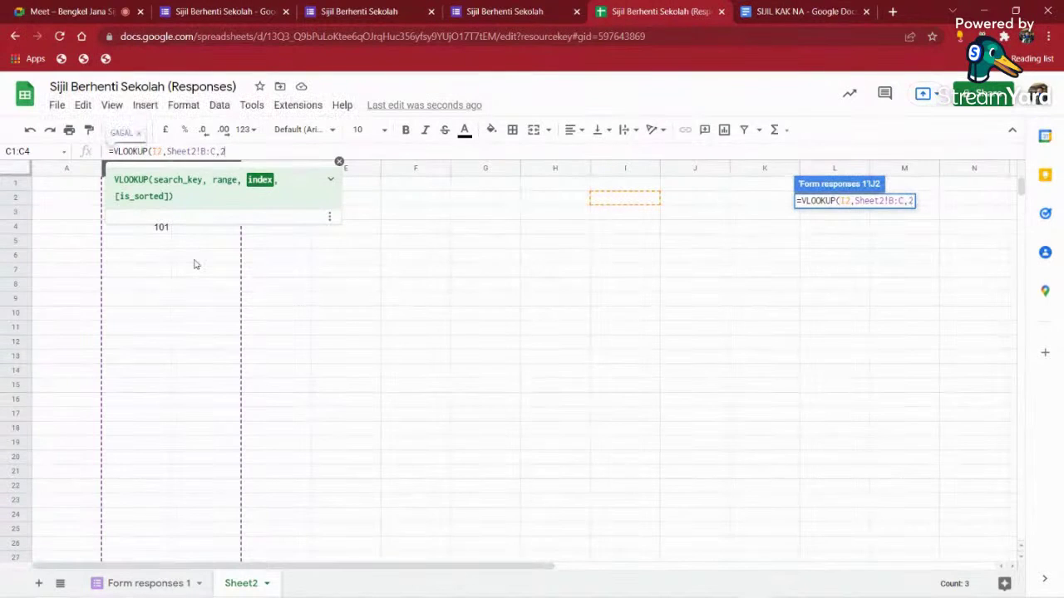
type(",0")
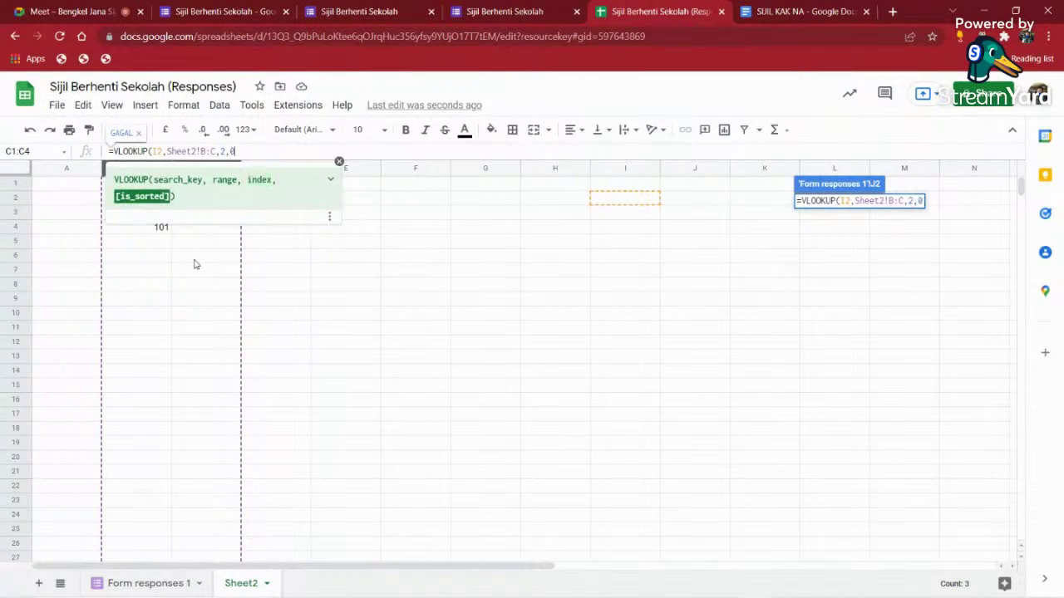
type(")")
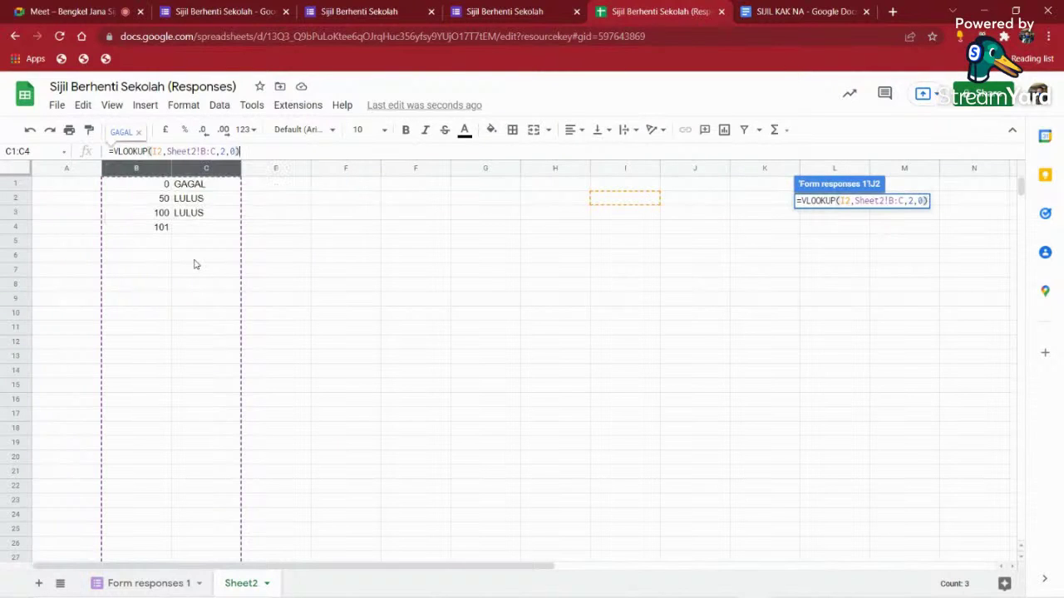
key("Return")
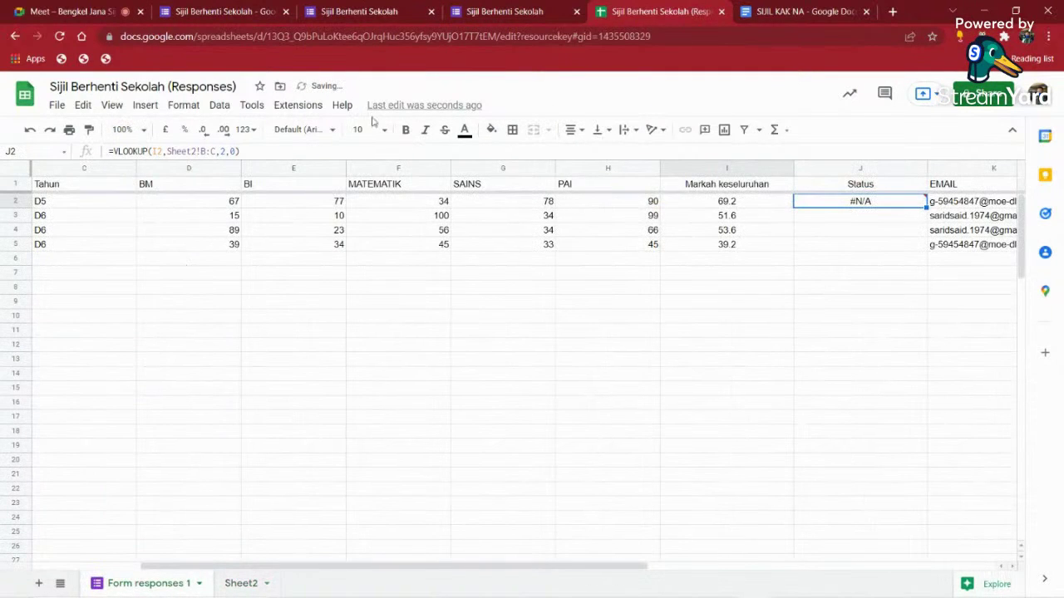
- Drop the exact-match 0 argument so J2 returns LULUS
mouse_move(857, 207)
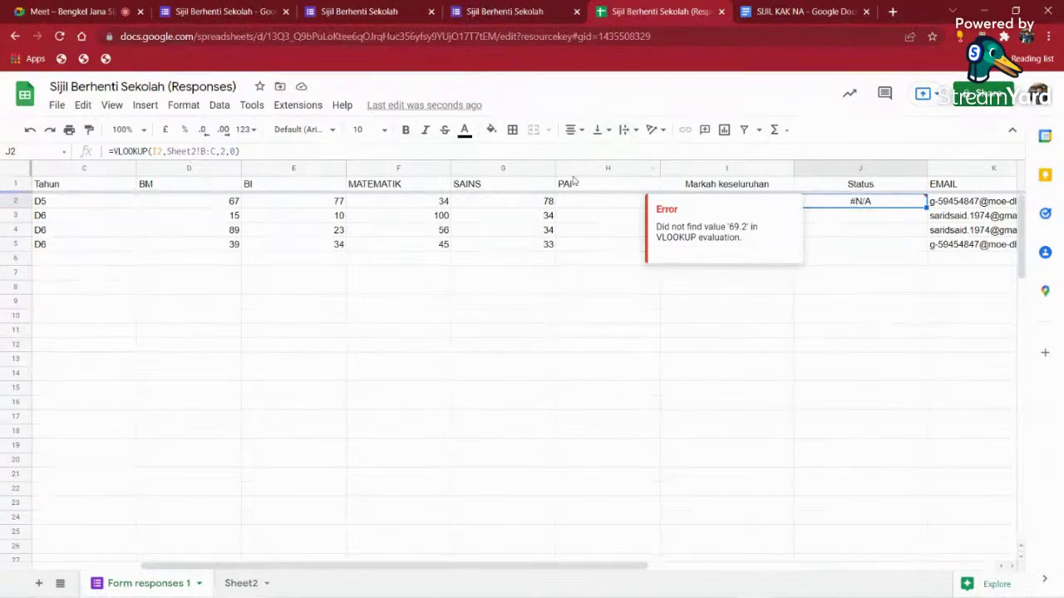
left_click(234, 152)
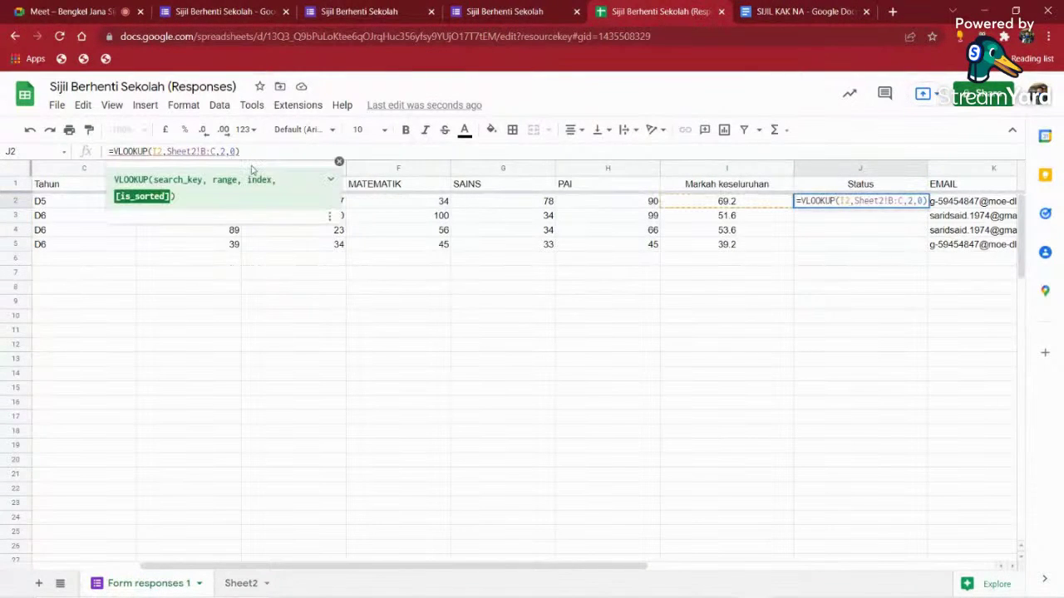
key("BackSpace")
key("BackSpace")
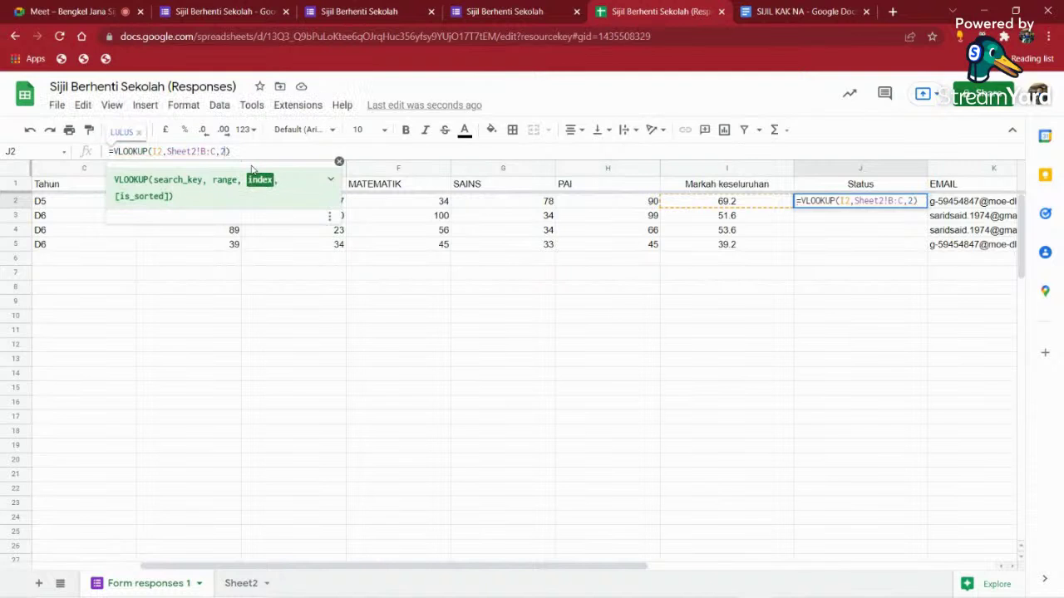
key("Return")
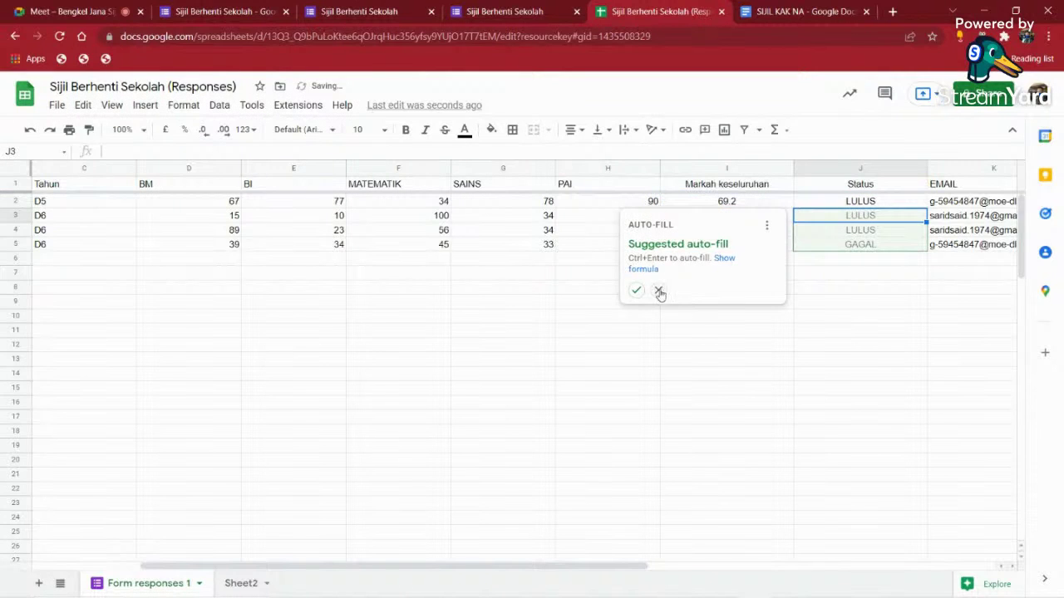
- Wrap J2 in ARRAYFORMULA with lookup key I2:I so Status fills down the column
left_click(658, 291)
left_click(838, 204)
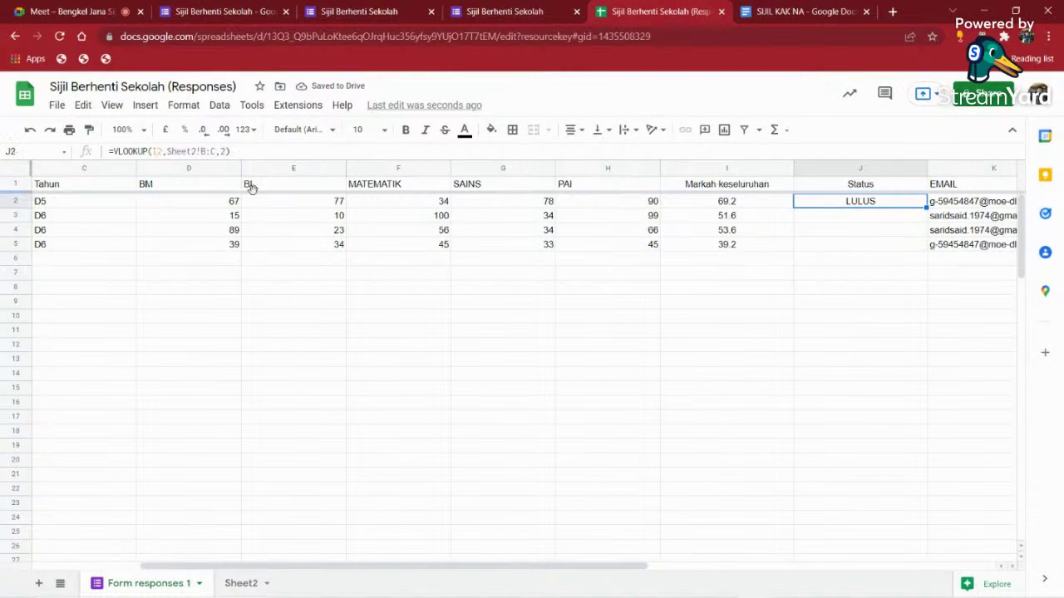
left_click(116, 151)
type("ARRA")
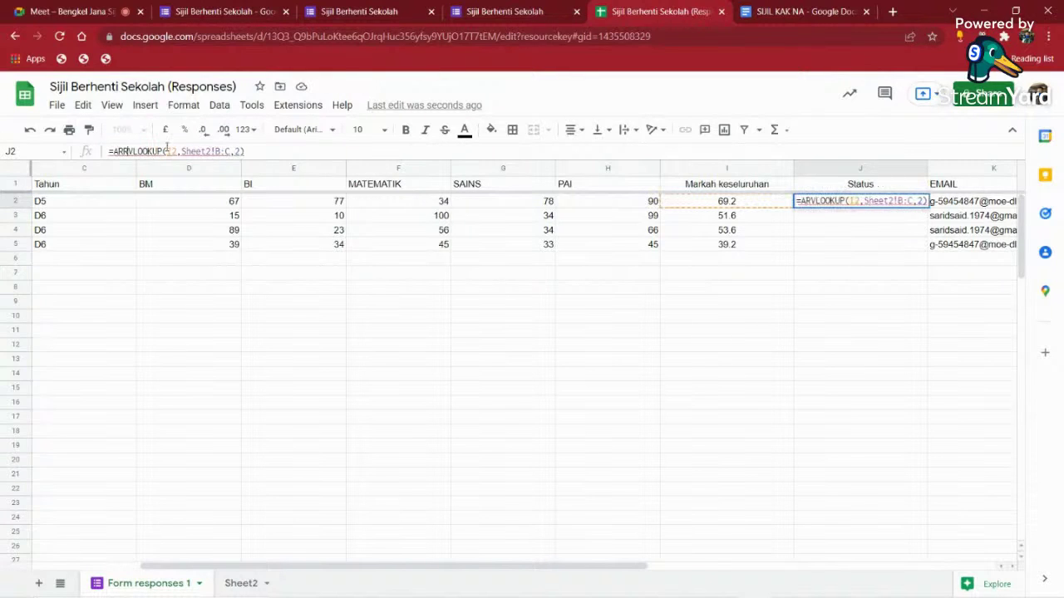
type("YFORMU")
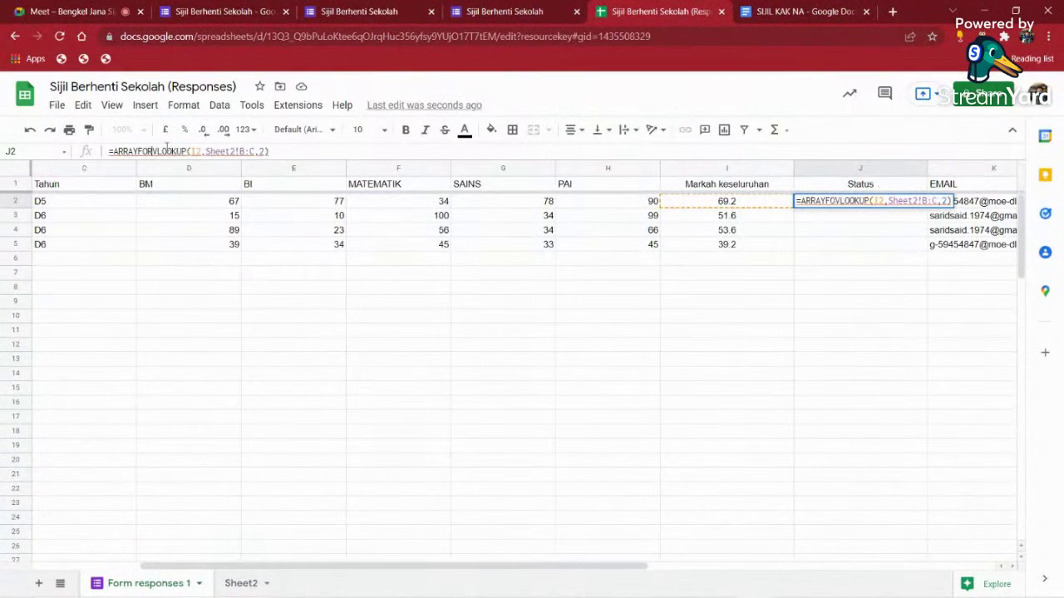
type("LA(")
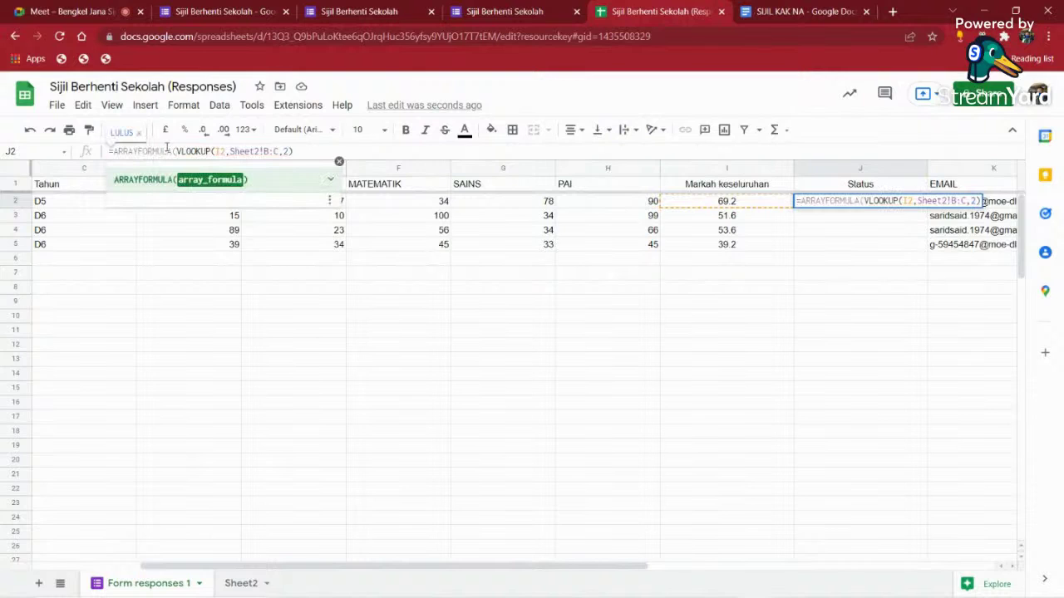
left_click(226, 150)
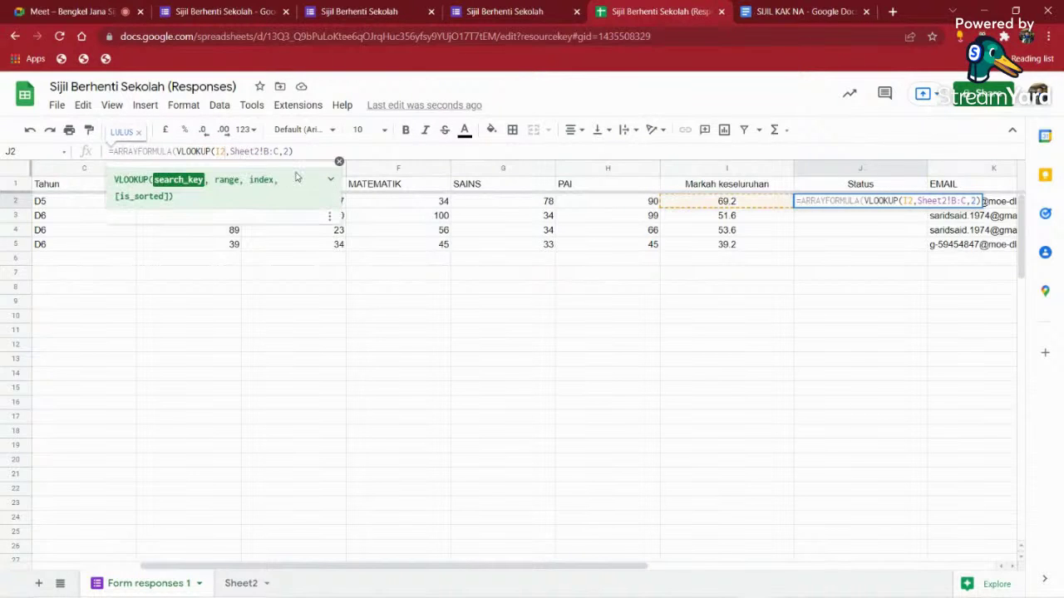
type(":I")
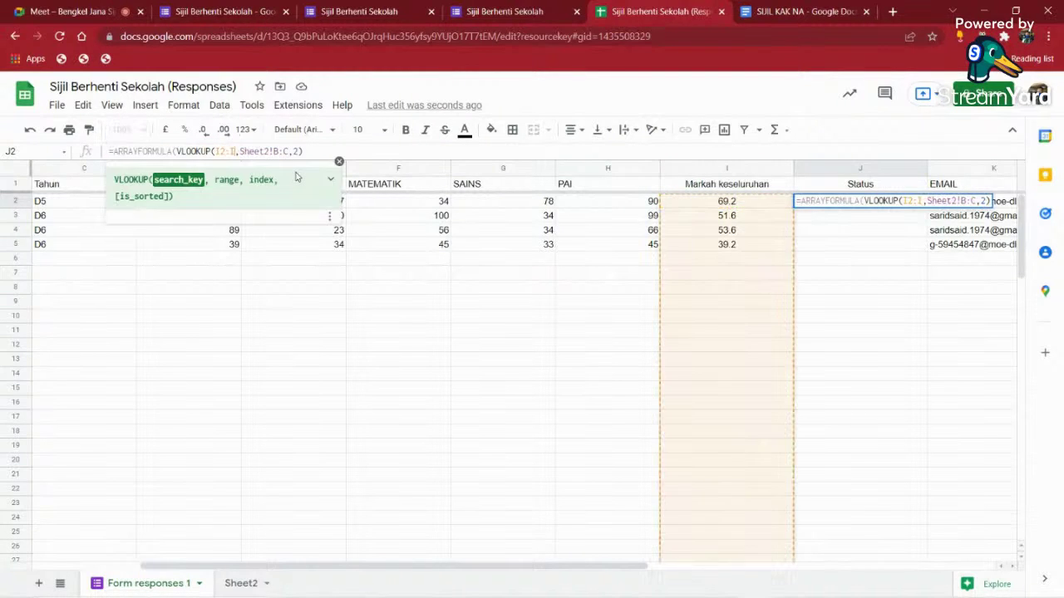
key("Return")
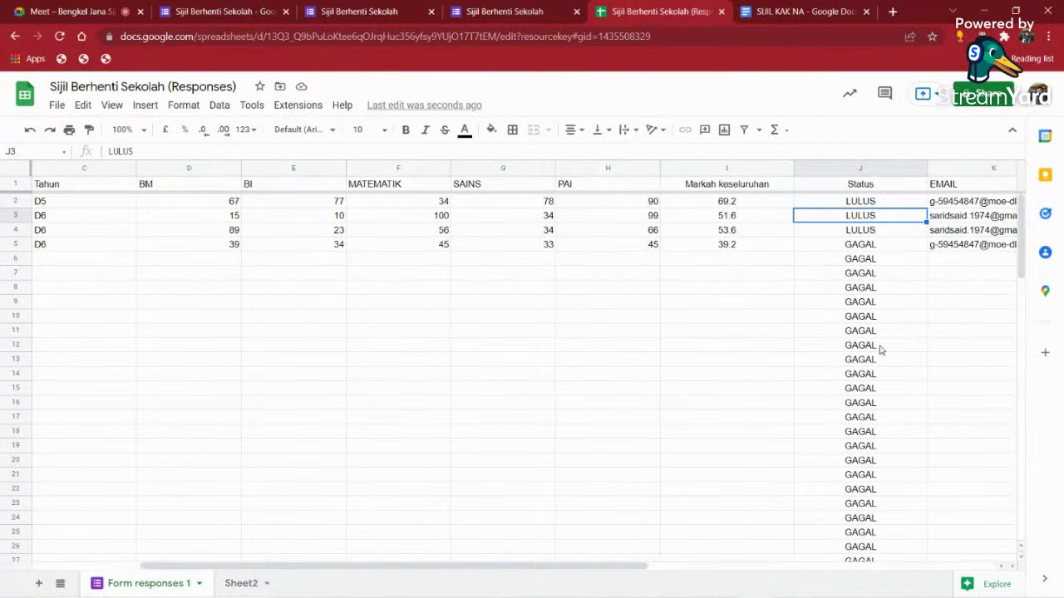
- Check the empty rows below the data, then go to Sheet2's 0 threshold
left_click(758, 282)
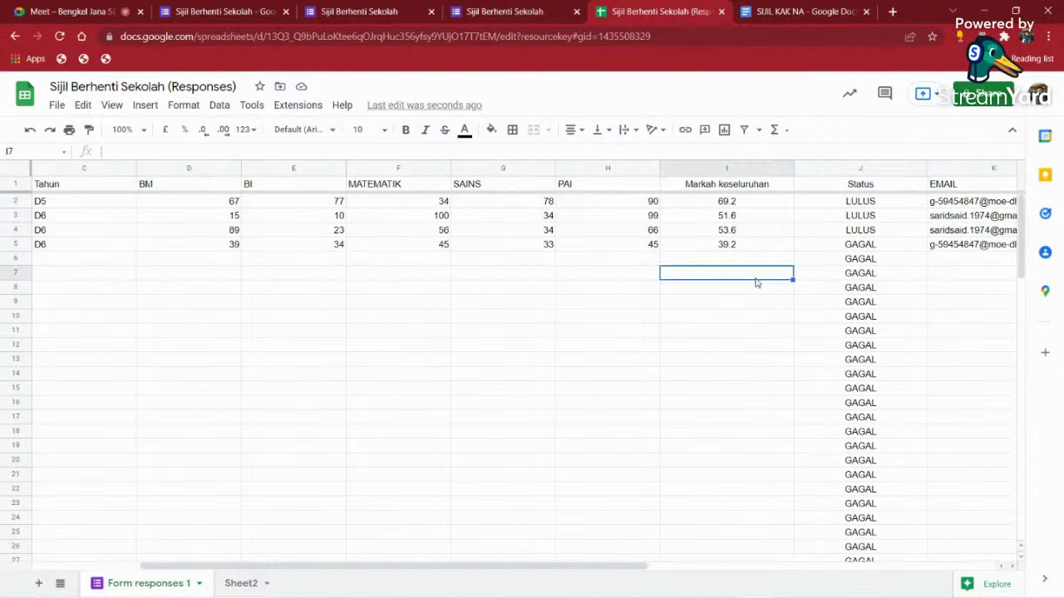
left_click(742, 365)
left_click(848, 205)
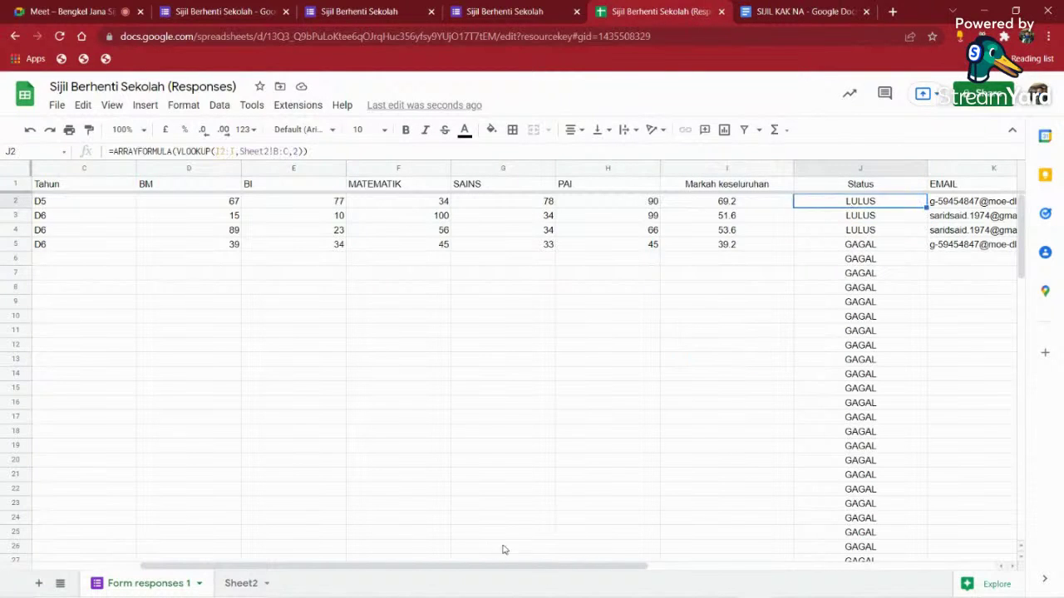
left_click(238, 583)
left_click(161, 188)
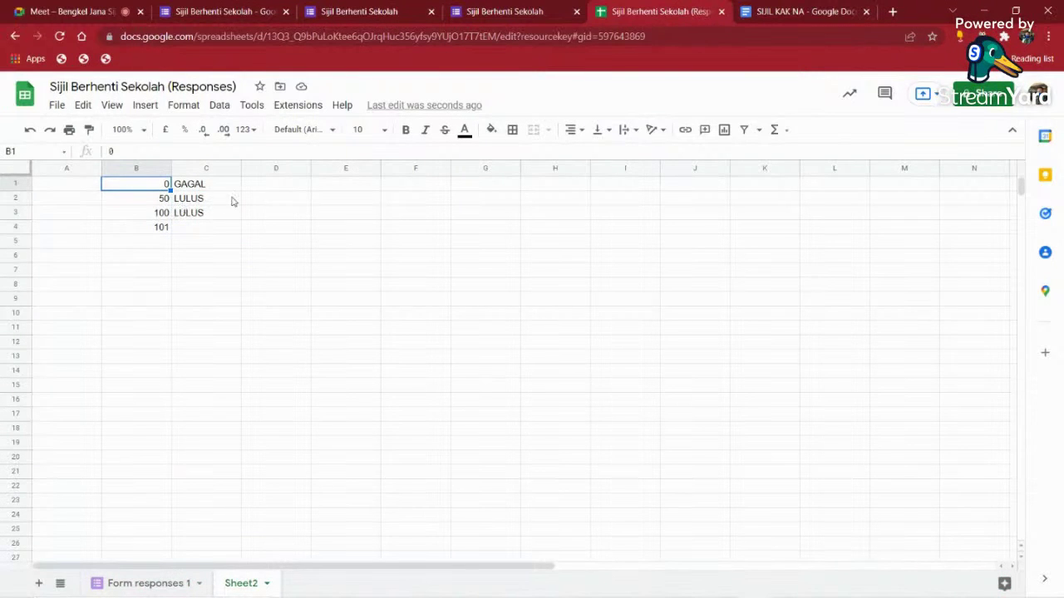
- Change Sheet2's lowest threshold in B1 from 0 to 1
left_click(259, 201)
left_click(155, 186)
type("1")
left_click(224, 279)
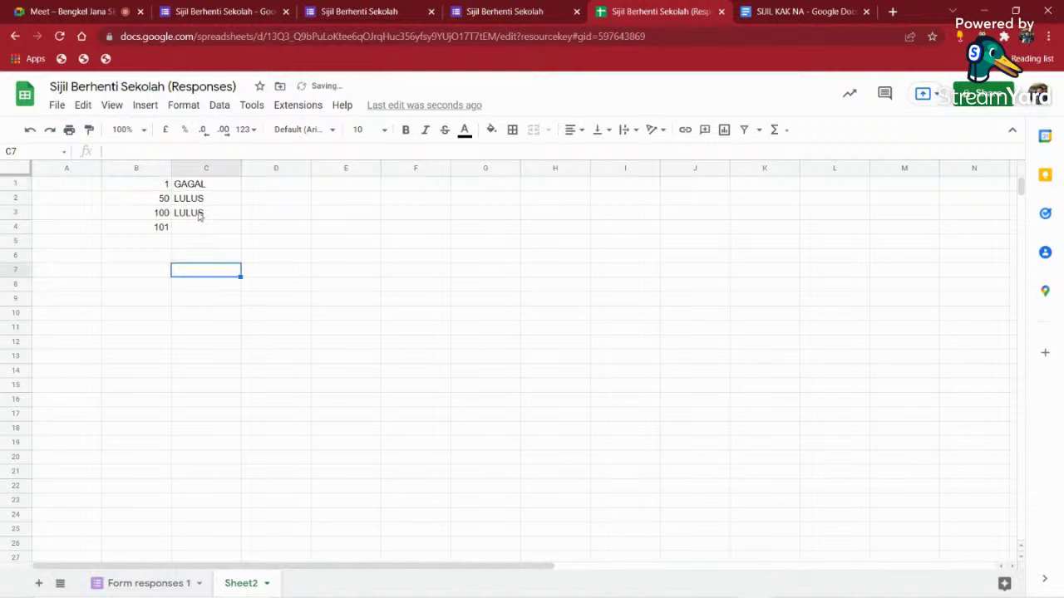
- Wrap J2's VLOOKUP in IFERROR inside ARRAYFORMULA so empty rows stay blank
left_click(168, 582)
left_click(867, 260)
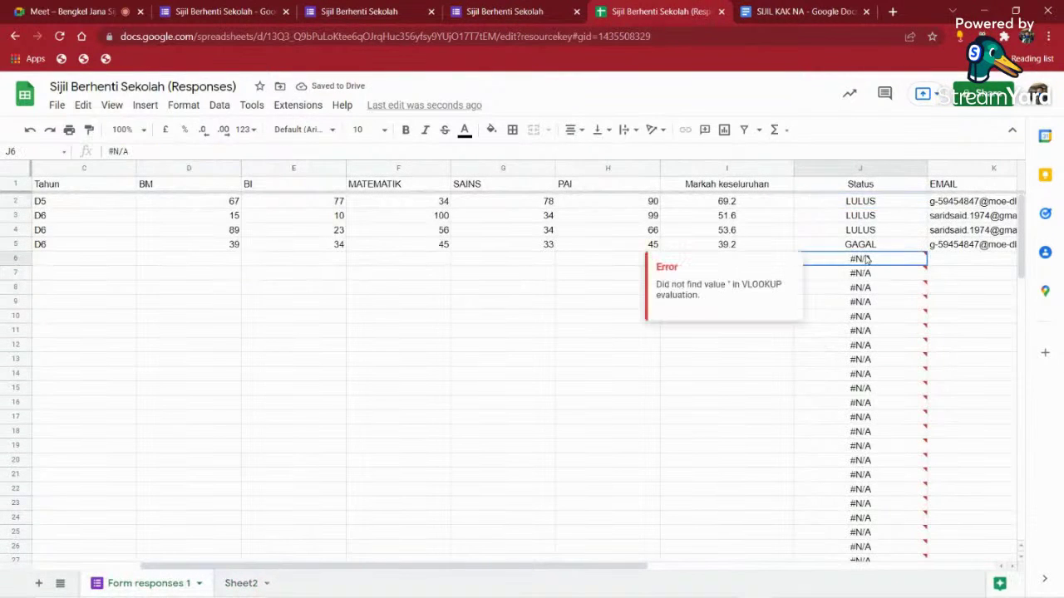
left_click(866, 208)
left_click(189, 151)
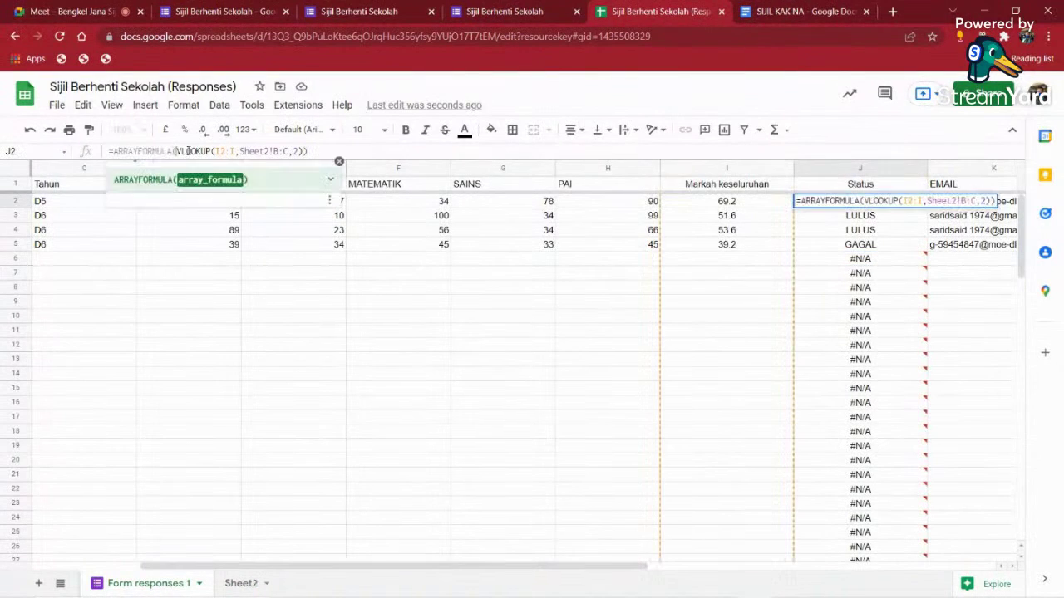
type("I")
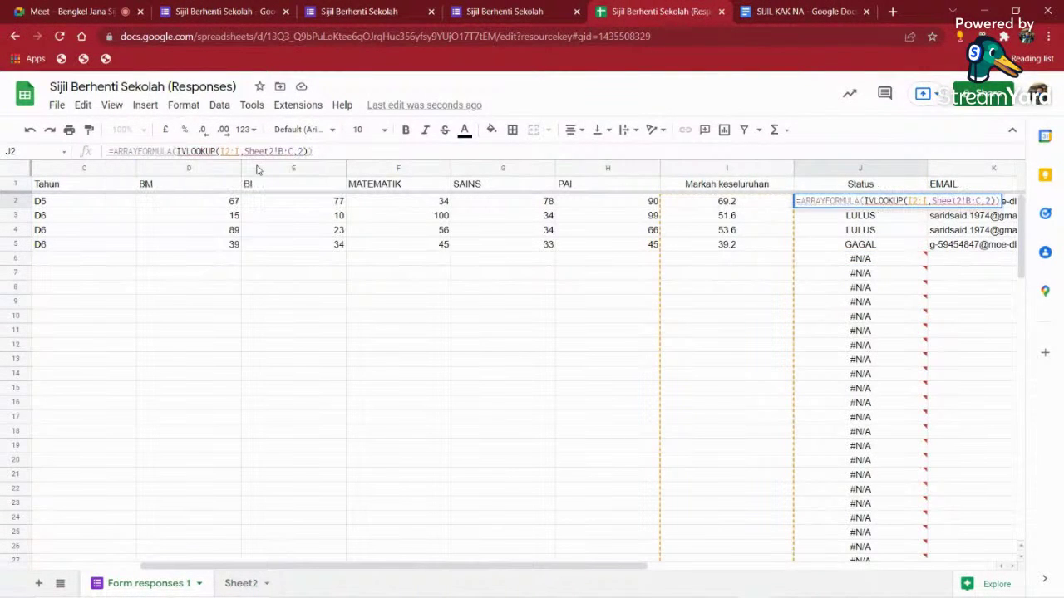
type("F")
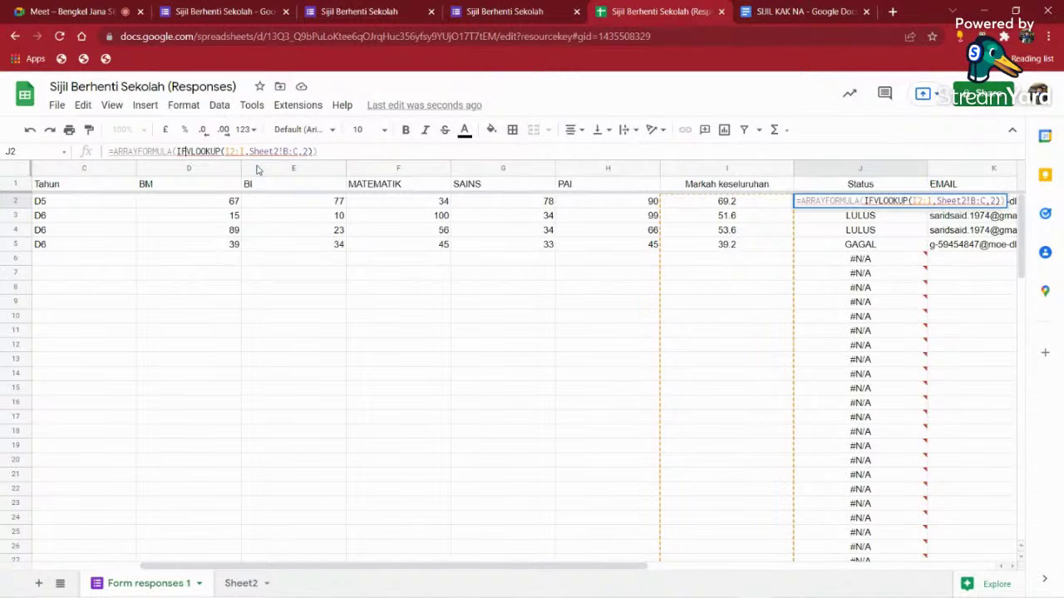
type("ERROR")
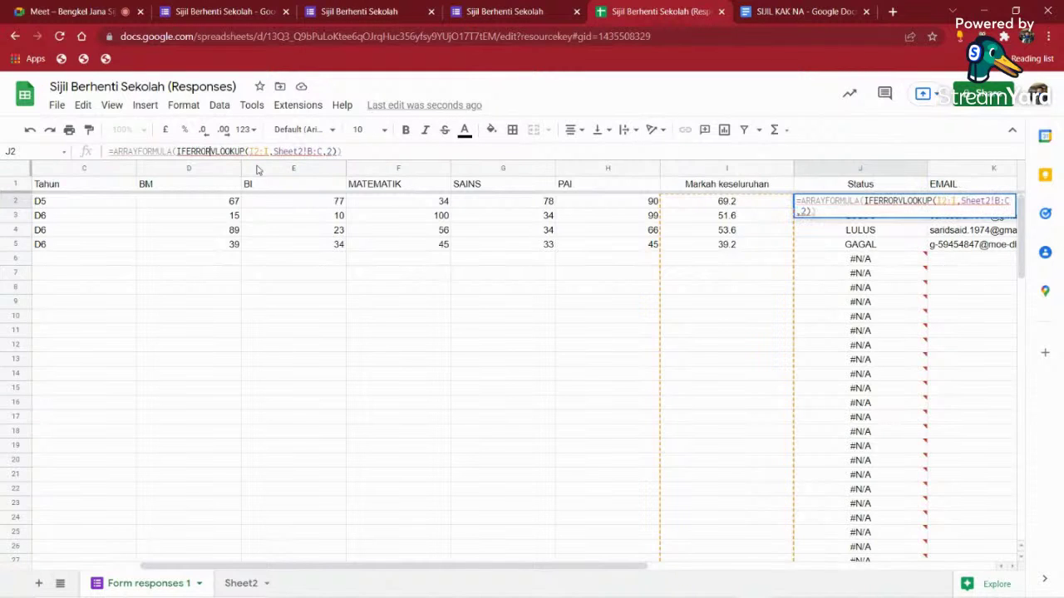
type("(")
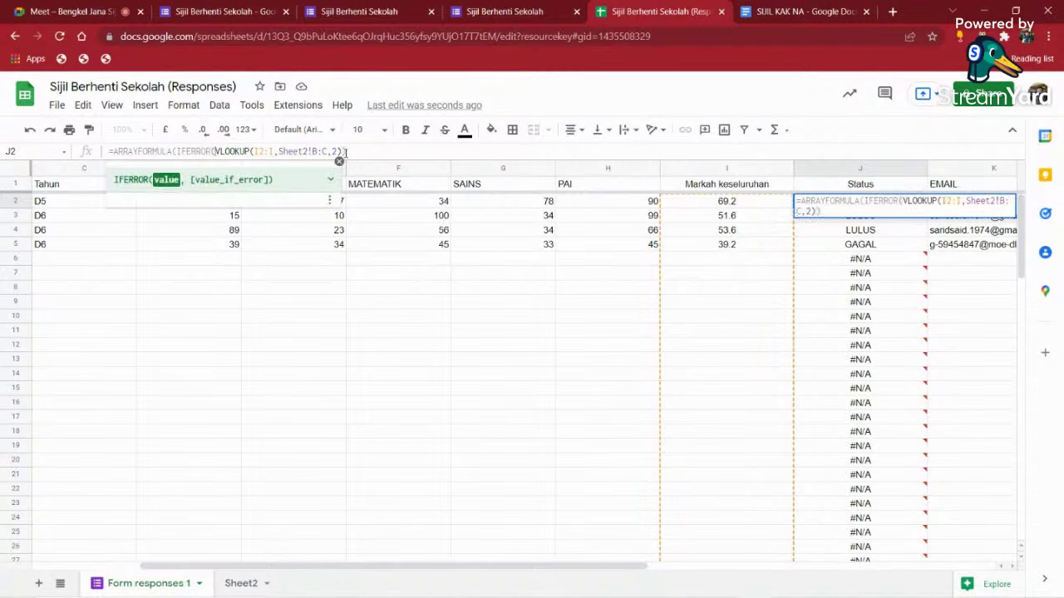
left_click(355, 151)
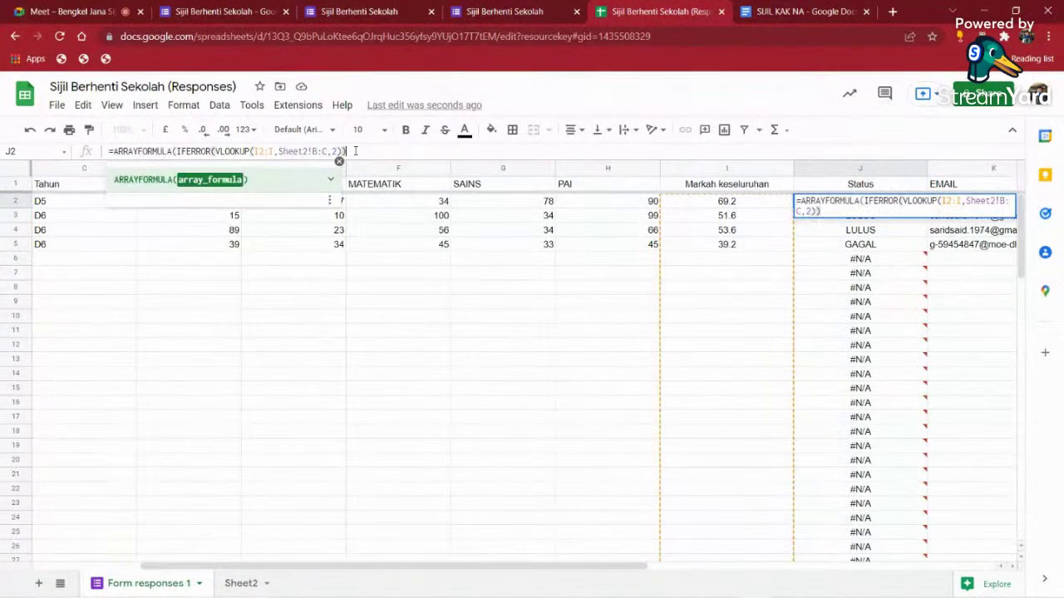
key("Return")
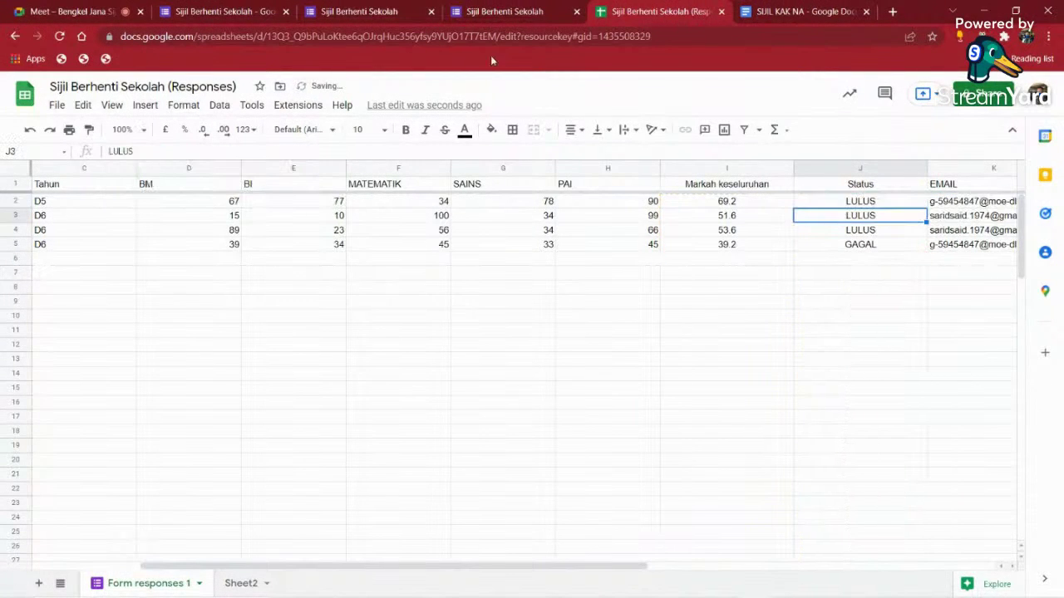
left_click(883, 204)
- Narrow the Status column and clear the old merge results in L2:Q9
left_click(880, 248)
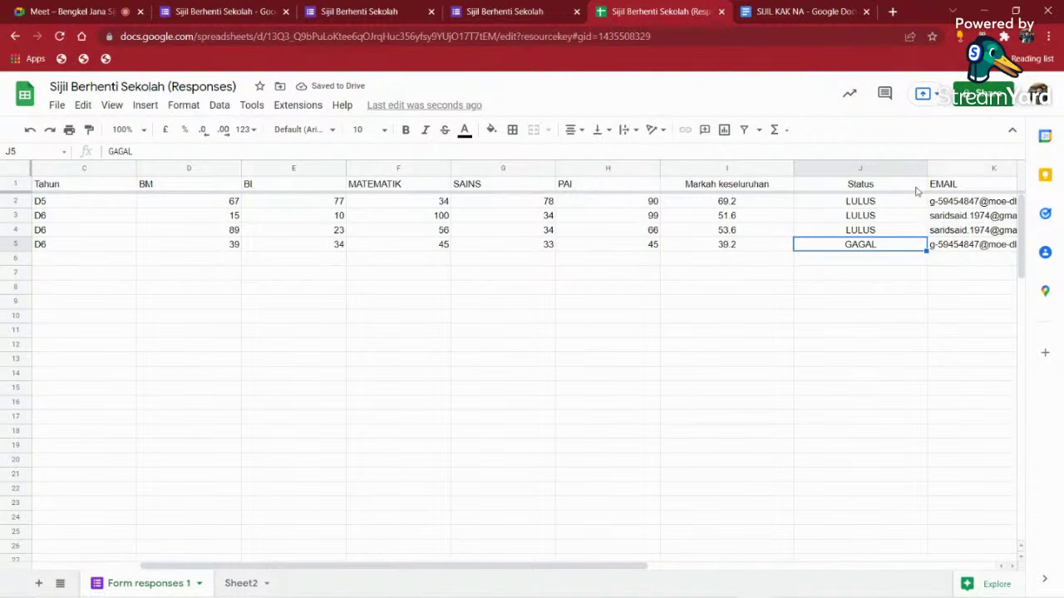
left_click_drag(927, 168, 887, 168)
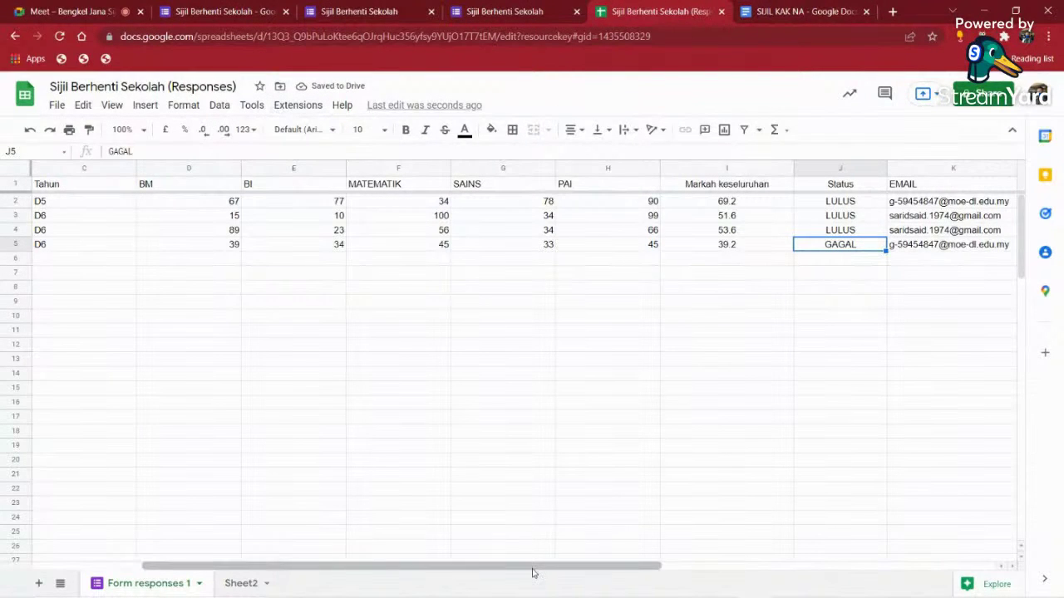
left_click_drag(533, 566, 868, 566)
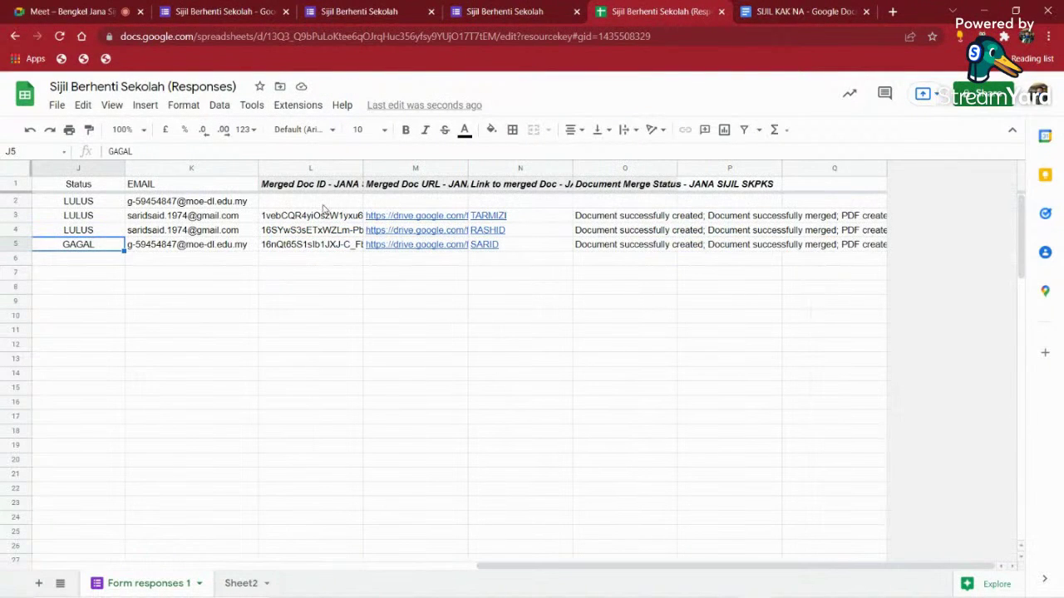
left_click_drag(323, 205, 890, 308)
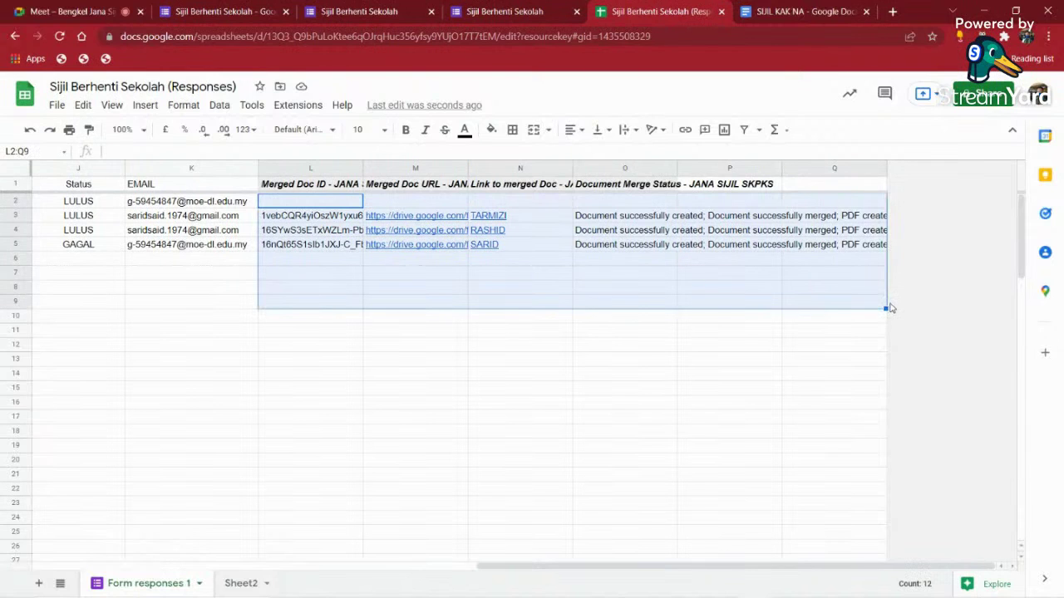
key("Delete")
- Check the LULUS and GAGAL Status results in J2–J5, then bring up the installed add-ons
left_click_drag(548, 565, 446, 565)
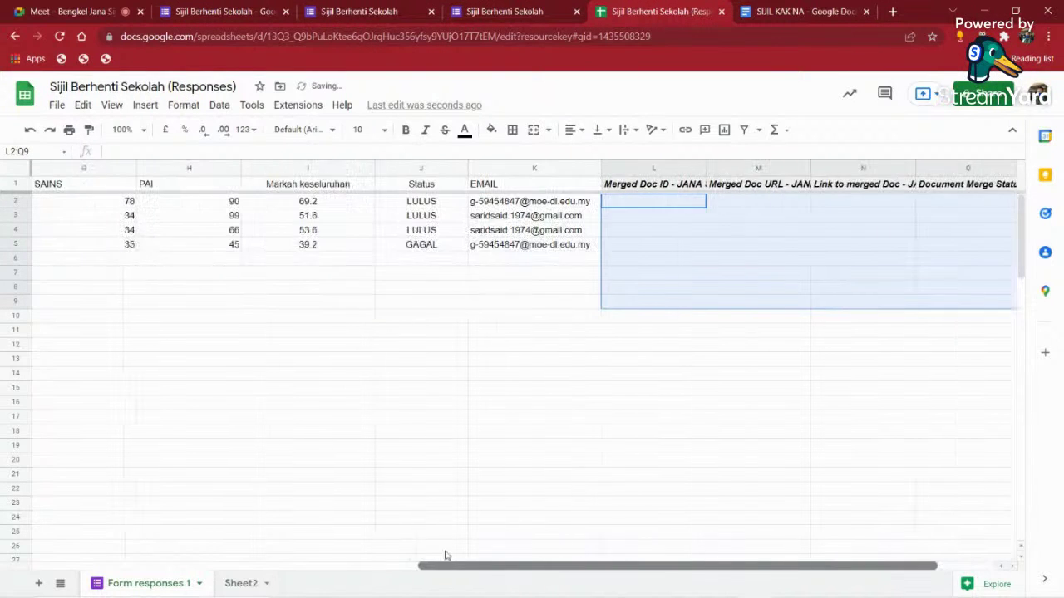
left_click(432, 203)
left_click(424, 217)
left_click(422, 245)
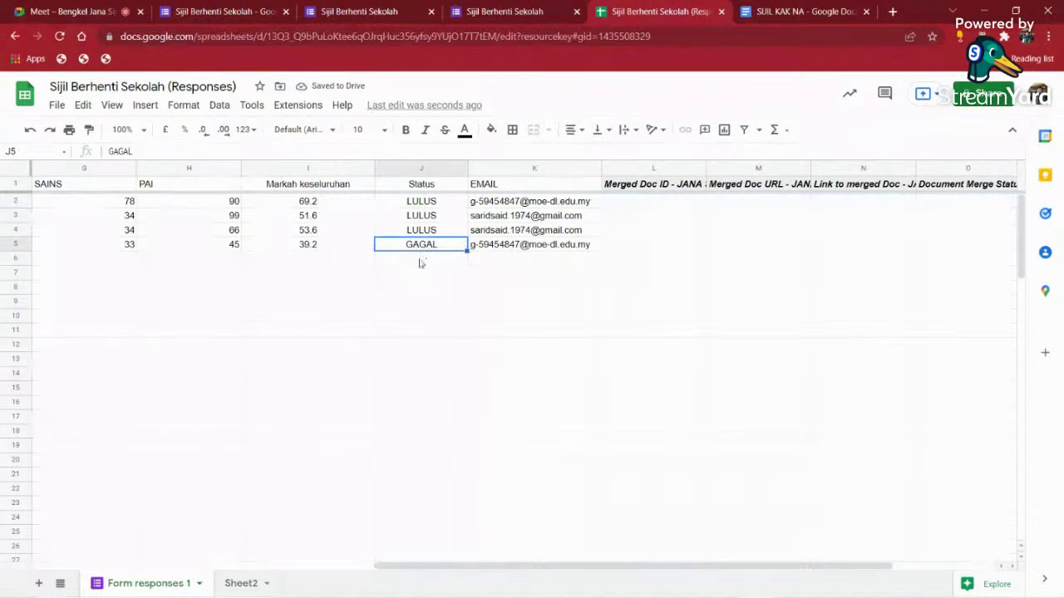
left_click(432, 205)
left_click(429, 243)
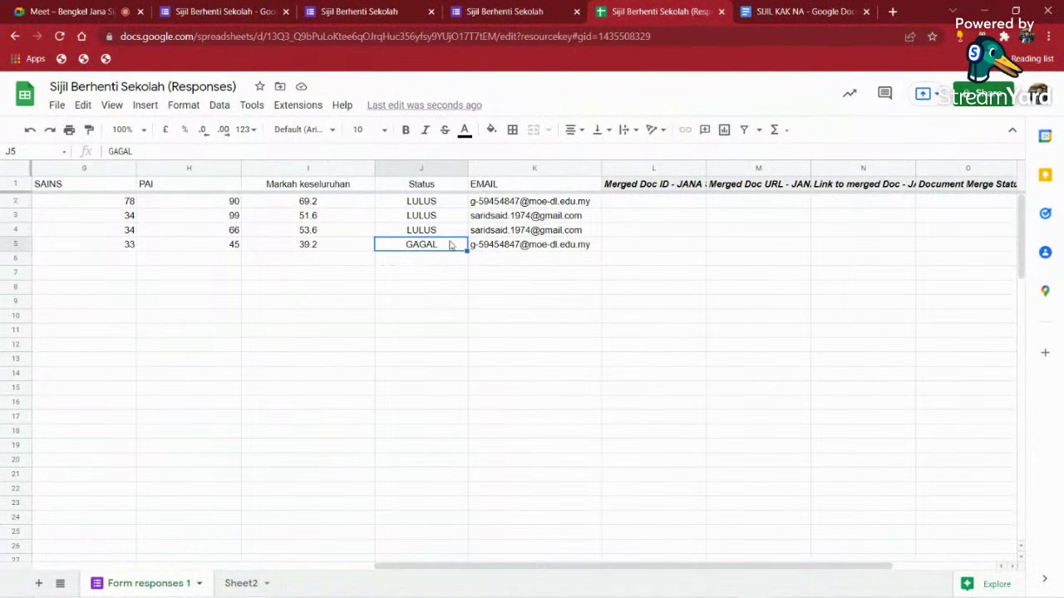
left_click(301, 105)
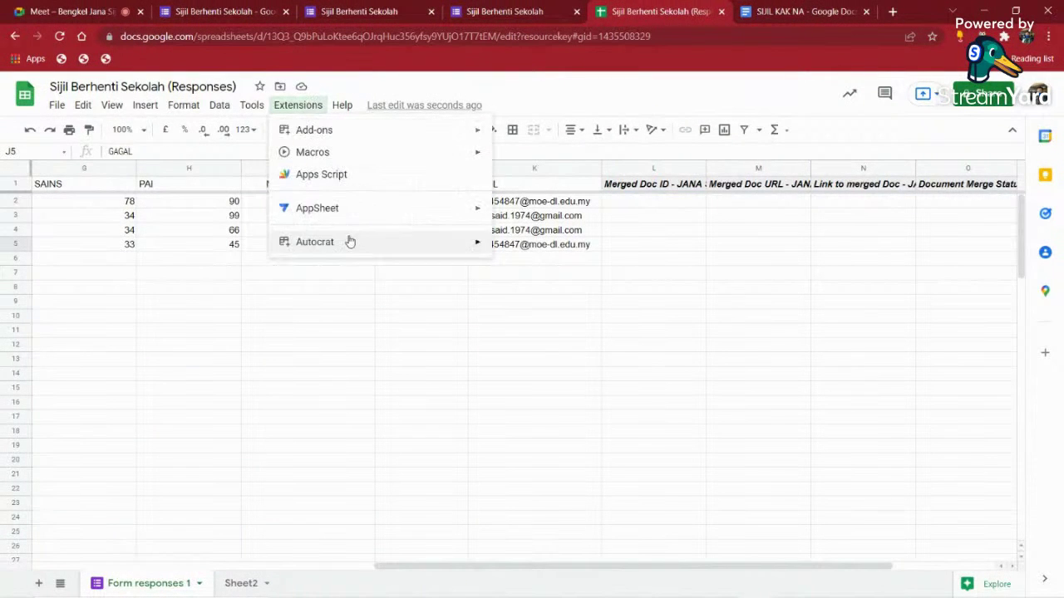
- Open Autocrat, edit the JANA SIJIL SKPKS job and advance to the merge condition step
mouse_move(459, 242)
left_click(534, 251)
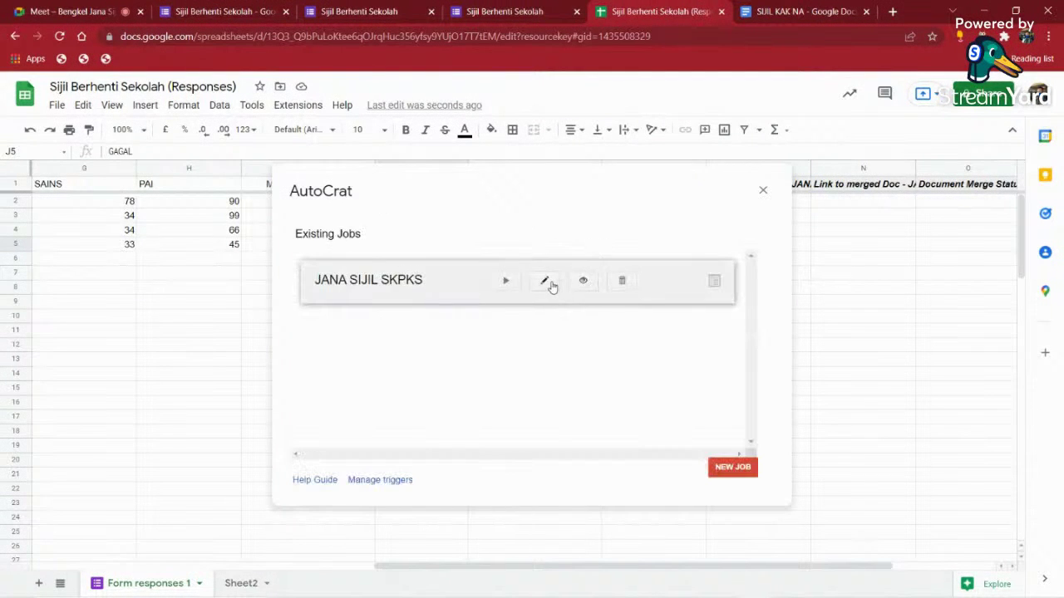
left_click(552, 285)
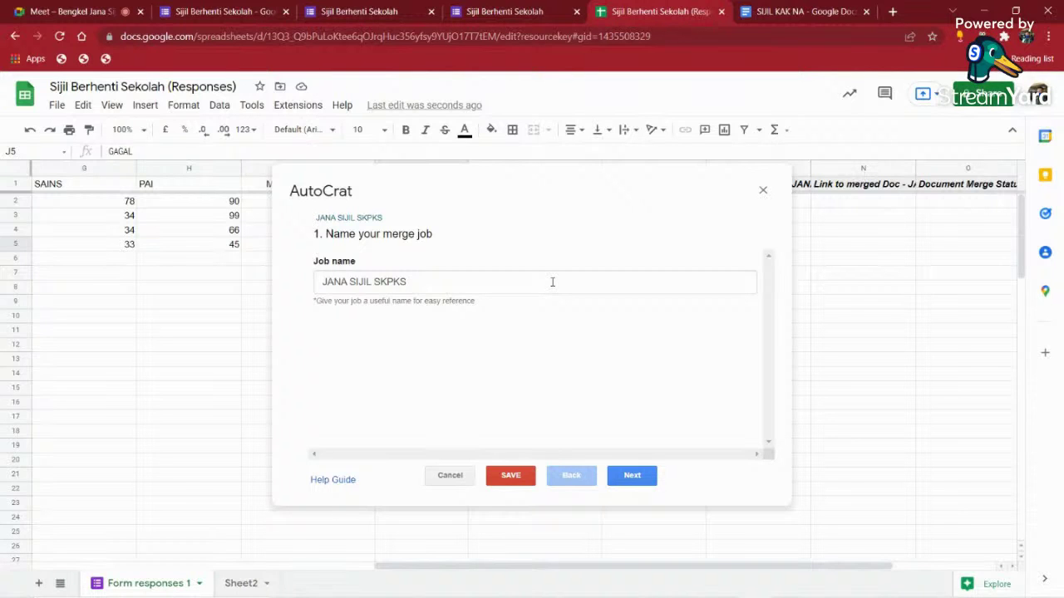
left_click(629, 479)
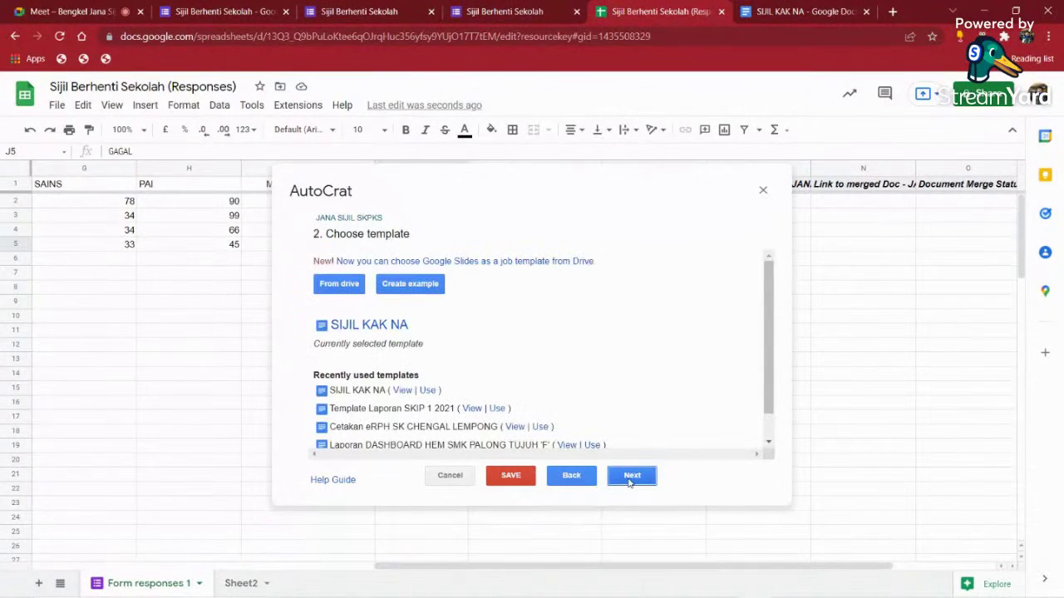
left_click(630, 479)
left_click(630, 476)
left_click(630, 477)
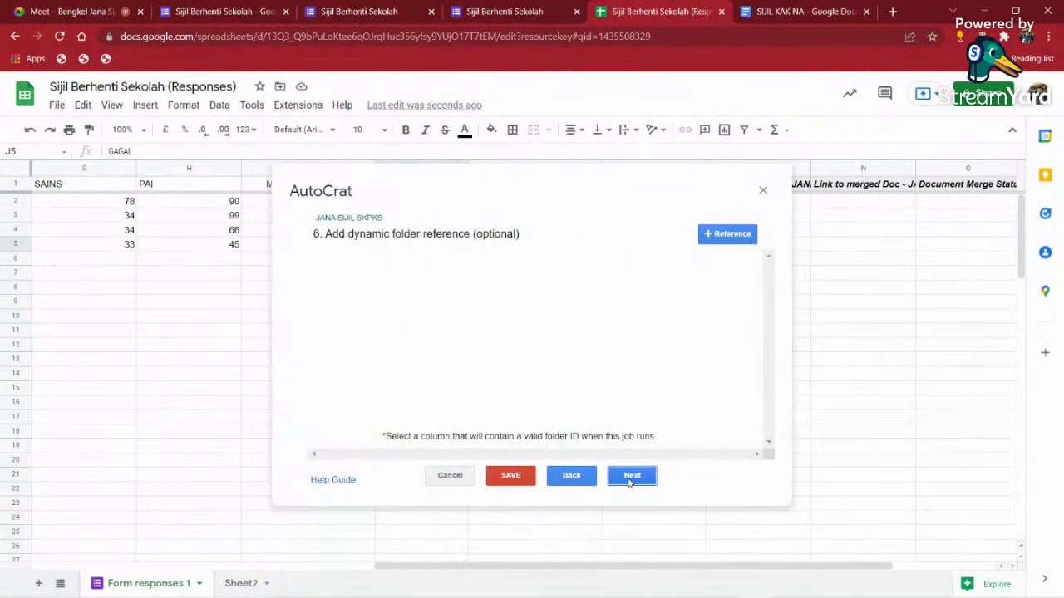
- Set the merge condition to Status equals LULUS, save the job and close Autocrat
left_click(477, 291)
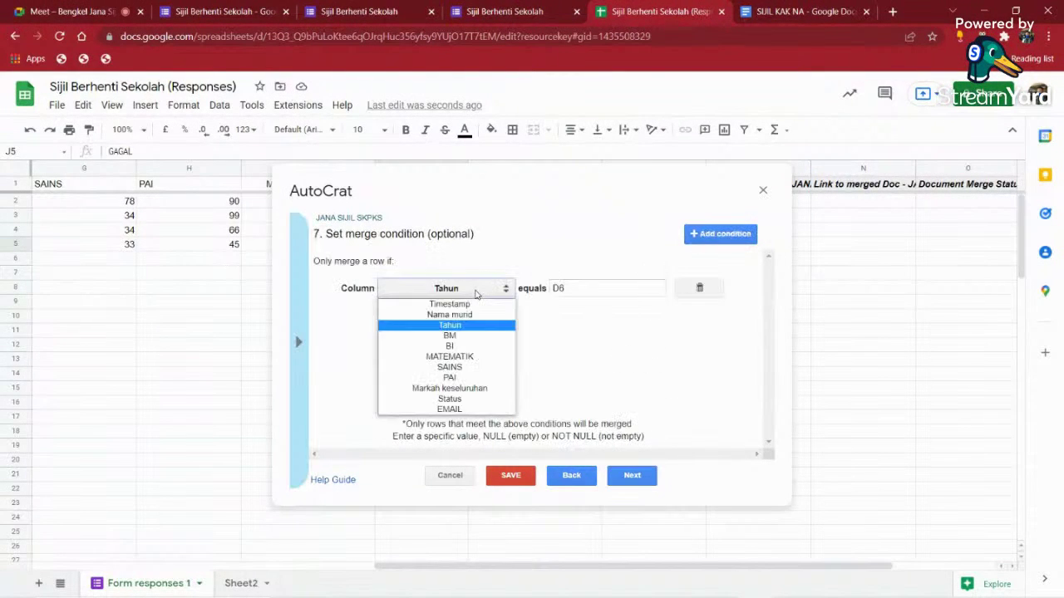
left_click(449, 399)
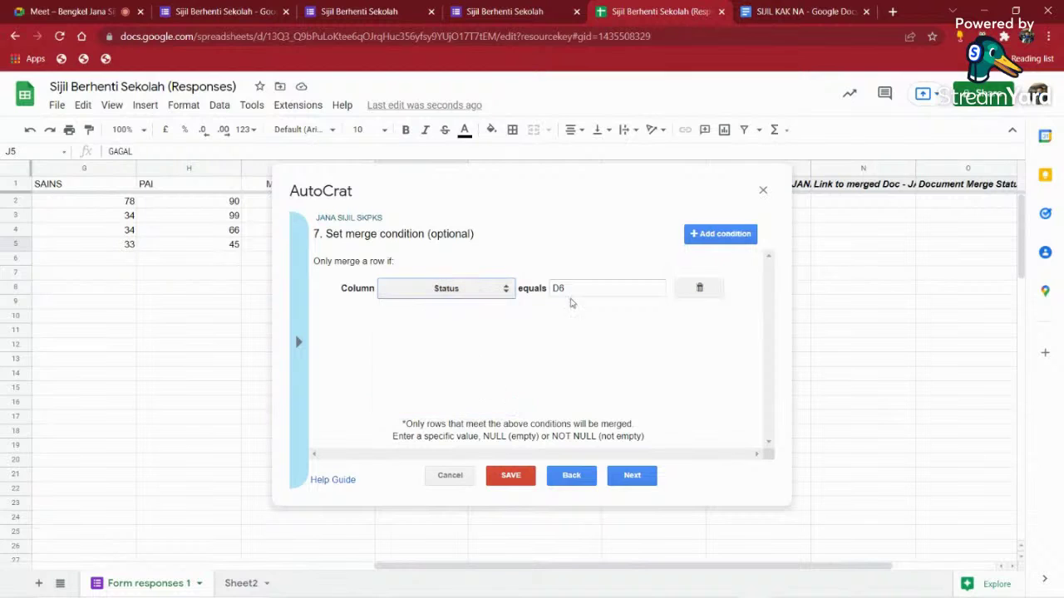
left_click(579, 287)
left_click_drag(579, 287, 548, 286)
key("BackSpace")
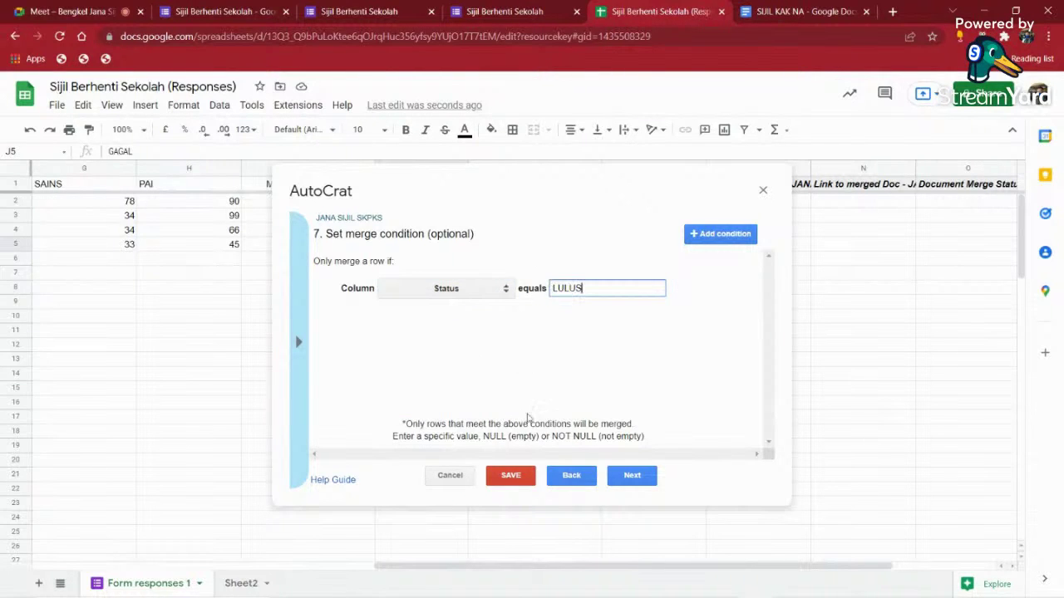
left_click(509, 474)
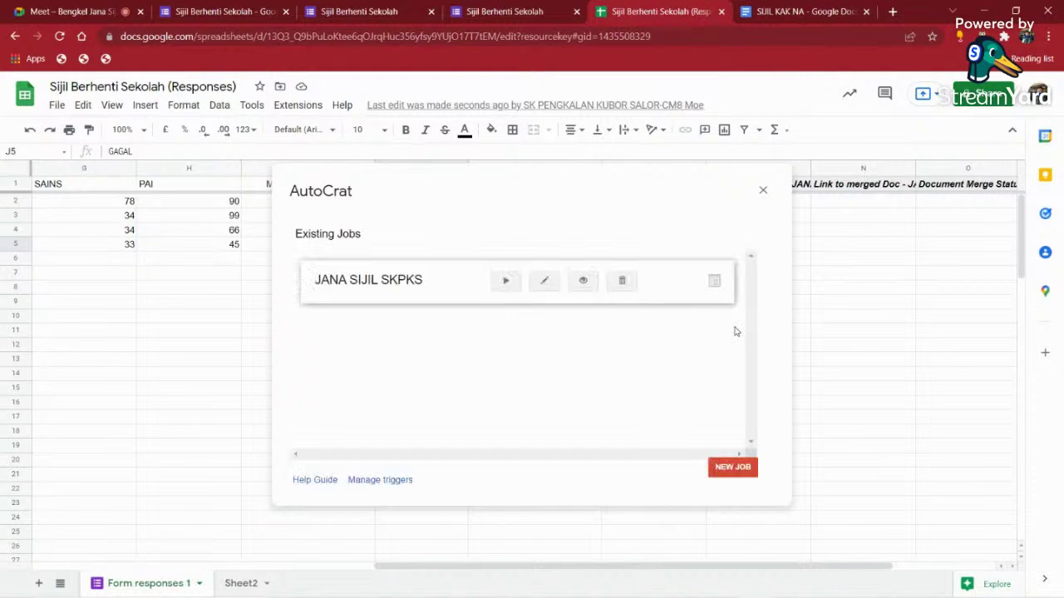
left_click(762, 190)
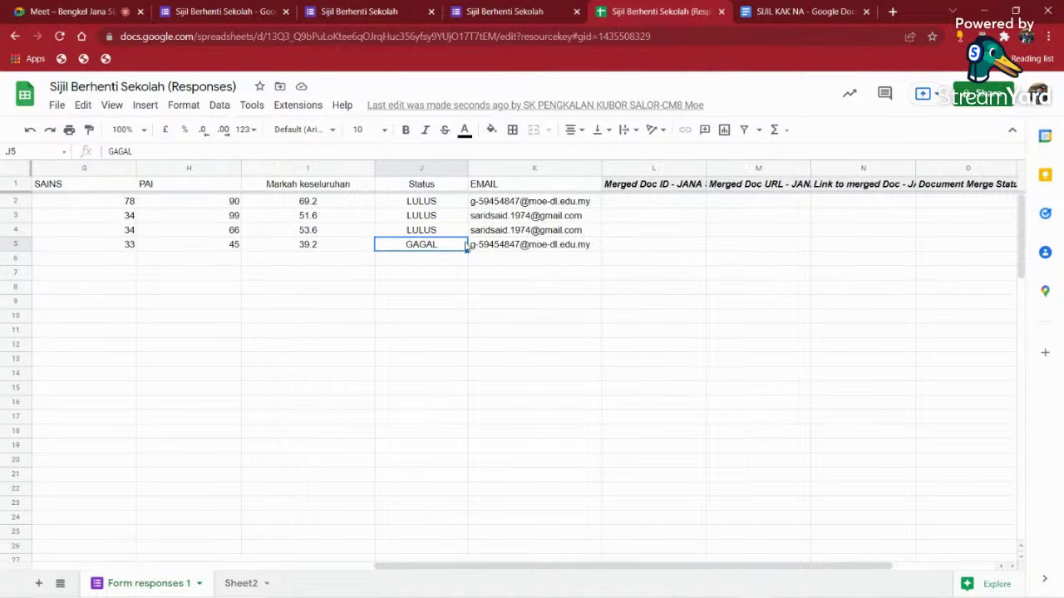
left_click_drag(639, 206, 966, 268)
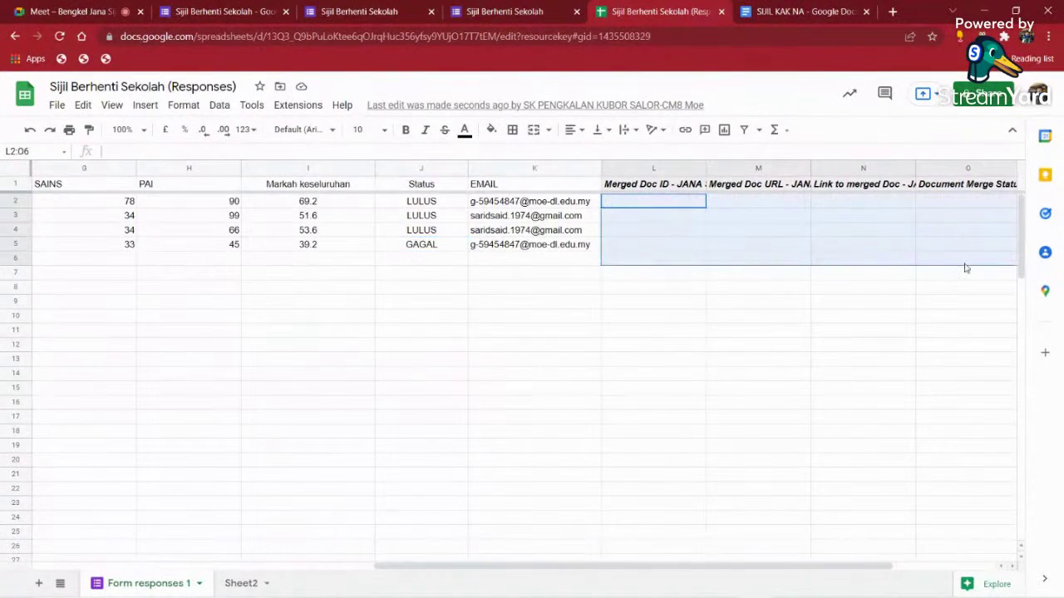
- Start another form response with a test student name and Tahun D1
left_click(487, 7)
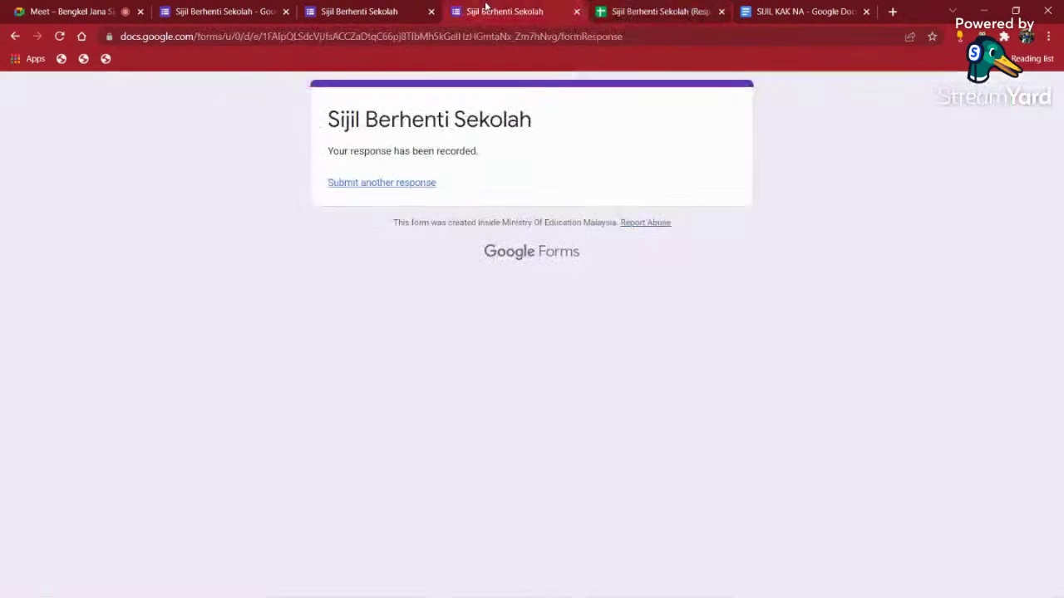
left_click(364, 184)
left_click(351, 273)
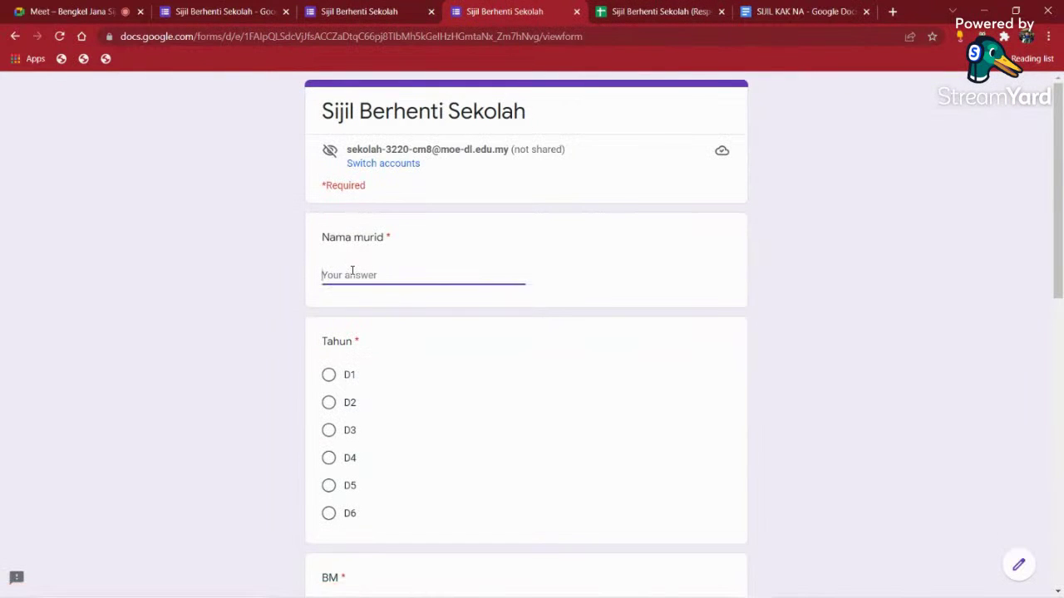
type("C")
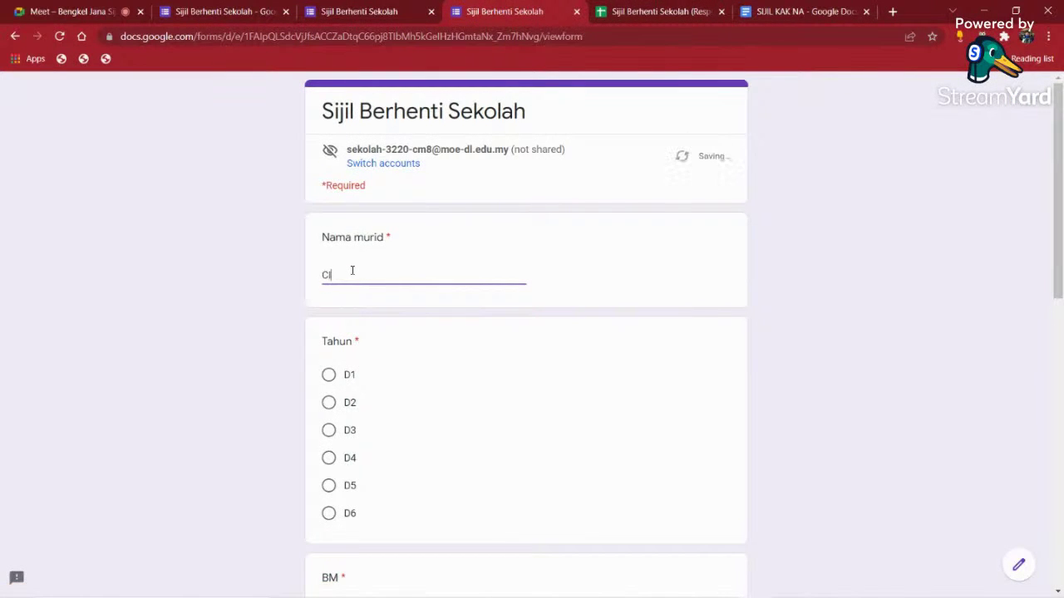
key("BackSpace")
key("BackSpace")
type("JEP")
left_click(328, 375)
- Enter the marks BM 34, BI 78, MATEMATIK 55, SAINS 23 and PAI 34
scroll(396, 399, "down", 1)
scroll(396, 400, "down", 2)
left_click(335, 419)
type("34")
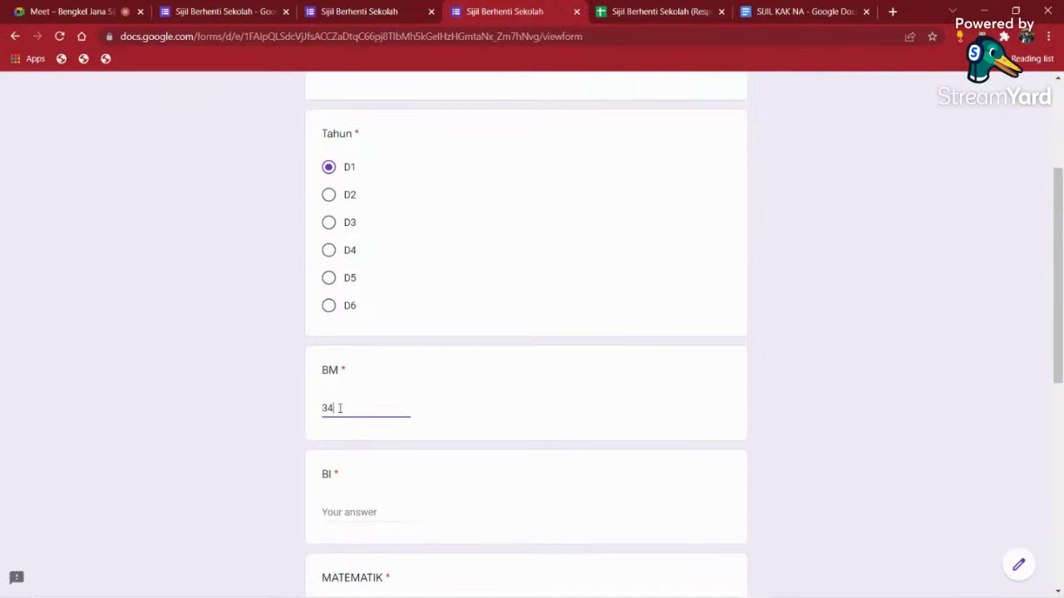
scroll(363, 431, "down", 2)
left_click(338, 373)
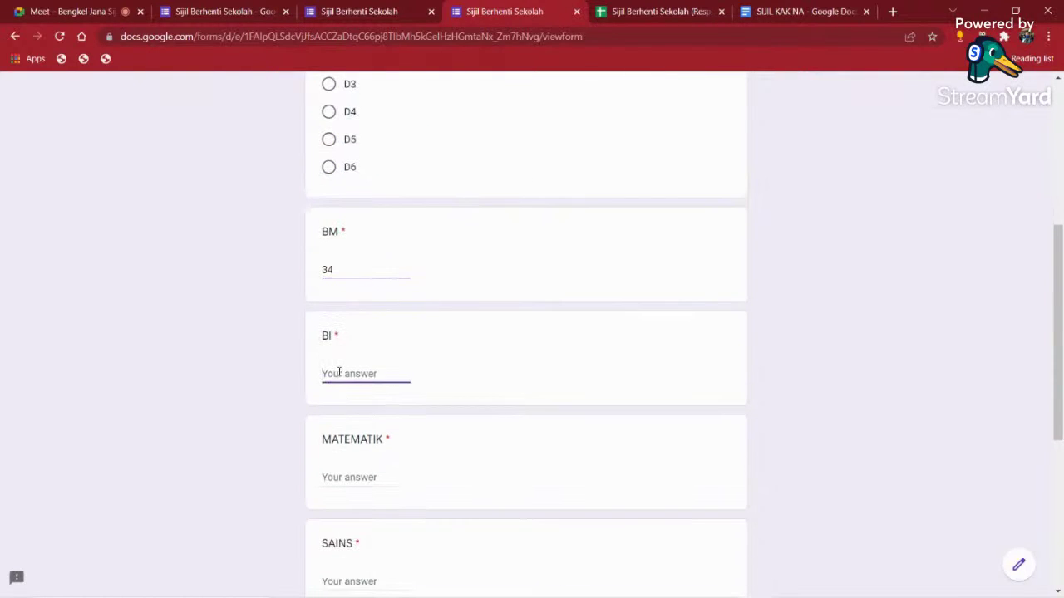
type("78")
left_click(348, 477)
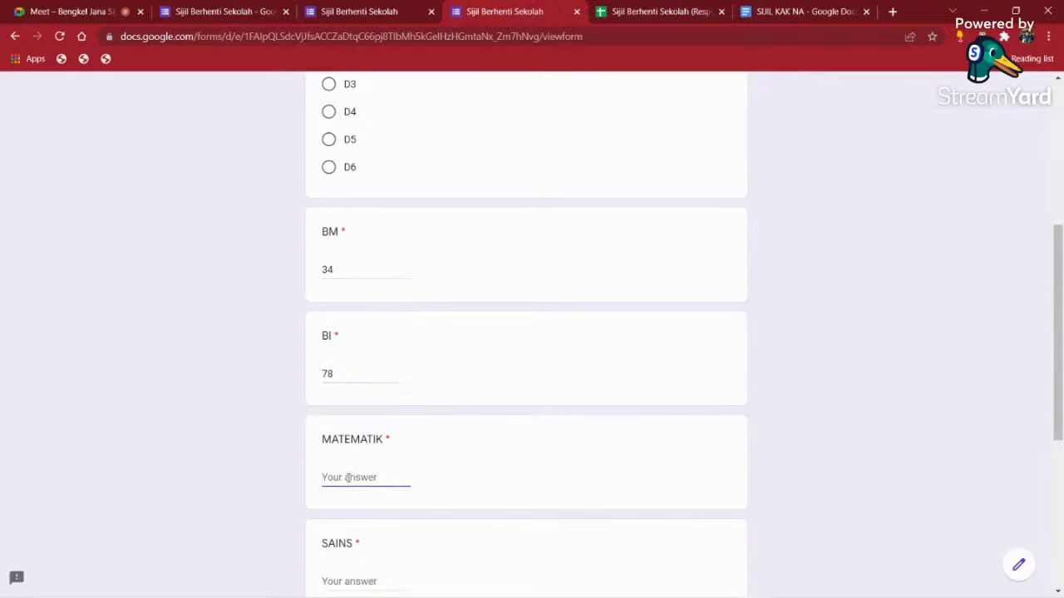
type("55")
scroll(364, 474, "down", 1)
left_click(341, 510)
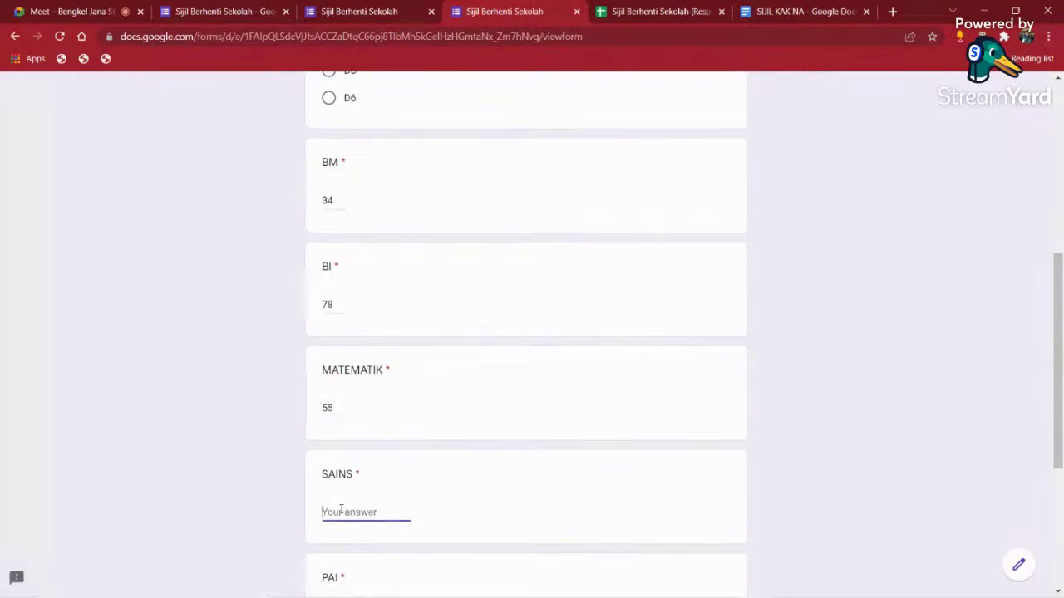
type("23")
scroll(348, 490, "down", 3)
left_click(344, 413)
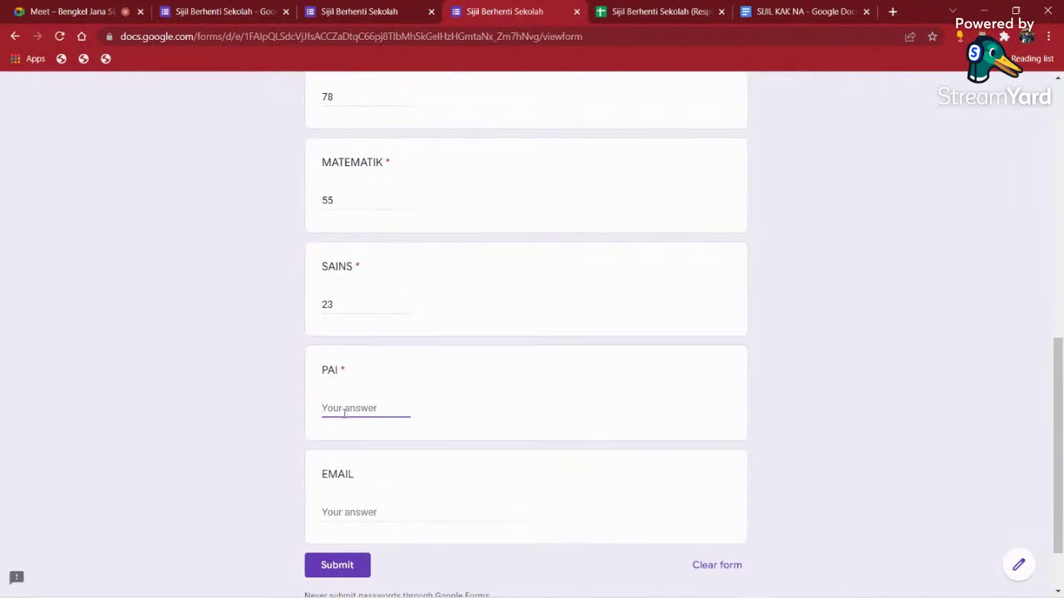
type("34")
- Fill in a test email answer and submit the response
left_click(352, 508)
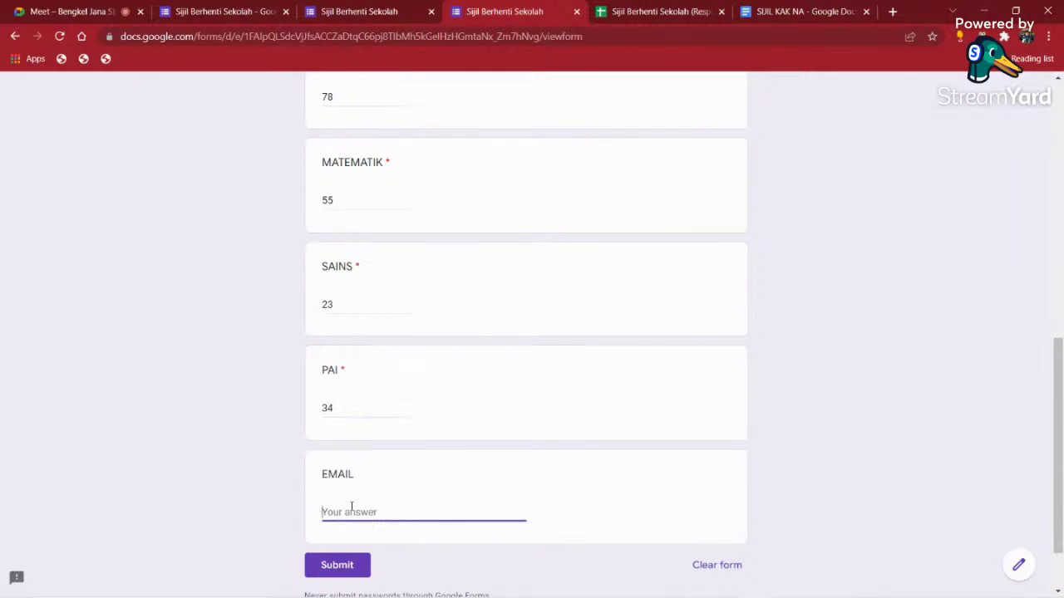
type("AB")
key("BackSpace")
key("BackSpace")
type("S")
key("BackSpace")
type("abc@gmail.com")
left_click(359, 564)
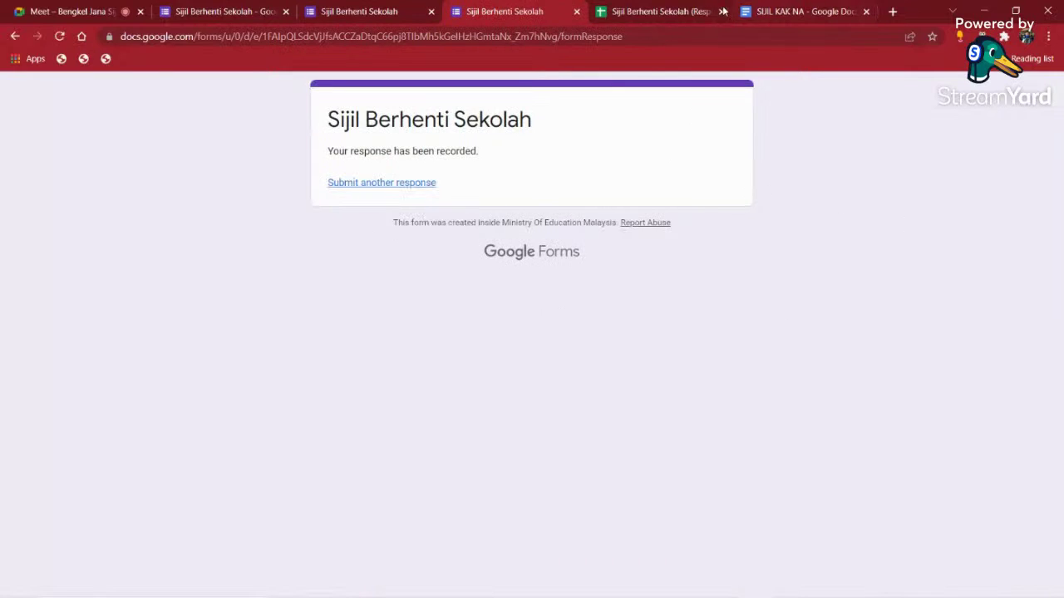
left_click(661, 11)
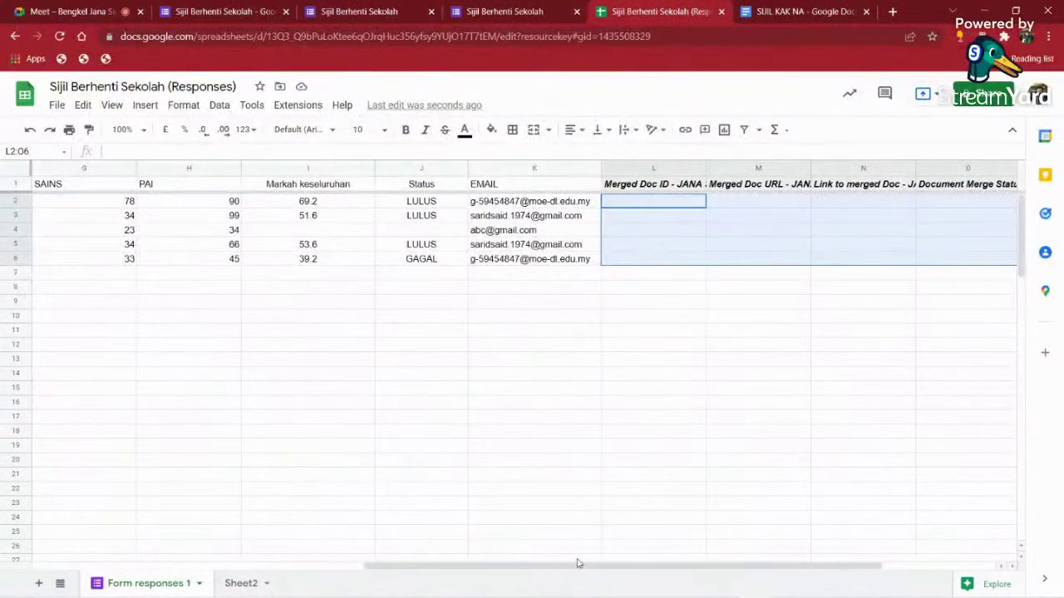
- Fill the row 3 AVERAGE formula down column I to row 6, giving row 4 an average of 44.8
left_click_drag(578, 570, 664, 569)
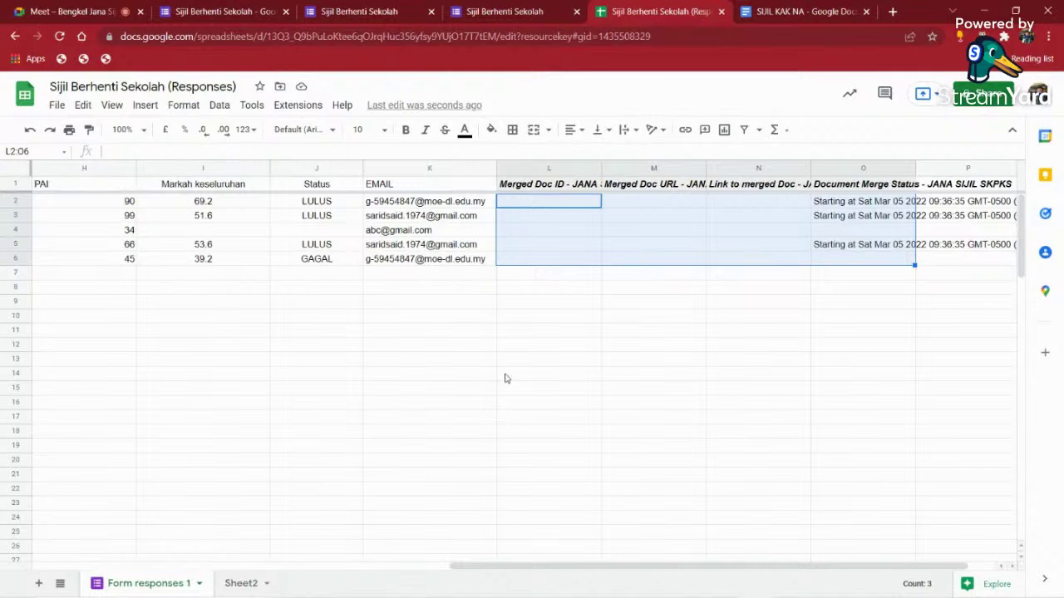
left_click(327, 203)
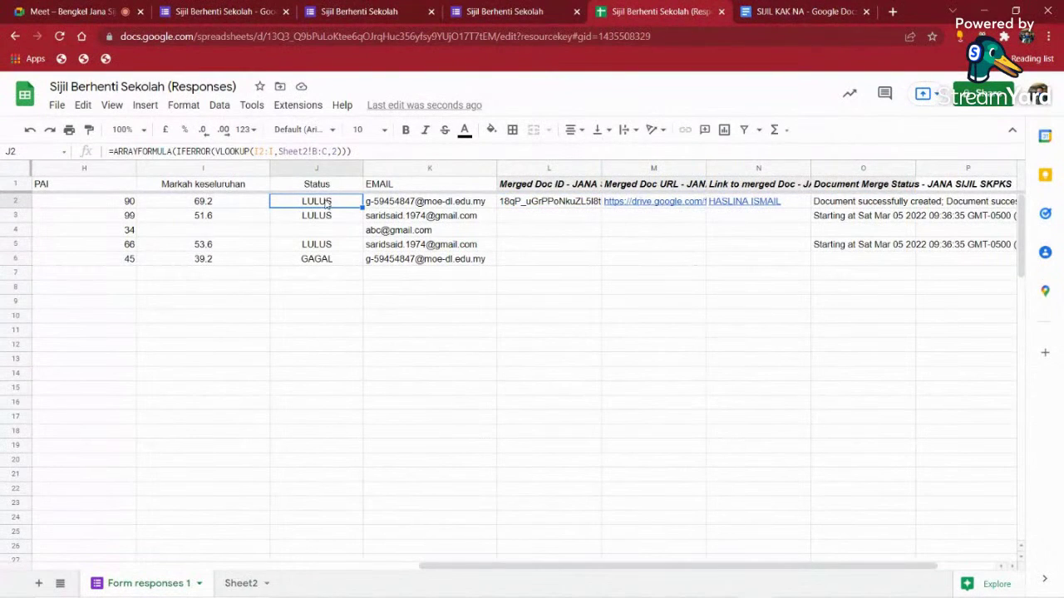
left_click(324, 230)
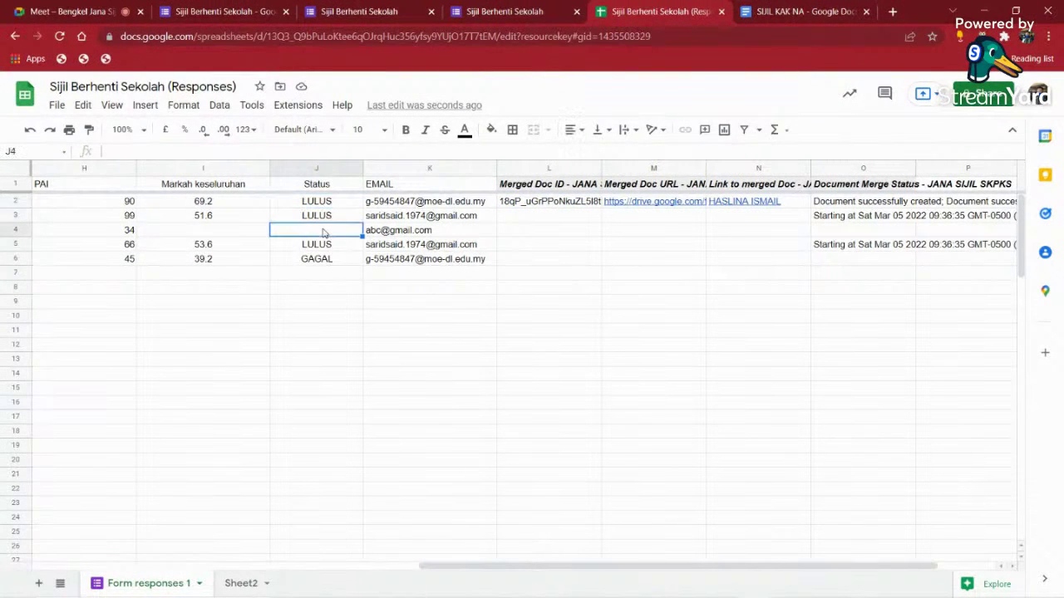
left_click(234, 229)
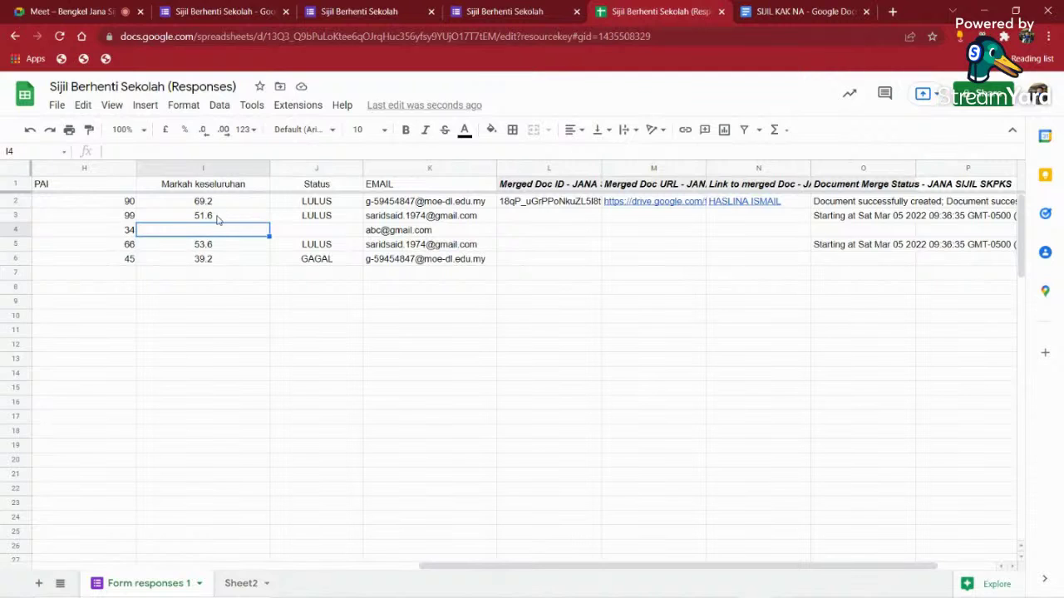
left_click(216, 216)
left_click_drag(269, 222, 282, 287)
left_click(313, 389)
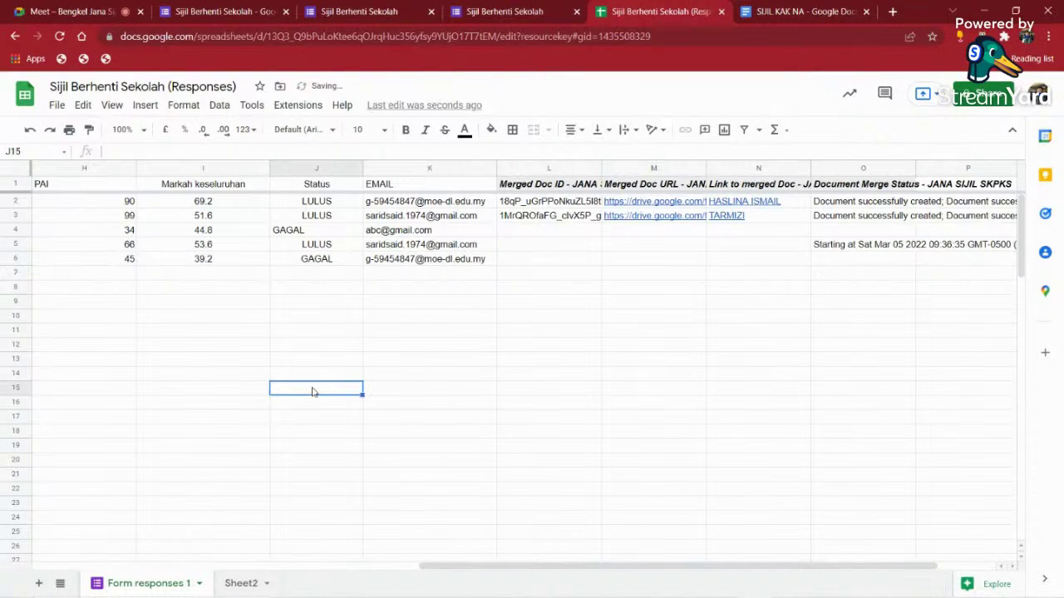
- Left-align the Status column J and auto-fit its width
left_click(349, 233)
left_click(346, 262)
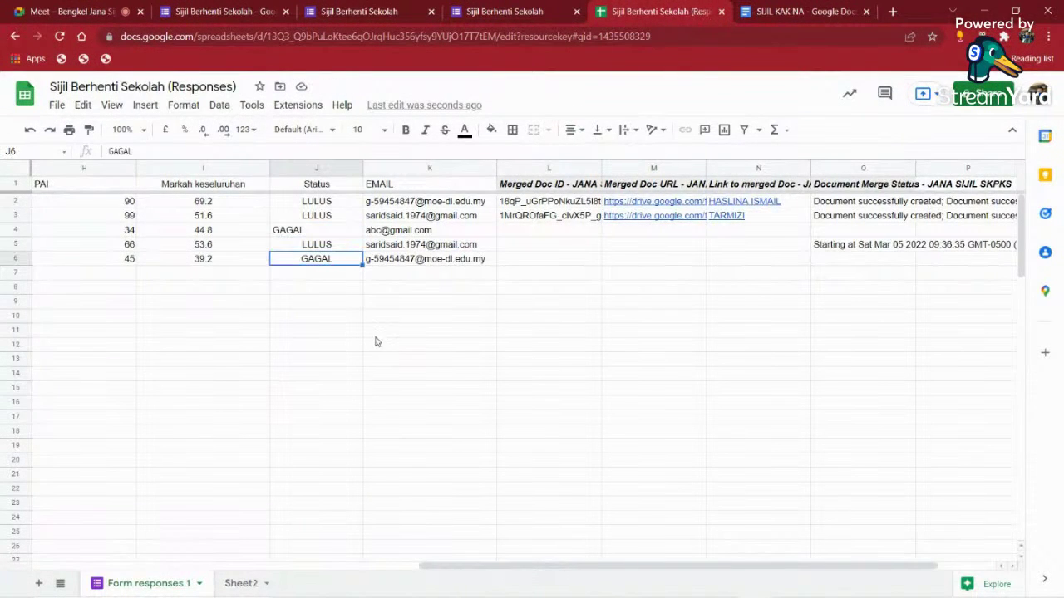
left_click_drag(544, 565, 465, 576)
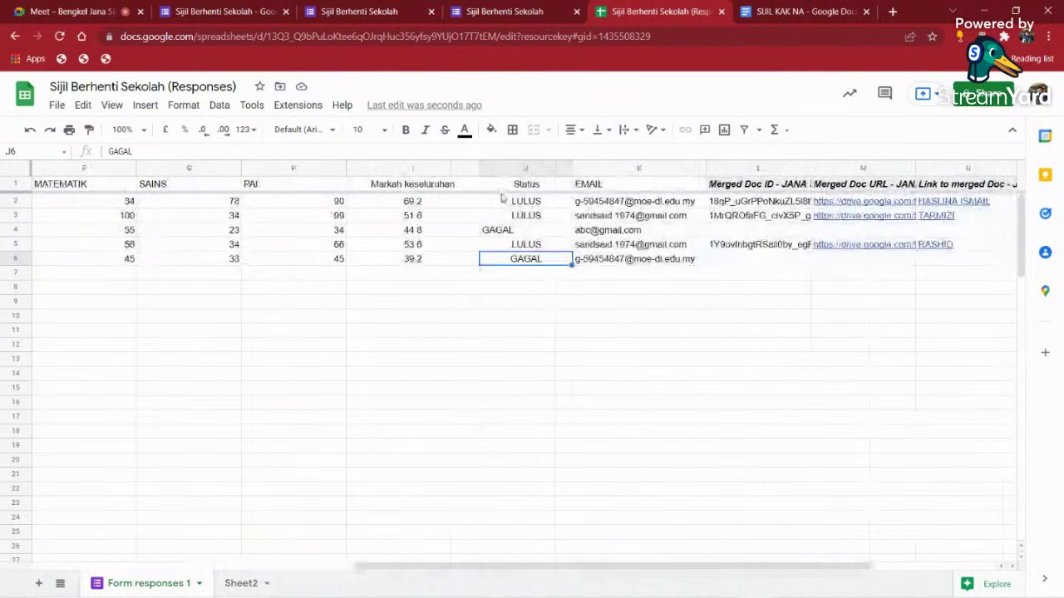
left_click(515, 170)
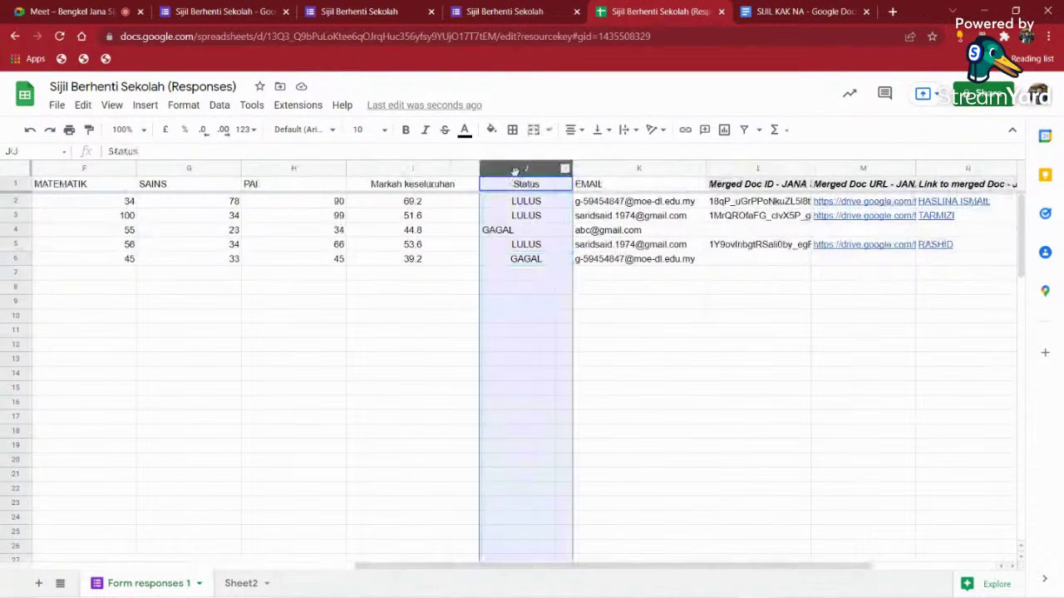
left_click(570, 129)
left_click(571, 156)
left_click(584, 315)
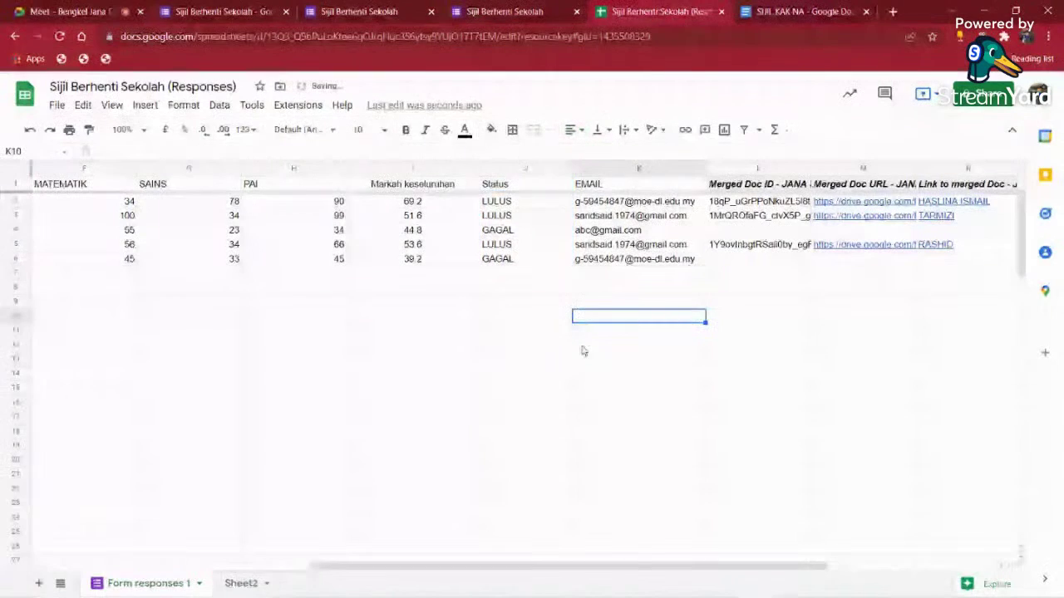
double_click(572, 169)
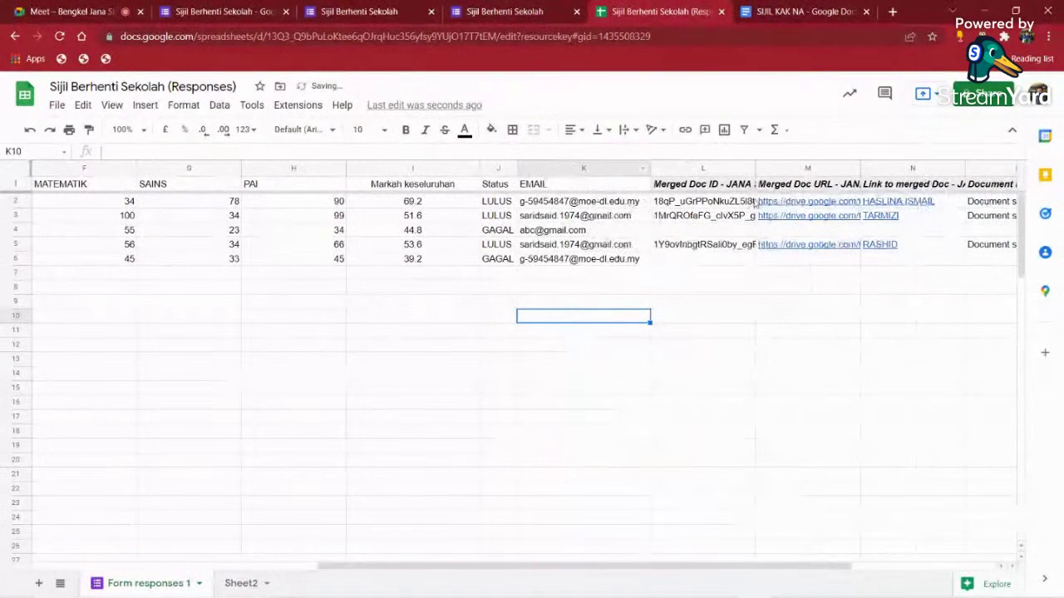
- Narrow the Merged Doc ID and Merged Doc URL columns L and M
left_click_drag(754, 169, 713, 169)
left_click_drag(818, 169, 773, 169)
left_click_drag(489, 202, 495, 217)
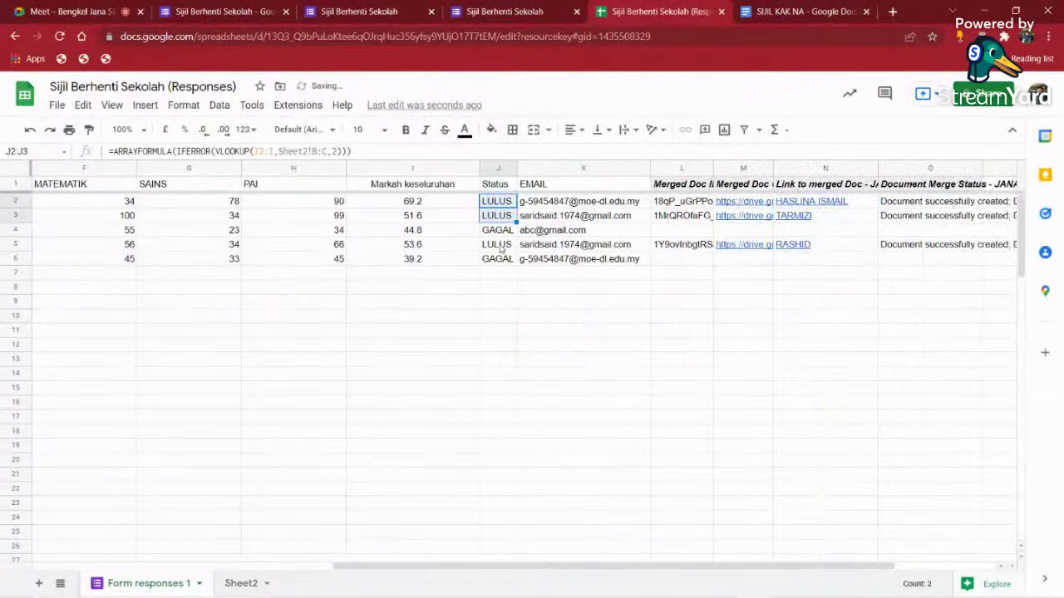
left_click(498, 244)
- Open the first student's certificate PDF from the N2 link and review it
left_click(810, 205)
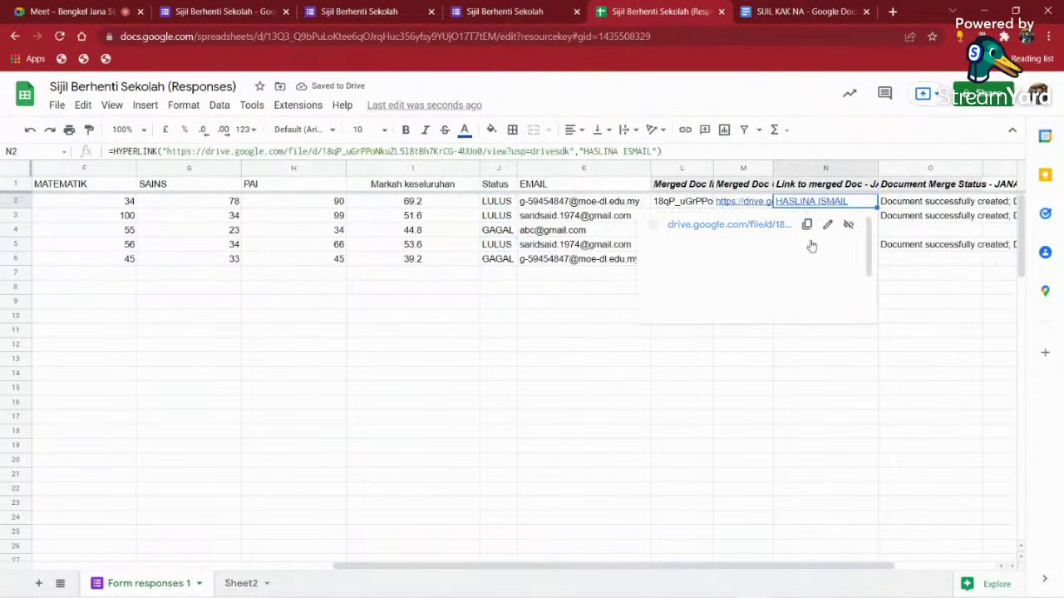
left_click(739, 225)
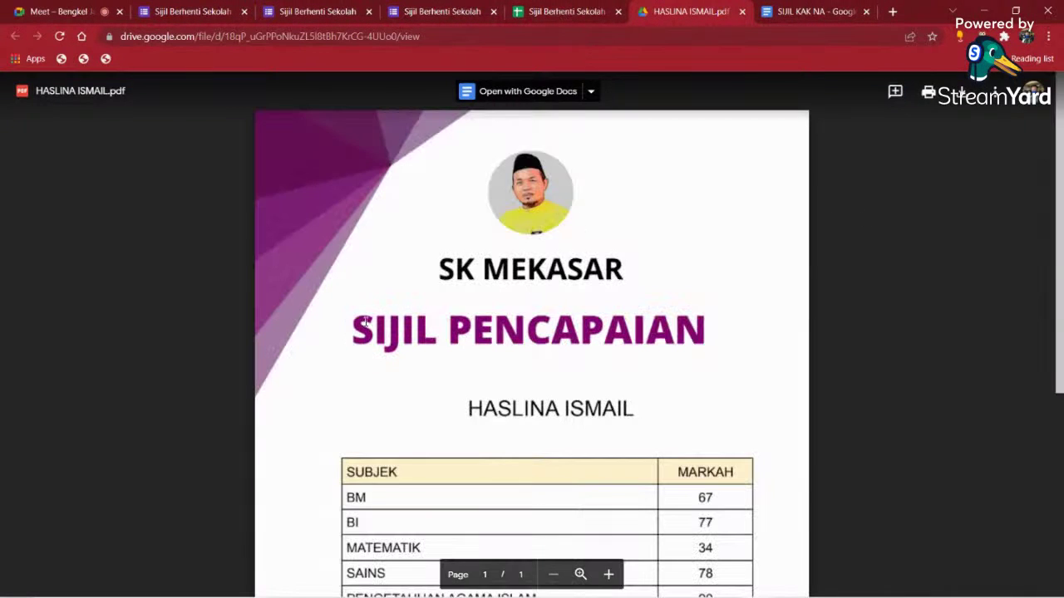
scroll(463, 380, "down", 4)
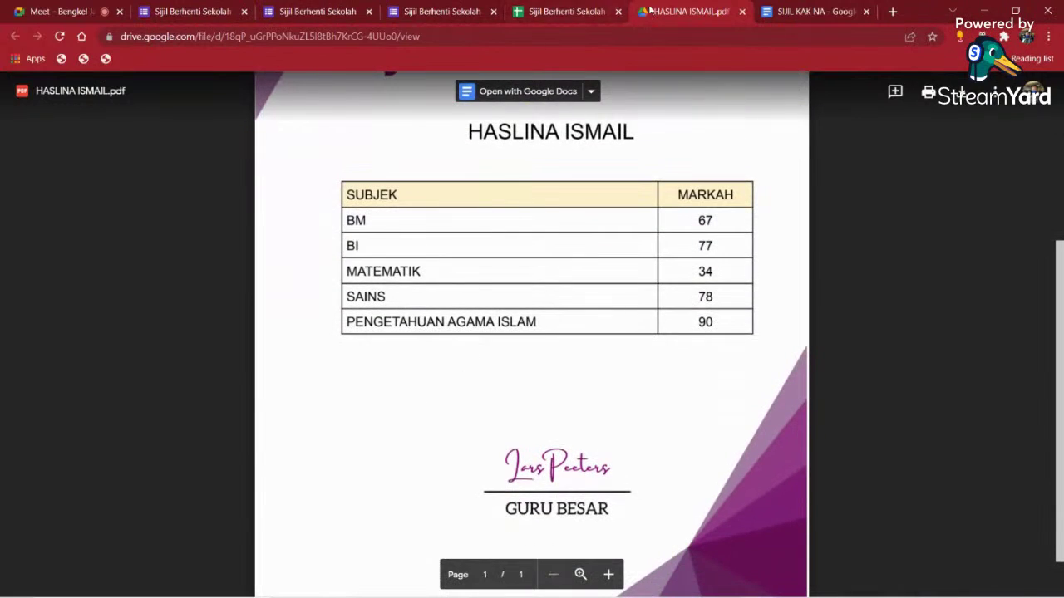
left_click(583, 12)
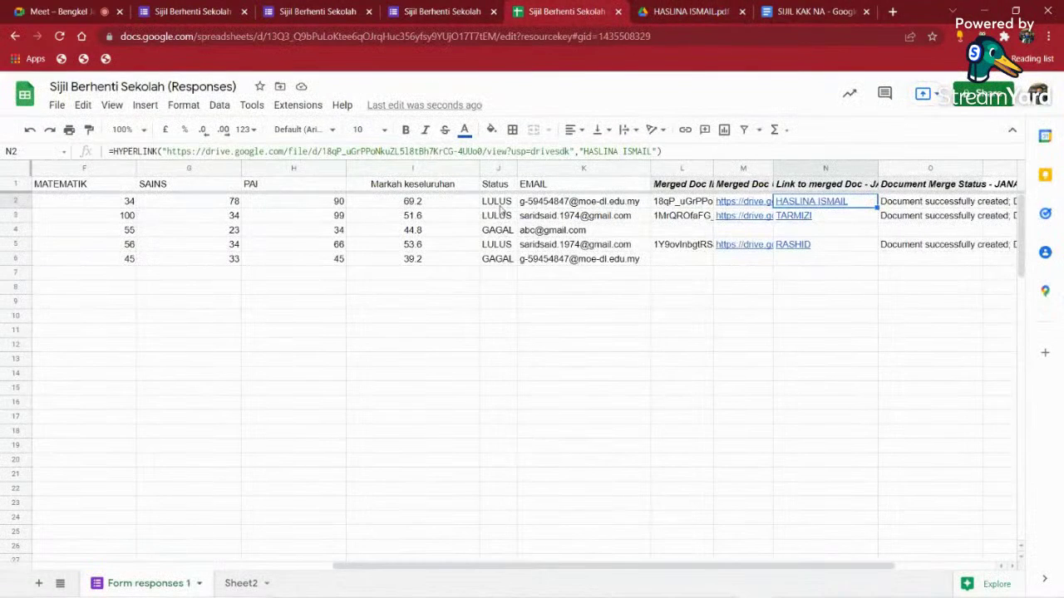
- Widen the Status column slightly, then stop presenting the screen in the Meet call
left_click_drag(498, 202, 497, 259)
left_click_drag(544, 567, 241, 570)
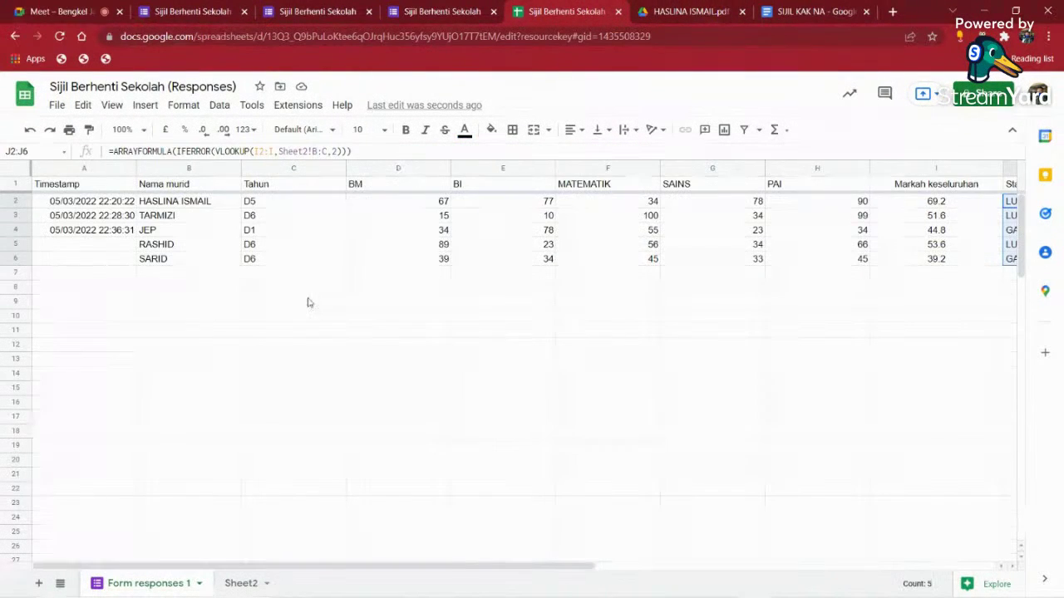
left_click_drag(278, 201, 273, 261)
left_click(391, 395)
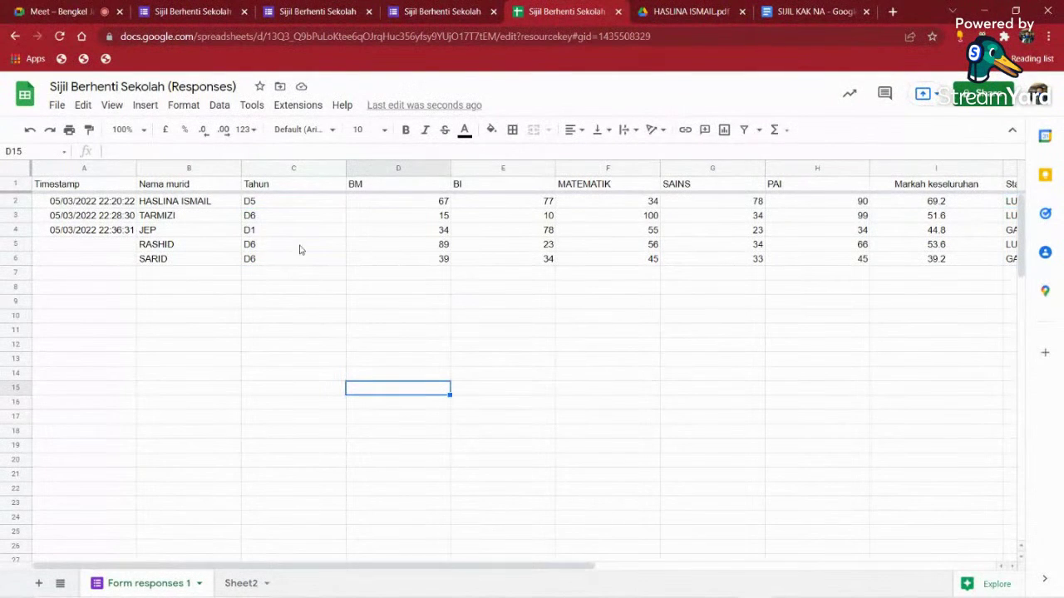
left_click(420, 274)
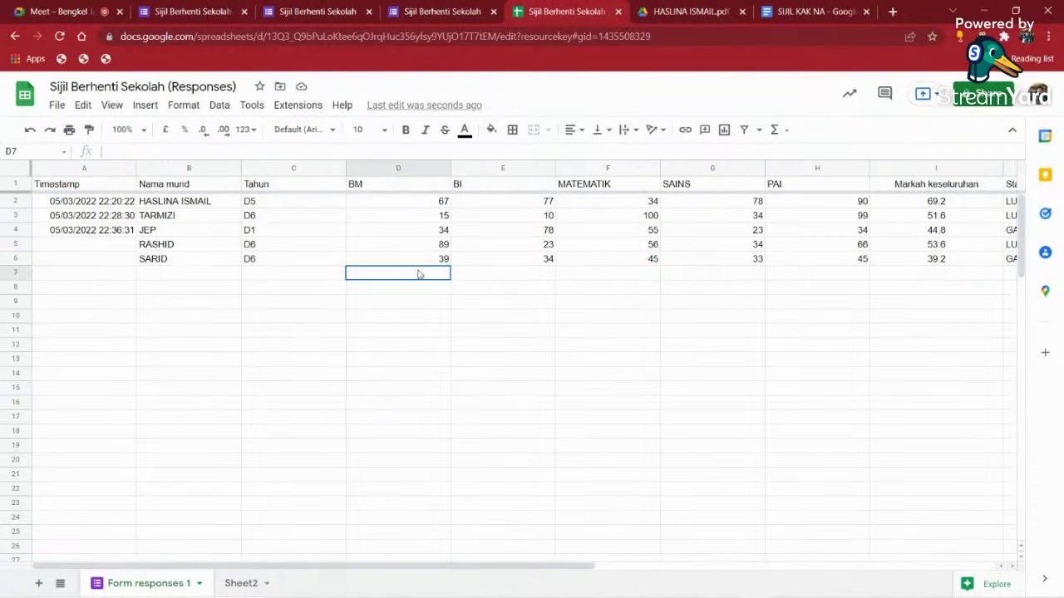
left_click(582, 279)
left_click_drag(455, 575, 740, 573)
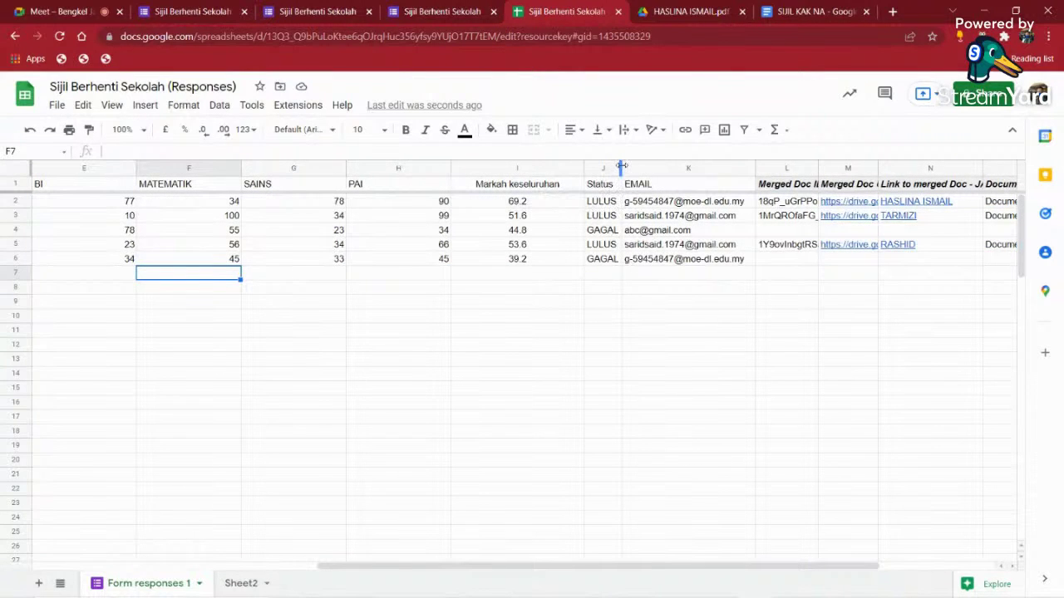
left_click_drag(621, 168, 639, 170)
left_click_drag(625, 206, 623, 265)
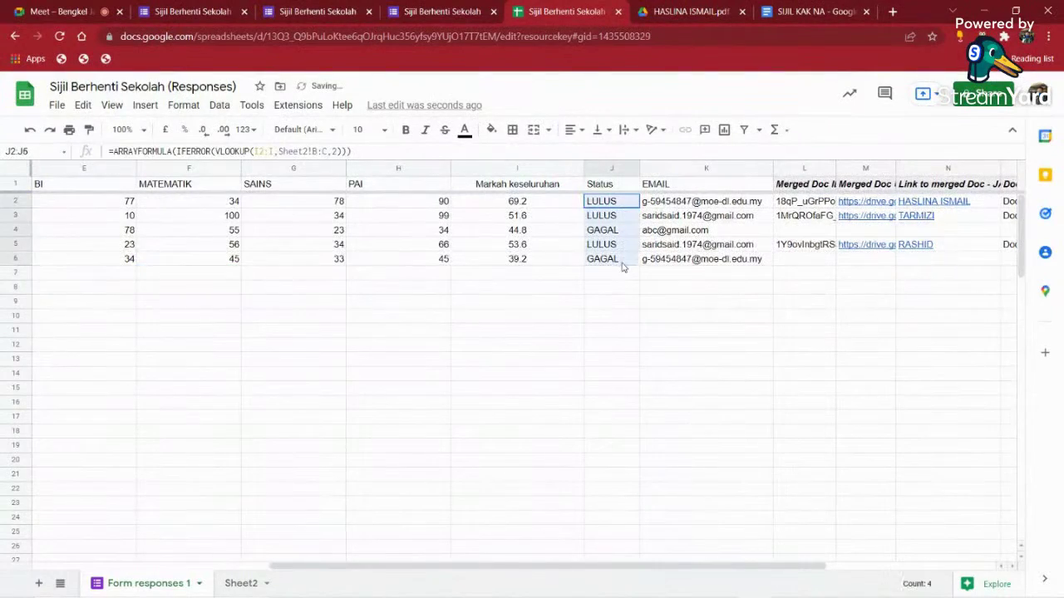
left_click(590, 332)
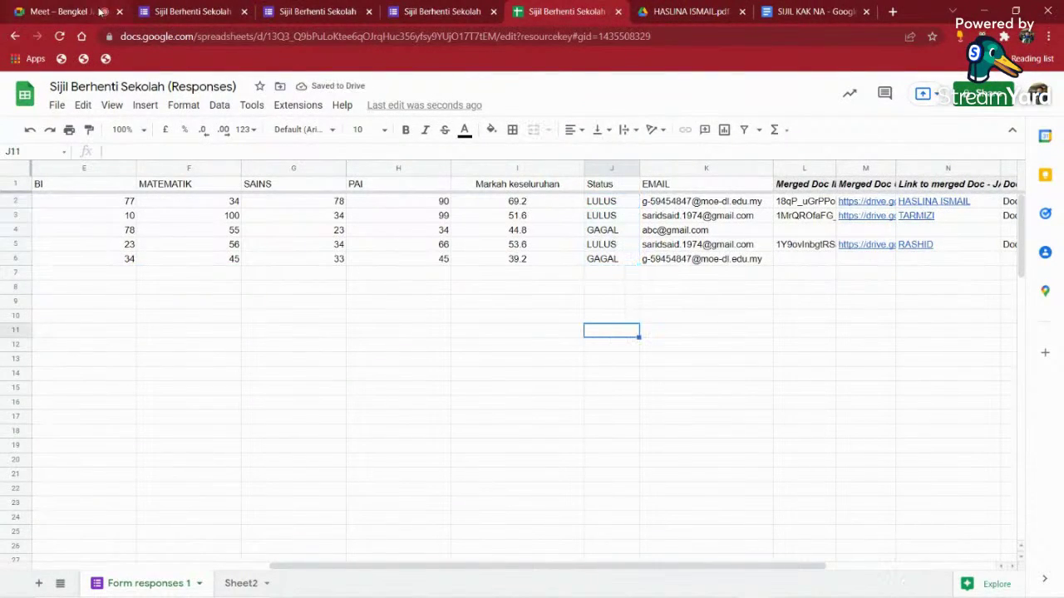
left_click(92, 12)
left_click(975, 98)
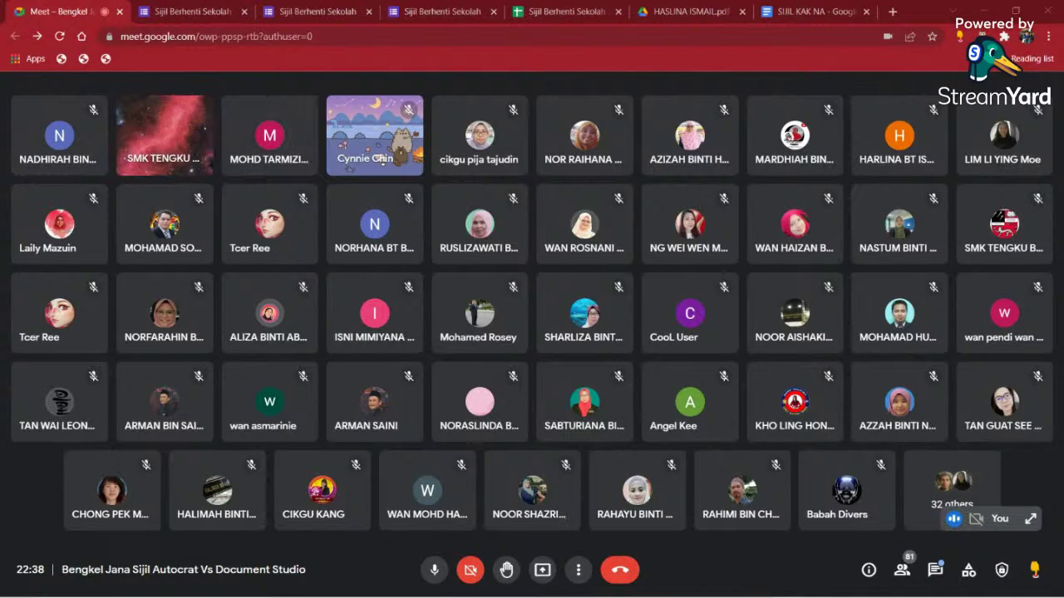
- Go from the Meet grid to the SIJIL KAK NA template's Google Docs tab
mouse_move(268, 158)
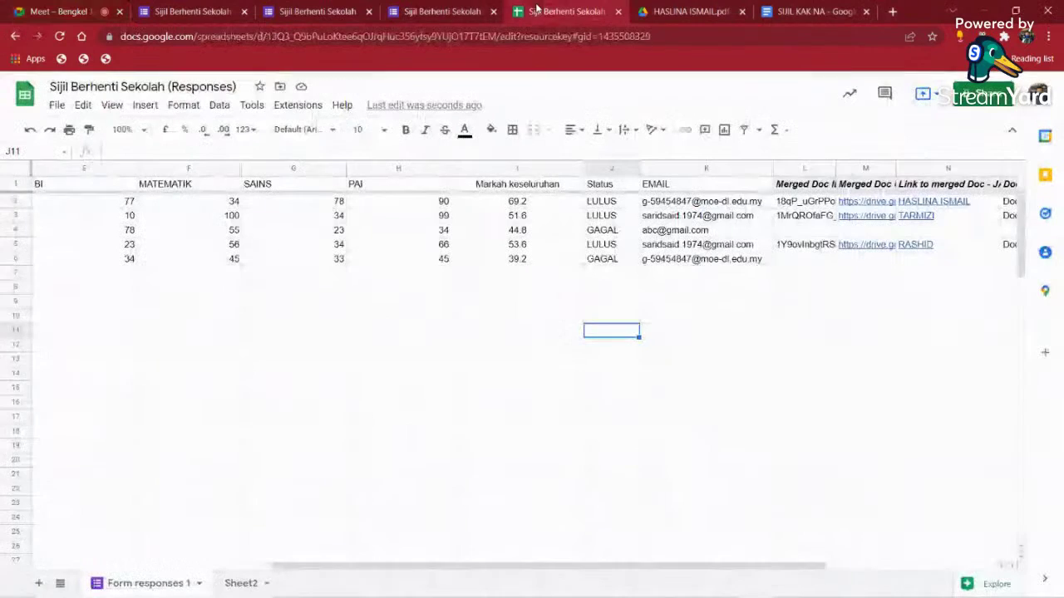
left_click(553, 12)
left_click(773, 10)
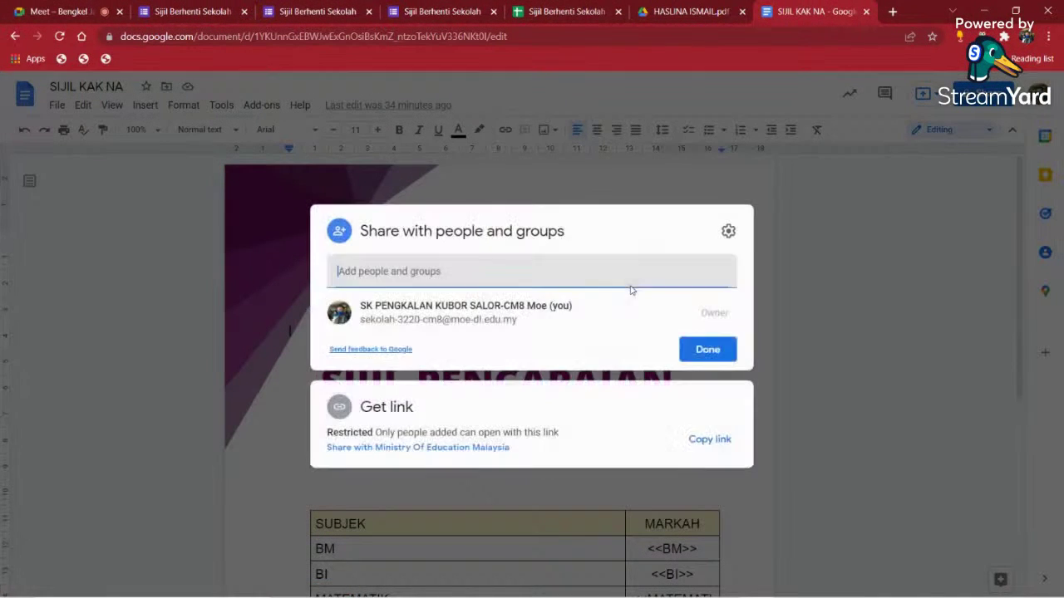
- Set the SIJIL KAK NA template's link access to Anyone with the link as Editor
left_click(459, 448)
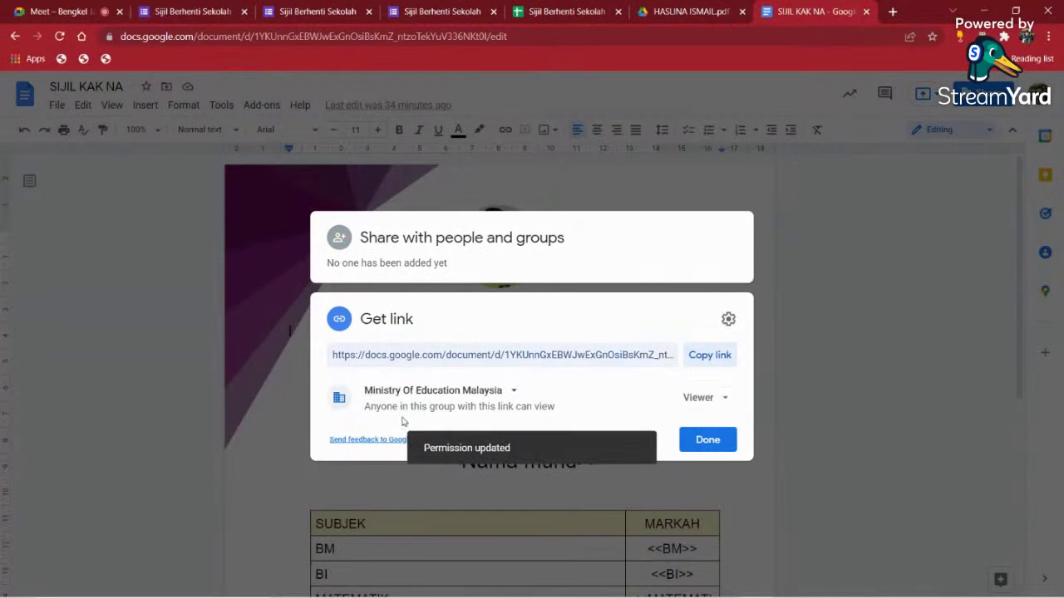
left_click(513, 391)
left_click(458, 511)
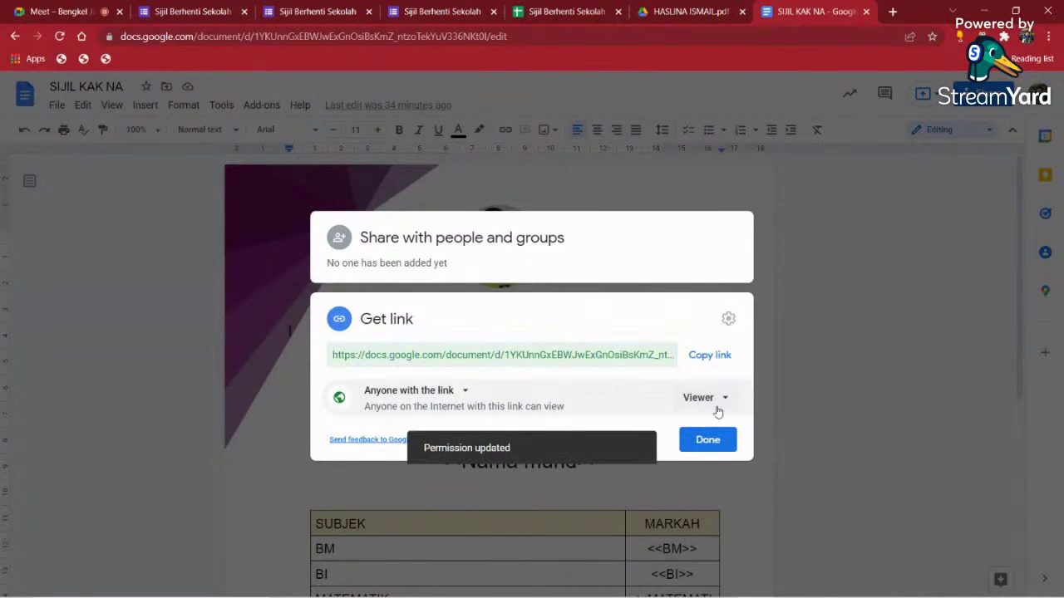
left_click(715, 400)
left_click(724, 496)
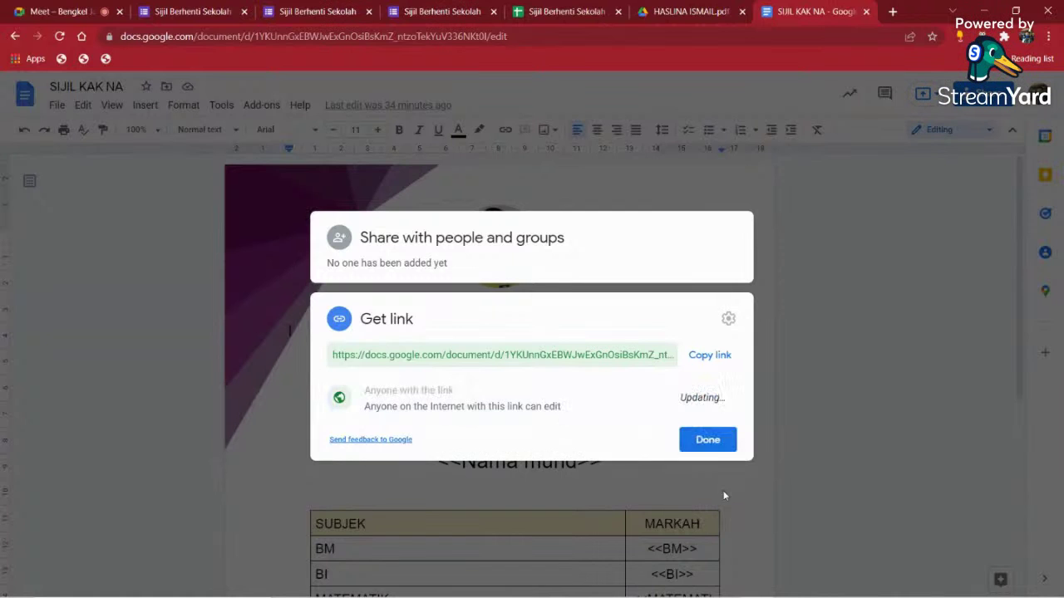
left_click(706, 439)
left_click(548, 12)
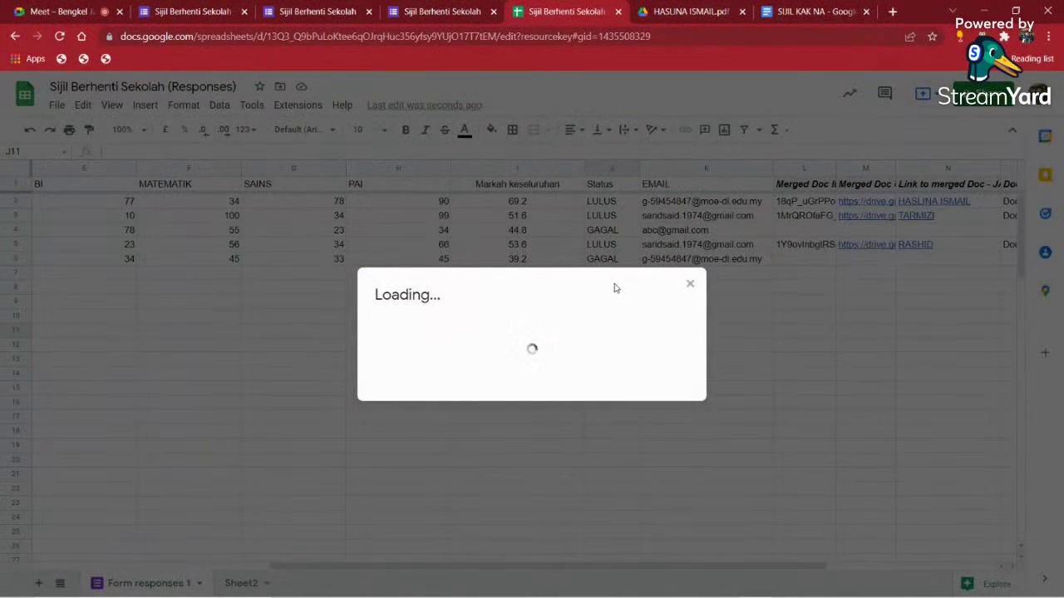
- Set the responses spreadsheet's link access to Anyone with the link as Editor
left_click(385, 455)
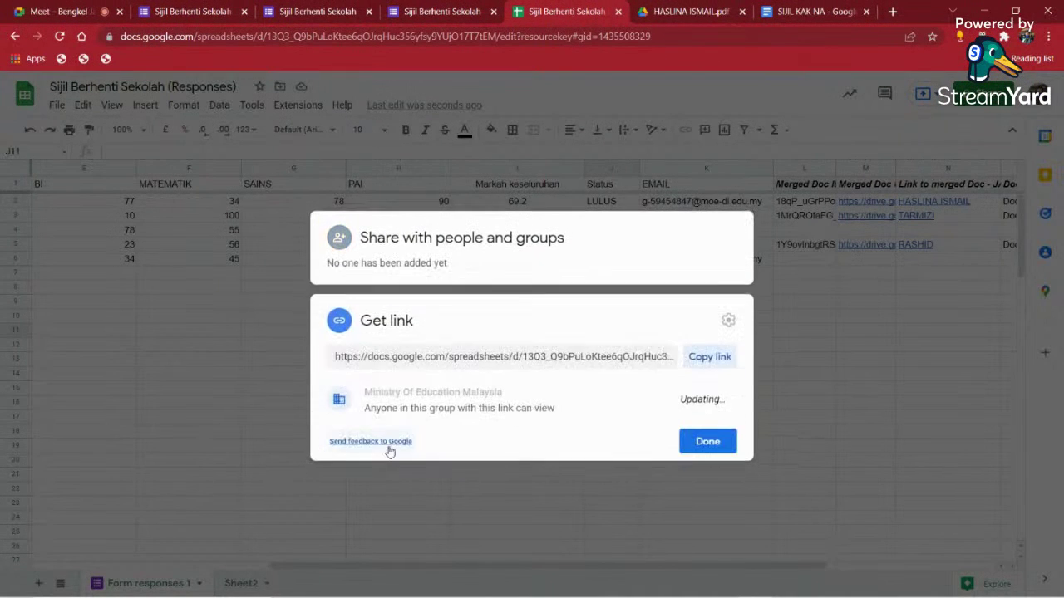
left_click(486, 398)
left_click(462, 510)
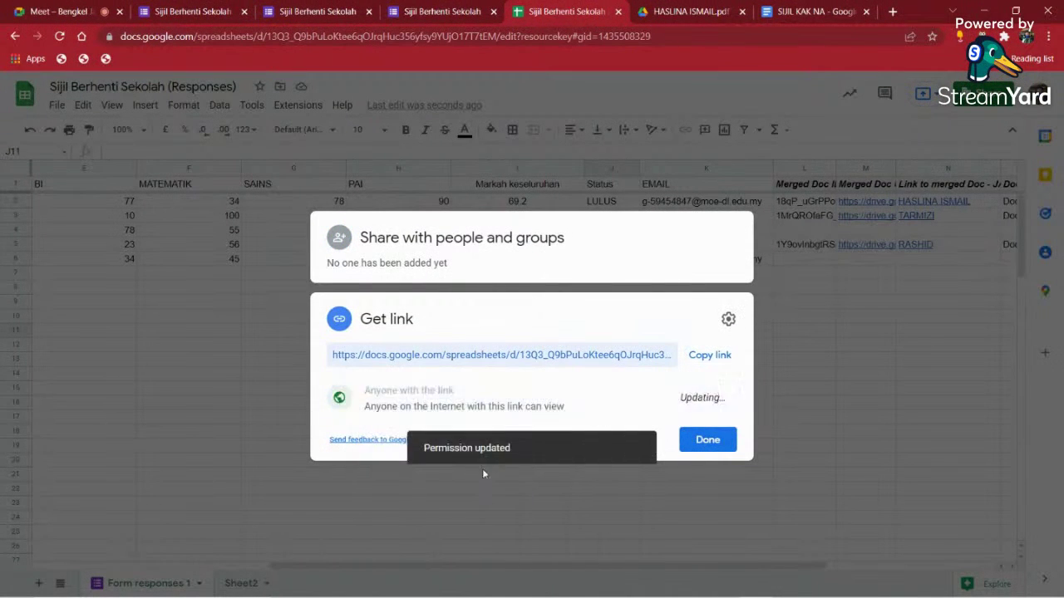
left_click(705, 398)
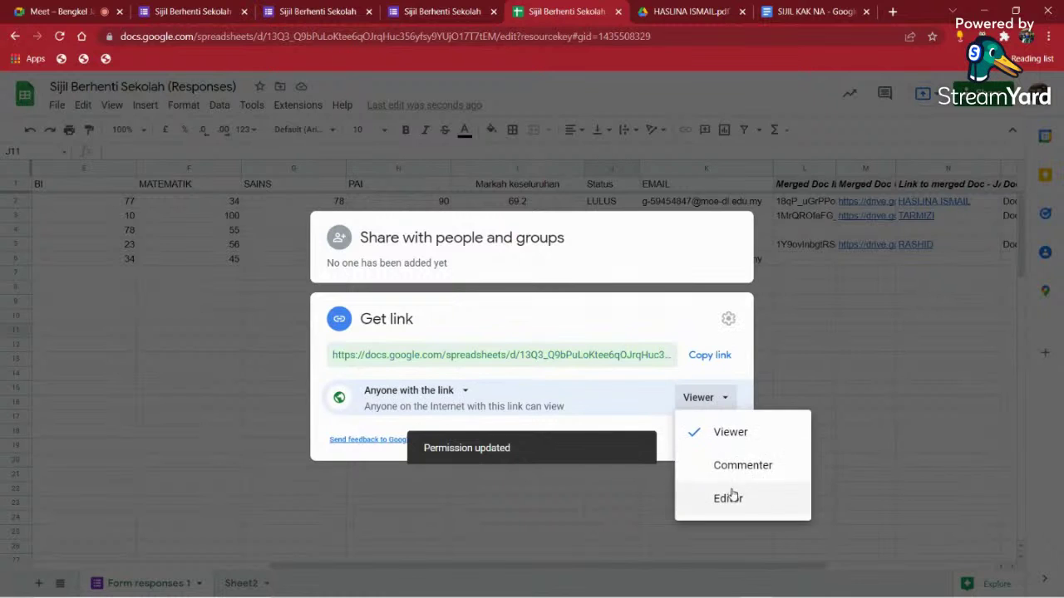
left_click(730, 498)
left_click(706, 438)
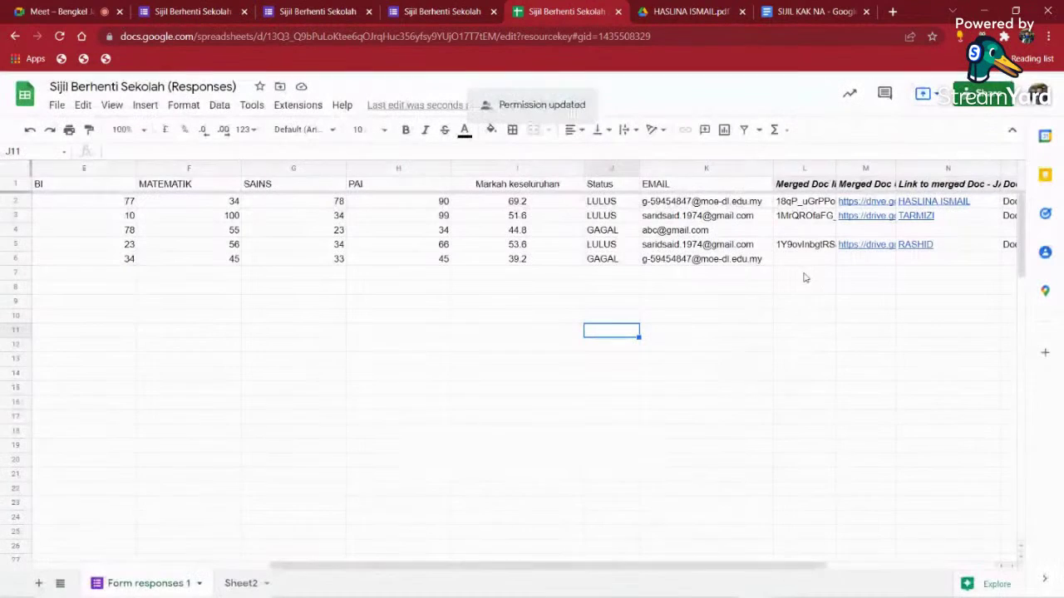
- Copy the spreadsheet's share link and return to the Meet call
left_click(989, 94)
left_click(718, 435)
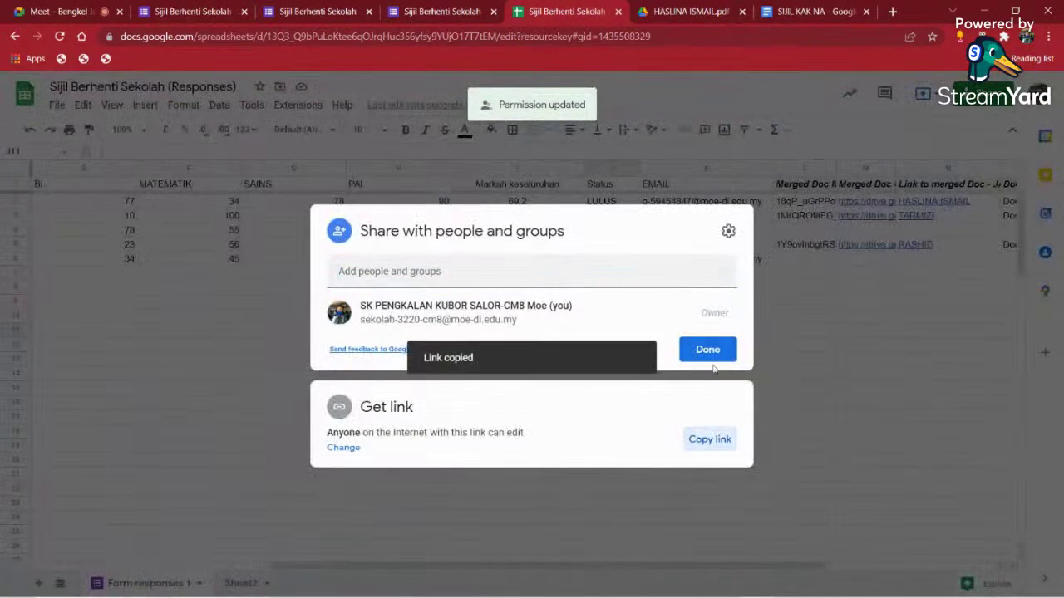
left_click(708, 349)
left_click(58, 12)
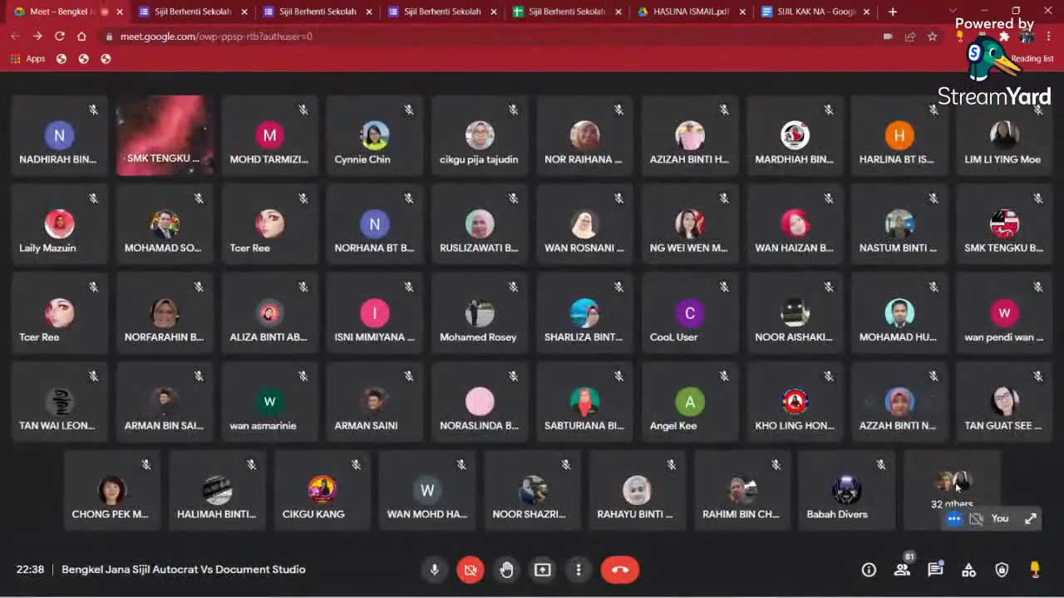
- Paste the responses spreadsheet link into the in-call chat and send it
left_click(935, 569)
right_click(883, 512)
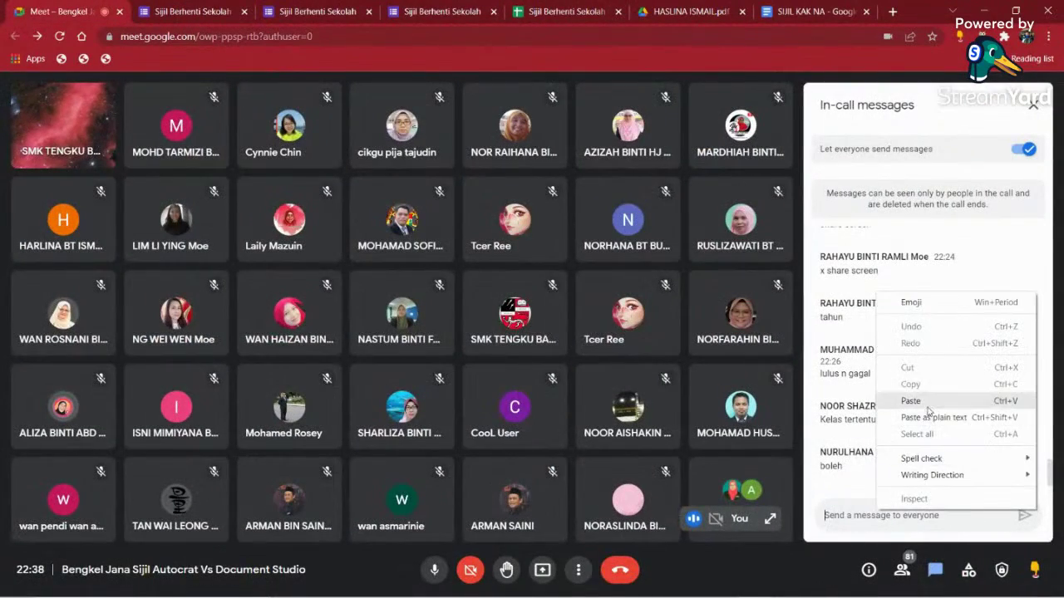
left_click(911, 401)
left_click(1025, 506)
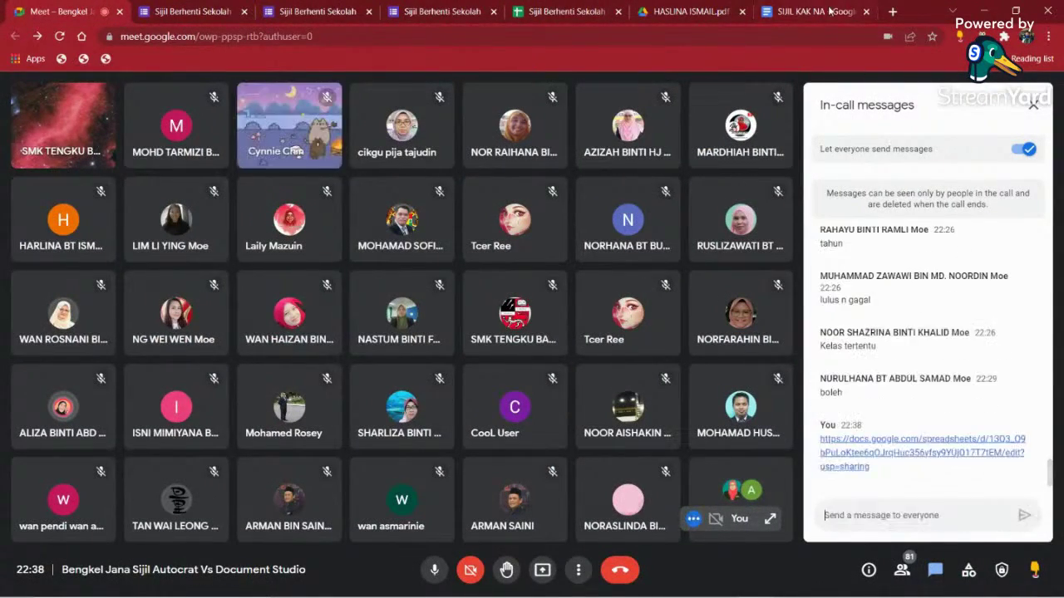
- Copy the SIJIL KAK NA document's share link and send it in the chat
left_click(814, 12)
left_click(981, 97)
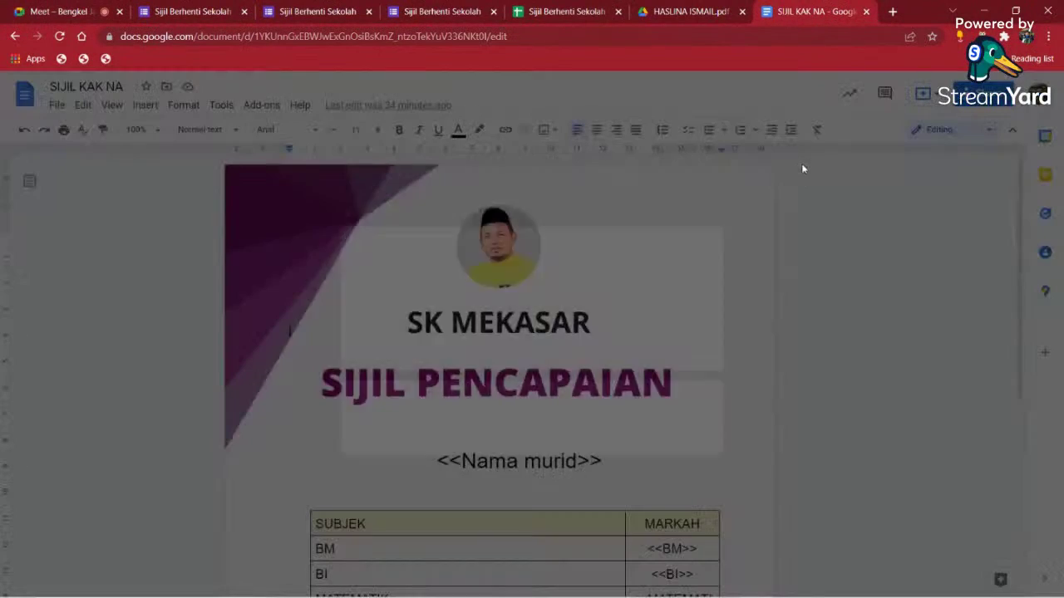
left_click(713, 437)
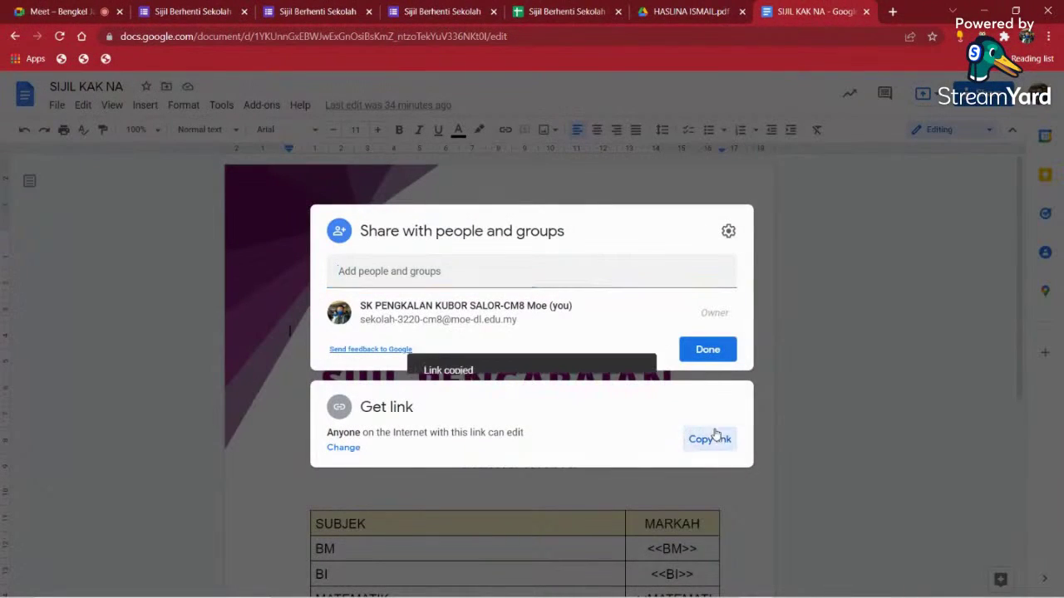
left_click(706, 349)
left_click(62, 12)
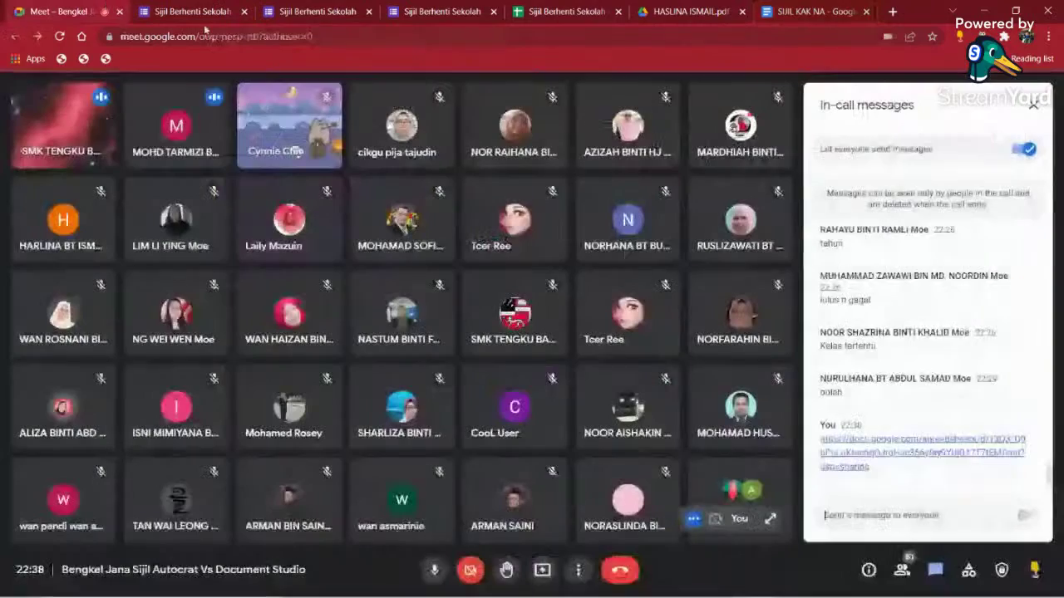
right_click(894, 513)
left_click(931, 407)
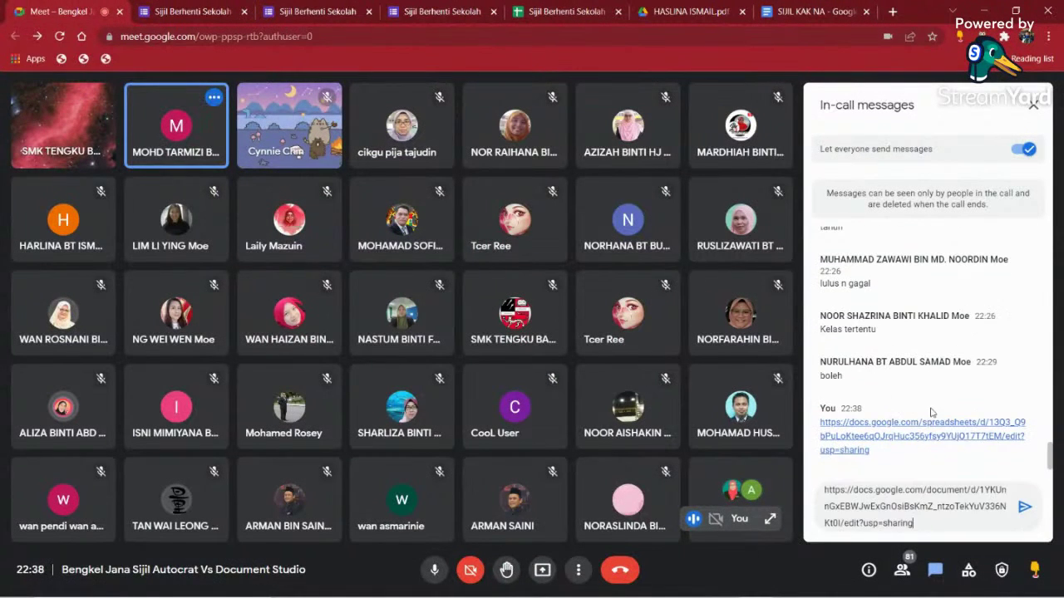
left_click(1024, 507)
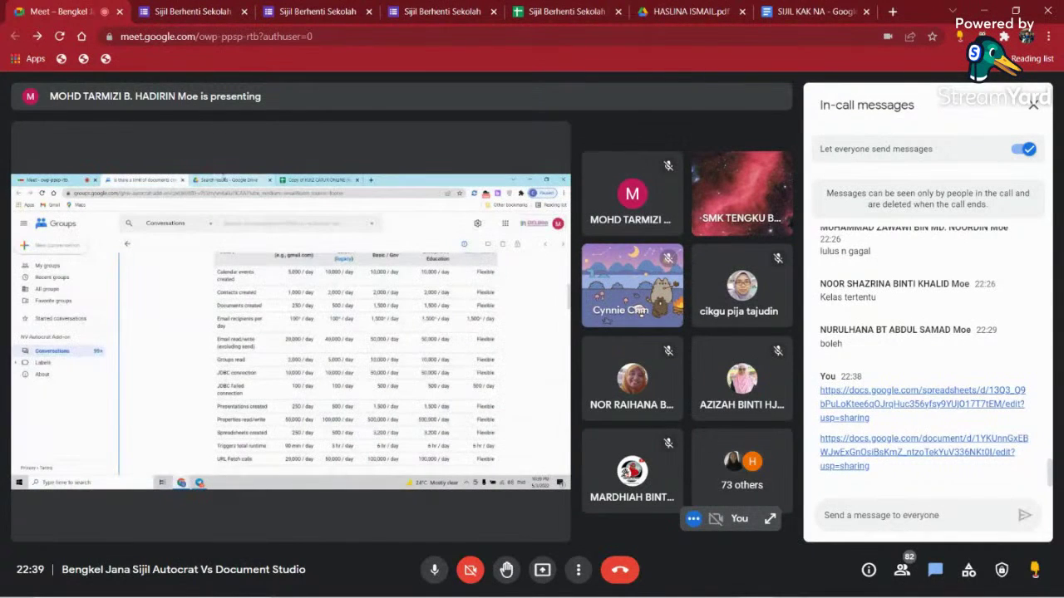
- Close the In-call messages panel to enlarge the presenter's shared screen
left_click(1033, 104)
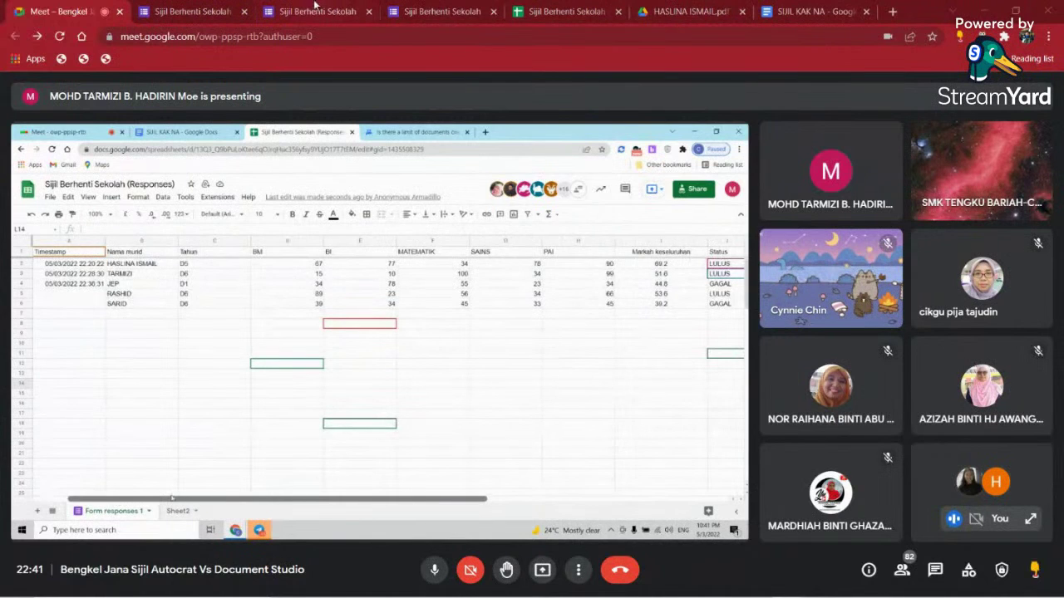
- Copy the SIJIL KAK NA document's web address from the address bar
left_click(781, 12)
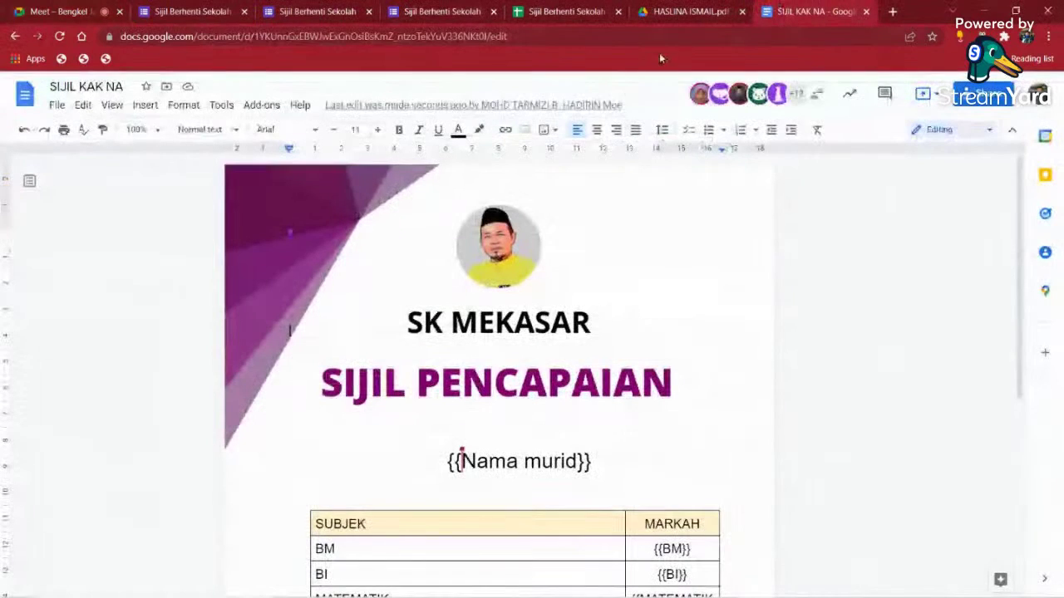
left_click(542, 36)
right_click(542, 36)
left_click(582, 115)
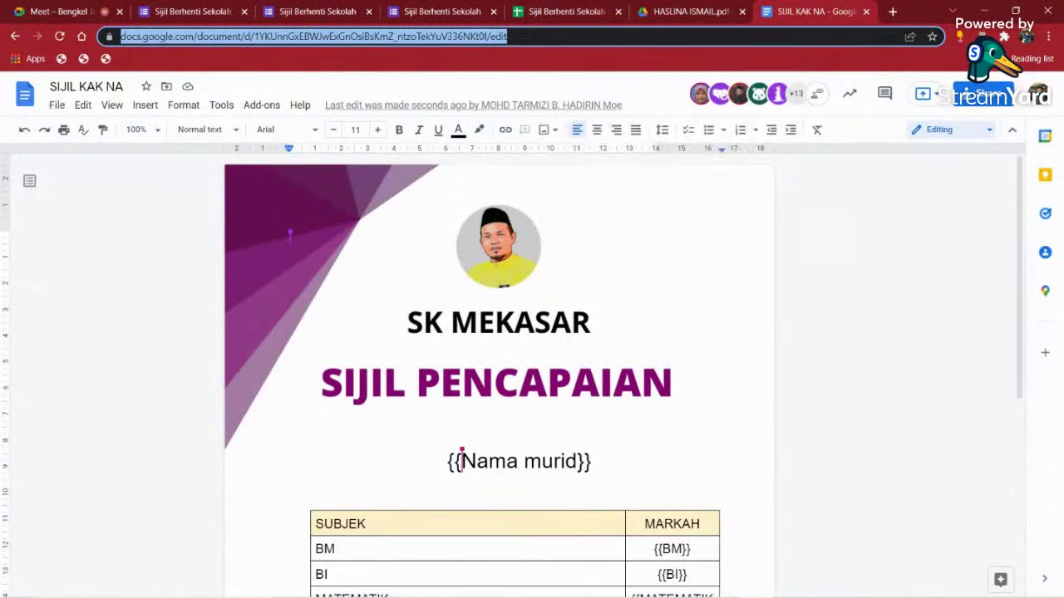
key("alt+Tab")
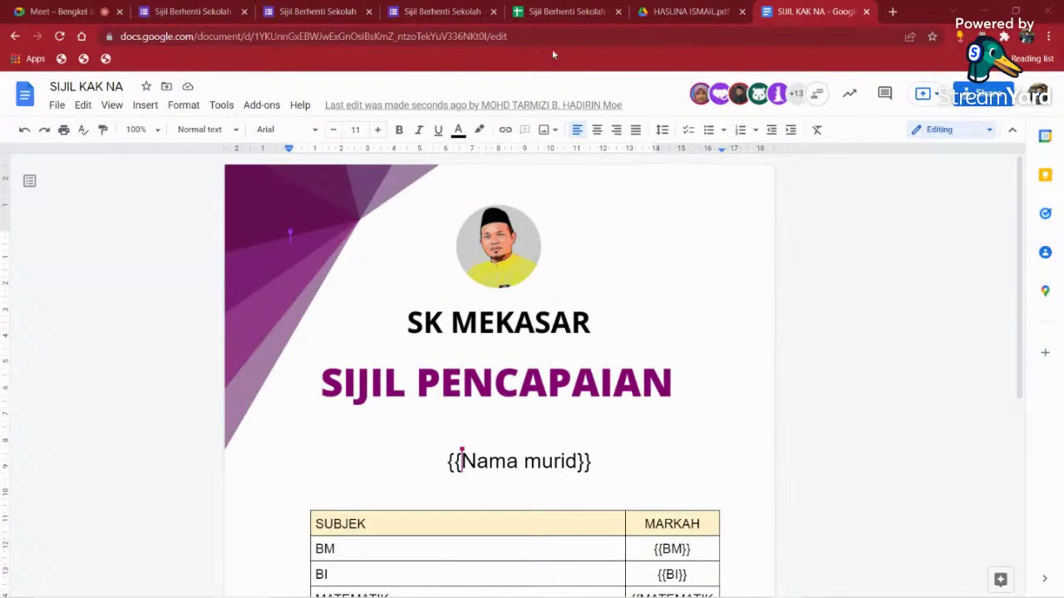
- Copy the responses spreadsheet's web address, then return to the meeting
left_click(559, 14)
left_click(663, 36)
right_click(663, 36)
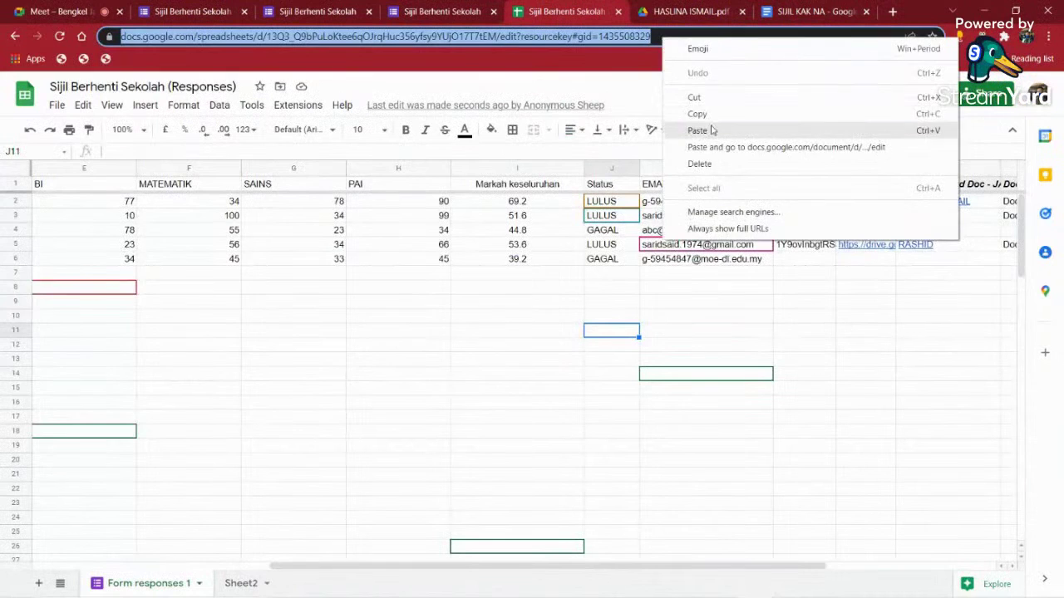
left_click(714, 111)
key("alt+Tab")
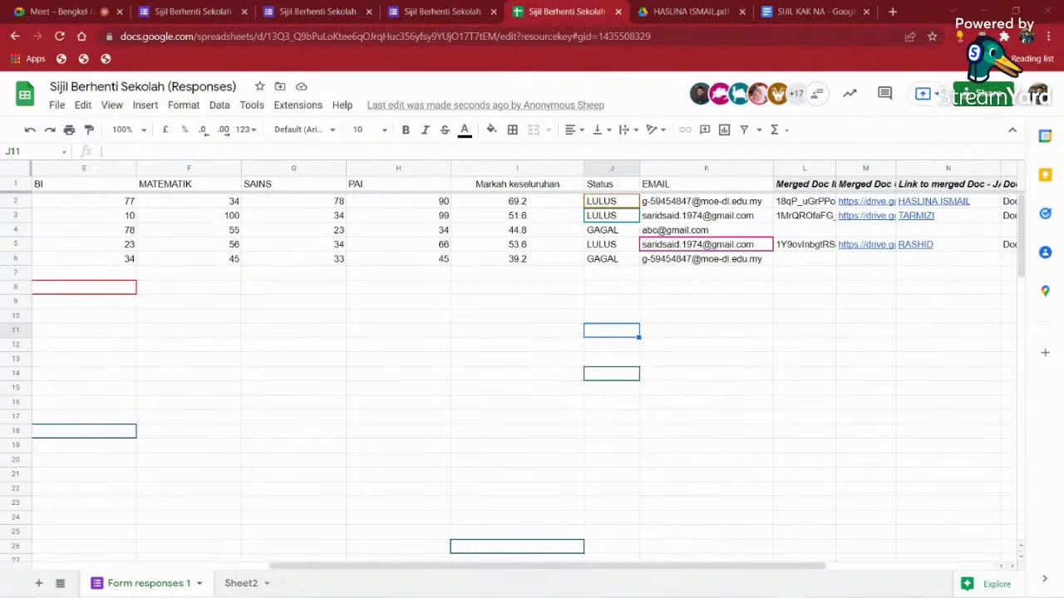
left_click(67, 11)
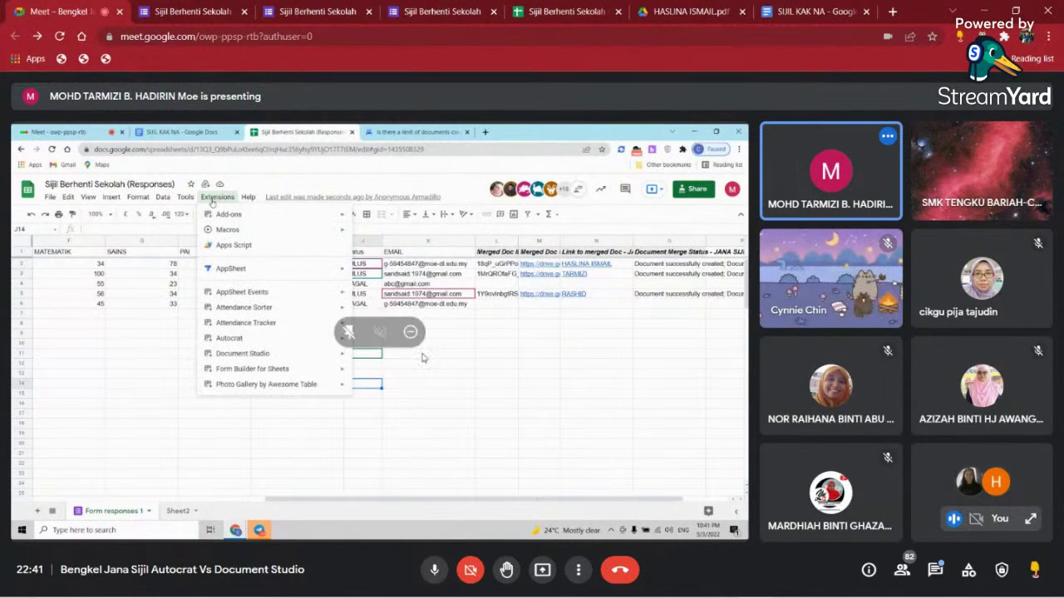
- Switch the Meet layout to Spotlight so the shared presentation is enlarged
left_click(579, 570)
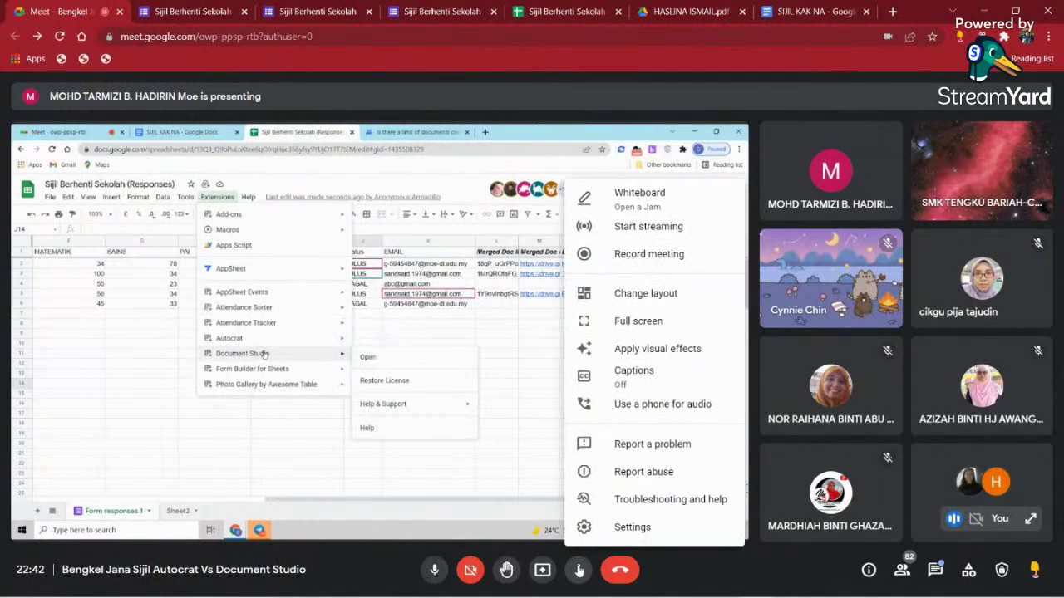
left_click(621, 298)
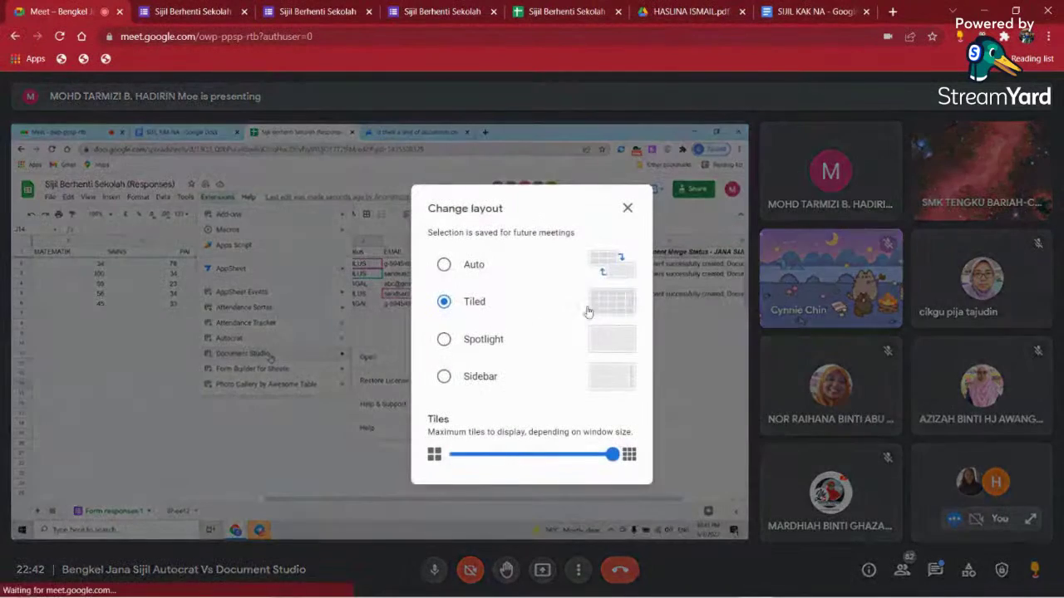
left_click(444, 339)
left_click(627, 207)
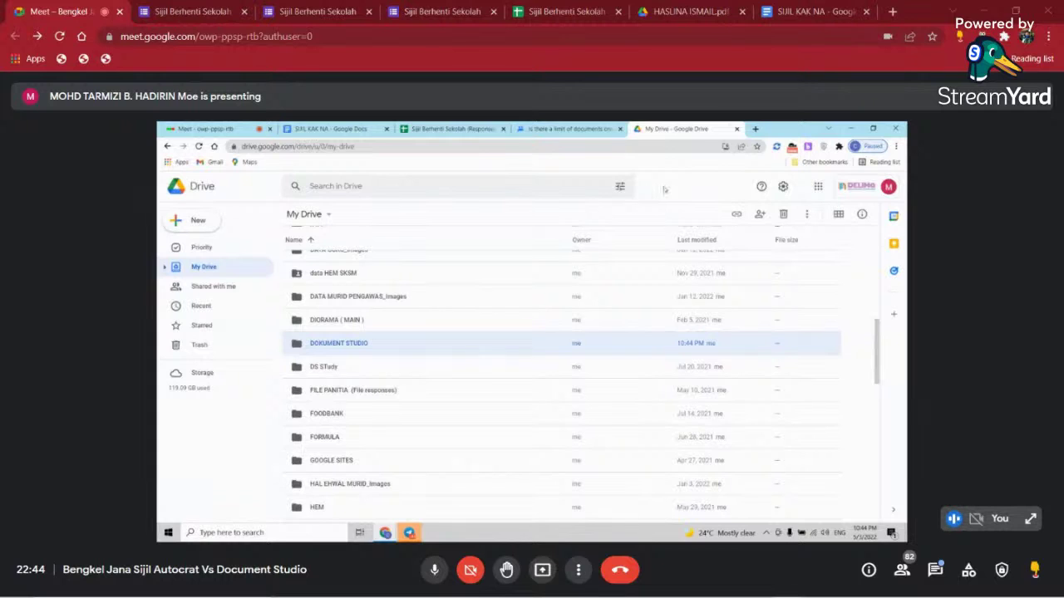
- Search 'DOKUMENT' in the Select Folder dialog and select the DOKUMENT STUDIO folder as output location
left_click(431, 127)
left_click(481, 283)
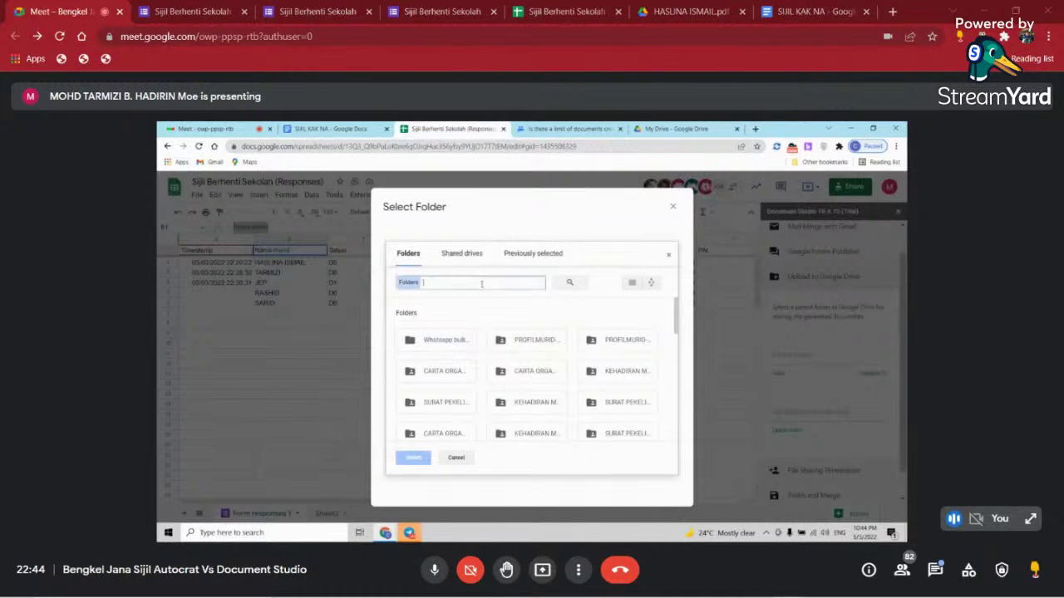
type("D")
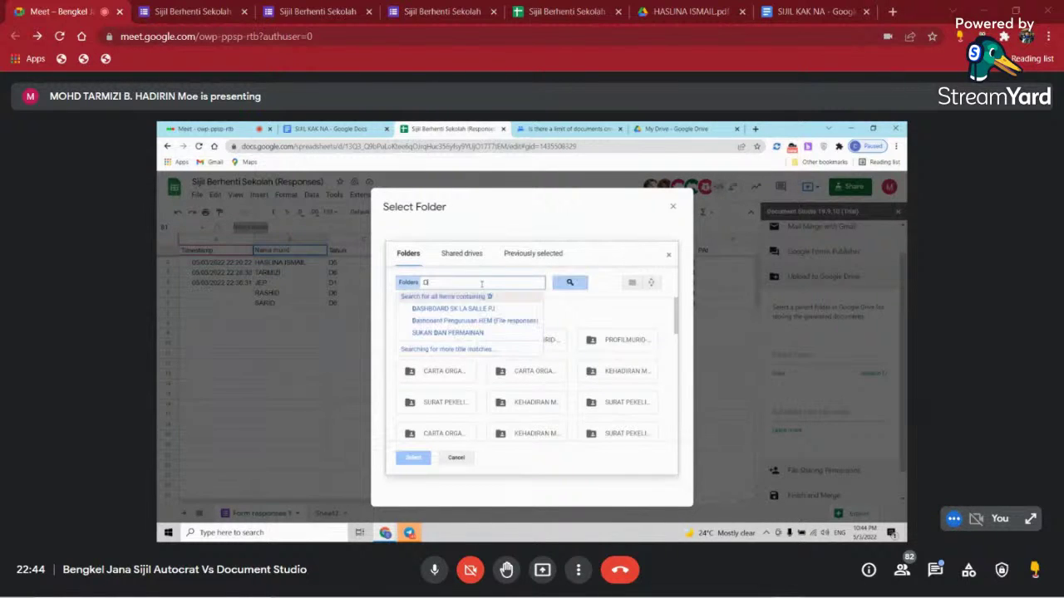
type("O")
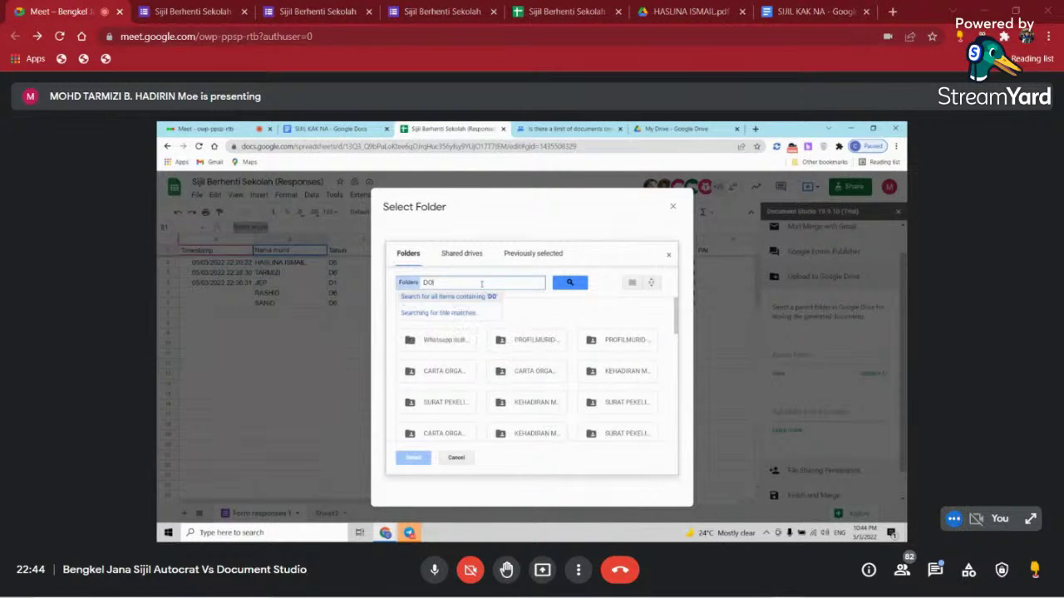
type("KUM")
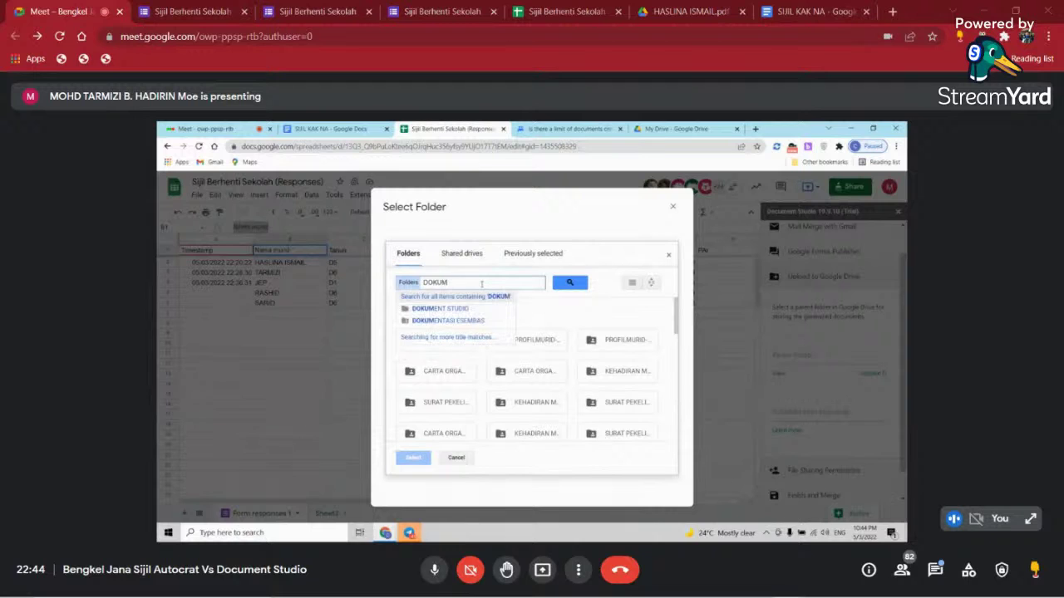
left_click(464, 313)
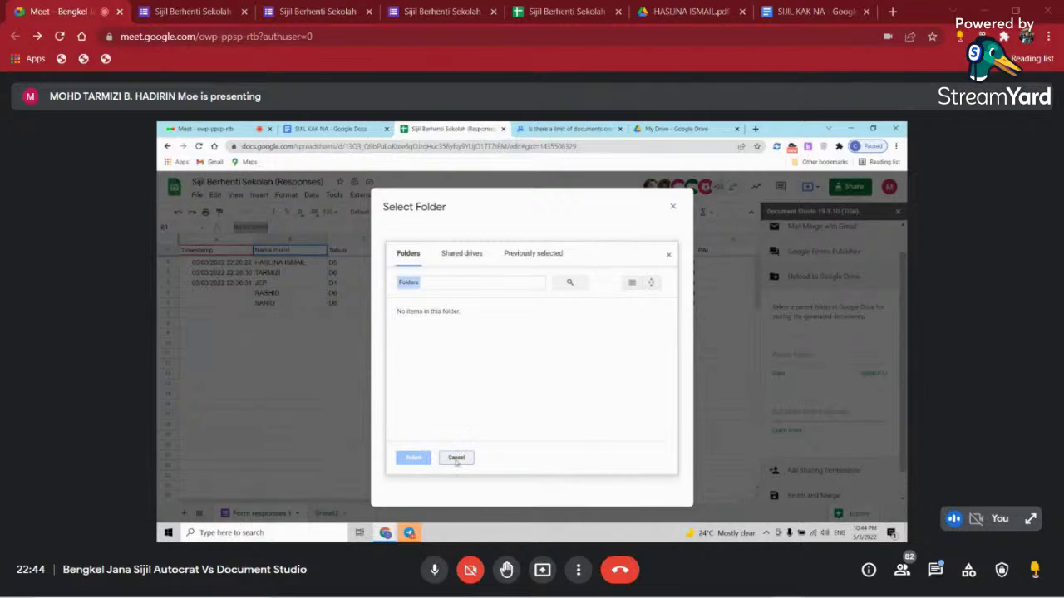
left_click(516, 283)
type("DOKUM")
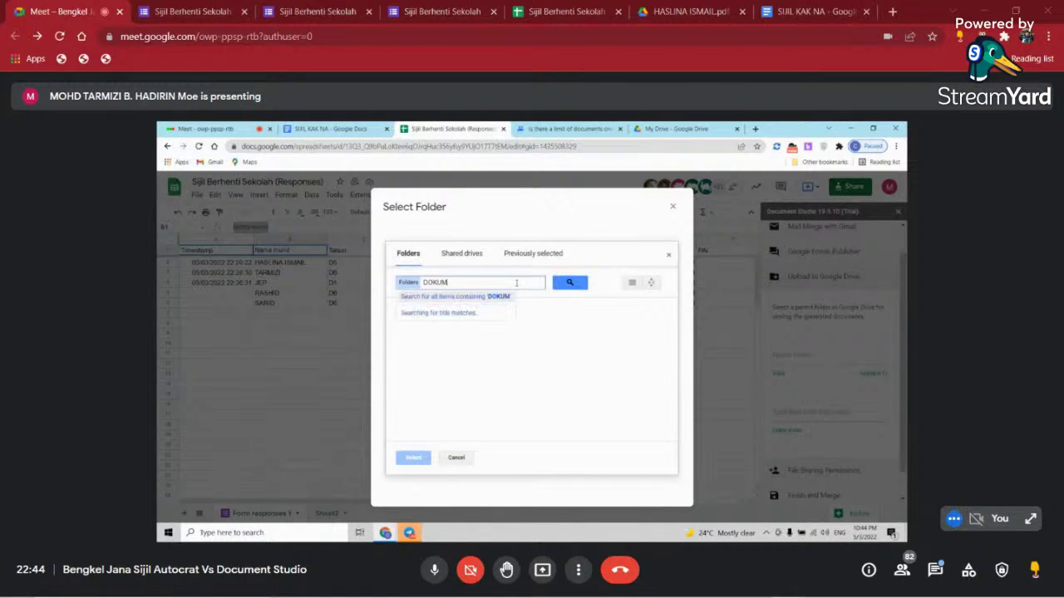
type("ENT")
left_click(571, 283)
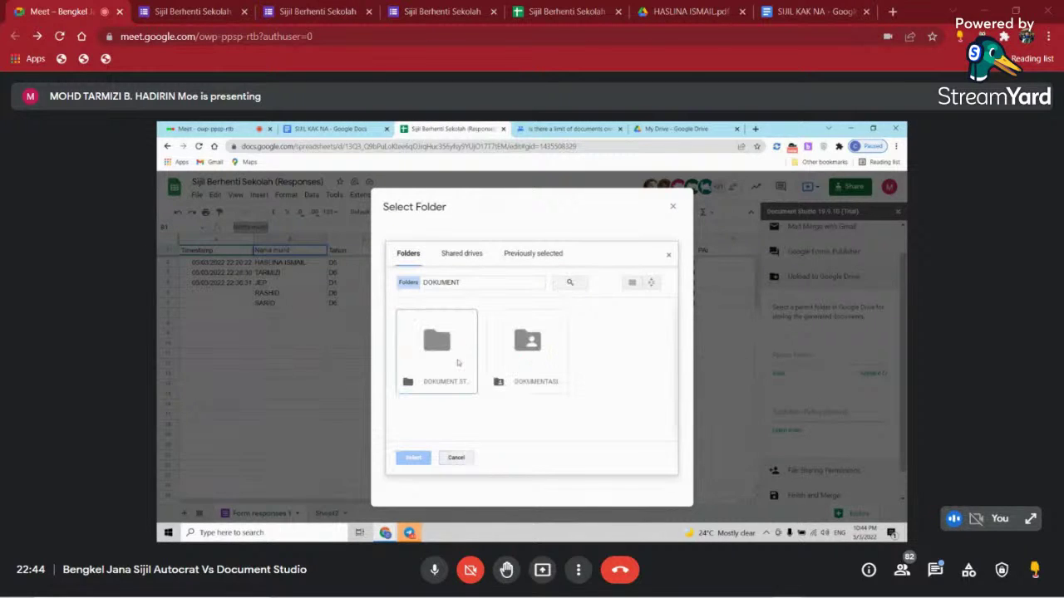
left_click(436, 337)
left_click(413, 458)
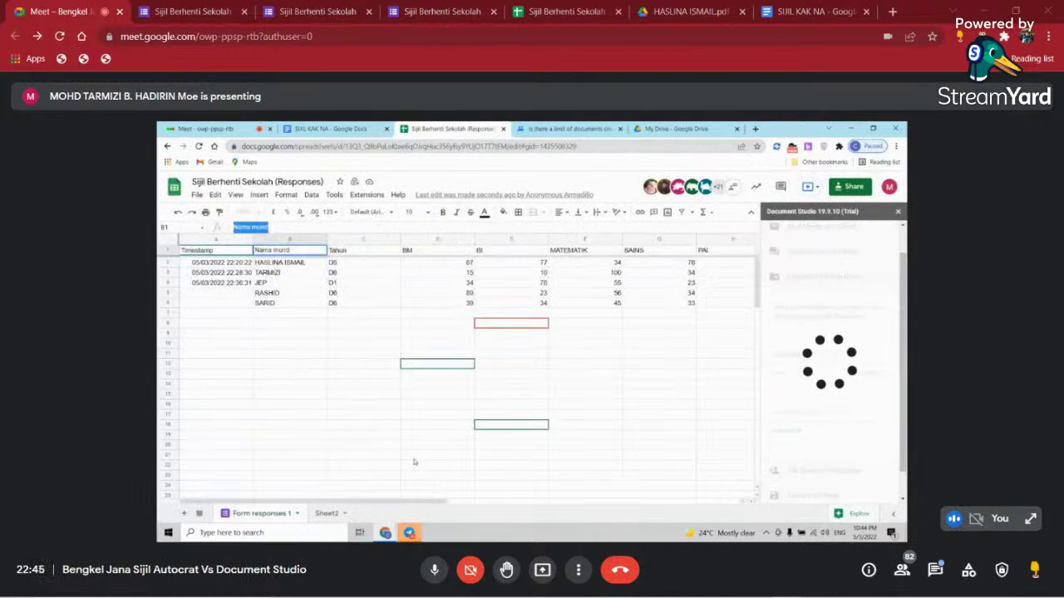
- Set the merge to run immediately and on every form submission, then run it
scroll(867, 355, "down", 1)
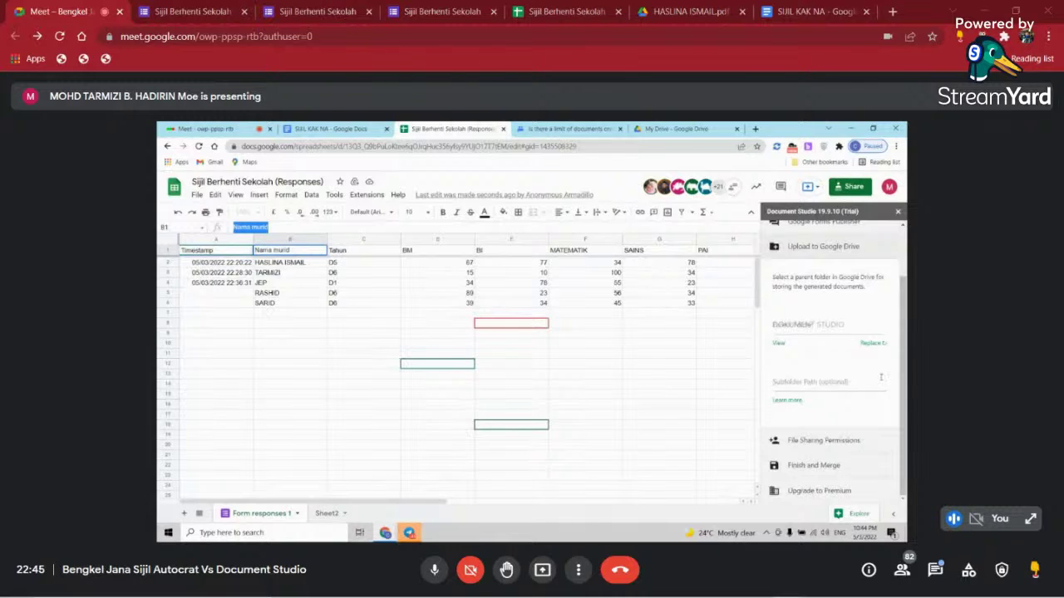
left_click(810, 465)
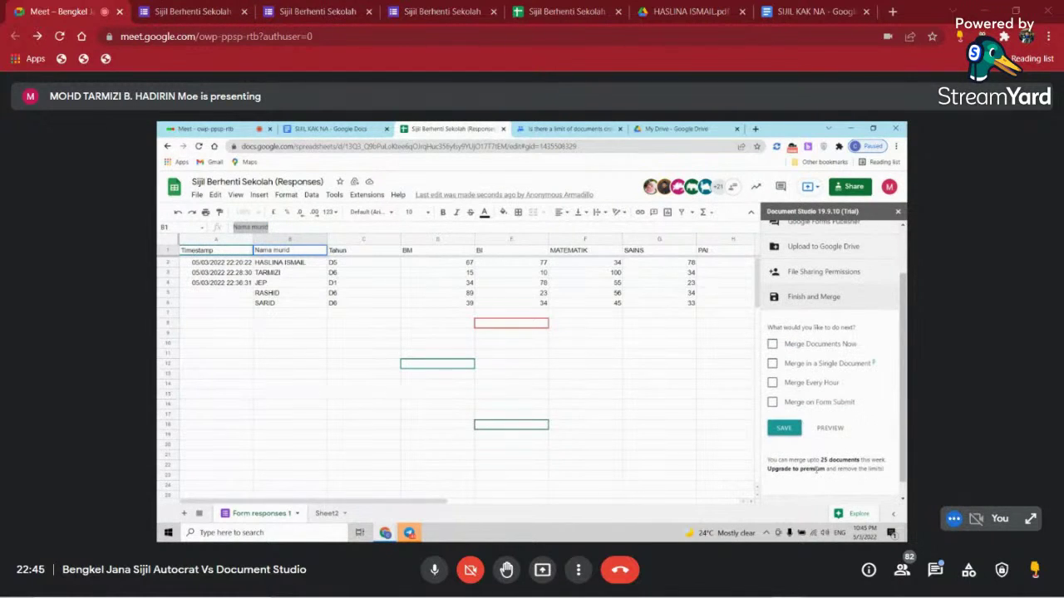
left_click(772, 344)
left_click(772, 402)
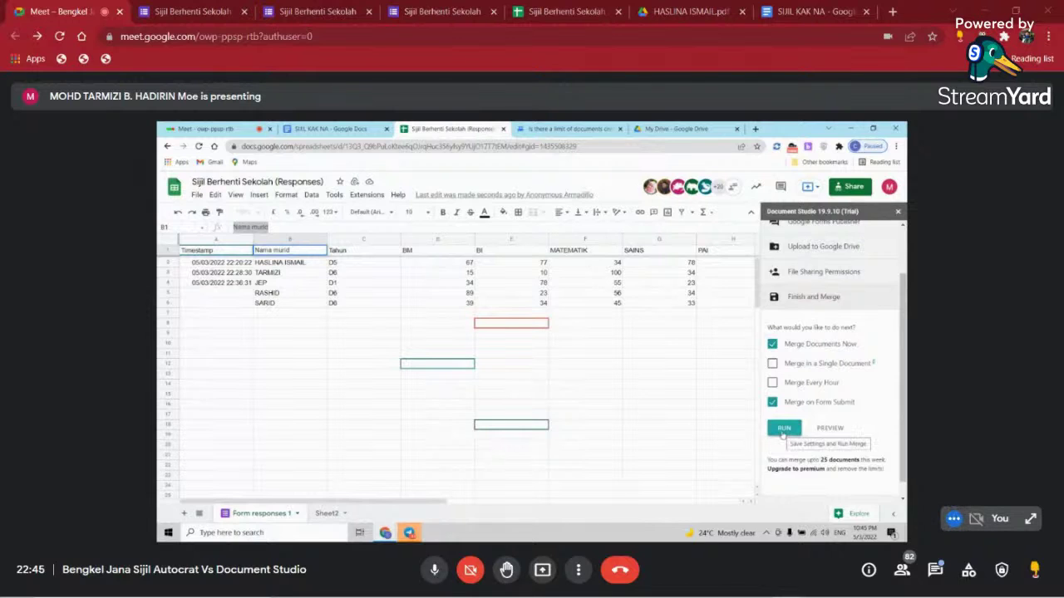
left_click(782, 430)
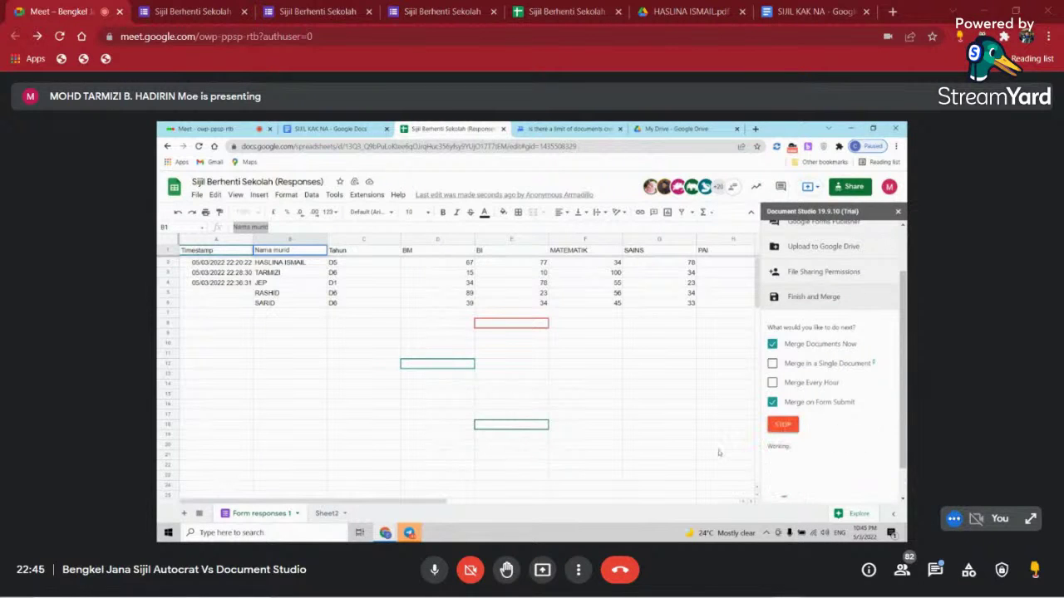
- Set text wrapping to Clip for the merged-document columns L to O
left_click_drag(477, 501, 758, 529)
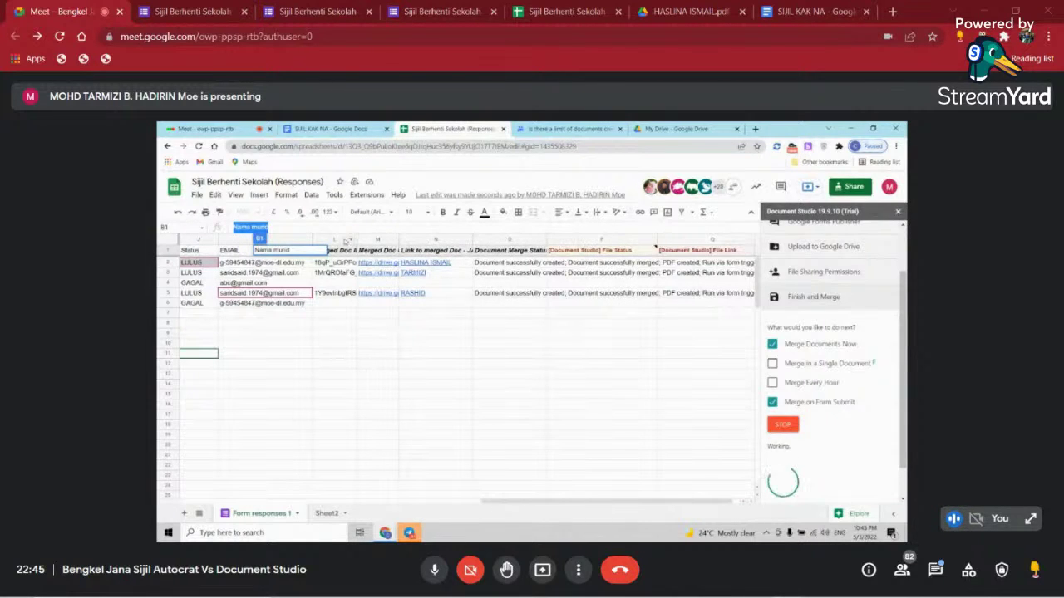
left_click_drag(338, 240, 509, 240)
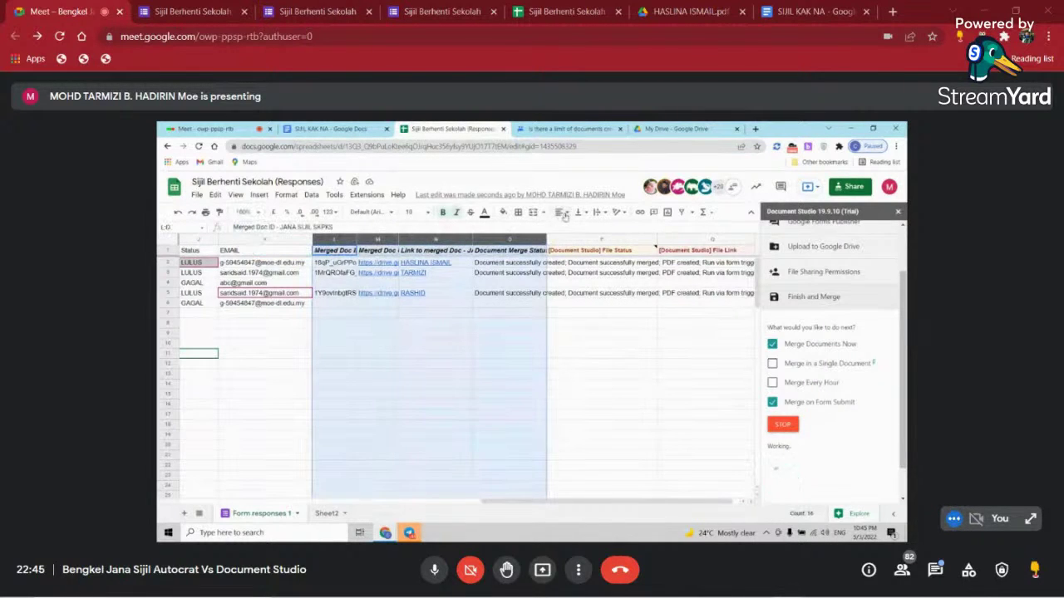
left_click(602, 213)
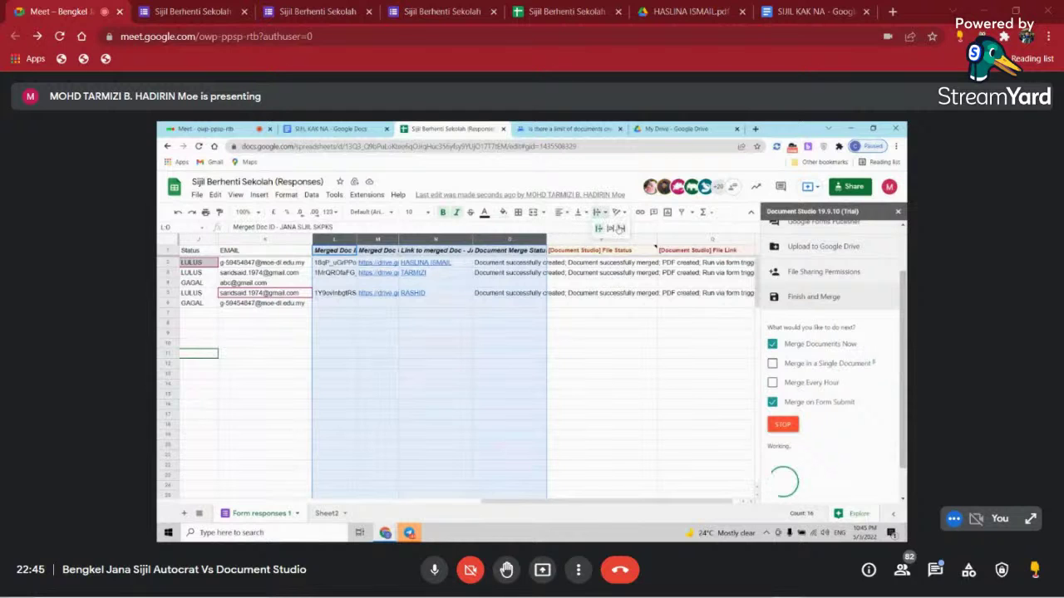
left_click(620, 229)
- Open the first student's generated certificate PDF from the File Status column
left_click(619, 385)
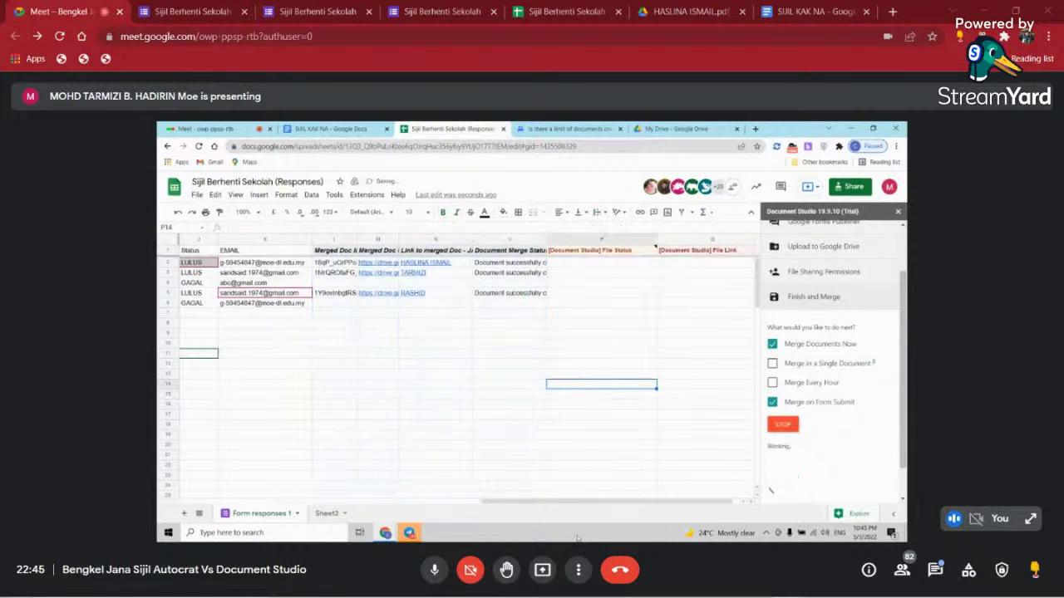
left_click_drag(594, 503, 615, 503)
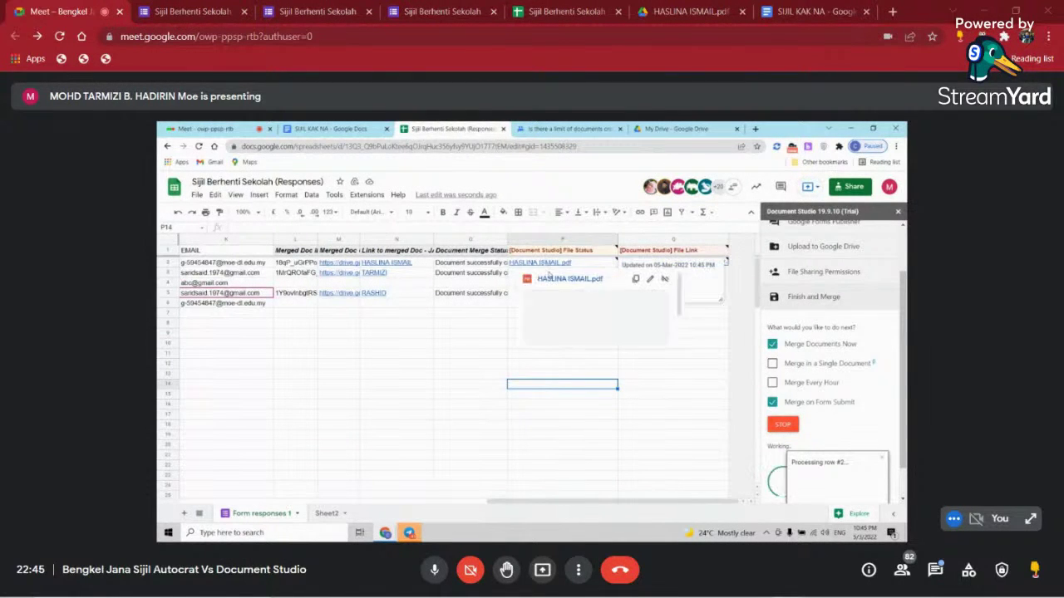
left_click(555, 279)
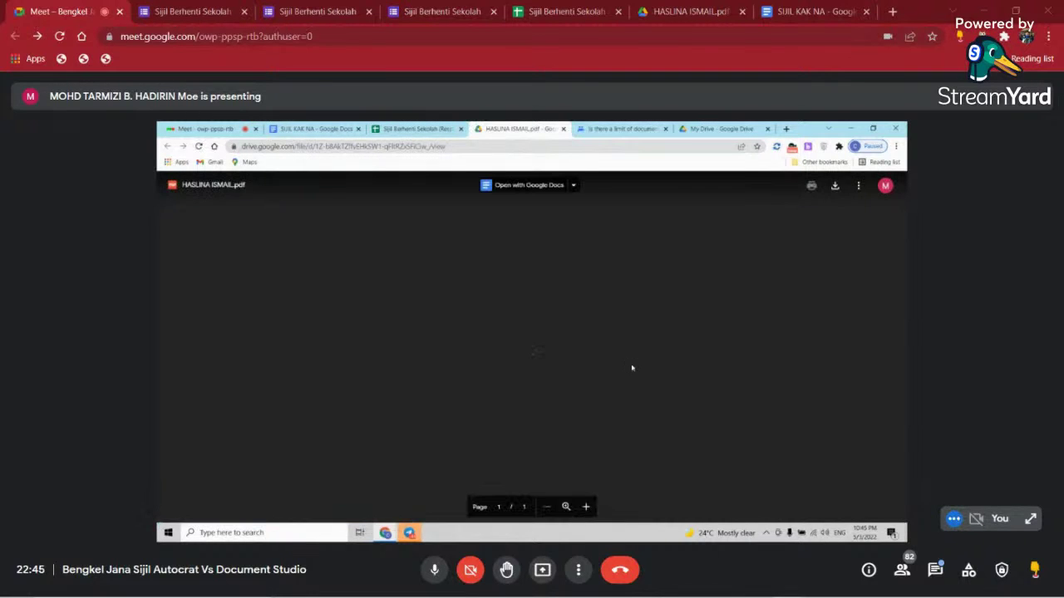
- Scroll through the first student's certificate and its marks table, then close the PDF tab
scroll(632, 363, "down", 3)
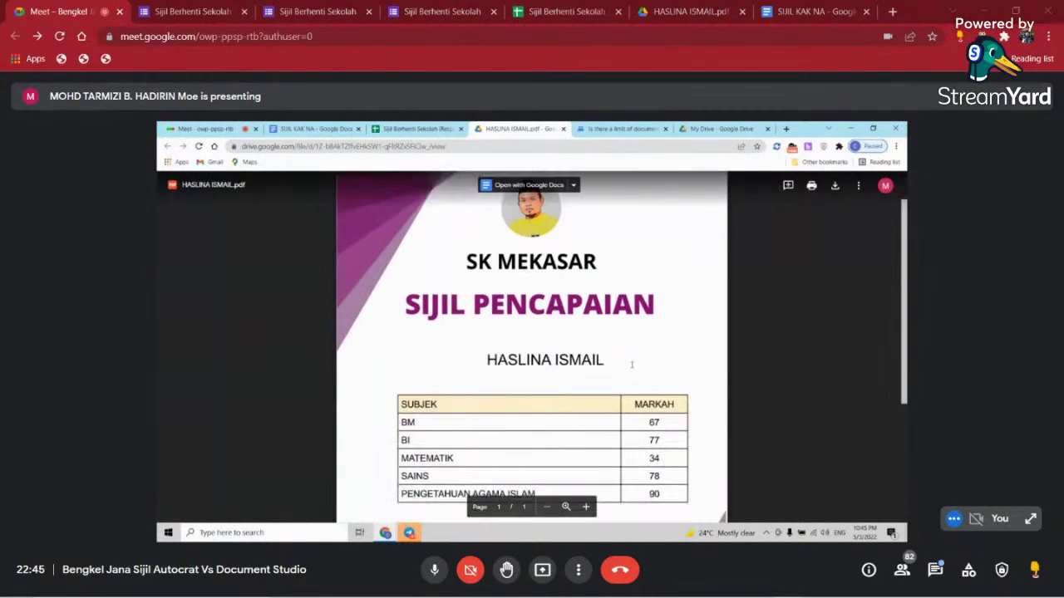
scroll(631, 363, "down", 2)
scroll(632, 364, "up", 5)
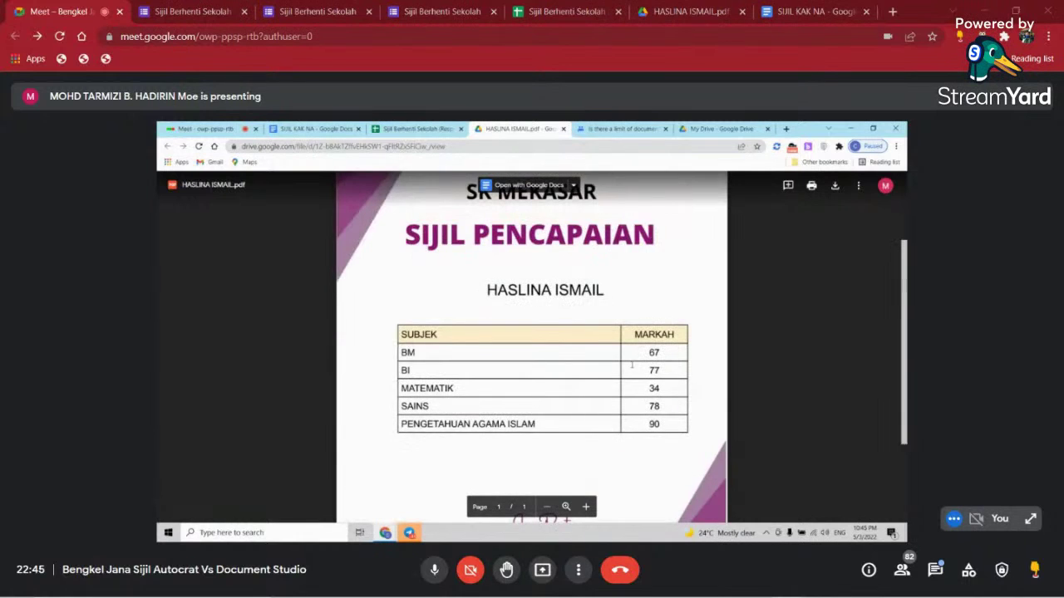
left_click(563, 130)
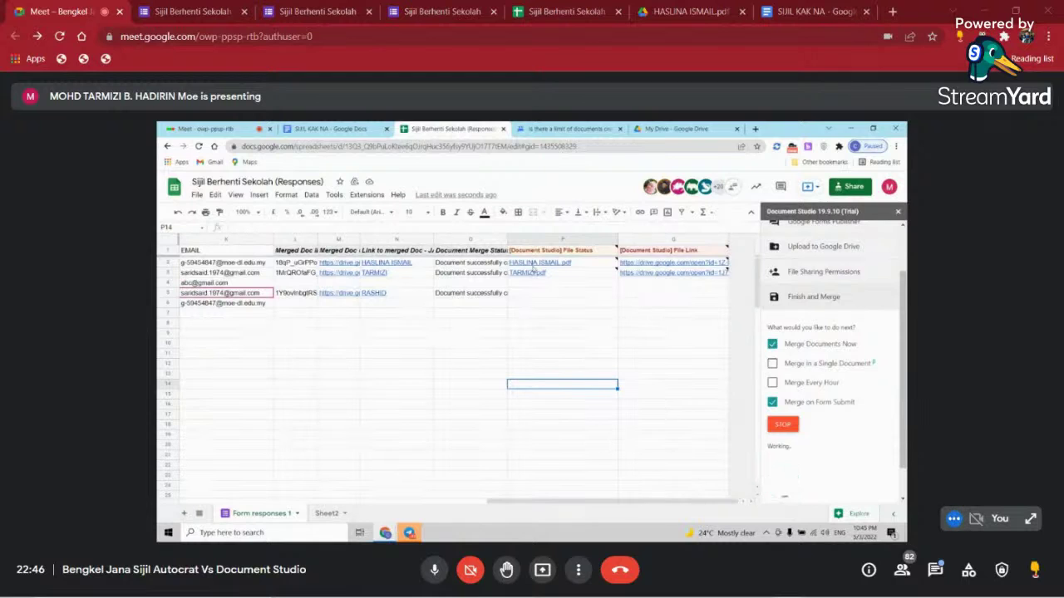
- Switch to the Google Groups thread 'Is there a limit of documents…' about daily quotas
left_click(572, 129)
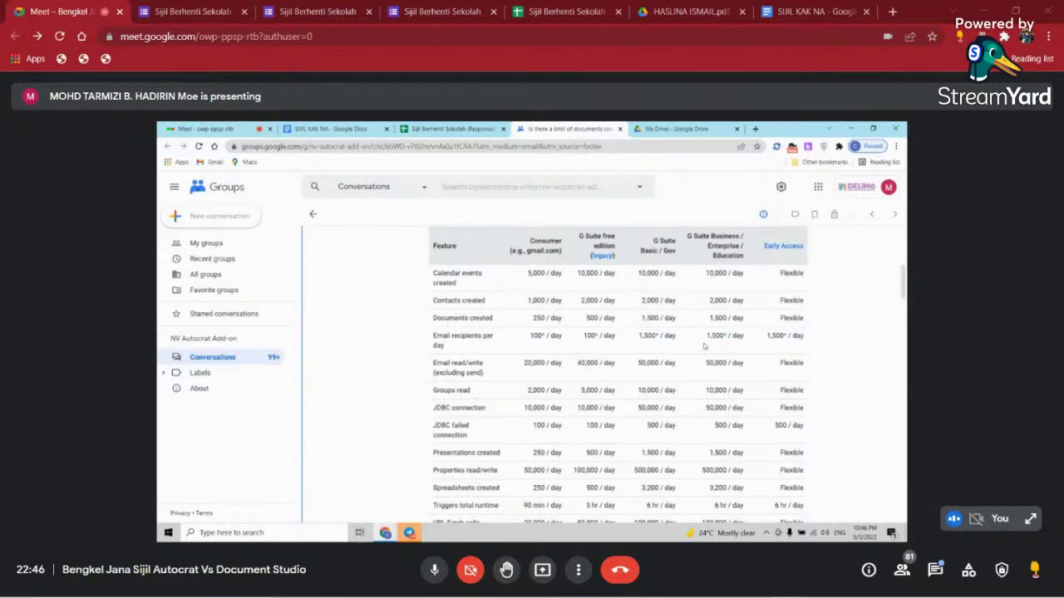
- Return to the 'Sijil Berhenti Sekolah (Responses)' spreadsheet
left_click(449, 129)
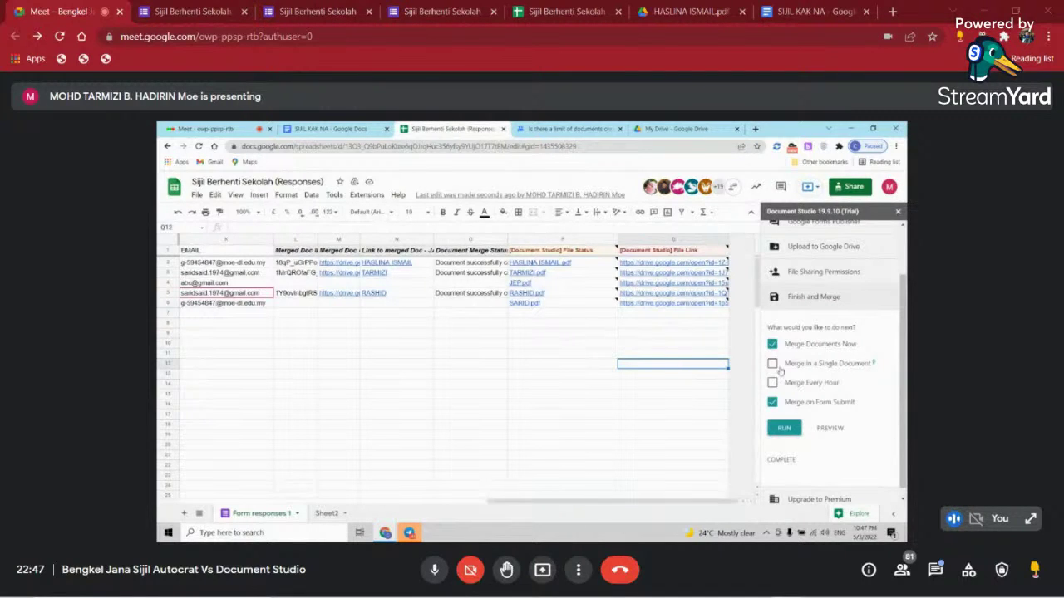
- Give row 3 and rows 5–6 of the responses a yellow fill colour
scroll(852, 362, "up", 2)
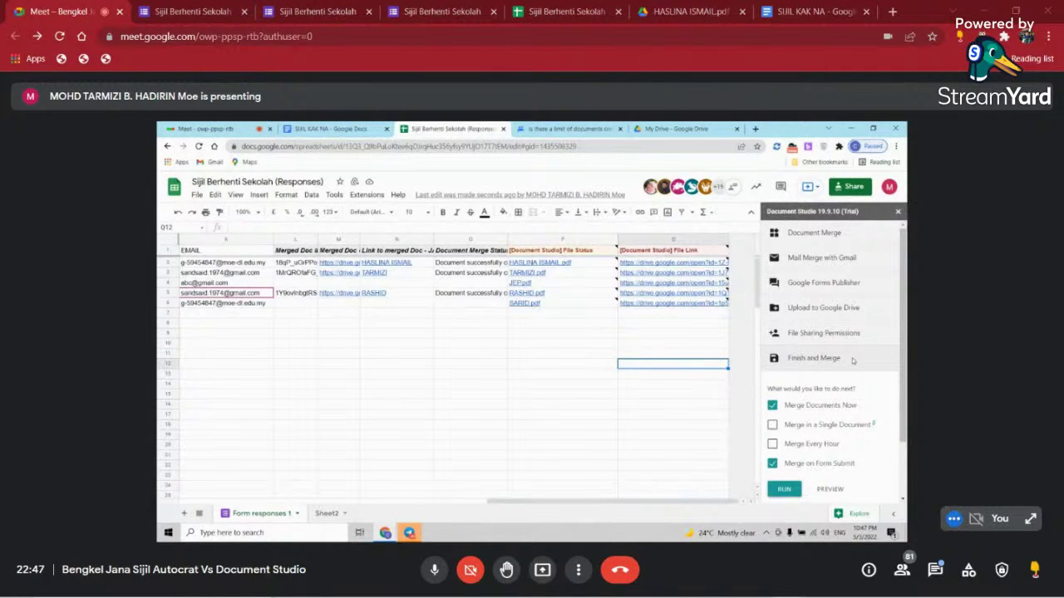
left_click_drag(615, 503, 513, 504)
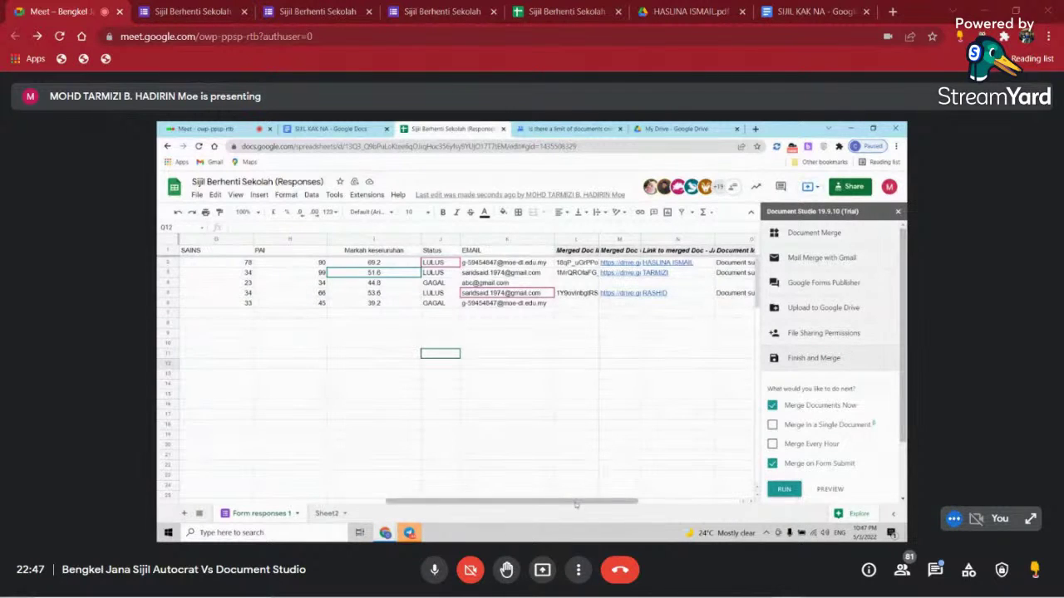
left_click_drag(576, 504, 416, 505)
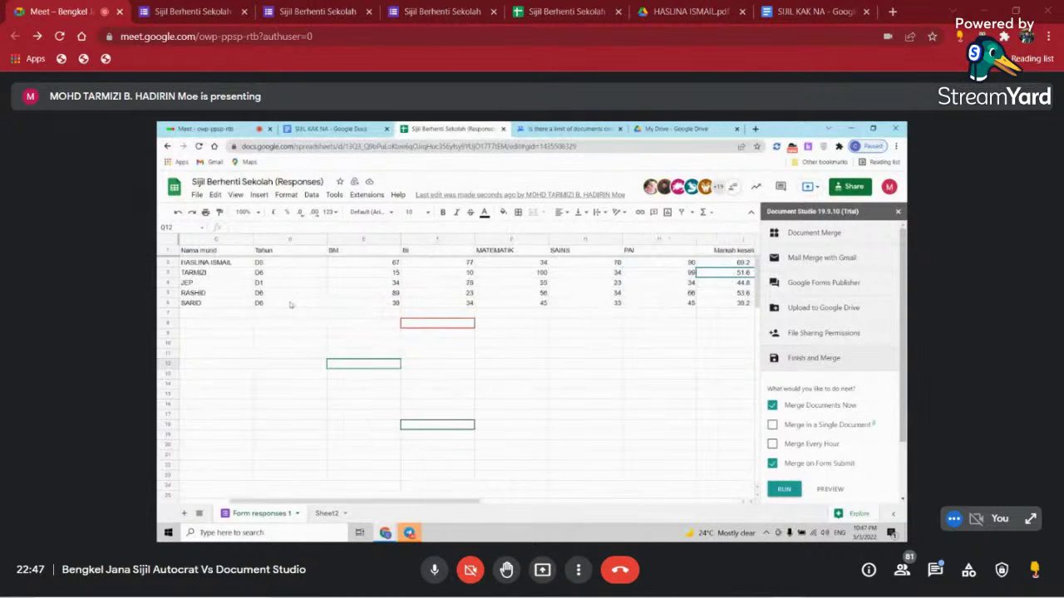
left_click(167, 273)
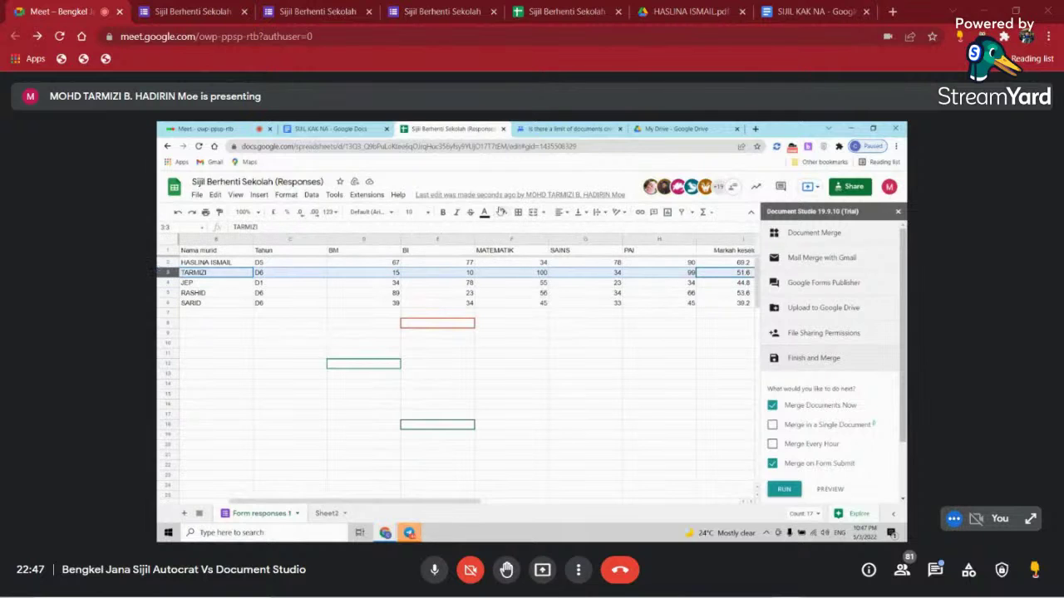
left_click(501, 212)
left_click(540, 297)
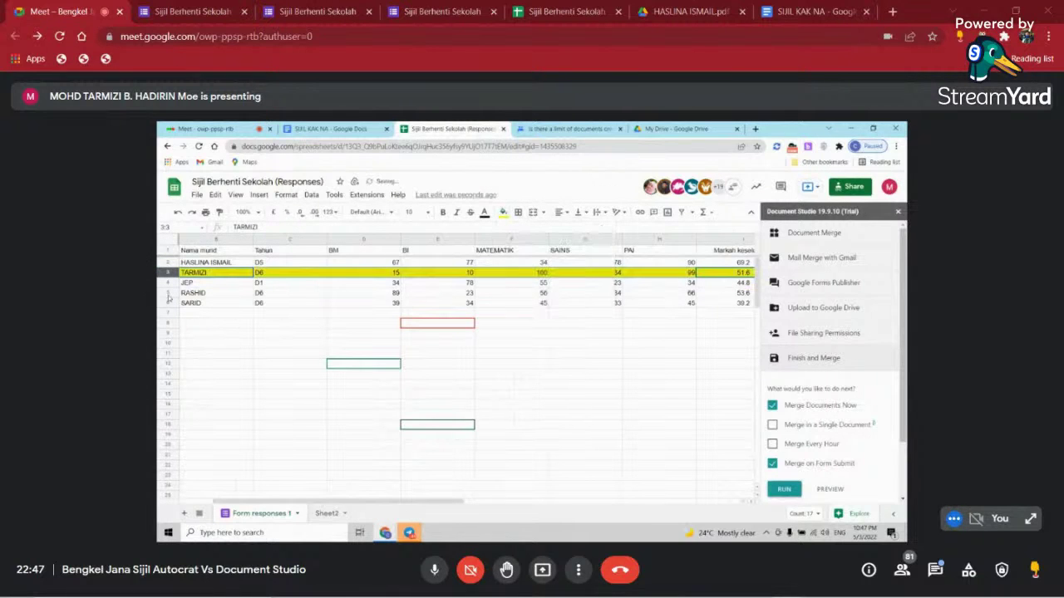
left_click_drag(168, 293, 168, 302)
left_click(503, 212)
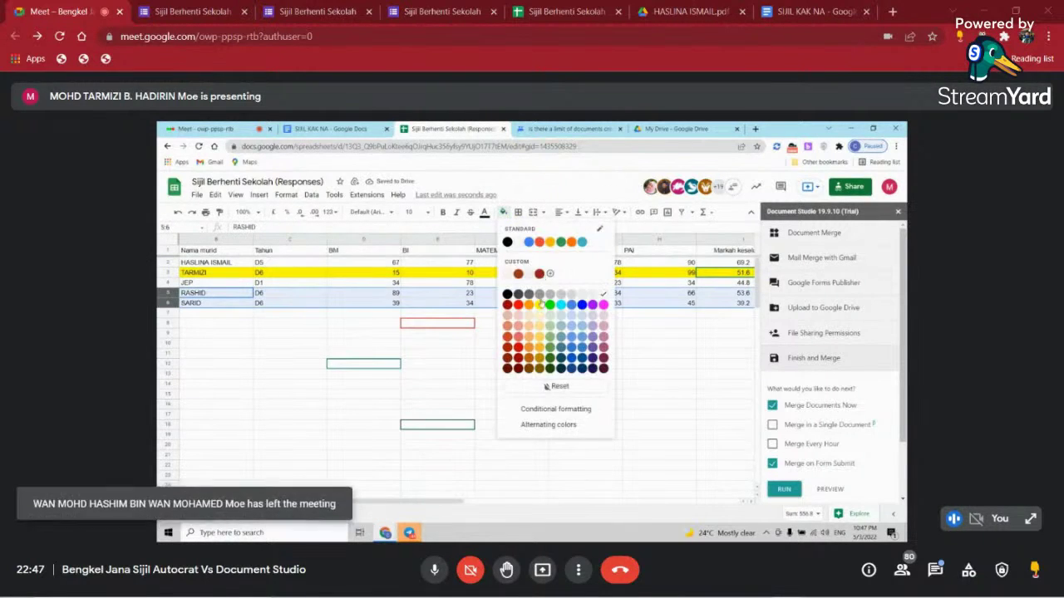
left_click(540, 303)
left_click(584, 404)
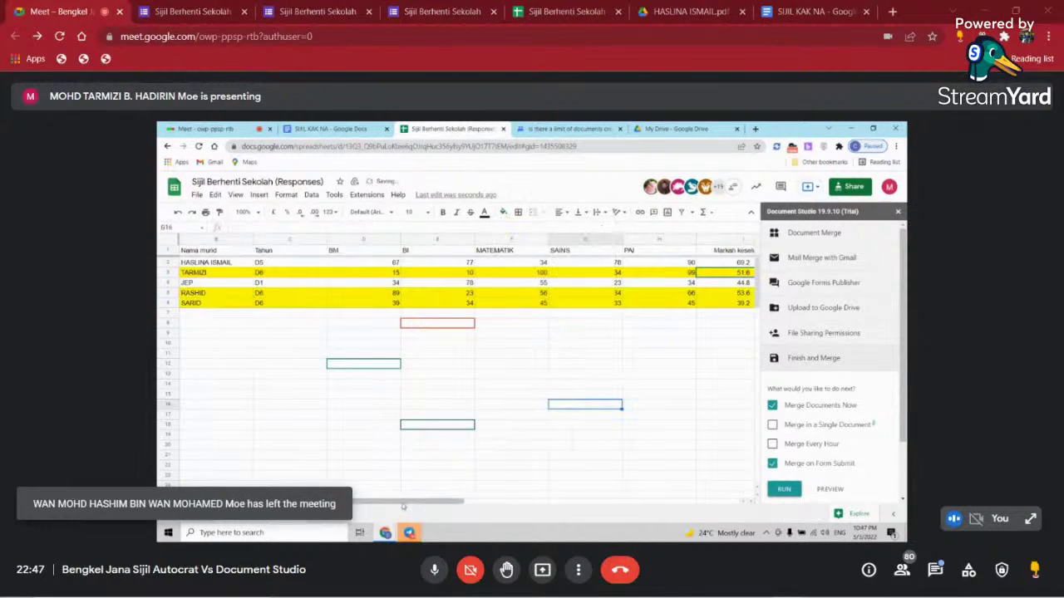
- Select the File Status and File Link columns
left_click_drag(402, 504, 678, 506)
mouse_move(539, 242)
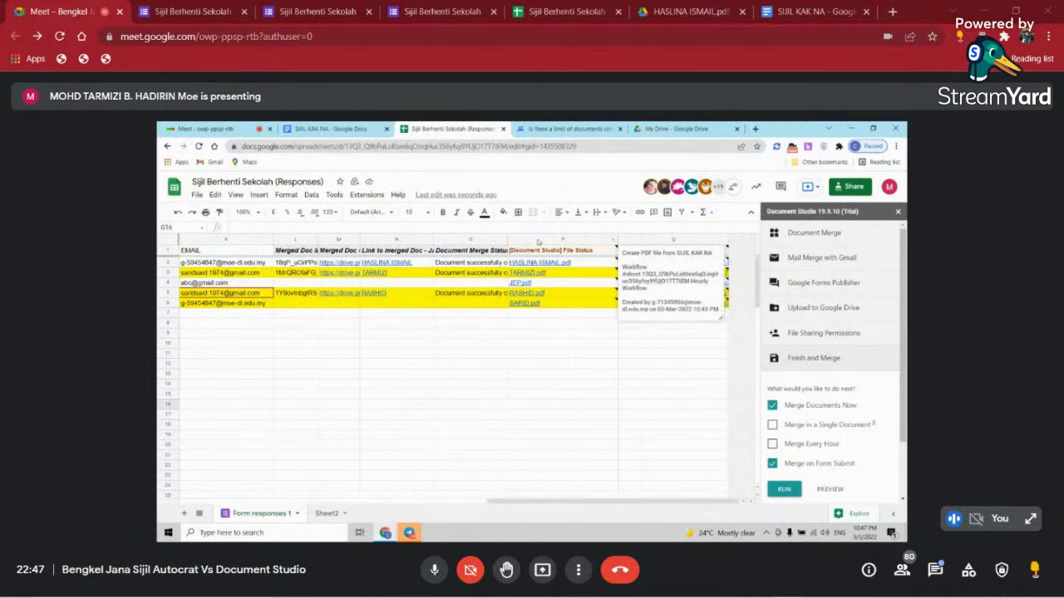
left_click_drag(539, 242, 687, 240)
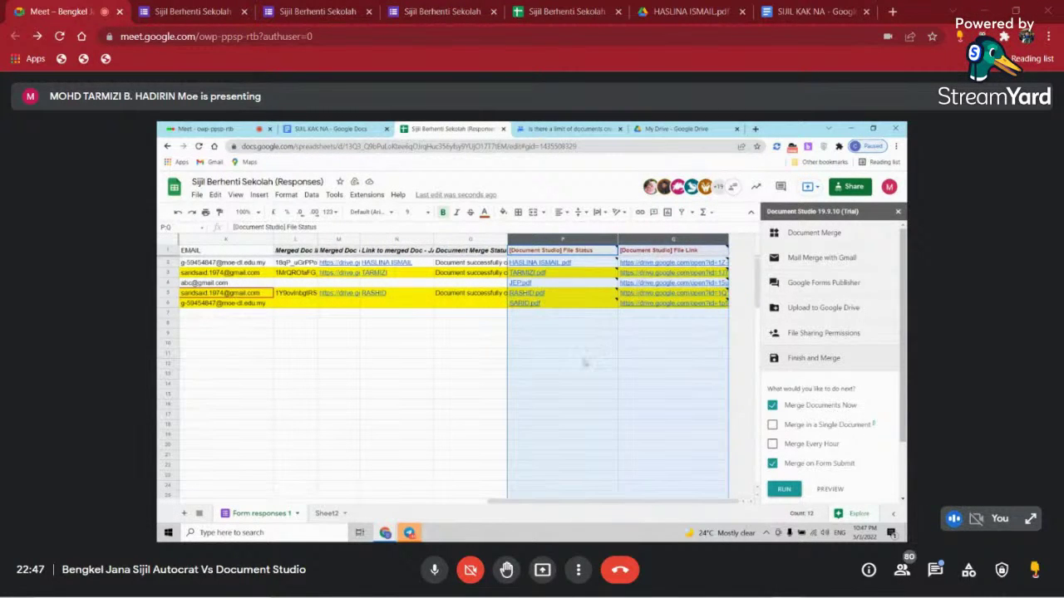
left_click(606, 350)
left_click_drag(549, 263, 701, 274)
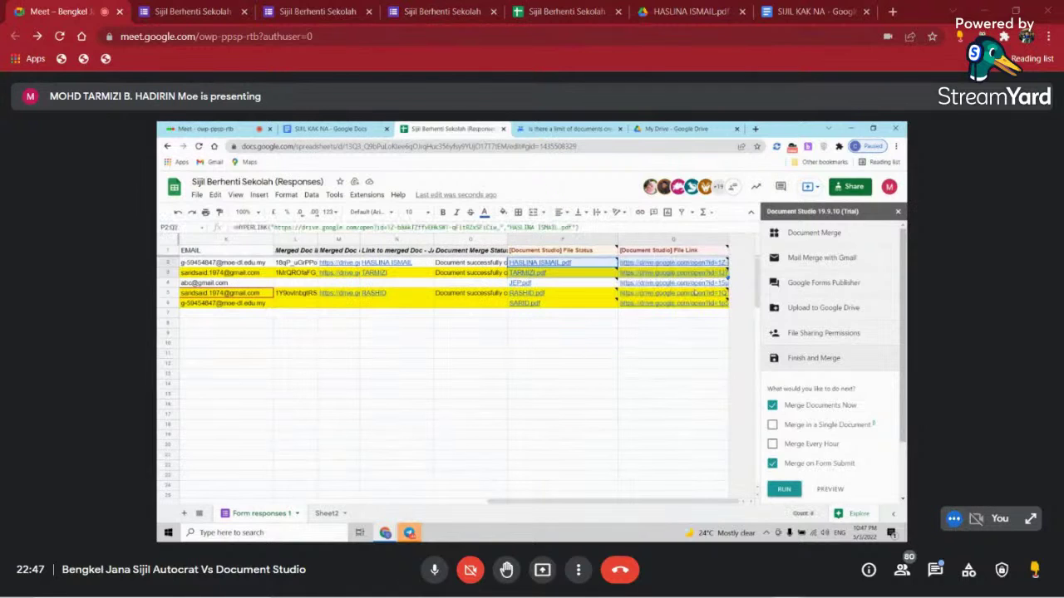
left_click(673, 263)
left_click_drag(549, 263, 700, 303)
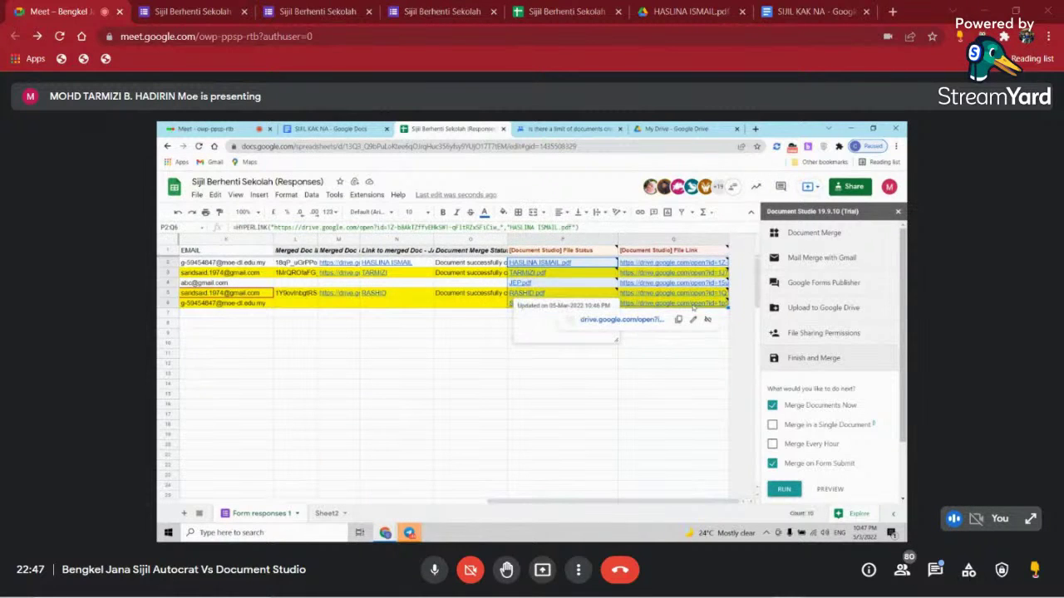
left_click_drag(540, 241, 675, 239)
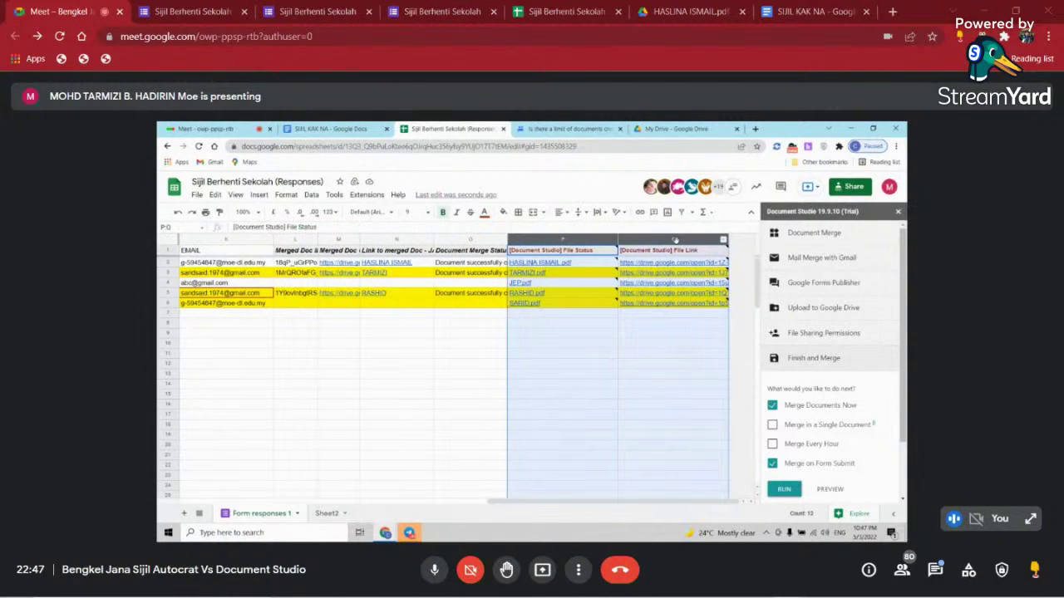
key("Delete")
left_click(453, 437)
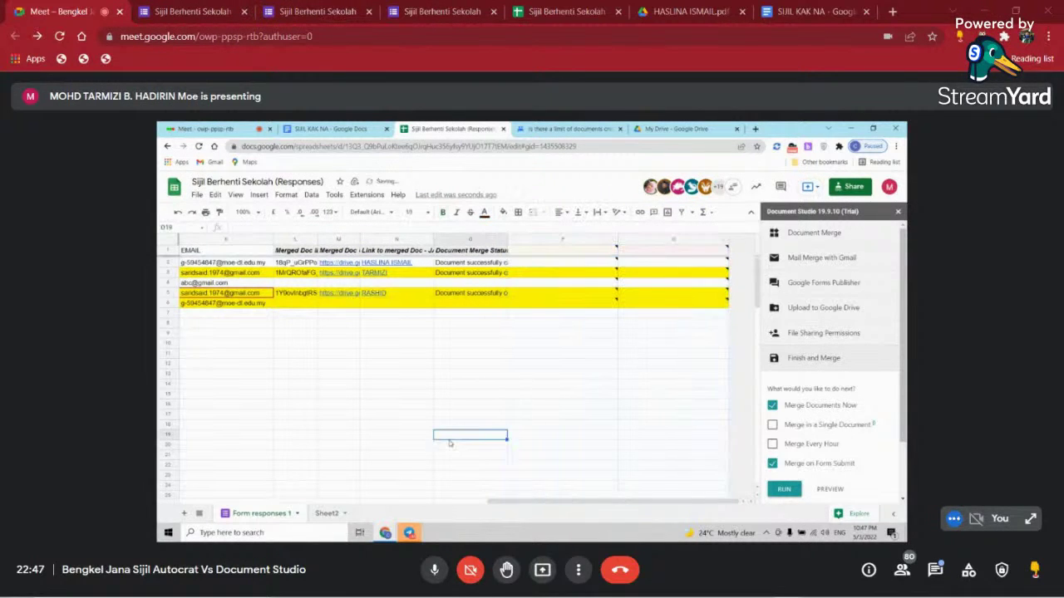
left_click(612, 249)
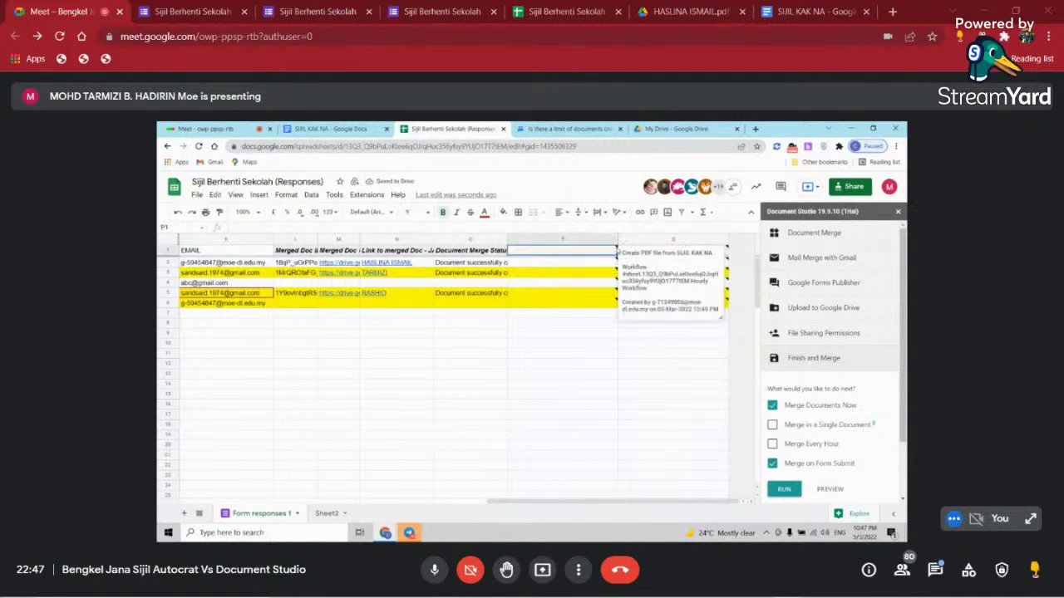
left_click(578, 326)
right_click(654, 239)
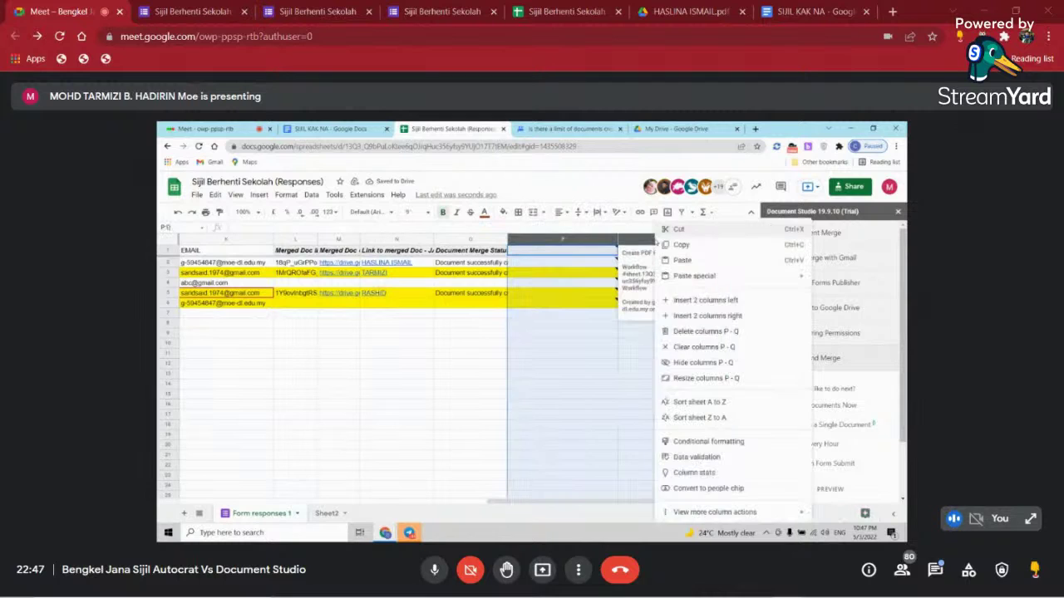
left_click(682, 333)
left_click(619, 364)
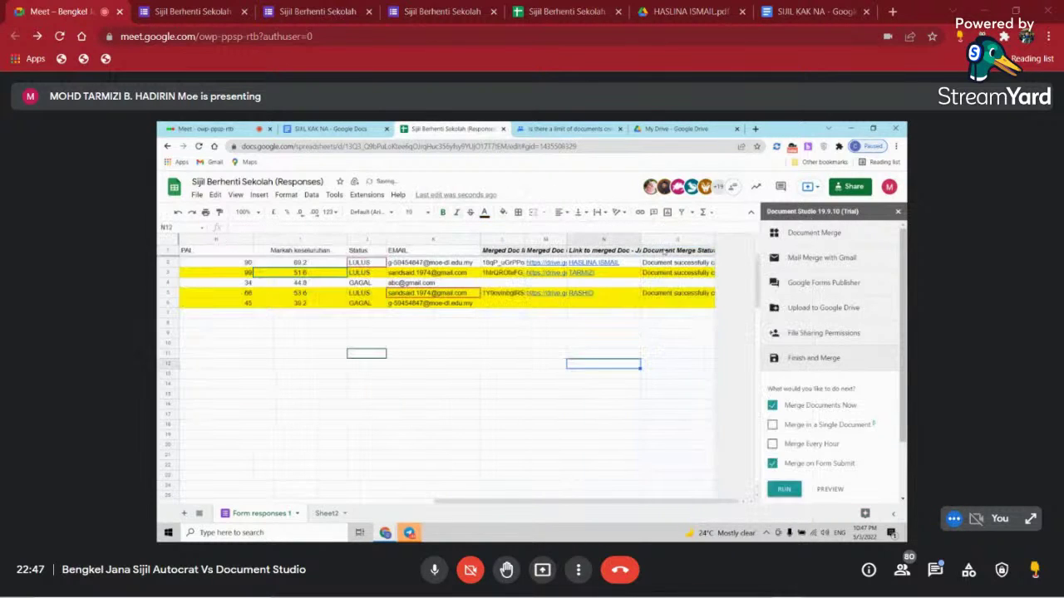
left_click(661, 239)
left_click(578, 364)
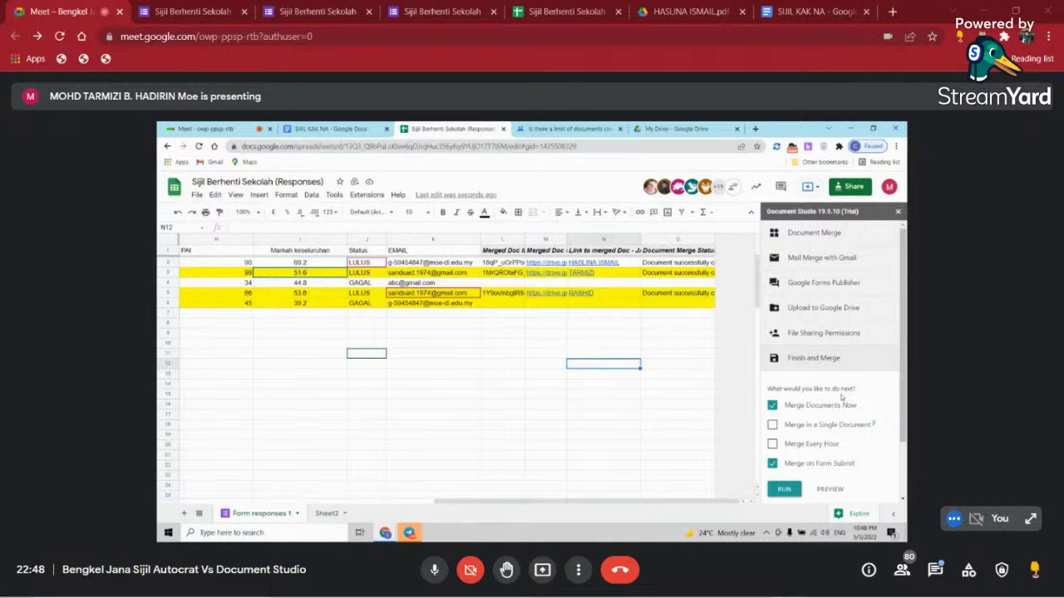
scroll(905, 394, "down", 1)
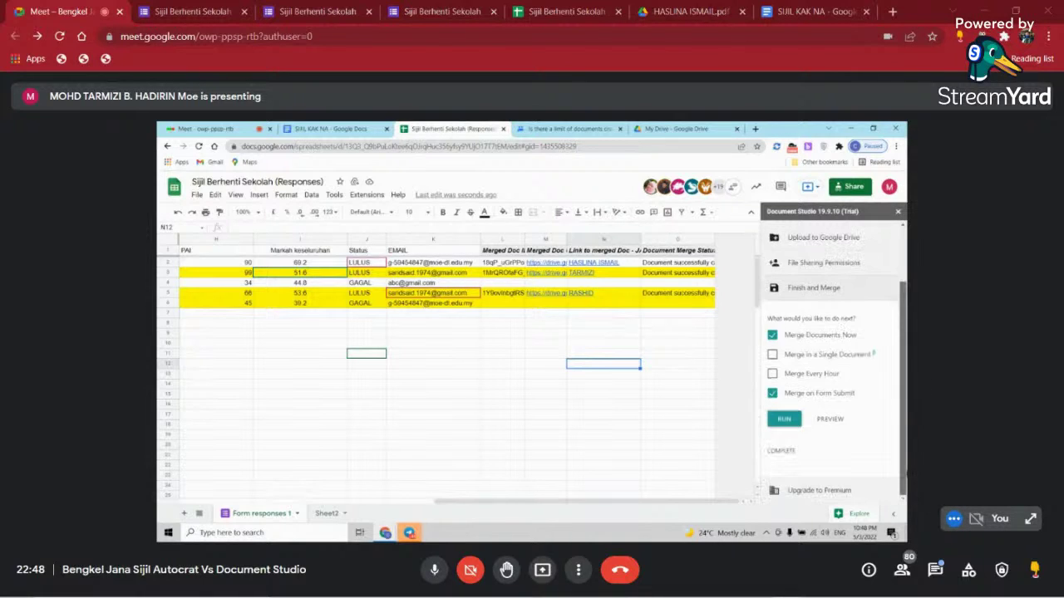
scroll(832, 366, "up", 1)
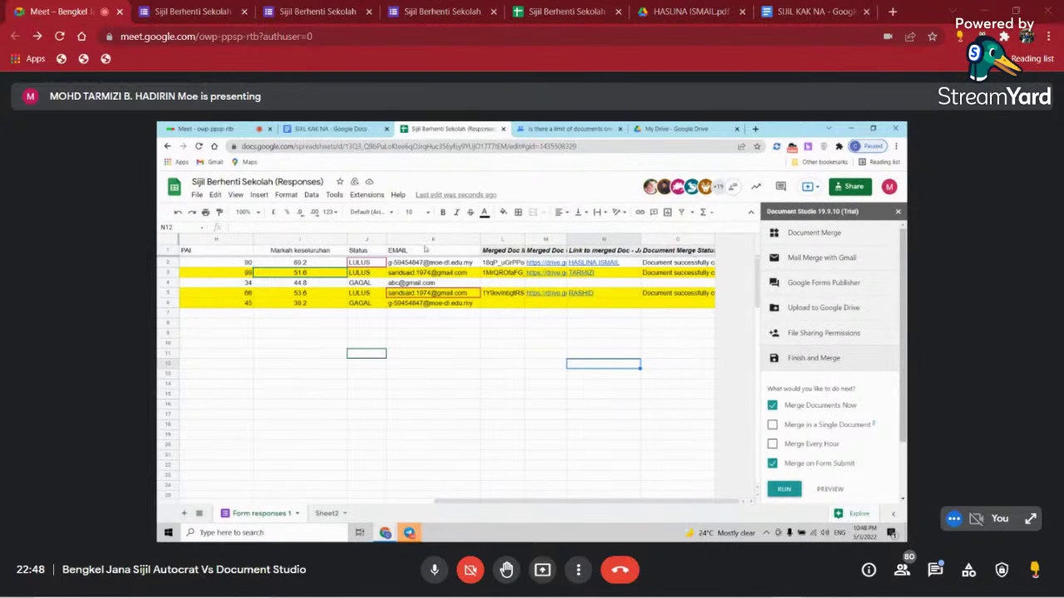
left_click_drag(558, 503, 527, 503)
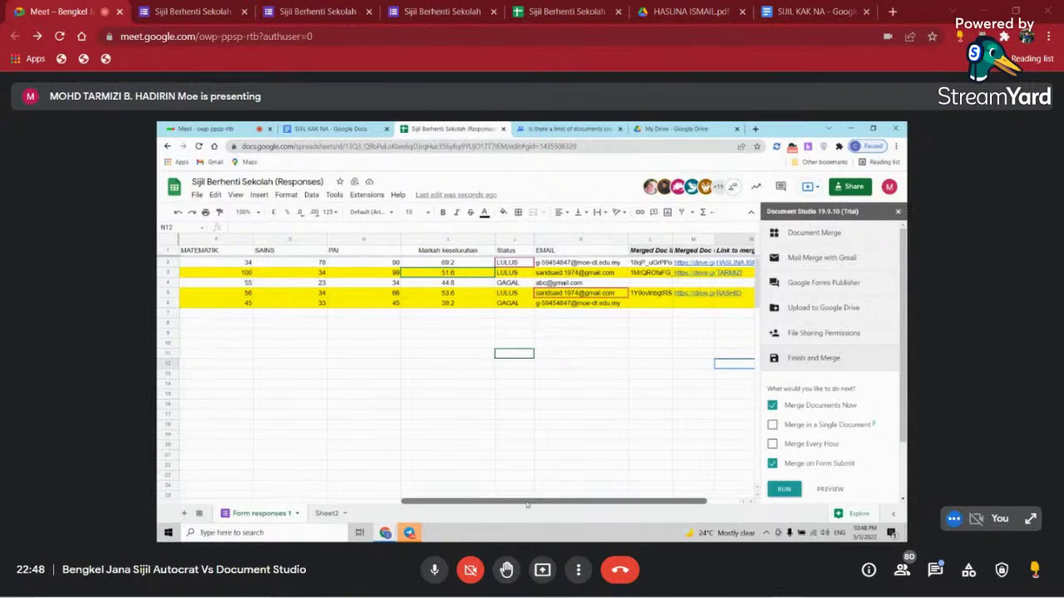
- Add a new sheet and rename it JANA SIJIL
left_click(185, 513)
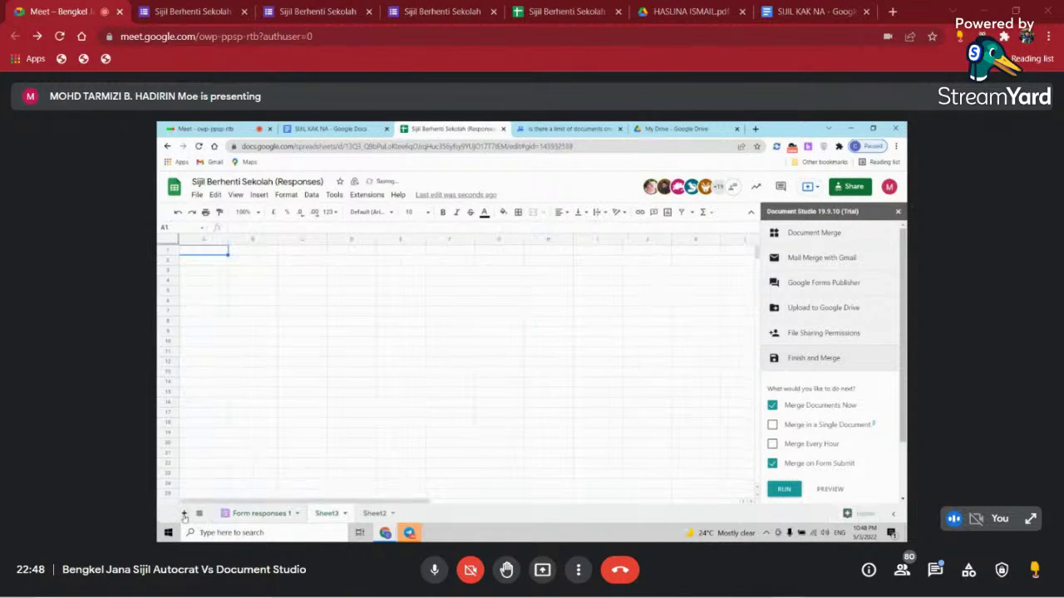
right_click(326, 514)
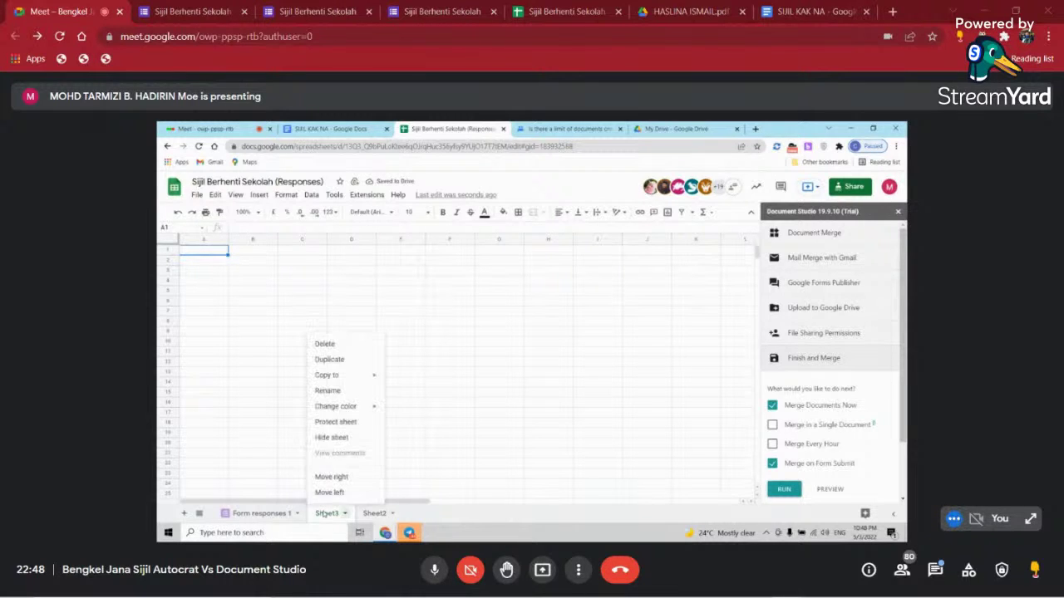
left_click(335, 391)
type("J")
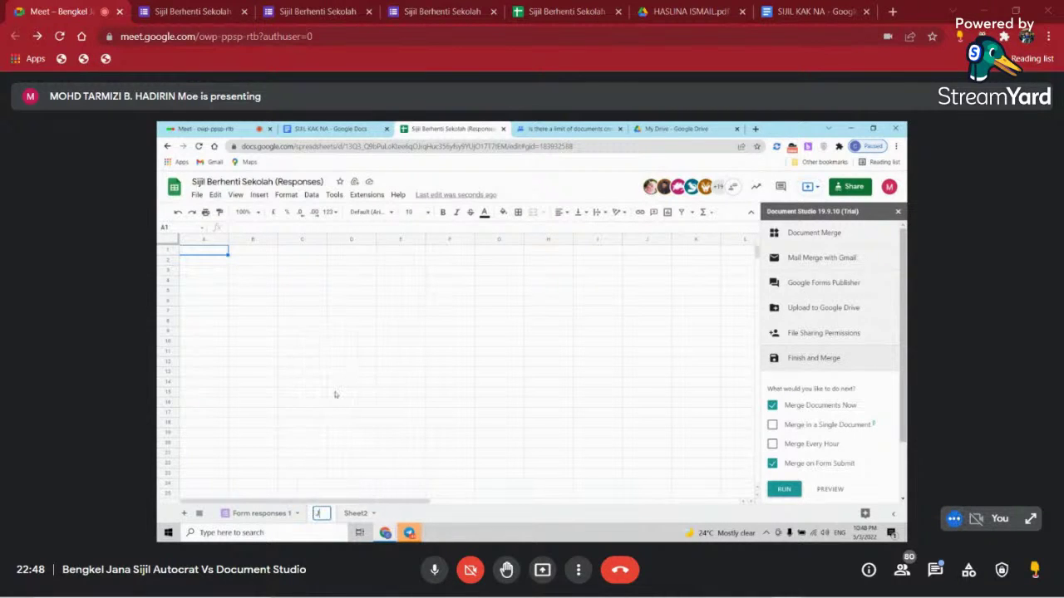
type("ANA SIJIL")
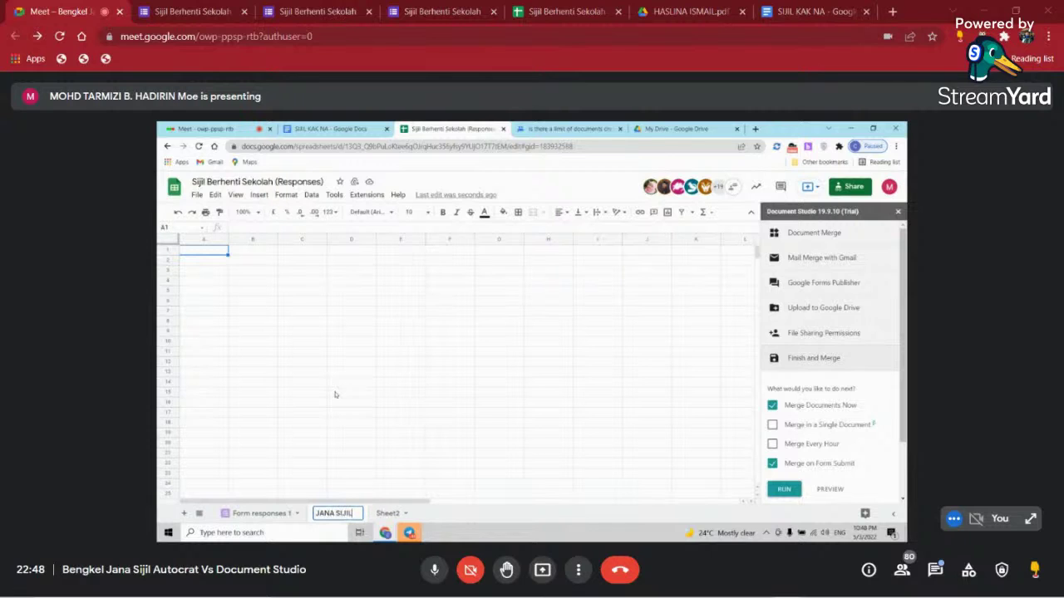
left_click(336, 394)
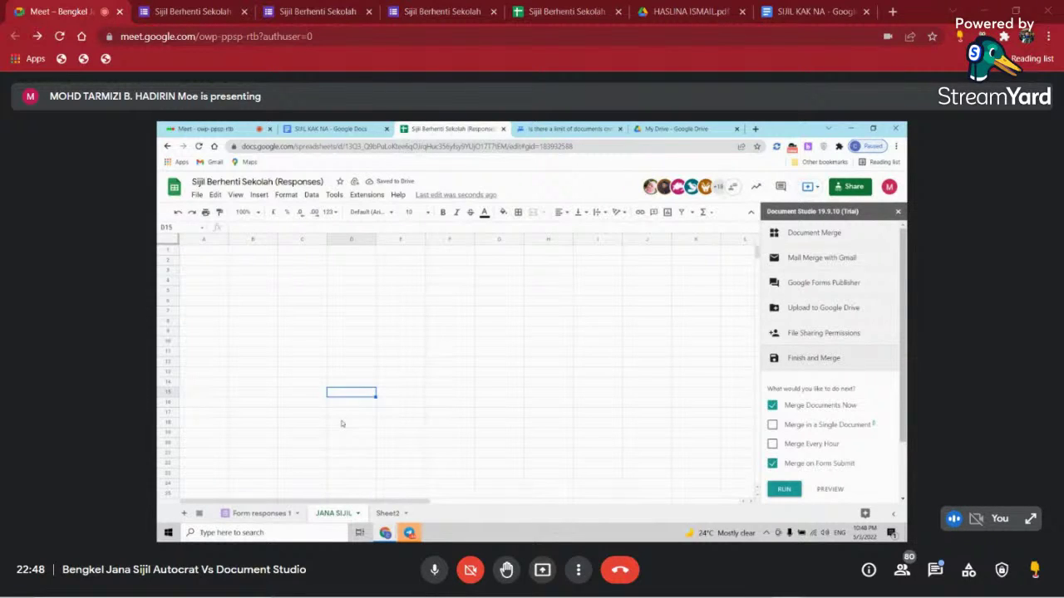
- Copy the Form responses 1 header row into row 1 of JANA SIJIL
left_click(210, 254)
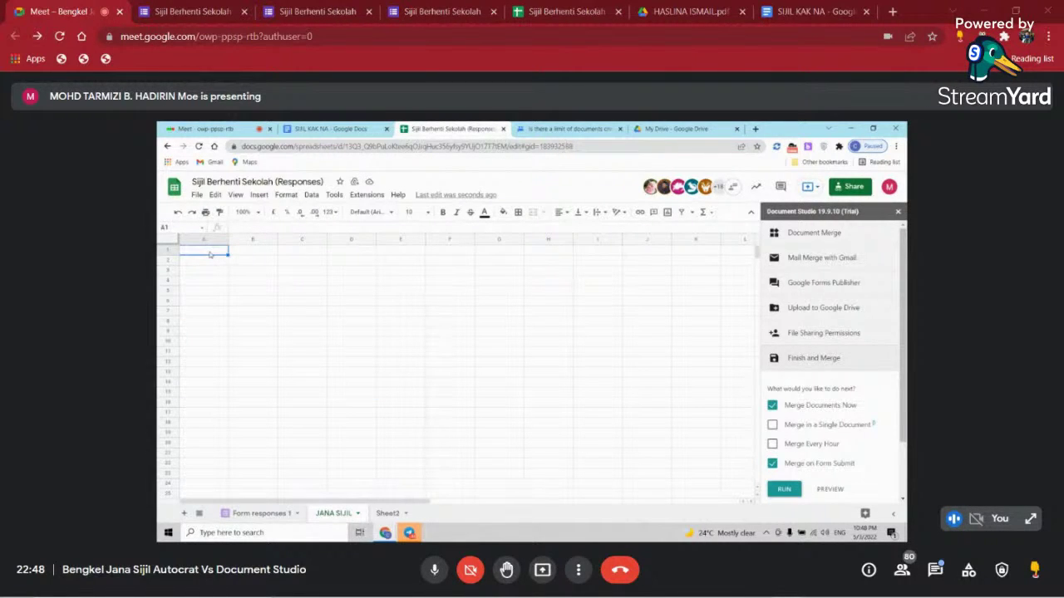
left_click(264, 514)
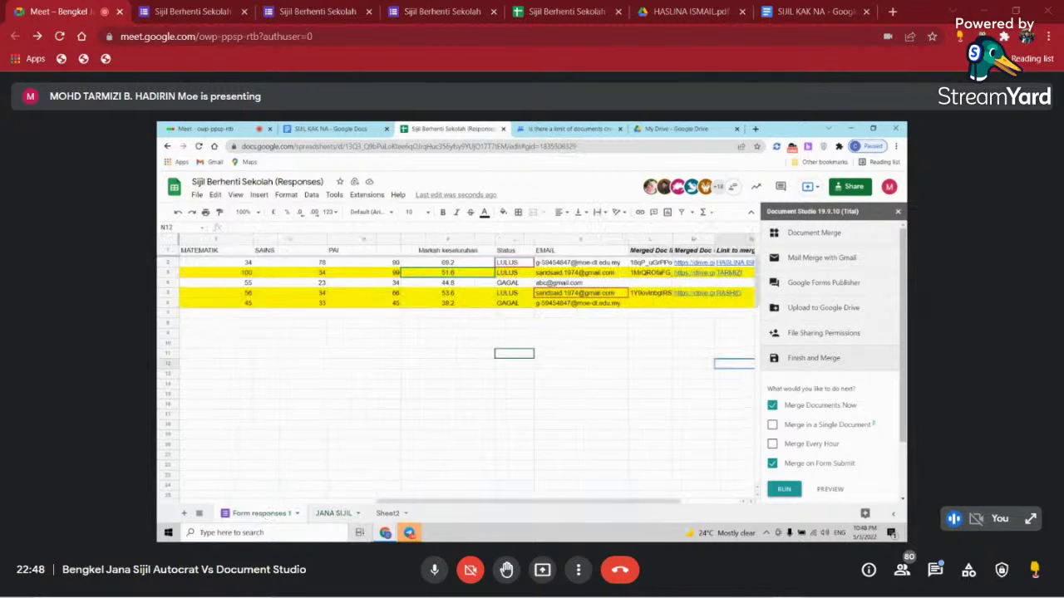
left_click(169, 250)
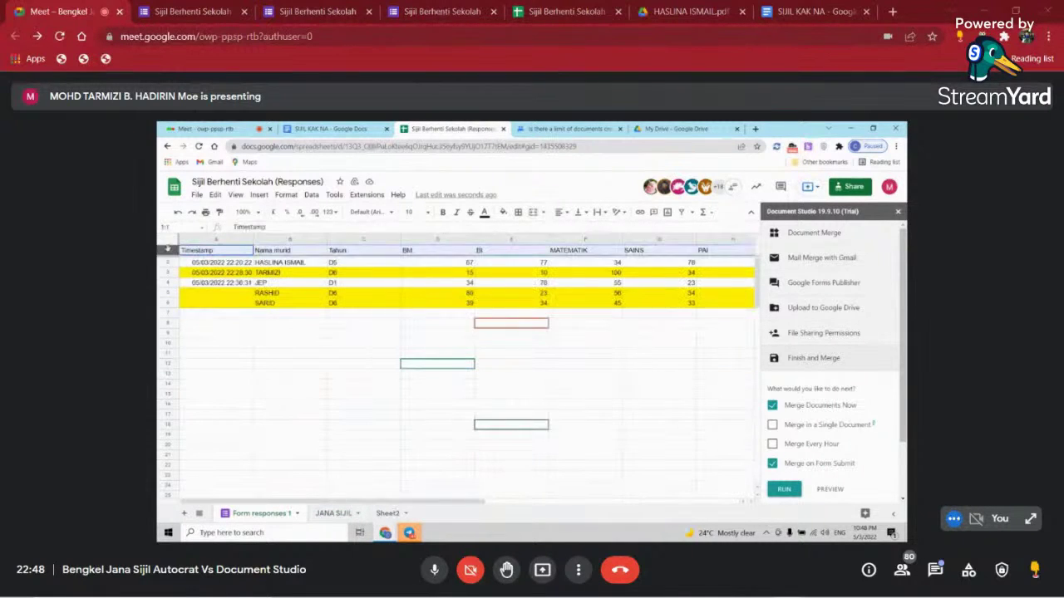
right_click(169, 250)
left_click(200, 275)
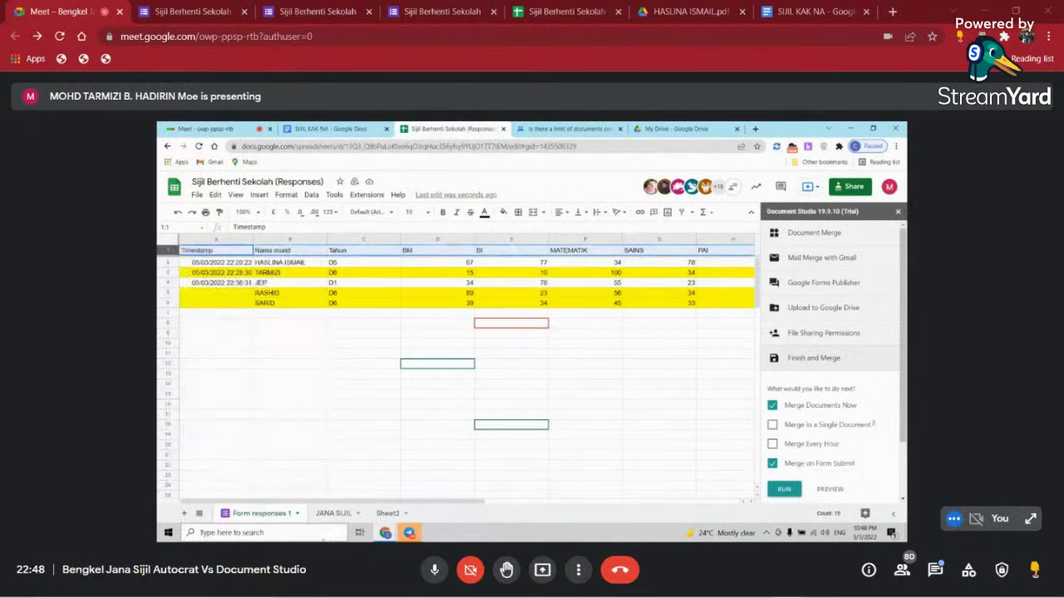
left_click(334, 514)
left_click(161, 250)
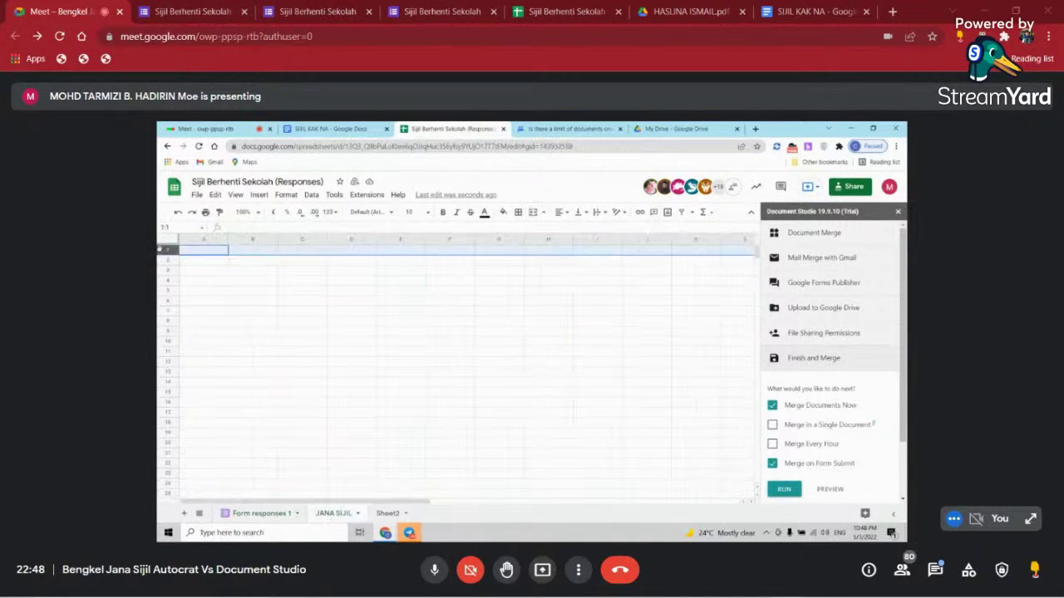
key("ctrl+v")
left_click(370, 386)
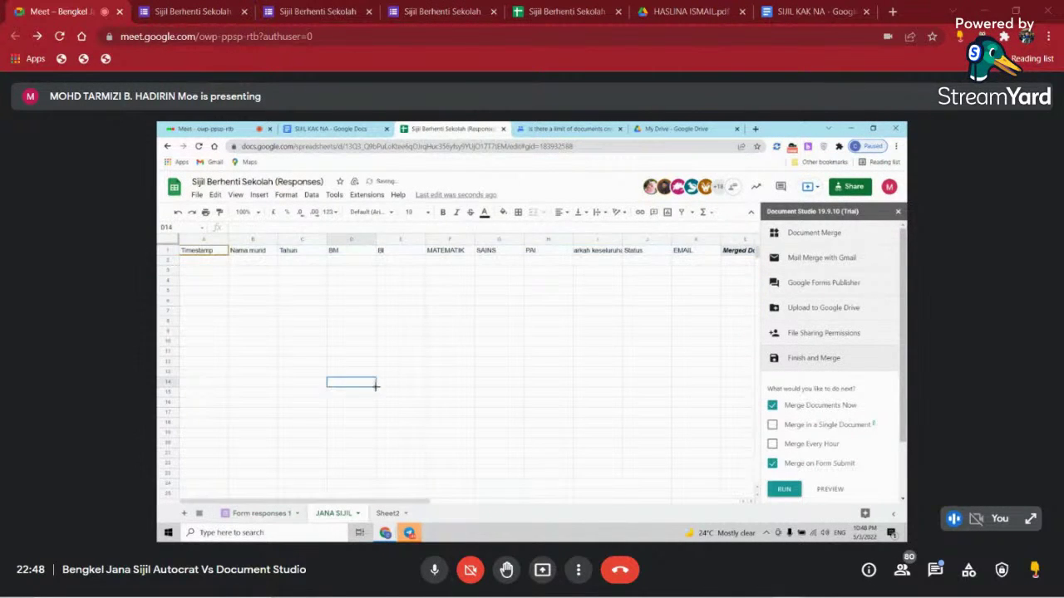
left_click_drag(364, 501, 243, 280)
left_click(222, 262)
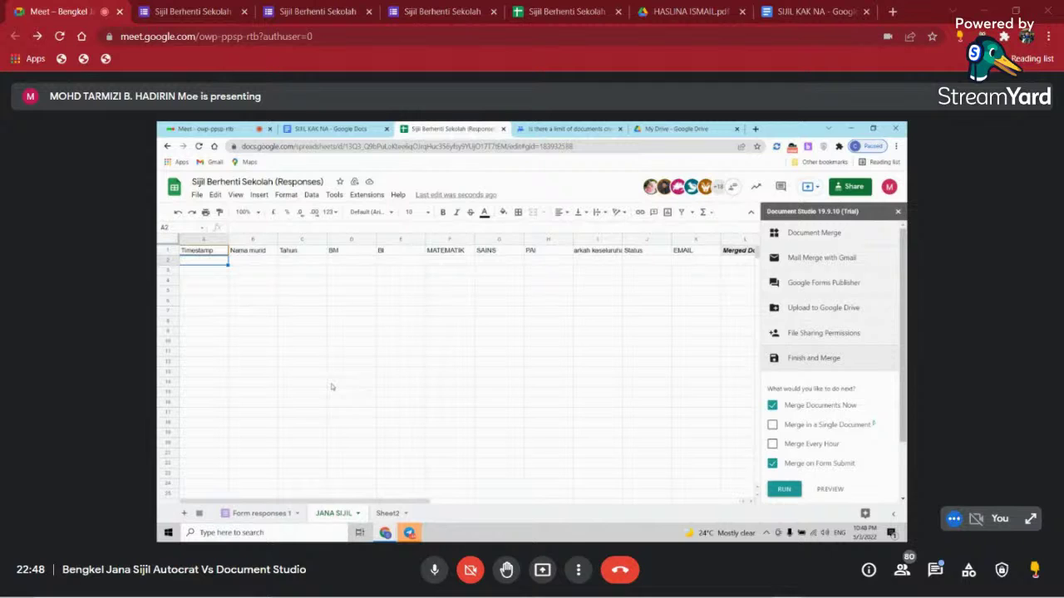
- In A2, type =QUERY( referencing Form responses 1 range A2:K, then begin the "SELECT clause
type("=QUERY")
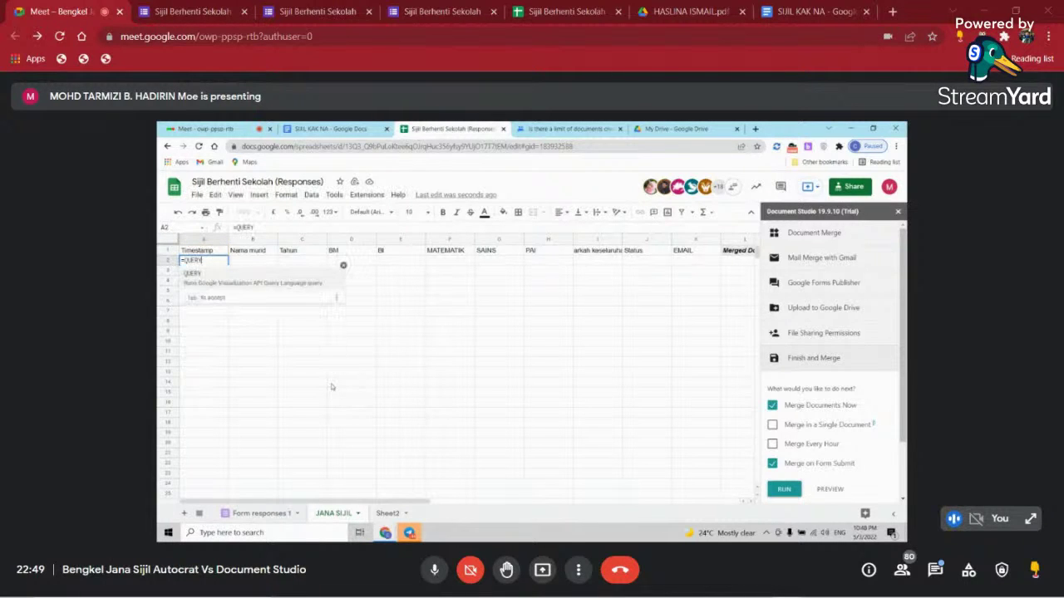
type("(")
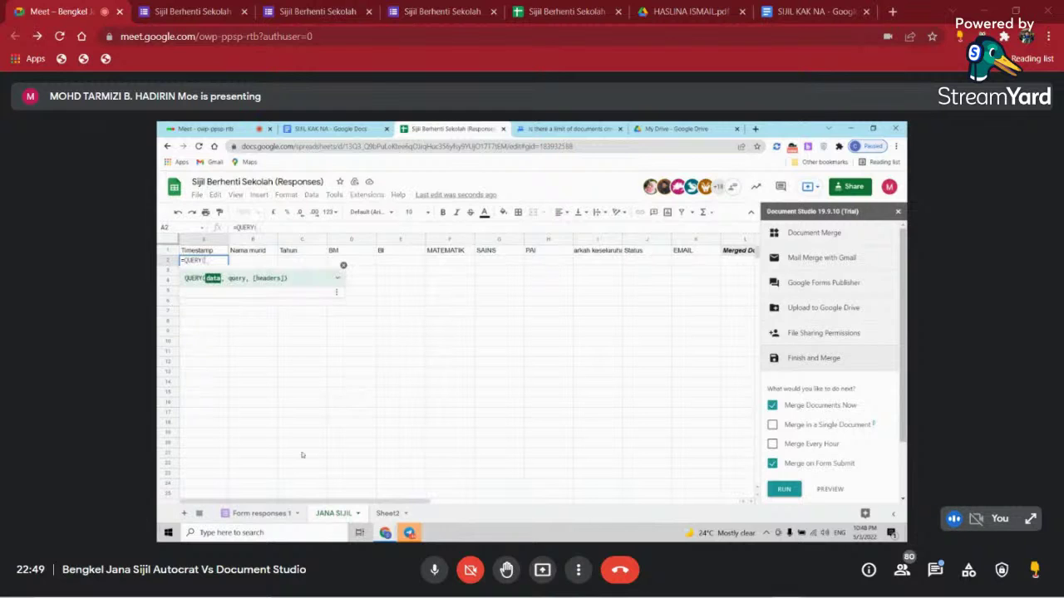
left_click(261, 513)
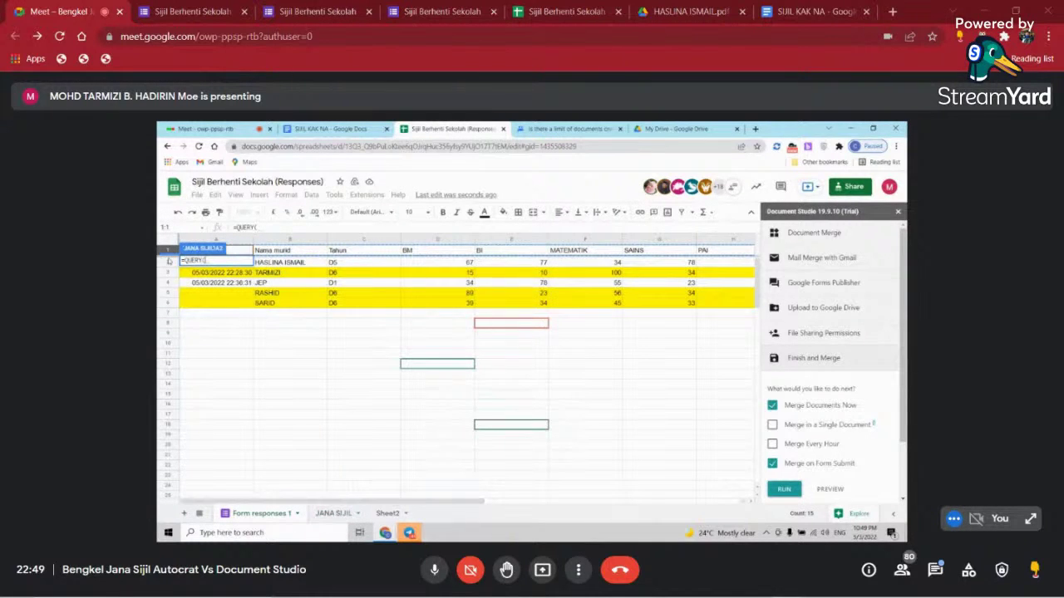
left_click_drag(167, 261, 167, 250)
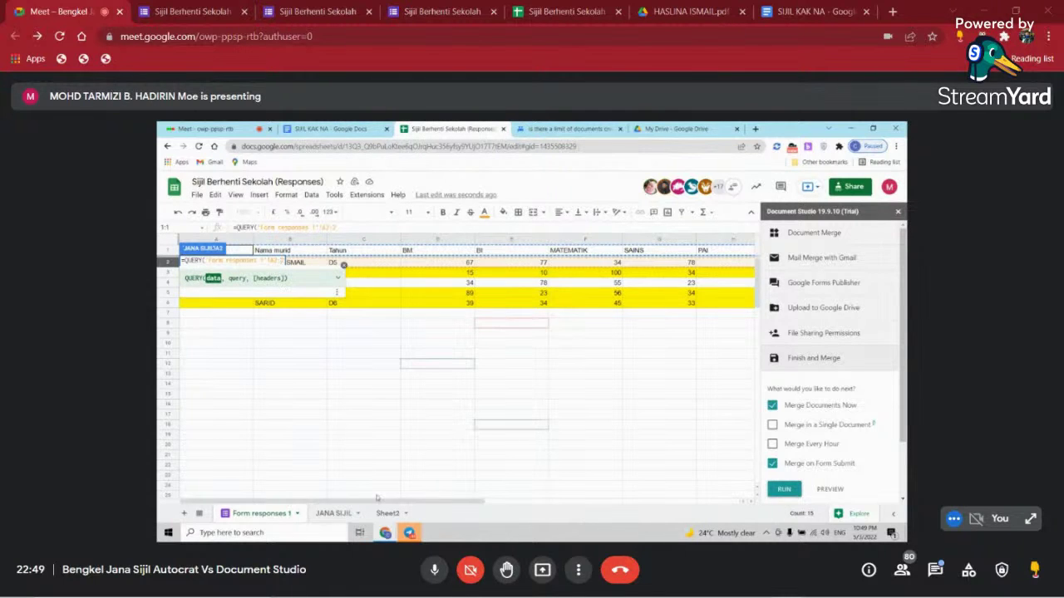
left_click_drag(379, 502, 393, 502)
type("F")
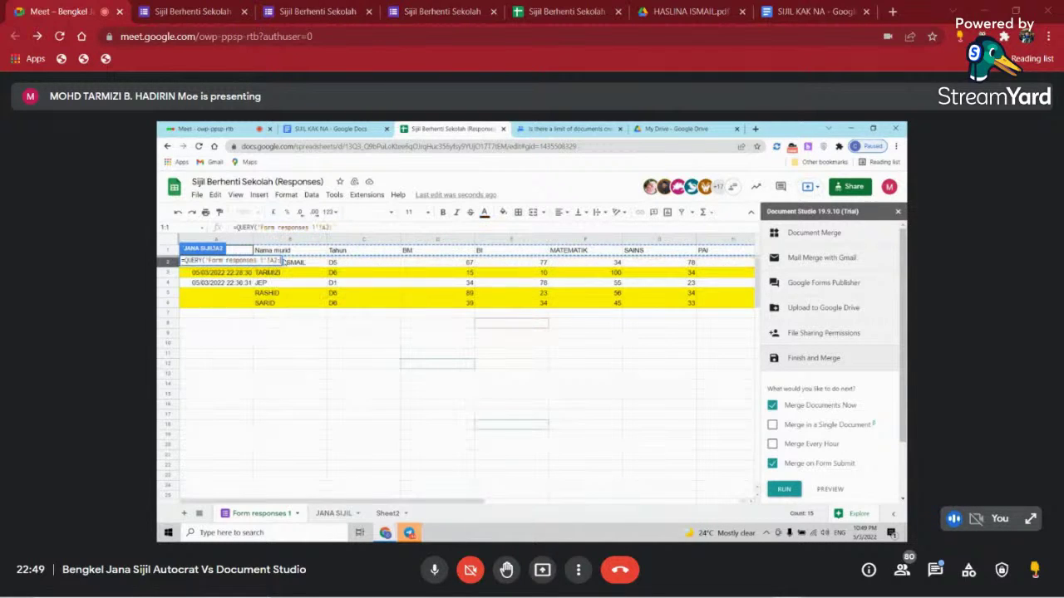
key("BackSpace")
type("S")
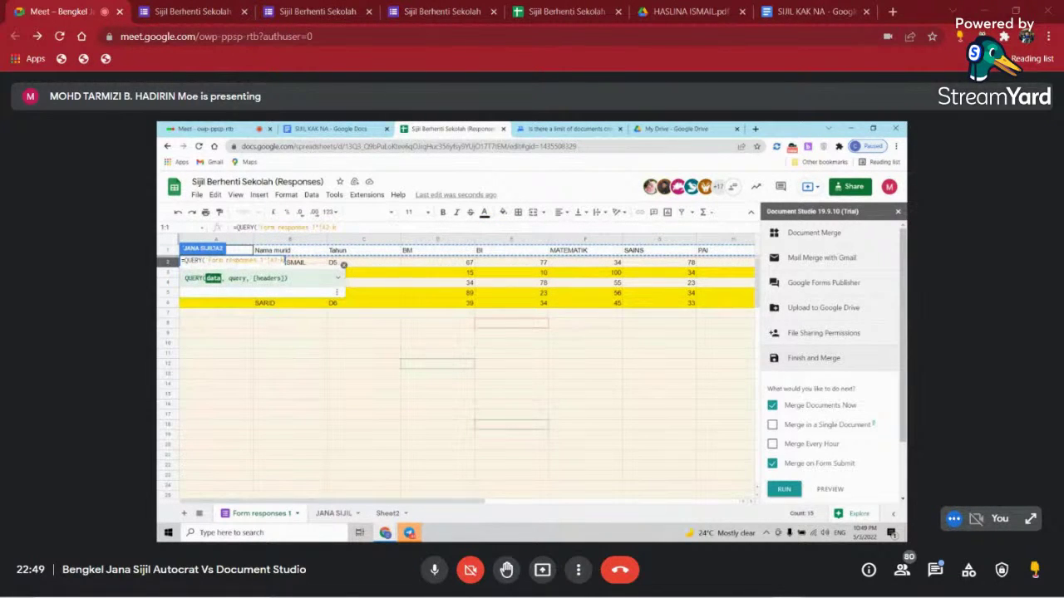
key("BackSpace")
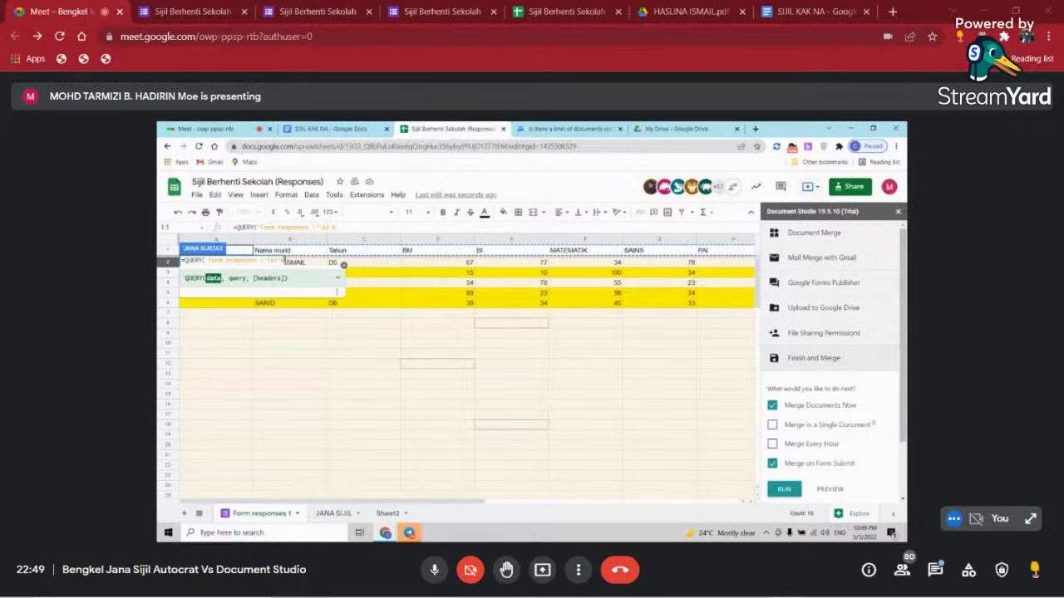
type("S")
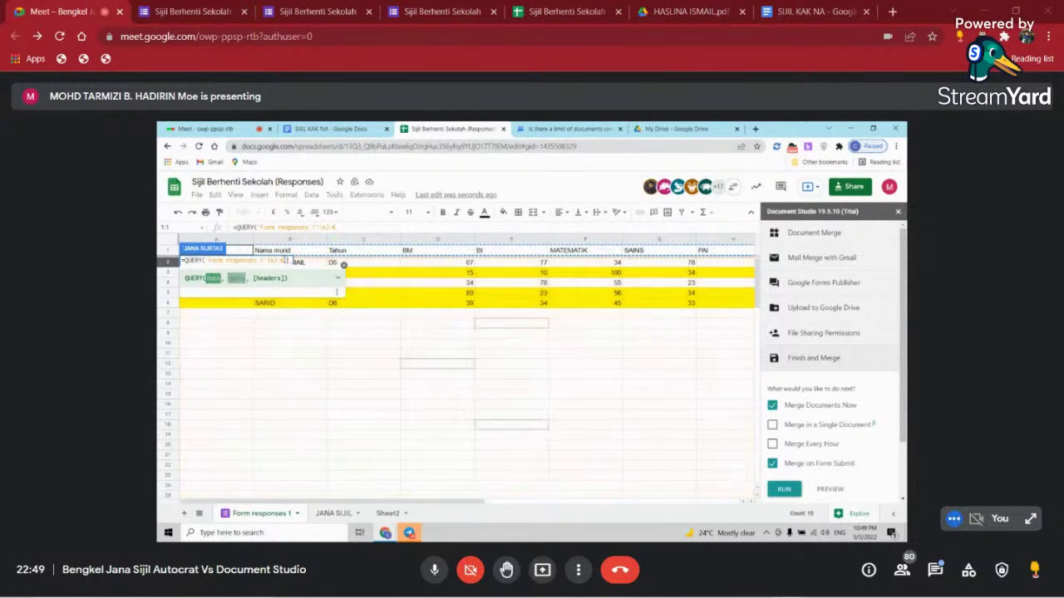
type(",\"")
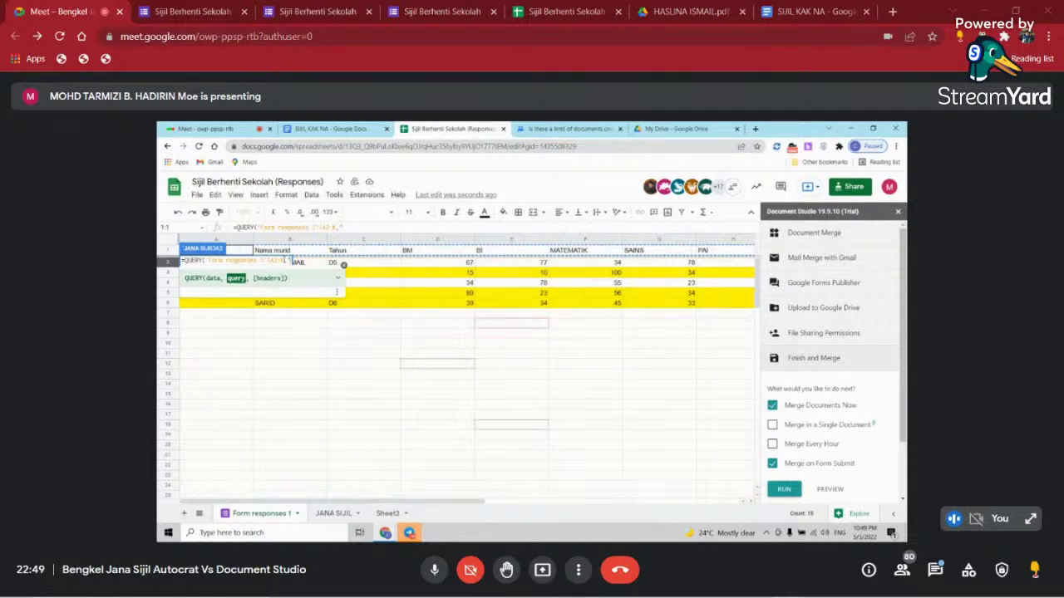
type("SELECT")
type("A,")
key("BackSpace")
key("BackSpace")
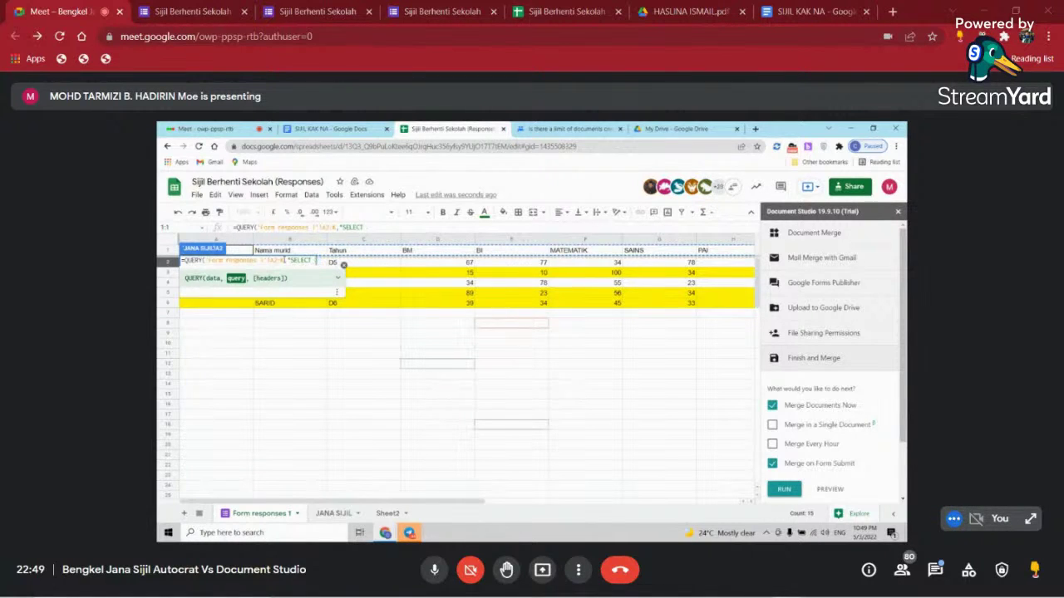
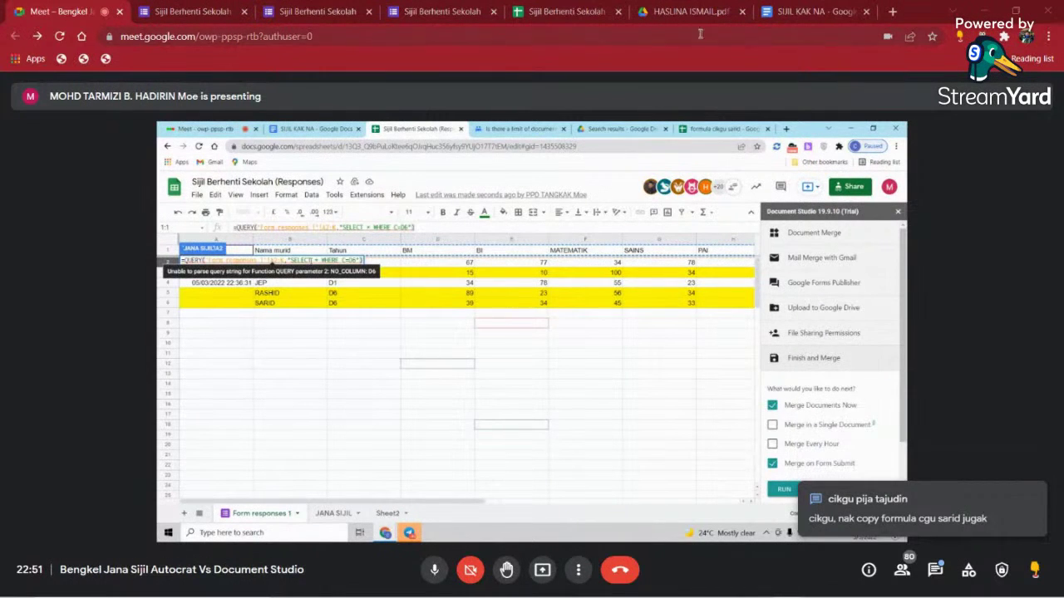
- Enter the QUERY formula on Form responses 1 into JANA SIJIL cell A2
left_click(892, 11)
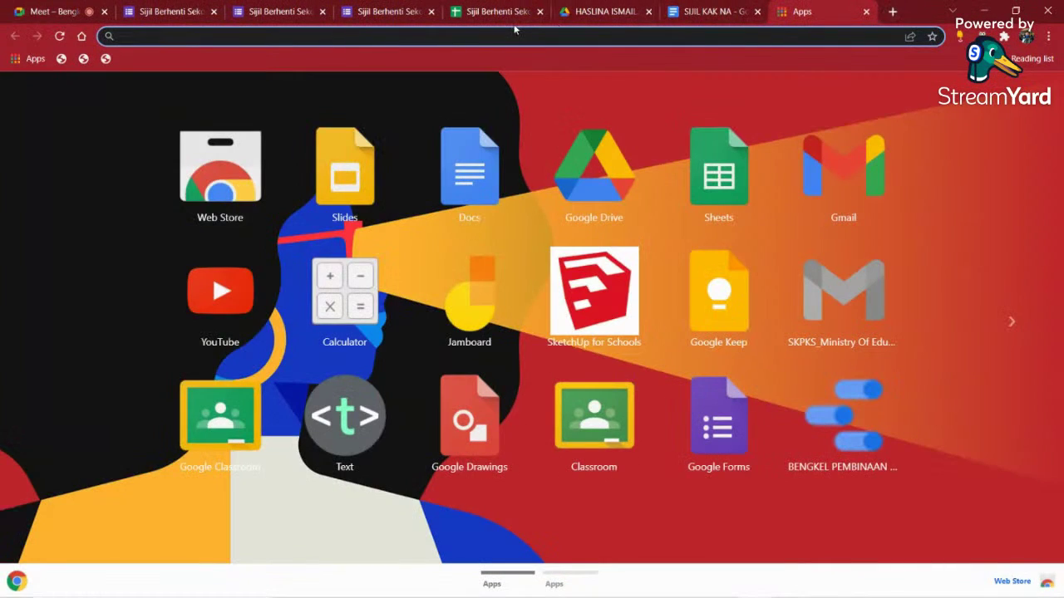
left_click(865, 12)
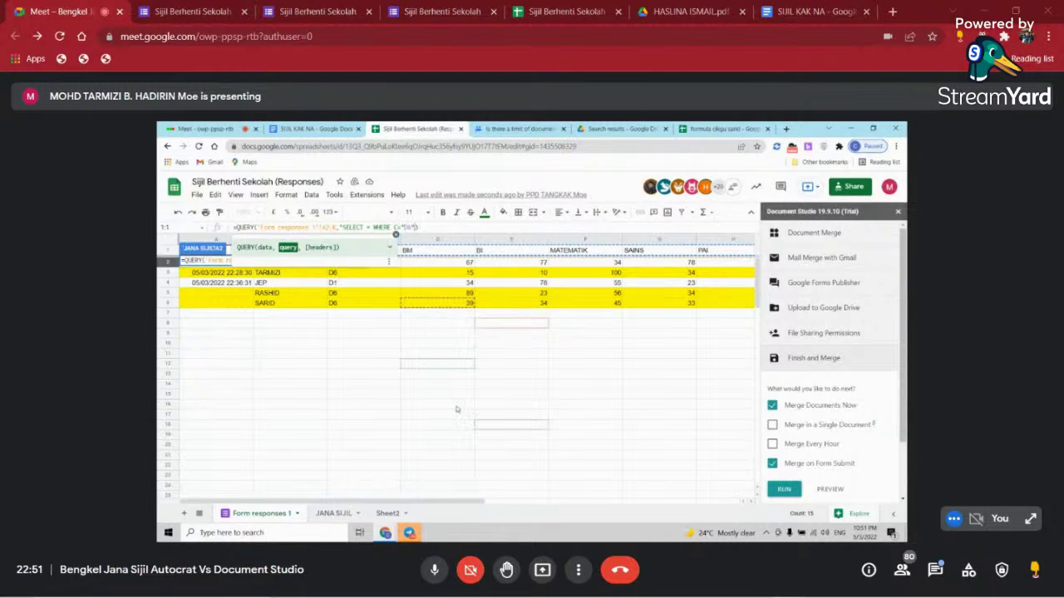
key("Return")
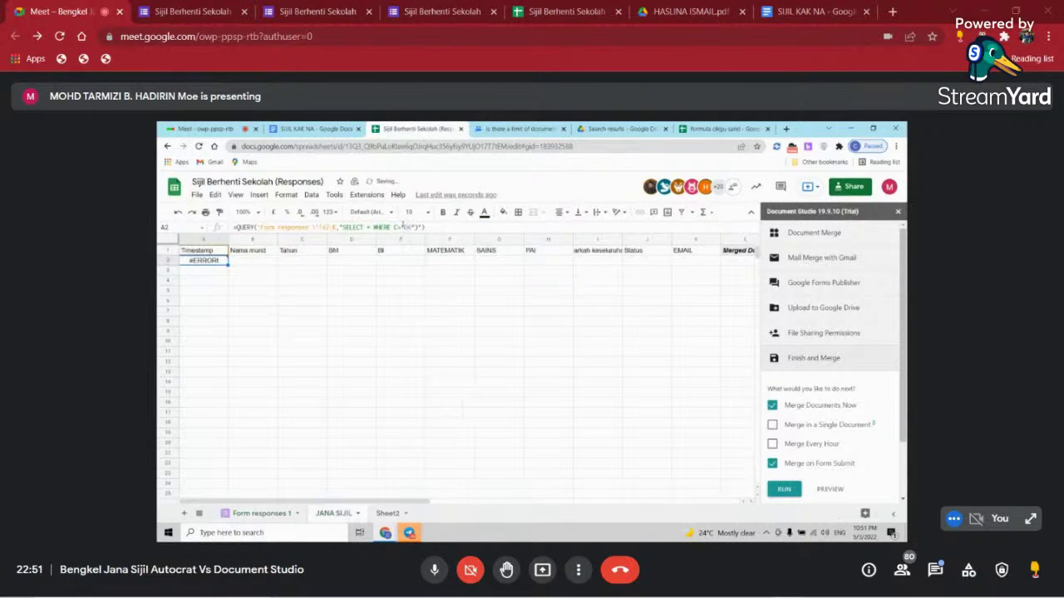
left_click(419, 226)
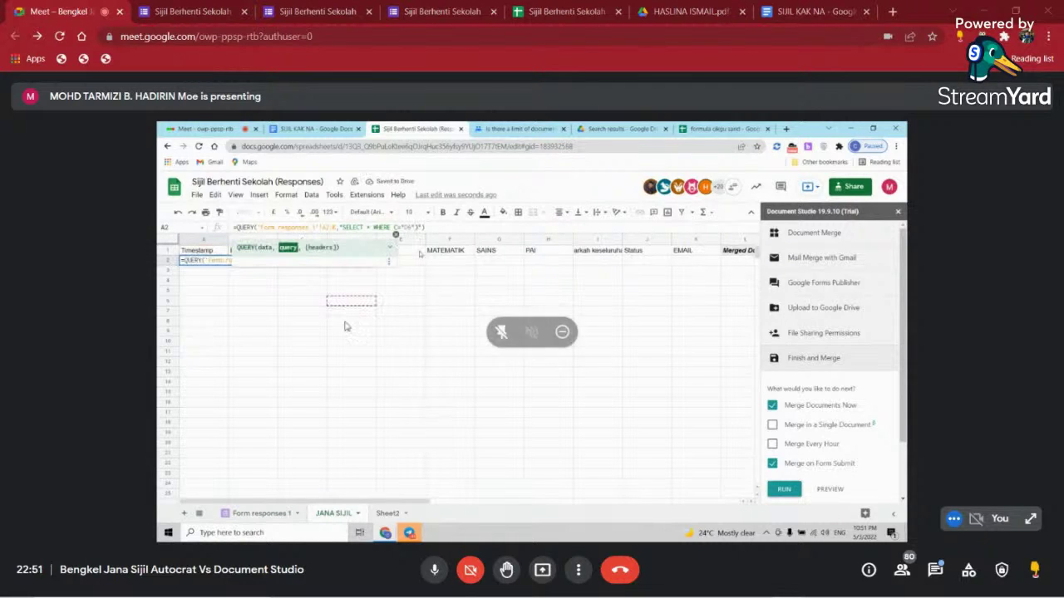
- Paste the spreadsheet link into the Meet chat and send it to everyone in the call
left_click(935, 569)
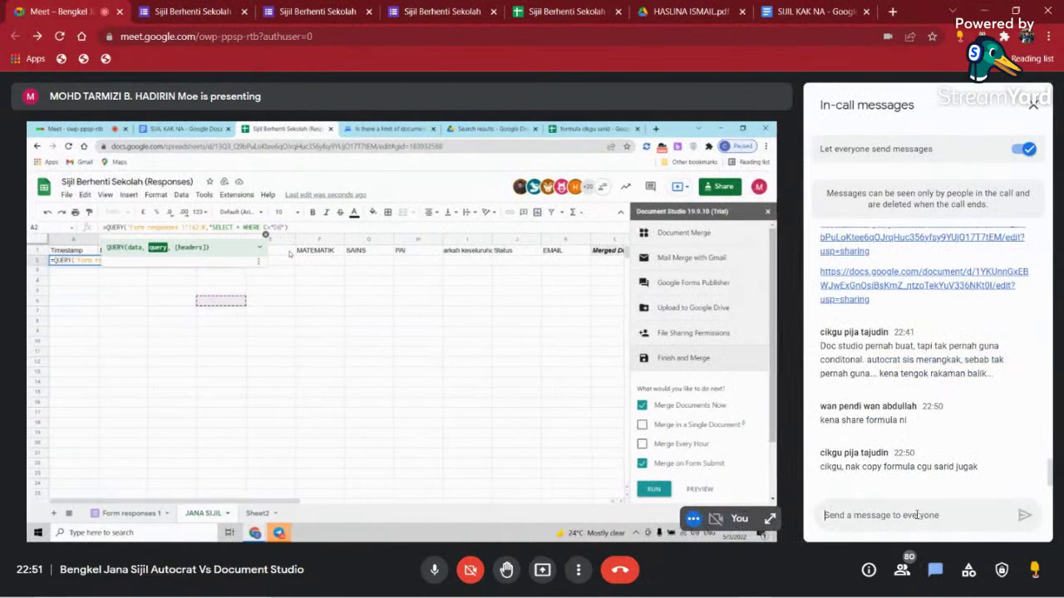
right_click(916, 517)
left_click(939, 406)
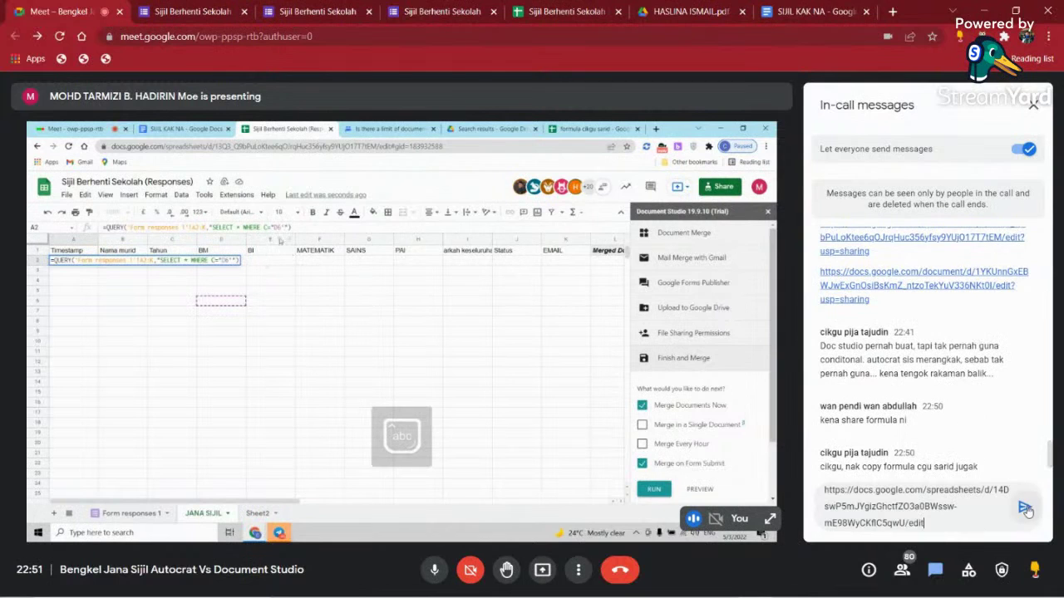
key("Return")
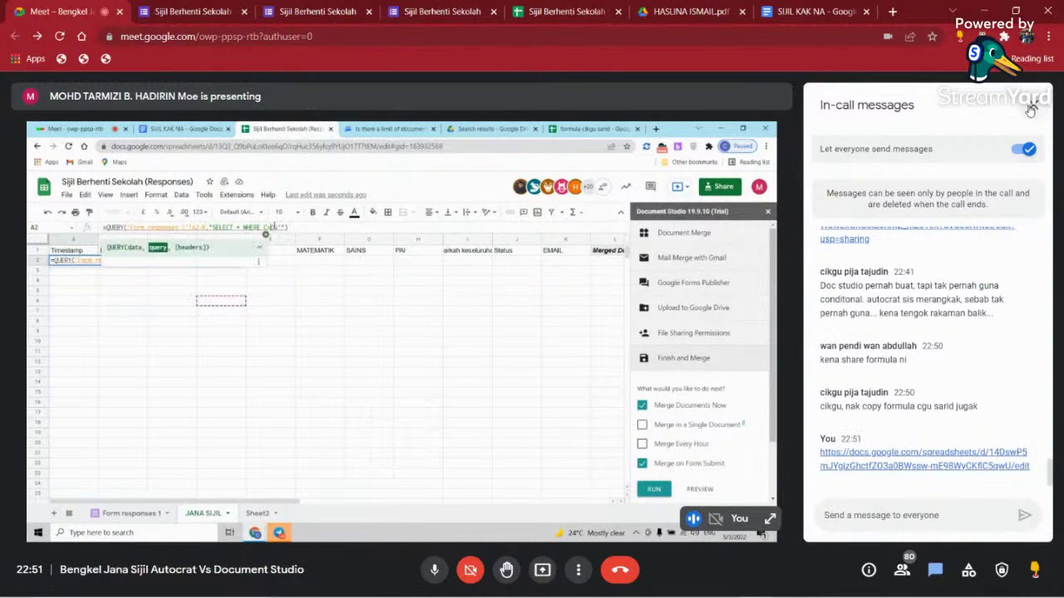
left_click(1033, 104)
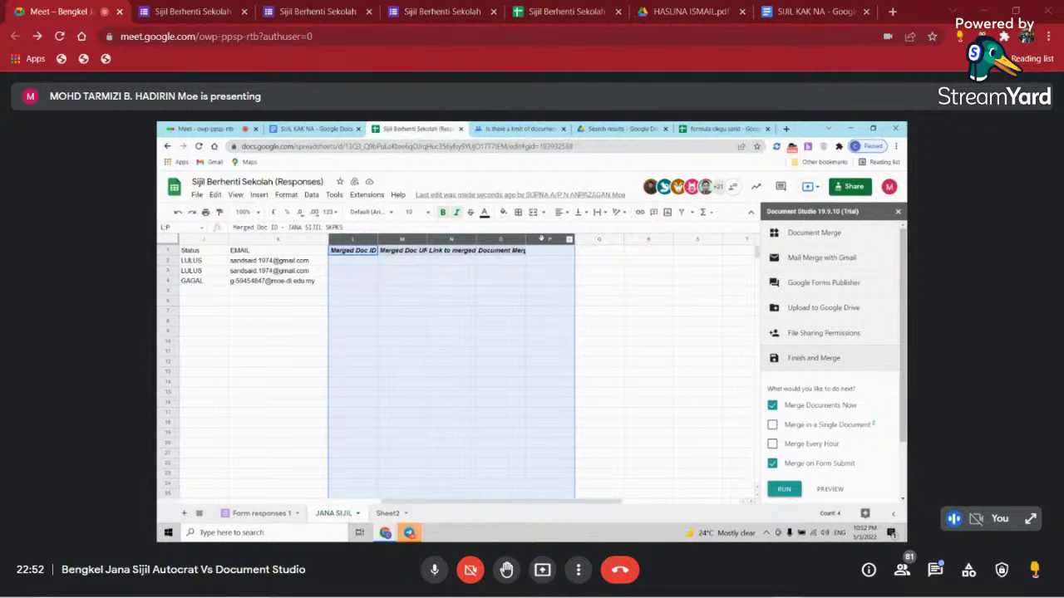
- Delete the Merged Doc ID, URL and link headers in columns L–P of JANA SIJIL
key("Delete")
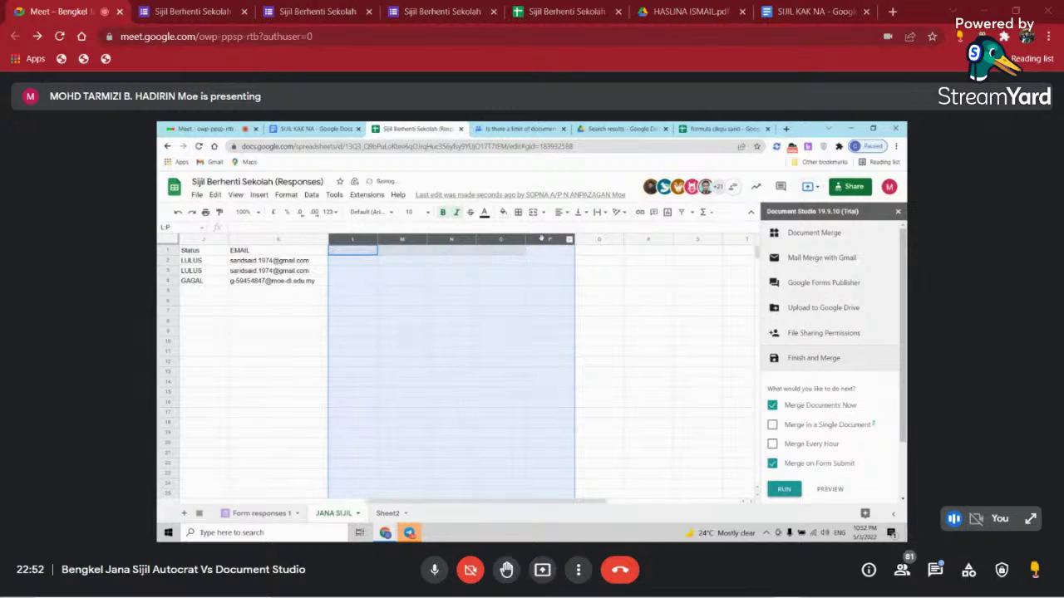
left_click(187, 341)
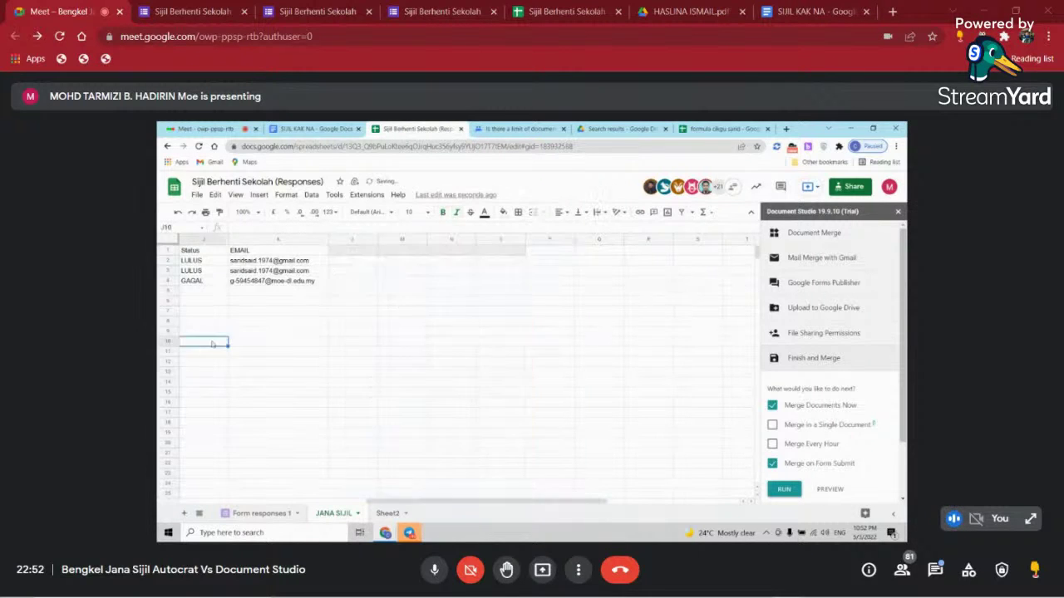
left_click_drag(448, 501, 421, 502)
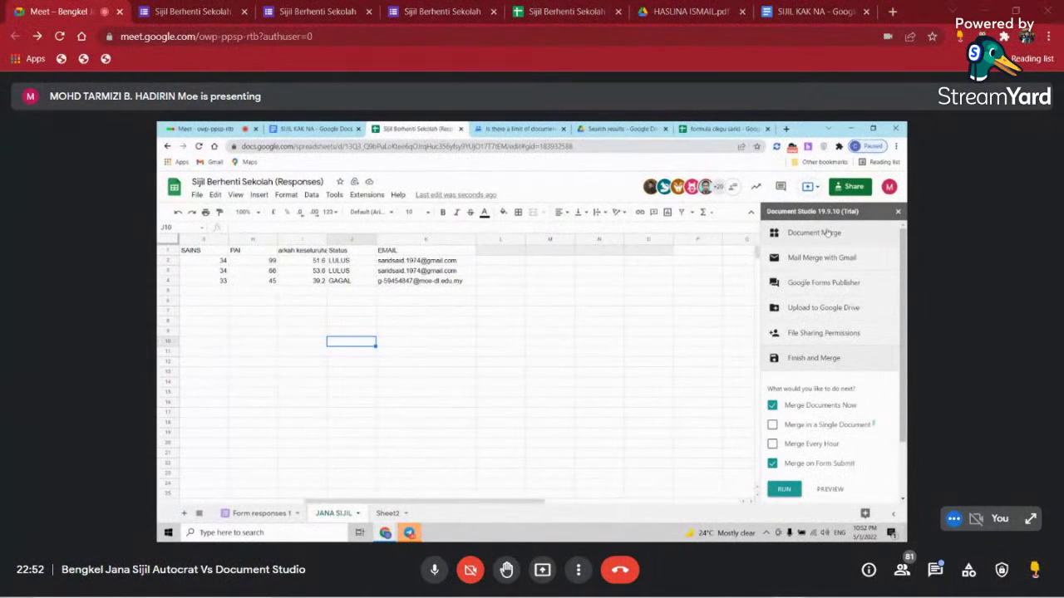
- Review the Document Merge template, markers, Nama murid file name and Adobe PDF format, then close the sidebar
scroll(890, 248, "down", 2)
scroll(831, 249, "up", 2)
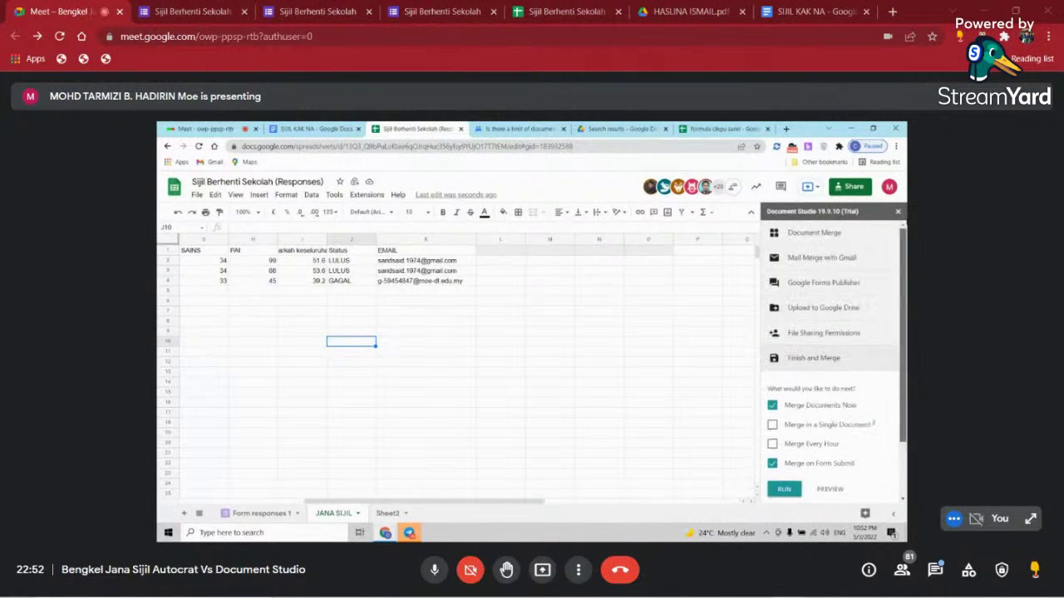
left_click(823, 233)
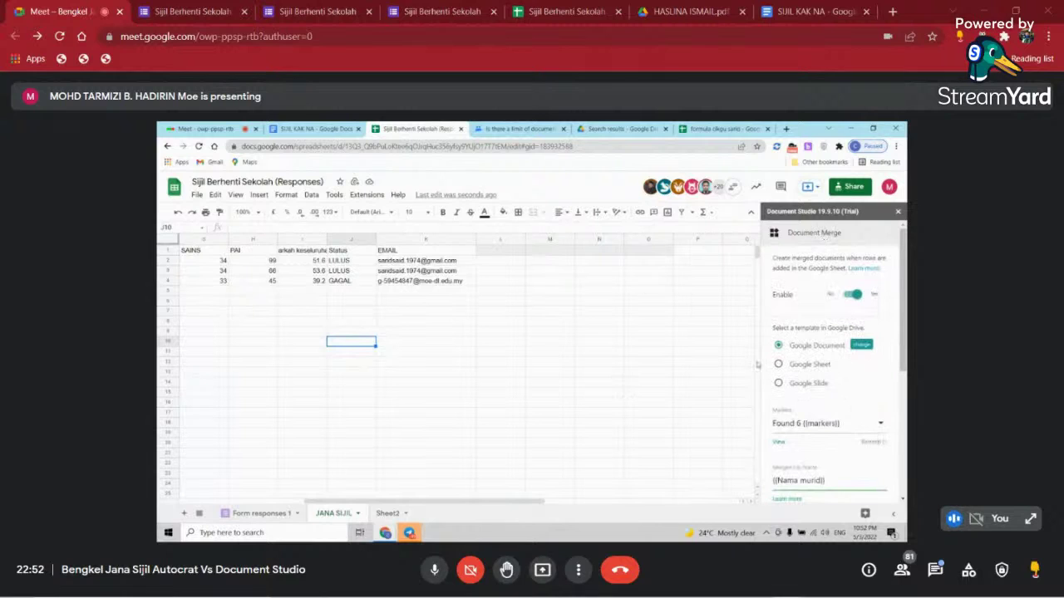
scroll(867, 403, "down", 1)
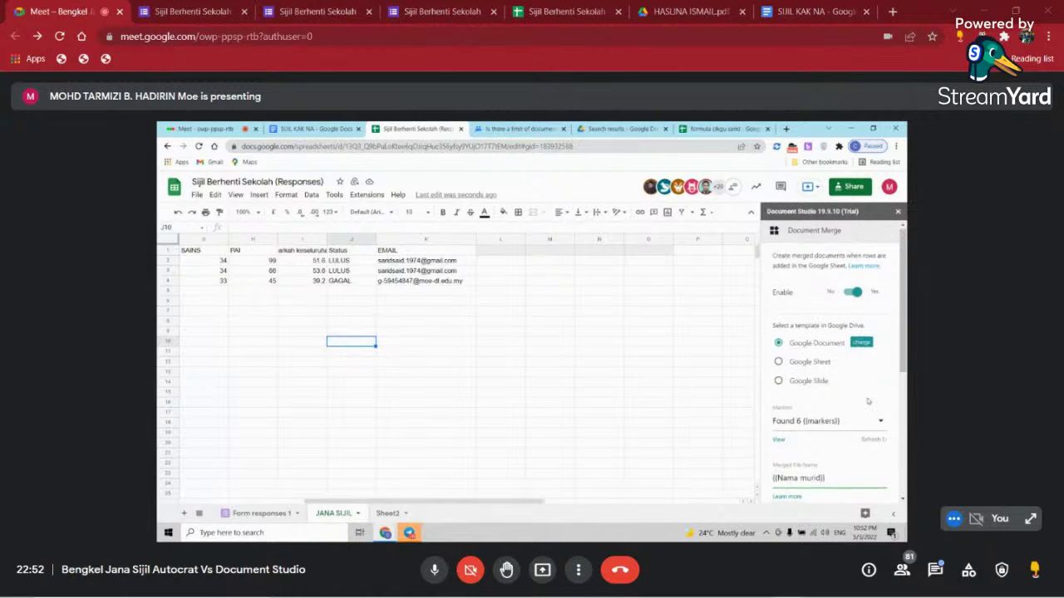
scroll(868, 403, "down", 2)
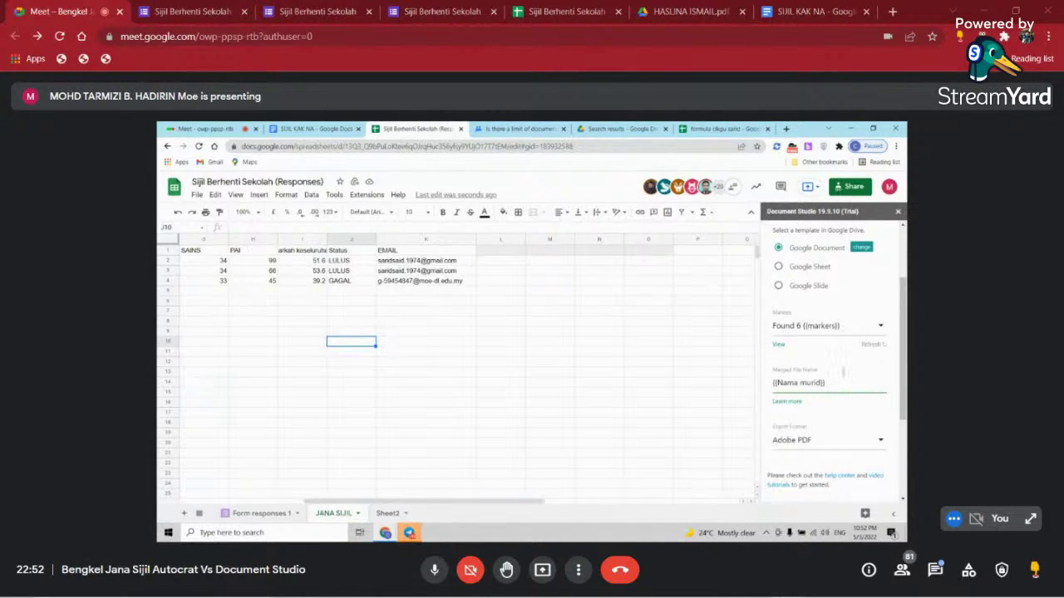
scroll(844, 372, "down", 3)
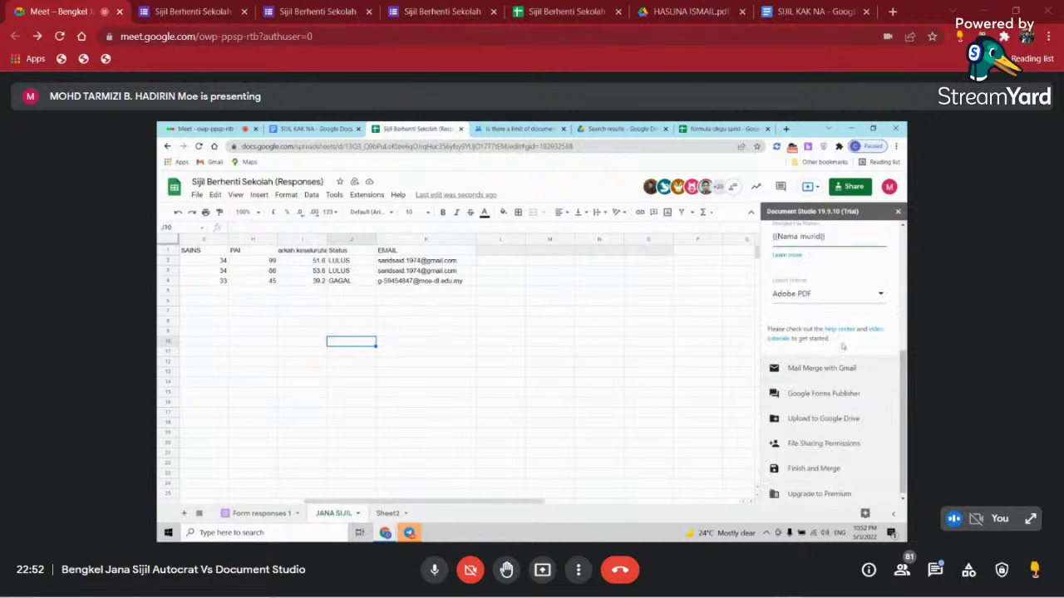
scroll(856, 332, "up", 4)
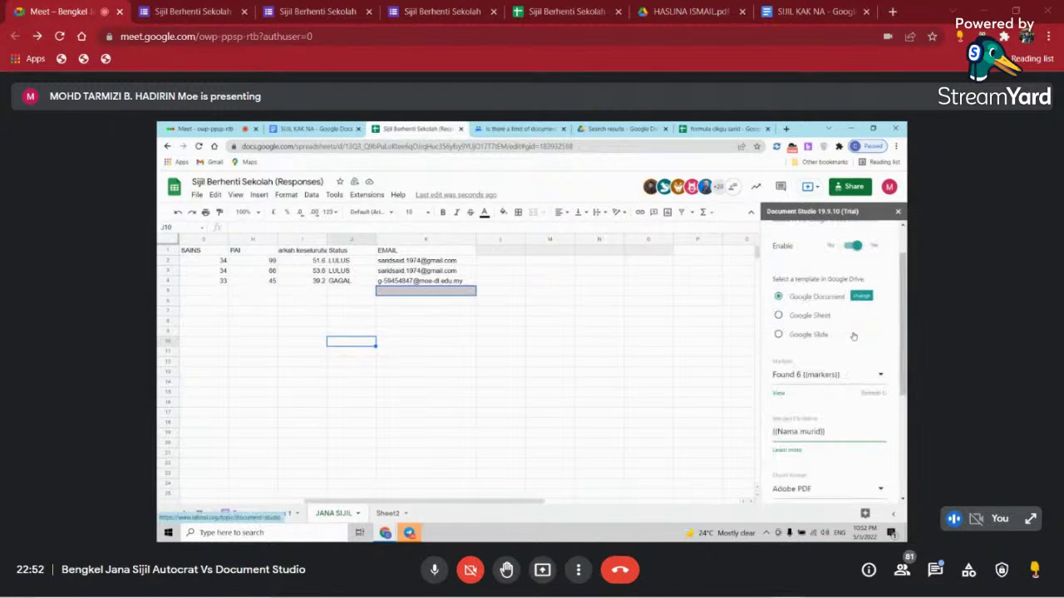
left_click(898, 214)
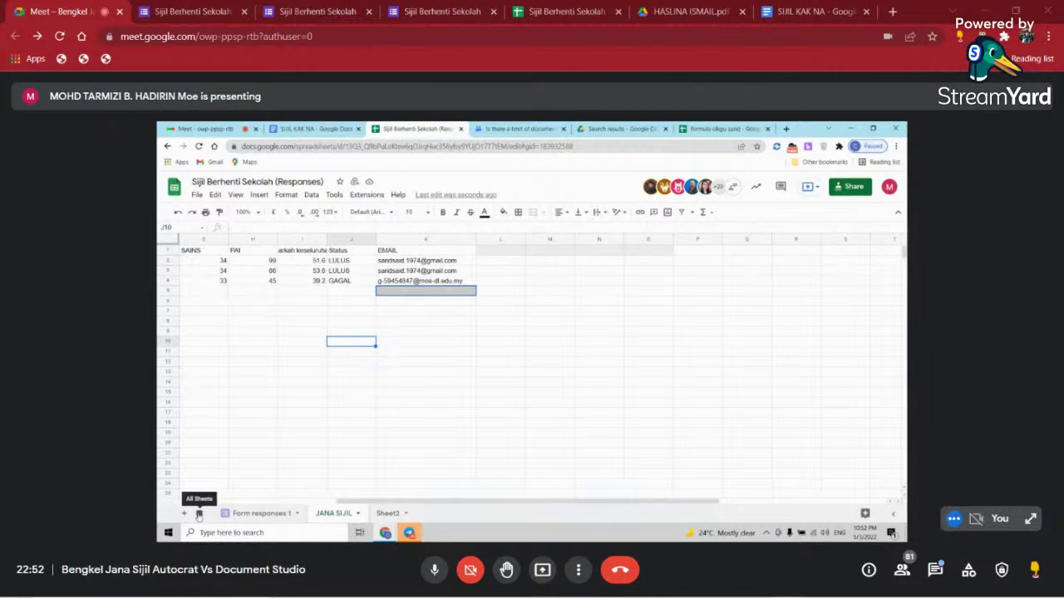
- Go to the Document Studio Logs sheet and widen column B to read the trigger entry
left_click(198, 516)
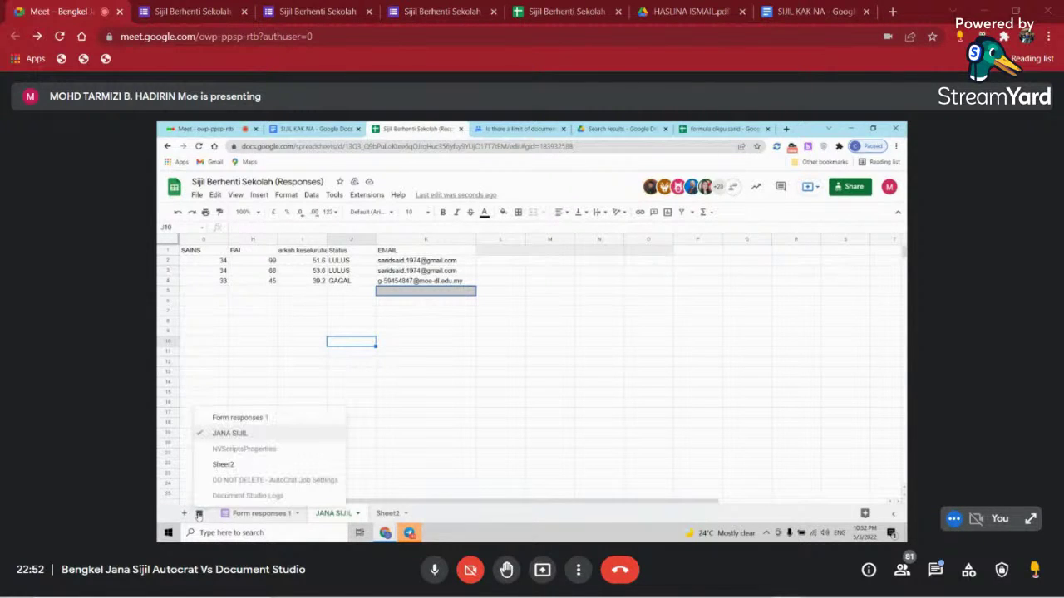
left_click(282, 496)
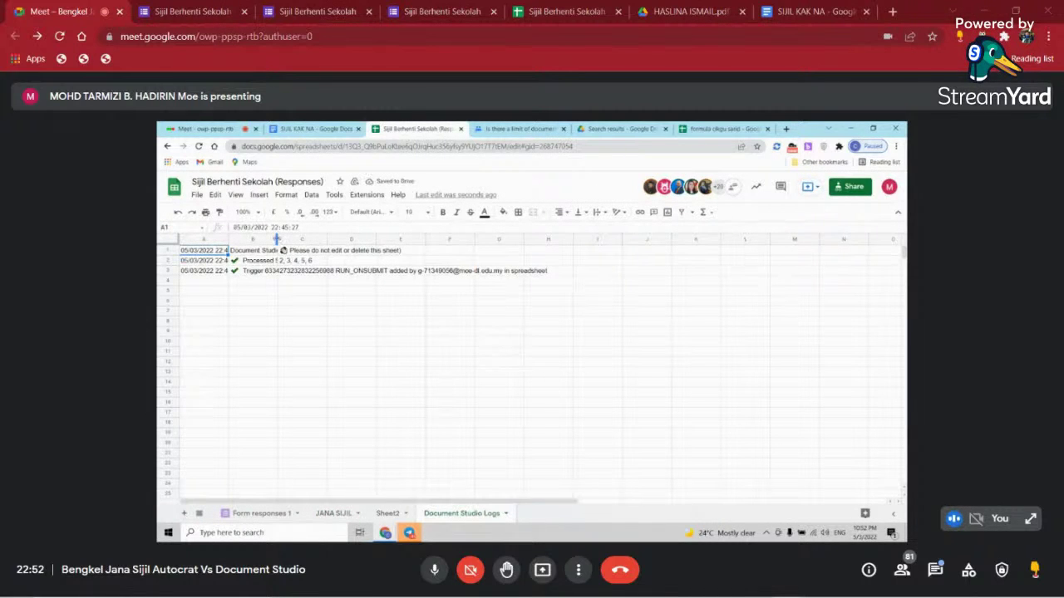
left_click_drag(277, 239, 423, 241)
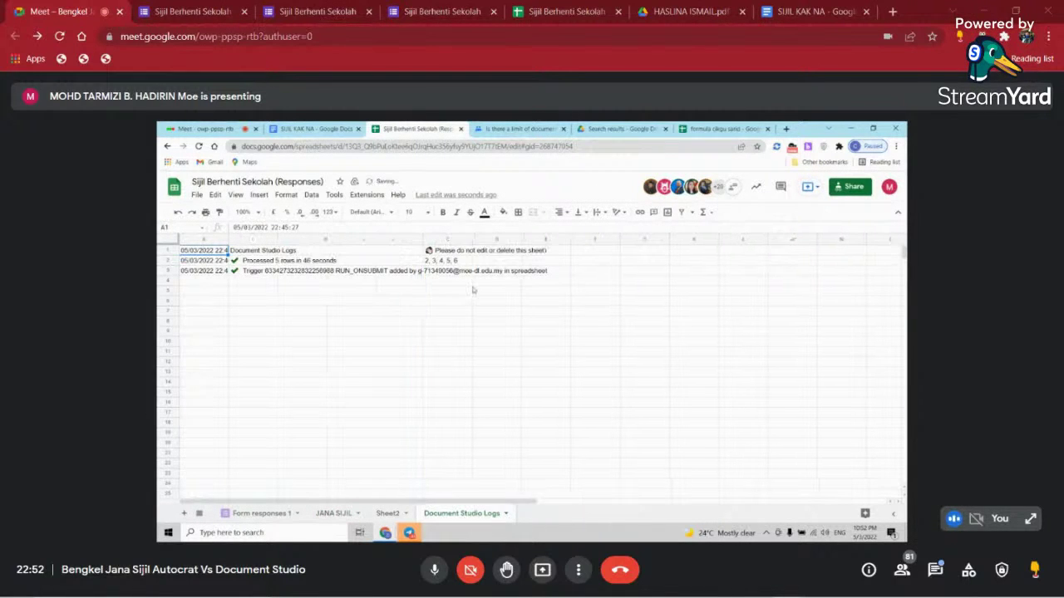
left_click(255, 272)
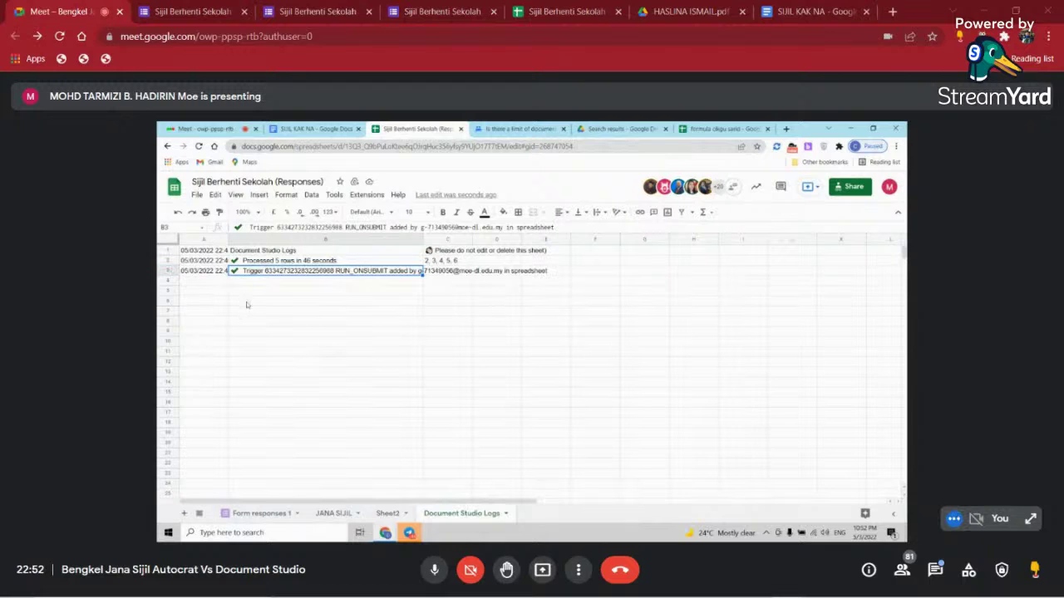
- Delete the Document Studio Logs sheet and confirm the removal
right_click(483, 514)
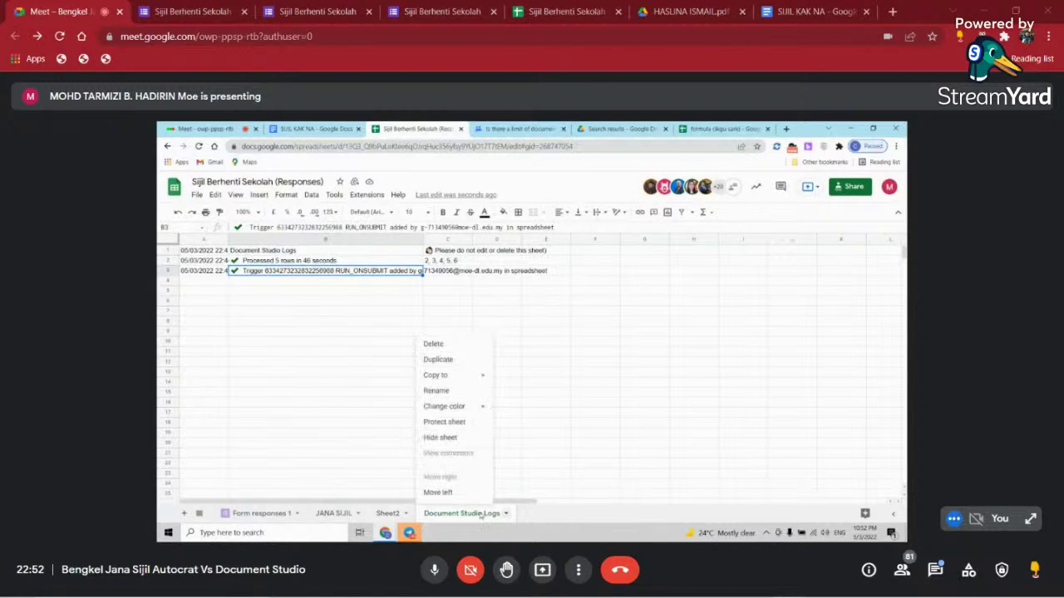
left_click(448, 348)
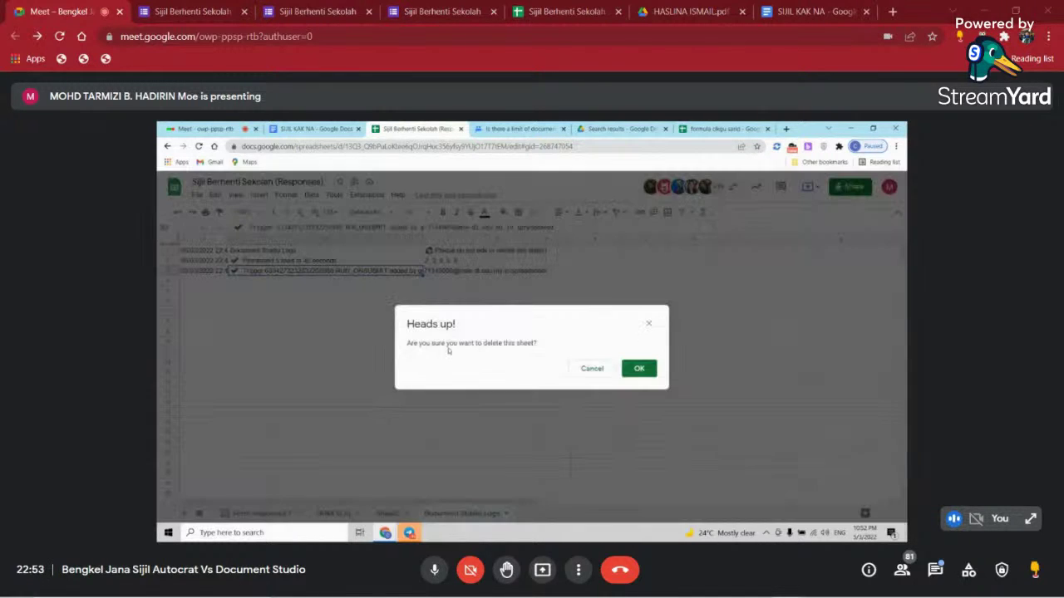
left_click(644, 370)
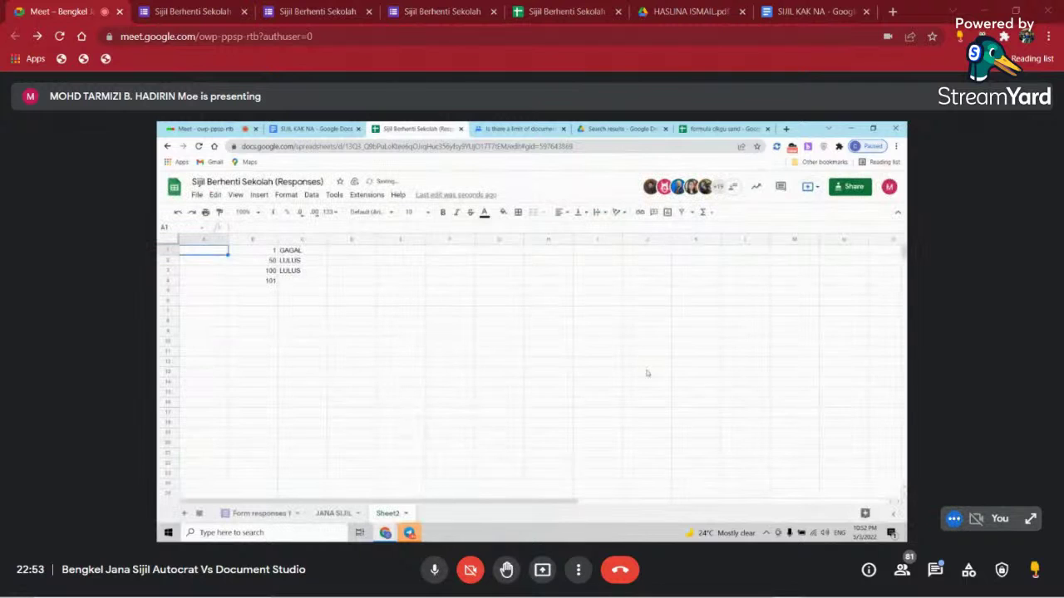
- Go to the JANA SIJIL sheet after checking the sheet list and add-ons menu
left_click(198, 513)
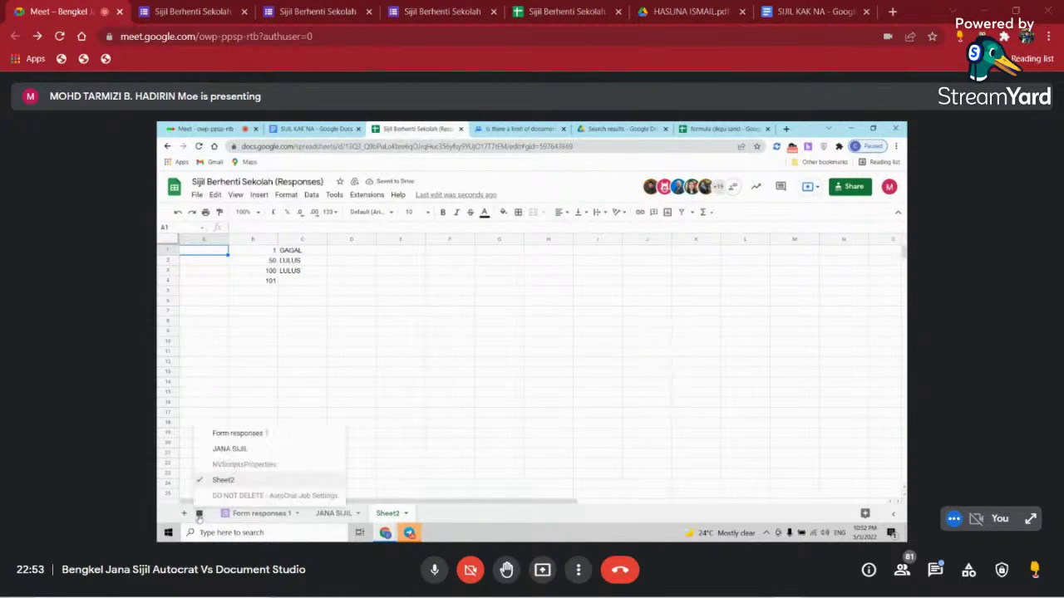
left_click(503, 394)
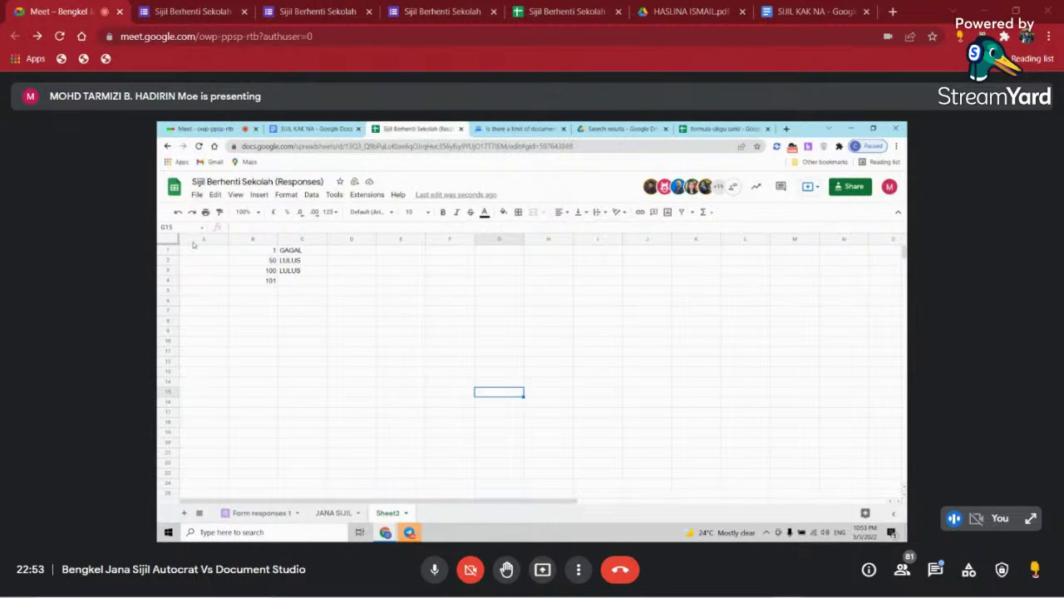
left_click(200, 514)
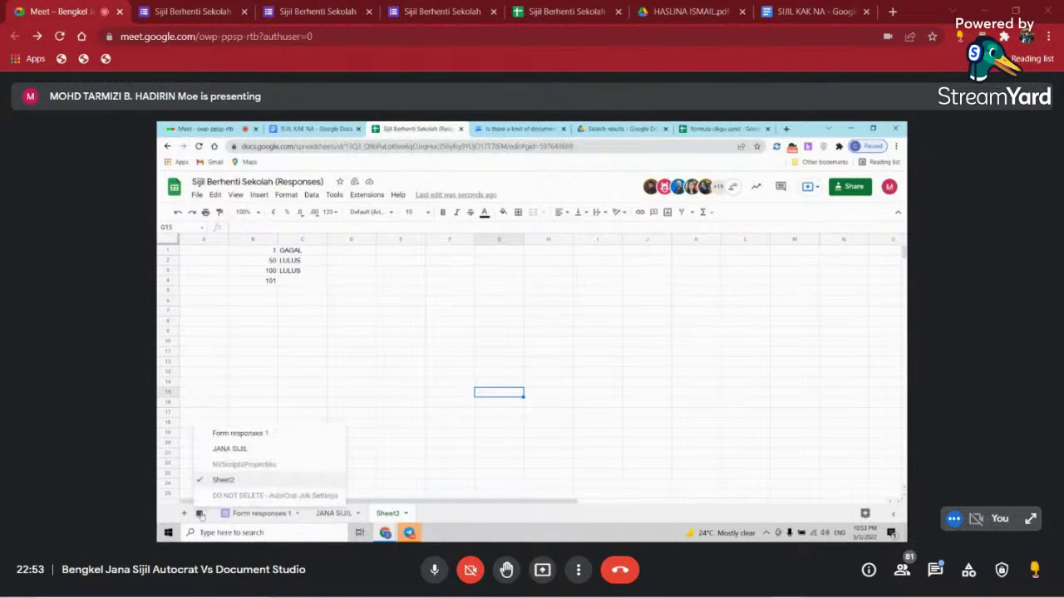
left_click(450, 372)
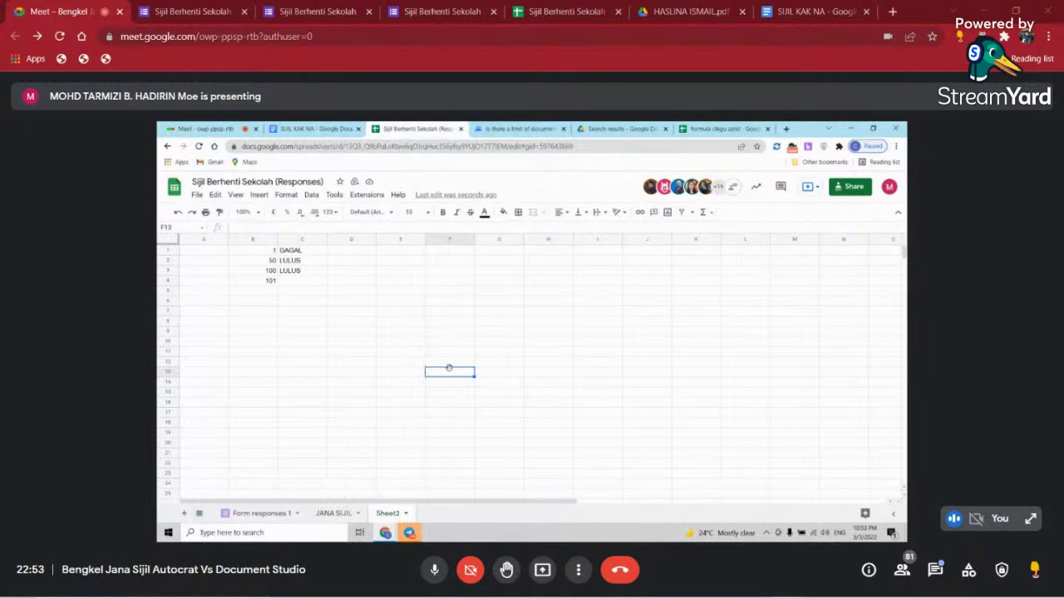
left_click(366, 196)
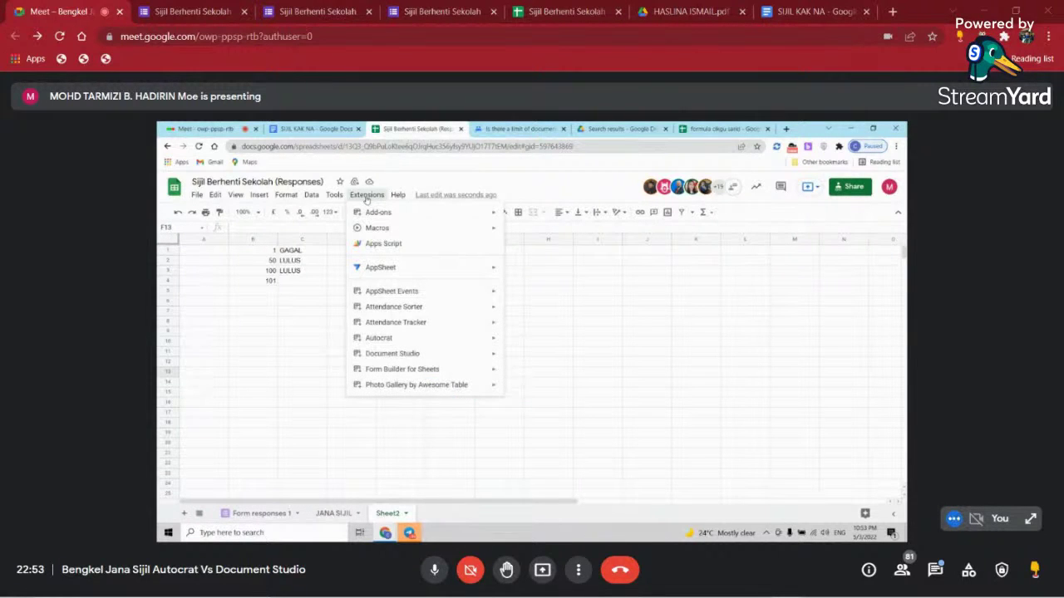
left_click(332, 513)
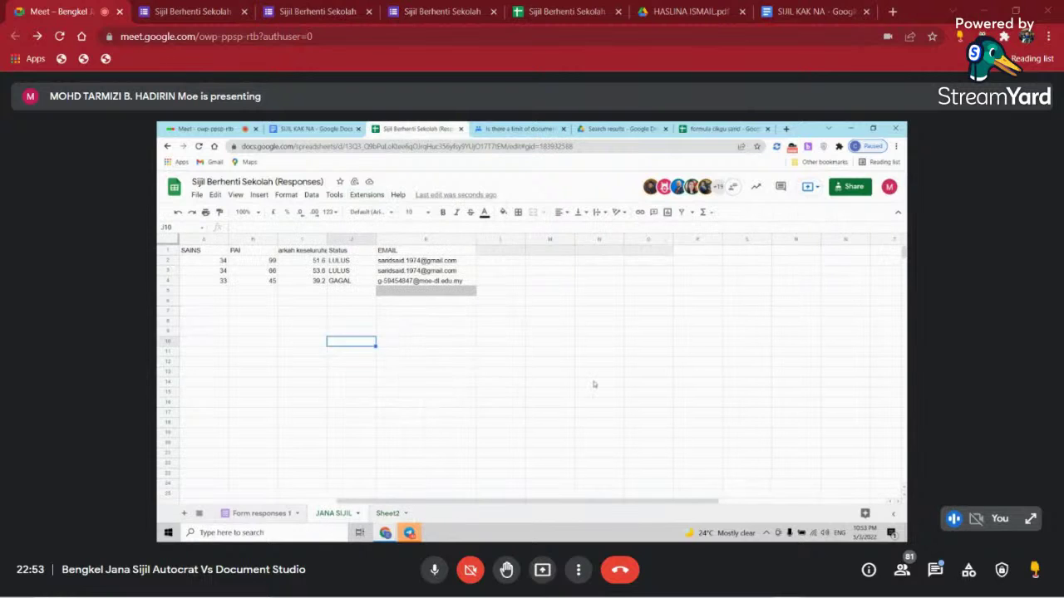
- Select row 5 and try changing its fill colour, then reselect cell K5
left_click(594, 384)
left_click(445, 293)
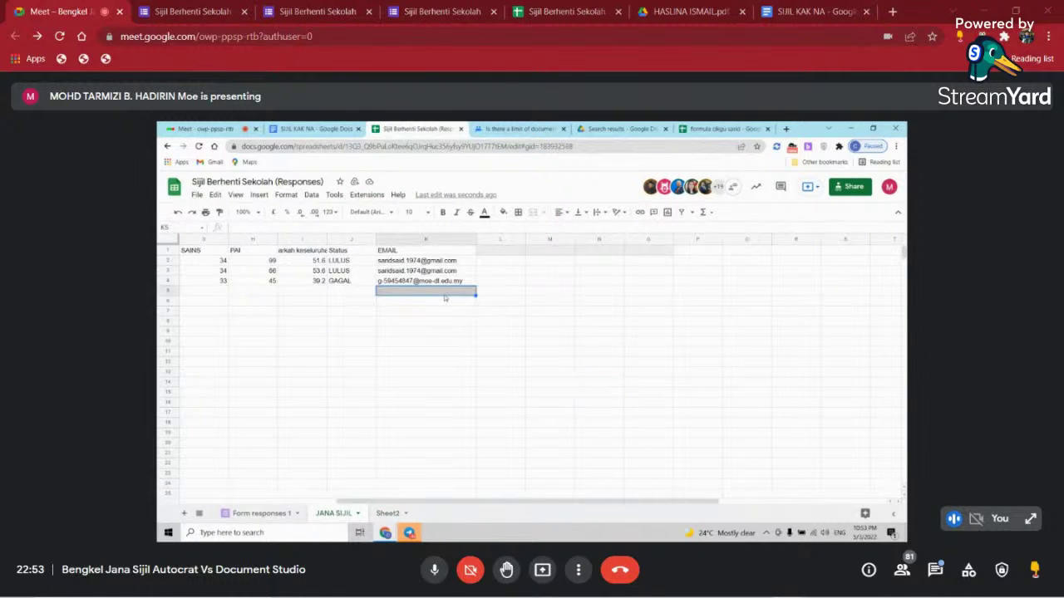
left_click(586, 341)
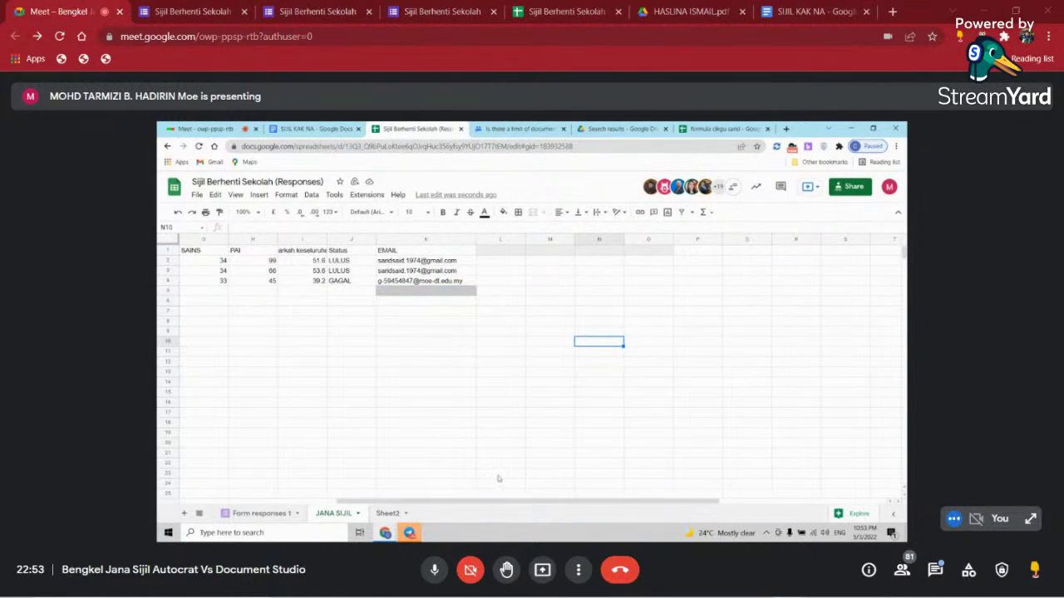
left_click(167, 290)
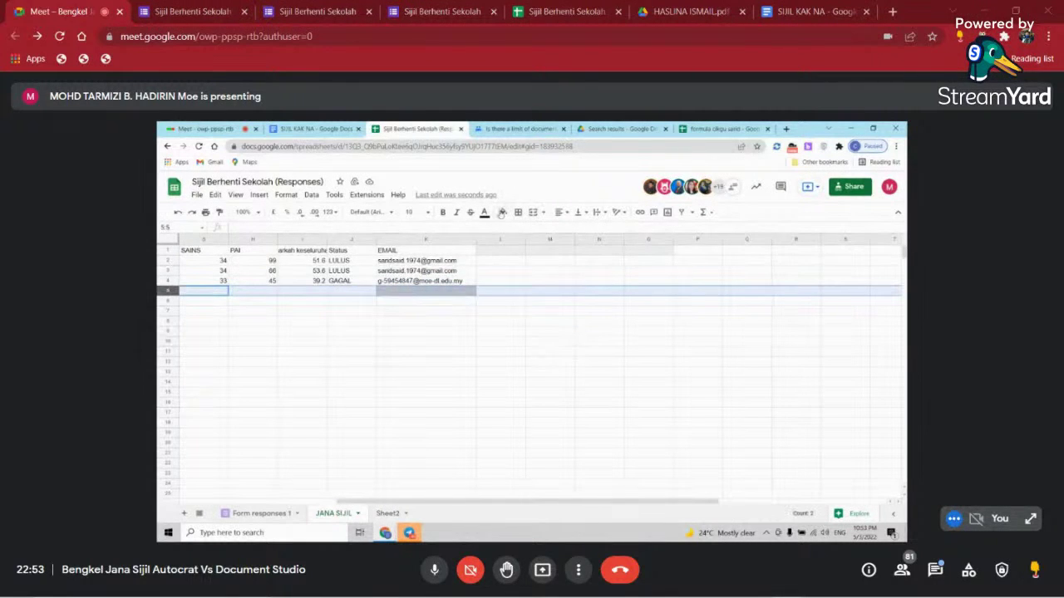
left_click(503, 212)
left_click(509, 328)
left_click(457, 392)
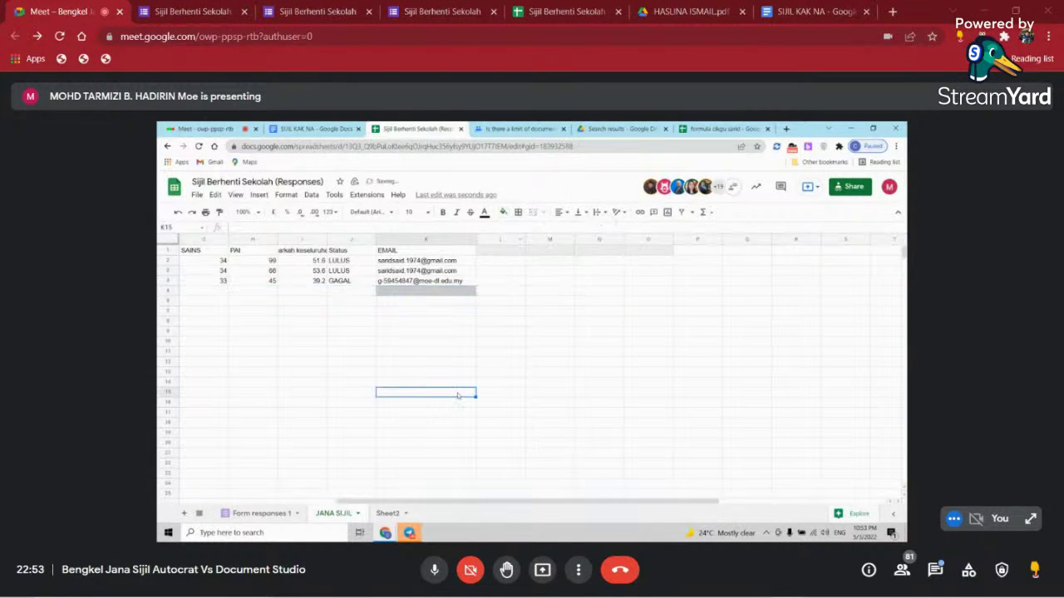
left_click(428, 293)
left_click_drag(465, 502, 459, 514)
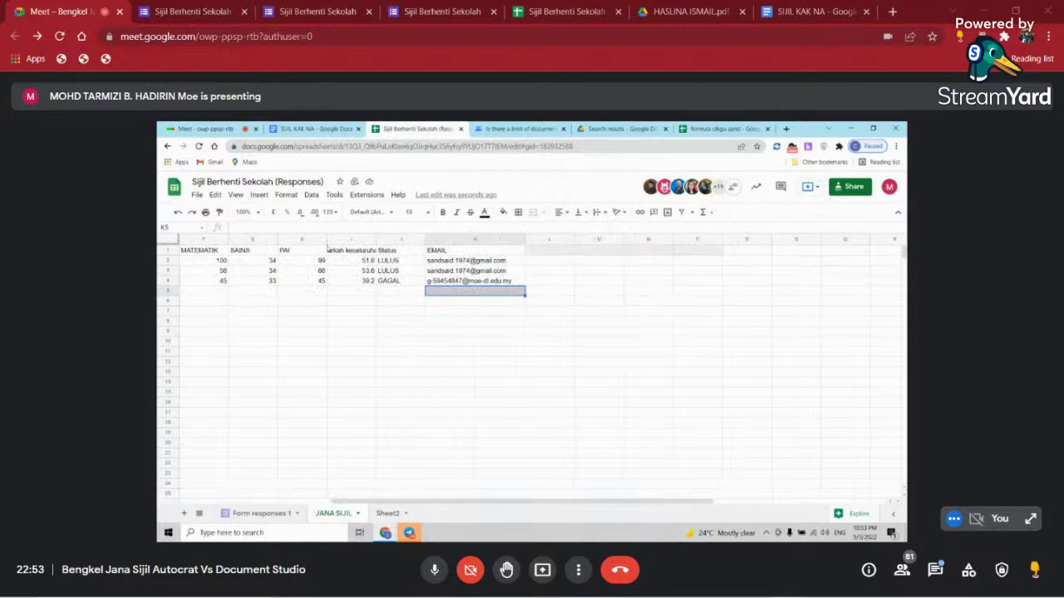
- Open Document Studio and switch the merge template to SIJIL KAK NA
left_click(366, 194)
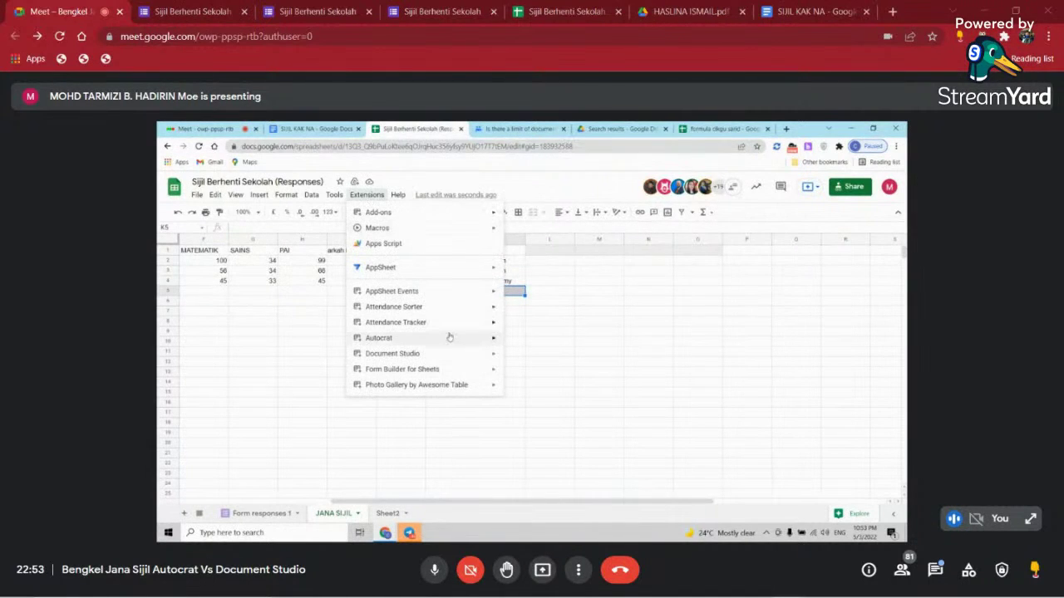
mouse_move(449, 353)
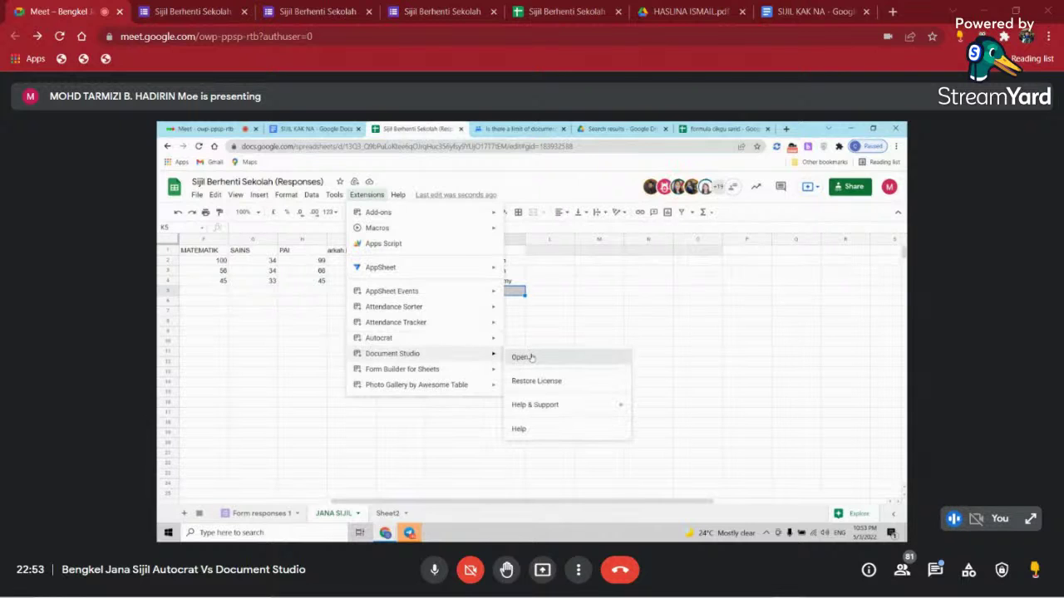
left_click(522, 358)
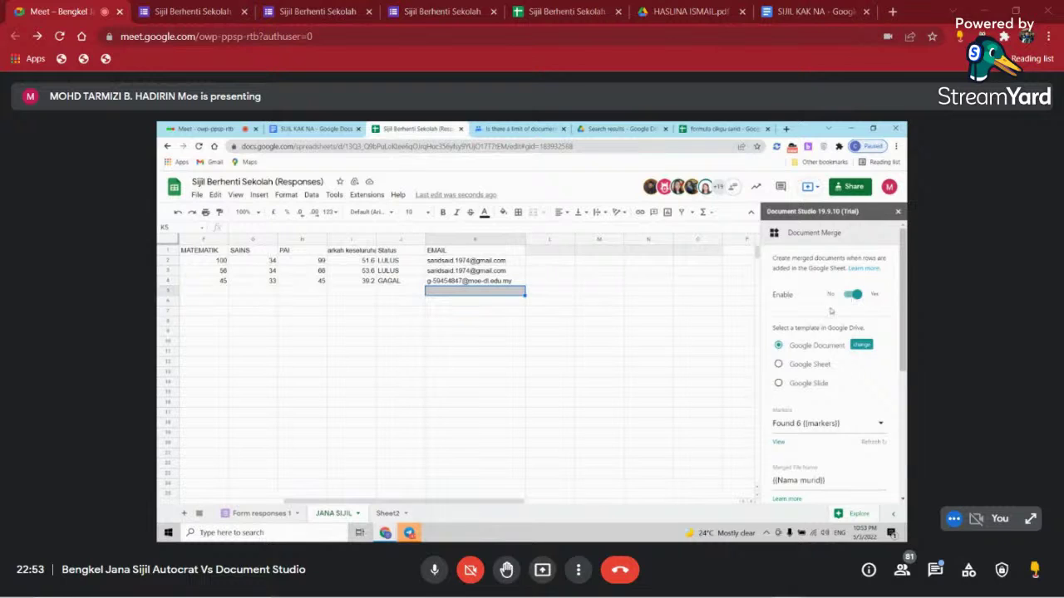
scroll(823, 370, "down", 1)
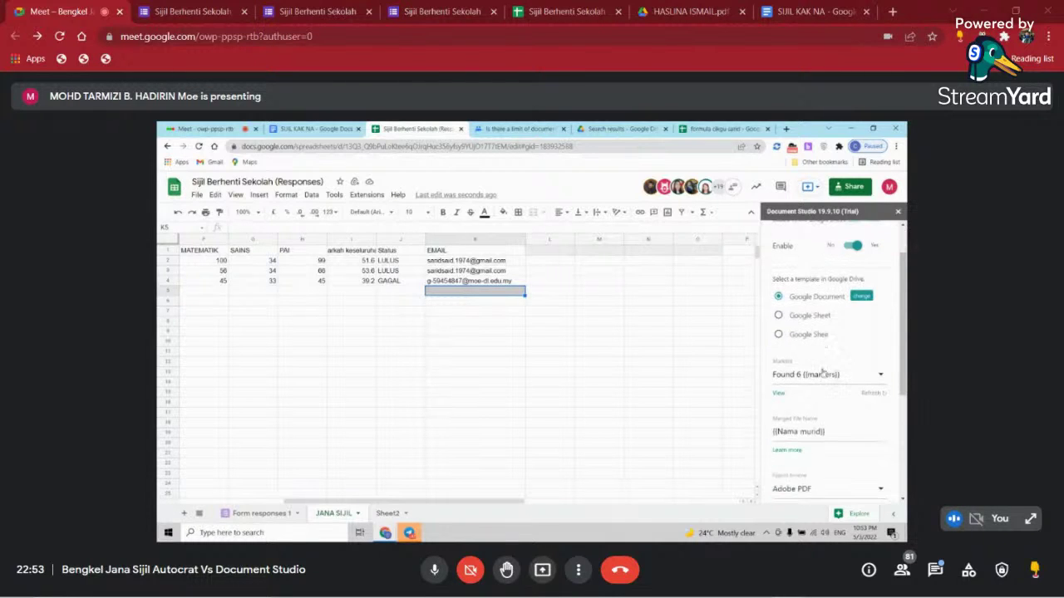
left_click(860, 297)
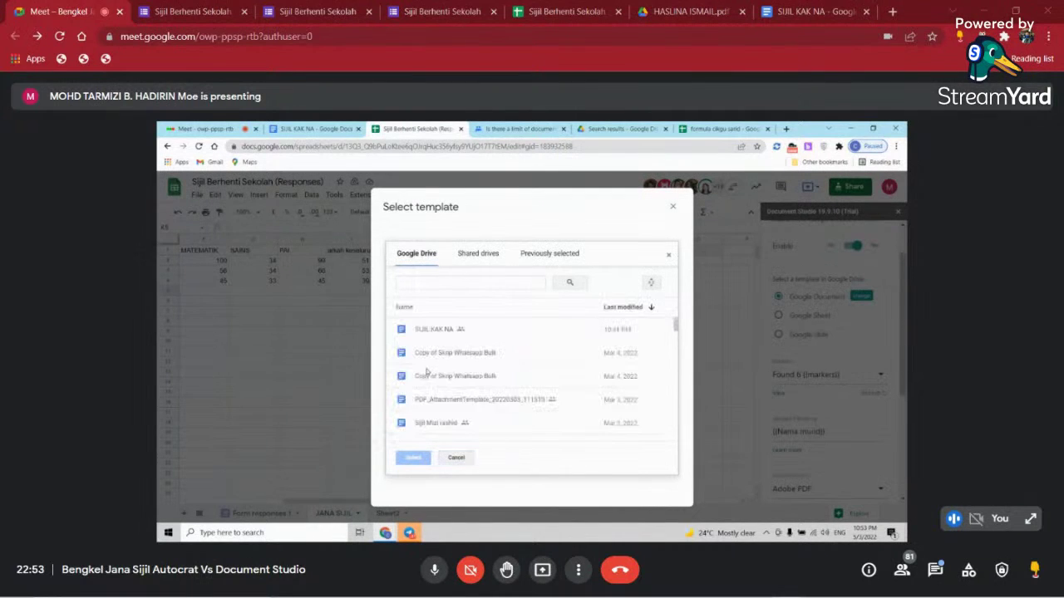
left_click(428, 330)
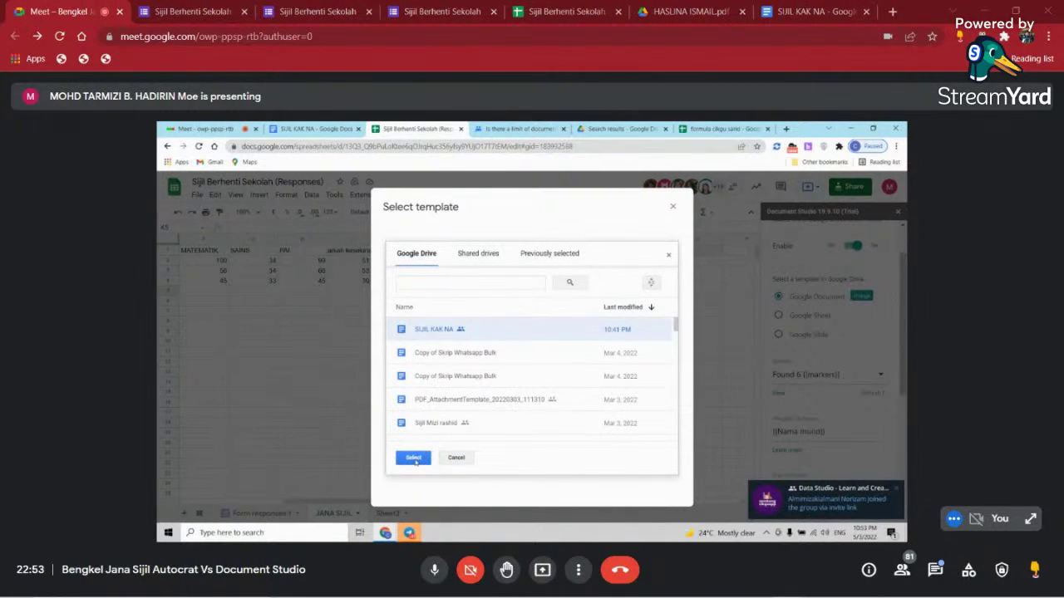
left_click(414, 458)
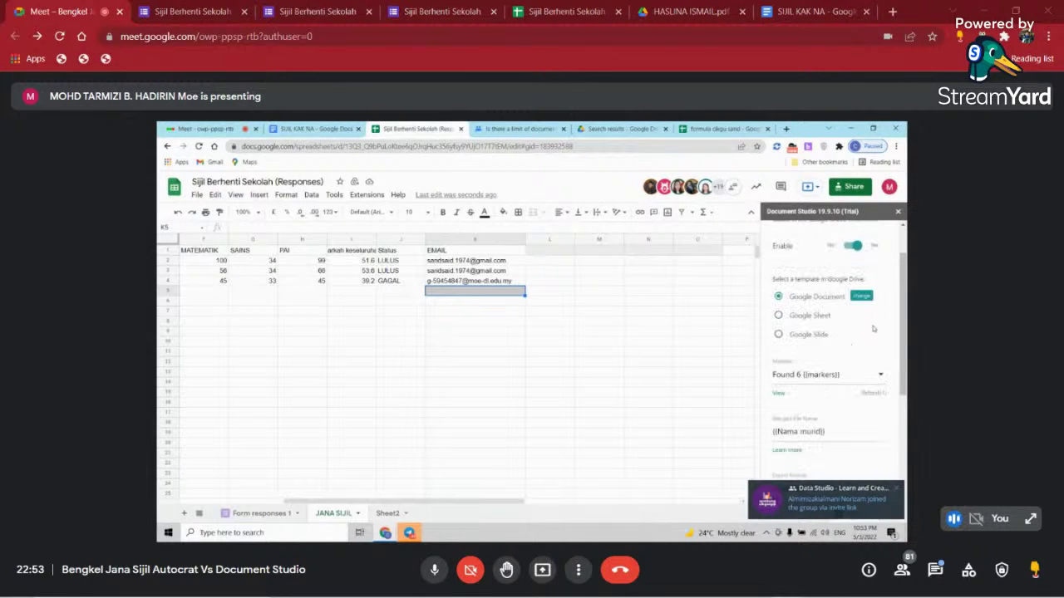
- Save the Finish and Merge settings to start generating the certificate PDFs
scroll(872, 349, "down", 3)
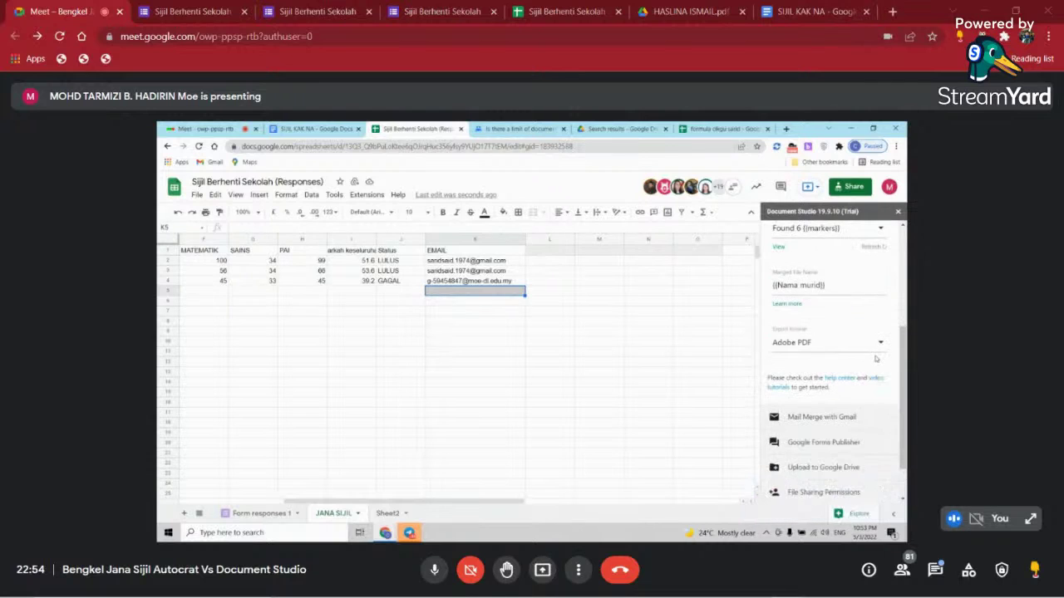
scroll(870, 360, "down", 1)
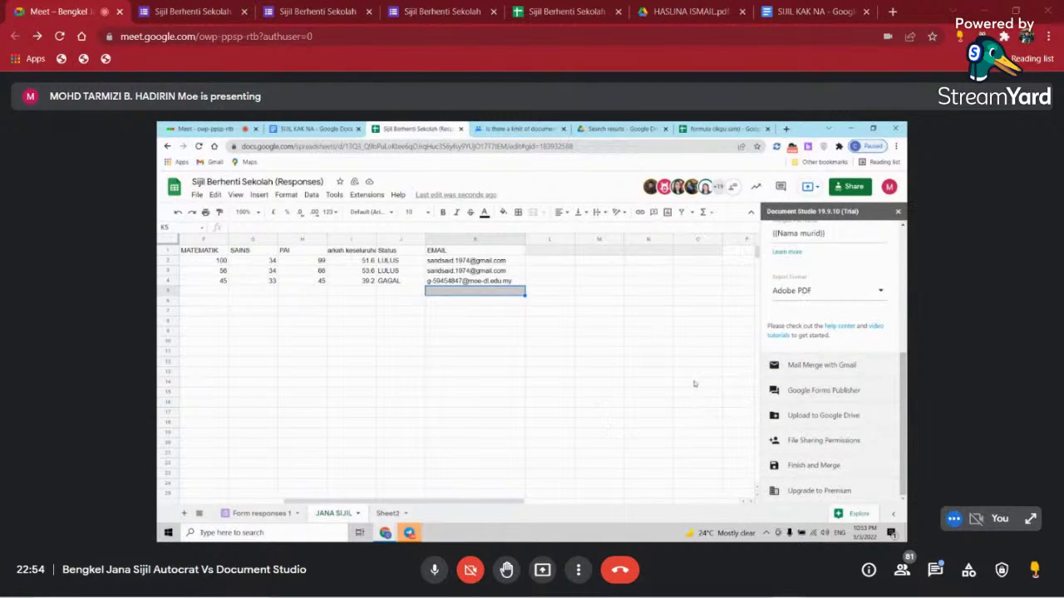
left_click(819, 467)
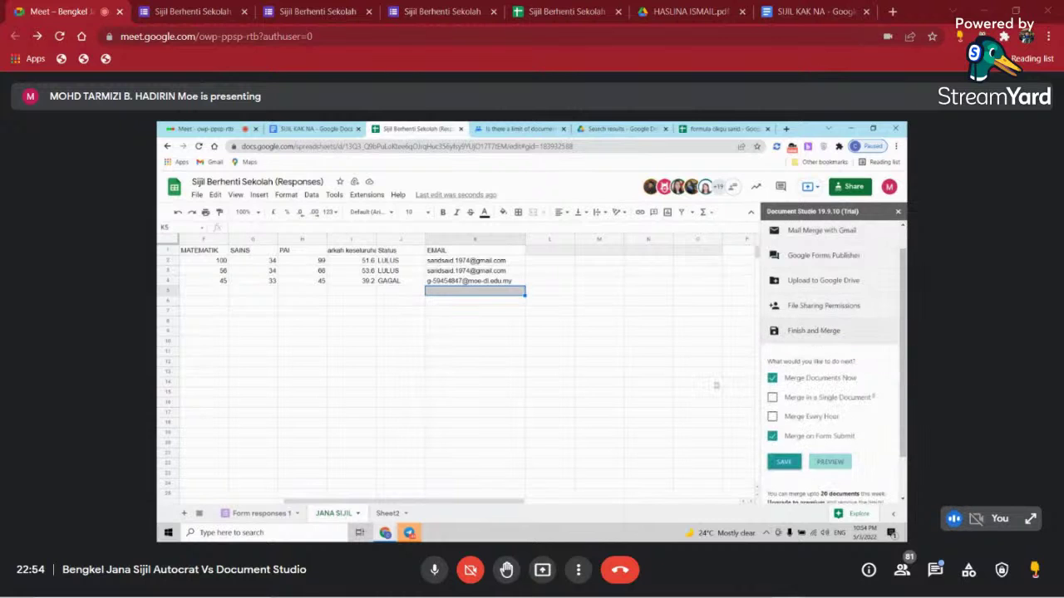
scroll(831, 341, "down", 1)
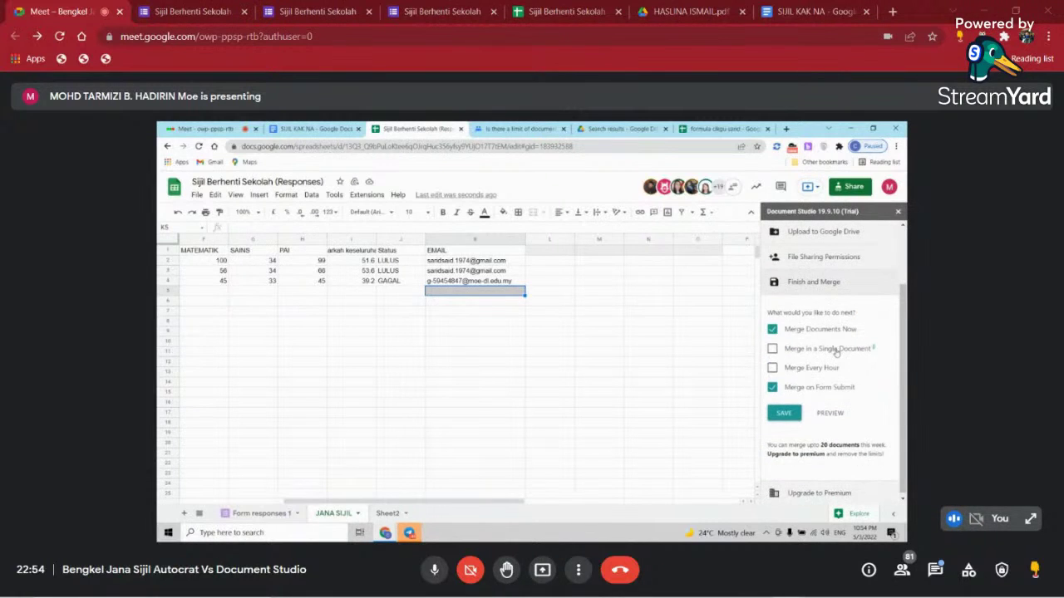
left_click(785, 412)
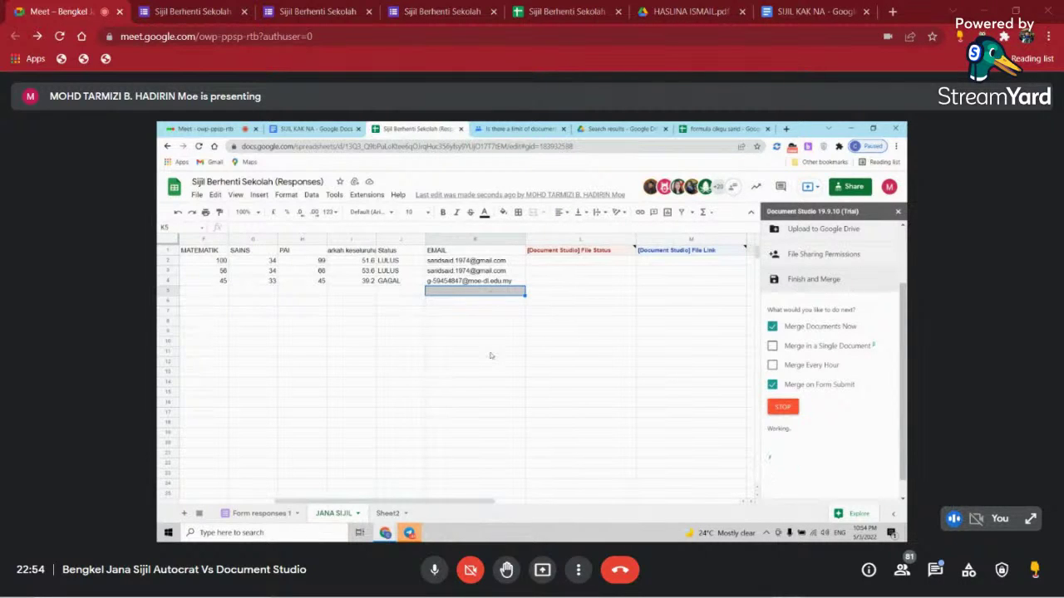
- Select the EMAIL column and open, then dismiss, its fill colour choices
left_click(542, 396)
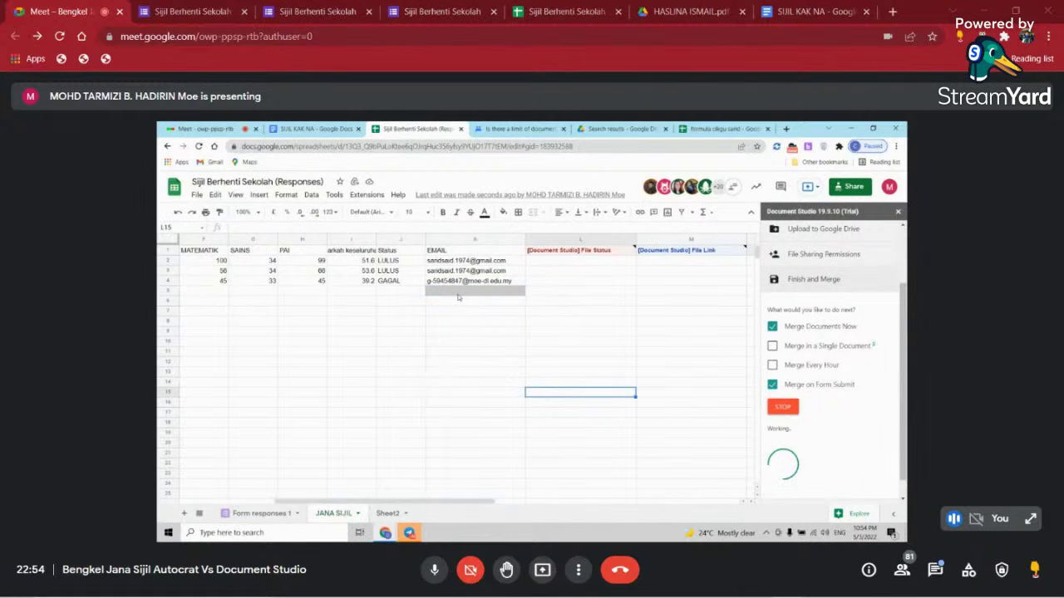
left_click(470, 364)
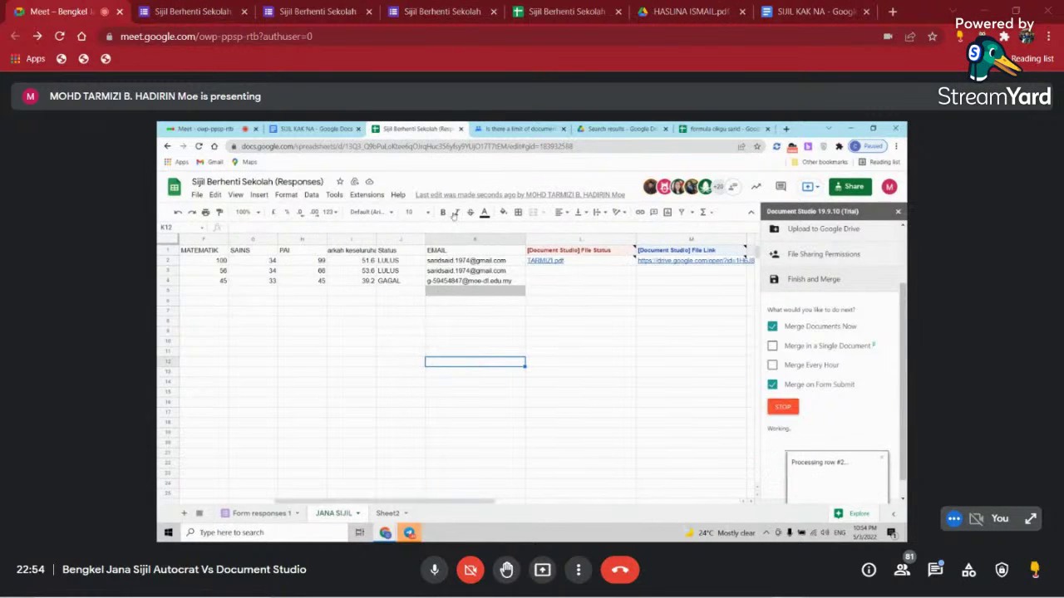
left_click(463, 242)
left_click(502, 213)
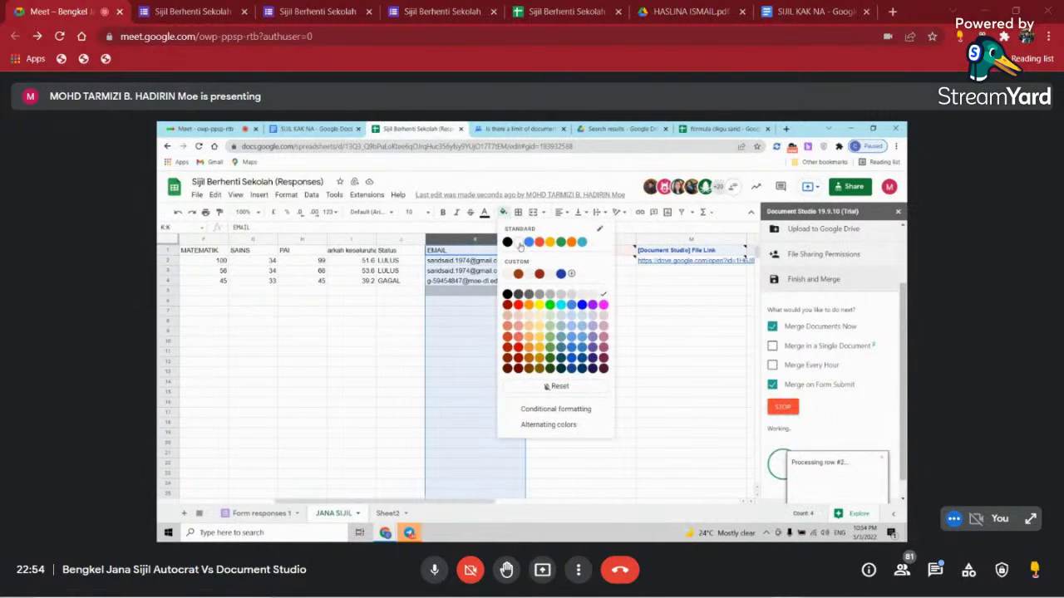
left_click(519, 241)
left_click(489, 352)
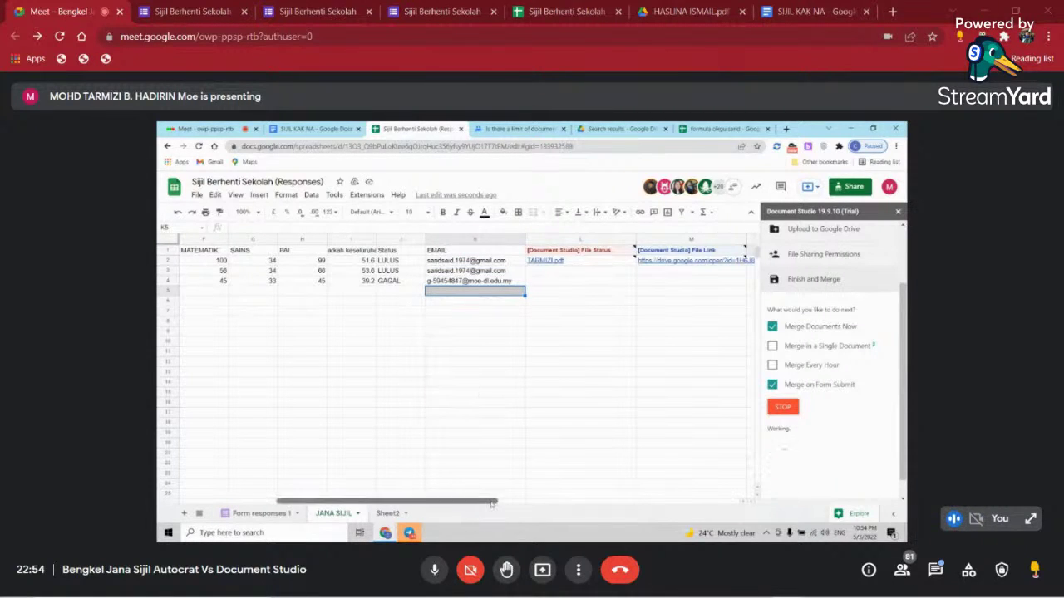
- Scroll across the sheet, close a link preview card and reselect cell K5
left_click_drag(474, 502, 545, 502)
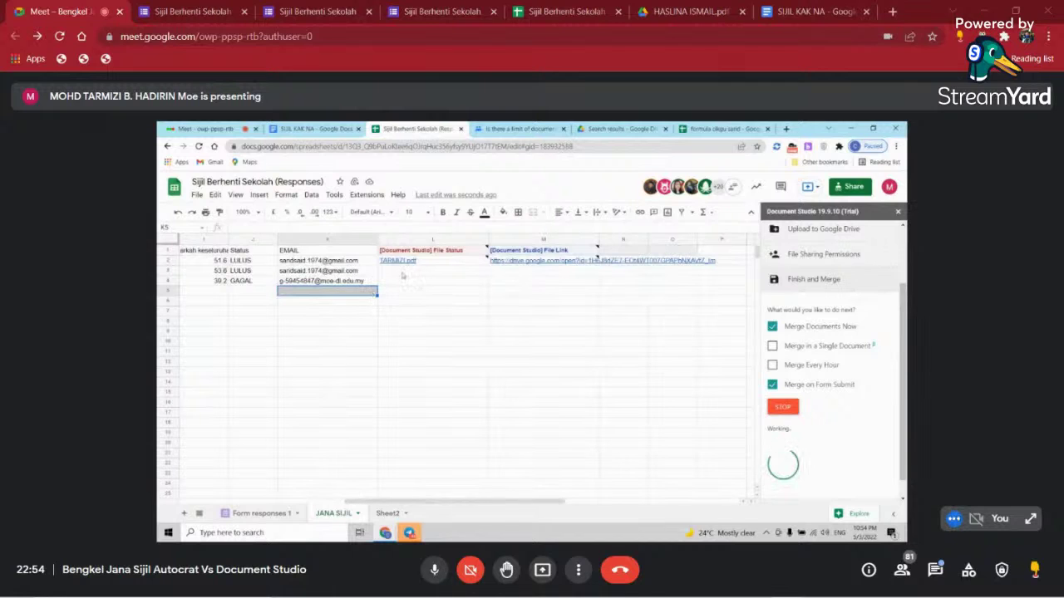
mouse_move(409, 266)
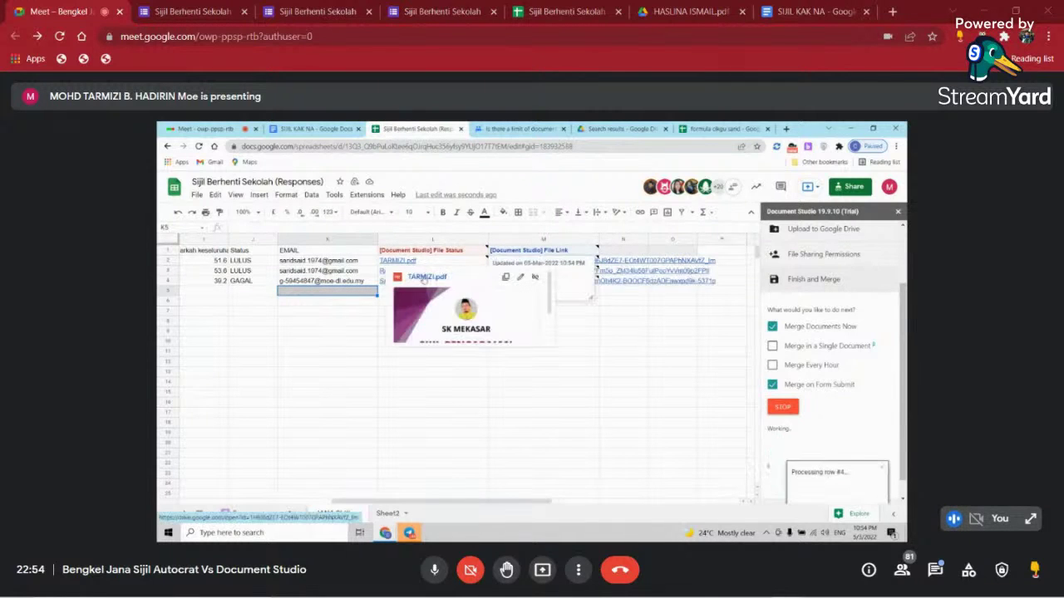
left_click(337, 313)
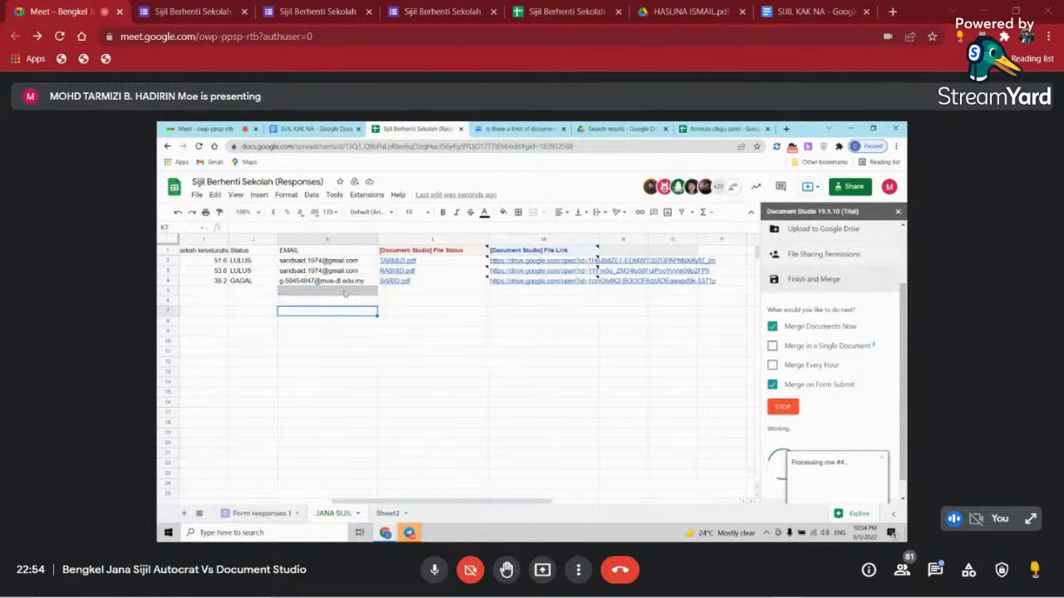
left_click(345, 292)
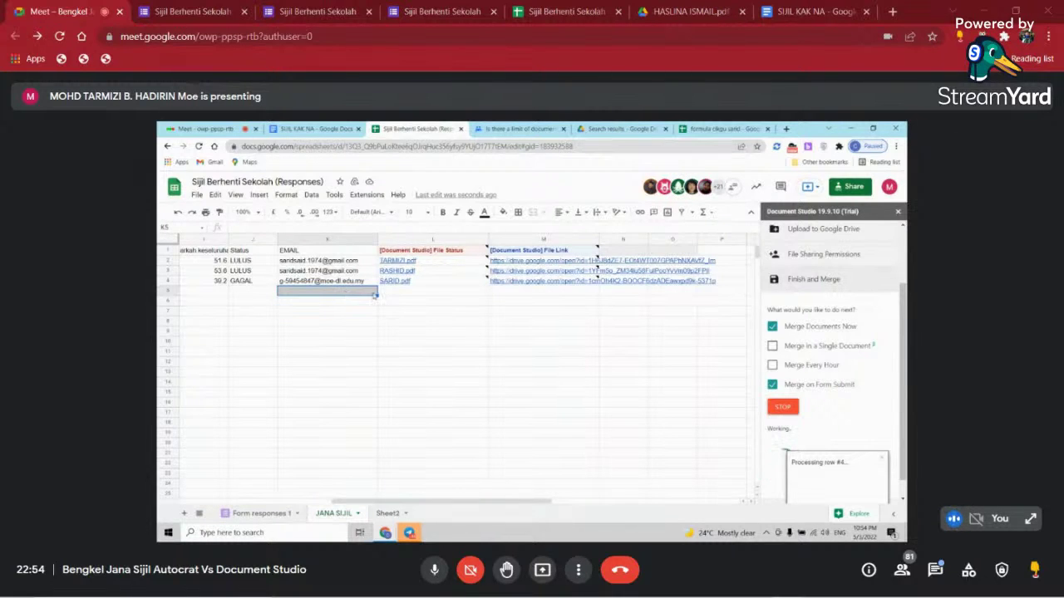
key("Down")
key("Down")
key("Left")
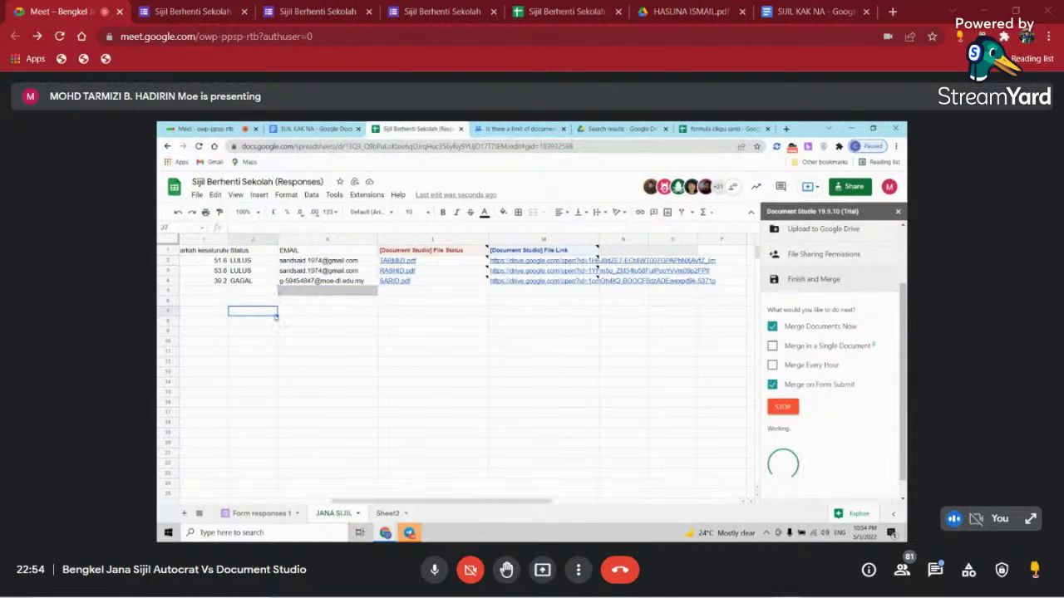
left_click(291, 295)
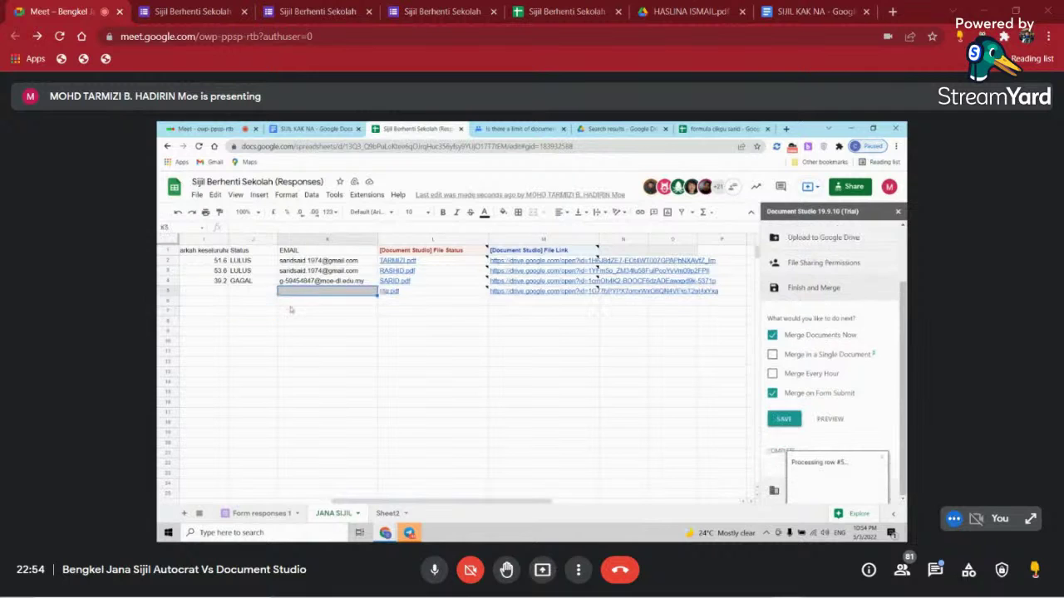
left_click_drag(419, 502, 268, 499)
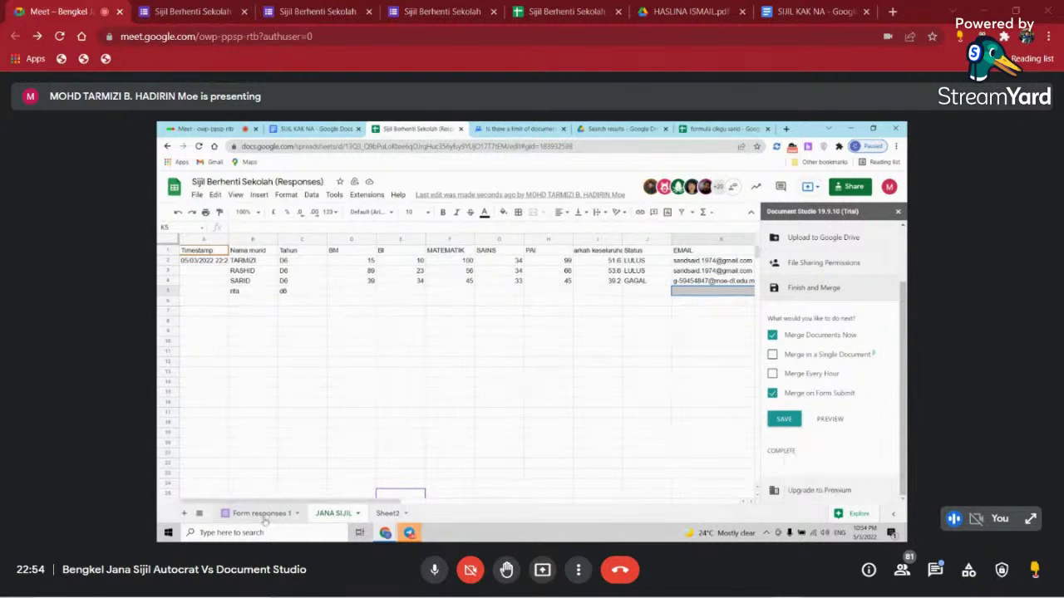
- Switch to Form responses 1 and back, select B5 and scroll to the File Status column
left_click(261, 514)
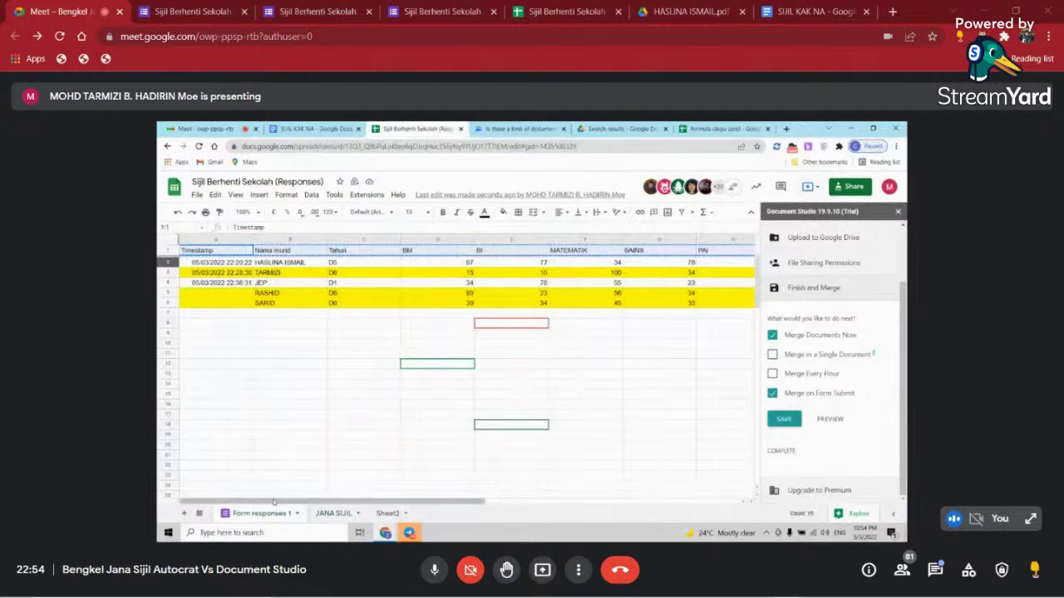
left_click(332, 514)
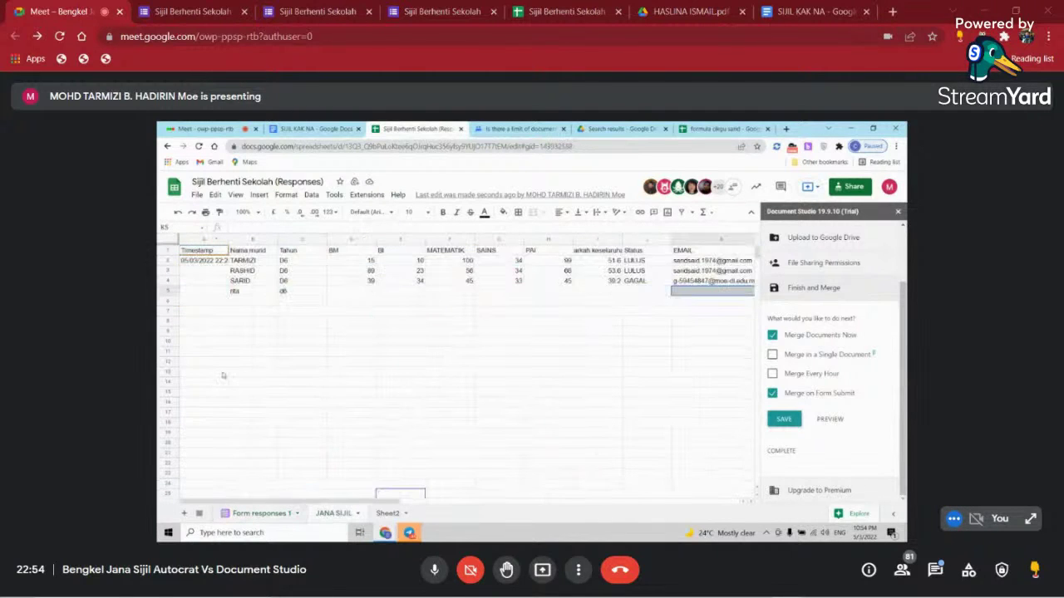
left_click(242, 292)
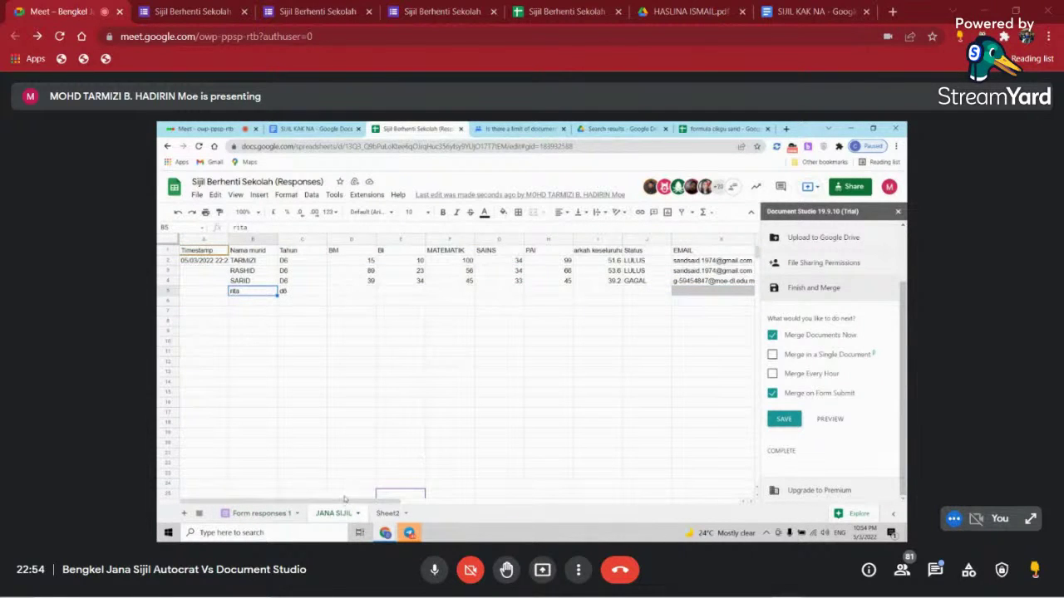
left_click_drag(347, 501, 473, 502)
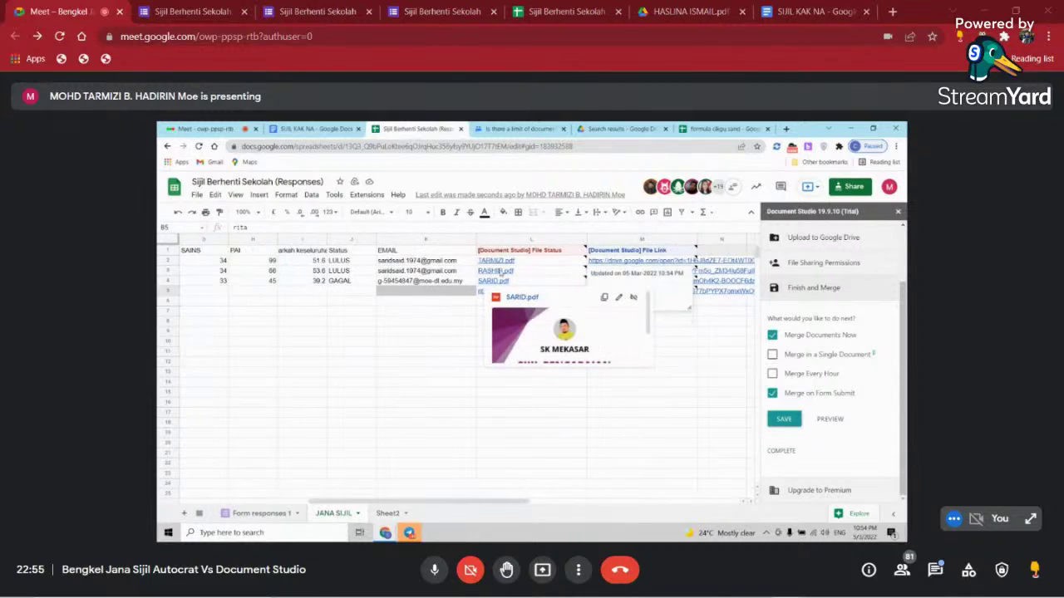
- Open RASHID.pdf and scroll through the certificate to check the name and marks table
left_click(522, 289)
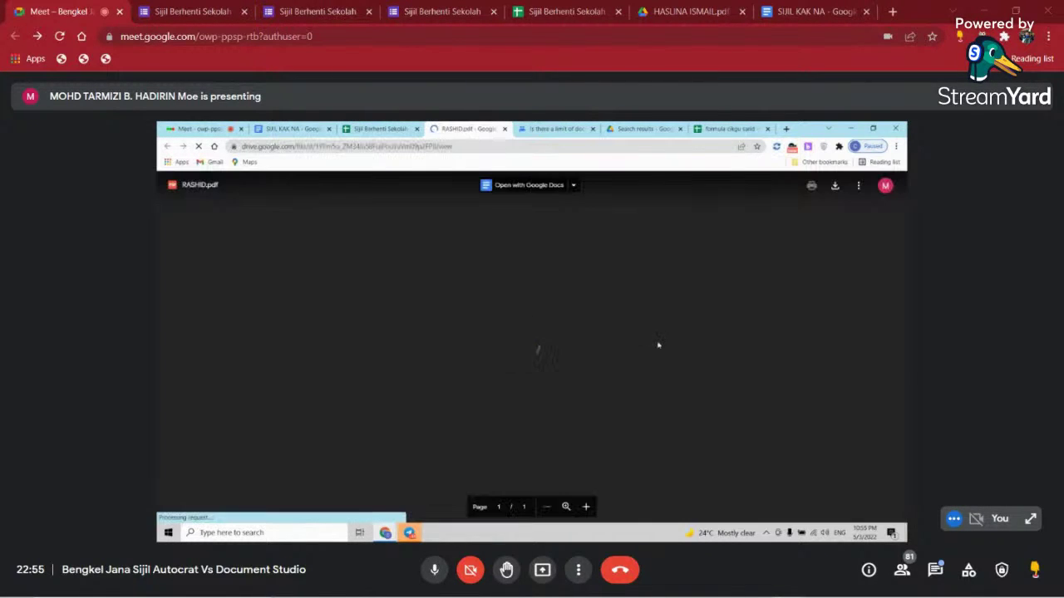
scroll(658, 343, "down", 3)
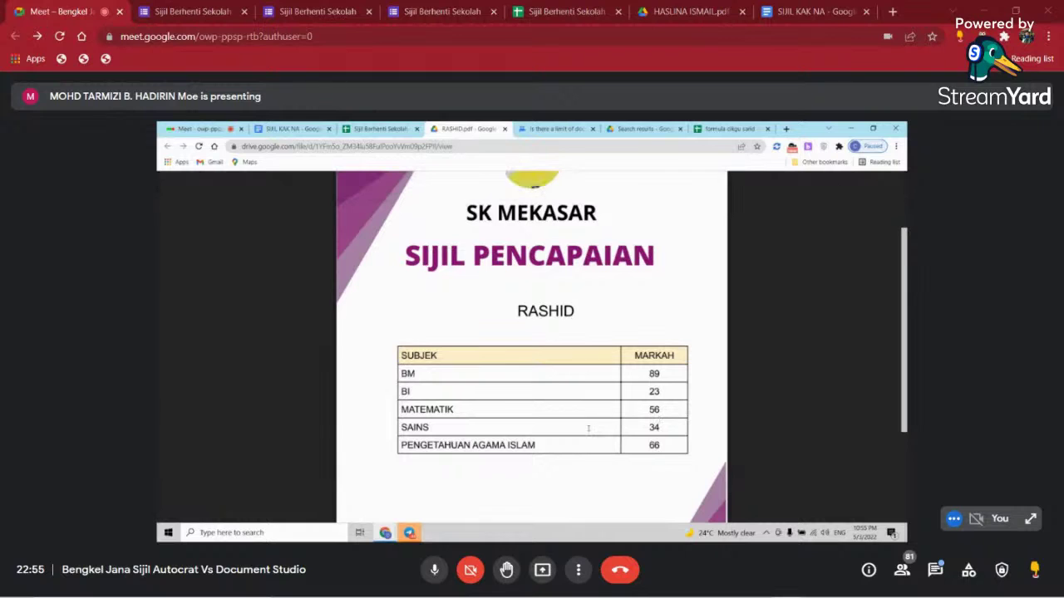
scroll(589, 429, "up", 2)
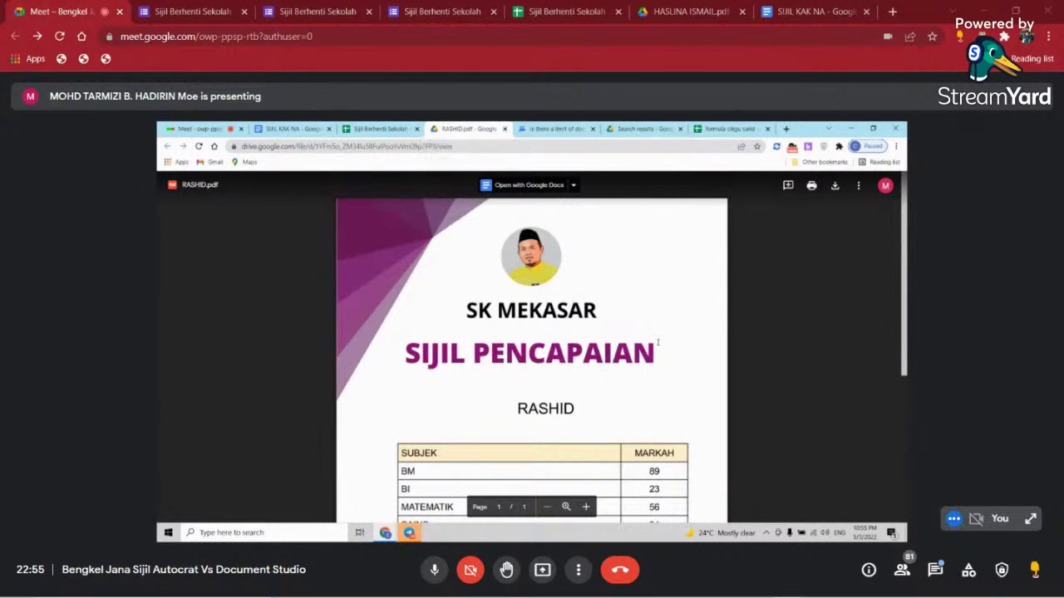
scroll(657, 343, "down", 1)
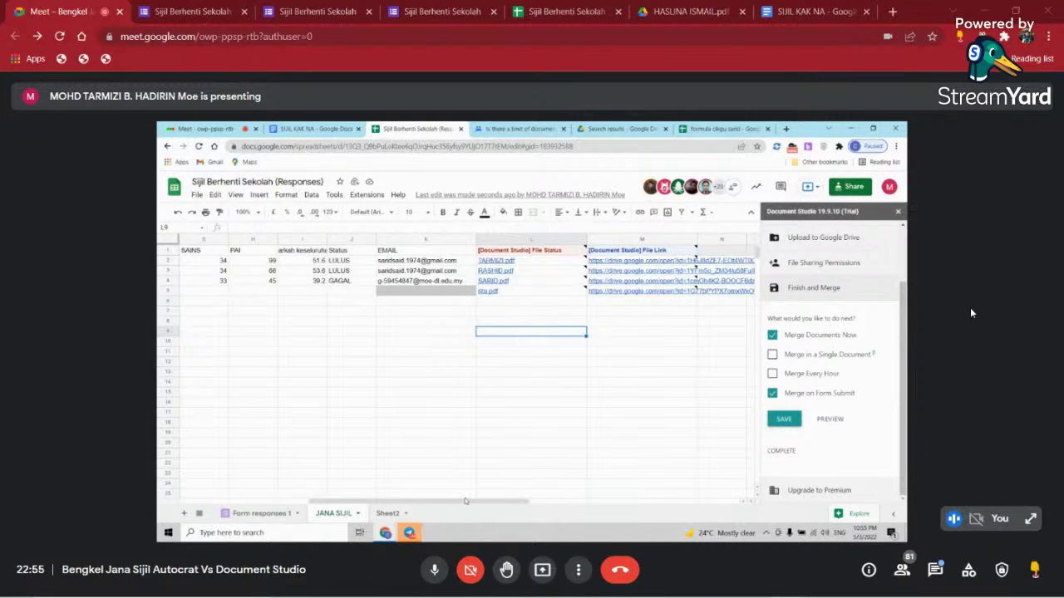
- Scroll the sheet horizontally and select a cell to view the merged-document link and status columns
left_click_drag(405, 501, 318, 501)
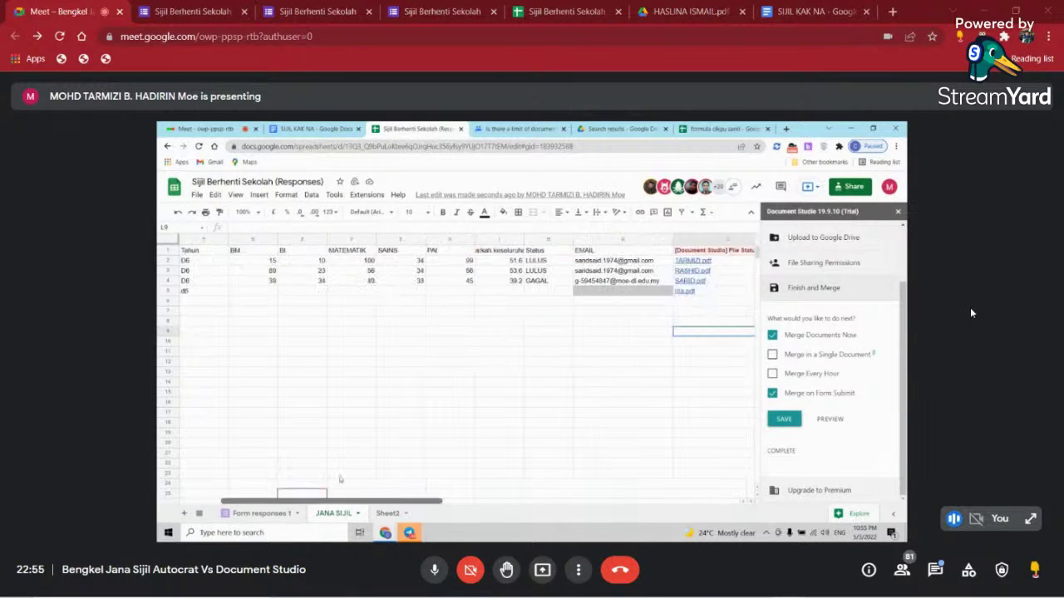
scroll(339, 480, "right", 5)
left_click(429, 411)
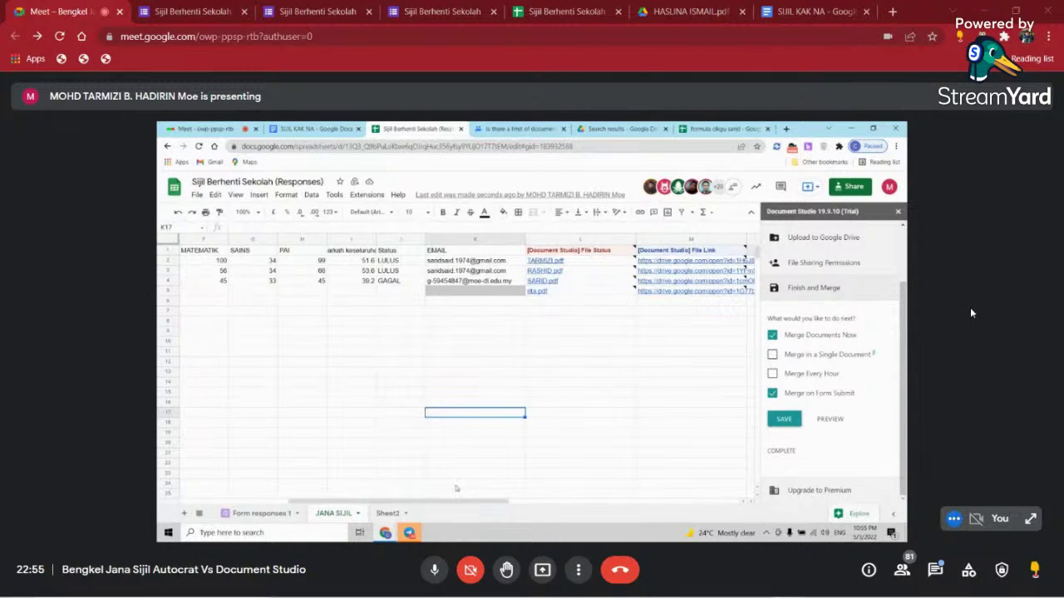
left_click_drag(399, 501, 366, 501)
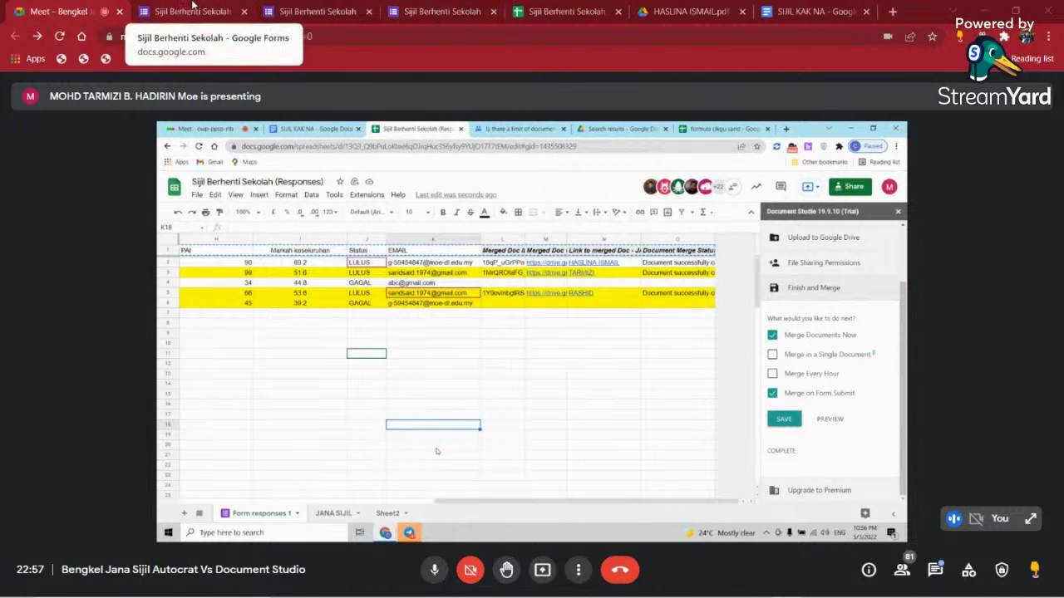
- Visit the Google Forms tab, then return to the Meet call
left_click(192, 8)
left_click(85, 9)
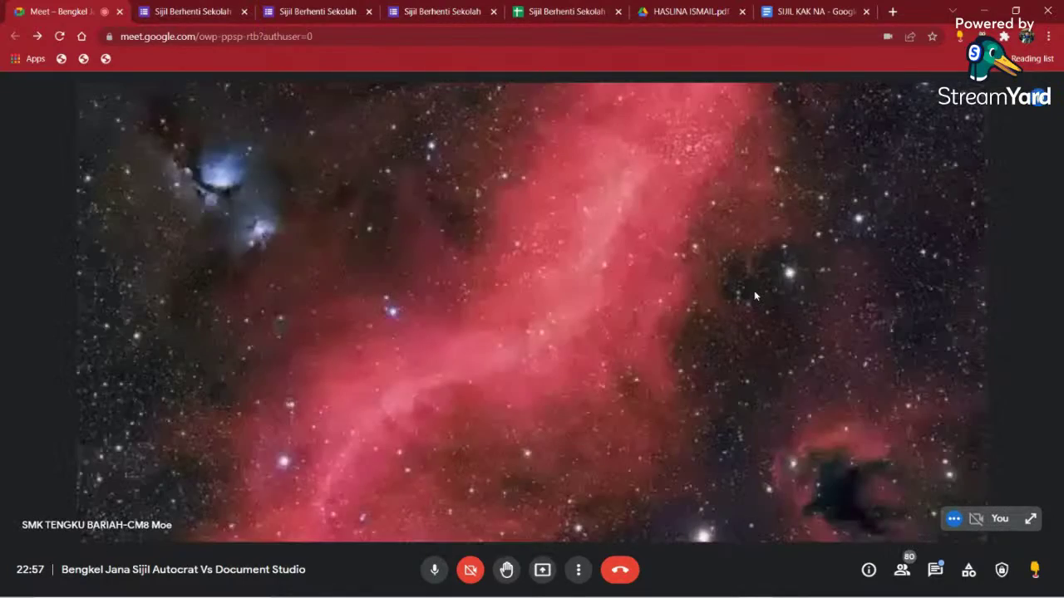
- Switch the Meet layout to a tiled participant grid
left_click(581, 570)
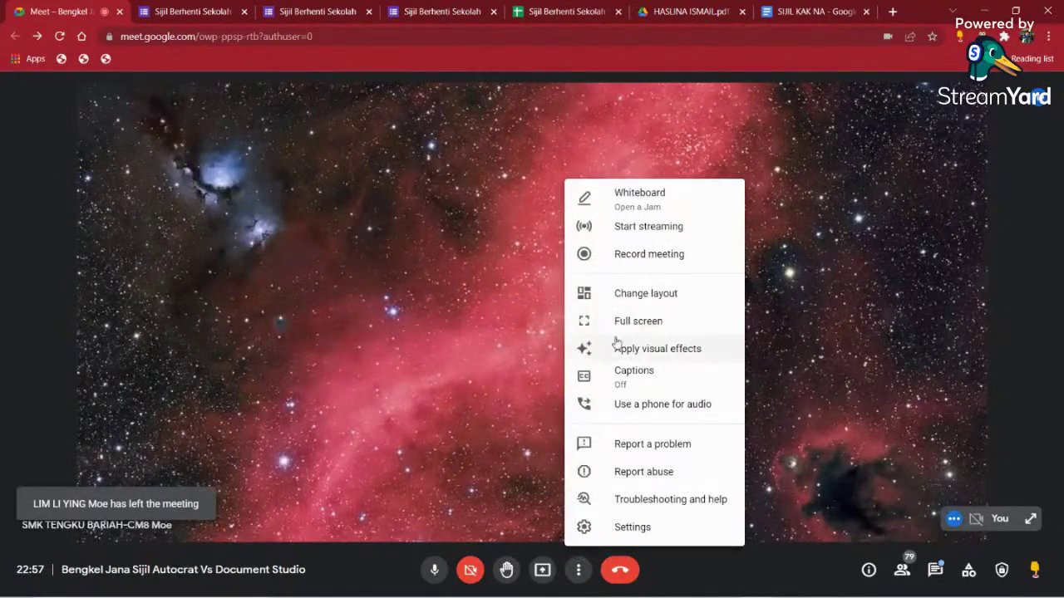
left_click(622, 299)
left_click(444, 302)
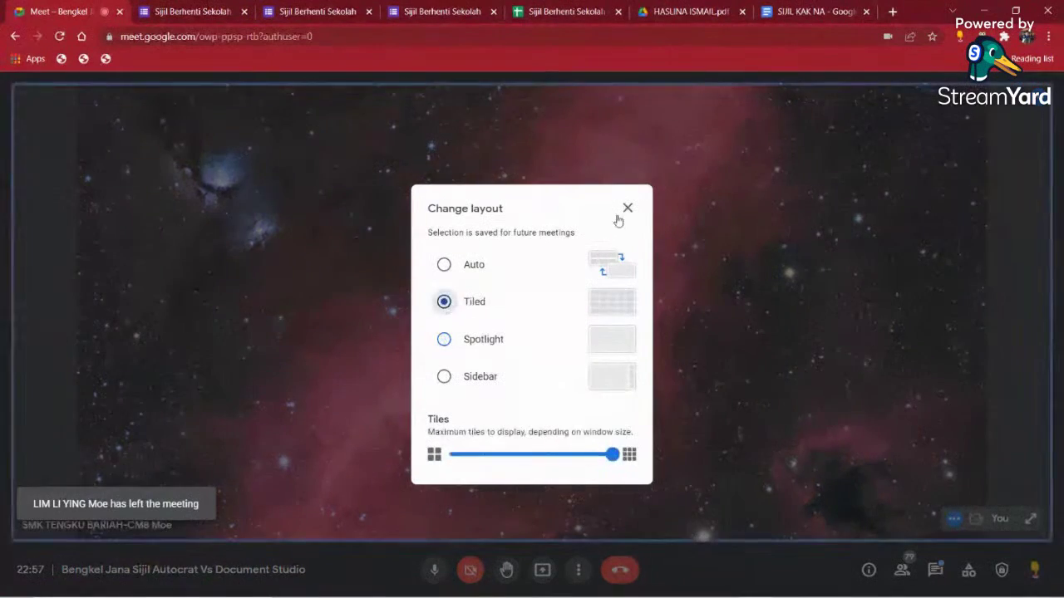
left_click(628, 208)
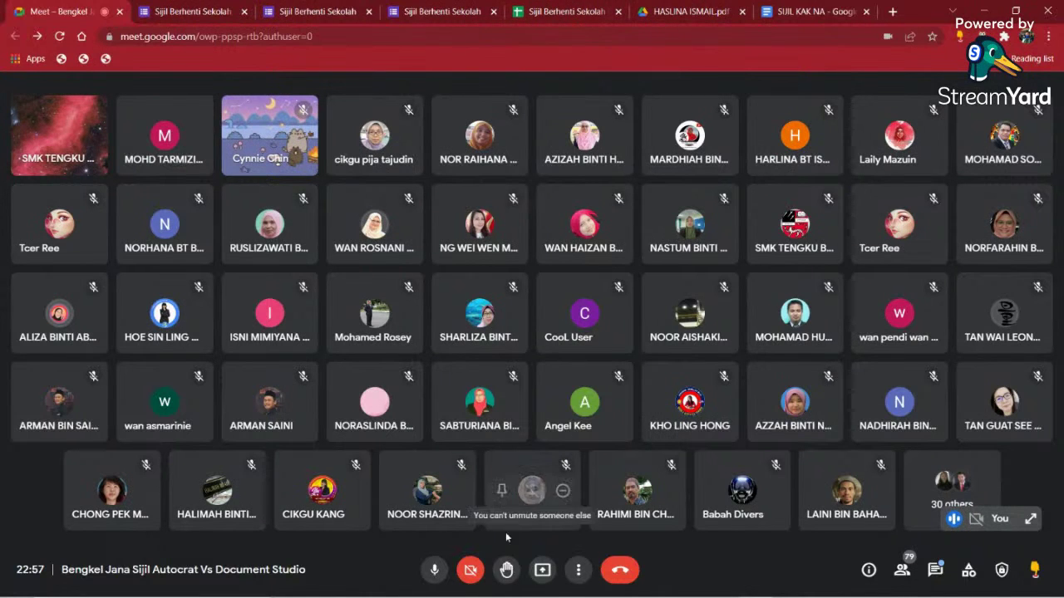
- Present the entire screen (Screen 1) and bring up the student responses spreadsheet
left_click(542, 569)
left_click(572, 482)
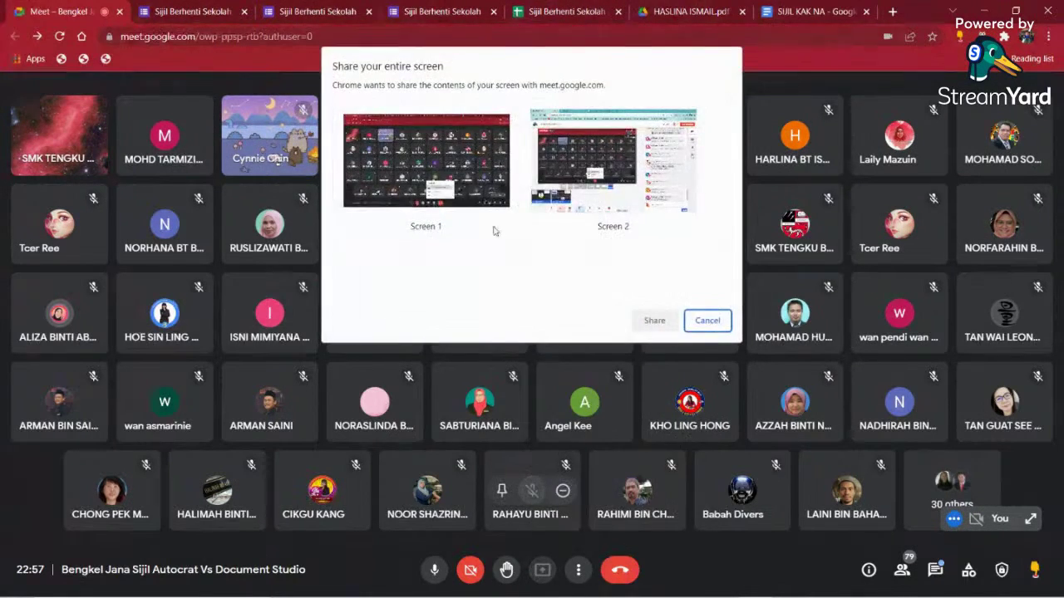
left_click(491, 226)
left_click(646, 318)
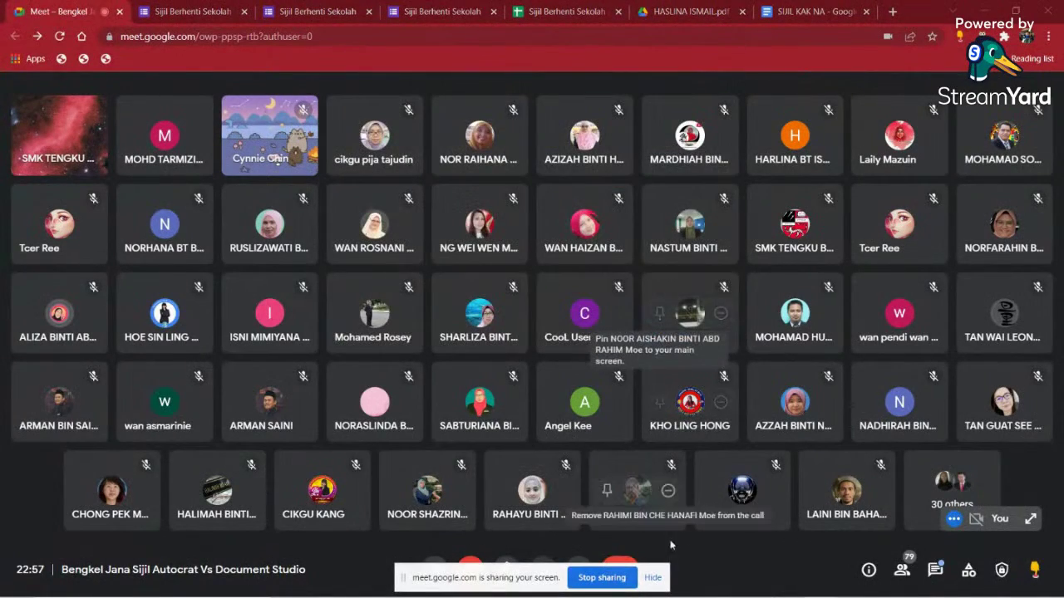
left_click(652, 577)
left_click(564, 10)
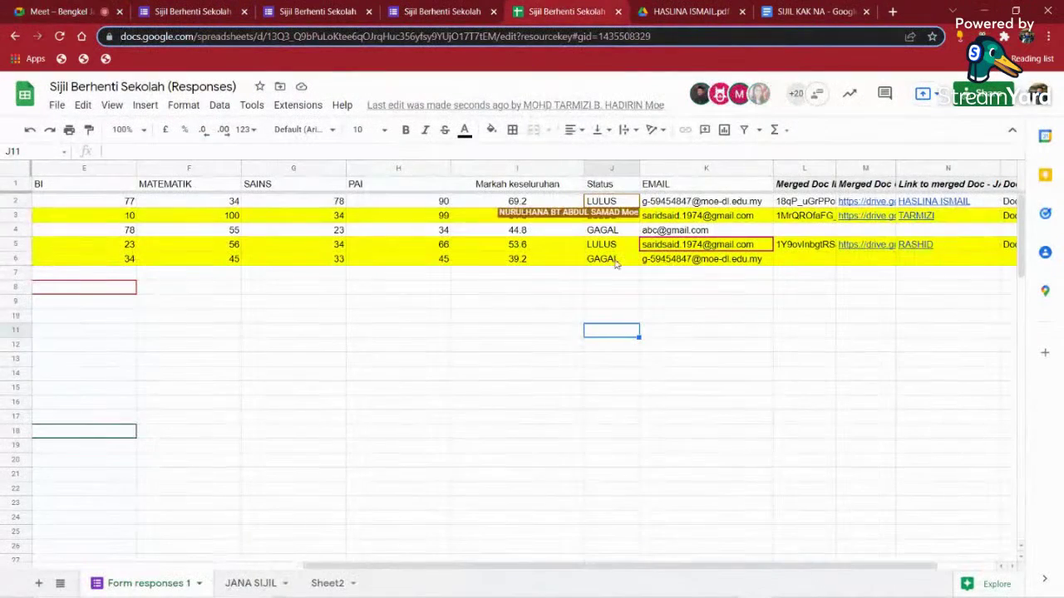
- Clear the old merge results from L2:O8
left_click_drag(332, 567, 625, 555)
left_click_drag(702, 202, 956, 289)
key("Delete")
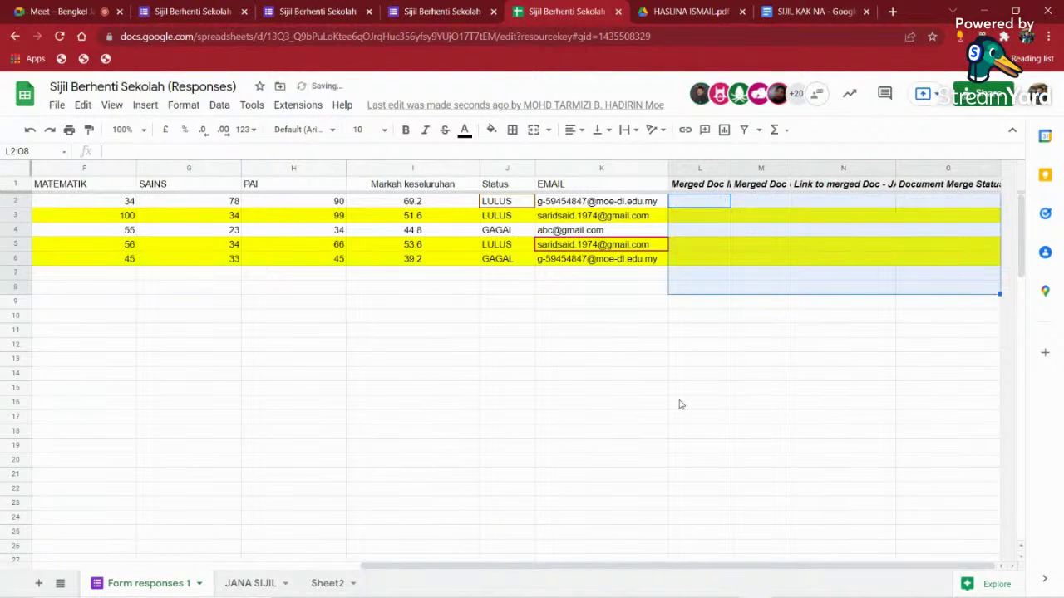
left_click(699, 403)
- Switch the JANA SIJIL SKPKS AutoCrat job to single output mode and save it
left_click(281, 107)
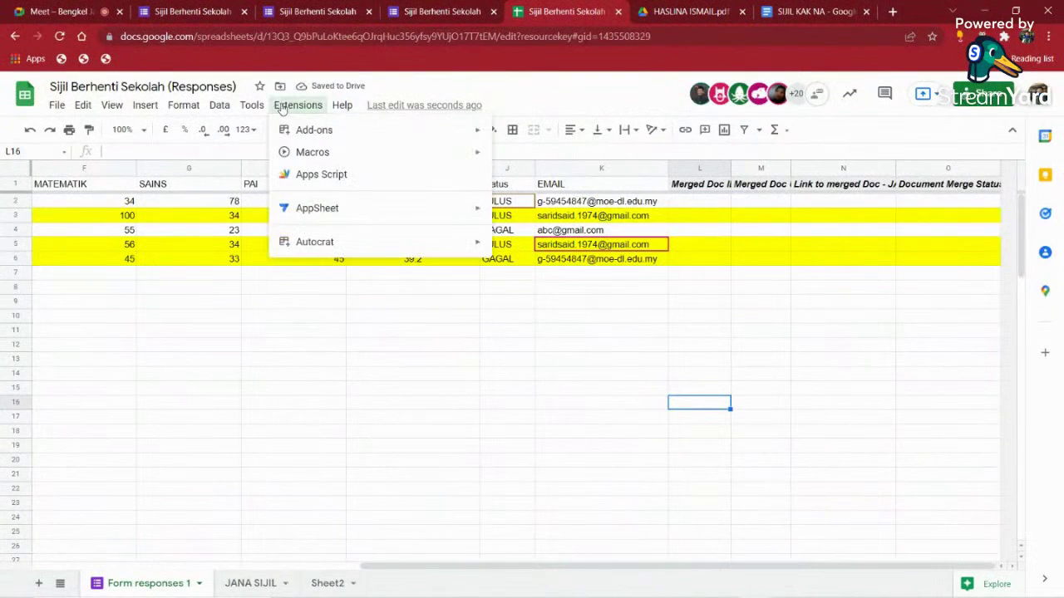
mouse_move(391, 240)
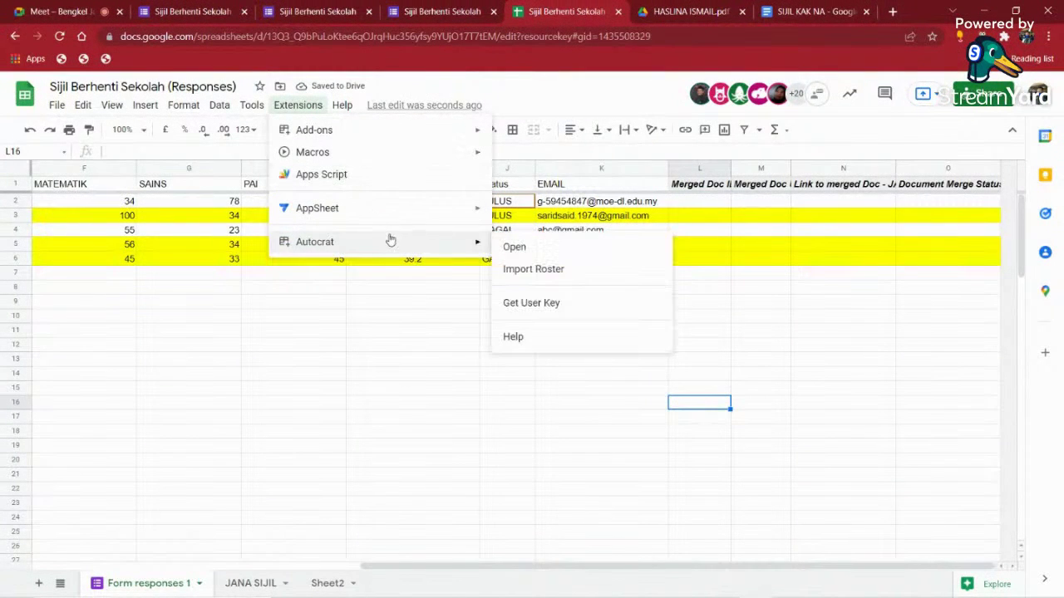
left_click(503, 245)
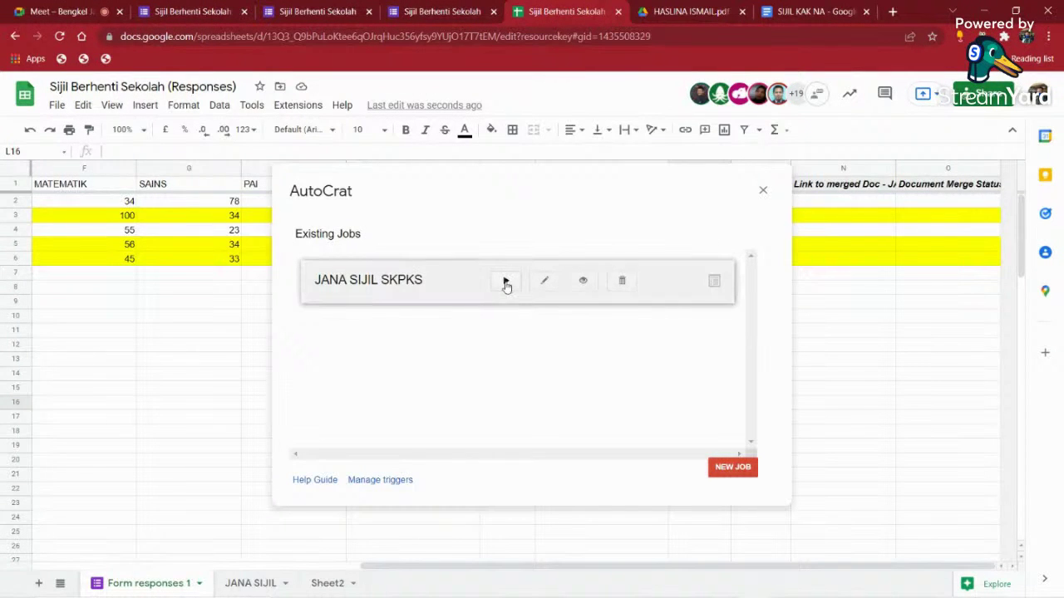
left_click(505, 283)
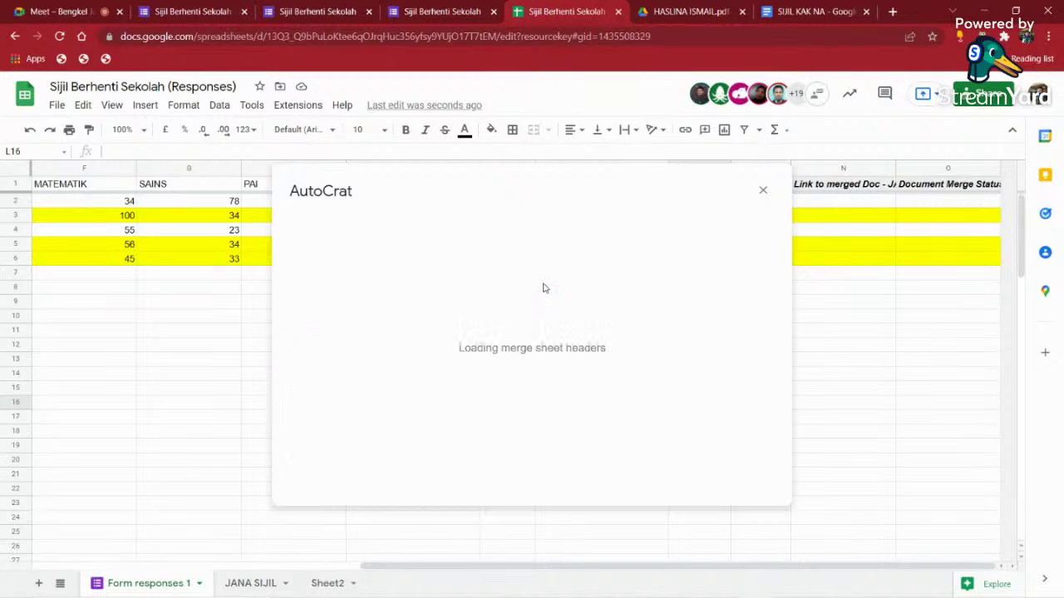
left_click(638, 478)
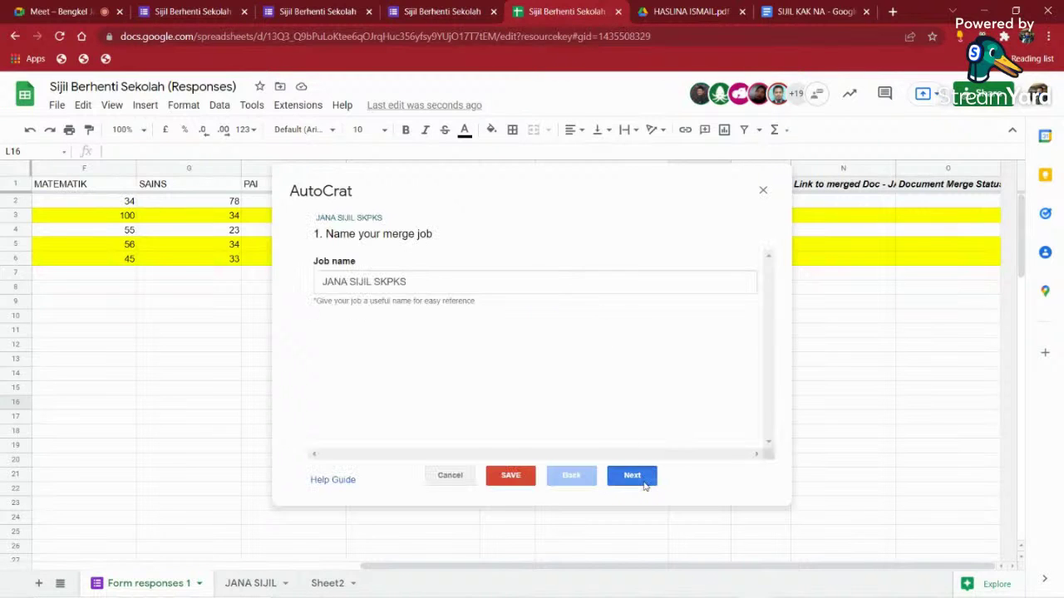
left_click(641, 480)
left_click(642, 481)
left_click(641, 482)
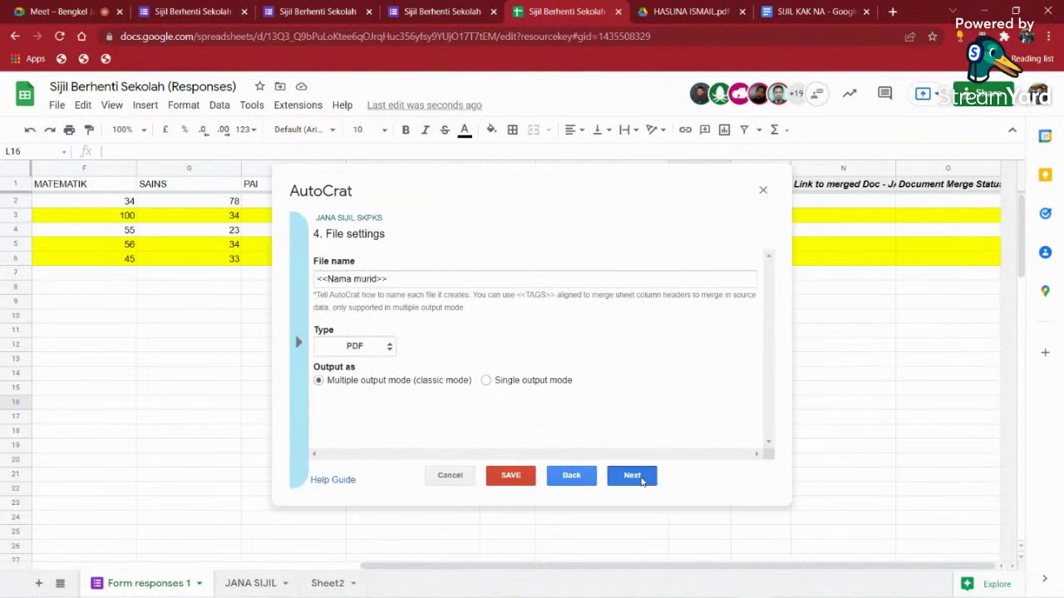
left_click(571, 476)
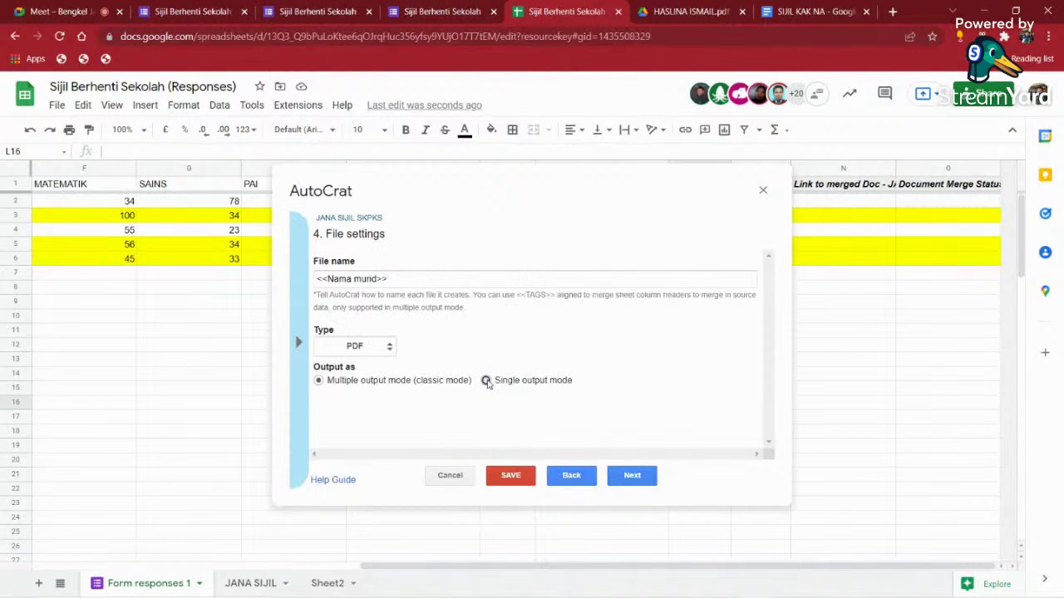
left_click(487, 380)
left_click(511, 476)
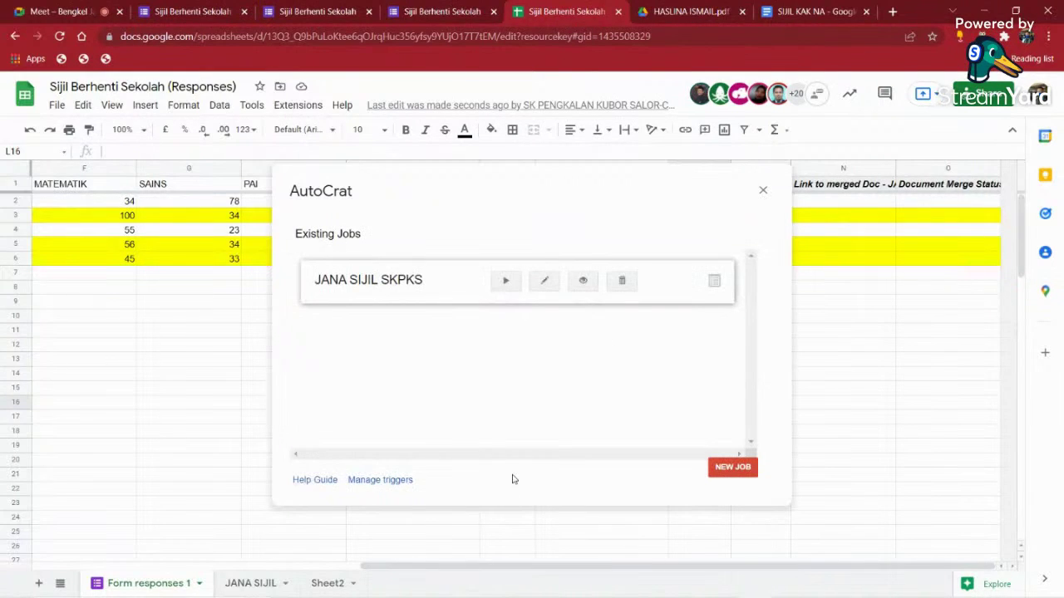
- Run the JANA SIJIL SKPKS merge and open row 2's merged certificate PDF
left_click(504, 280)
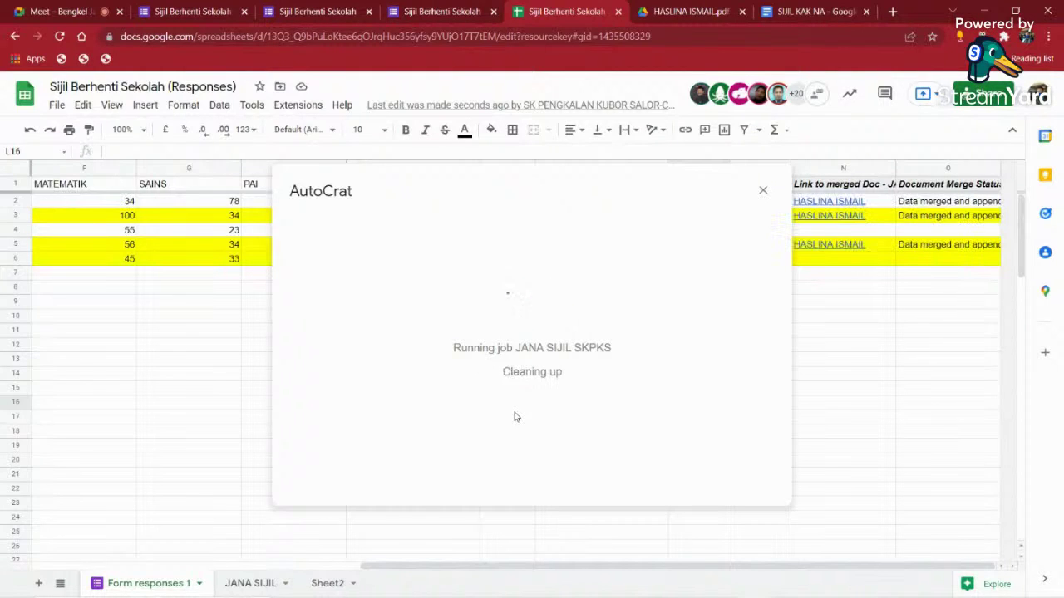
left_click(762, 191)
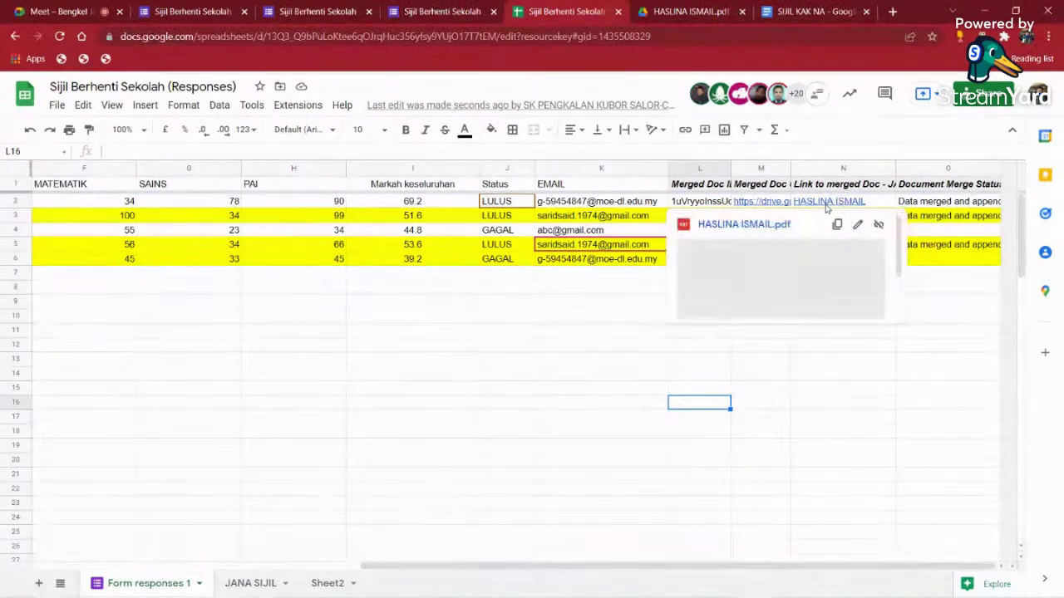
left_click(666, 349)
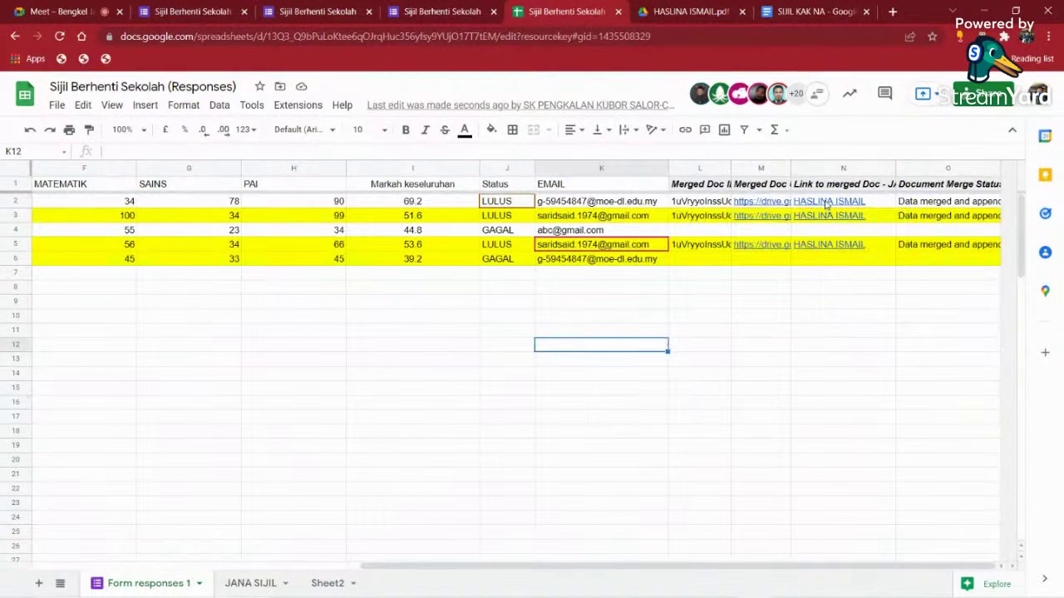
left_click(827, 205)
left_click(731, 231)
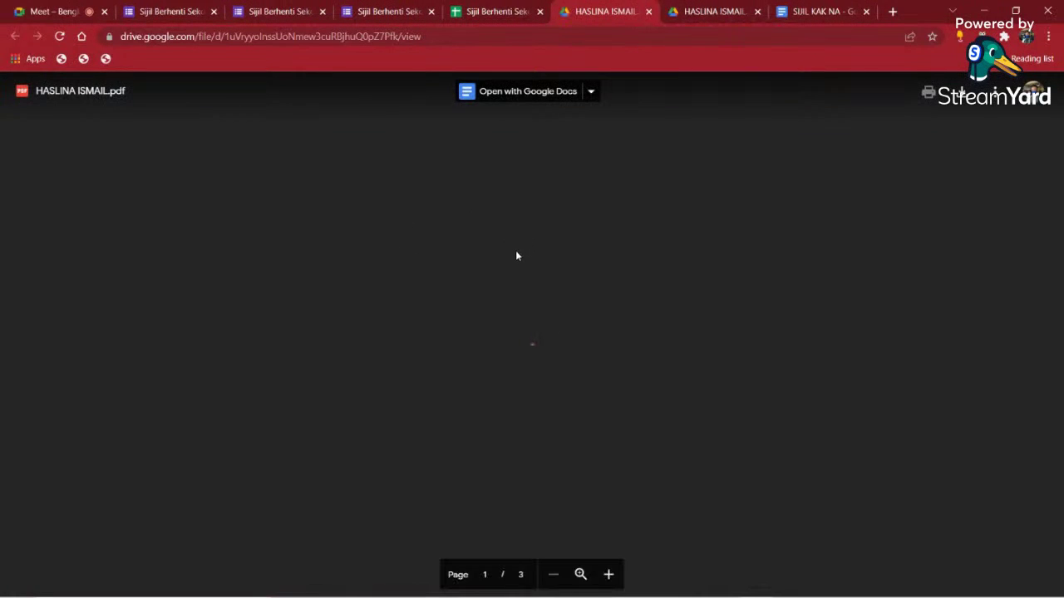
- Review the three-page merged PDF, still showing {{Nama murid}} placeholders, then return to the spreadsheet
scroll(530, 297, "down", 3)
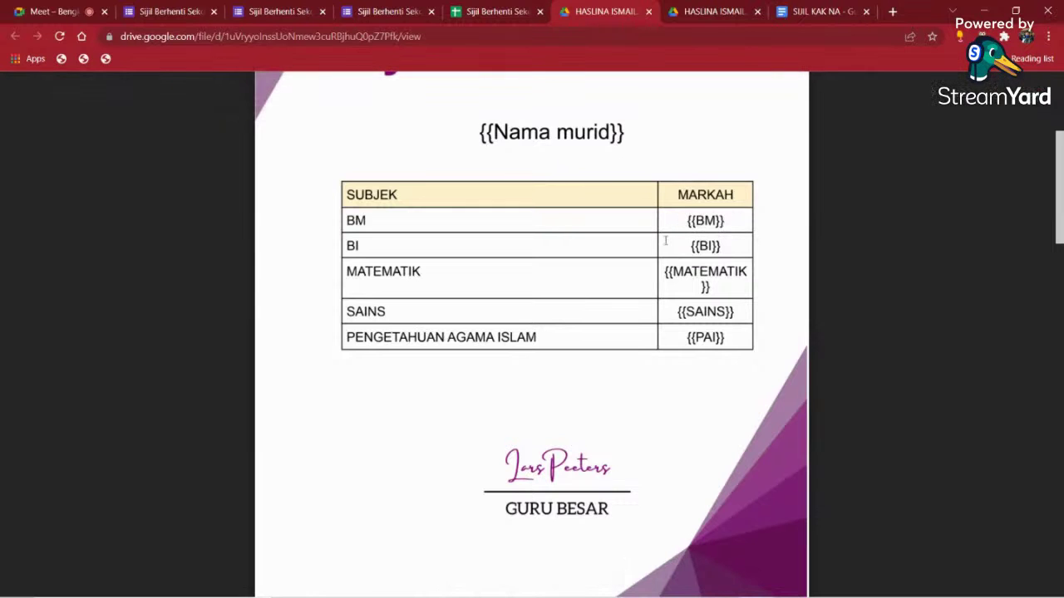
scroll(666, 241, "down", 10)
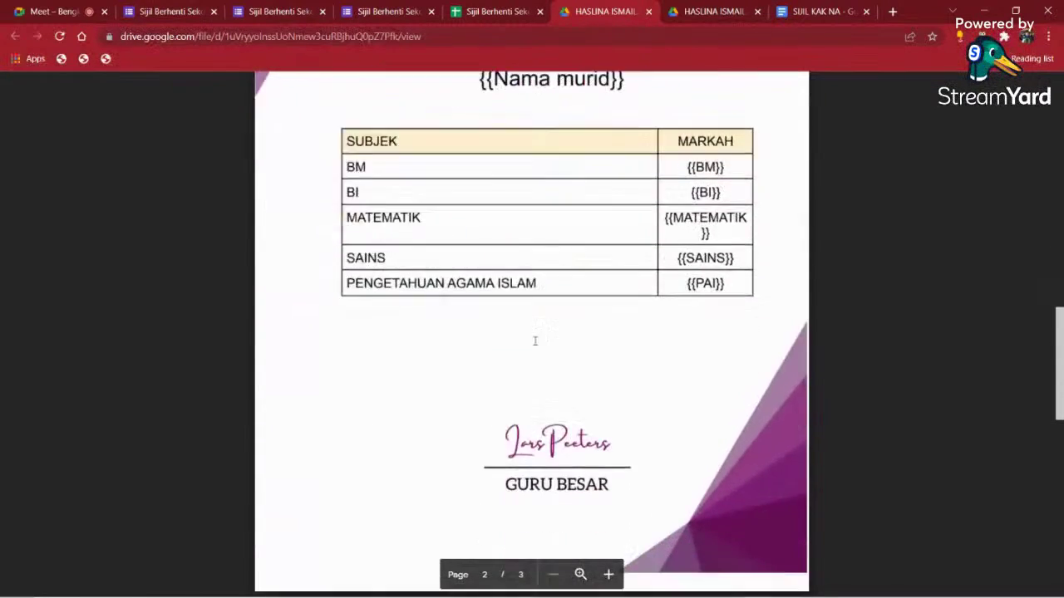
scroll(535, 340, "down", 6)
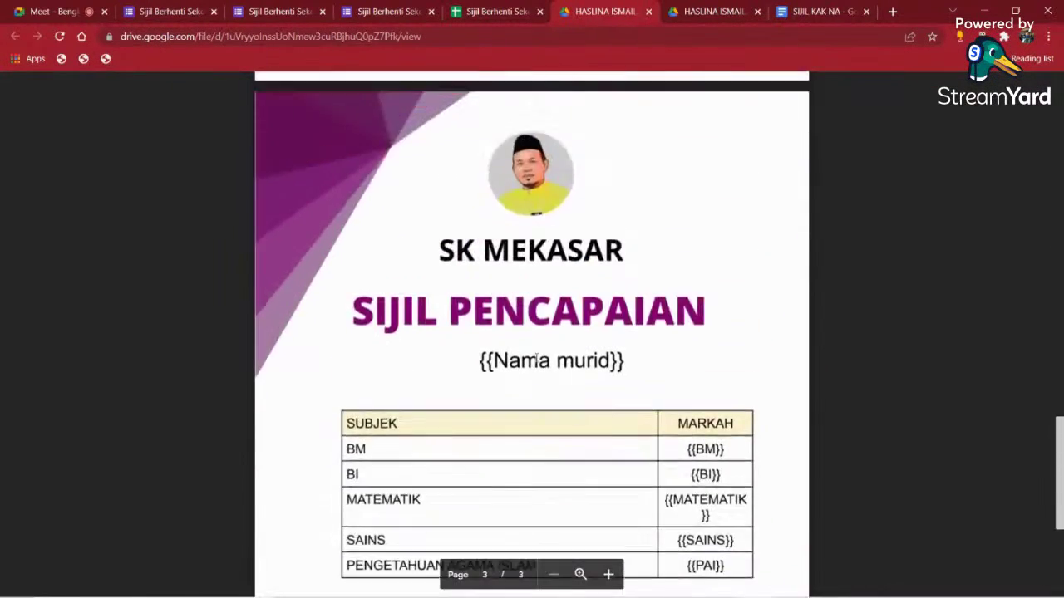
scroll(536, 359, "up", 15)
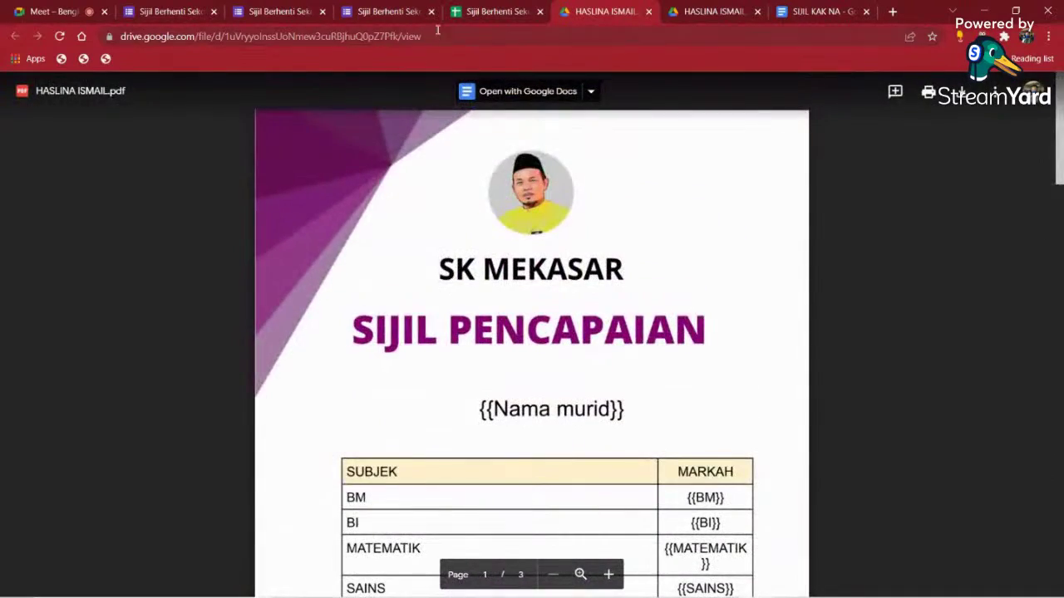
left_click(494, 12)
- On the JANA SIJIL sheet, clear K2:L6 to remove the PDF file links
left_click(250, 582)
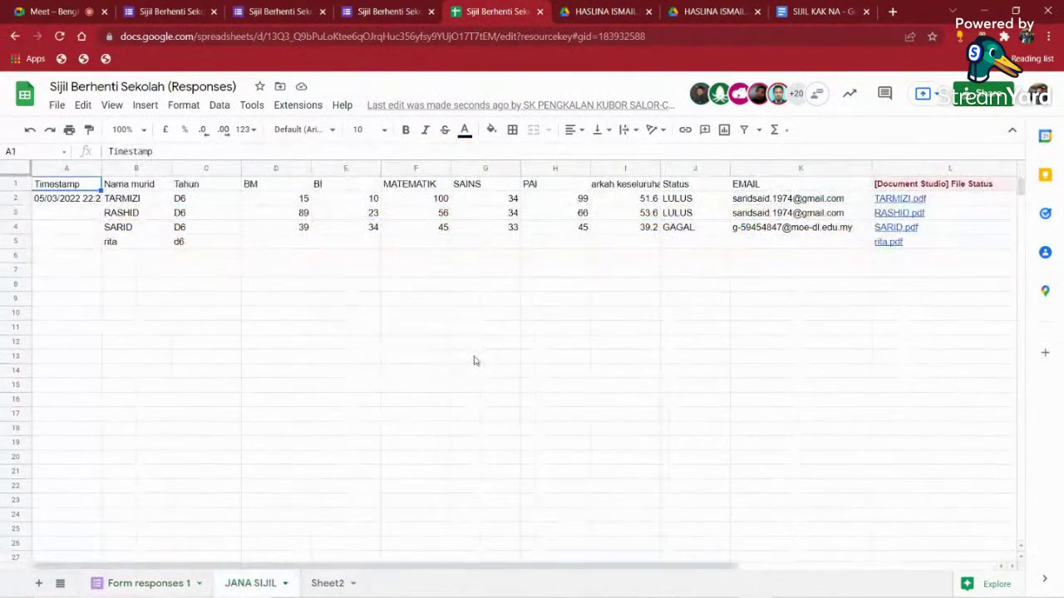
left_click(475, 361)
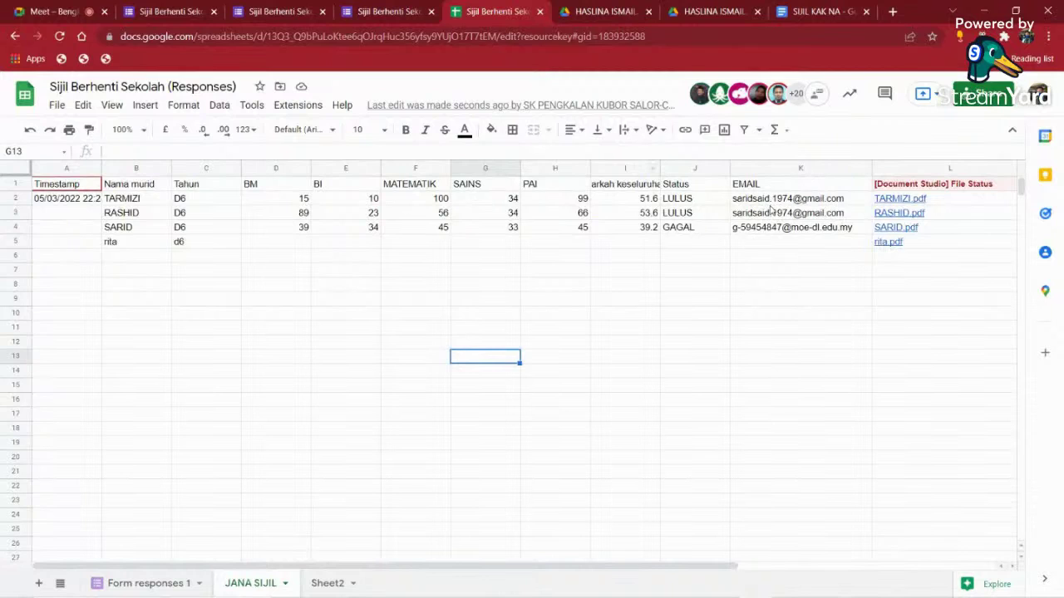
left_click_drag(771, 199, 876, 256)
key("Delete")
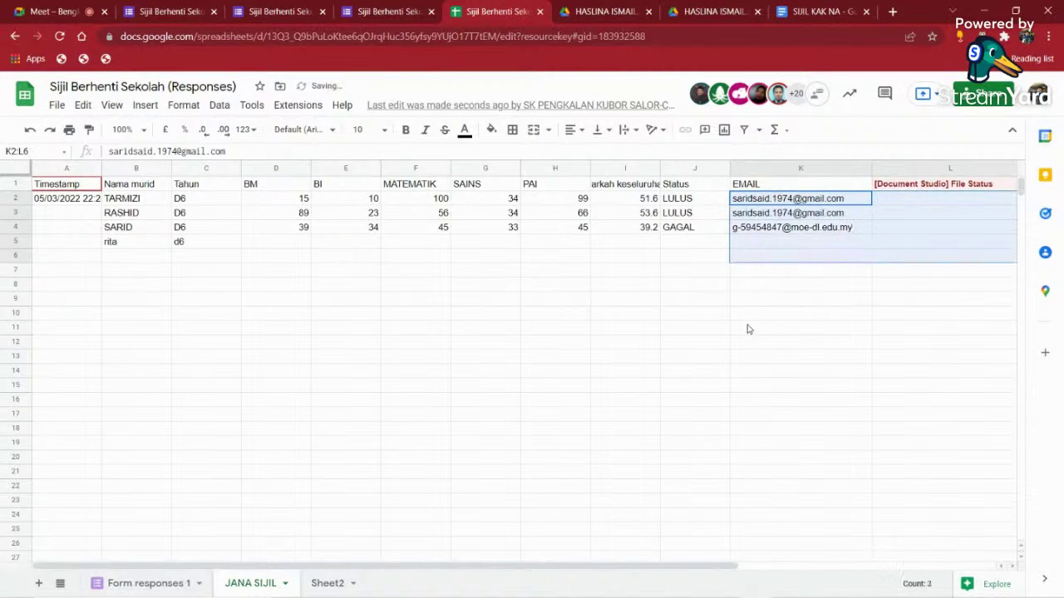
left_click(801, 327)
- Open the Google Workspace Marketplace via Extensions > Add-ons > Manage add-ons
left_click(297, 105)
mouse_move(356, 241)
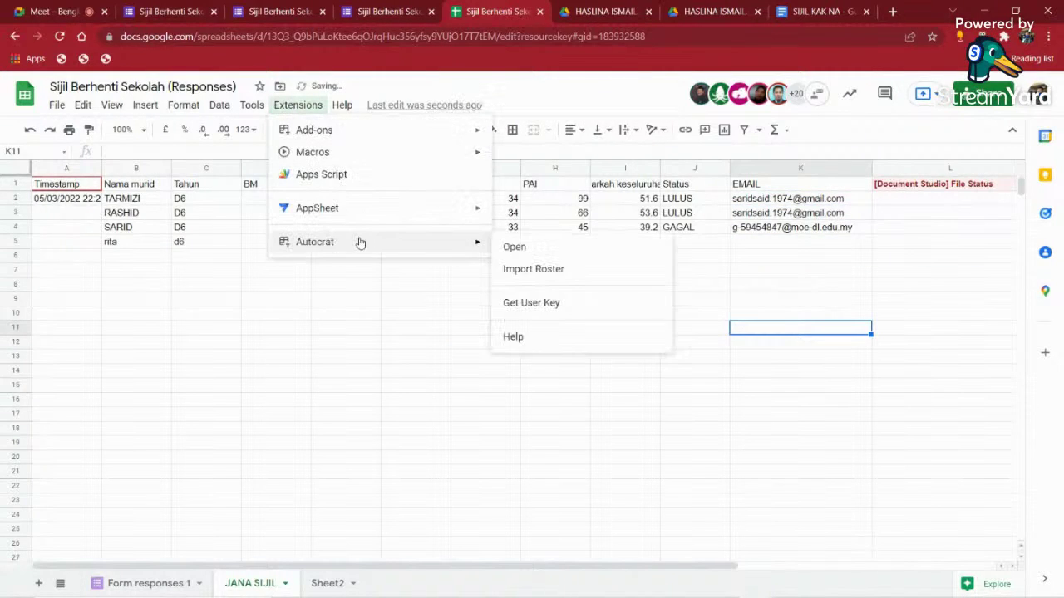
mouse_move(368, 214)
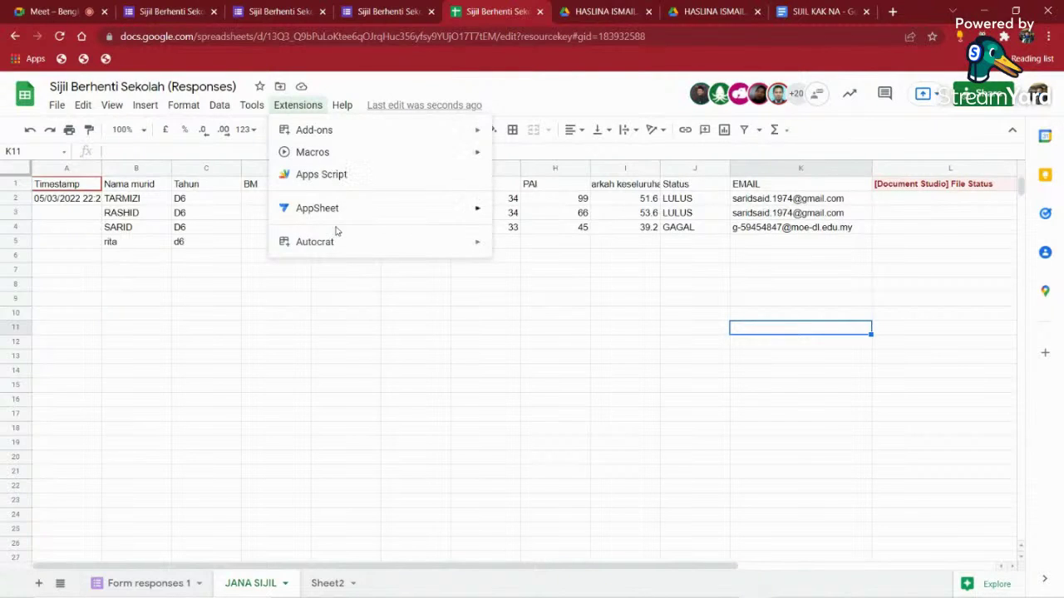
mouse_move(468, 128)
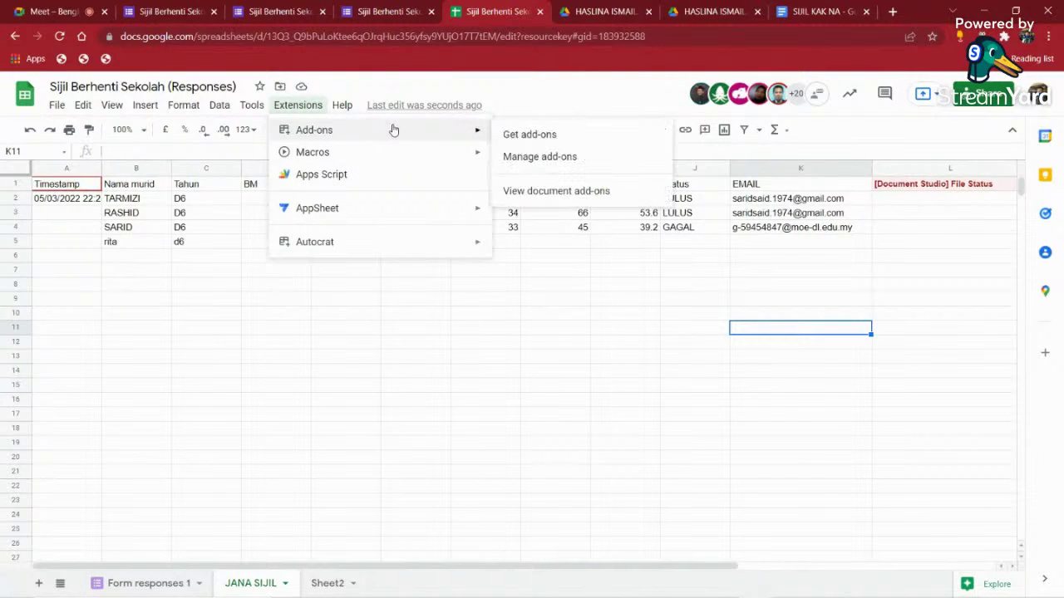
left_click(554, 143)
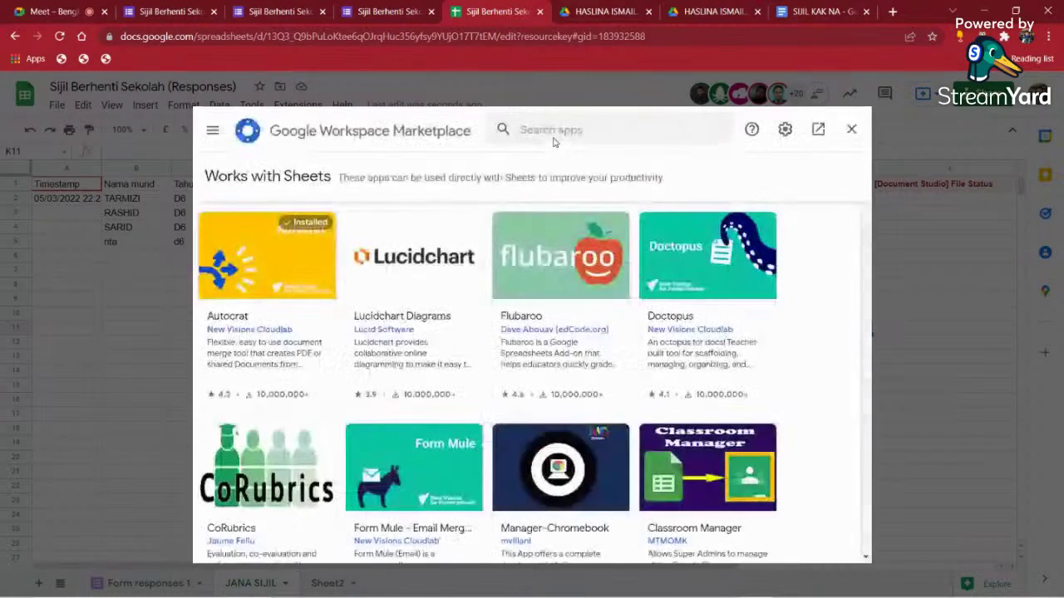
- Search 'docum' to find Document Studio, open its listing and begin installing it
left_click(597, 135)
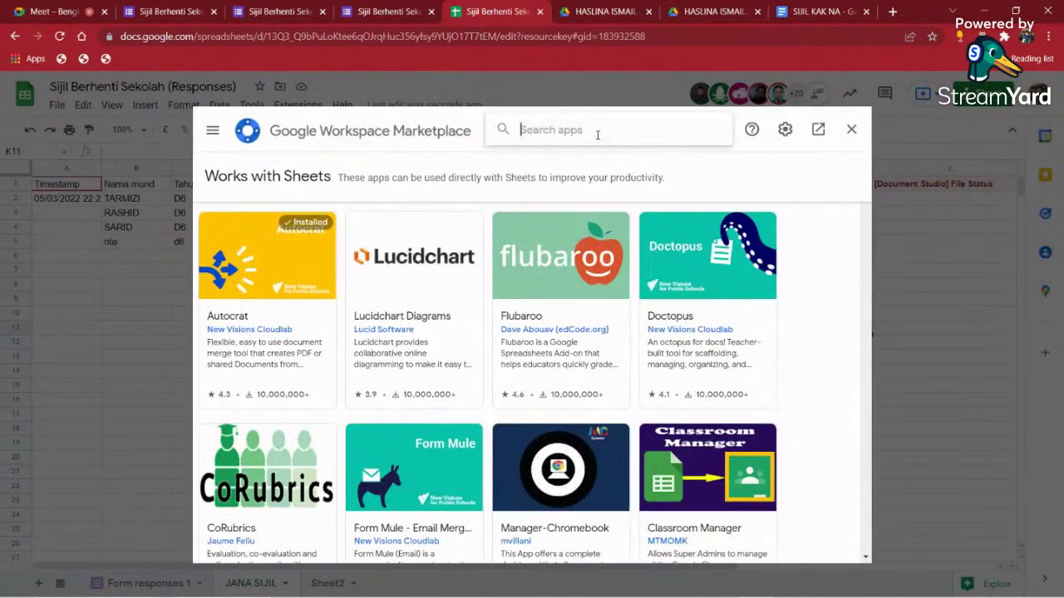
type("doc")
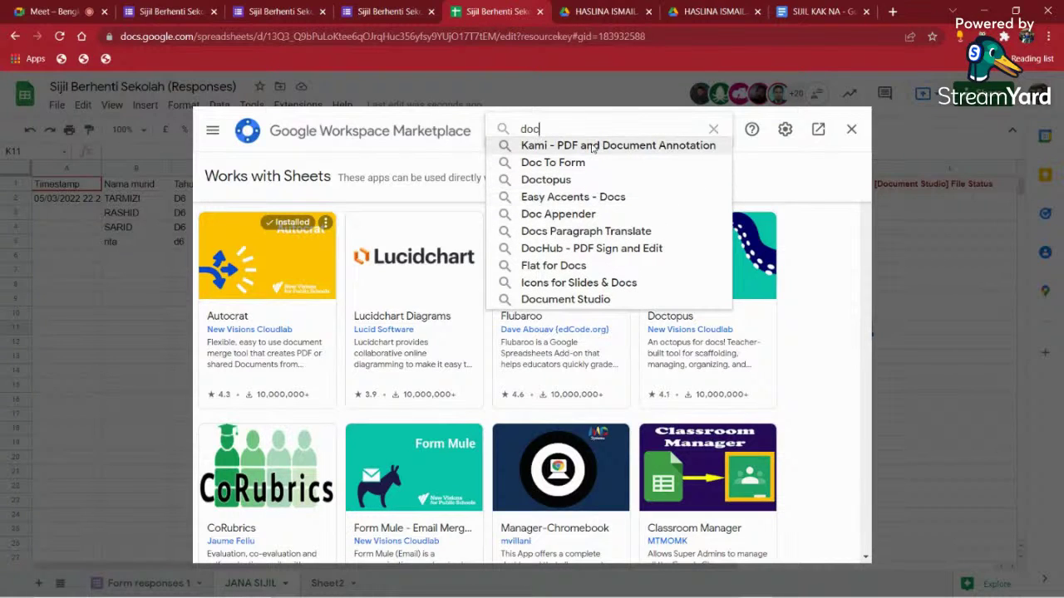
type("um")
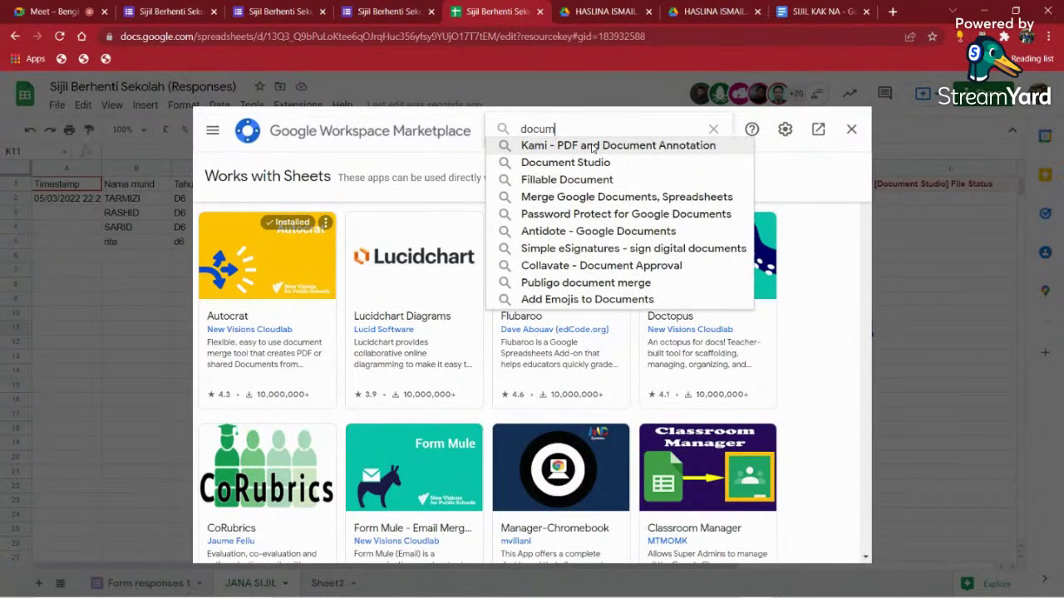
left_click(585, 163)
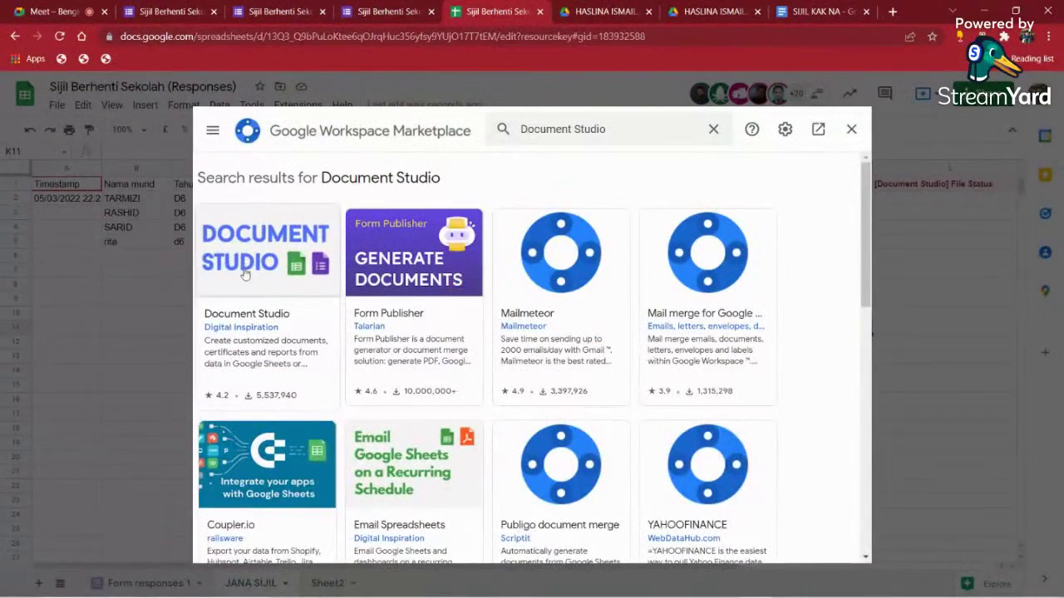
left_click(292, 258)
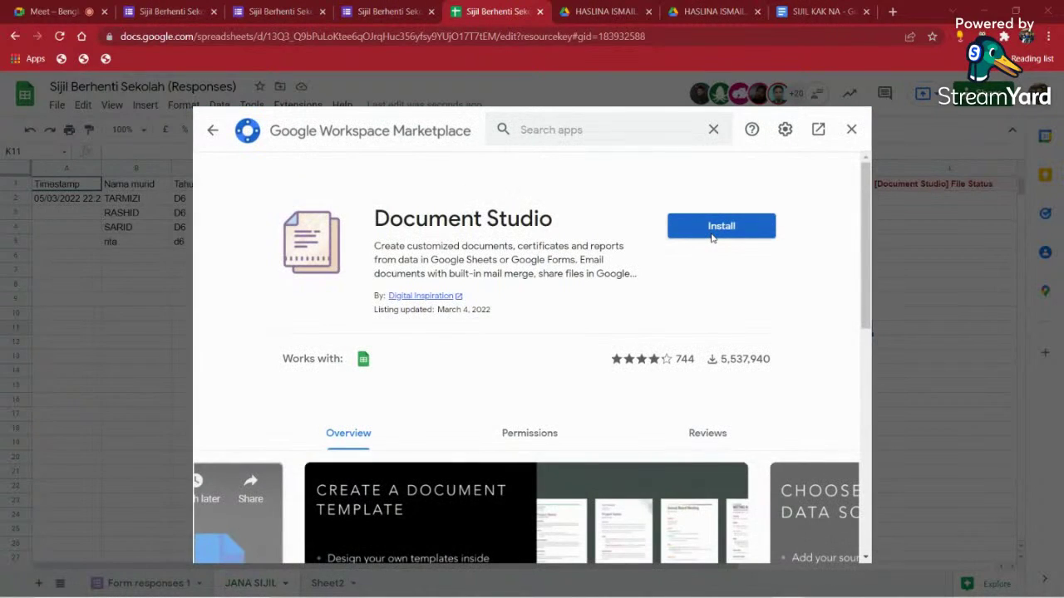
left_click(712, 230)
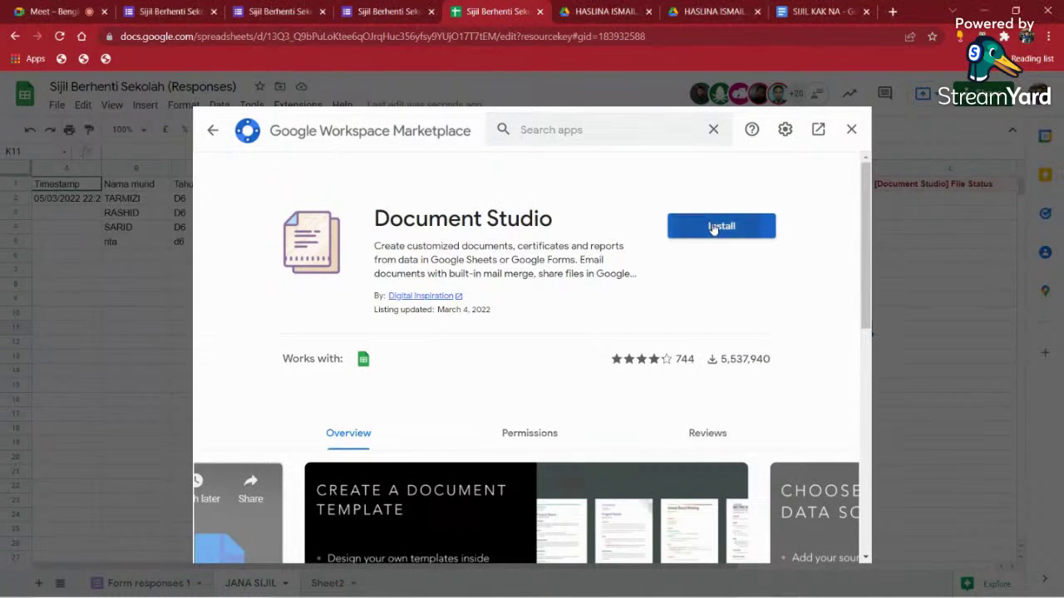
left_click(601, 420)
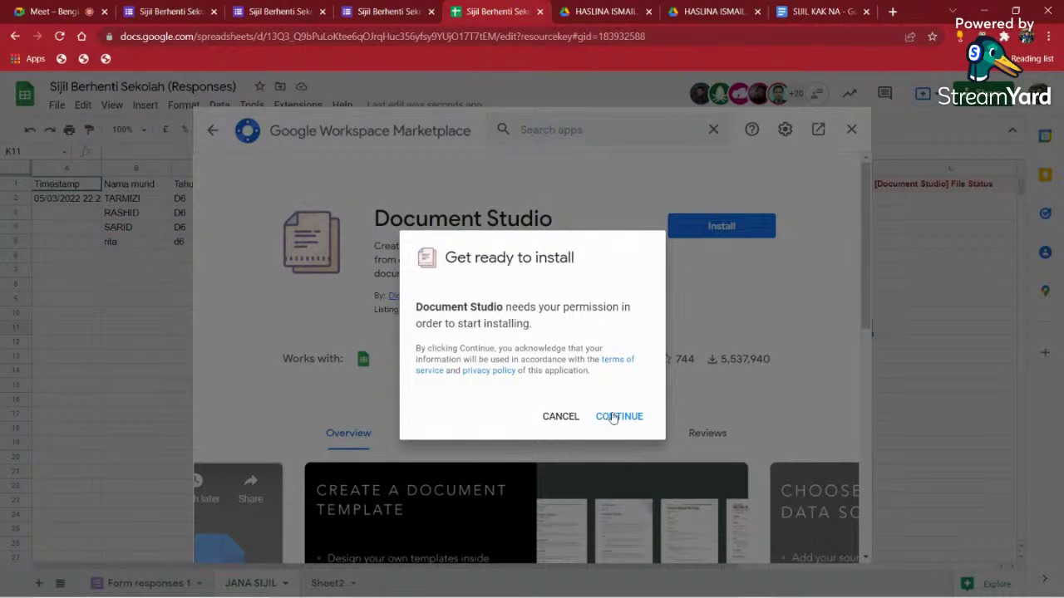
- Finish installing Document Studio with the school account's access granted, then close the marketplace
left_click(613, 417)
left_click(613, 417)
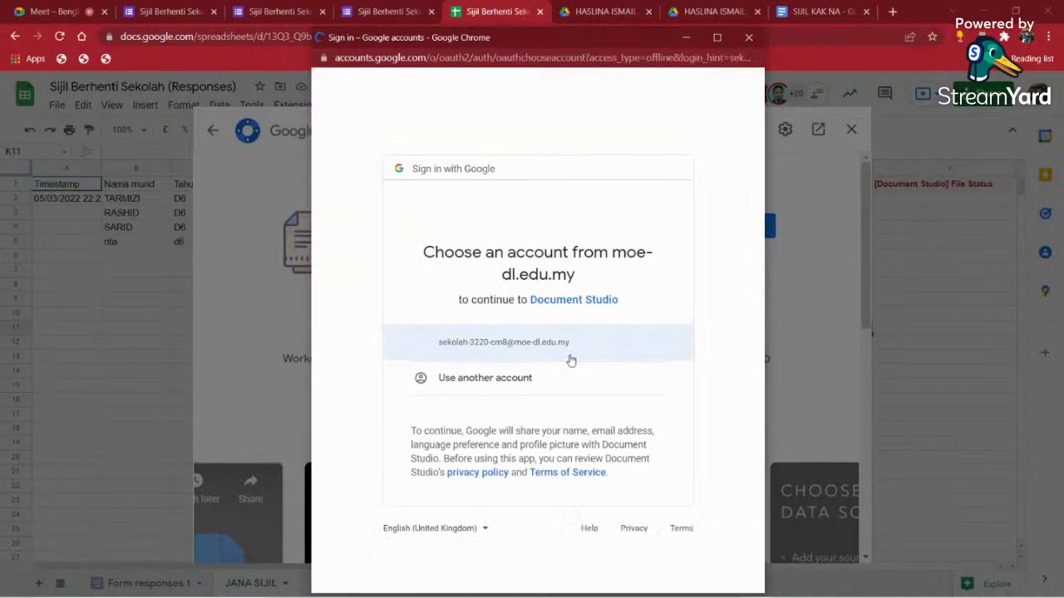
left_click(552, 339)
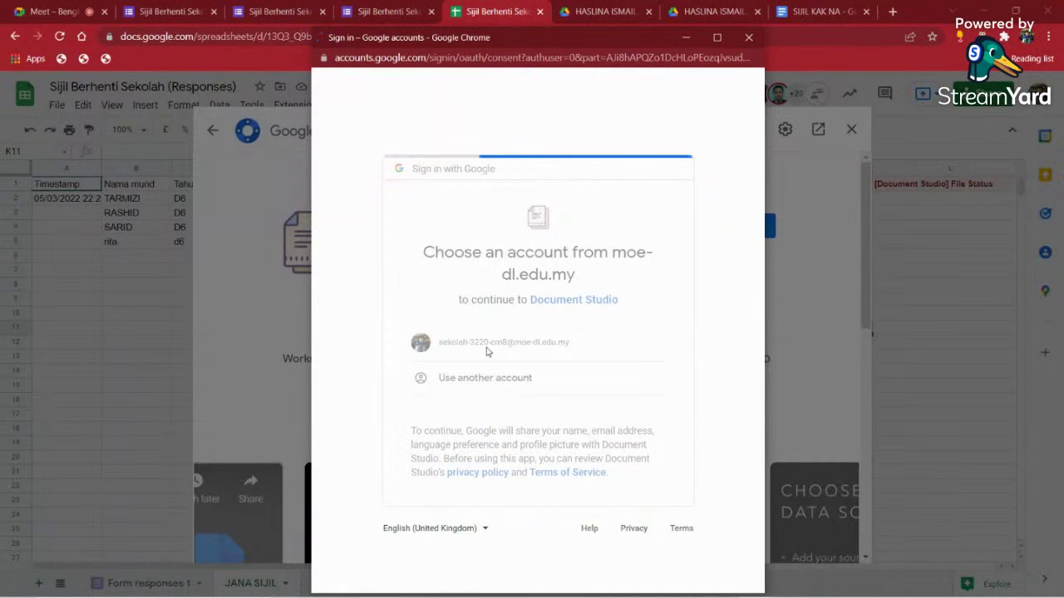
scroll(617, 368, "down", 10)
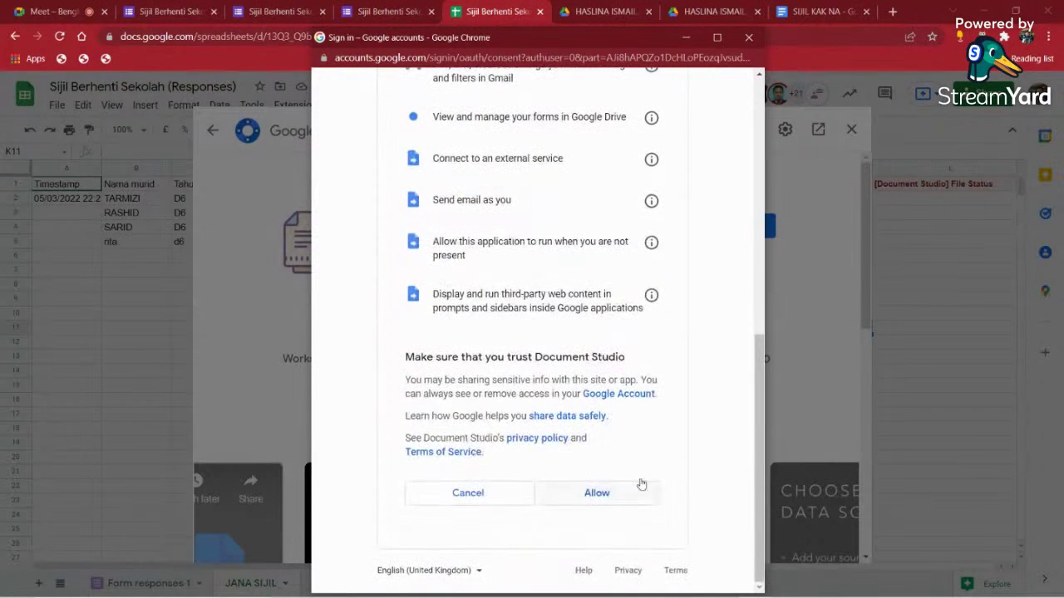
left_click(600, 492)
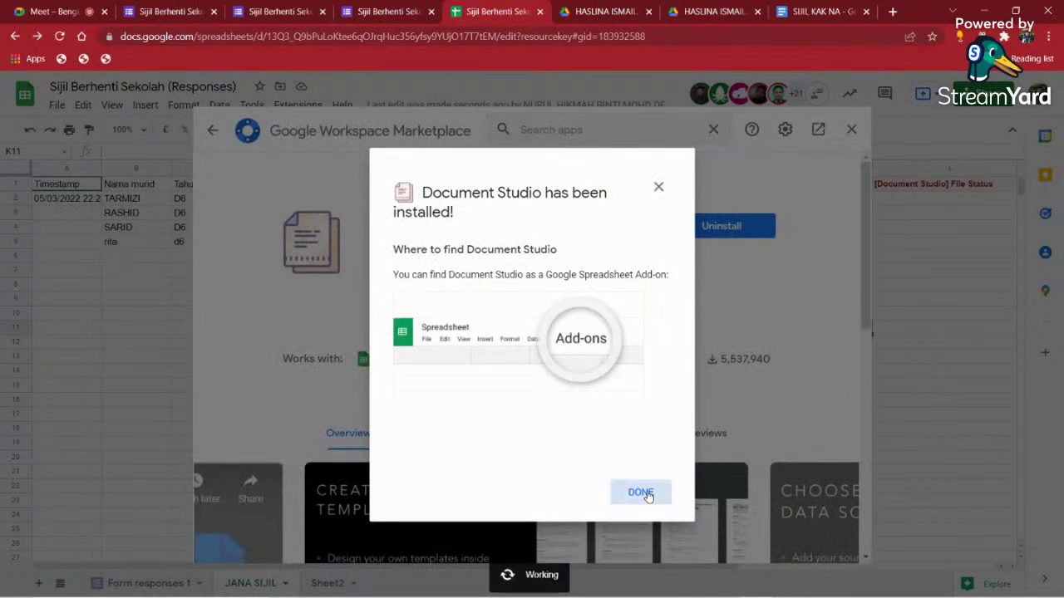
left_click(648, 494)
left_click(851, 129)
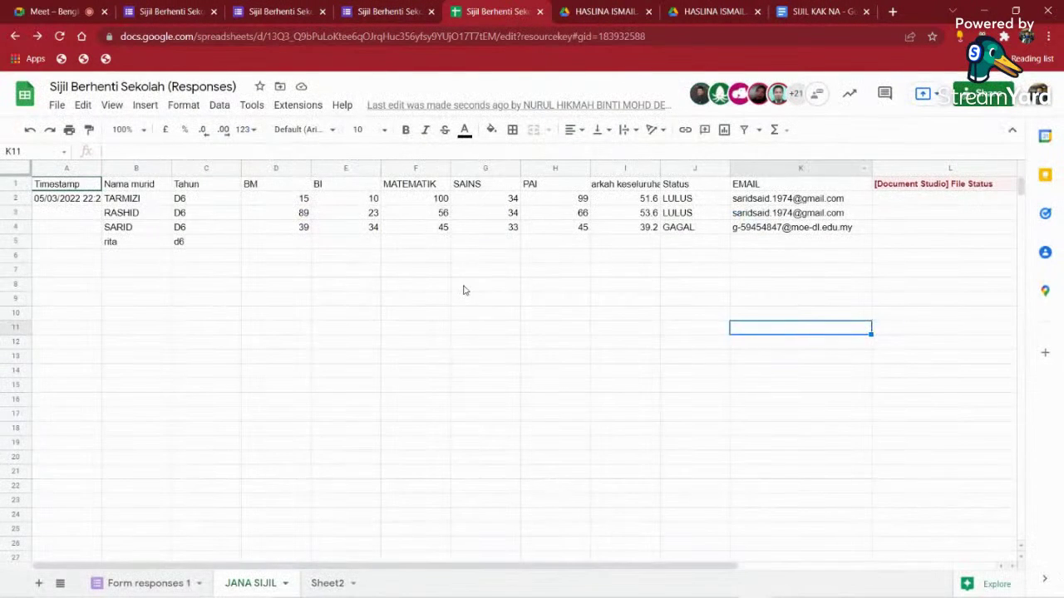
- Launch Document Studio, enable Merge in a Single Document, disable Merge on Form Submit, and run it
left_click(297, 107)
mouse_move(368, 264)
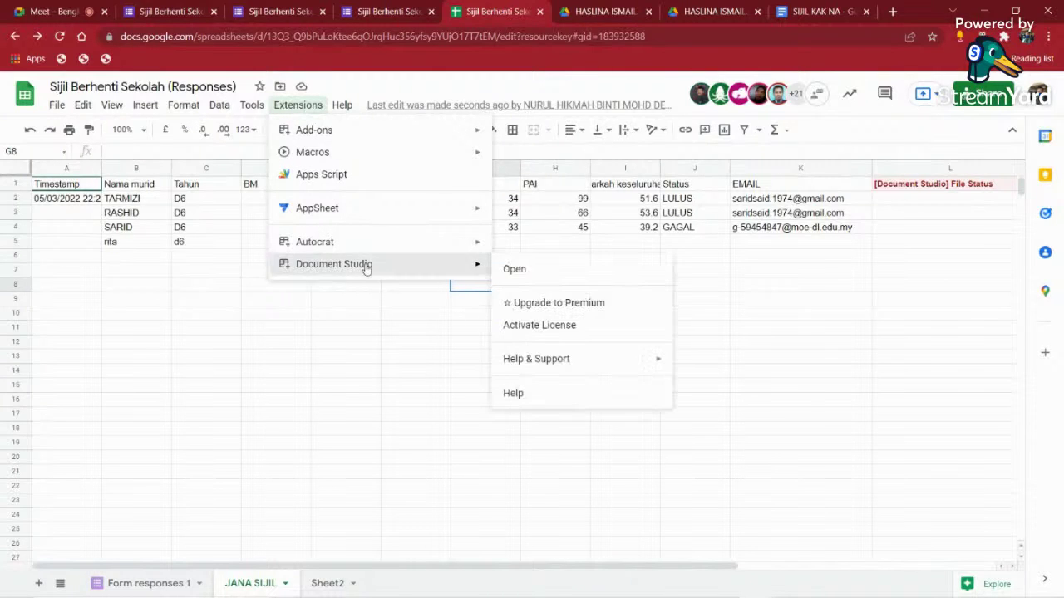
left_click(517, 269)
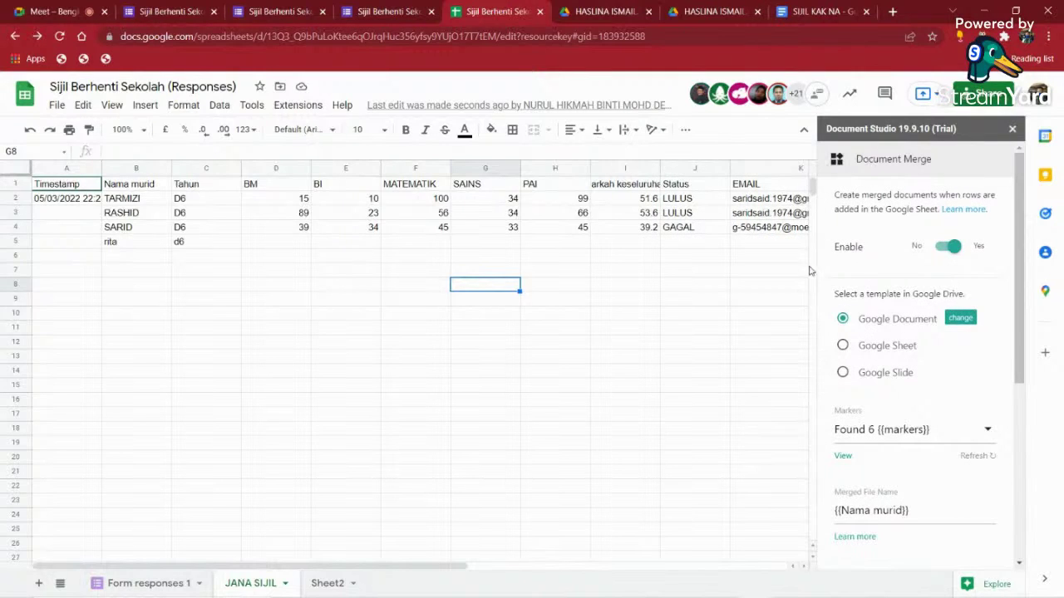
scroll(920, 332, "down", 4)
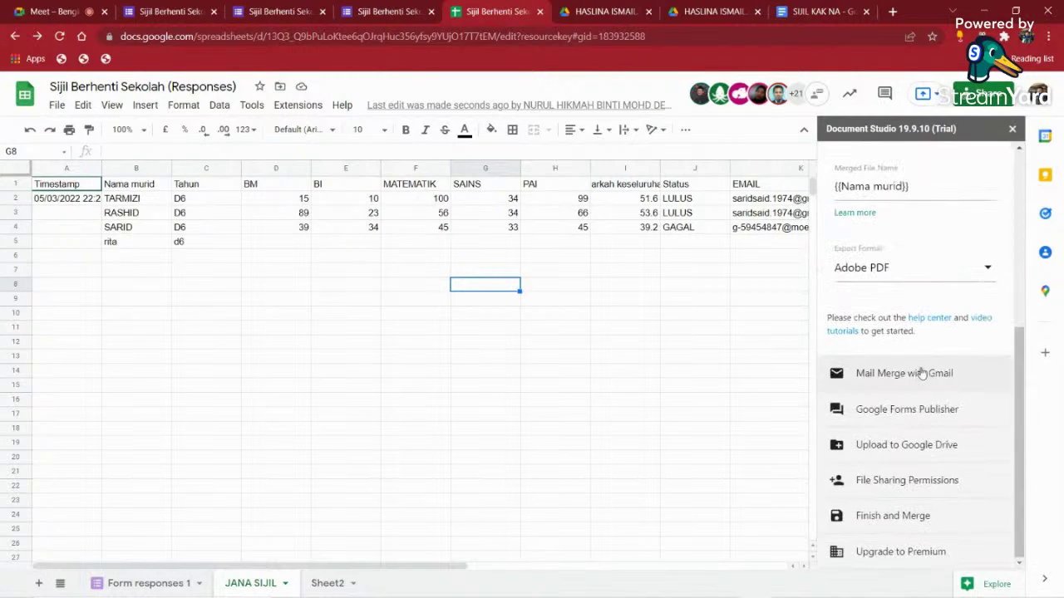
left_click(904, 519)
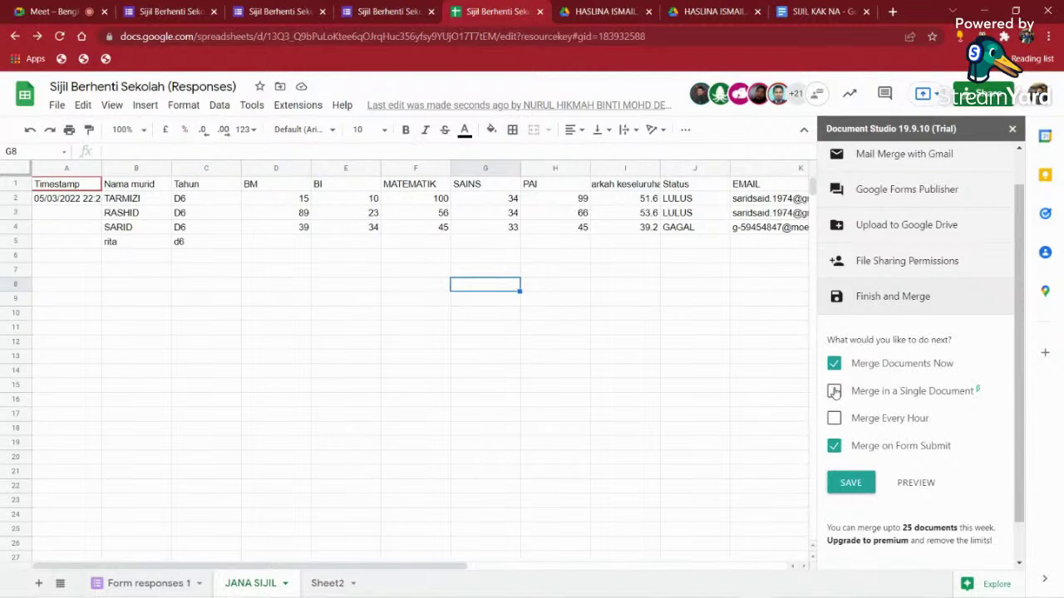
left_click(835, 392)
left_click(835, 445)
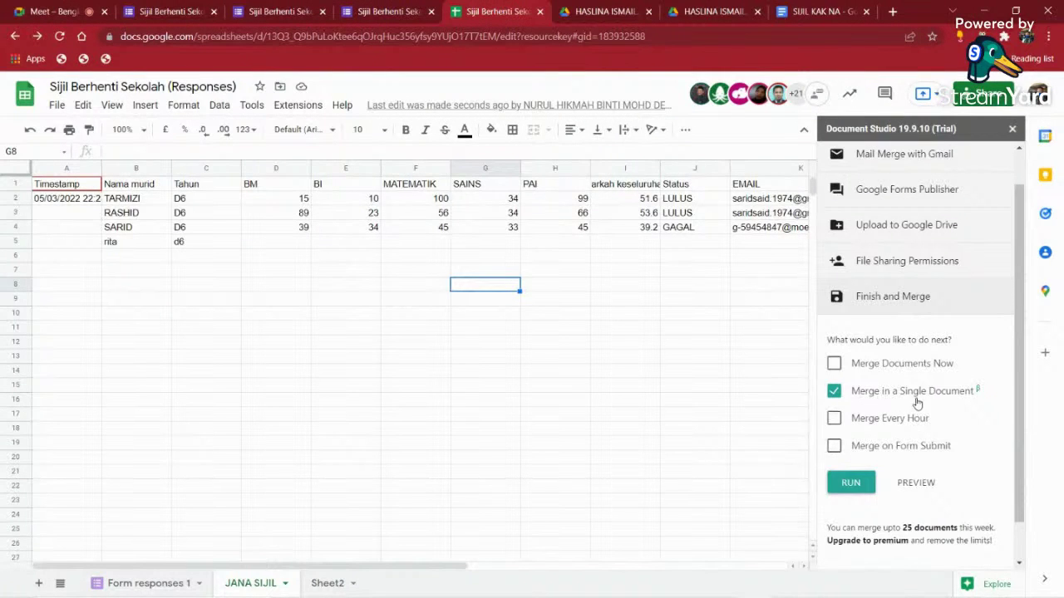
left_click(849, 482)
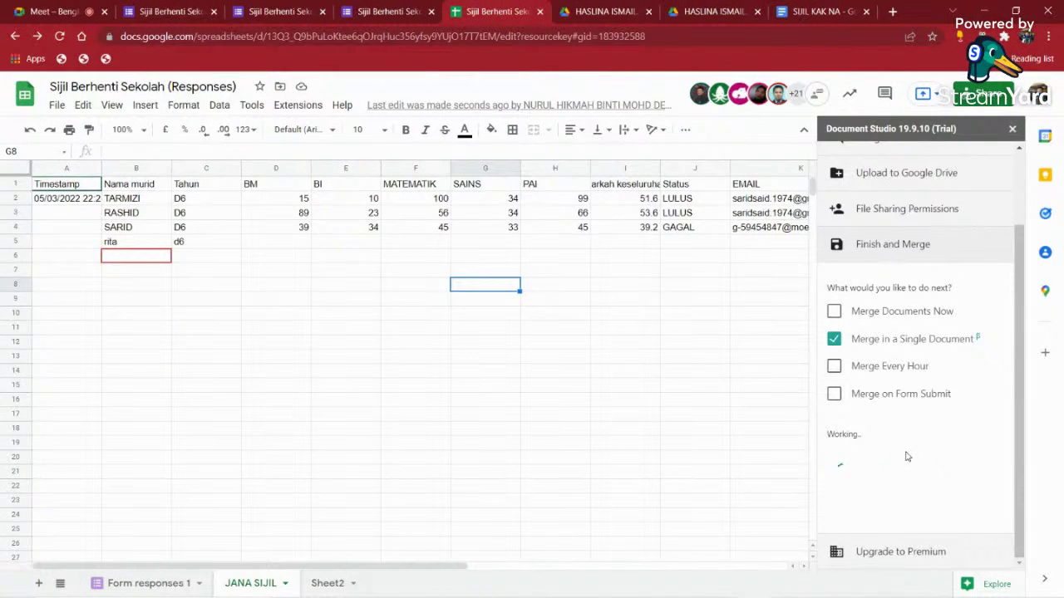
- Clear the old file links in L2:M6, then open the combined file after 4 rows merge
left_click_drag(463, 557, 735, 549)
mouse_move(494, 218)
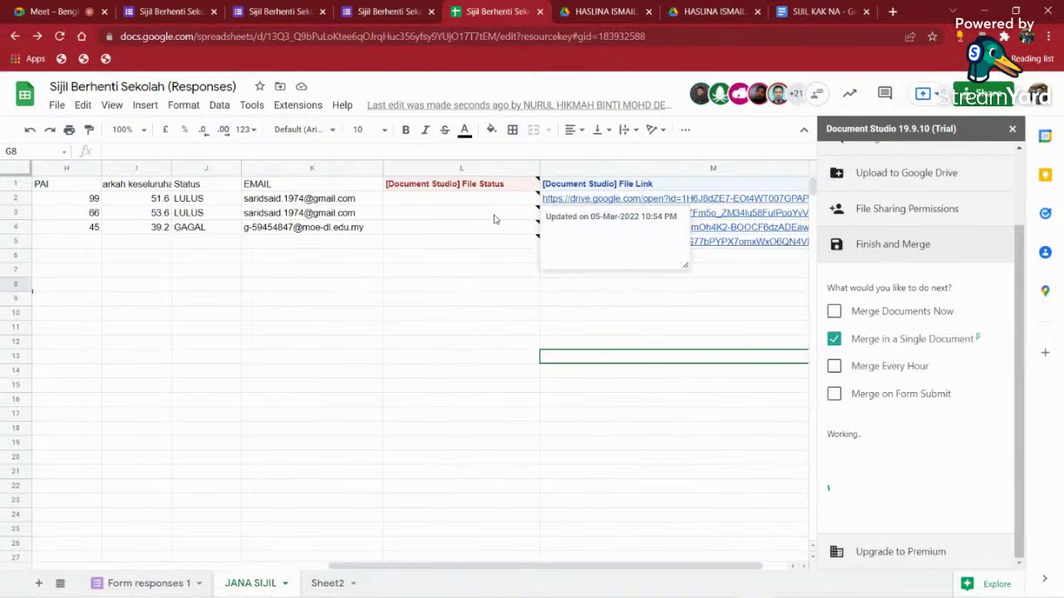
left_click(503, 356)
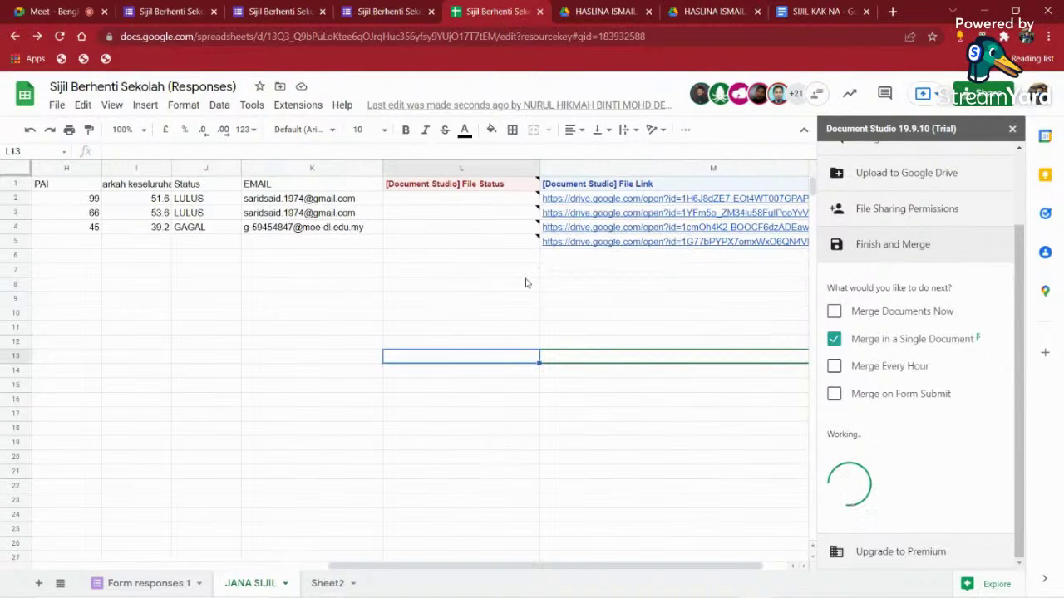
left_click_drag(528, 200, 633, 259)
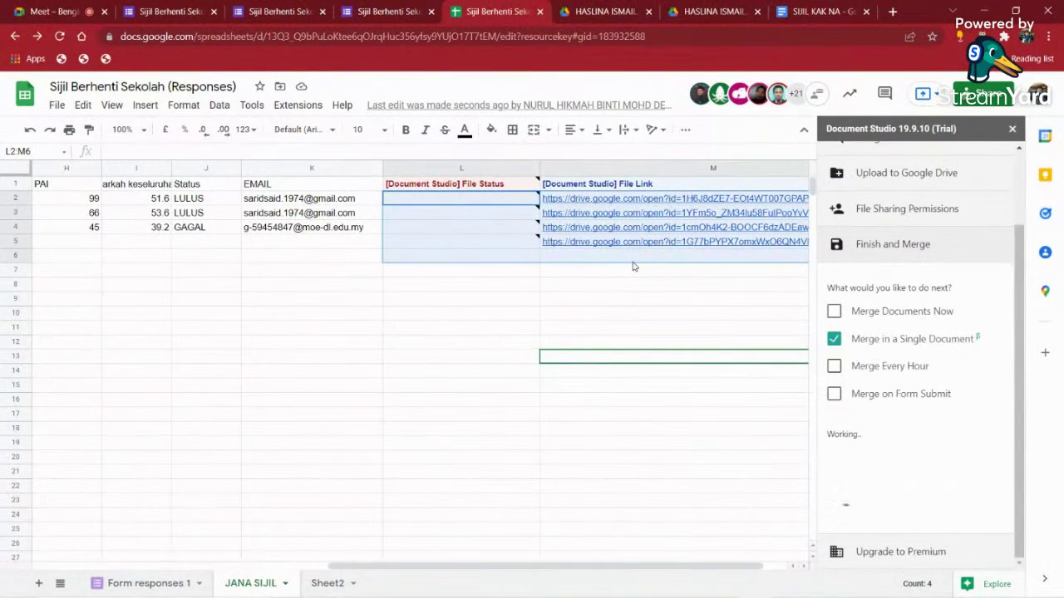
key("Delete")
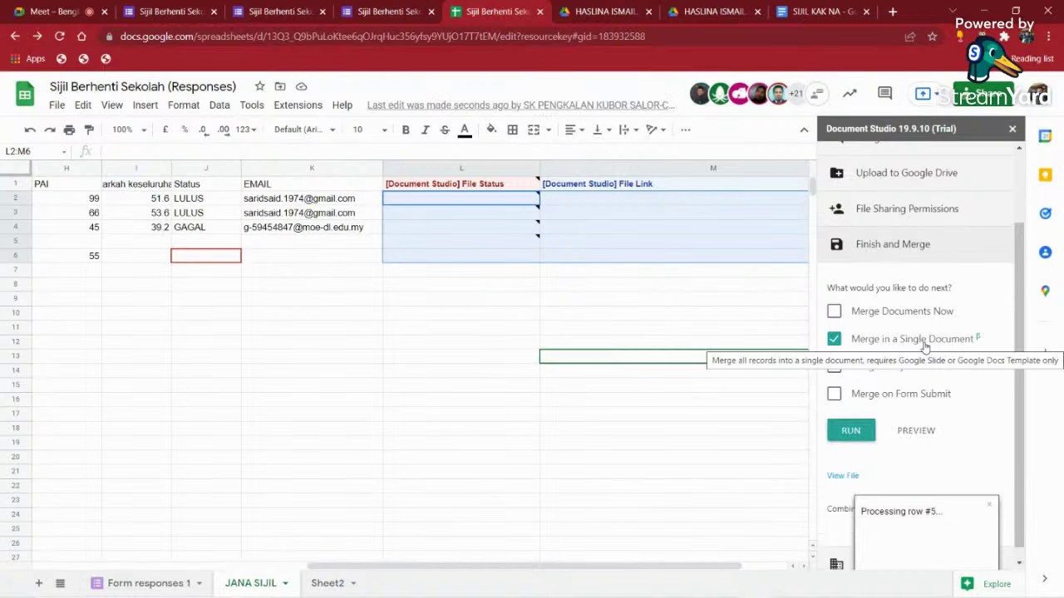
left_click(843, 463)
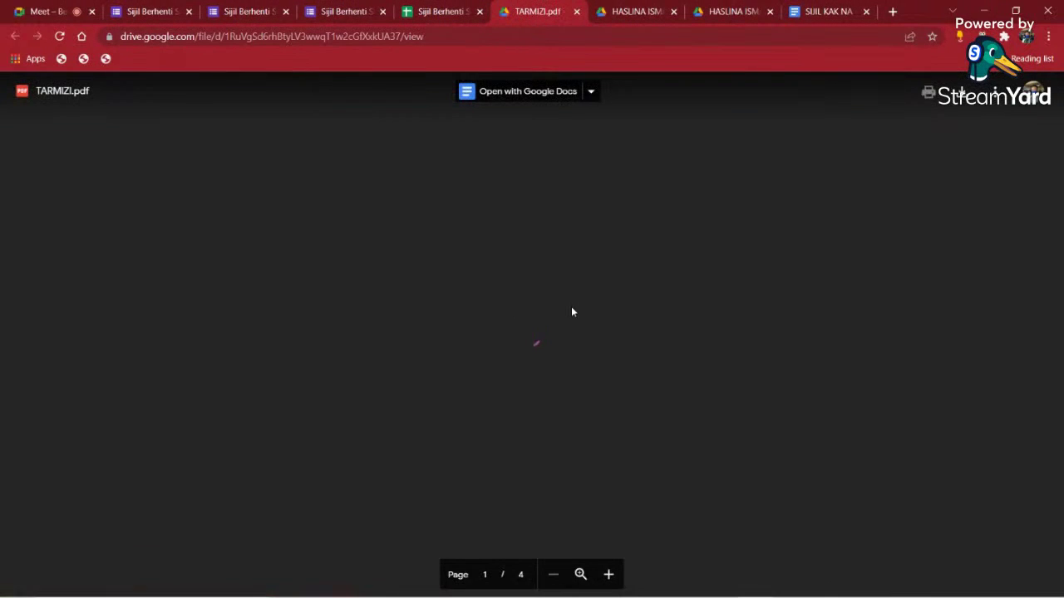
- Check all four certificate pages, one student per page, then close the PDF
scroll(541, 316, "down", 1)
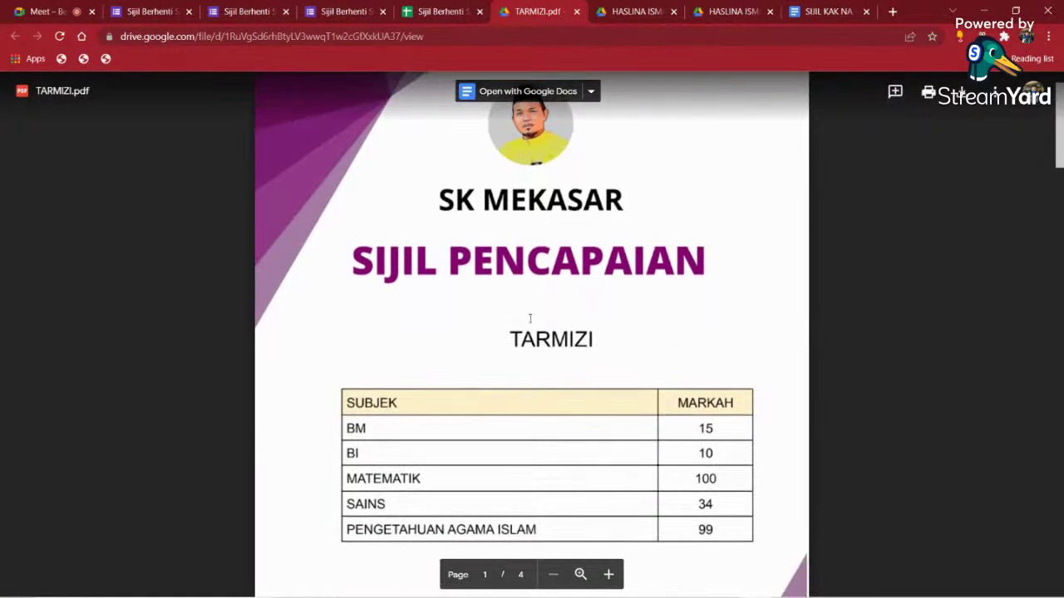
scroll(529, 318, "down", 12)
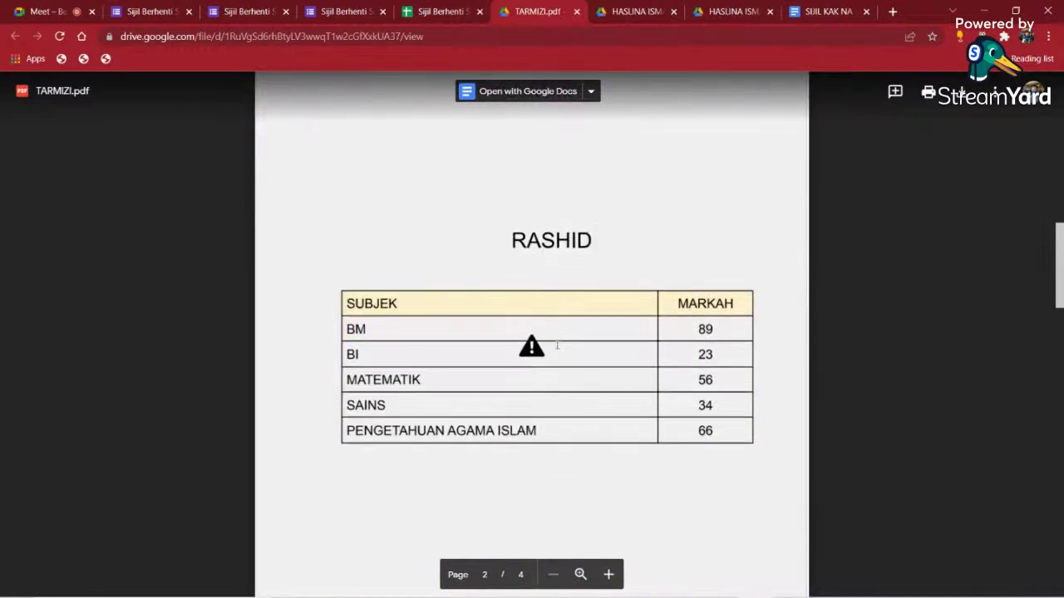
scroll(557, 346, "down", 20)
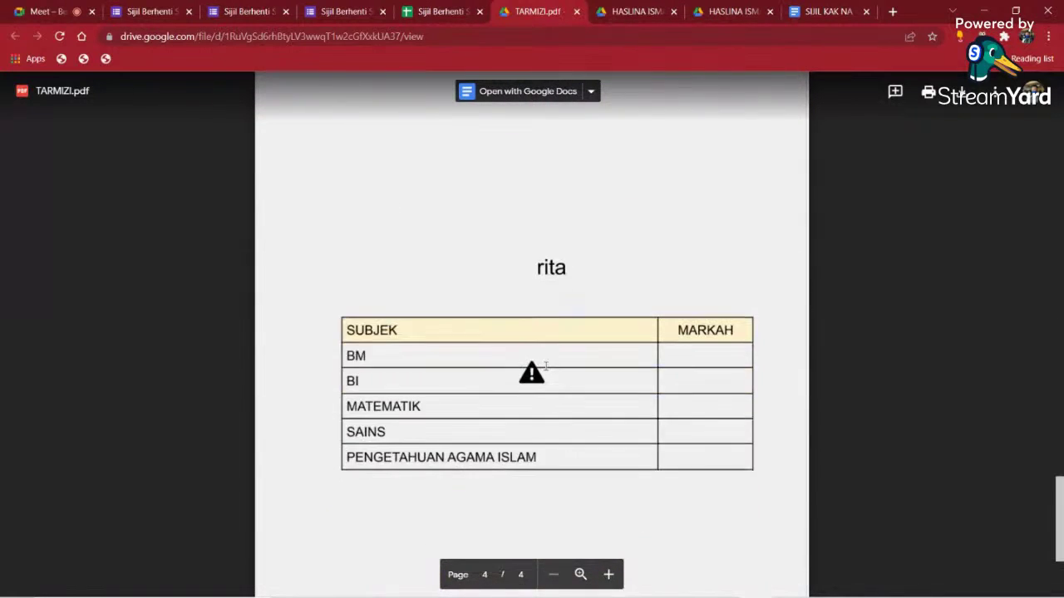
scroll(546, 365, "down", 3)
scroll(544, 369, "up", 12)
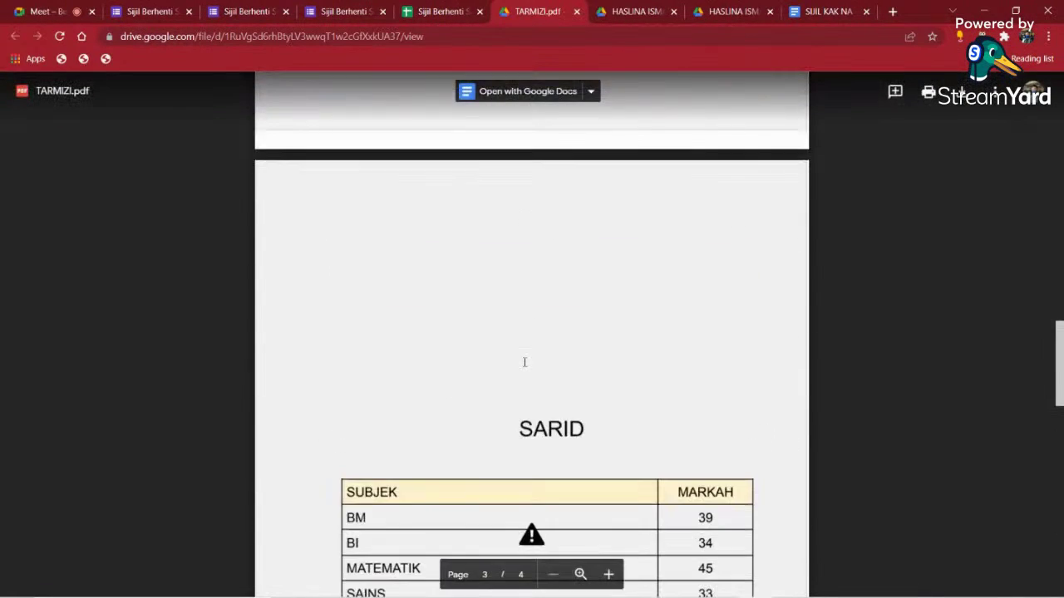
scroll(524, 362, "up", 20)
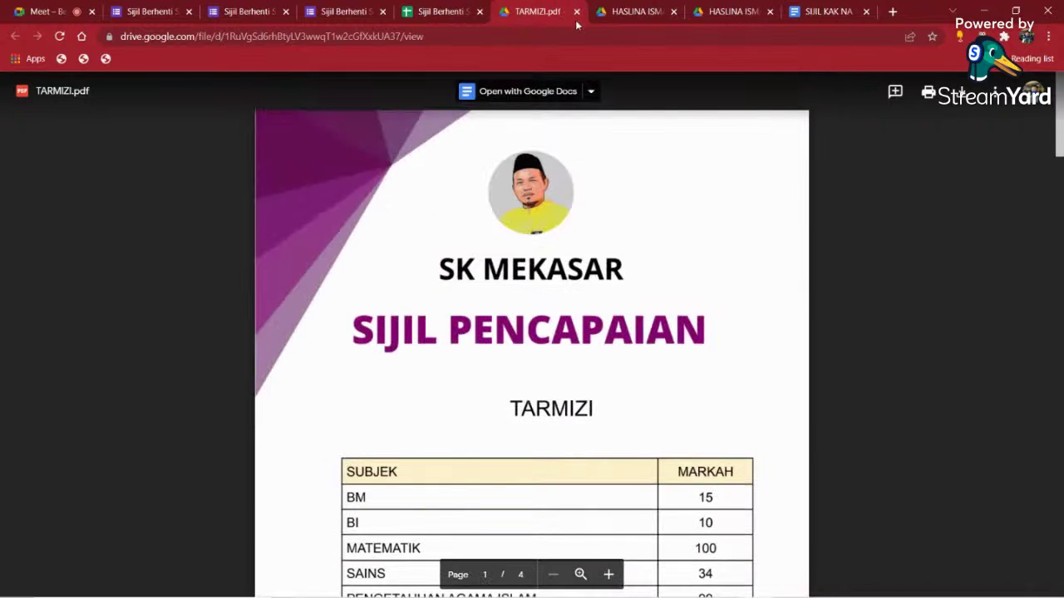
left_click(576, 11)
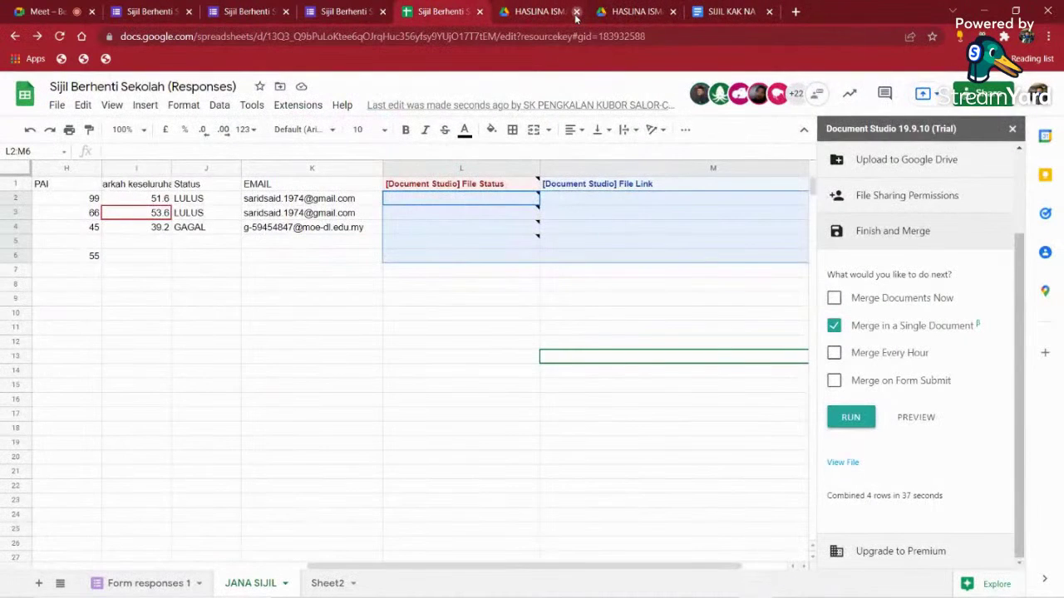
- Close both leftover Drive tabs and the Document Studio panel
left_click(576, 12)
left_click(576, 11)
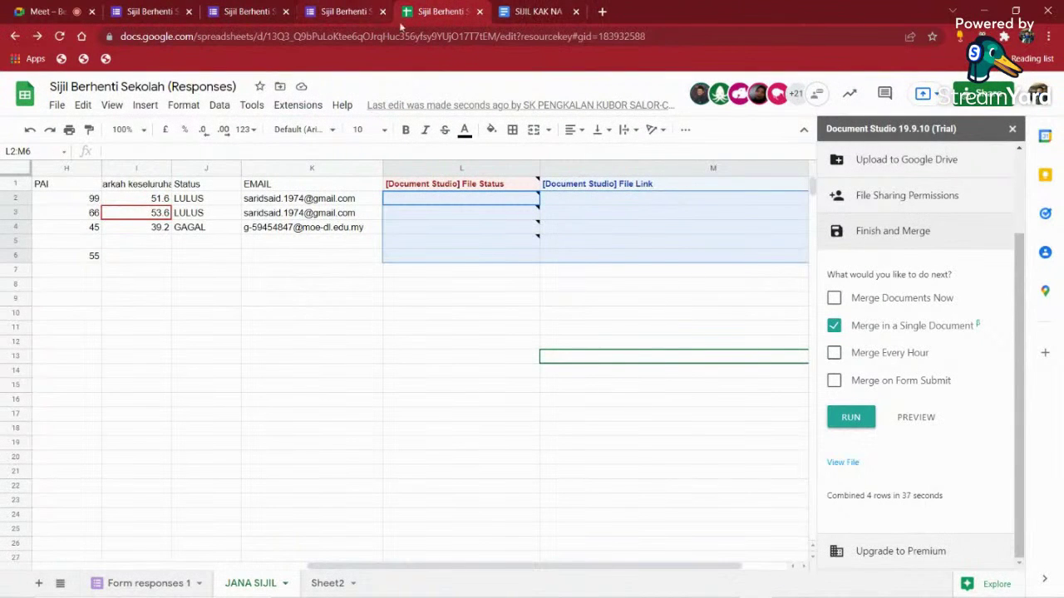
left_click(1013, 128)
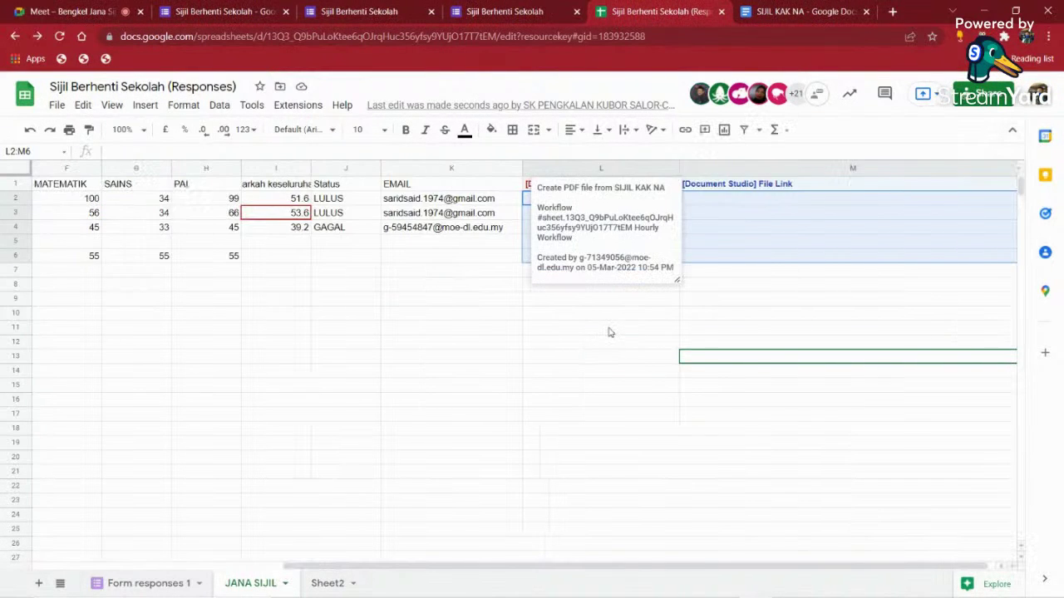
left_click(610, 330)
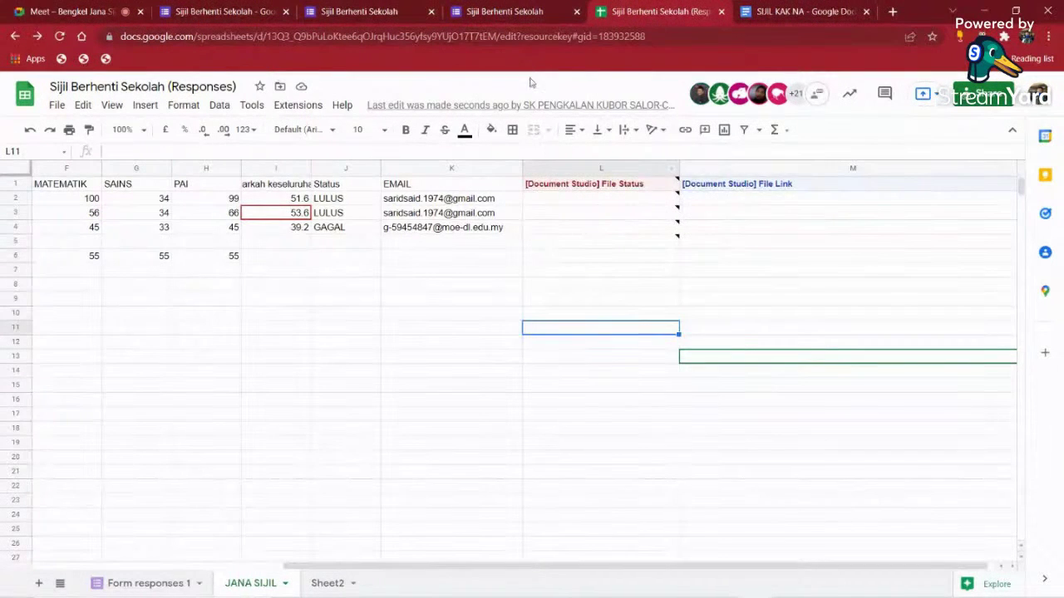
- Close the three Google Forms tabs and return to the Meet call
left_click(515, 10)
left_click(386, 11)
left_click(275, 12)
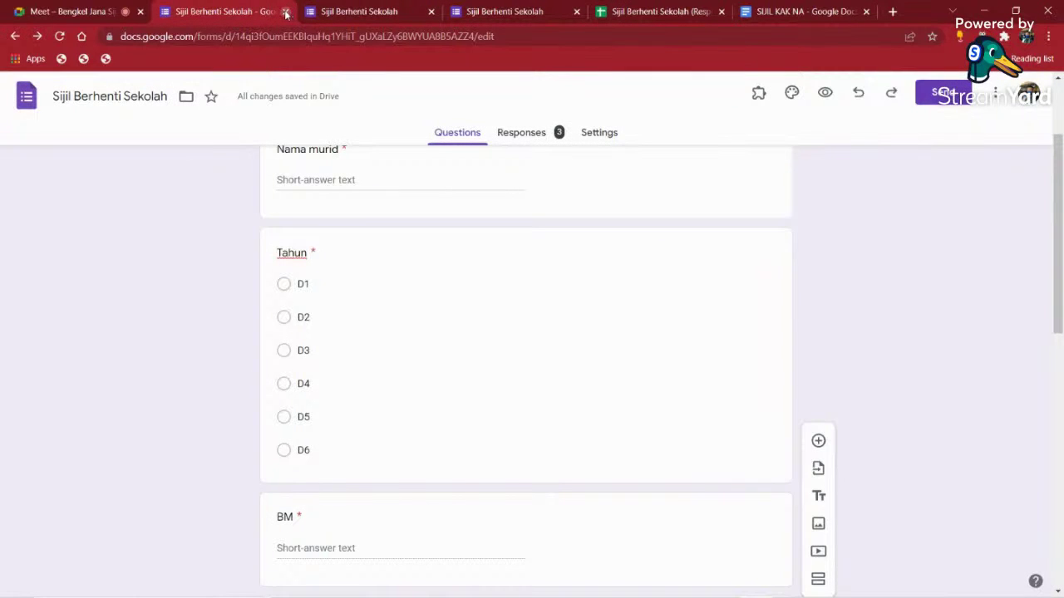
left_click(285, 11)
left_click(285, 11)
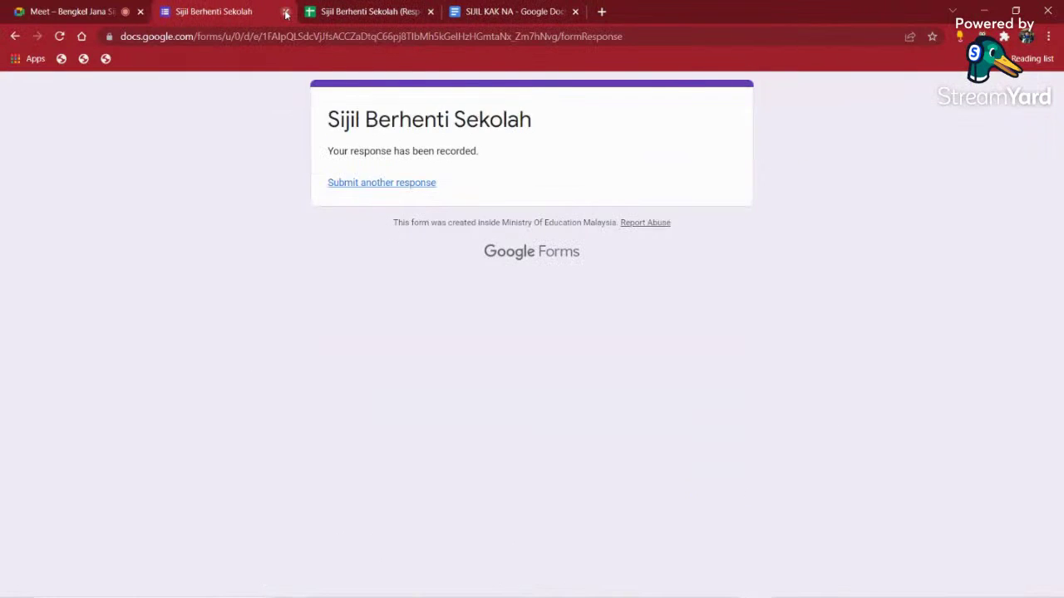
left_click(286, 12)
left_click(80, 11)
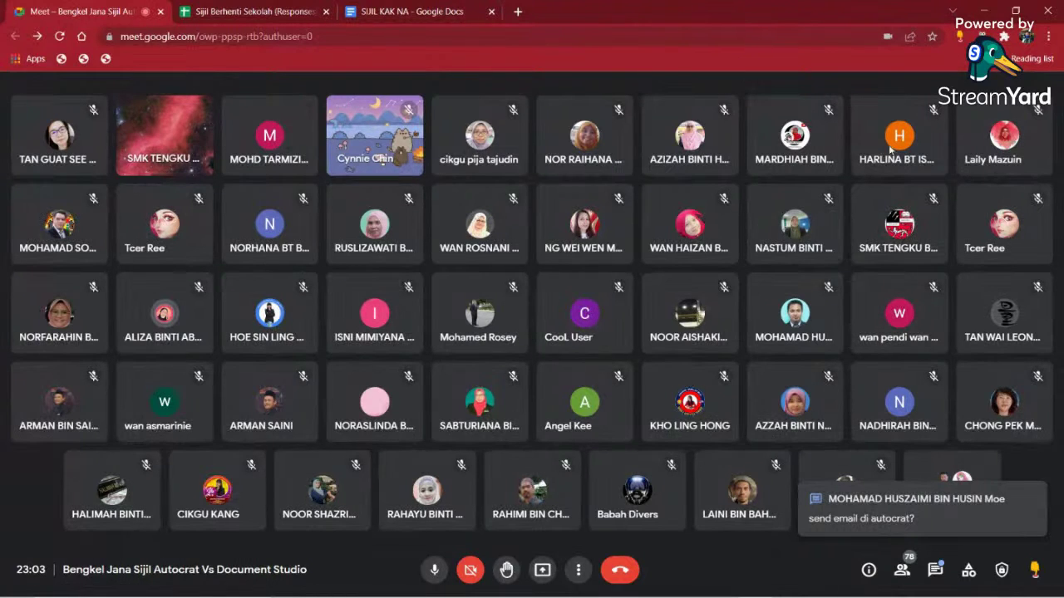
- Return from the Meet call to the JANA SIJIL sheet of the certificate responses spreadsheet
left_click(291, 10)
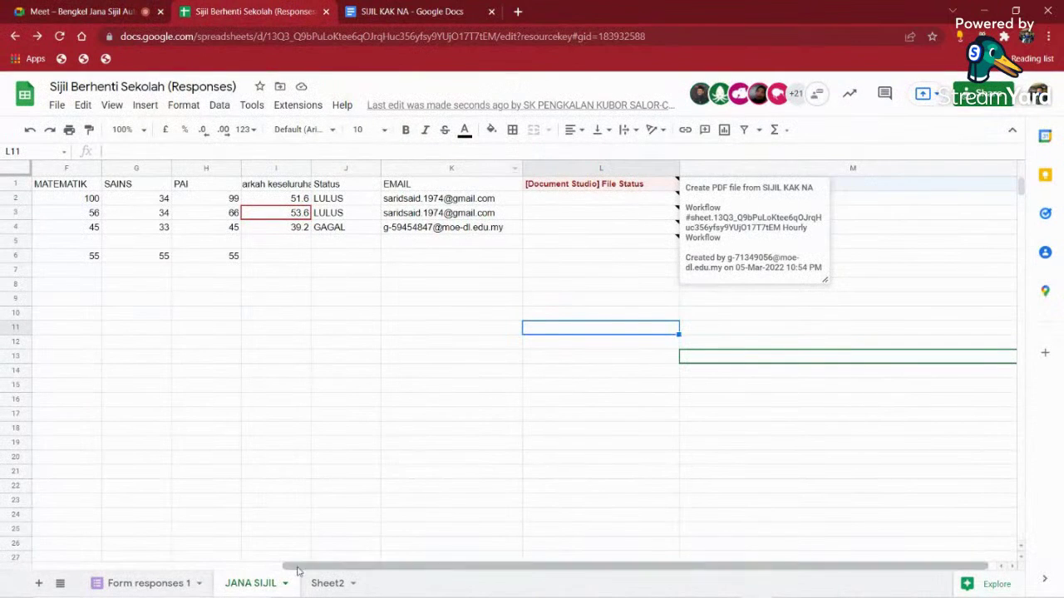
- Make a copy of the SIJIL KAK NA template document and close the original
left_click(145, 583)
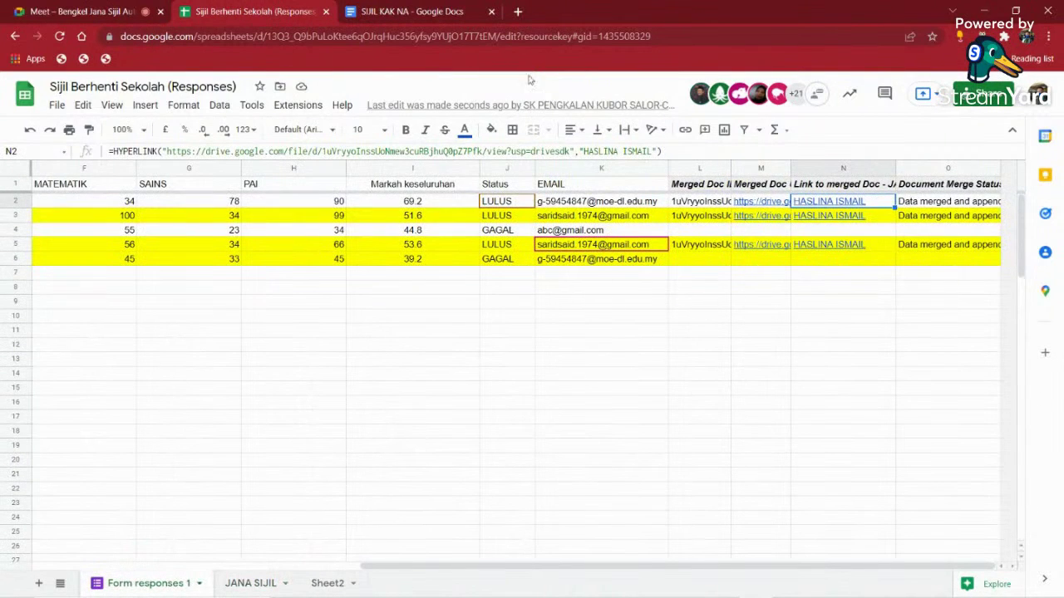
left_click(433, 15)
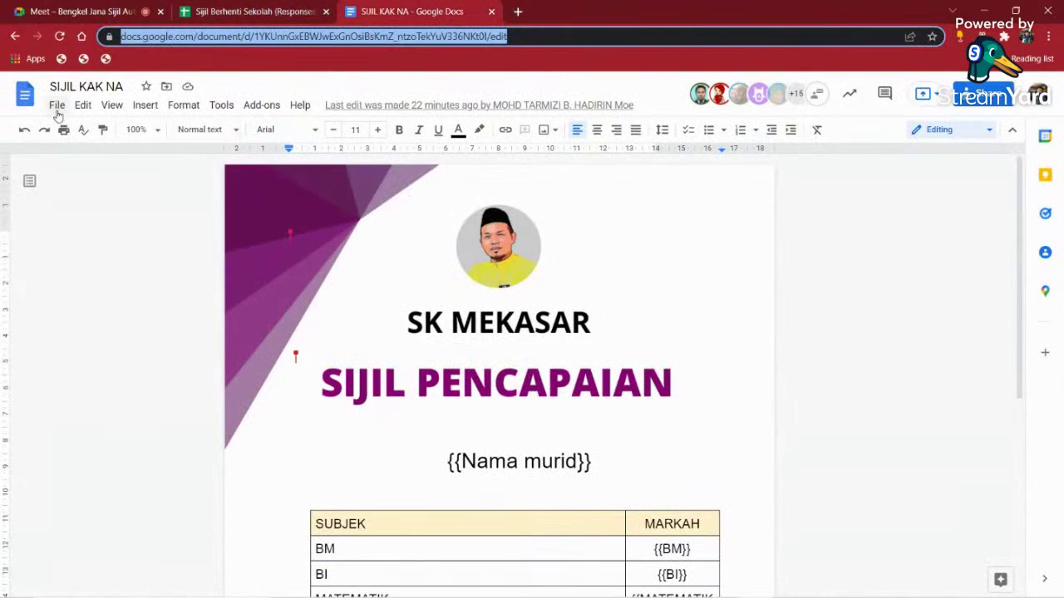
left_click(56, 104)
left_click(112, 230)
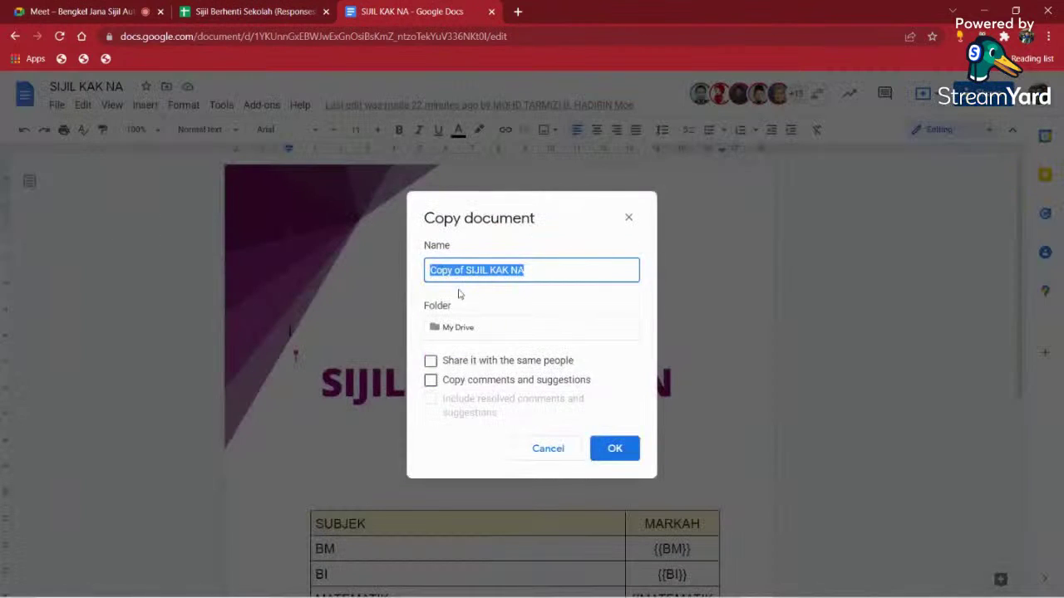
left_click(604, 446)
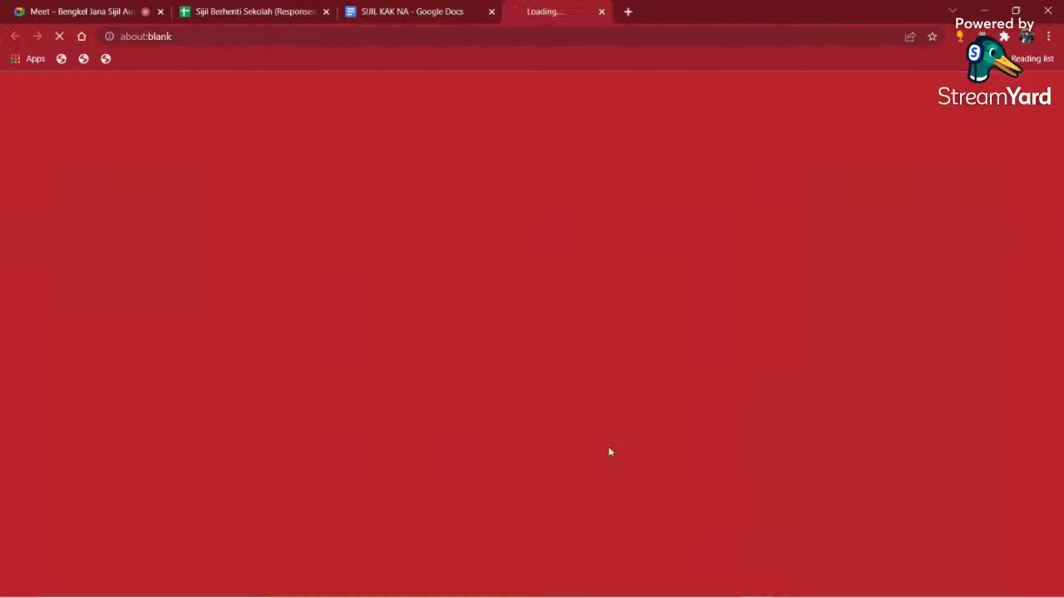
left_click(419, 11)
scroll(554, 404, "down", 3)
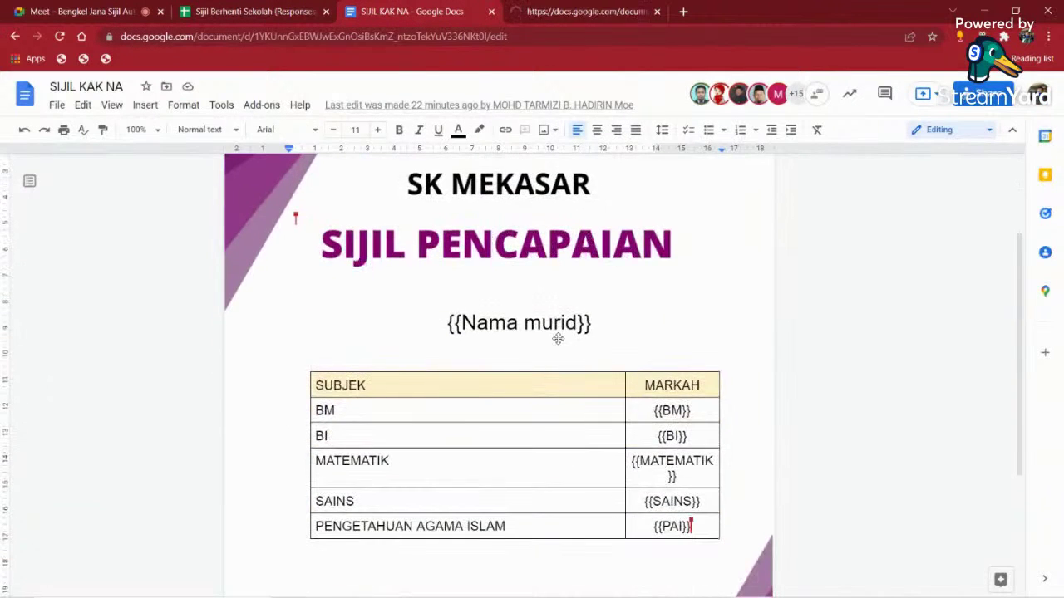
left_click(491, 12)
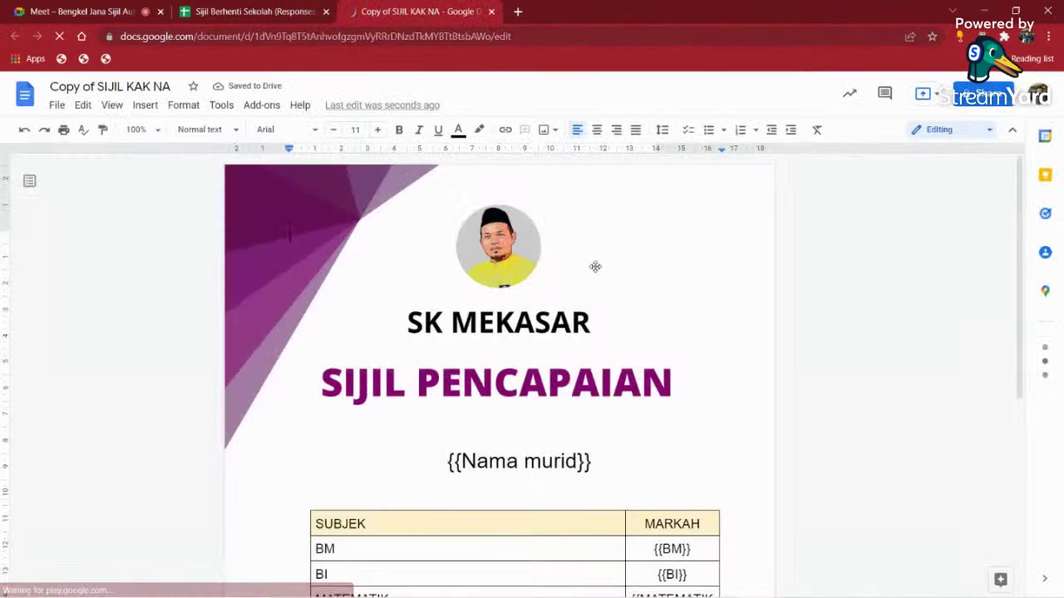
- Search the template copy for {{ in Find and replace, matching all six placeholders, then return to Meet
left_click(490, 461)
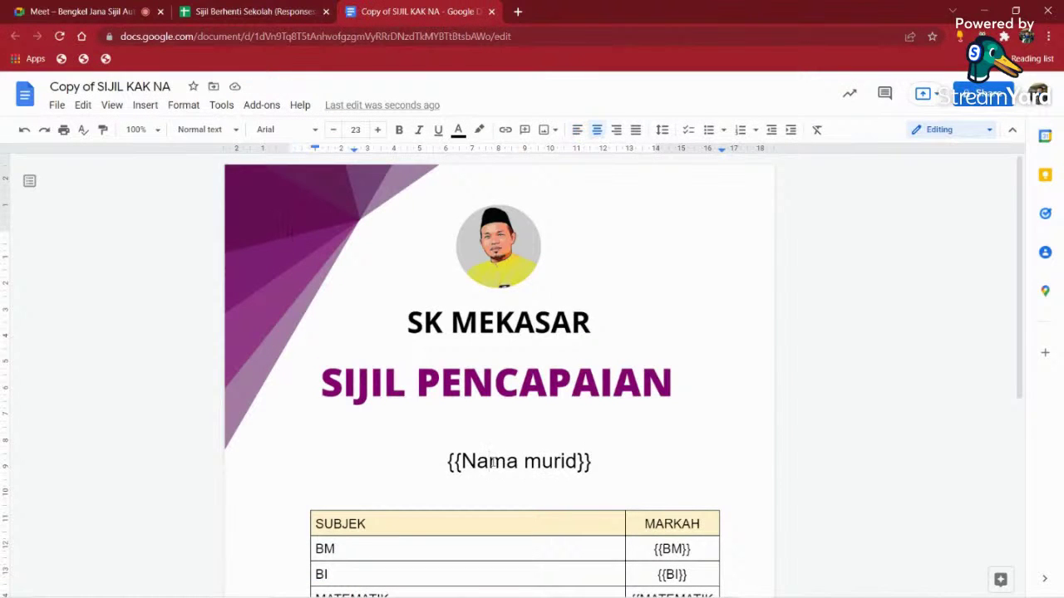
key("ctrl+f")
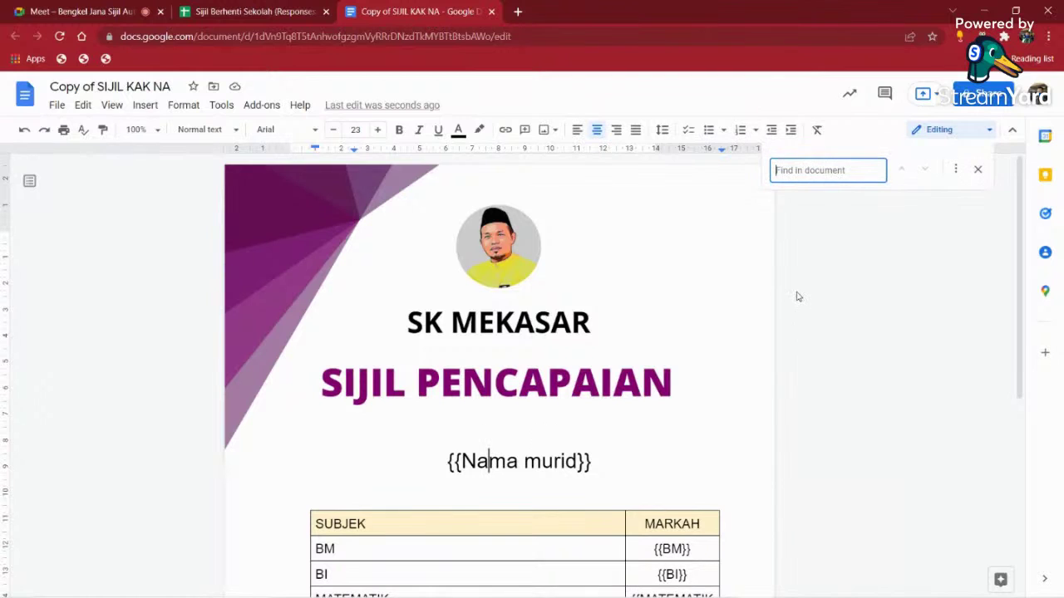
type("{{")
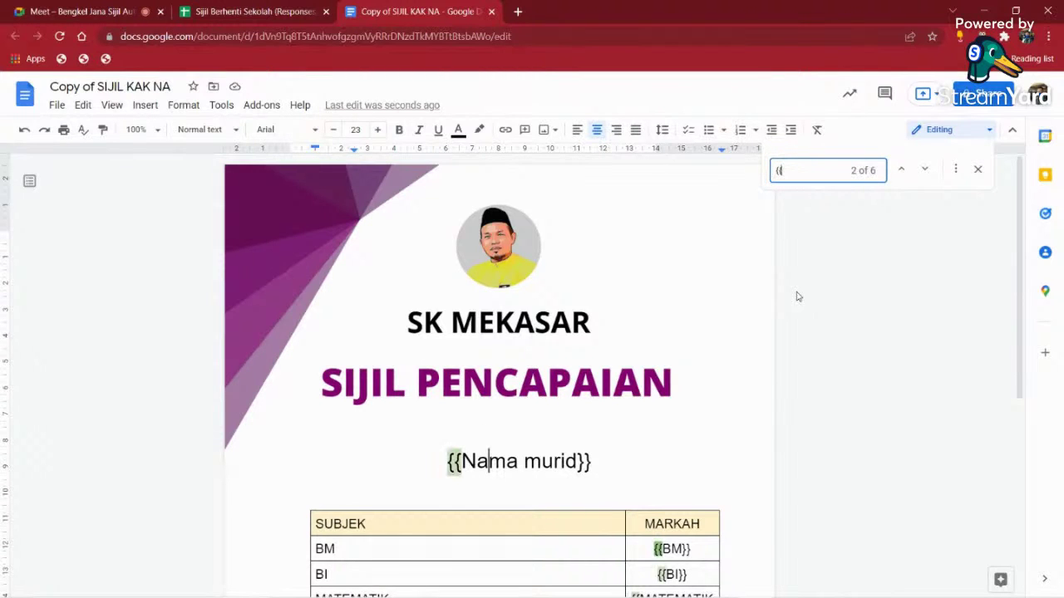
left_click(955, 170)
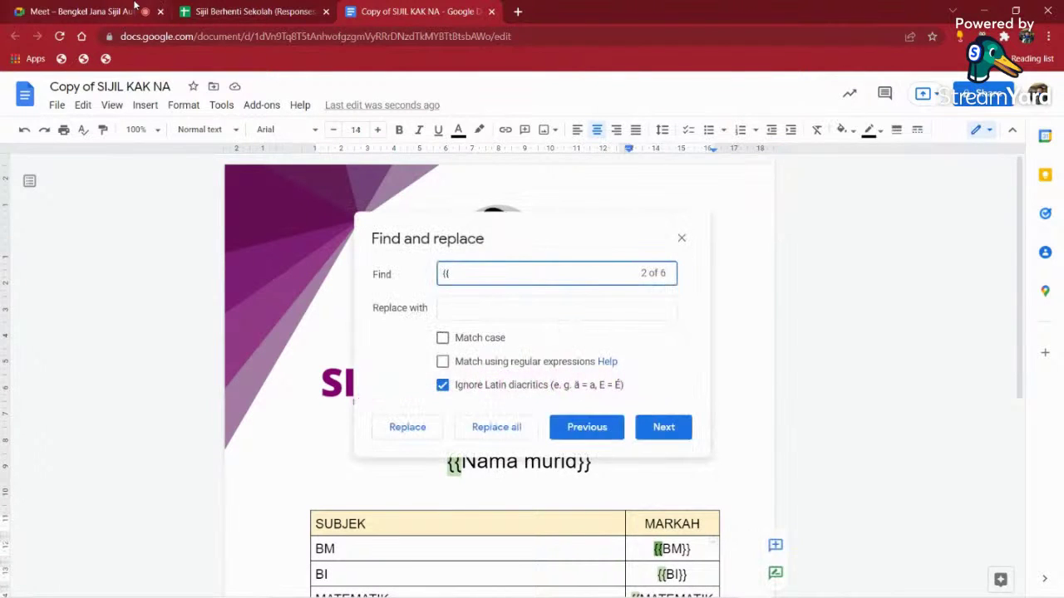
key("ctrl+1")
- Present the entire screen (Screen 1) to the Meet call, then return to the template copy
left_click(542, 570)
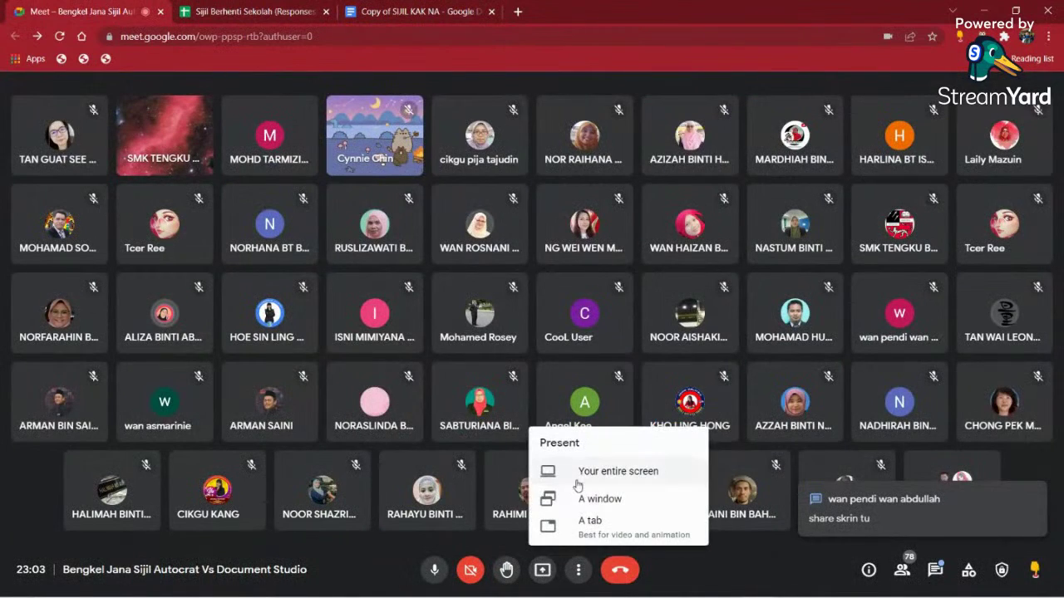
left_click(582, 471)
left_click(436, 160)
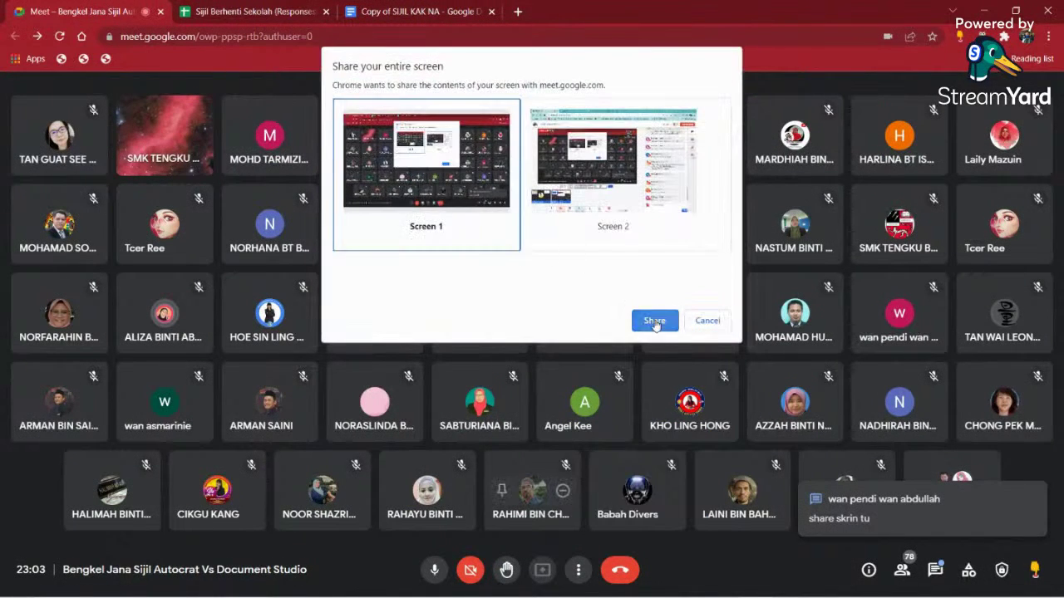
left_click(655, 321)
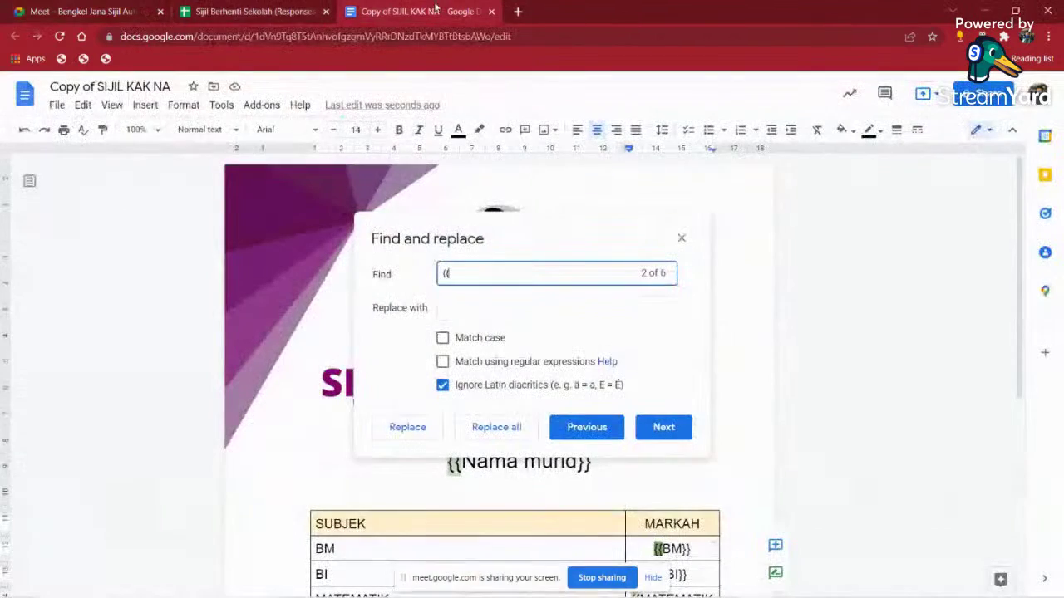
left_click(419, 12)
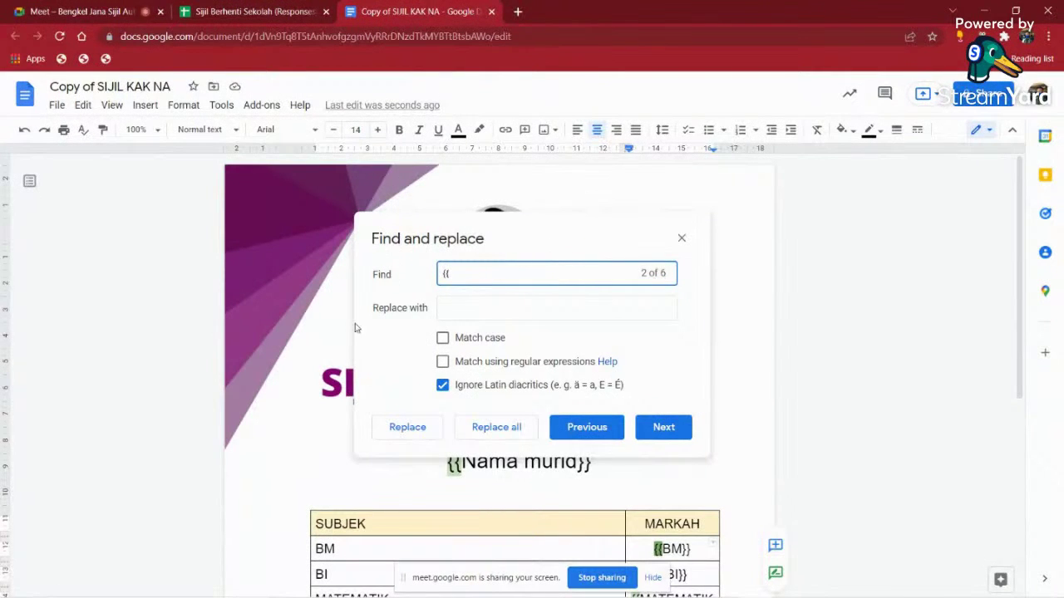
- Replace all {{ with << and all }} with >> in the template copy, then close Find and replace
left_click(453, 309)
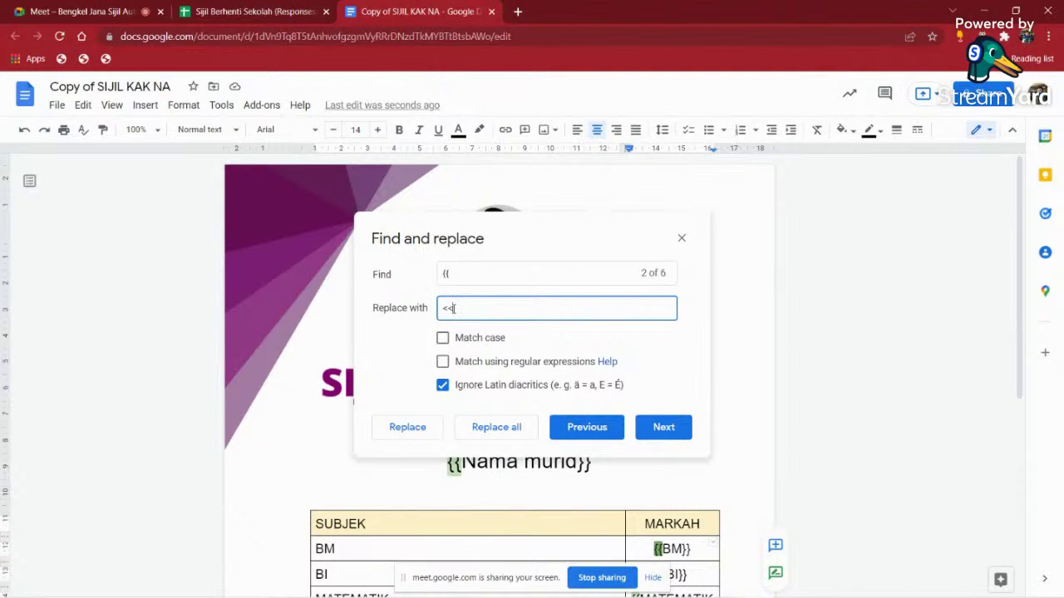
left_click(475, 429)
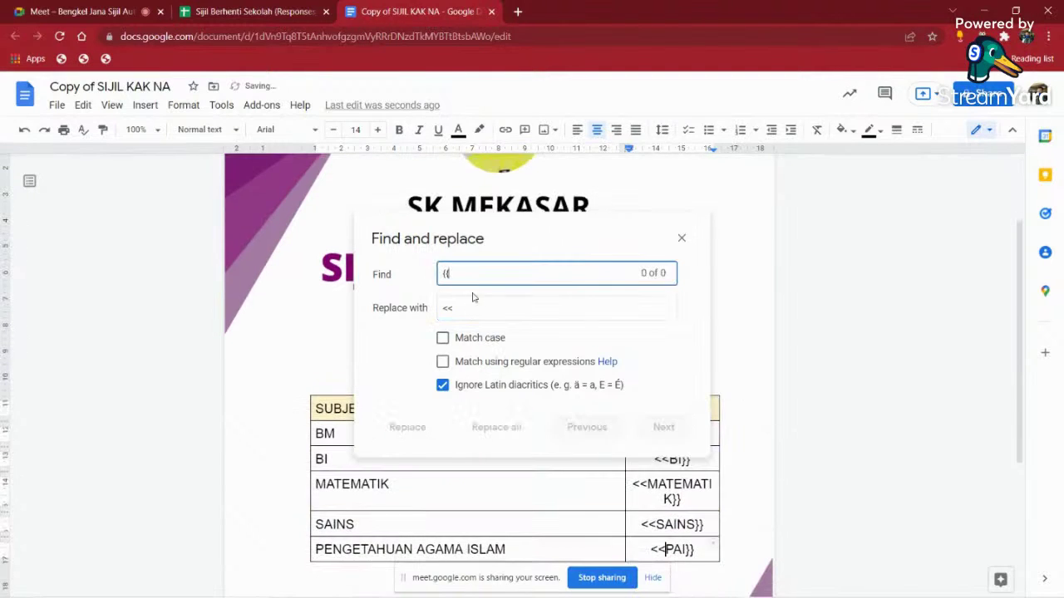
left_click_drag(463, 275, 422, 277)
key("BackSpace")
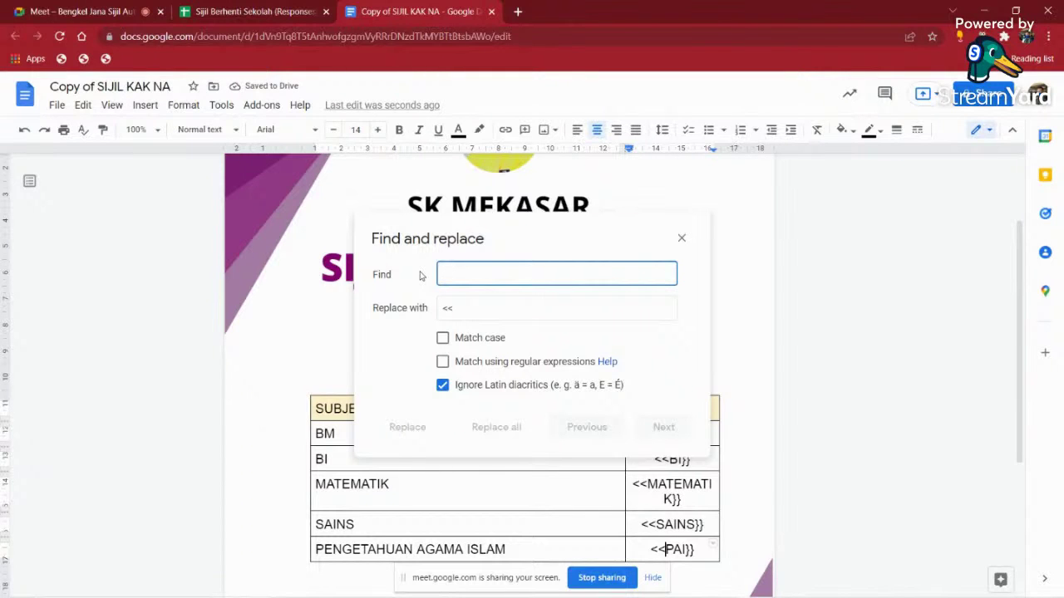
type("}}")
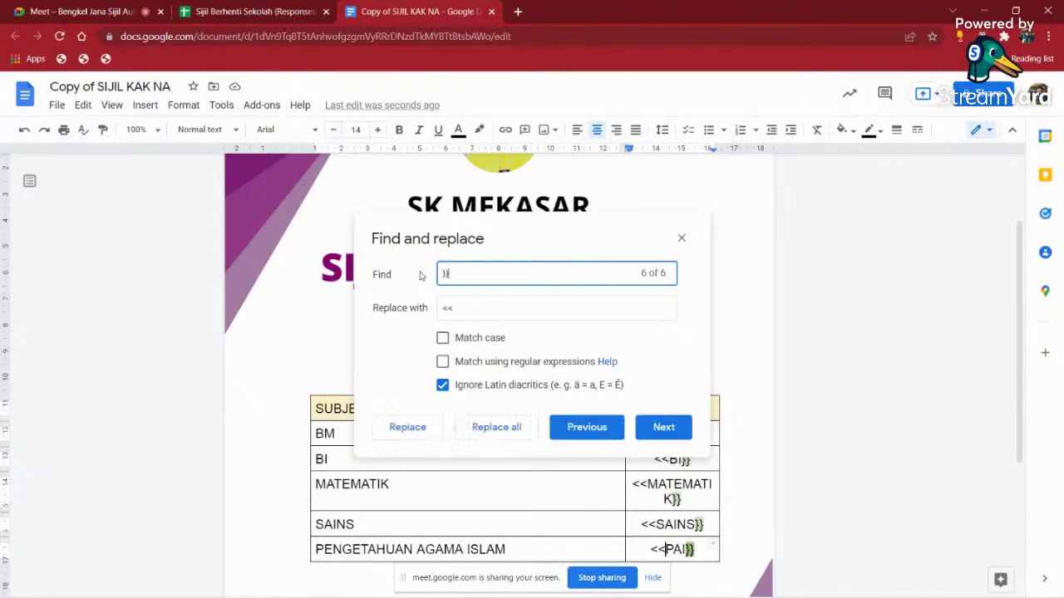
key("Tab")
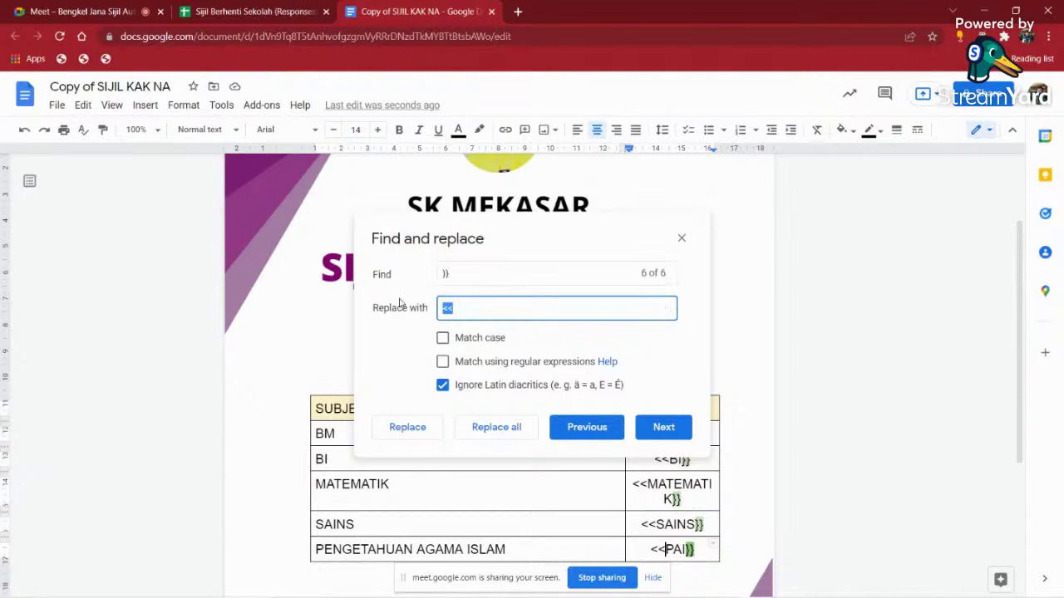
type(">>")
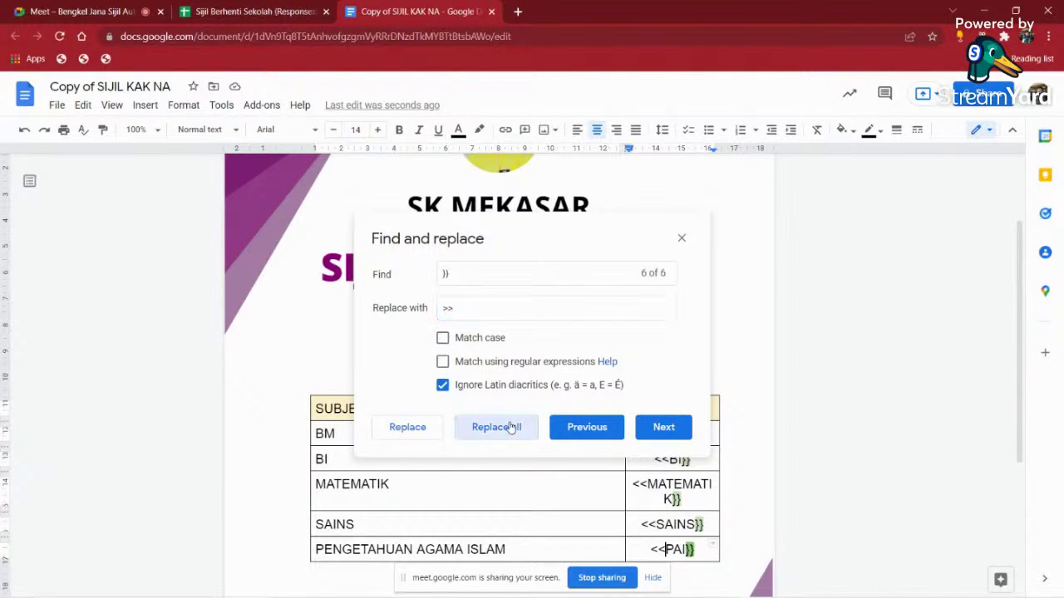
left_click(510, 427)
left_click(681, 239)
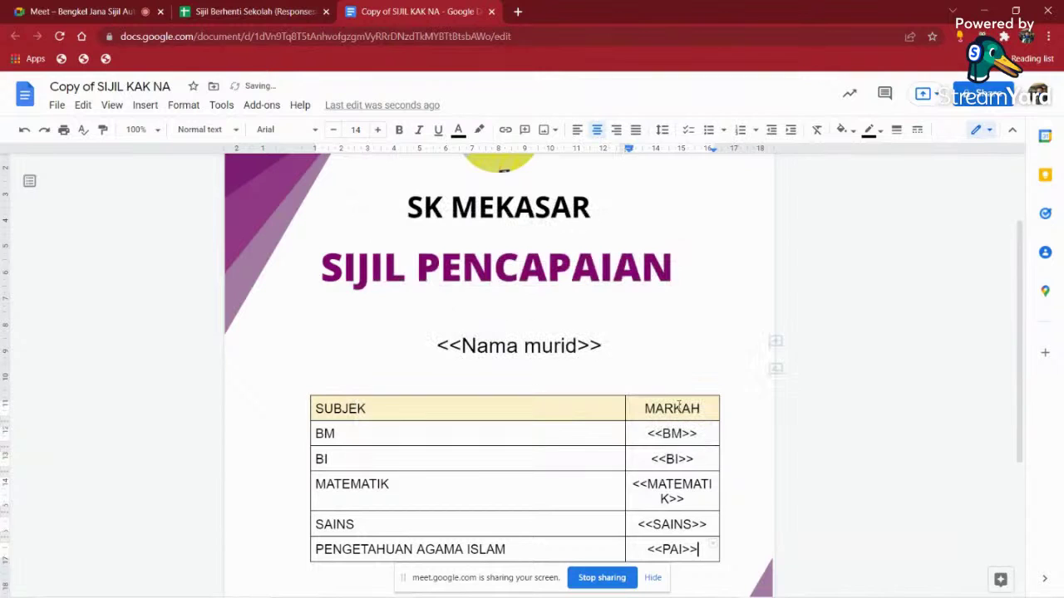
left_click(652, 576)
scroll(451, 304, "down", 2)
- Delete the old merge results in L2:O7 of the responses sheet
left_click(261, 11)
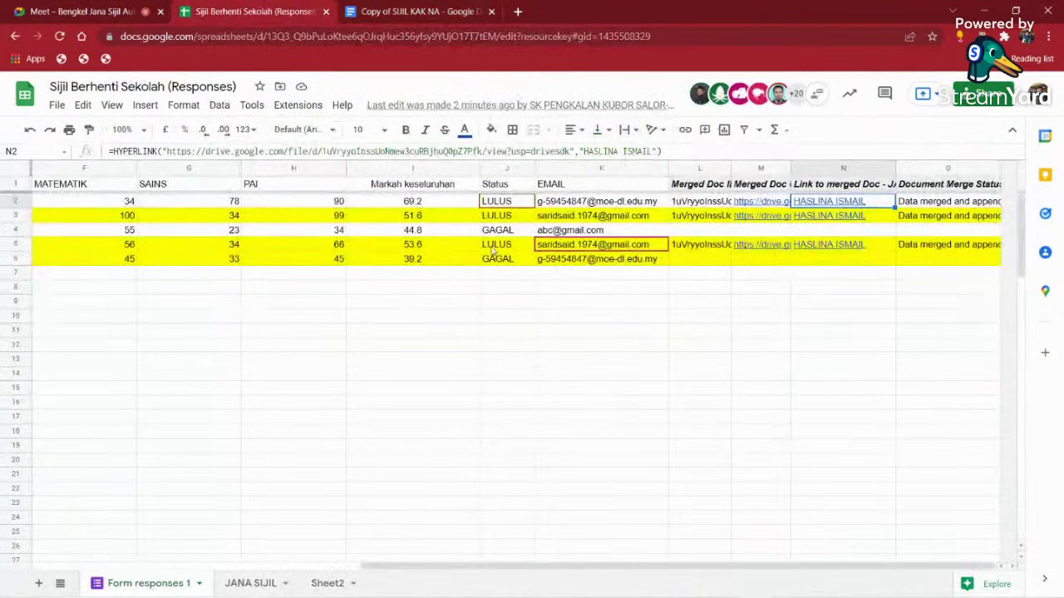
left_click(572, 317)
left_click_drag(580, 208, 582, 260)
left_click(600, 326)
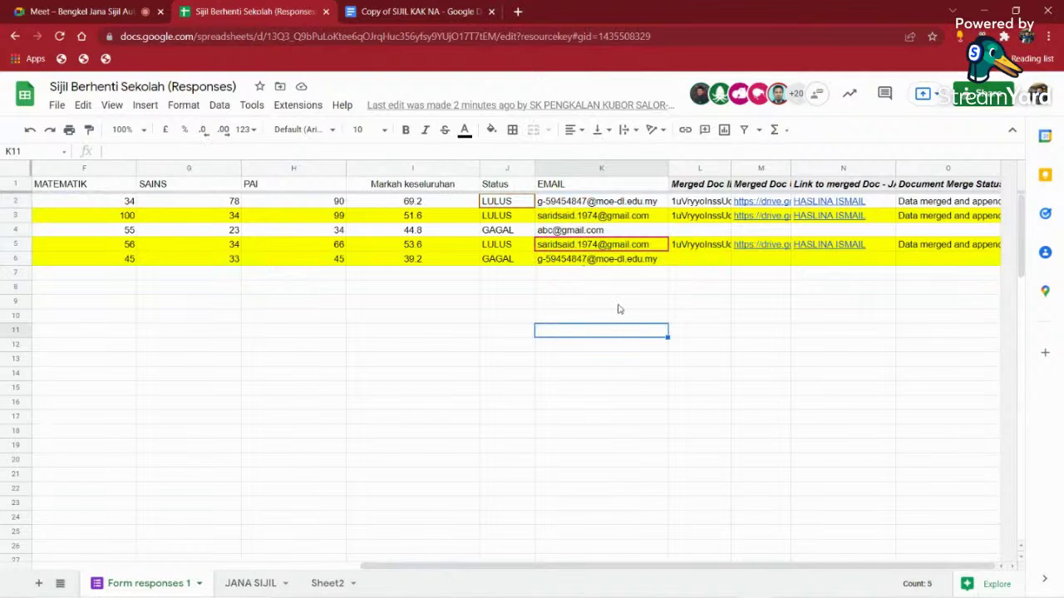
left_click_drag(709, 207, 1014, 278)
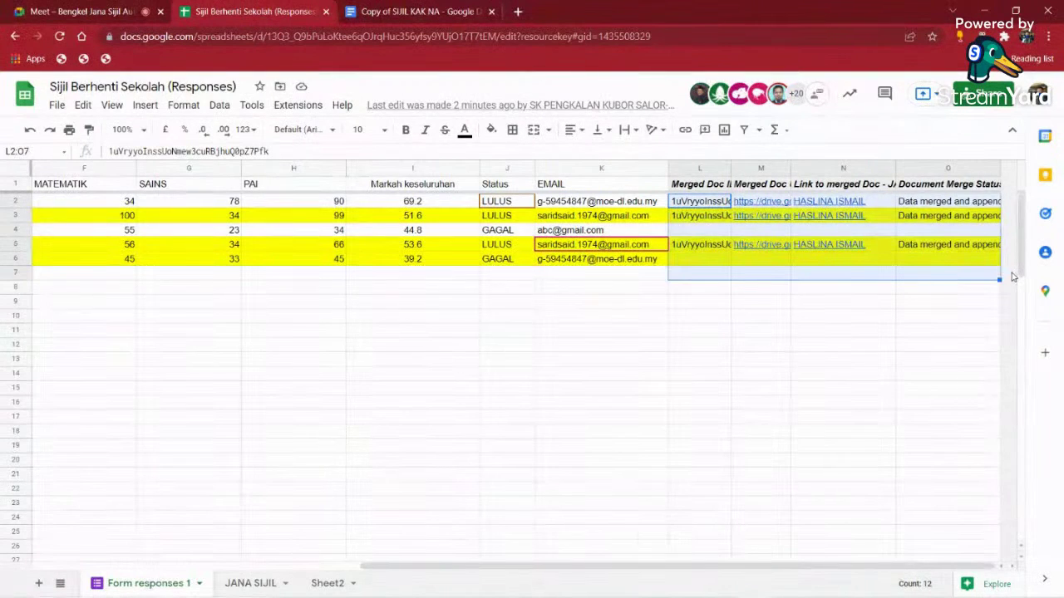
key("Delete")
left_click(507, 387)
- Launch AutoCrat and open the JANA SIJIL SKPKS job for editing, then switch to Meet
left_click(296, 106)
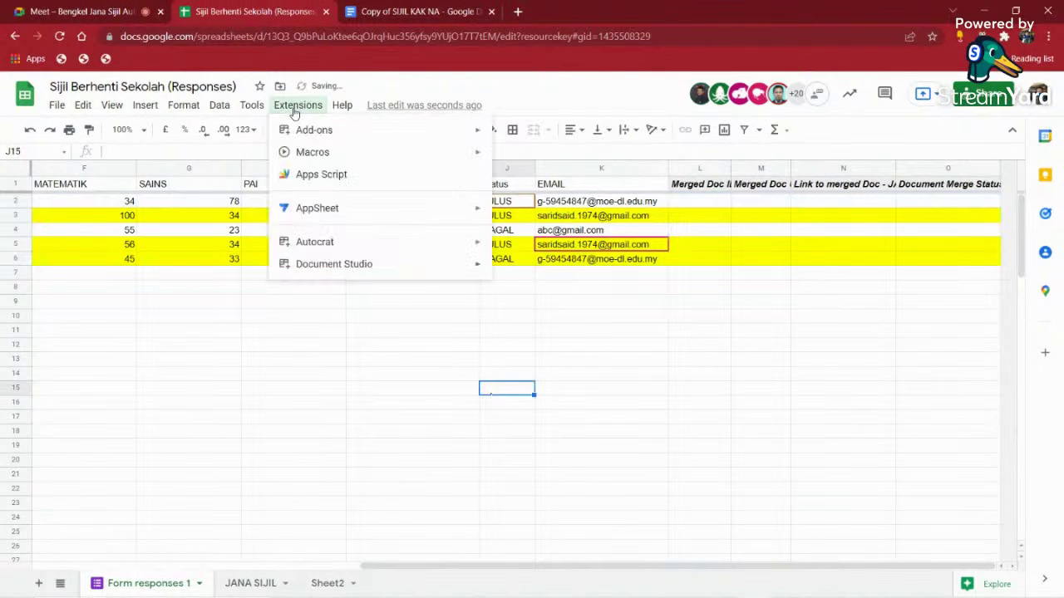
mouse_move(439, 244)
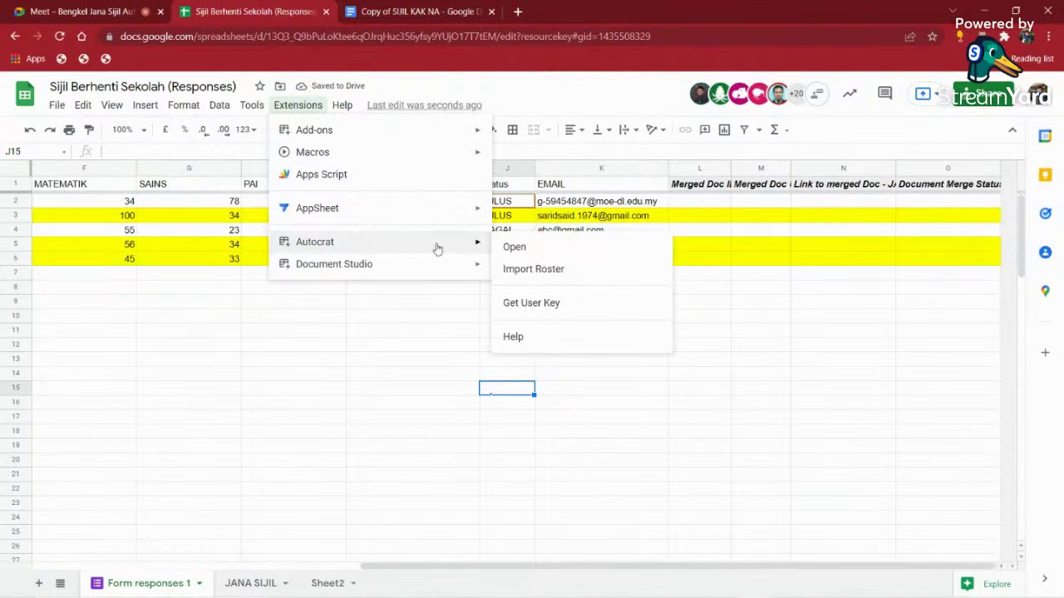
left_click(514, 247)
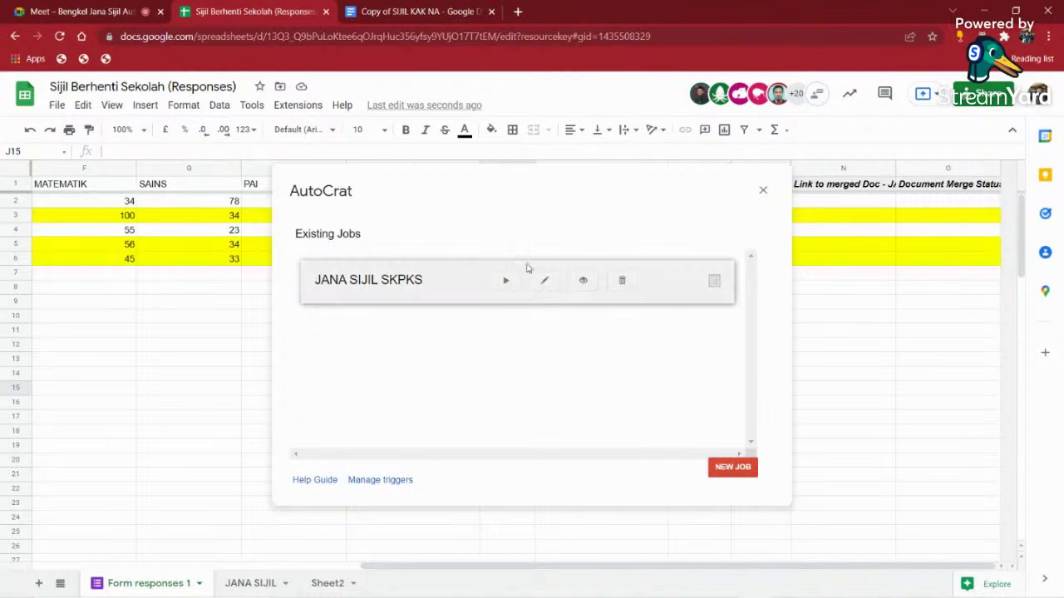
left_click(544, 284)
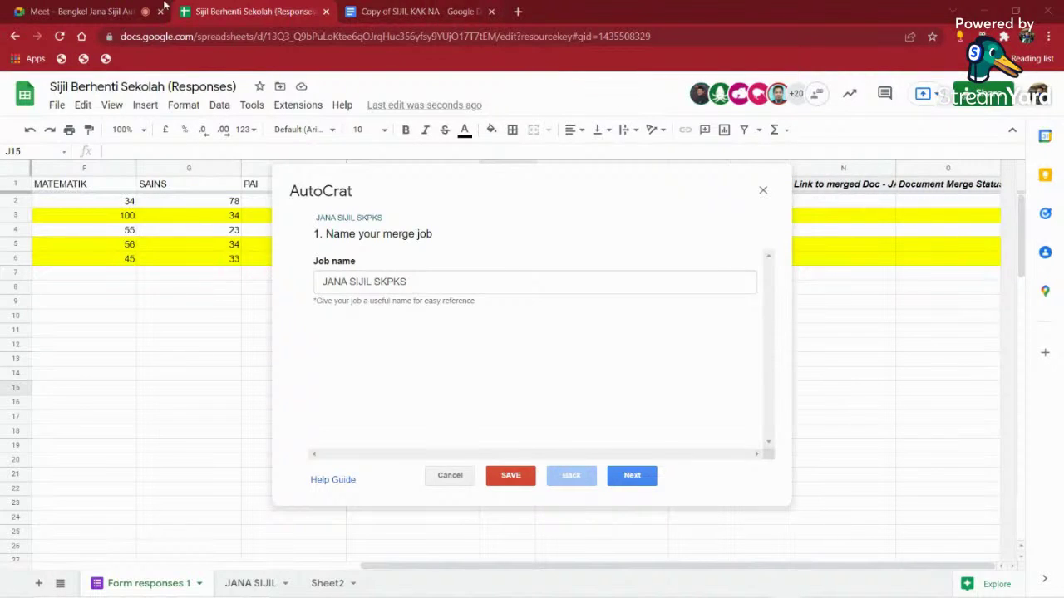
left_click(164, 7)
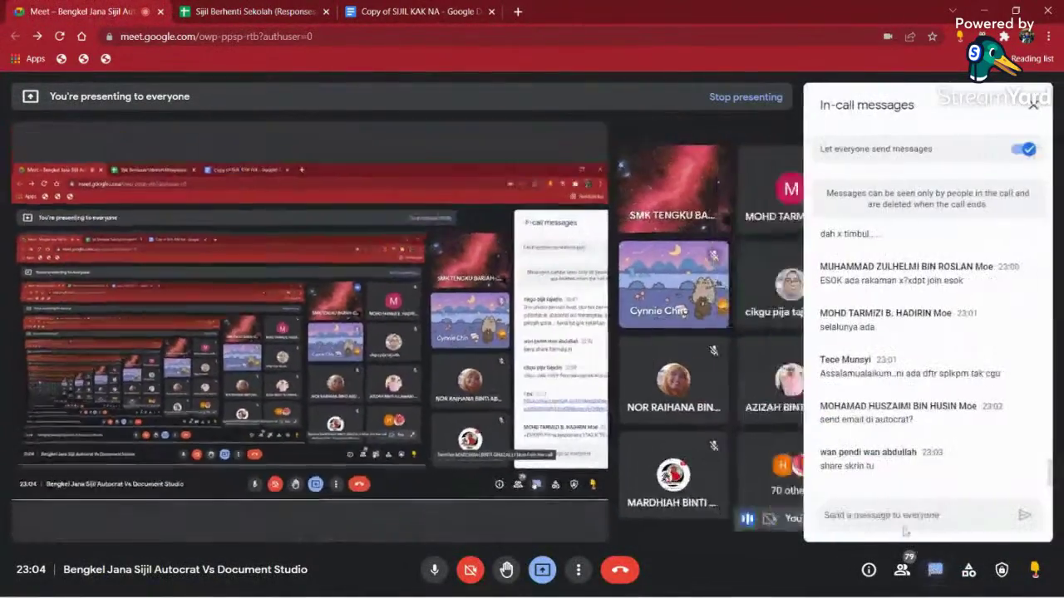
right_click(891, 514)
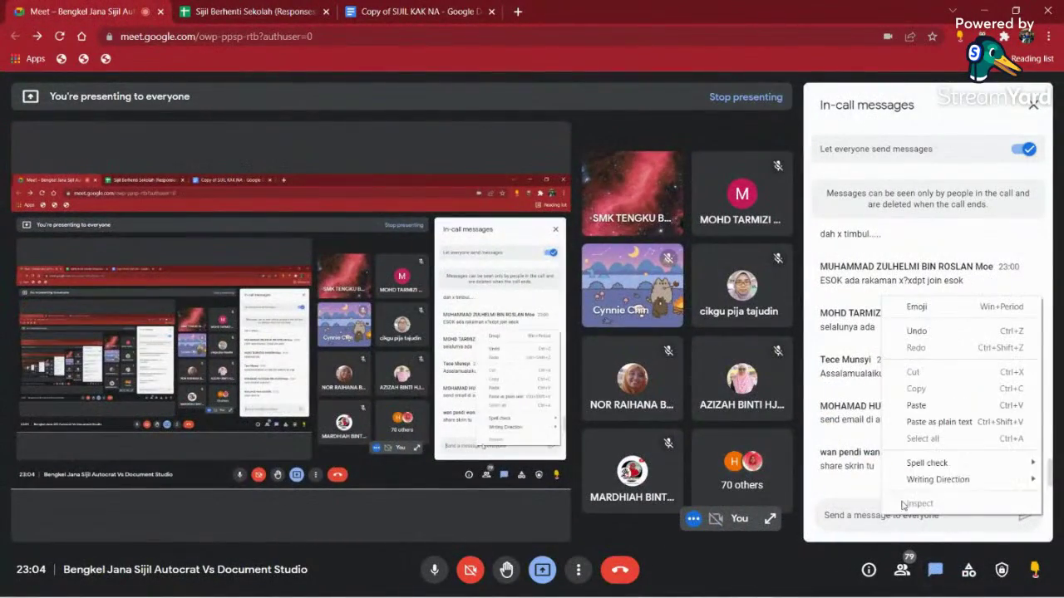
left_click(934, 406)
left_click(1024, 516)
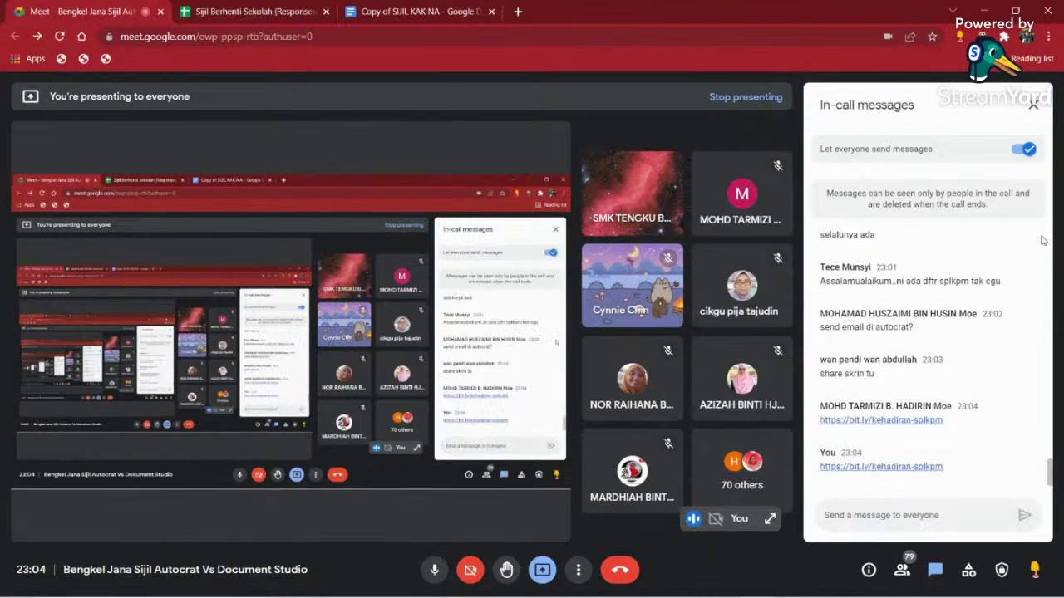
left_click(1034, 104)
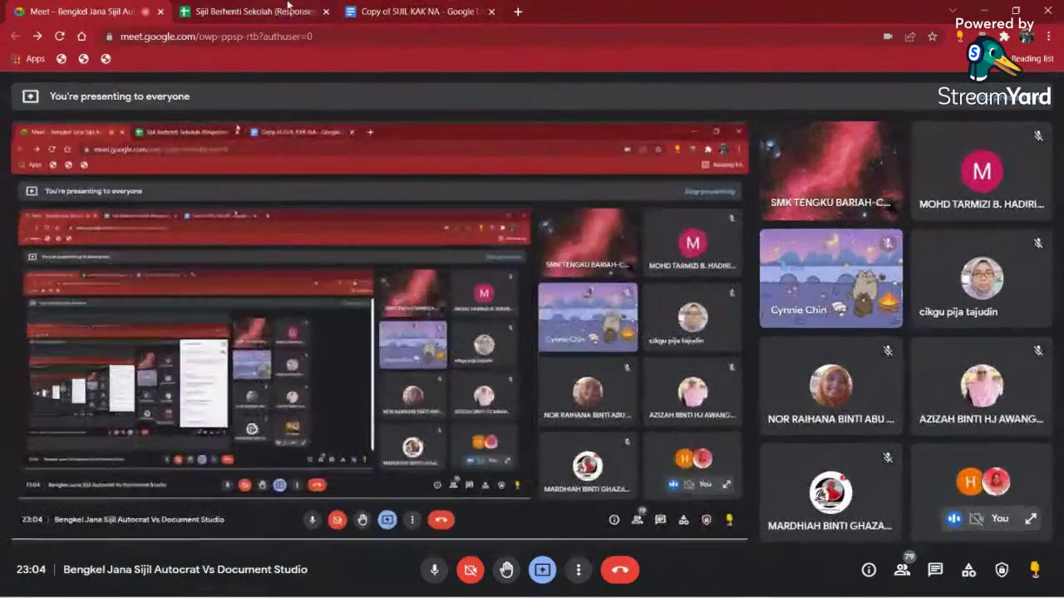
left_click(274, 12)
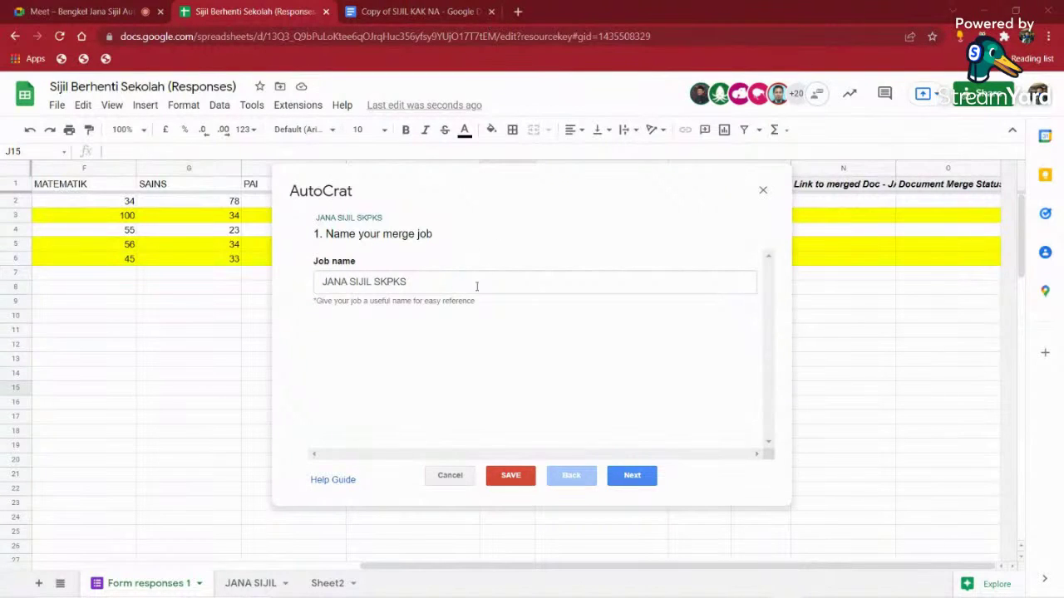
- Keep the job's name, template, mapping, file, folder and condition settings, advancing to step 8
left_click(644, 477)
left_click(620, 478)
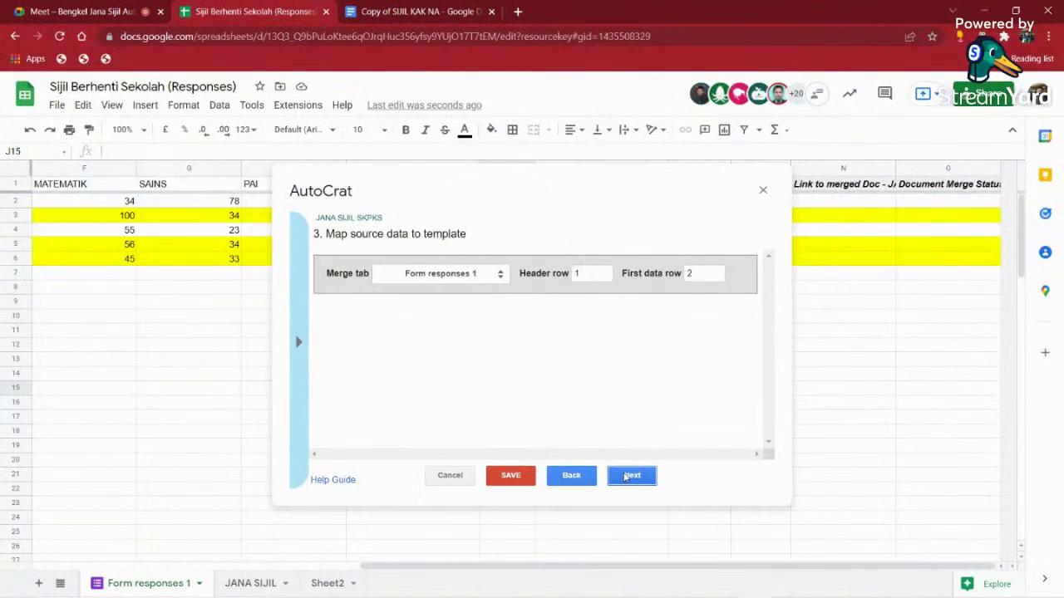
left_click(626, 477)
left_click(625, 477)
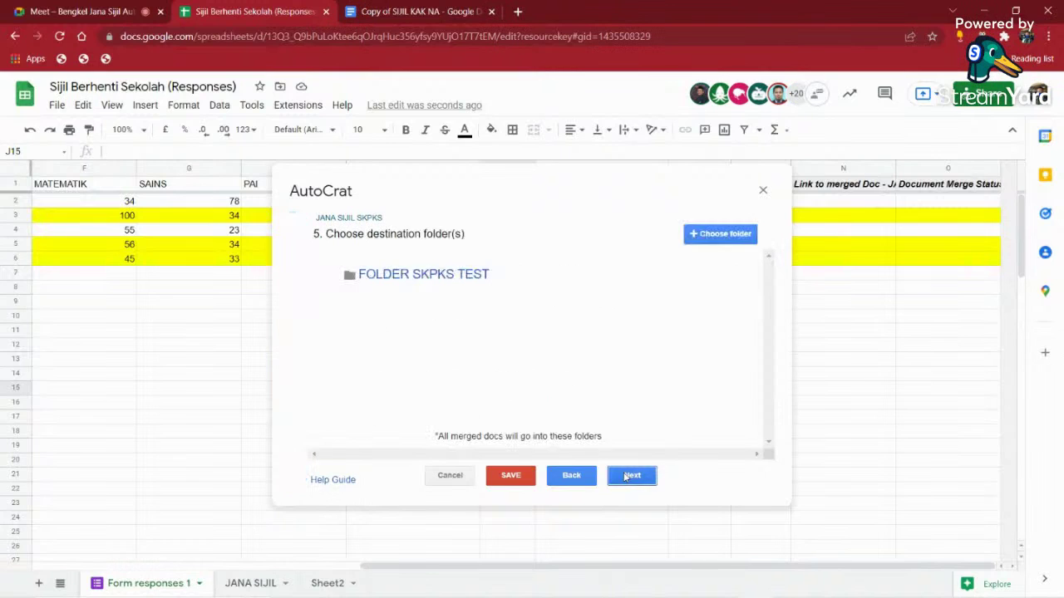
left_click(626, 477)
left_click(626, 478)
left_click(626, 477)
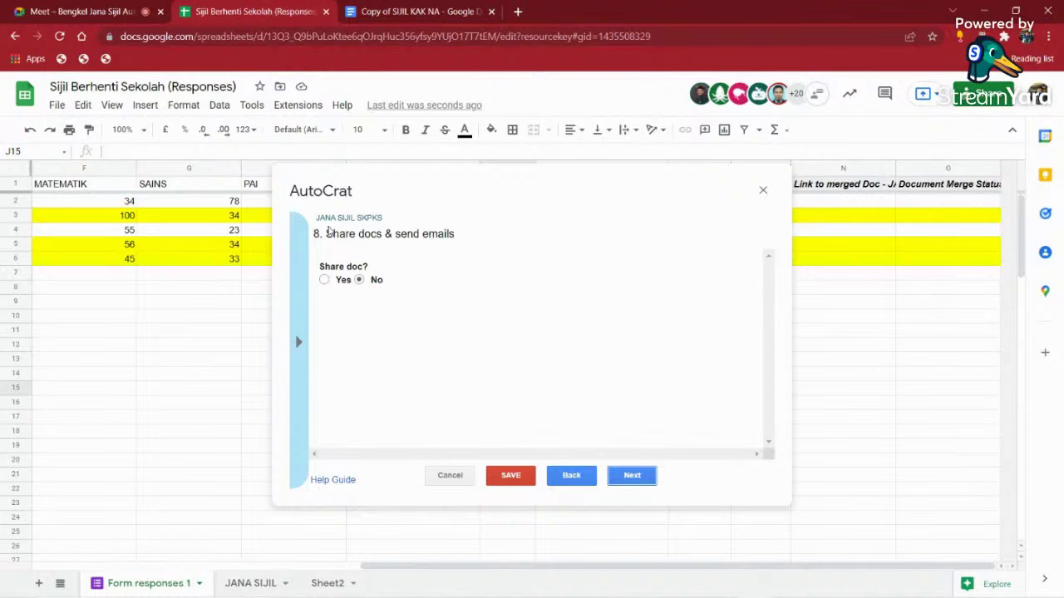
- Turn on document sharing and set the email recipient to the <<EMAIL>> tag
left_click(323, 280)
scroll(371, 337, "down", 5)
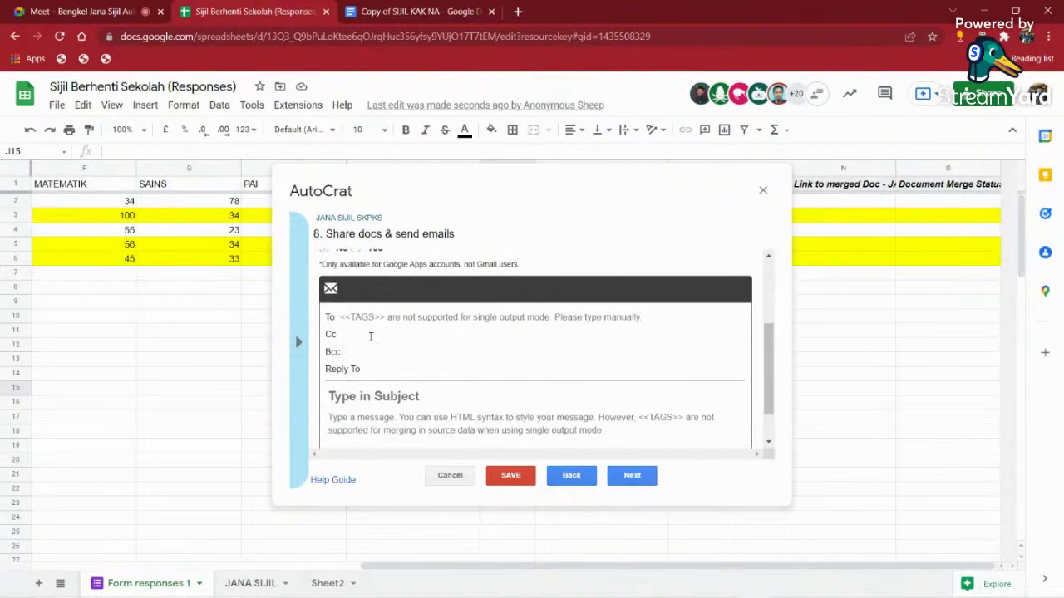
left_click(304, 334)
scroll(349, 365, "down", 2)
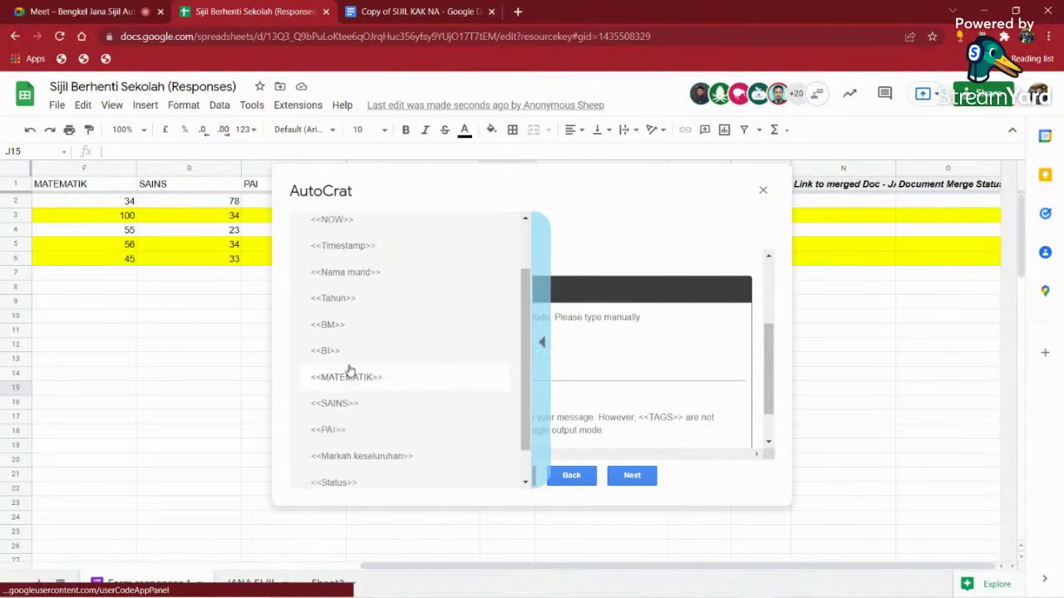
scroll(356, 422, "down", 2)
left_click(347, 467)
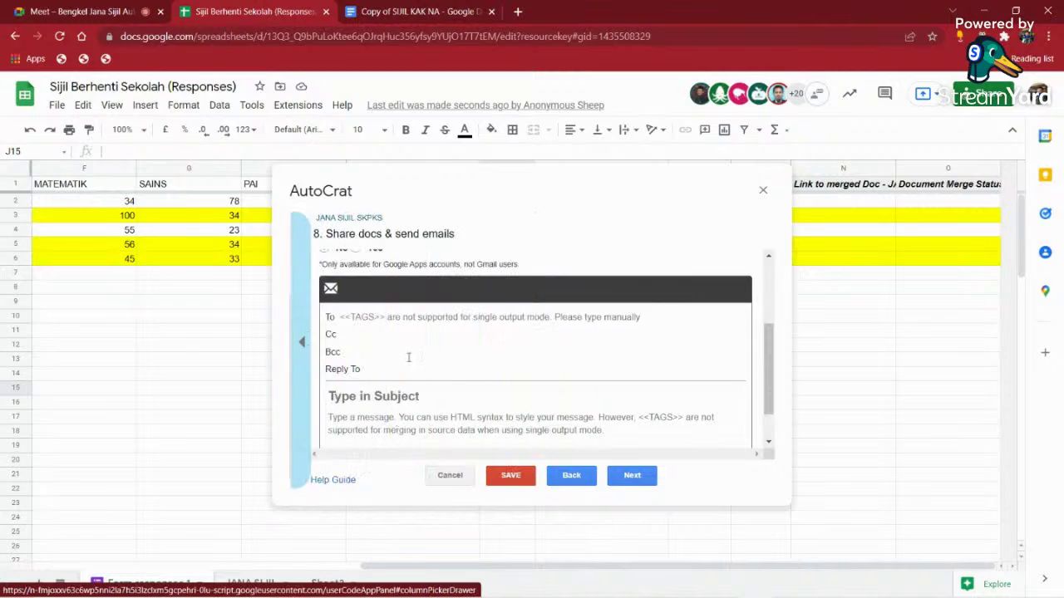
left_click(376, 317)
right_click(376, 317)
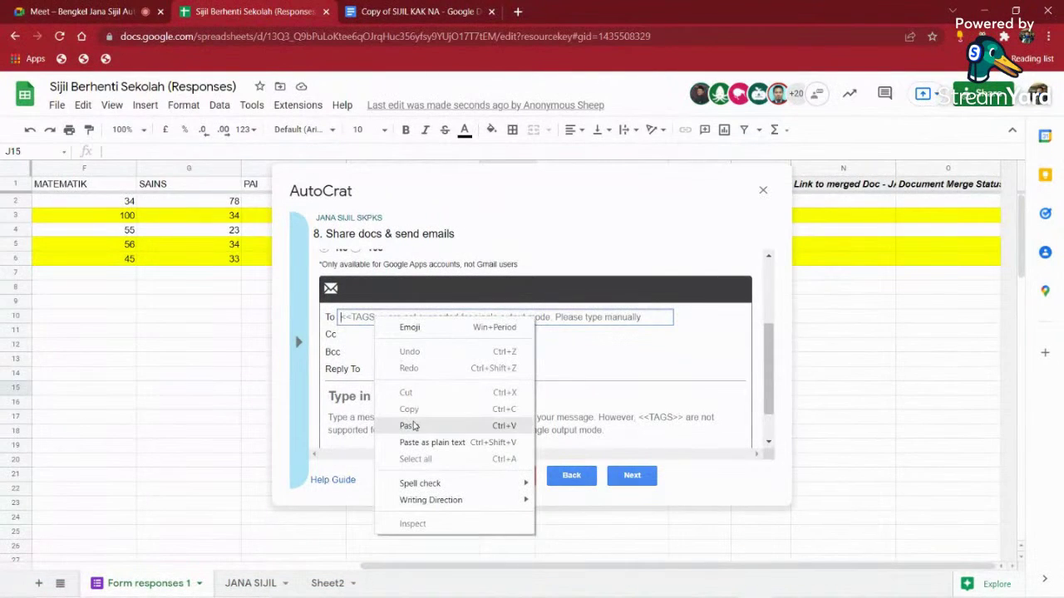
left_click(409, 426)
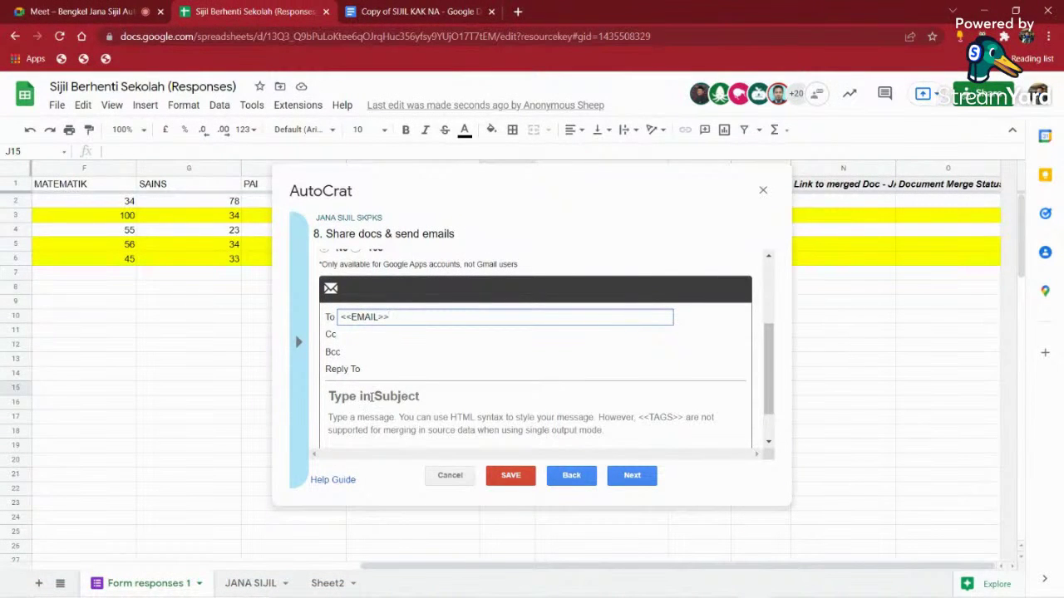
- Set the email subject to 'Sijil Pencapaian <<Nama murid>>'
left_click(371, 396)
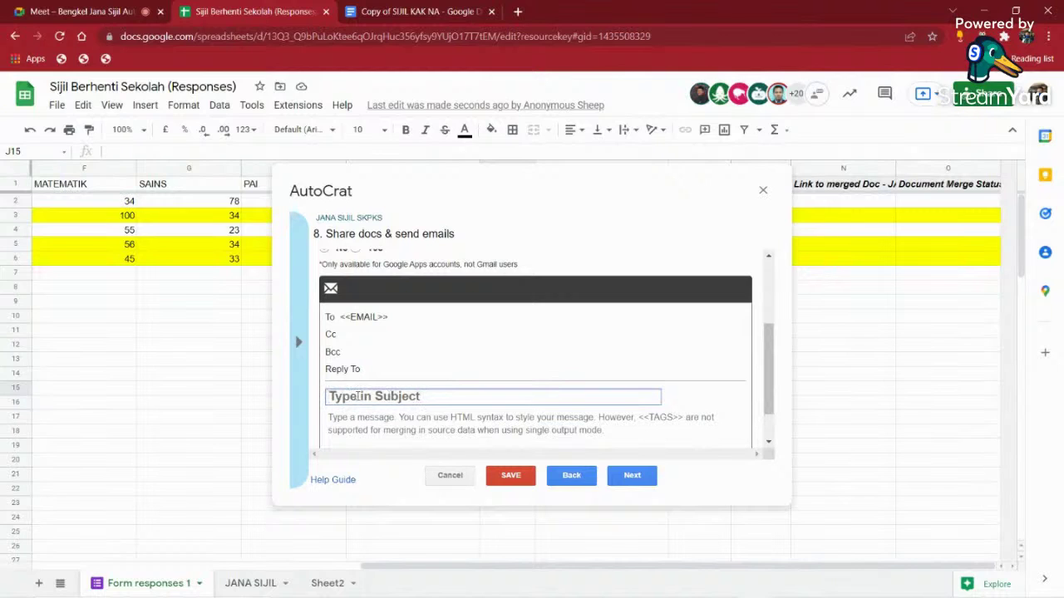
type("Sijil P")
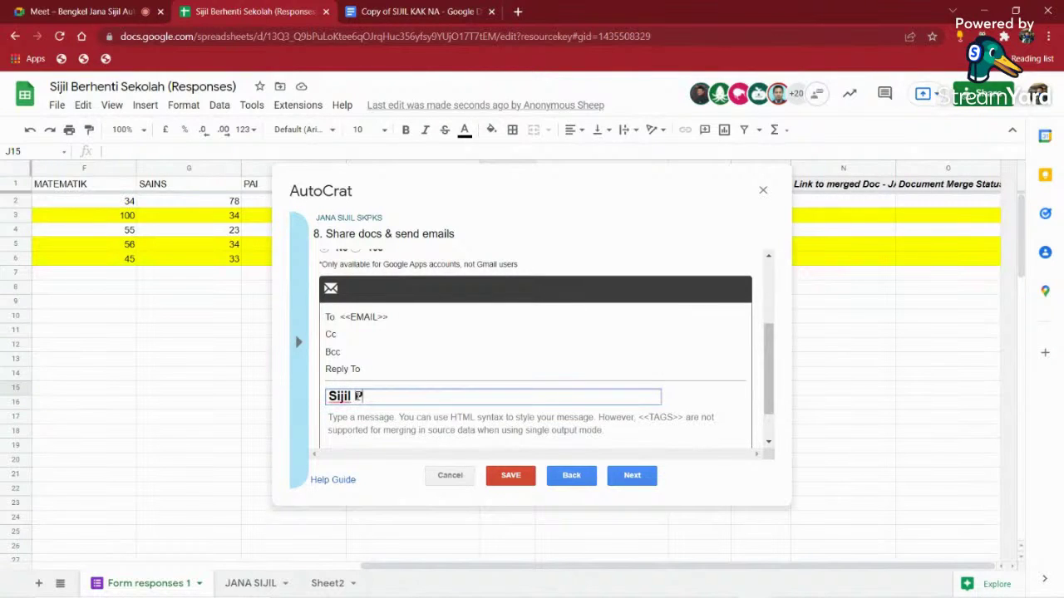
type("encapaian")
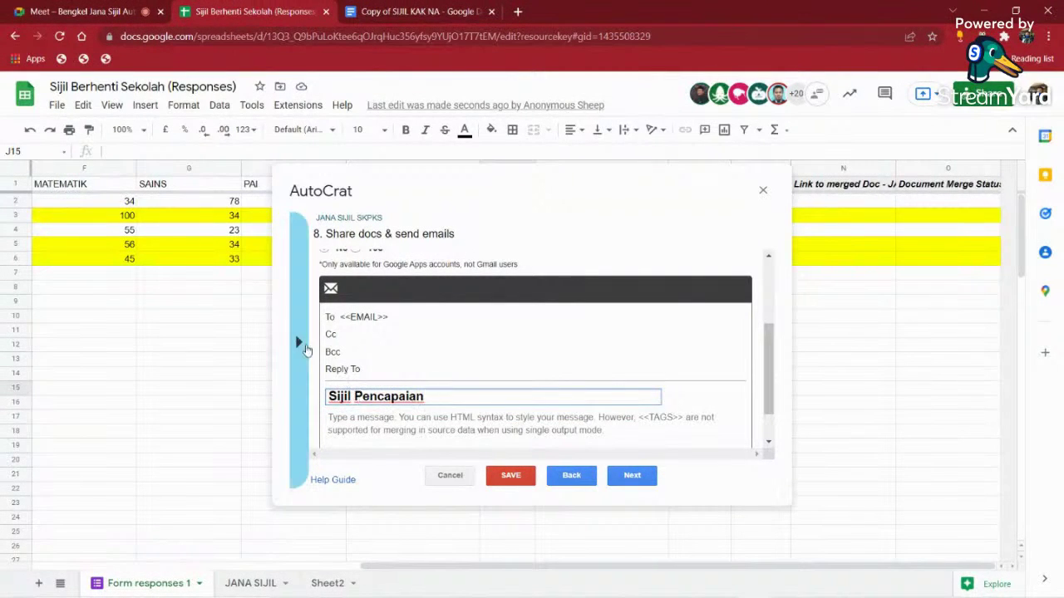
left_click(299, 342)
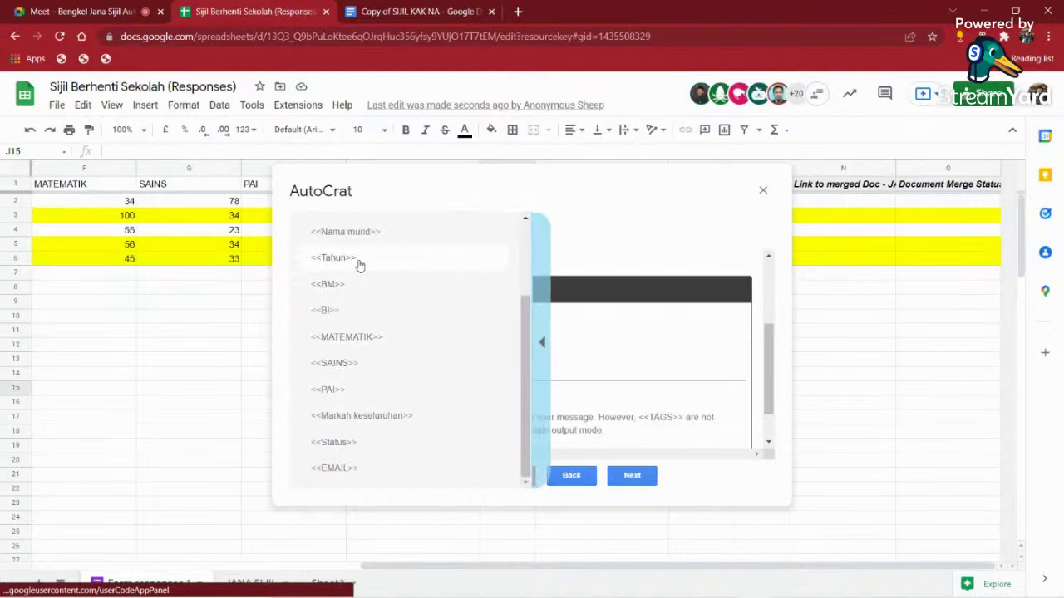
left_click(369, 237)
key("ctrl+c")
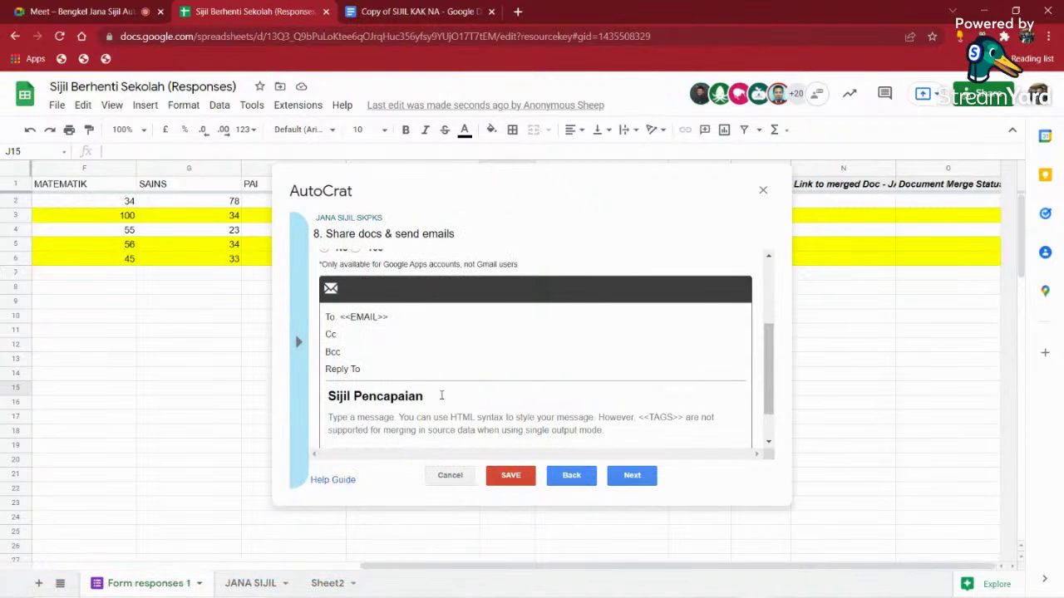
left_click(438, 396)
right_click(443, 396)
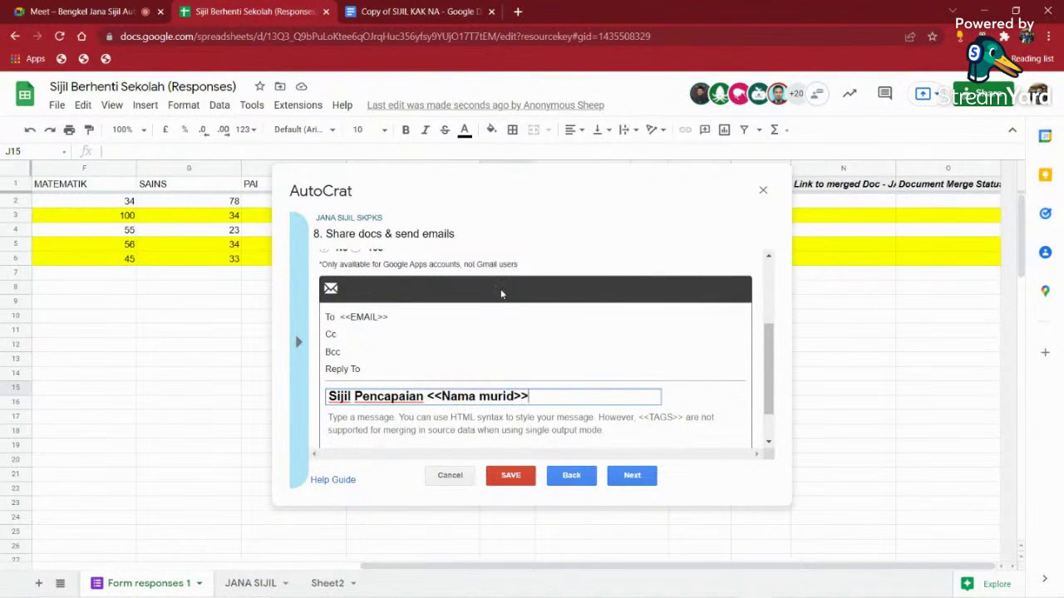
left_click(501, 288)
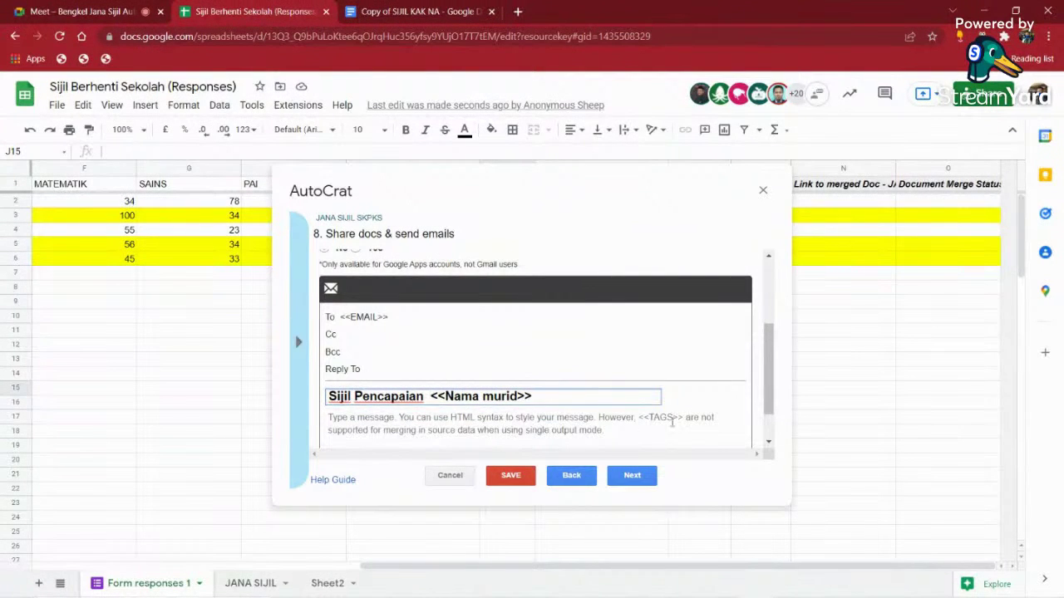
- Start the email body with 'Tahniah <<Nama murid>>' and a 'Sekian' closing line
left_click(480, 427)
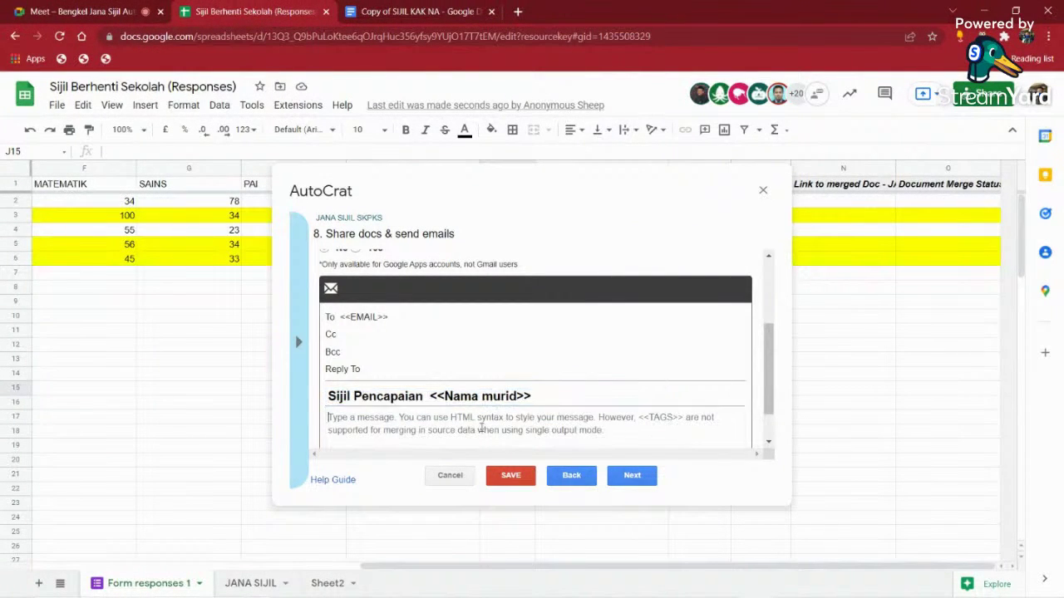
type("Ta")
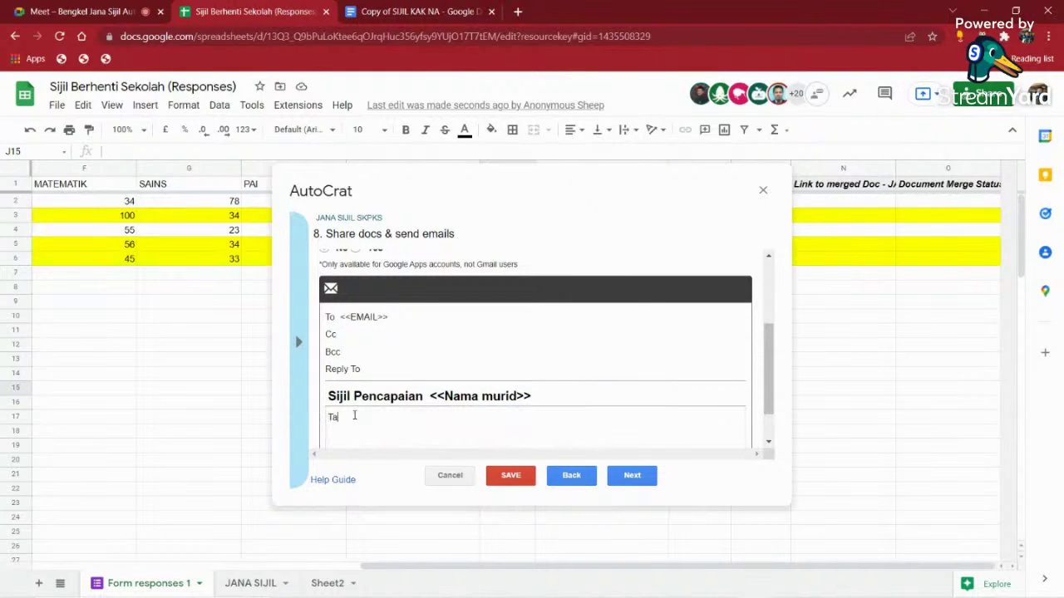
type("hniah")
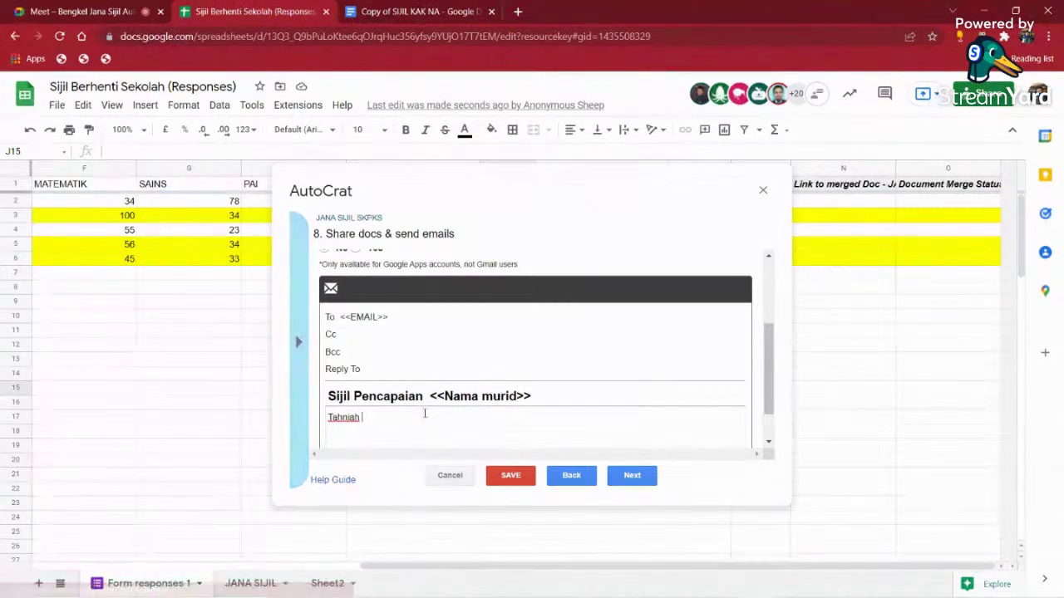
right_click(387, 419)
left_click(426, 308)
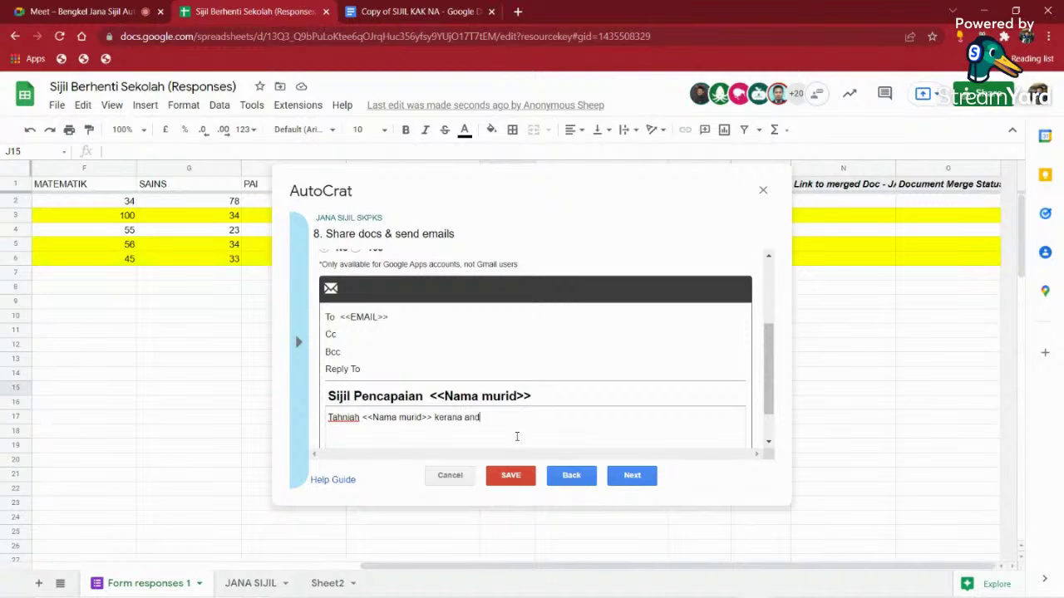
type("............")
key("Return")
type("Se")
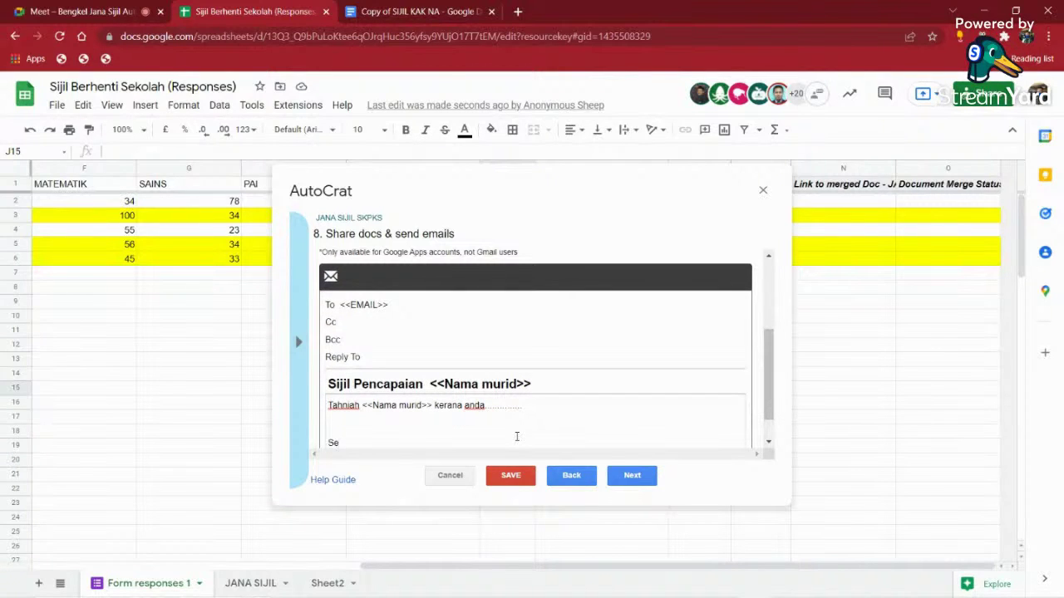
type("kian, terima kasih")
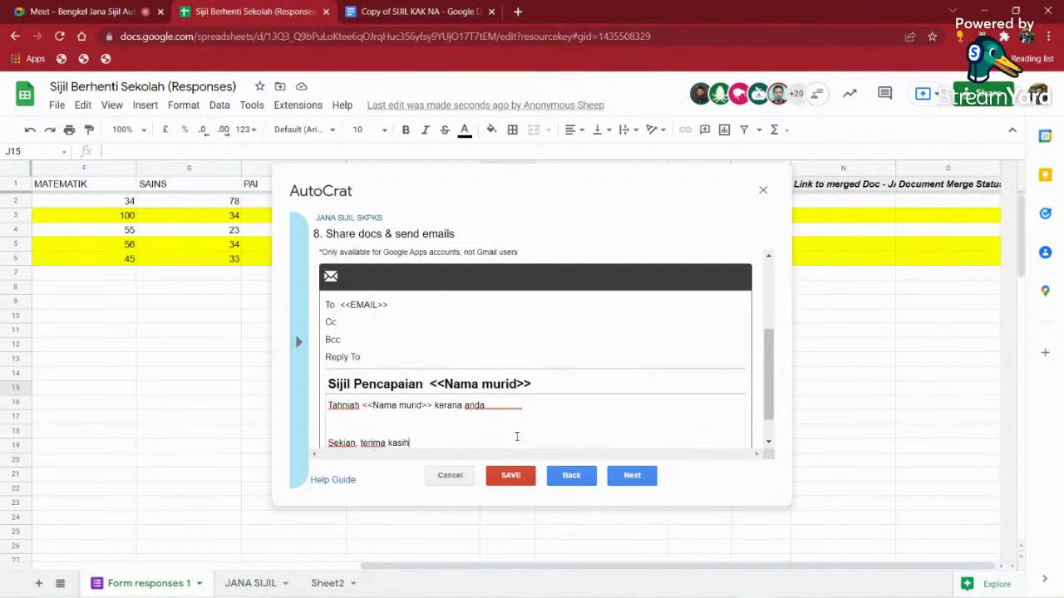
- Replace the dots with 'anda telah <<Status>>' in the message and save the job
left_click_drag(486, 408, 547, 408)
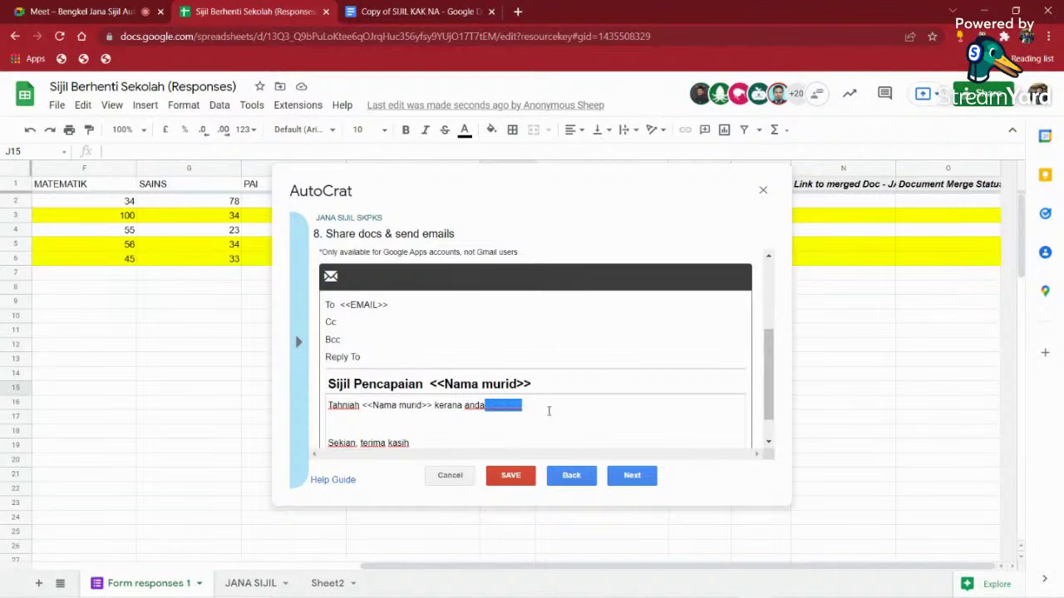
key("BackSpace")
type("anda")
key("BackSpace")
key("BackSpace")
type("t")
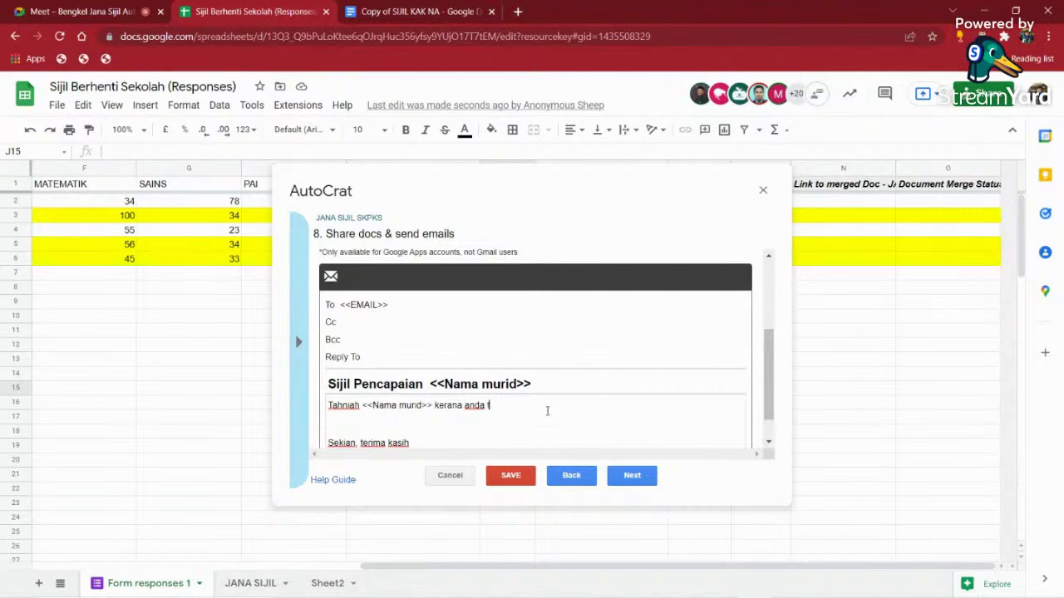
type("elah")
double_click(374, 179)
left_click(295, 301)
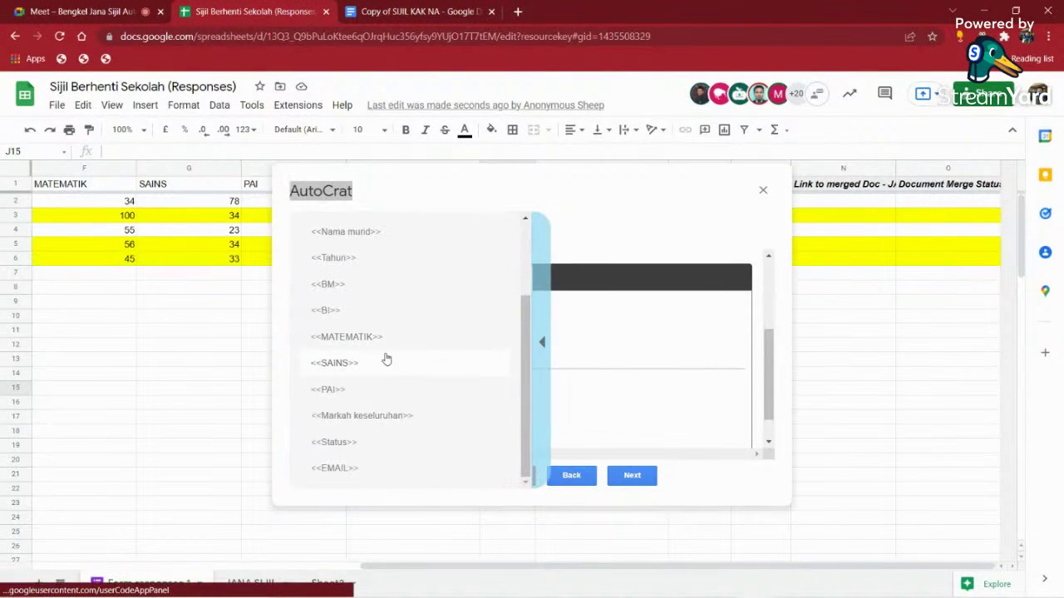
left_click(405, 442)
right_click(526, 407)
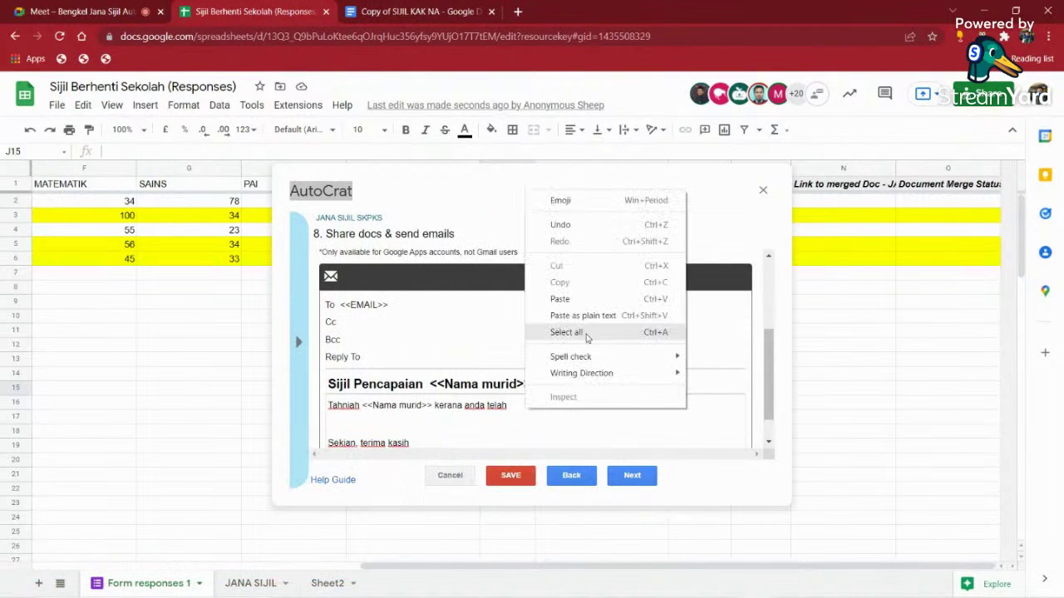
left_click(582, 302)
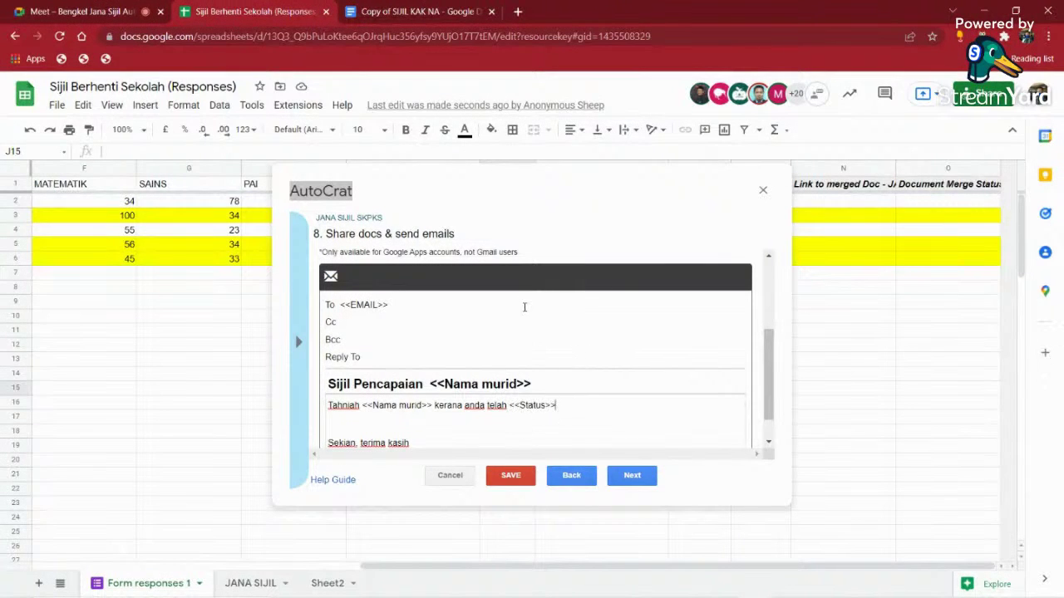
scroll(395, 379, "down", 1)
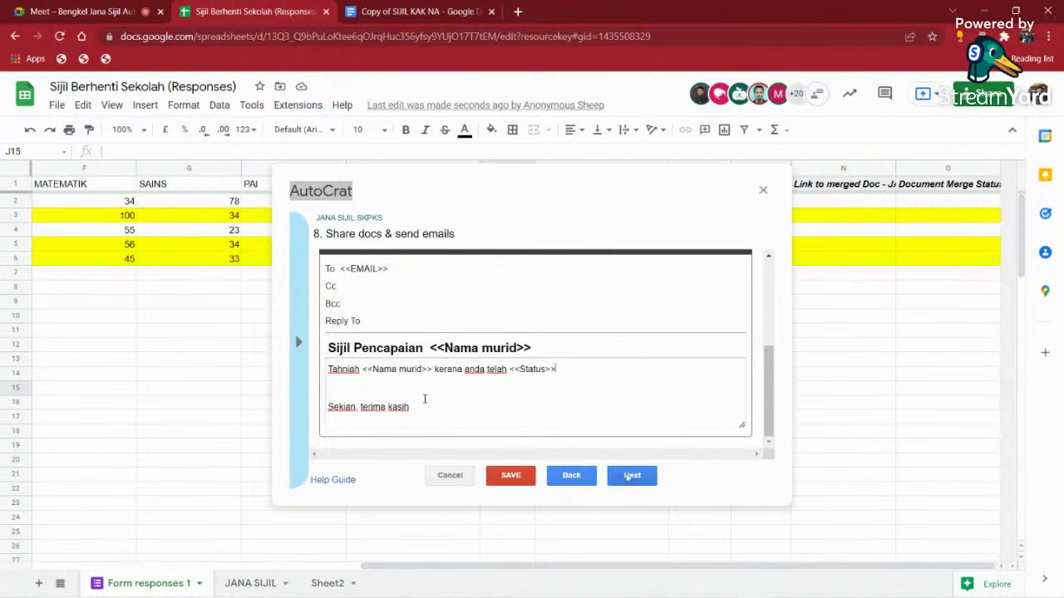
left_click(513, 477)
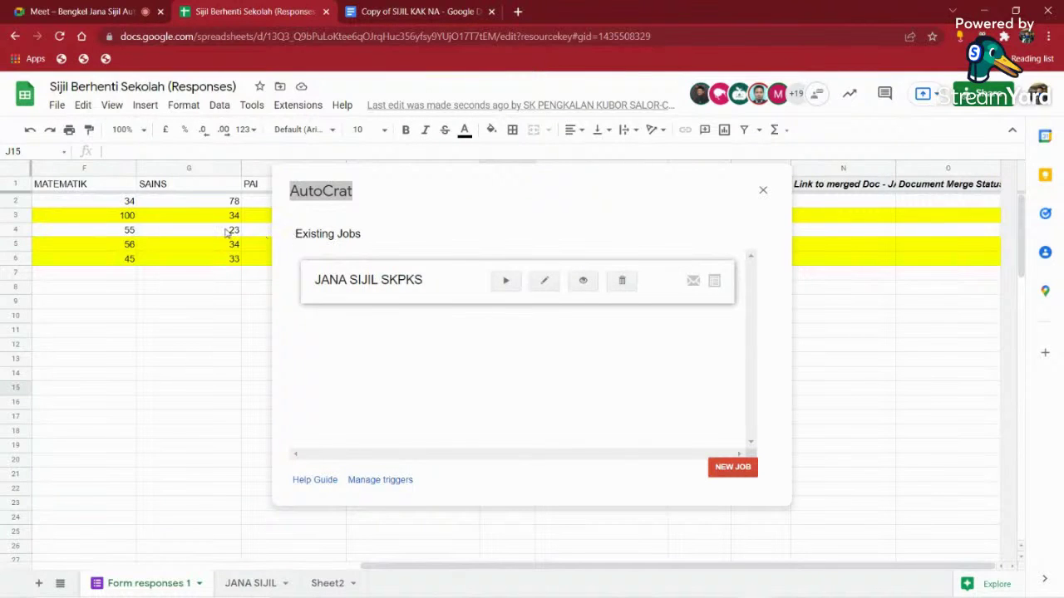
- Preview the JANA SIJIL SKPKS job for the first mergeable row and open the preview PDF
left_click(583, 282)
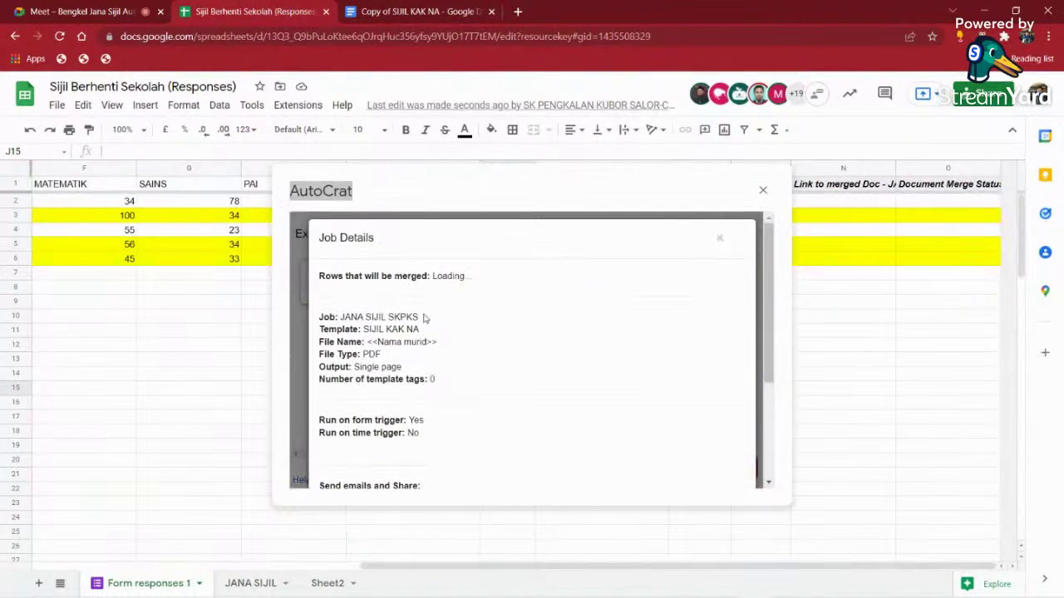
scroll(537, 333, "down", 3)
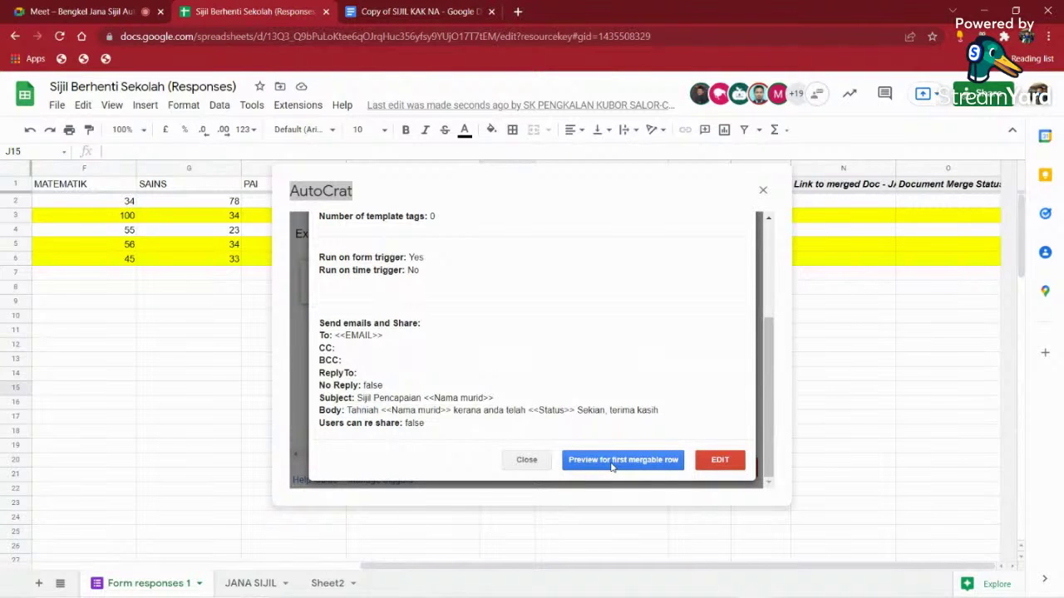
left_click(612, 462)
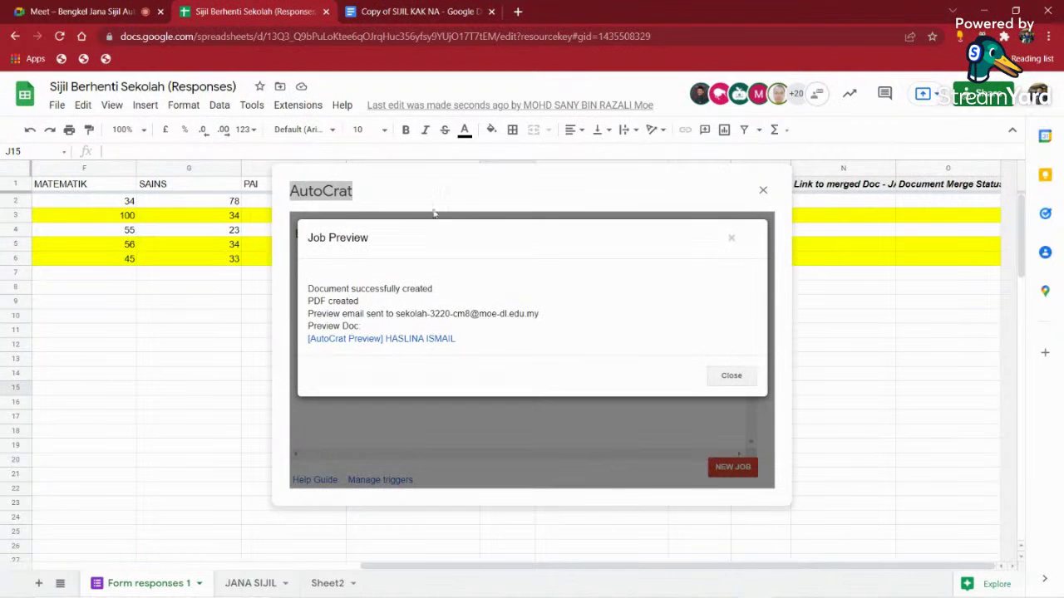
left_click(416, 339)
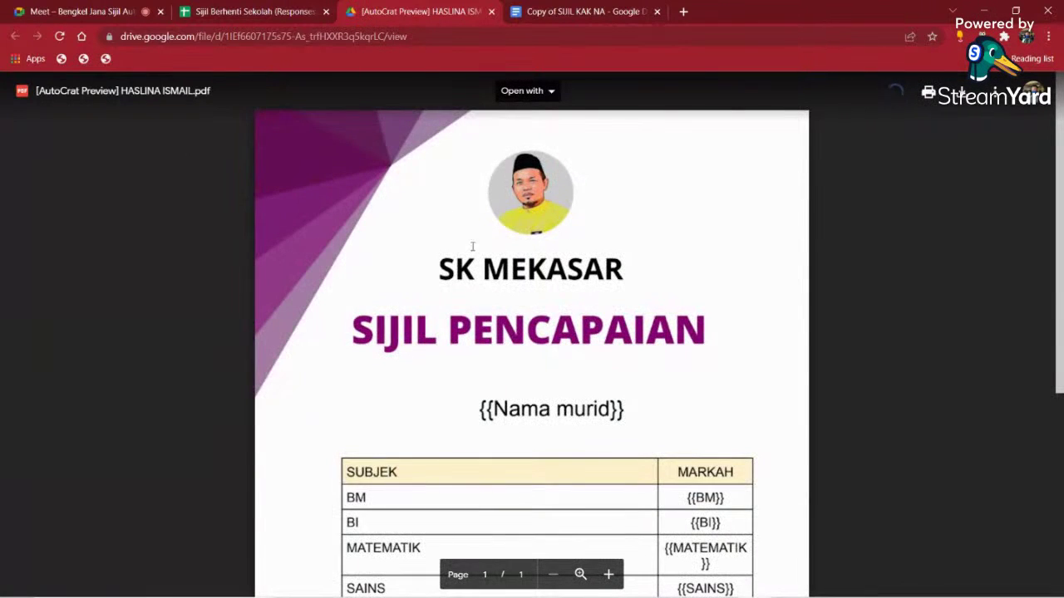
- Scroll the merged certificate preview, then return to the spreadsheet and close AutoCrat's Job Preview
scroll(611, 342, "down", 1)
scroll(611, 343, "down", 3)
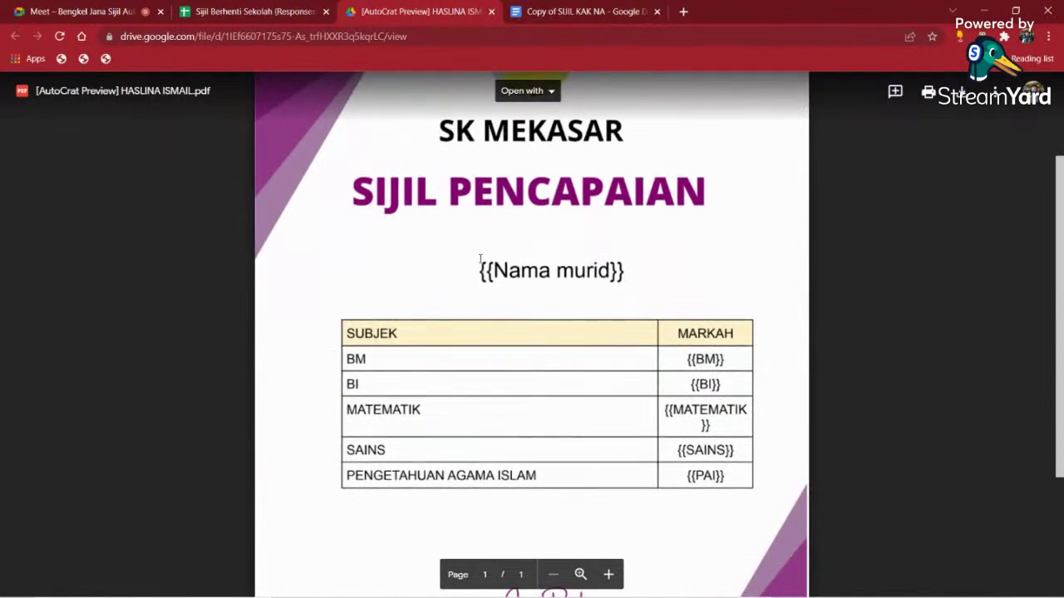
left_click_drag(479, 267, 619, 268)
left_click(293, 10)
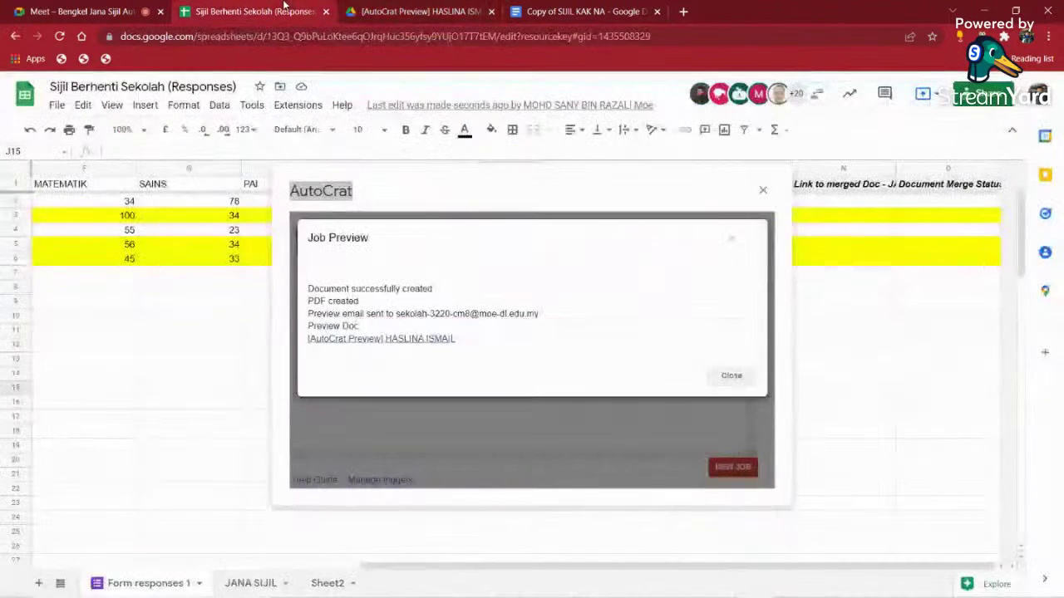
left_click(731, 376)
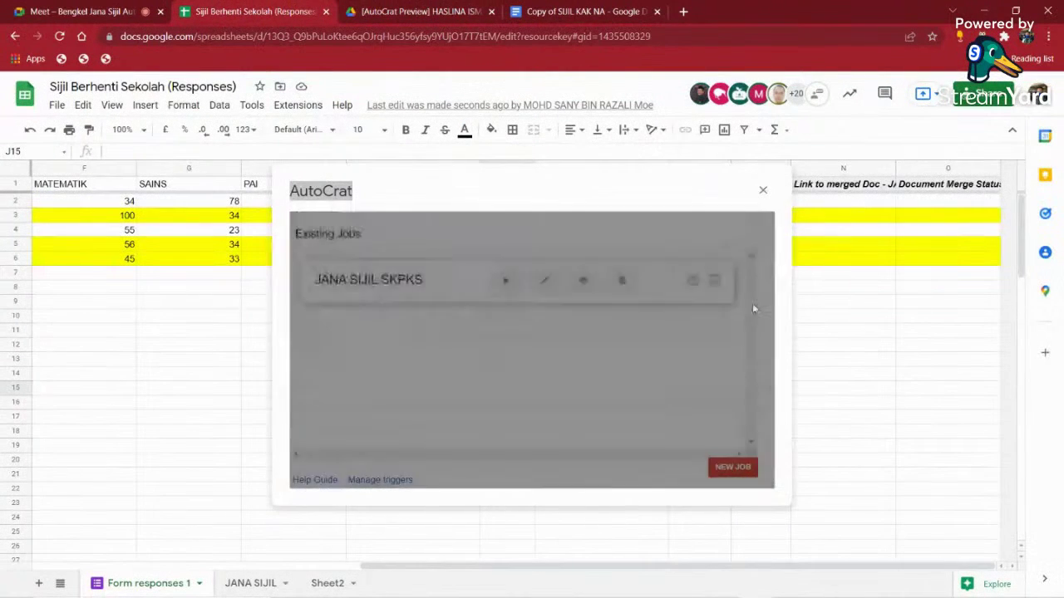
- Copy the template document's title 'Copy of SIJIL KAK NA' in Google Docs
left_click(532, 13)
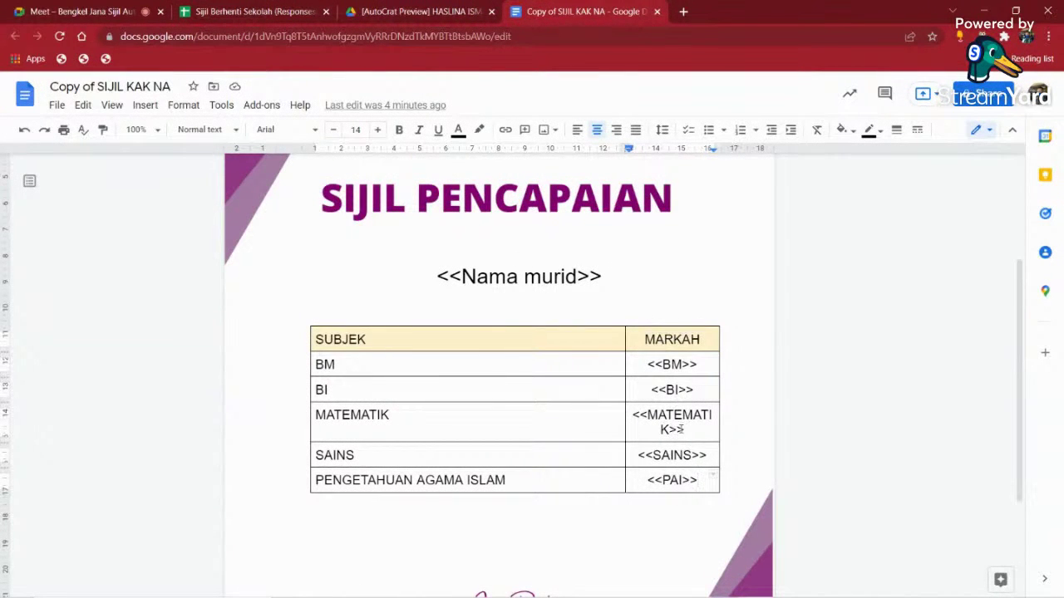
left_click(83, 88)
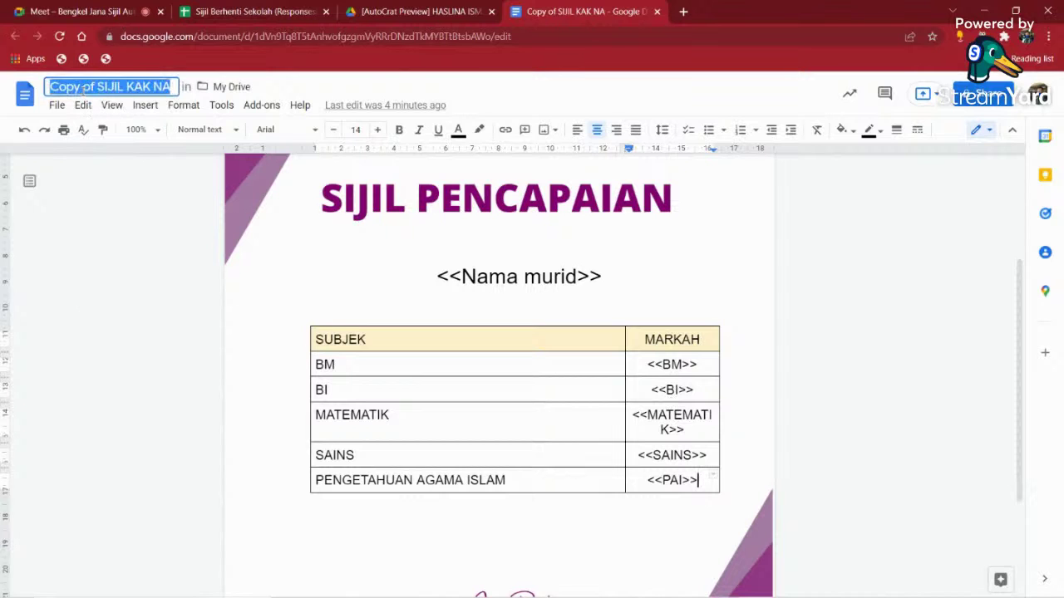
right_click(83, 88)
left_click(127, 144)
- Edit the JANA SIJIL SKPKS job and choose to pick its template from Drive
left_click(277, 12)
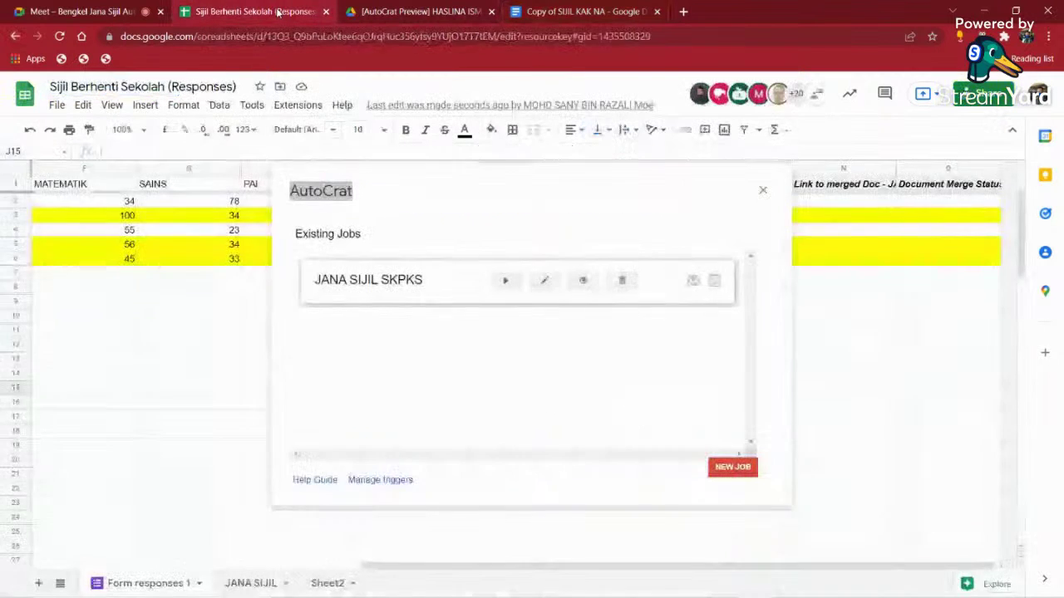
left_click(544, 280)
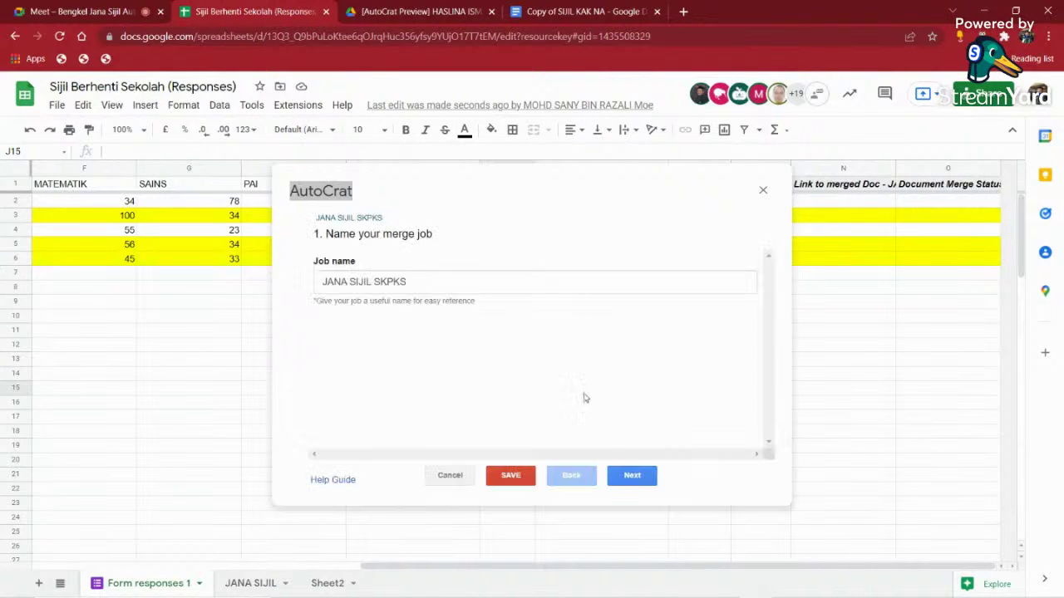
left_click(631, 474)
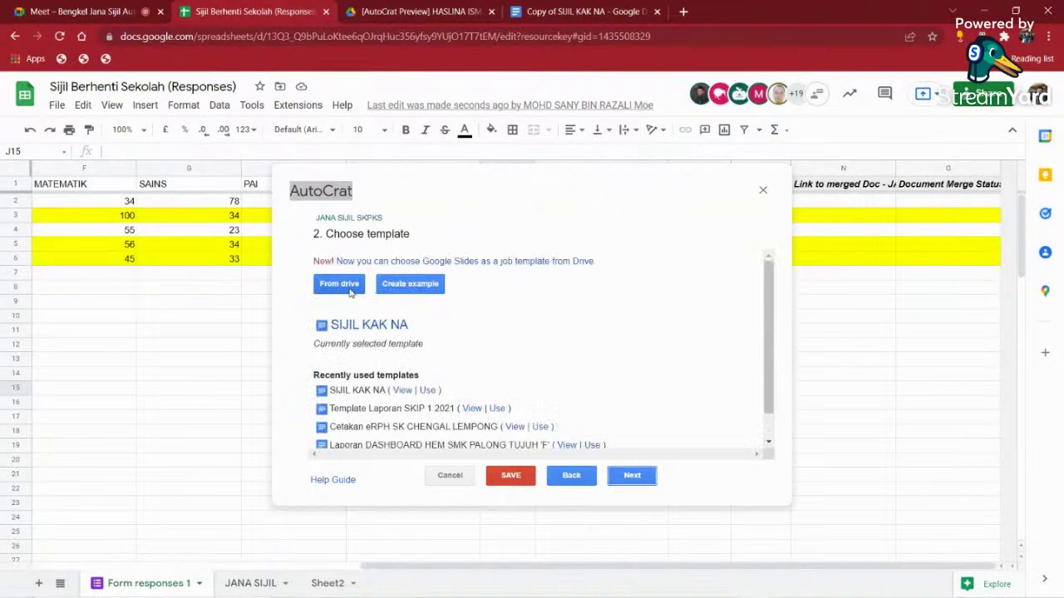
left_click(350, 288)
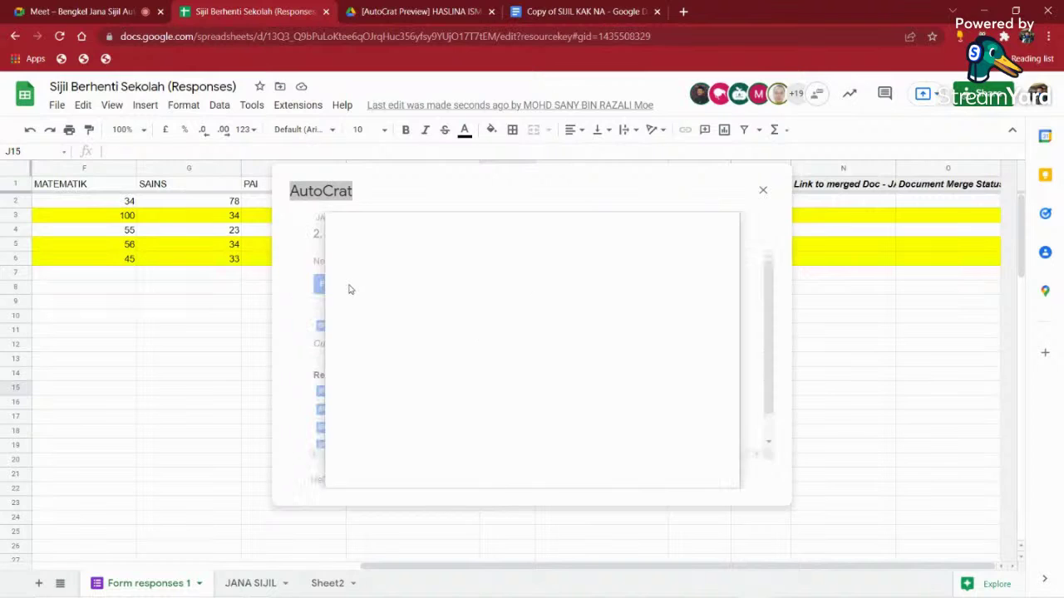
- Paste 'Copy of SIJIL KAK NA' into the Drive search and select it as the template
left_click(375, 241)
right_click(376, 243)
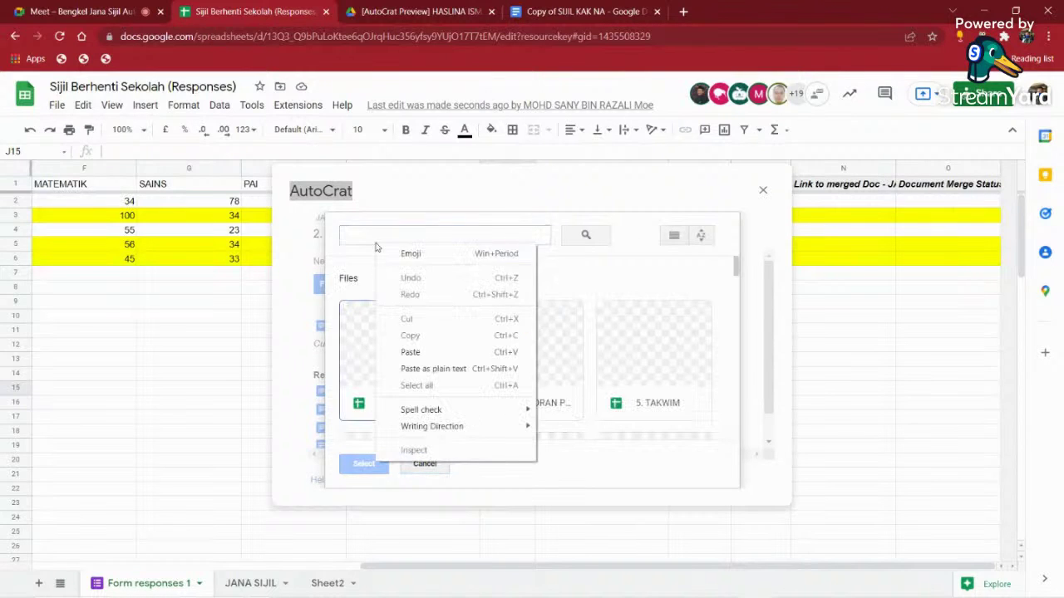
left_click(408, 240)
left_click(406, 237)
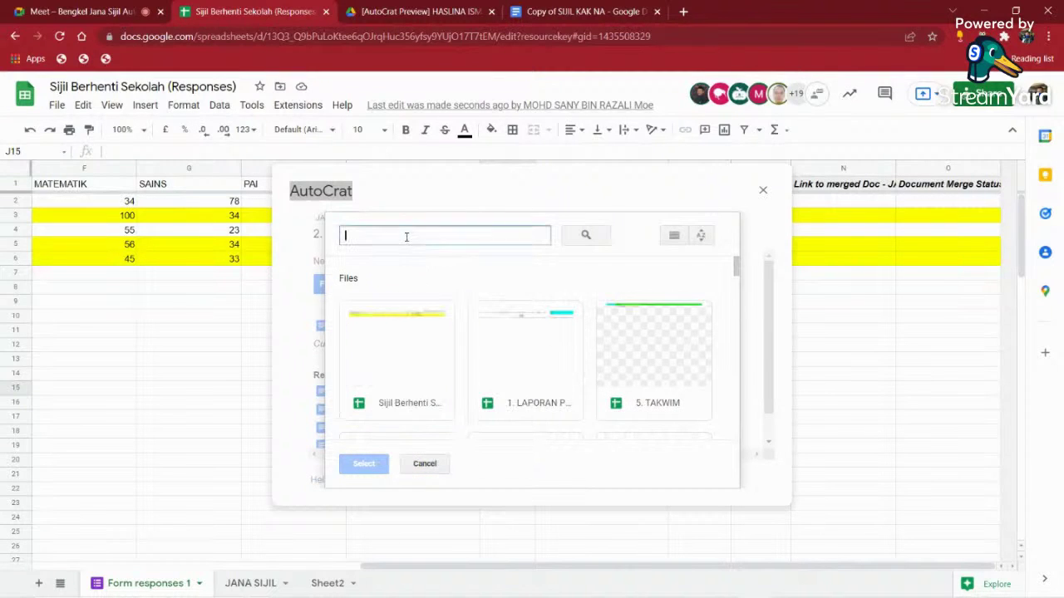
right_click(407, 240)
left_click(440, 346)
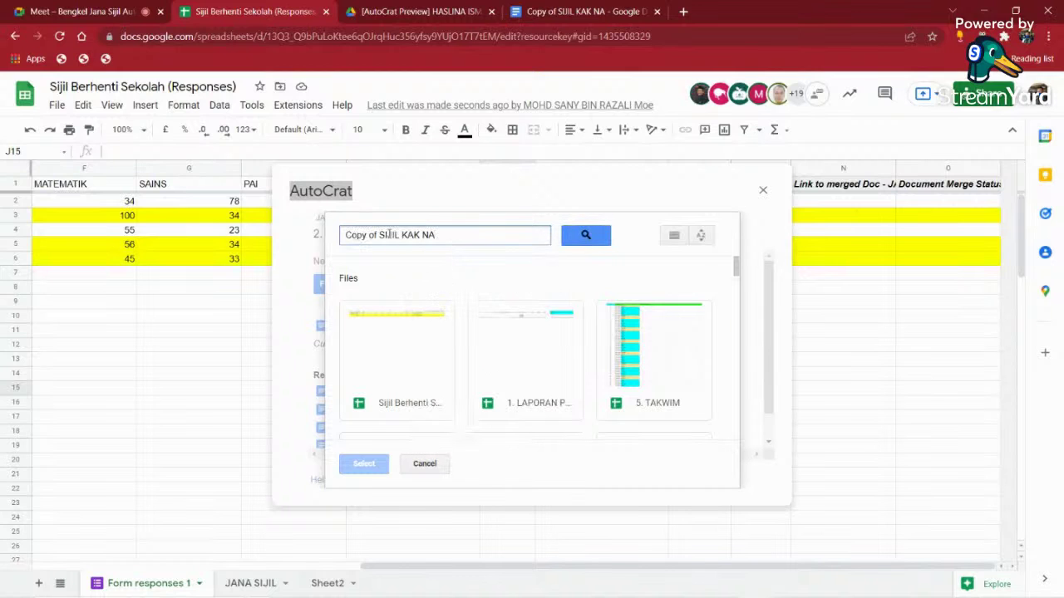
left_click(575, 235)
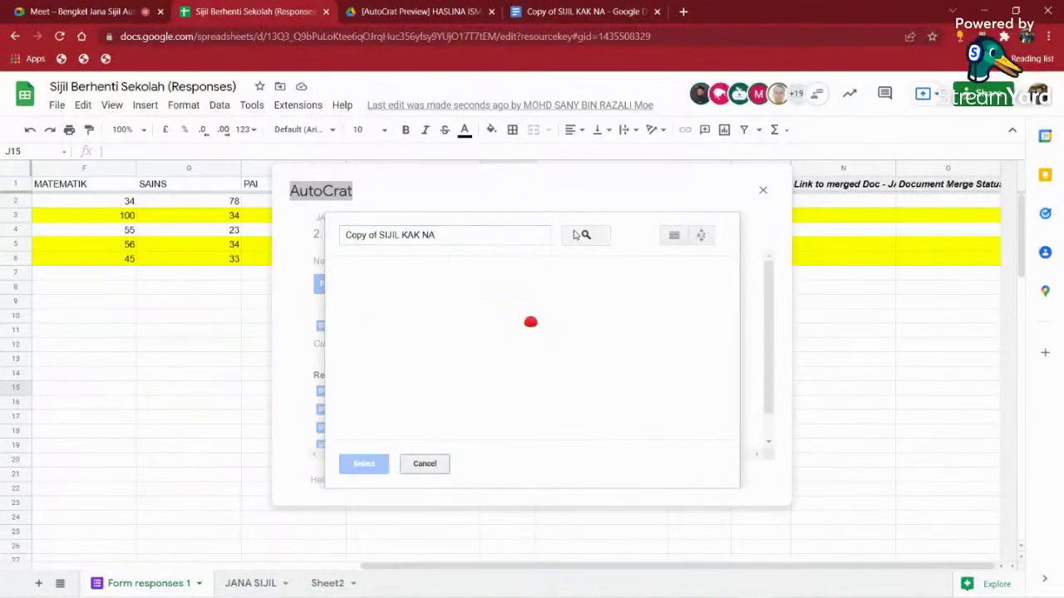
left_click(397, 340)
left_click(366, 464)
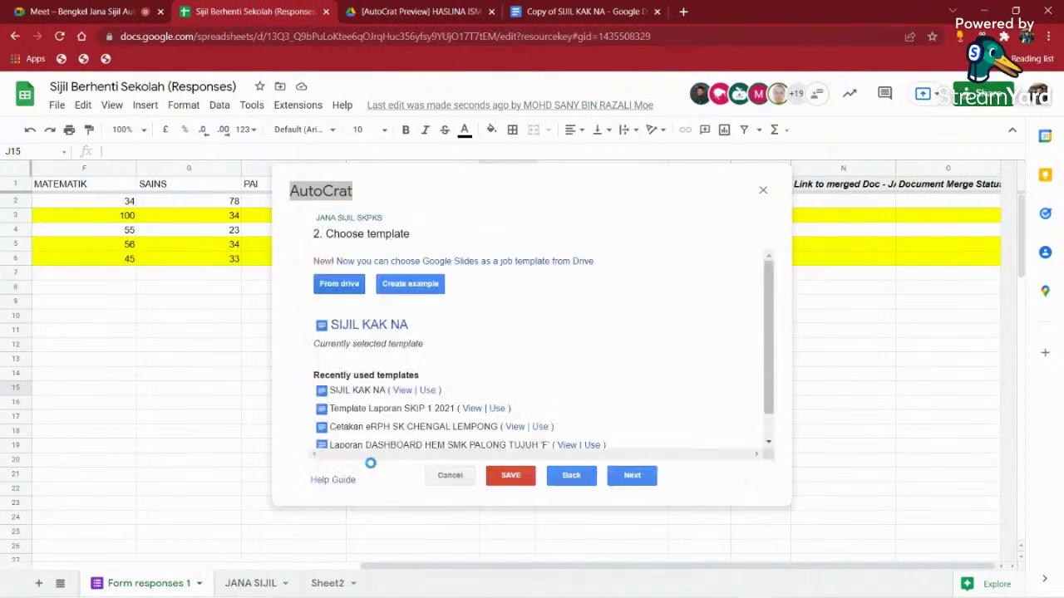
- Move past the field mapping, save the job and run its merge
left_click(630, 477)
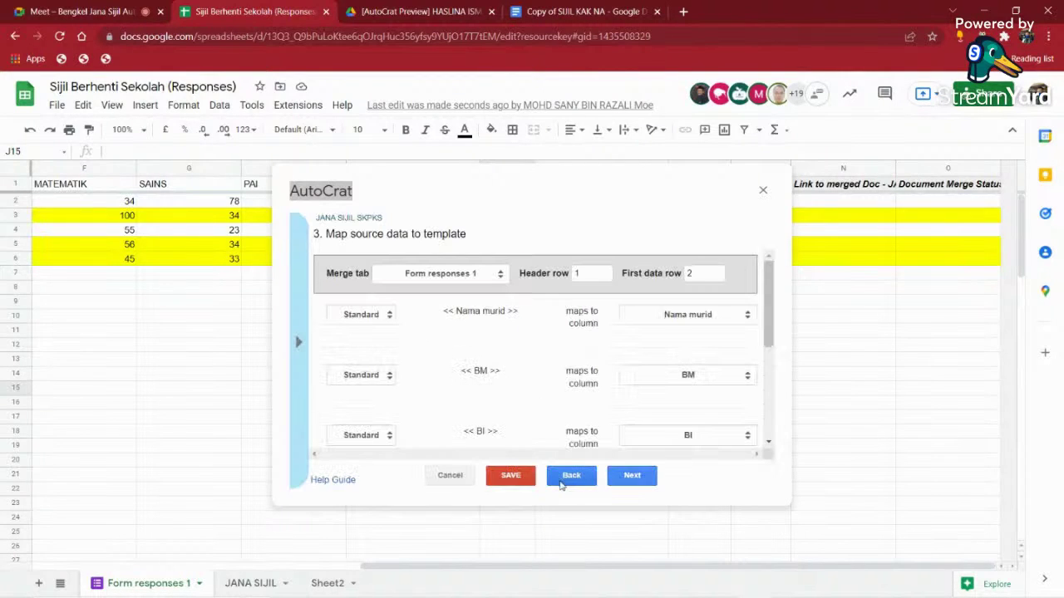
left_click(510, 476)
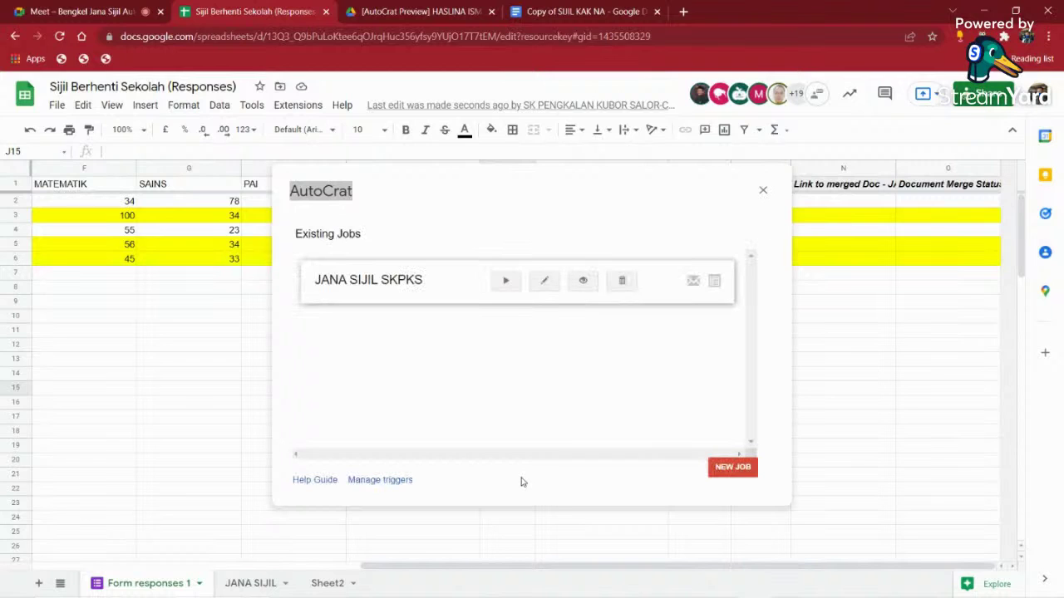
left_click(505, 280)
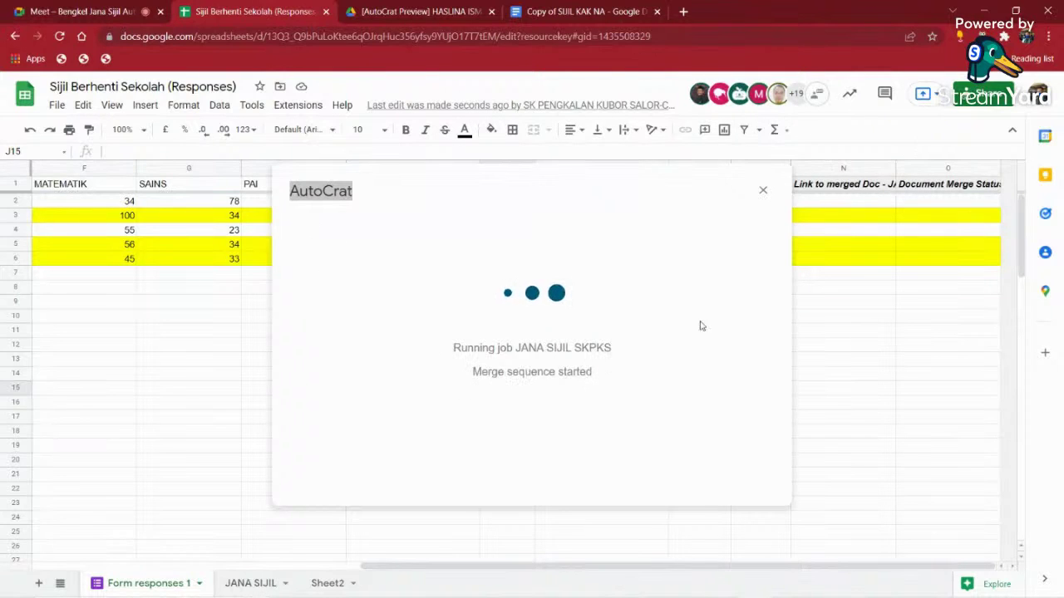
- Open Gmail in a new tab and read the top [AutoCrat Preview] email, then return
left_click(683, 12)
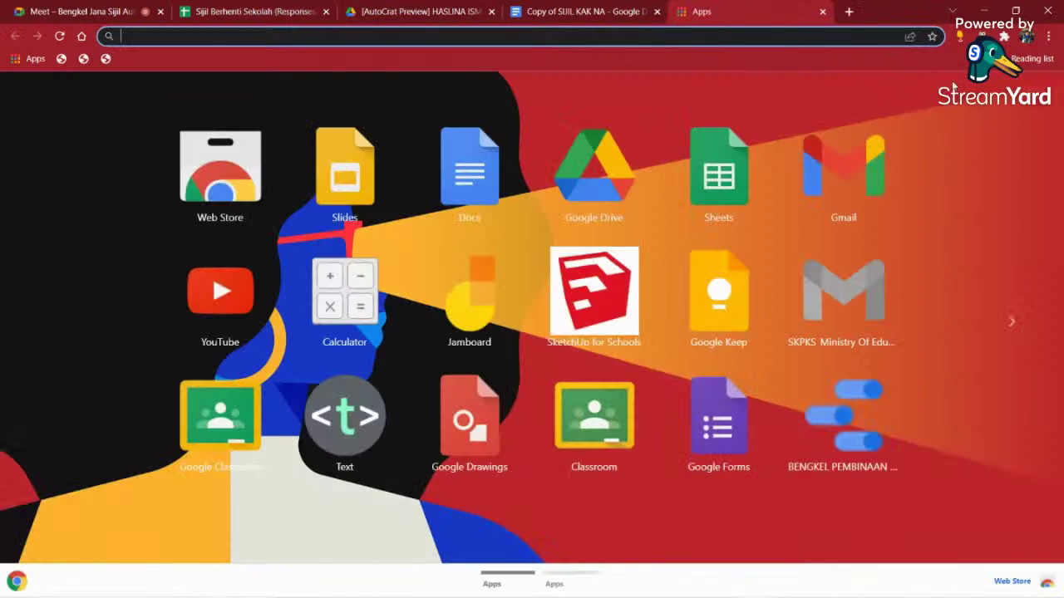
left_click(868, 166)
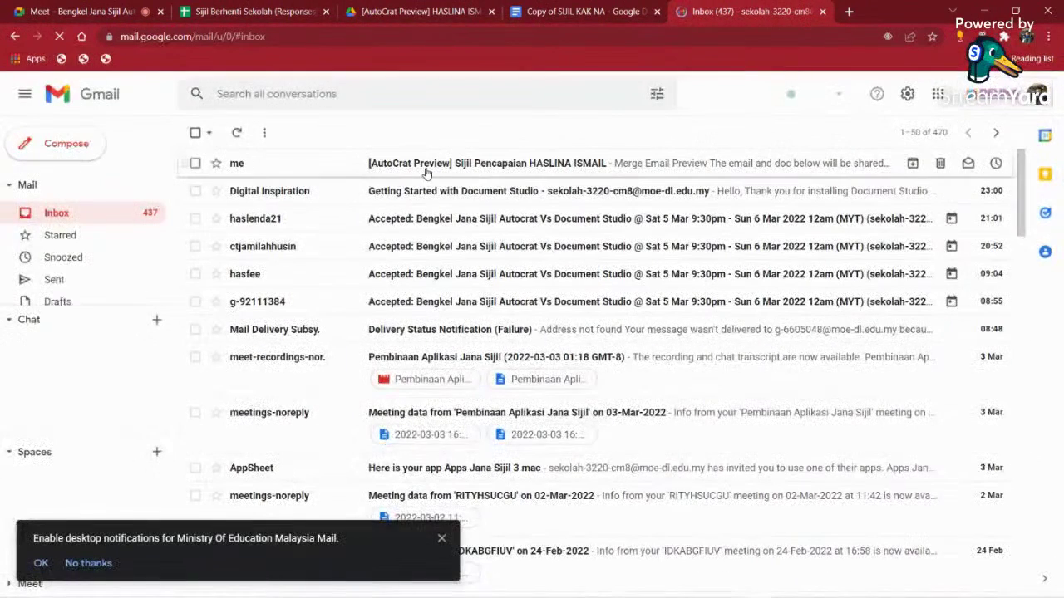
left_click(544, 165)
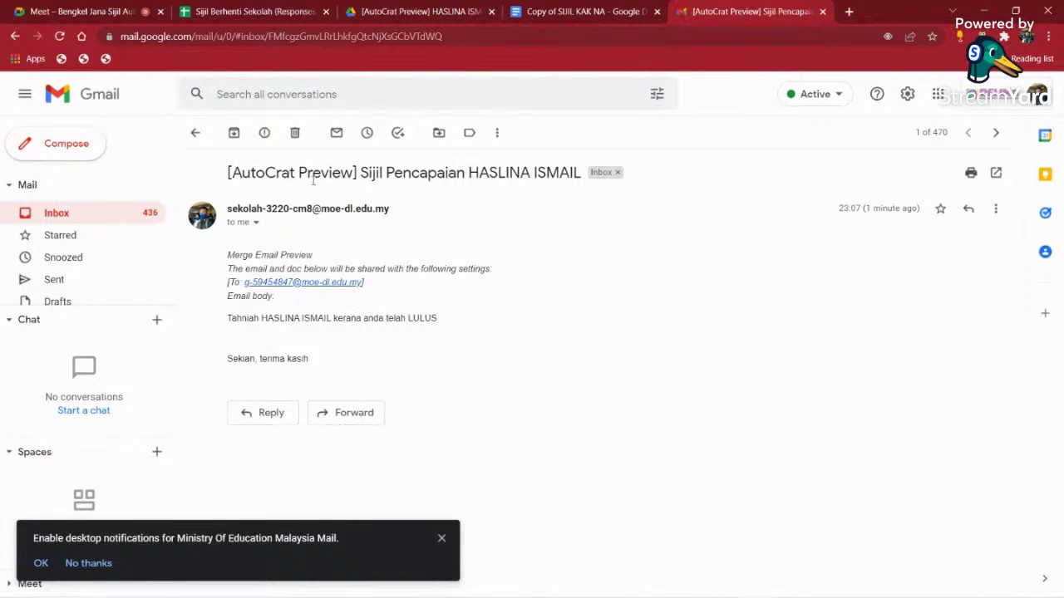
left_click_drag(232, 172, 354, 172)
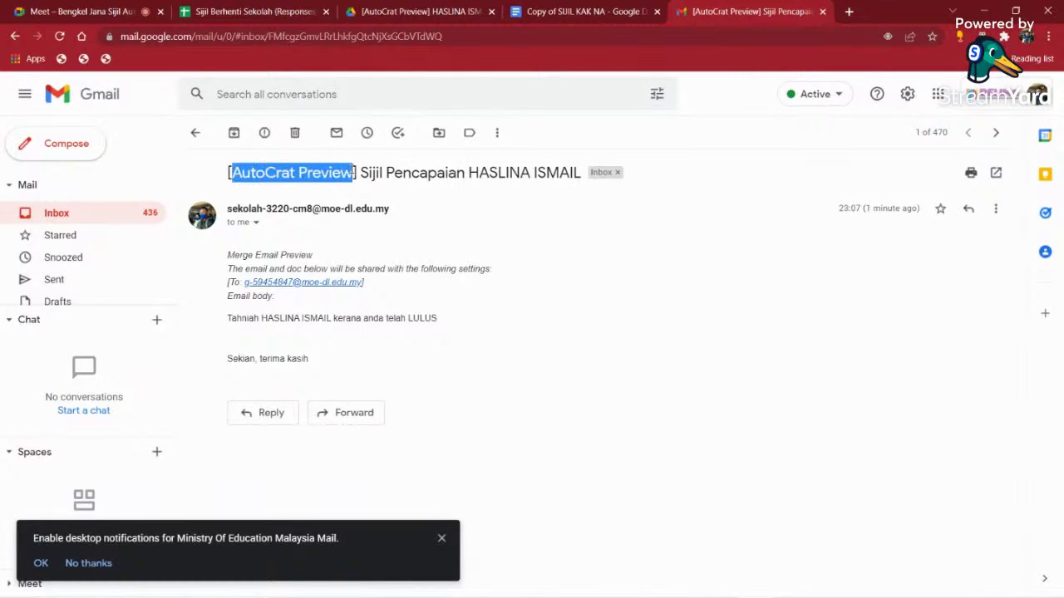
left_click(260, 175)
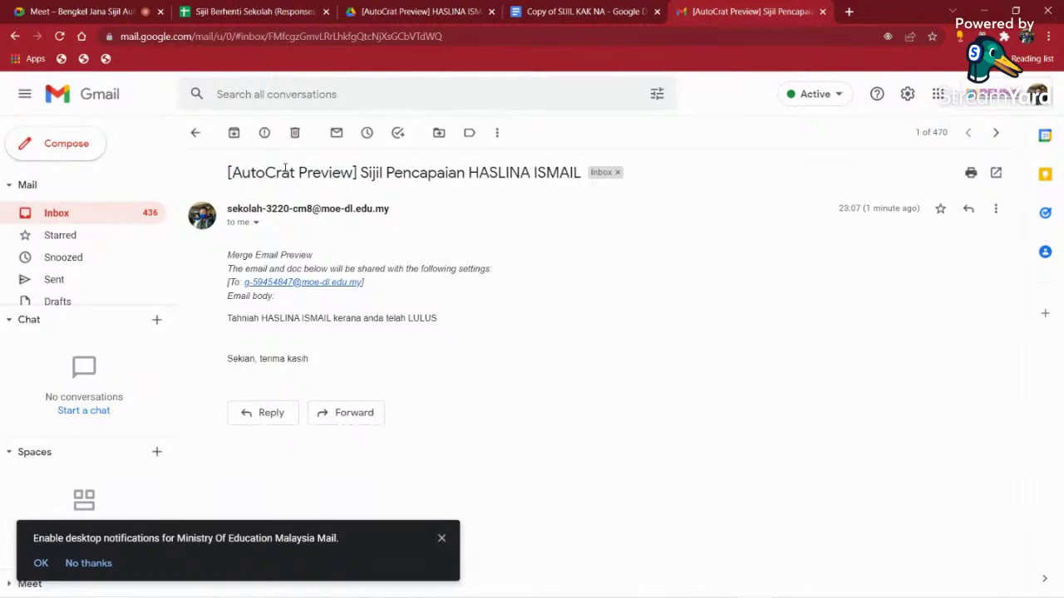
left_click(271, 10)
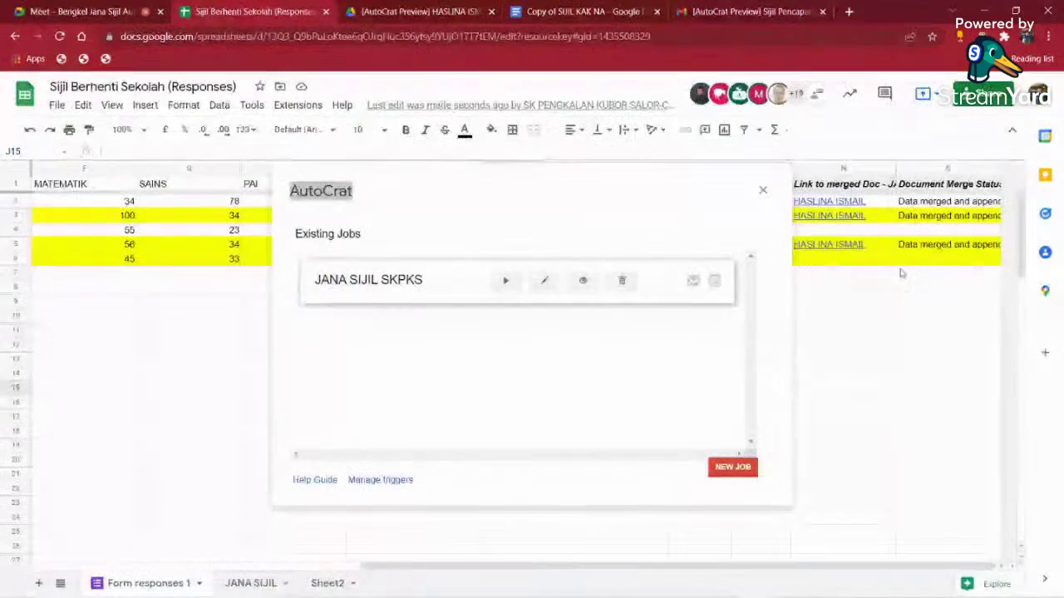
- Close AutoCrat, check the first student's merge status, and go back to the Gmail inbox
left_click(763, 191)
left_click(906, 204)
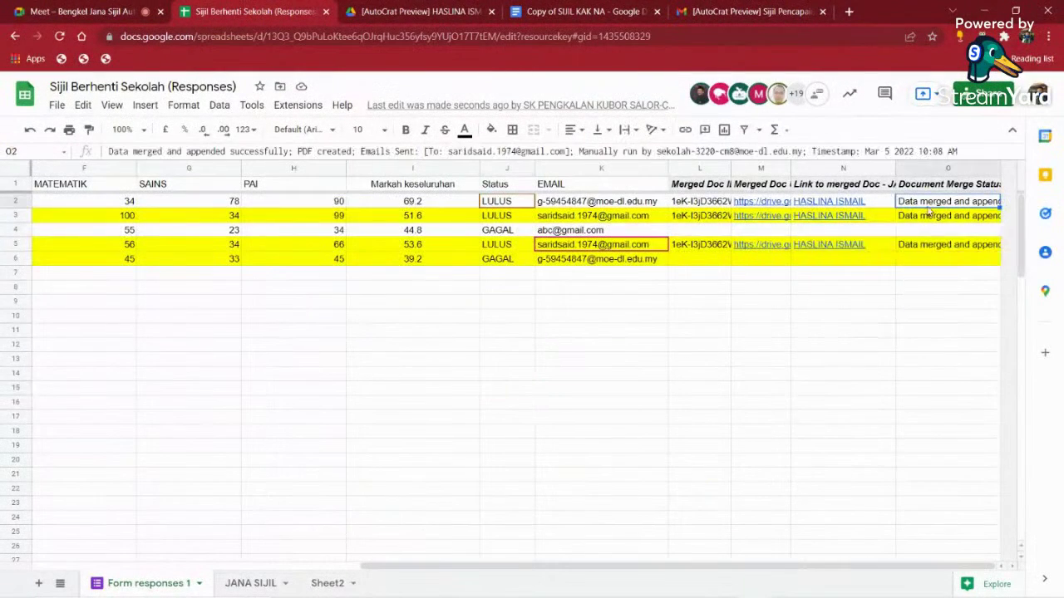
left_click(754, 11)
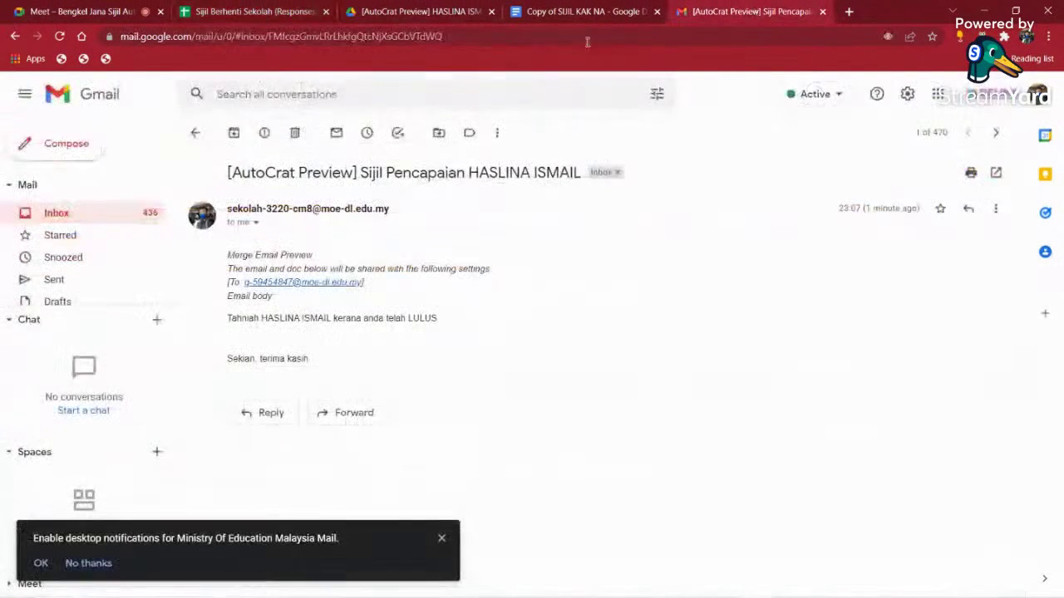
left_click(84, 217)
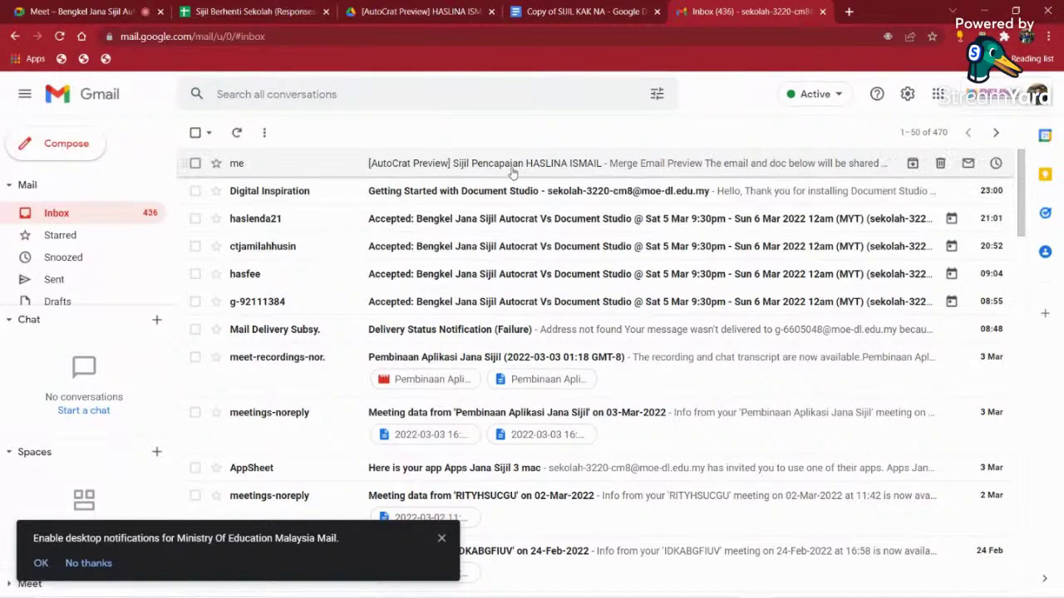
- Review the first student's email in K2 and status in O2, then open the Cikgu profile
left_click(266, 11)
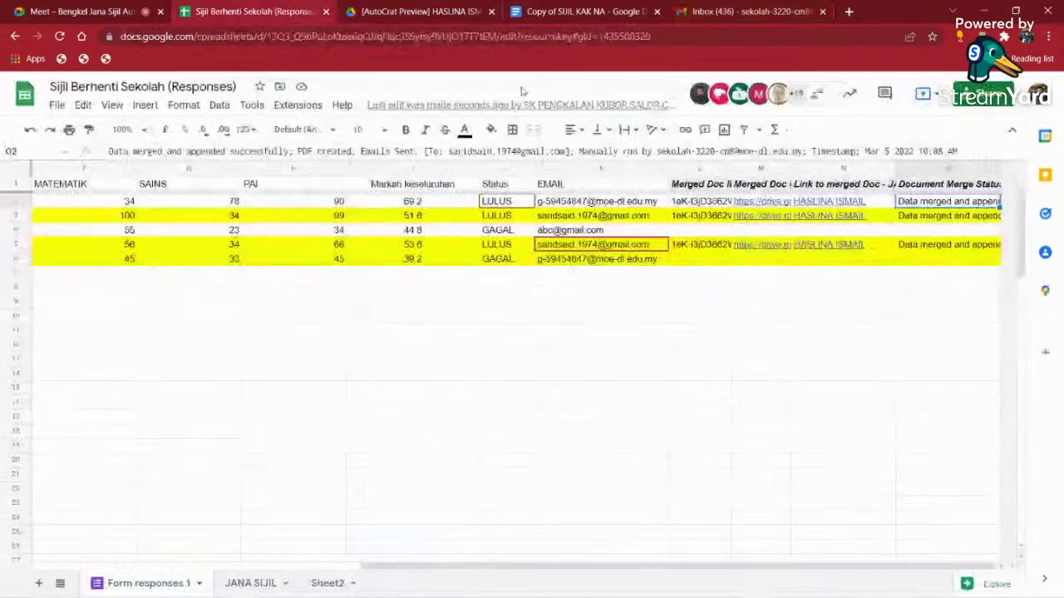
left_click_drag(589, 564, 630, 558)
left_click(623, 203)
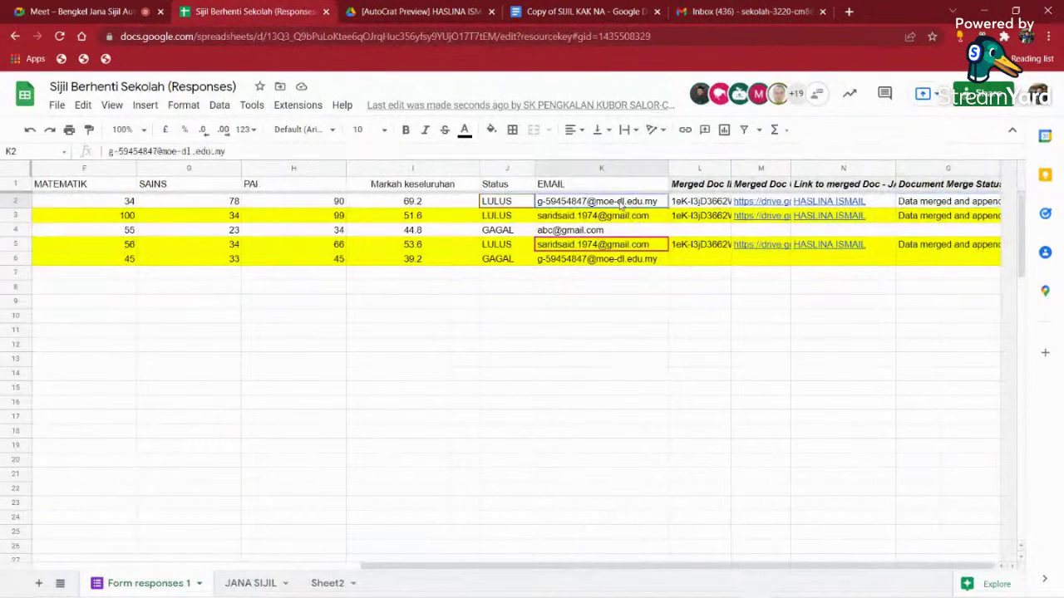
left_click(940, 207)
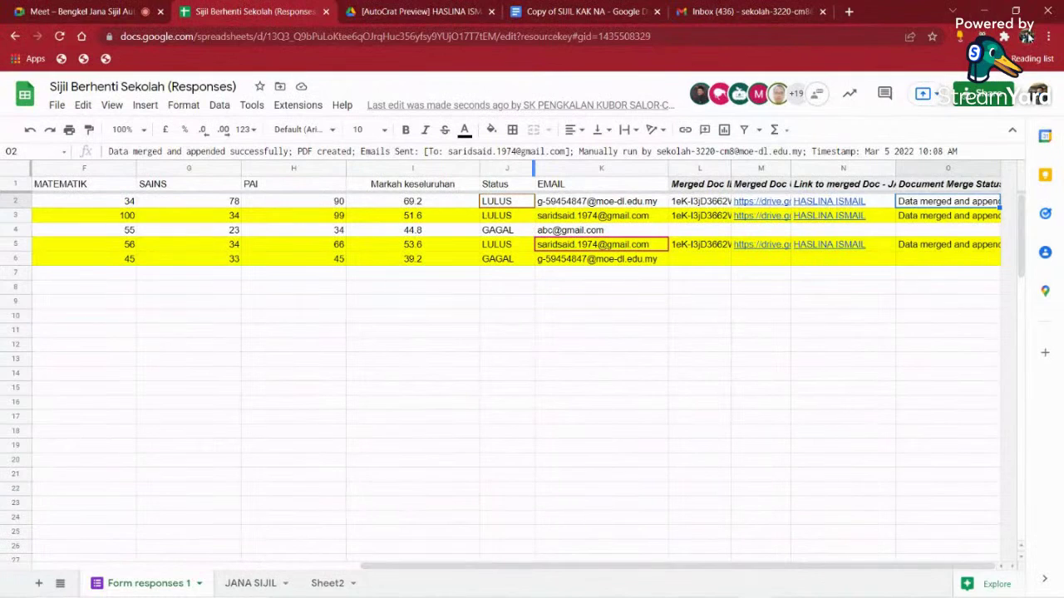
left_click(1027, 37)
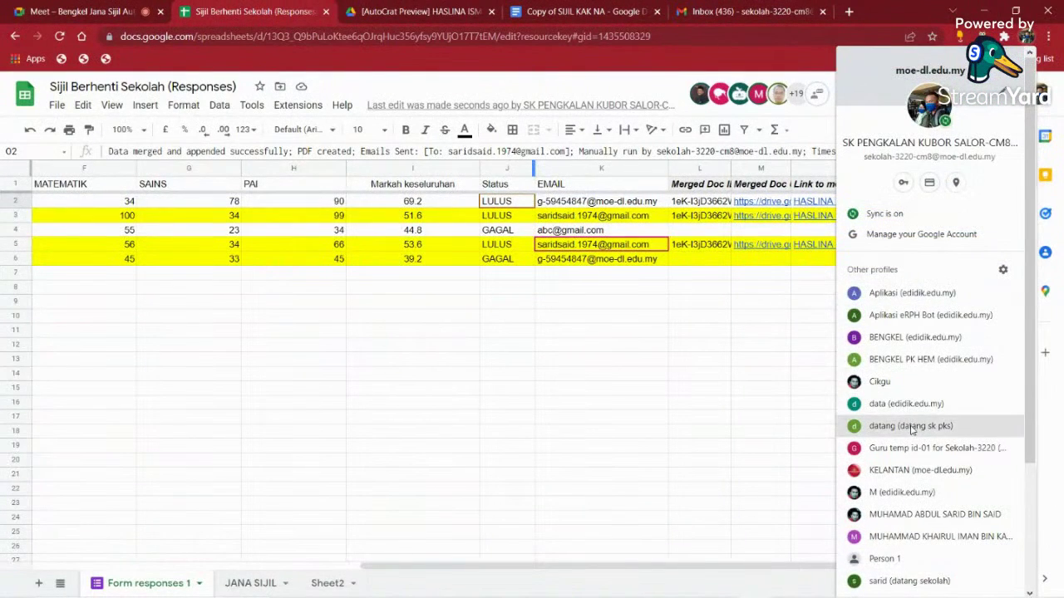
left_click(901, 381)
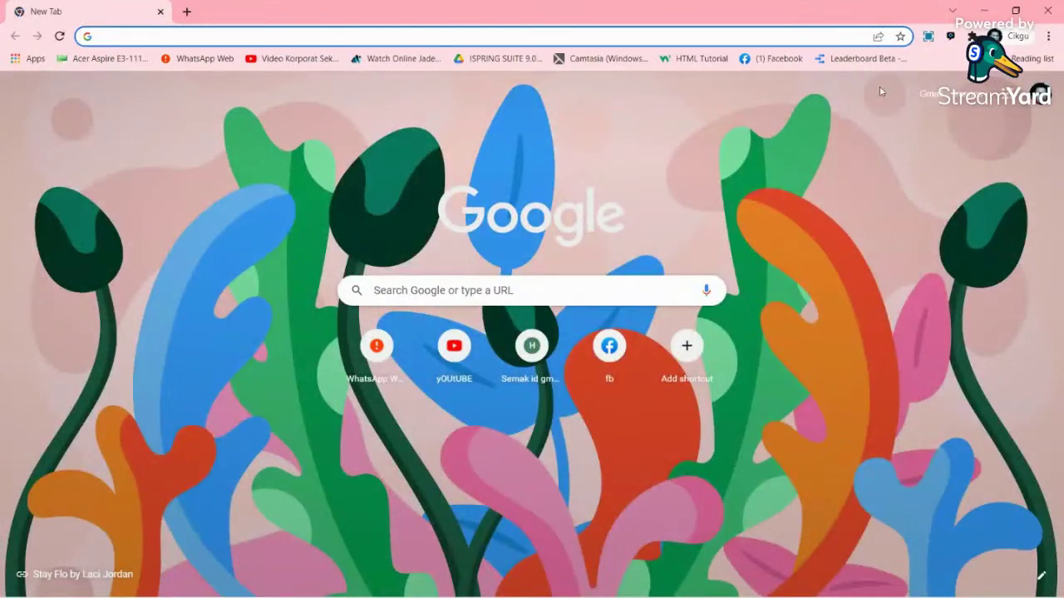
- Open Gmail in the Cikgu profile, reload the inbox, and minimise that window
left_click(917, 94)
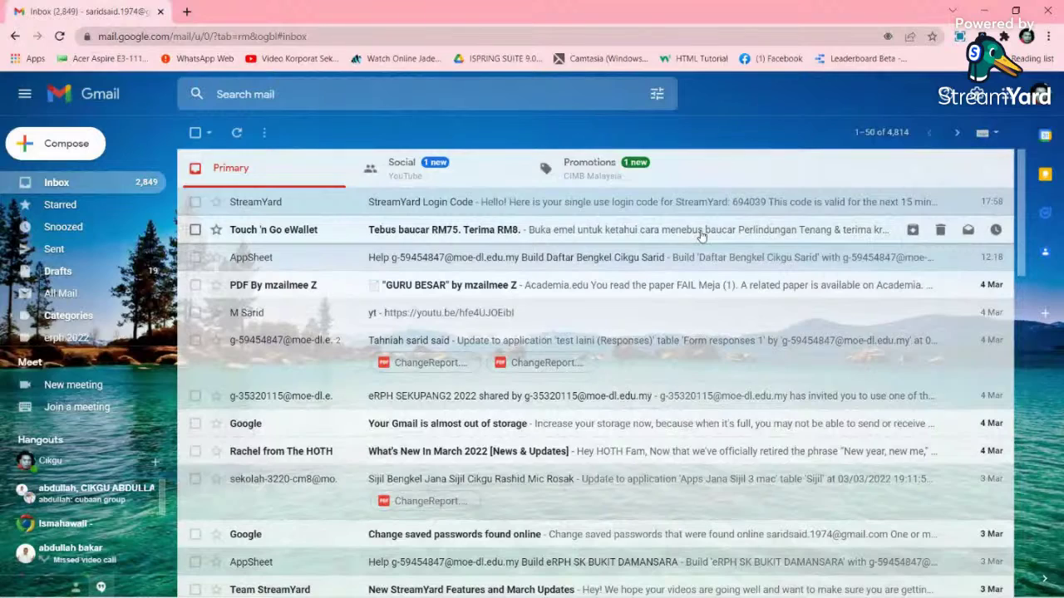
left_click(59, 36)
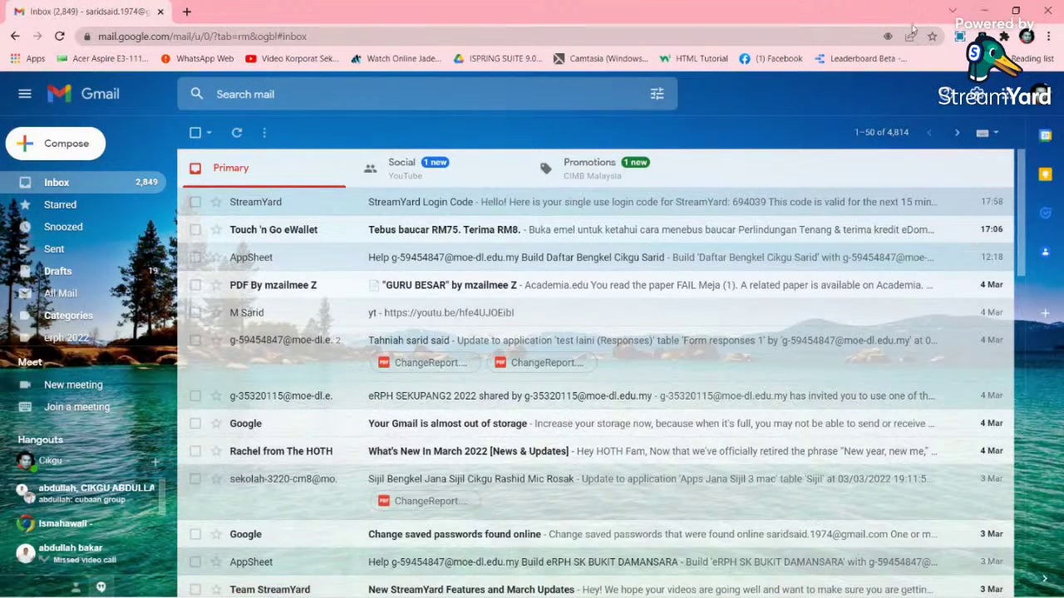
left_click(981, 9)
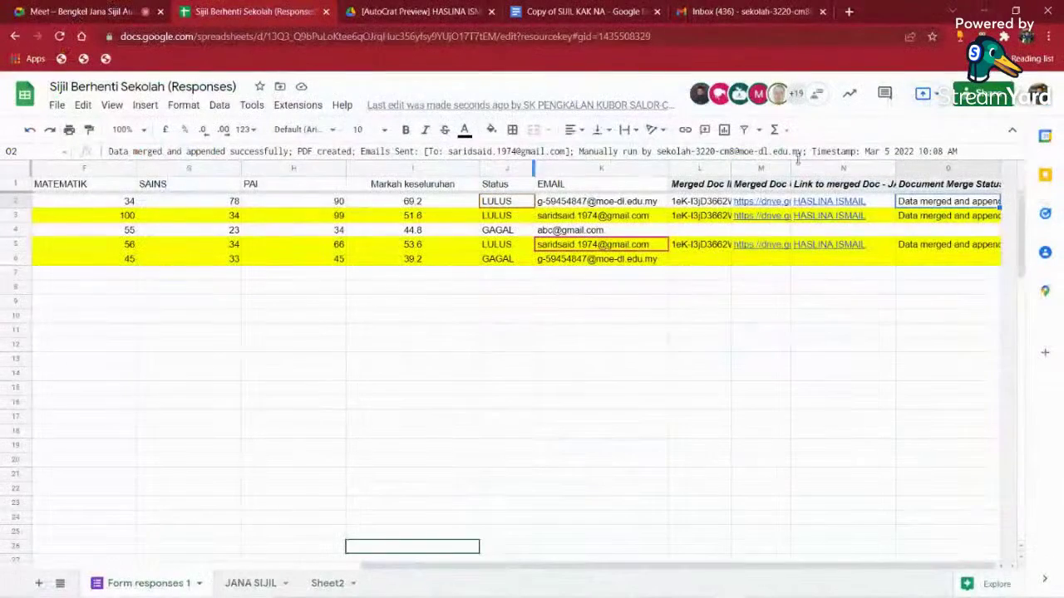
- Look over the student e-mail addresses in column K, rows 2 to 6
left_click(712, 286)
left_click(545, 263)
left_click(555, 204)
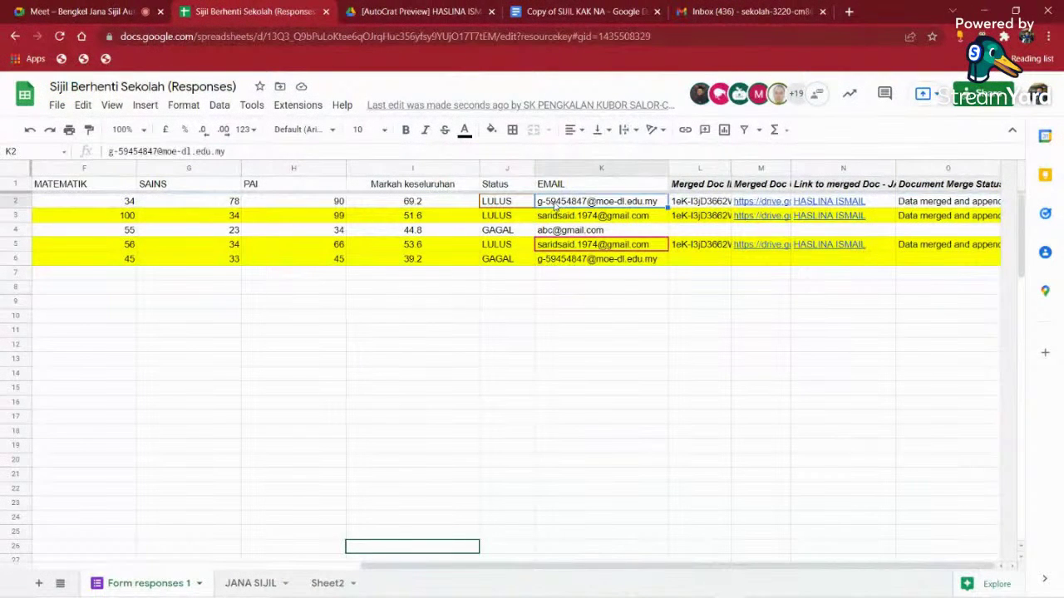
left_click_drag(559, 218, 536, 232)
left_click(574, 214)
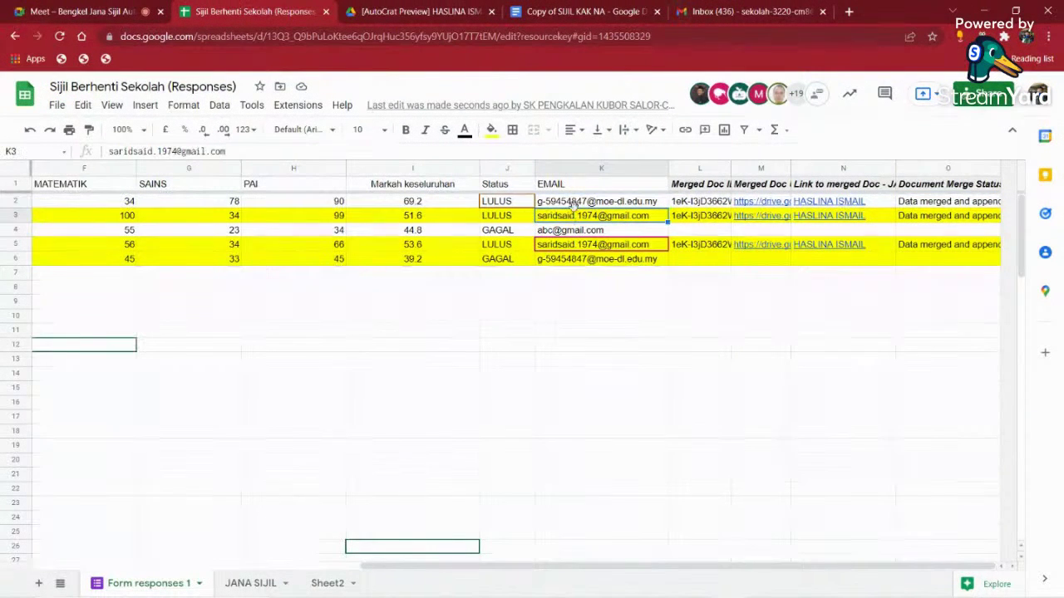
left_click(577, 205)
- Read the link in N2 and merge statuses in O2 and O5, then switch to Gmail
left_click(802, 207)
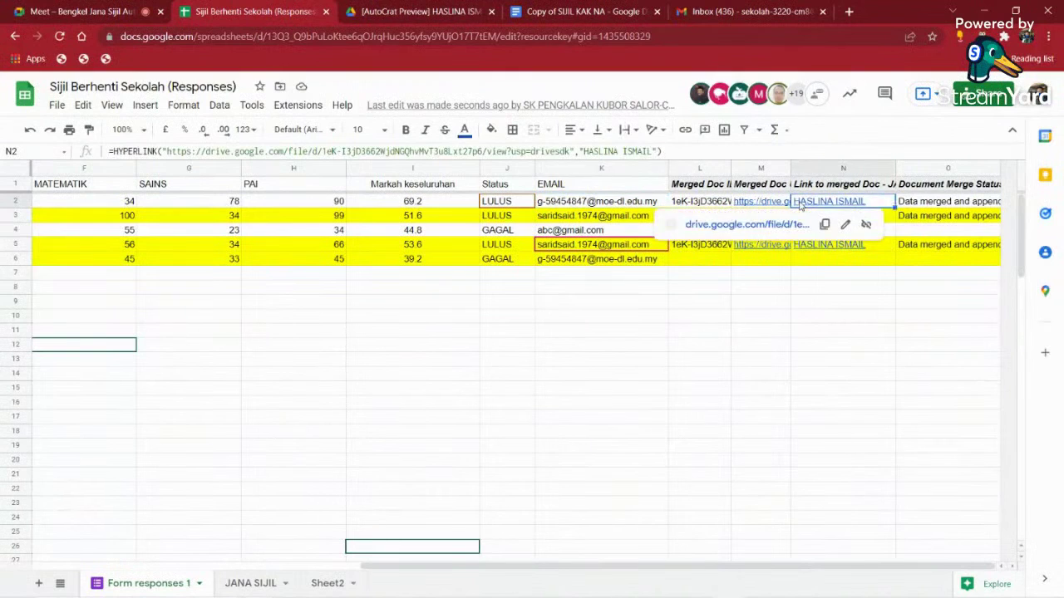
left_click(931, 201)
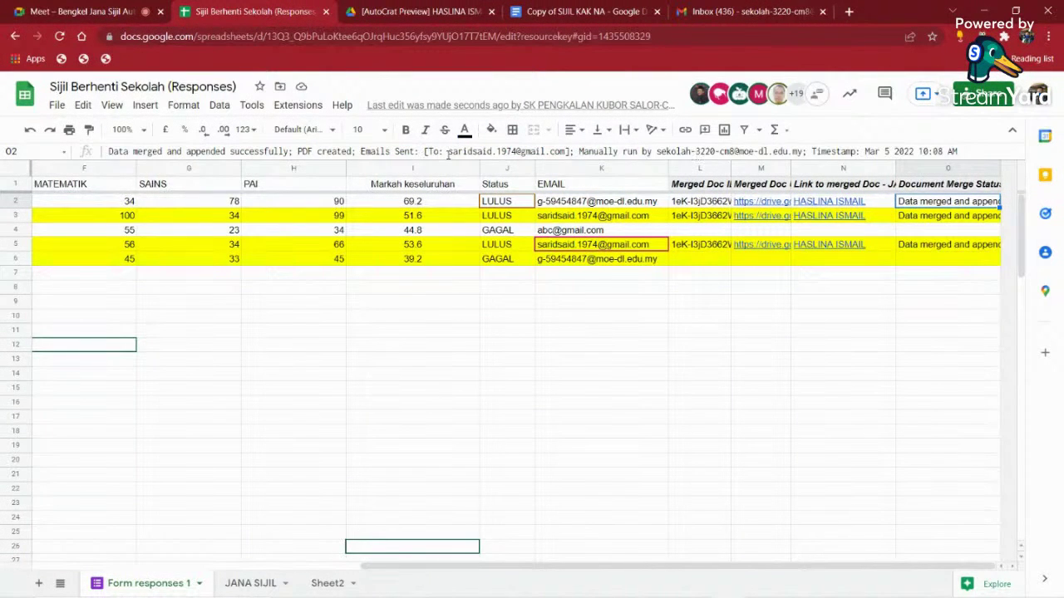
left_click(581, 201)
left_click(572, 247)
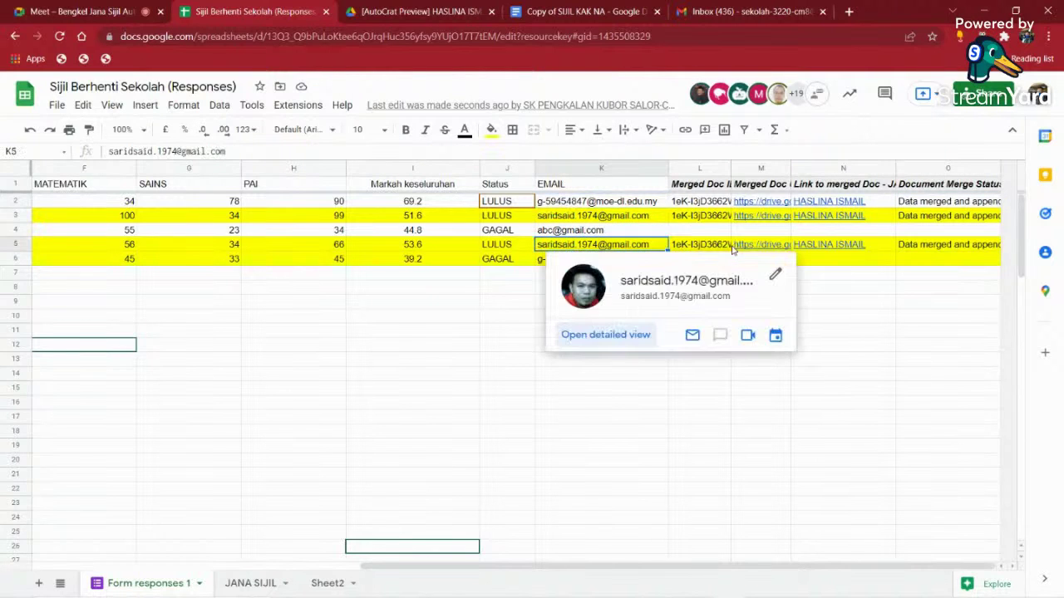
mouse_move(717, 247)
left_click(902, 248)
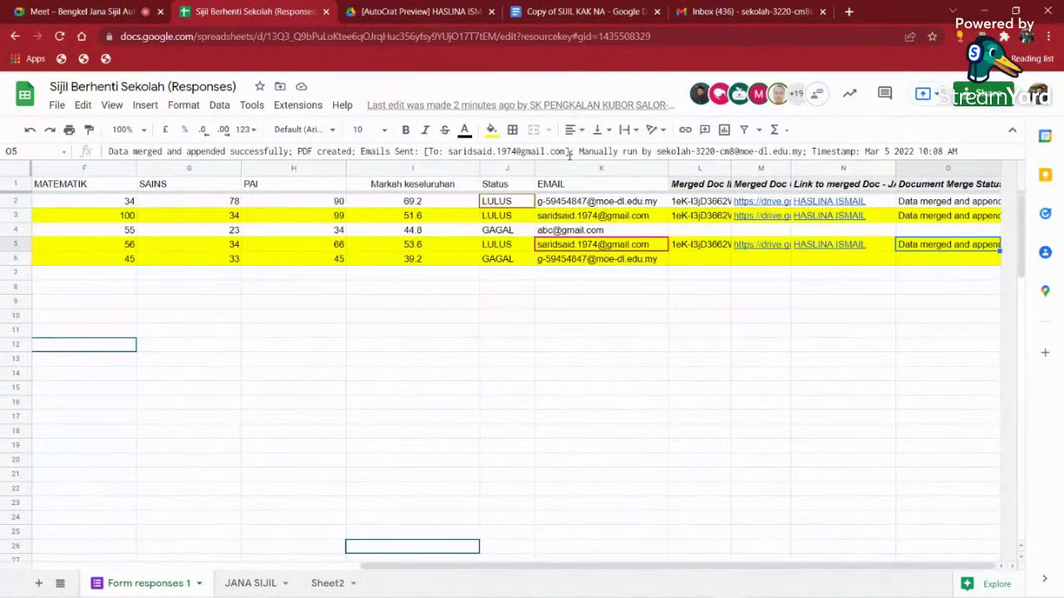
left_click(748, 11)
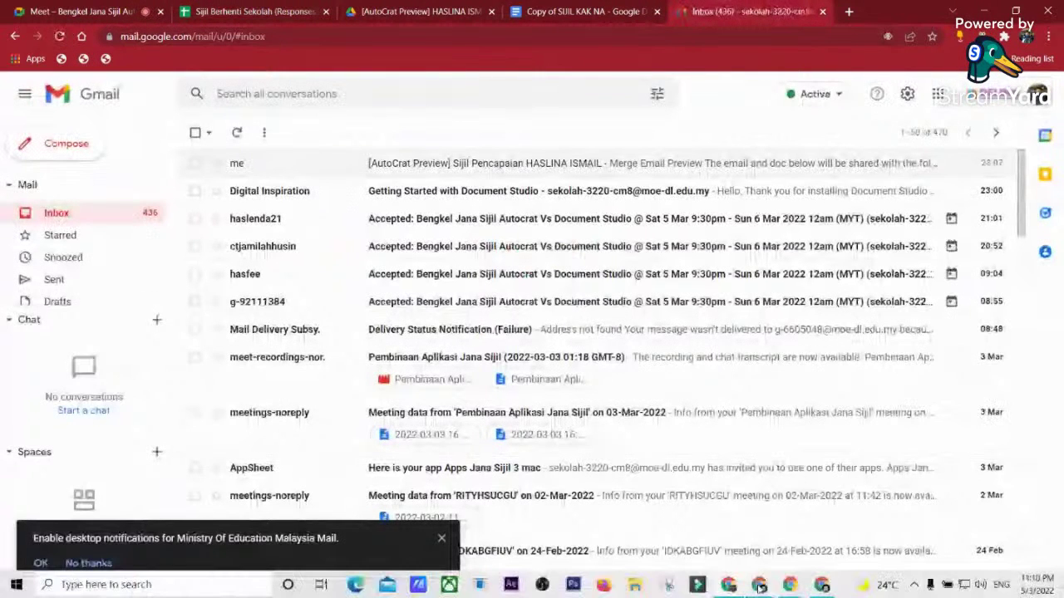
- In the recipient's Gmail, find the Sijil Pencapaian certificate email in Spam and mark it not spam
left_click(760, 586)
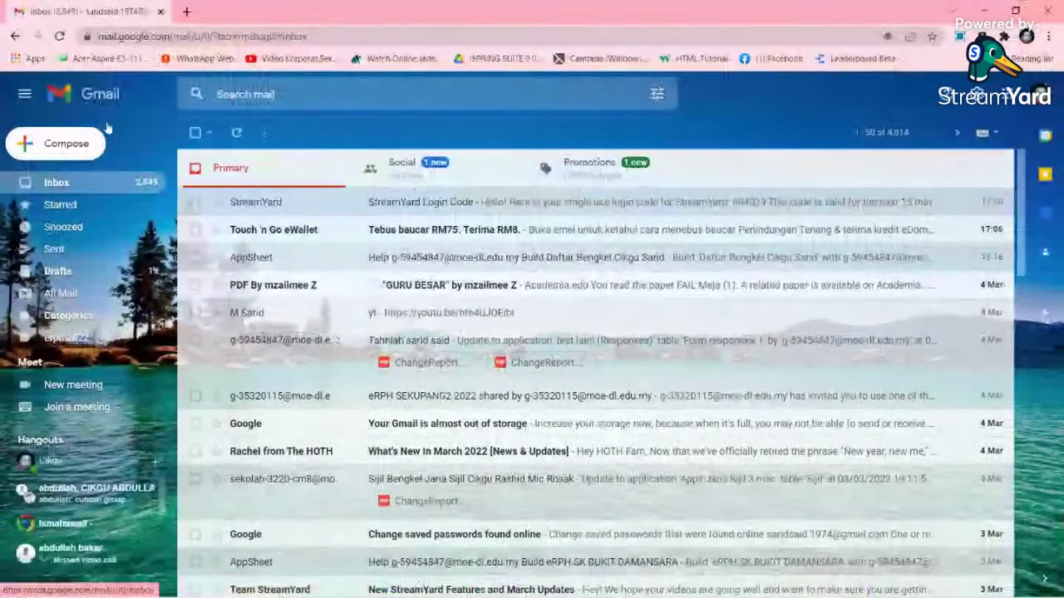
scroll(81, 212, "down", 1)
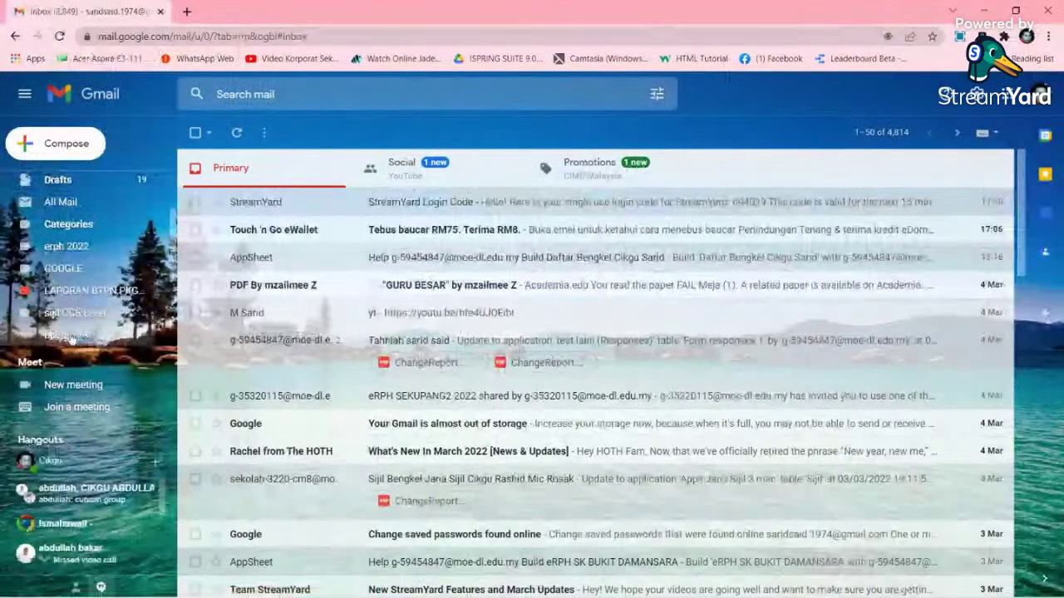
scroll(112, 324, "down", 1)
scroll(112, 324, "down", 1)
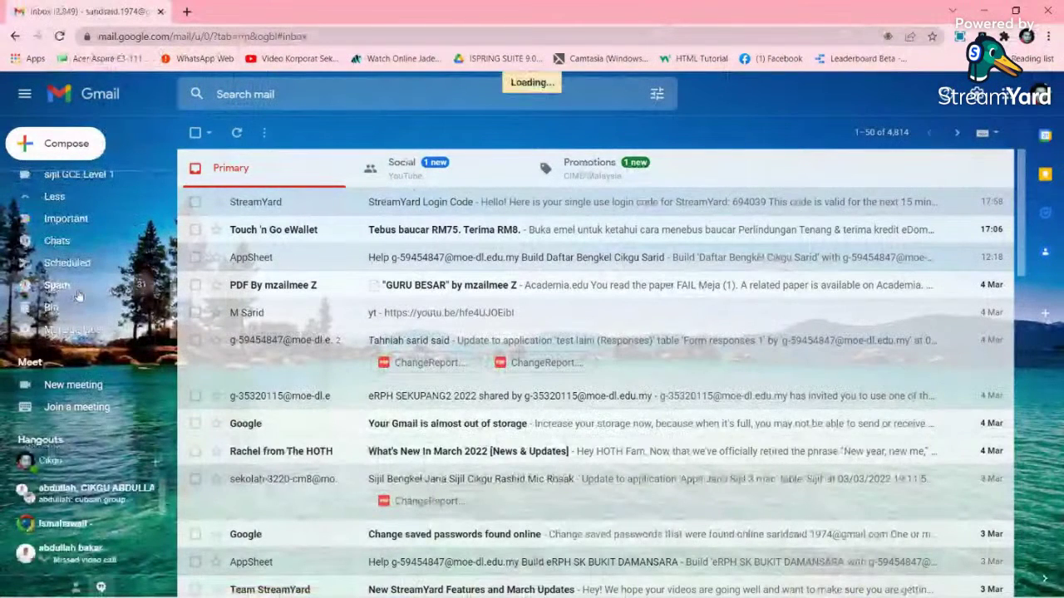
left_click(77, 295)
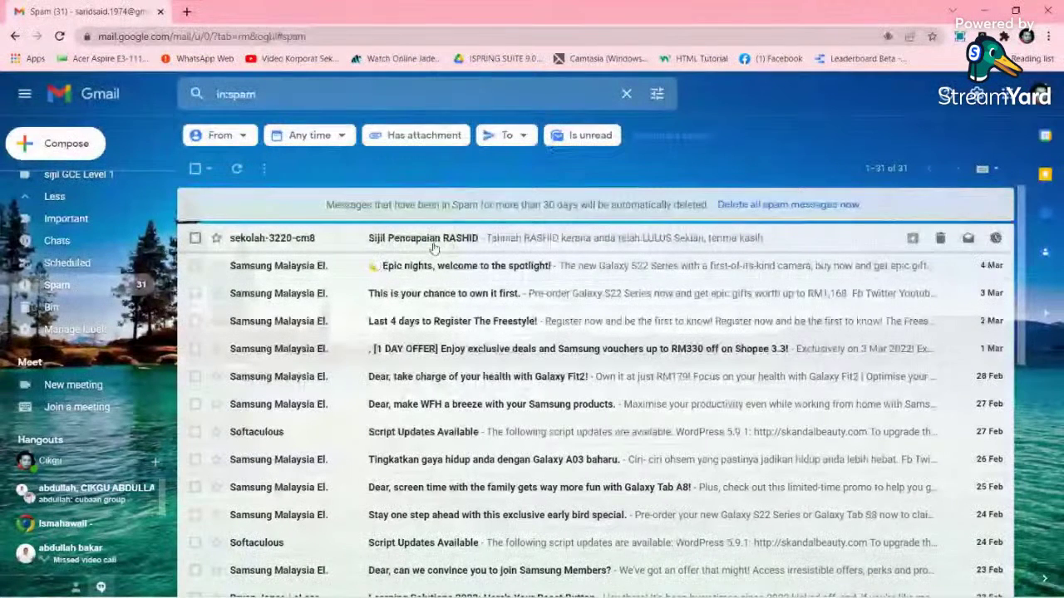
left_click(494, 241)
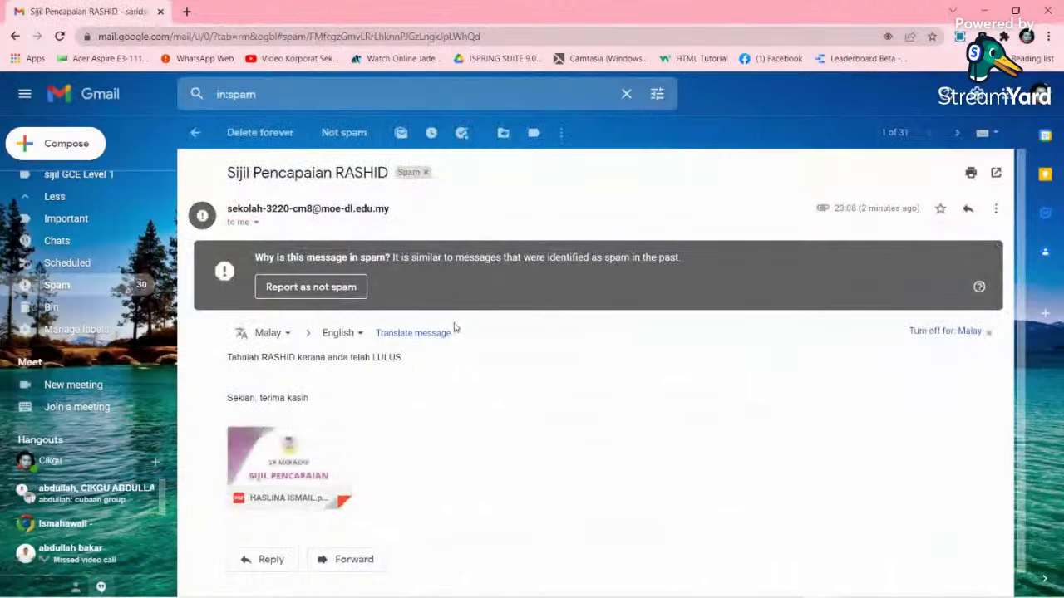
left_click(311, 287)
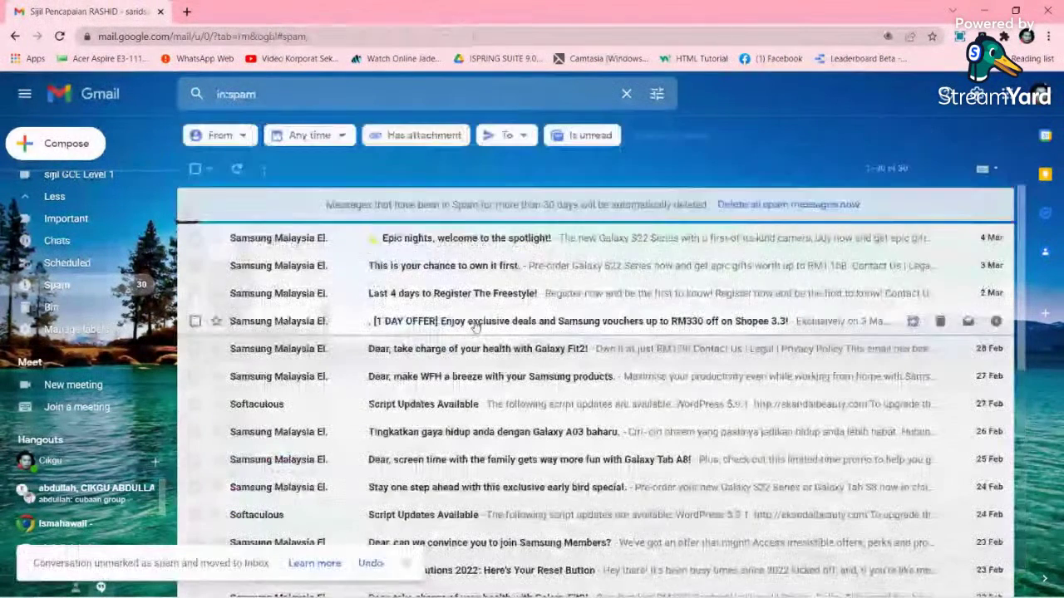
- Open that email from the Inbox and preview its attached certificate PDF
scroll(77, 199, "up", 5)
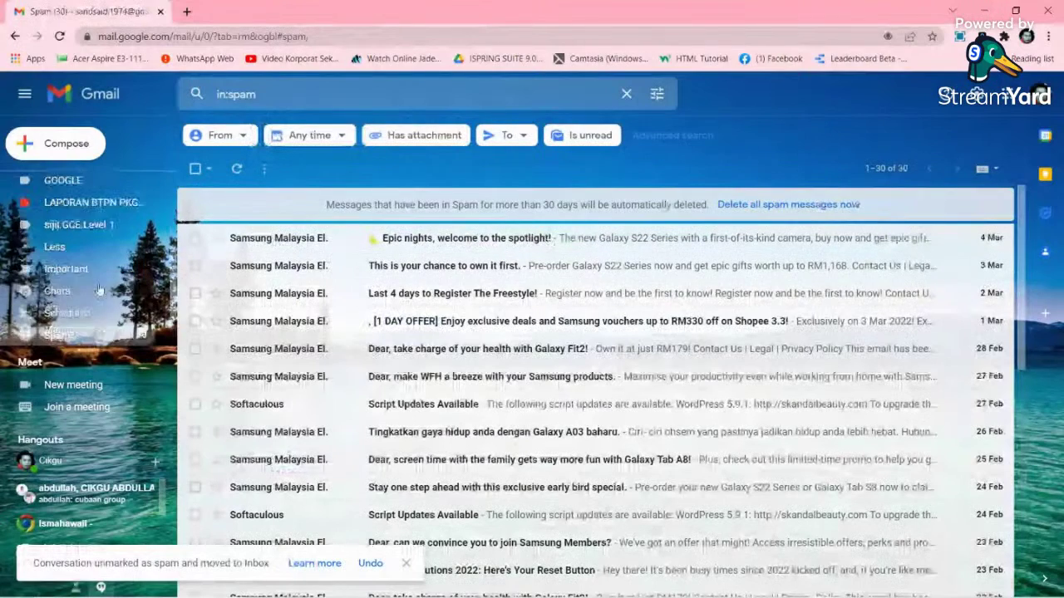
left_click(57, 182)
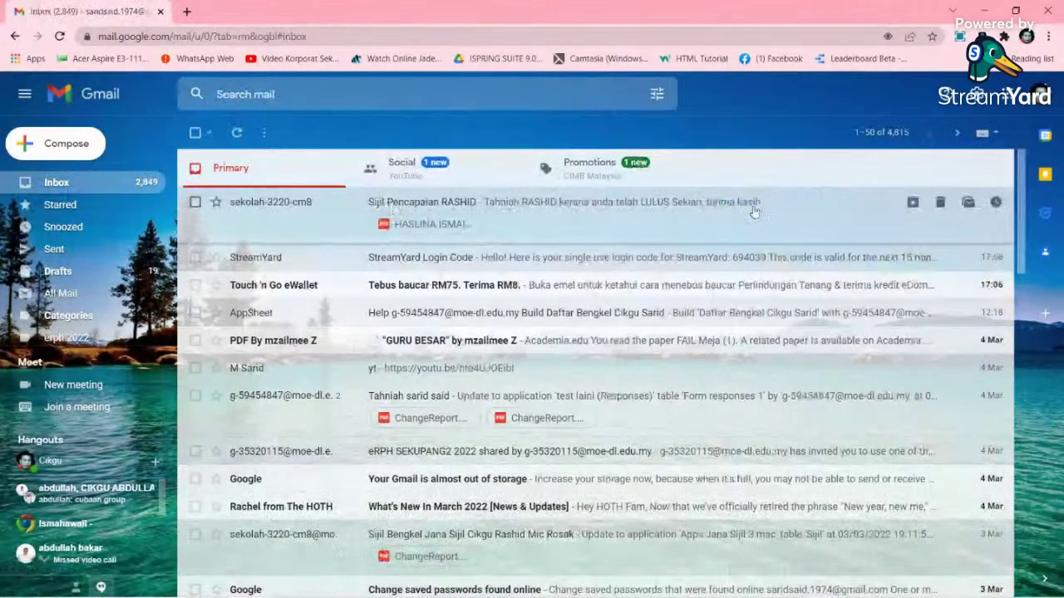
left_click(626, 213)
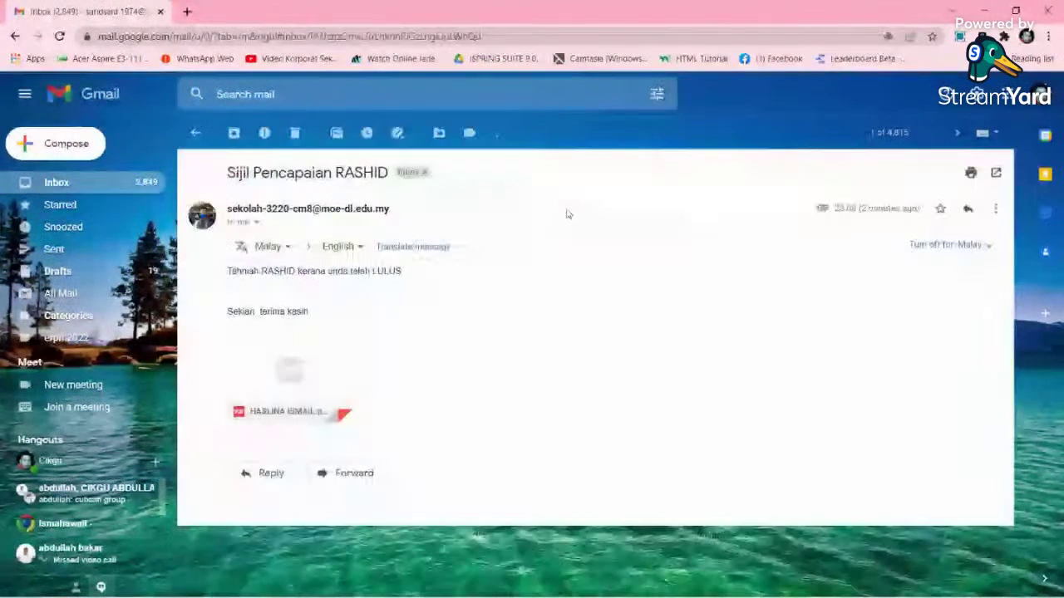
left_click(330, 363)
scroll(518, 335, "down", 5)
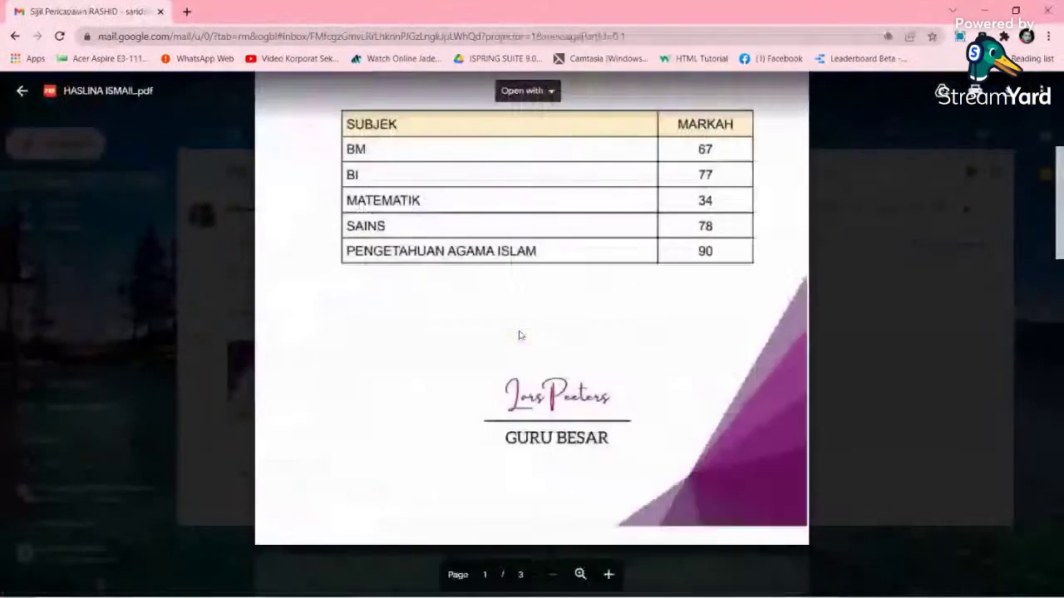
scroll(519, 331, "up", 4)
scroll(520, 330, "up", 1)
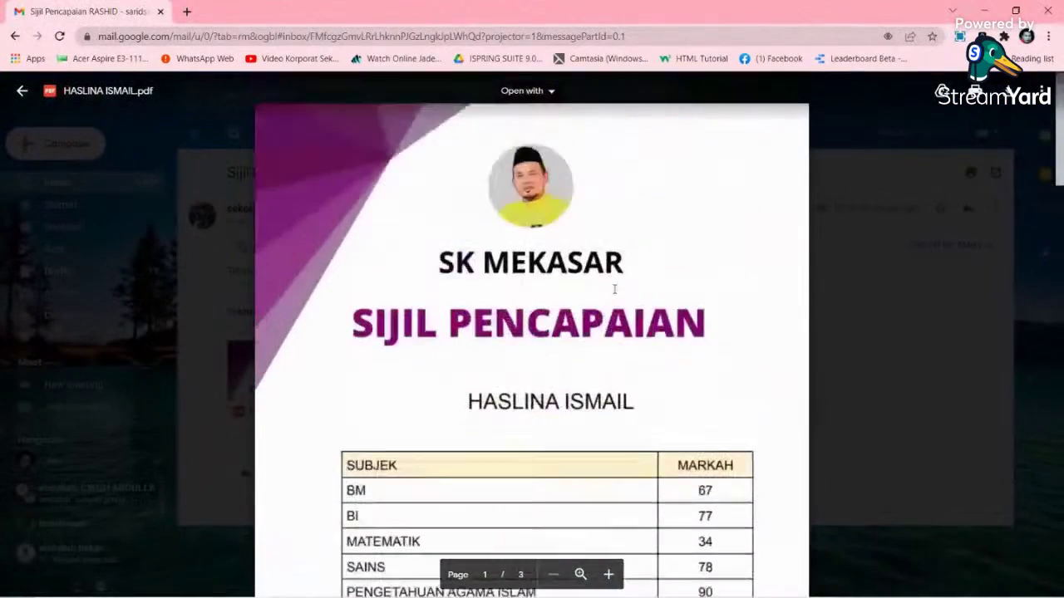
- Close the recipient's mail window and return to the responses spreadsheet
left_click(1048, 11)
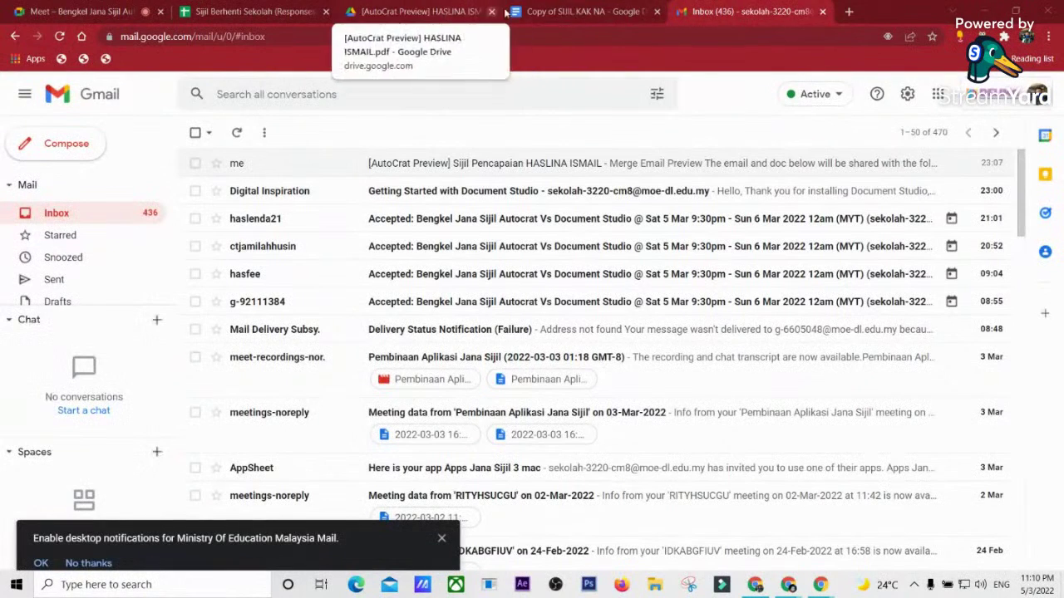
left_click(582, 11)
left_click(249, 11)
left_click(549, 339)
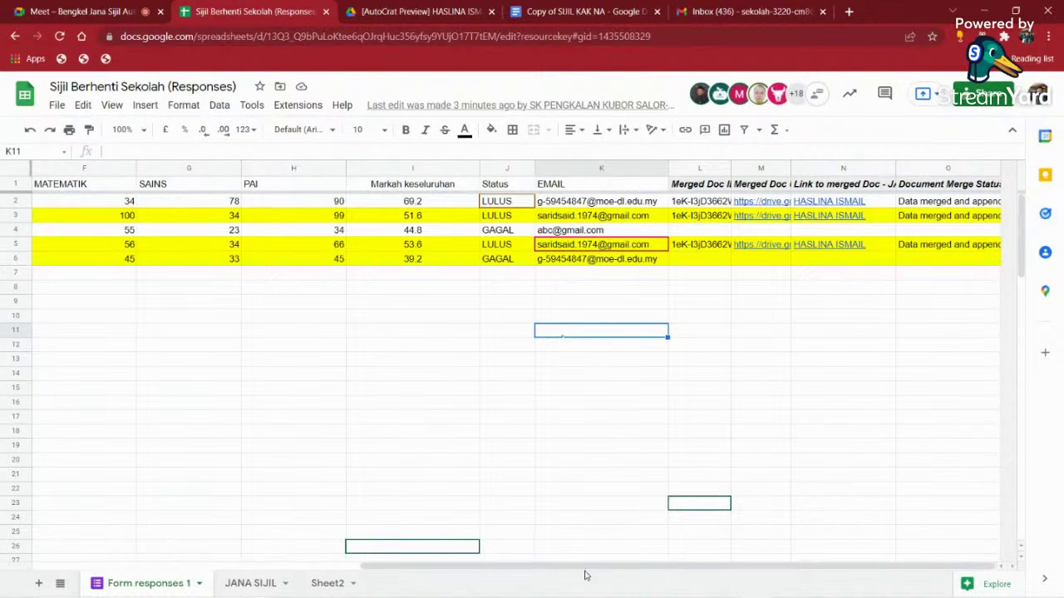
- Trace row 5's student name to their e-mail in K5 and certificate link in N5
left_click_drag(587, 567, 261, 568)
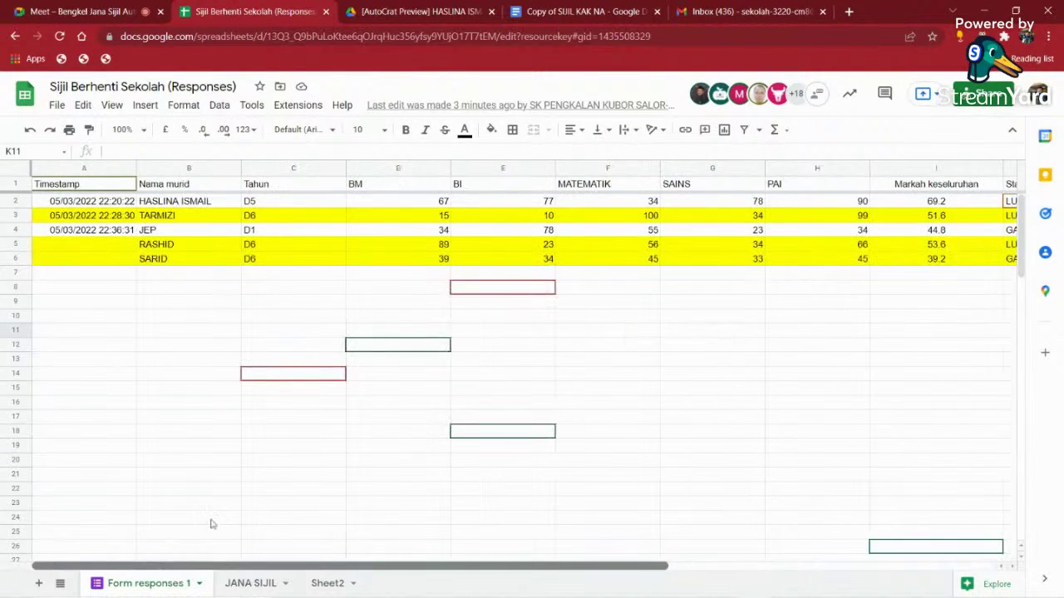
left_click(199, 260)
key("Up")
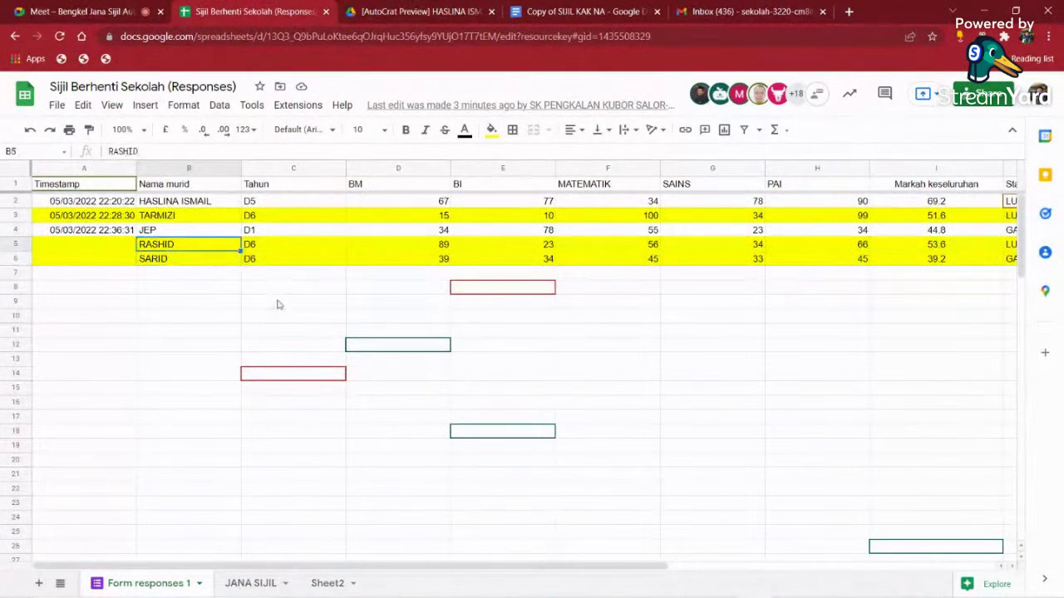
left_click_drag(250, 568, 612, 573)
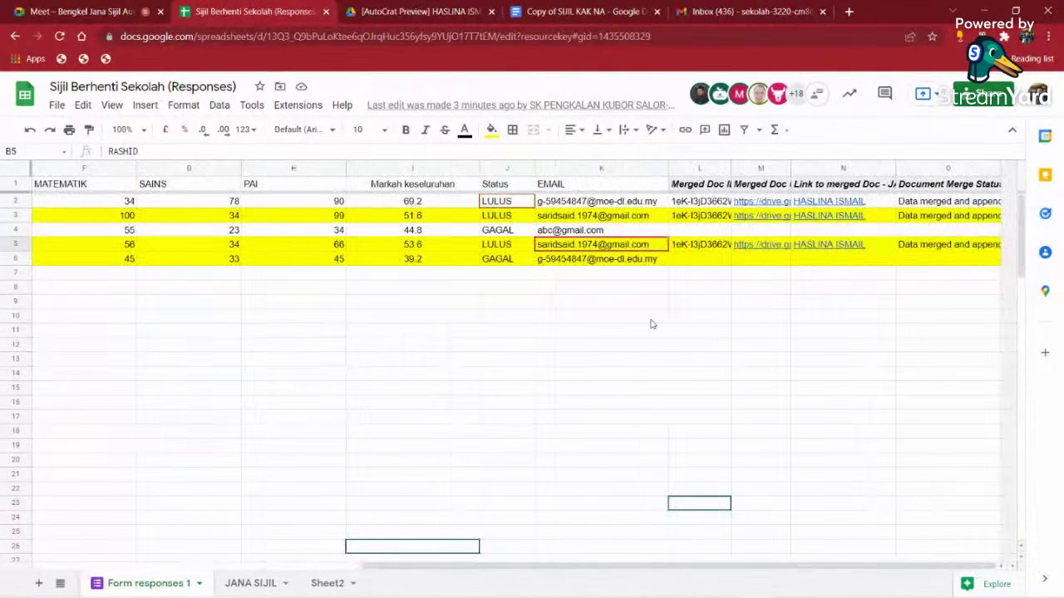
left_click(594, 247)
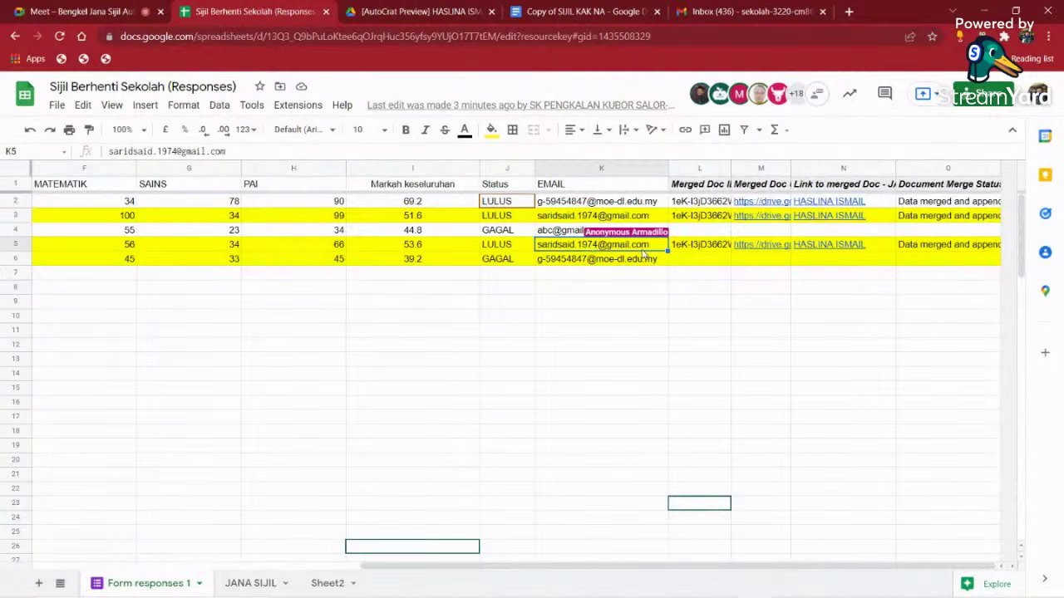
mouse_move(820, 251)
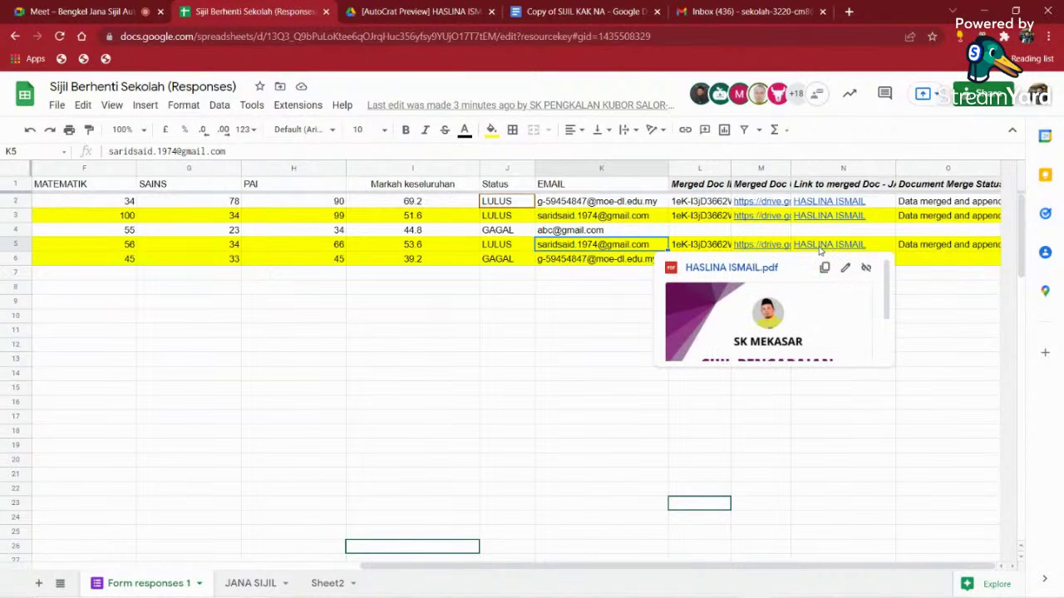
left_click(820, 246)
- Open row 2's linked certificate PDF from N2 in a new tab
left_click_drag(499, 573, 534, 572)
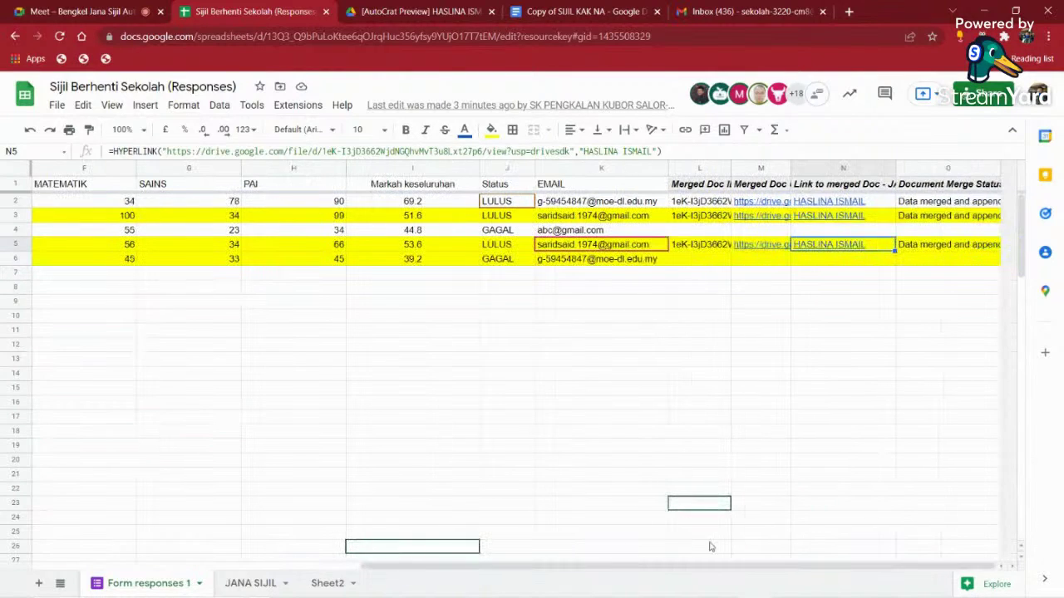
left_click(855, 204)
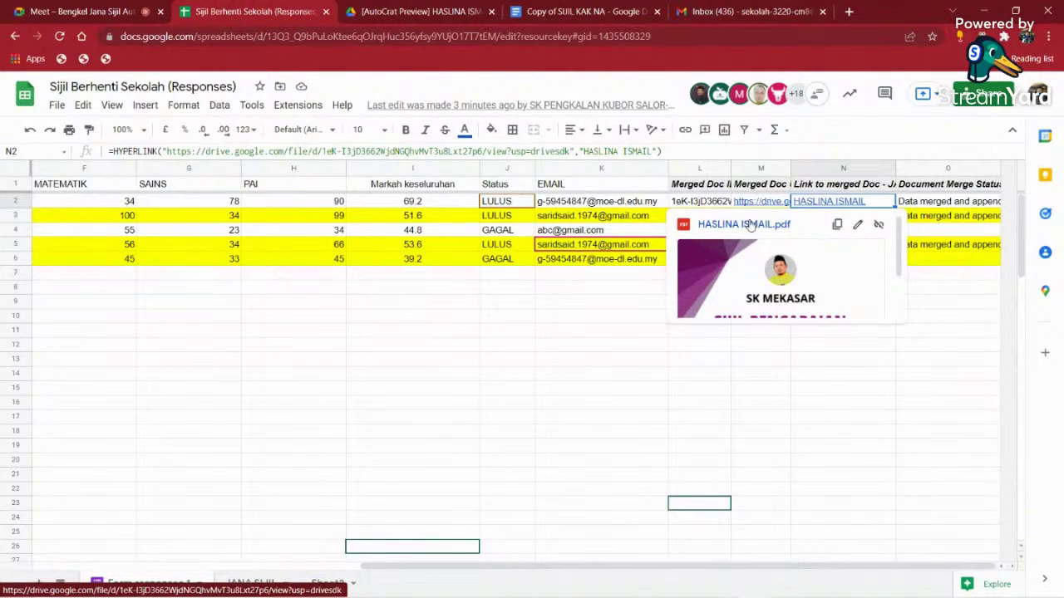
left_click(750, 226)
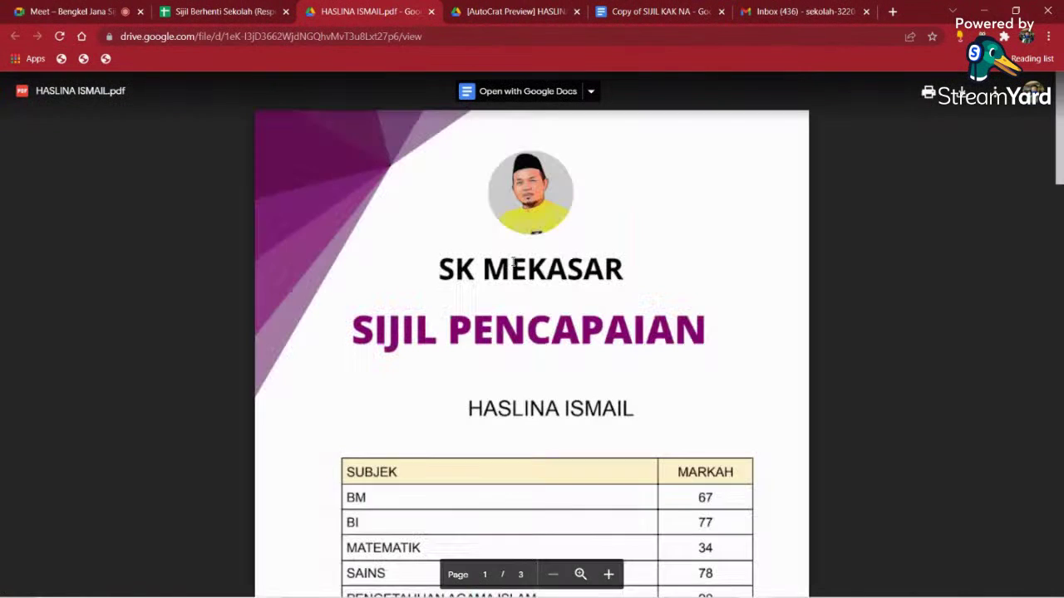
- Scroll through the three certificate pages of the merged PDF, then return to the sheet
scroll(503, 251, "down", 8)
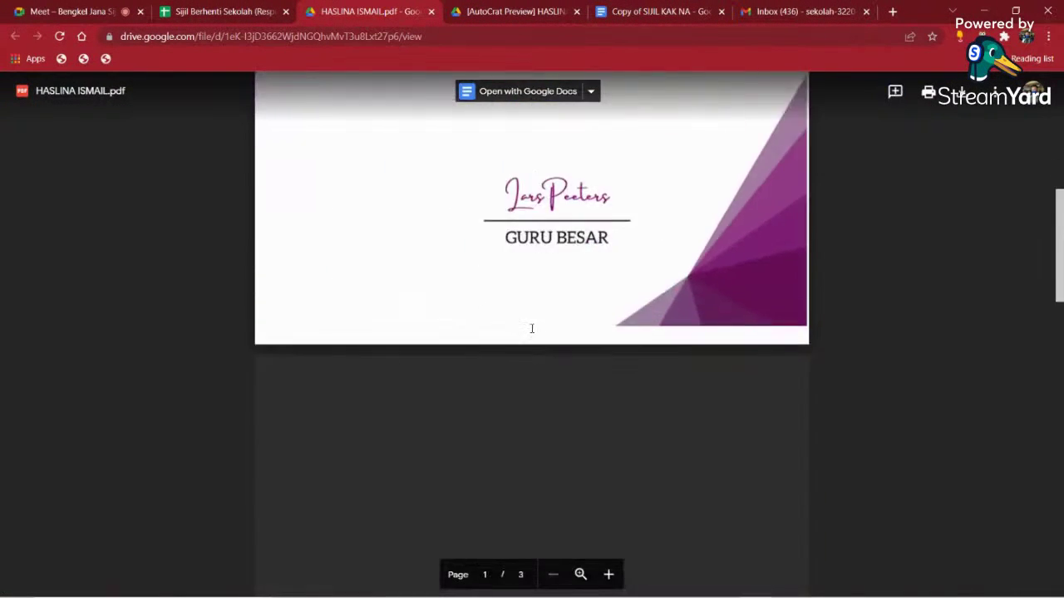
scroll(498, 274, "down", 6)
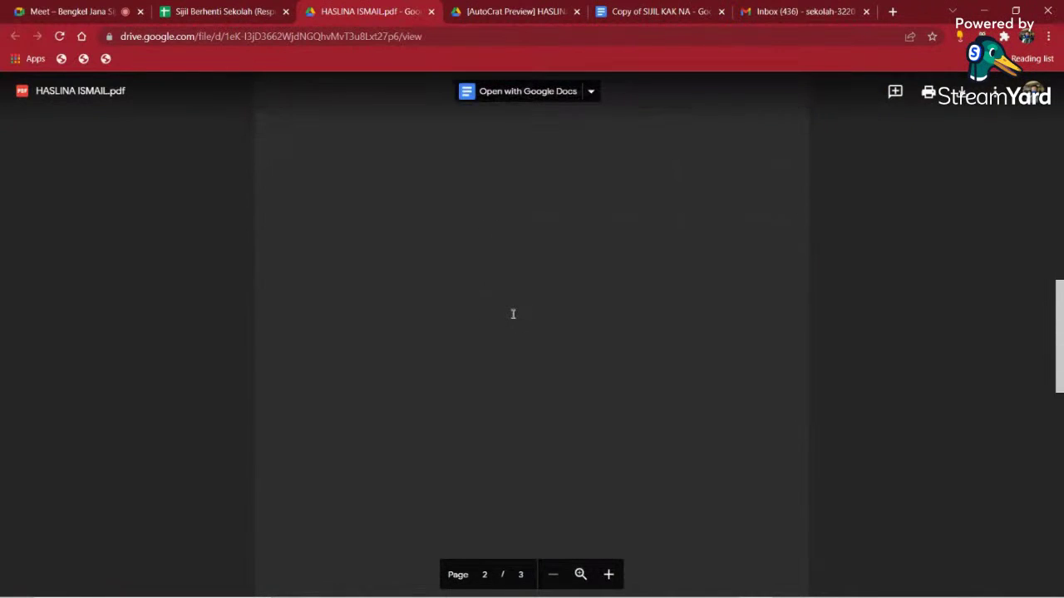
scroll(515, 316, "down", 9)
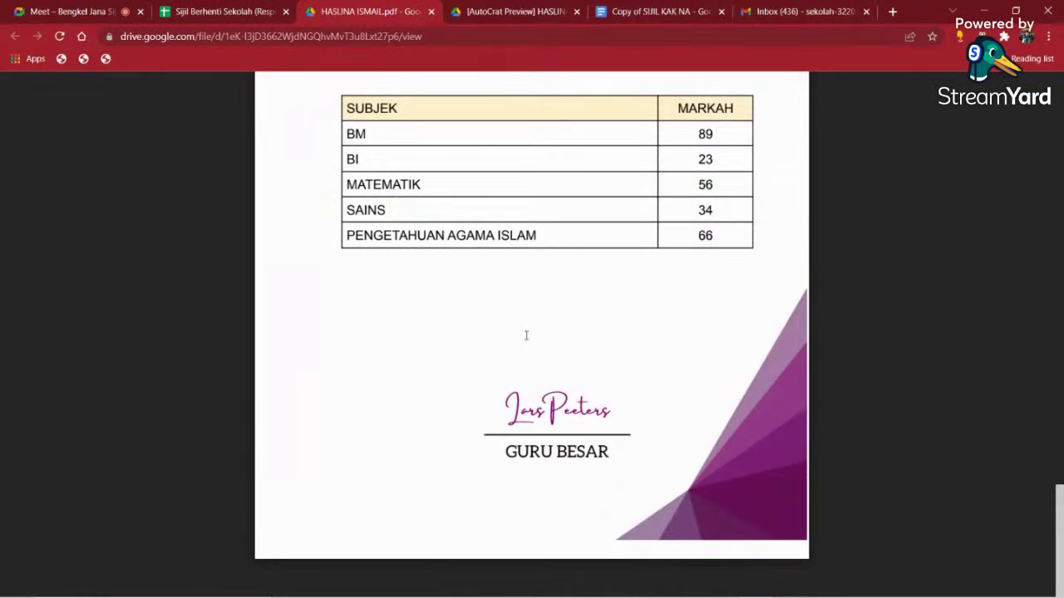
scroll(527, 335, "up", 10)
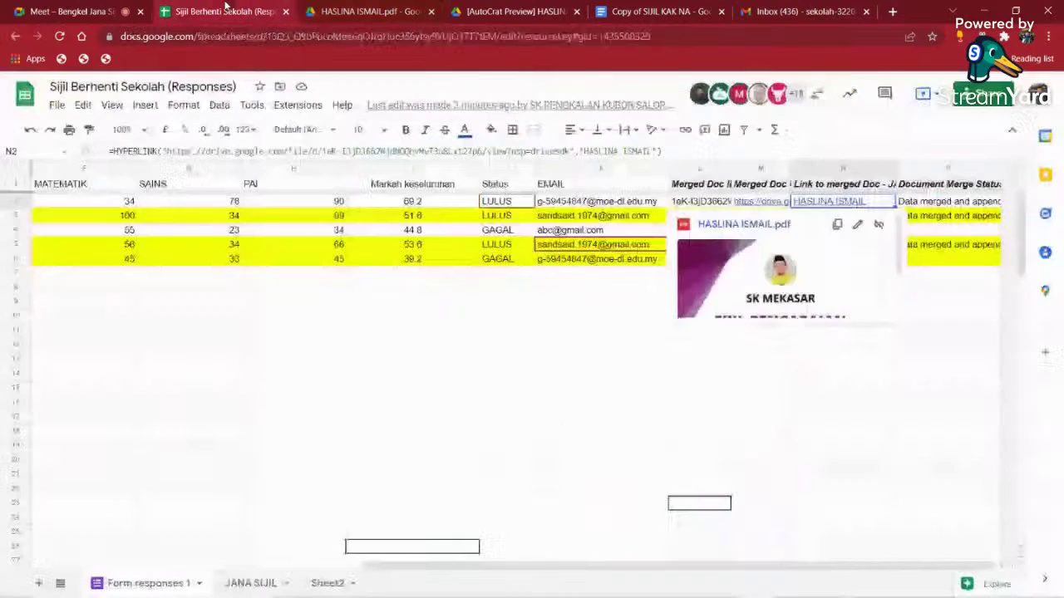
left_click(232, 8)
- Delete the old merge IDs, links and statuses in L2:O6, keeping only the headers
left_click(716, 321)
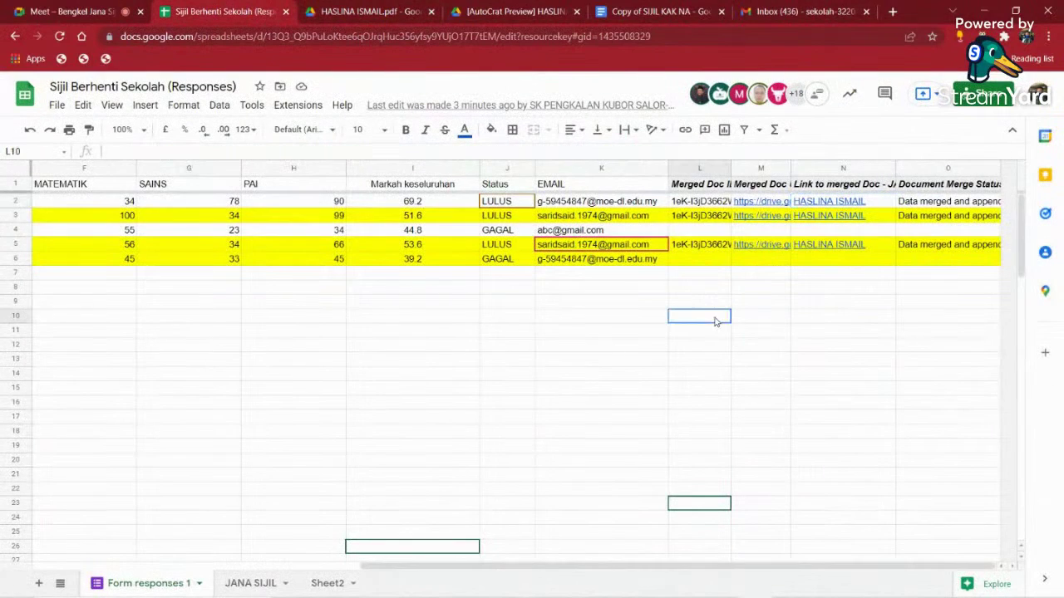
left_click_drag(695, 203, 933, 269)
key("Delete")
left_click(824, 322)
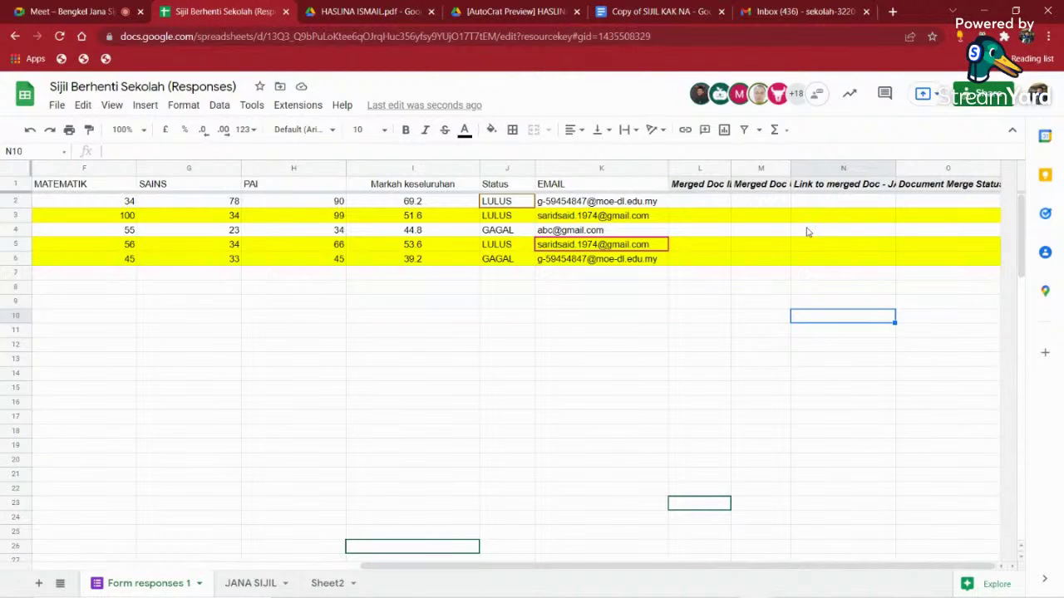
- Launch AutoCrat, set job JANA SIJIL SKPKS to Multiple output mode (classic) in step 4, and save
left_click(299, 105)
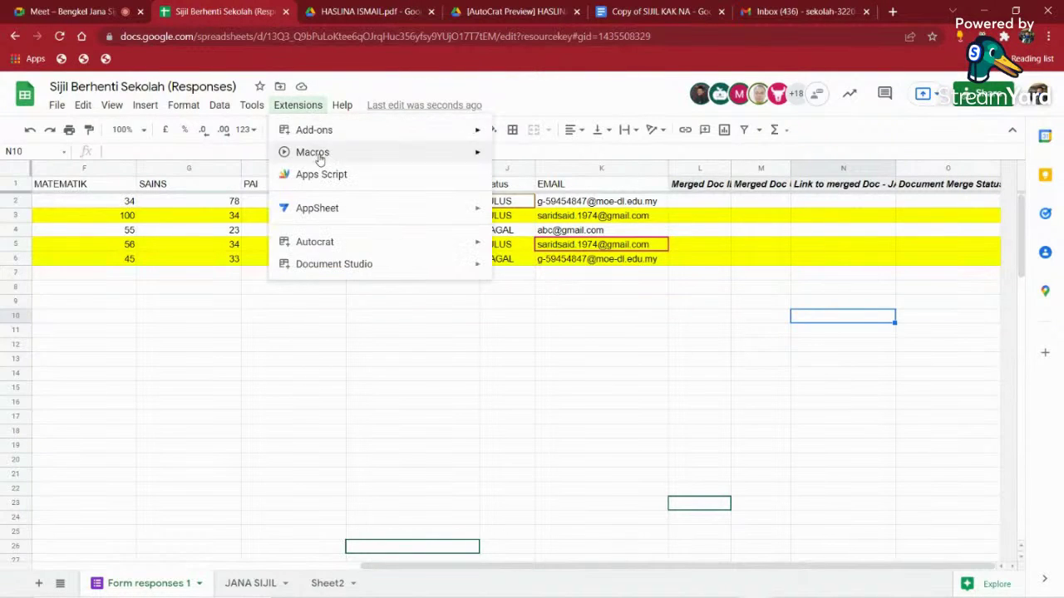
mouse_move(337, 242)
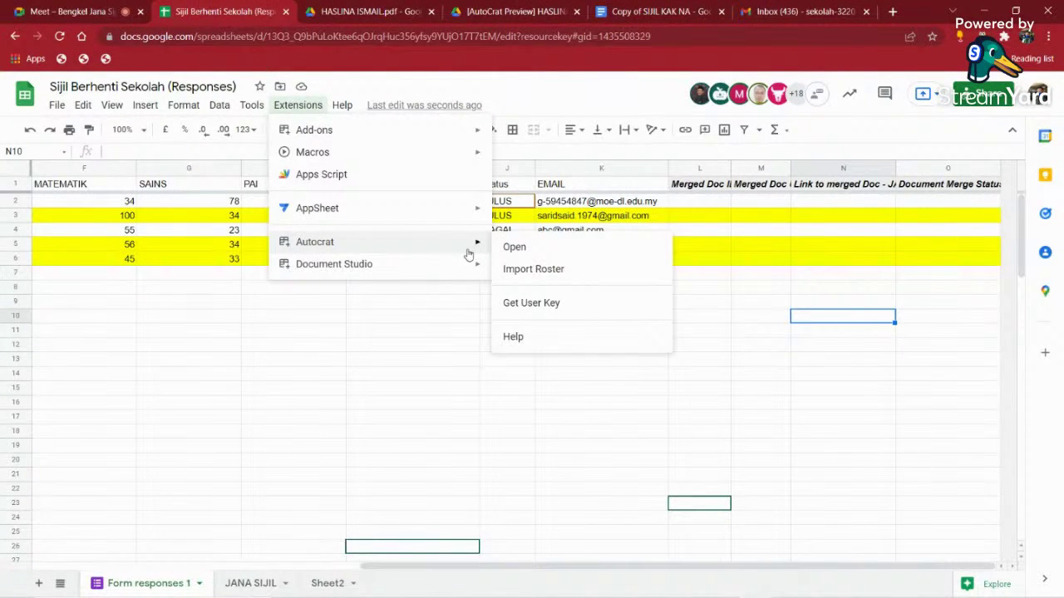
left_click(534, 251)
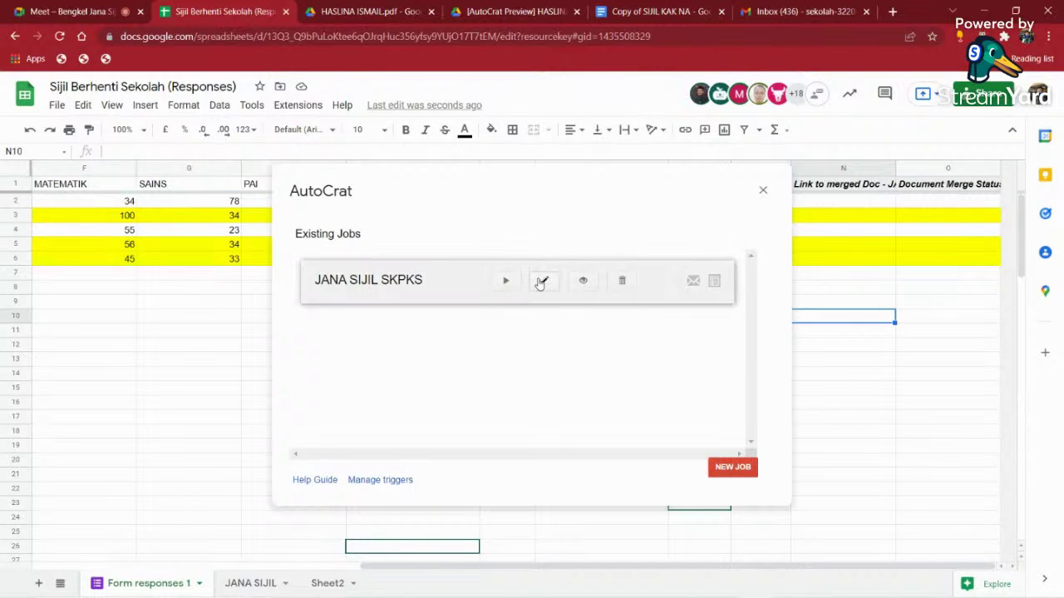
left_click(543, 280)
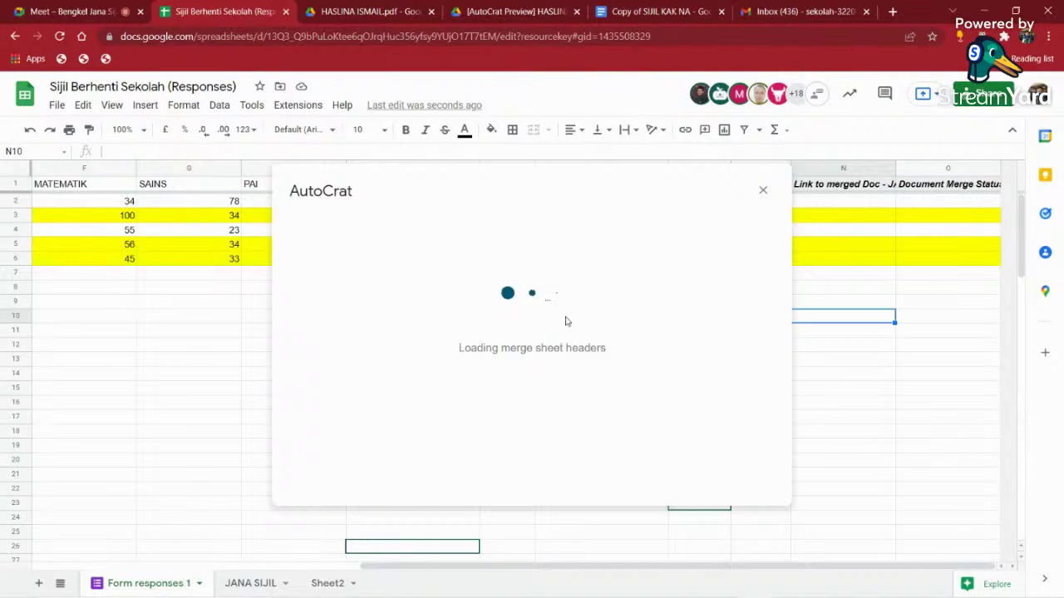
left_click(631, 475)
left_click(631, 475)
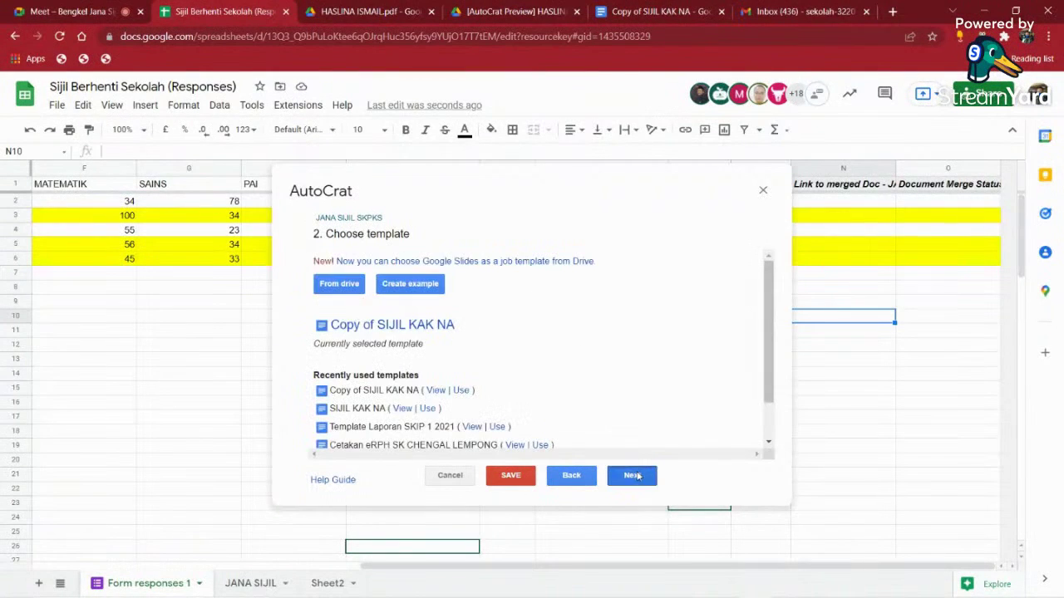
left_click(632, 476)
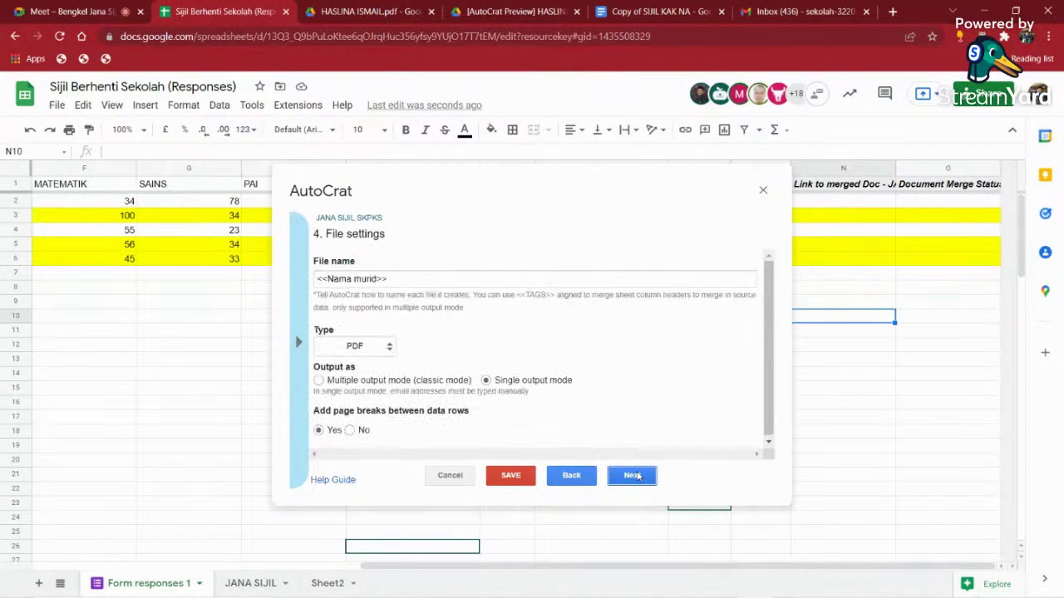
left_click(323, 383)
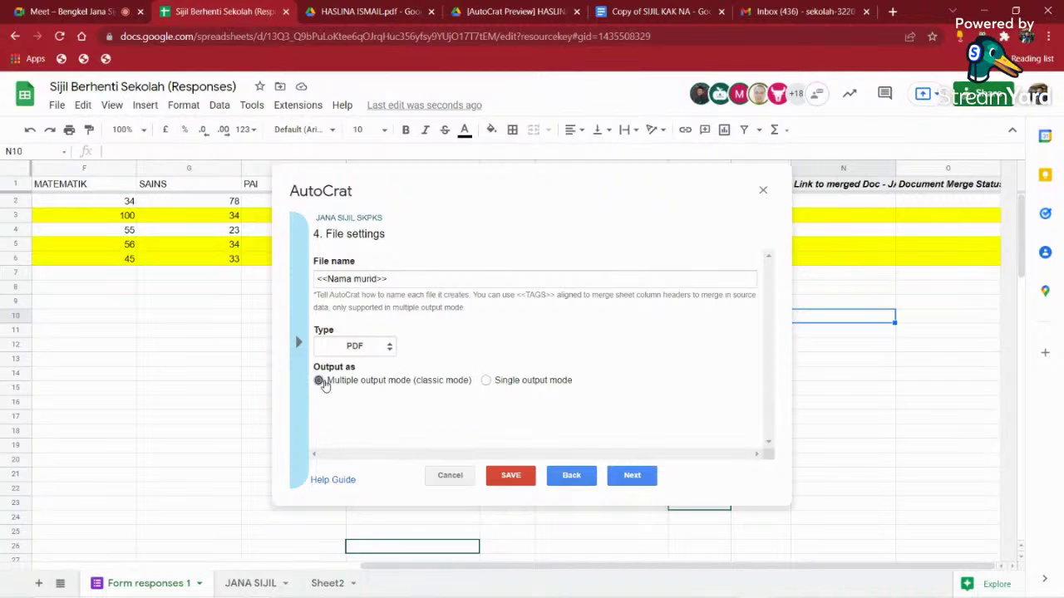
left_click(511, 475)
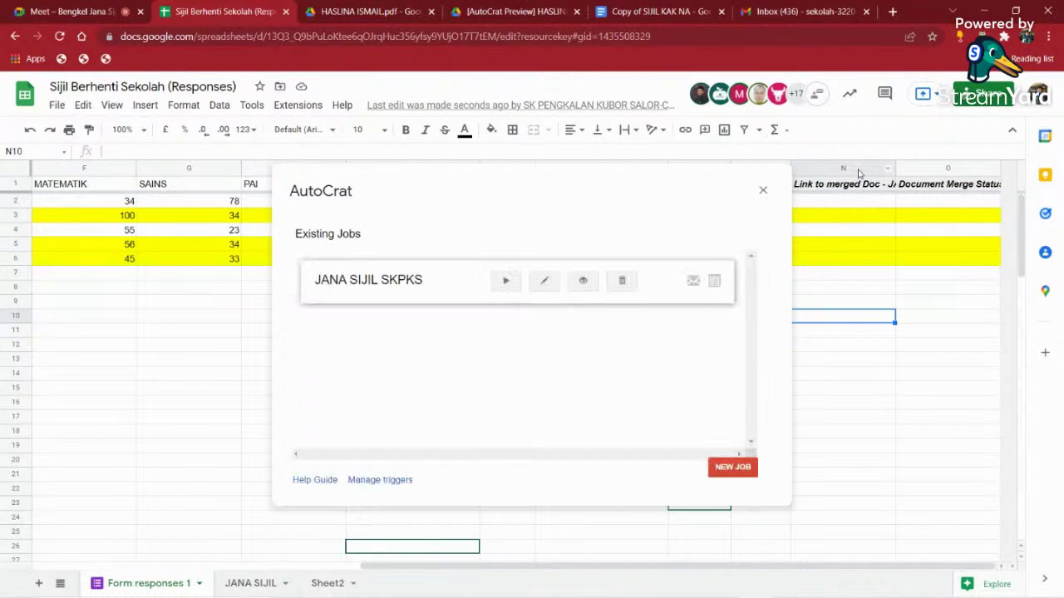
- Run the JANA SIJIL SKPKS job, then check row 2's status and recipient address in O2
left_click(507, 283)
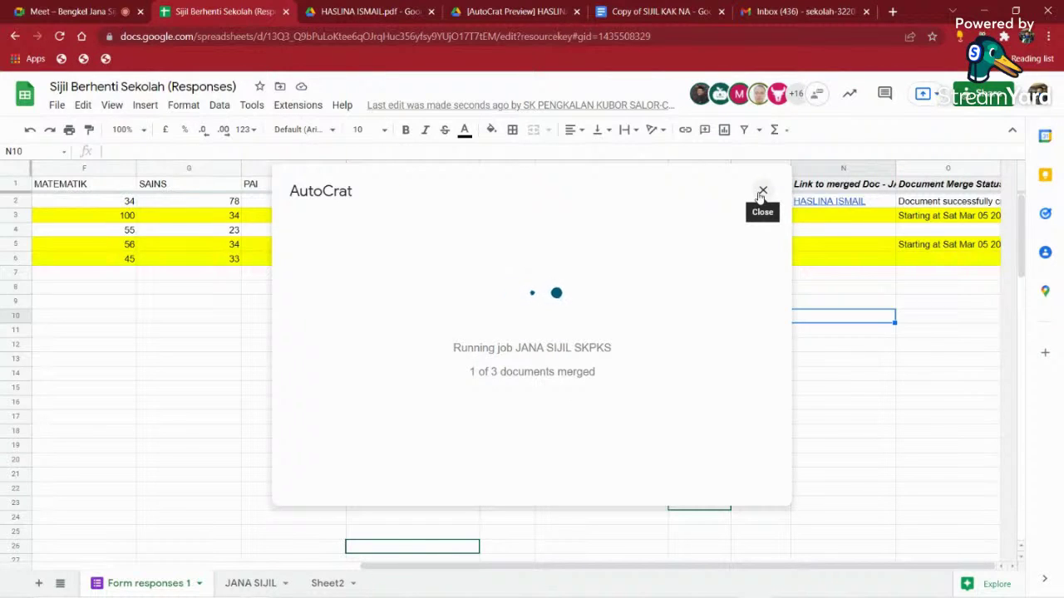
left_click(761, 193)
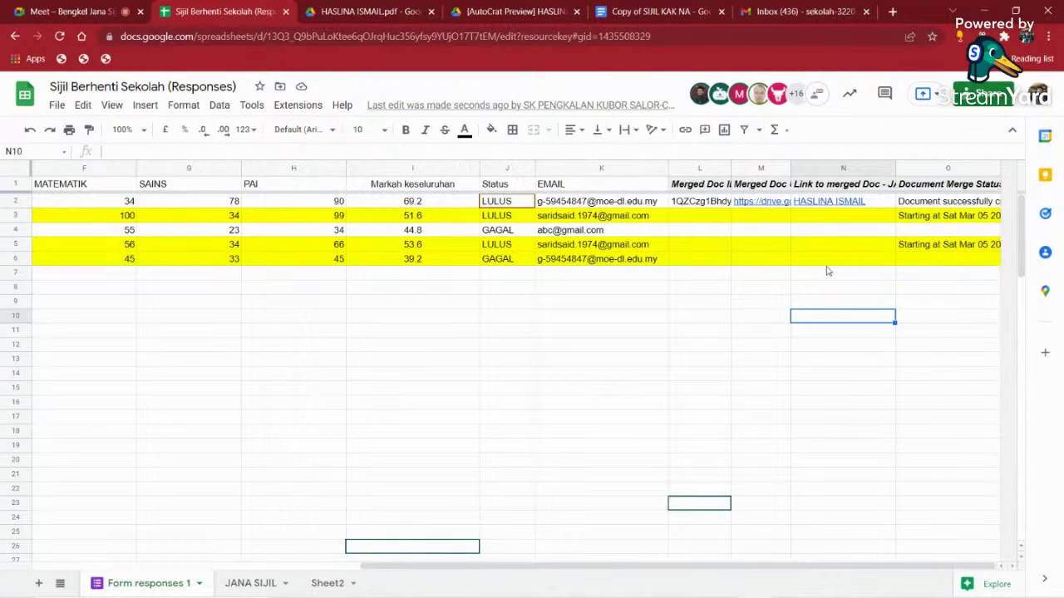
left_click(909, 205)
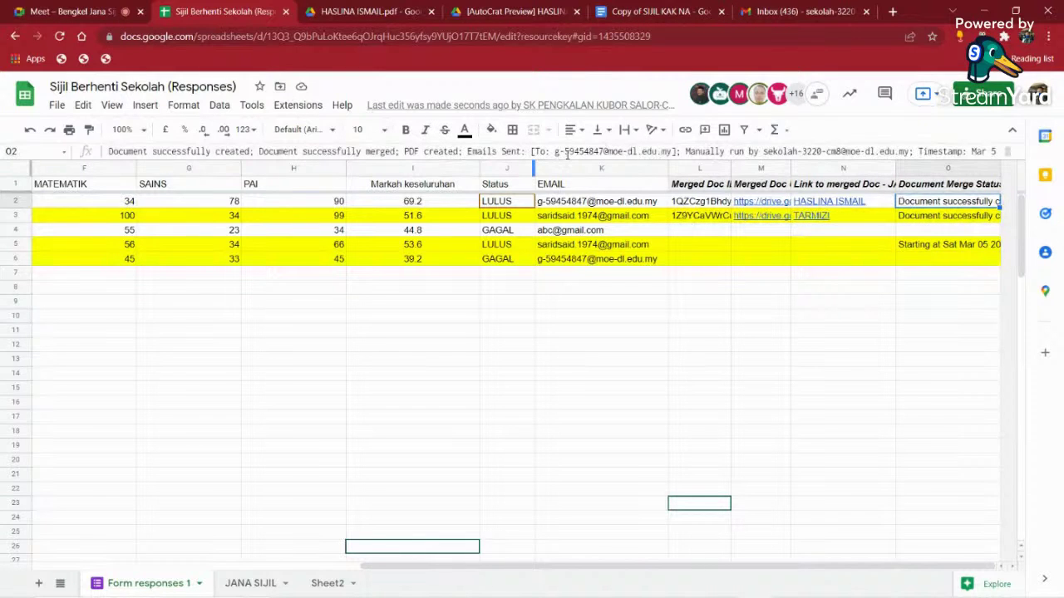
left_click_drag(557, 151, 613, 151)
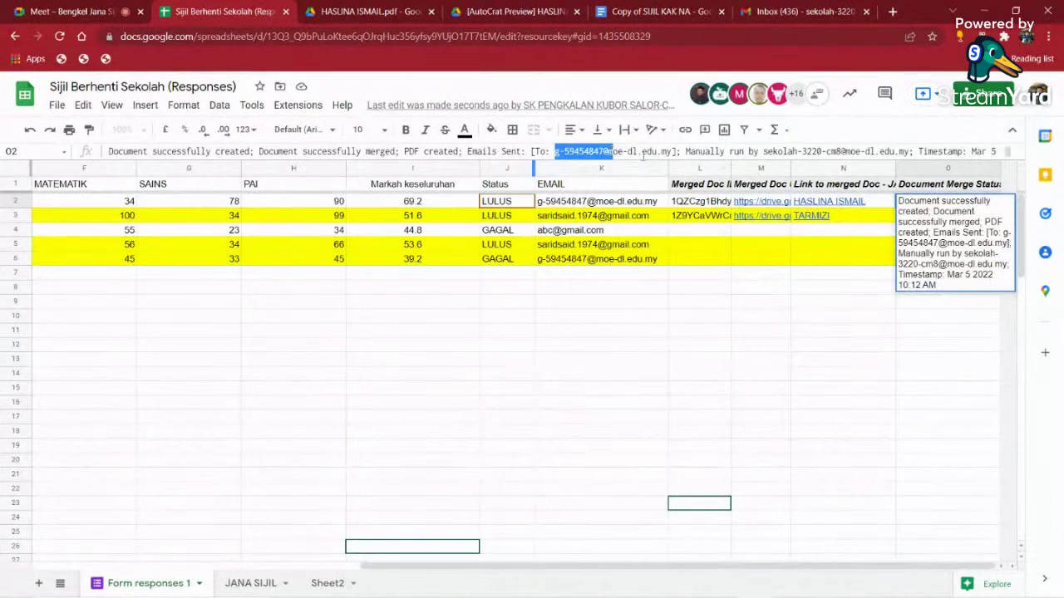
left_click(838, 301)
- Look through the Chrome browser profile list, then dismiss it
left_click(1026, 37)
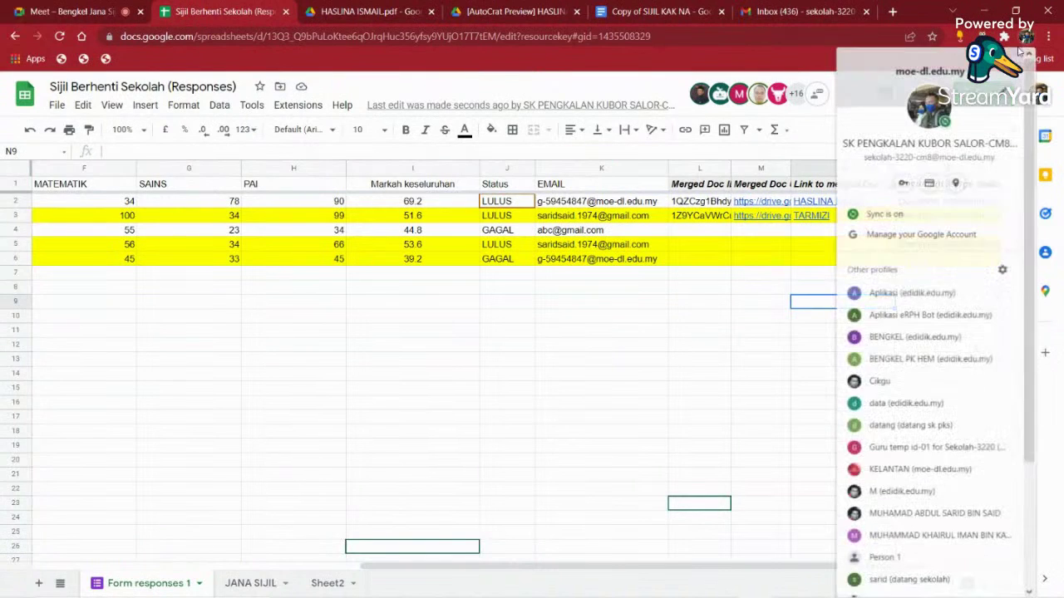
scroll(914, 512, "down", 1)
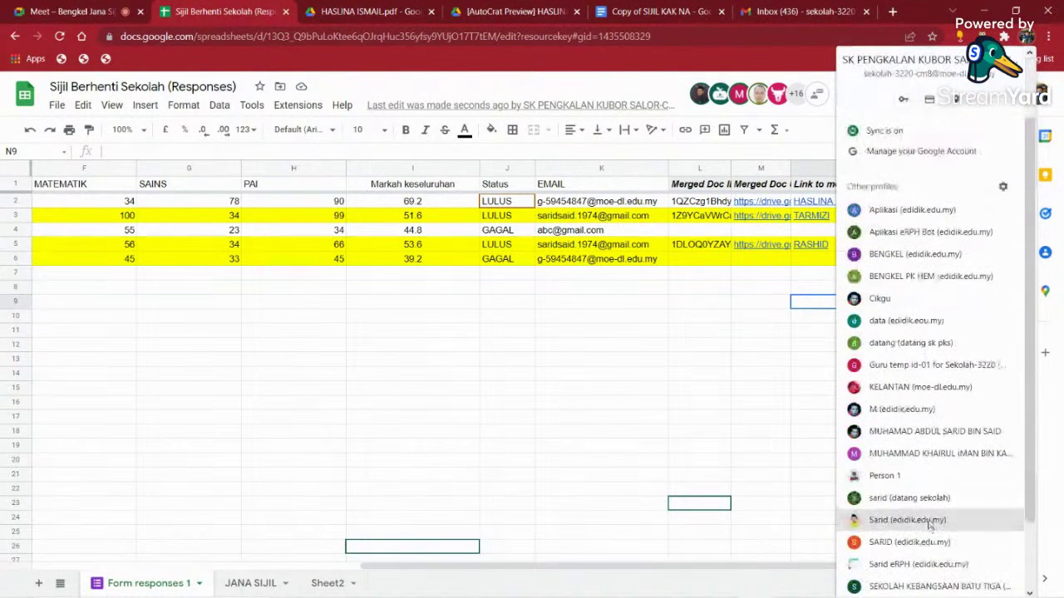
left_click(929, 440)
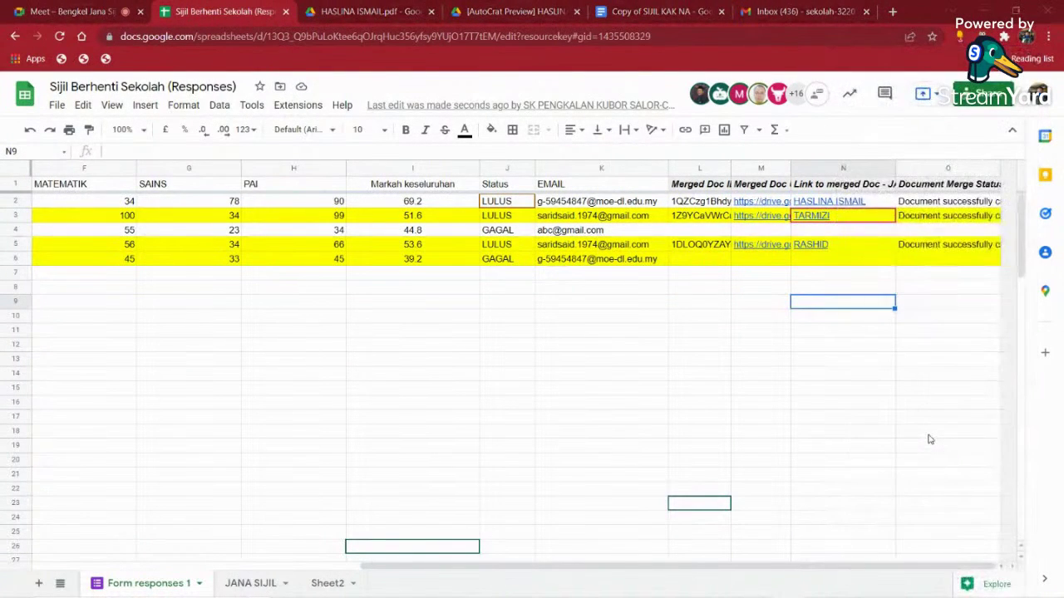
- Switch to the other Chrome window, go to Gmail, and open the top Sijil Pencapaian email
left_click(980, 13)
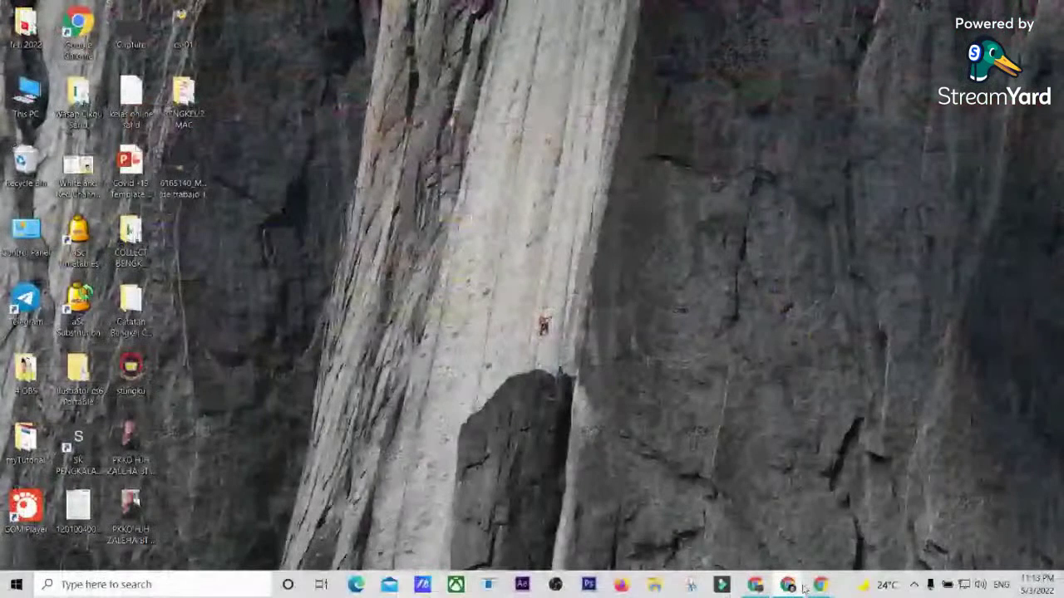
mouse_move(796, 586)
left_click(848, 519)
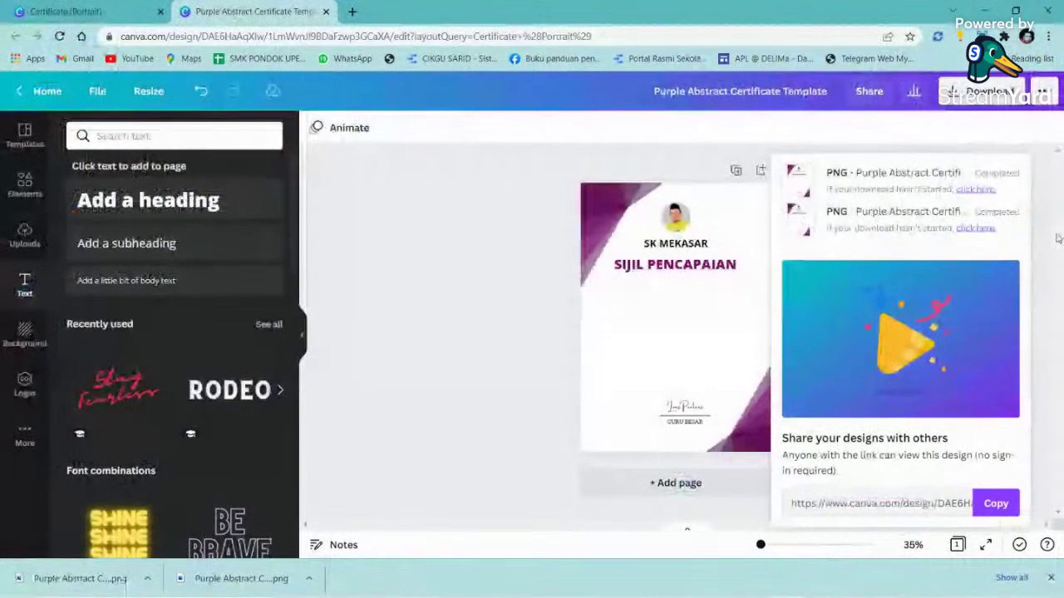
left_click(353, 12)
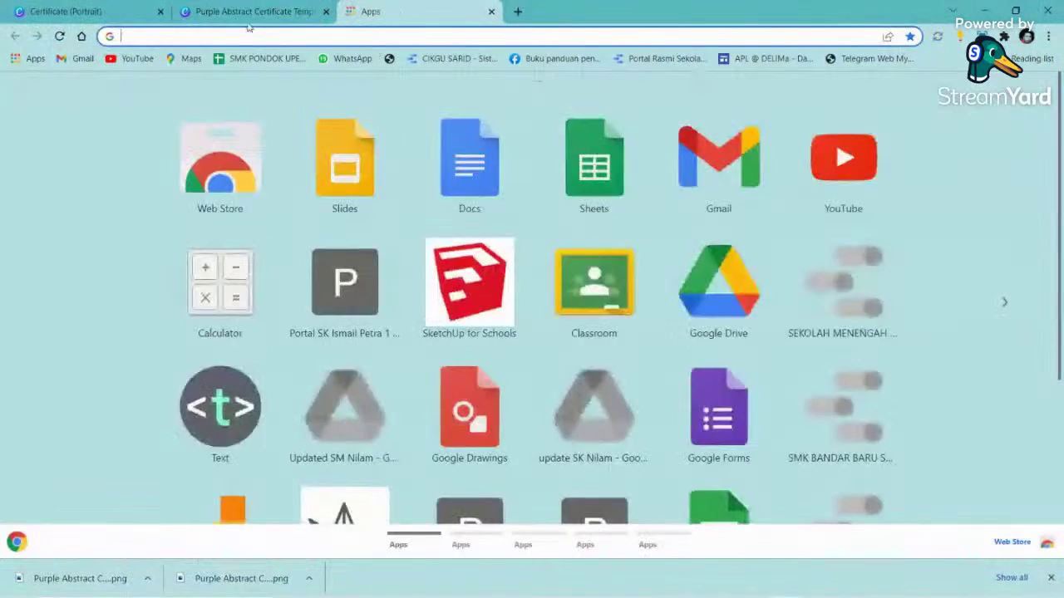
left_click(160, 11)
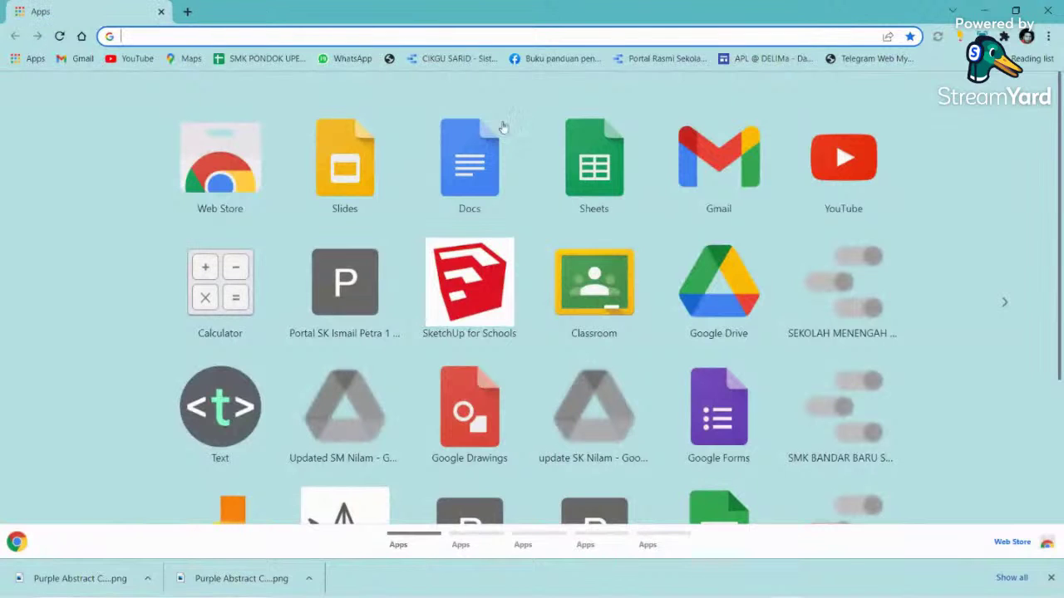
left_click(705, 163)
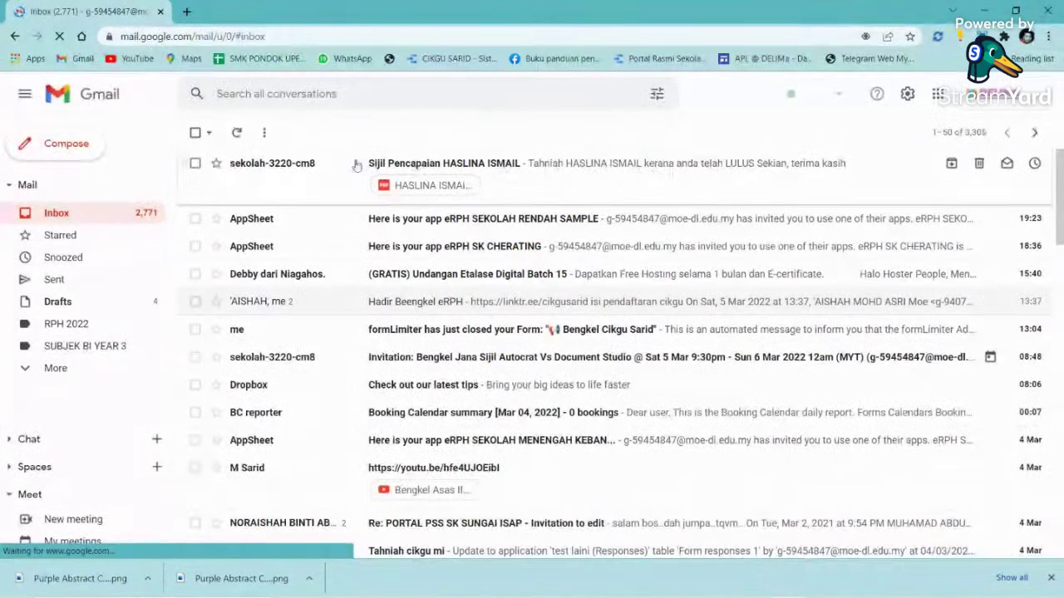
left_click(463, 164)
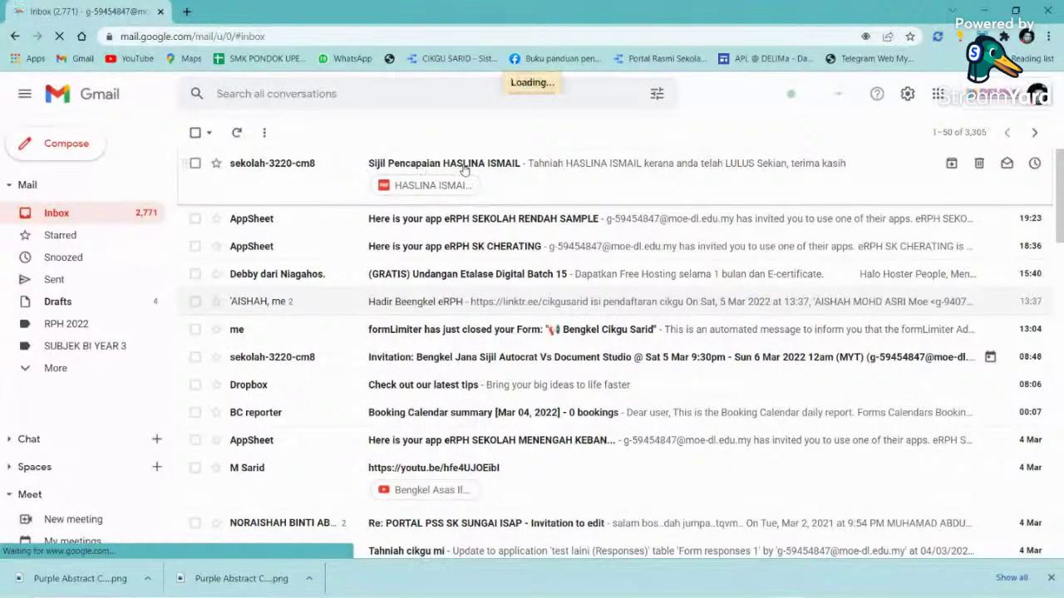
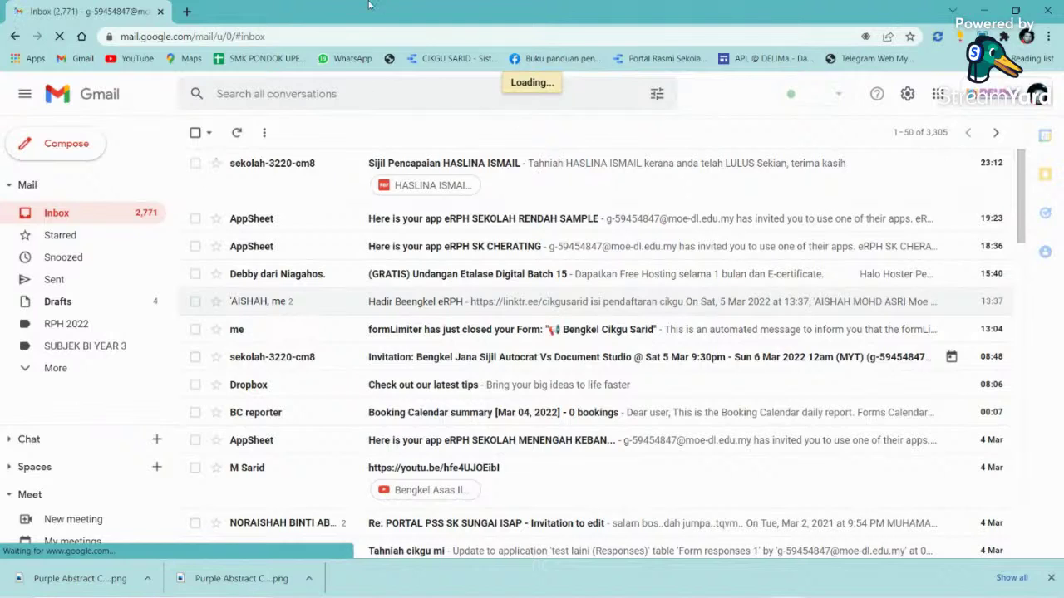
- Open the school's Sijil Pencapaian email, note its LULUS result, and preview the attached PDF certificate
left_click(538, 178)
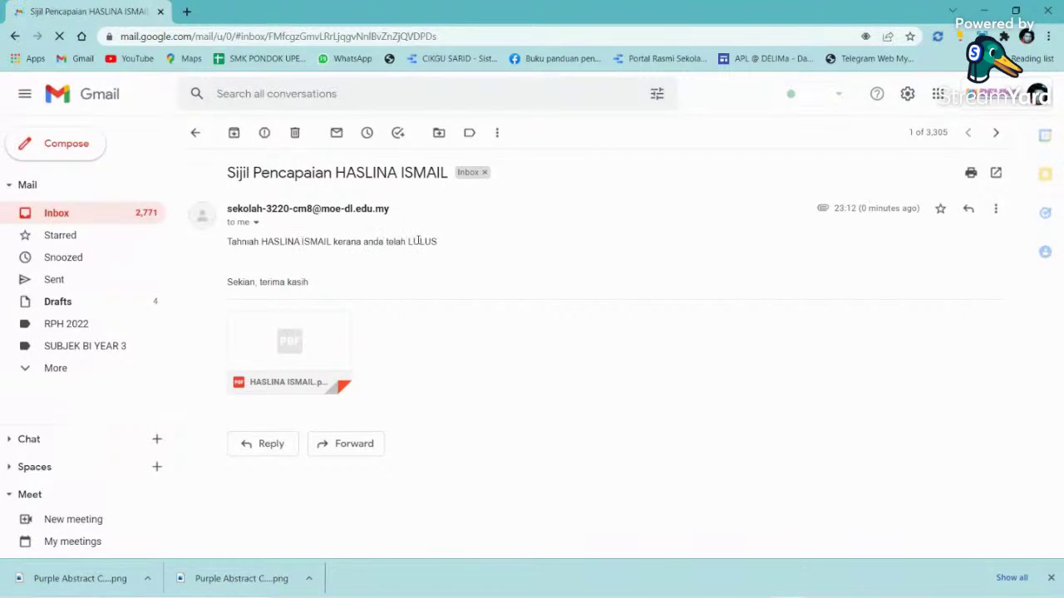
left_click_drag(408, 243, 447, 247)
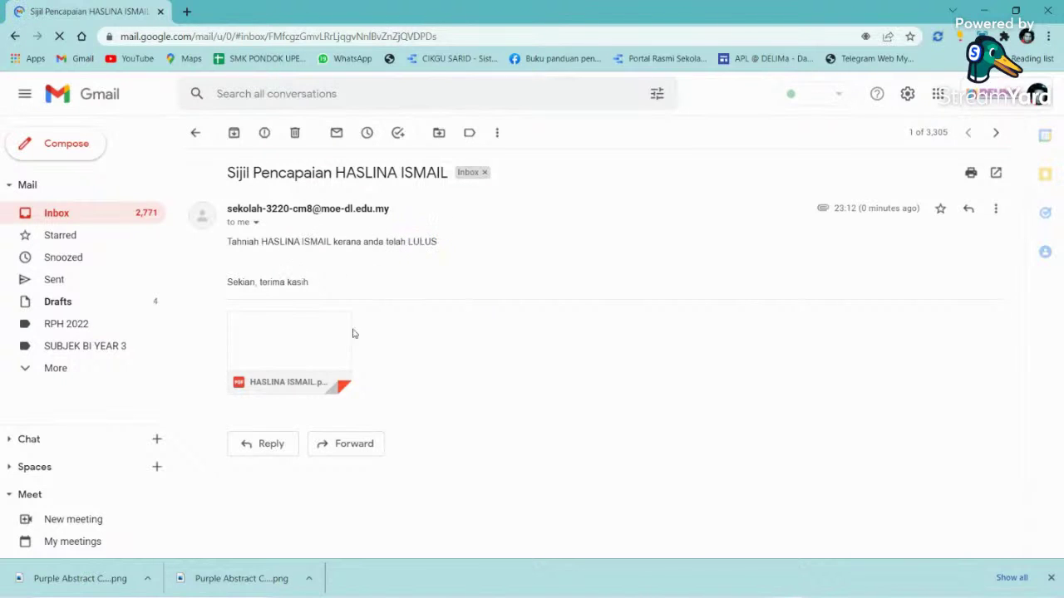
left_click(308, 344)
scroll(454, 311, "down", 5)
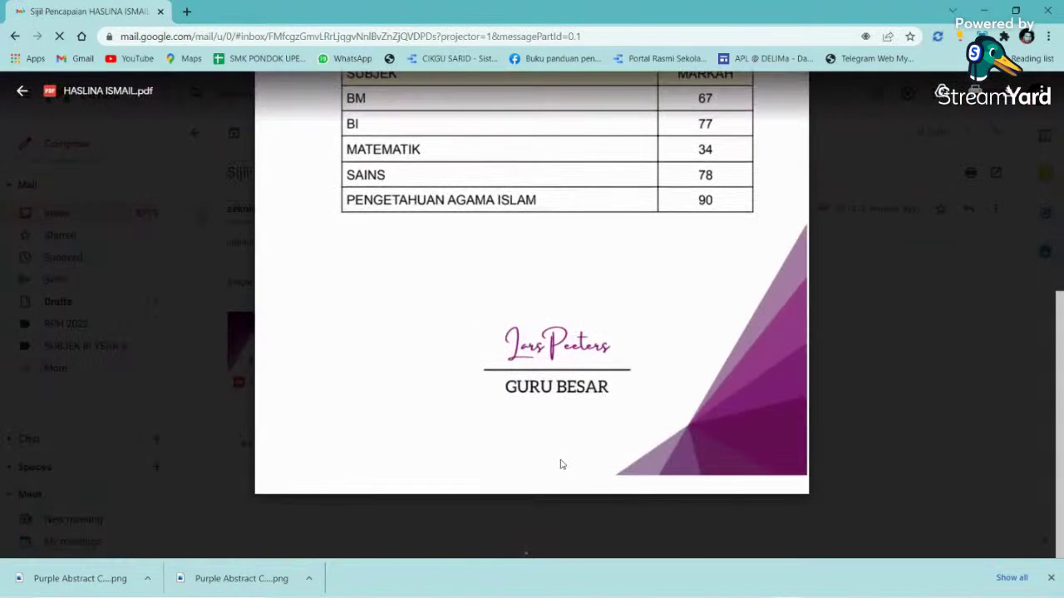
scroll(565, 404, "up", 2)
scroll(584, 318, "up", 3)
scroll(647, 384, "down", 5)
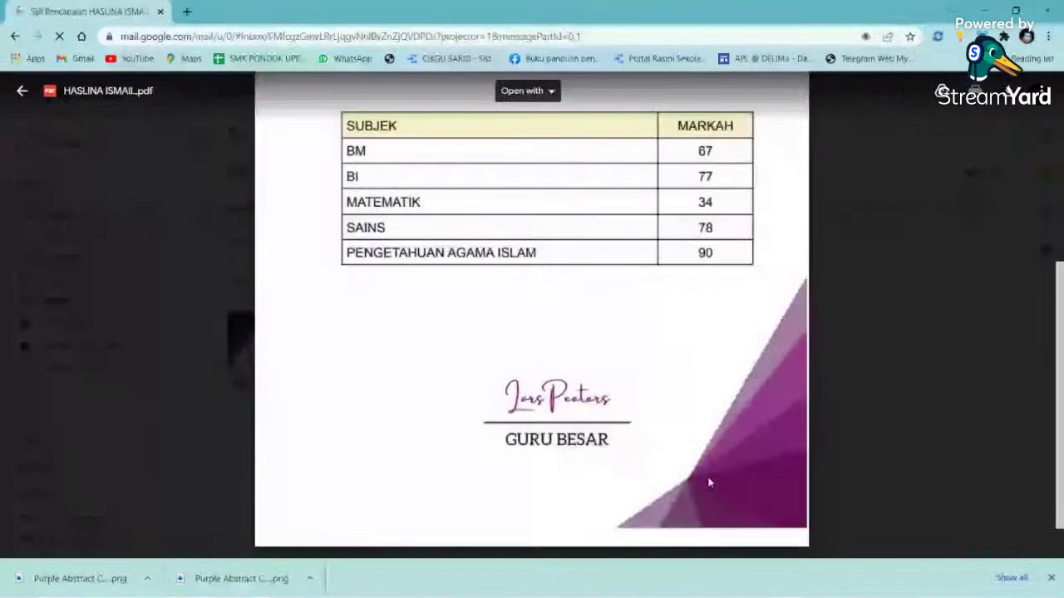
scroll(647, 384, "up", 5)
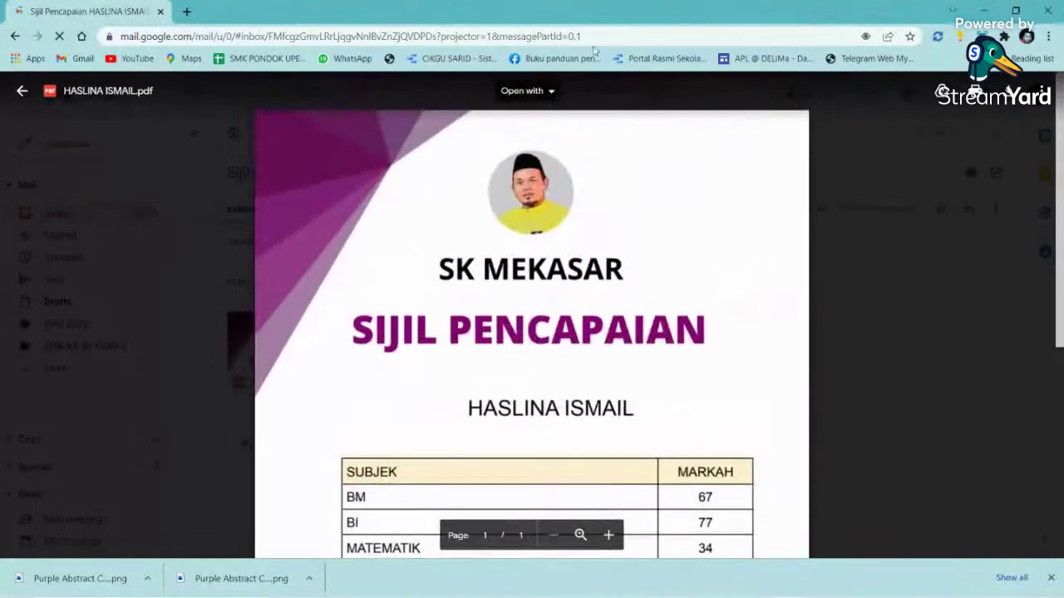
- Close the PDF window and stop presenting the screen in the Meet call
left_click(1045, 11)
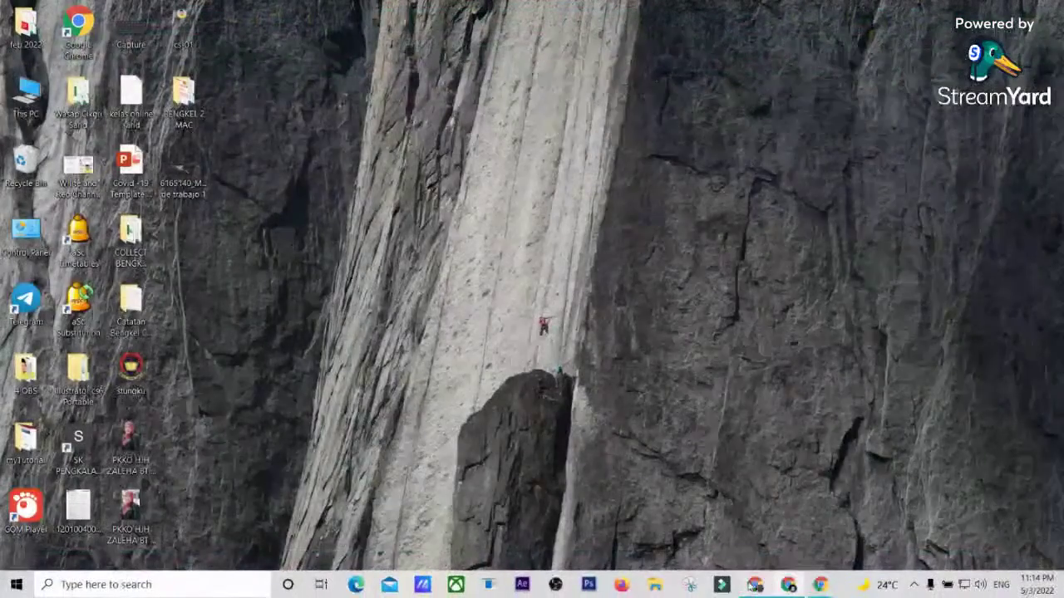
left_click(755, 592)
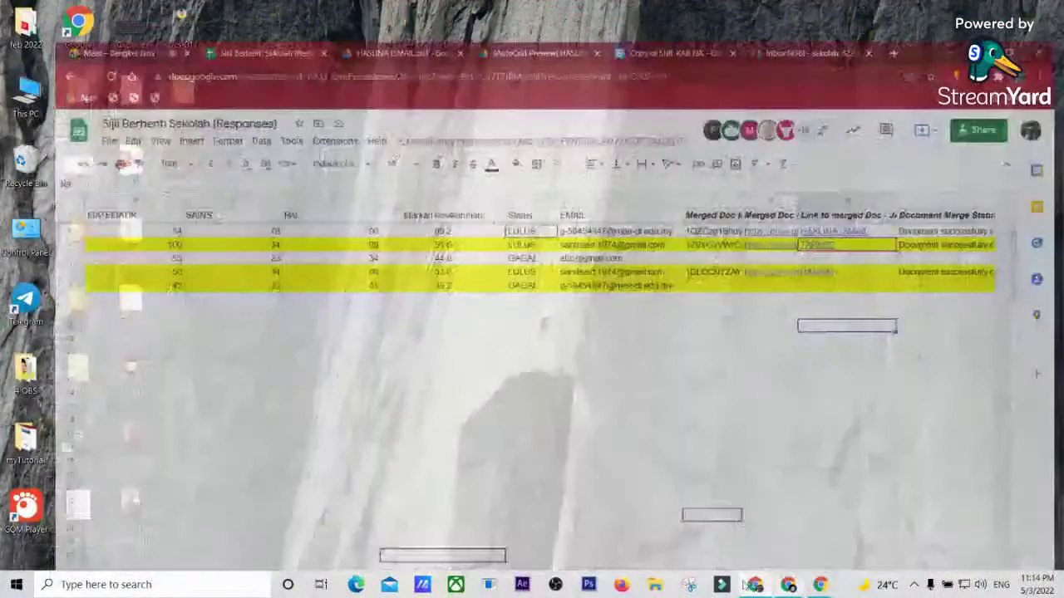
key("ctrl+1")
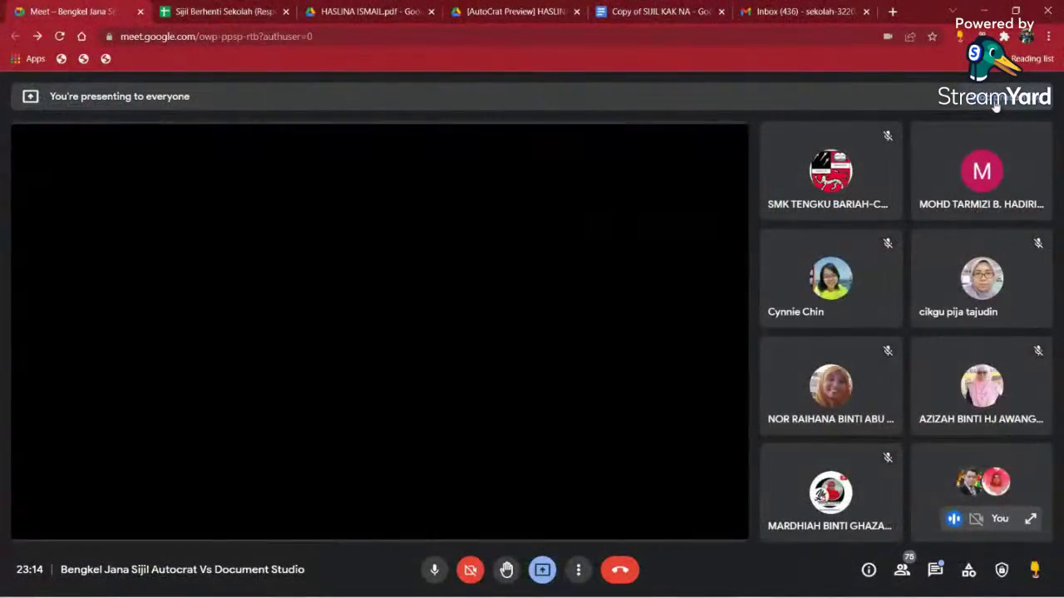
left_click(995, 98)
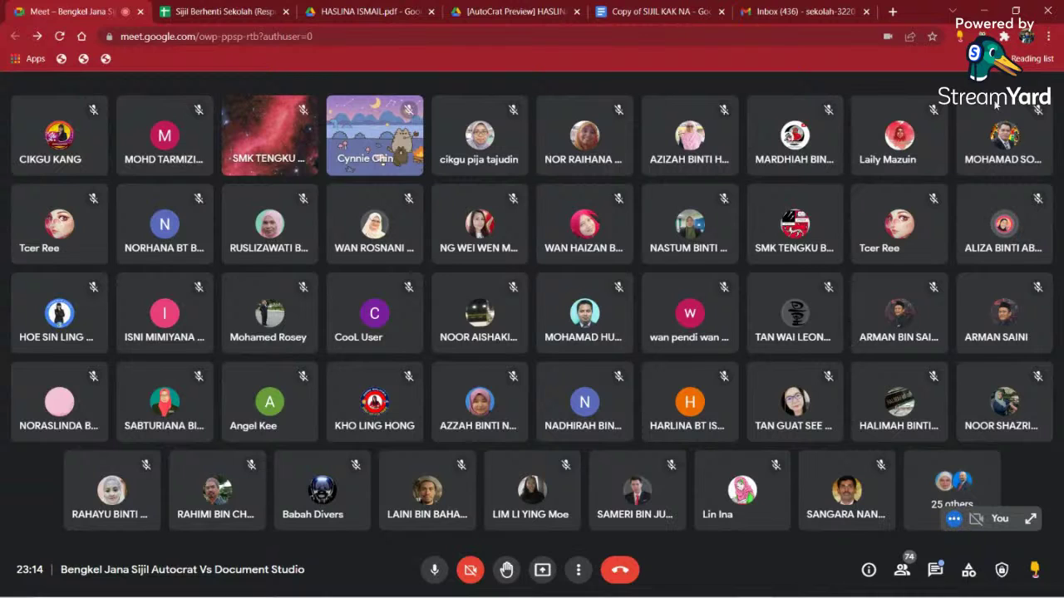
mouse_move(1004, 133)
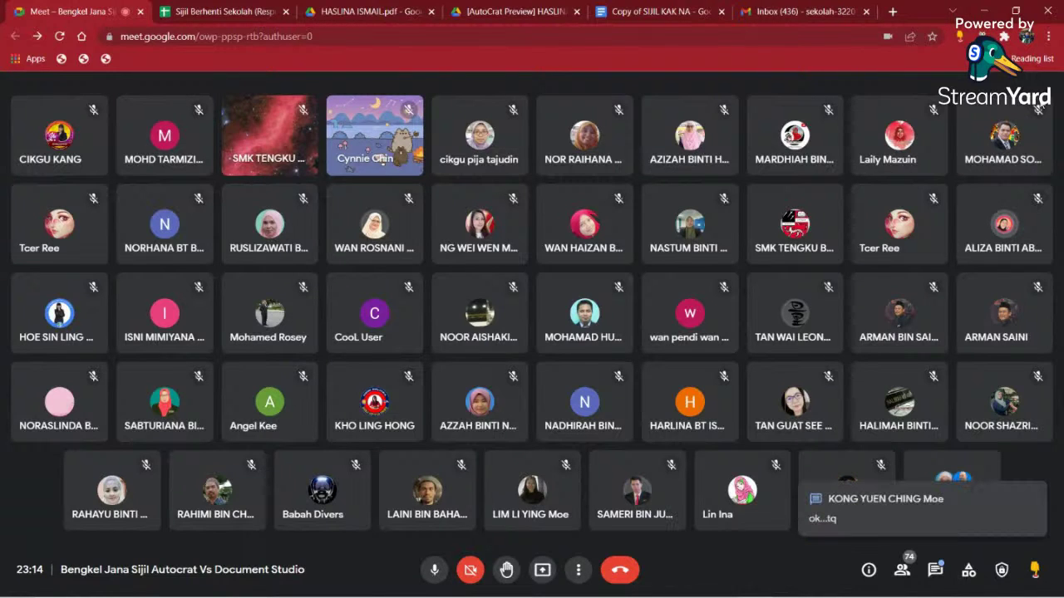
- Clear the old merge results from L2:O8 on the responses sheet
left_click(233, 12)
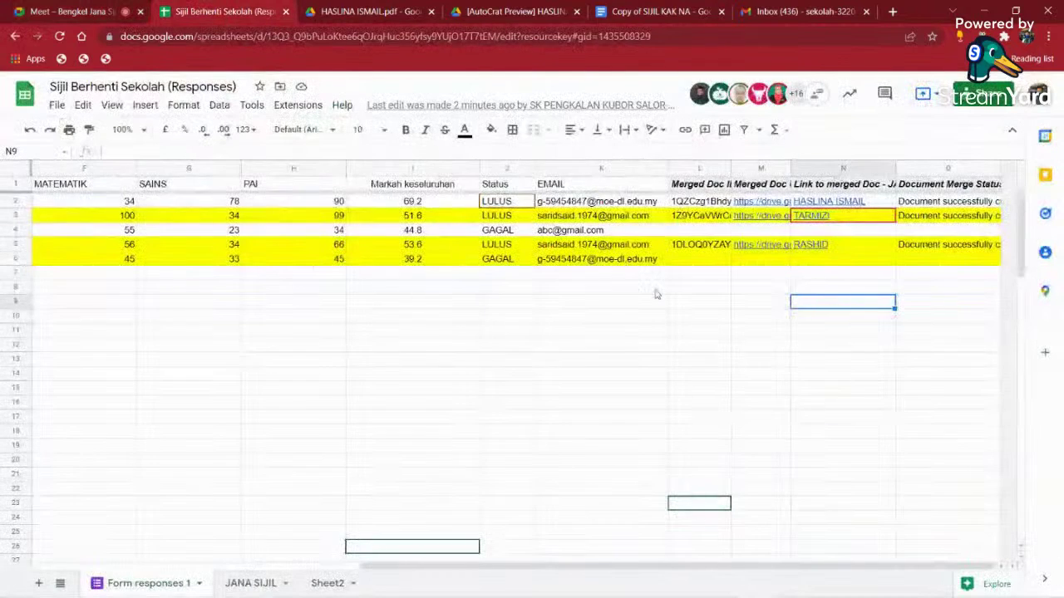
left_click_drag(712, 206, 956, 297)
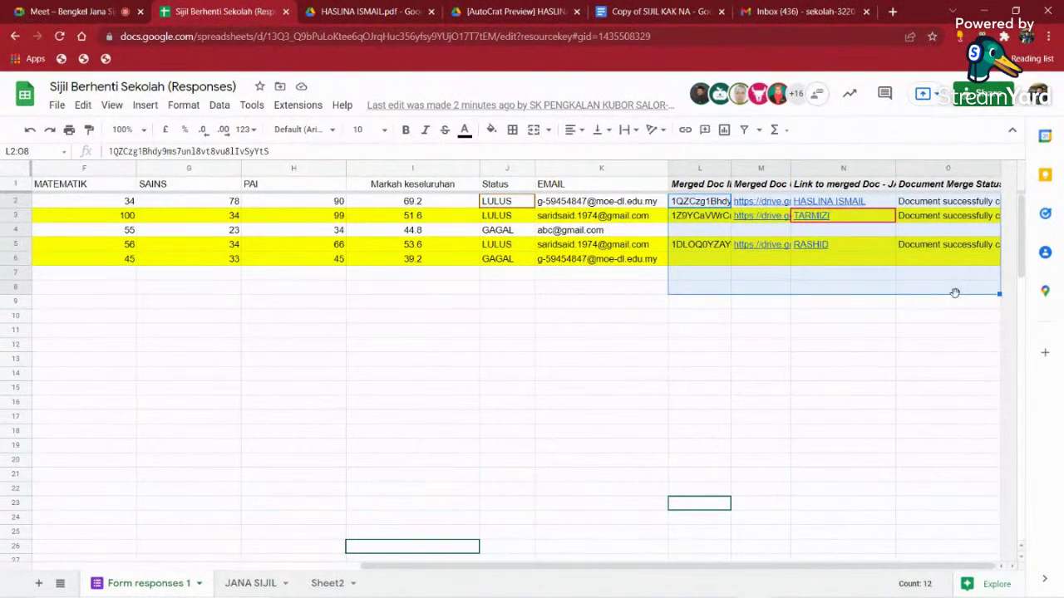
key("Delete")
left_click(465, 404)
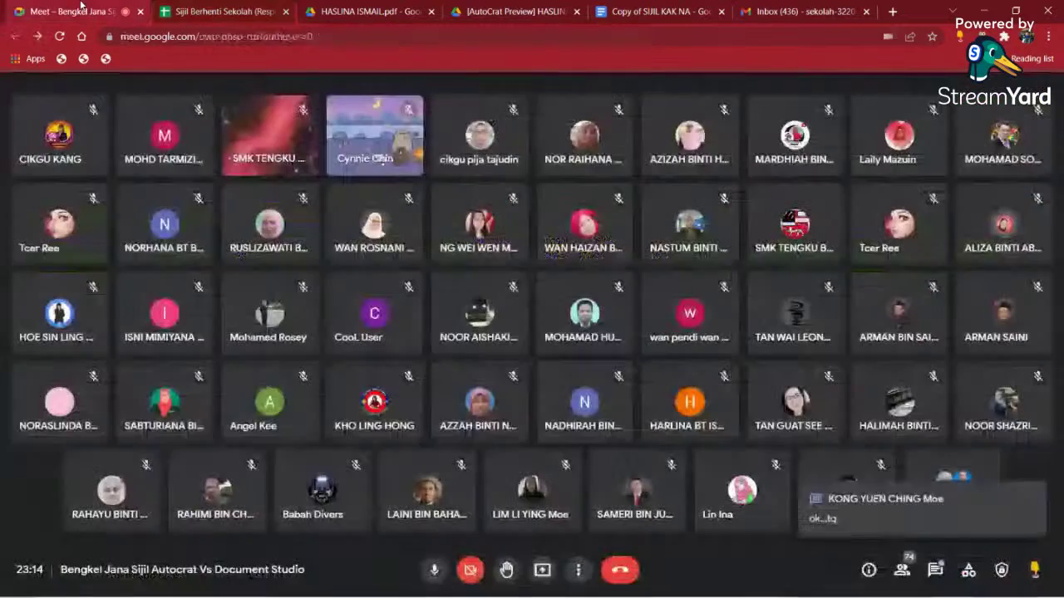
- Present your entire screen in the Meet call again
left_click(71, 12)
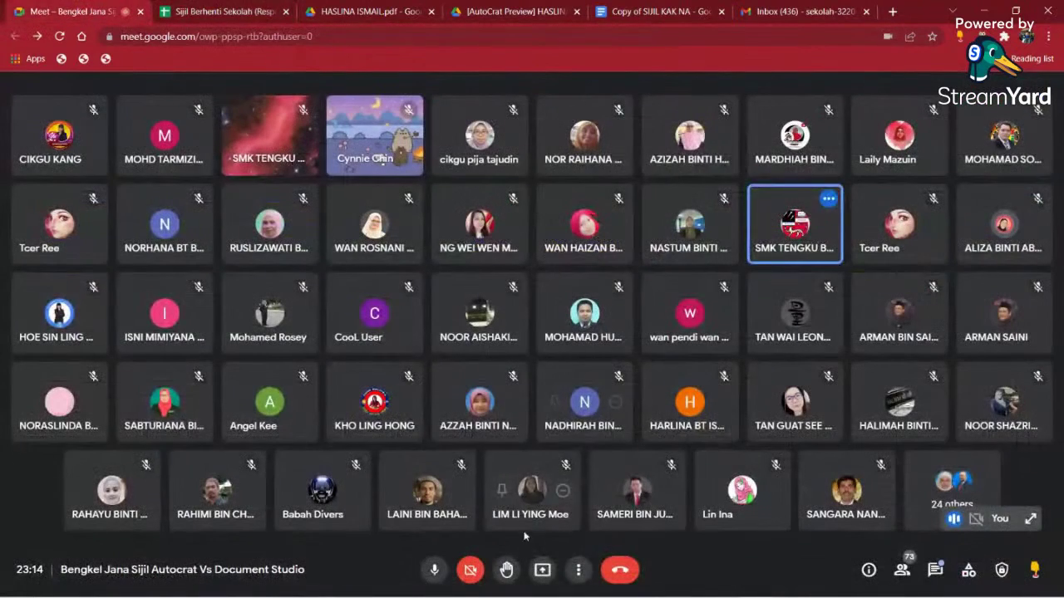
left_click(546, 576)
left_click(598, 470)
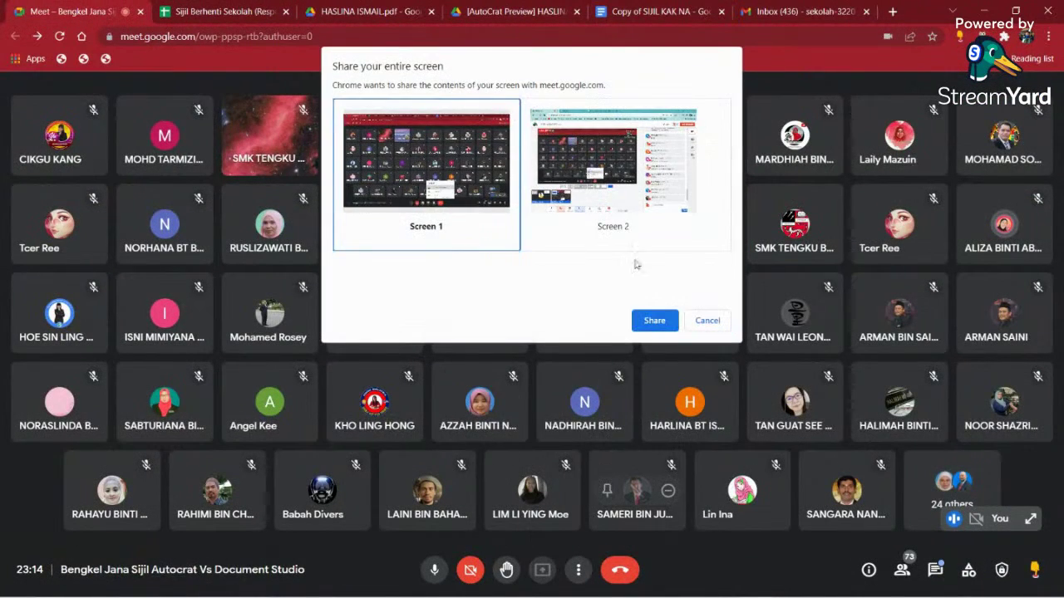
left_click(652, 320)
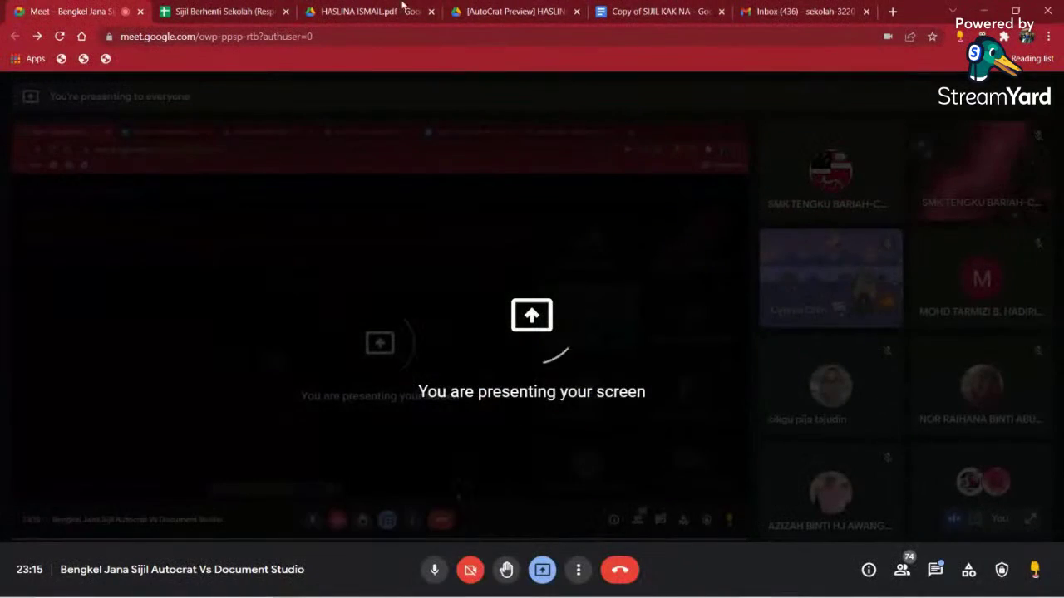
- Review the D6 year values in column C and the LULUS statuses in column J
left_click(221, 11)
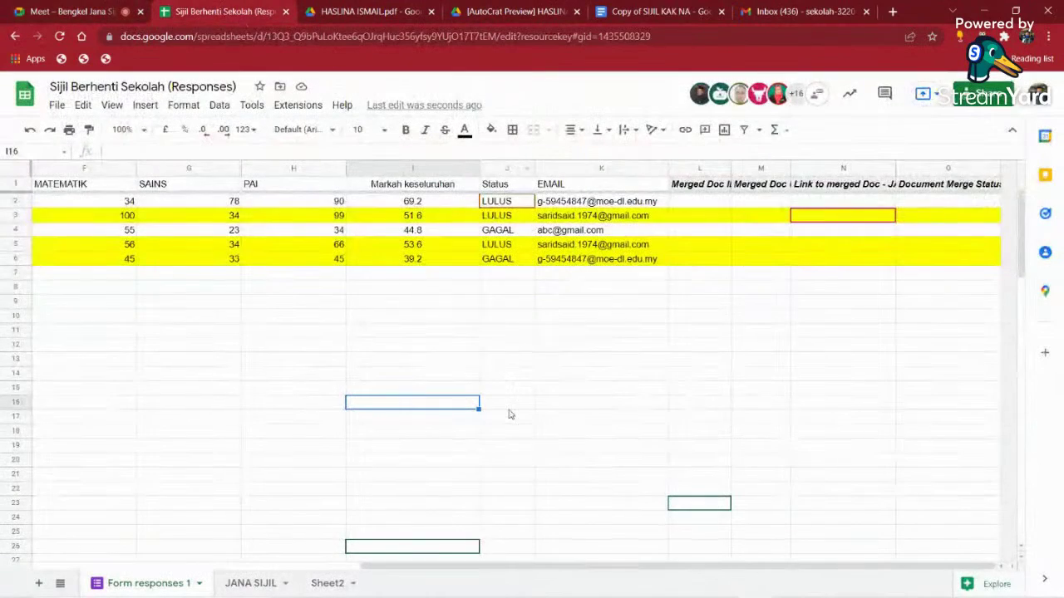
left_click_drag(498, 572, 114, 517)
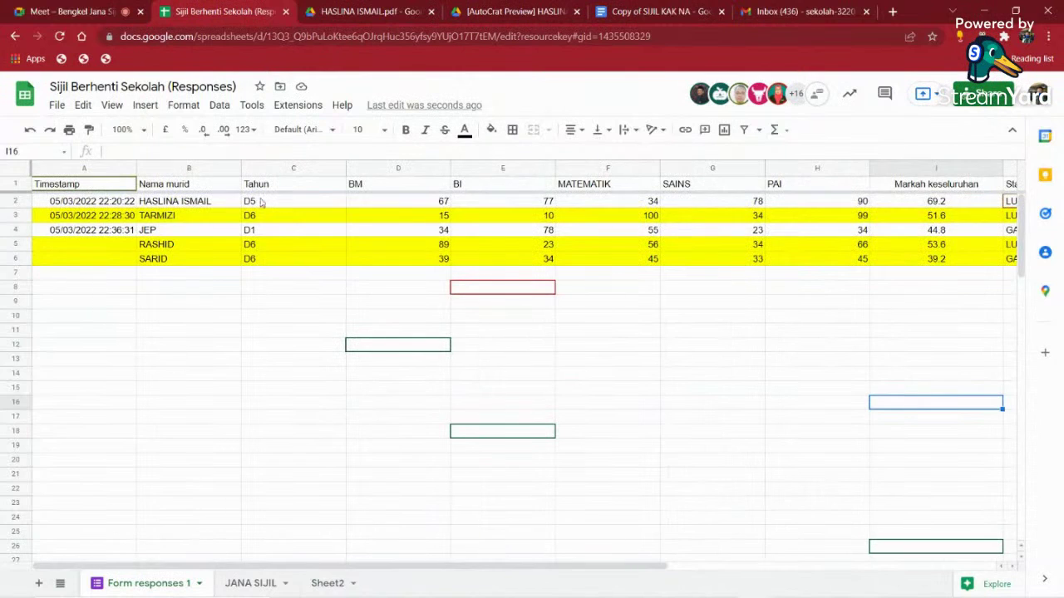
left_click_drag(266, 248, 264, 268)
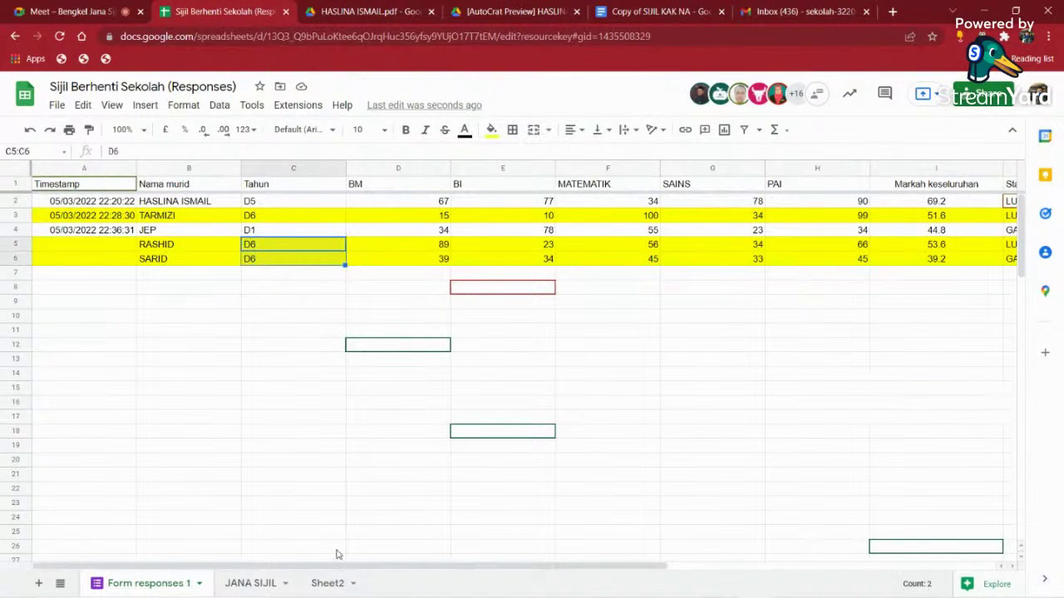
left_click_drag(337, 566, 624, 566)
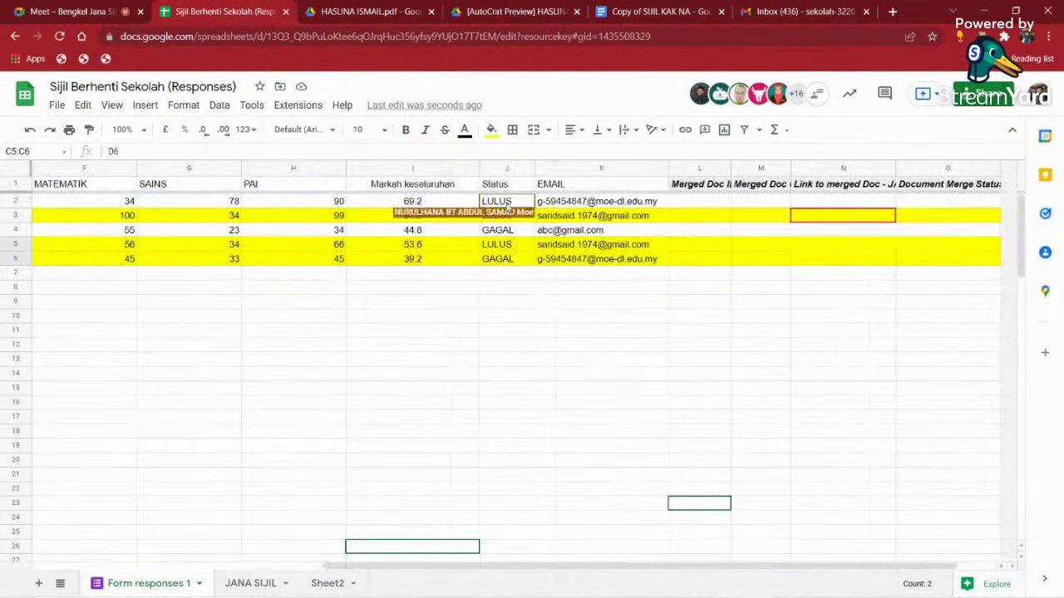
left_click_drag(507, 205, 507, 246)
left_click(507, 244)
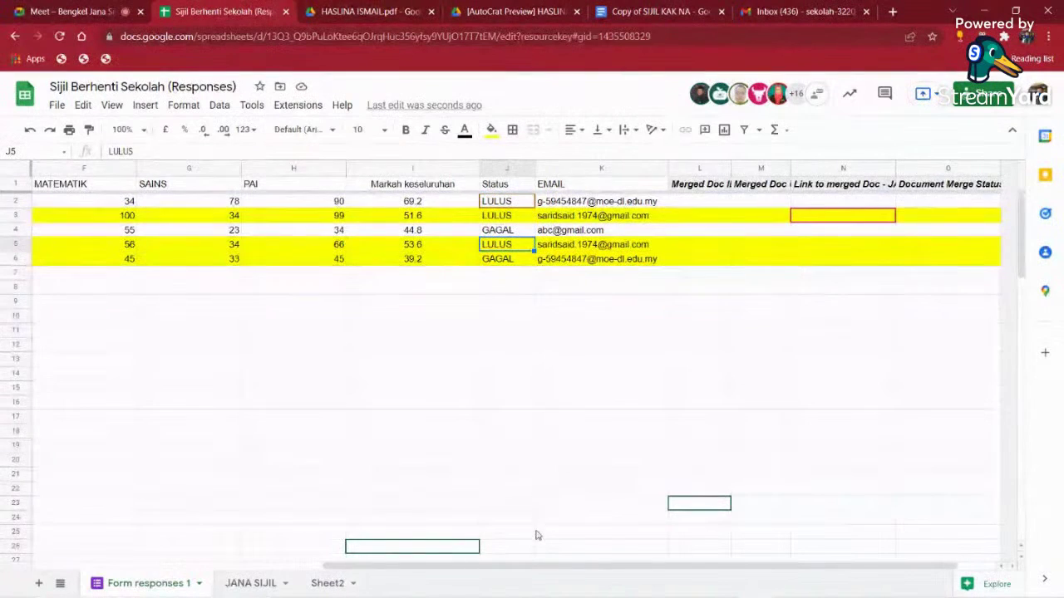
left_click_drag(504, 566, 147, 527)
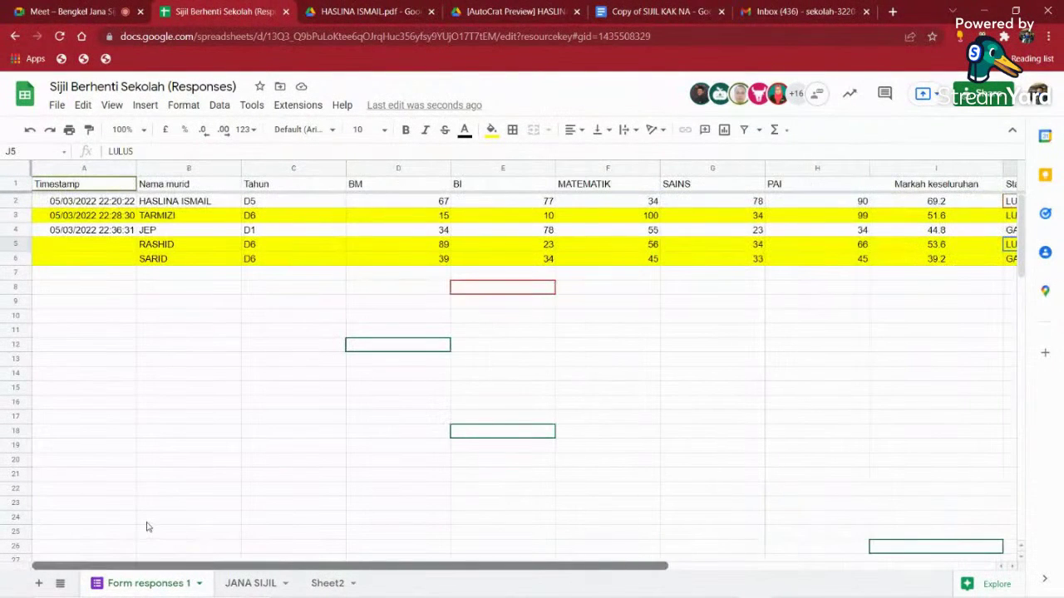
left_click(252, 246)
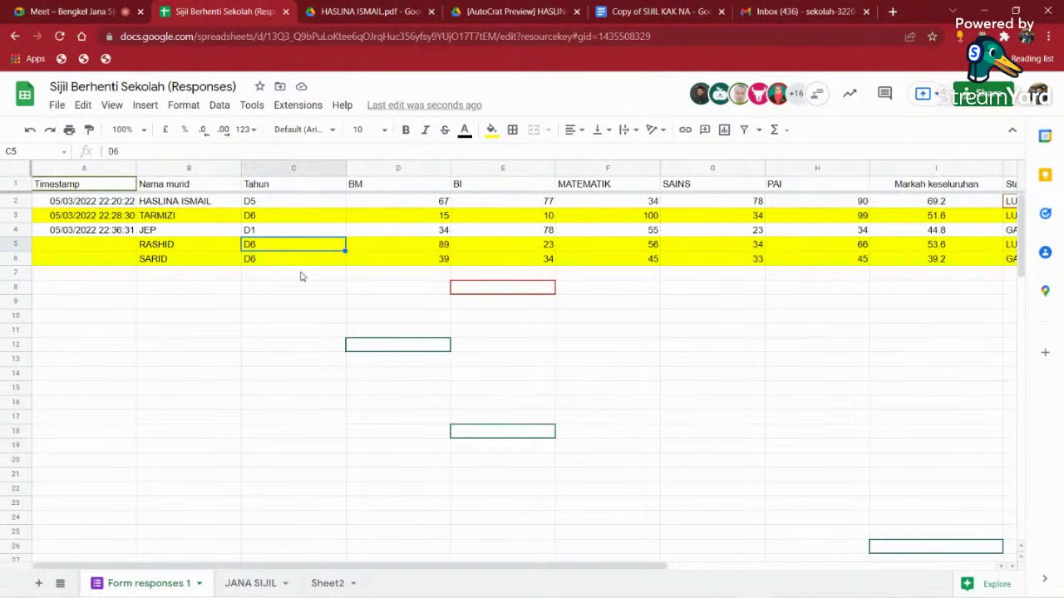
left_click(302, 273)
left_click(296, 217)
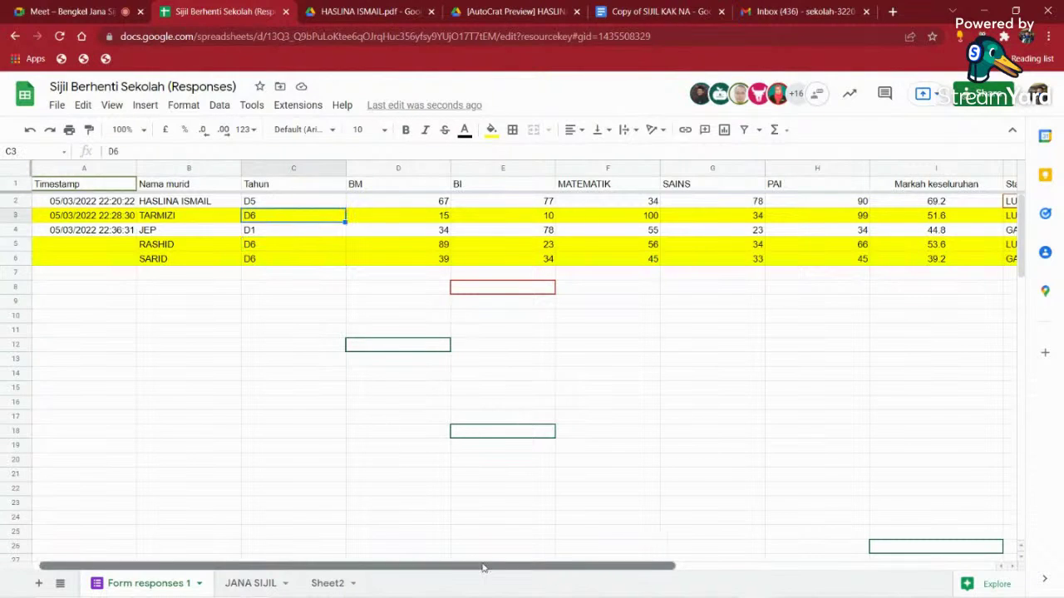
left_click_drag(388, 566, 692, 478)
left_click(511, 217)
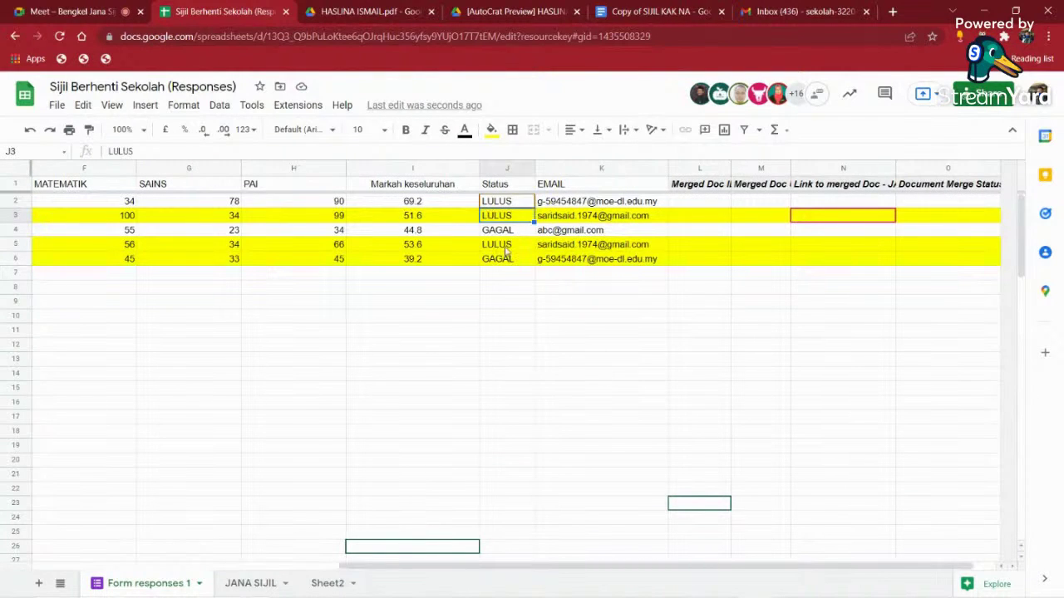
left_click(507, 245)
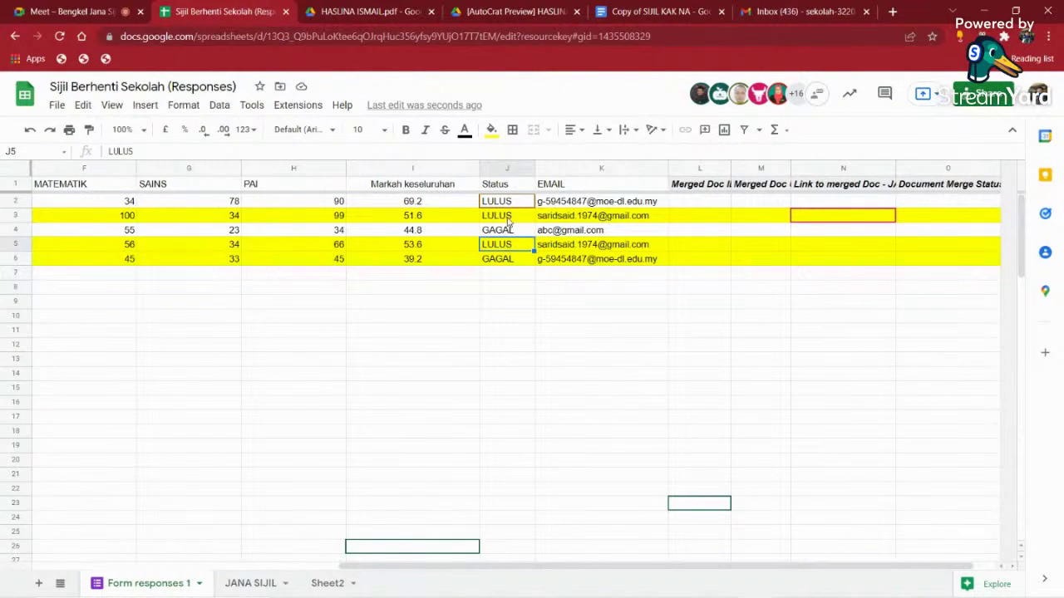
- Launch Autocrat from the Extensions menu
left_click(288, 106)
mouse_move(389, 246)
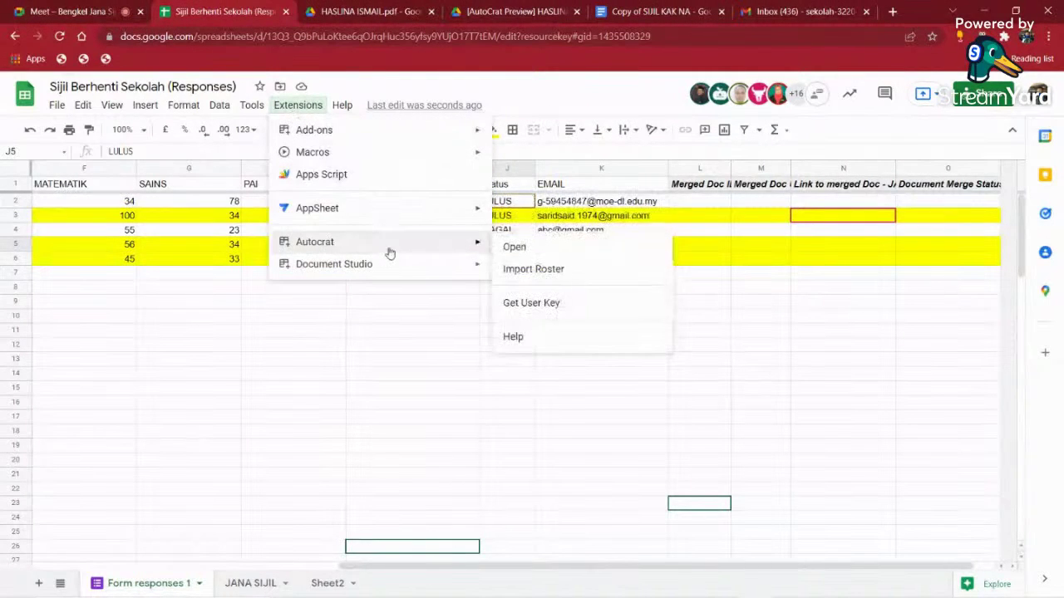
left_click(513, 247)
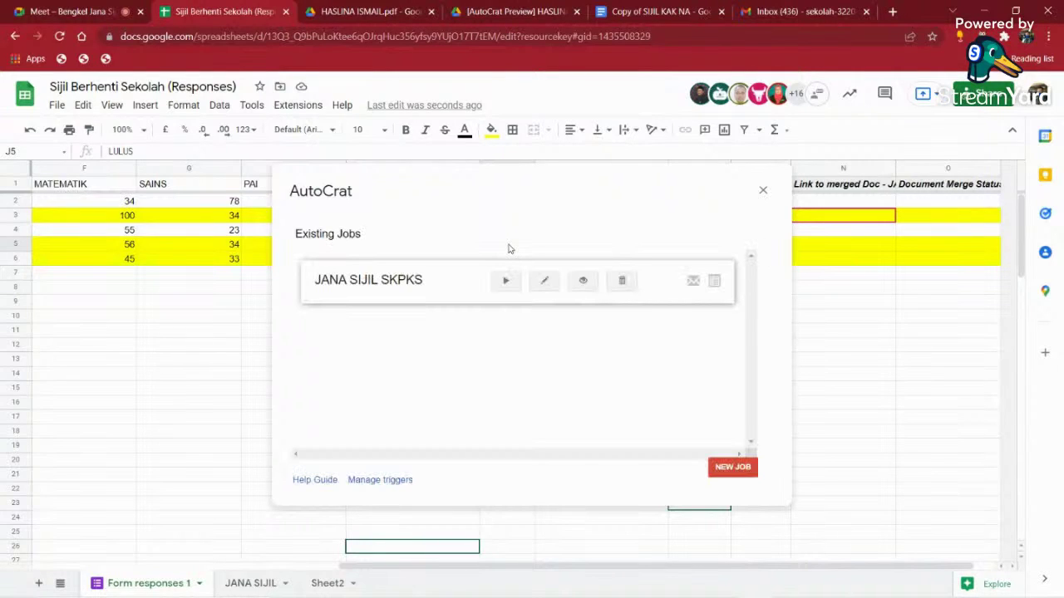
- Edit the JANA SIJIL SKPKS job, keeping name, template, mapping, PDF and folder settings unchanged
left_click(546, 282)
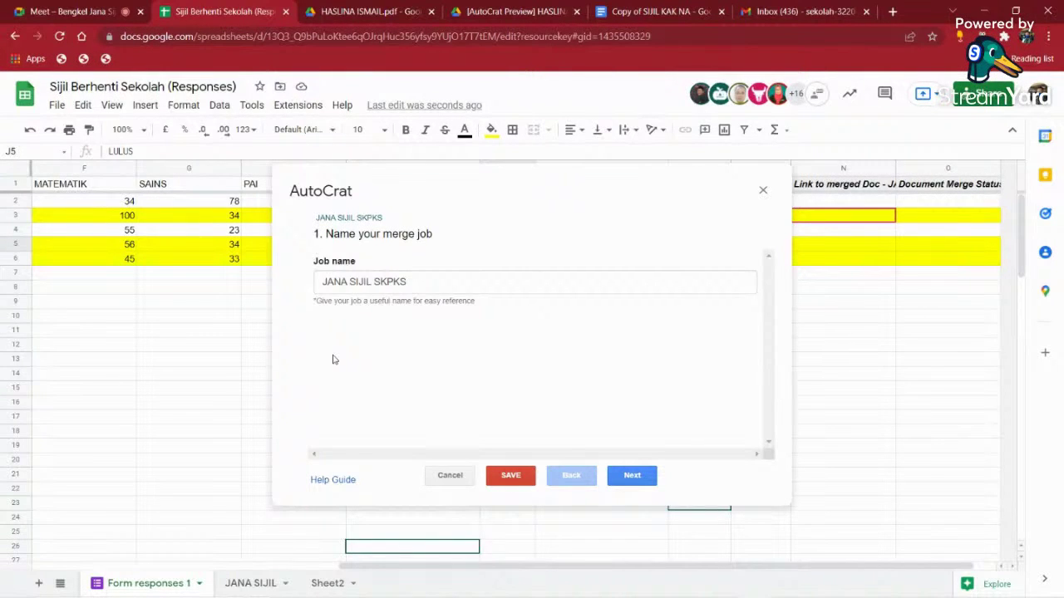
left_click(633, 477)
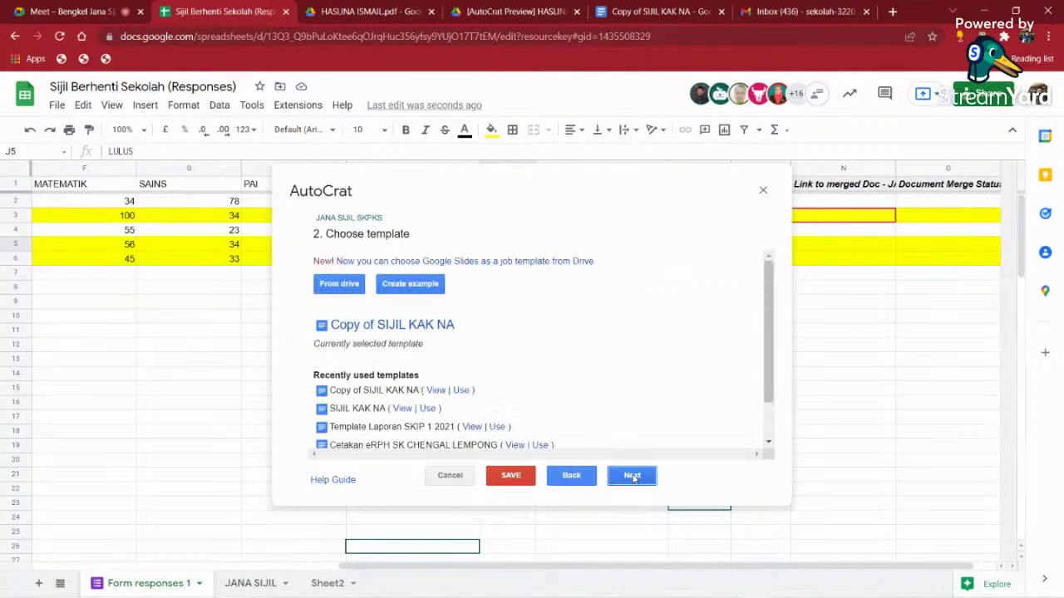
left_click(633, 478)
left_click(633, 478)
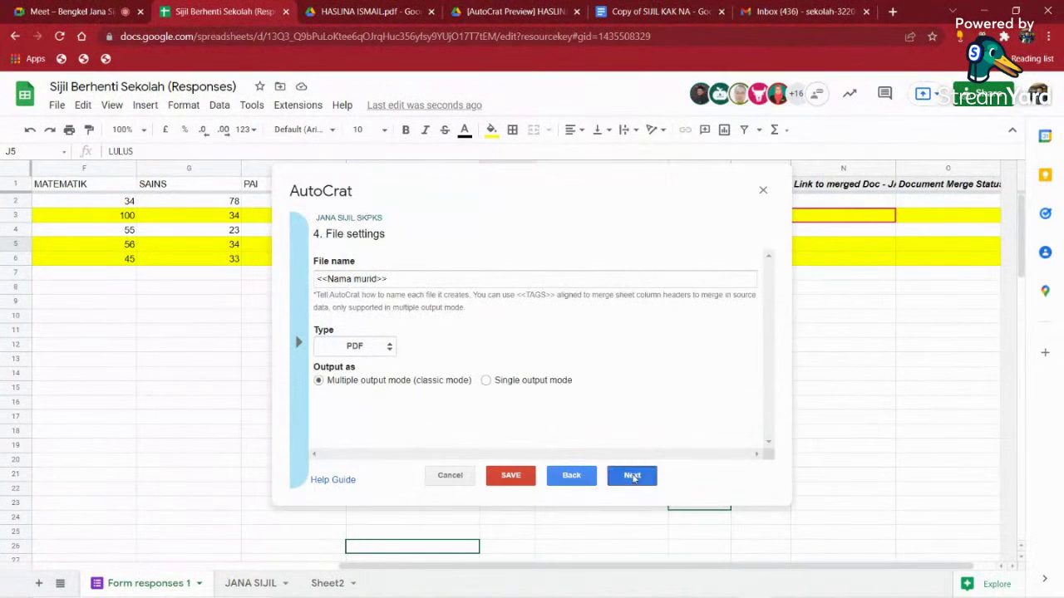
left_click(633, 476)
left_click(632, 476)
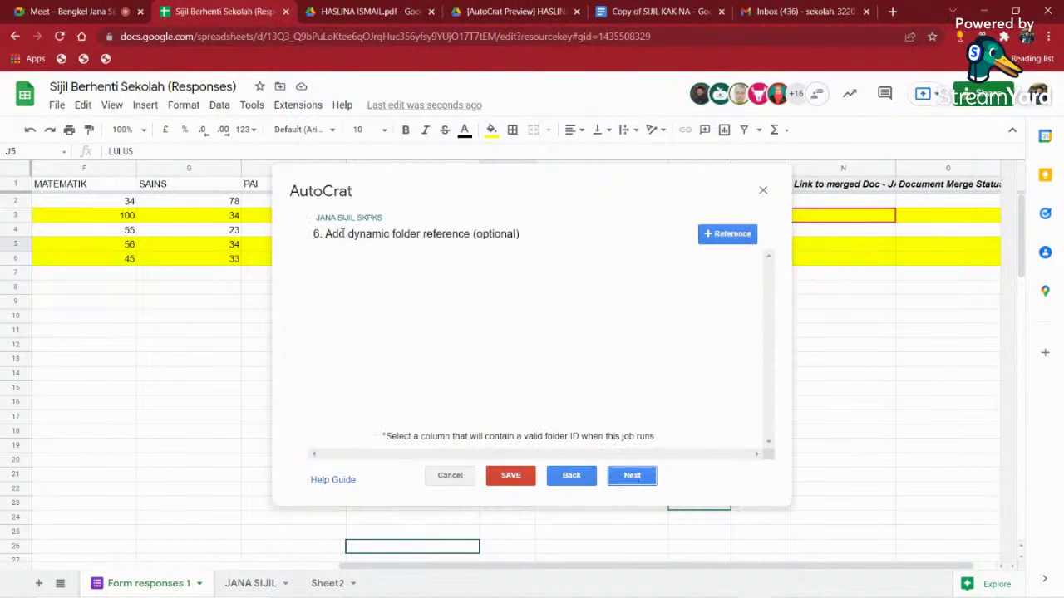
left_click(631, 474)
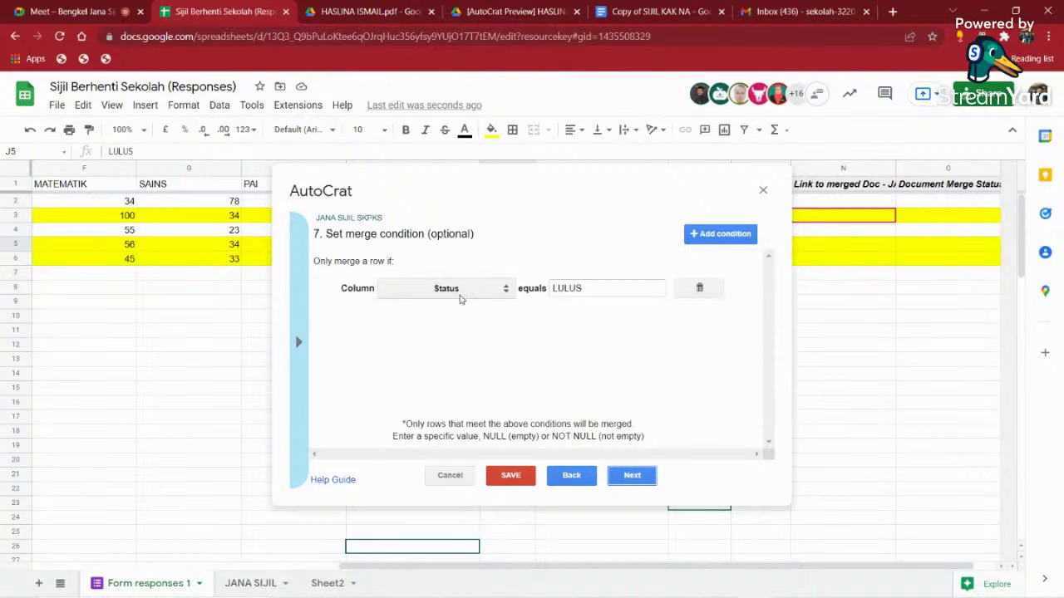
- Add a second merge condition, Tahun equals D6, and save the job
left_click(716, 233)
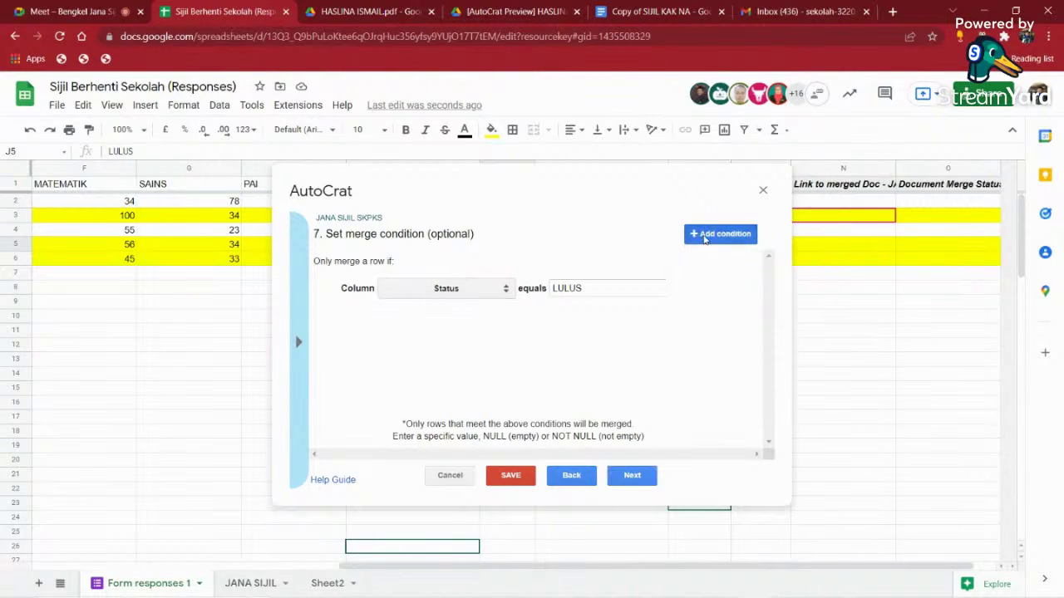
left_click(500, 291)
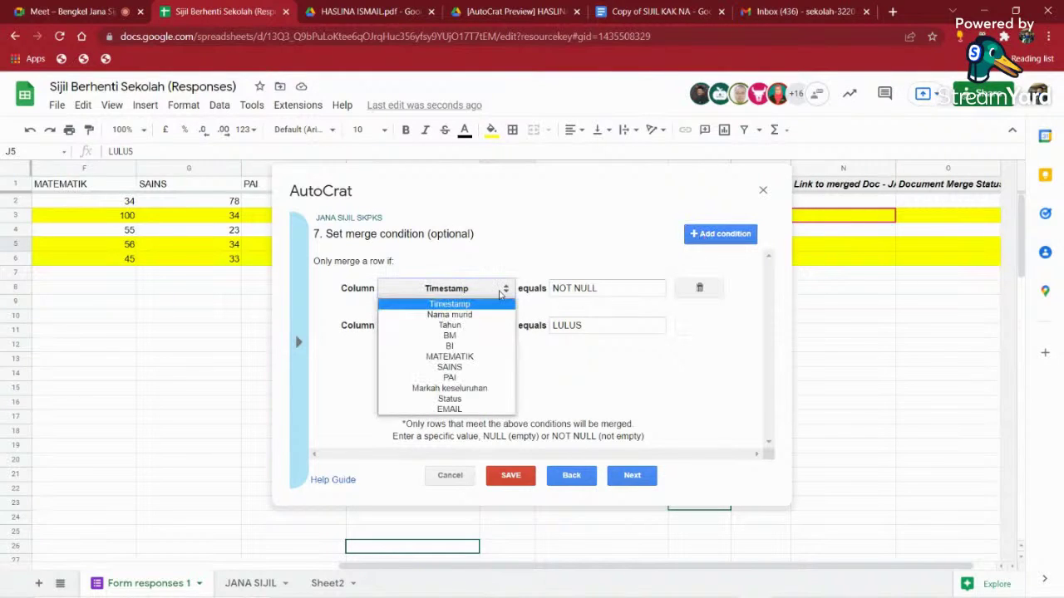
left_click(449, 325)
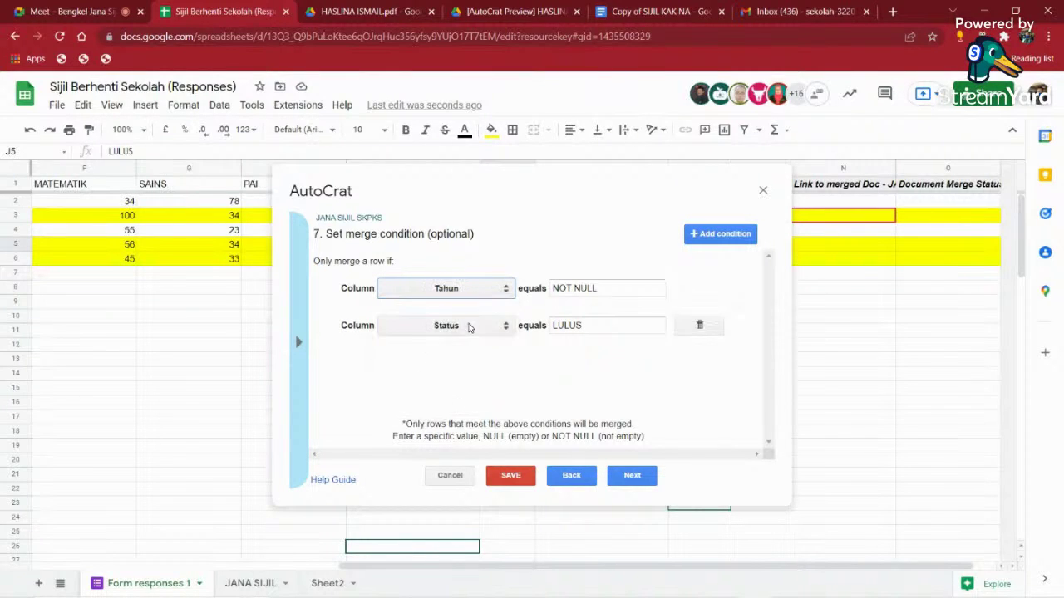
key("Tab")
type("4")
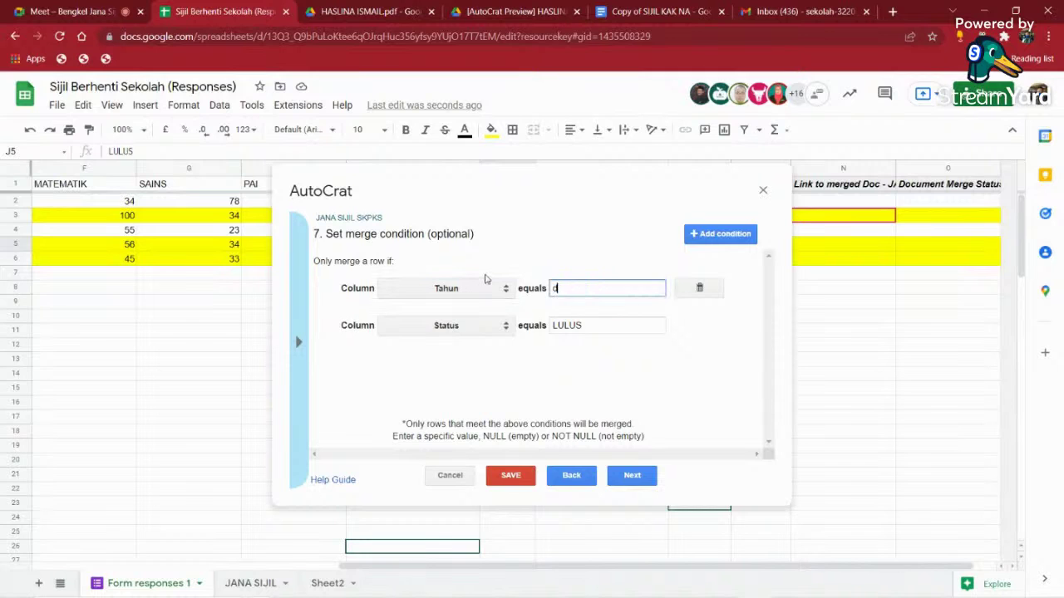
key("BackSpace")
type("D6")
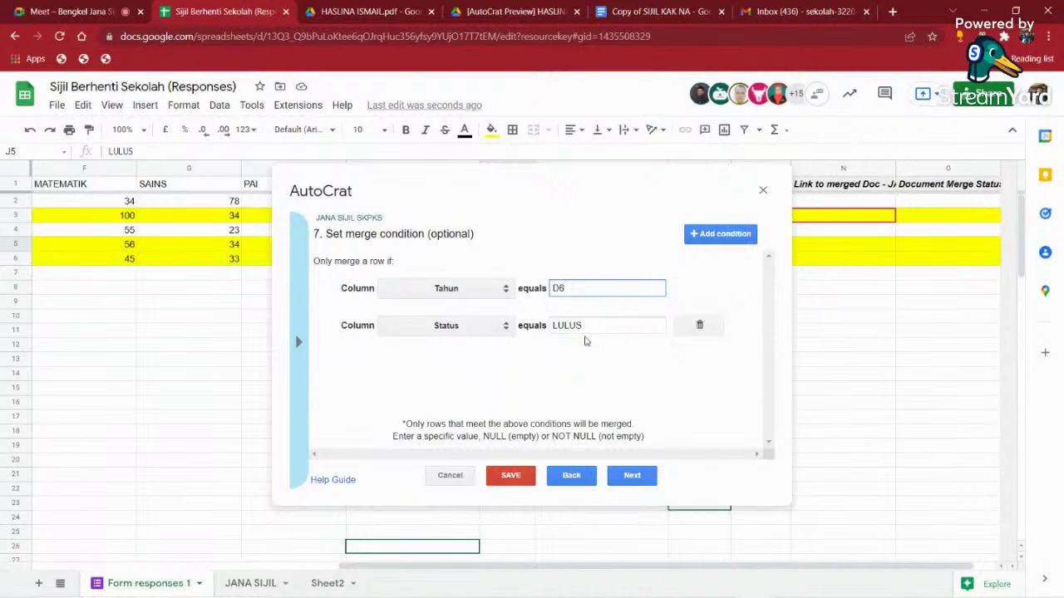
left_click(517, 477)
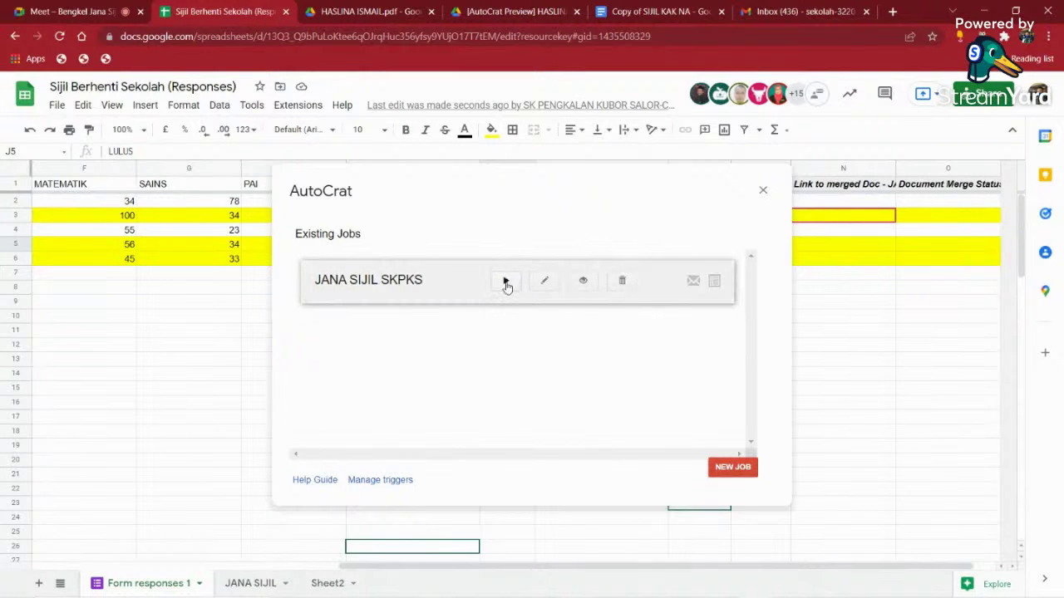
- Run the JANA SIJIL SKPKS job, check merge statuses in O3 and O5, and close AutoCrat
left_click(507, 284)
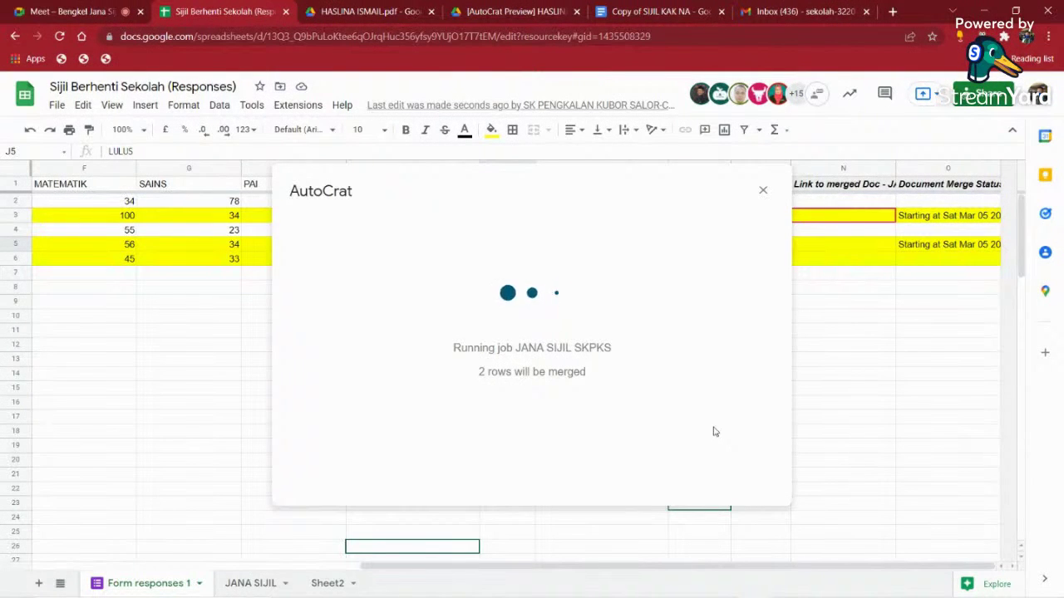
left_click(933, 217)
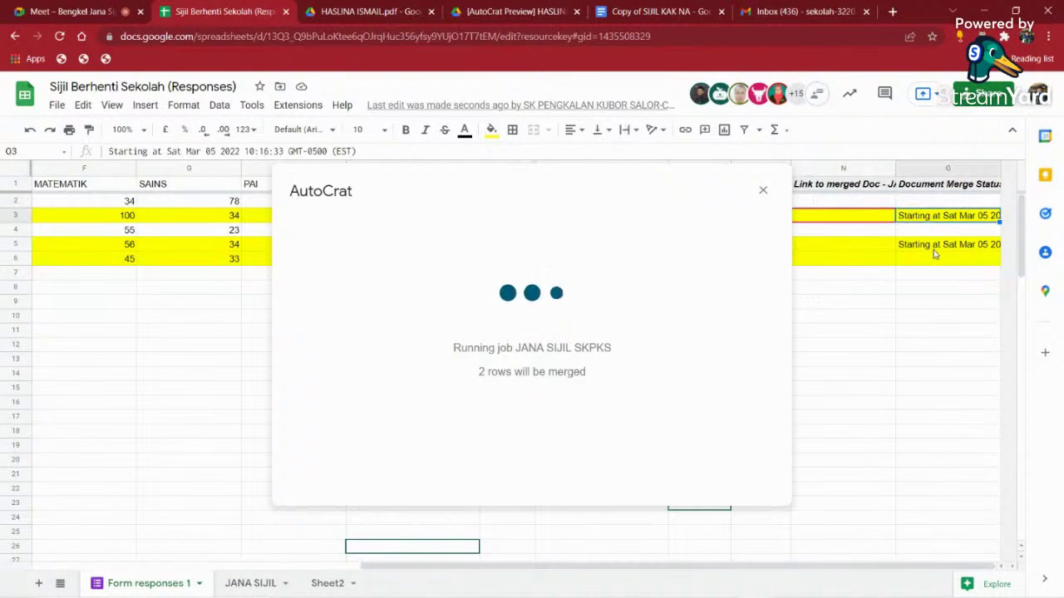
left_click(935, 244)
left_click(763, 190)
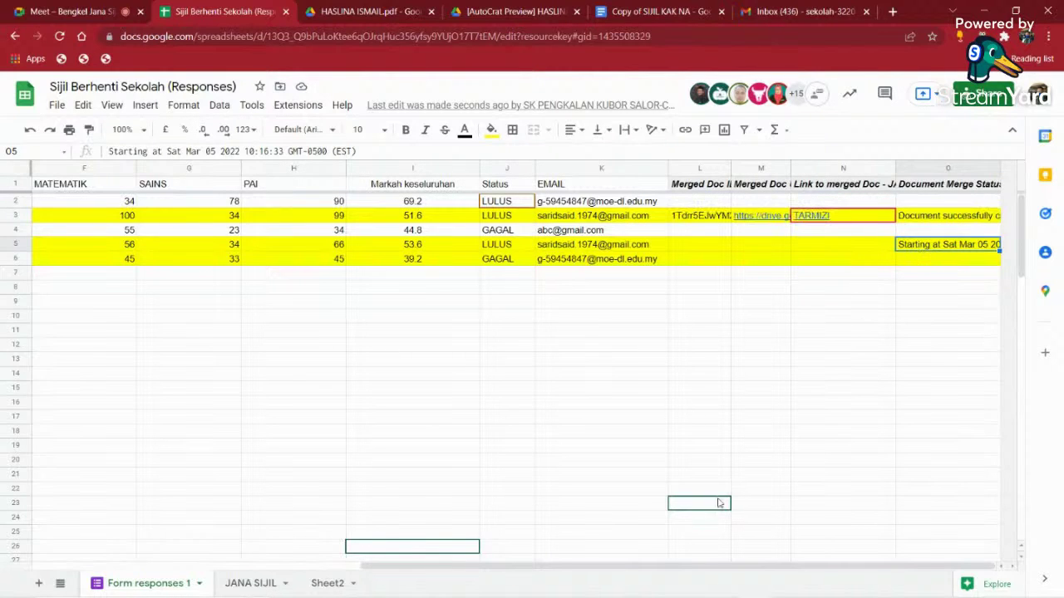
- Review the Tahun values in rows 3 to 6 and the Status values in J2:J6
left_click_drag(654, 570, 341, 568)
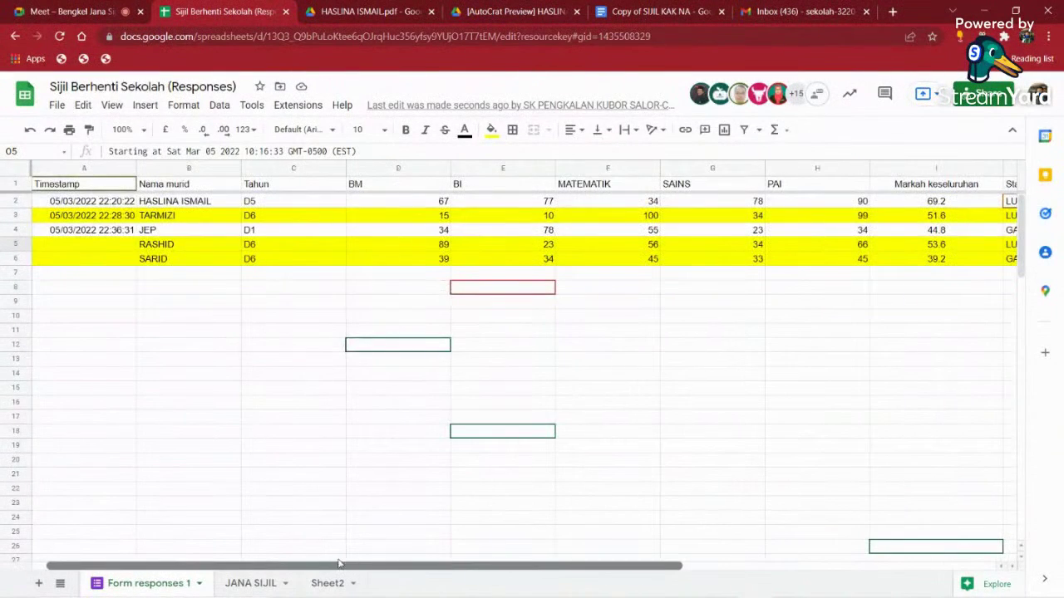
left_click_drag(250, 219, 258, 264)
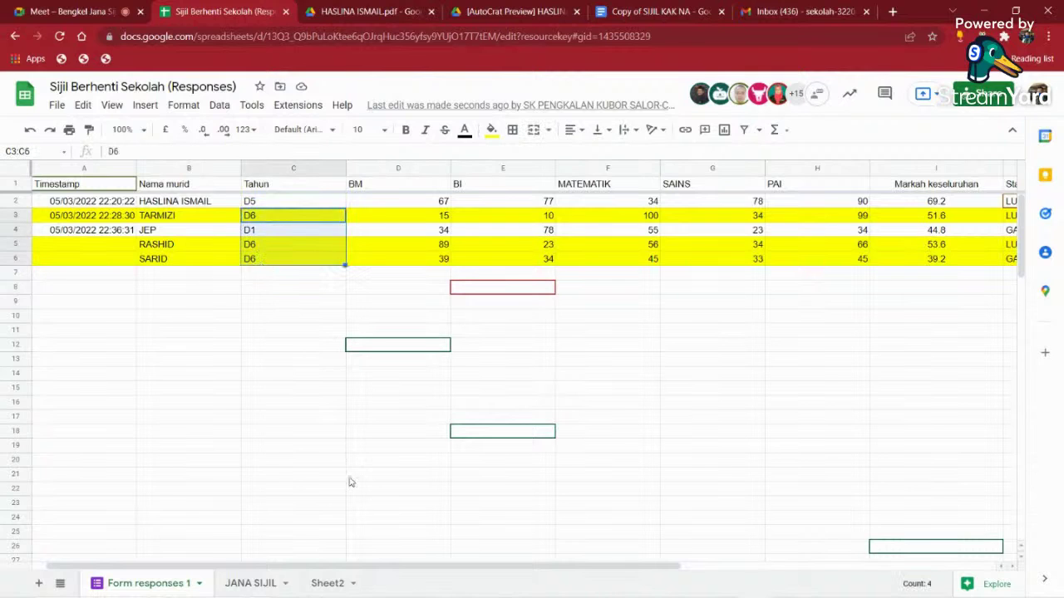
left_click_drag(336, 568, 660, 570)
left_click(510, 205)
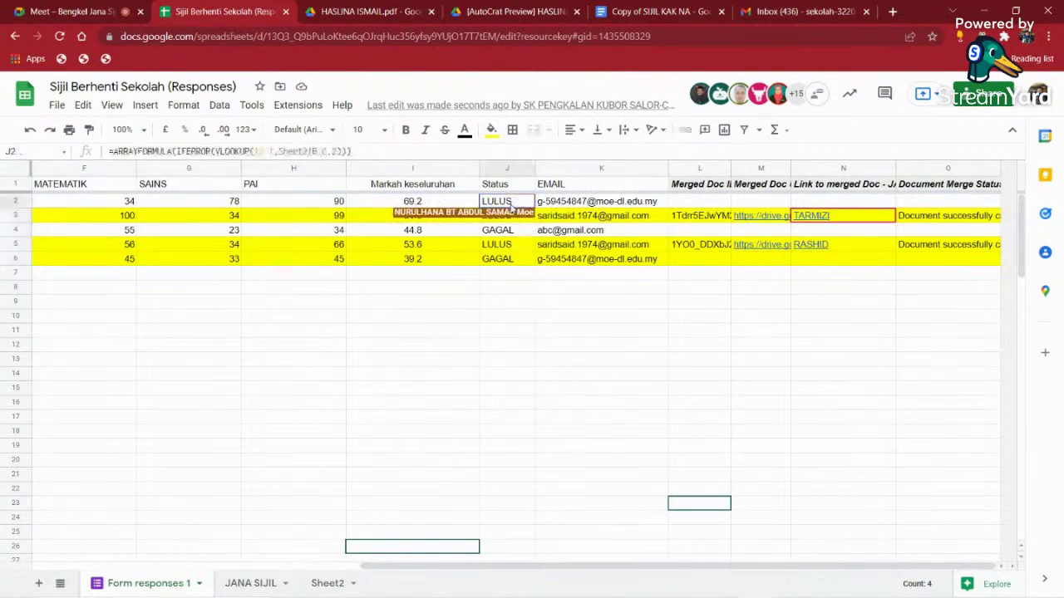
left_click_drag(511, 205, 509, 260)
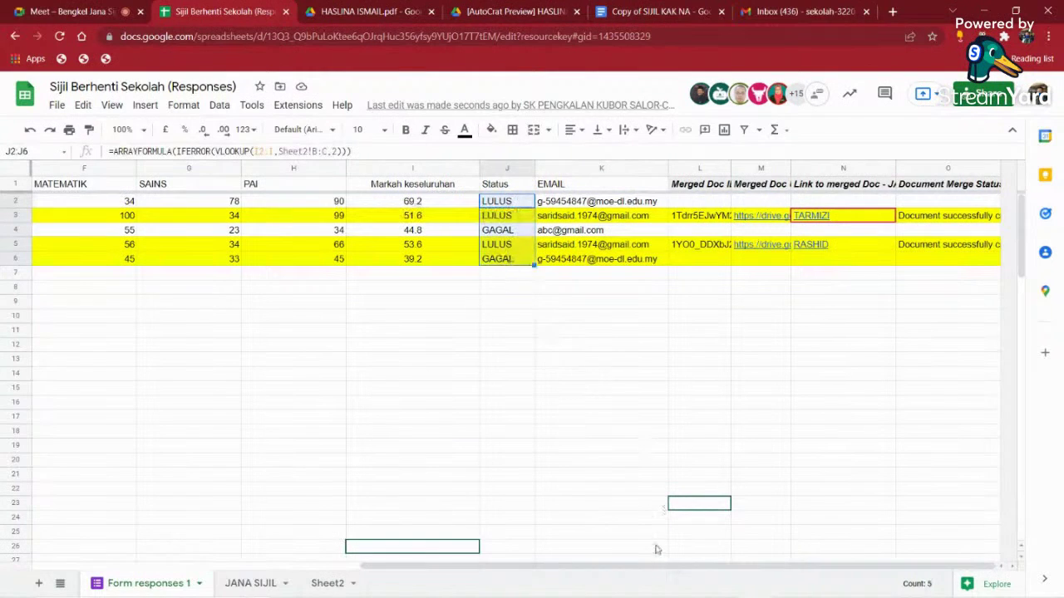
- Preview the certificate link in N5, then go back to the Meet call
left_click(819, 247)
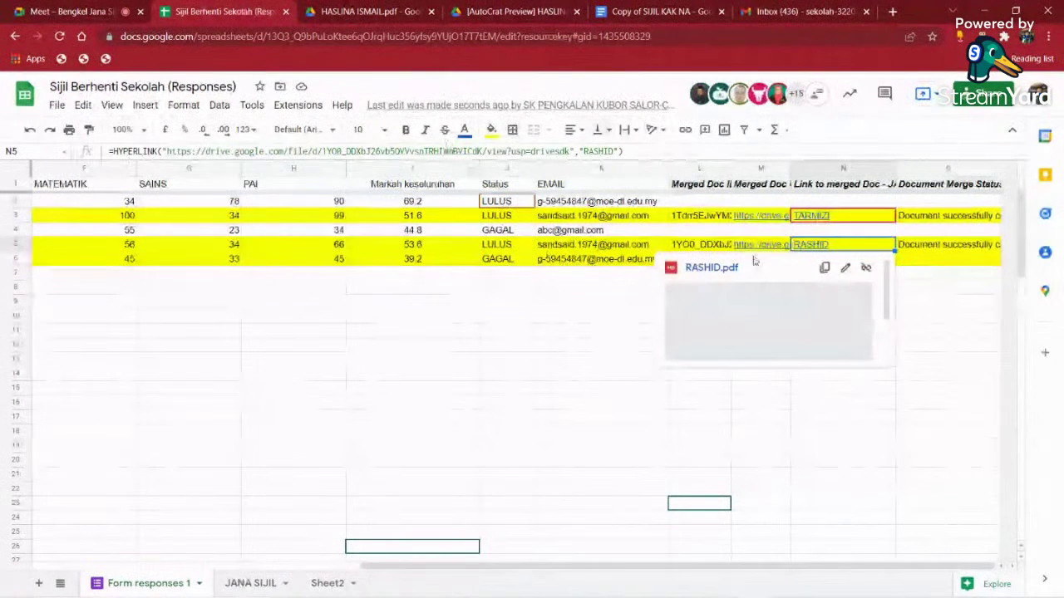
left_click(956, 474)
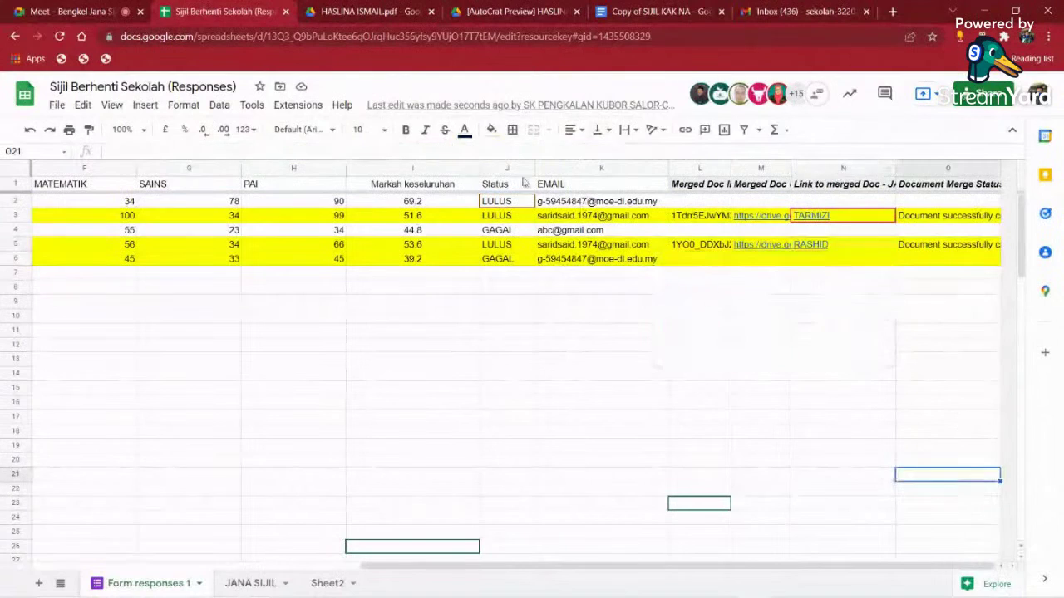
left_click(70, 12)
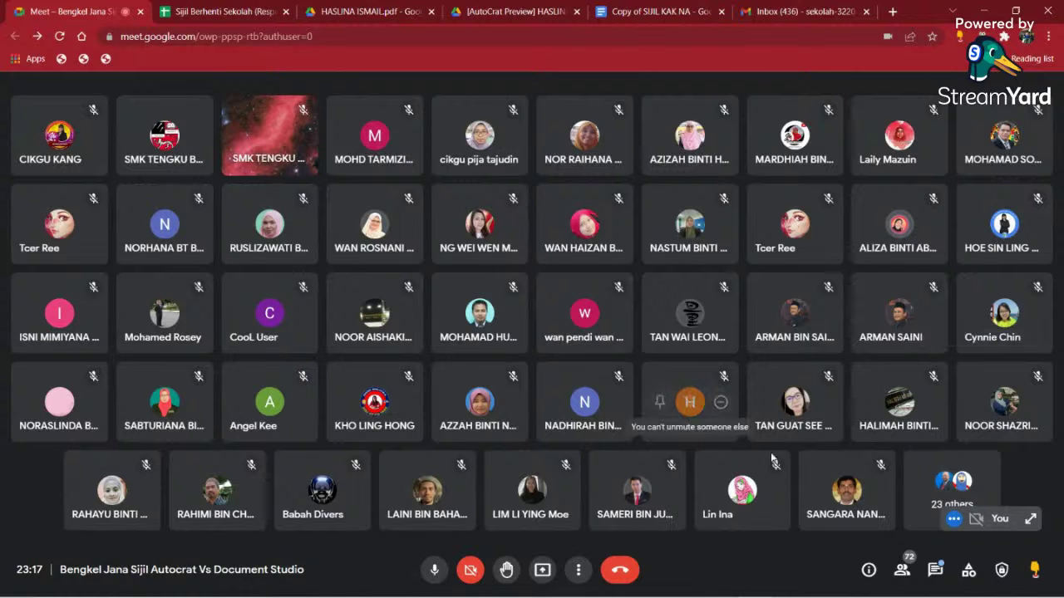
left_click(935, 569)
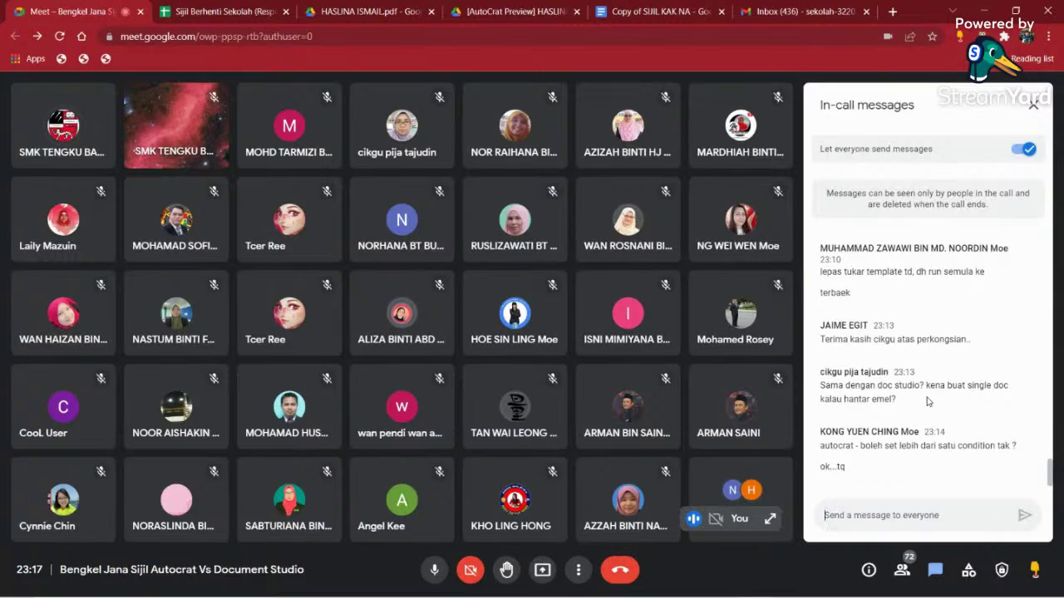
scroll(928, 402, "up", 1)
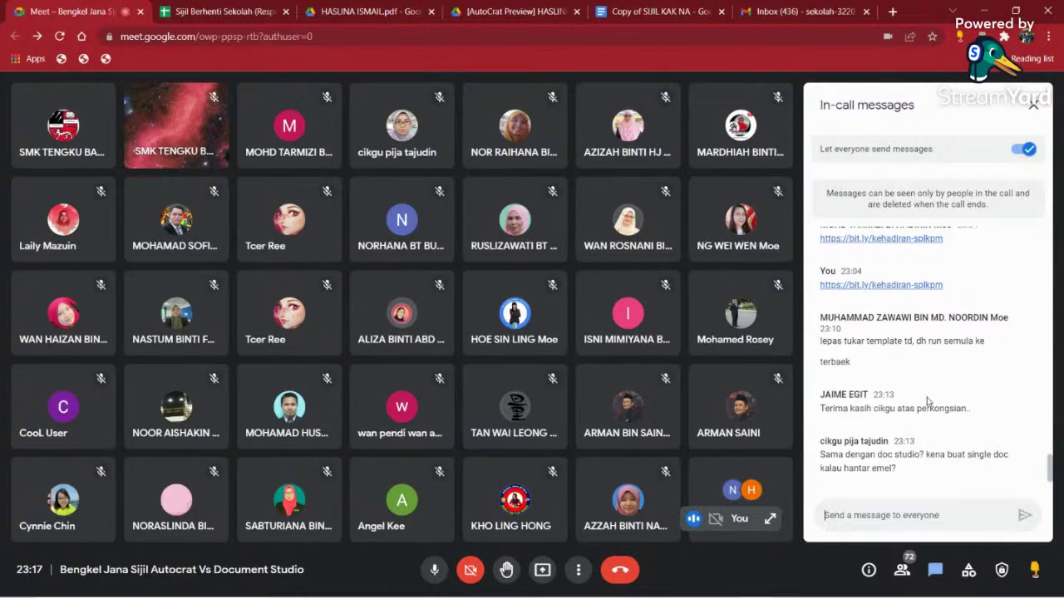
scroll(928, 402, "up", 1)
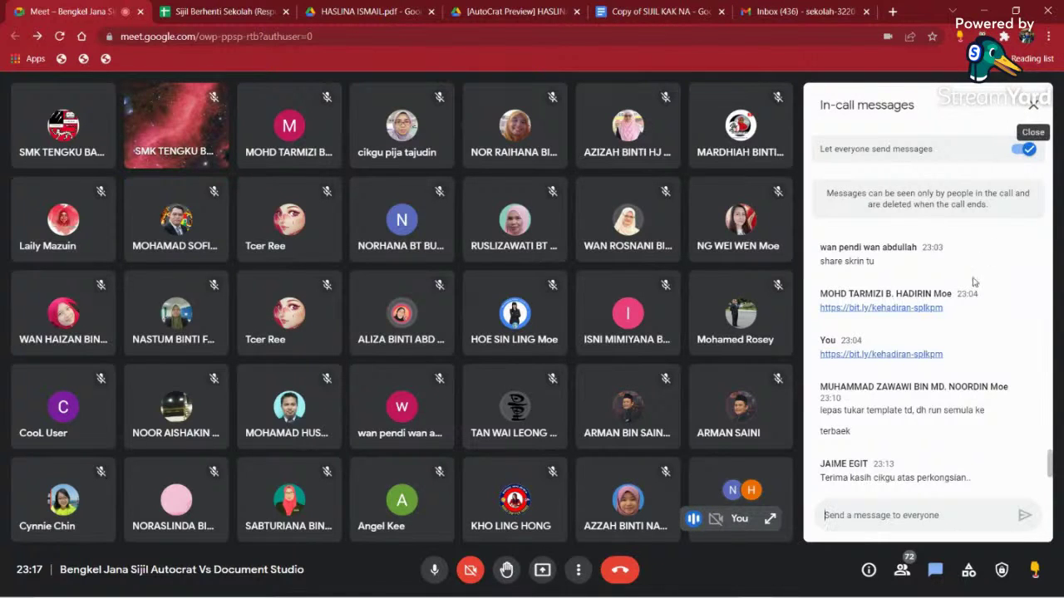
scroll(969, 330, "up", 3)
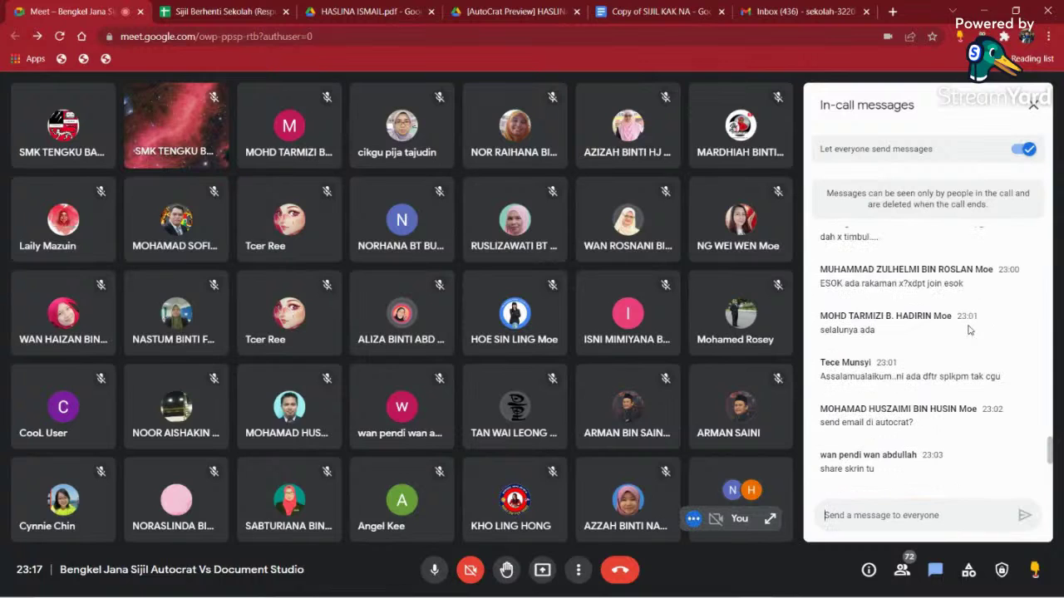
scroll(968, 330, "up", 1)
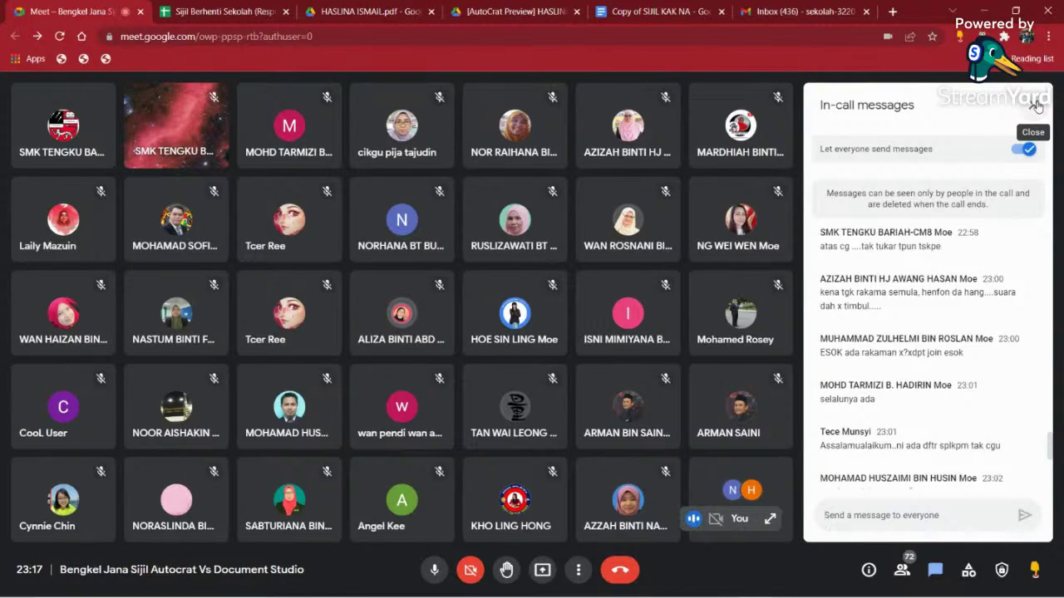
left_click(1035, 106)
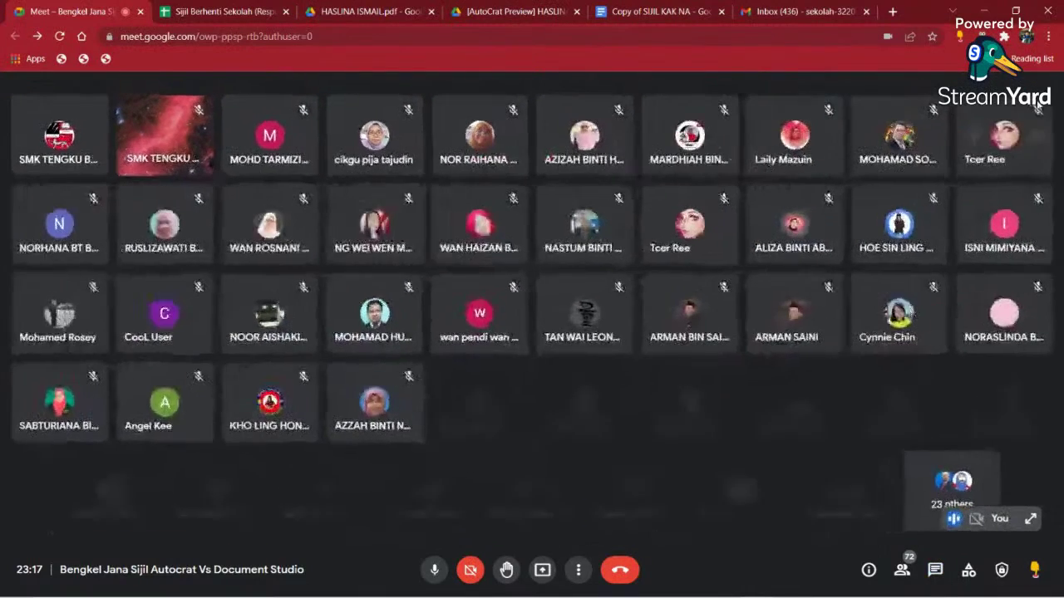